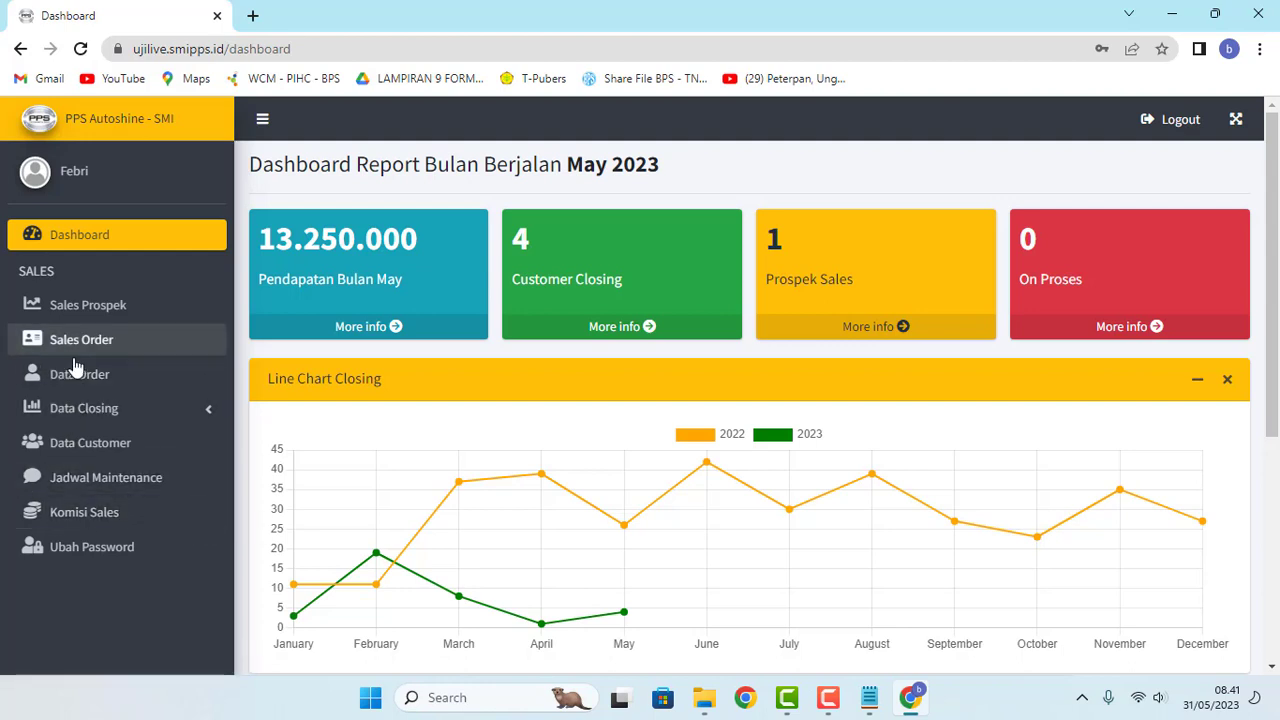
Step: Start a new sales order and enter the customer's name, phone number and e-mail address
click(126, 345)
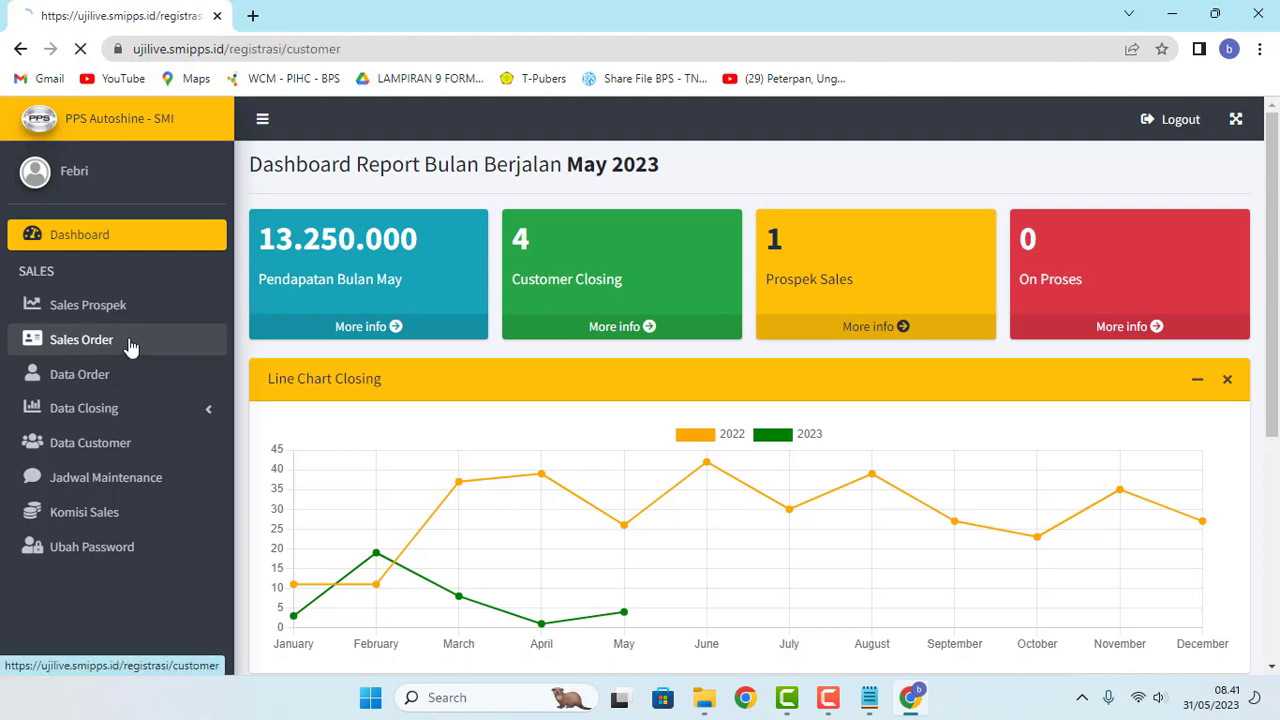
click(346, 272)
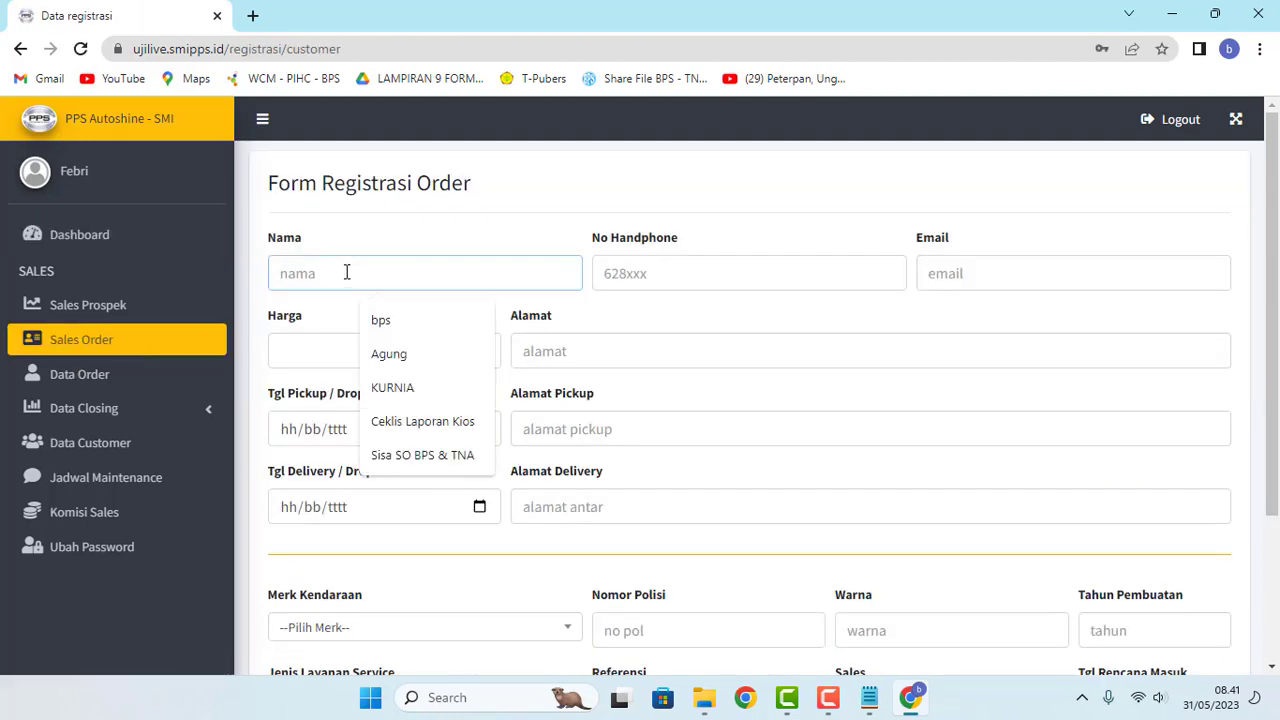
text(YAd)
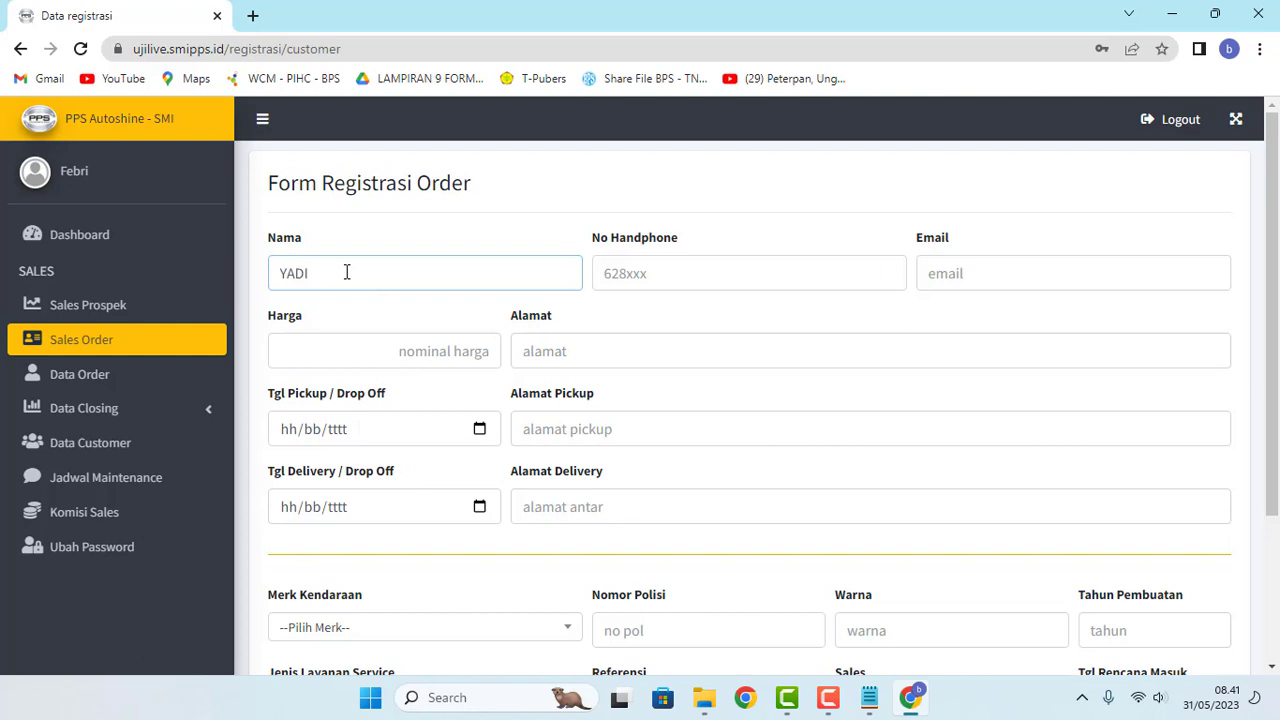
key(Tab)
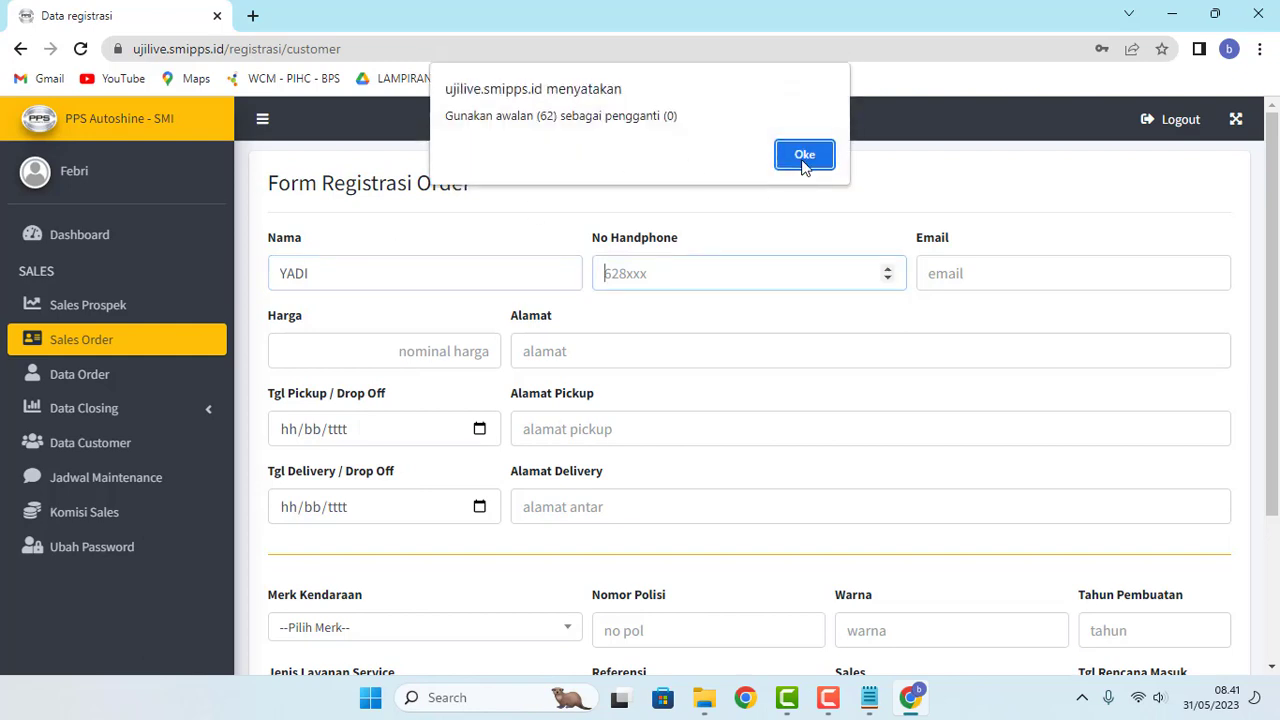
click(805, 160)
key(ctrl+v)
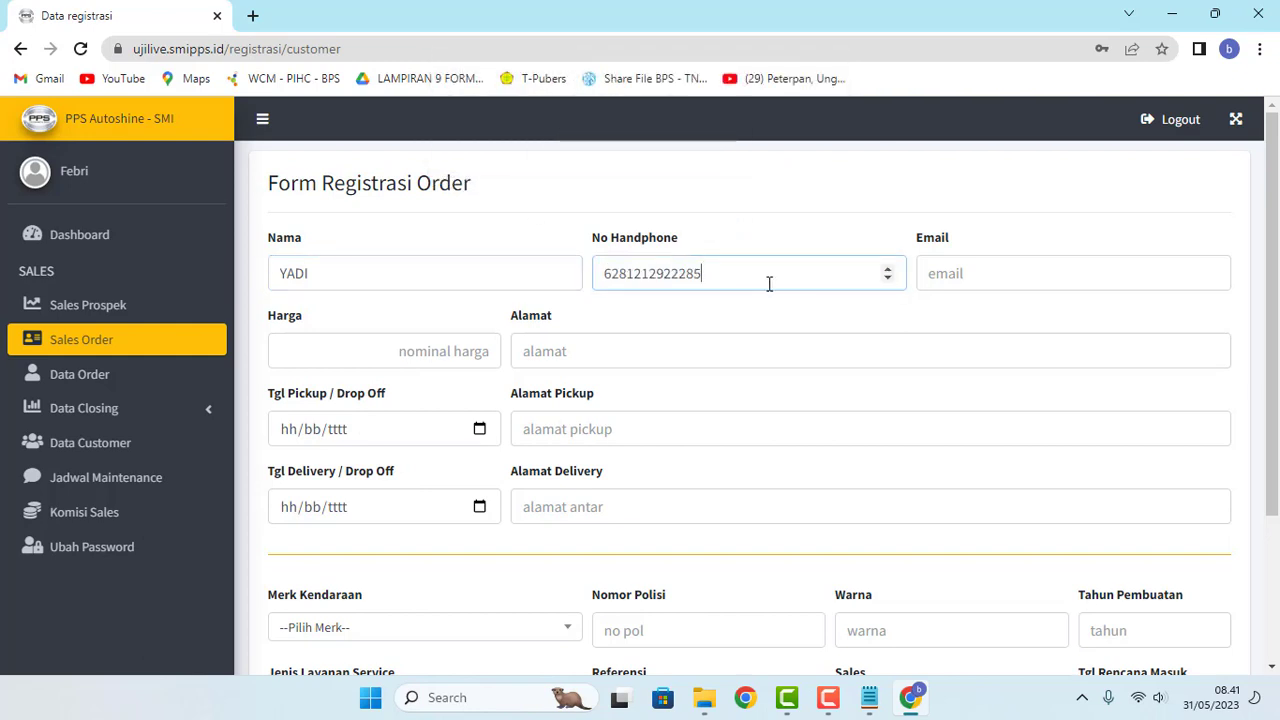
click(998, 276)
text(uad)
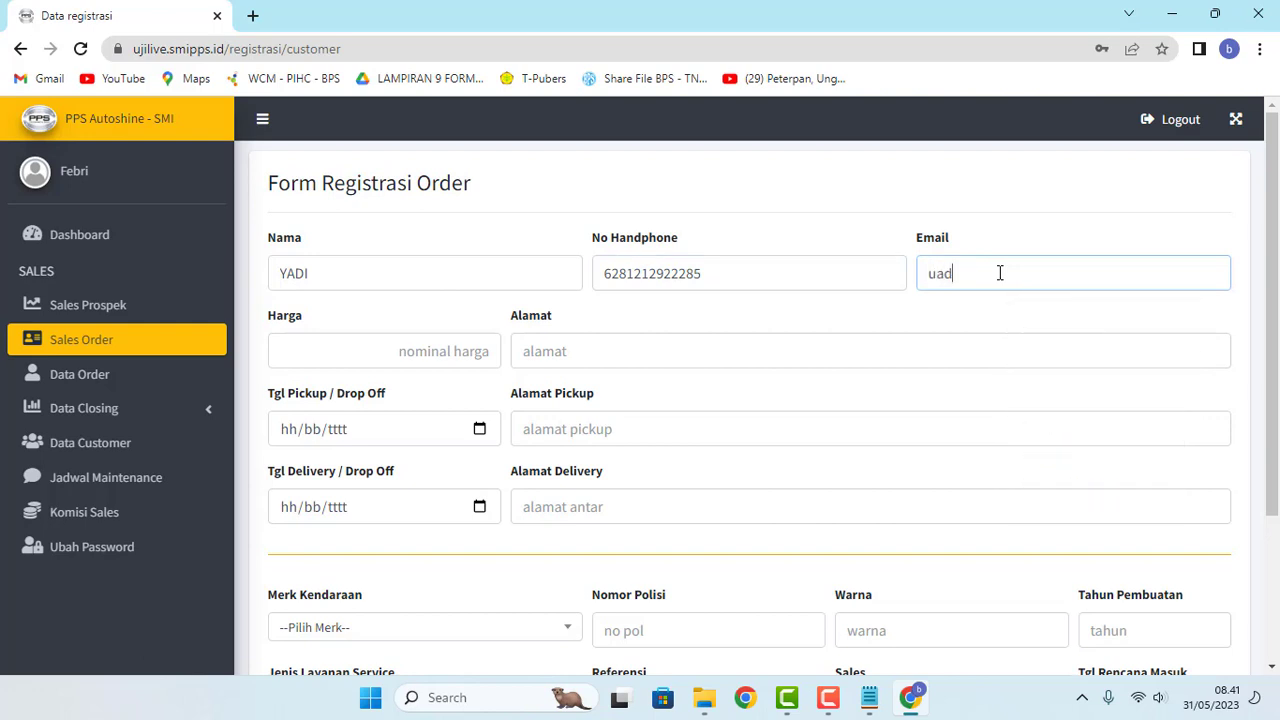
key(BackSpace)
key(BackSpace)
Step: Enter the order price 4.500.000 and the customer's street address
click(377, 349)
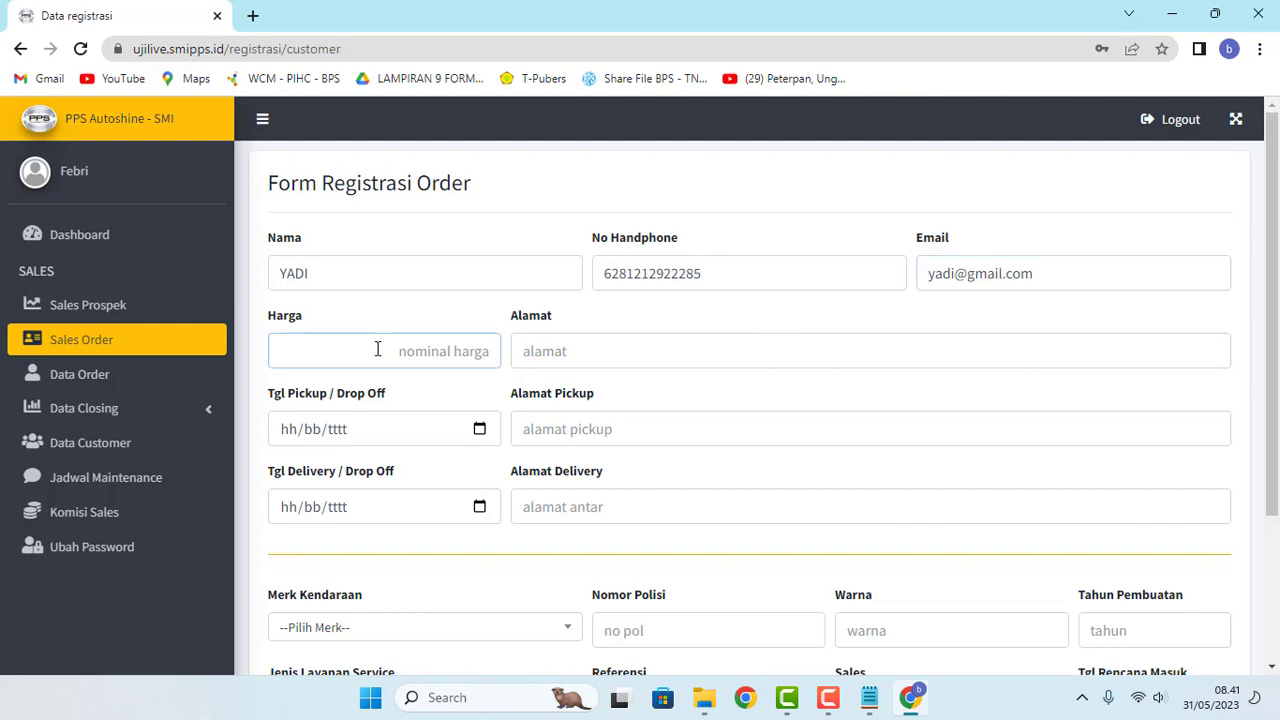
text(4.500.000)
click(594, 352)
text(Jl)
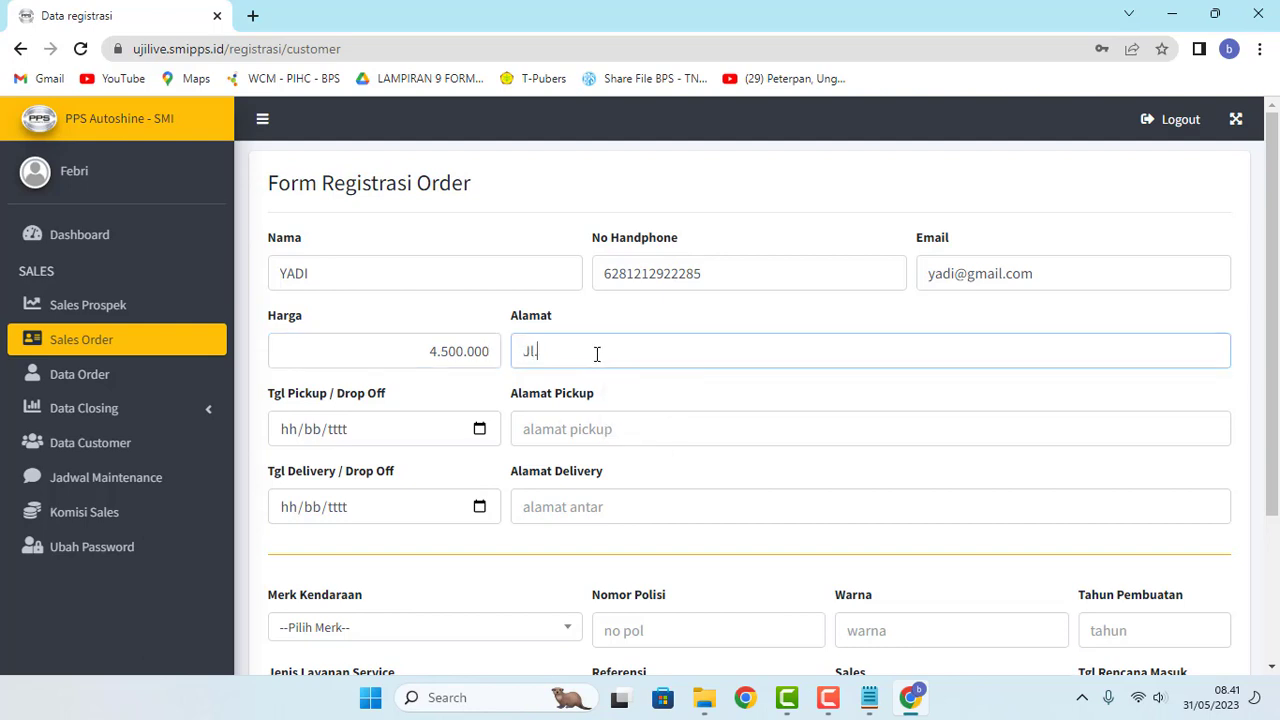
text(. Kebon Mawar - Jakarta)
Step: Set both the pickup and delivery dates to today, 31/05/2023
click(478, 429)
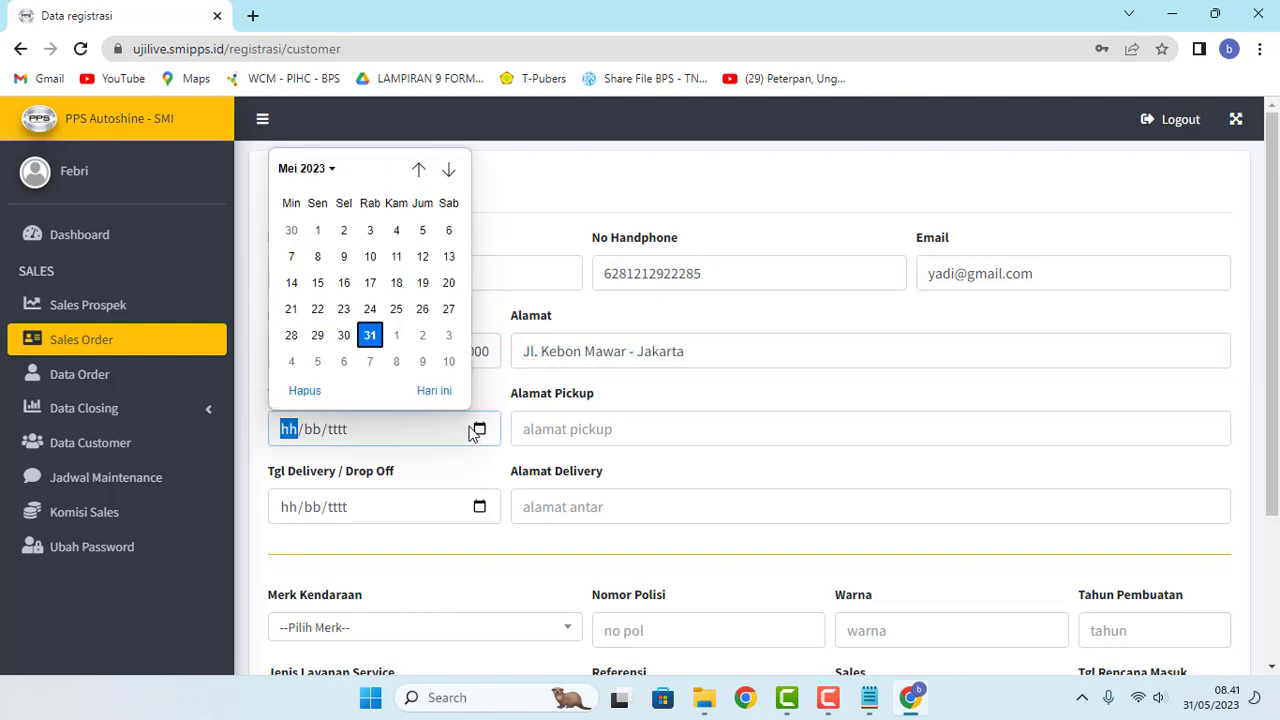
click(434, 390)
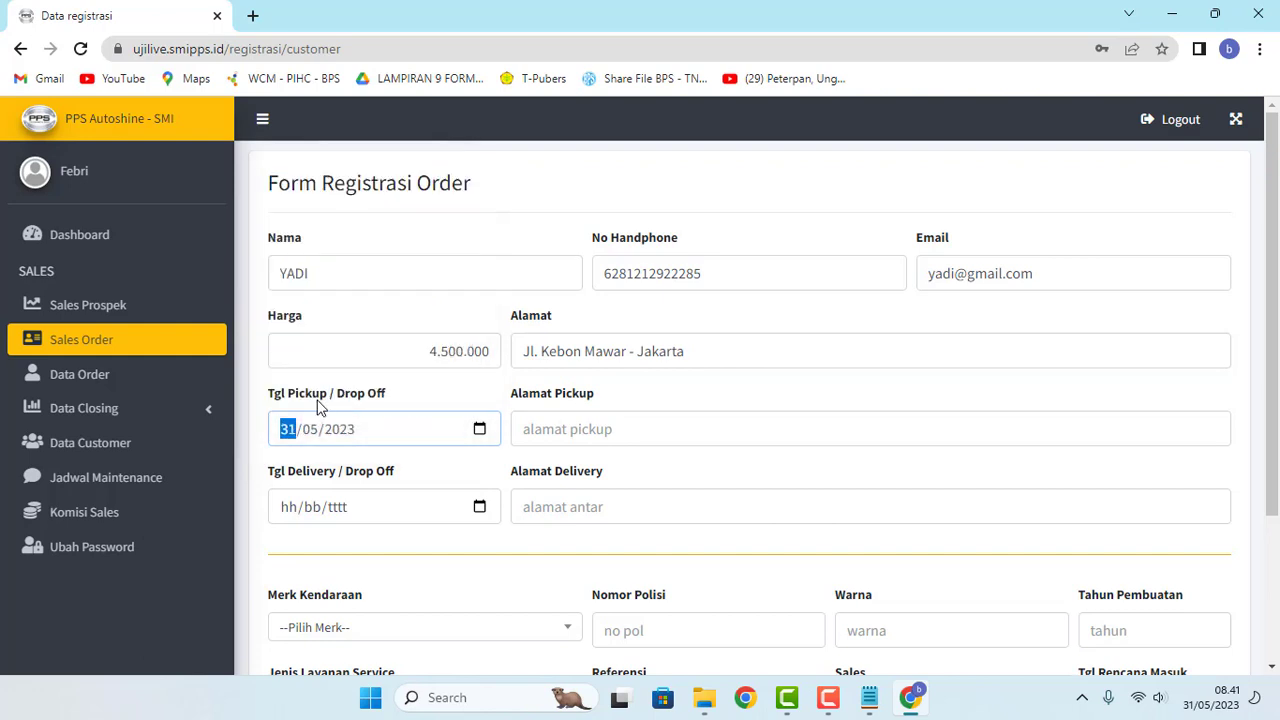
click(479, 507)
click(430, 464)
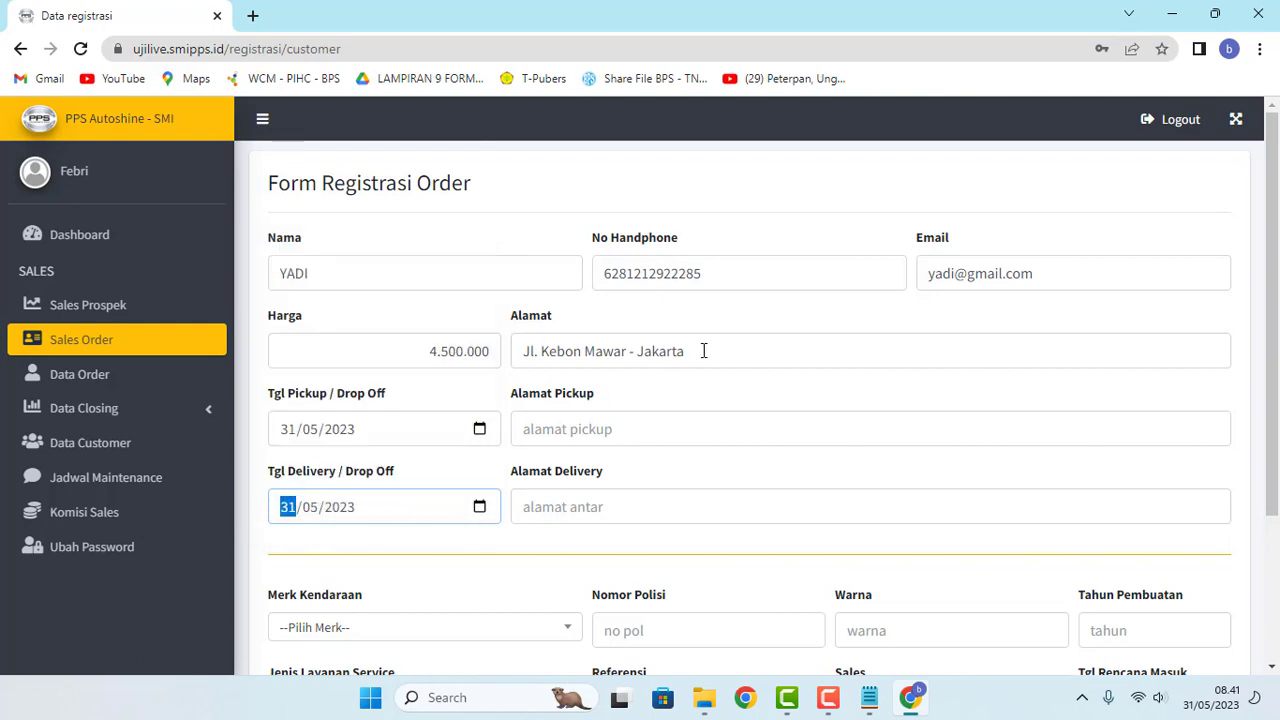
Step: Copy the customer's address into the Alamat Pickup and Alamat Delivery fields
drag(703, 350, 505, 357)
key(ctrl+c)
click(588, 428)
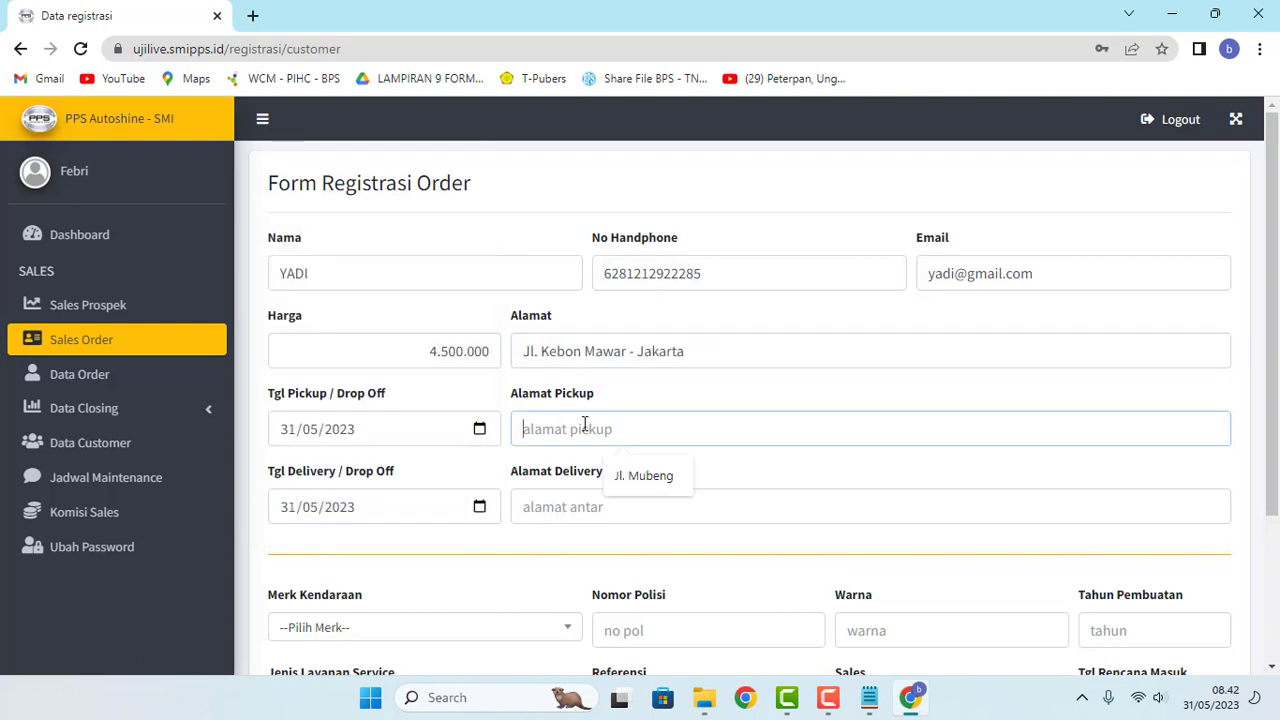
key(ctrl+v)
click(565, 507)
key(ctrl+v)
Step: Choose Datsun - Go as the vehicle and Coating Super Premium S as the service
scroll(565, 507, down, 2)
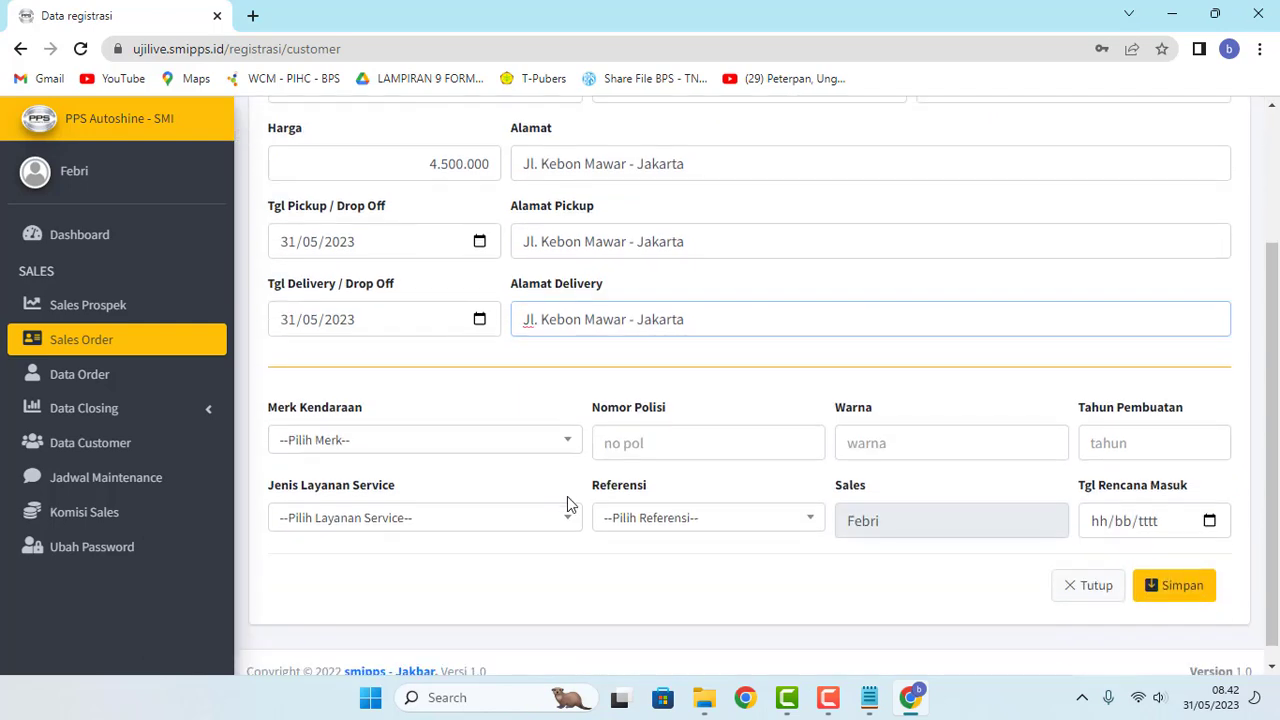
click(567, 442)
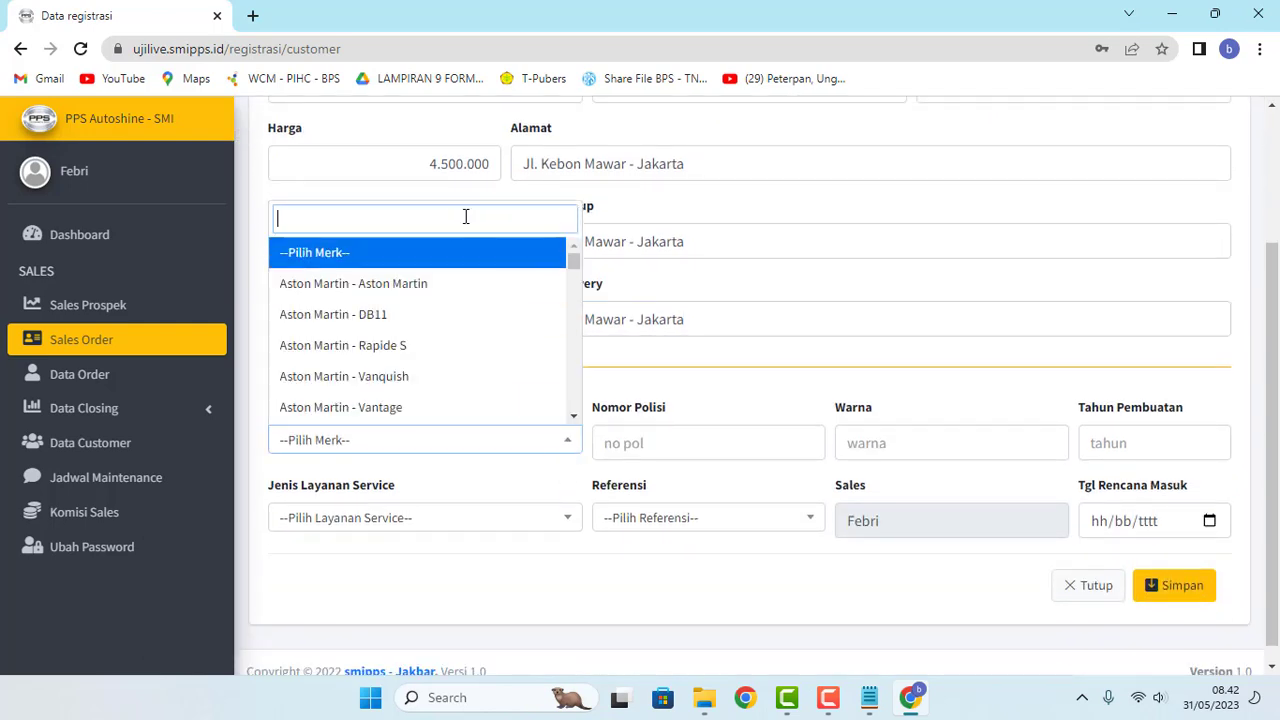
text(dats)
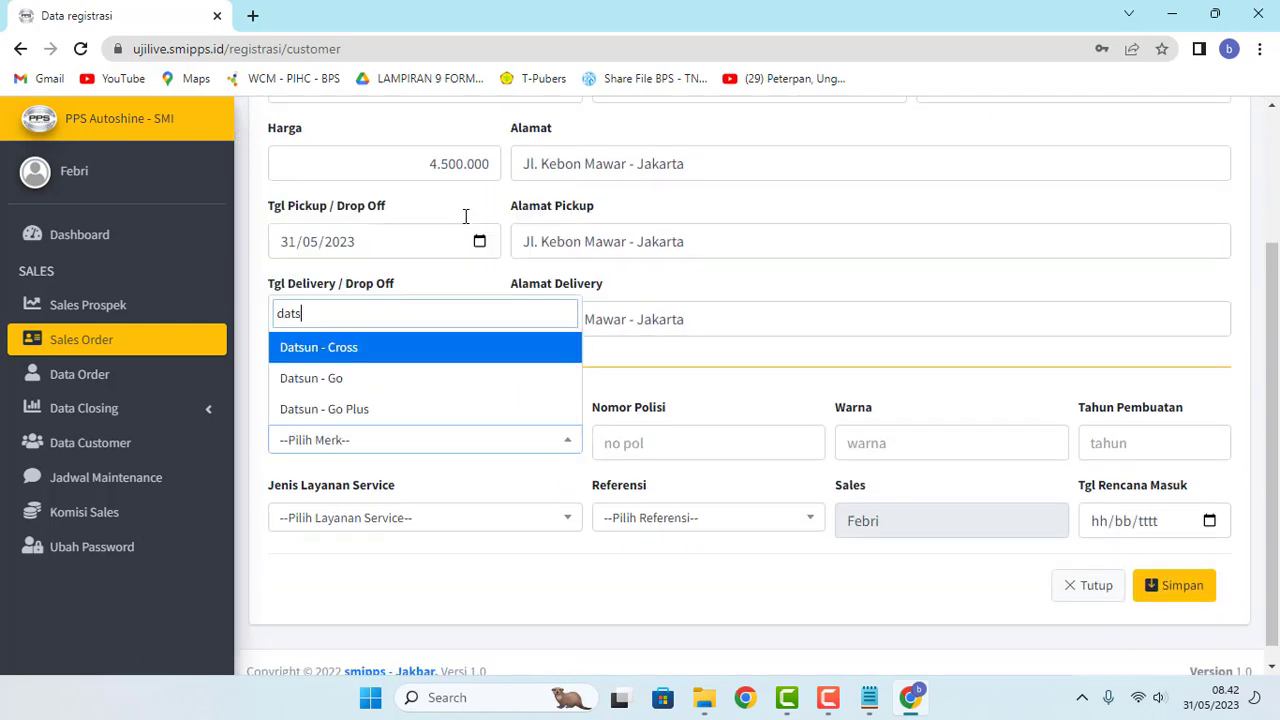
click(378, 382)
click(405, 517)
scroll(403, 494, down, 5)
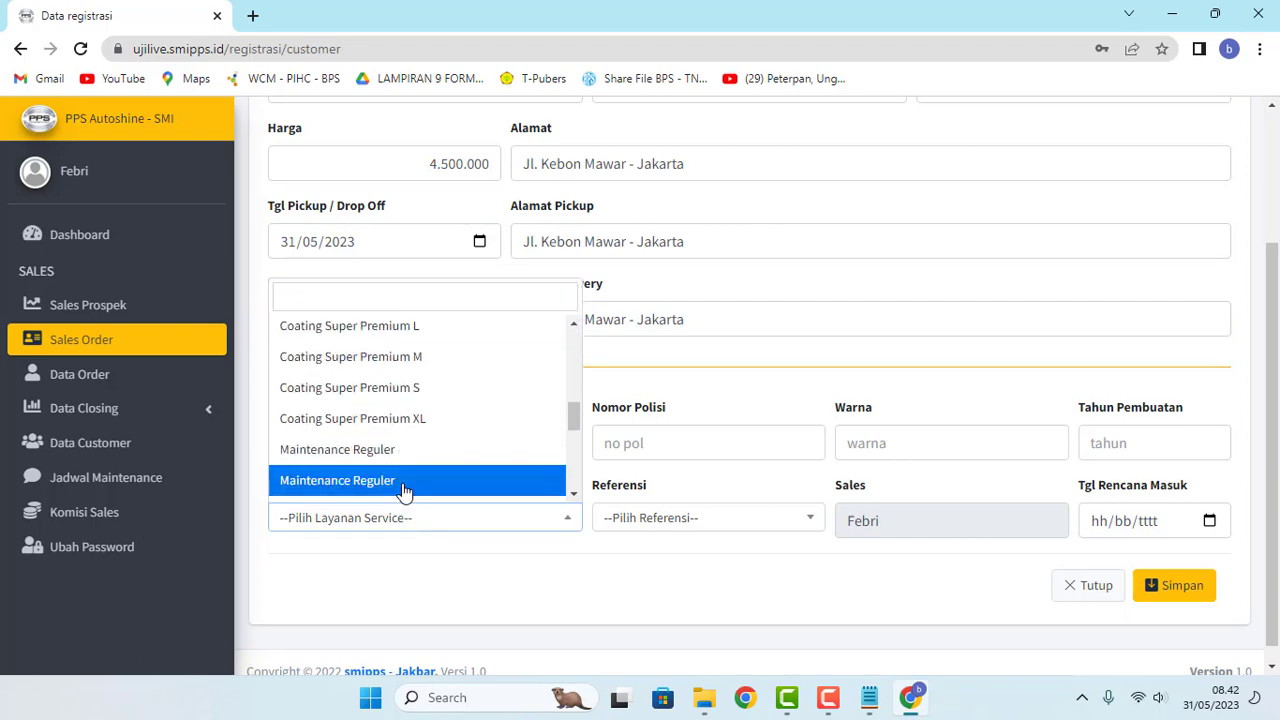
click(500, 398)
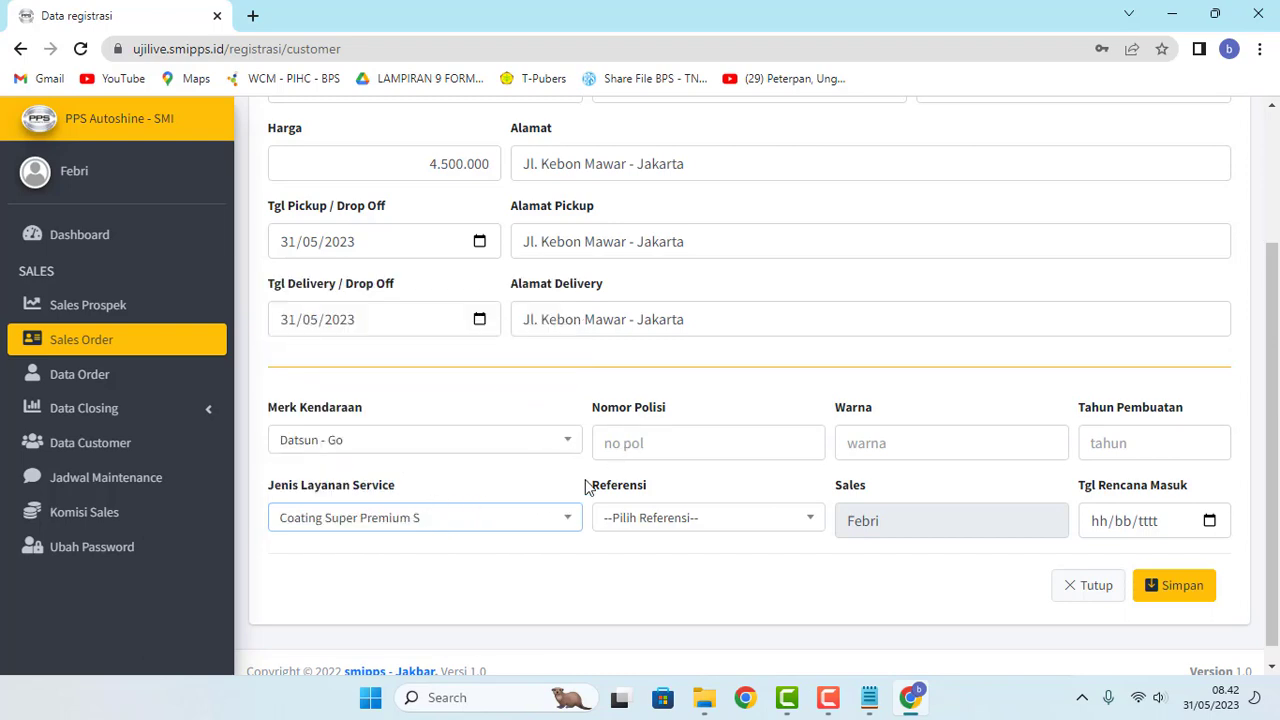
Step: Enter the vehicle's plate number and set the referral source to Twitter
click(634, 446)
text(E)
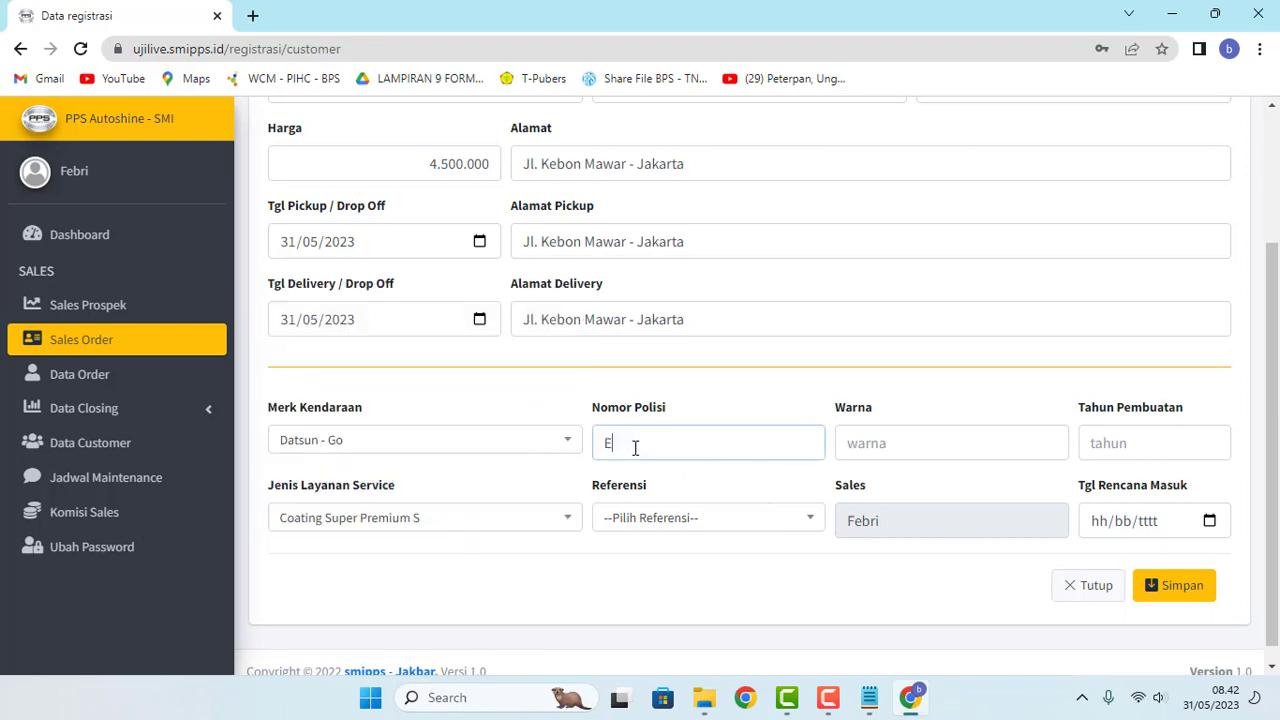
key(BackSpace)
text(B)
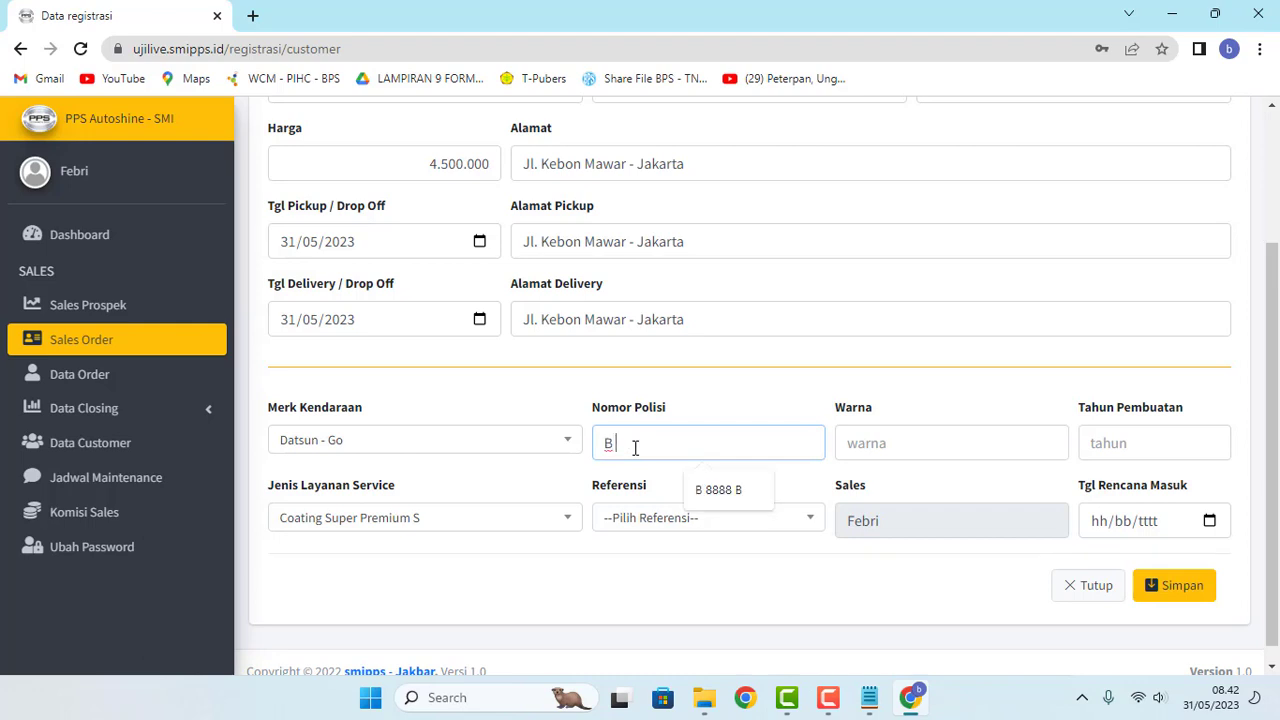
text( 7777 CC)
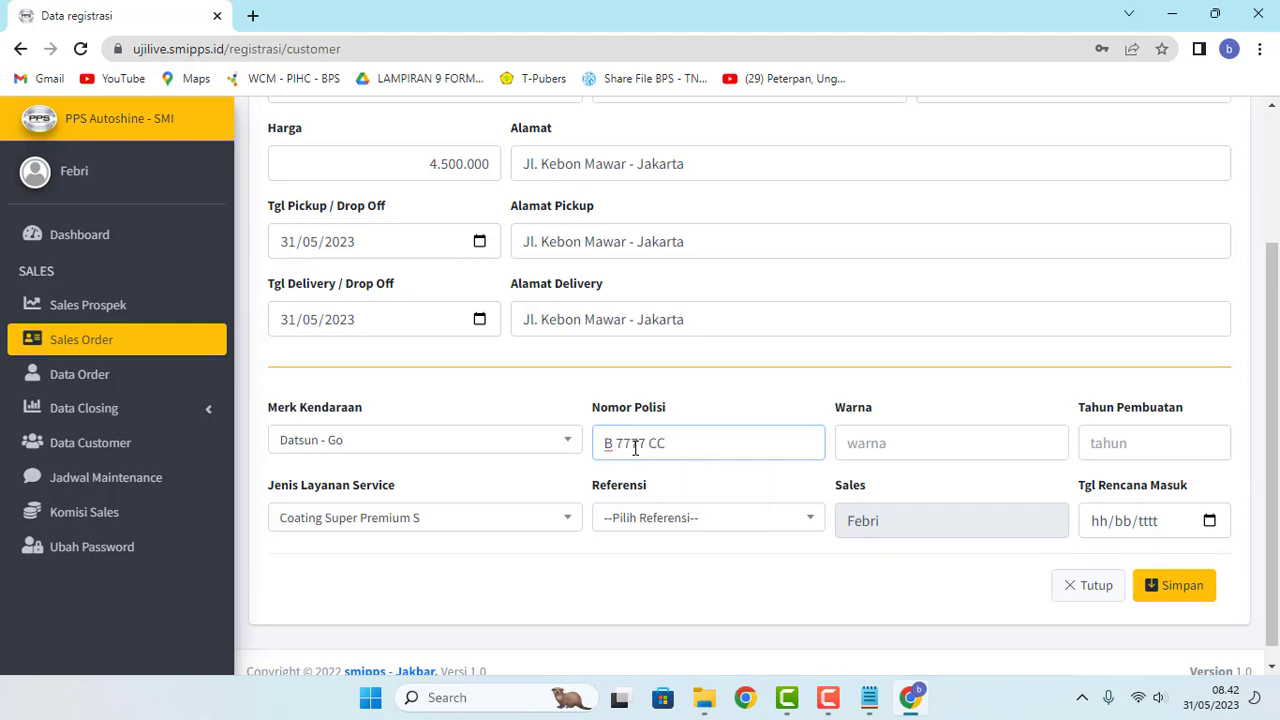
click(692, 522)
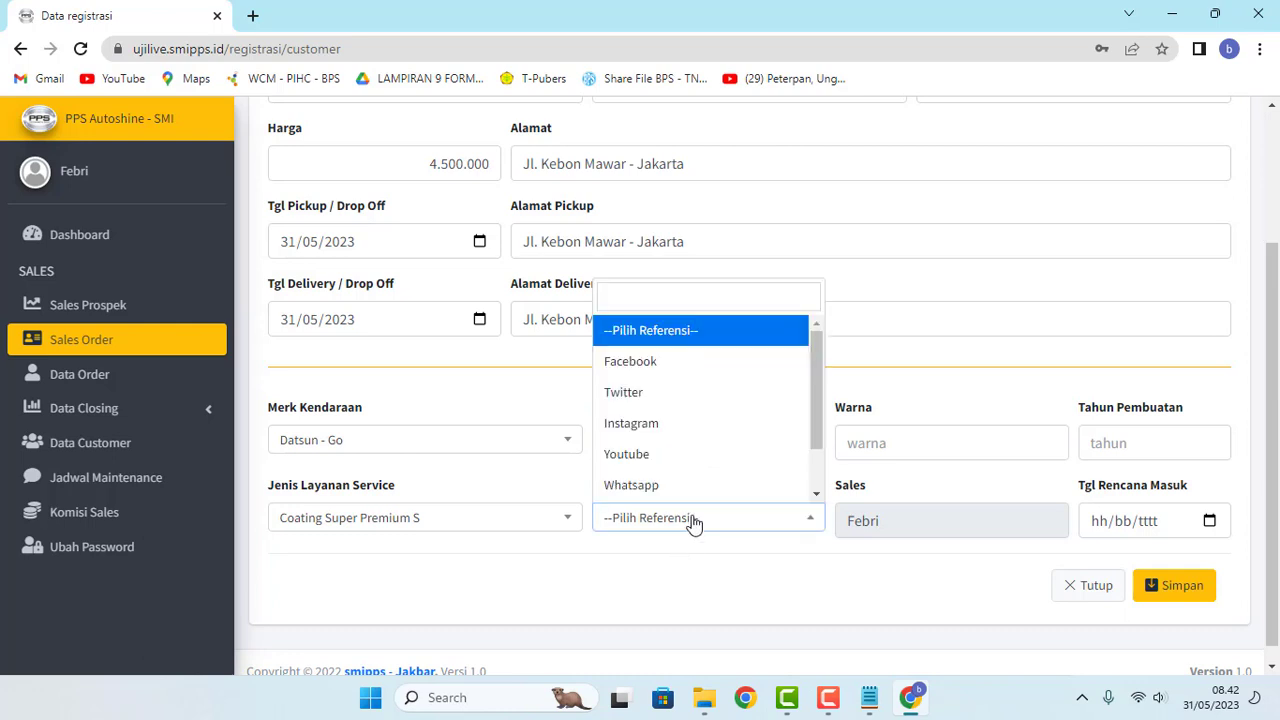
click(700, 400)
Step: Set colour Grey, year 2015, planned entry date today, and save the order
click(889, 443)
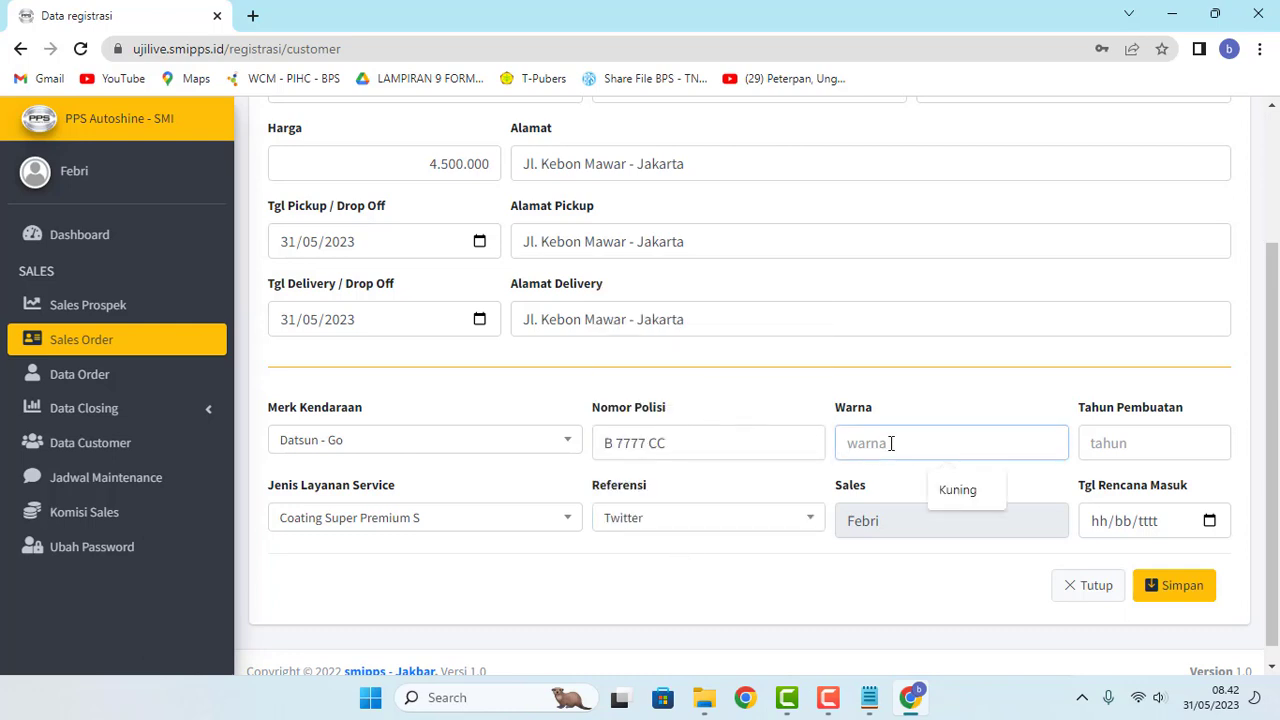
text(Grey)
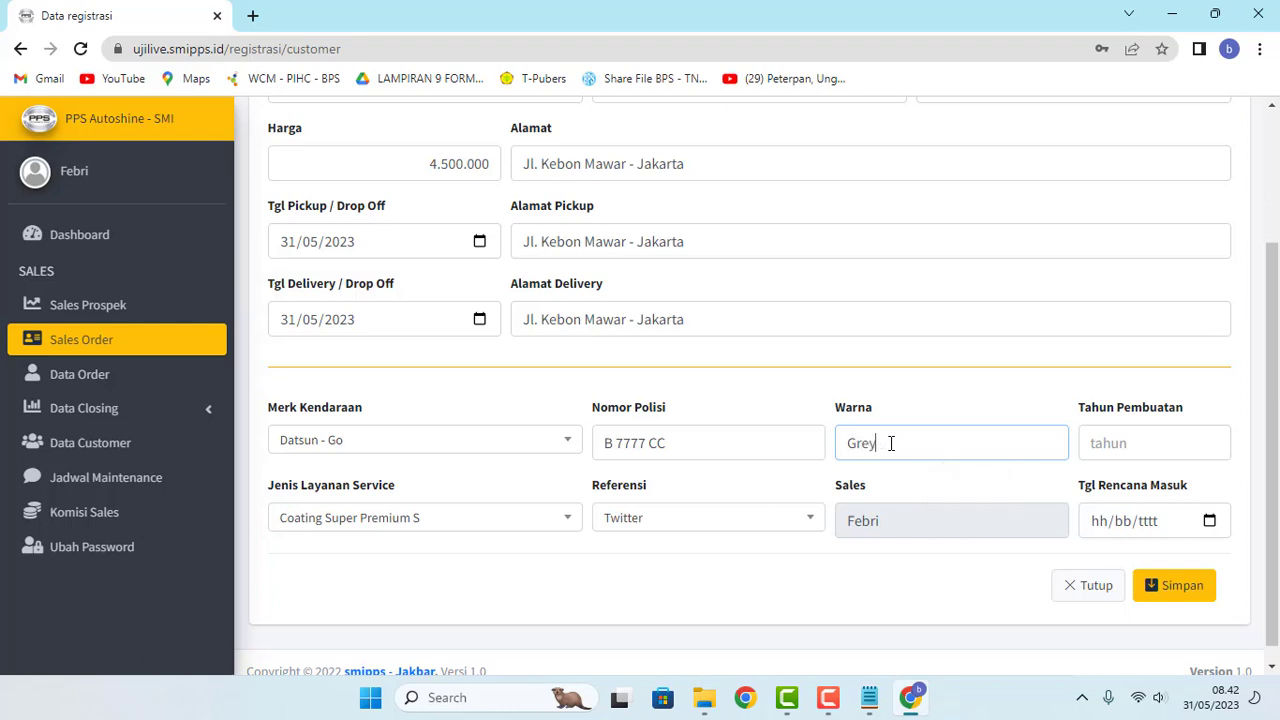
click(1129, 435)
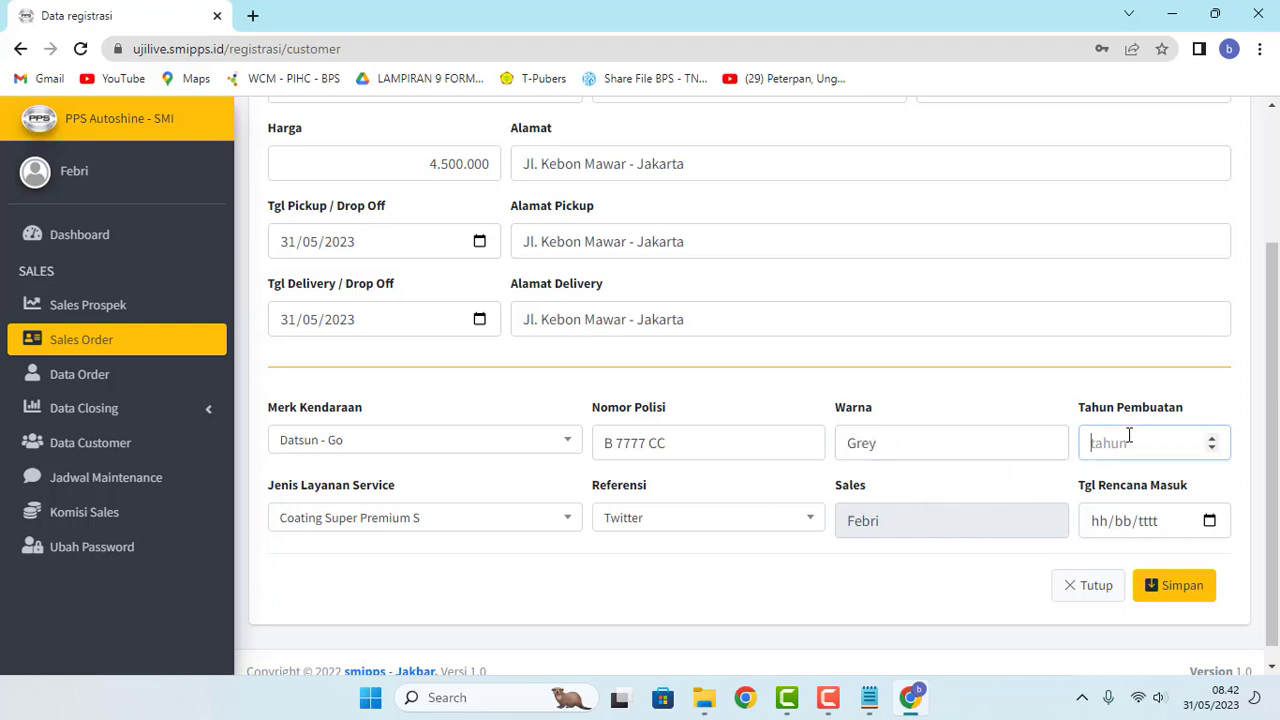
text(2015)
click(1210, 521)
click(1192, 482)
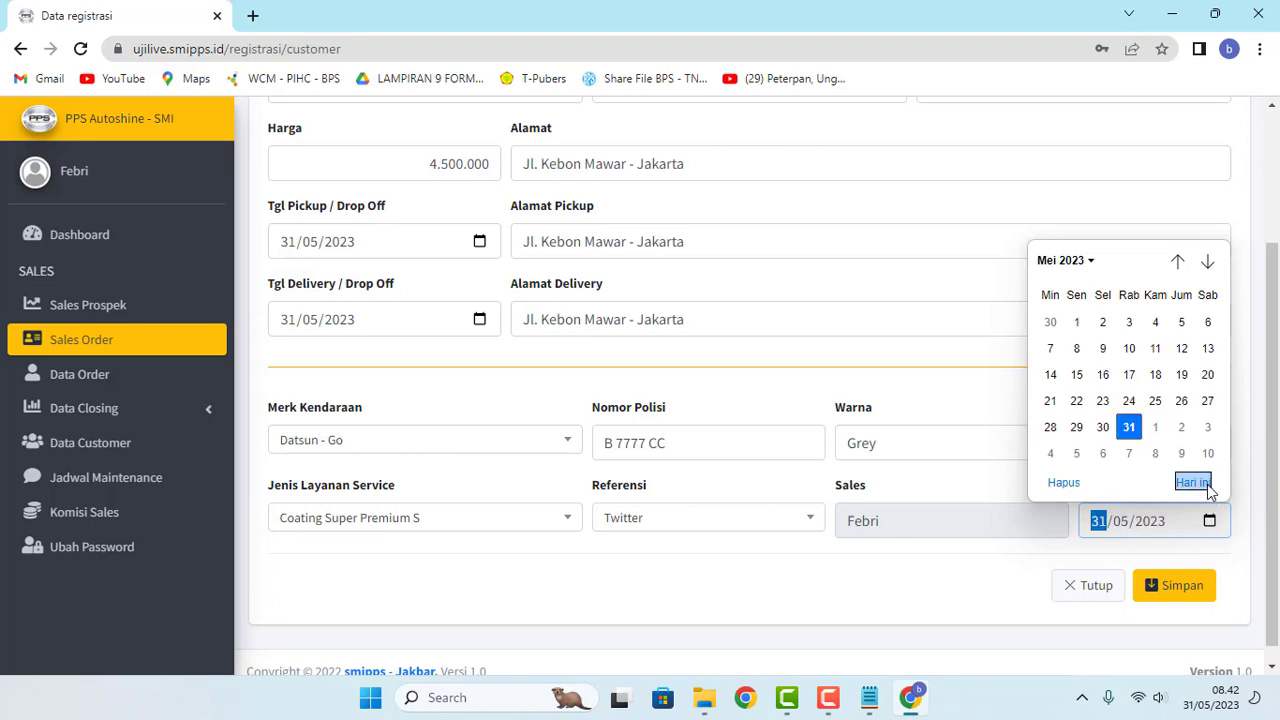
scroll(406, 269, up, 2)
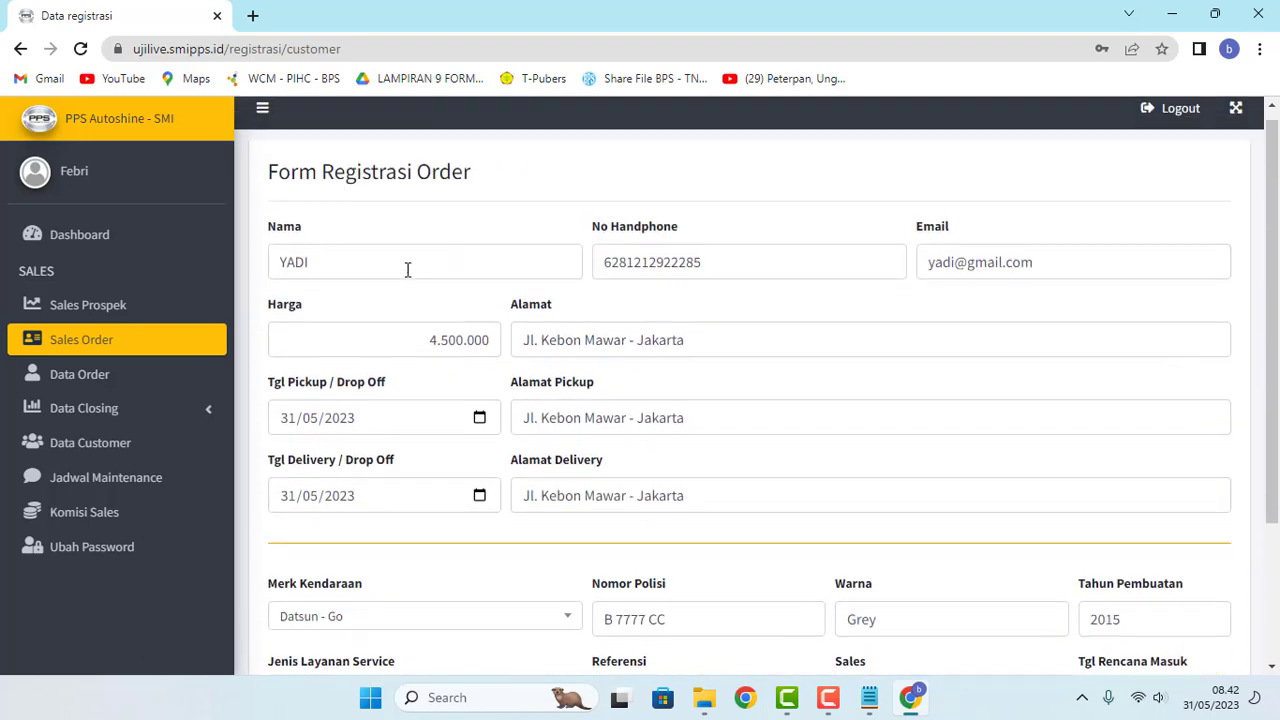
scroll(1009, 527, down, 3)
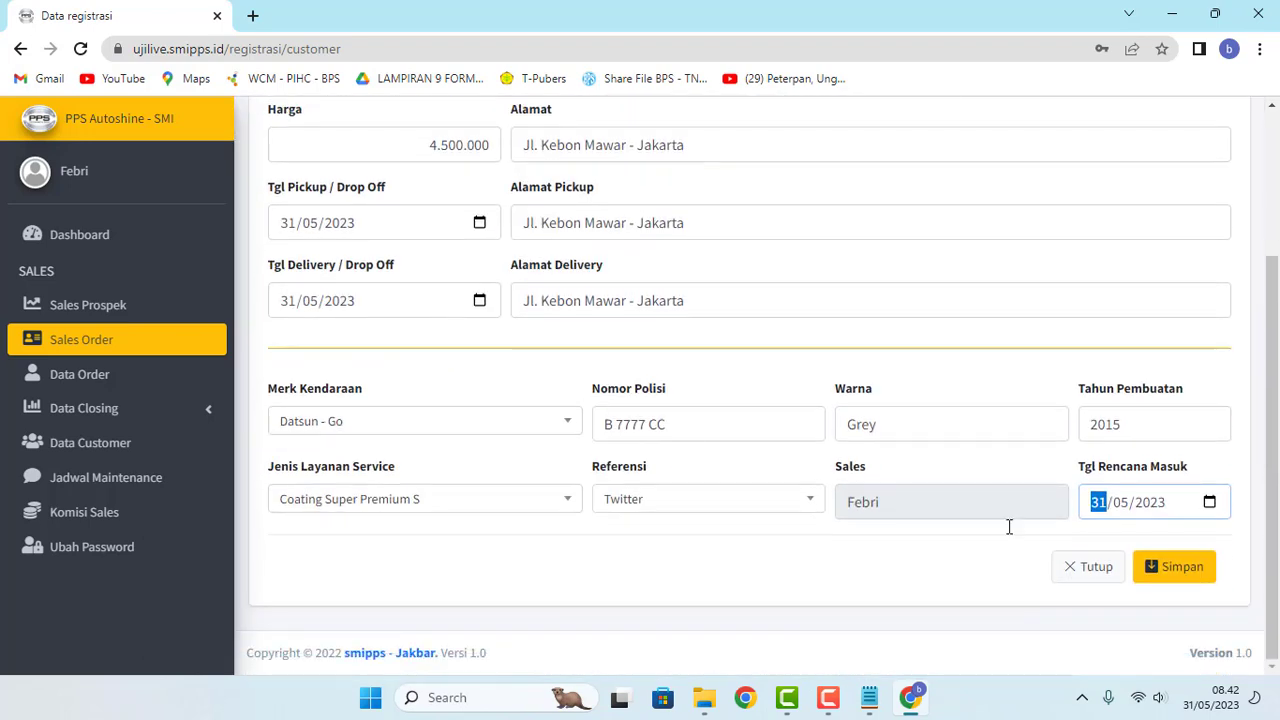
click(1190, 570)
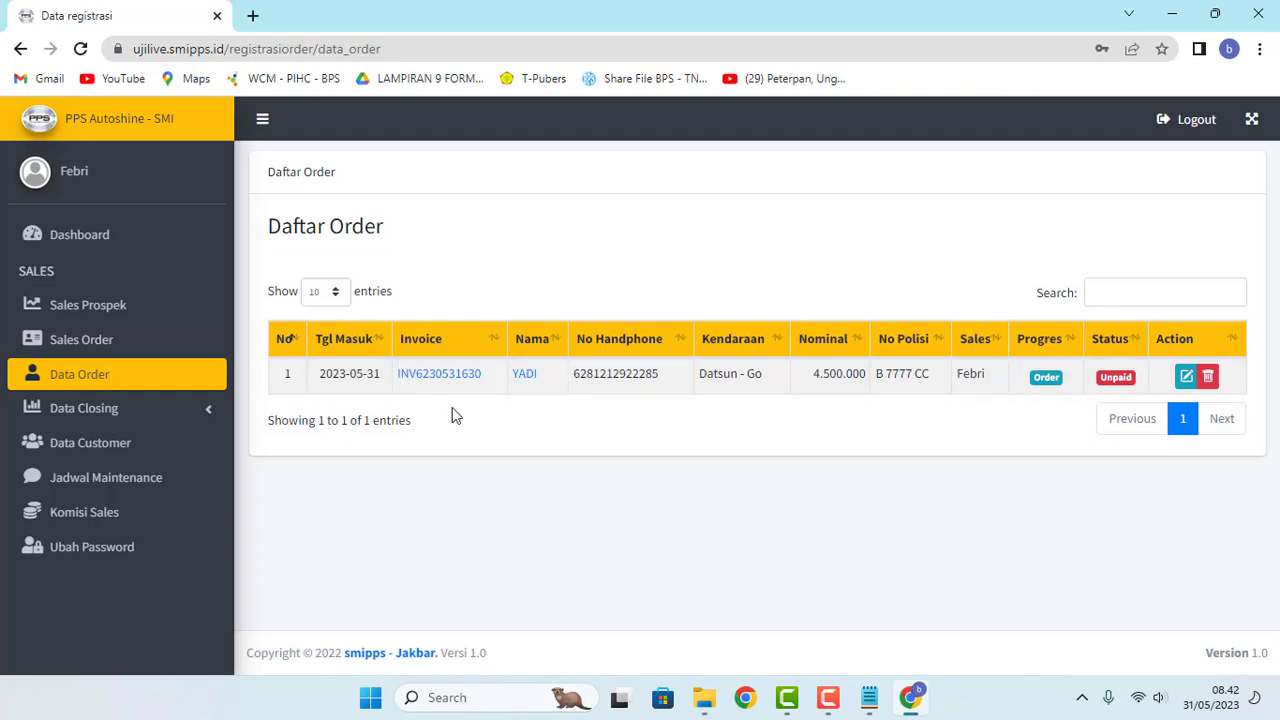
Step: Review the Datsun - Go order's customer, vehicle and reference details, then return to Daftar Order
click(525, 376)
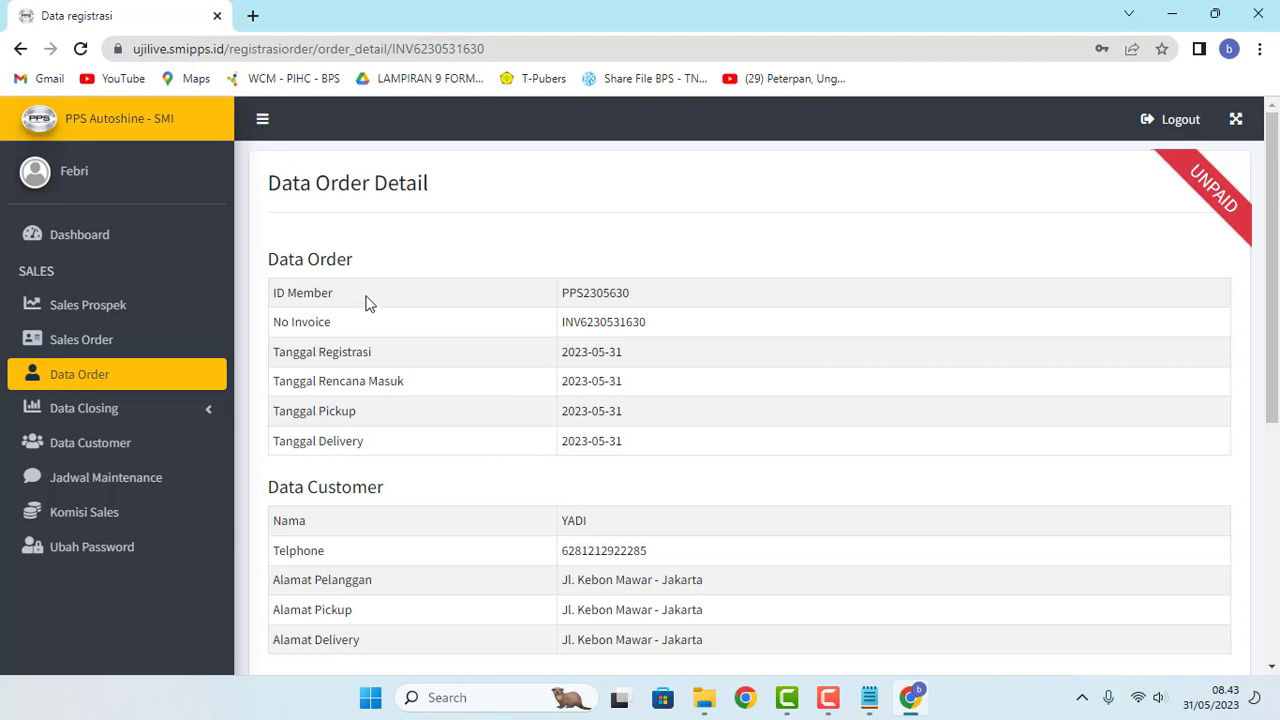
drag(271, 265, 418, 290)
click(418, 290)
scroll(500, 400, down, 3)
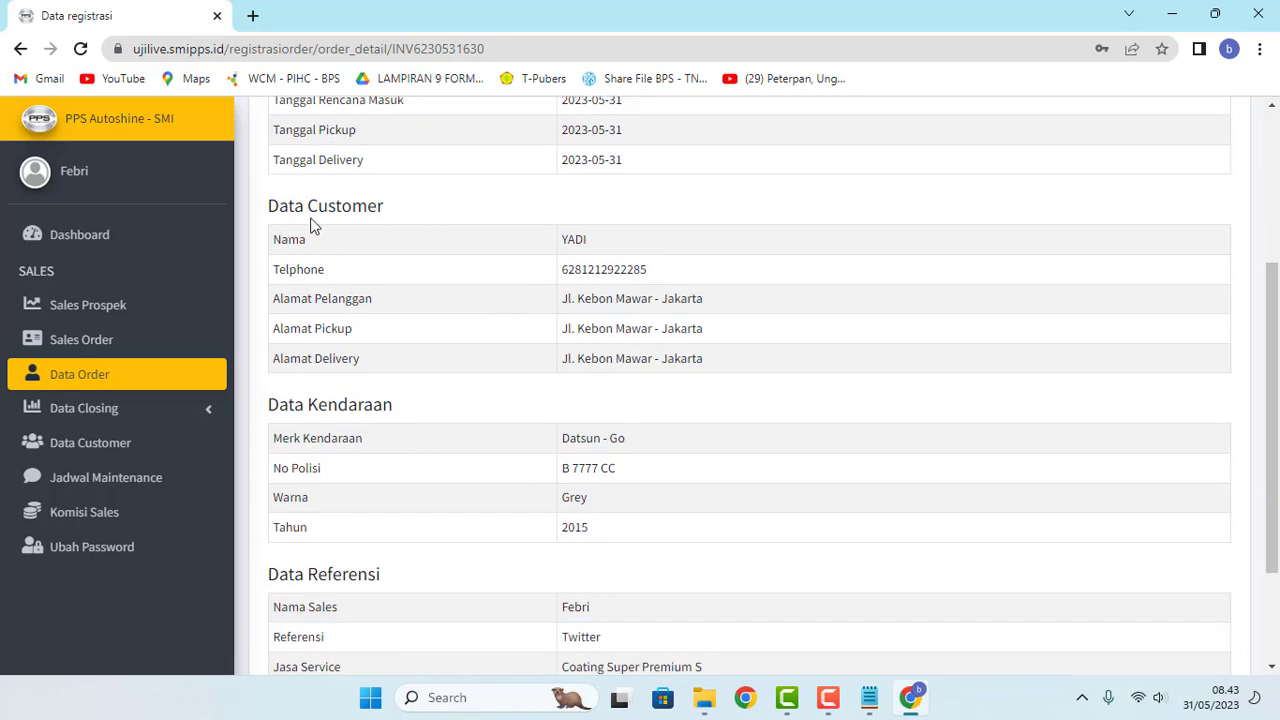
drag(352, 207, 413, 212)
click(413, 212)
scroll(462, 370, down, 2)
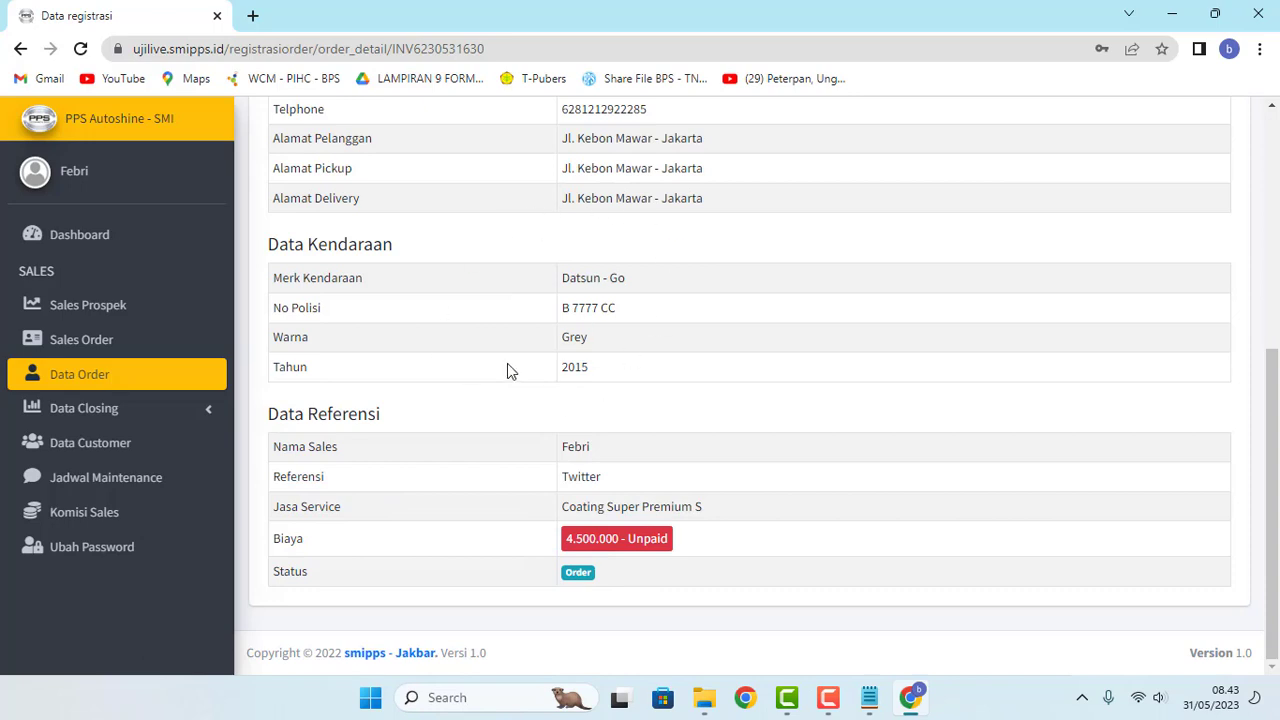
click(84, 374)
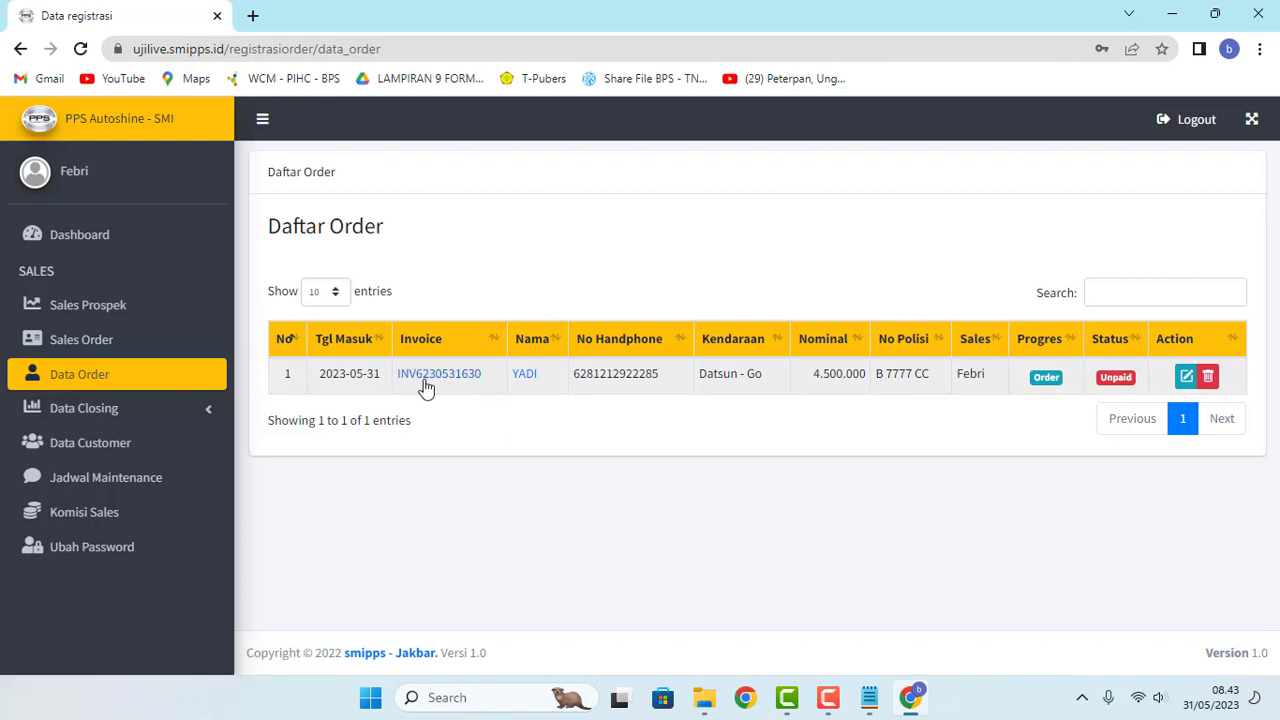
Step: Open and reload the Datsun - Go order's unpaid Tagihan Order invoice, review it, and return to the orders
click(422, 378)
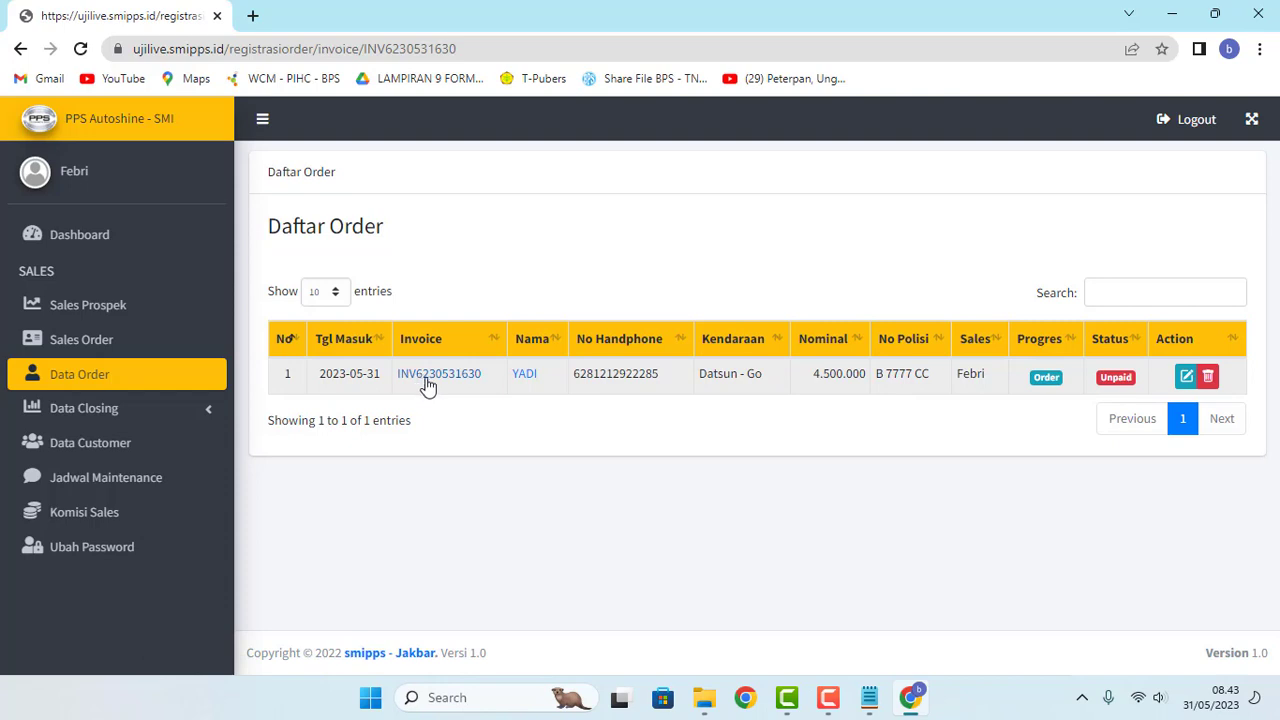
click(76, 50)
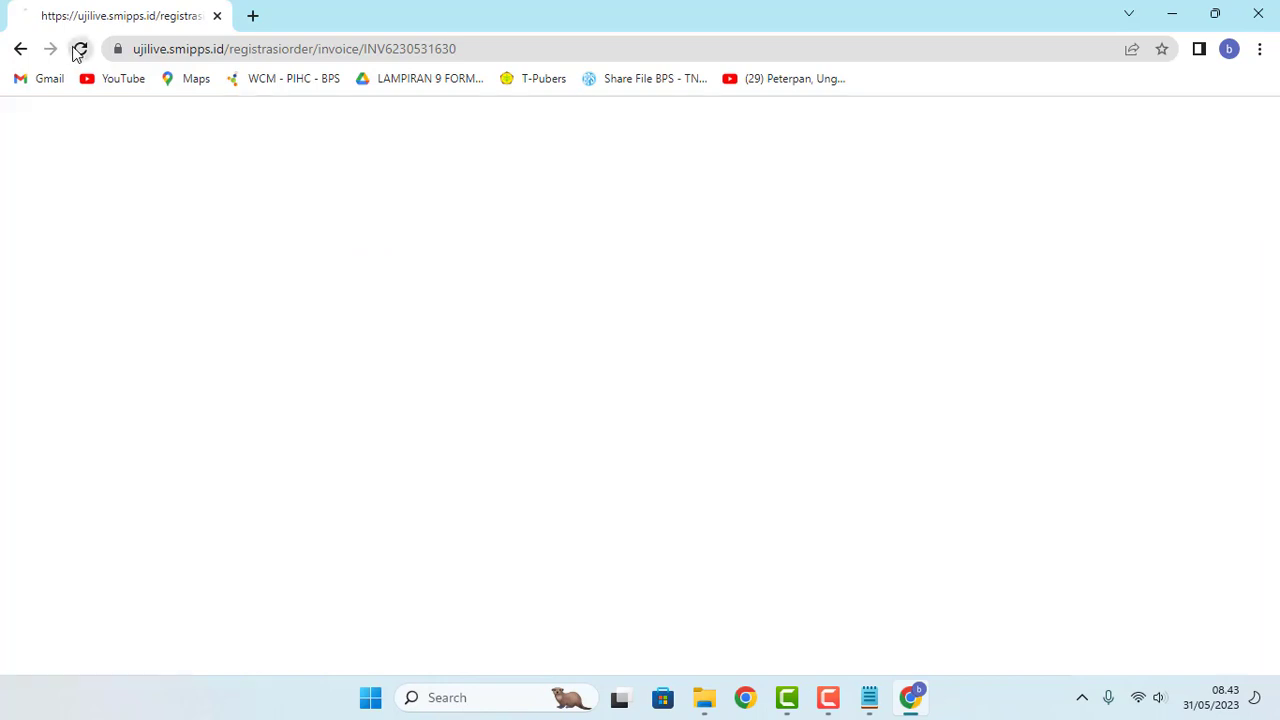
scroll(470, 327, down, 1)
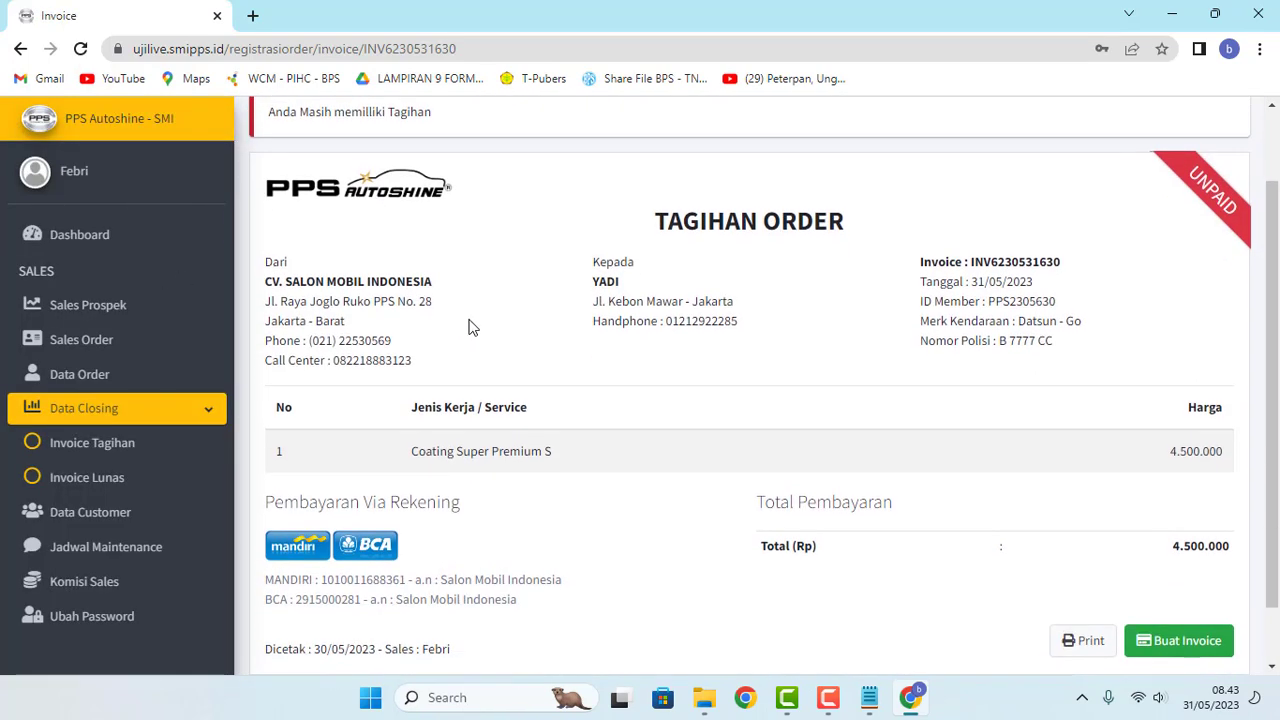
triple_click(899, 215)
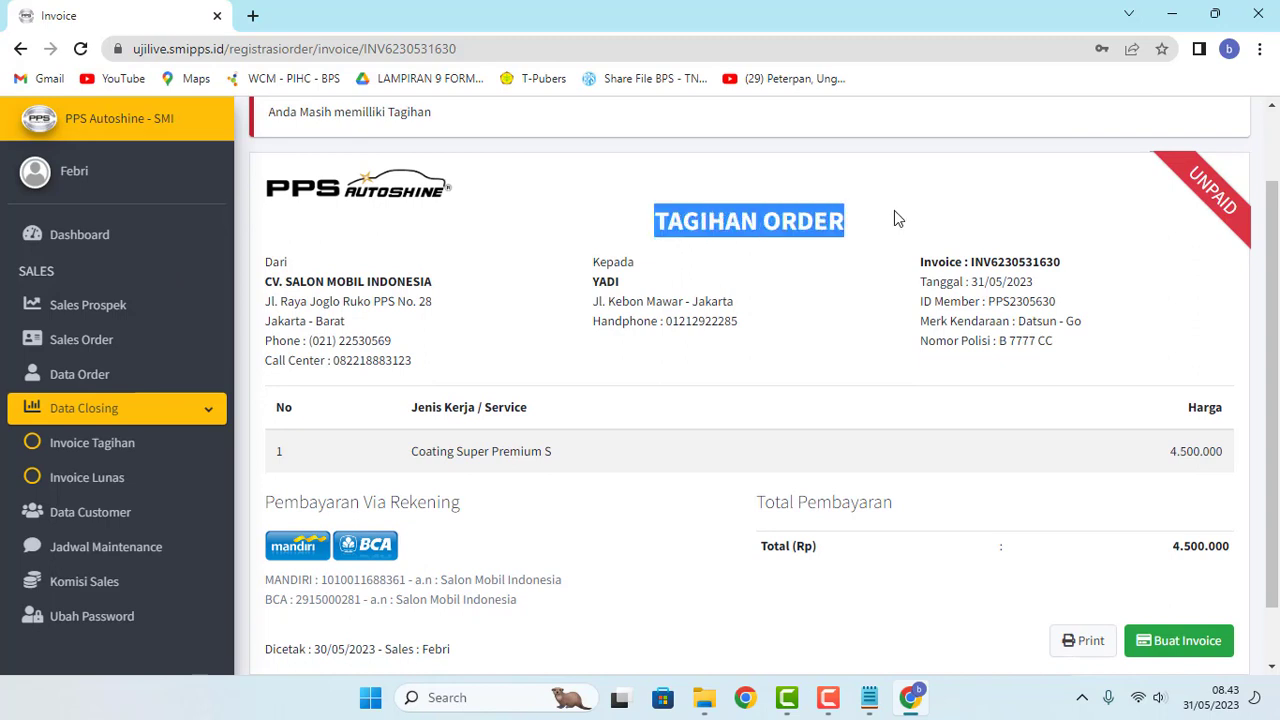
click(890, 212)
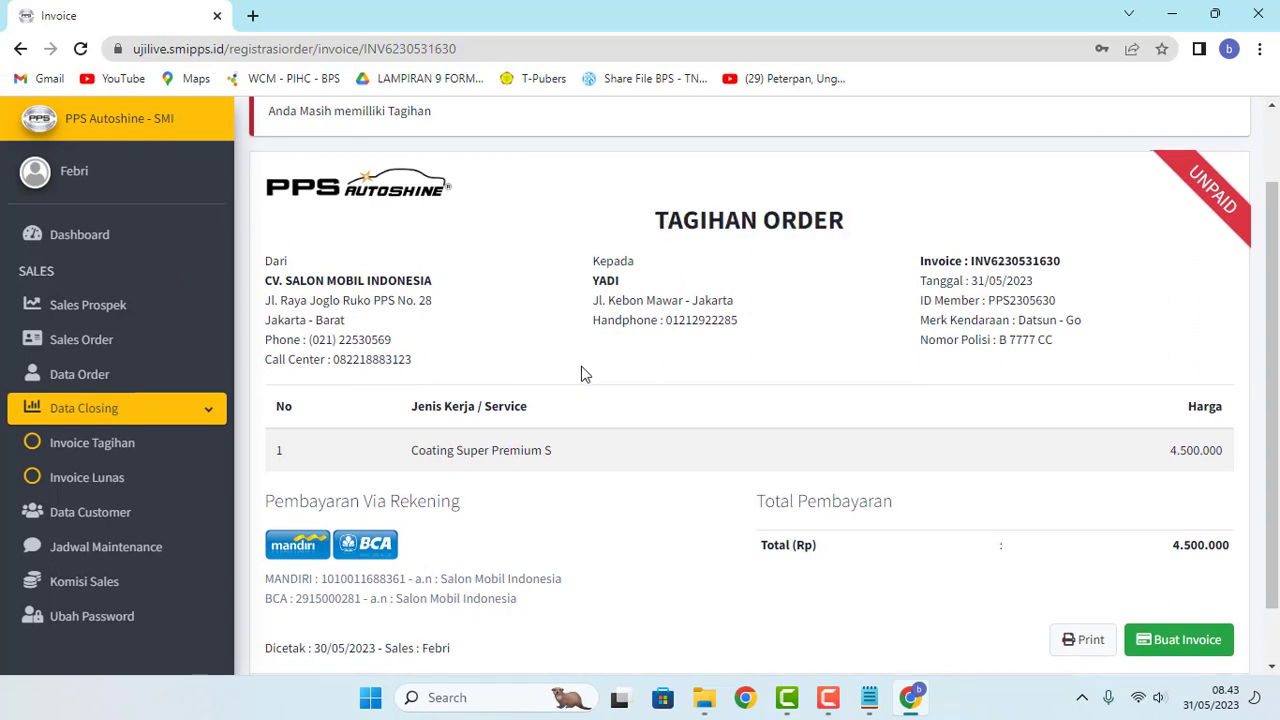
scroll(600, 375, down, 1)
scroll(674, 377, up, 1)
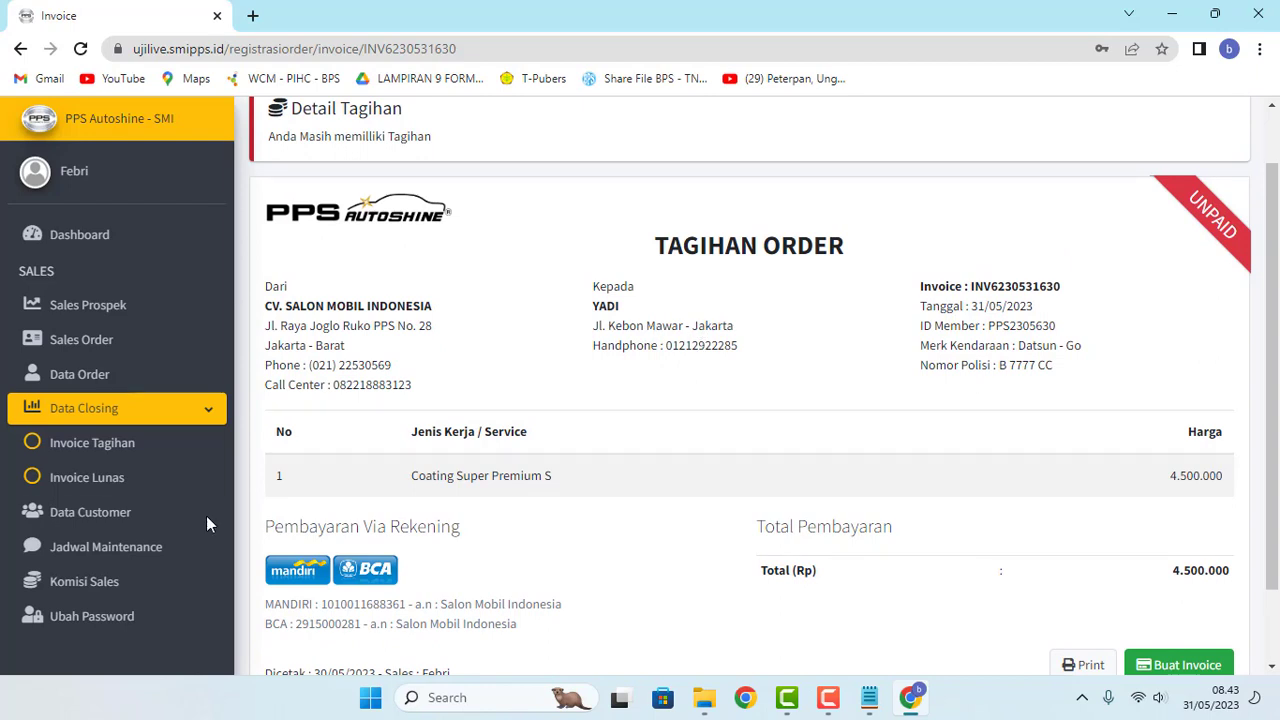
click(100, 376)
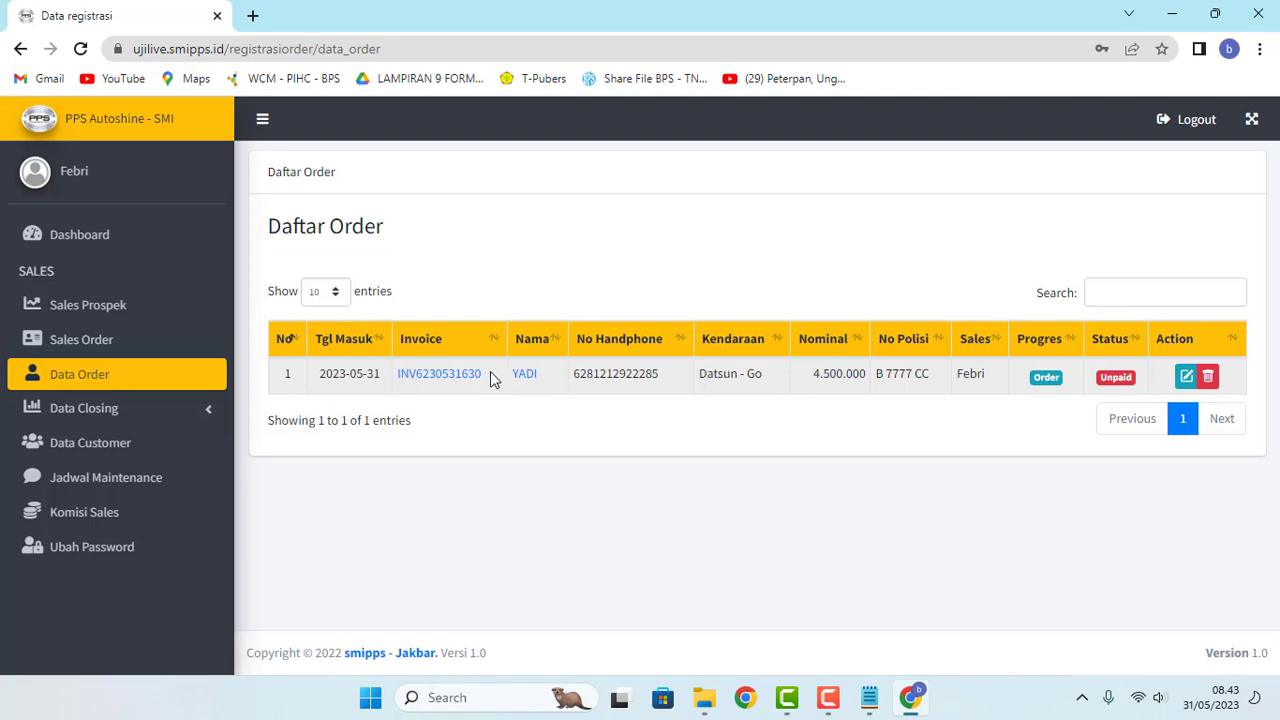
Step: Load ujilive.smipps.id in a Chrome window under a different profile
click(745, 697)
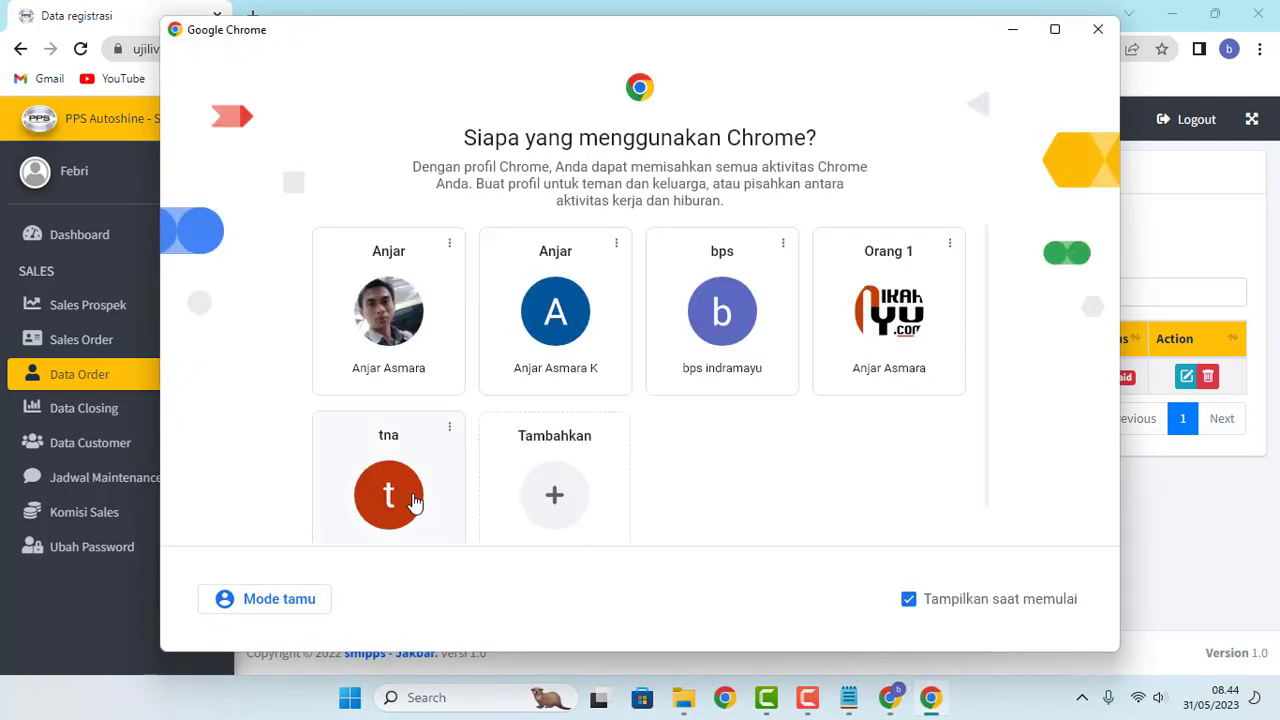
click(414, 493)
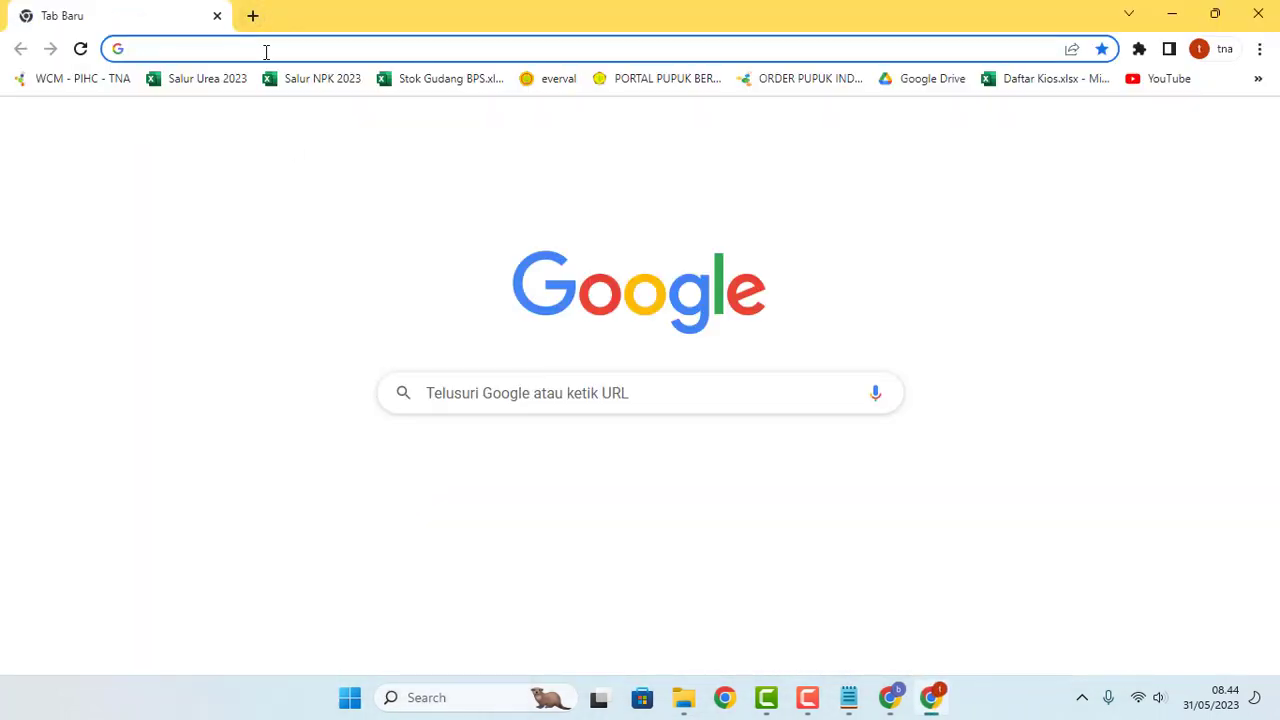
text(uji)
key(Return)
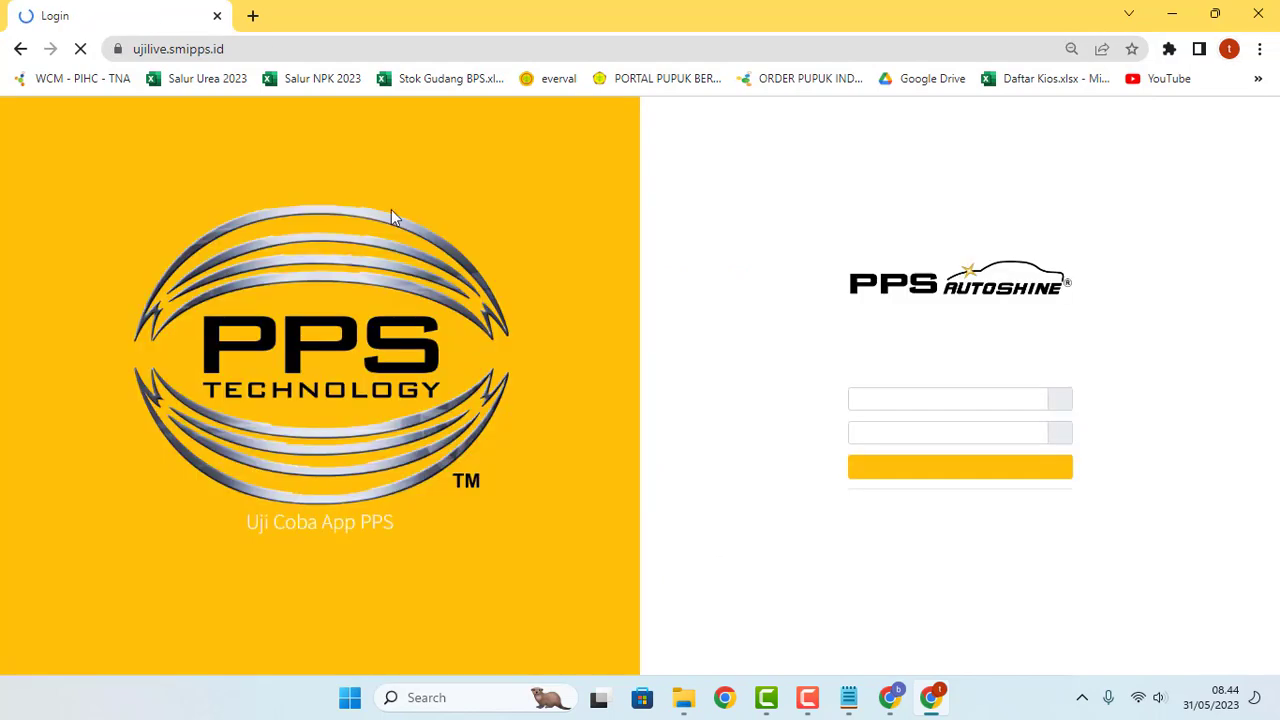
Step: Reset the login page to 100% zoom and log in with the teknisi account, dismissing Chrome's prompts
key(ctrl+plus)
key(ctrl+plus)
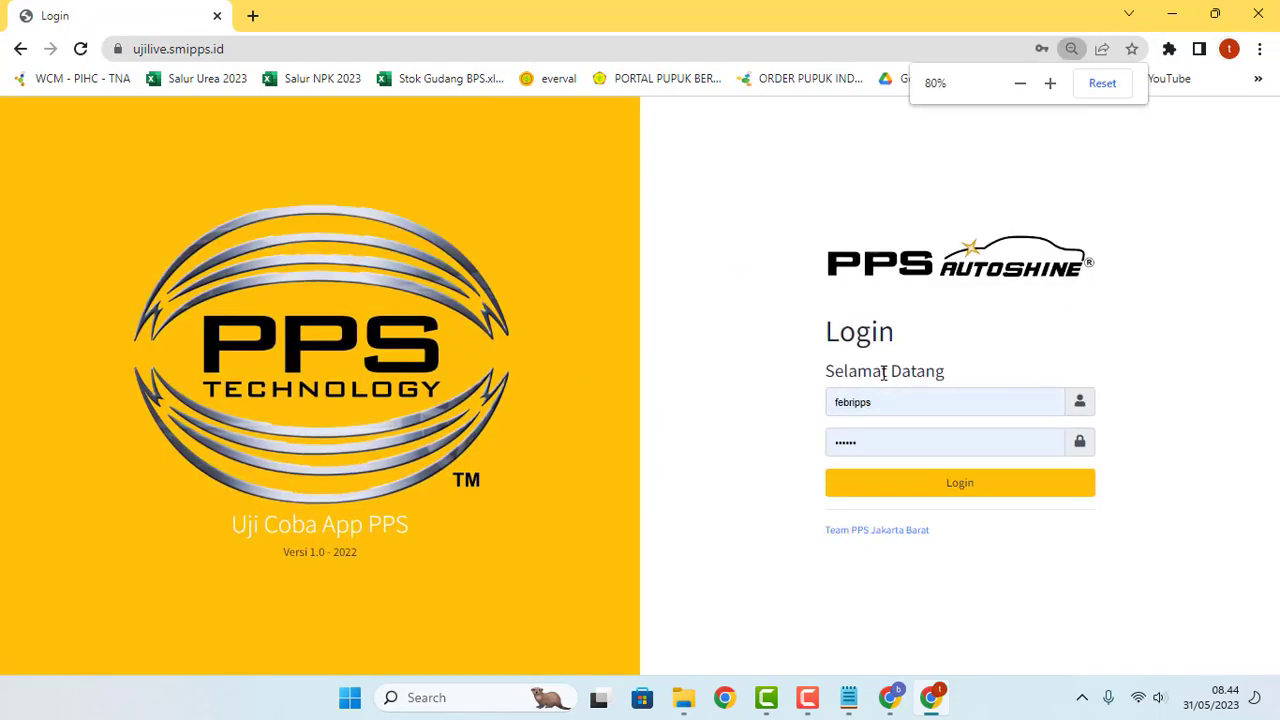
key(ctrl+plus)
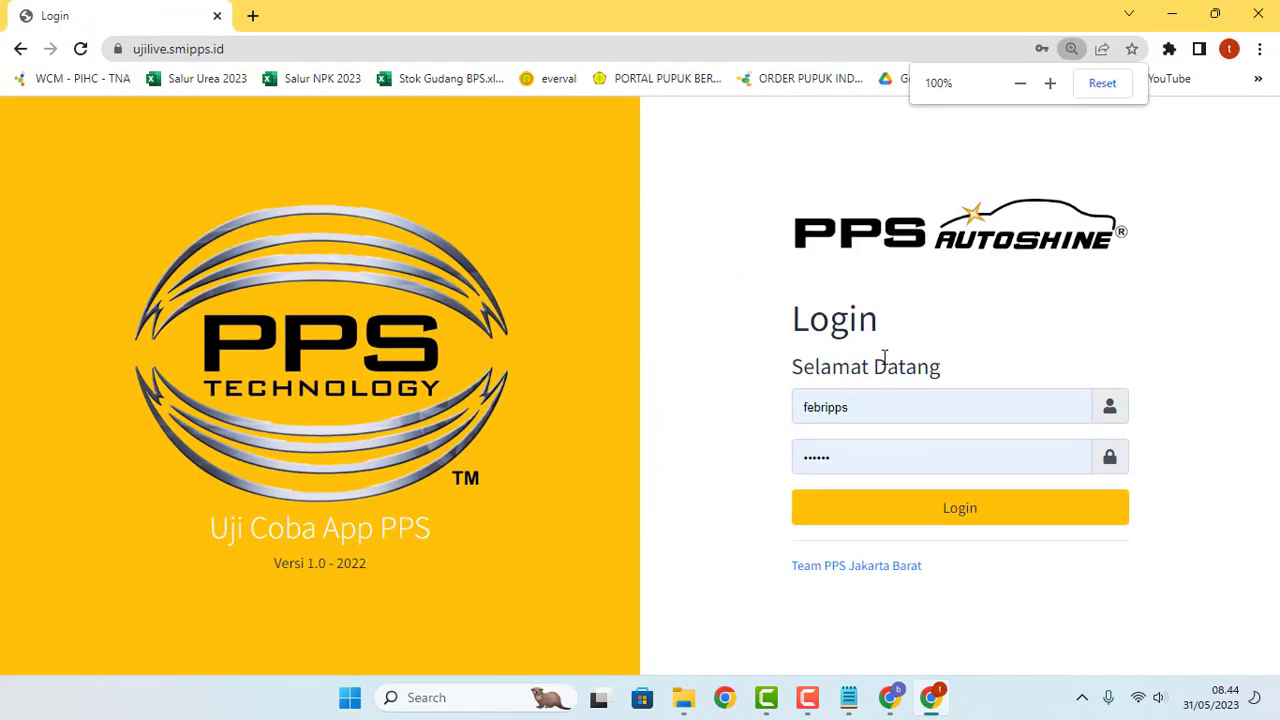
drag(924, 399, 729, 400)
text(te)
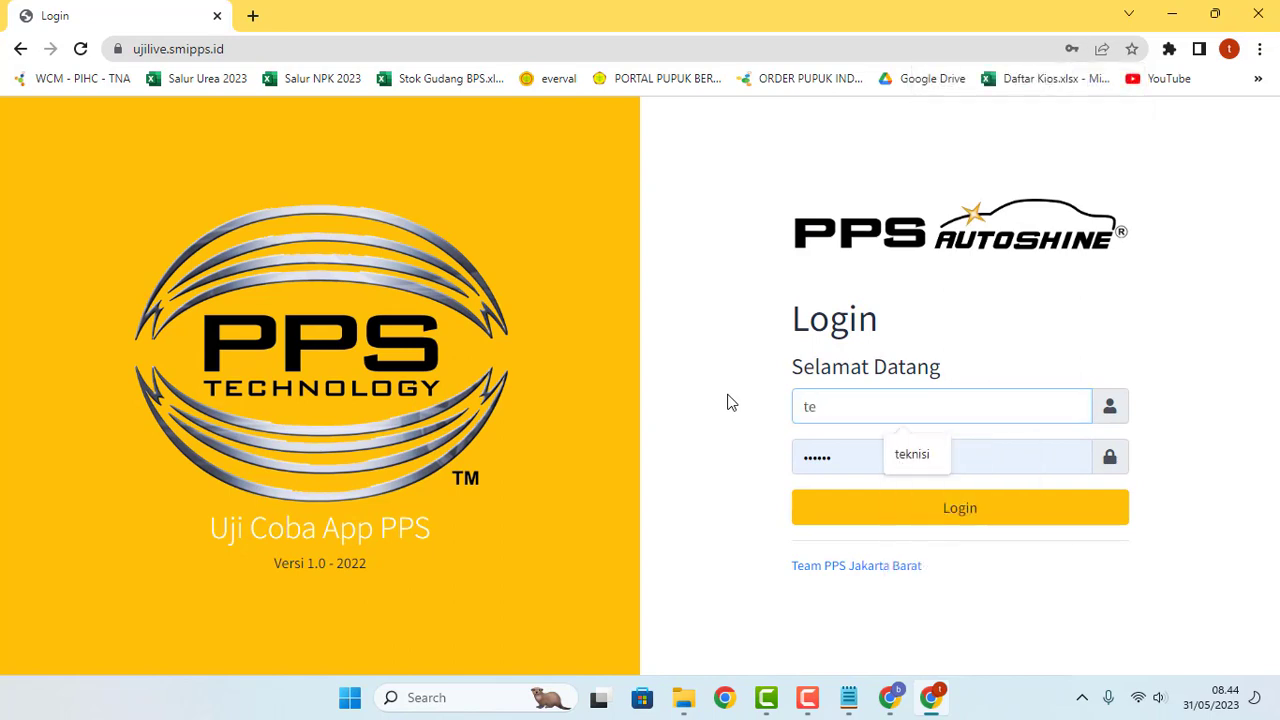
key(Down)
key(Return)
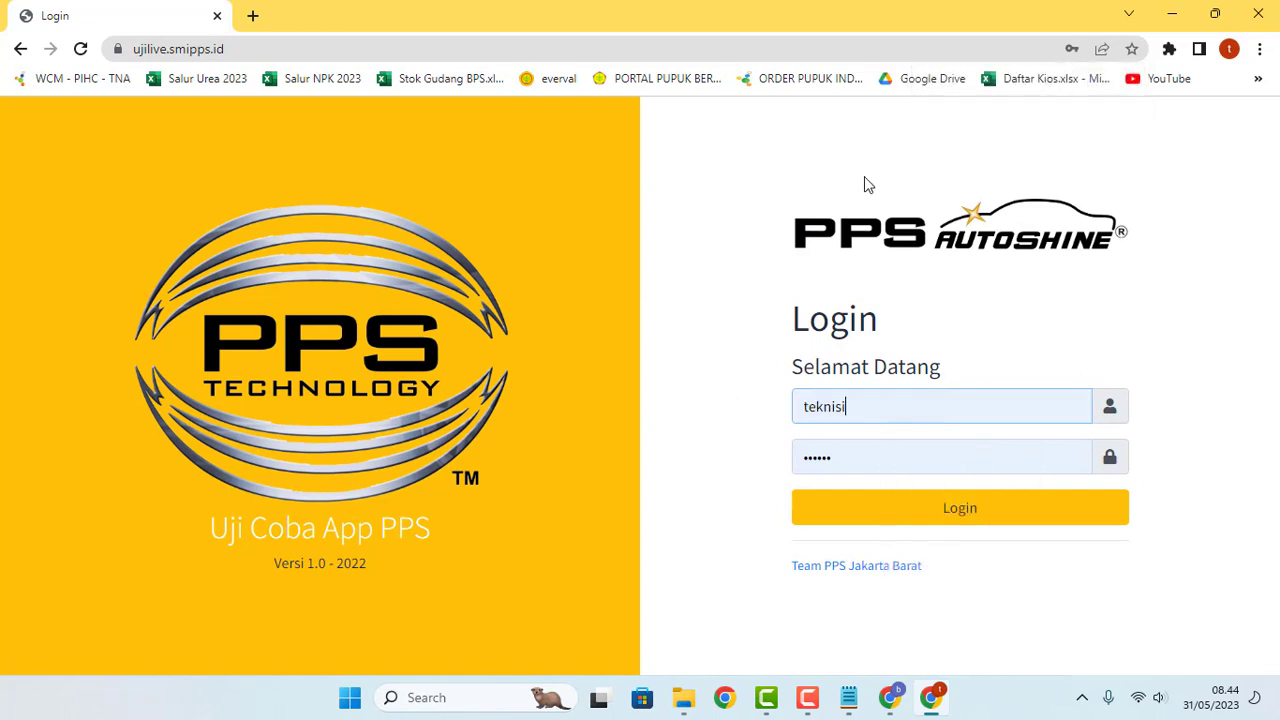
click(900, 519)
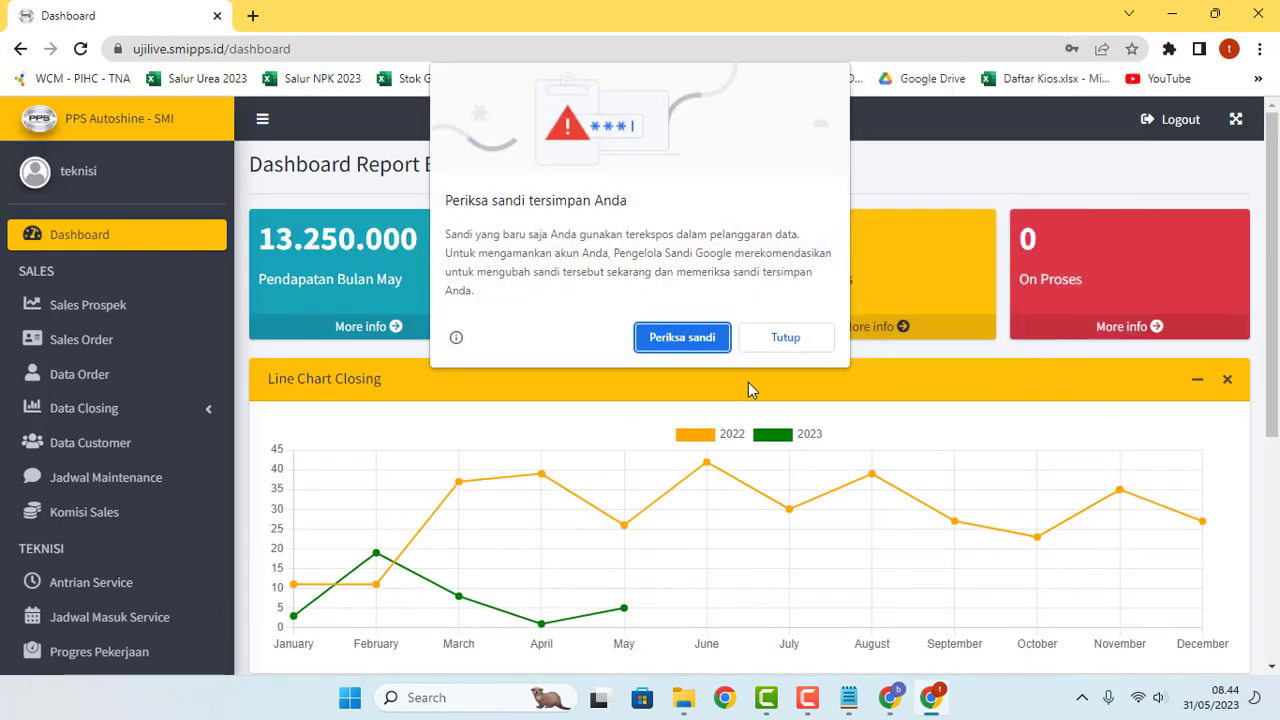
click(780, 340)
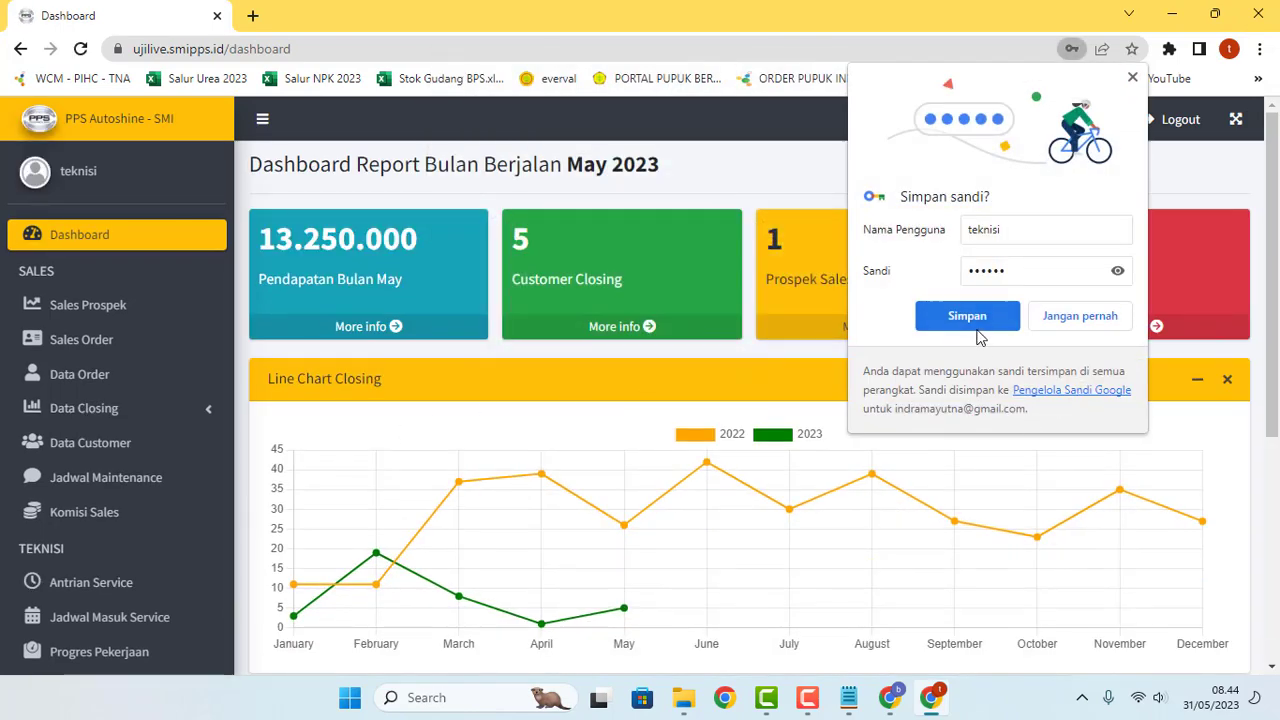
click(905, 314)
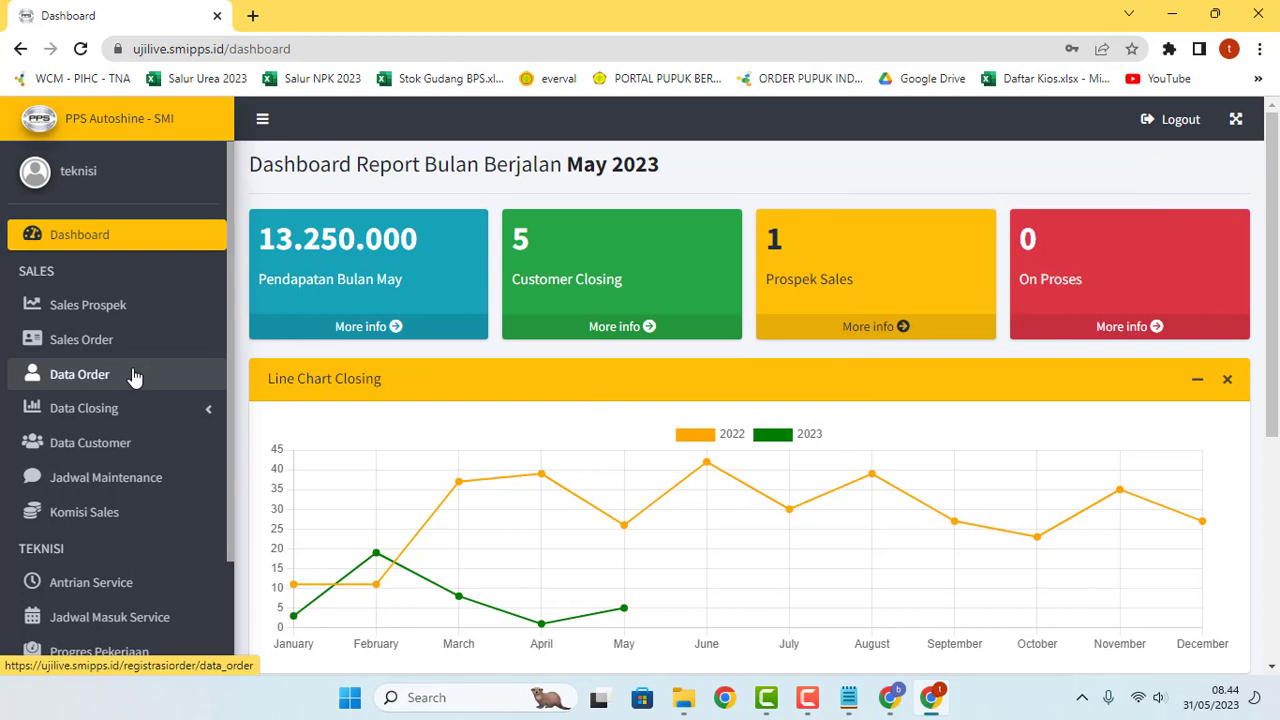
Step: Check the empty Antrian Service queue, then switch back to the sales account's window
scroll(131, 363, down, 2)
scroll(131, 366, up, 2)
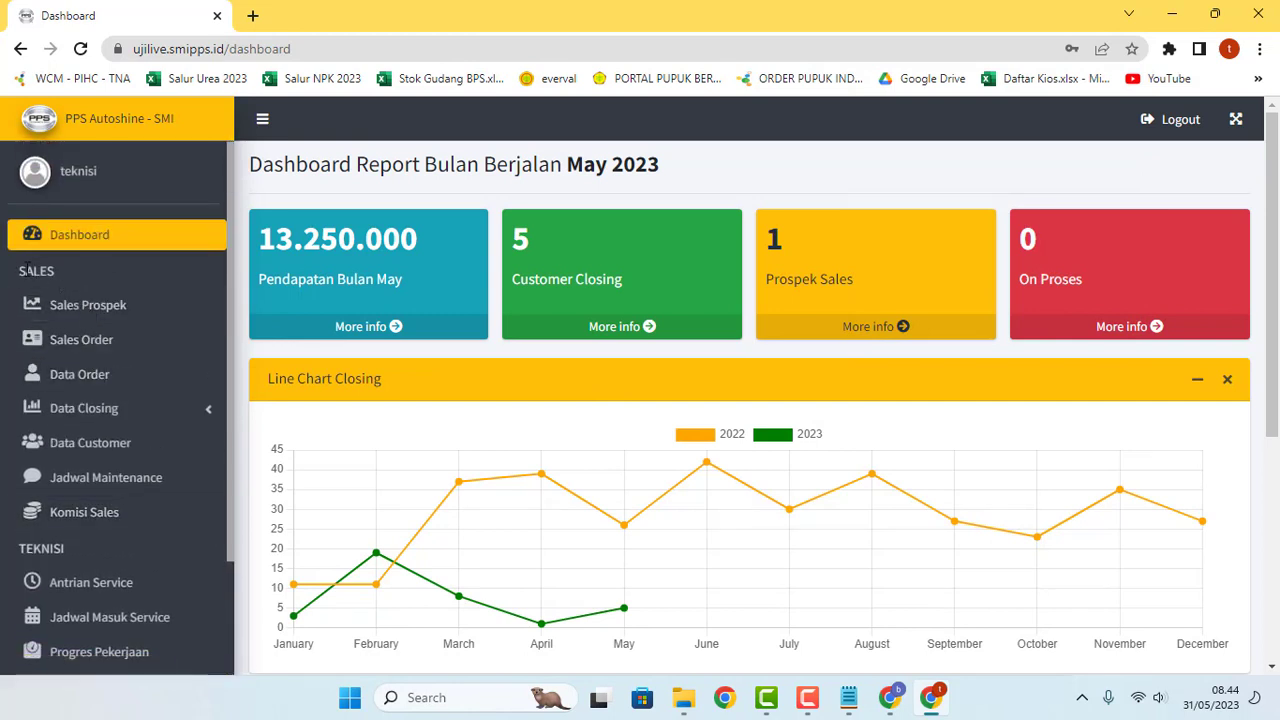
drag(18, 266, 54, 272)
scroll(57, 286, down, 2)
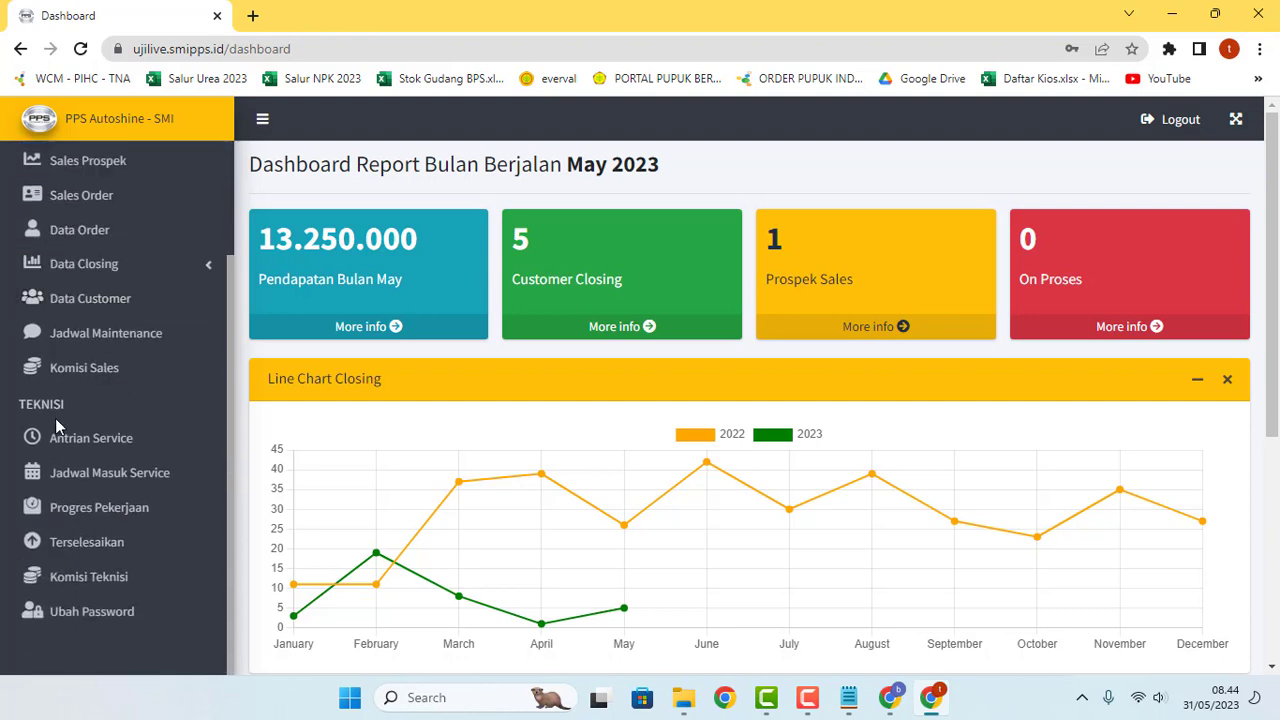
click(108, 409)
scroll(128, 412, up, 3)
scroll(128, 409, down, 3)
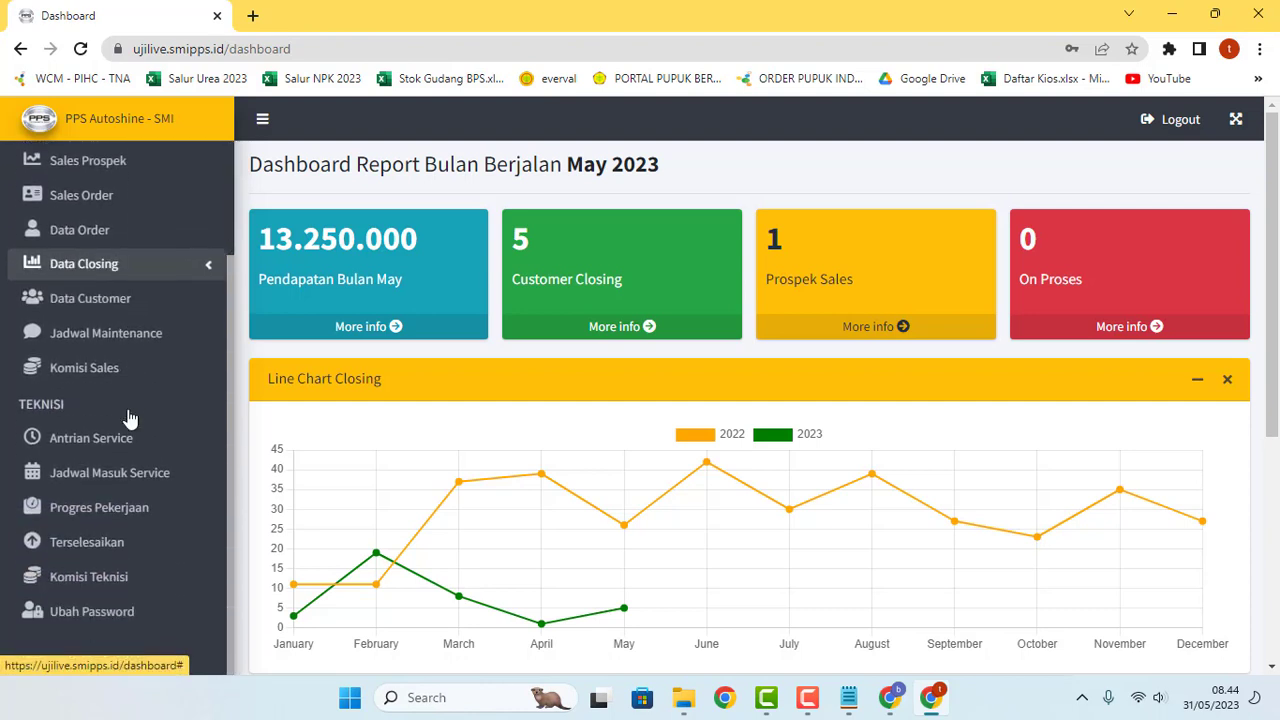
click(81, 448)
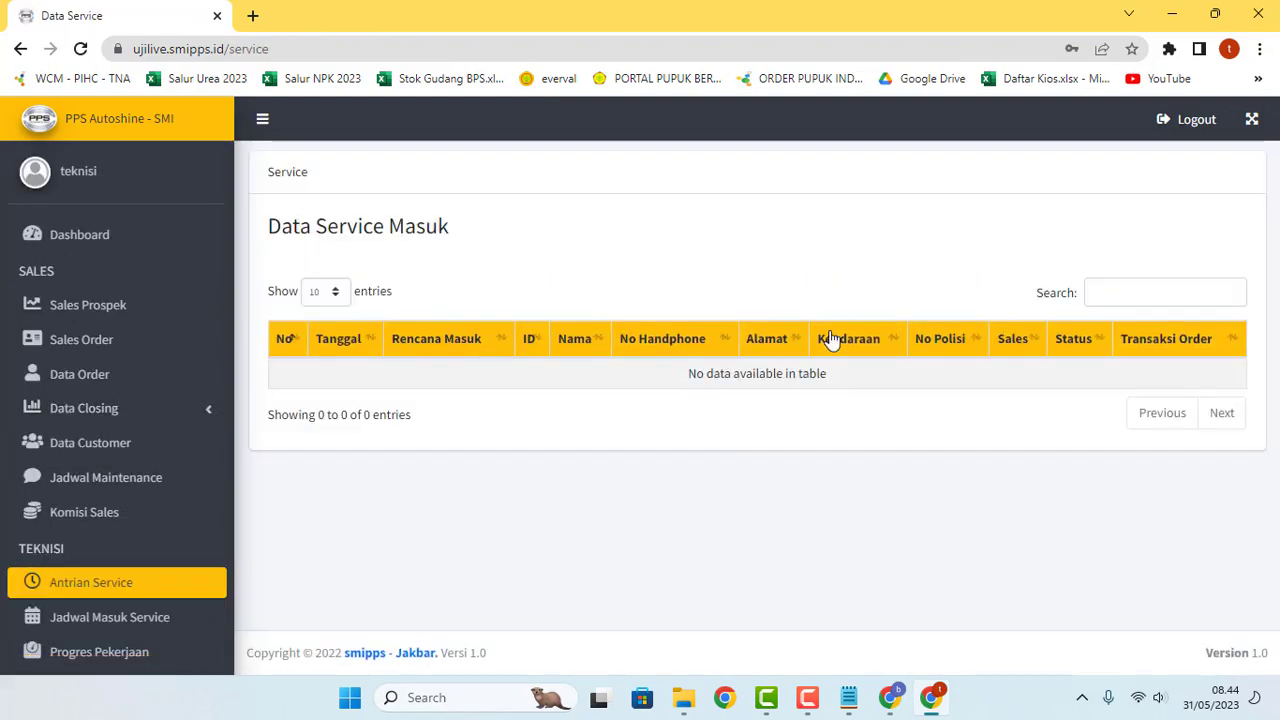
scroll(200, 420, down, 3)
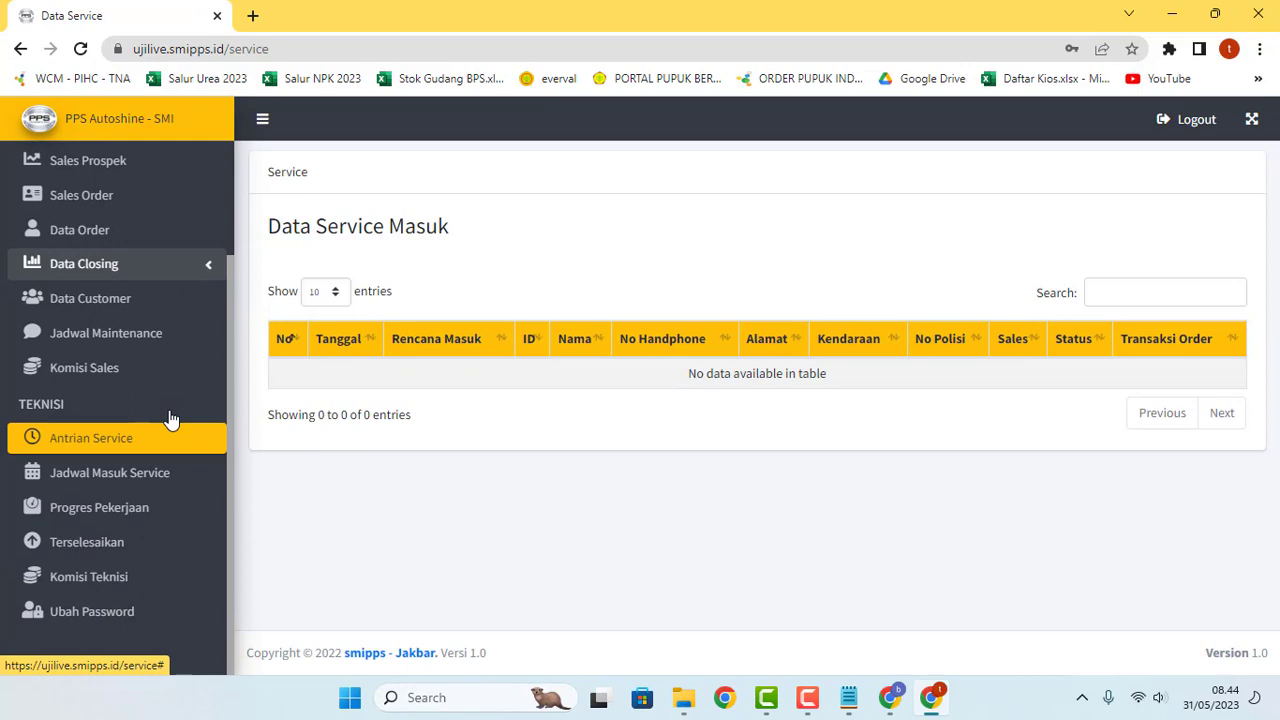
click(889, 699)
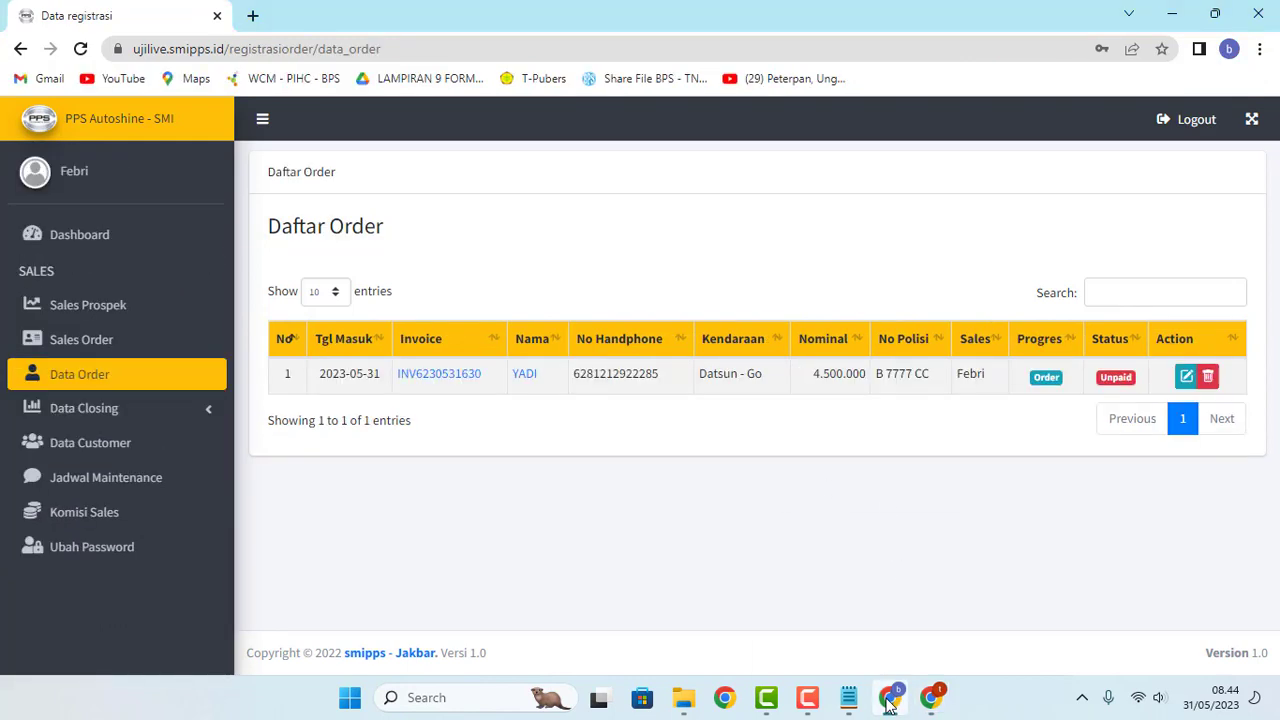
Step: Load the PPS Autoshine site in a Chrome window under another profile
click(727, 700)
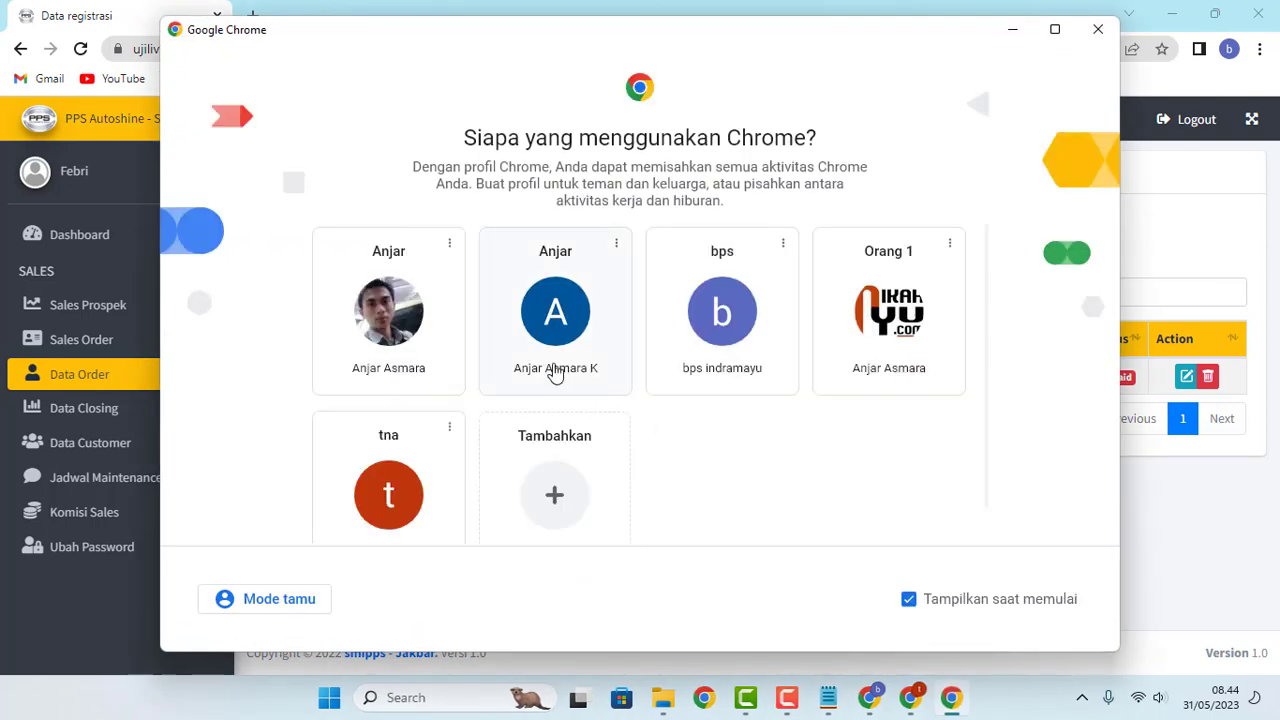
click(556, 334)
click(358, 48)
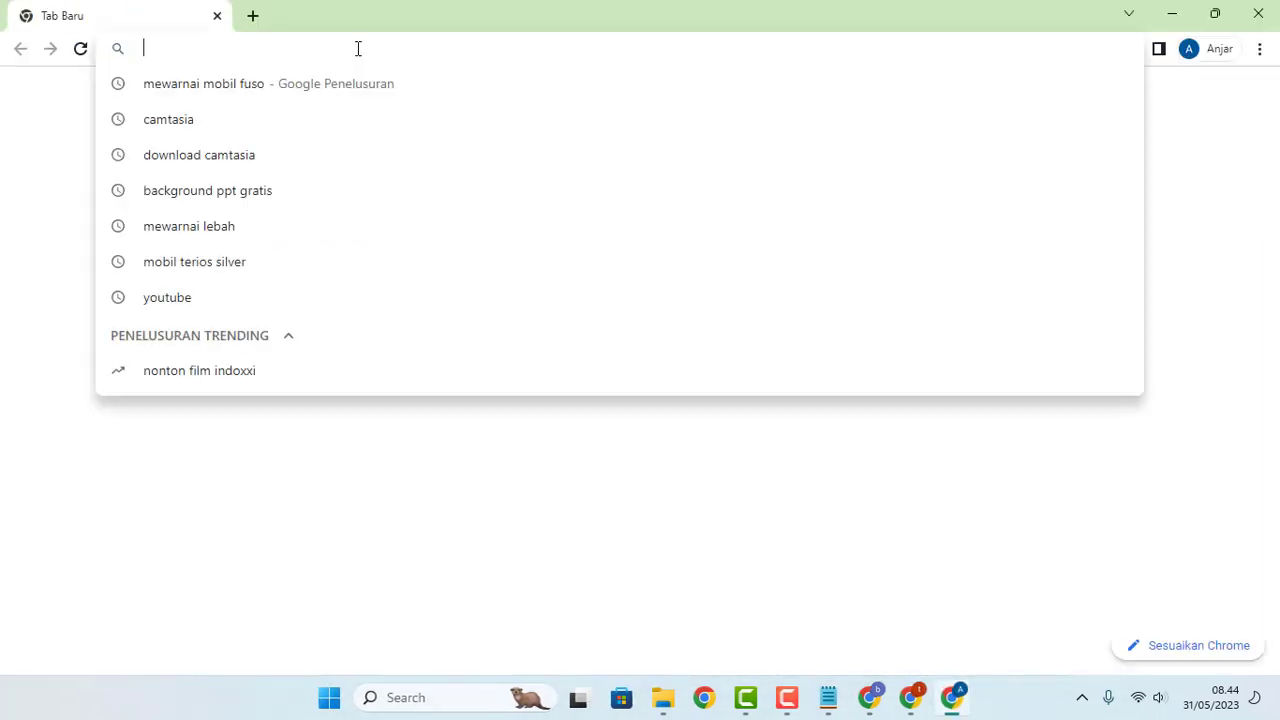
text(uji)
key(Return)
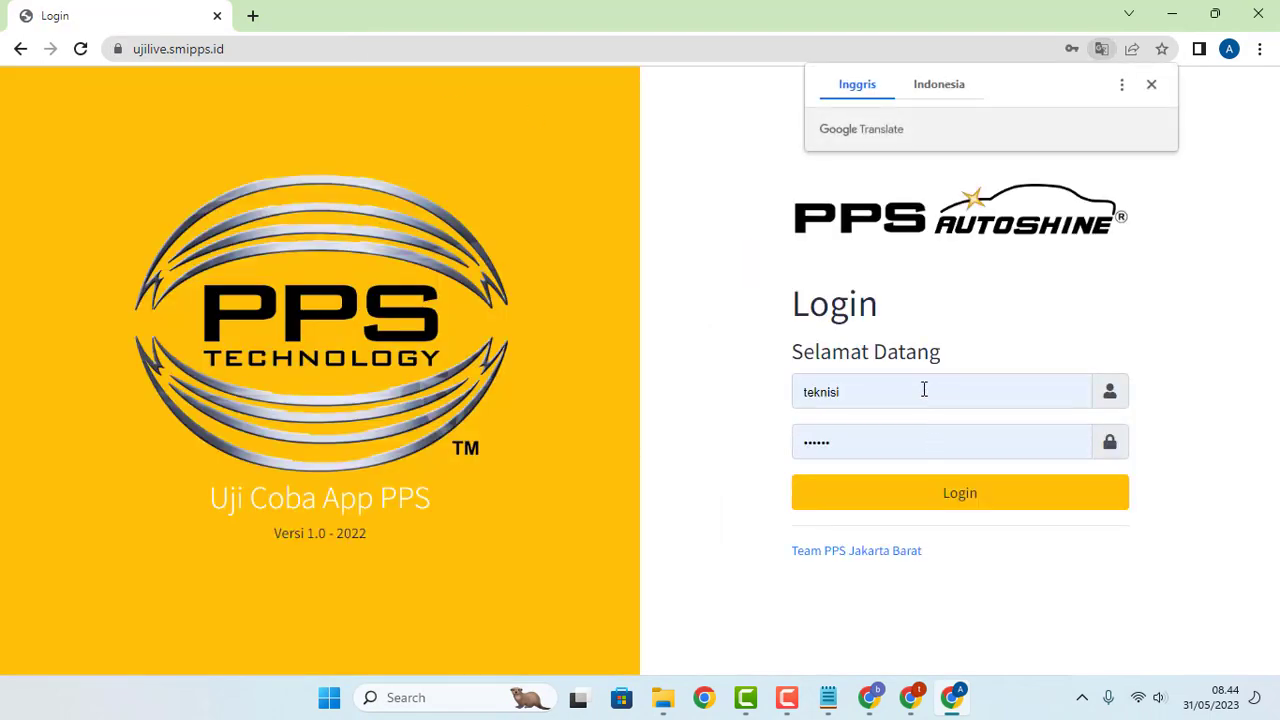
Step: Log in with username admin and the admin password
click(890, 394)
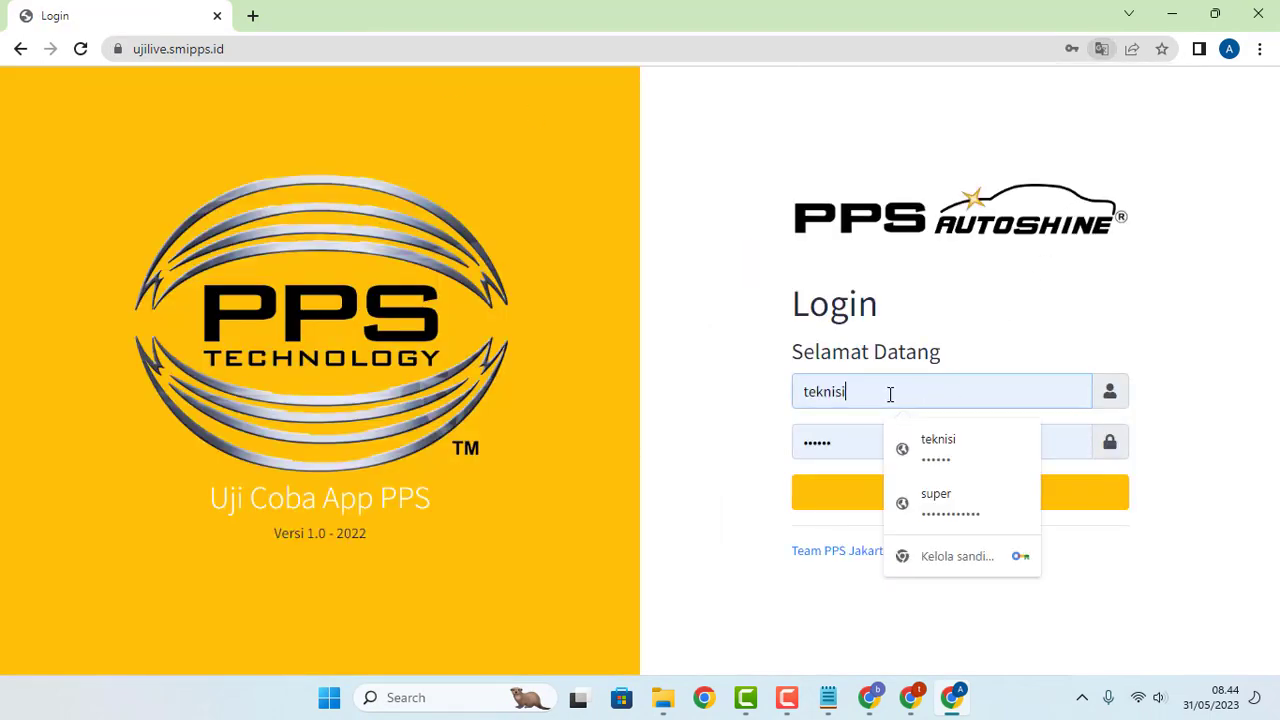
drag(890, 394, 736, 394)
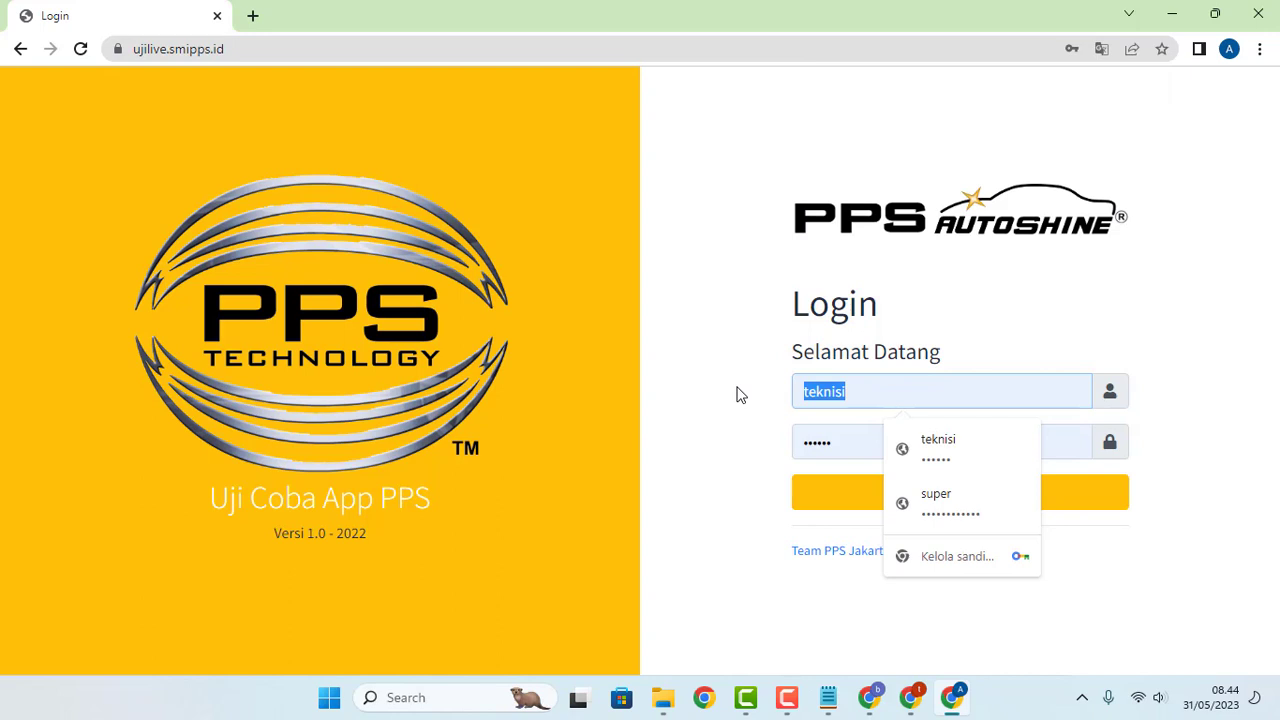
text(admin)
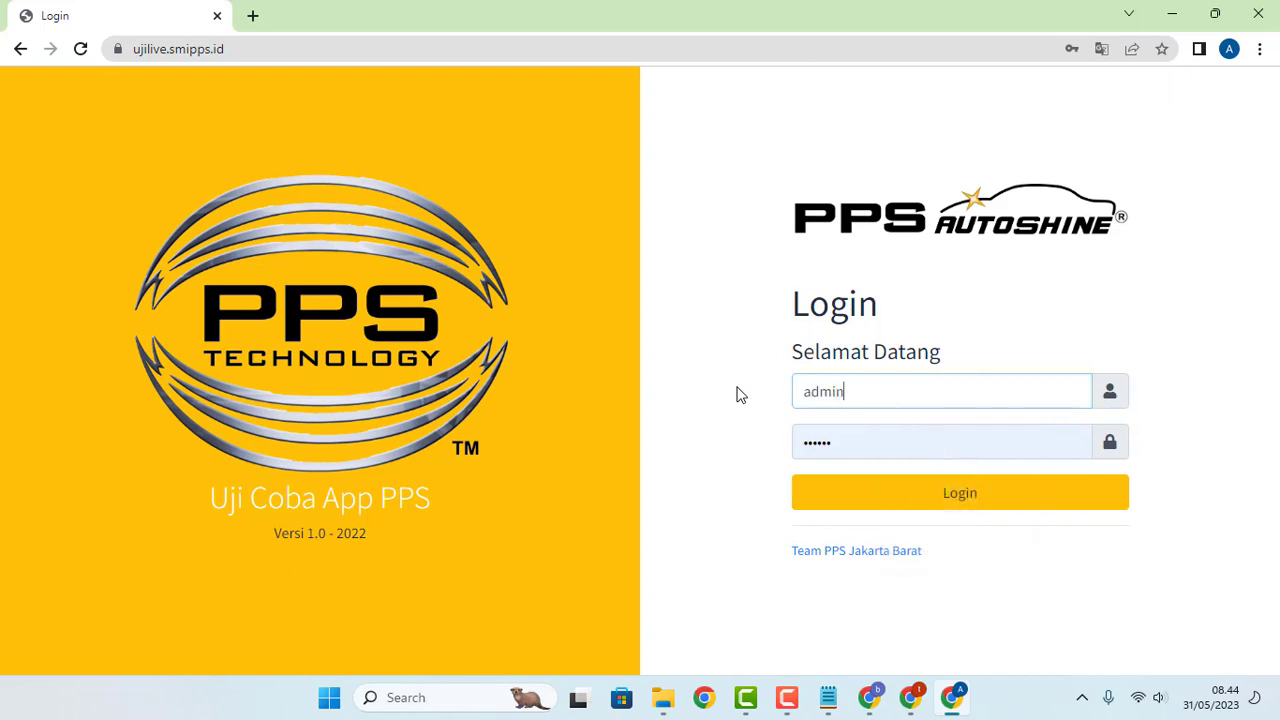
drag(880, 438, 697, 440)
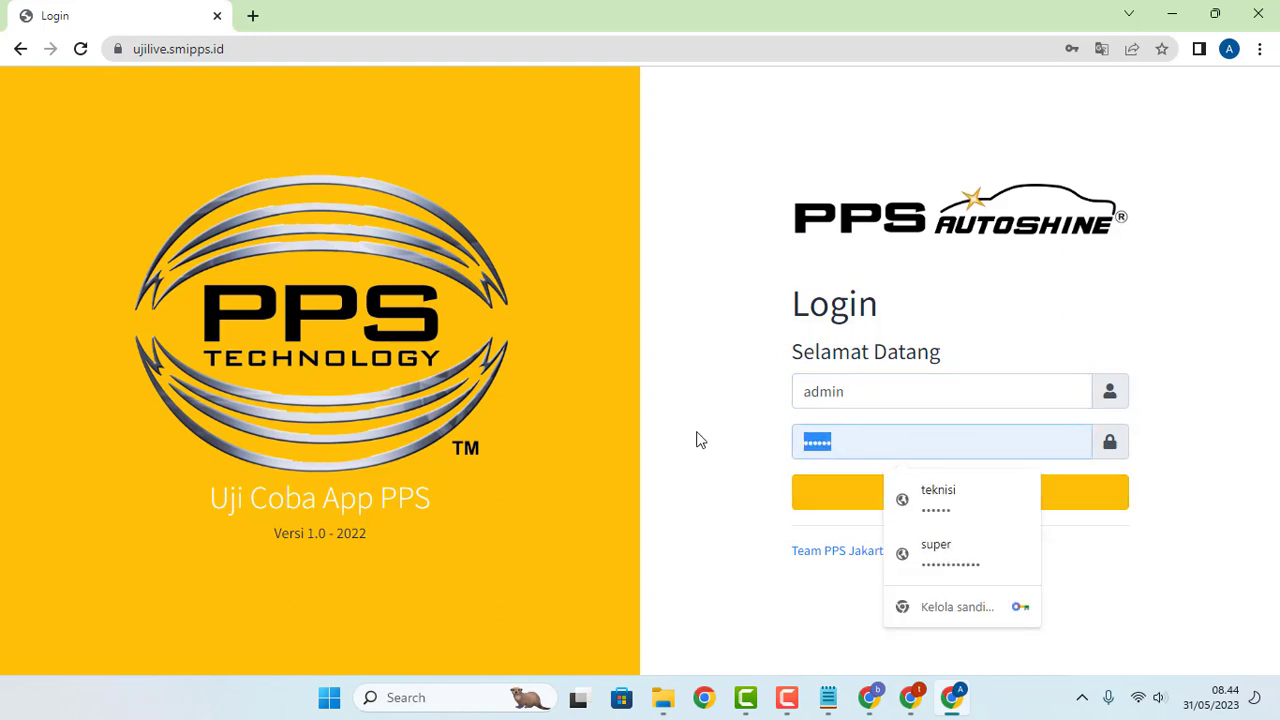
text(••••)
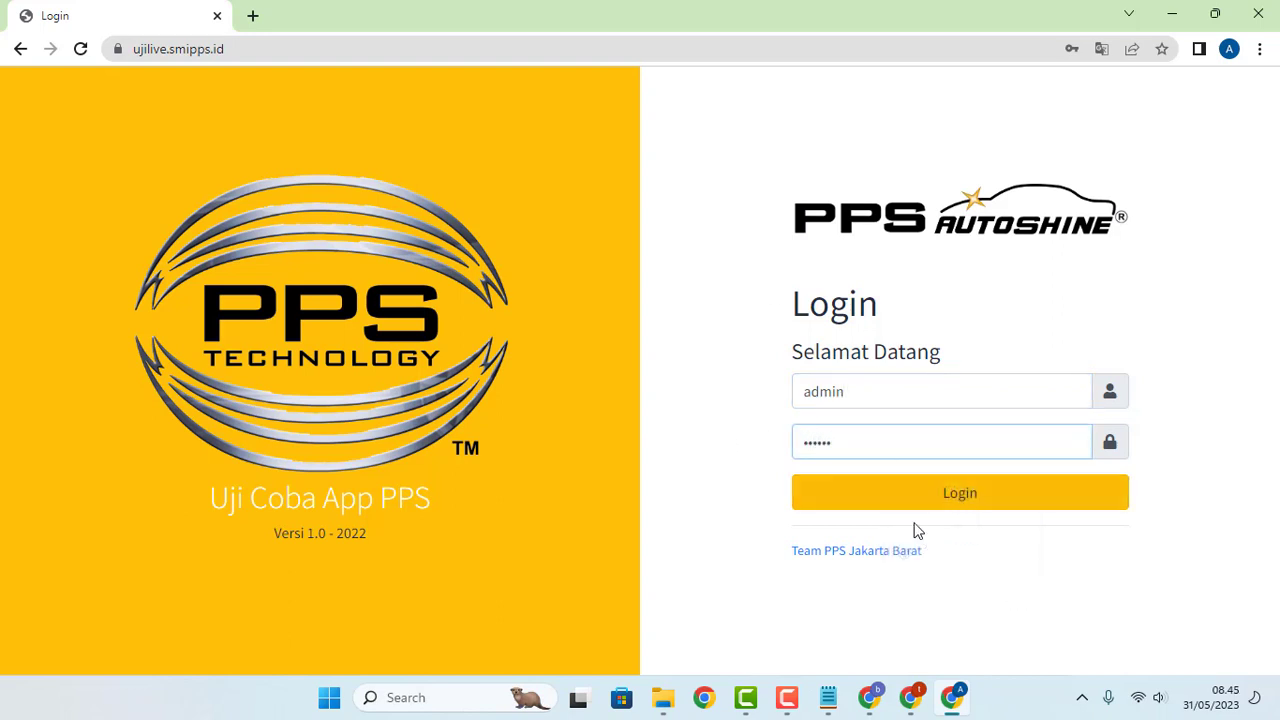
click(962, 510)
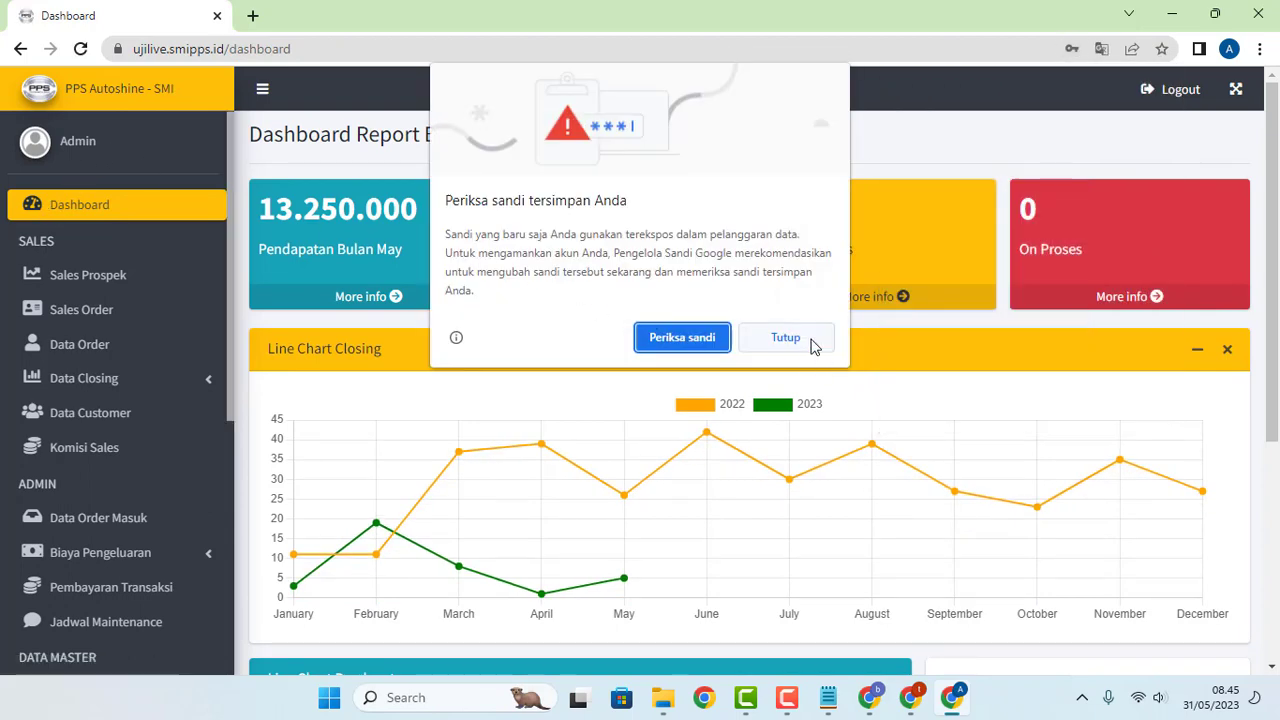
Step: Close the compromised-password warning, save the admin login, and scroll through the dashboard's sidebar menu
click(812, 340)
click(1011, 328)
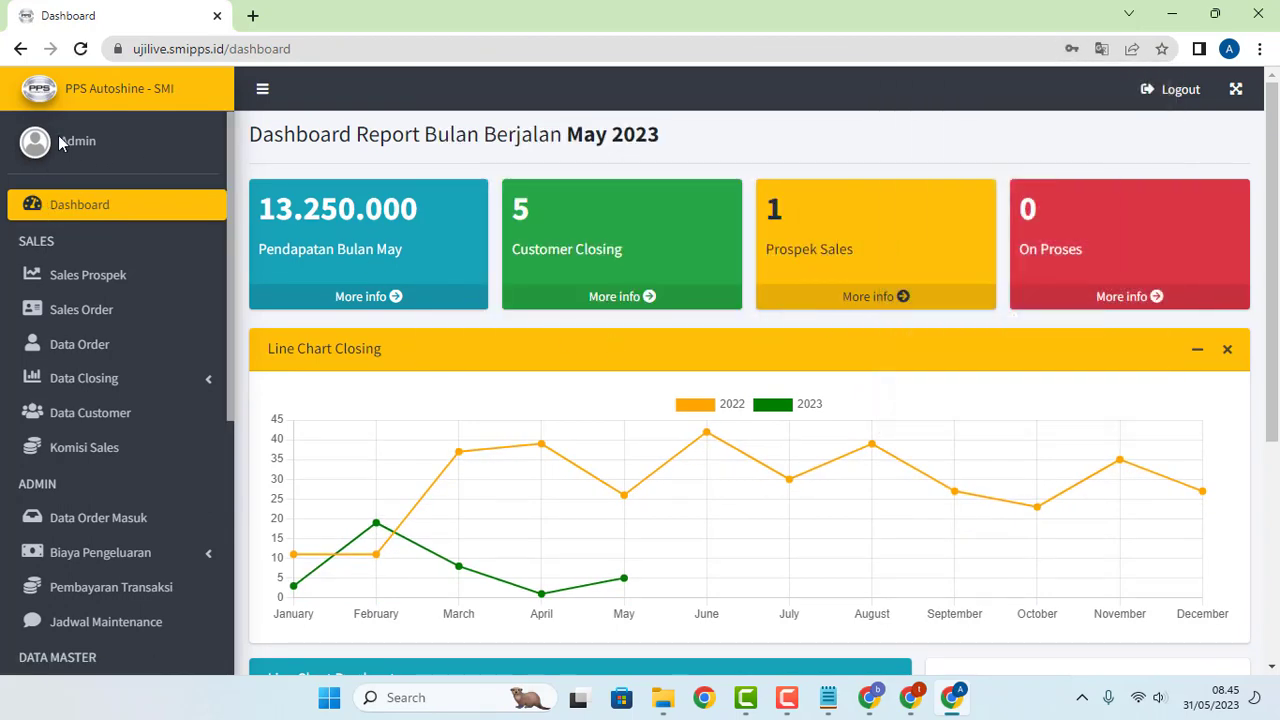
drag(57, 141, 121, 147)
drag(22, 246, 66, 241)
scroll(87, 245, down, 2)
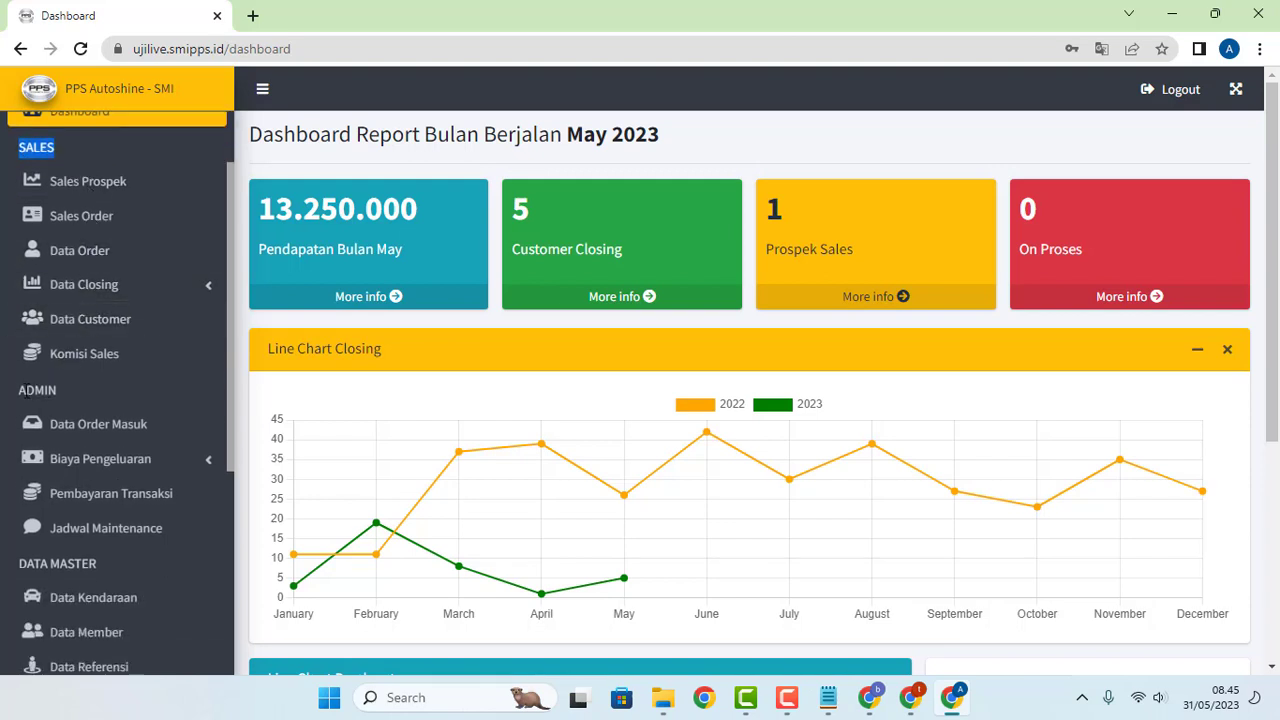
click(23, 391)
scroll(75, 391, down, 2)
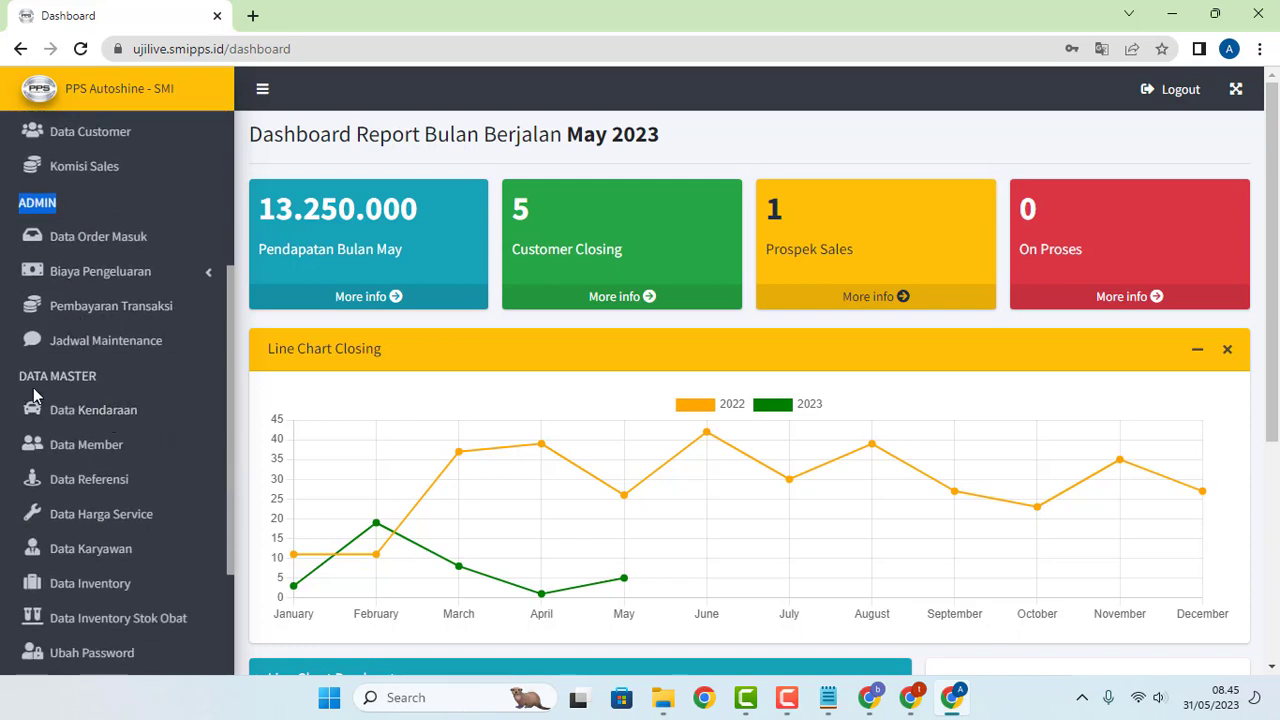
scroll(35, 390, down, 2)
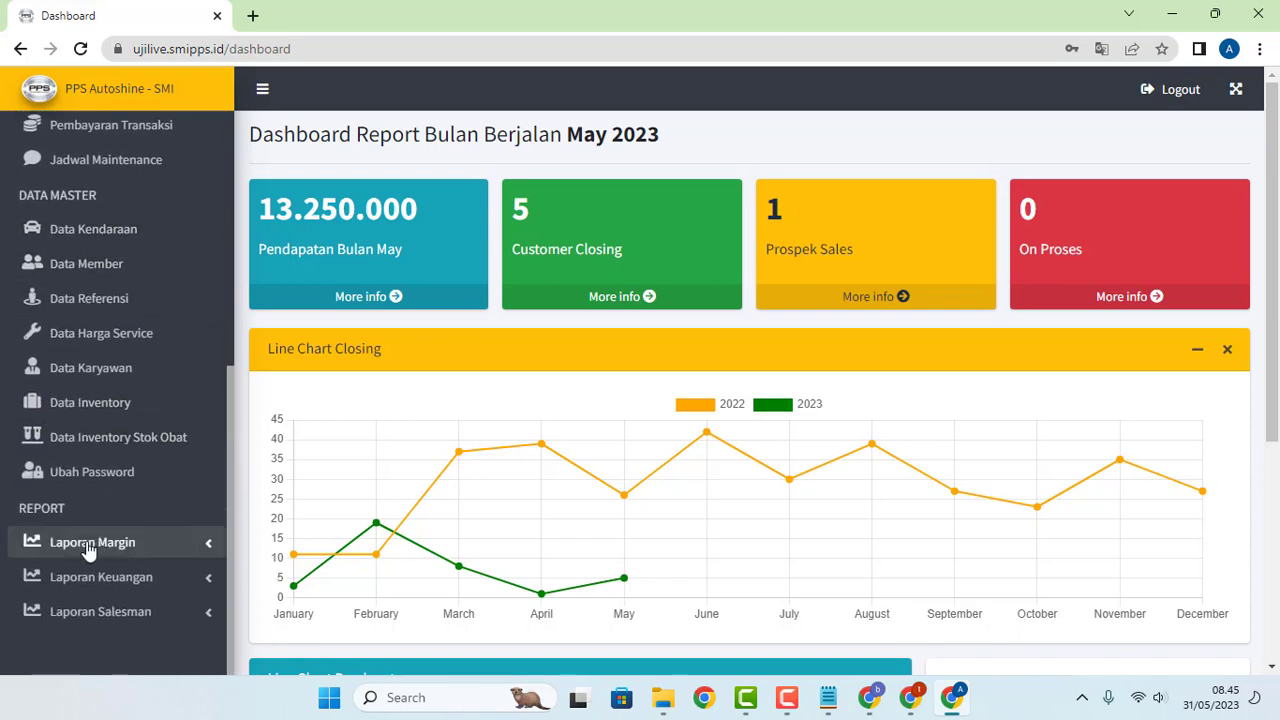
scroll(86, 505, up, 4)
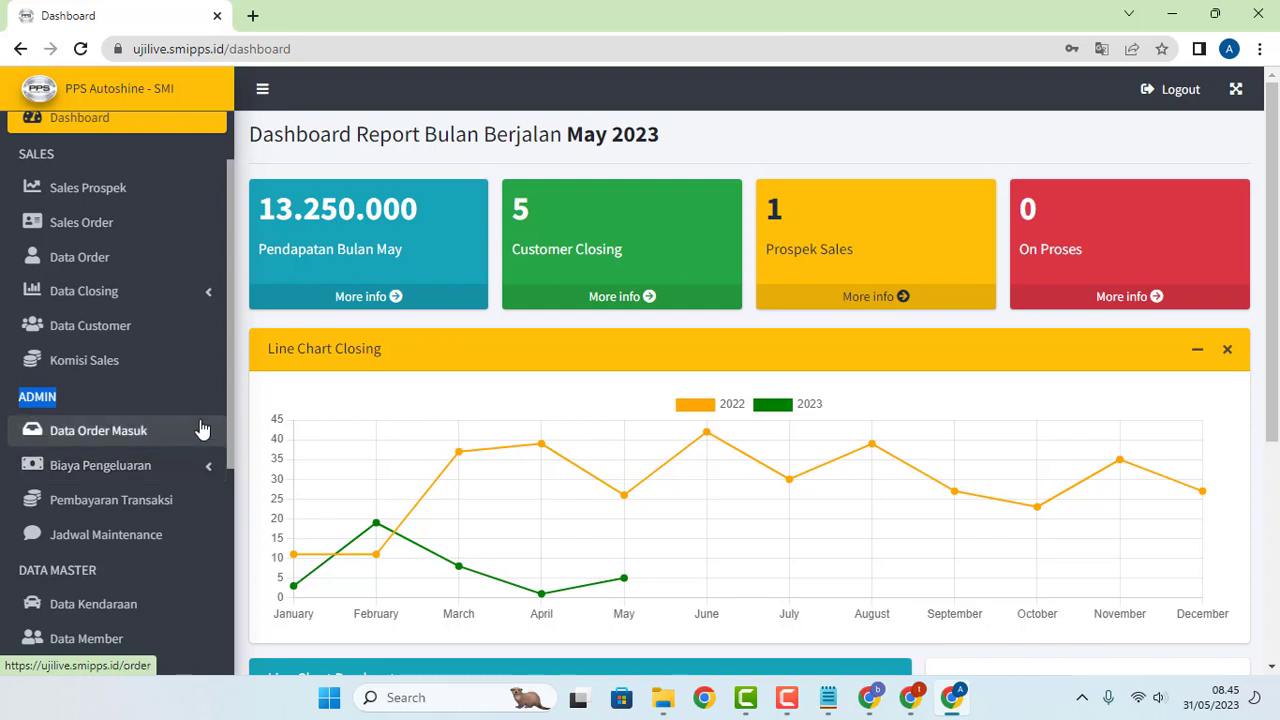
click(38, 398)
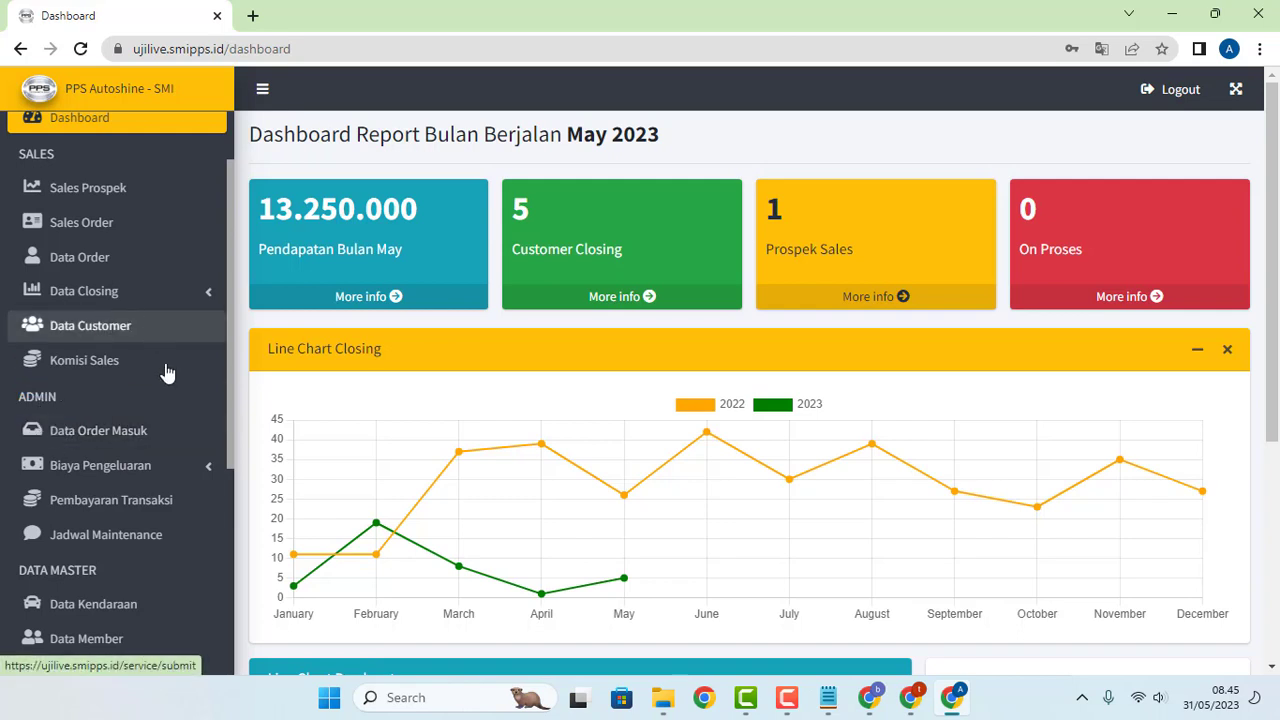
Step: Review Data Order Masuk, then switch to the sales window's Daftar Order showing the Datsun - Go order
click(85, 440)
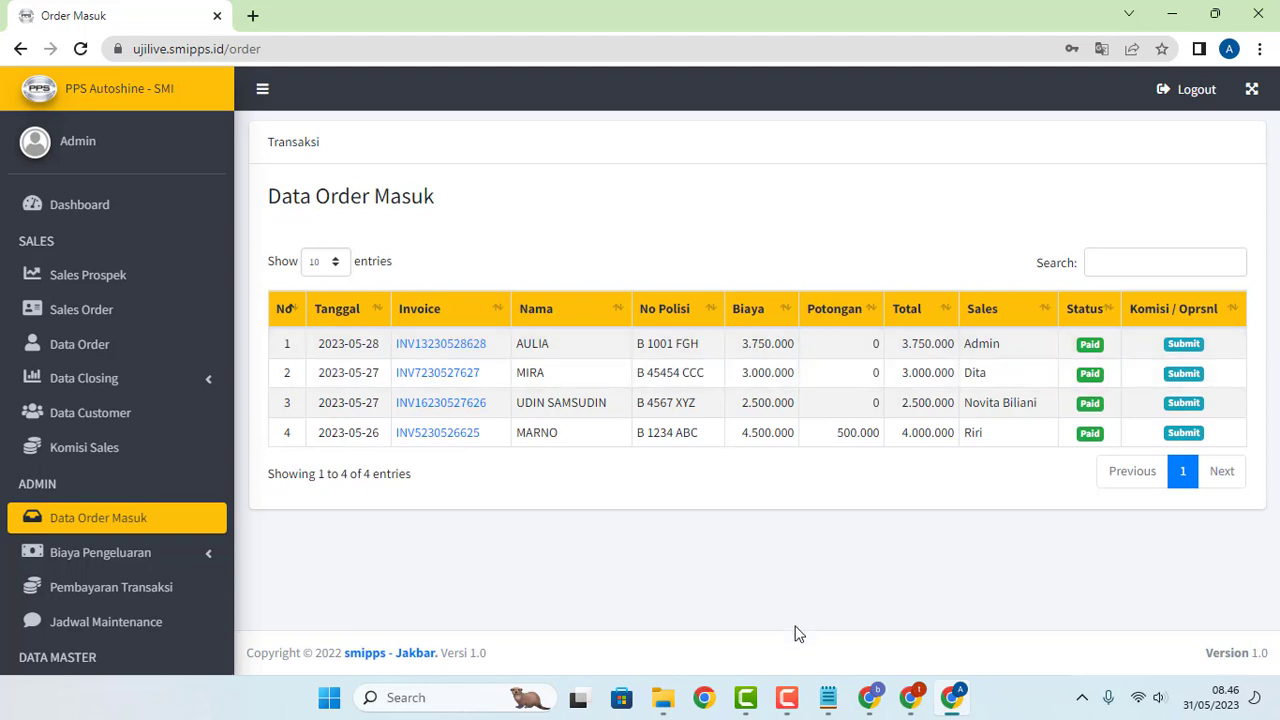
click(884, 703)
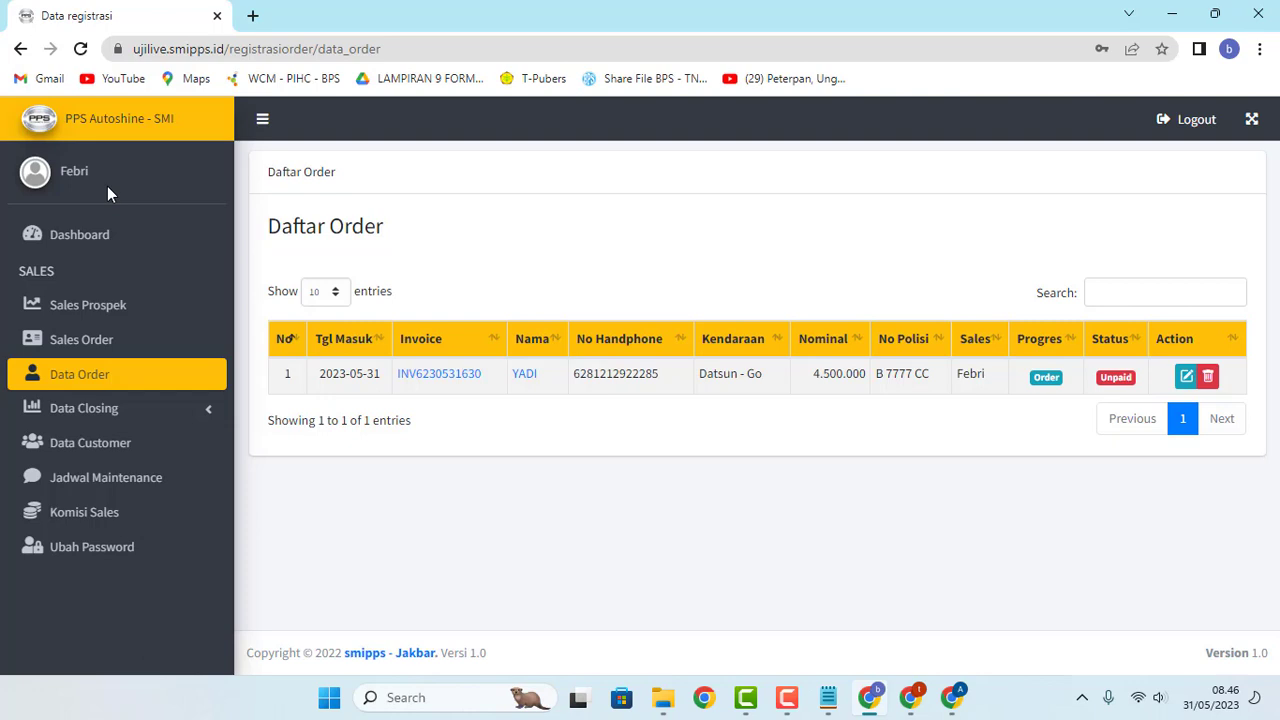
Step: Open the Datsun - Go order's invoice and scroll down to its 4.500.000 unpaid total
click(430, 376)
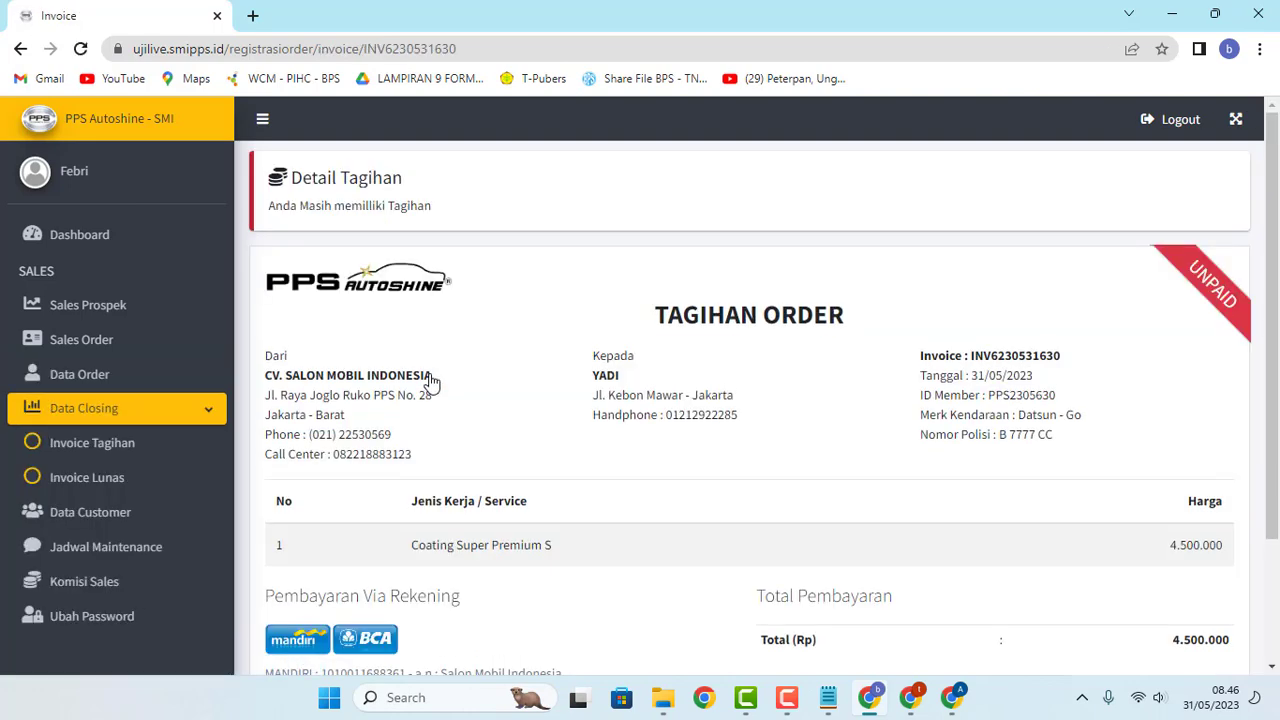
double_click(660, 318)
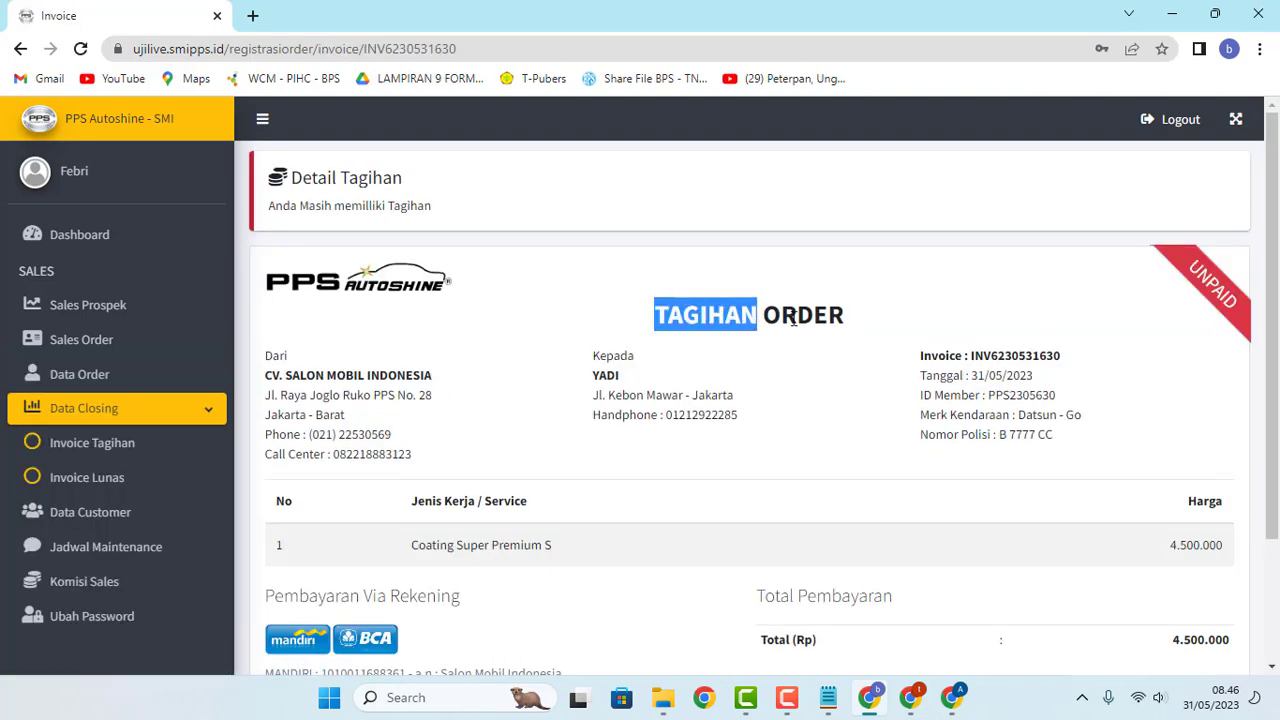
click(854, 320)
scroll(853, 310, down, 3)
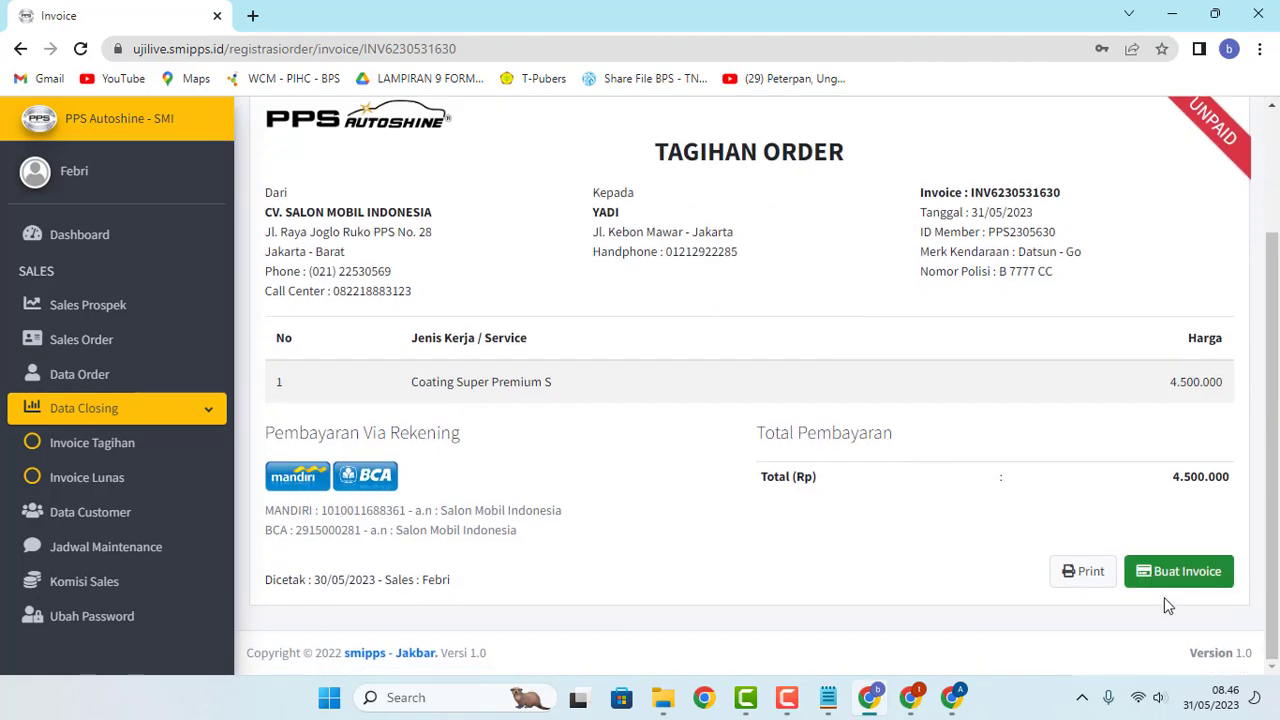
Step: Create the invoice and enter a 500.000 discount, bringing the total to 4.000.000
click(1160, 585)
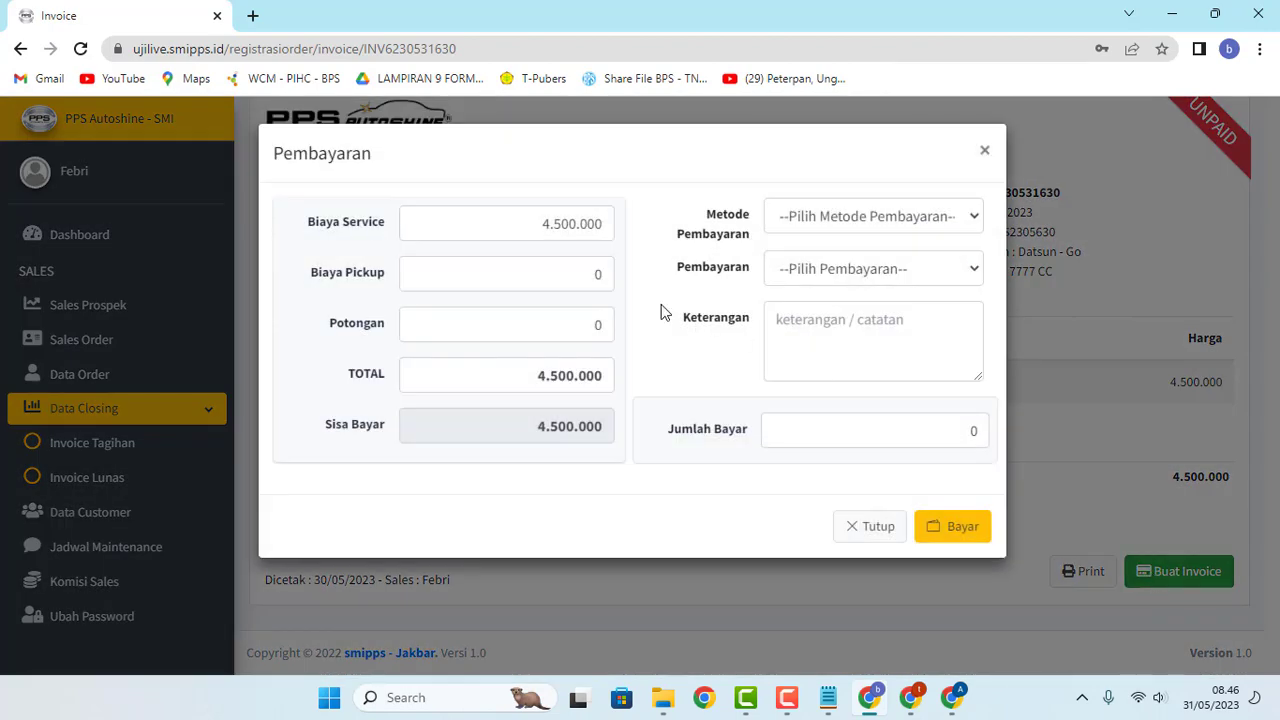
click(577, 320)
text(500.00)
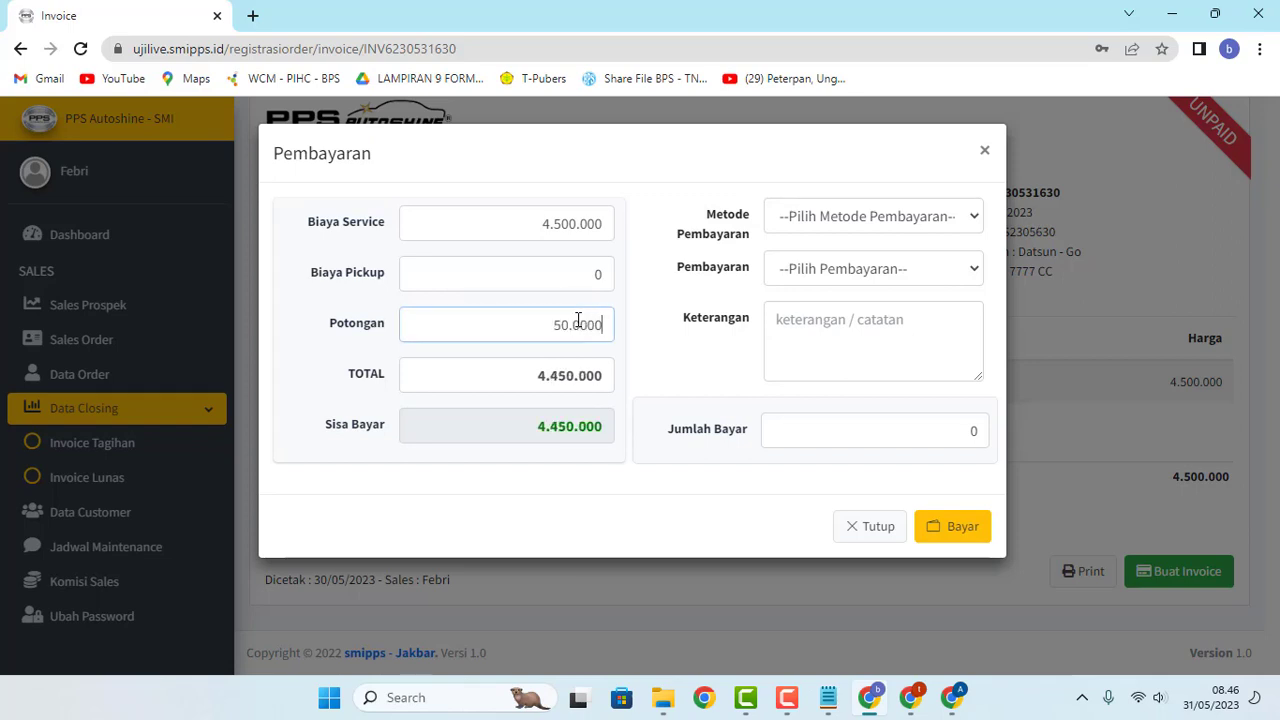
text(0)
double_click(598, 274)
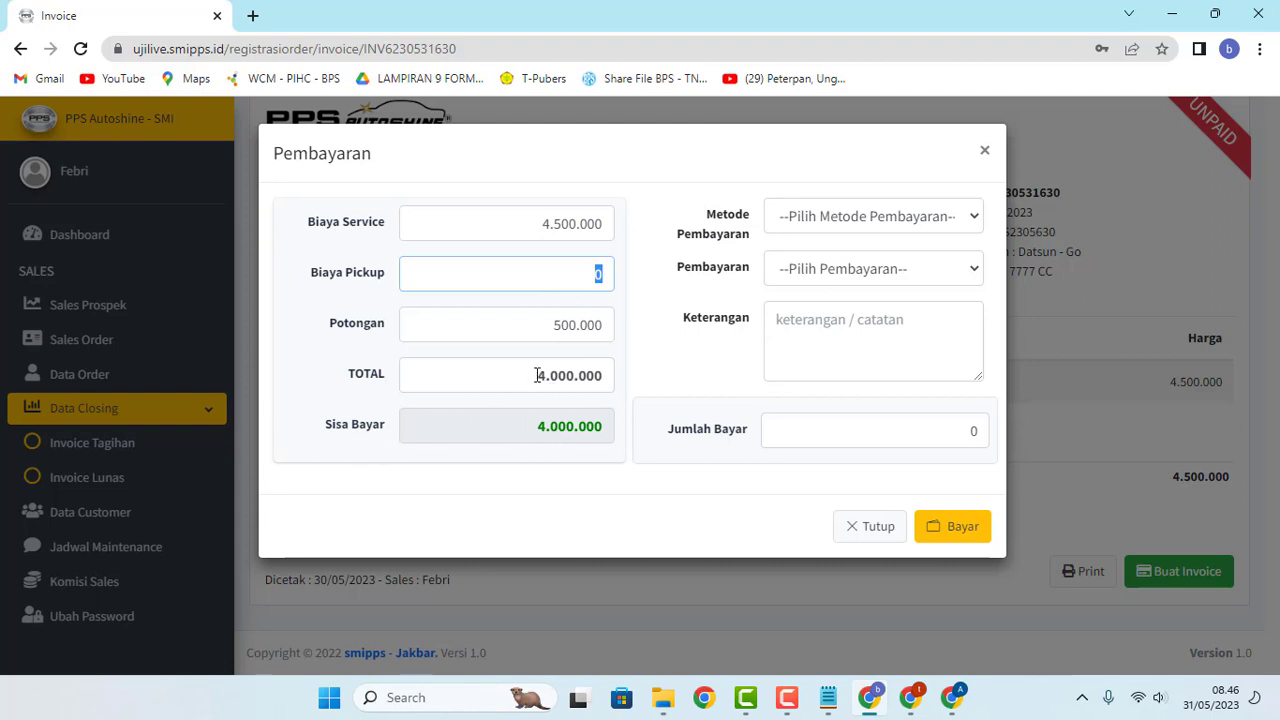
drag(537, 375, 617, 374)
click(631, 374)
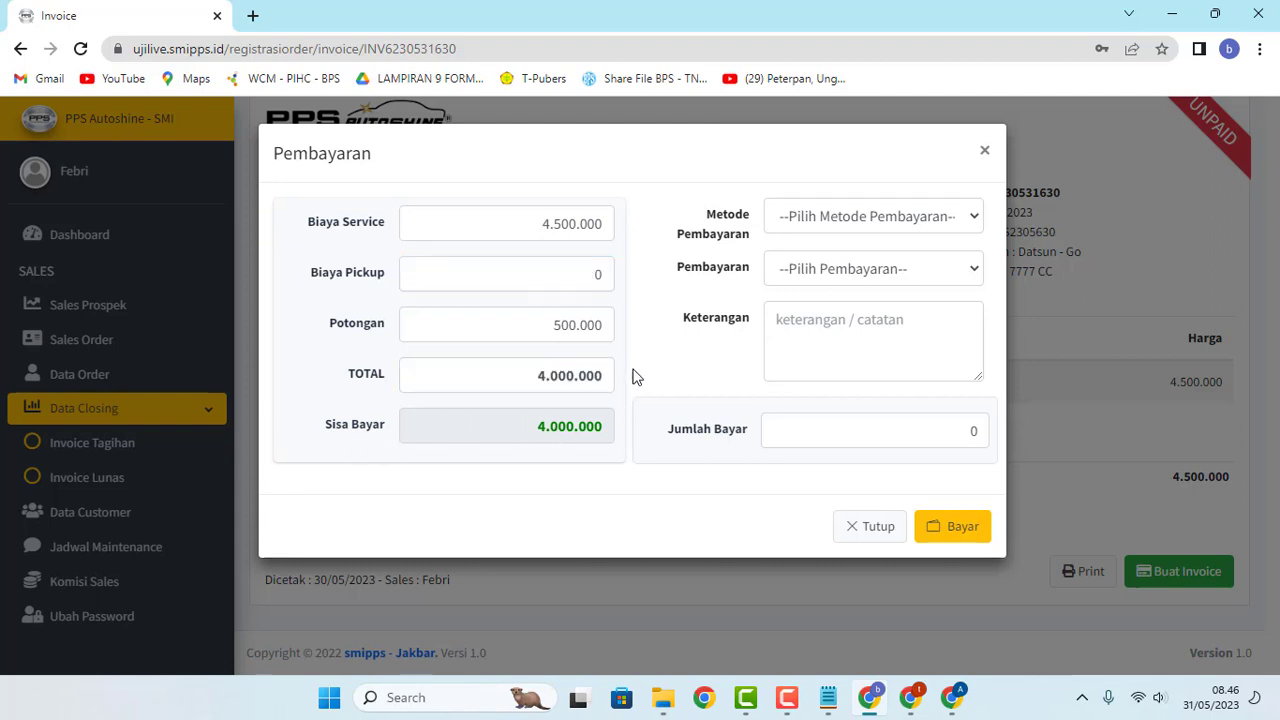
Step: Set payment method Cash, payment type Tunai, and note 'Lunas'
click(958, 224)
click(876, 266)
click(955, 270)
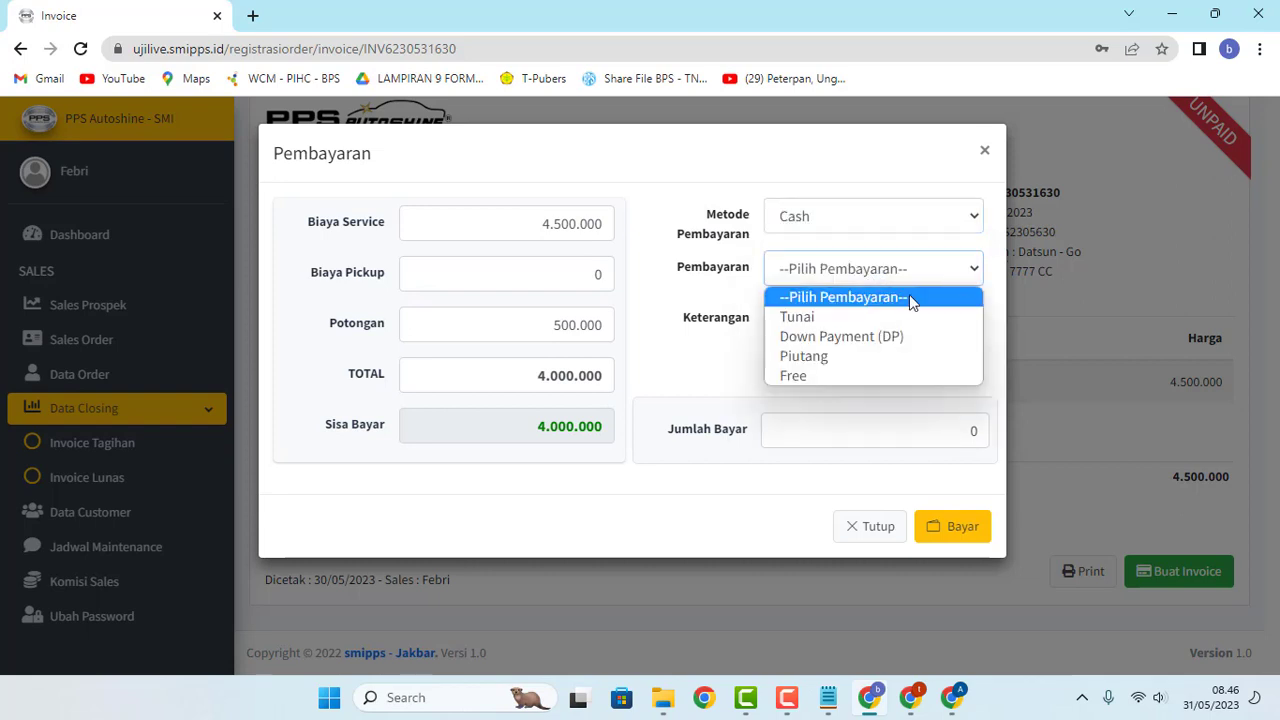
click(903, 317)
click(840, 329)
text(Lunas)
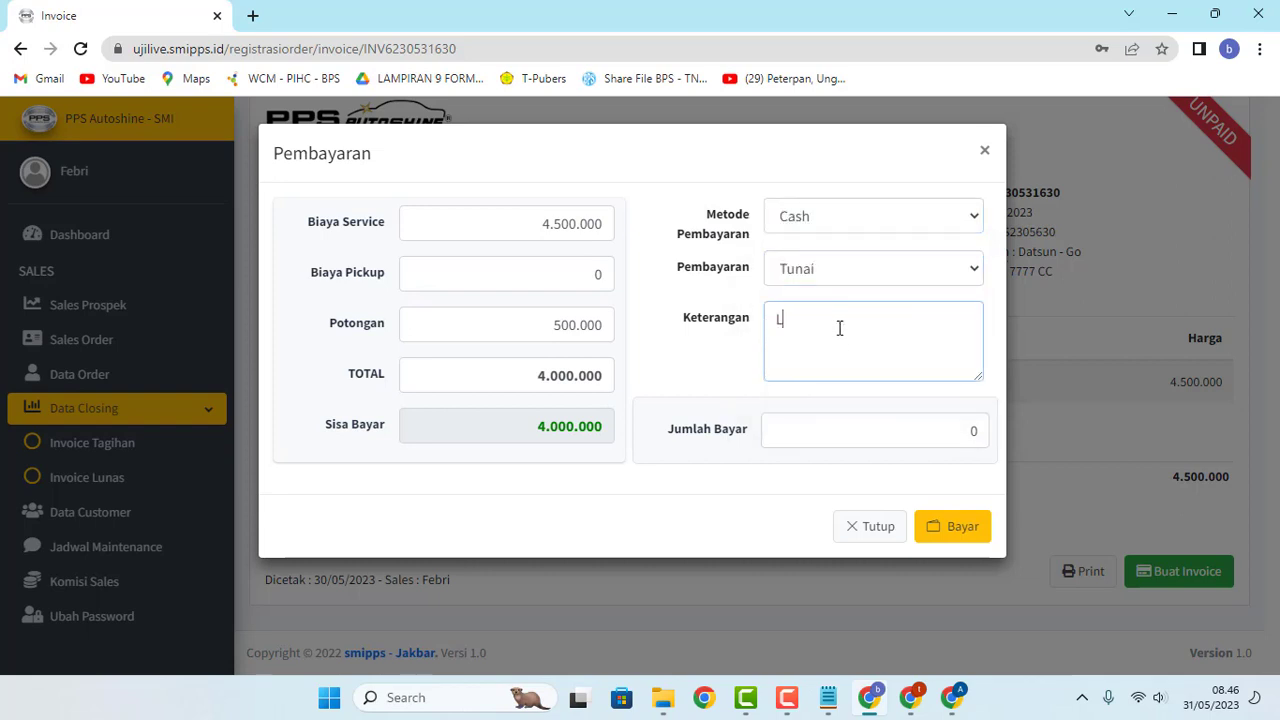
Step: Set the amount paid to 4.000.000, correcting an initial 2.000.000 entry
click(936, 428)
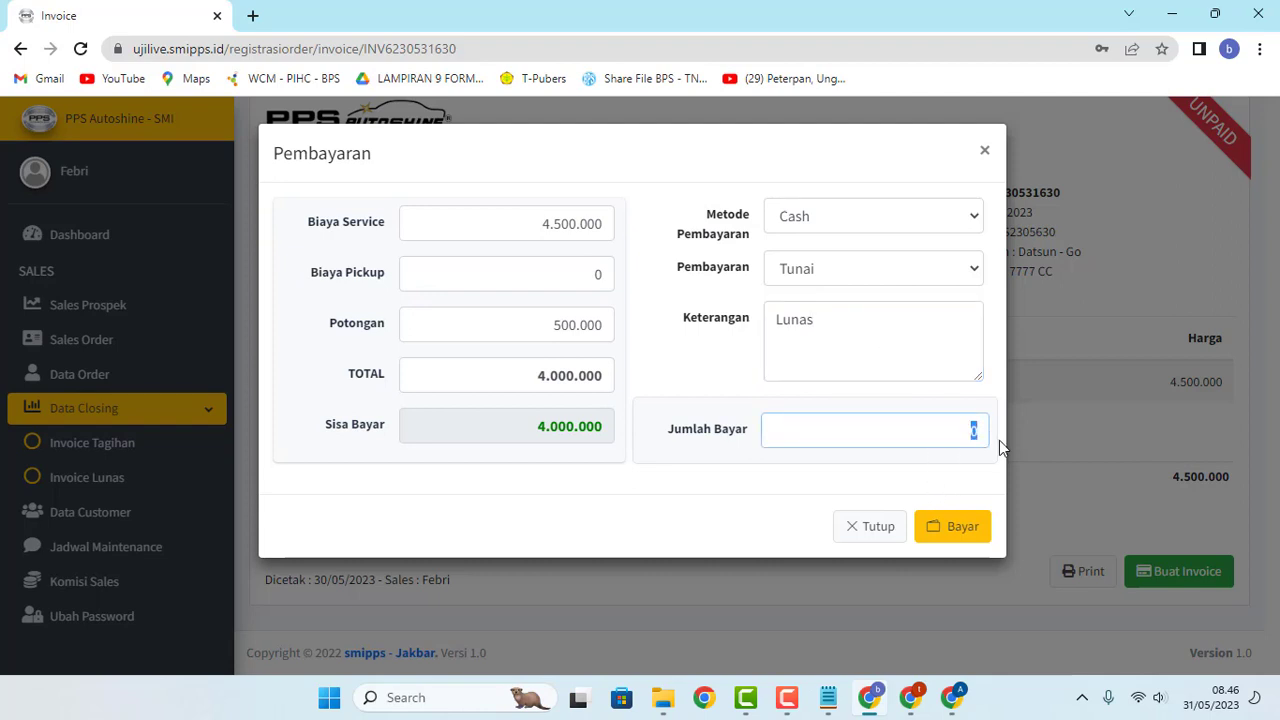
text(2.000.000)
drag(906, 430, 1035, 441)
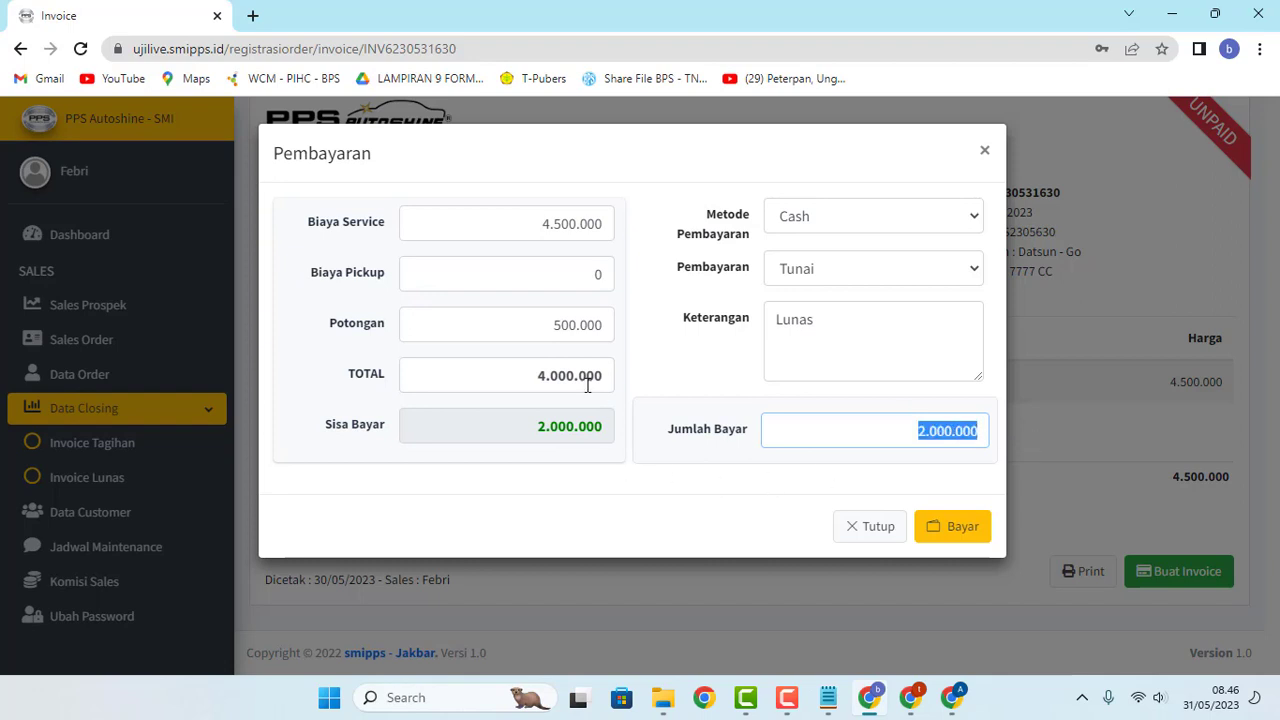
text(4.000.0)
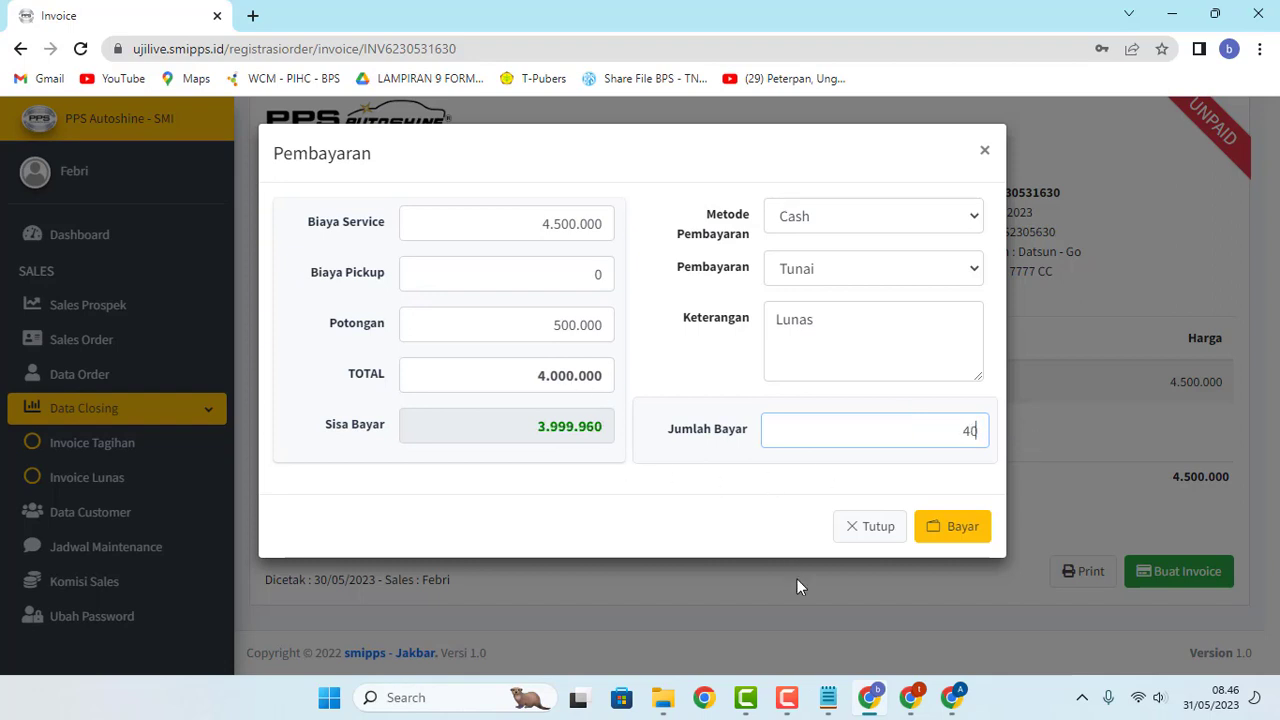
text(00)
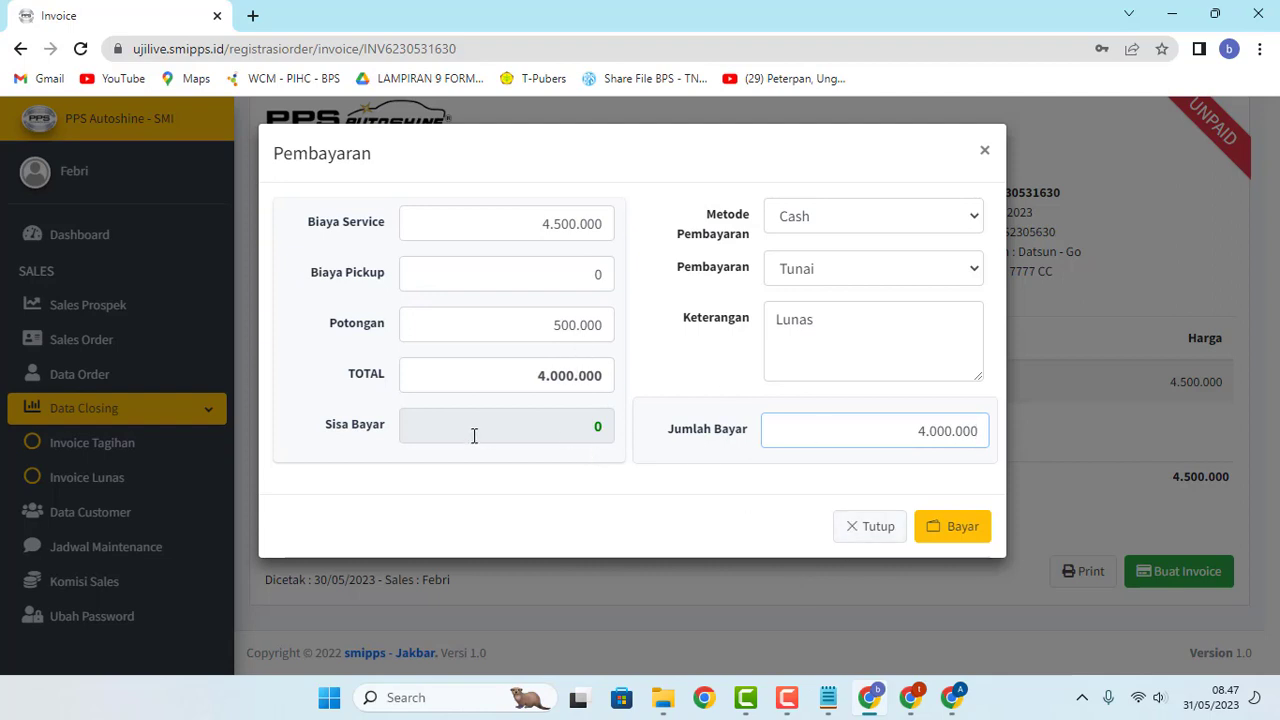
Step: Submit the 4.000.000 payment and open the Datsun Go order's invoice showing PAID
click(955, 532)
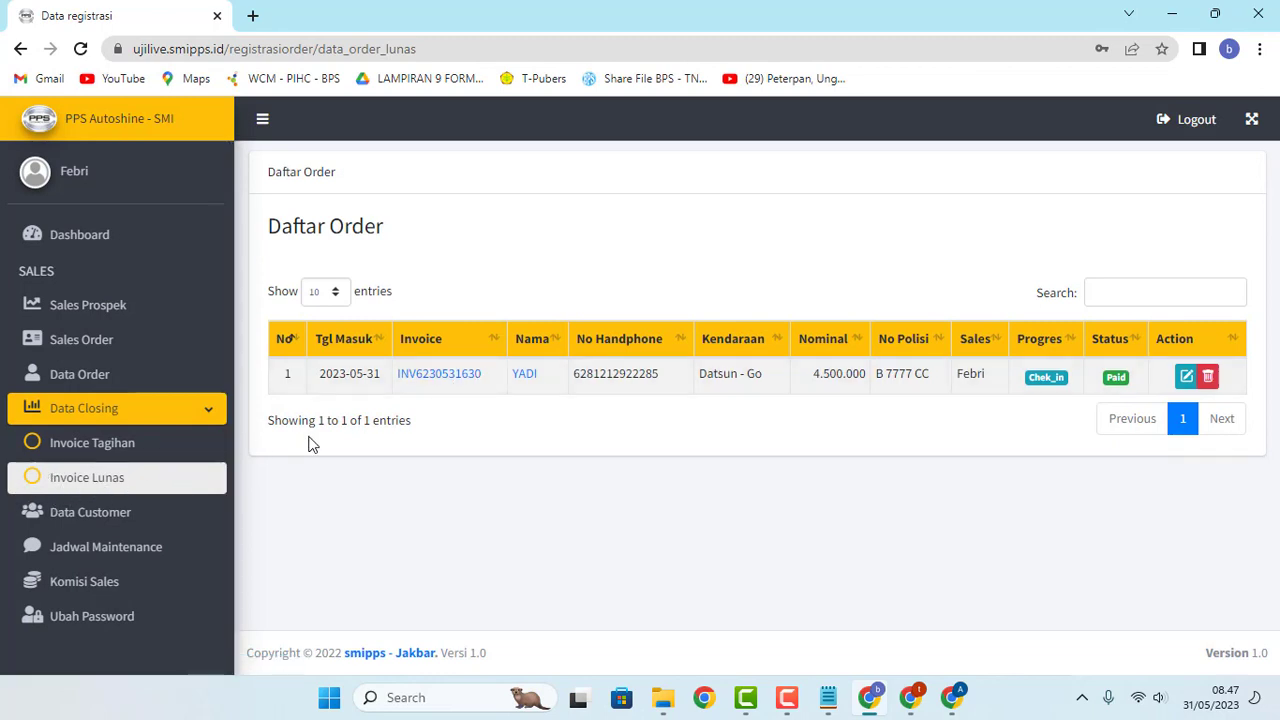
click(435, 376)
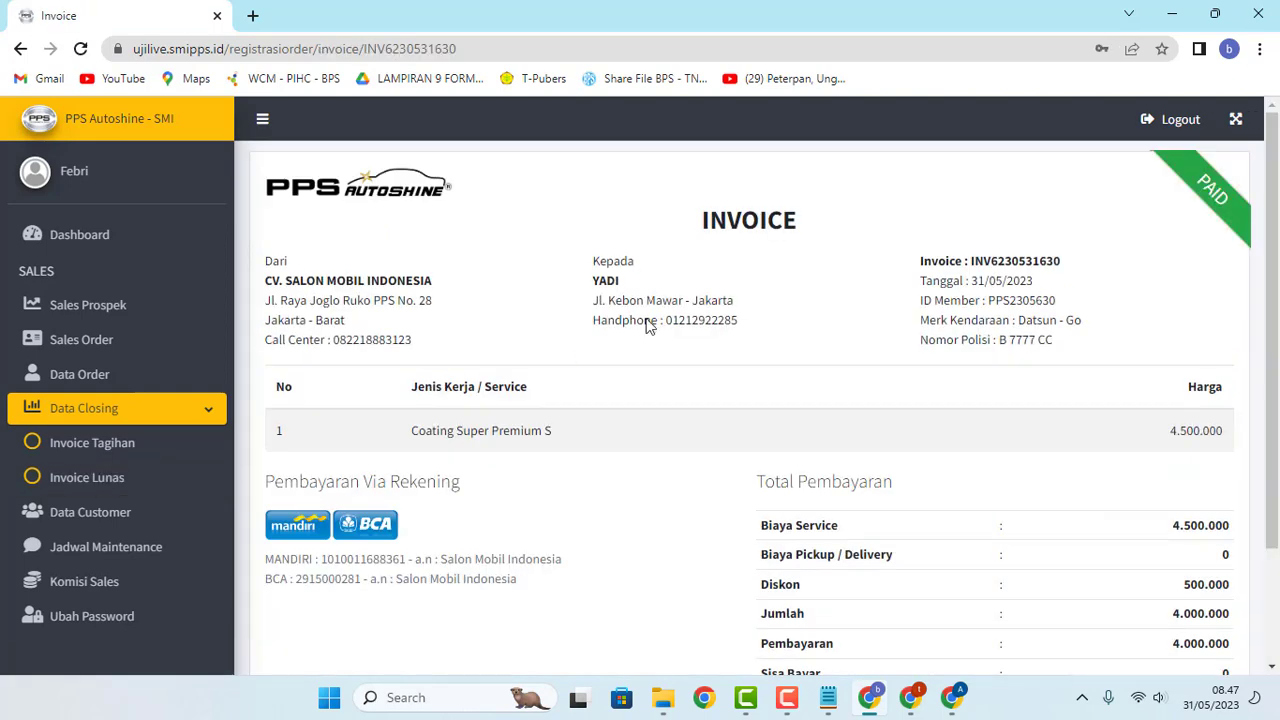
drag(703, 220, 834, 226)
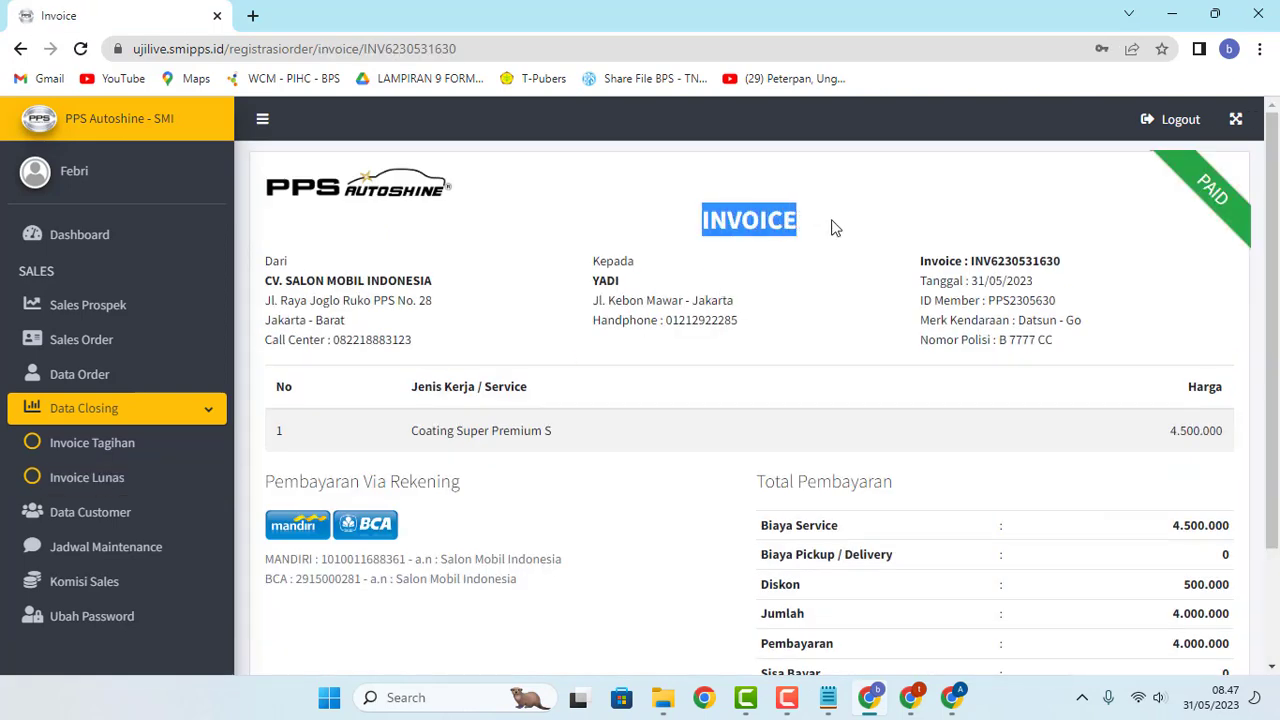
click(773, 282)
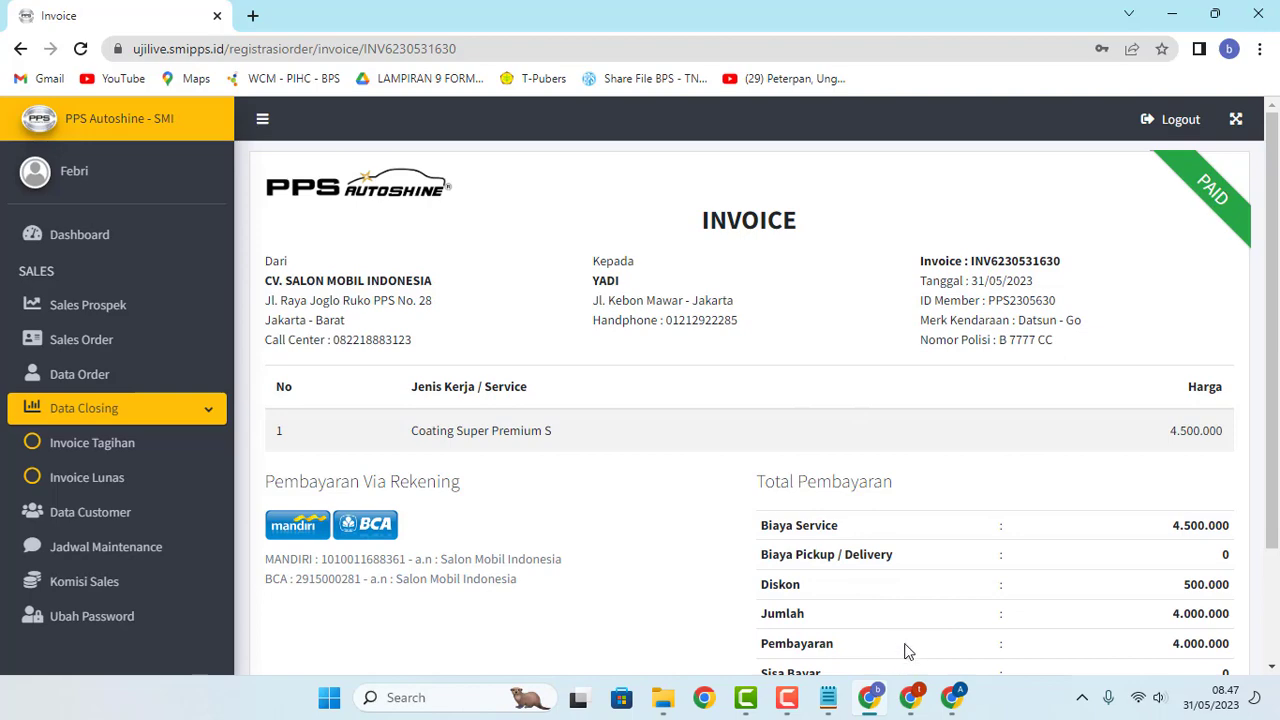
Step: Reload the technician's Antrian Service queue so the Datsun Go entry appears
click(953, 700)
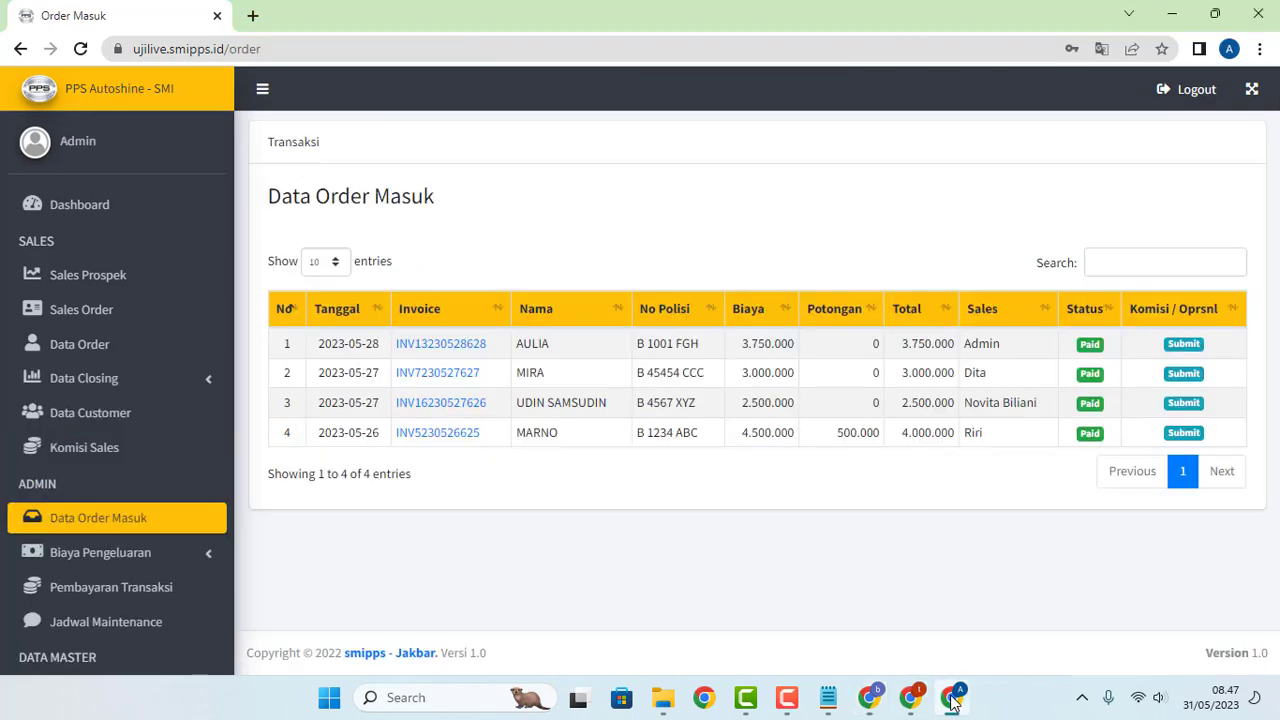
click(910, 700)
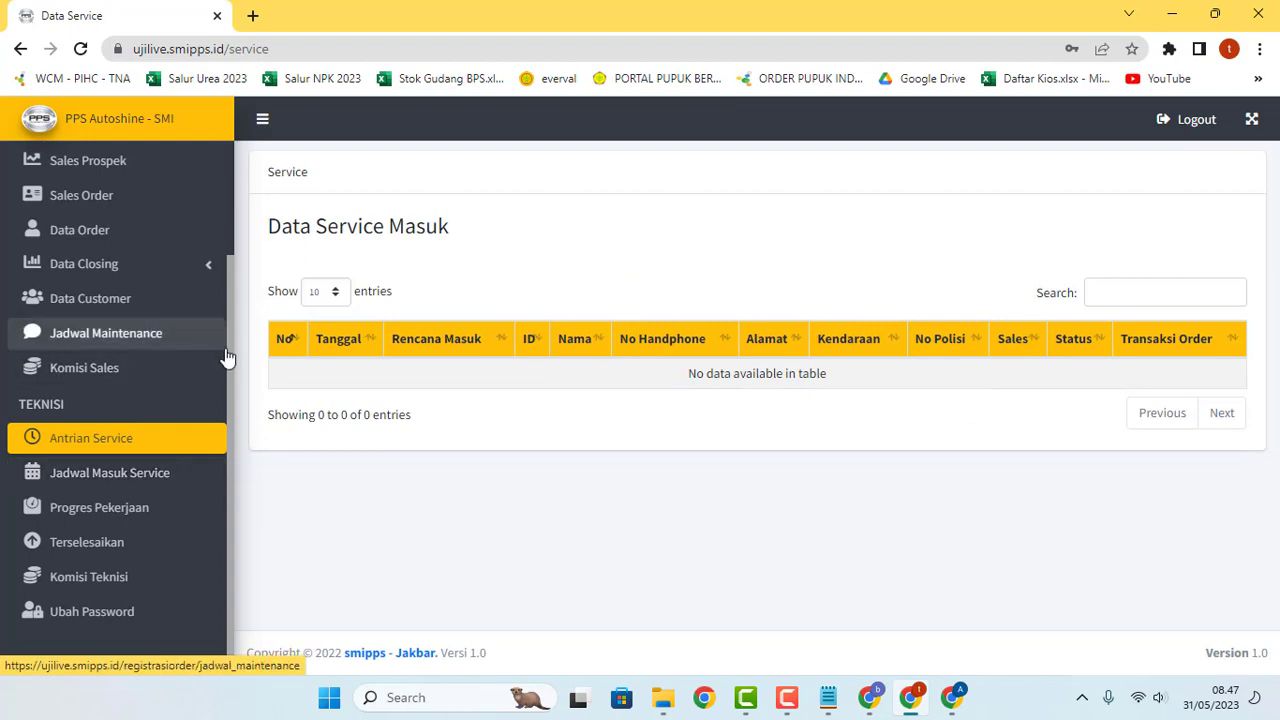
click(78, 447)
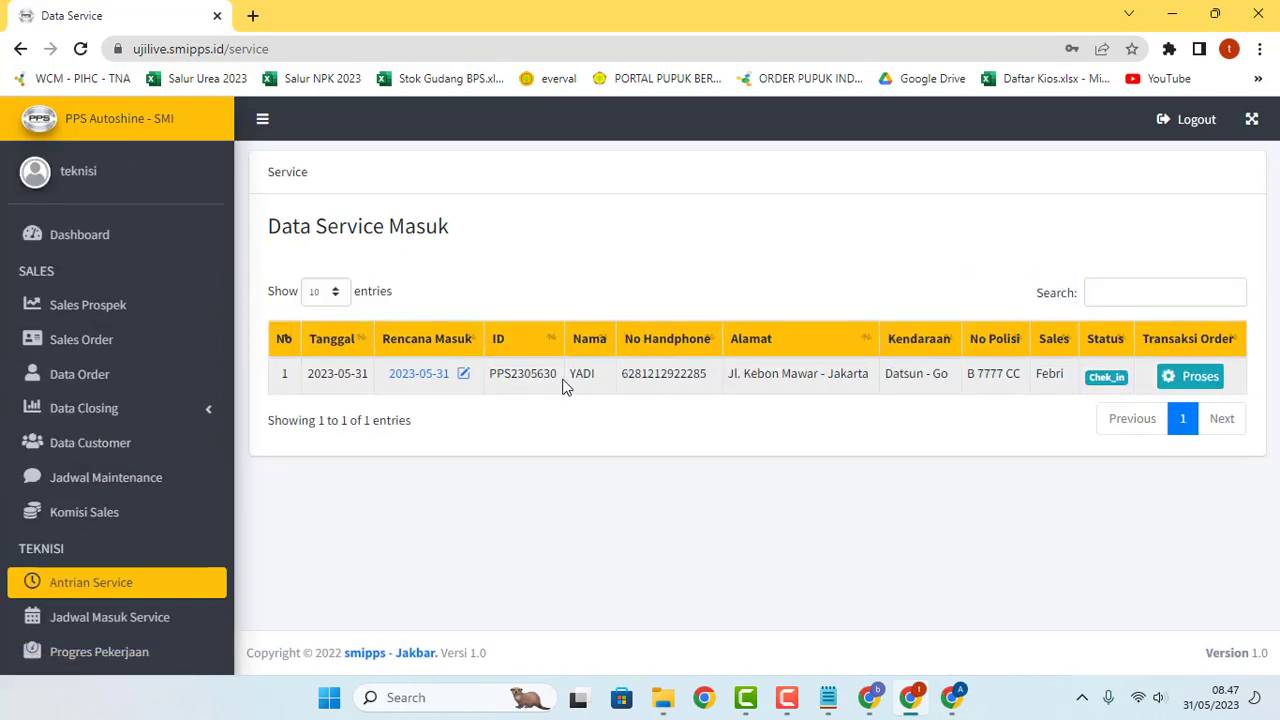
drag(576, 373, 591, 373)
click(616, 420)
Step: Reload the admin's Data Order Masuk to show the paid Datsun Go order, then return to the invoice
click(872, 700)
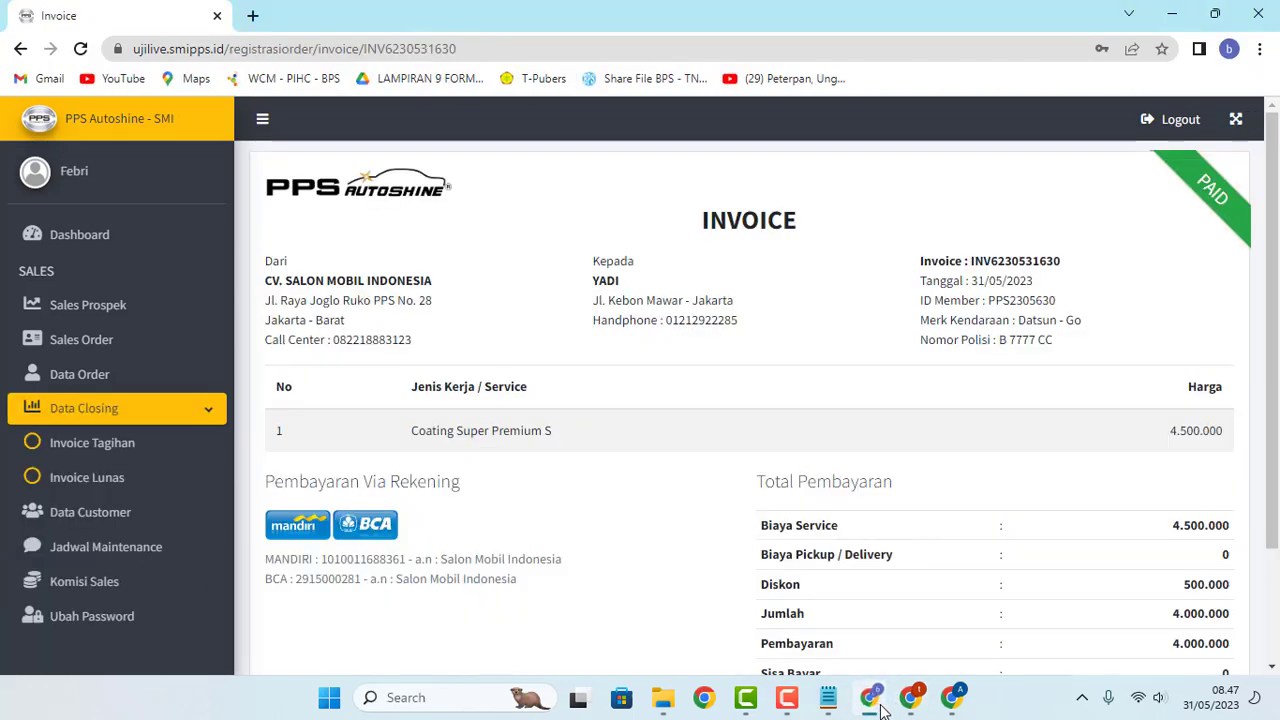
click(910, 697)
click(951, 705)
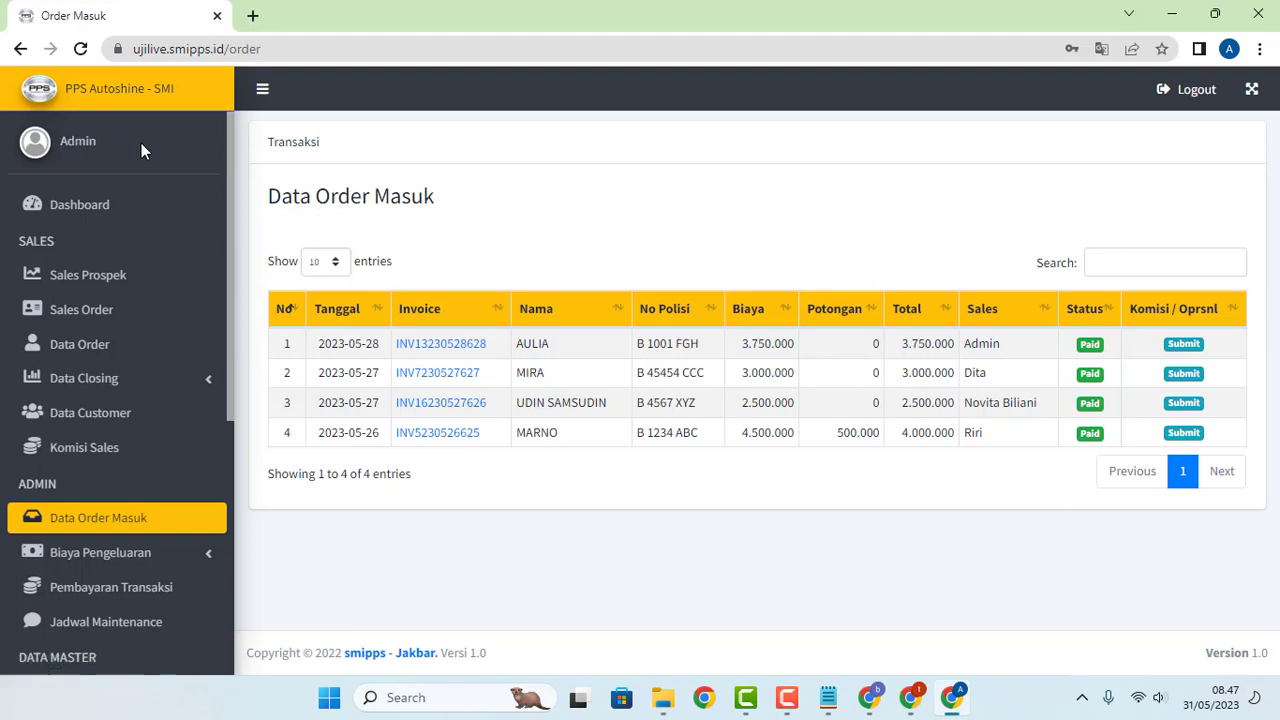
click(106, 522)
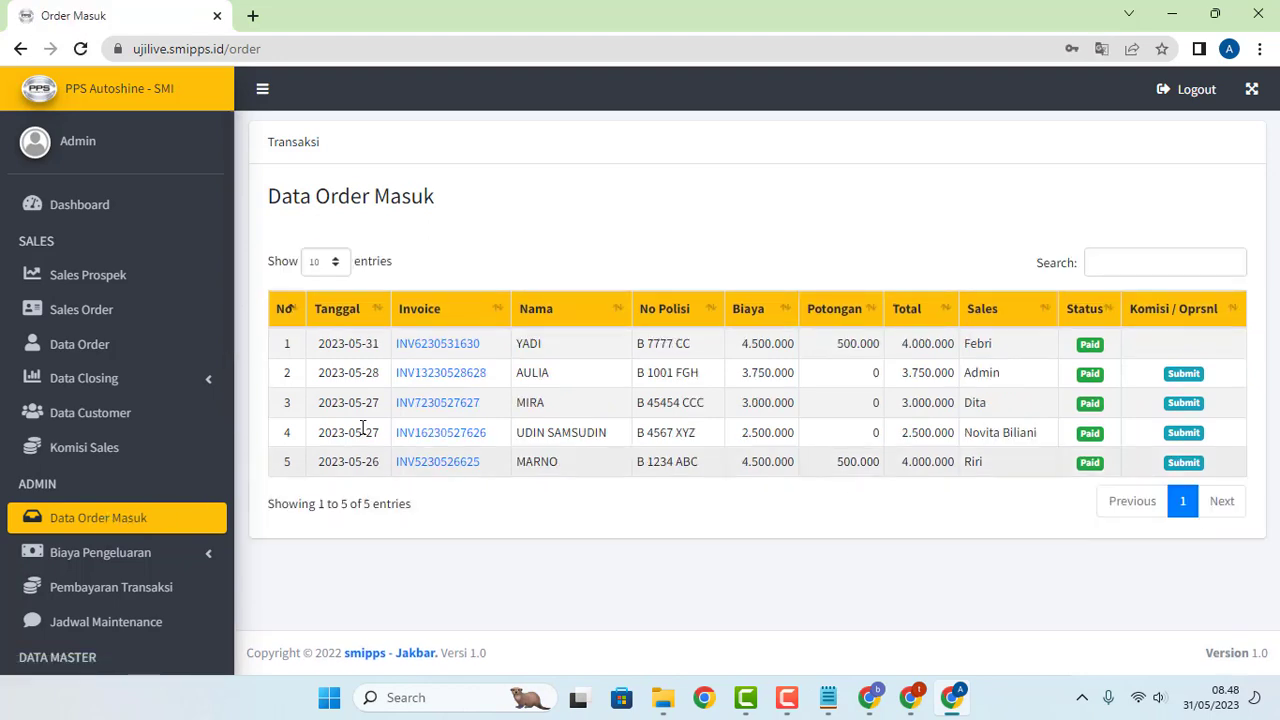
mouse_move(545, 344)
mouse_down()
mouse_move(516, 344)
mouse_move(546, 344)
mouse_move(527, 344)
mouse_up()
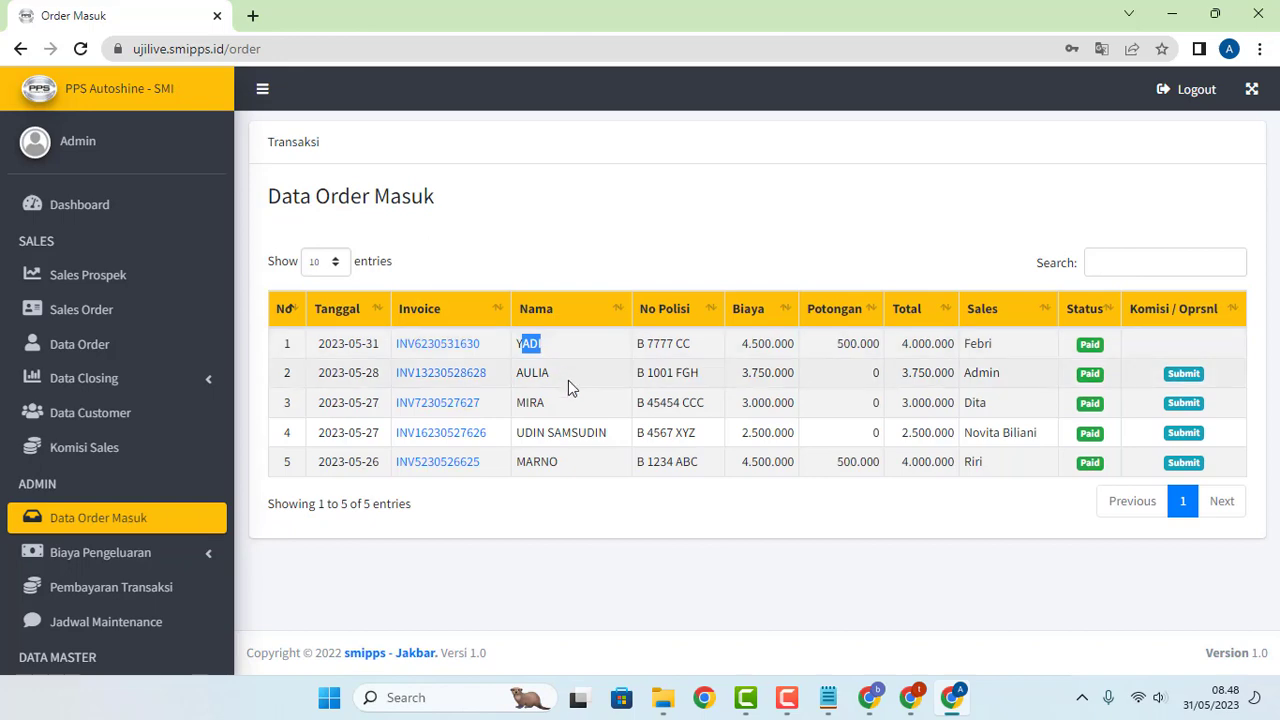
click(598, 542)
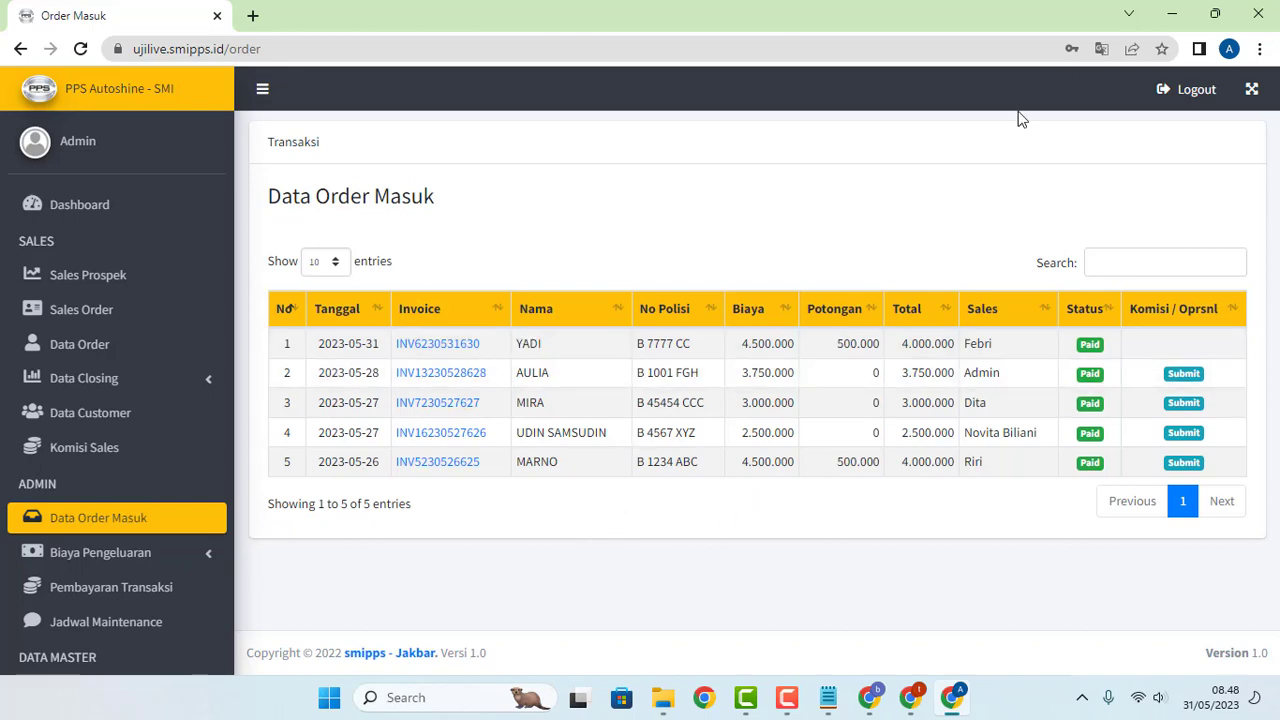
mouse_move(872, 697)
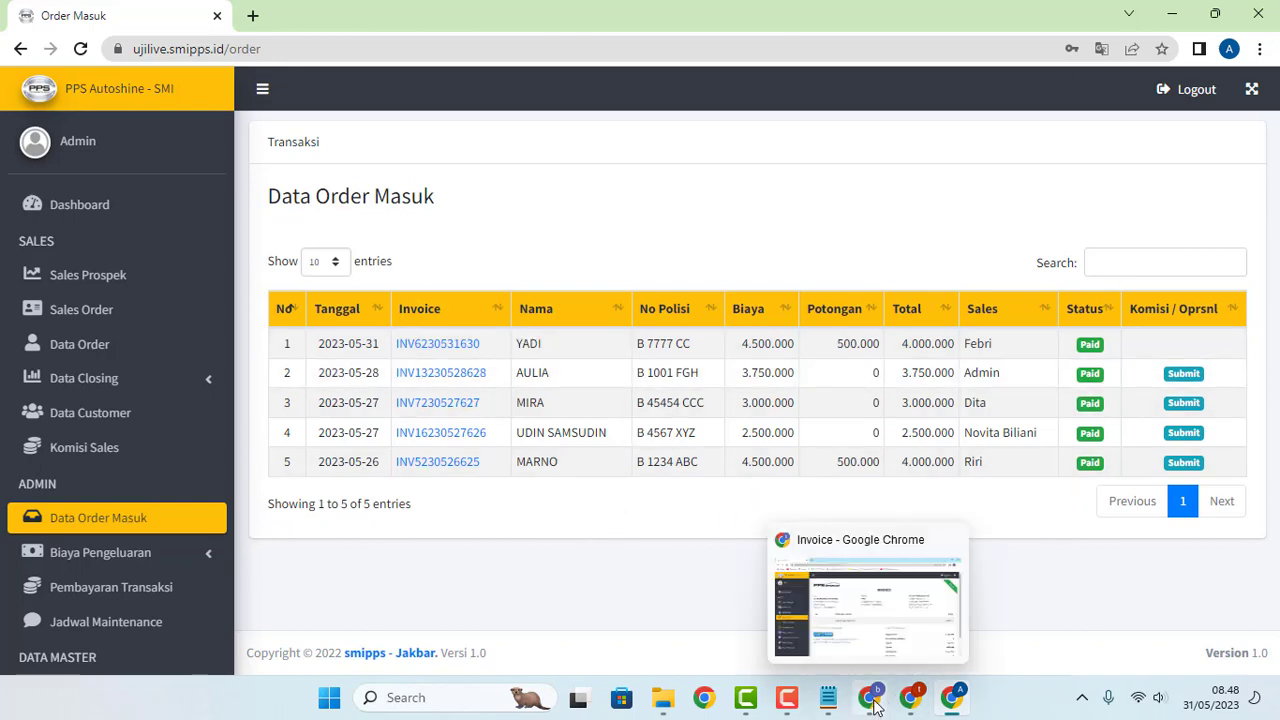
click(855, 610)
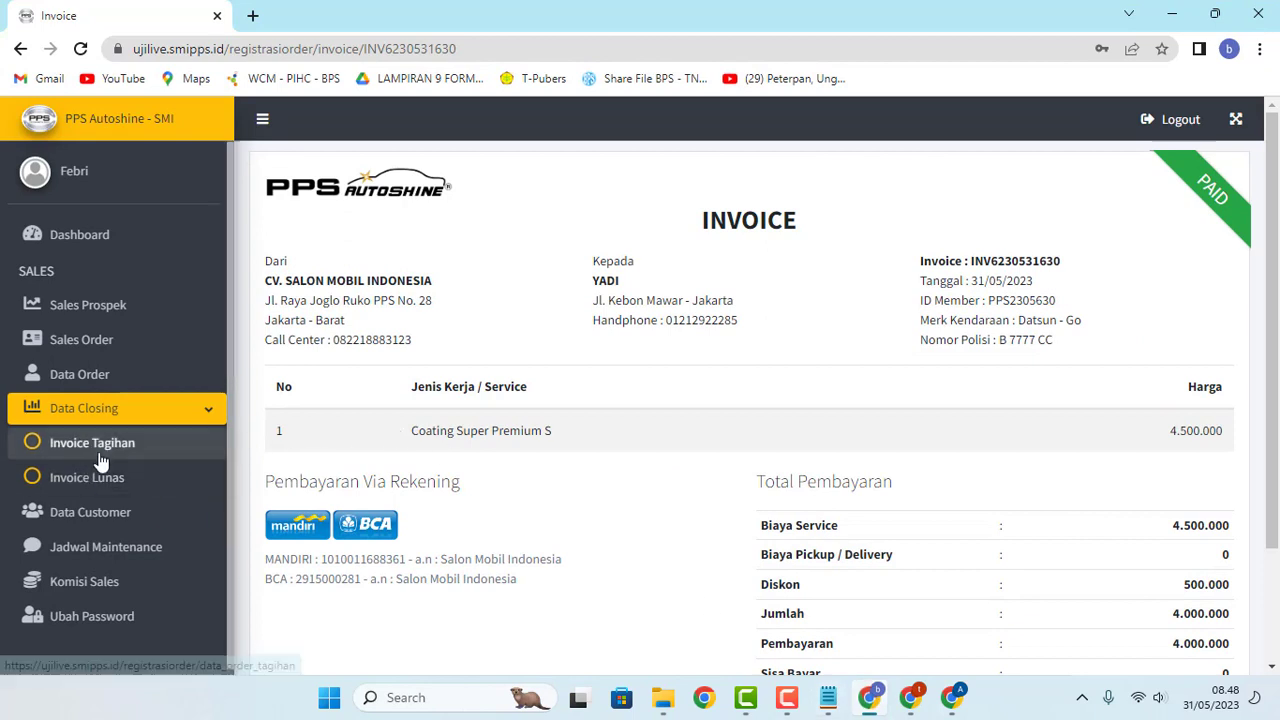
Step: Check the Datsun Go order in Data Order and Data Closing's Invoice Lunas list
click(96, 373)
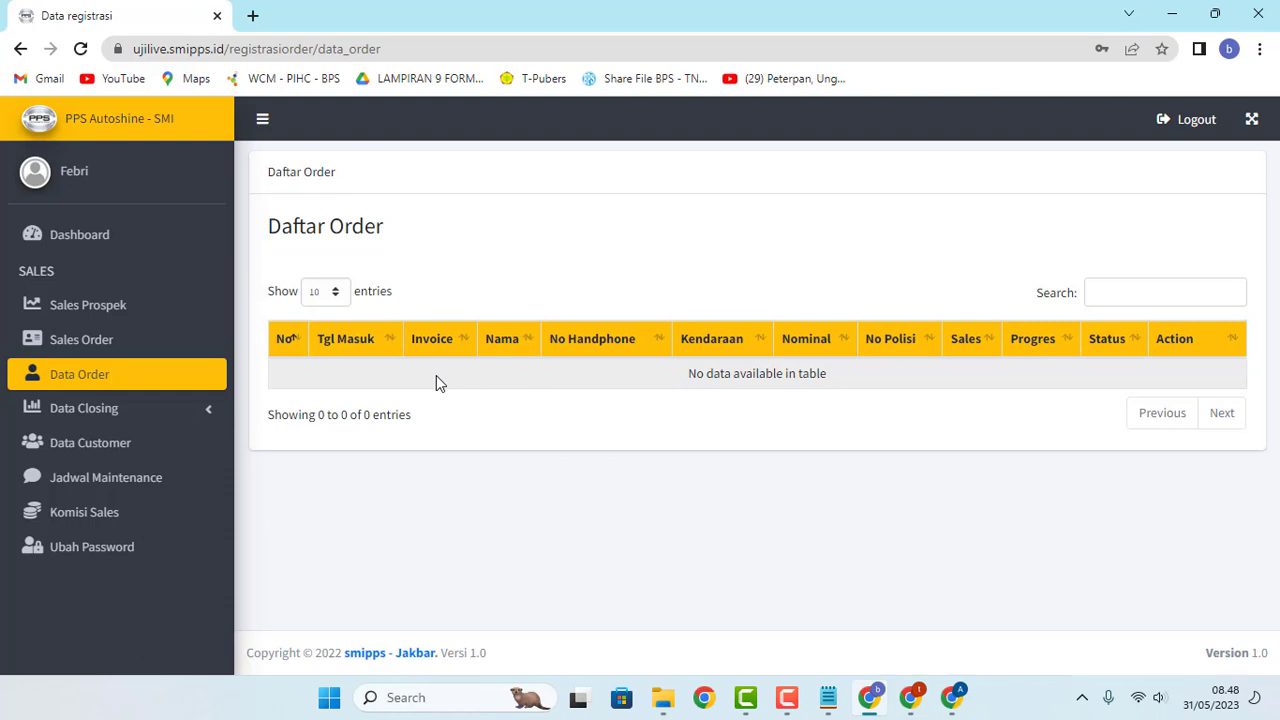
click(220, 417)
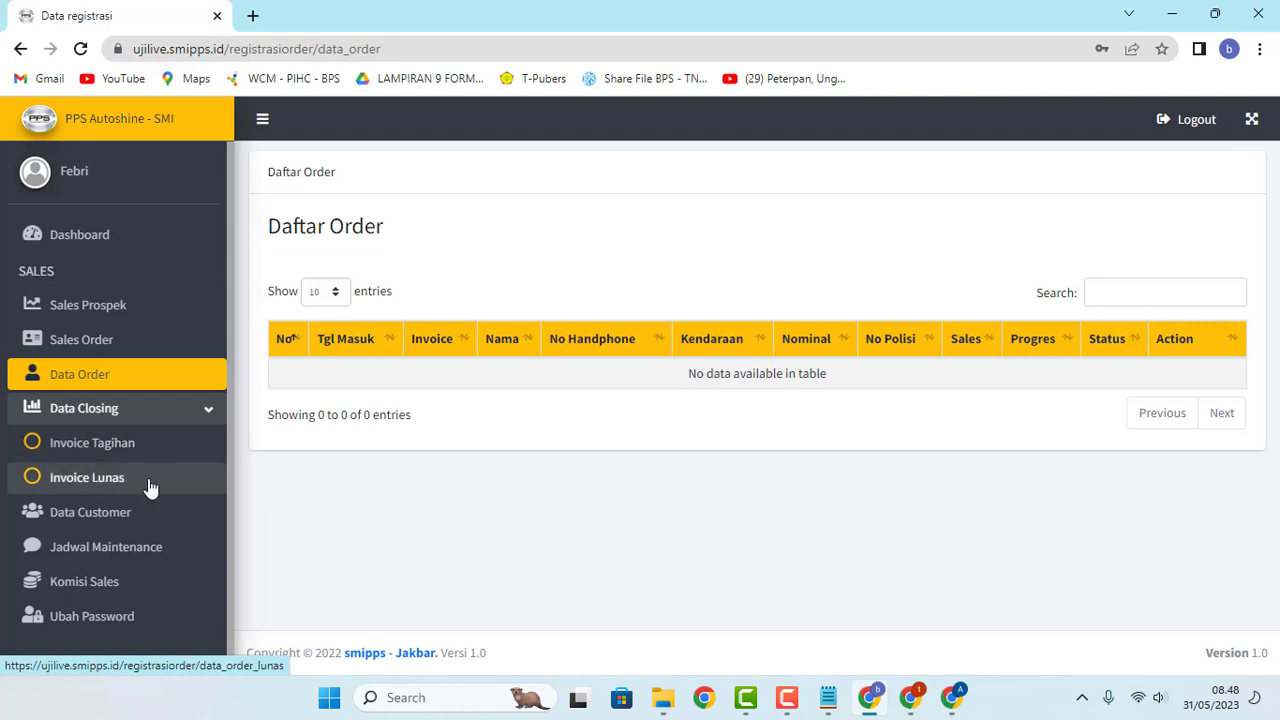
click(90, 489)
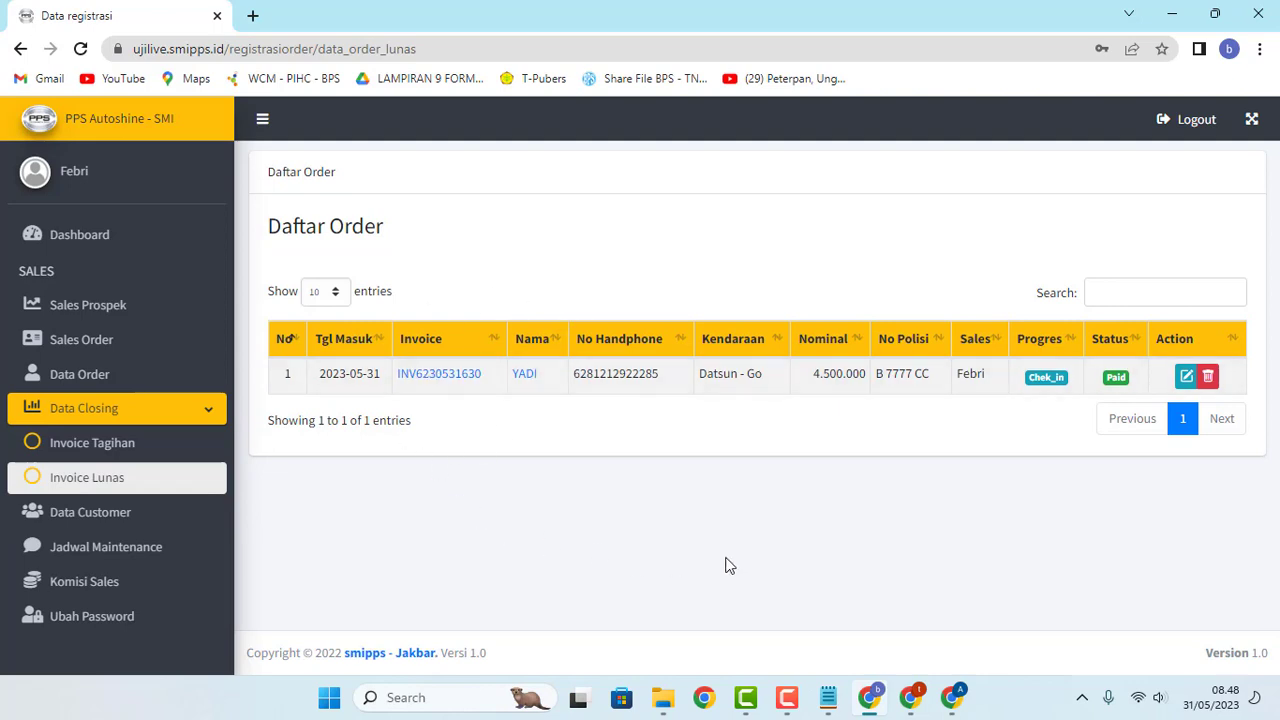
Step: Look over the technician and admin windows, then start a blank Sales Order registration form
click(911, 702)
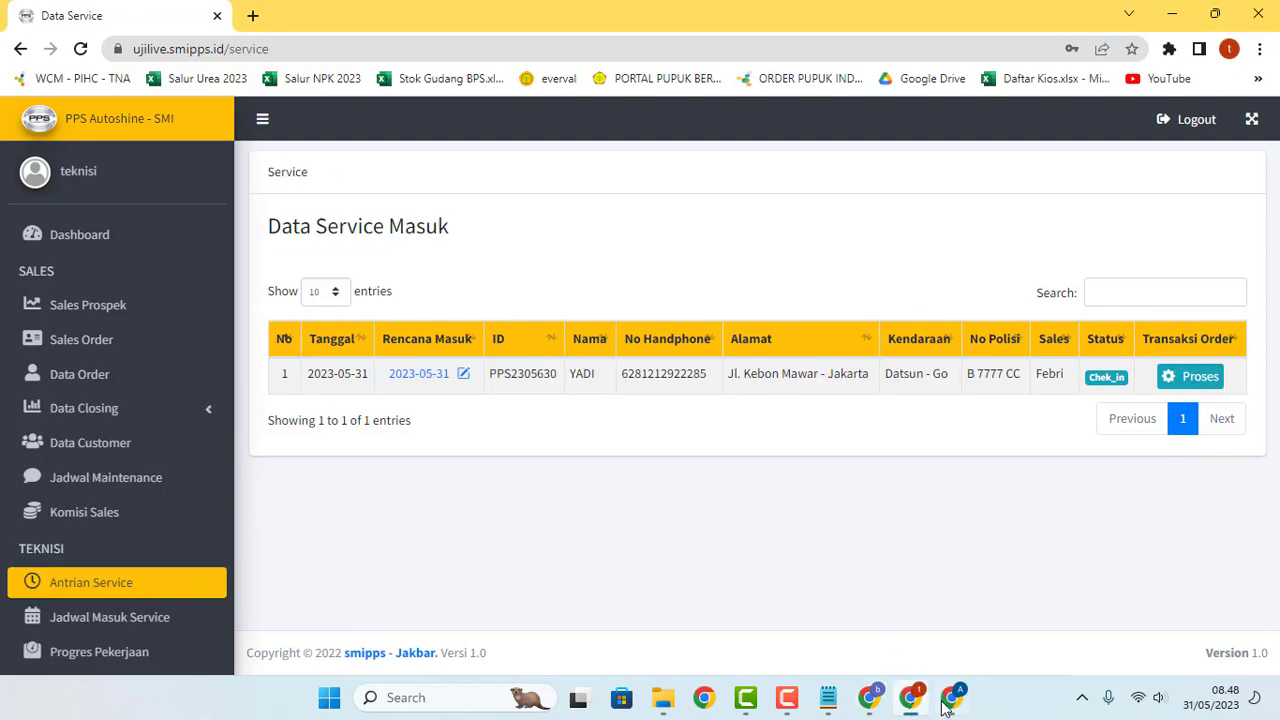
click(955, 700)
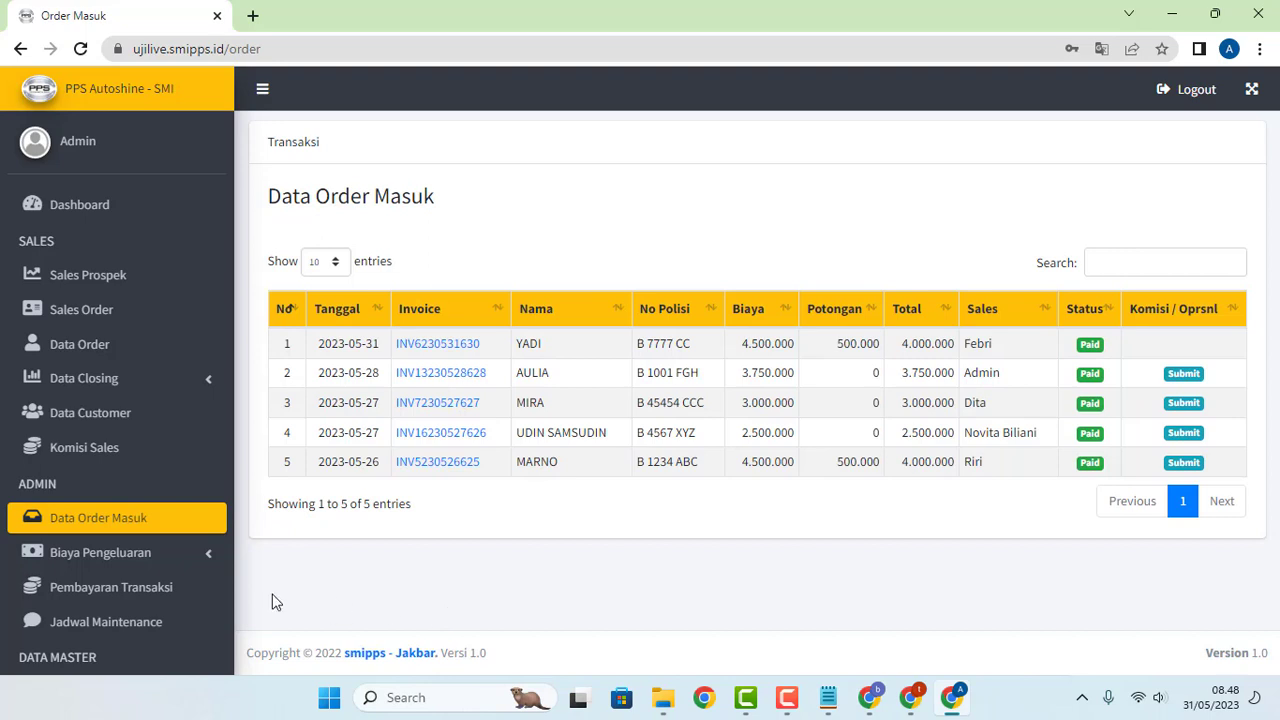
click(876, 700)
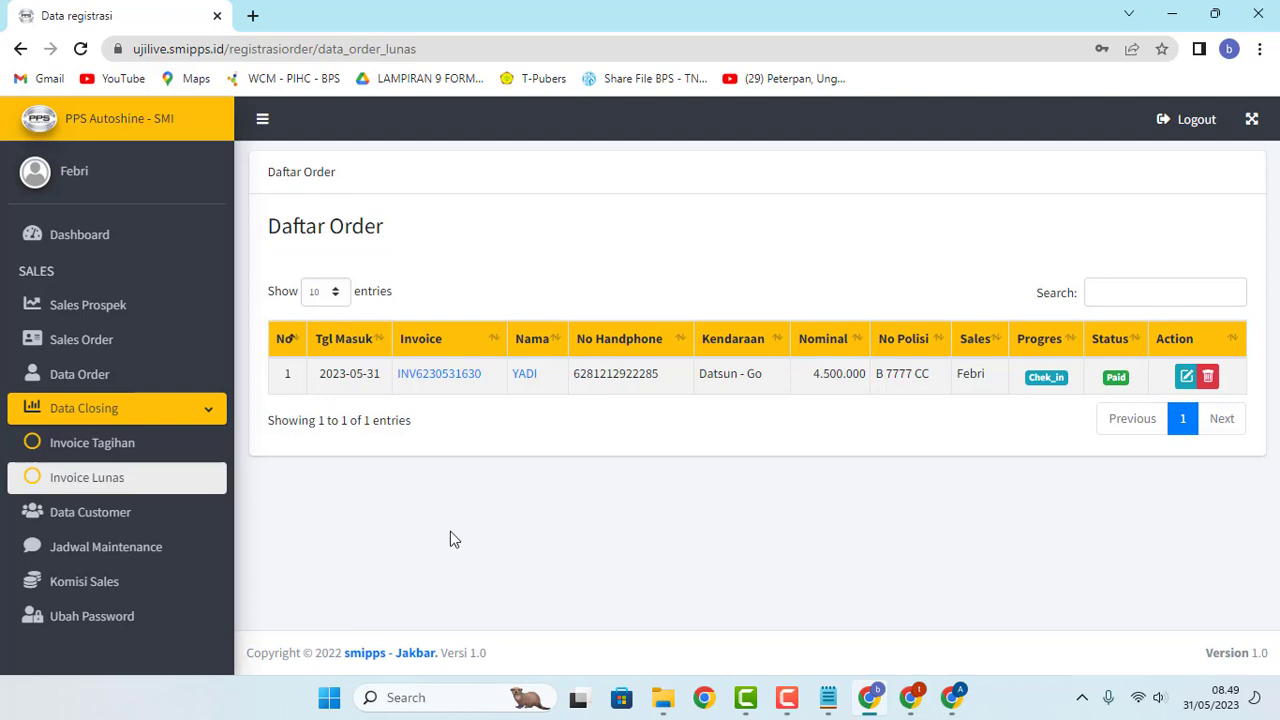
click(100, 342)
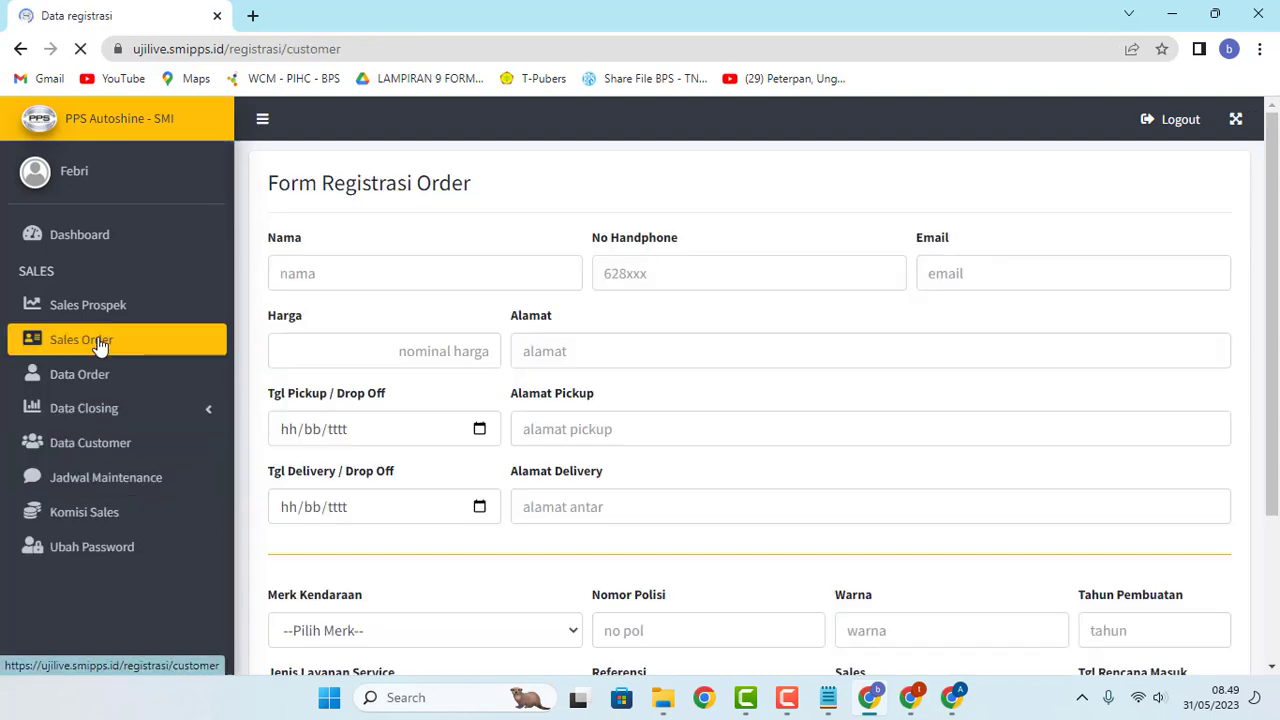
Step: Enter the customer's name and dismiss the phone prefix warnings in No Handphone
click(423, 279)
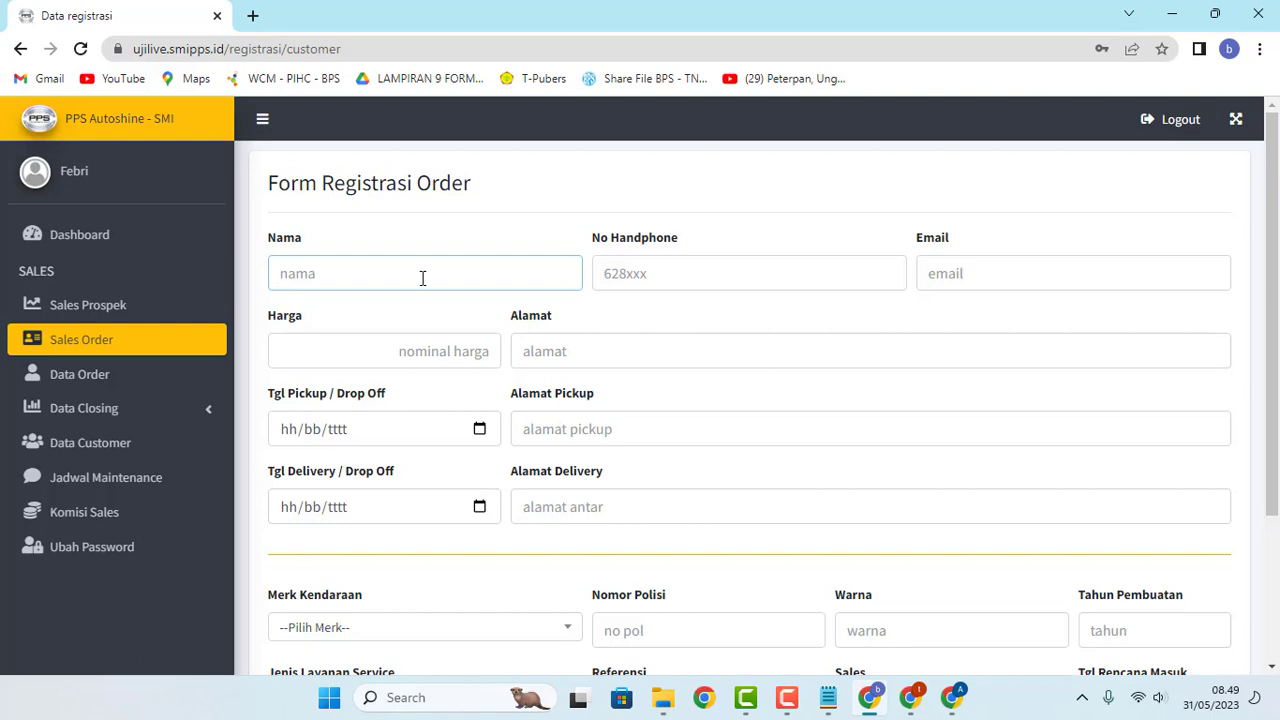
text(WAWA)
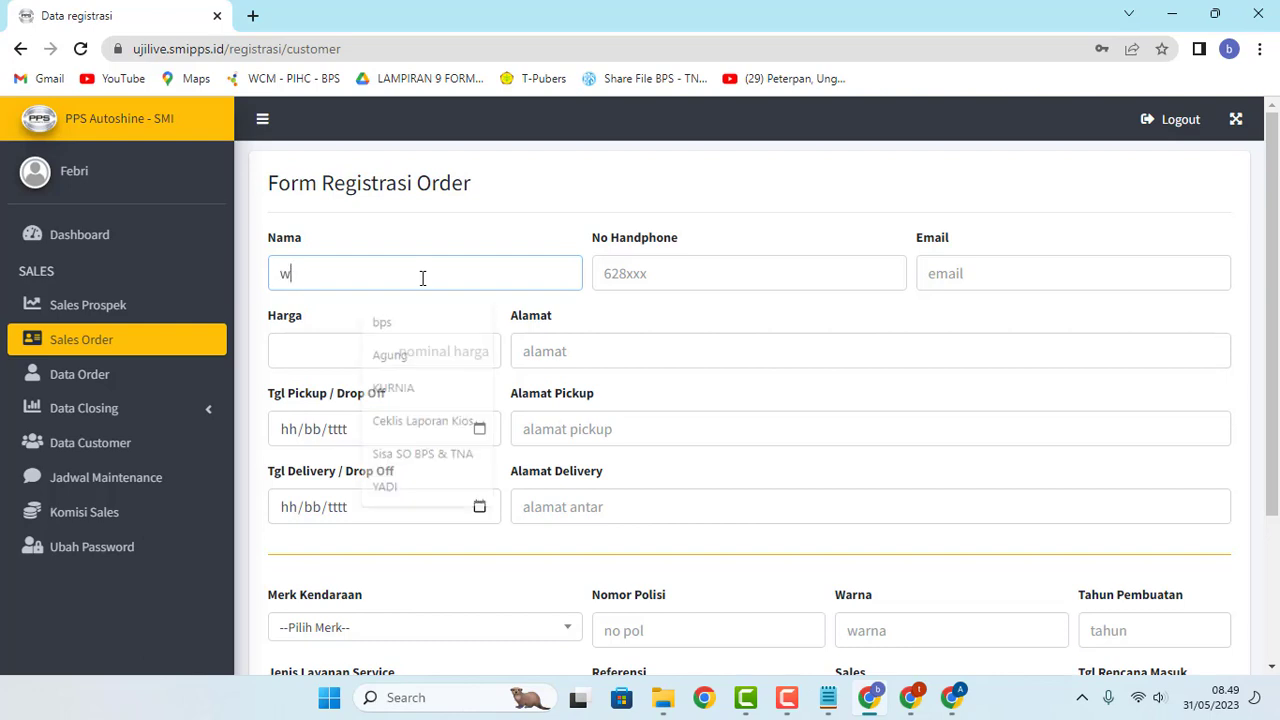
text(N)
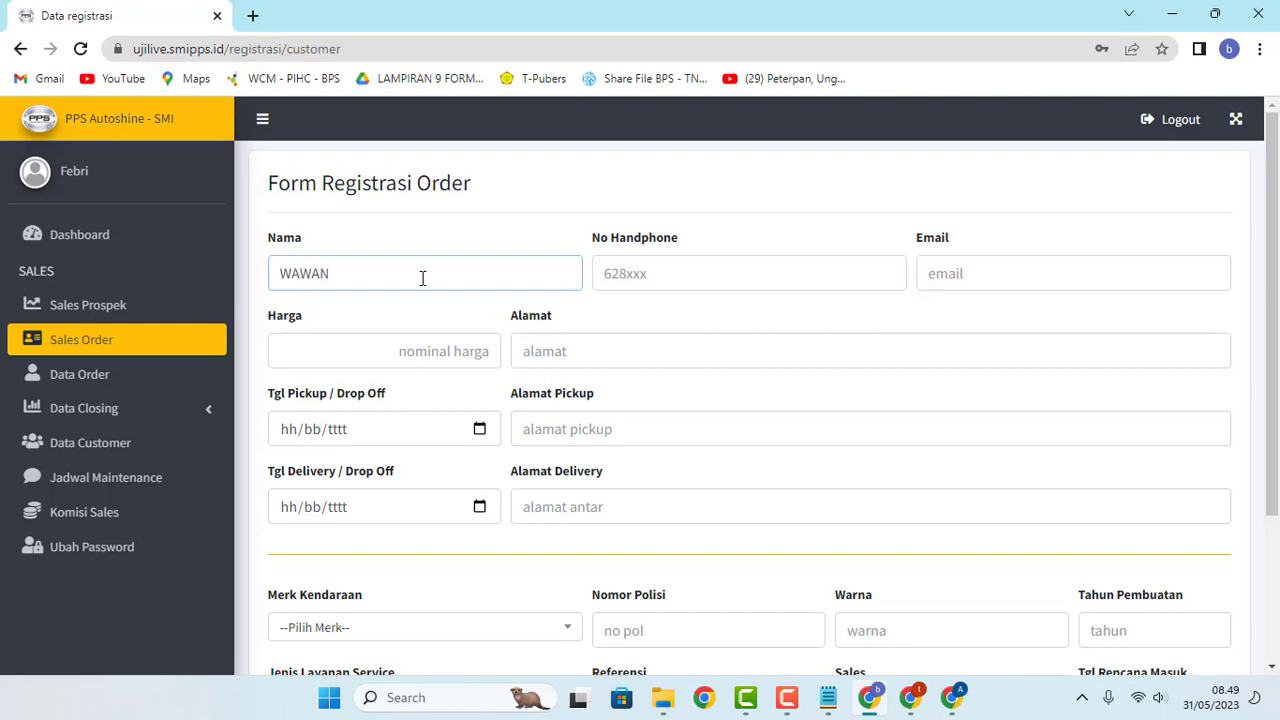
click(620, 278)
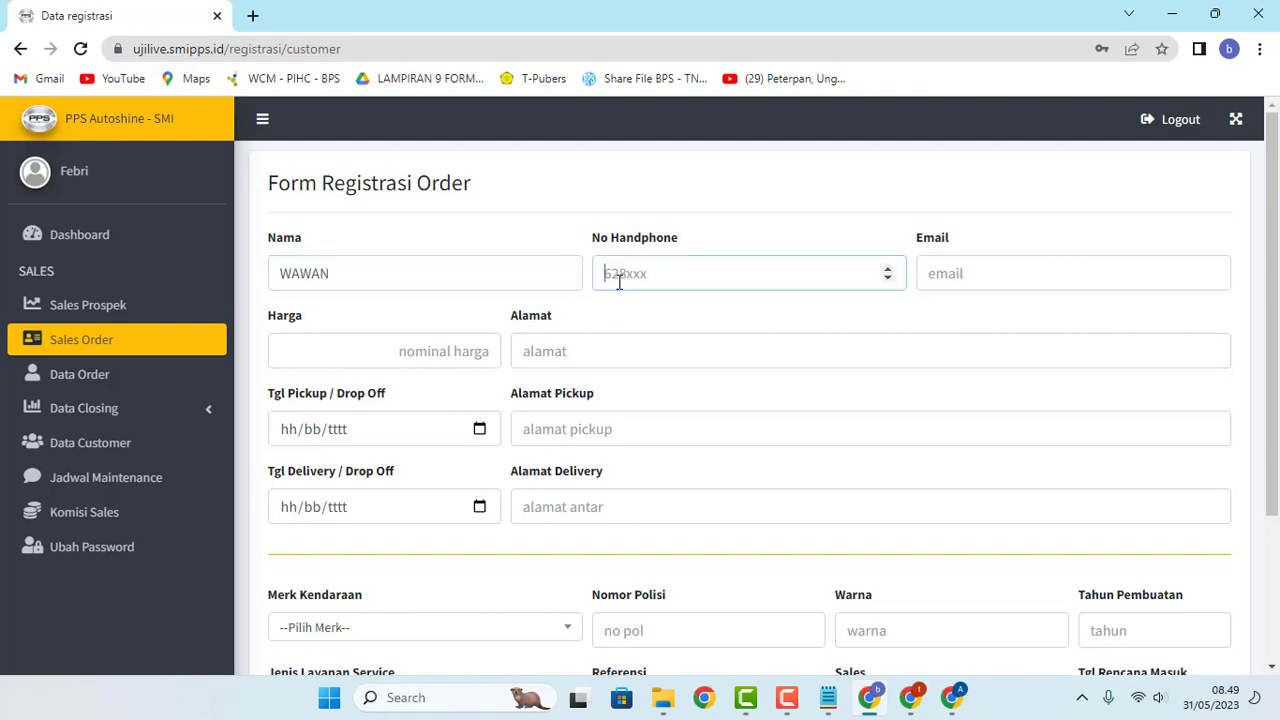
text(0)
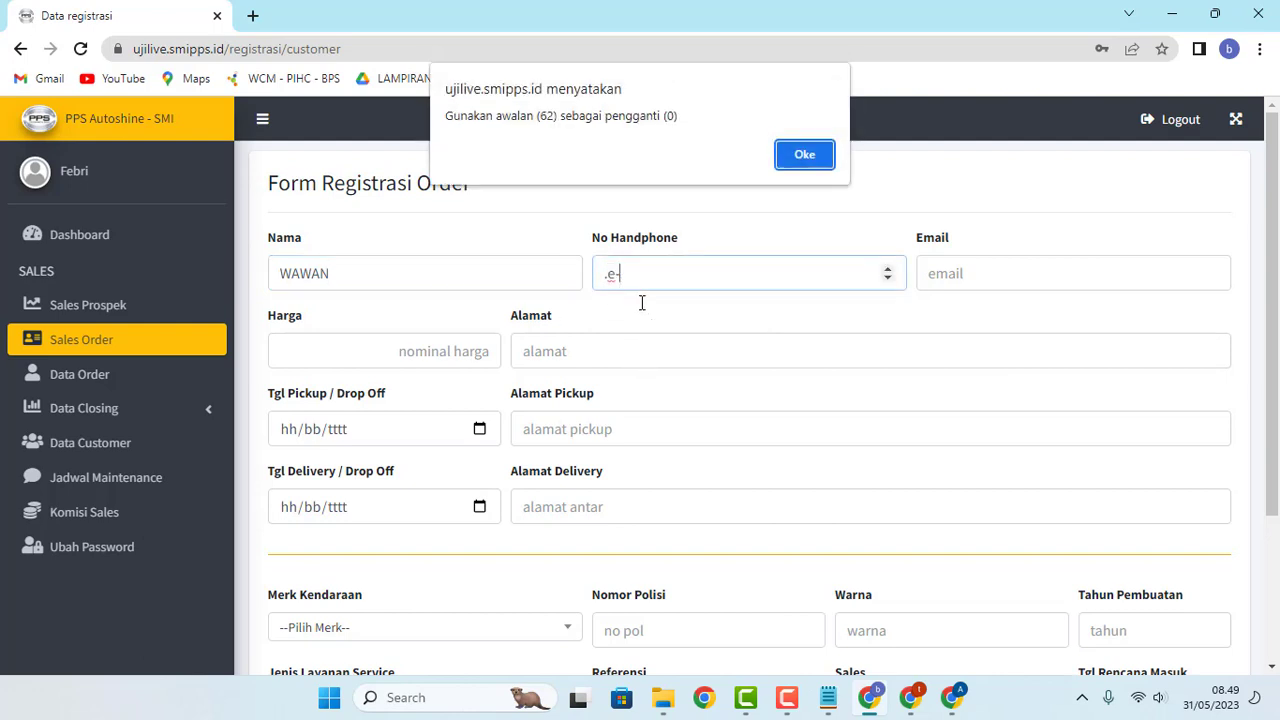
click(808, 160)
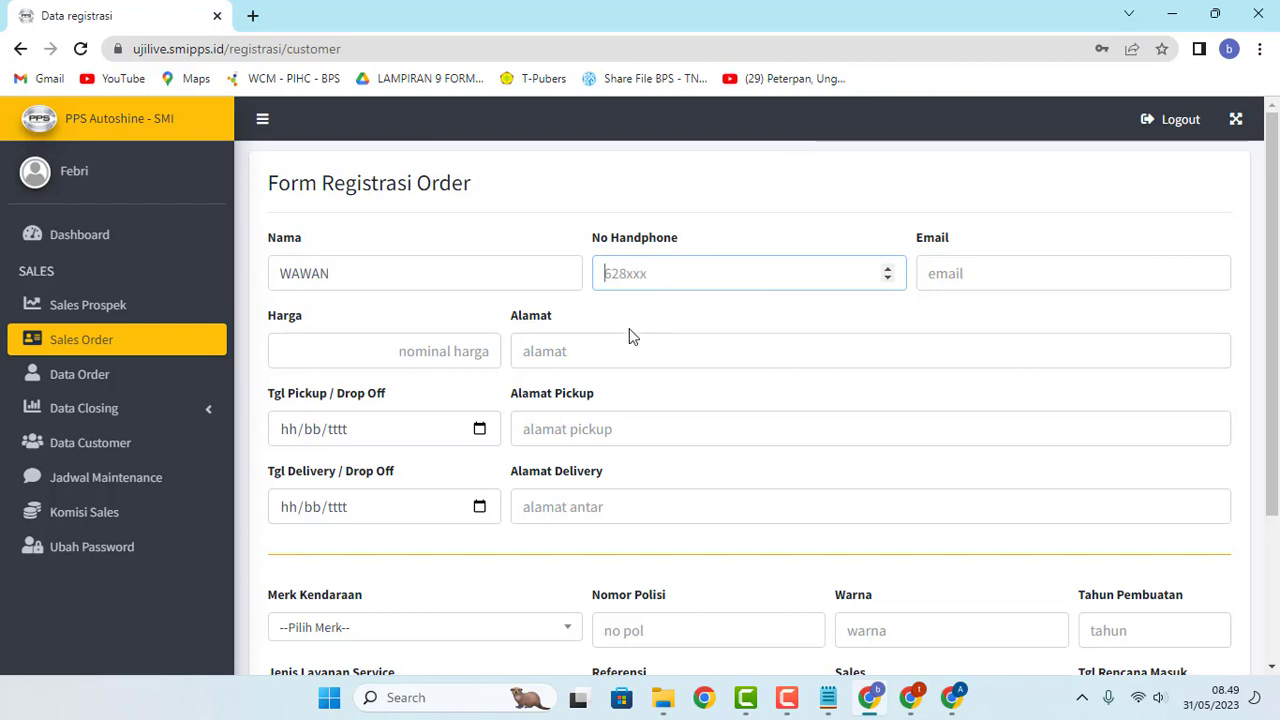
text(.e)
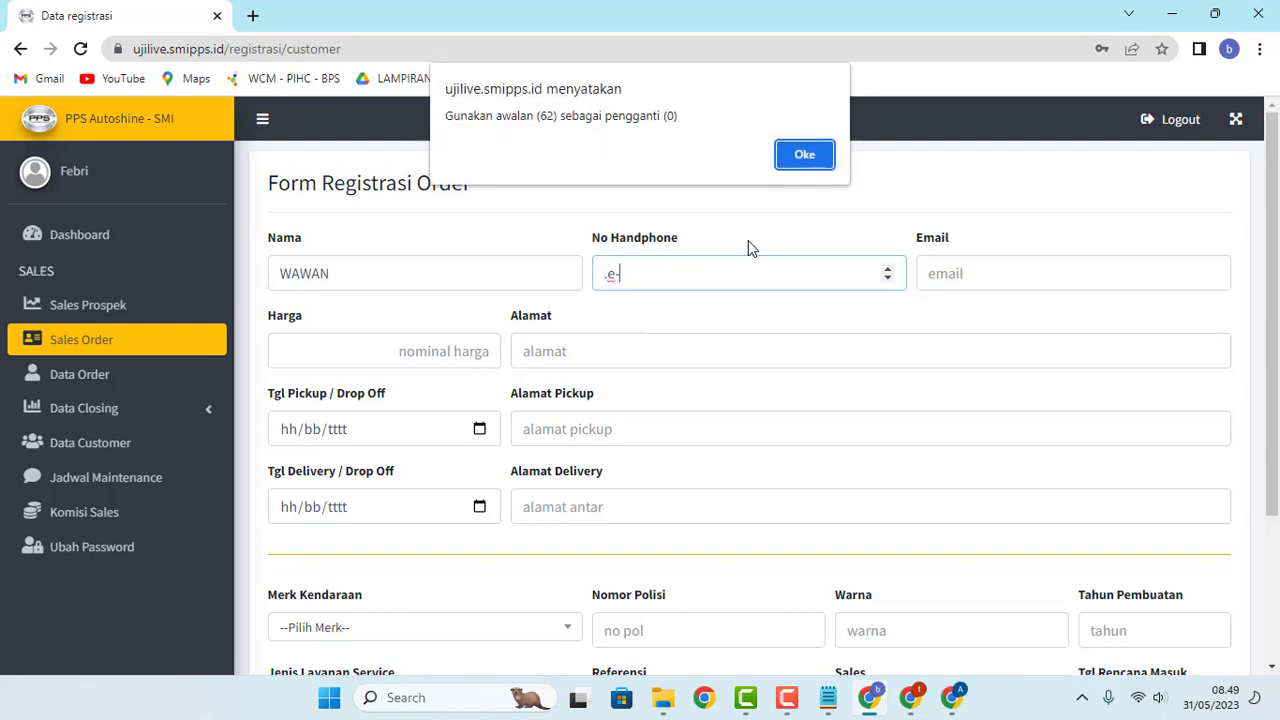
click(812, 156)
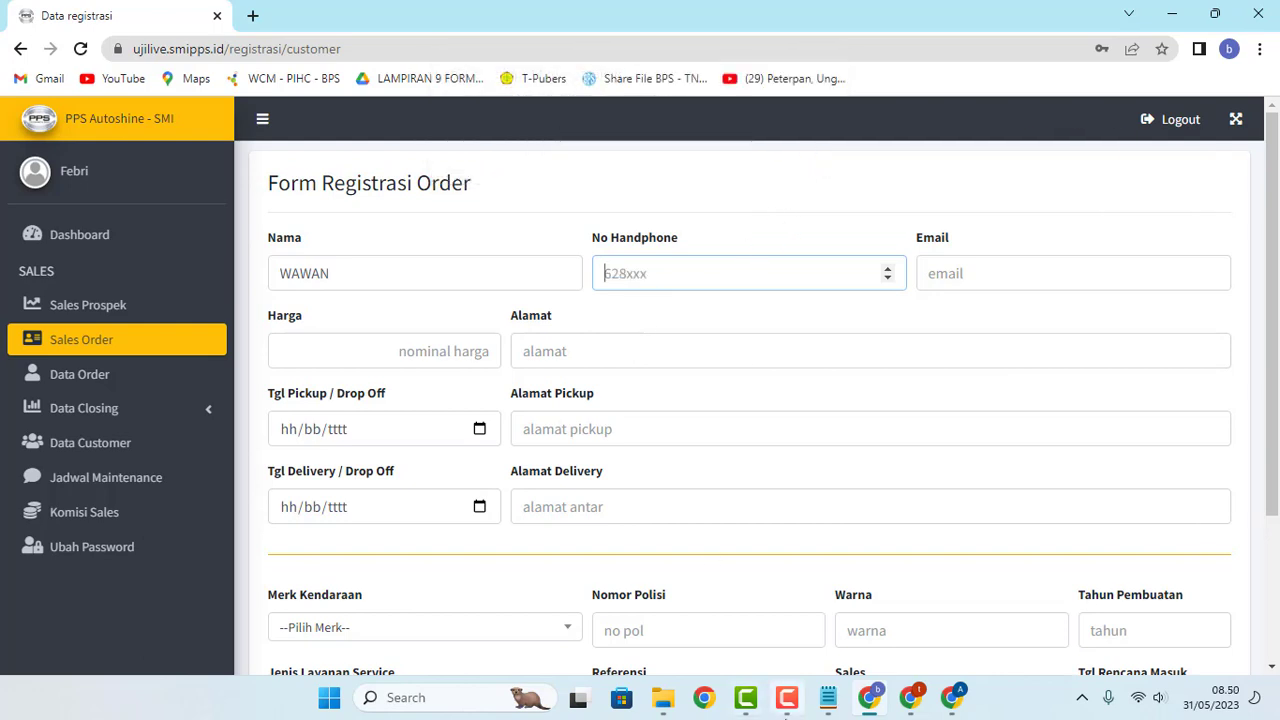
Step: Copy the second phone number from the 'info' notes and paste it into No Handphone
click(828, 697)
drag(573, 430, 426, 437)
key(ctrl+c)
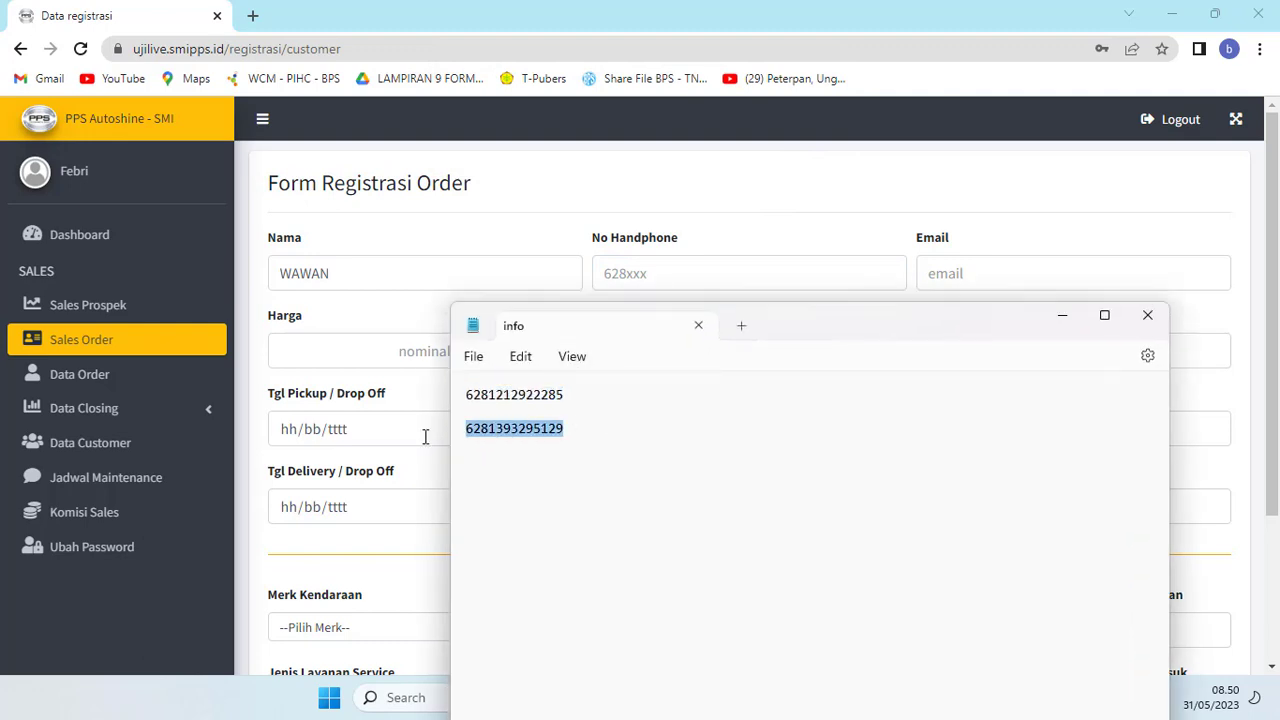
click(617, 253)
click(600, 266)
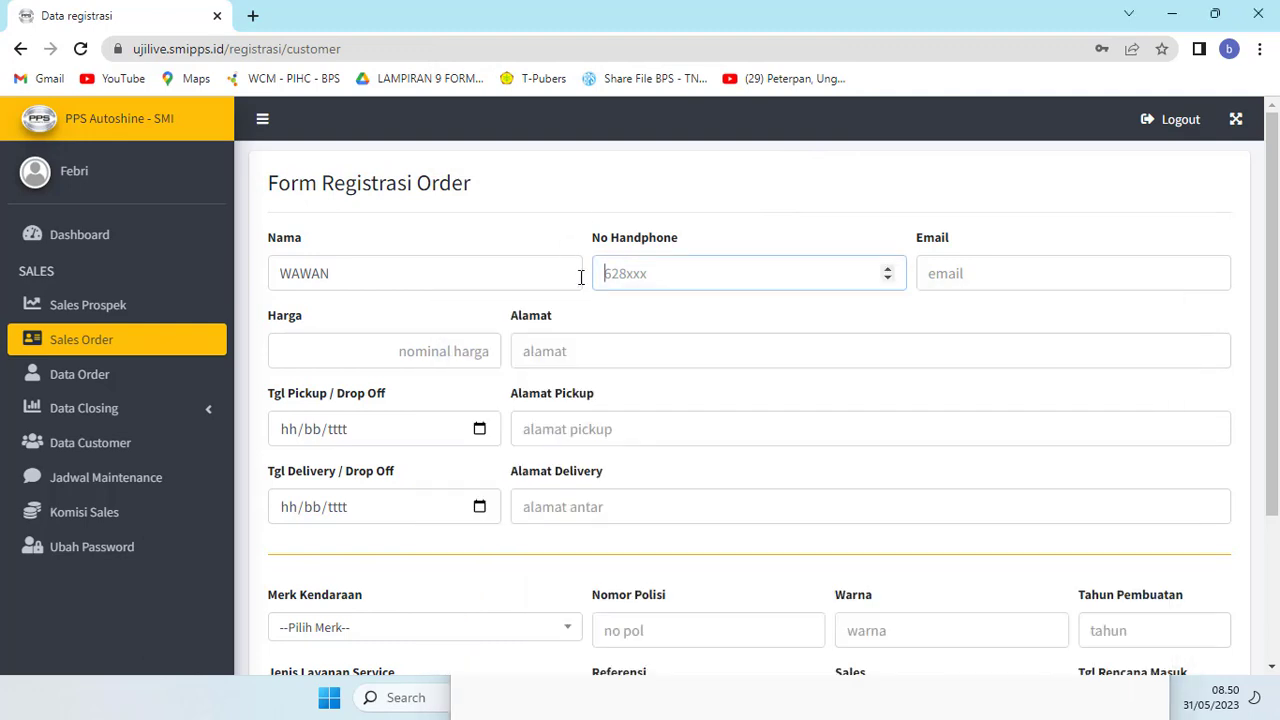
key(ctrl+v)
Step: Fill in the customer's e-mail, a Harga of 2000000, and the customer's street address
click(954, 275)
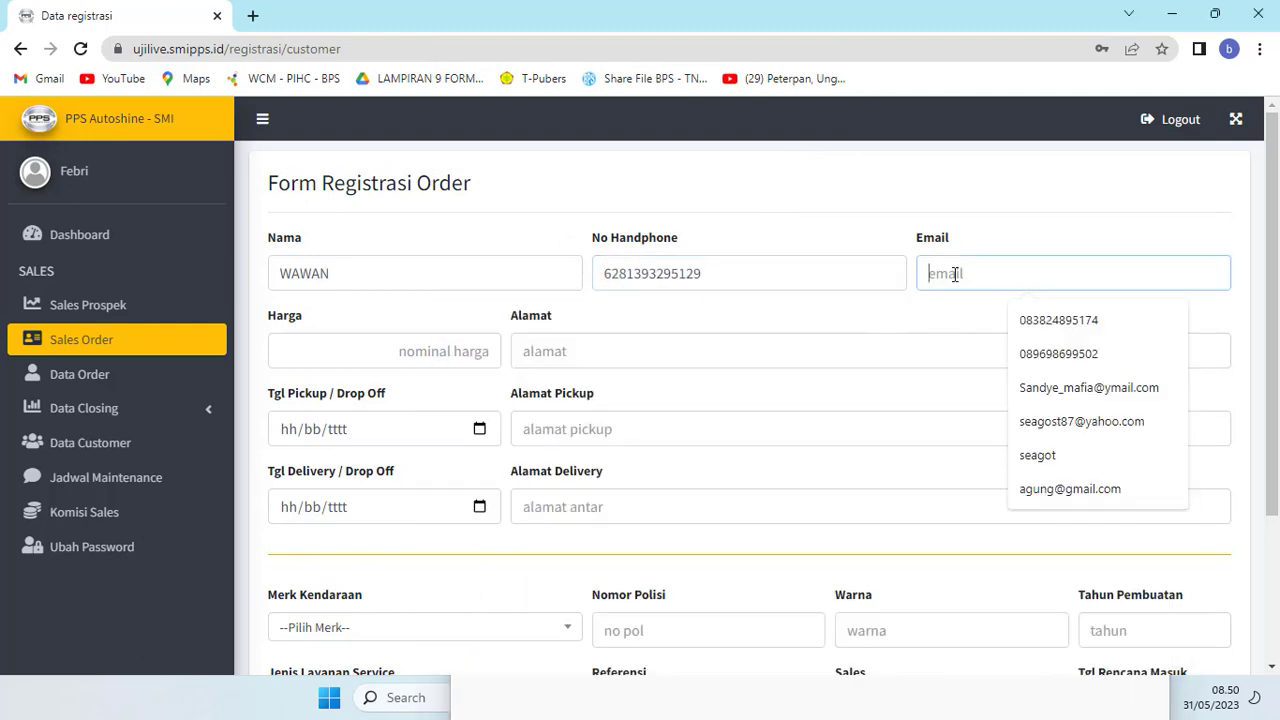
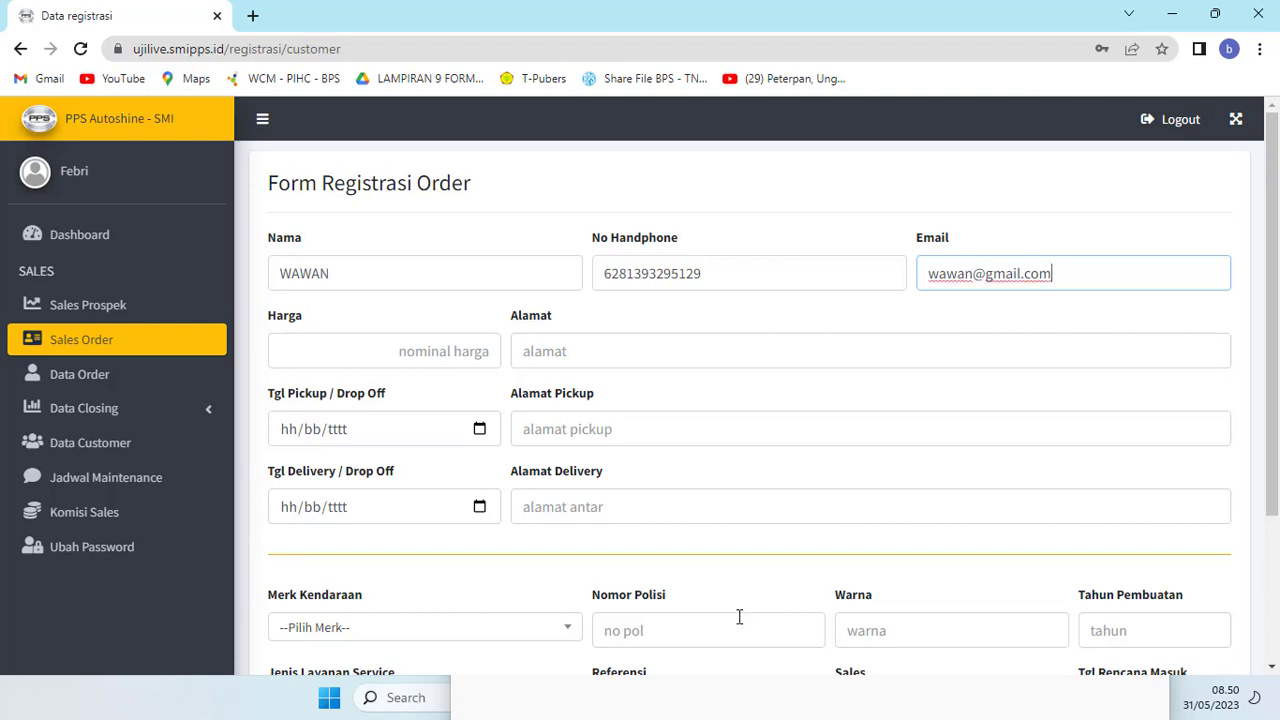
click(494, 346)
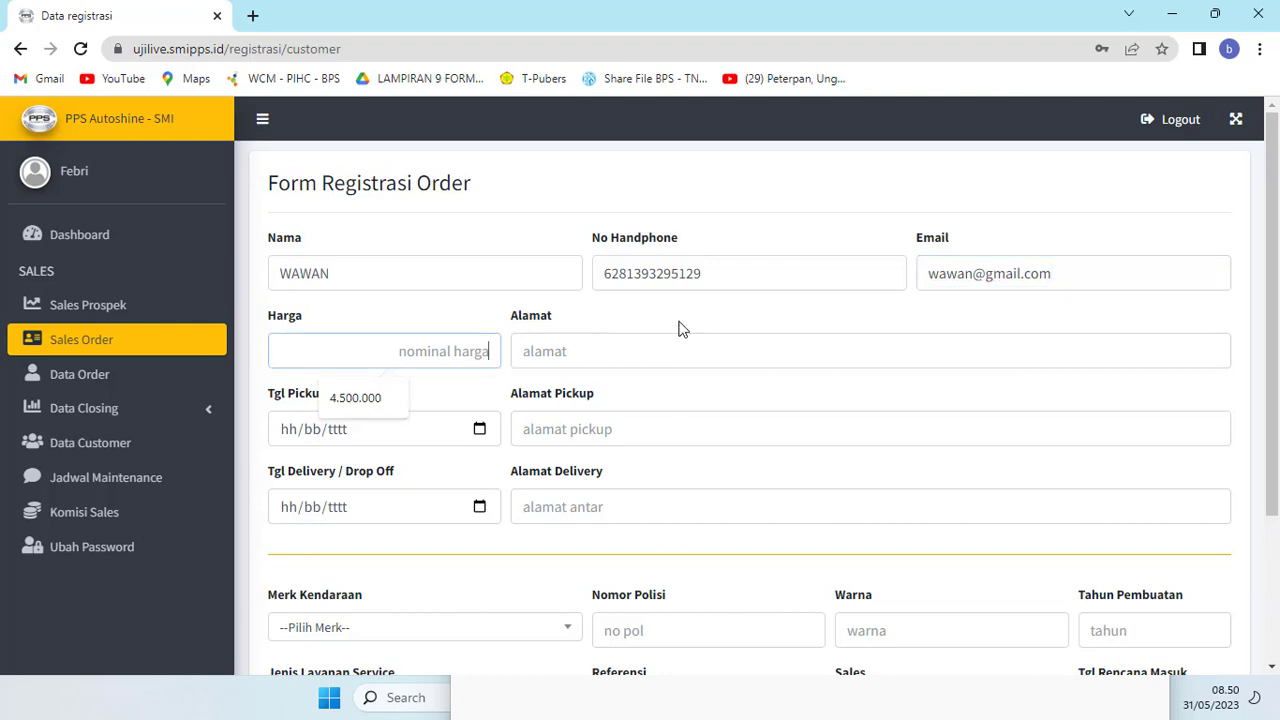
text(2000000)
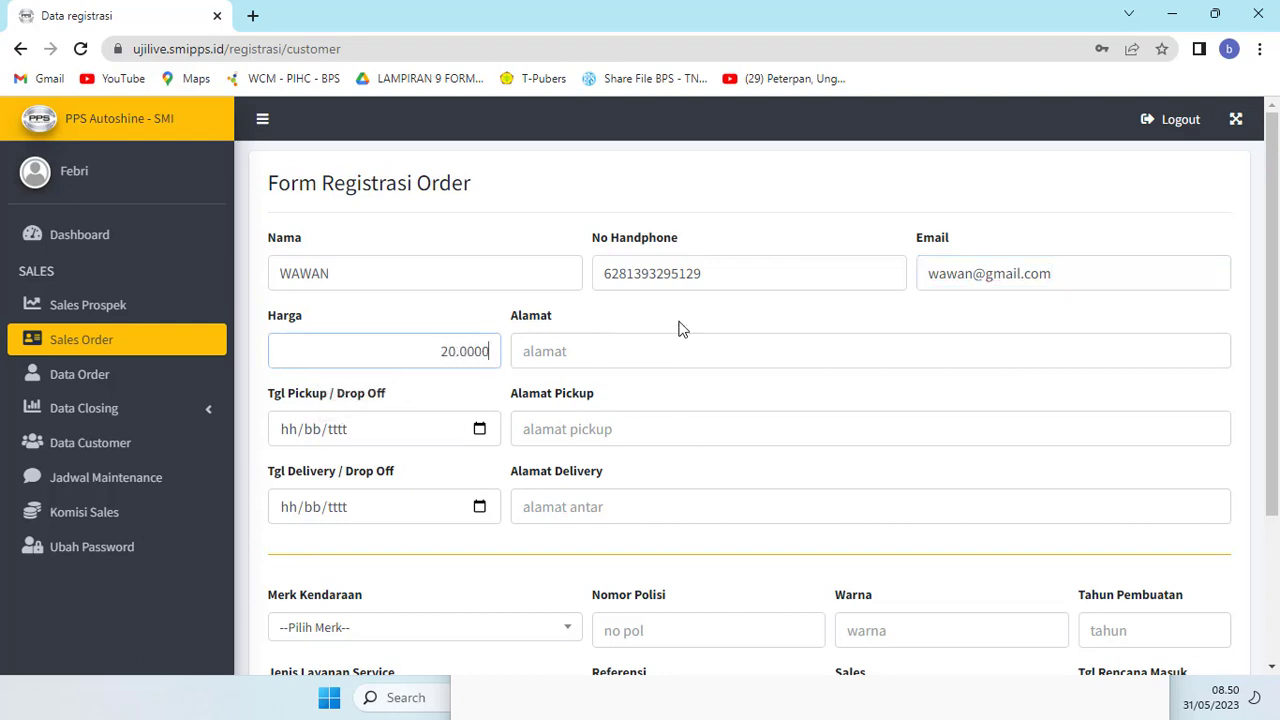
click(726, 349)
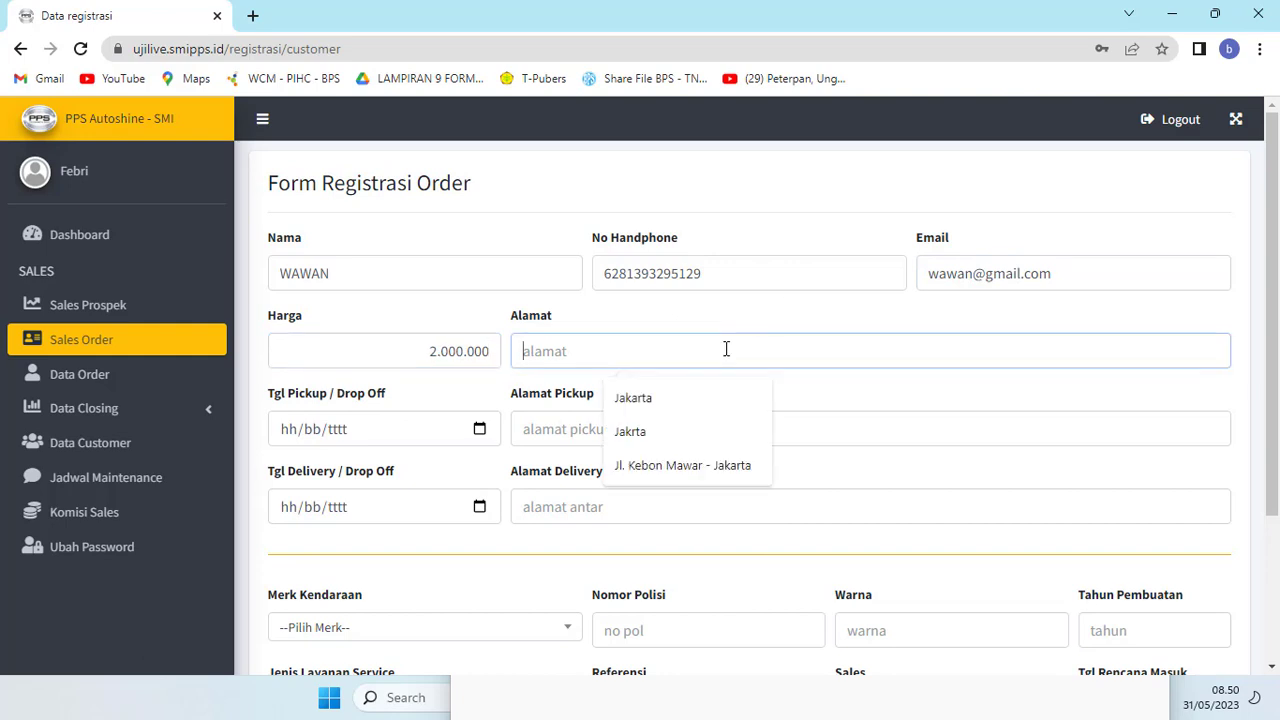
text(Jl. )
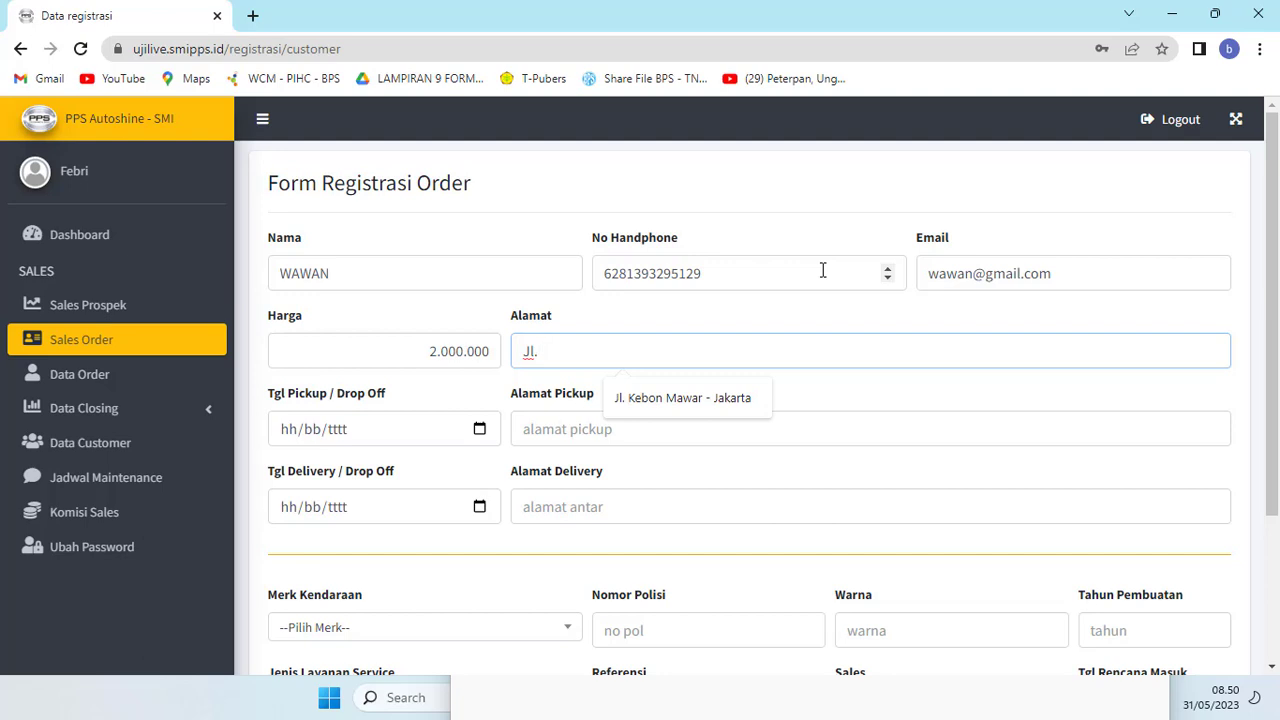
text(Jeruk)
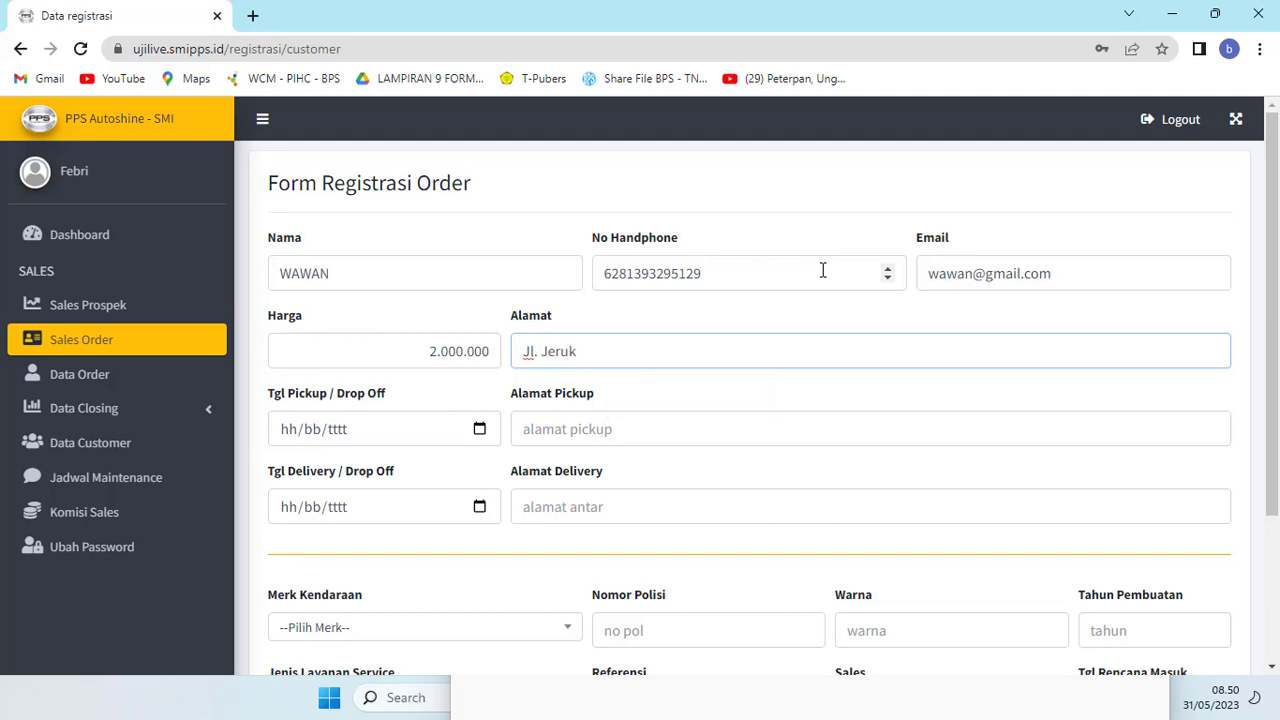
text( Santang - Bekasi)
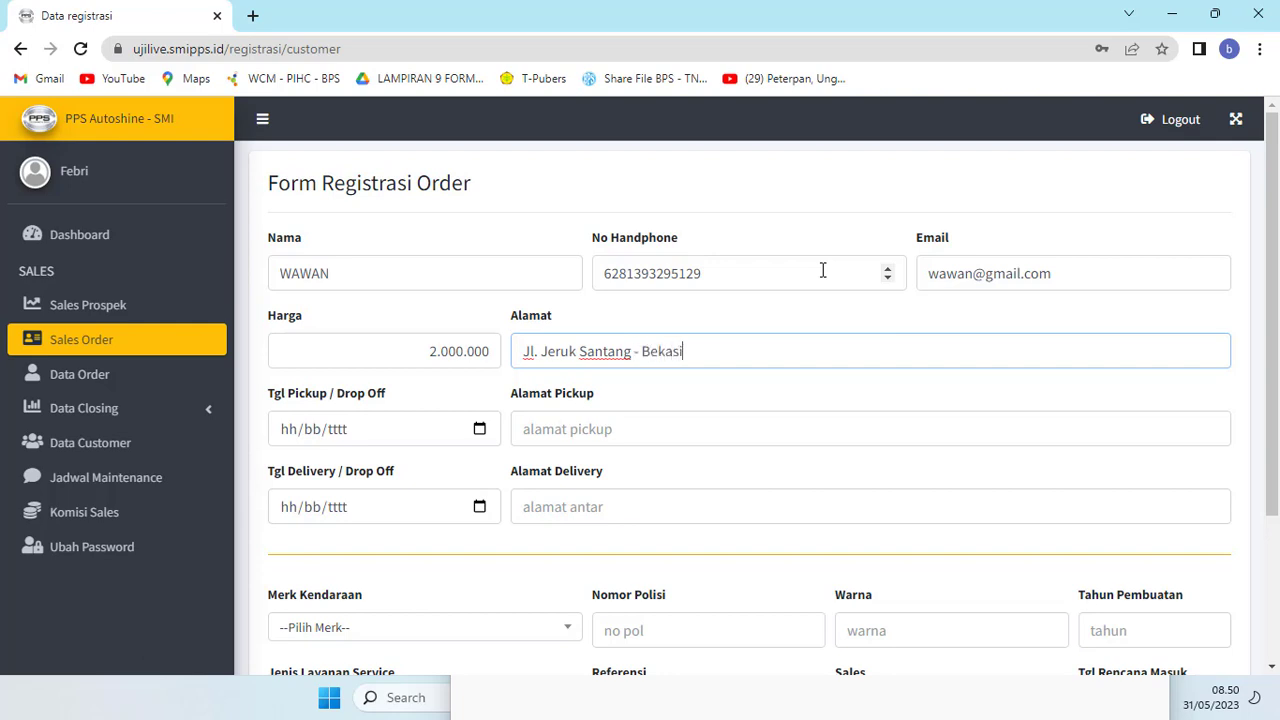
Step: Set the pickup and delivery dates to today, 31/05/2023
click(482, 428)
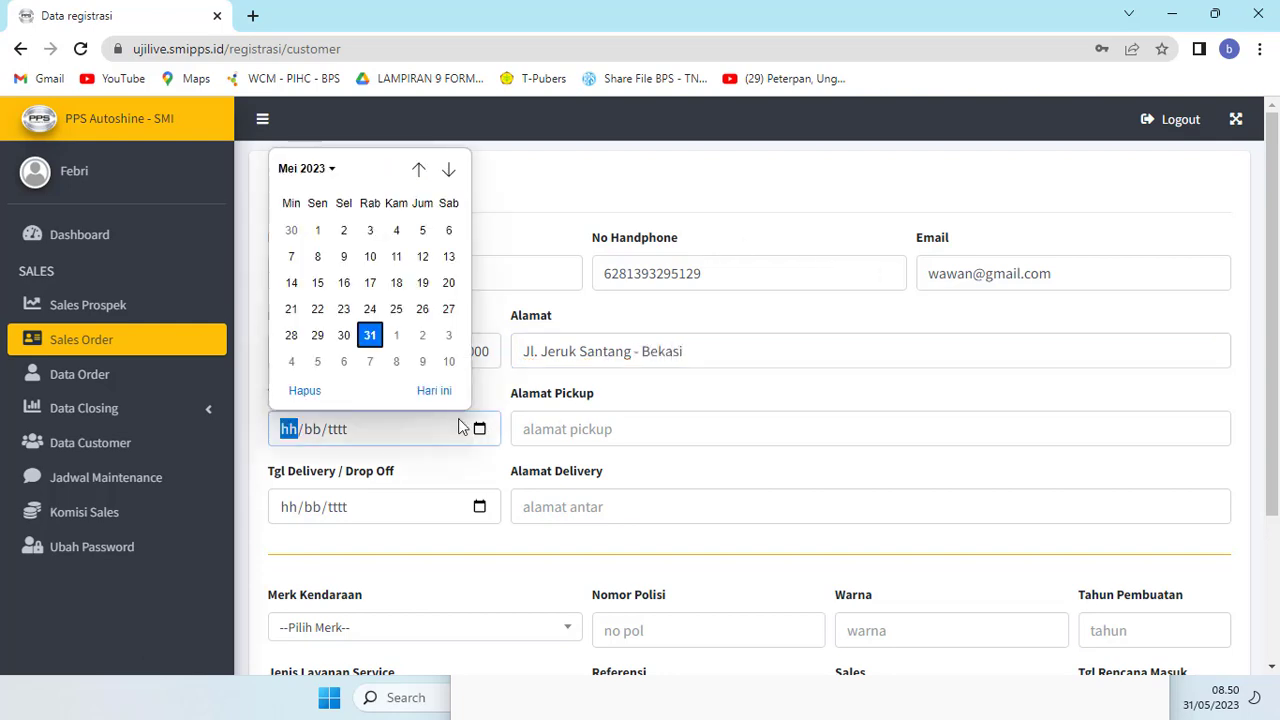
click(433, 390)
click(480, 507)
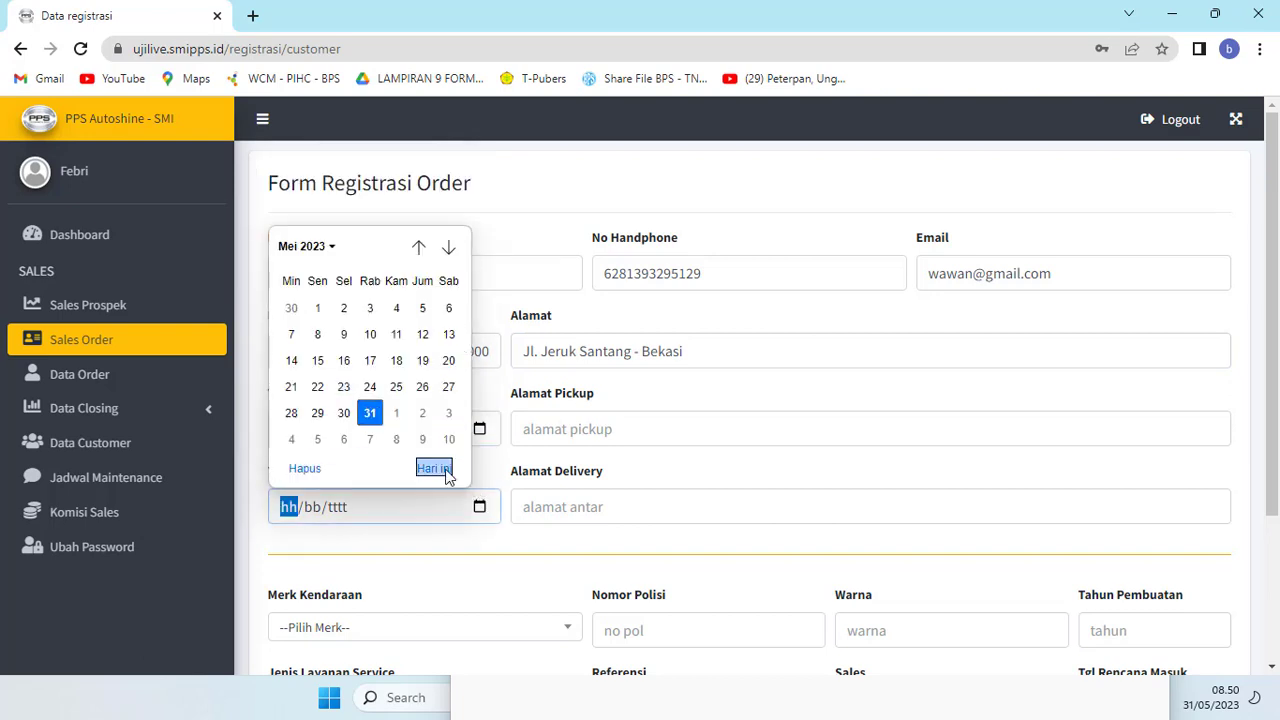
click(434, 468)
Step: Copy the customer address into both the pickup and delivery address fields
drag(720, 351, 513, 353)
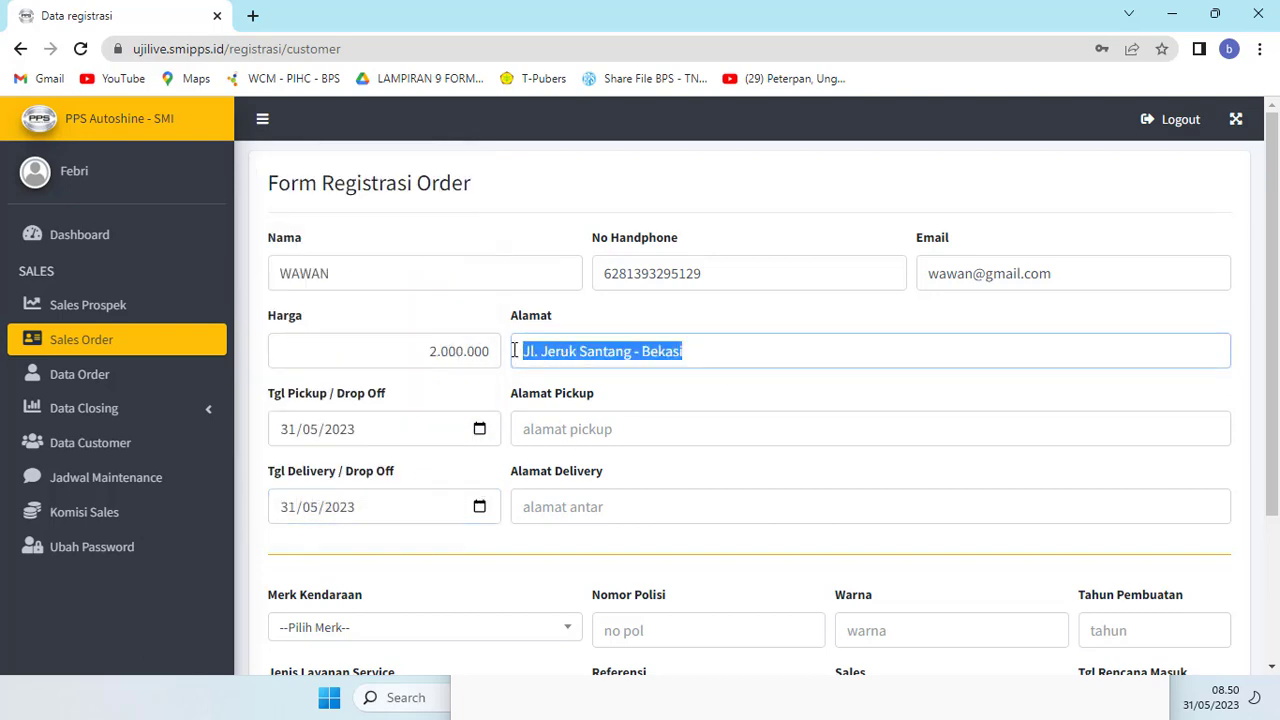
key(ctrl+c)
click(576, 428)
key(ctrl+v)
click(571, 506)
key(ctrl+v)
scroll(551, 514, down, 2)
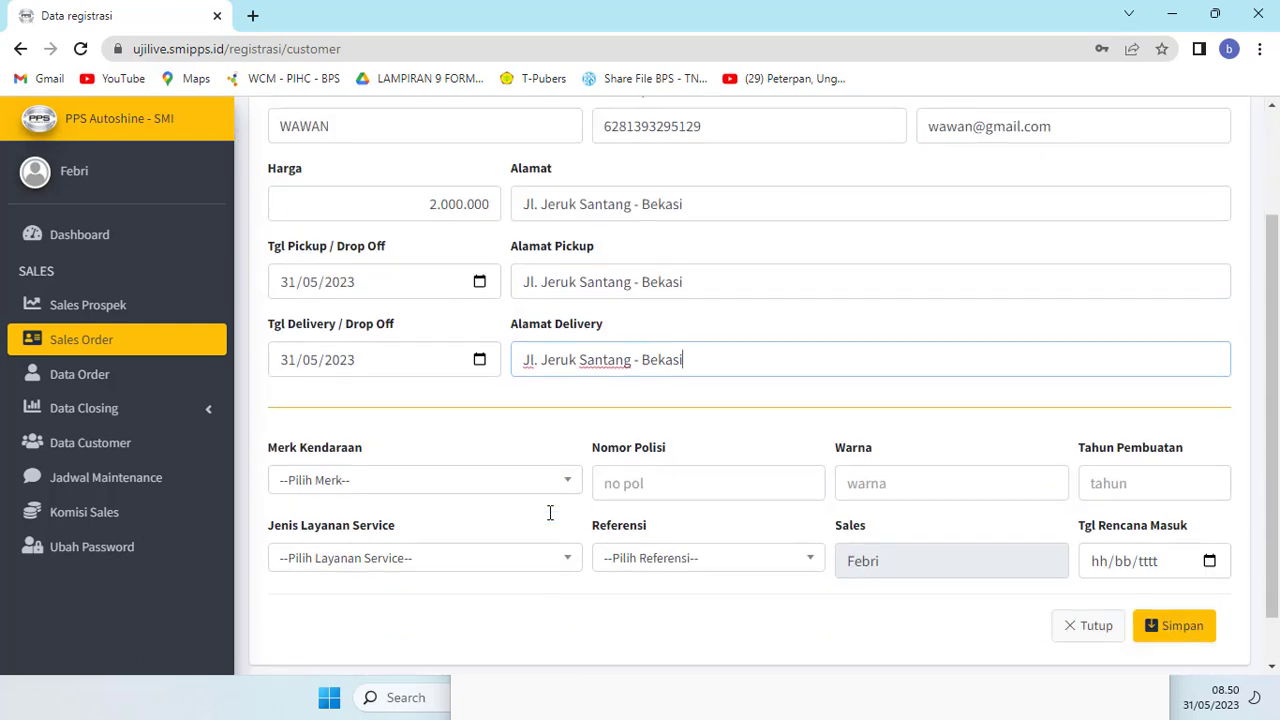
Step: Choose Honda - Jazz as the vehicle from the brand and model list
click(519, 458)
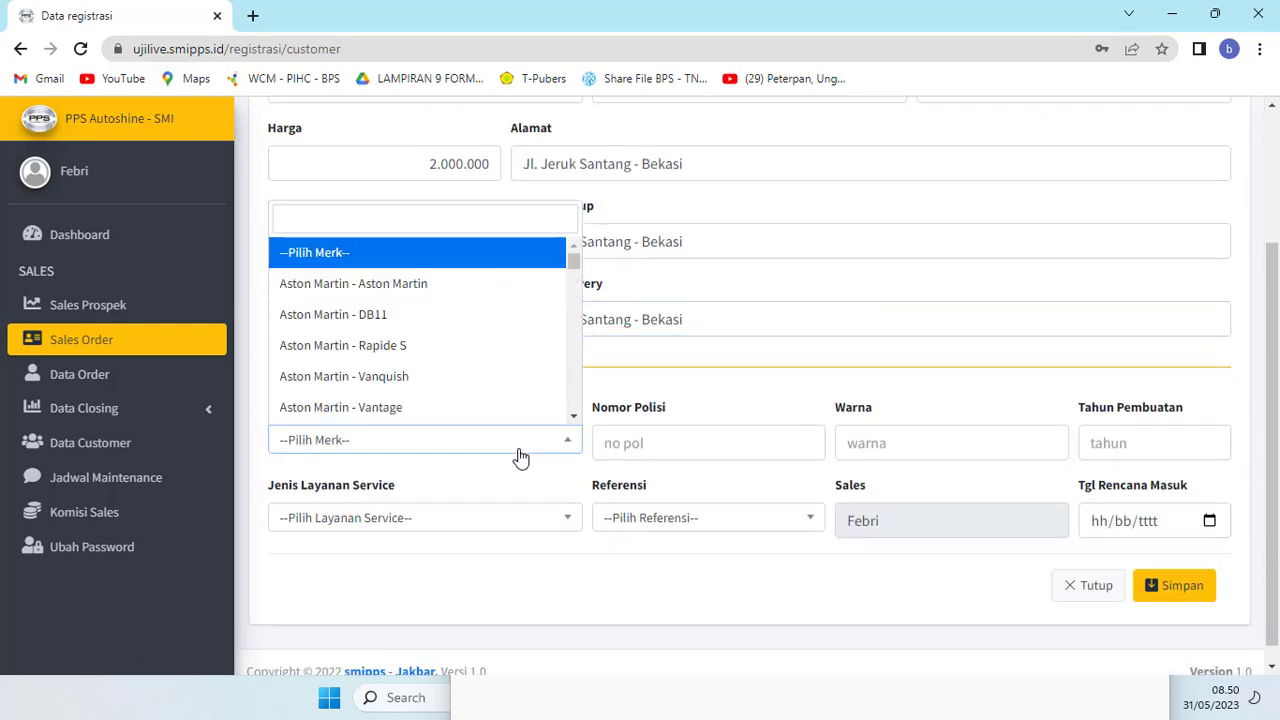
click(506, 221)
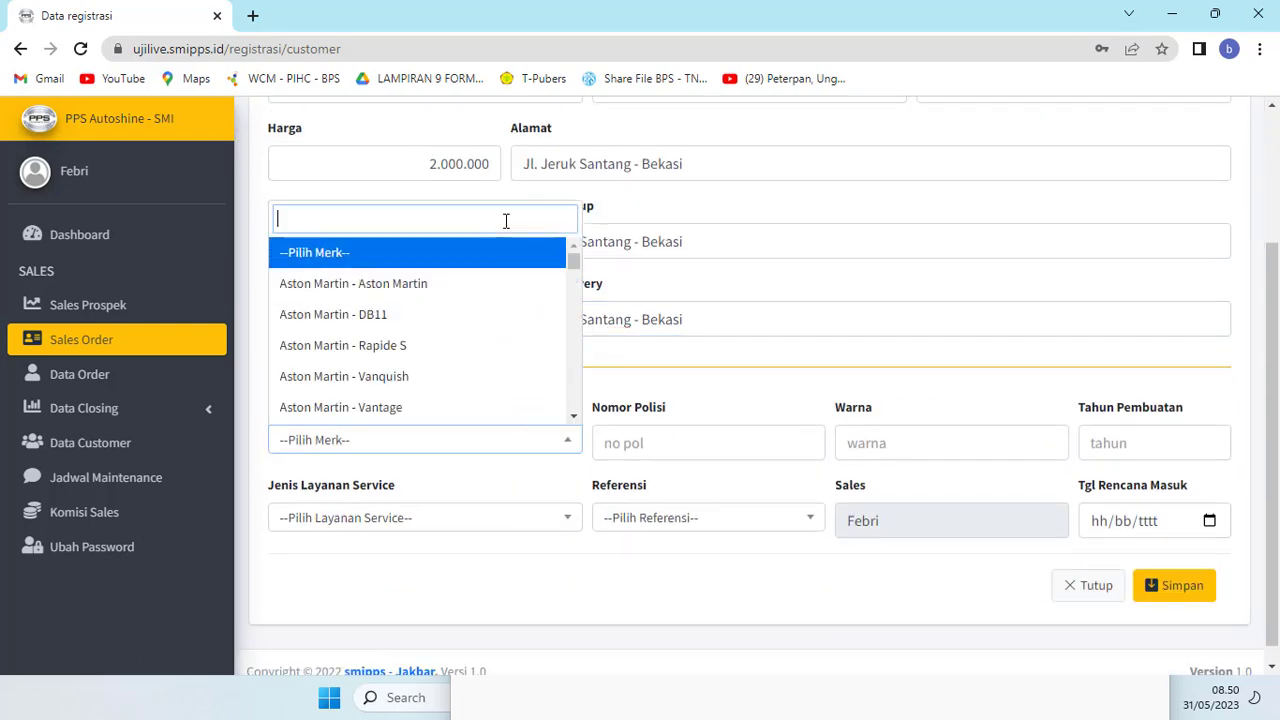
text(honda)
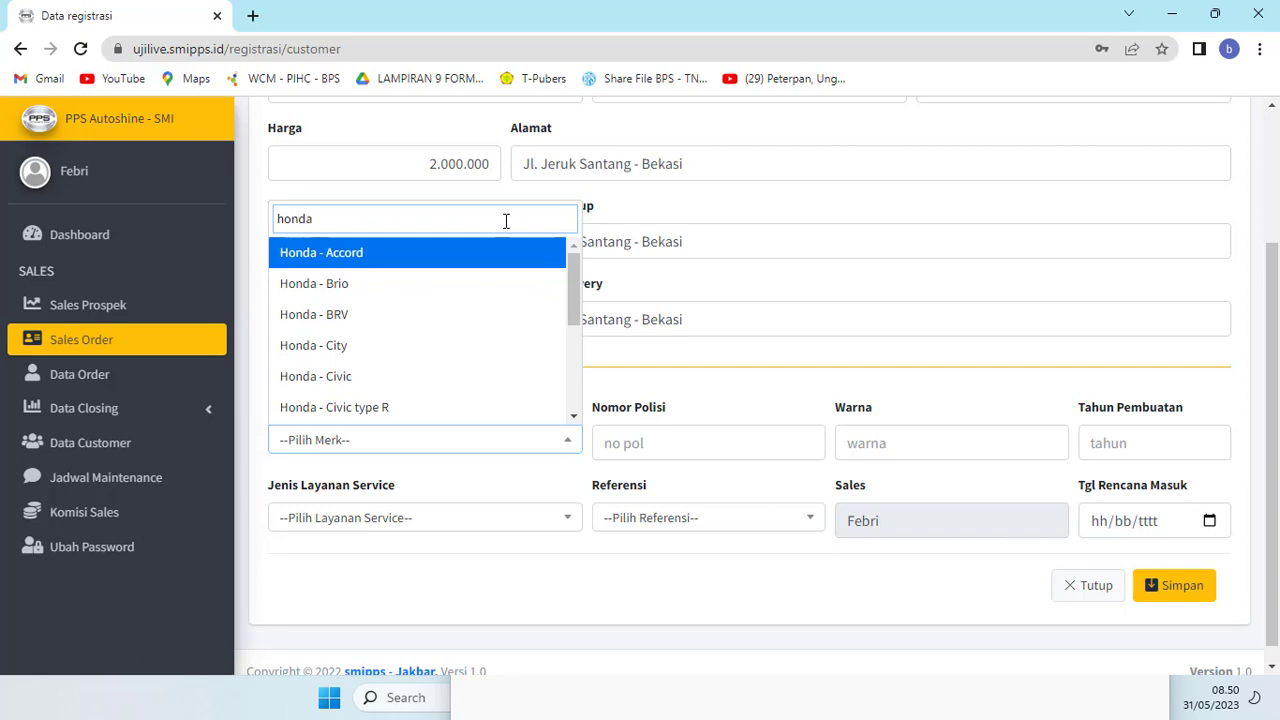
text( z)
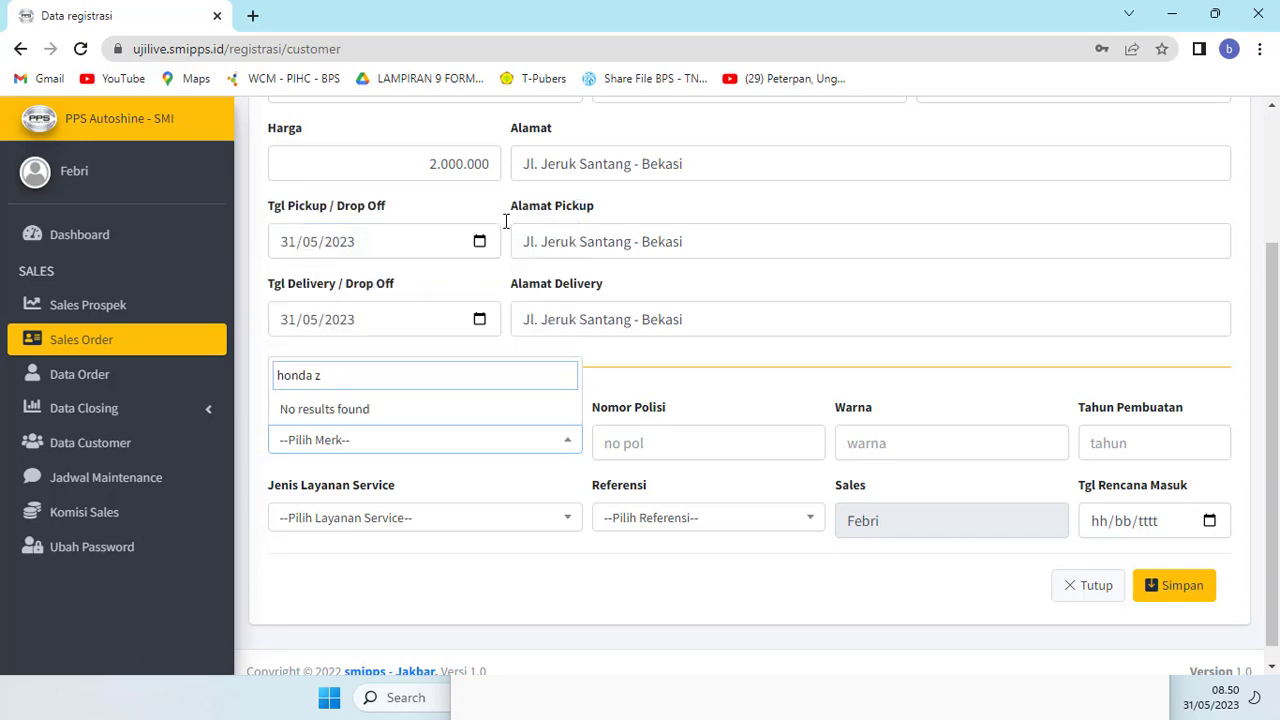
key(BackSpace)
key(BackSpace)
key(BackSpace)
key(BackSpace)
key(BackSpace)
key(BackSpace)
key(BackSpace)
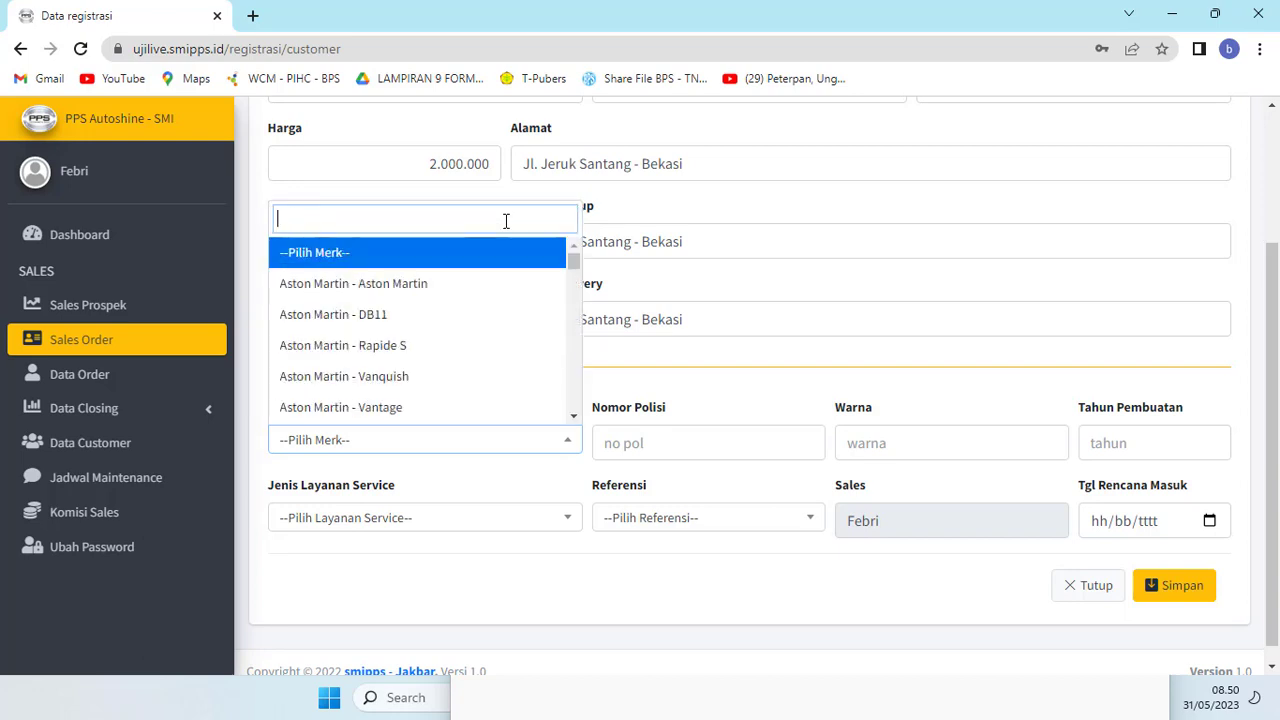
text(z)
key(Down)
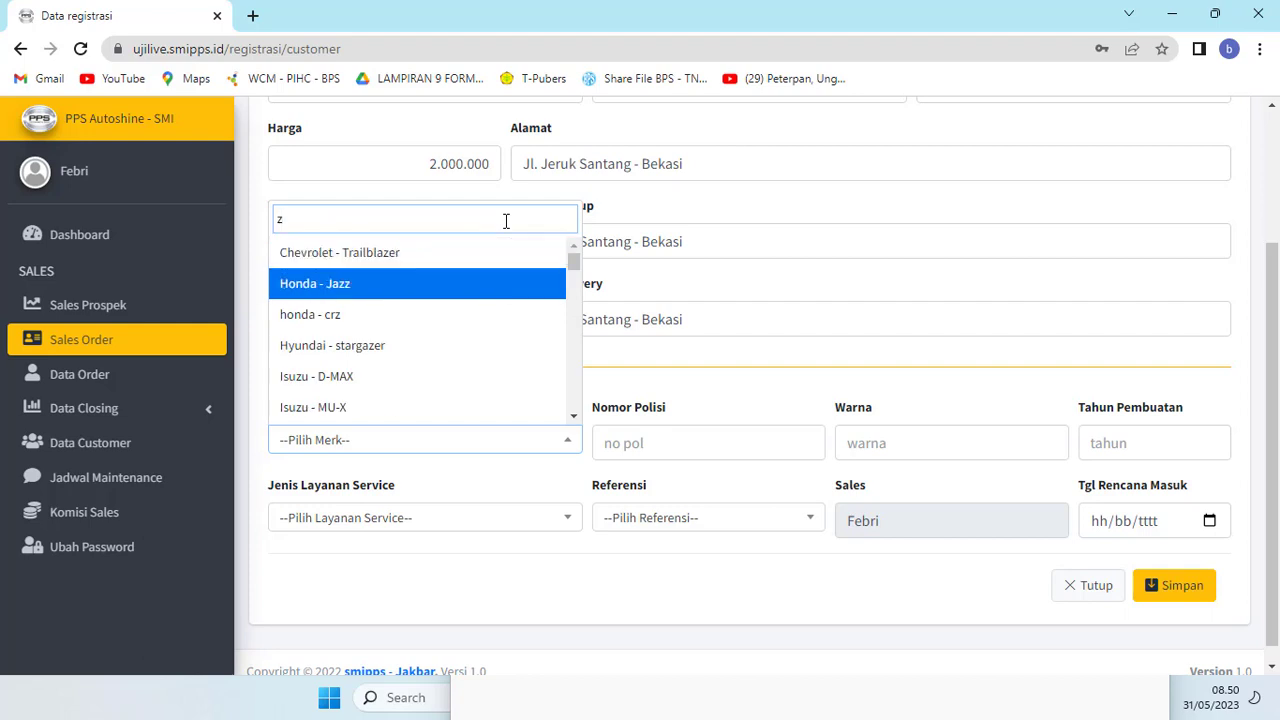
key(Return)
Step: Choose Premium Car Wash as the service type
click(373, 516)
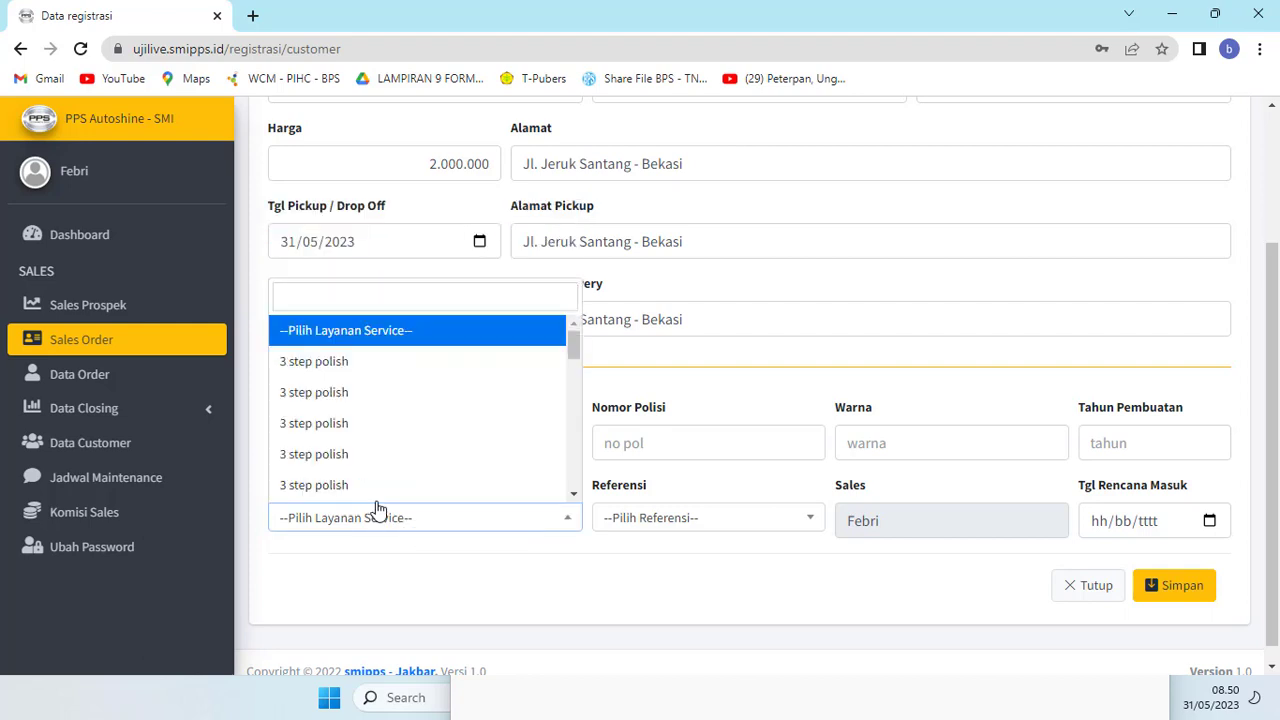
scroll(376, 510, down, 1)
scroll(363, 397, down, 5)
scroll(363, 397, down, 5)
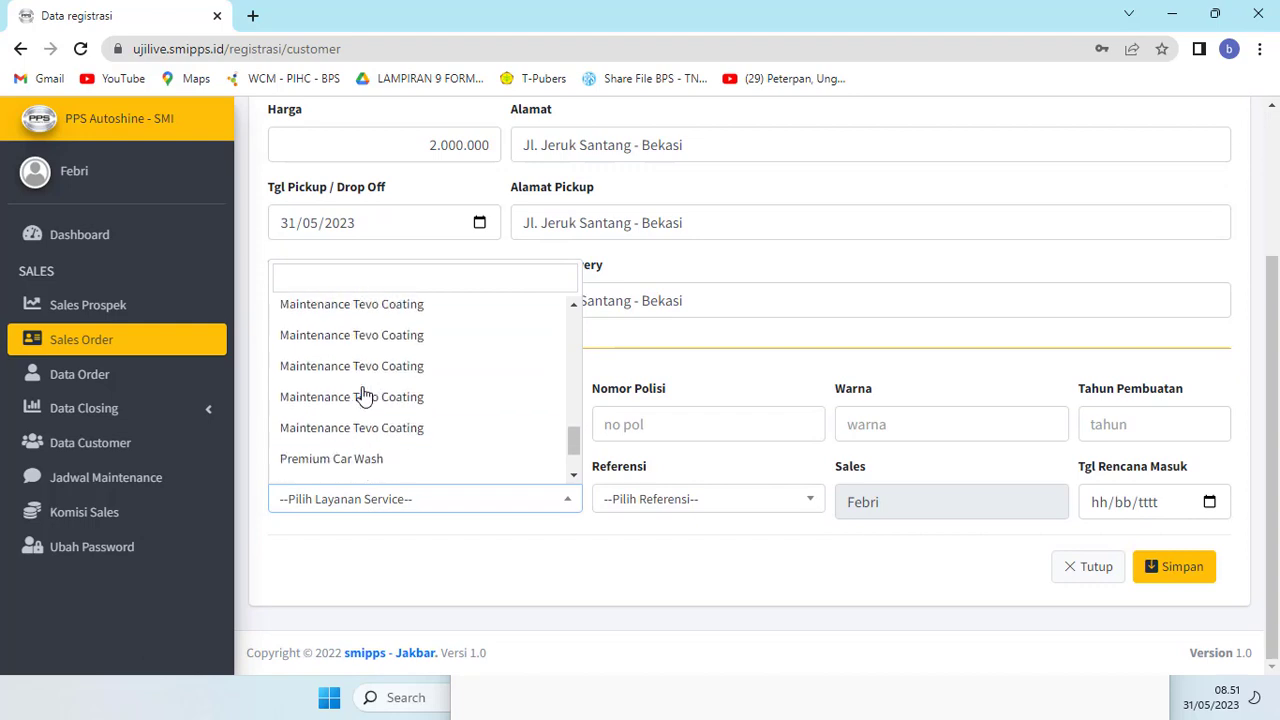
scroll(385, 455, down, 1)
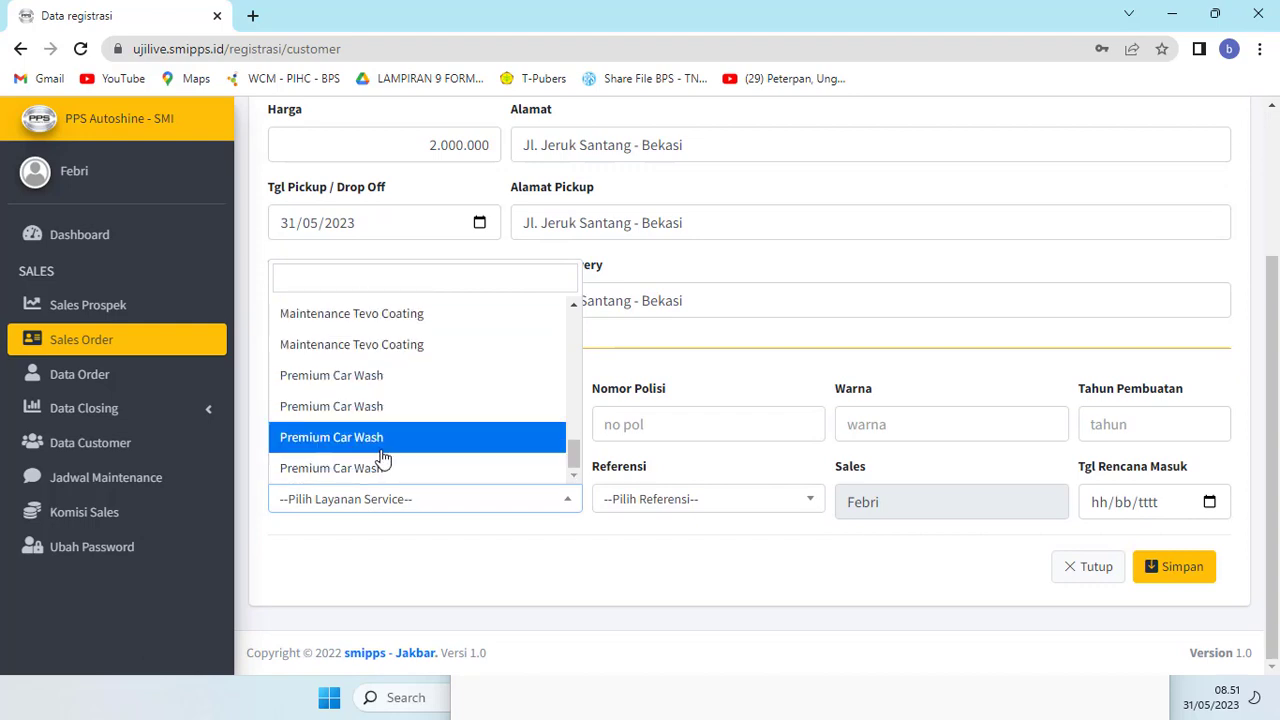
click(361, 385)
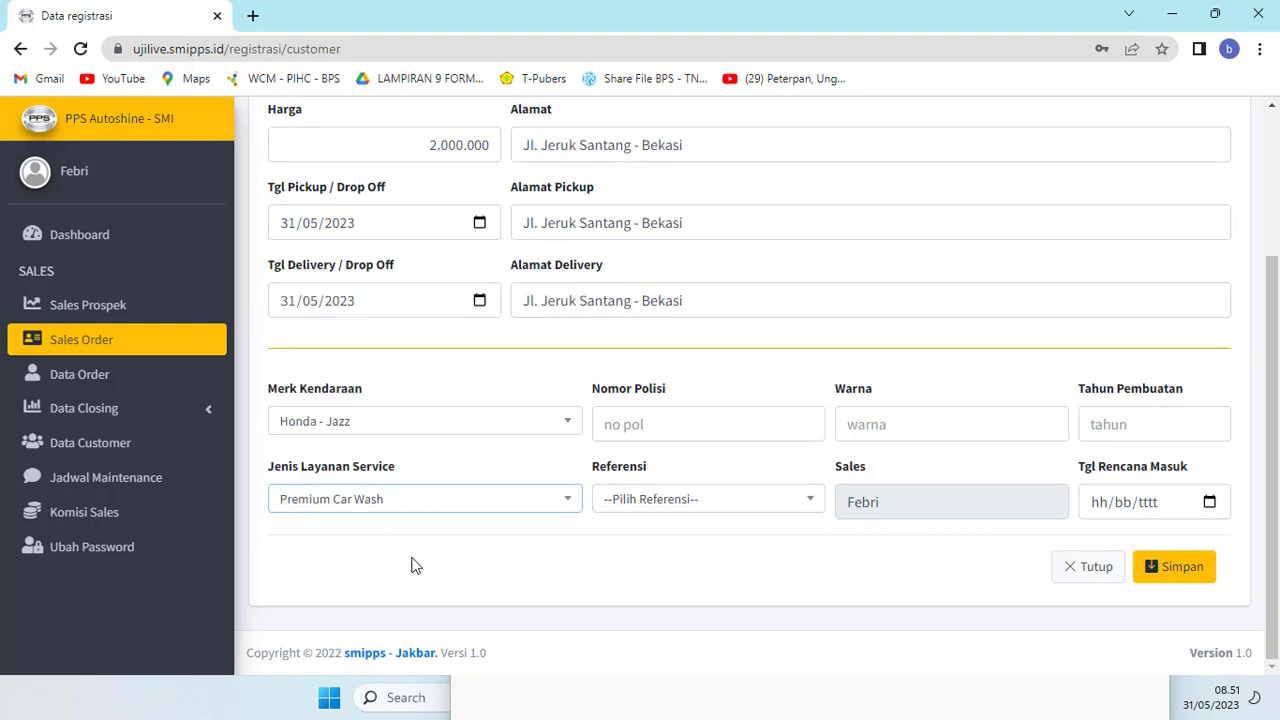
click(687, 427)
text(B 1255)
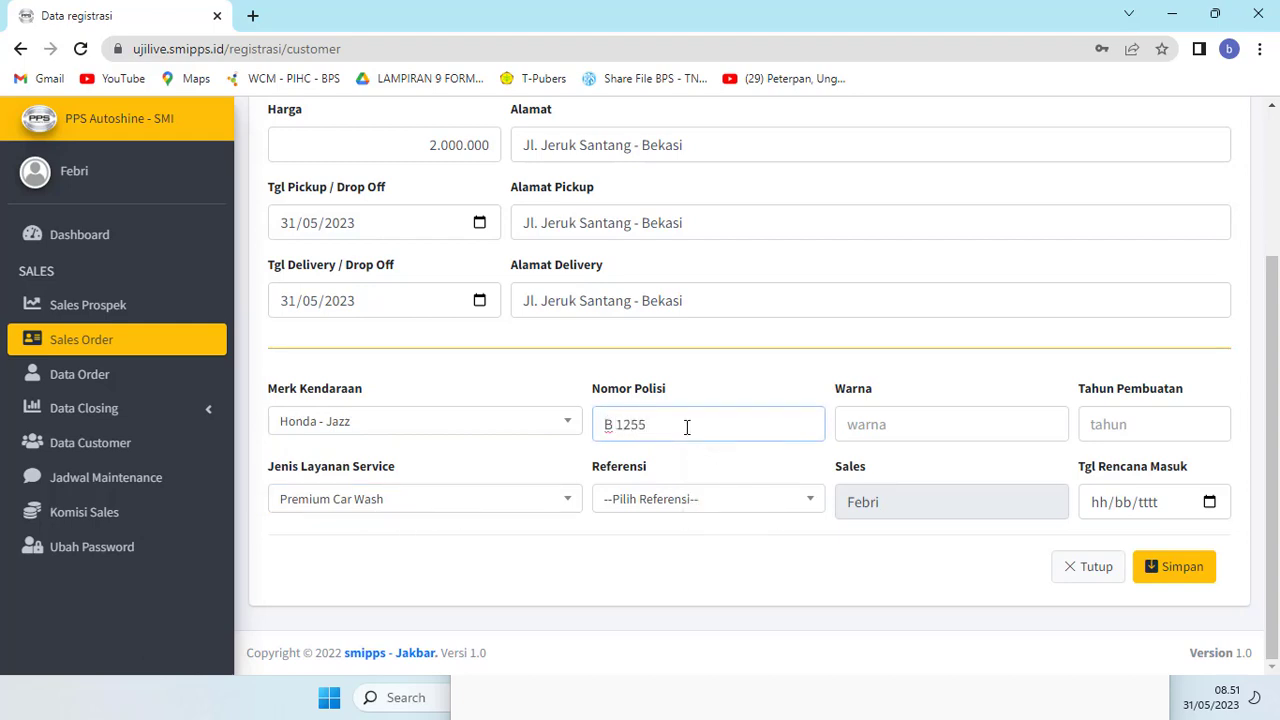
text(KKK)
click(642, 498)
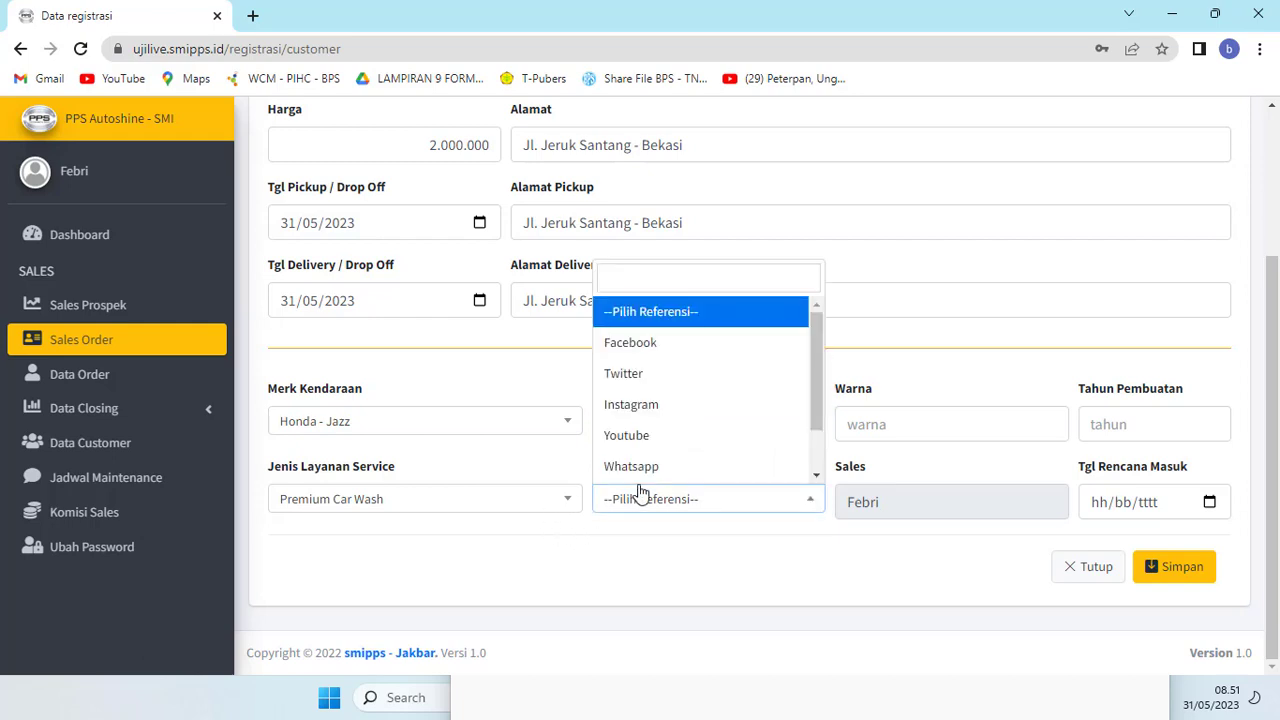
click(666, 405)
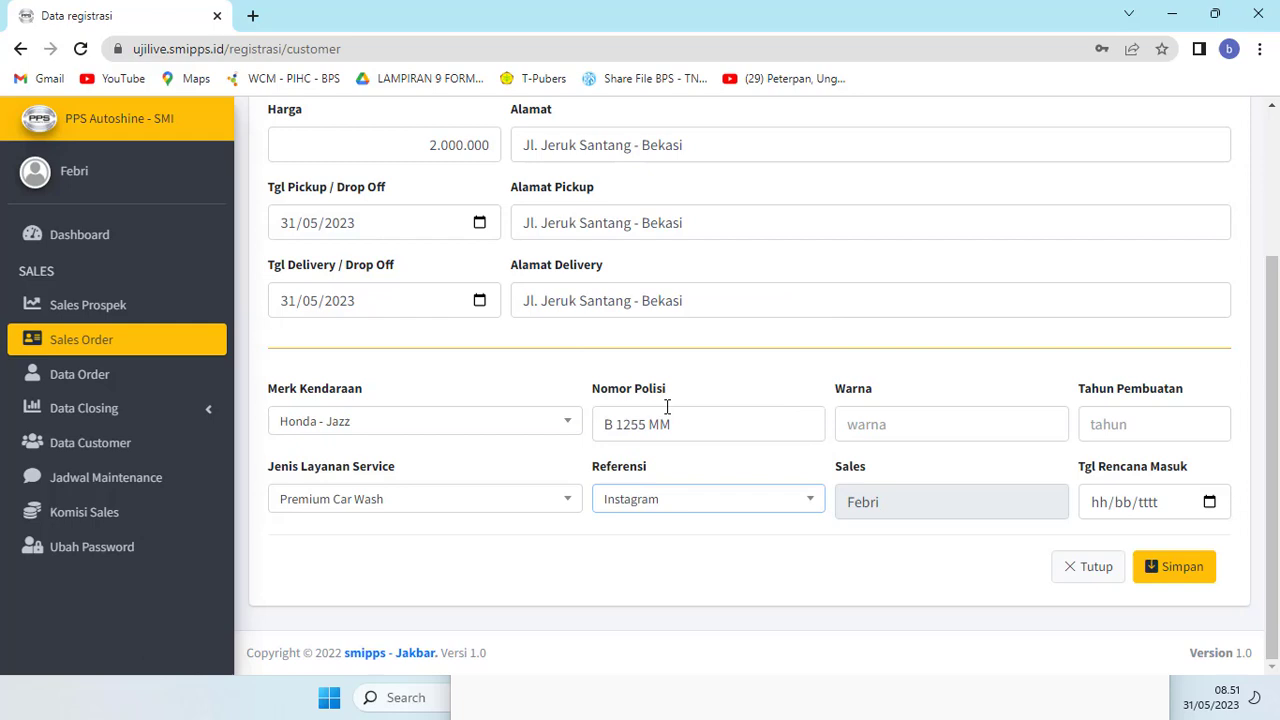
Step: Enter colour Merah, the manufacture year and today's planned entry date, then save the order
click(876, 428)
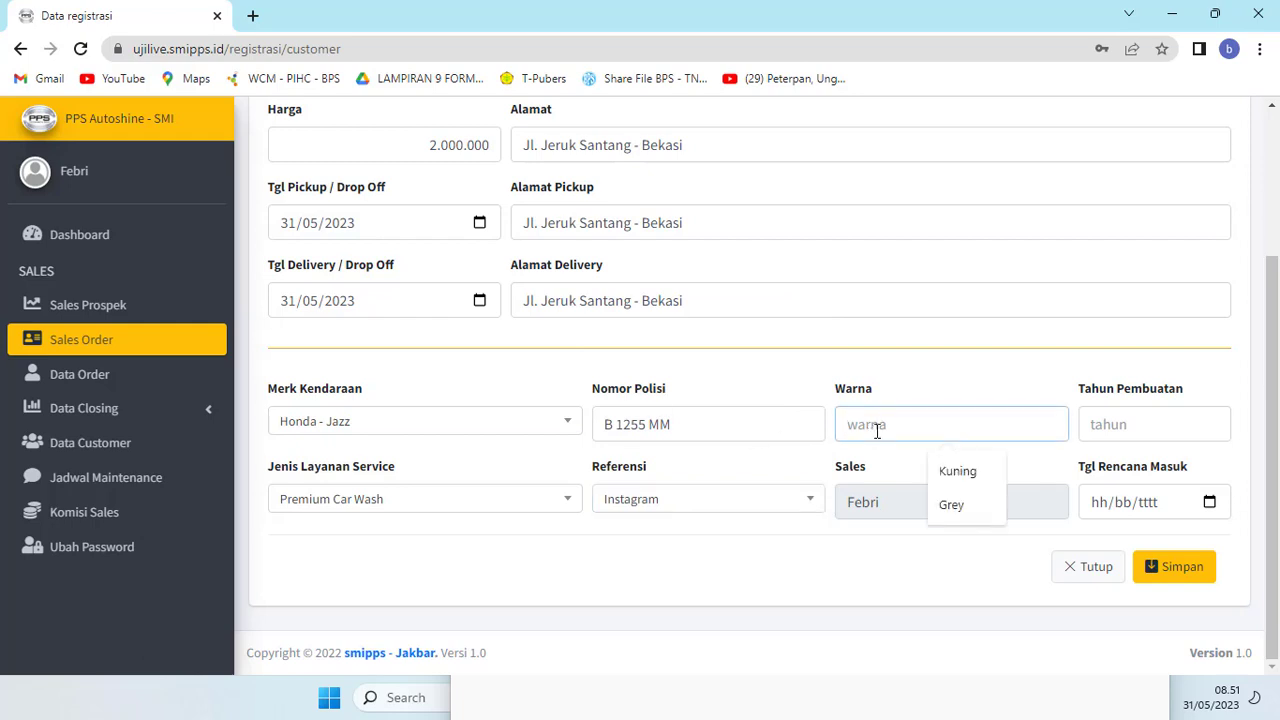
text(P)
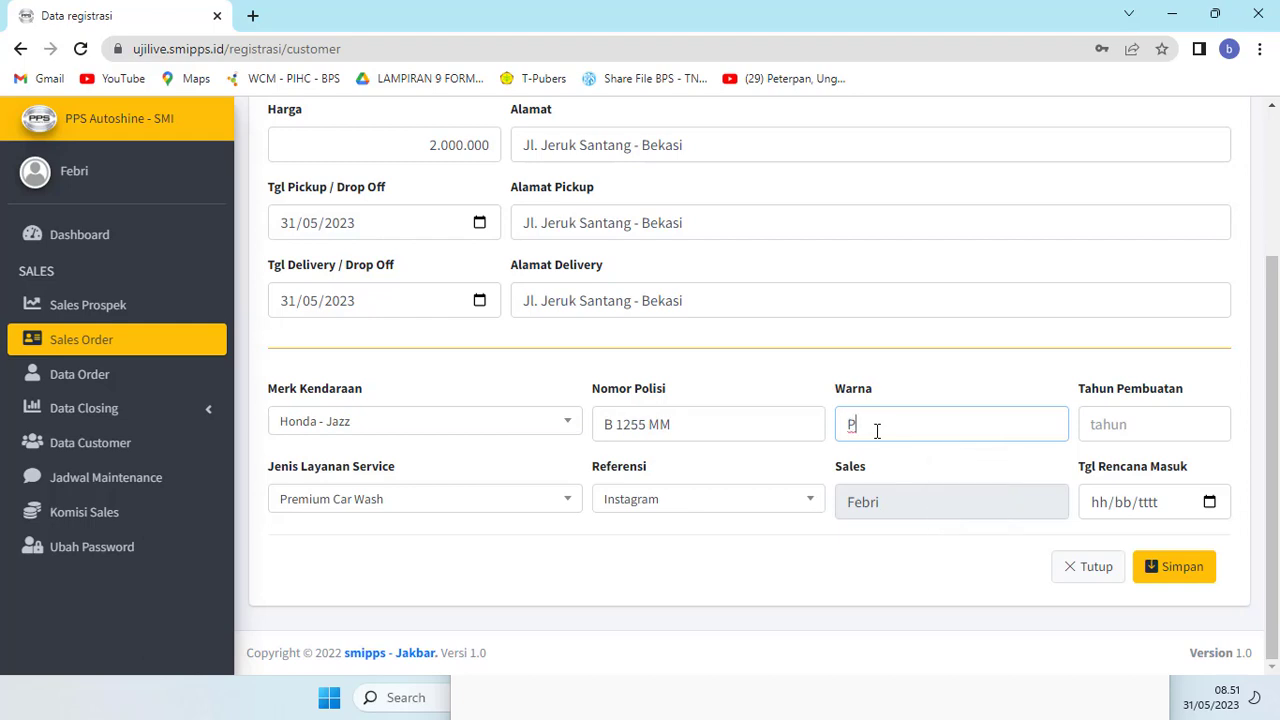
text(uti)
key(BackSpace)
key(BackSpace)
key(BackSpace)
key(BackSpace)
text(Merah)
click(1125, 424)
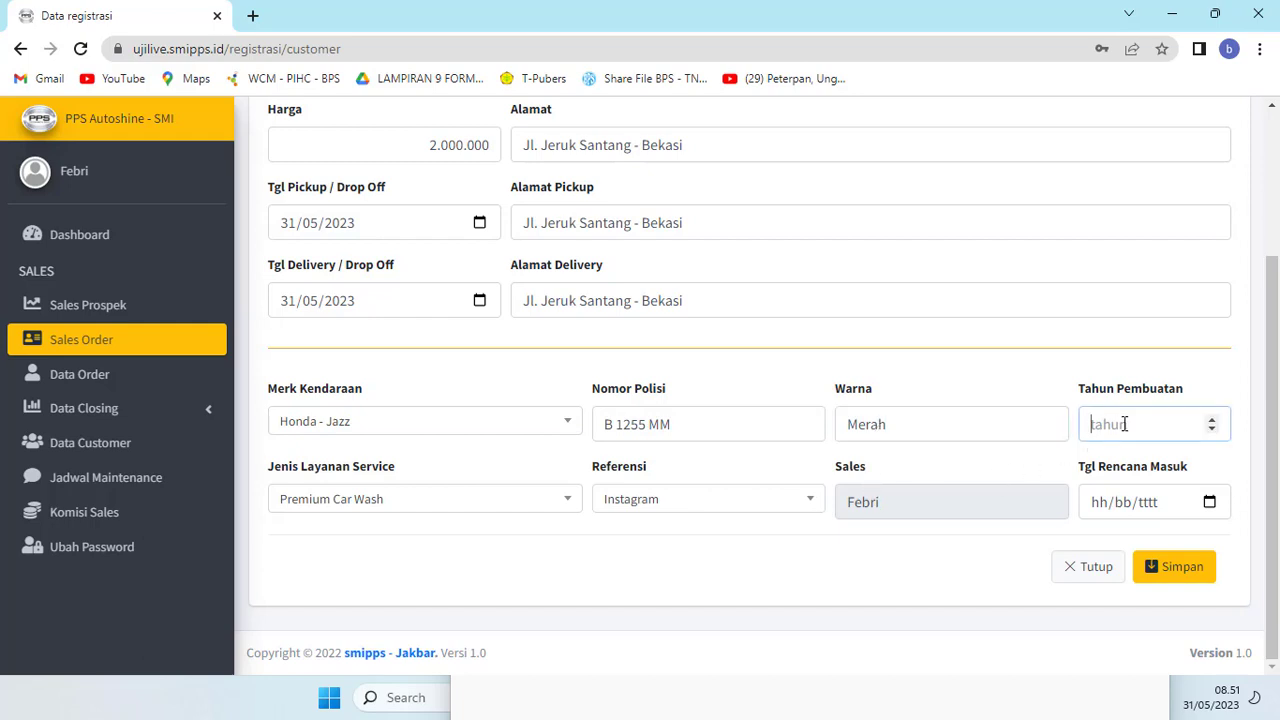
text(202)
text(0)
click(1209, 502)
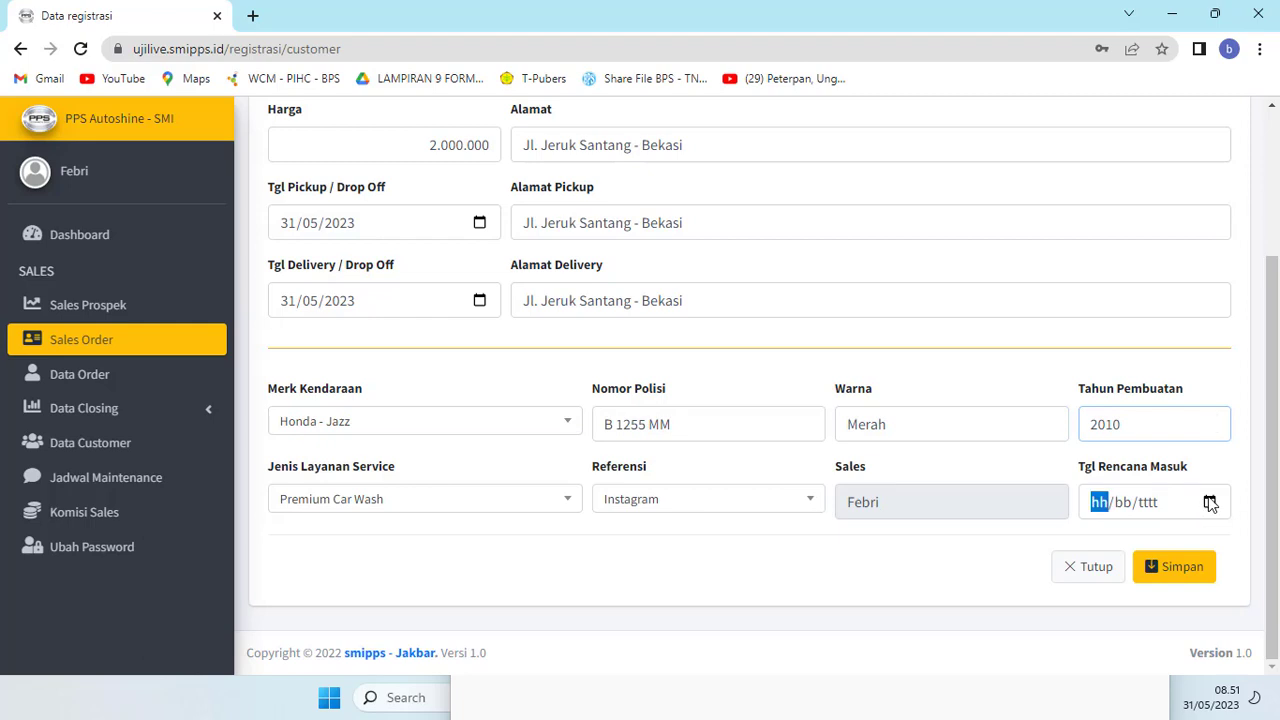
click(1193, 464)
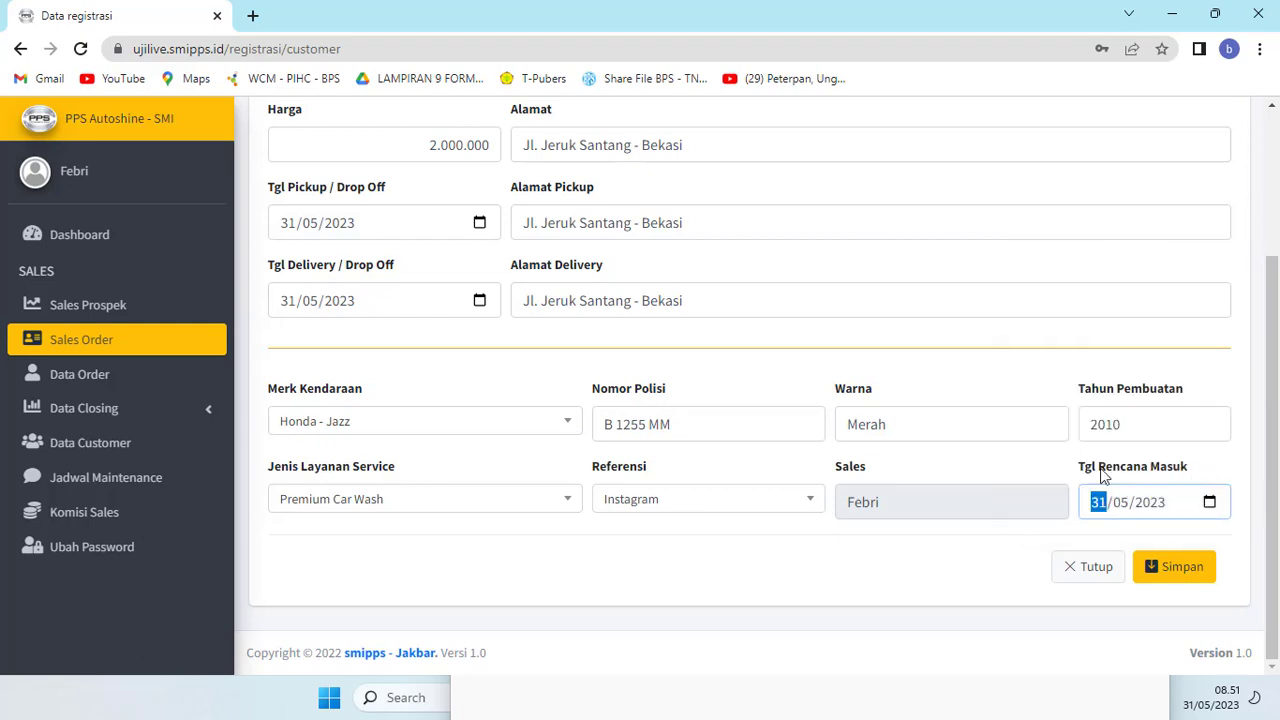
click(1172, 566)
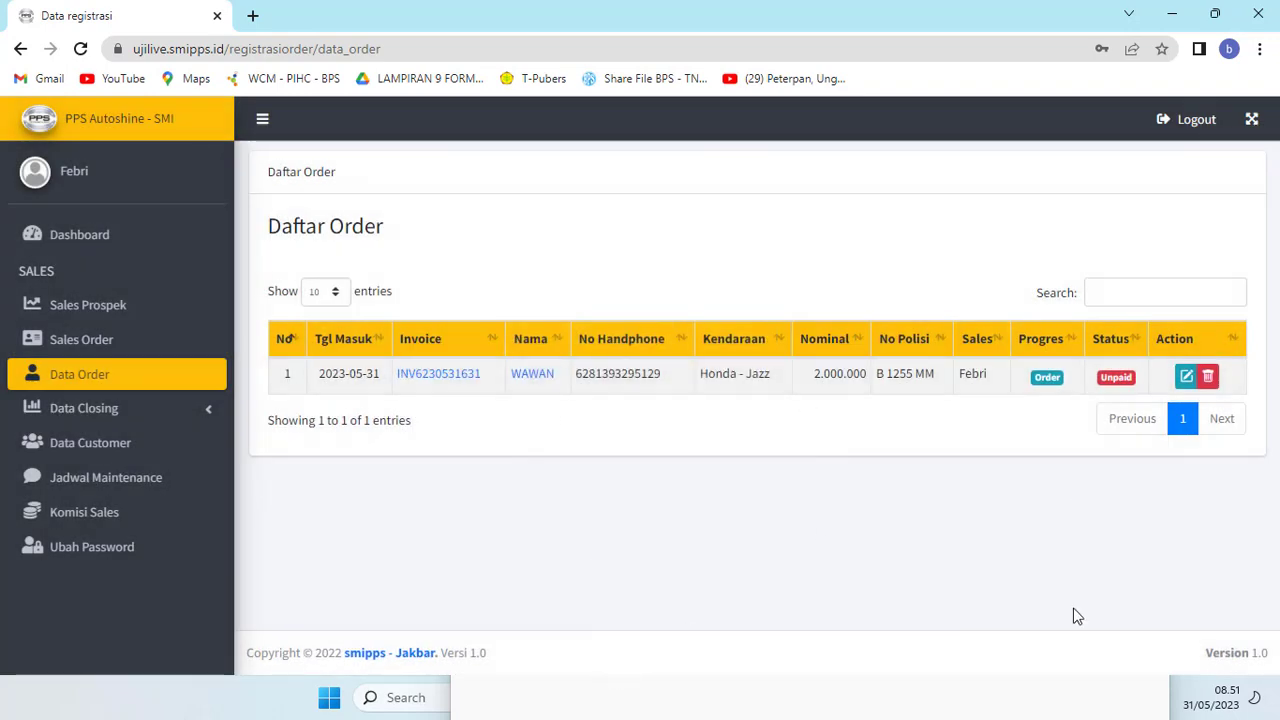
Step: Glance at the saved notes, then open the Honda Jazz order's invoice
click(1077, 694)
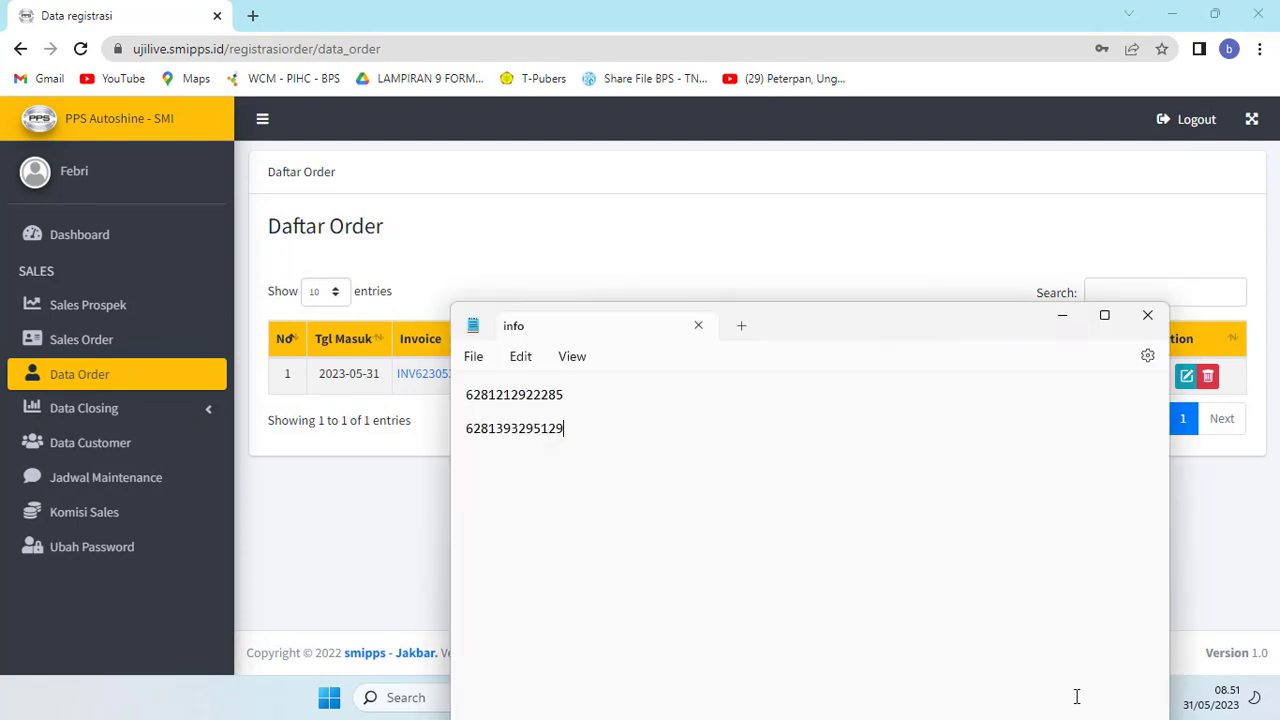
click(1152, 316)
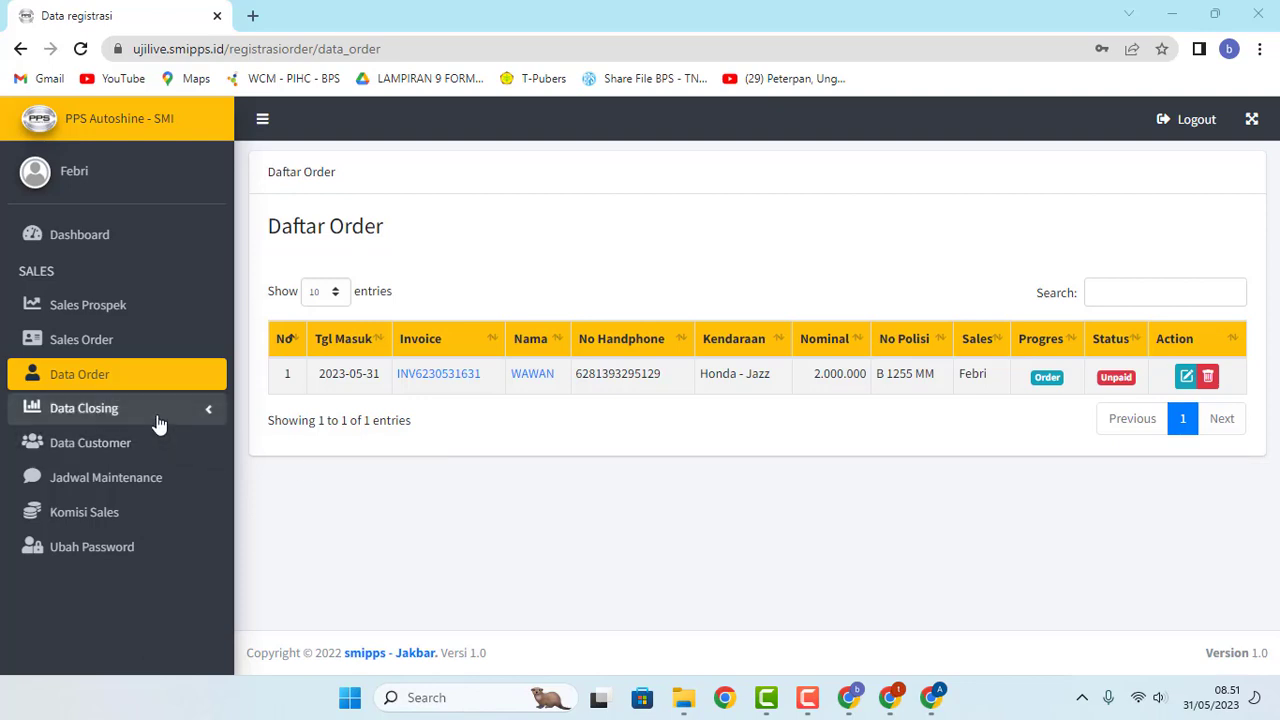
click(428, 375)
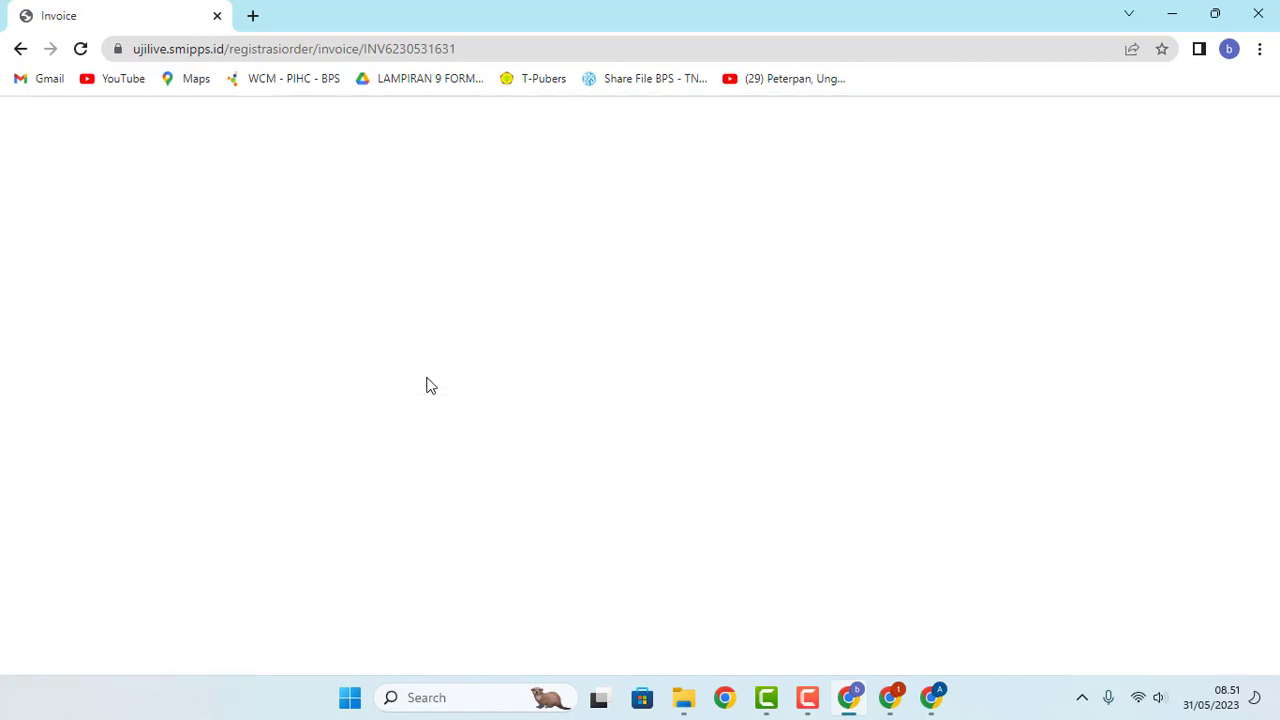
Step: Reload the invoice and start a payment with method Transfer and type Piutang
click(81, 49)
scroll(665, 390, down, 1)
scroll(660, 402, down, 3)
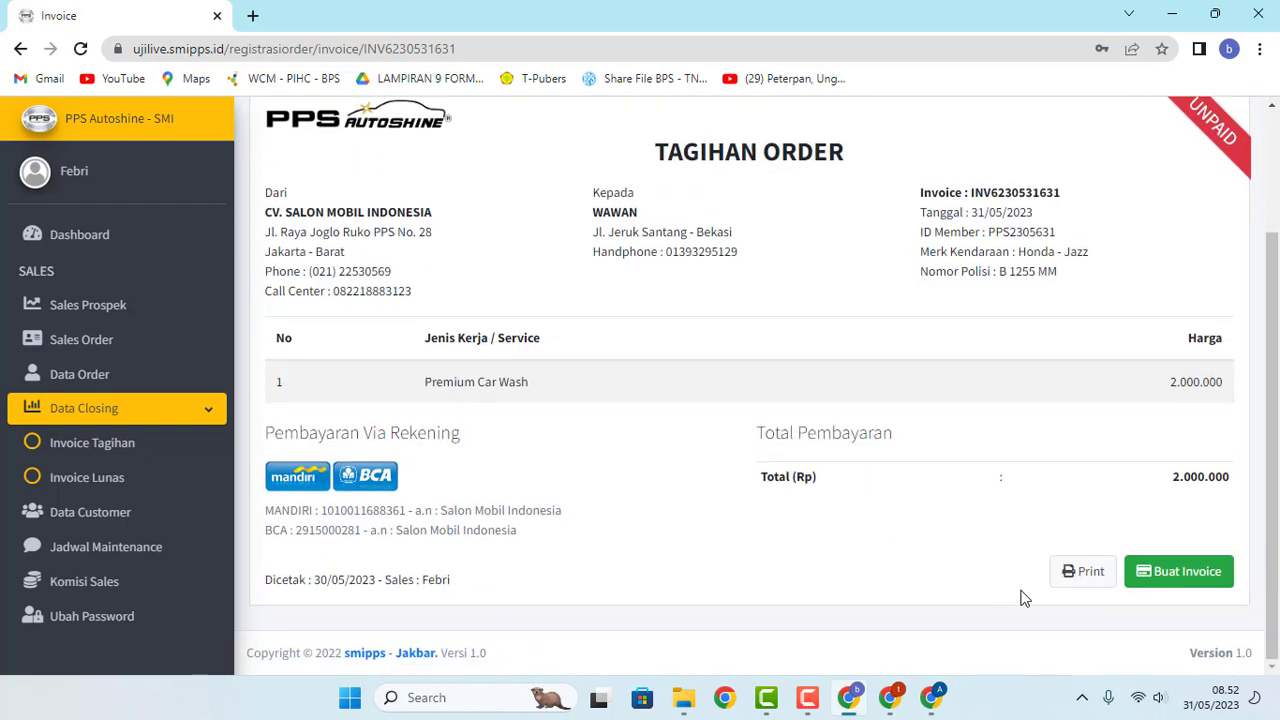
click(1160, 575)
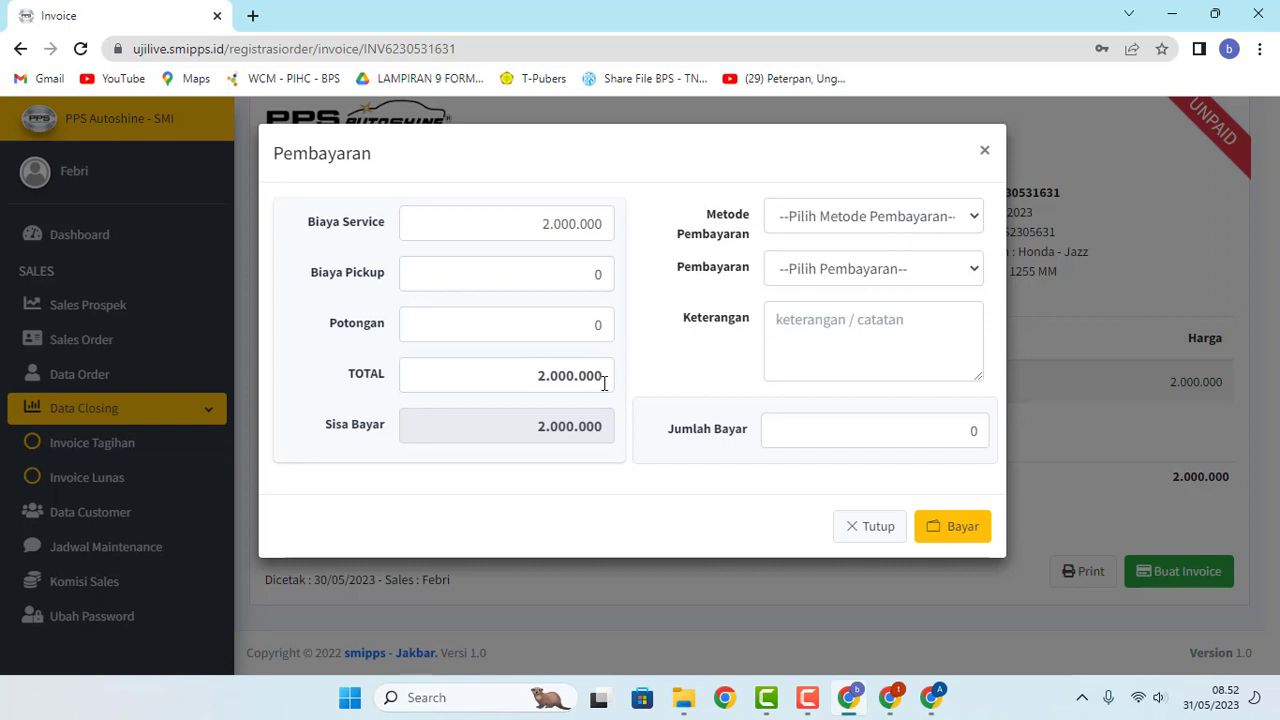
click(892, 215)
click(840, 285)
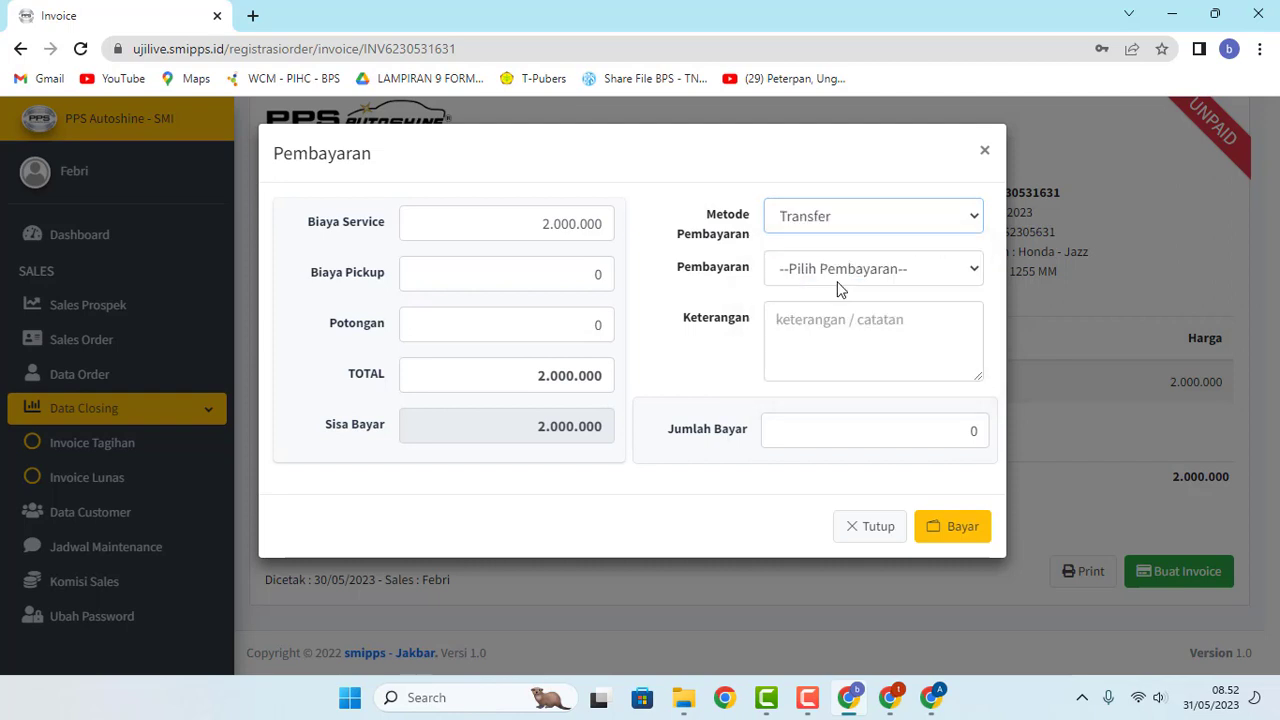
click(845, 280)
click(820, 358)
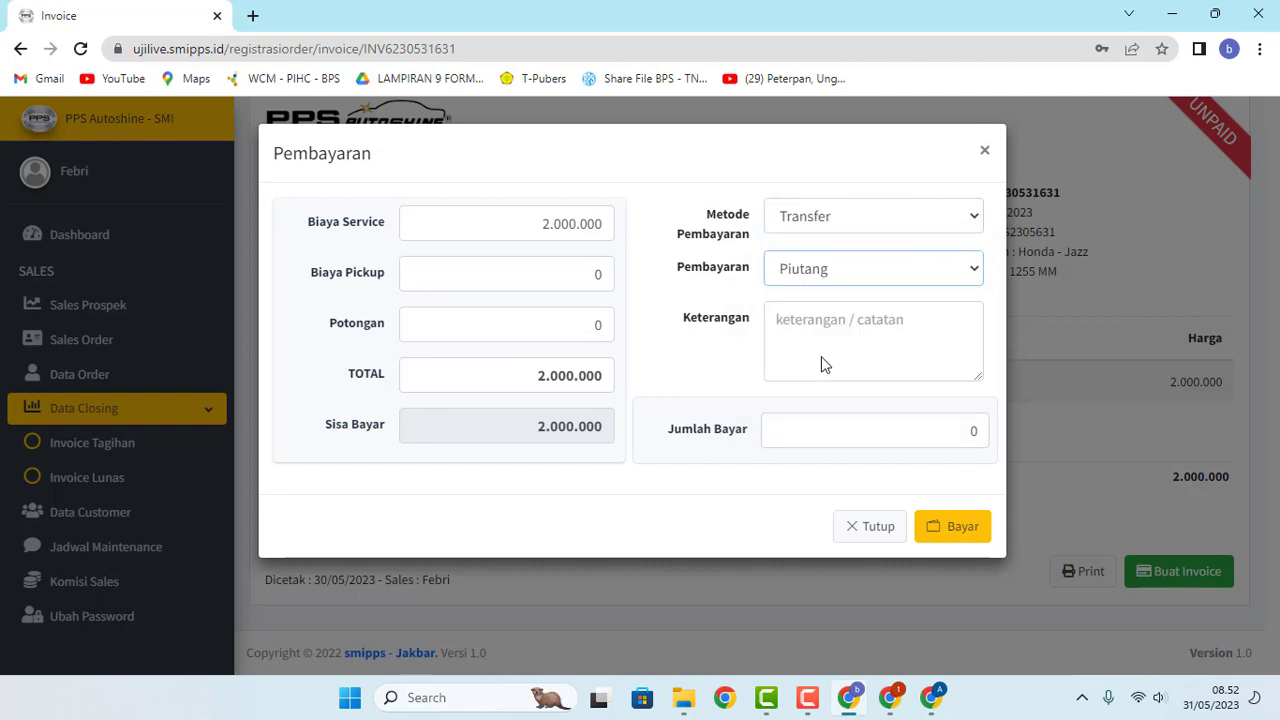
Step: Add the note 'Dibyar di akhir', leave the amount paid at 0 and submit the payment
click(827, 345)
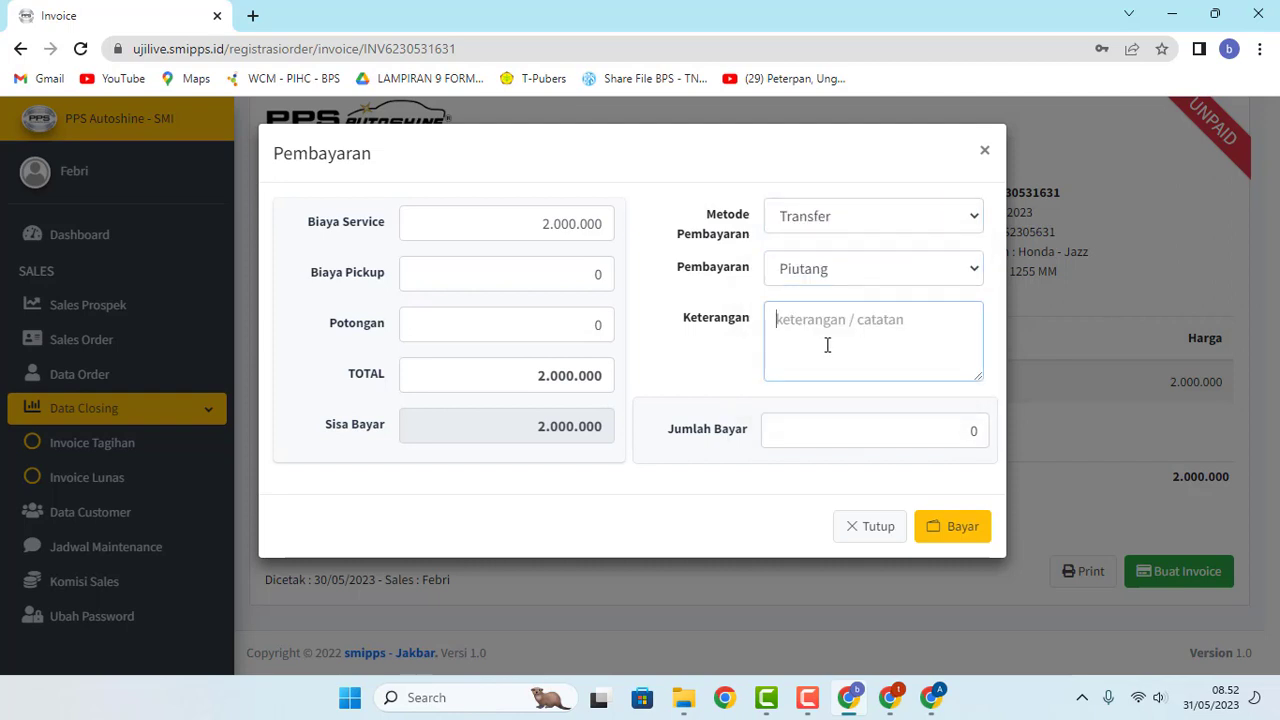
text(Dibyar di akhir)
click(805, 438)
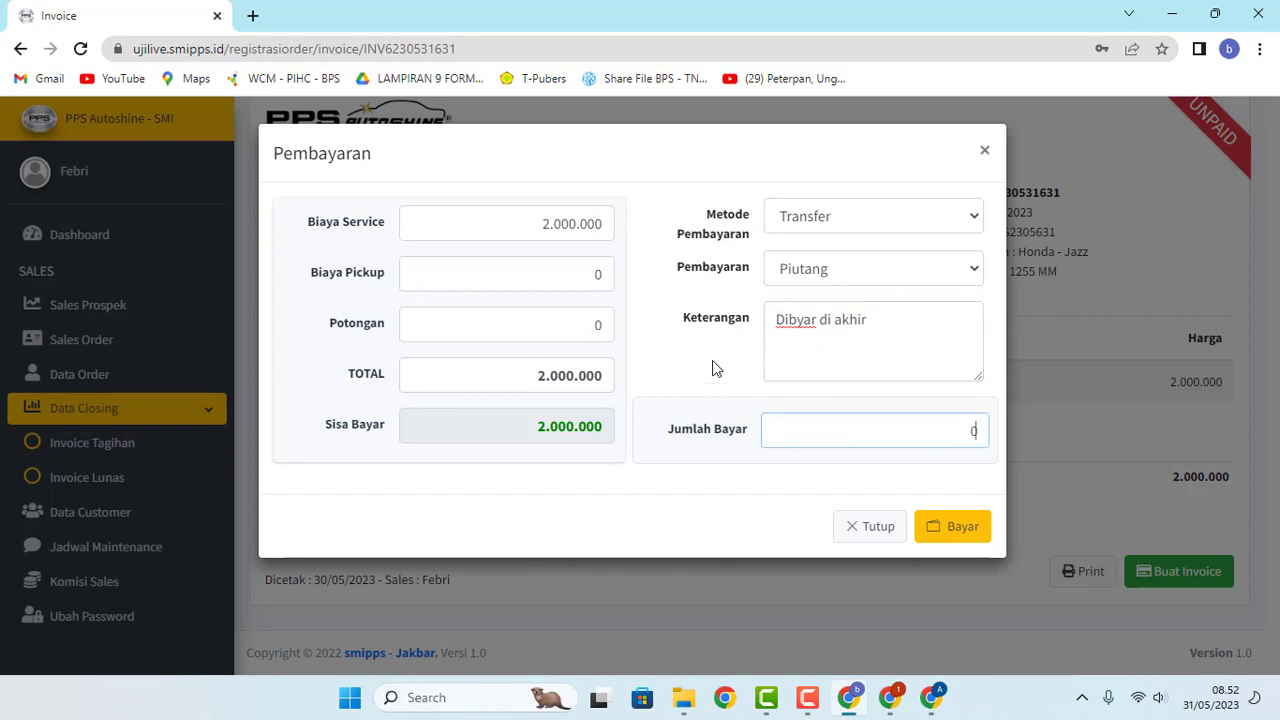
click(913, 269)
click(913, 269)
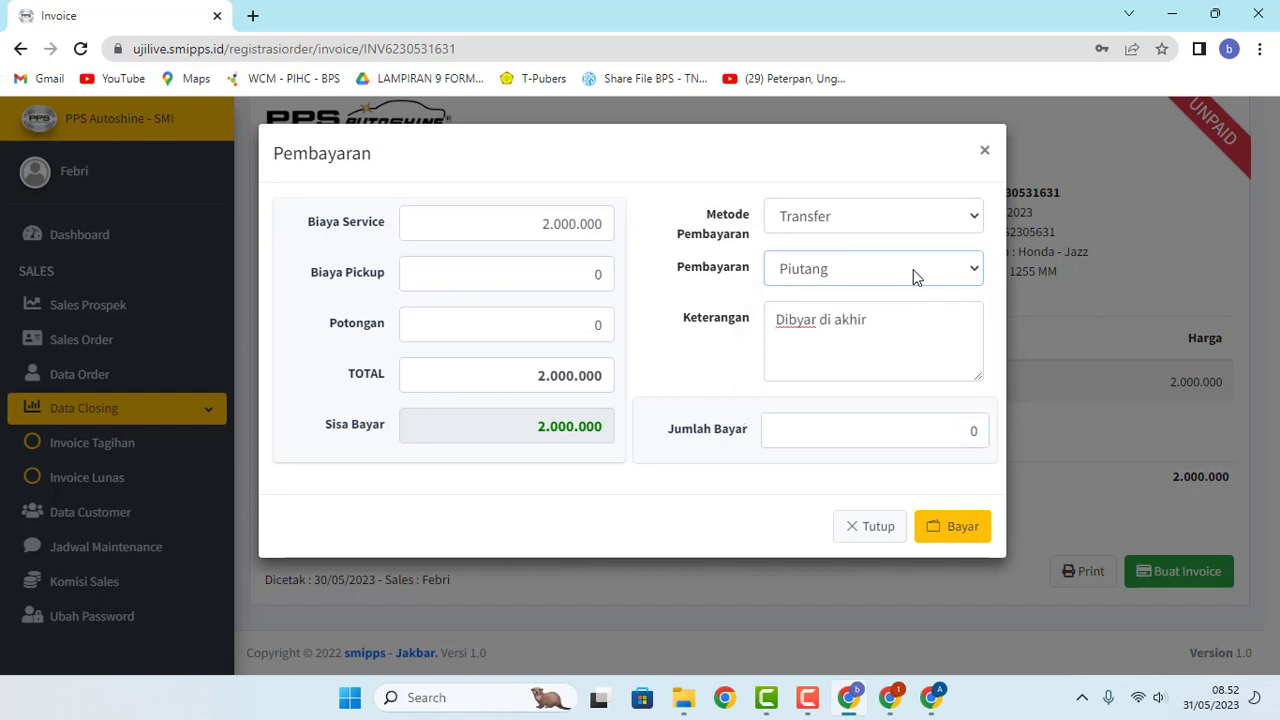
double_click(971, 430)
text(1000000)
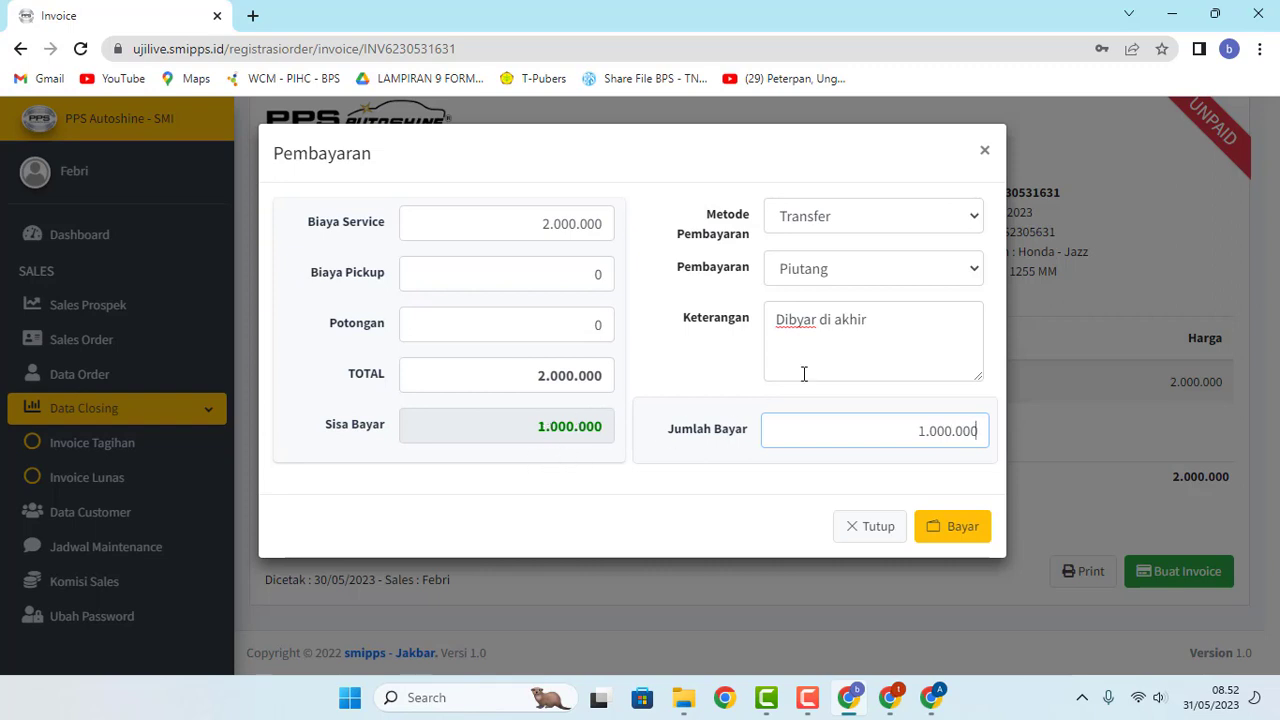
drag(900, 435, 1011, 436)
key(BackSpace)
click(969, 536)
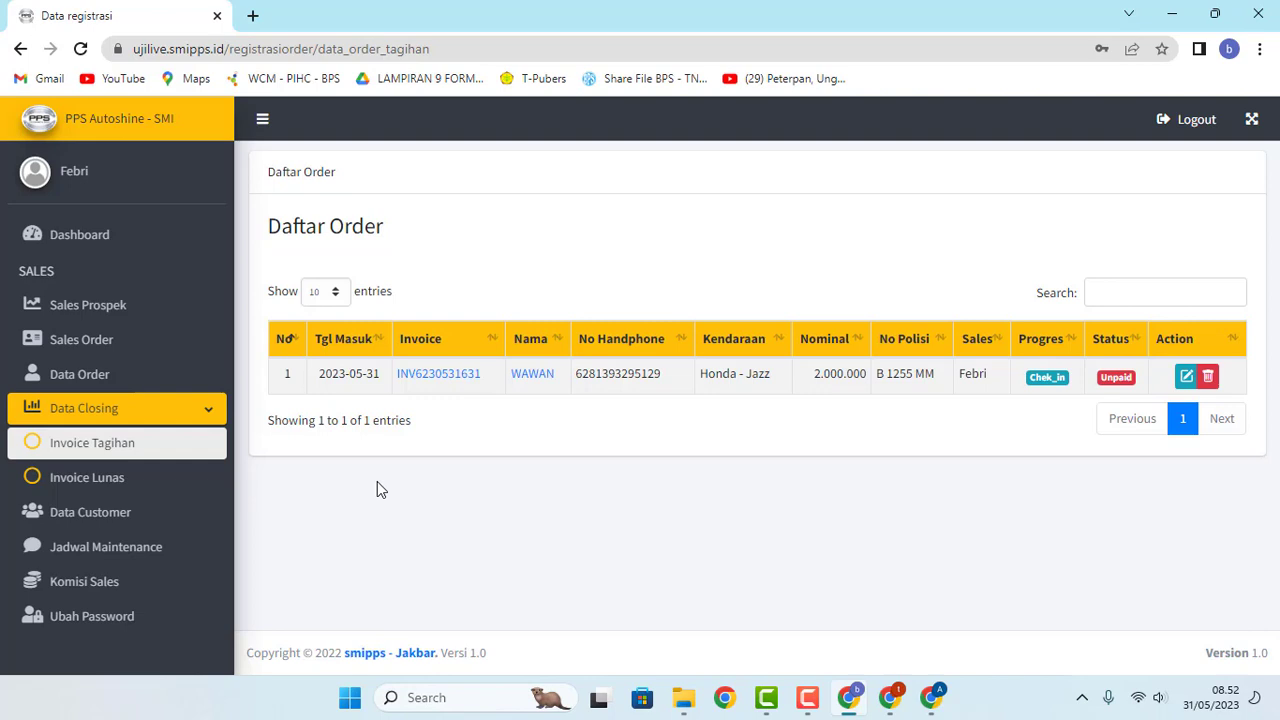
Step: Review the unpaid Honda Jazz invoice and leave the Windows desktop showing
mouse_move(921, 696)
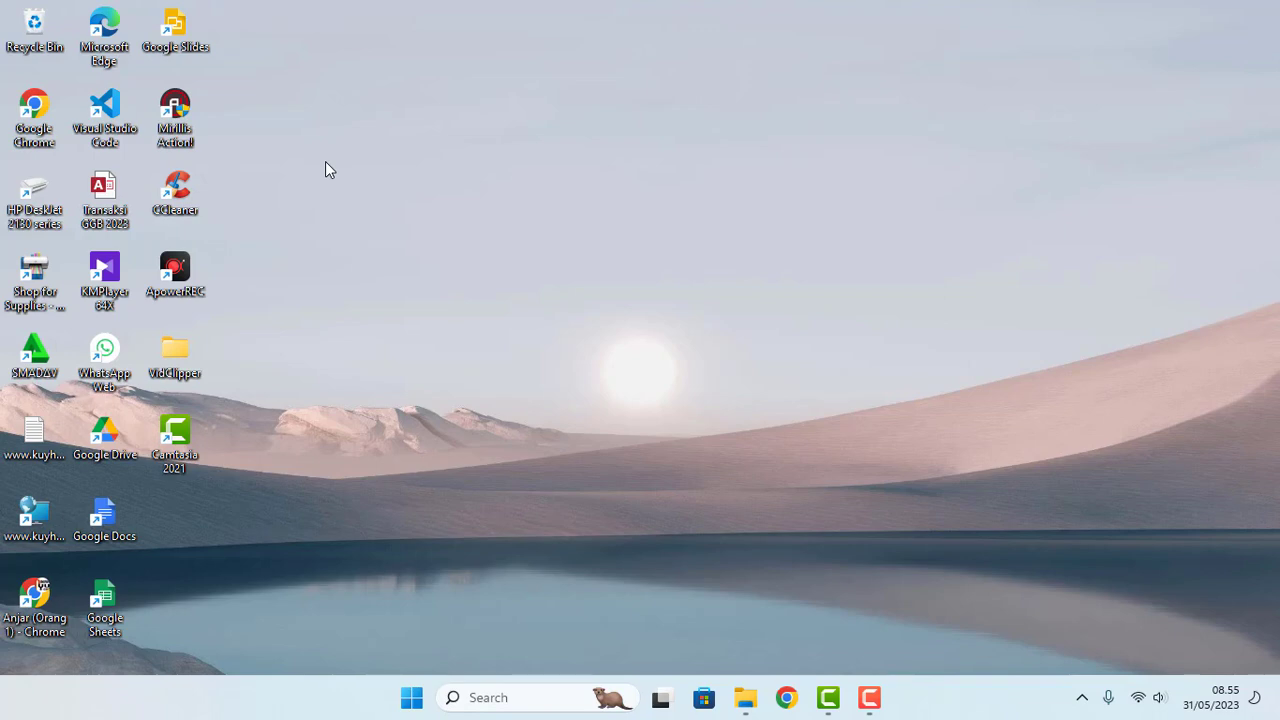
Step: Open Chrome in the technician profile, load the site via 'uj', log in and view the dashboard
double_click(34, 108)
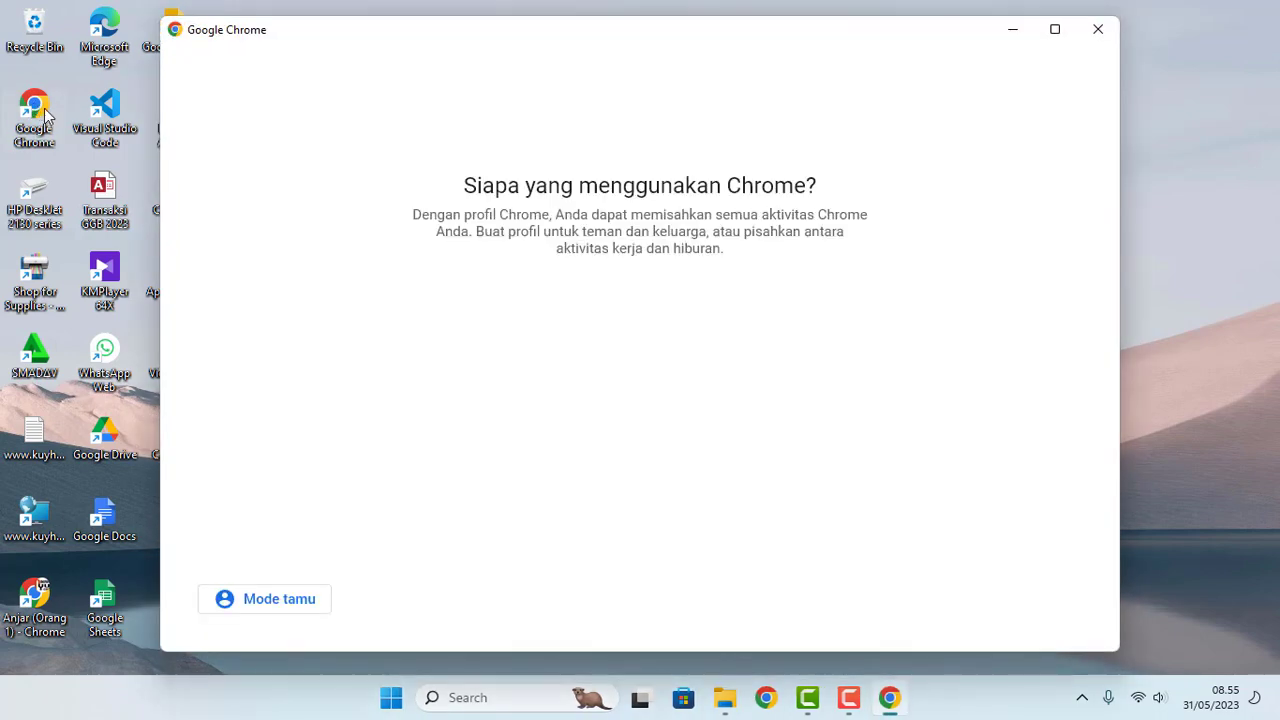
click(375, 508)
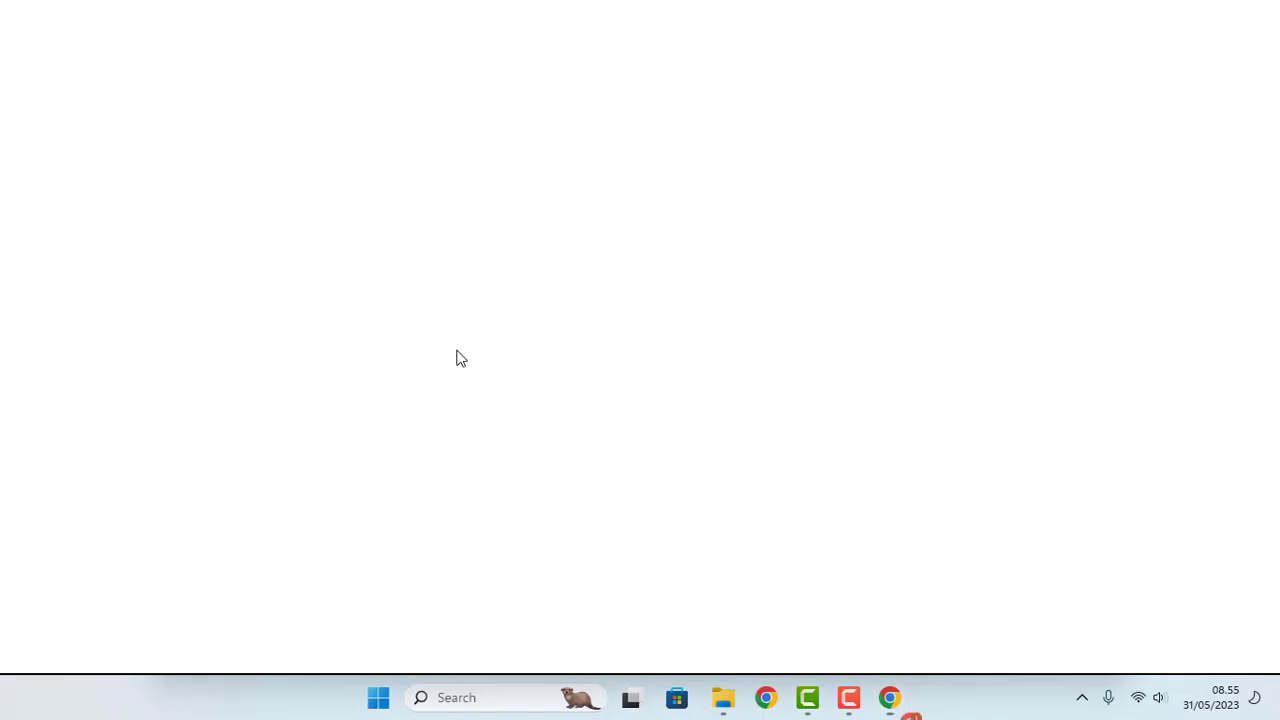
text(uji)
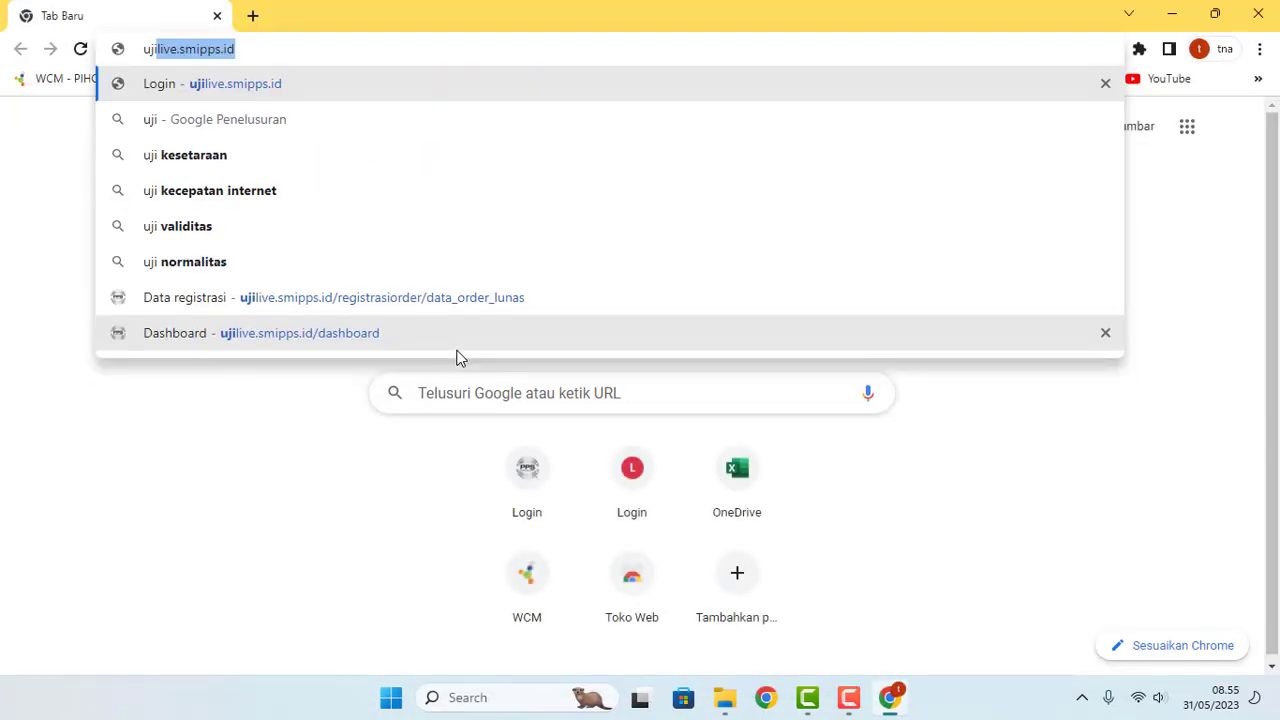
key(Return)
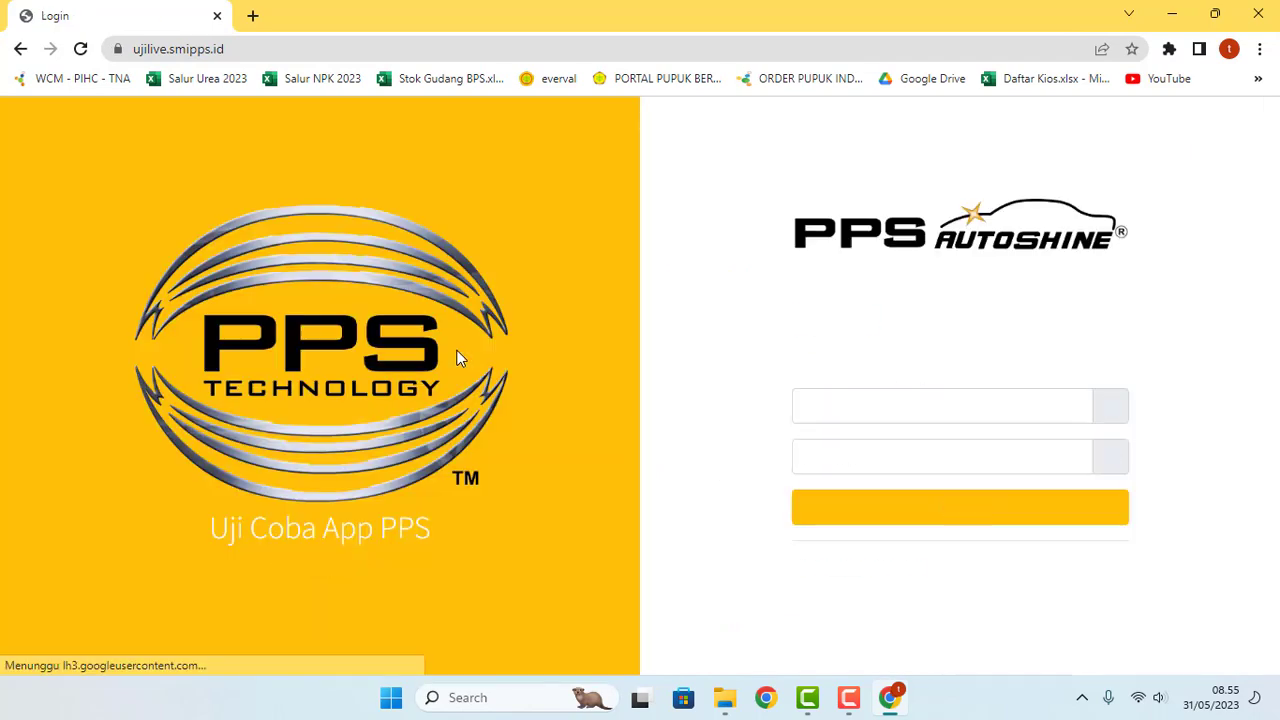
click(896, 530)
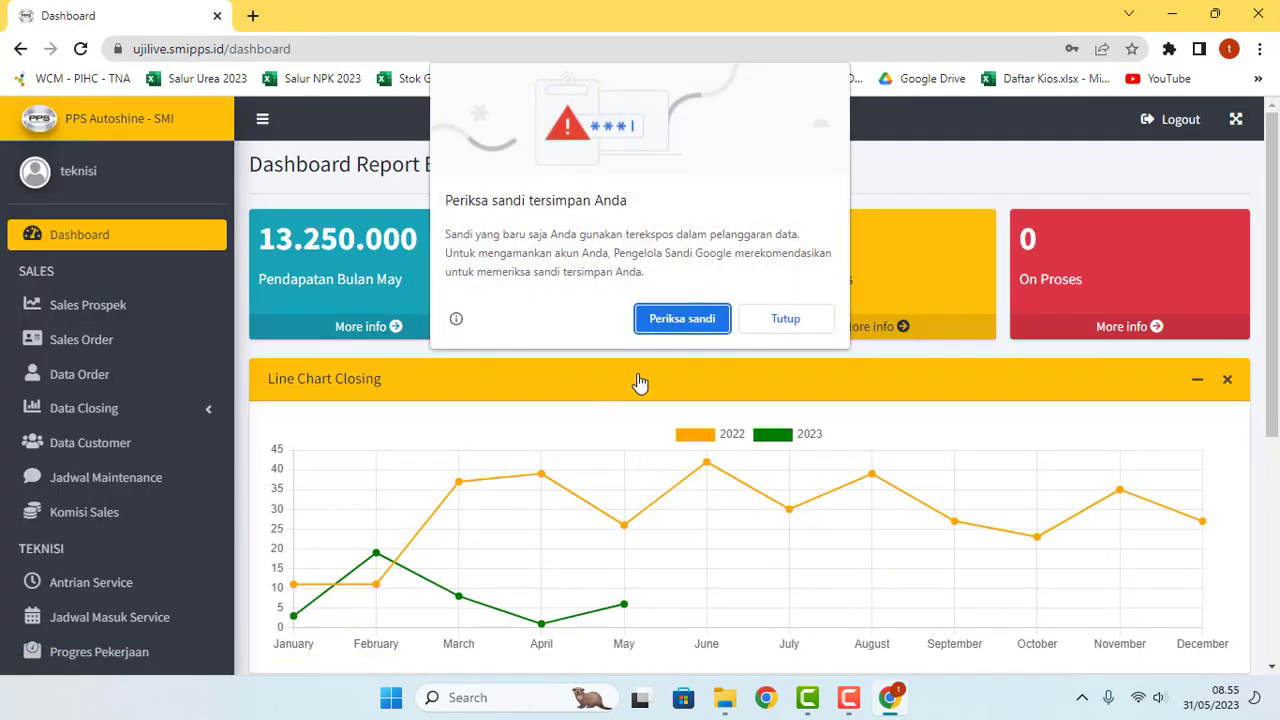
click(784, 318)
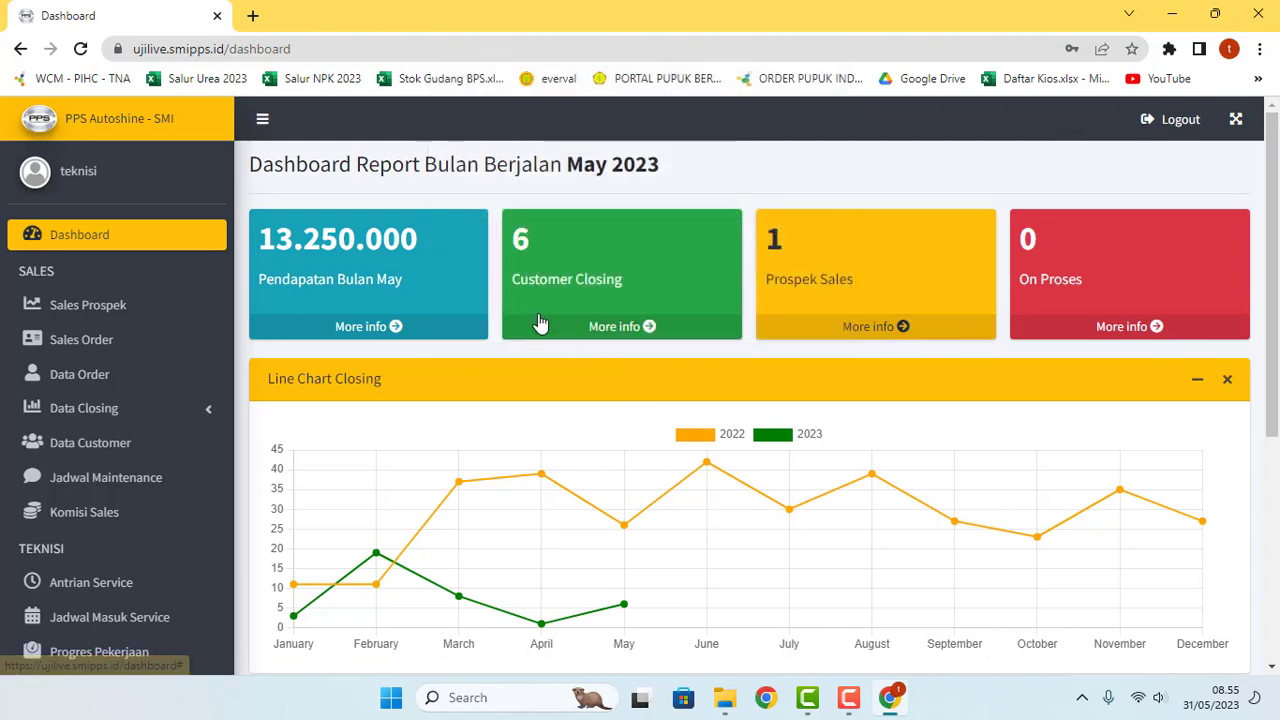
scroll(538, 322, down, 2)
scroll(268, 383, down, 2)
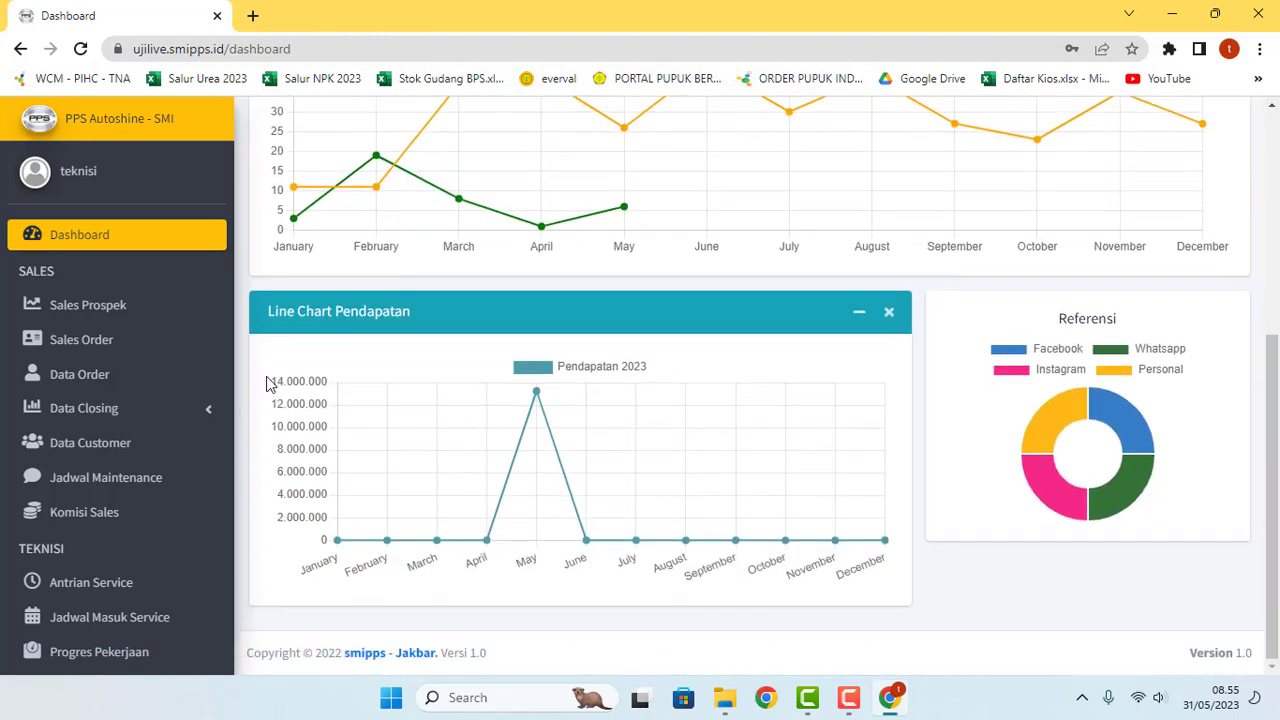
scroll(153, 520, down, 2)
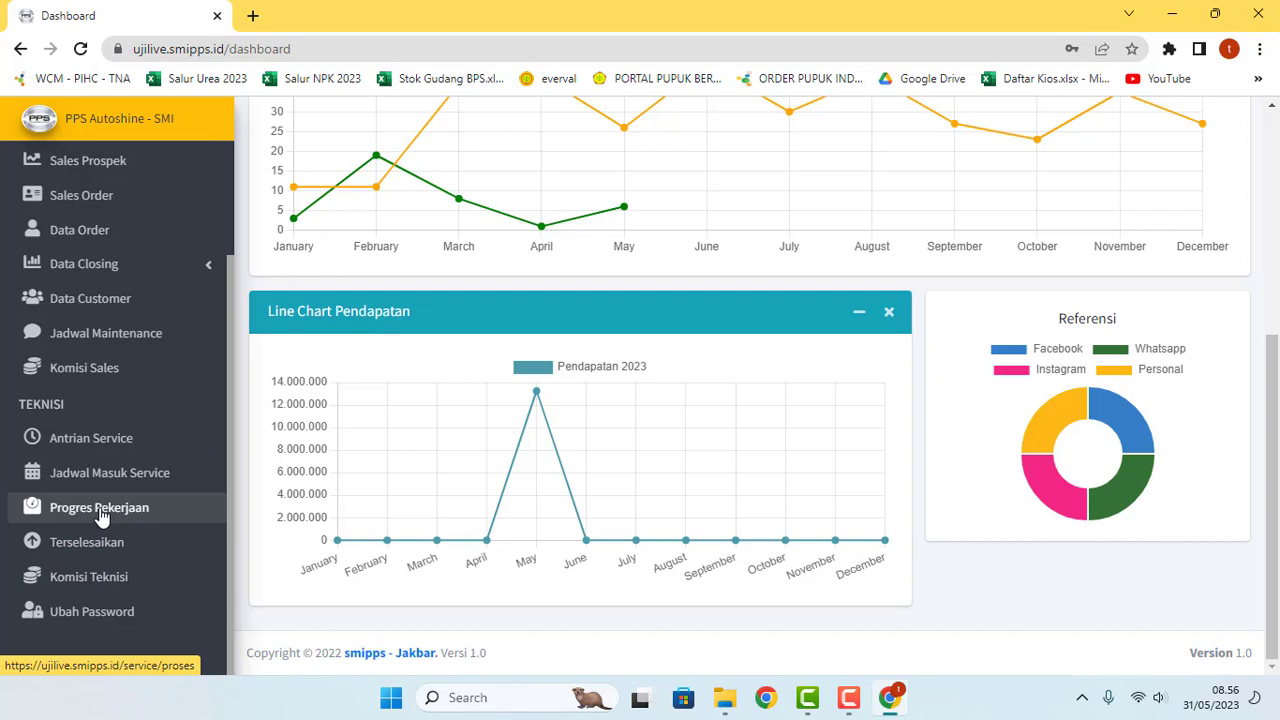
Step: Open Antrian Service under TEKNISI to see the Honda Jazz and Datsun Go jobs
click(88, 450)
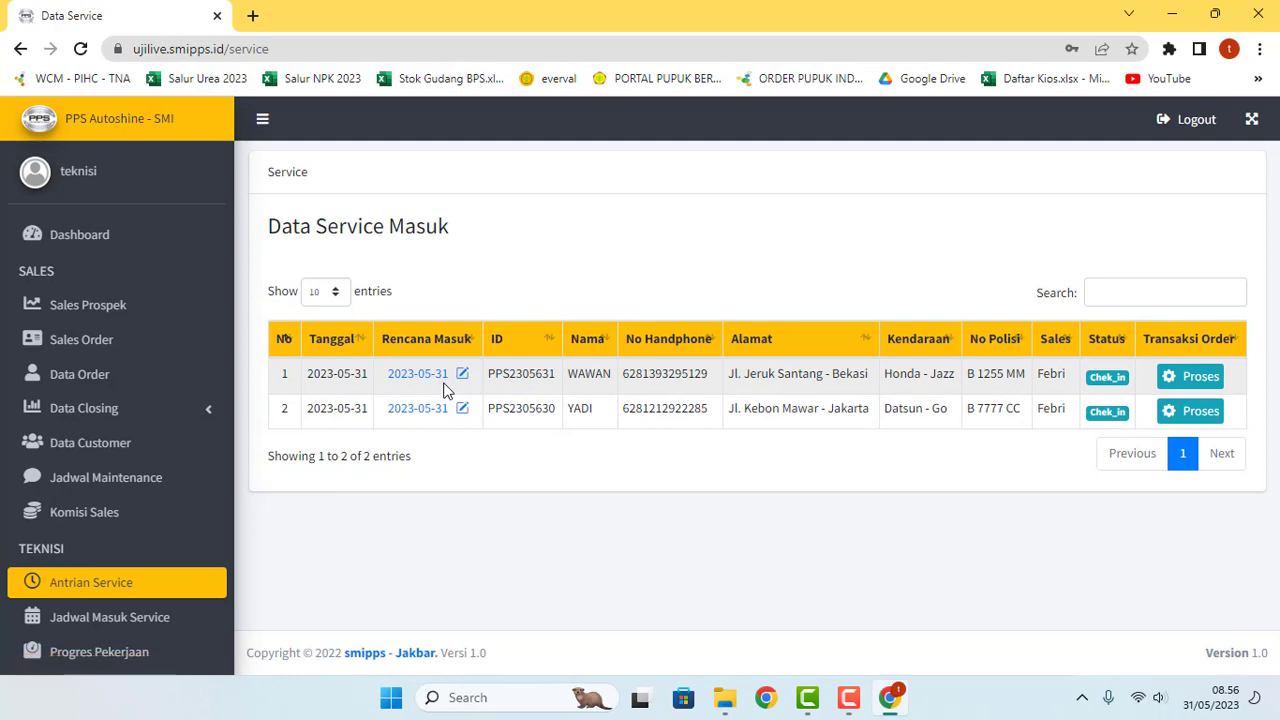
Step: Reschedule the Honda Jazz's planned entry date to 2 June 2023 and save it
click(462, 375)
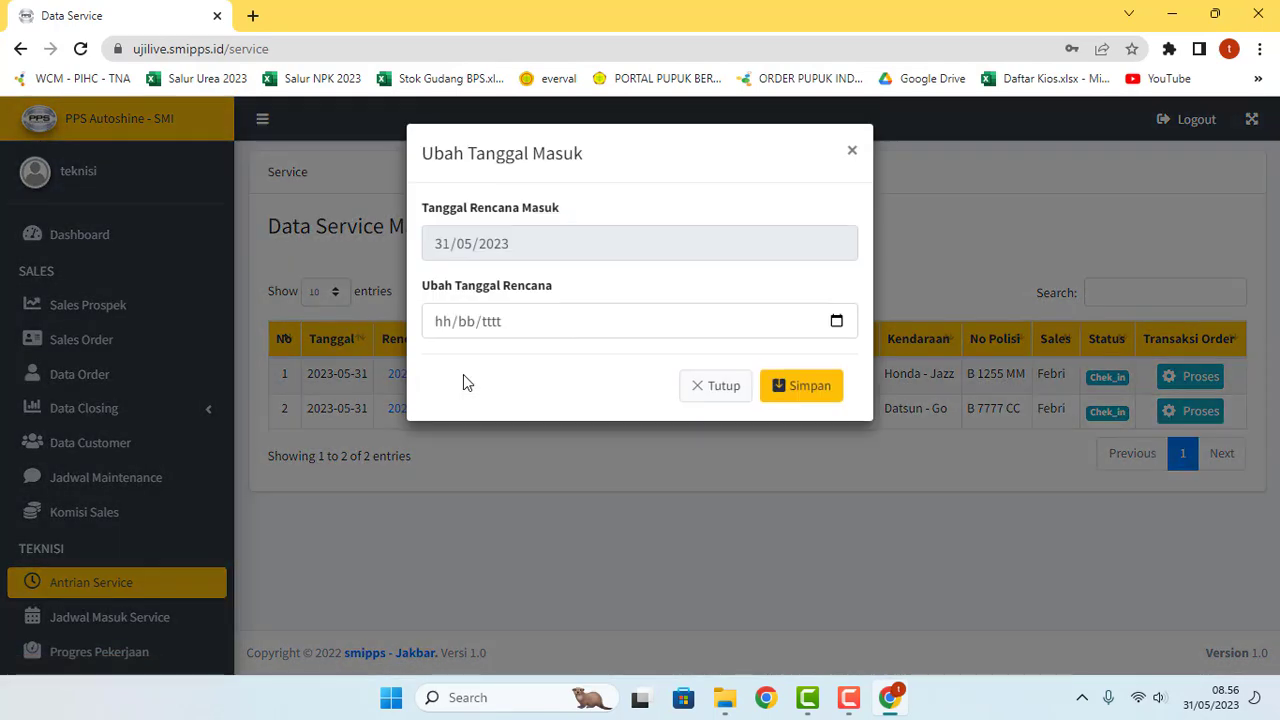
click(836, 321)
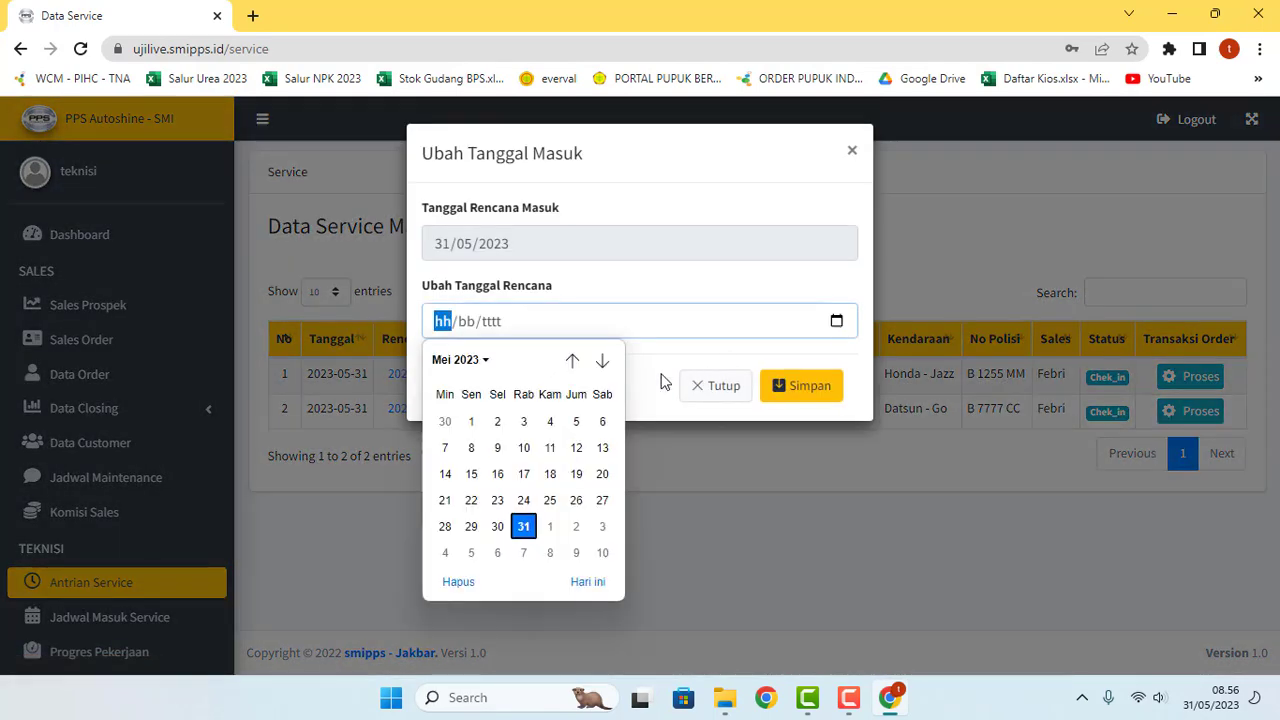
click(572, 361)
click(601, 362)
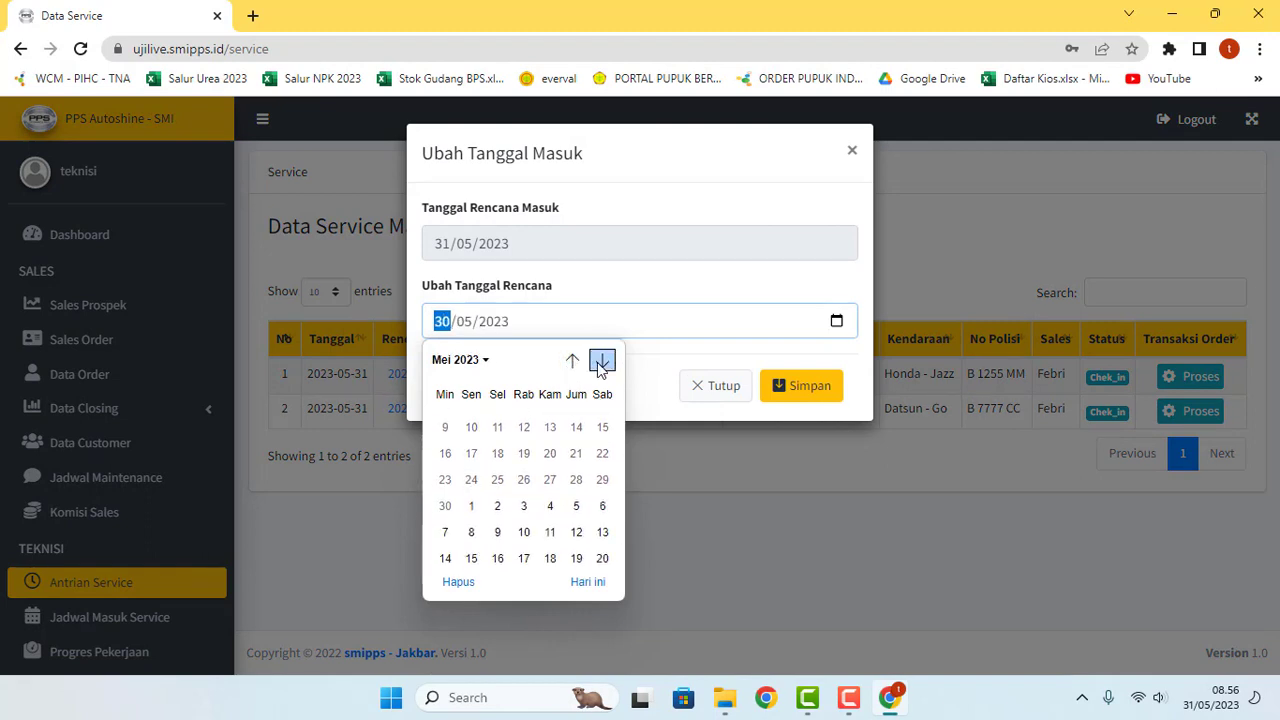
click(601, 362)
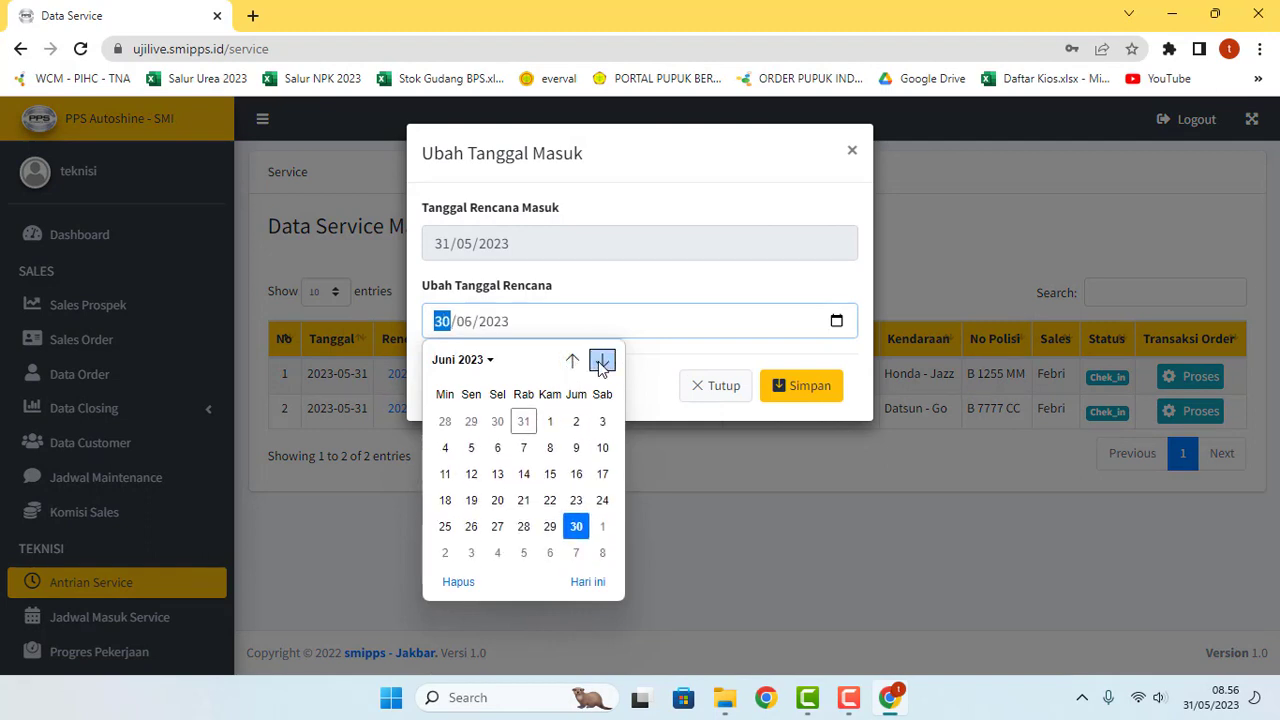
click(576, 421)
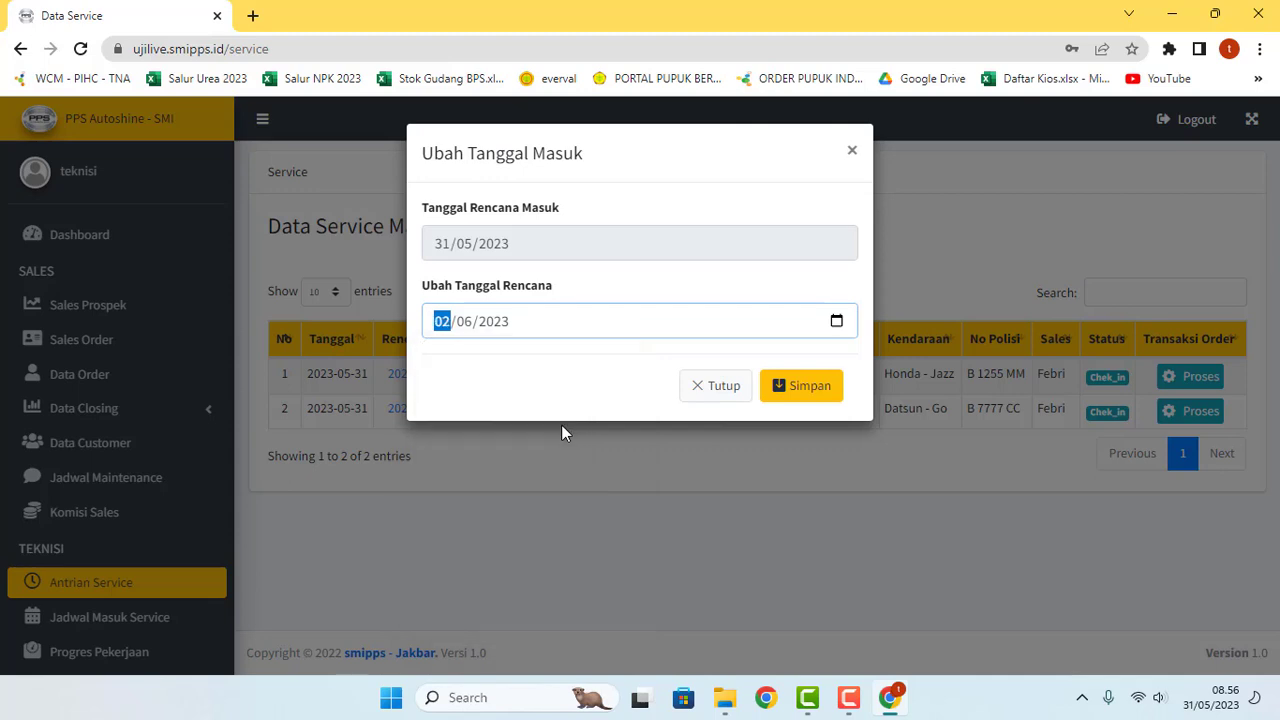
click(794, 397)
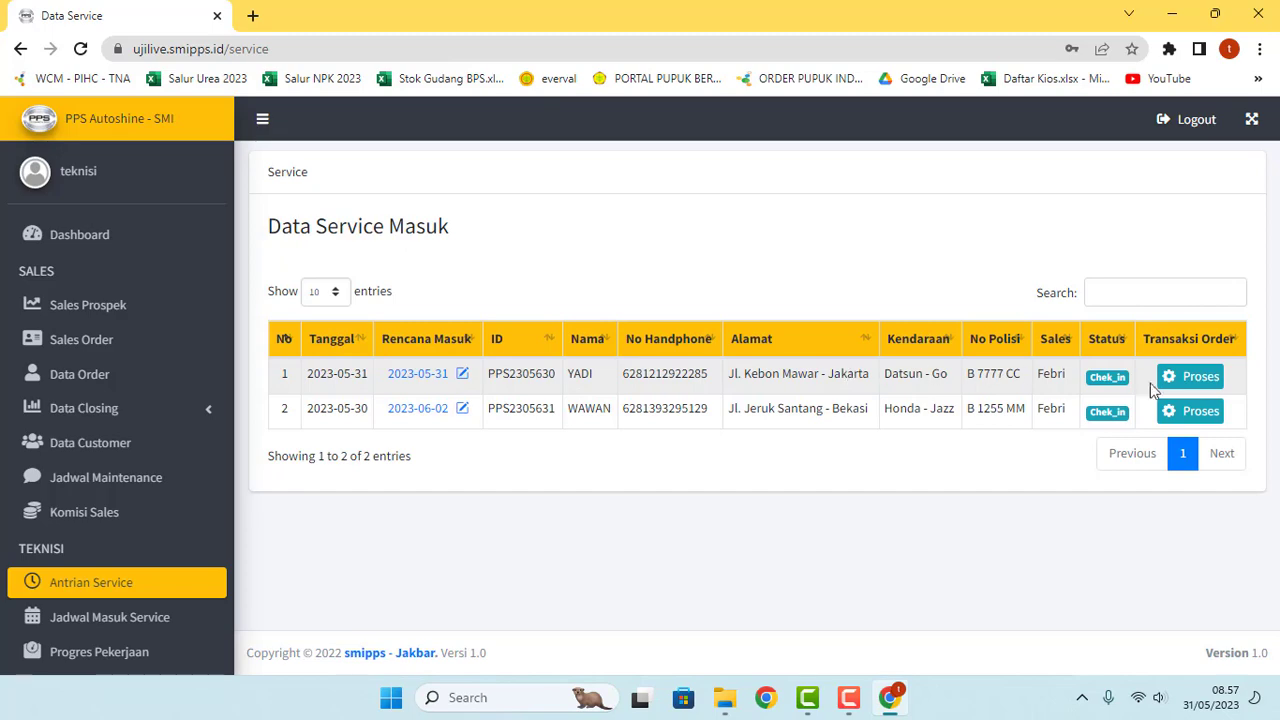
Step: Send the Datsun Go service to processing and check the Jadwal Masuk Service schedule
click(1186, 380)
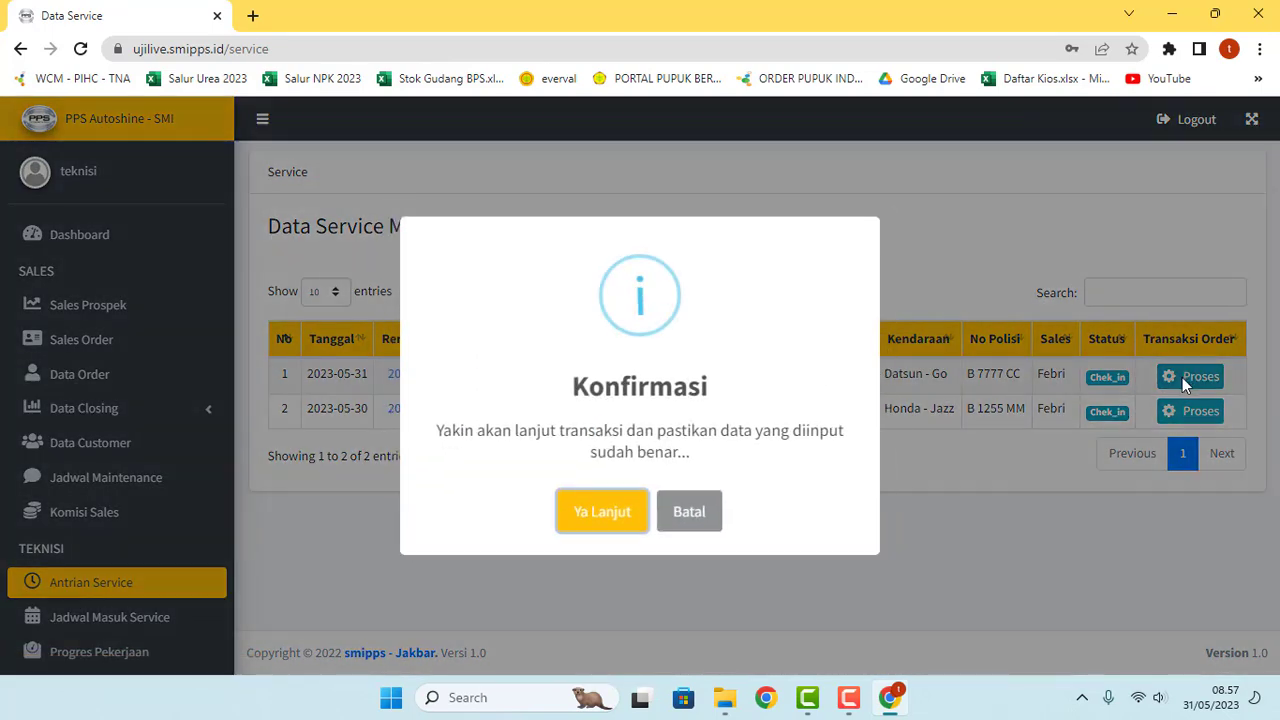
click(604, 522)
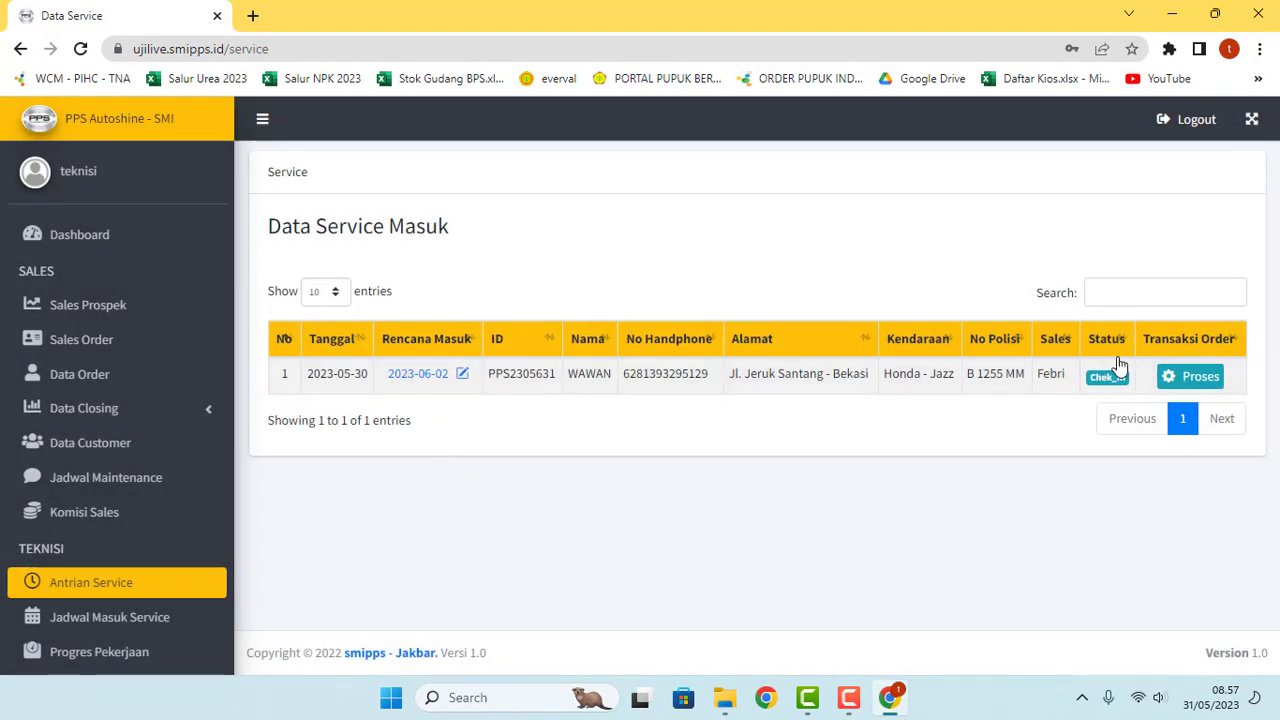
scroll(194, 541, down, 3)
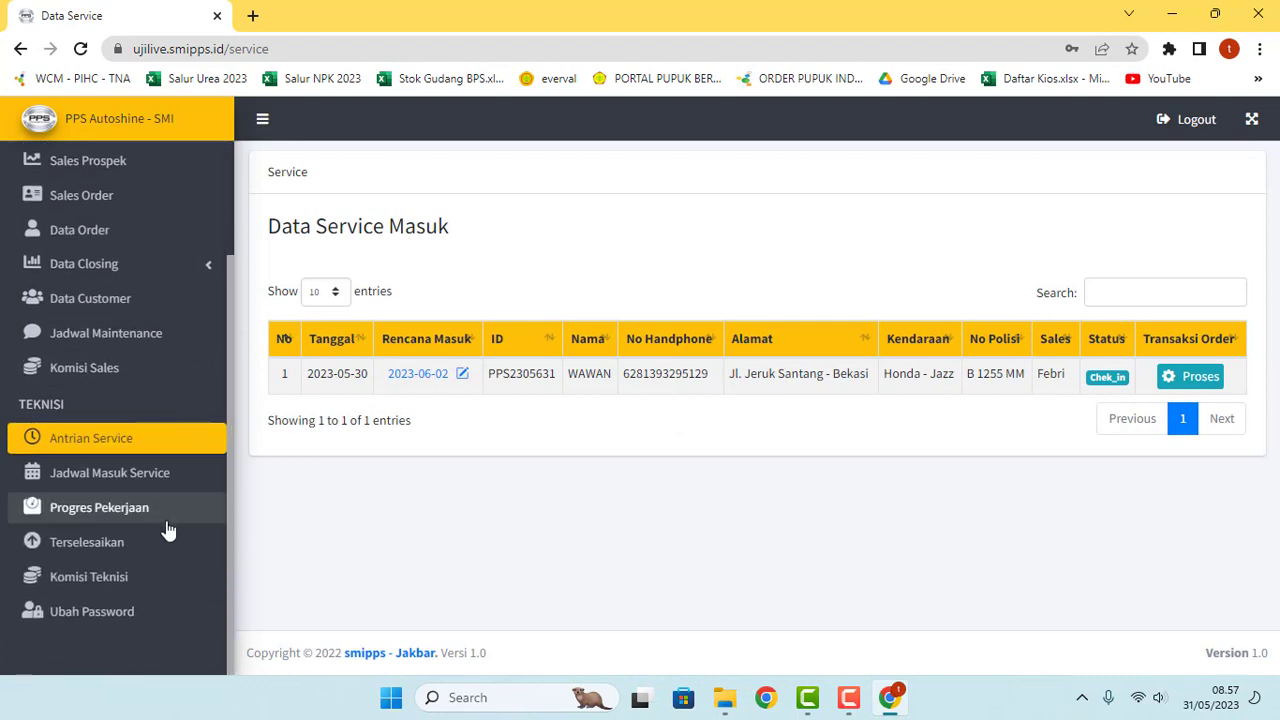
click(126, 480)
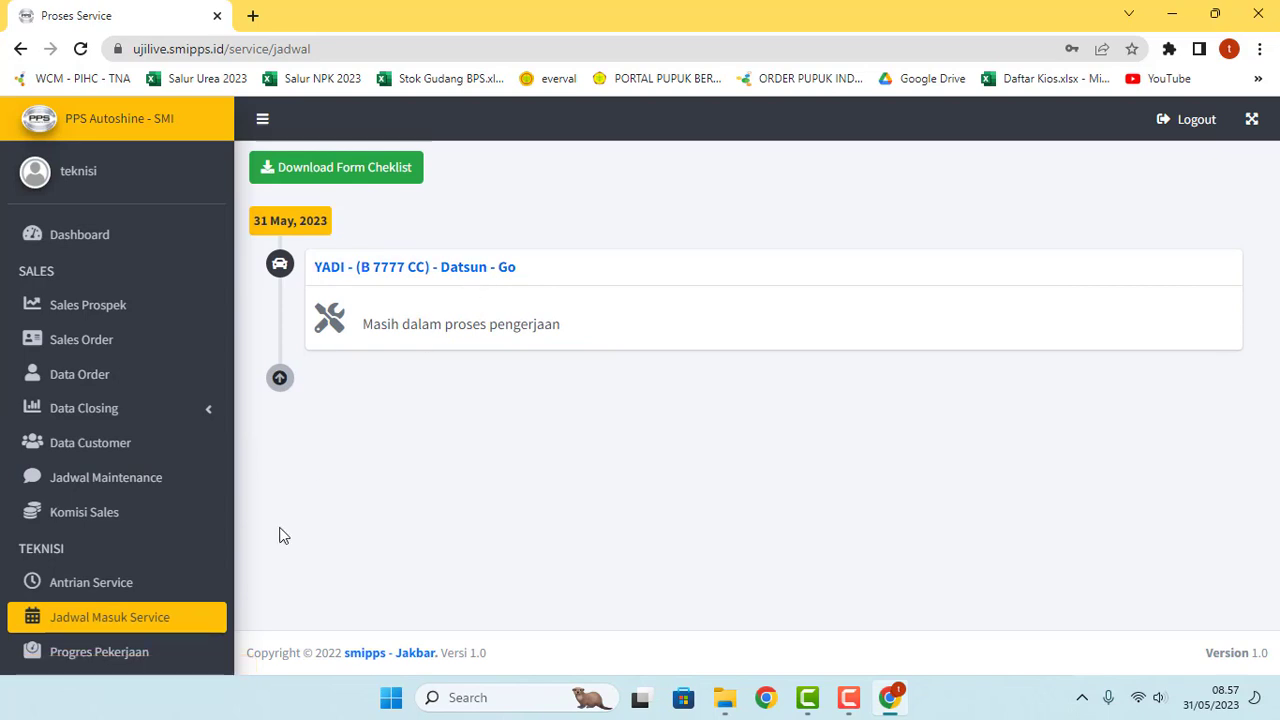
Step: Back in the queue, send the Honda Jazz service to processing too
click(98, 592)
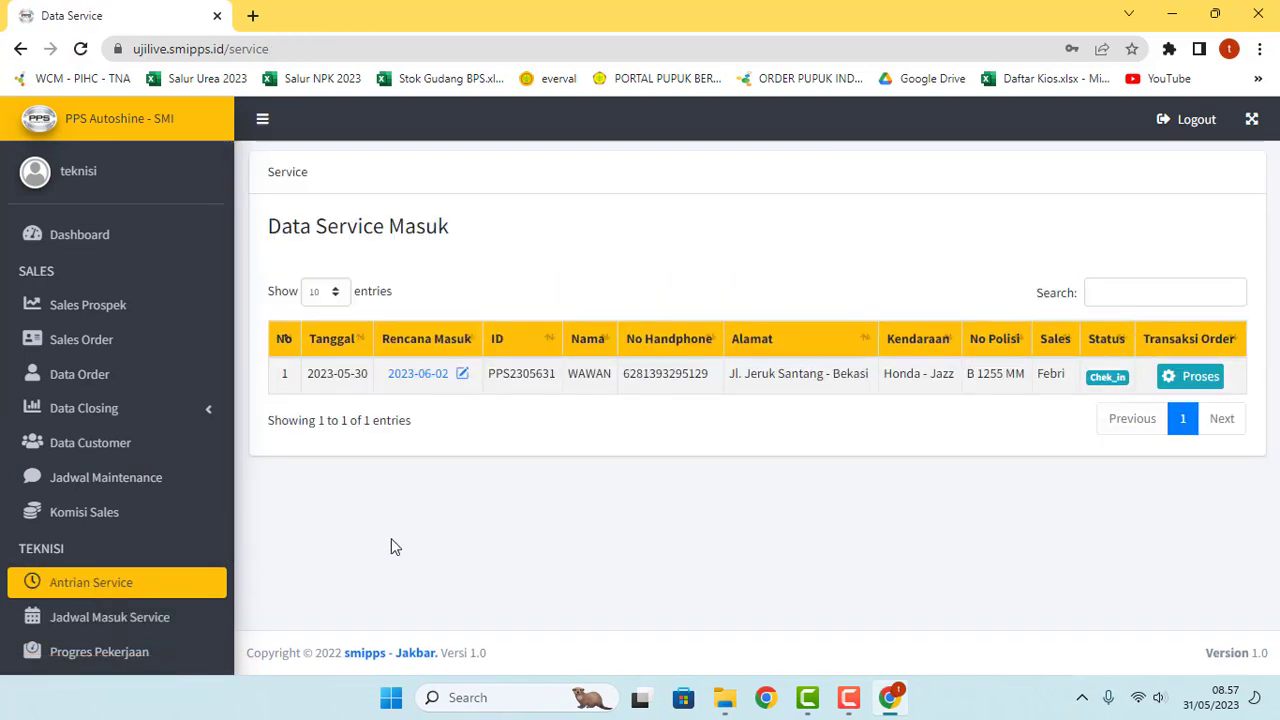
click(1196, 386)
click(605, 532)
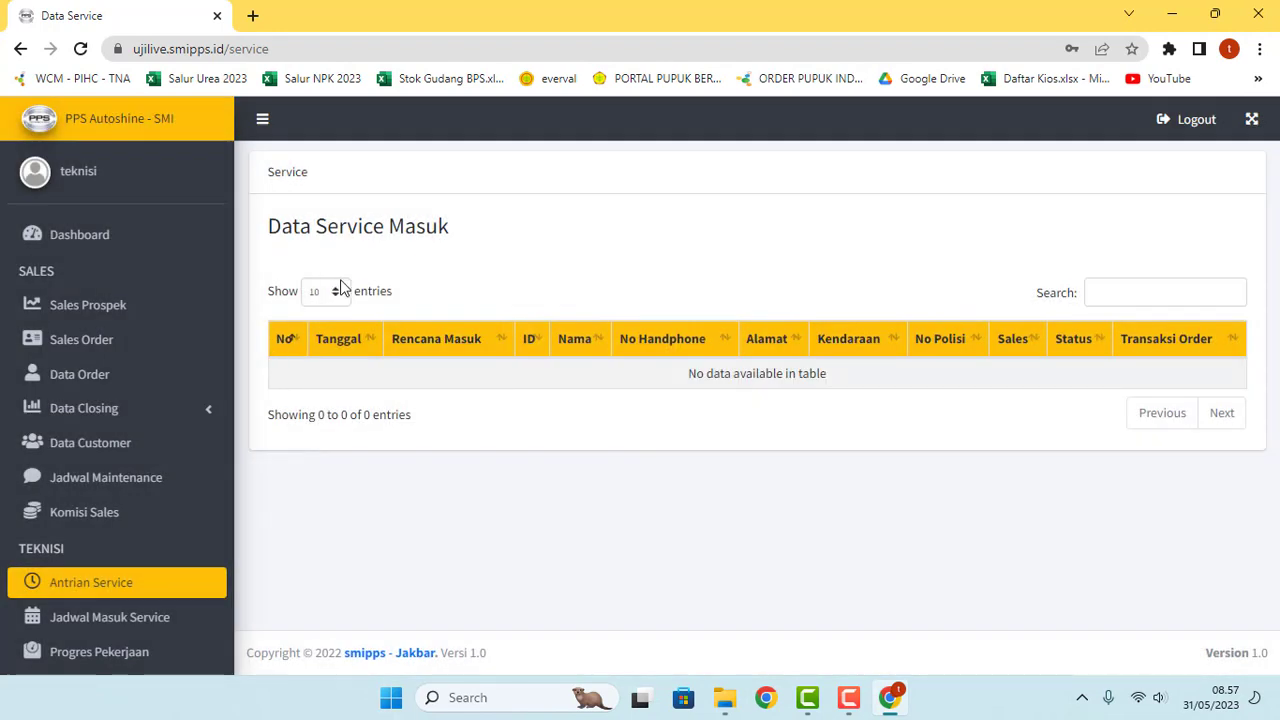
Step: From the service schedule, download the blank Form Cheklist image and review it full screen
click(170, 617)
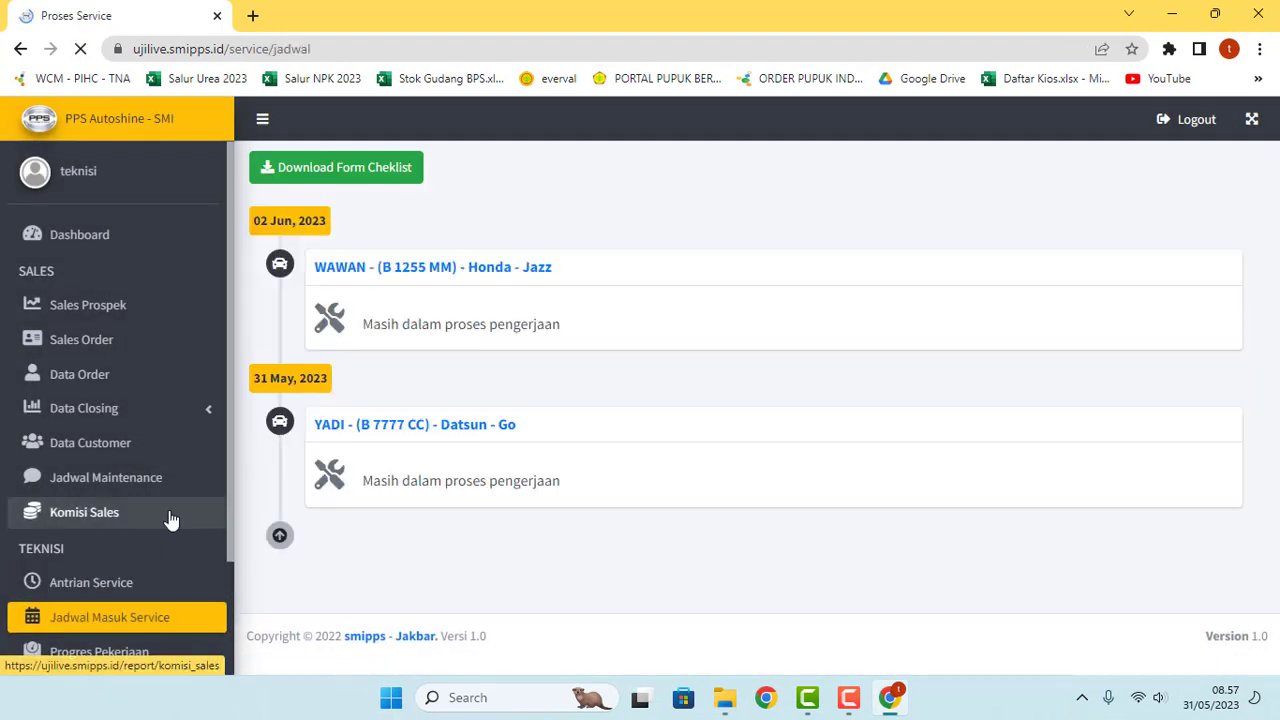
scroll(171, 518, down, 2)
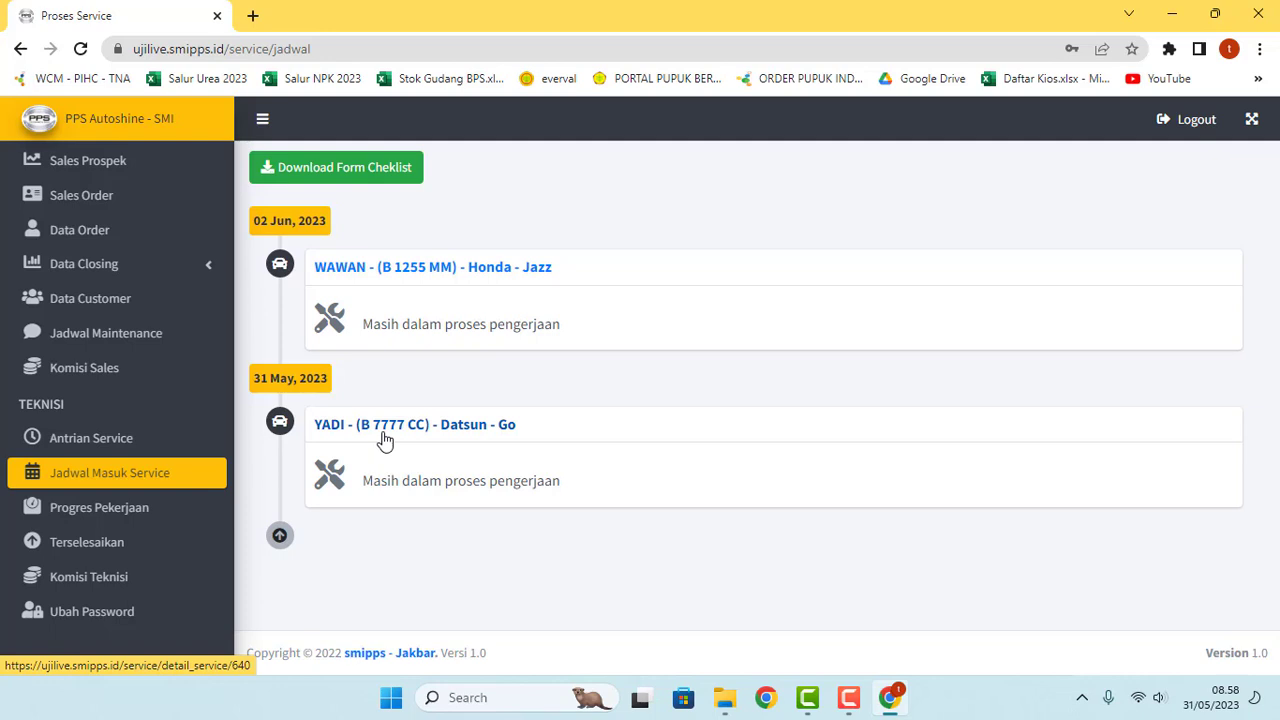
click(335, 178)
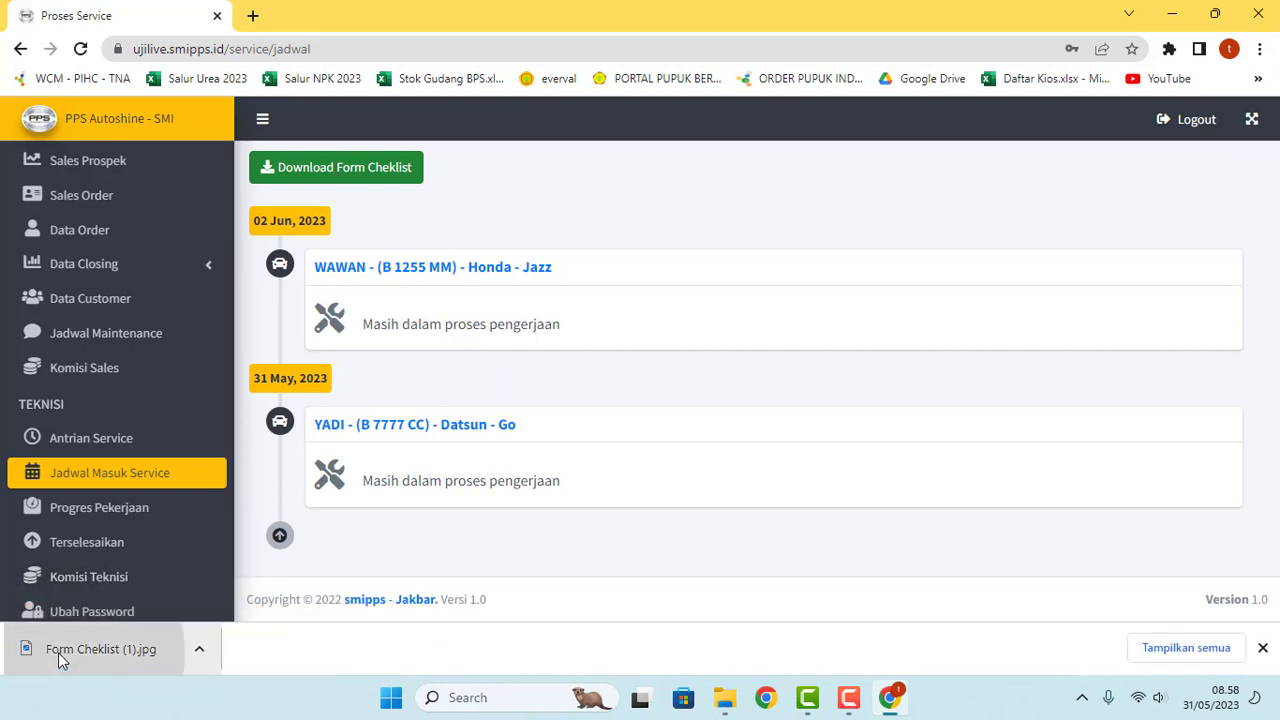
click(58, 652)
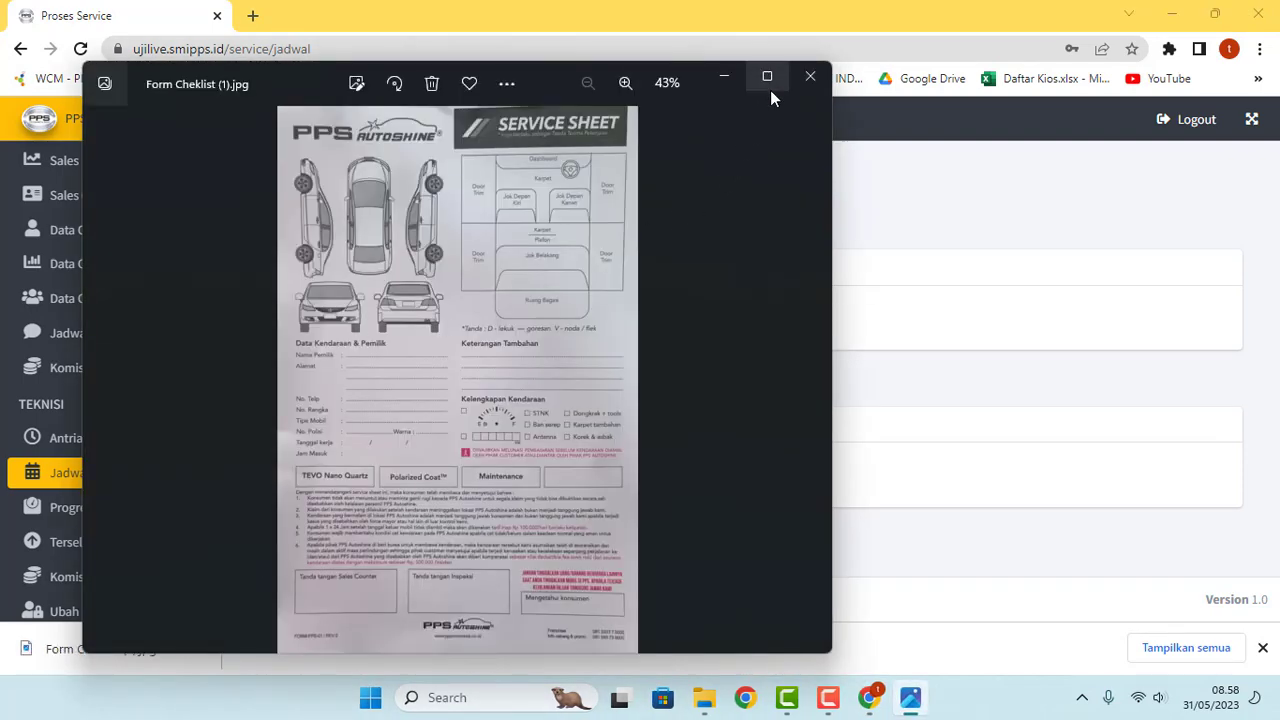
click(767, 77)
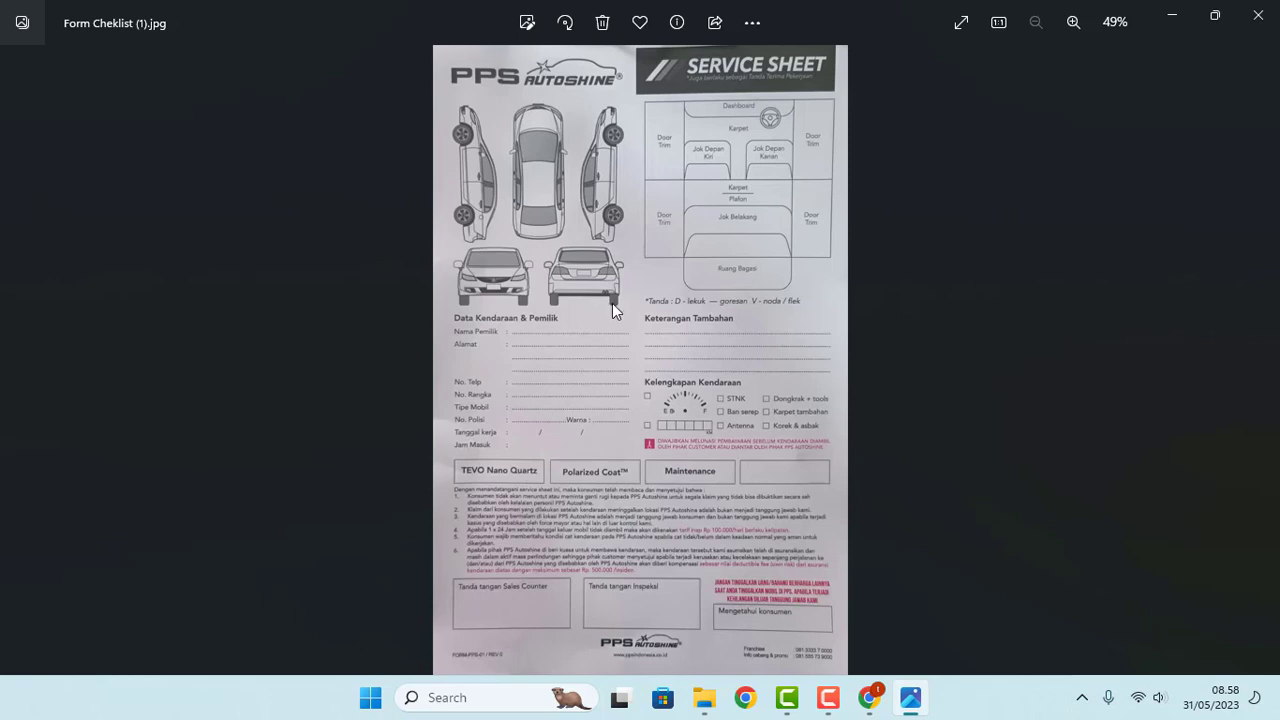
click(1258, 14)
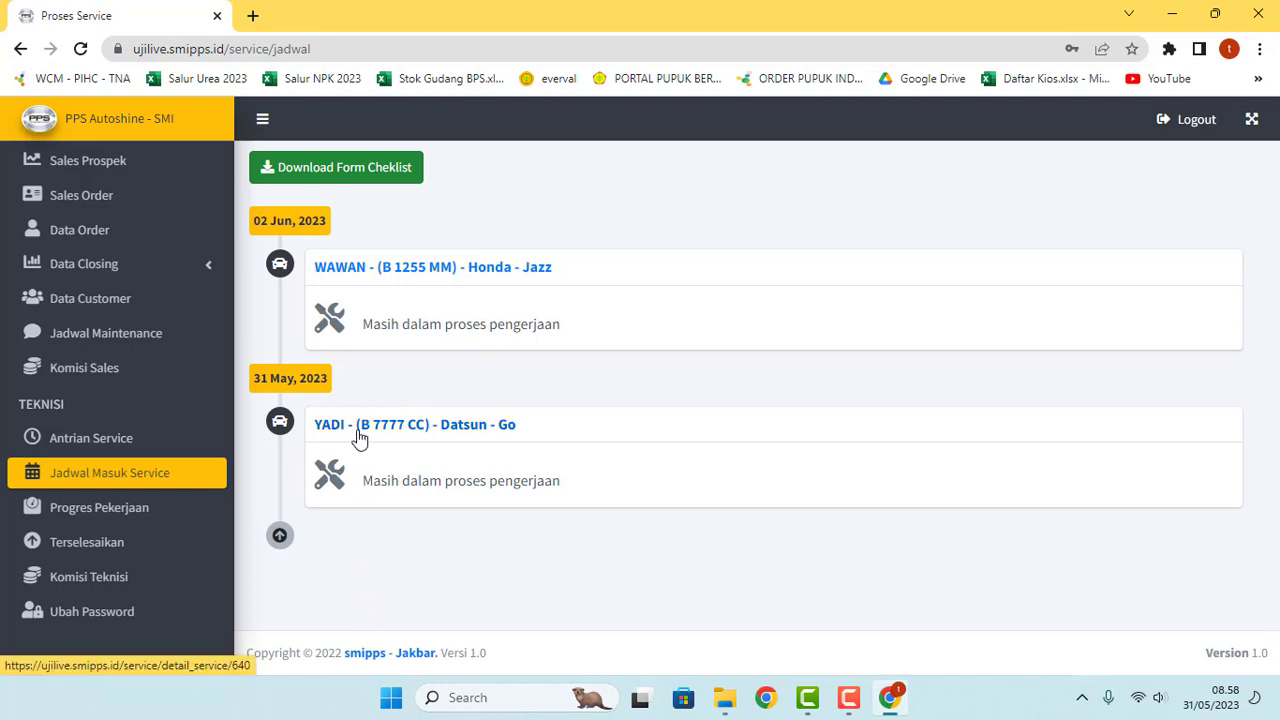
Step: Open the Datsun Go service form and set Tanggal Keluar to 02/06/2023
click(458, 432)
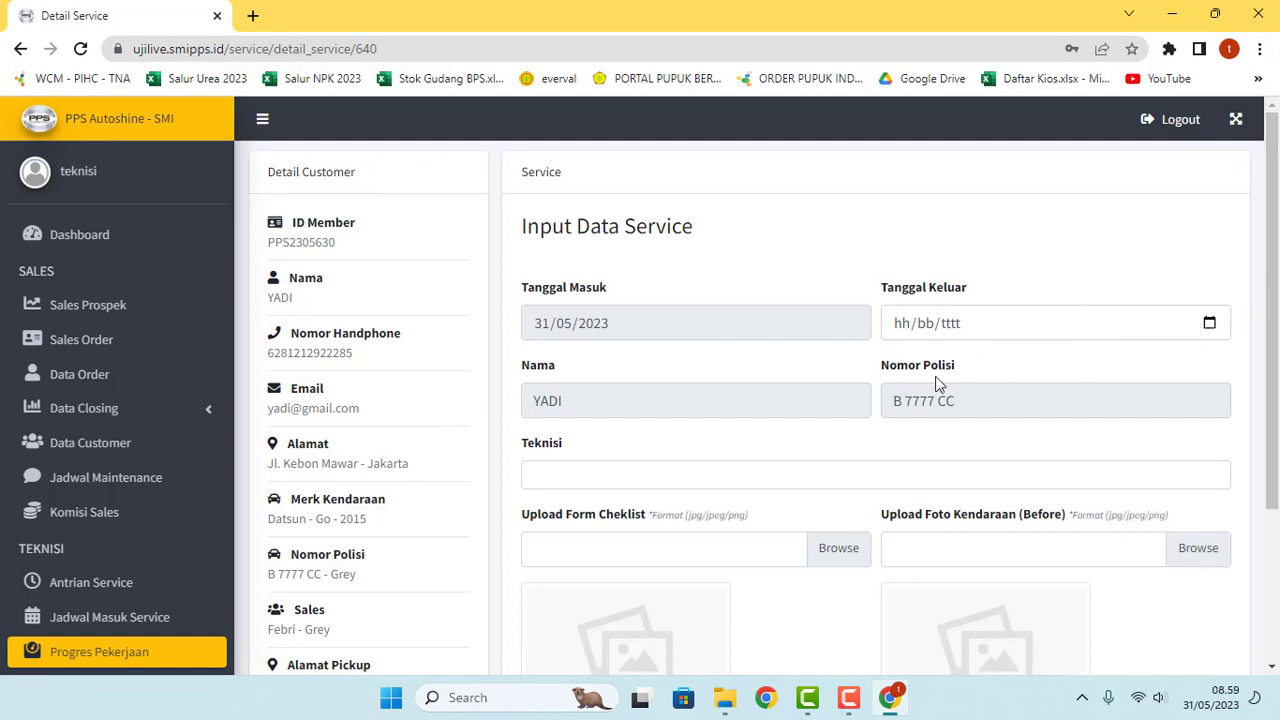
click(543, 328)
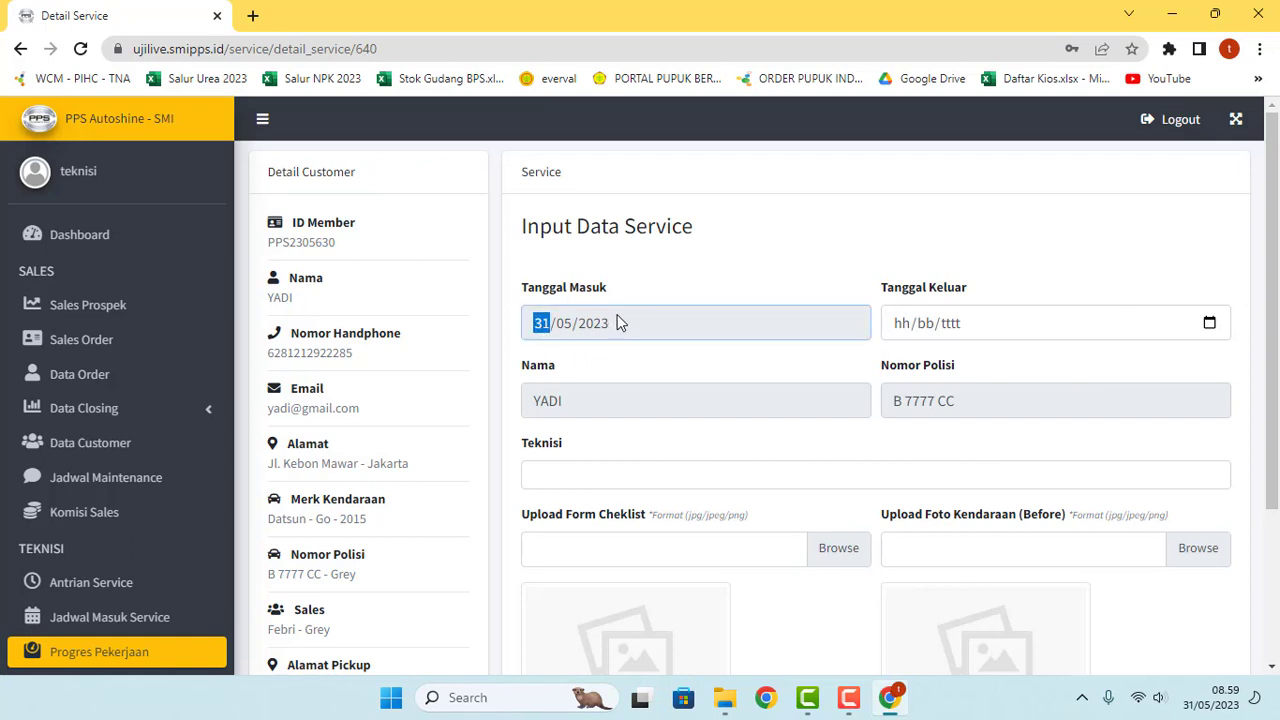
scroll(617, 322, down, 2)
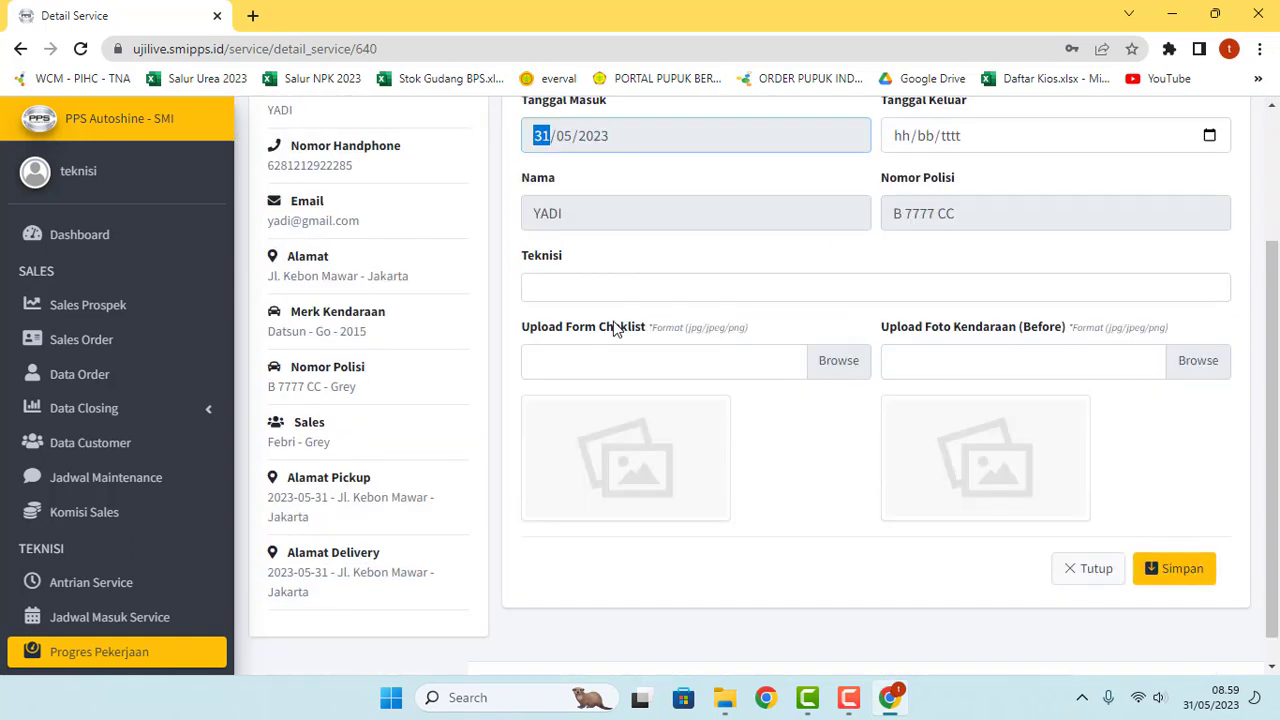
scroll(634, 289, up, 2)
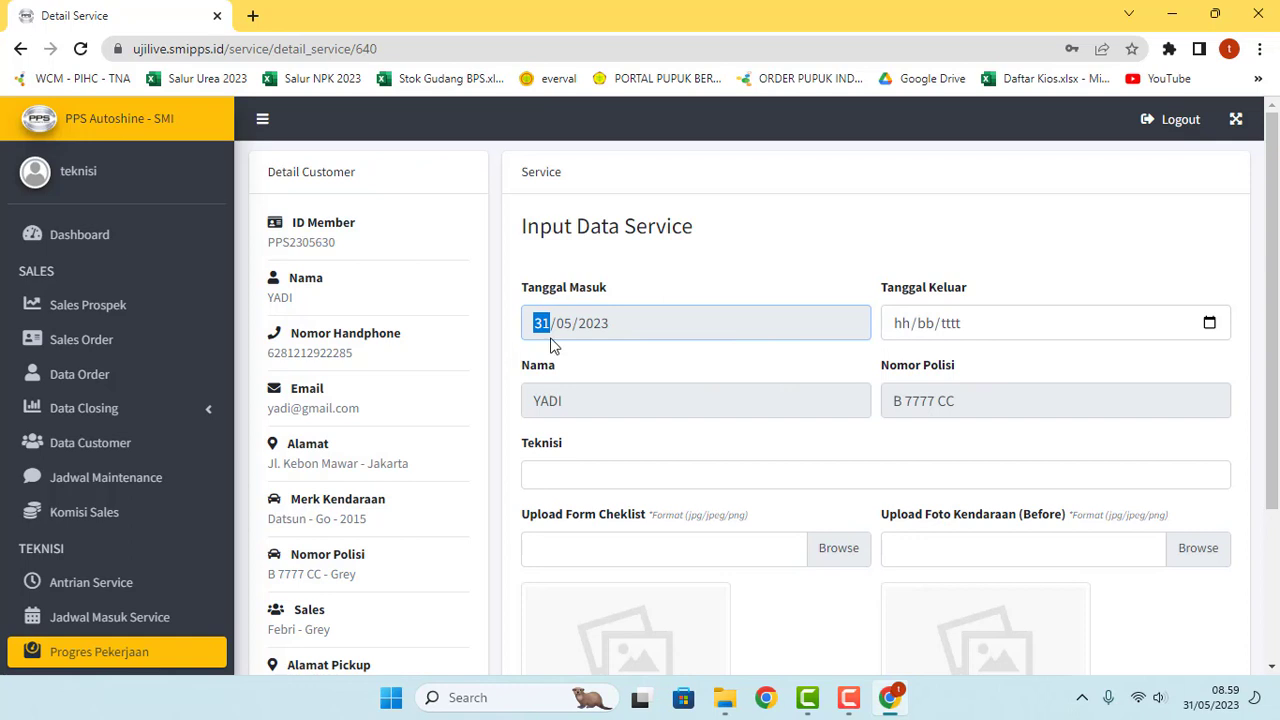
click(1210, 325)
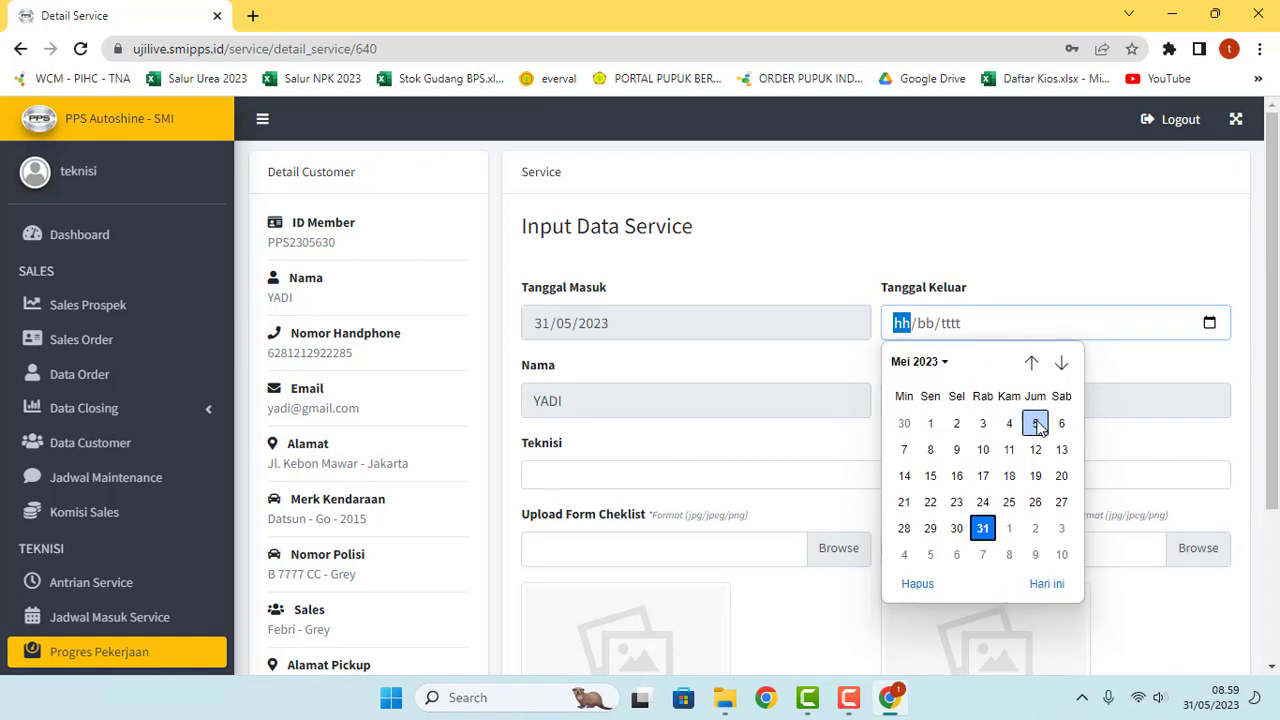
click(1061, 363)
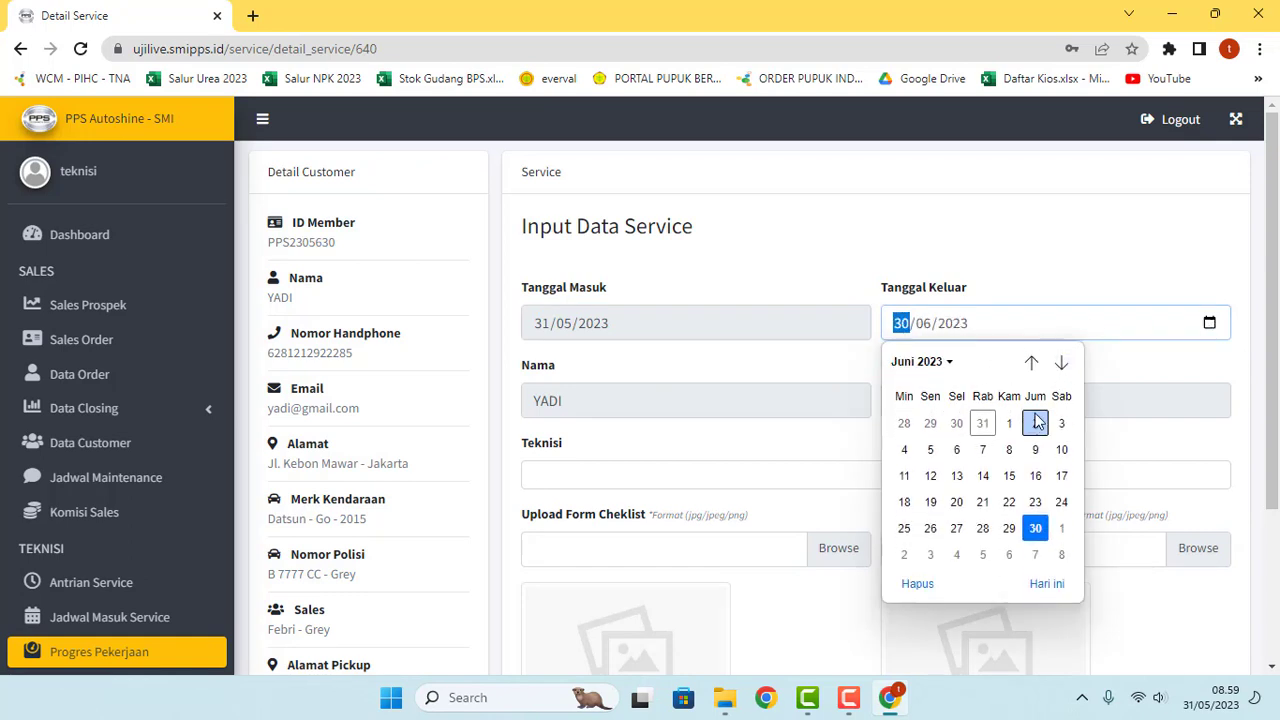
click(1037, 423)
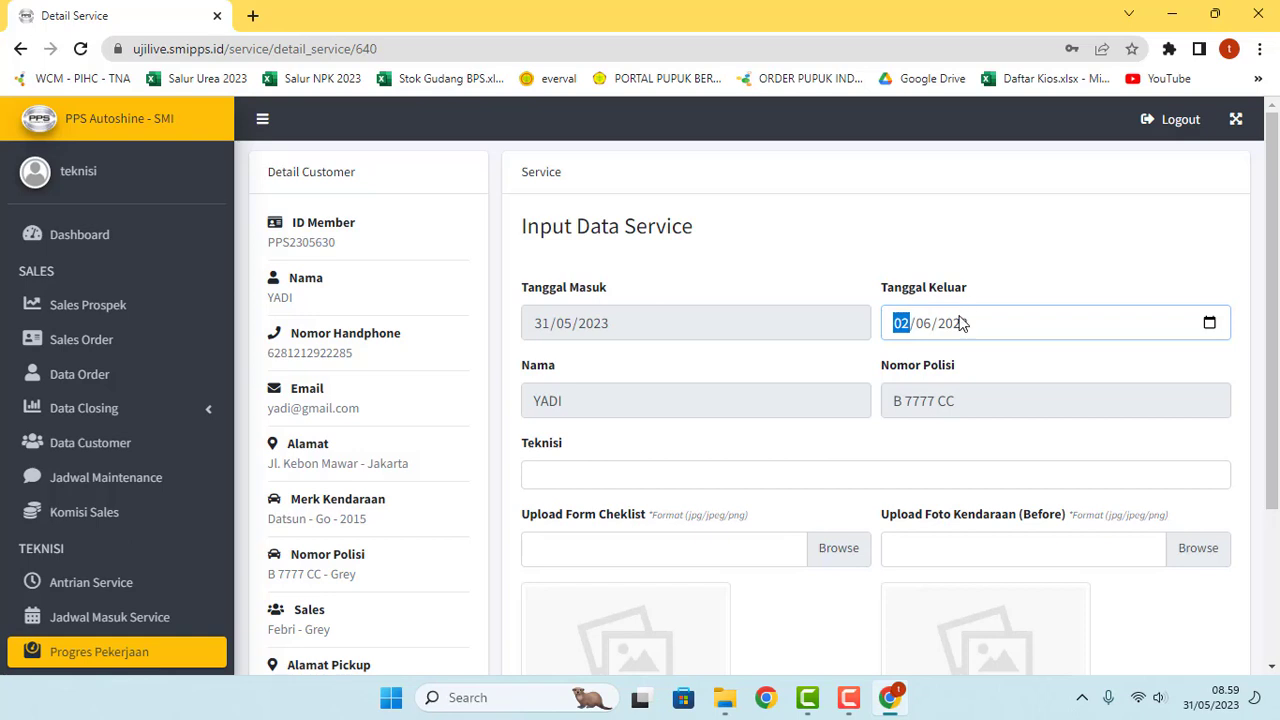
Step: Assign three technicians to the Datsun Go service from the Teknisi dropdown
scroll(821, 454, down, 1)
click(661, 380)
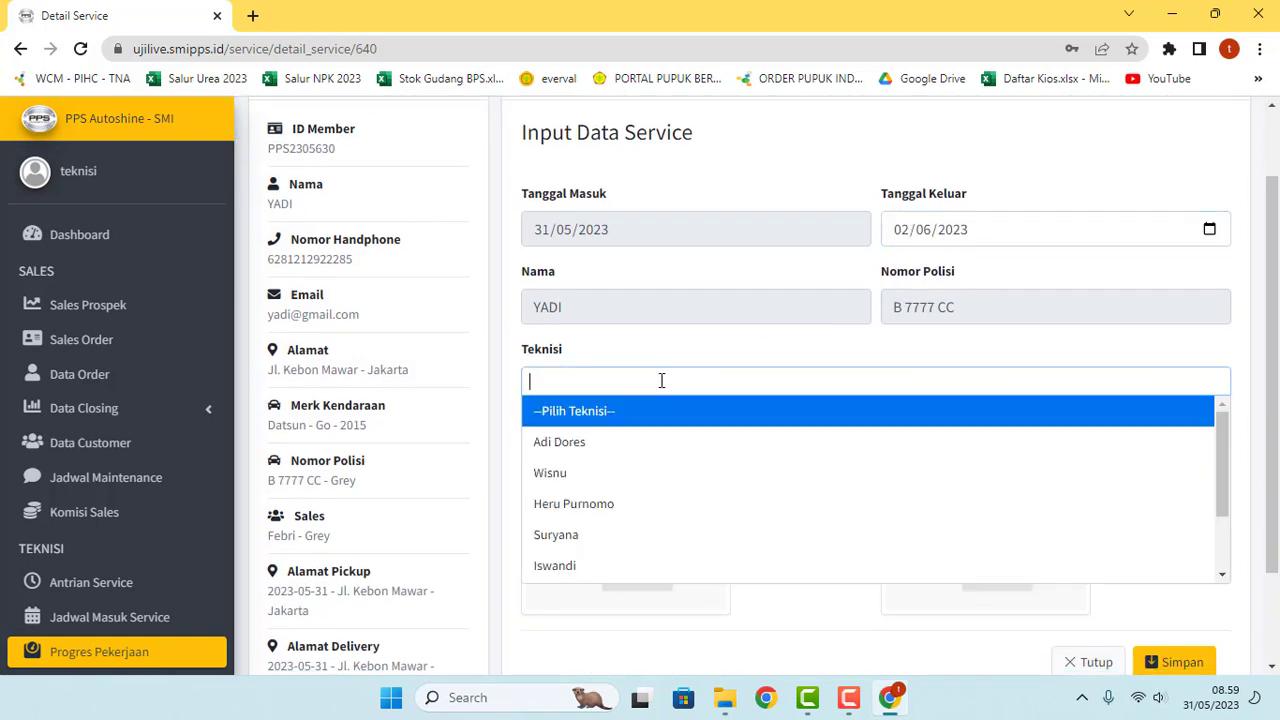
click(612, 468)
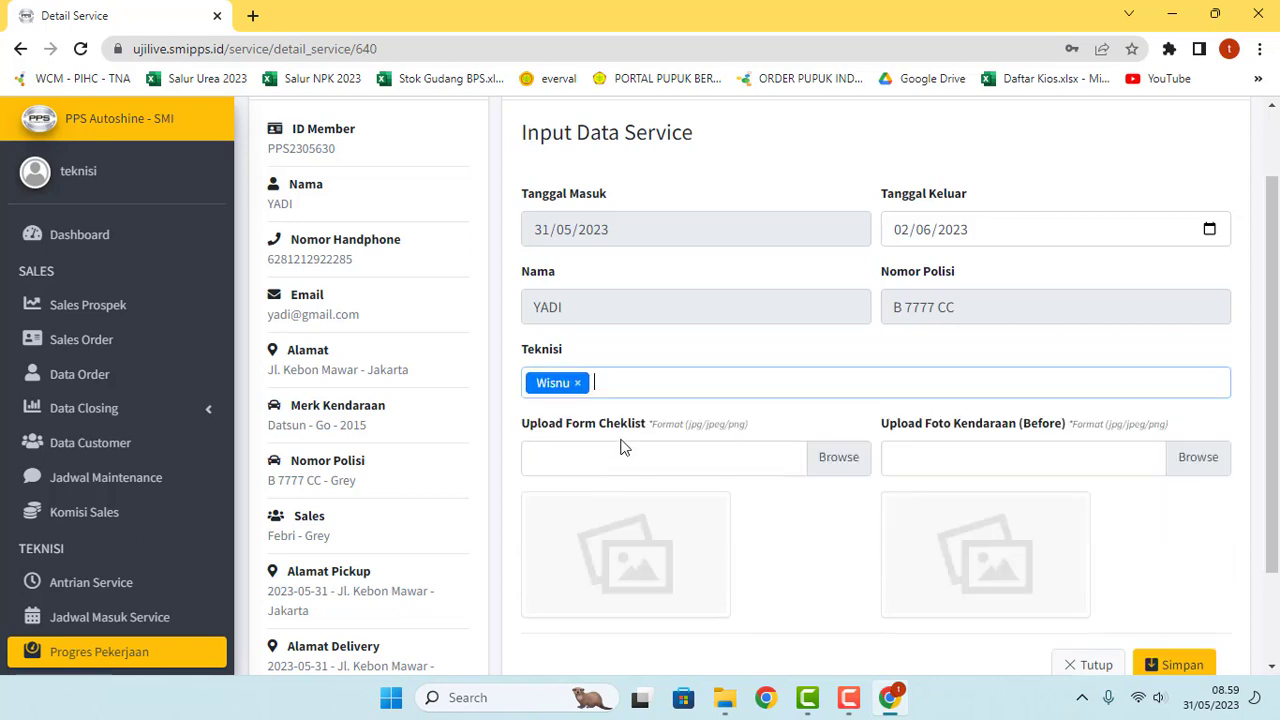
click(666, 386)
click(606, 539)
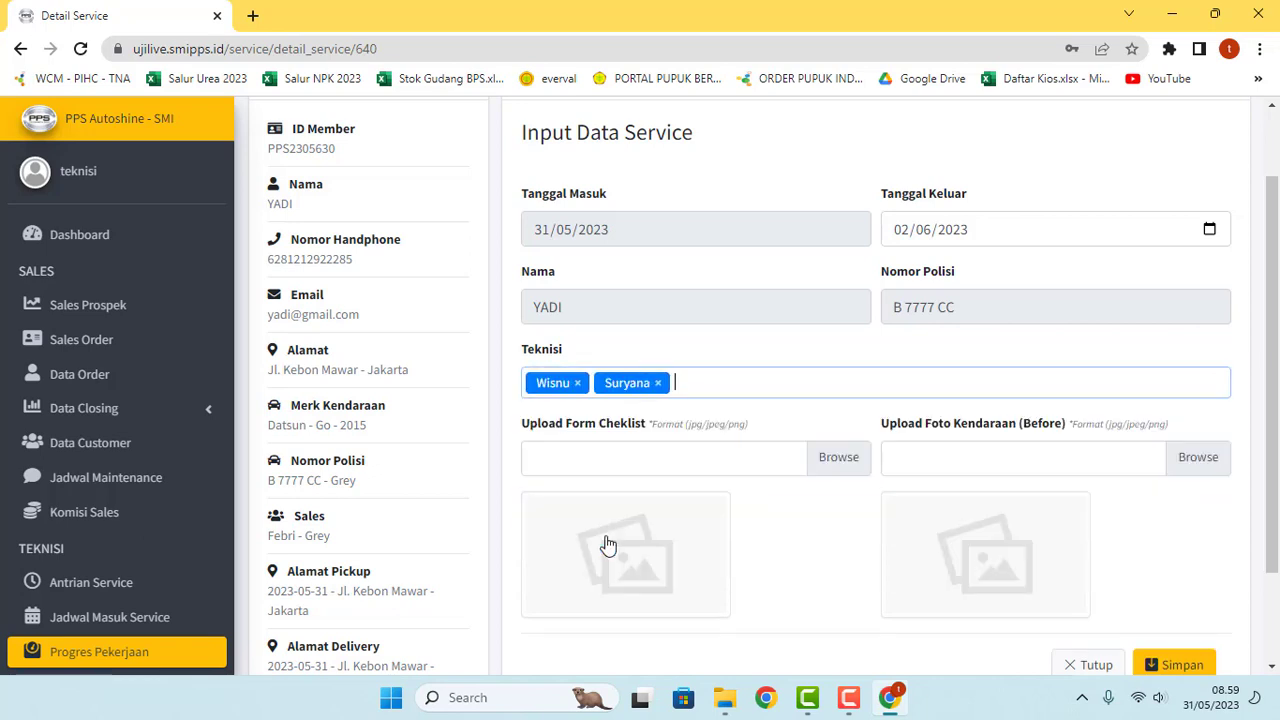
click(703, 385)
scroll(666, 506, down, 1)
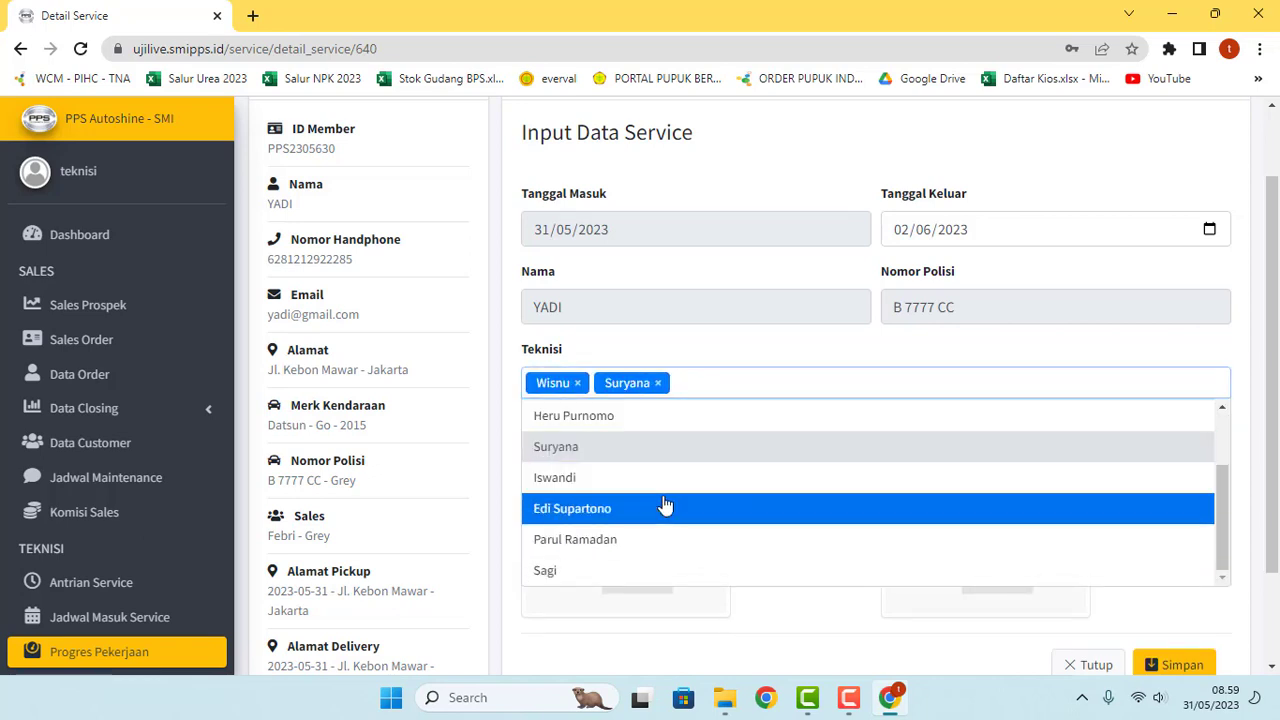
click(648, 488)
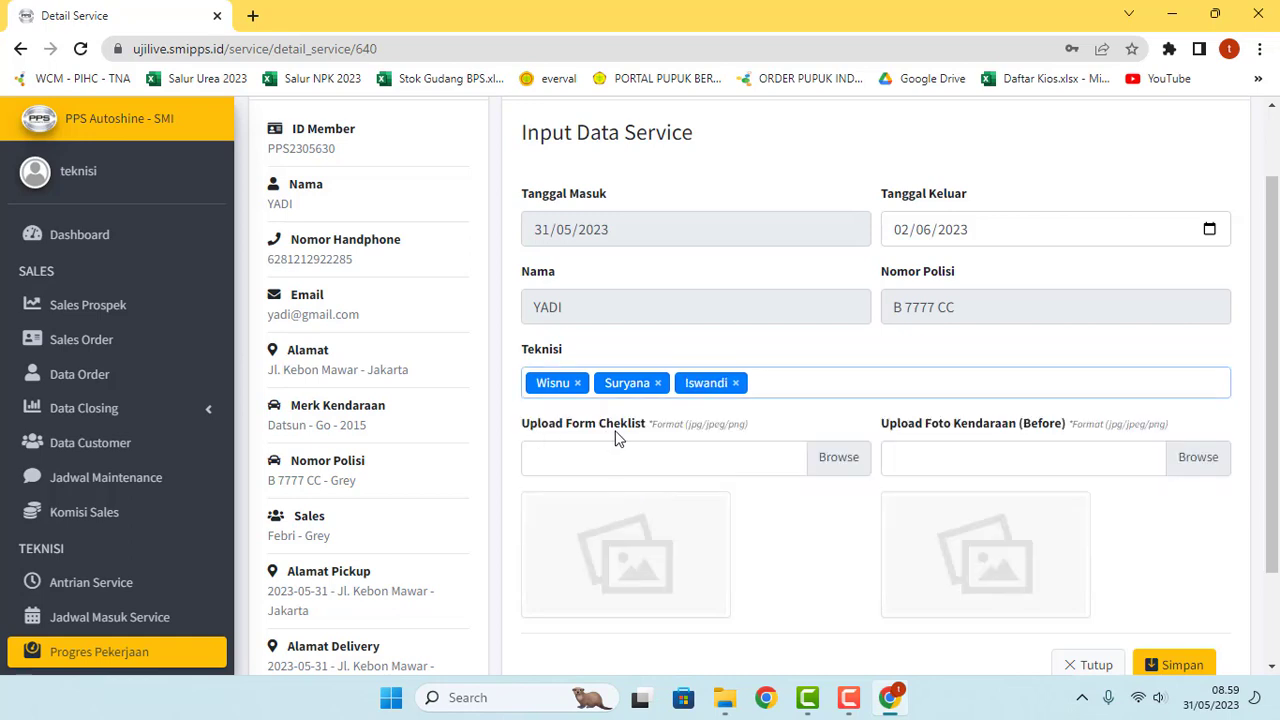
Step: Attach Form Cheklist (1) from Downloads as the service's checklist file
click(829, 465)
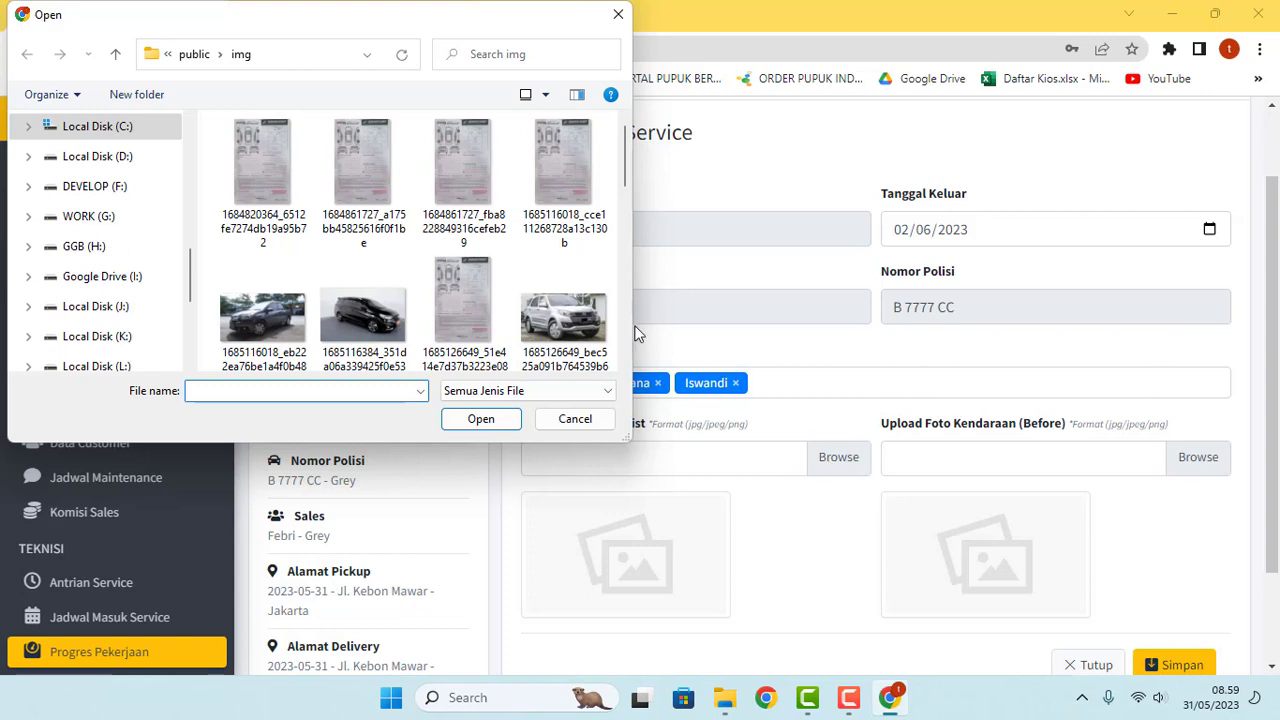
scroll(103, 194, up, 3)
click(87, 261)
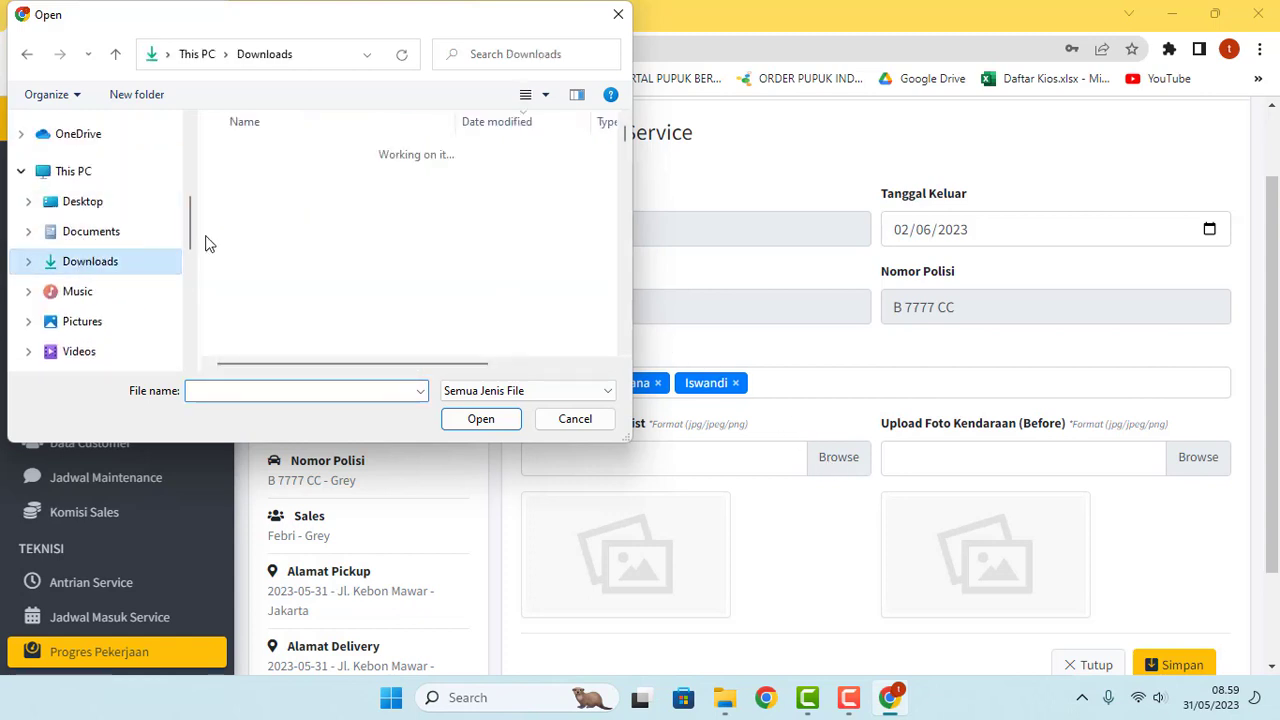
click(270, 179)
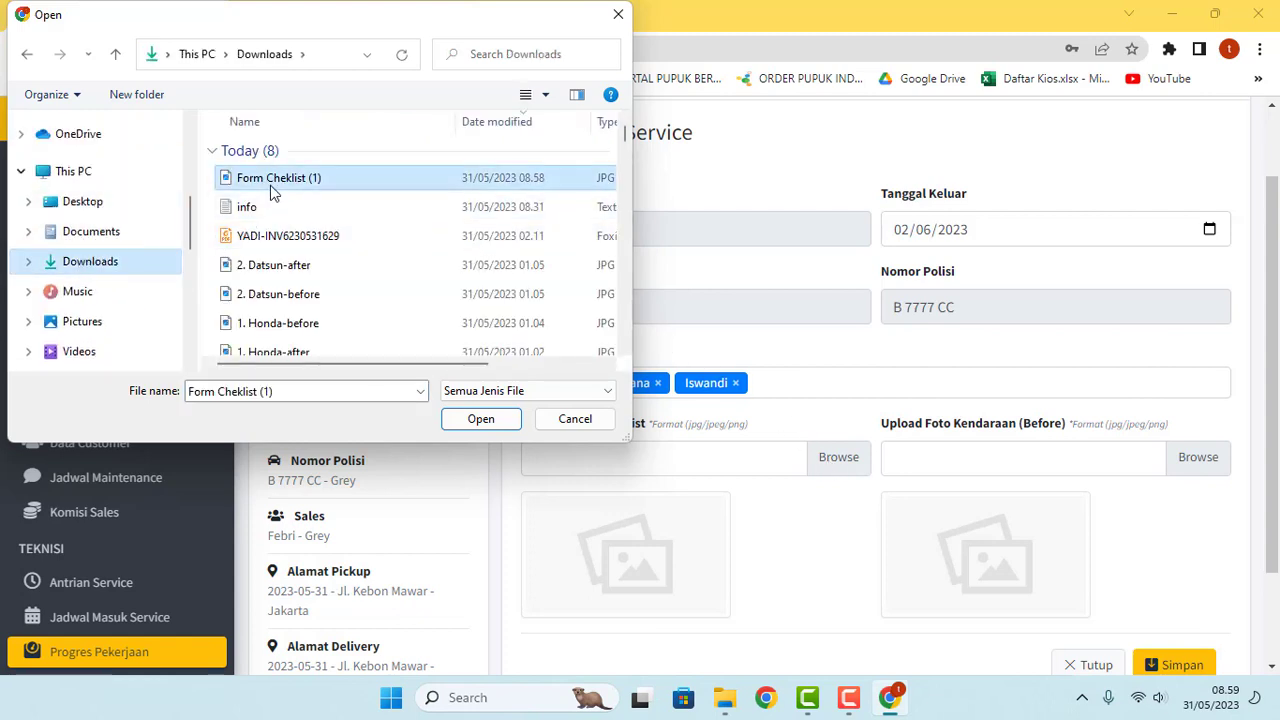
click(479, 419)
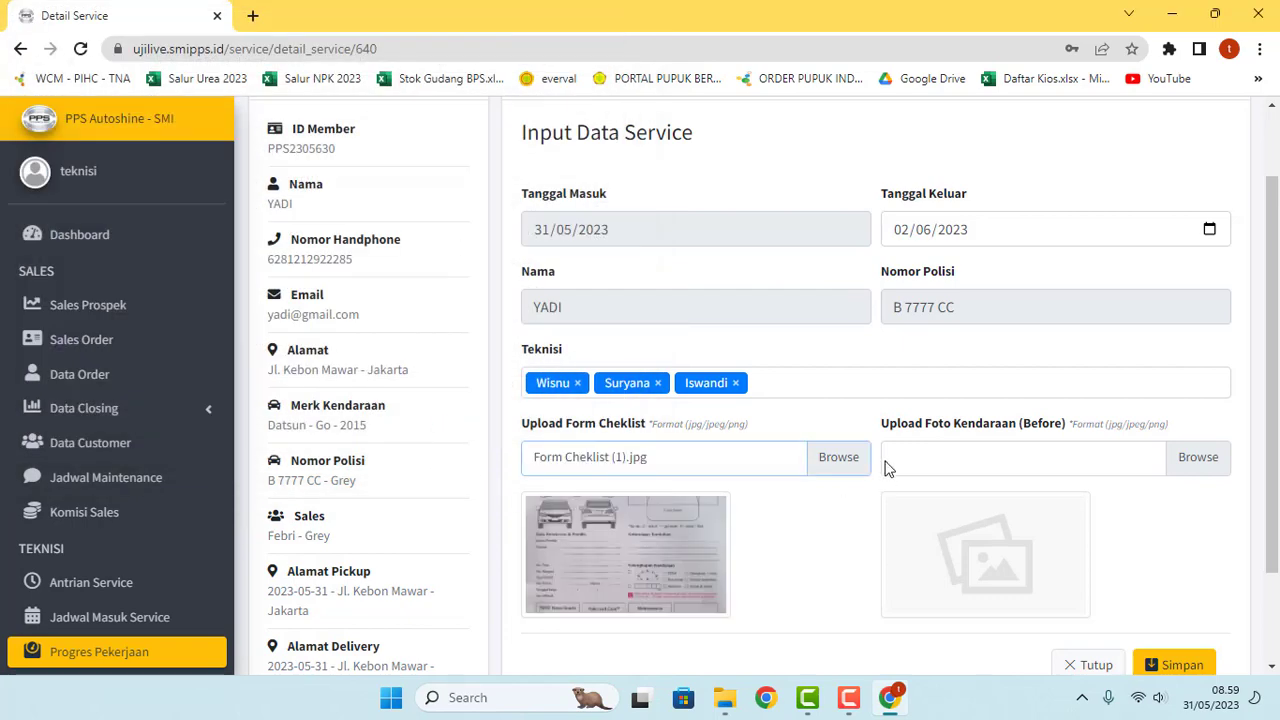
Step: Attach 2. Datsun-before as the before photo and save the service entry
click(1191, 458)
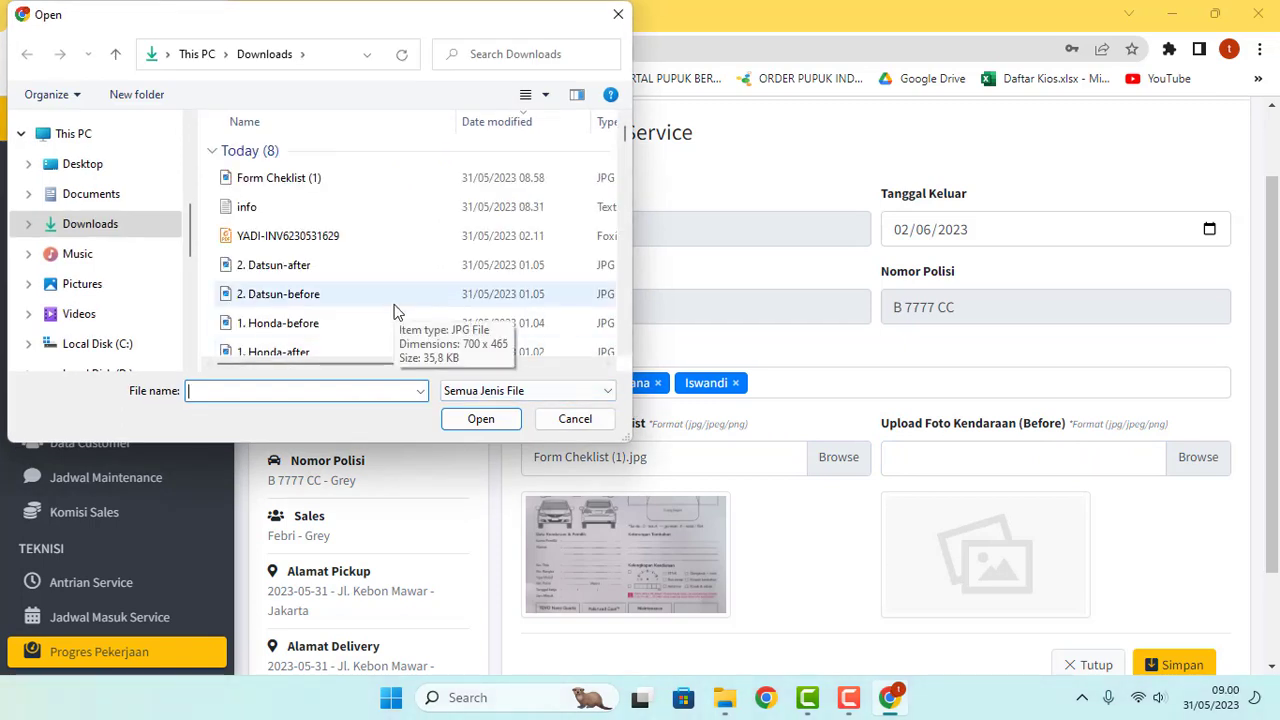
click(314, 298)
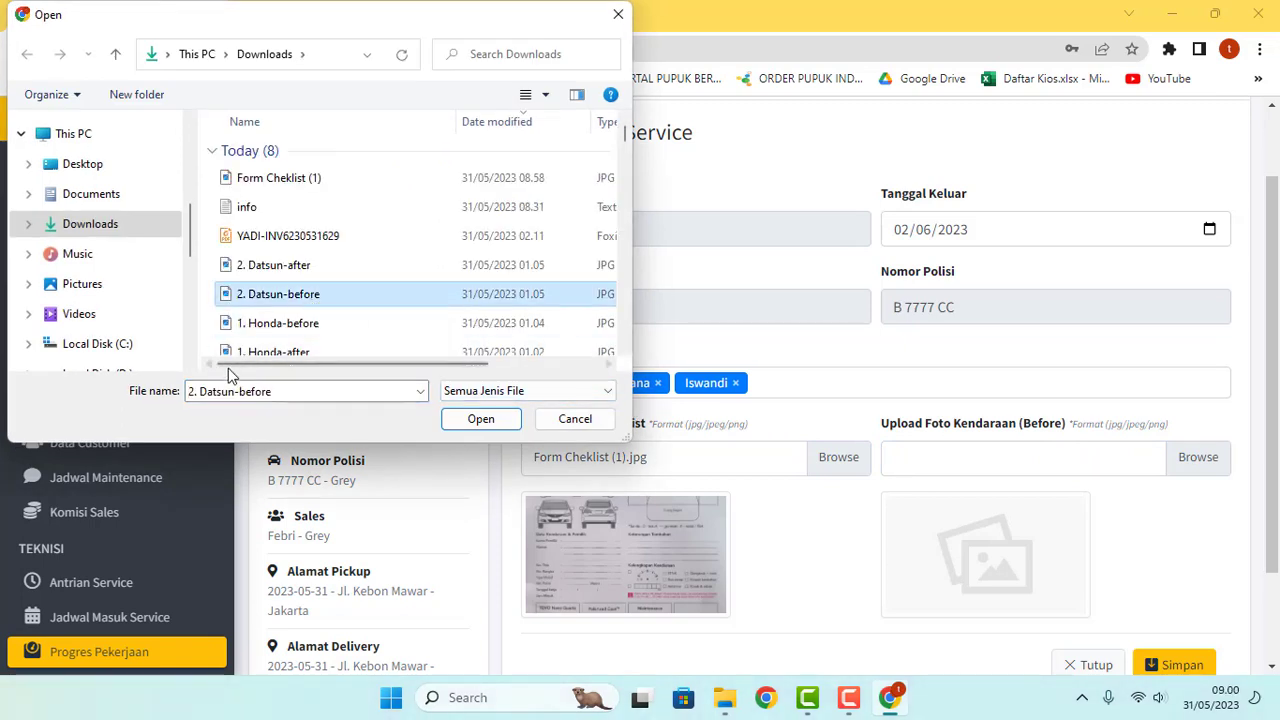
click(512, 420)
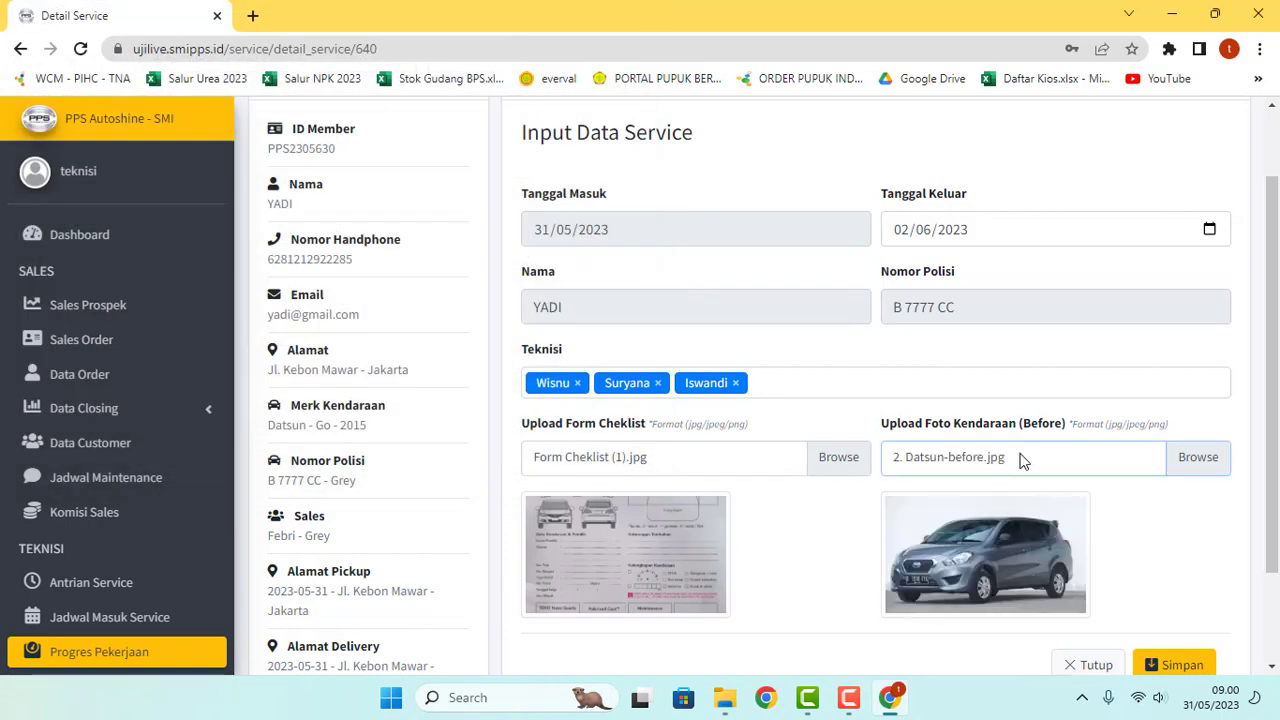
scroll(1020, 460, down, 2)
scroll(990, 465, down, 2)
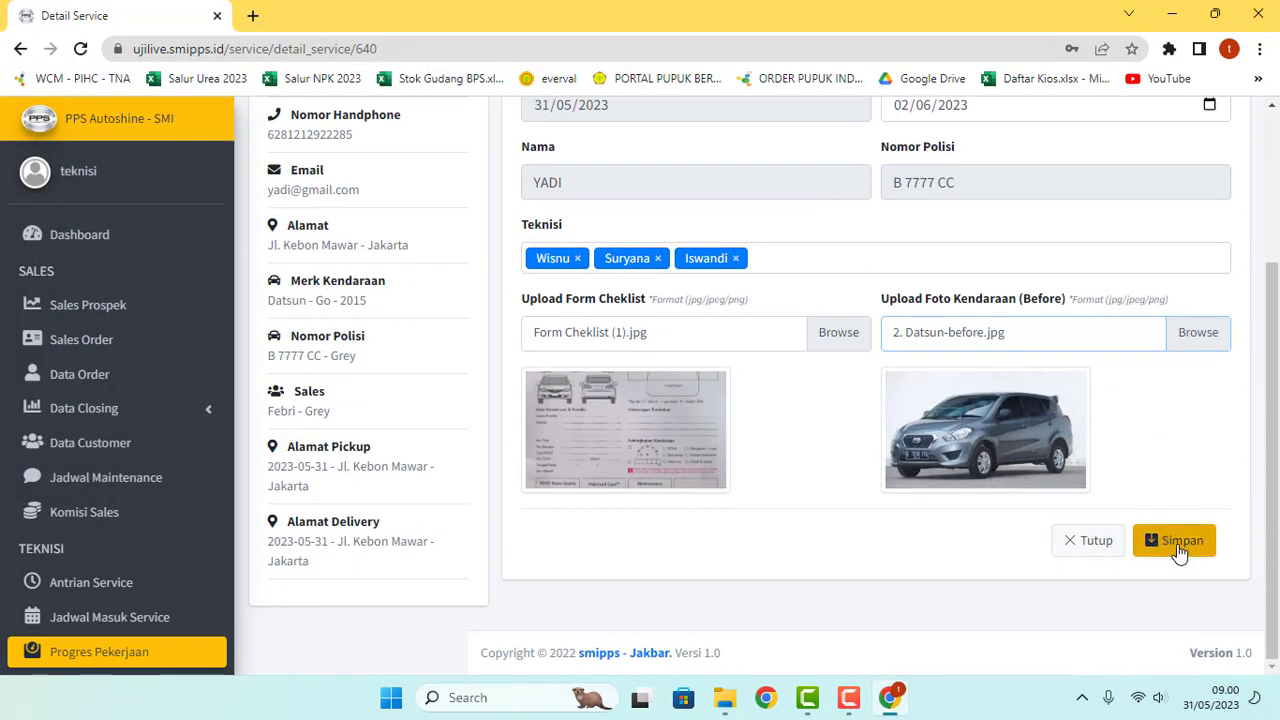
click(1180, 550)
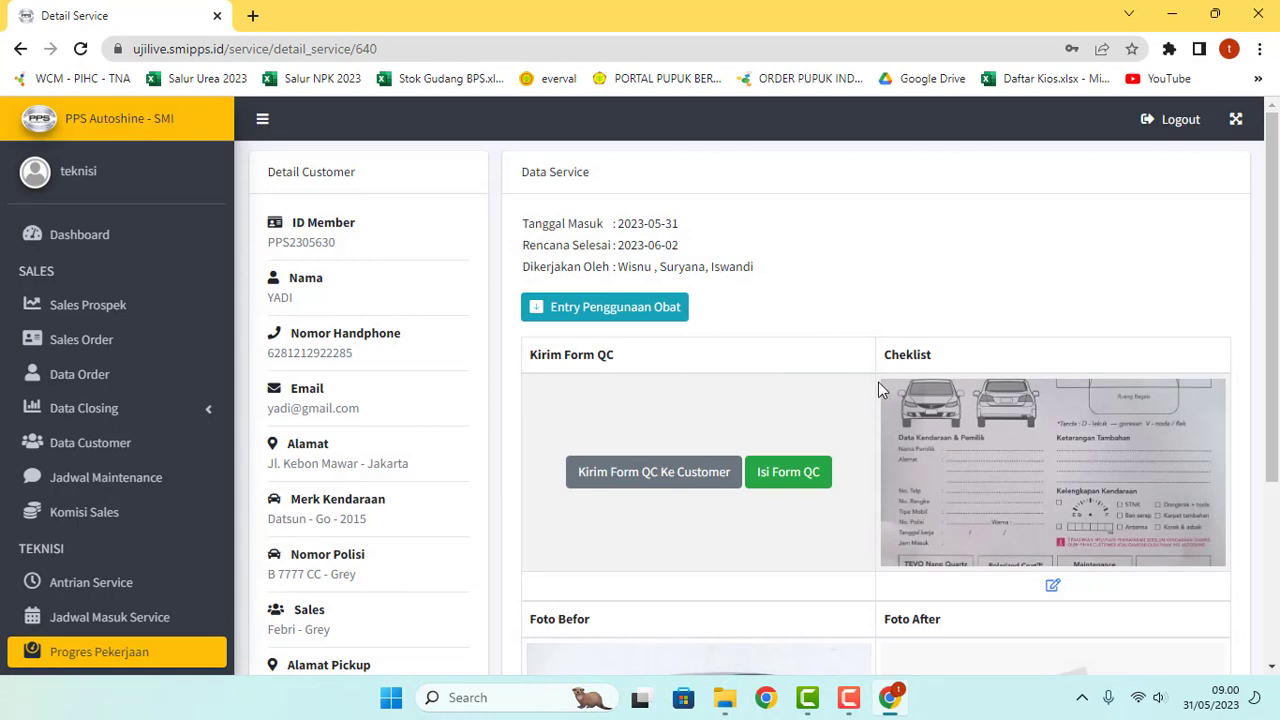
scroll(878, 379, down, 2)
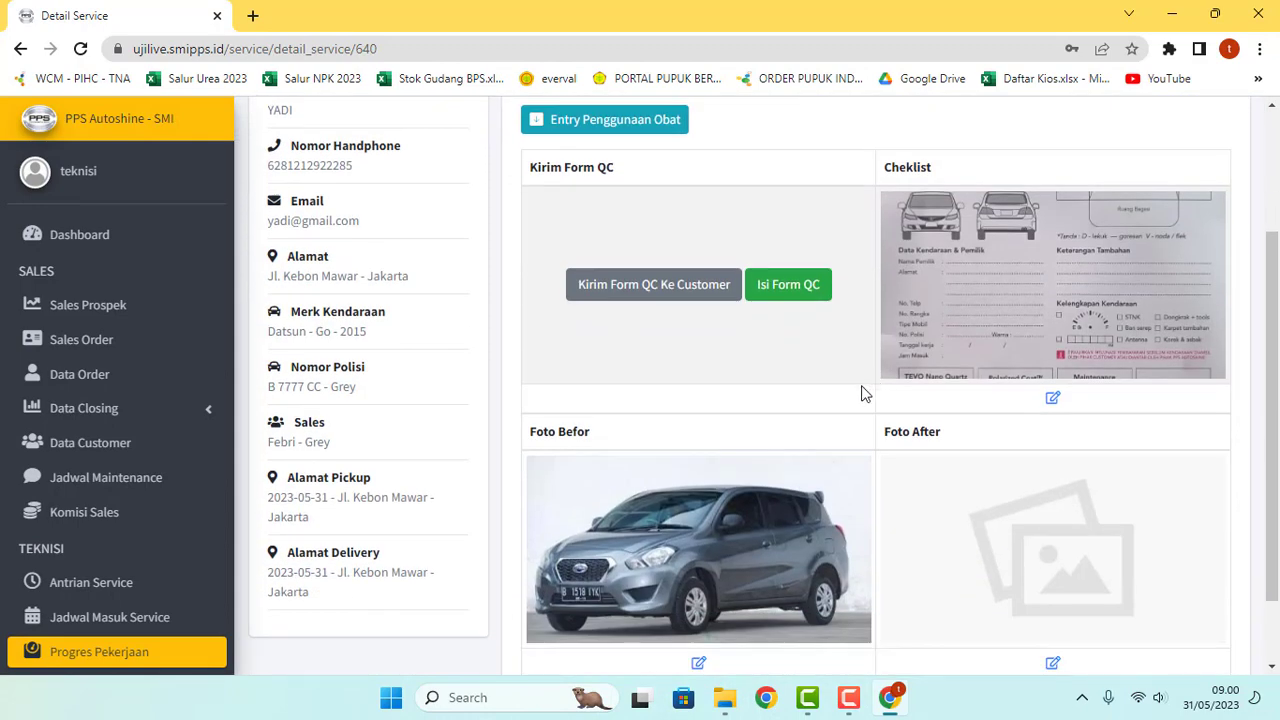
scroll(860, 391, up, 1)
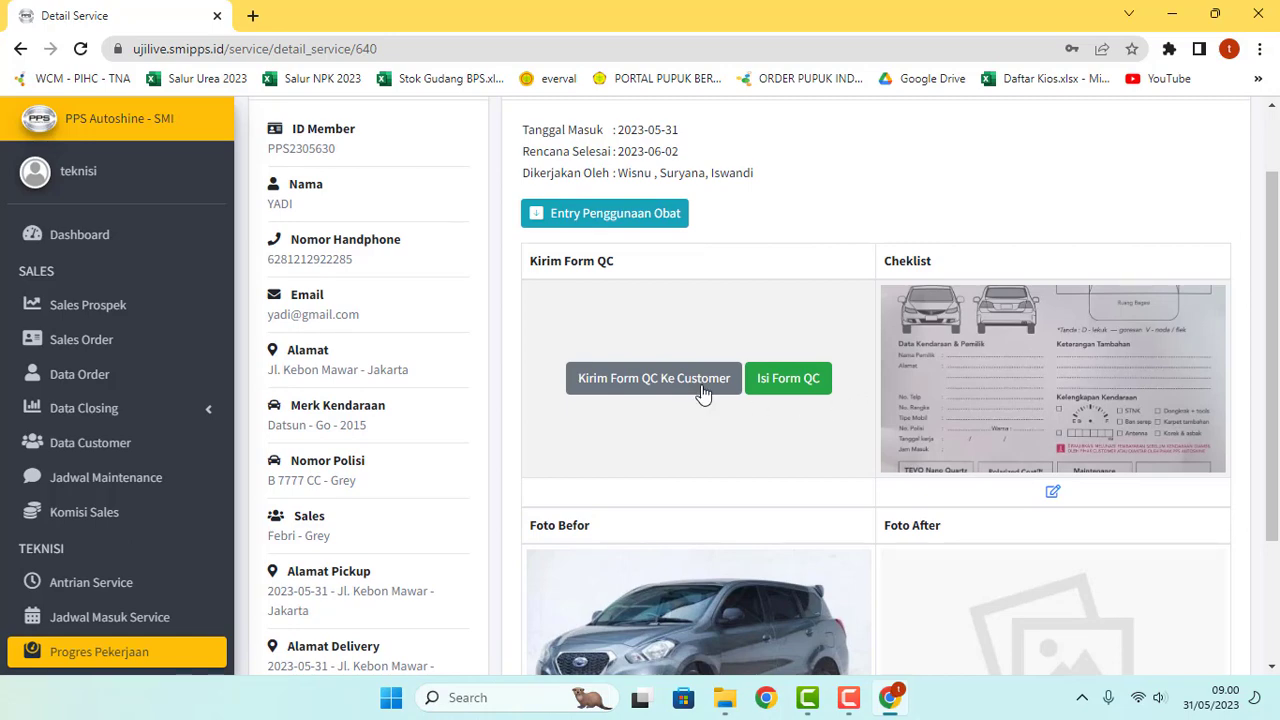
scroll(687, 282, down, 1)
scroll(687, 290, down, 3)
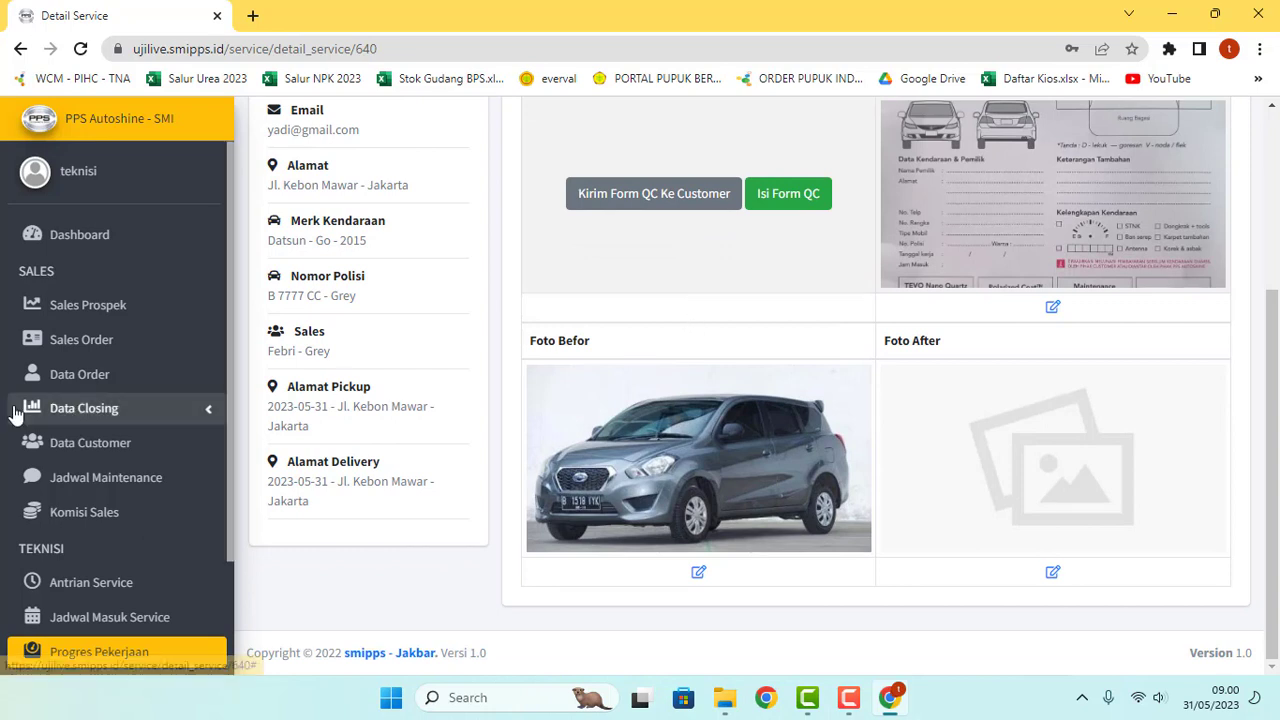
scroll(135, 497, down, 2)
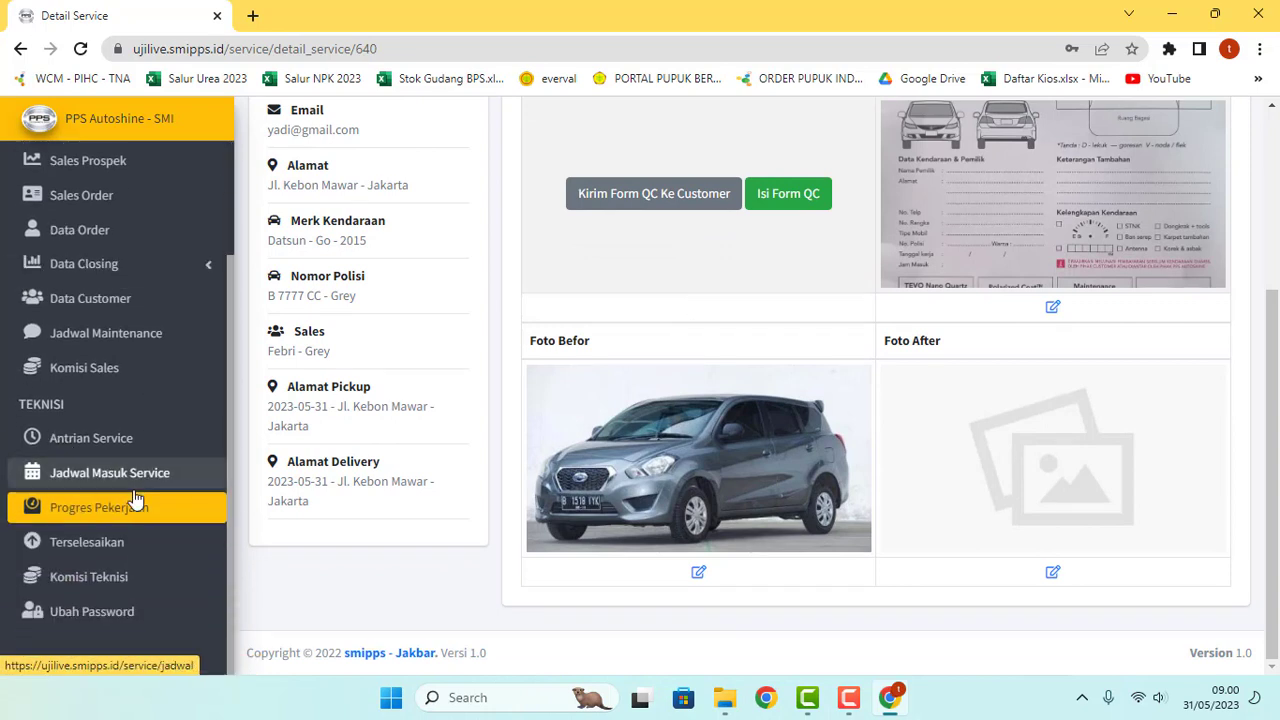
click(100, 474)
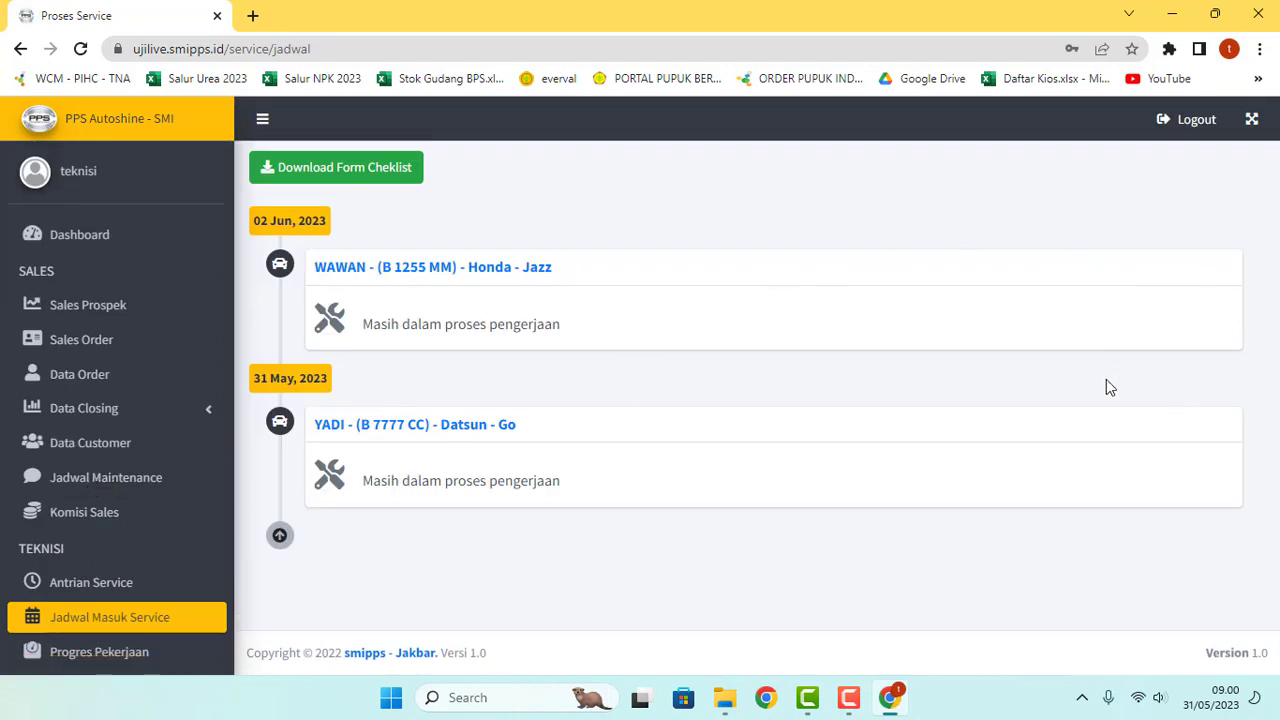
click(376, 430)
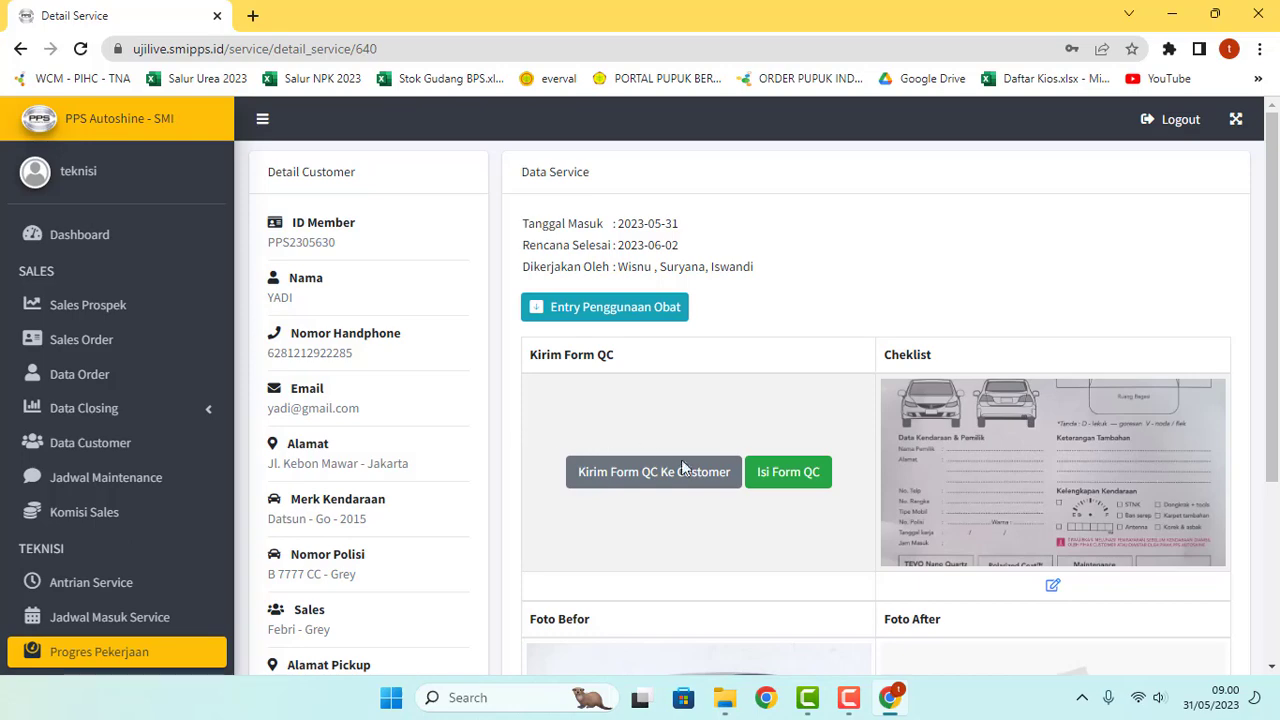
scroll(815, 549, down, 1)
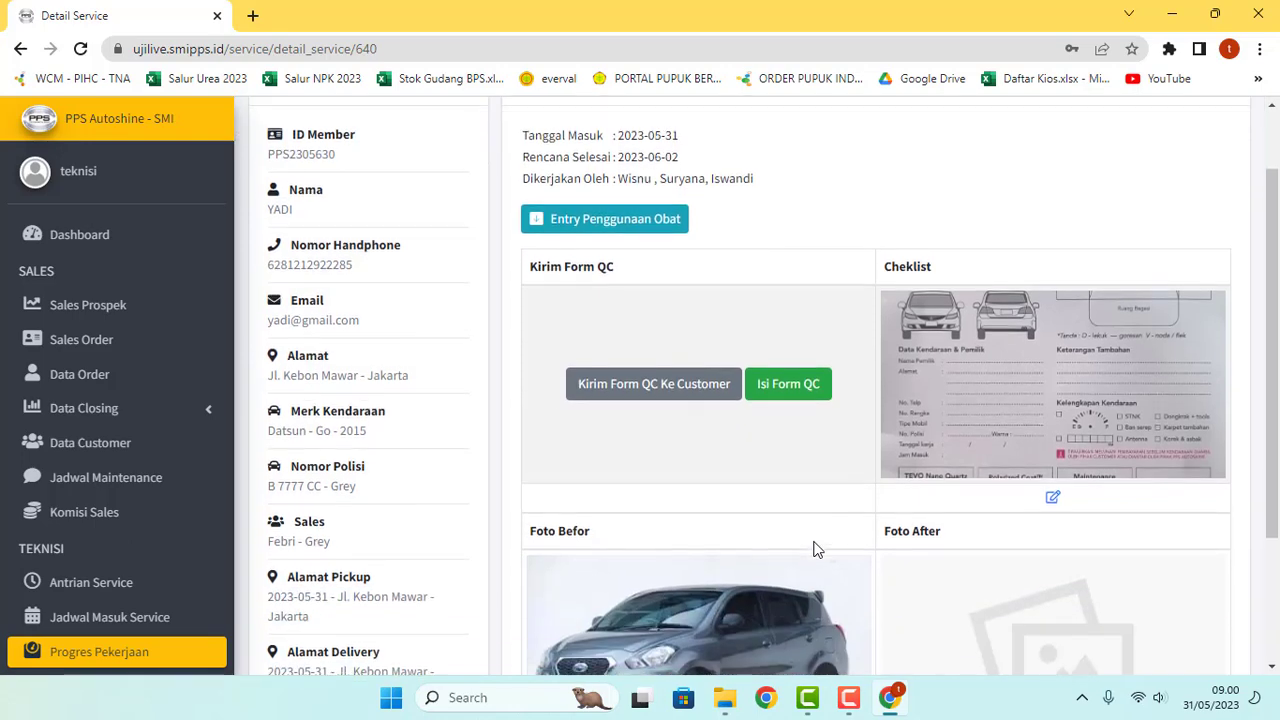
scroll(815, 549, down, 2)
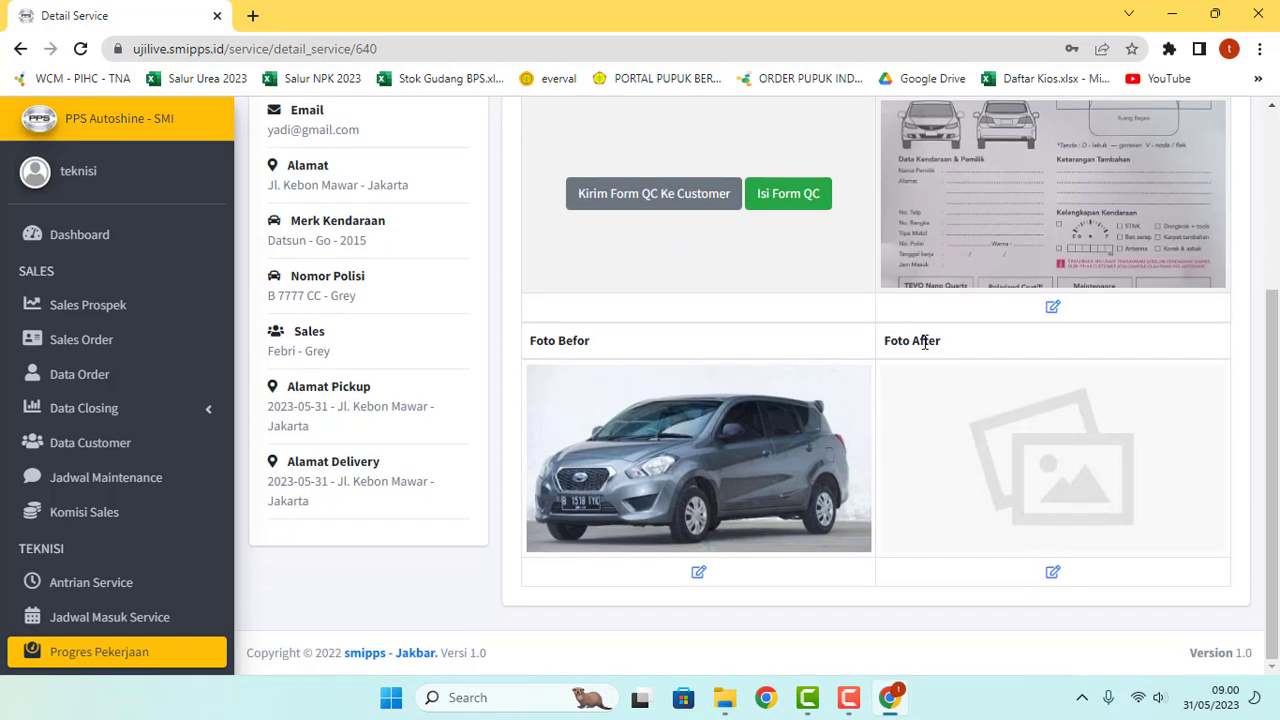
scroll(835, 378, up, 1)
scroll(833, 380, down, 1)
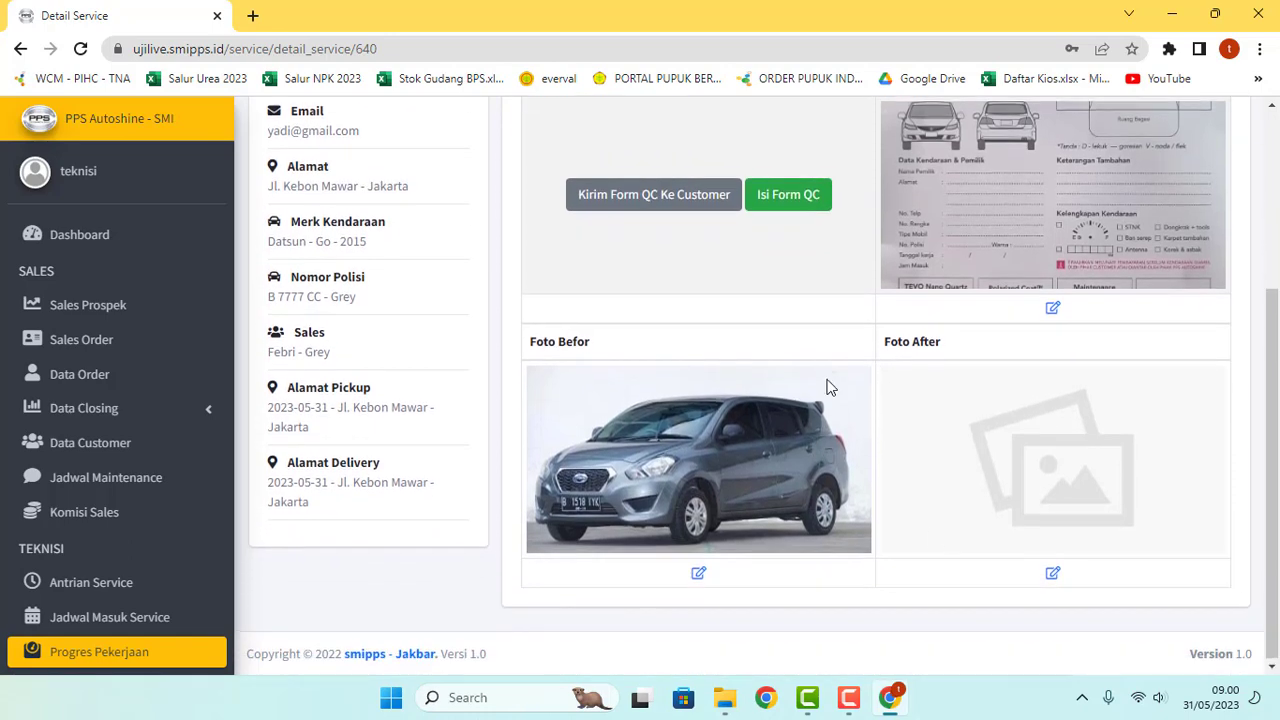
Step: Set the Foto After picture to 2. Datsun-after and save it
click(1053, 575)
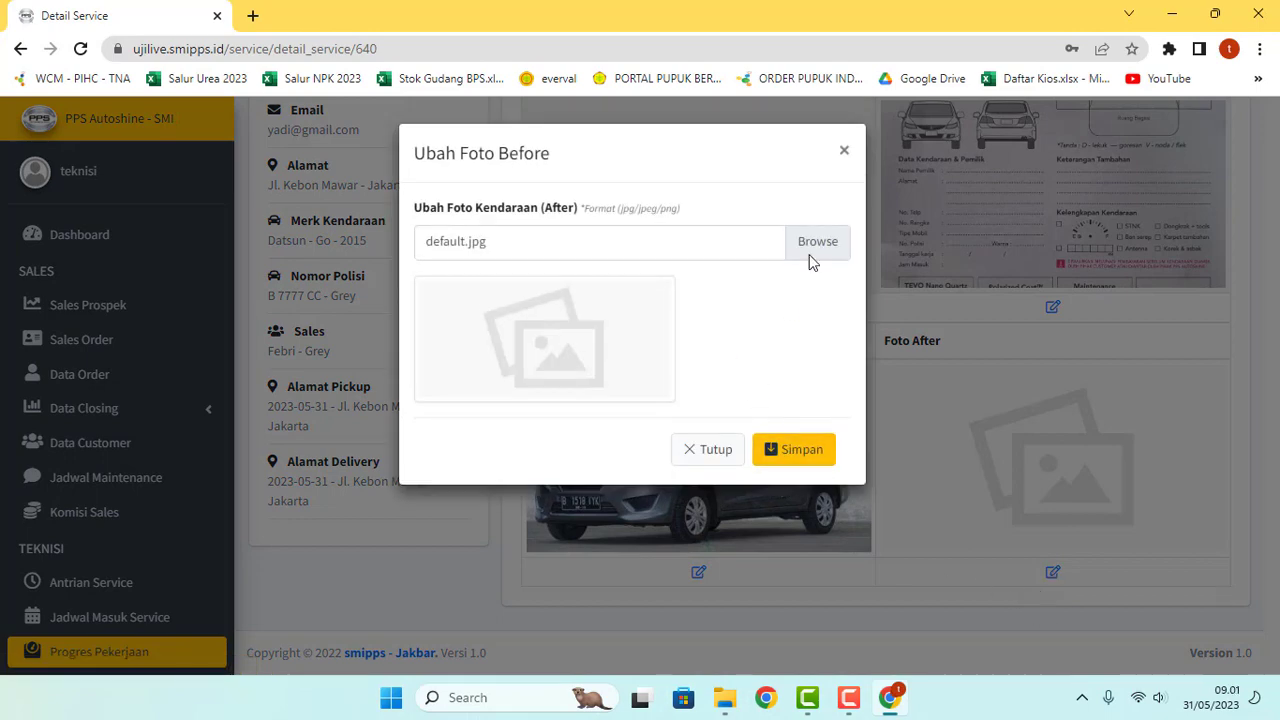
click(814, 246)
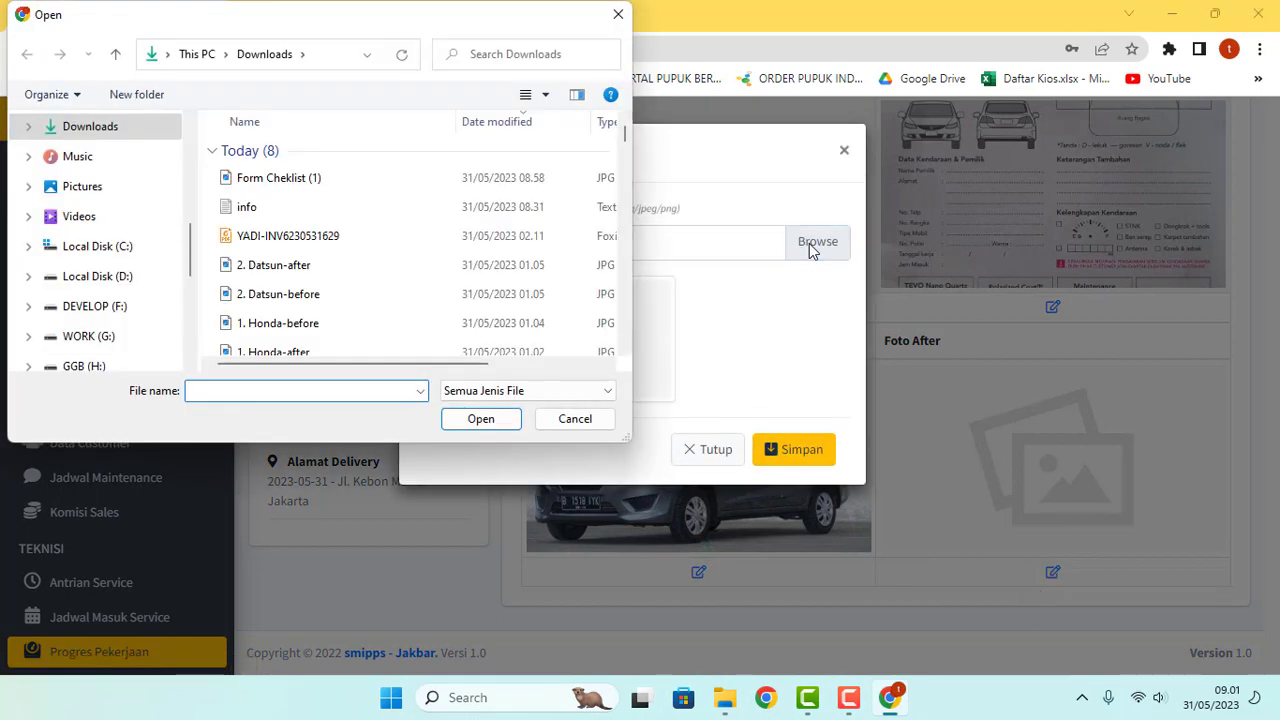
scroll(394, 266, down, 1)
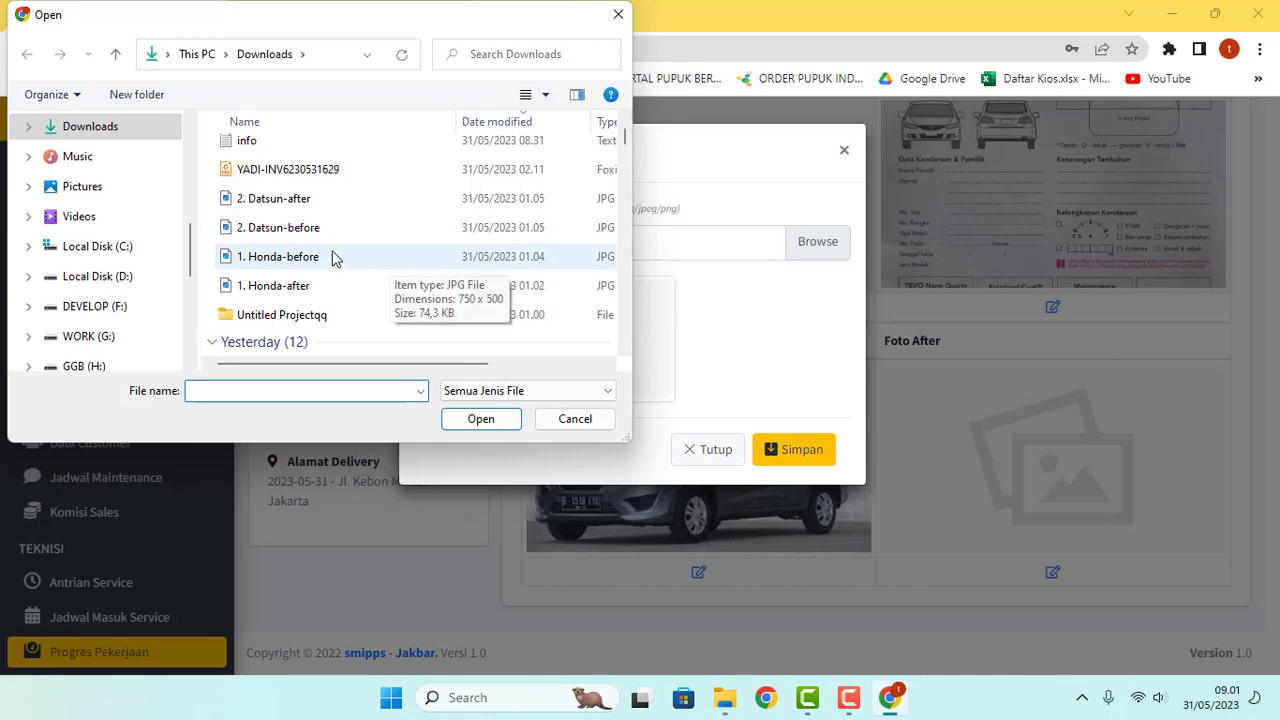
click(281, 203)
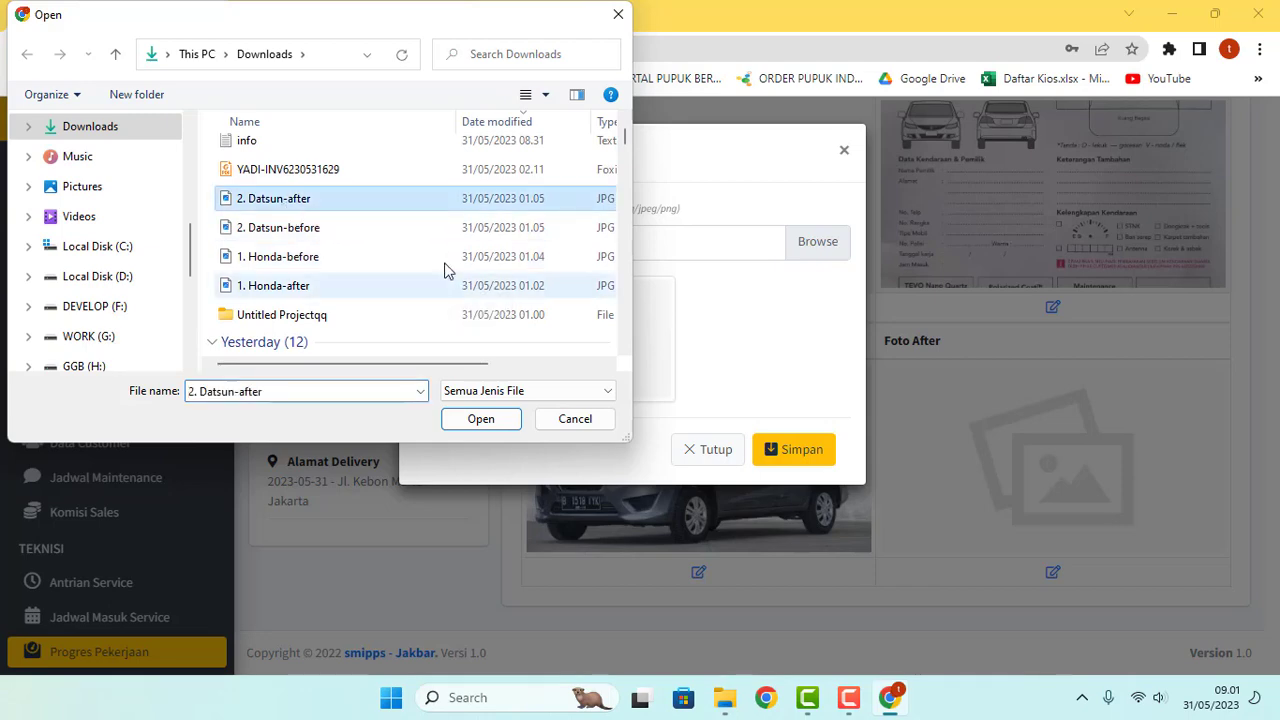
click(491, 420)
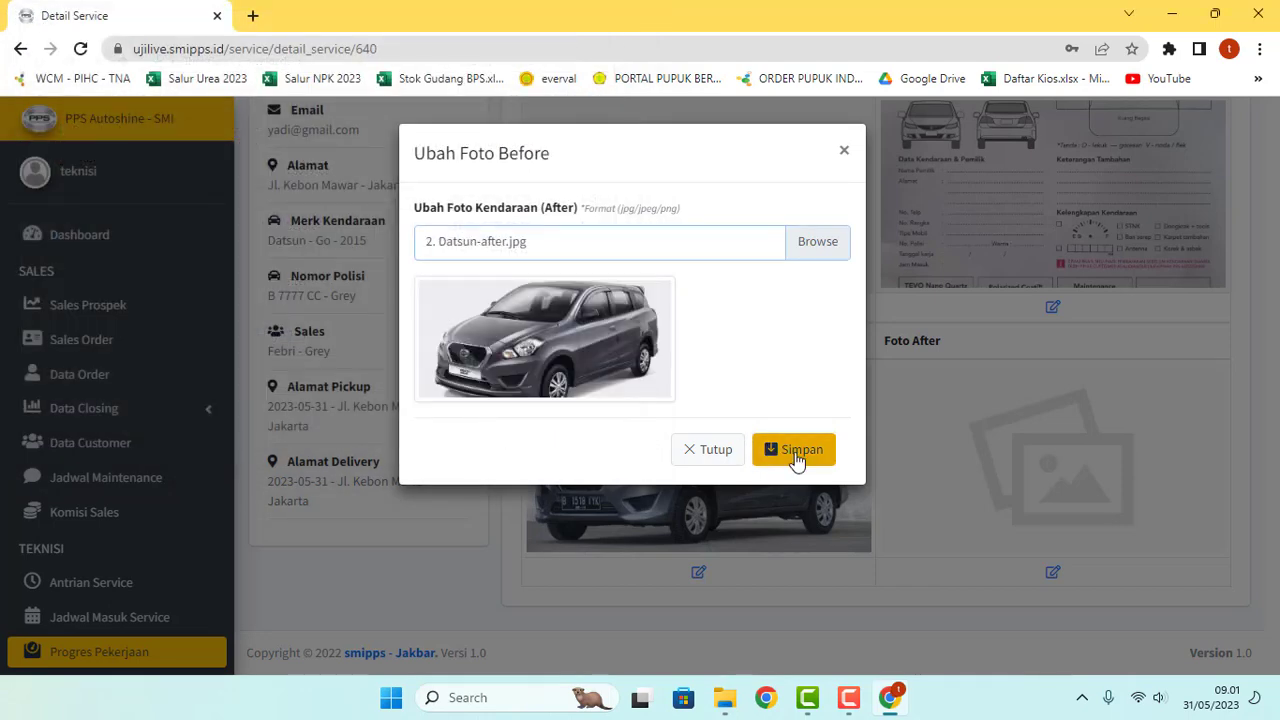
click(796, 459)
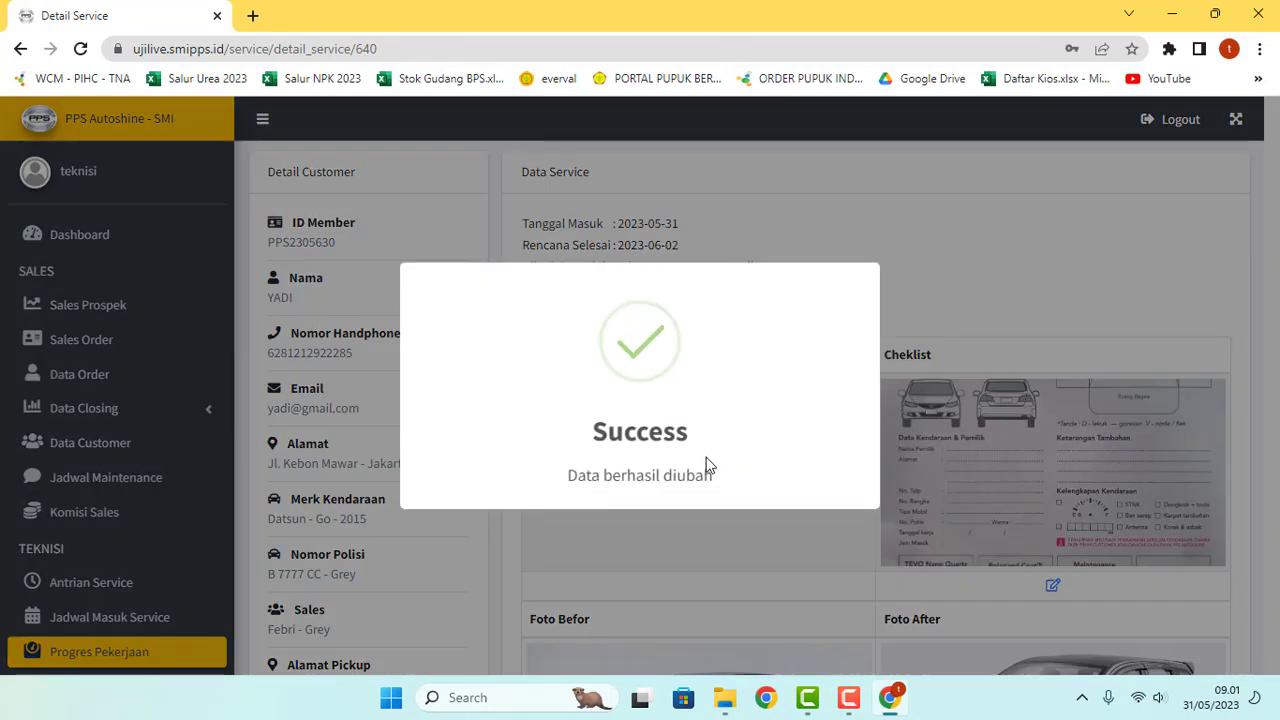
scroll(797, 460, down, 3)
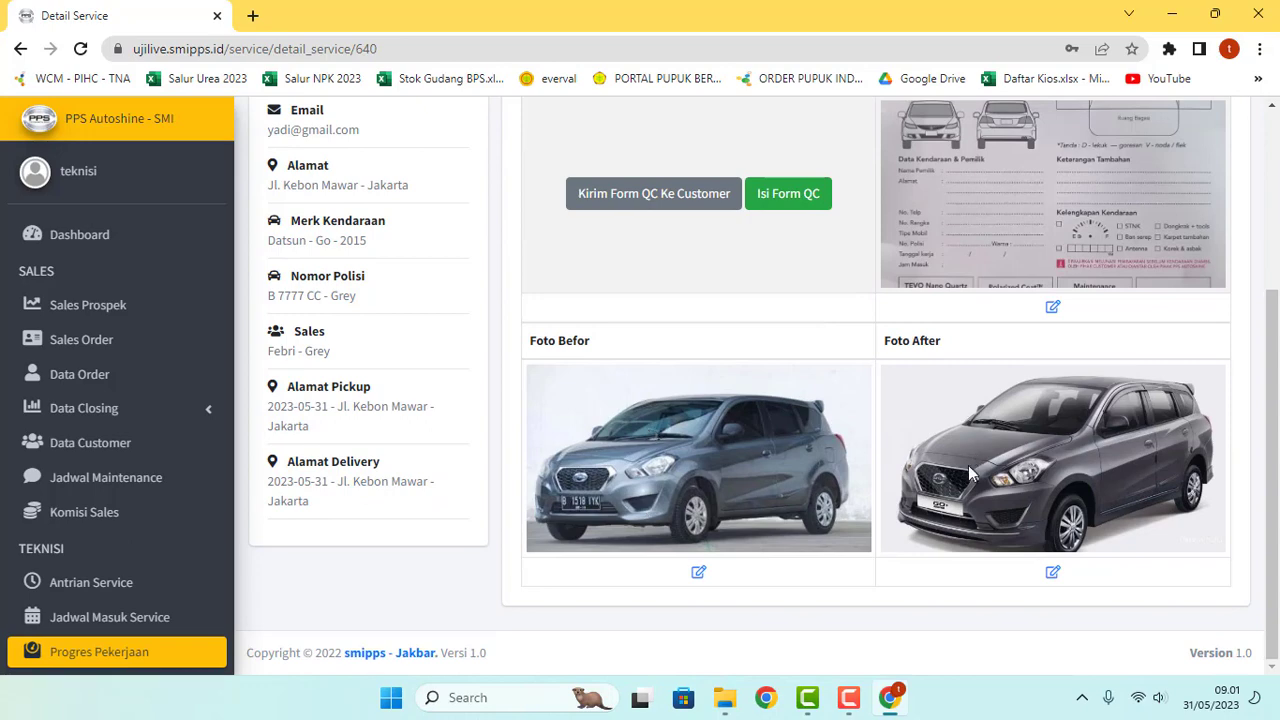
scroll(968, 465, up, 1)
scroll(908, 462, up, 1)
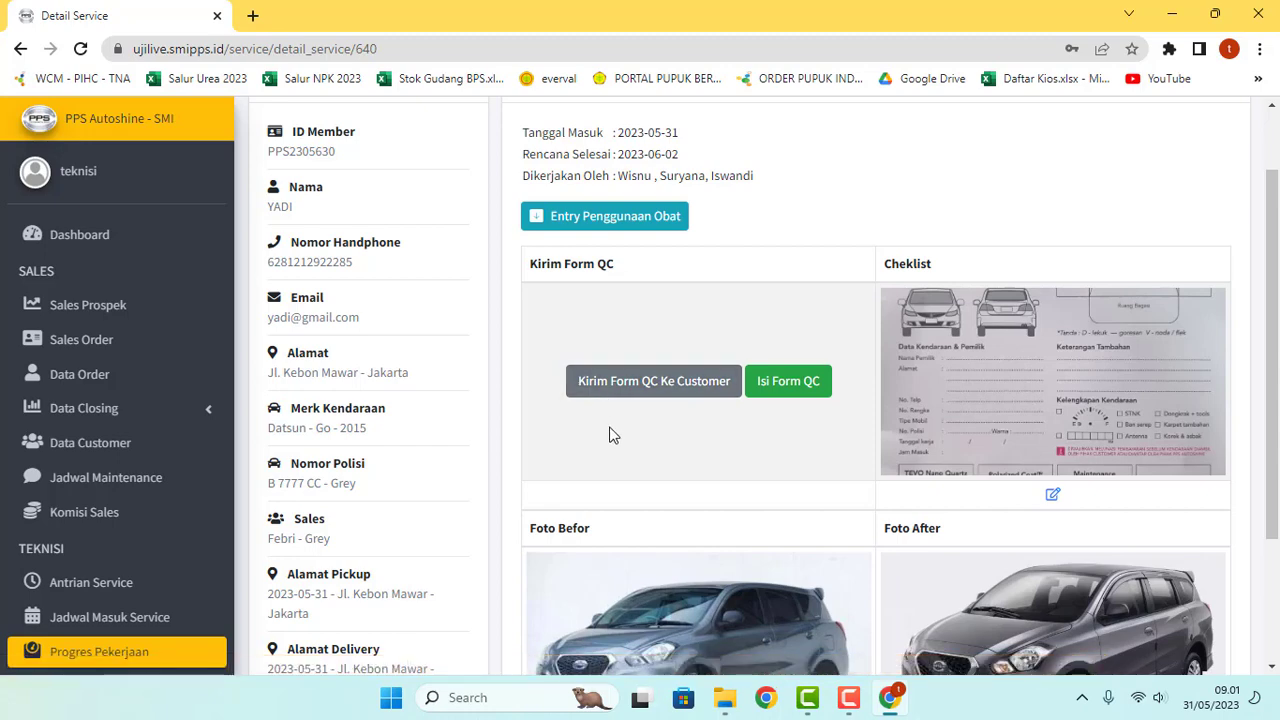
Step: Open the QC form and tick Pemolesan, Penghilang Kerak and Kebersihan List
click(781, 393)
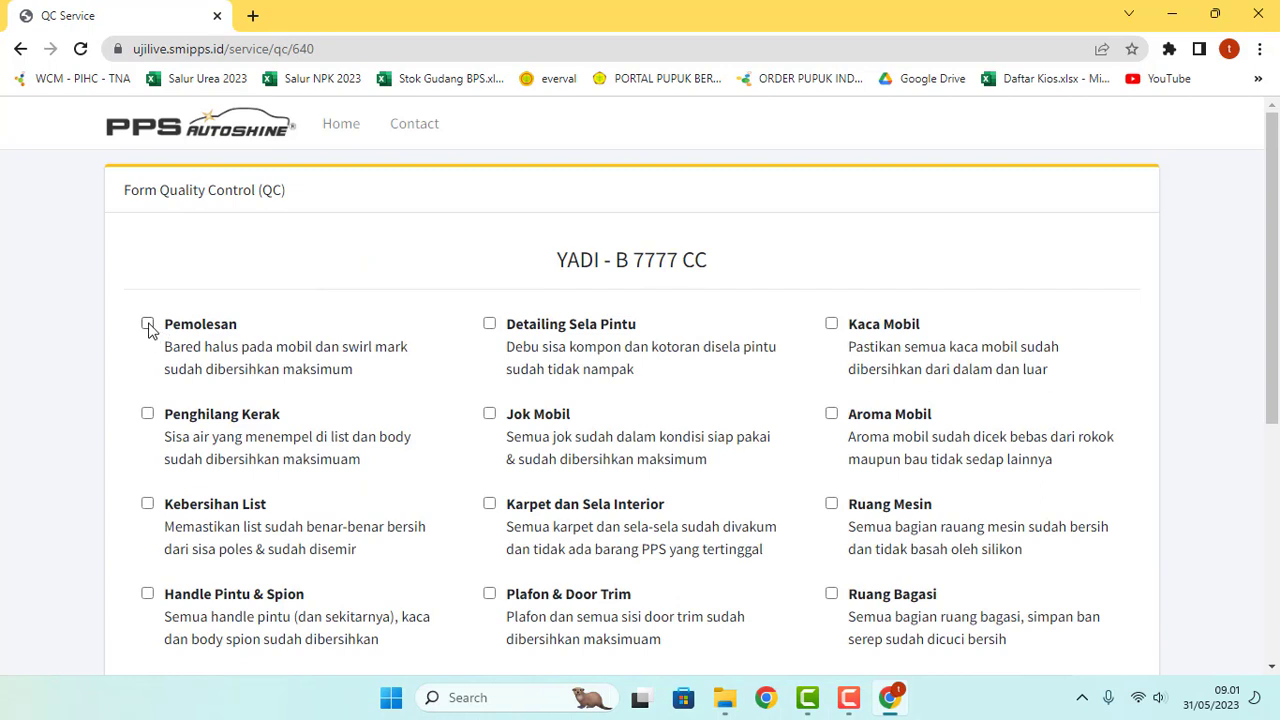
click(147, 323)
click(148, 414)
click(147, 503)
scroll(188, 508, down, 1)
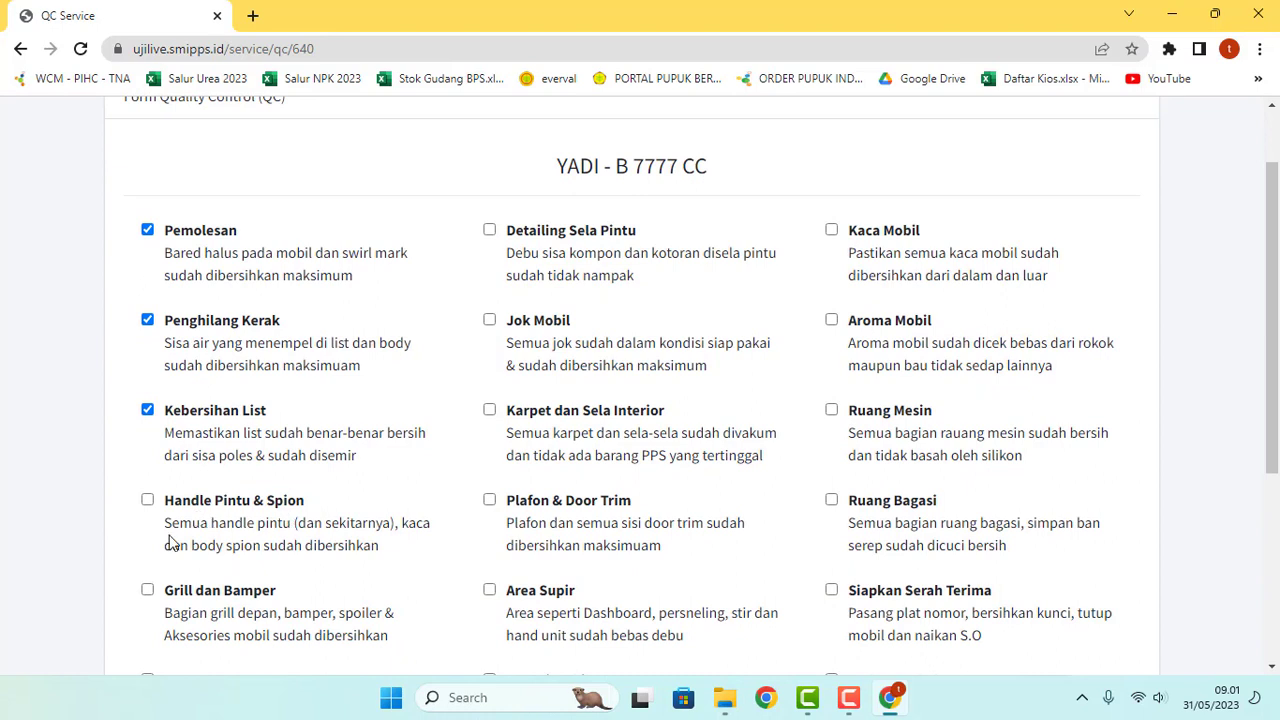
Step: Tick Handle Pintu & Spion, Detailing Sela Pintu, Jok Mobil, Kaca Mobil and Aroma Mobil, then save the QC confirmation
click(147, 501)
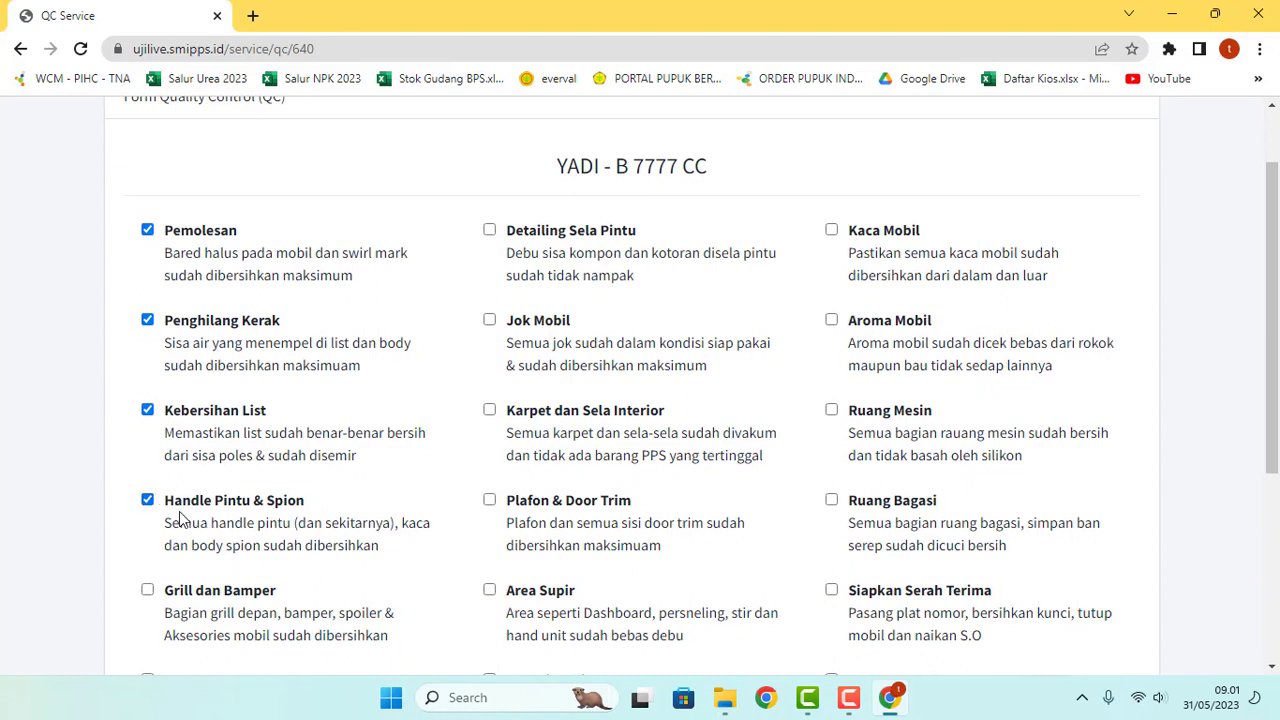
click(489, 231)
click(489, 321)
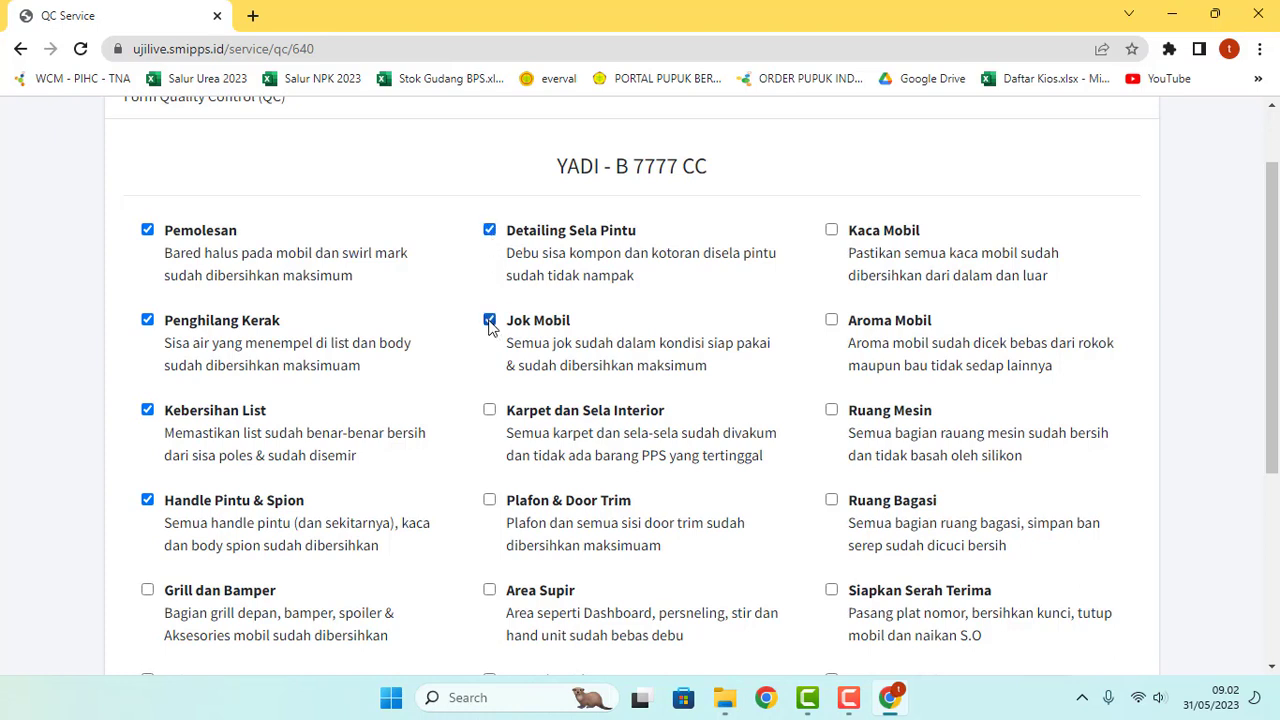
click(831, 231)
click(831, 321)
scroll(434, 300, down, 4)
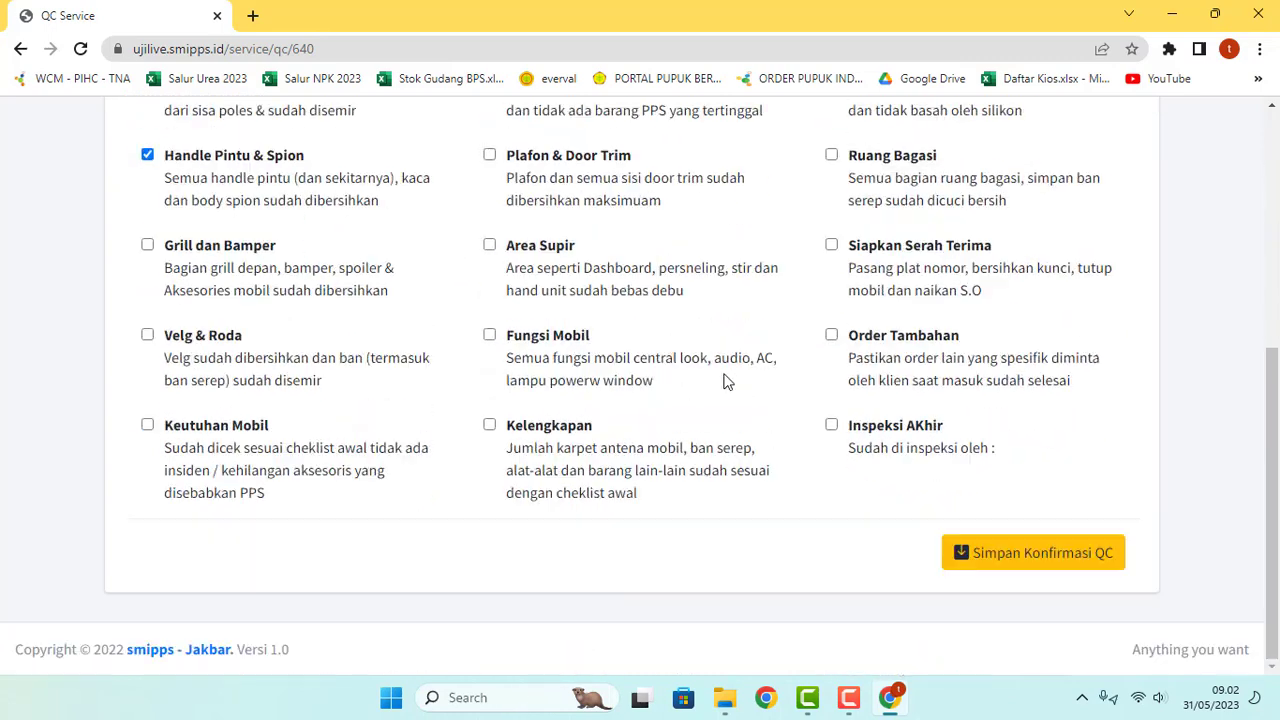
click(1037, 566)
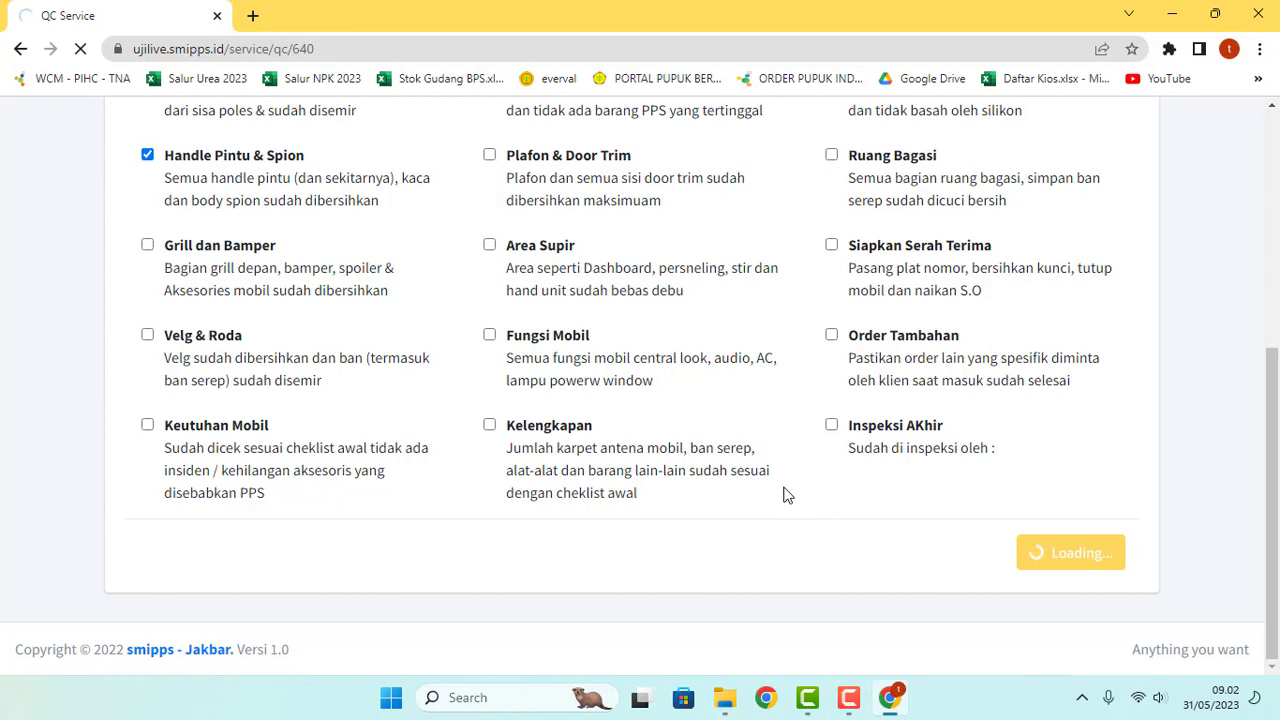
scroll(786, 495, up, 1)
scroll(785, 495, down, 1)
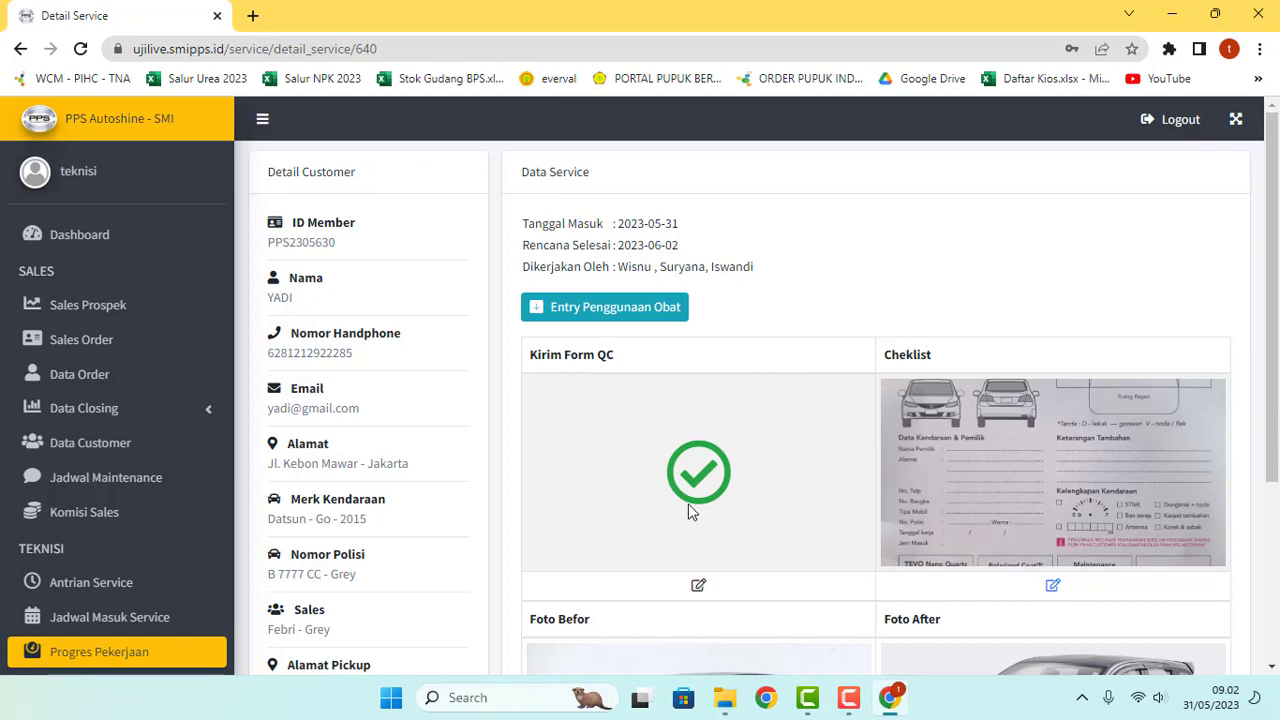
scroll(701, 414, down, 1)
scroll(777, 500, down, 2)
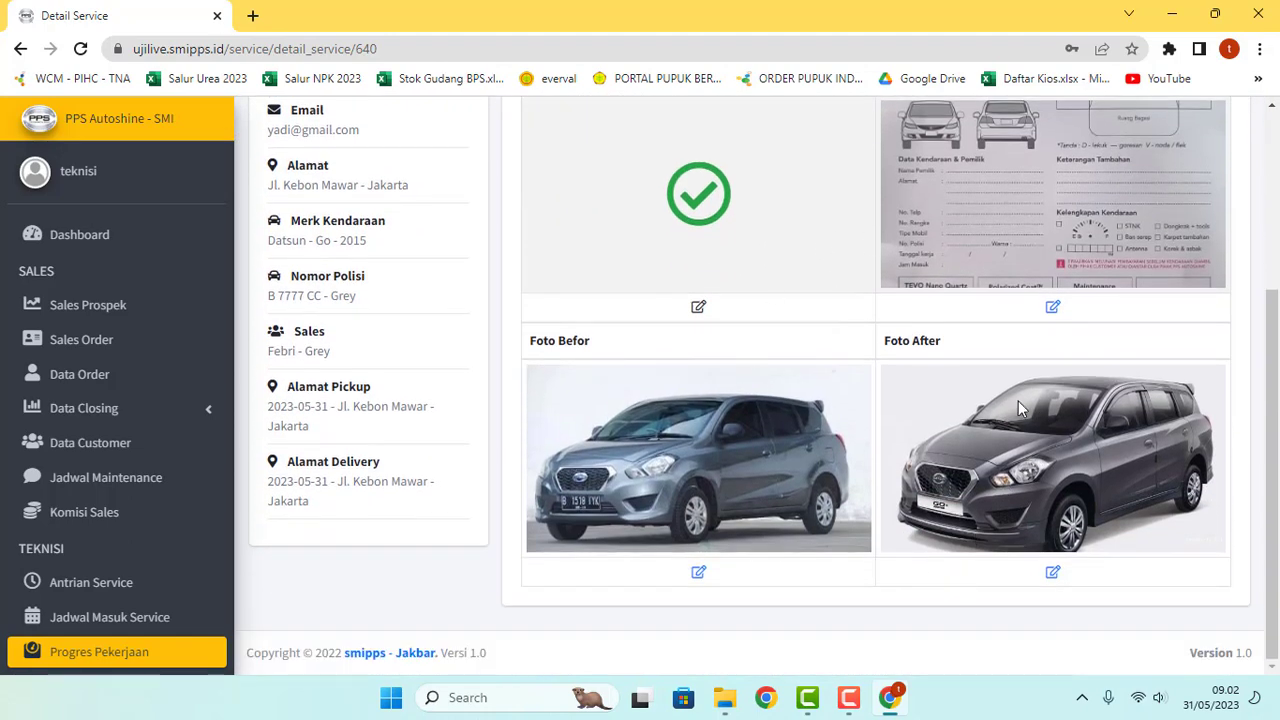
scroll(887, 446, up, 3)
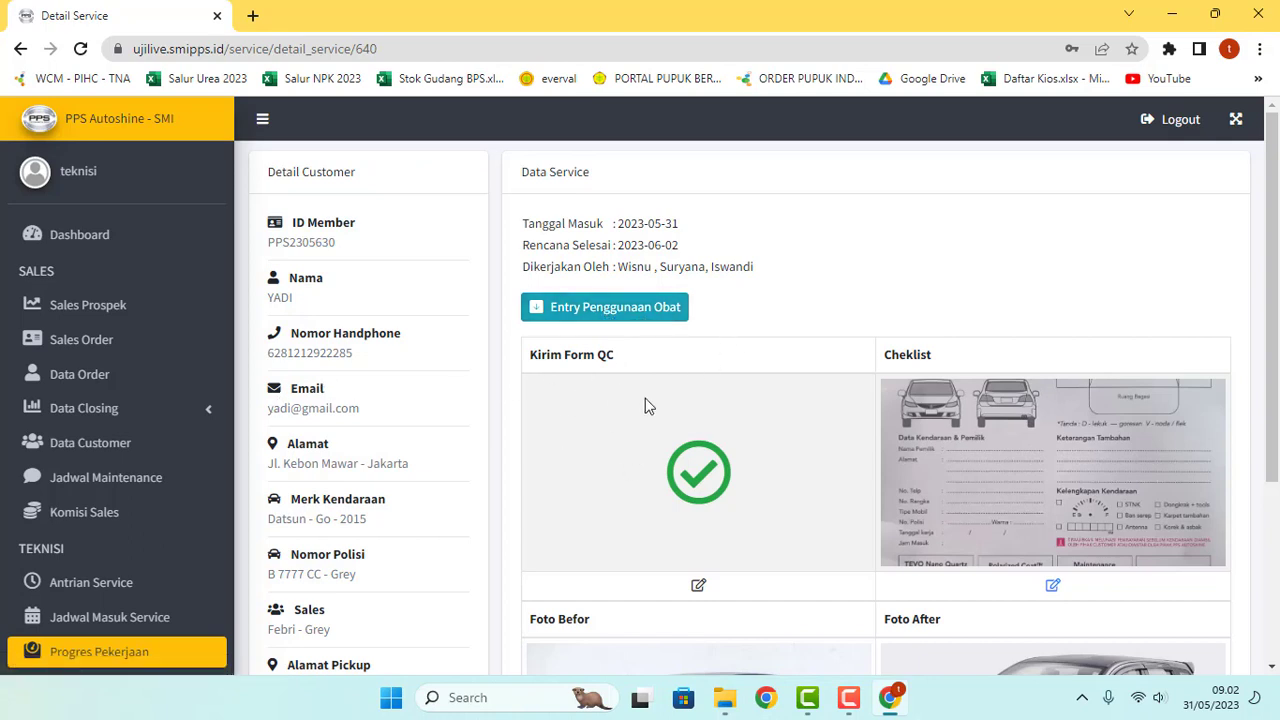
Step: Open a second Chrome window with a profile and load ujilive.smipps.id
click(766, 697)
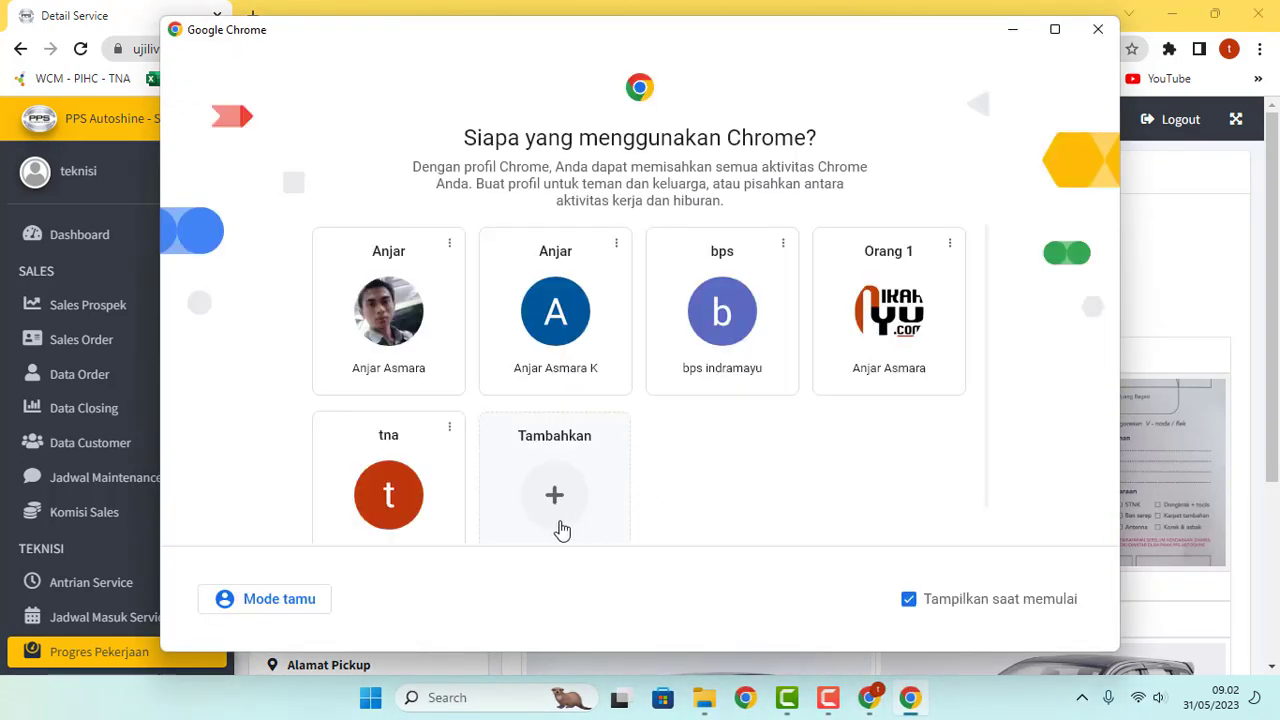
click(605, 343)
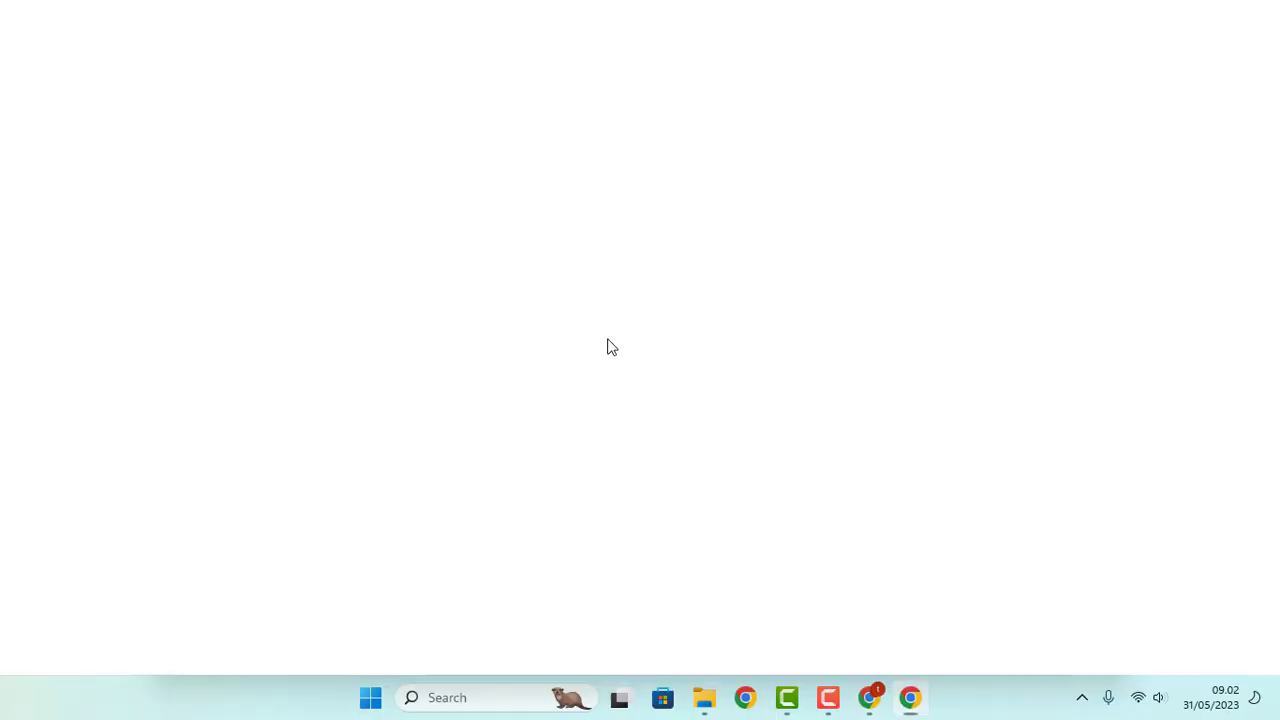
text(ujilive.smipps.id)
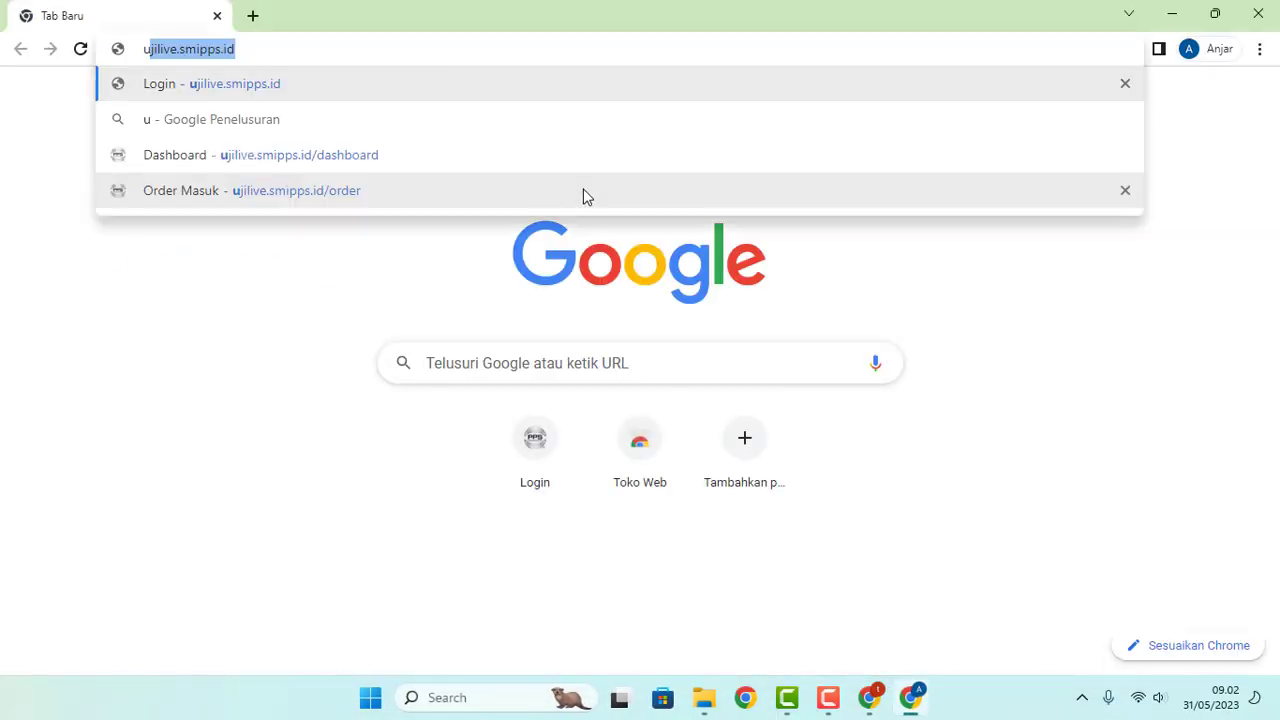
key(Return)
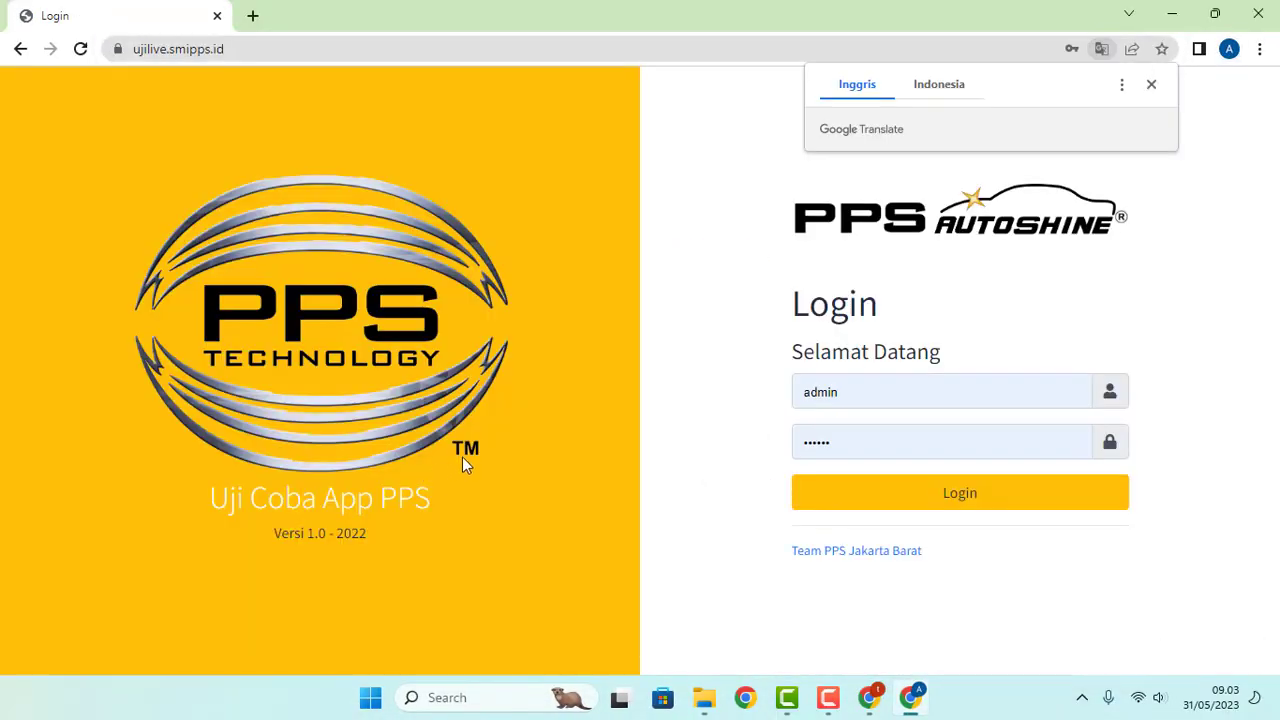
click(1146, 301)
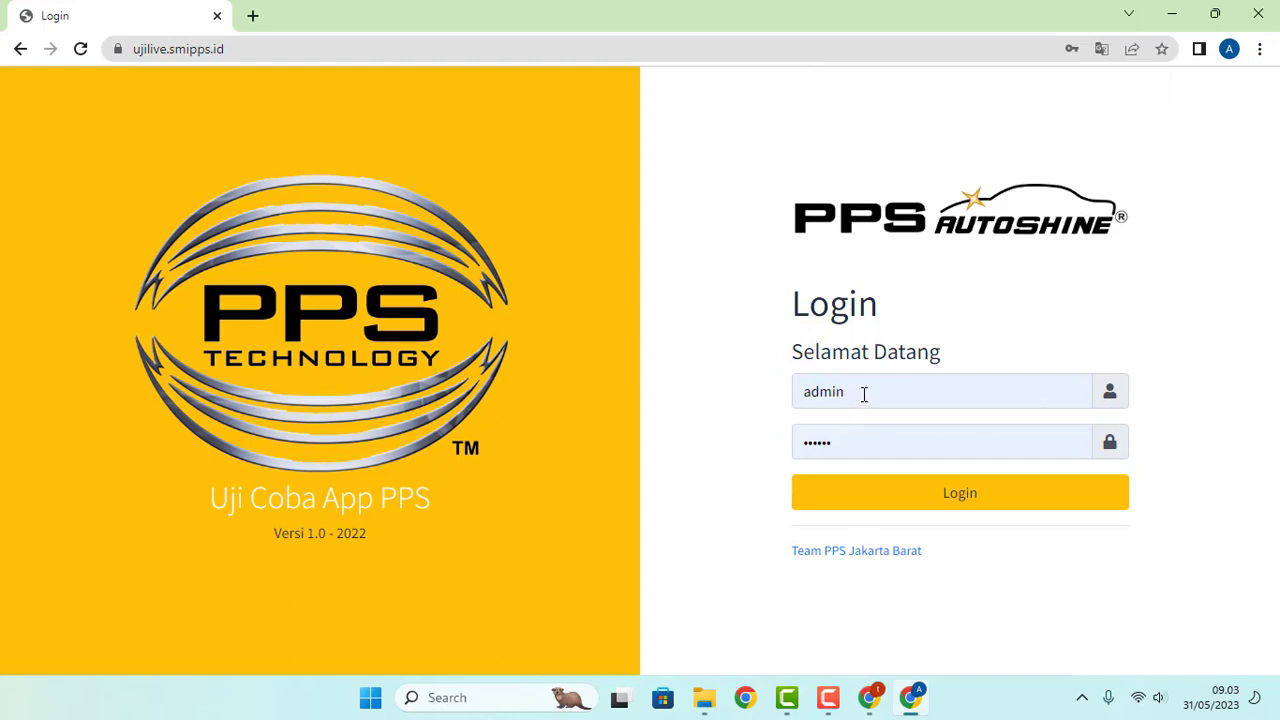
Step: Log in as admin, dismiss the password warning, and open Data Order Masuk
click(963, 503)
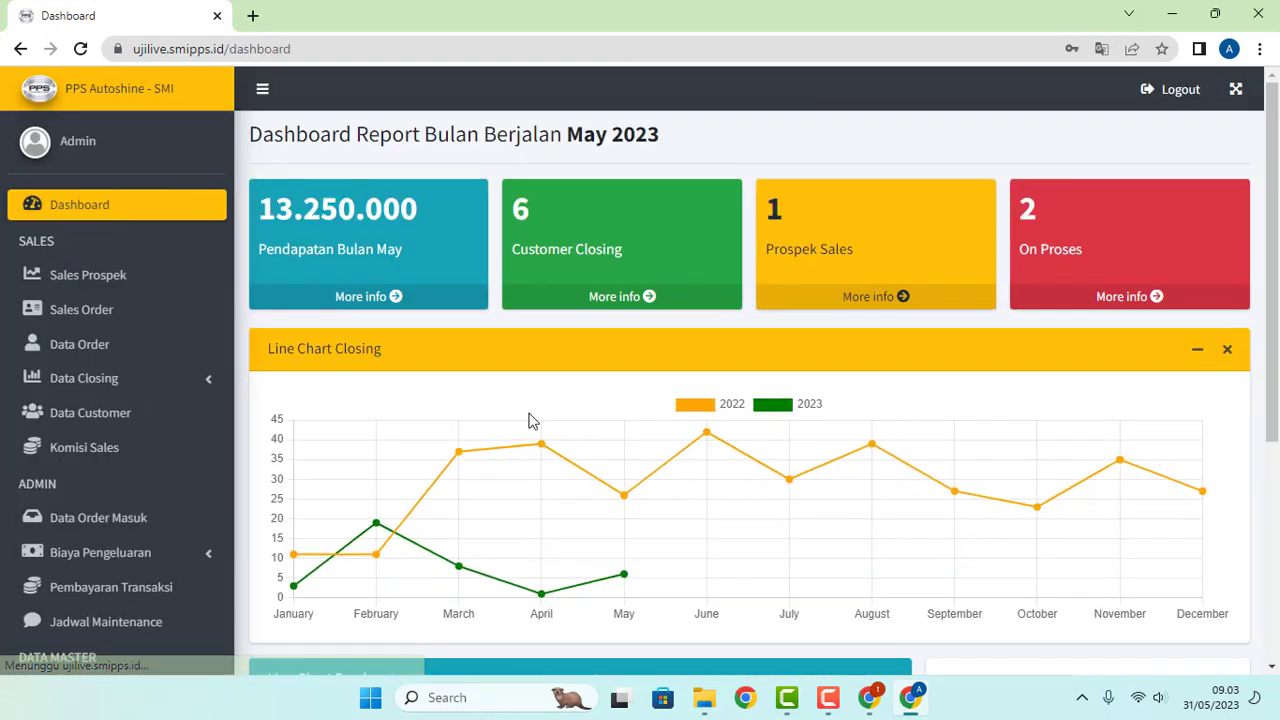
click(792, 327)
scroll(571, 420, down, 3)
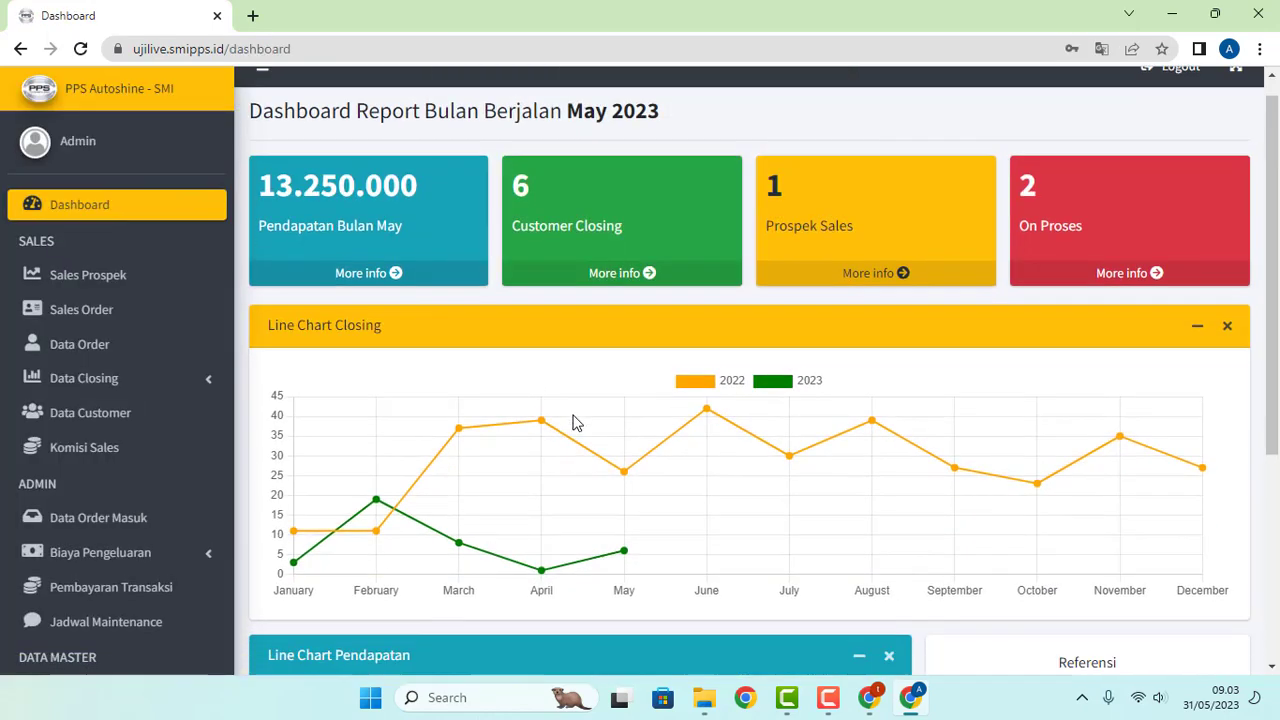
scroll(575, 420, down, 1)
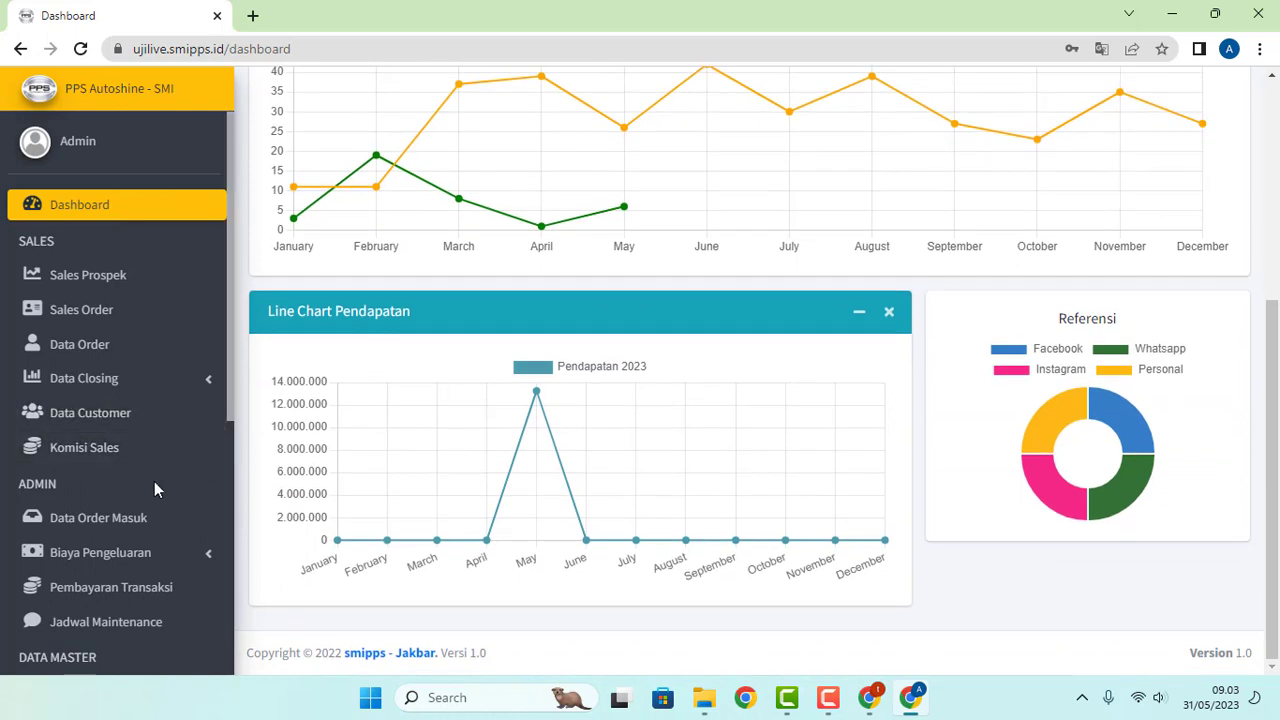
click(106, 530)
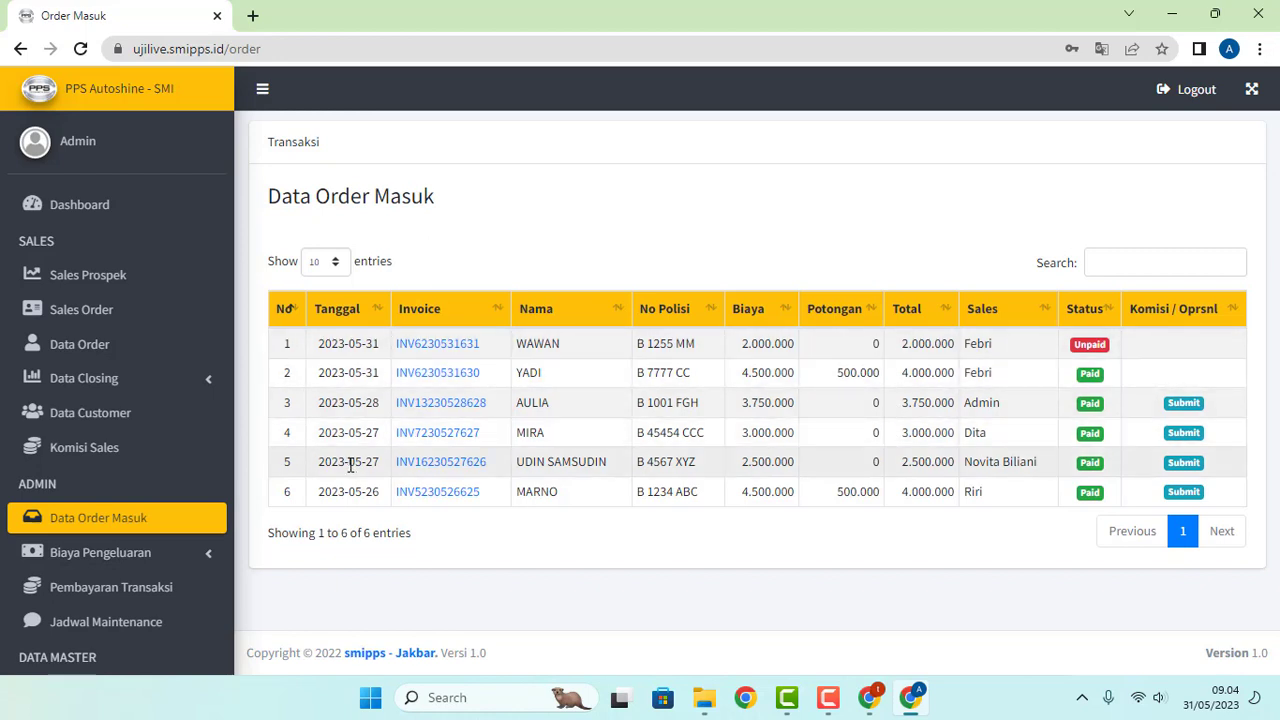
Step: Back on the technician page, record 2 of S36 as material used on the service
click(1178, 14)
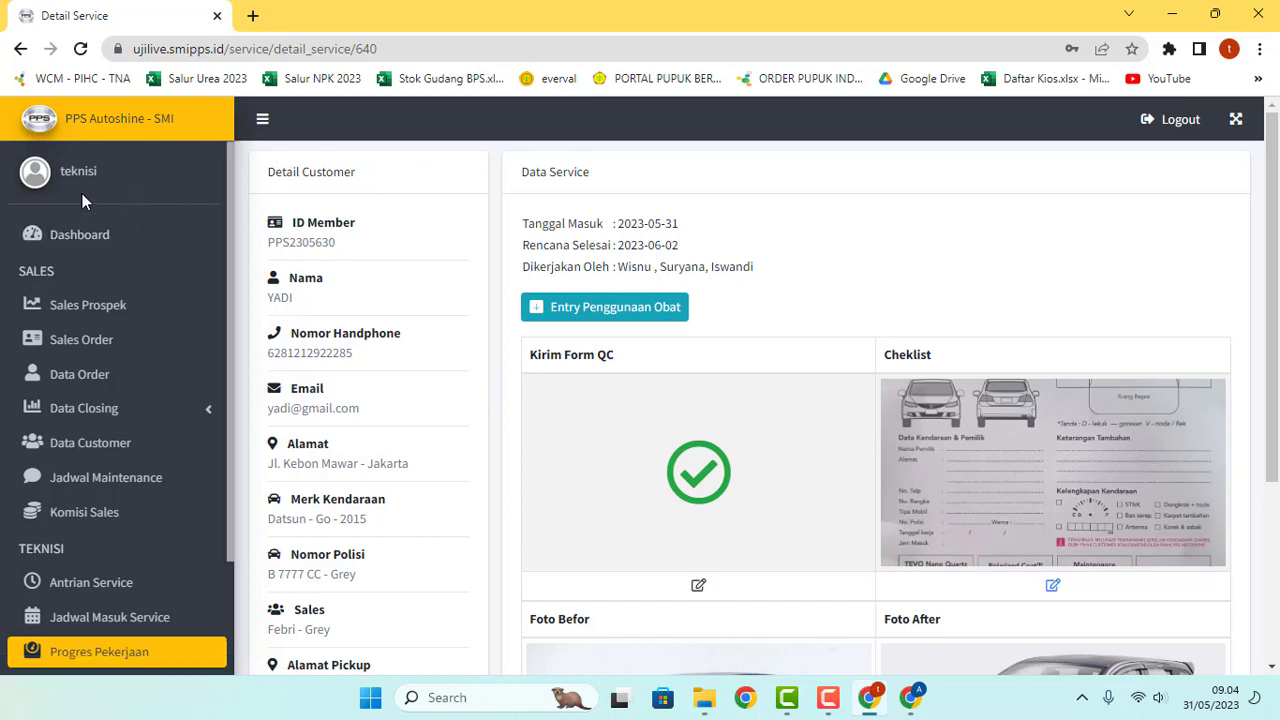
click(607, 315)
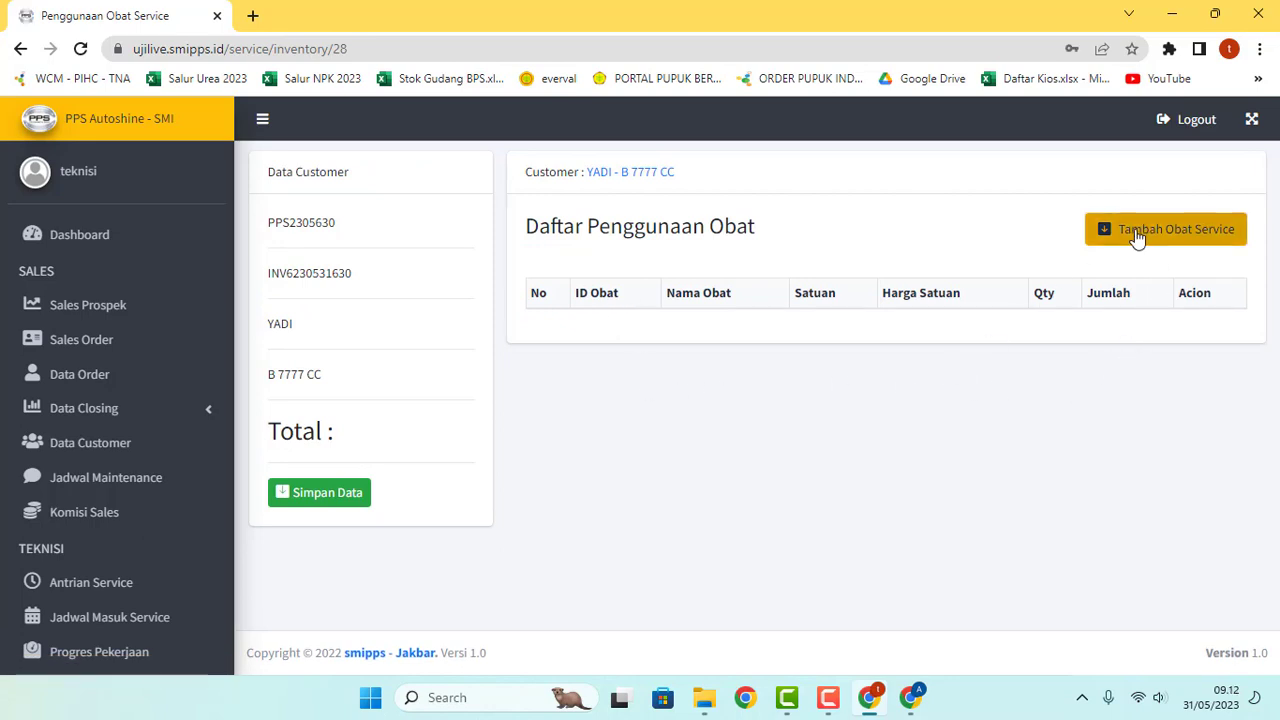
click(1137, 238)
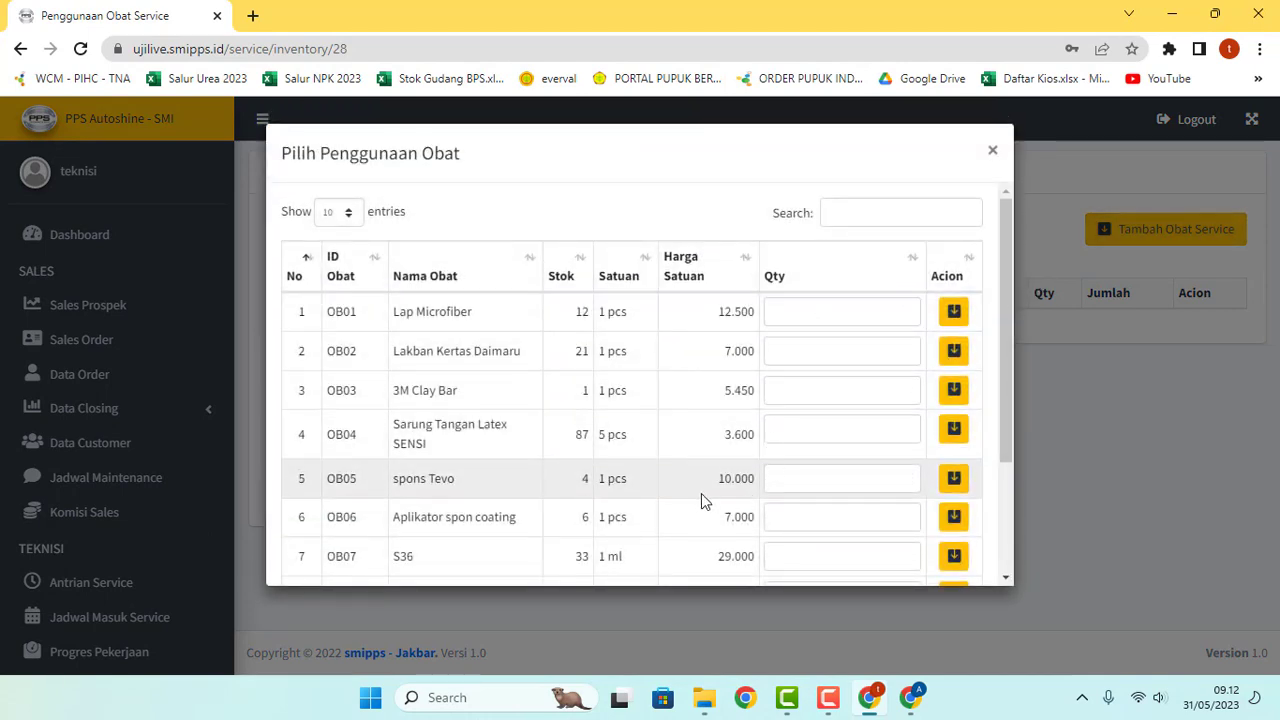
click(811, 552)
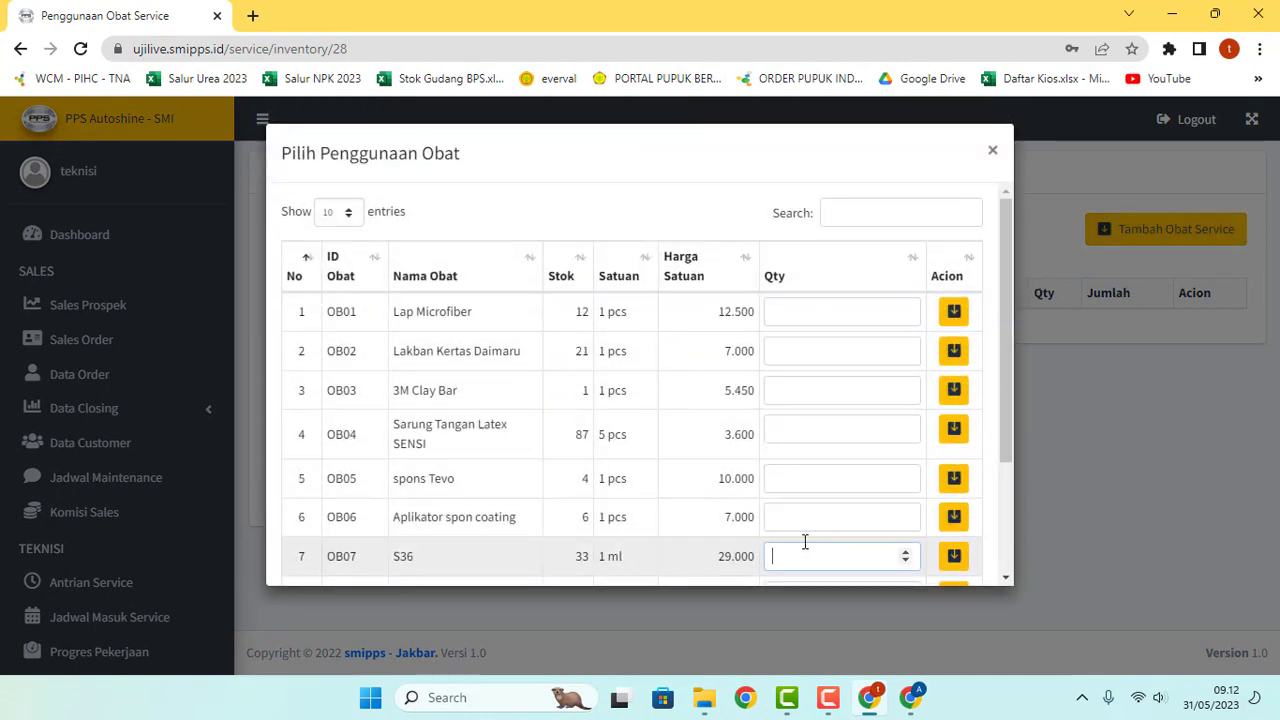
scroll(803, 540, down, 3)
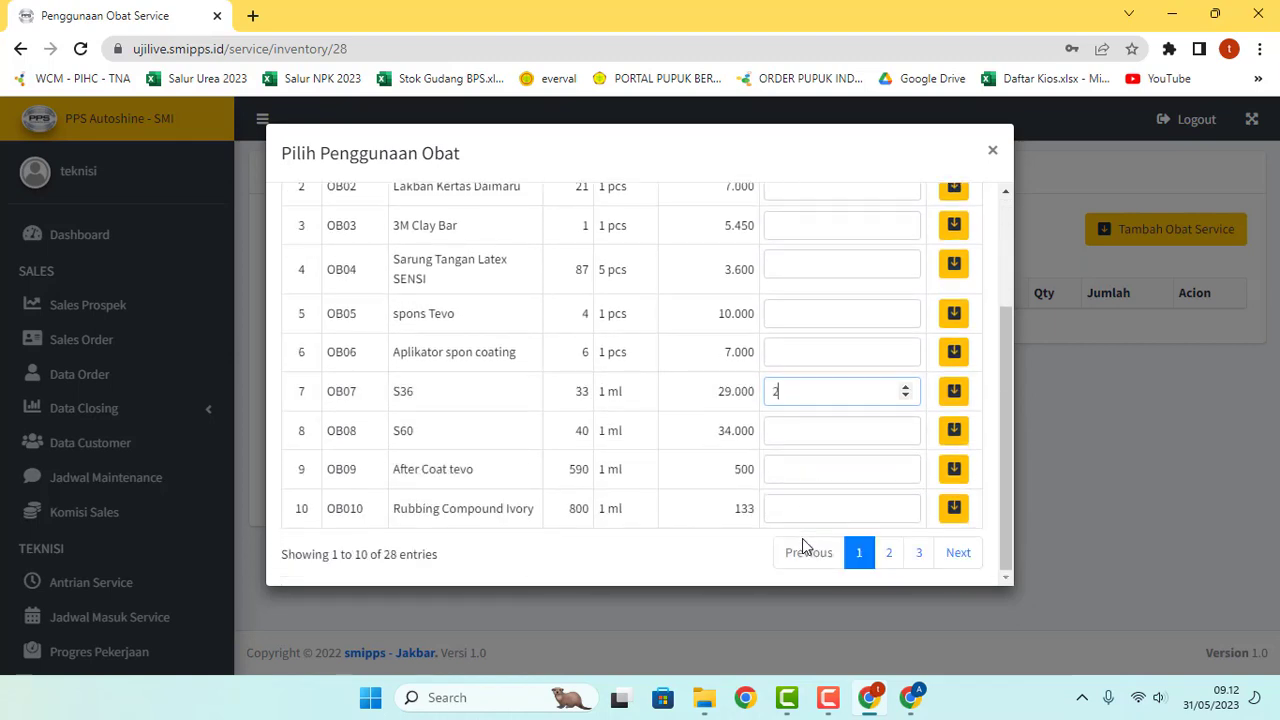
text(2)
click(954, 391)
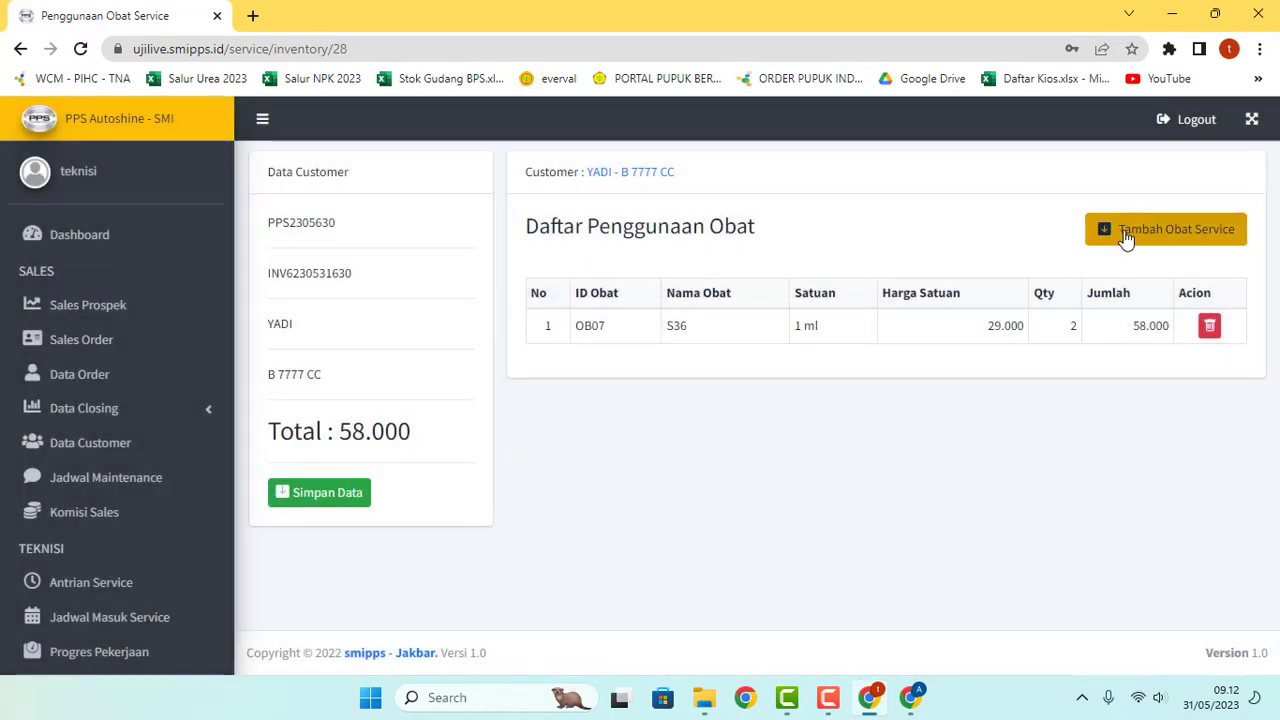
Step: Search the materials for 'sp' and add 3 spons Tevo
click(1126, 238)
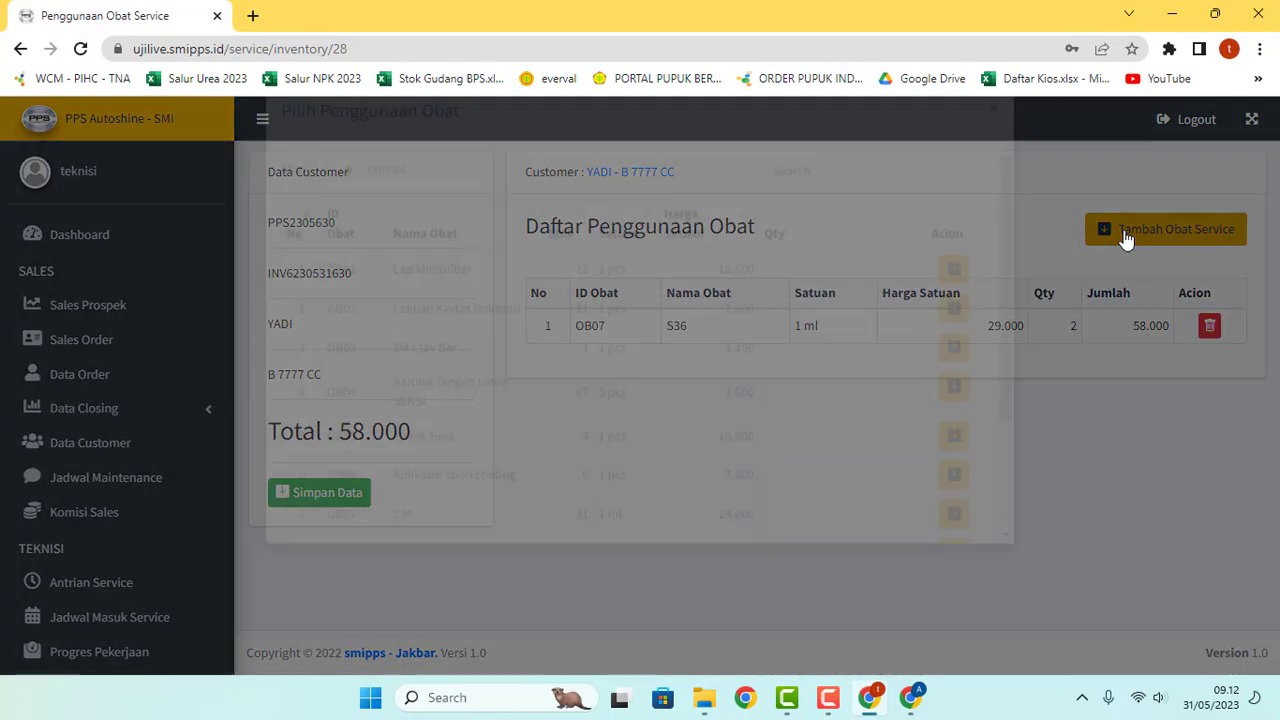
click(910, 216)
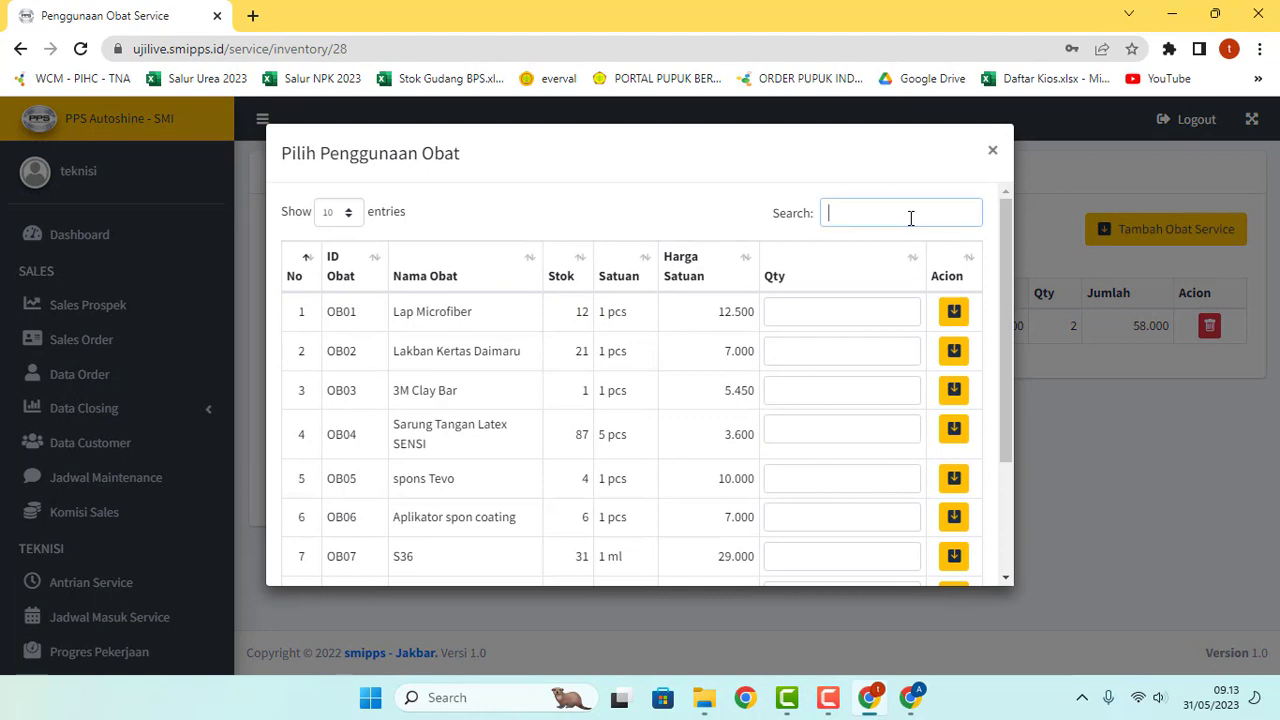
text(spon)
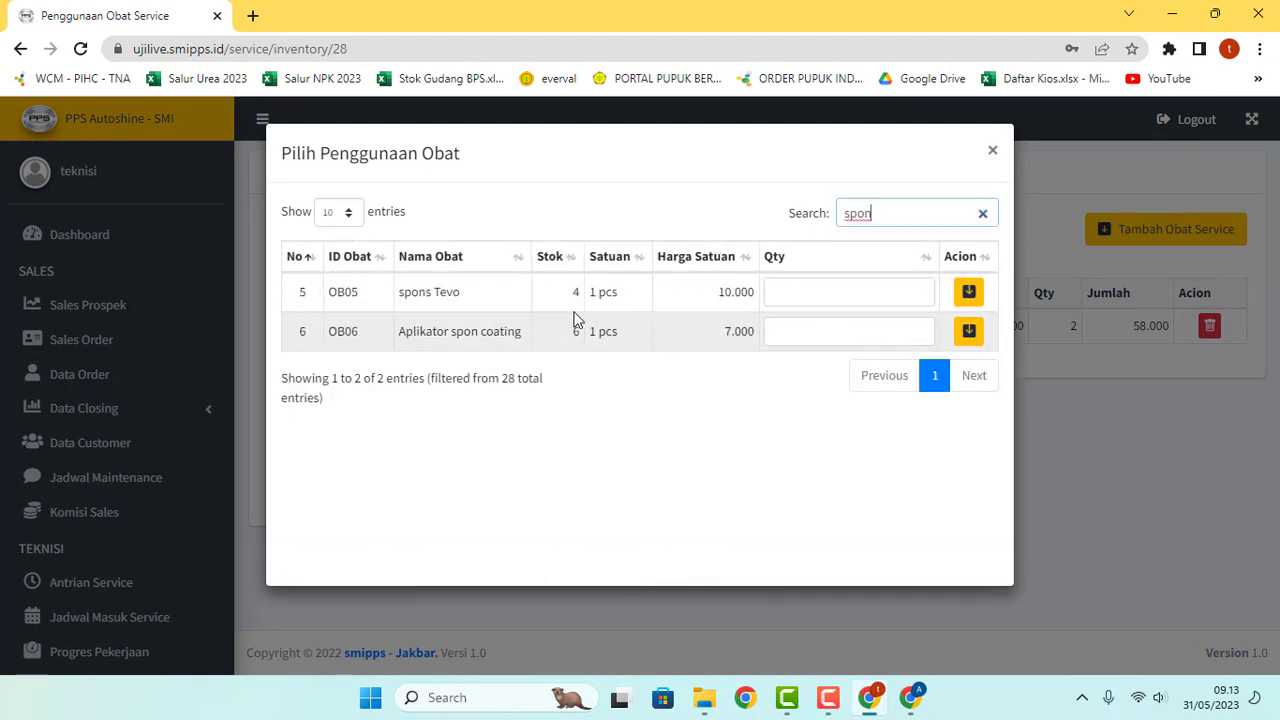
click(800, 291)
text(3)
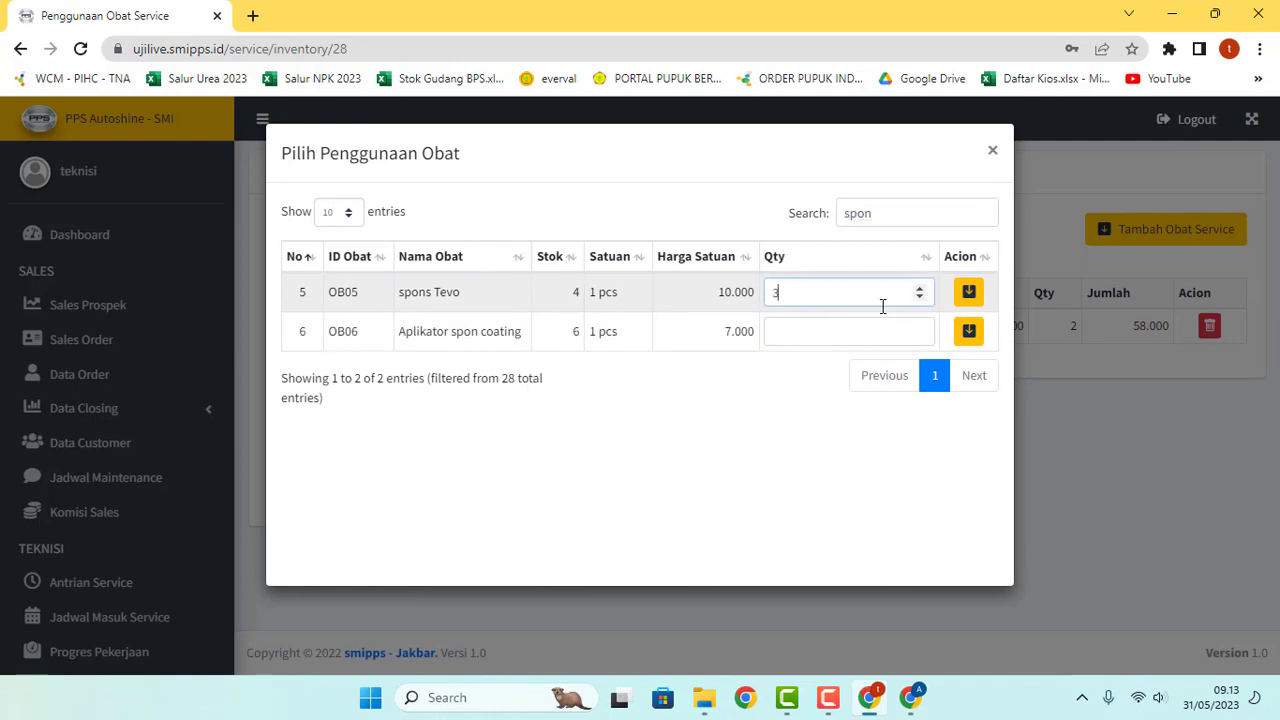
click(968, 295)
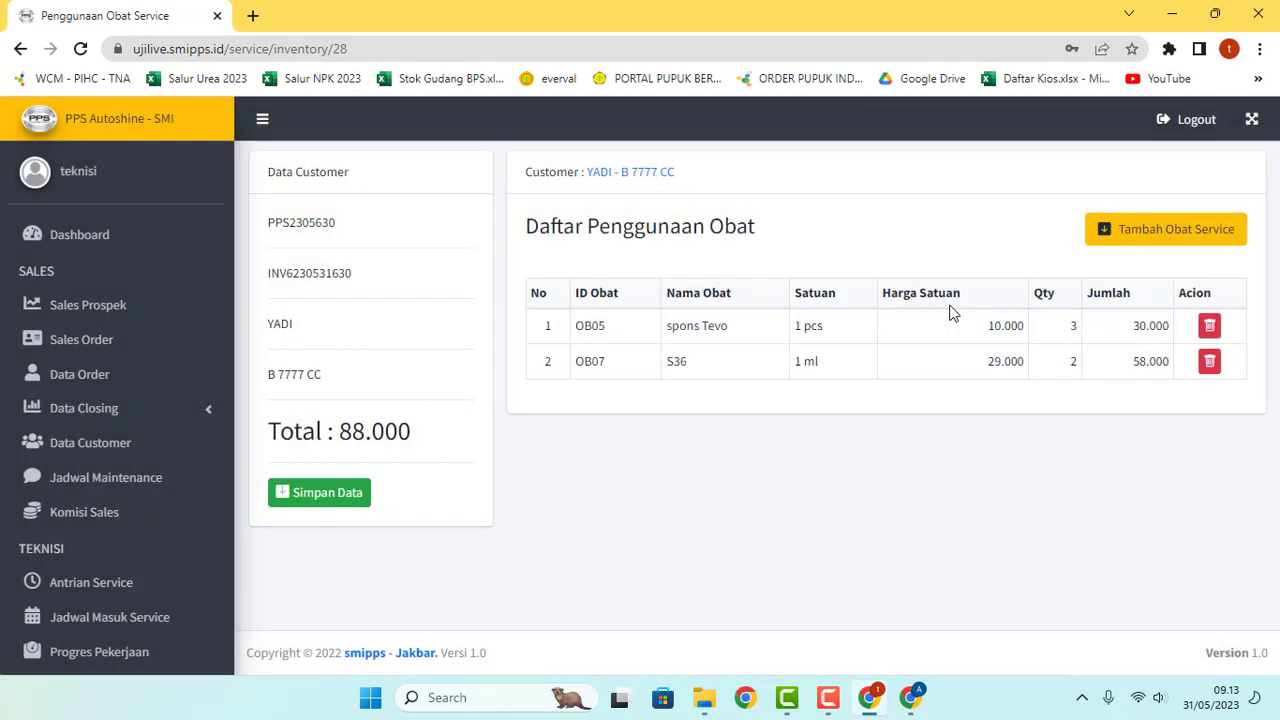
Step: Add Lakban Kertas Daimaru with quantity 2 to the material usage
click(1127, 237)
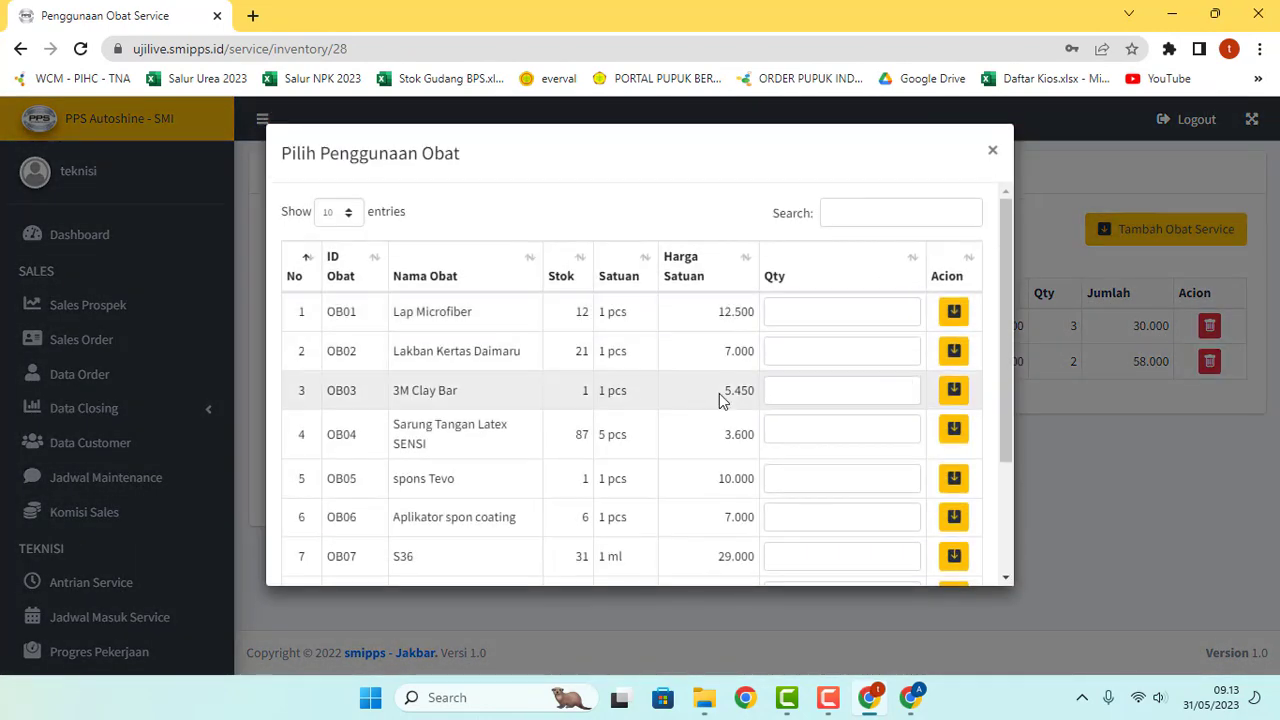
click(827, 343)
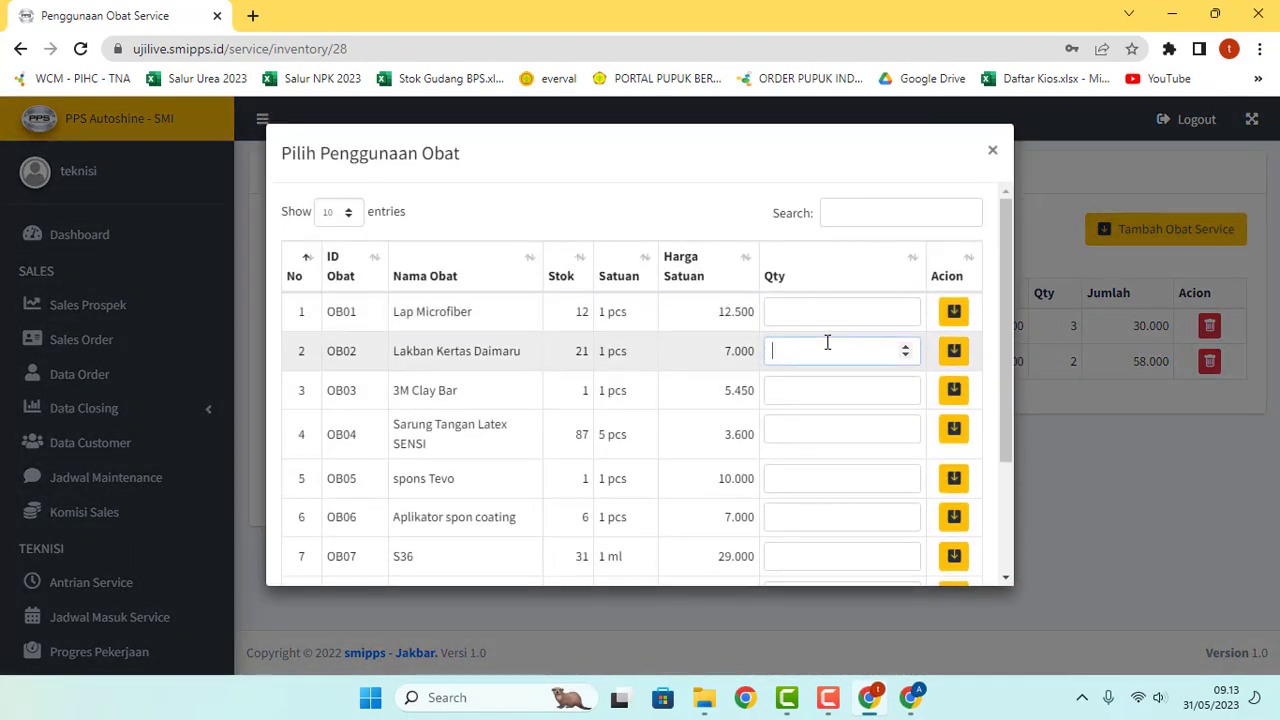
text(2)
click(956, 355)
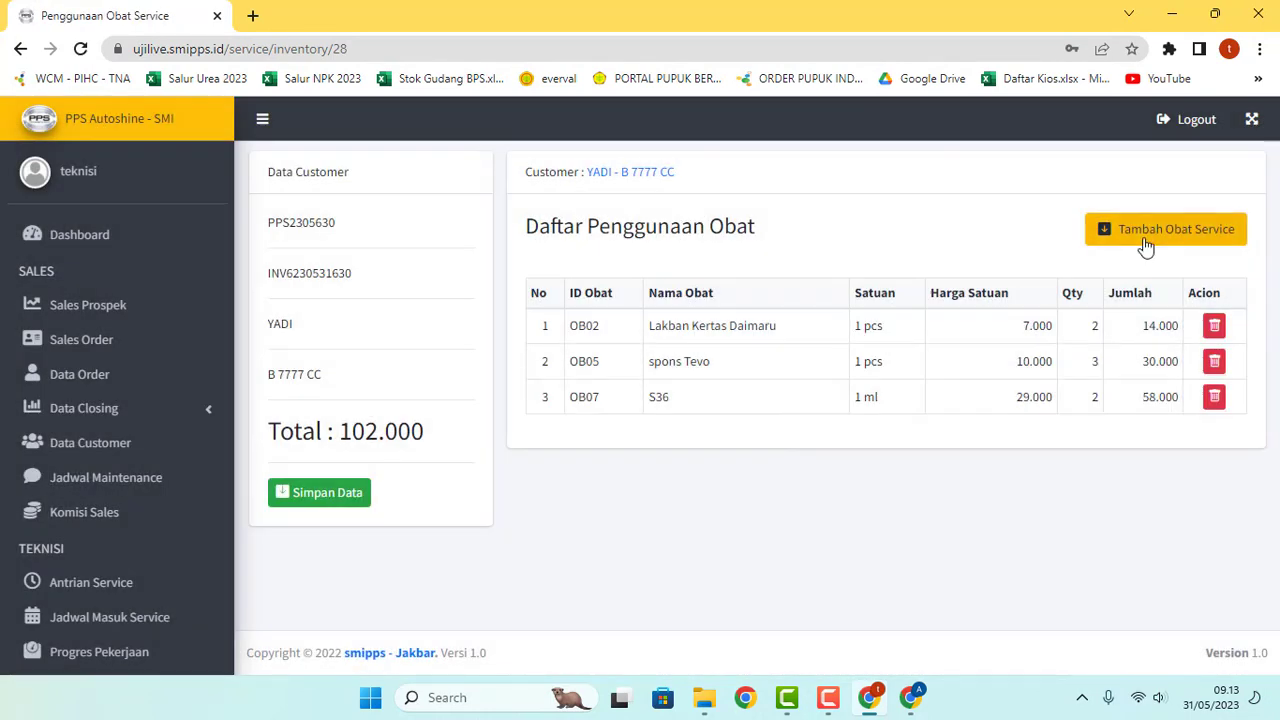
Step: Add 1 Aplikator spon coating to the usage list
click(1148, 238)
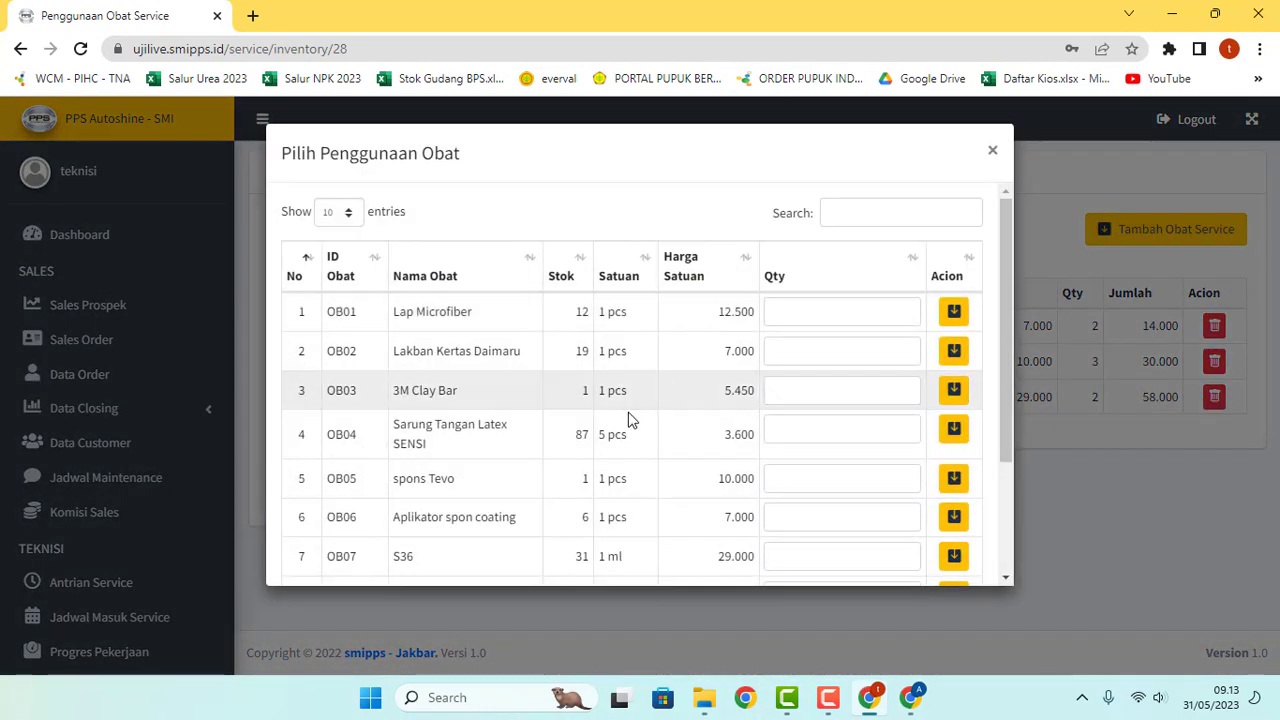
click(793, 513)
text(1)
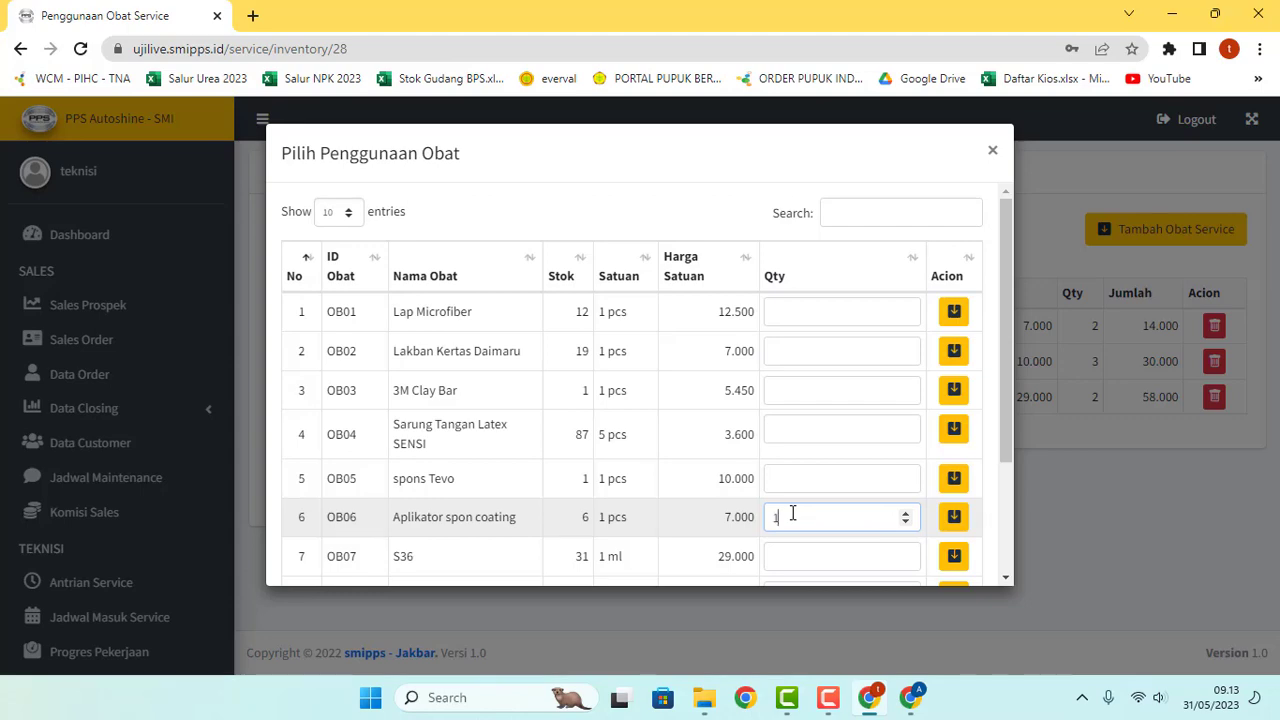
click(954, 517)
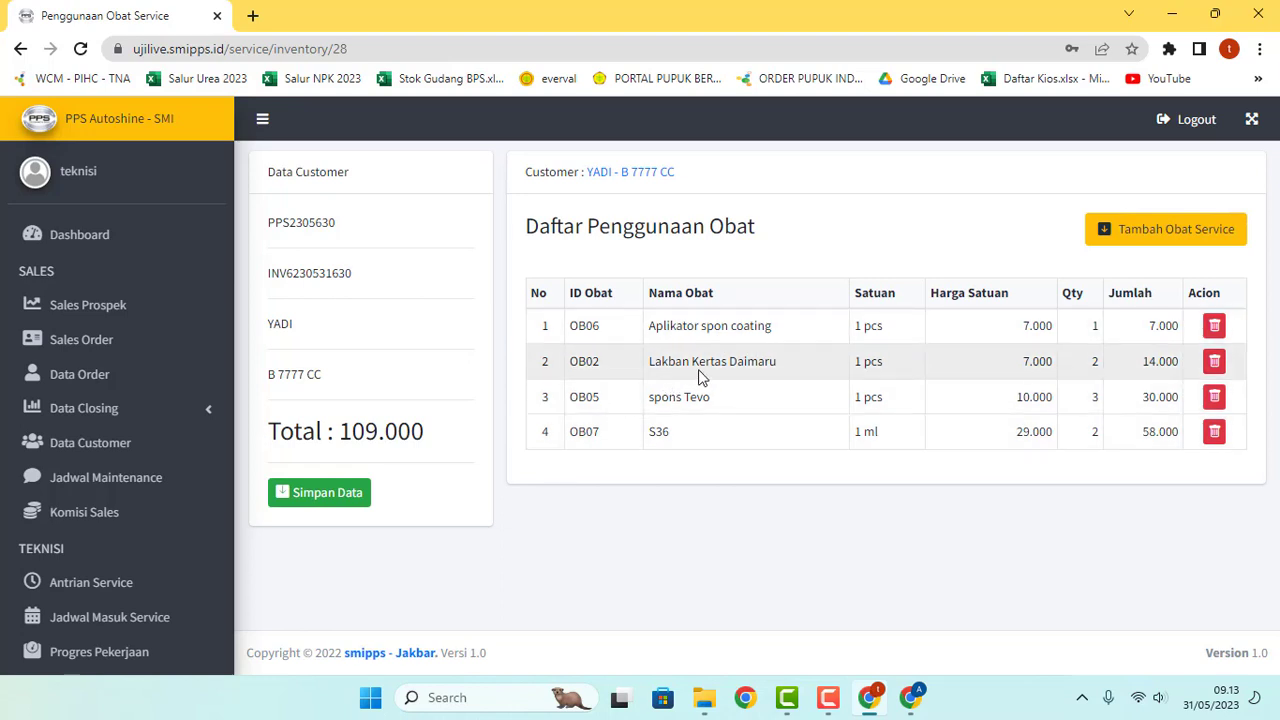
Step: Delete the Lakban Kertas Daimaru row and confirm with Ya Hapus
double_click(1097, 366)
click(1116, 372)
click(1214, 361)
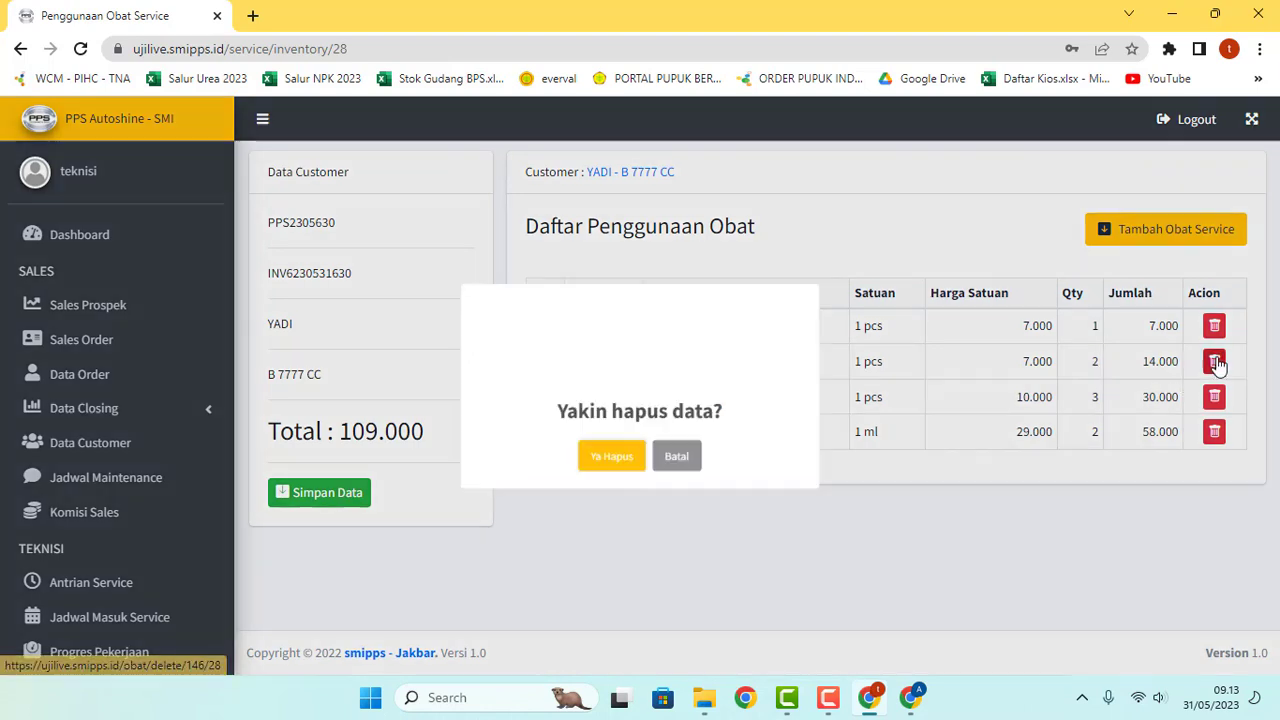
click(592, 478)
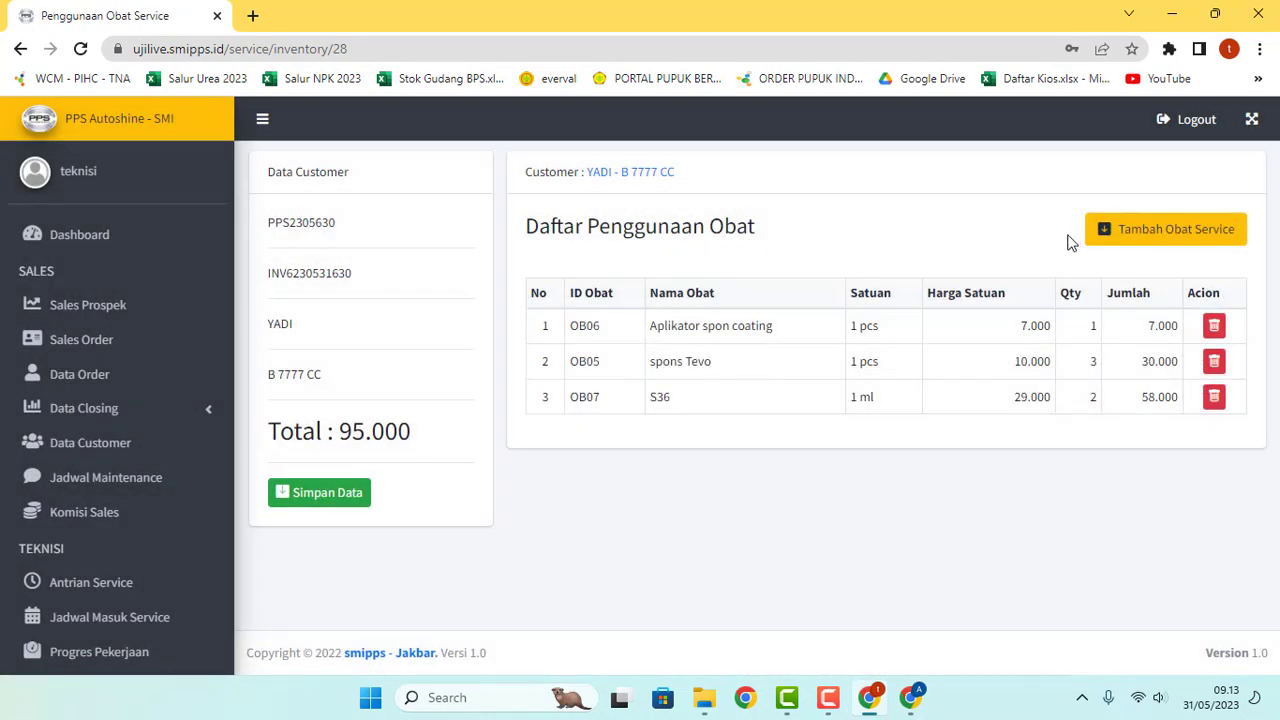
Step: Add 1 Lakban Kertas Daimaru and save the material usage, bringing the cost to 102.000
click(1112, 231)
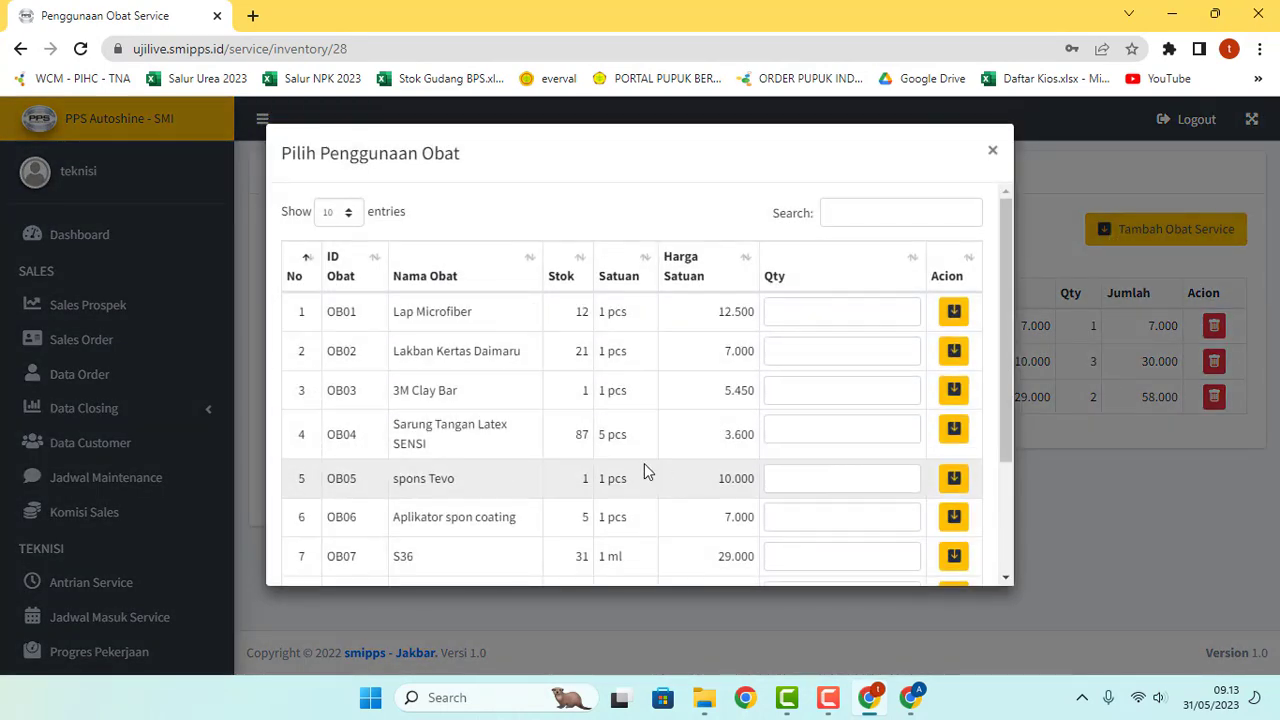
click(788, 353)
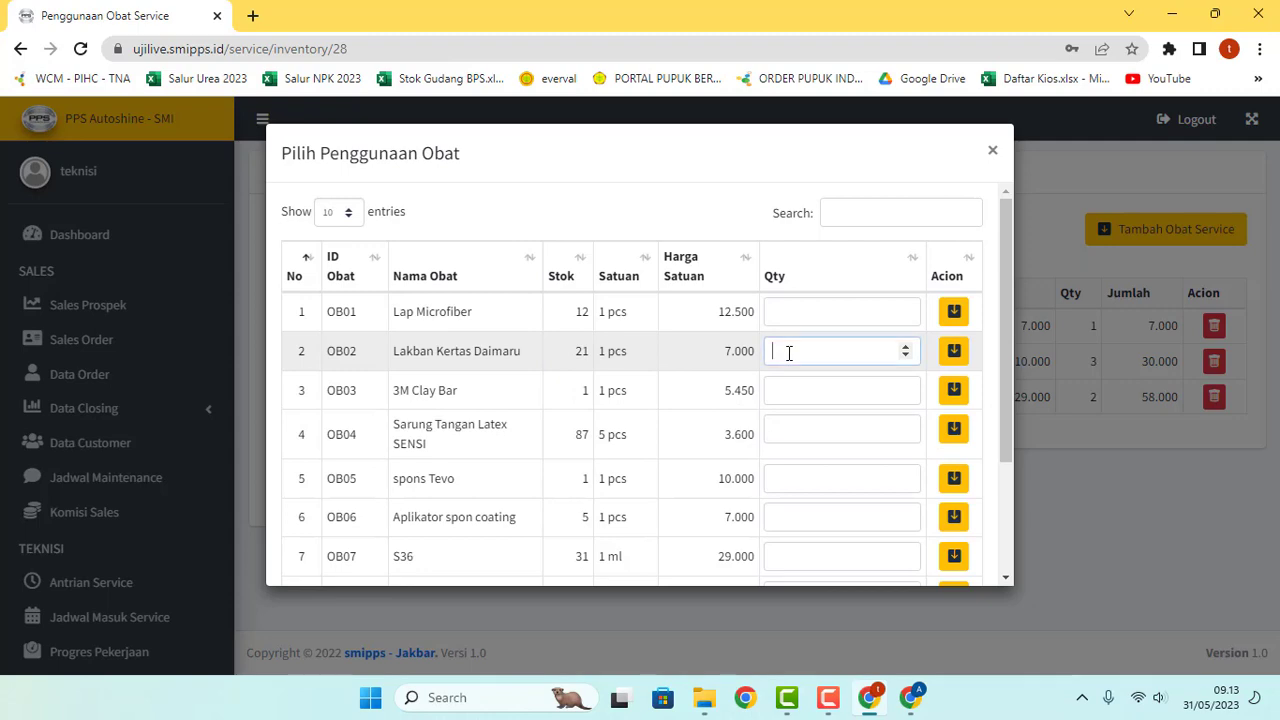
click(905, 347)
click(951, 352)
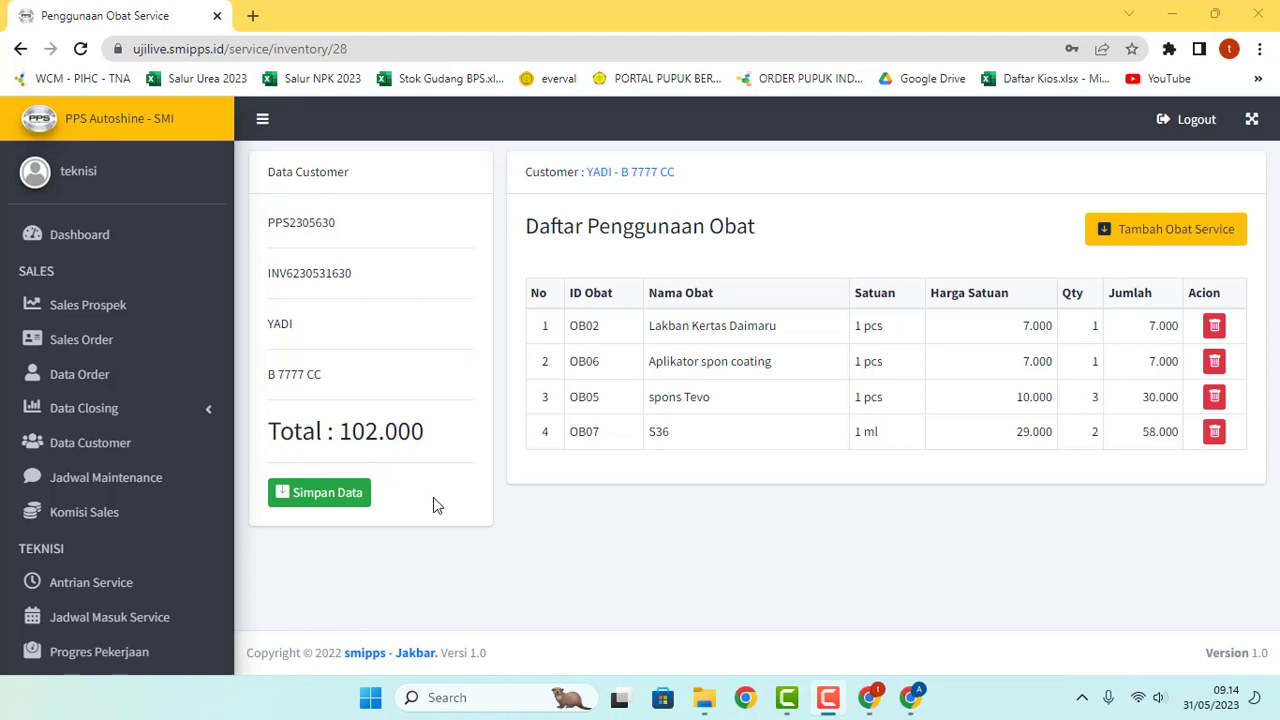
click(340, 500)
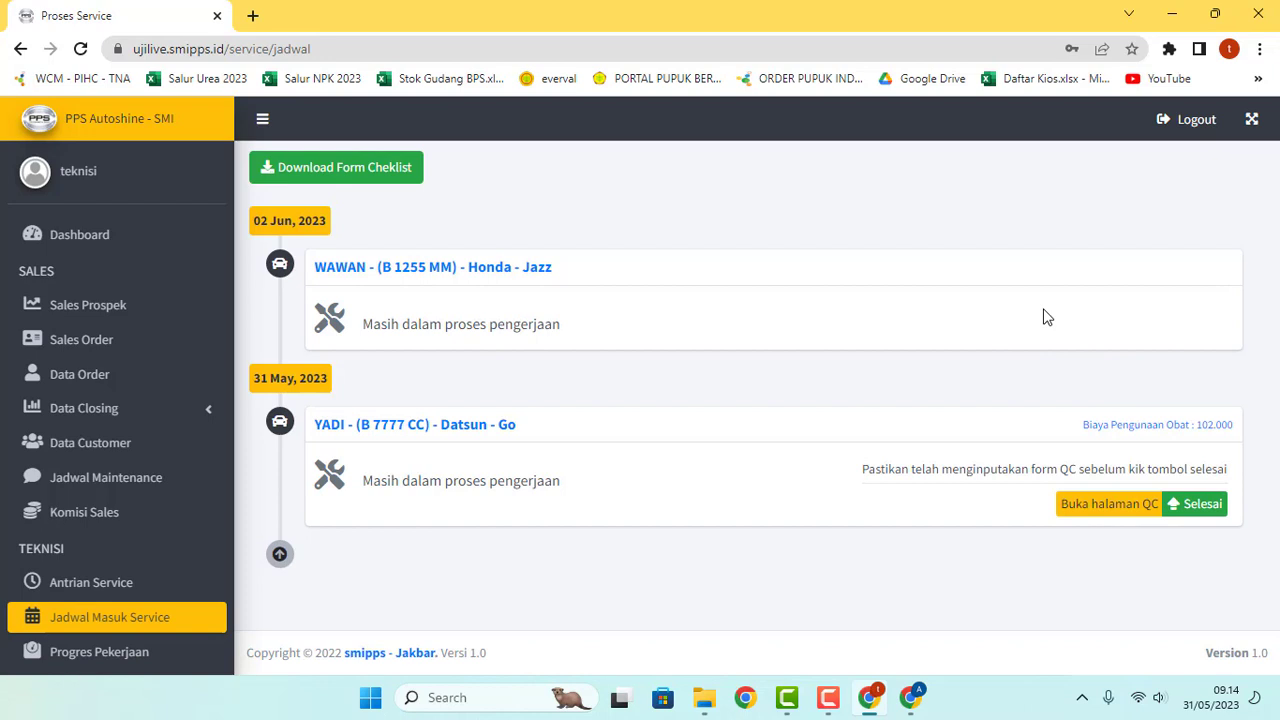
Step: In the admin window, refresh Data Order Masuk and check order 2's commission reads Draft
click(910, 700)
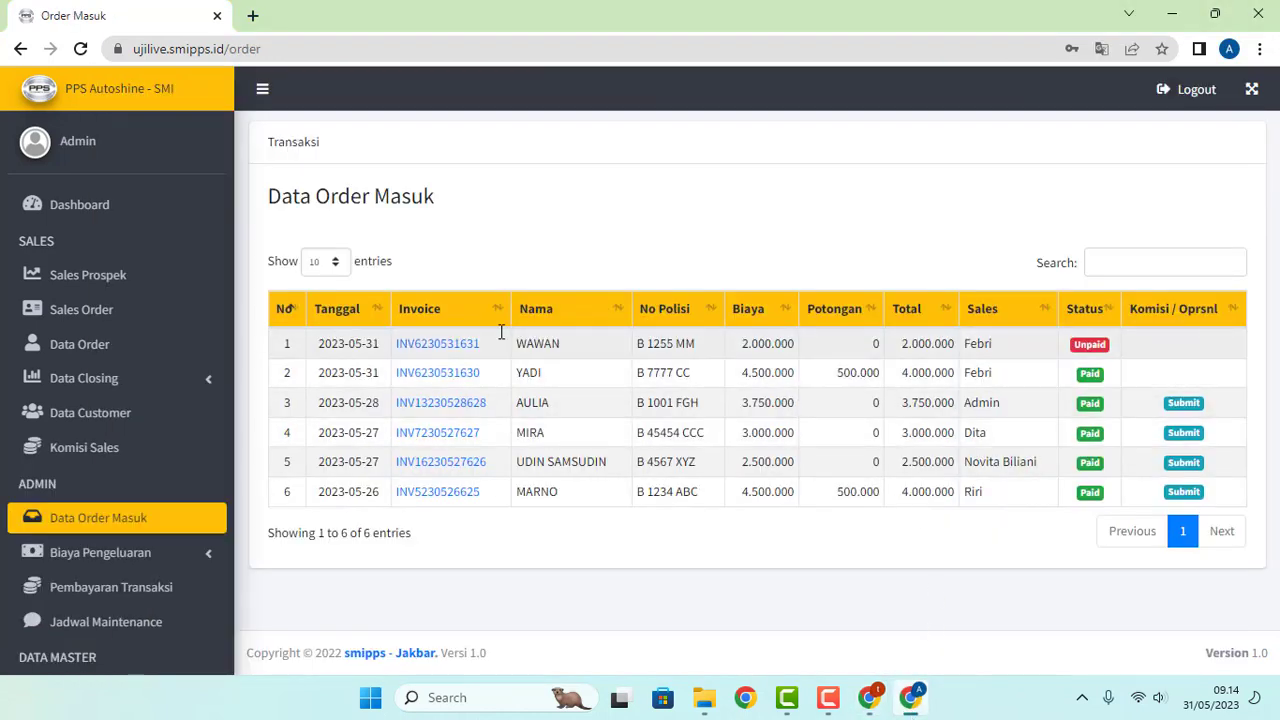
click(93, 528)
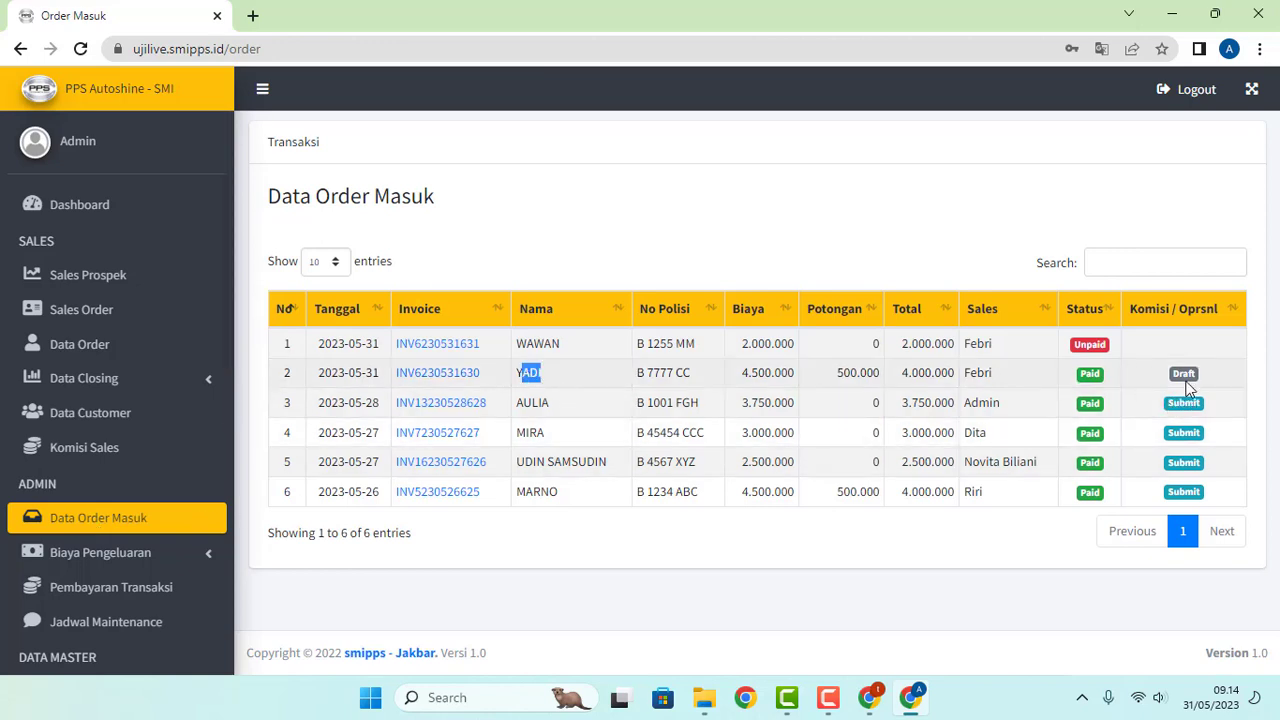
drag(1206, 378, 1162, 379)
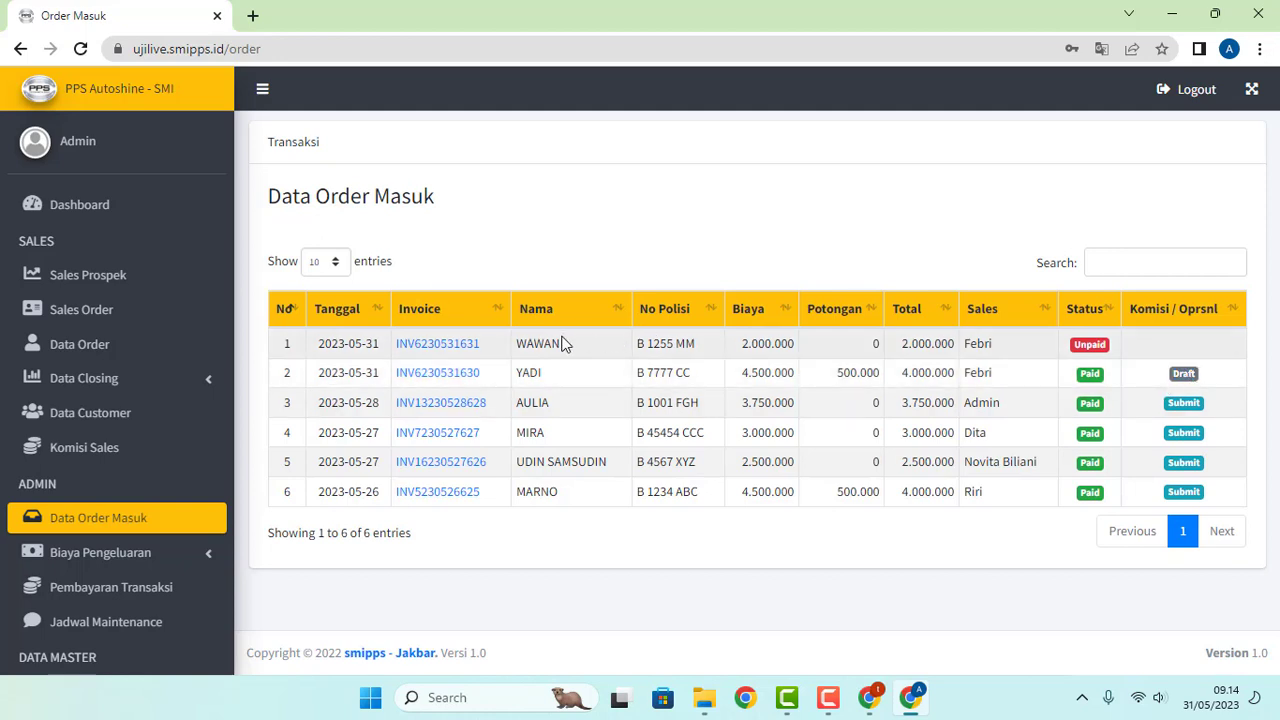
drag(561, 345, 516, 350)
click(1183, 348)
Step: Finish the Datsun Go service with Ya Lanjut and view it in the Terselesaikan list
click(873, 703)
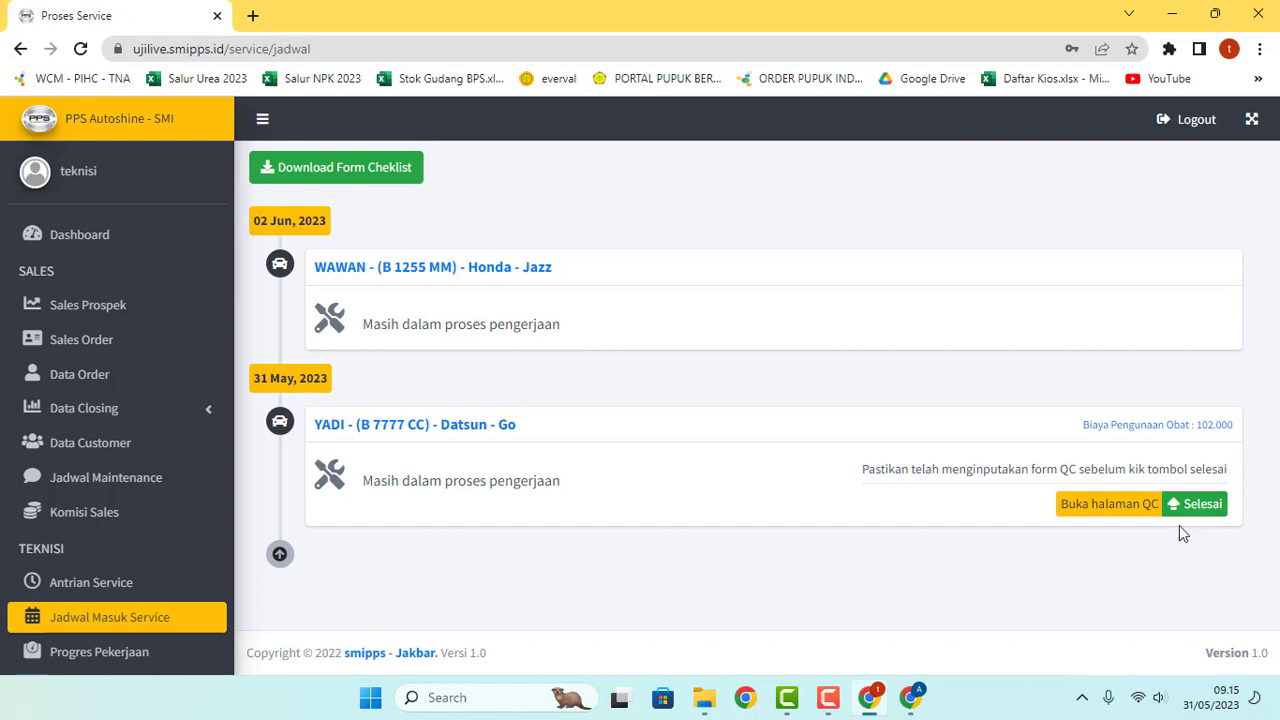
click(1198, 505)
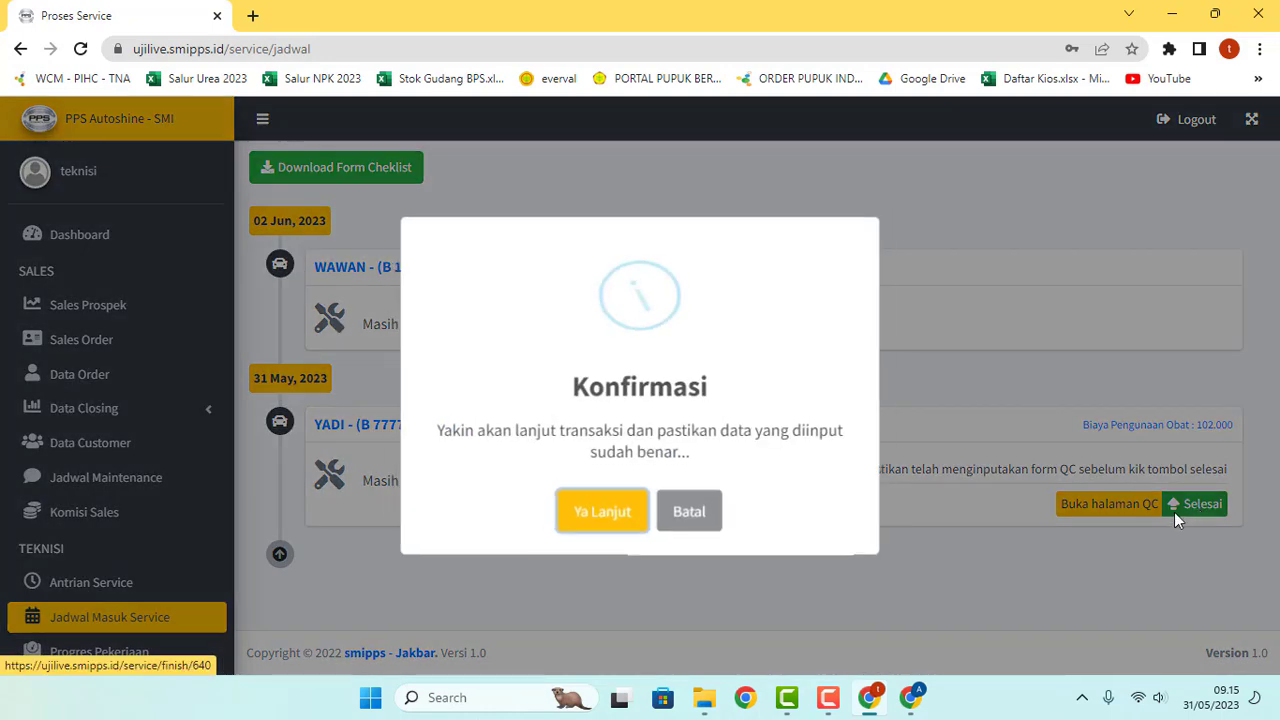
click(598, 516)
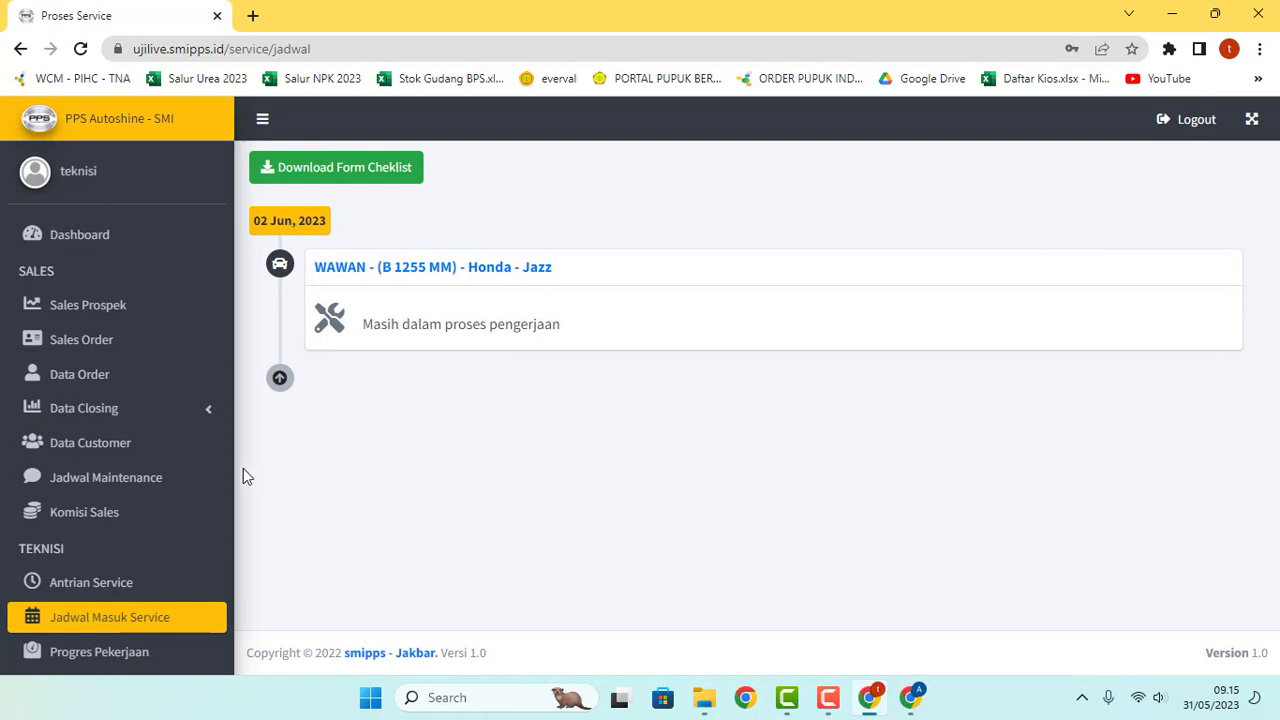
scroll(171, 451, down, 3)
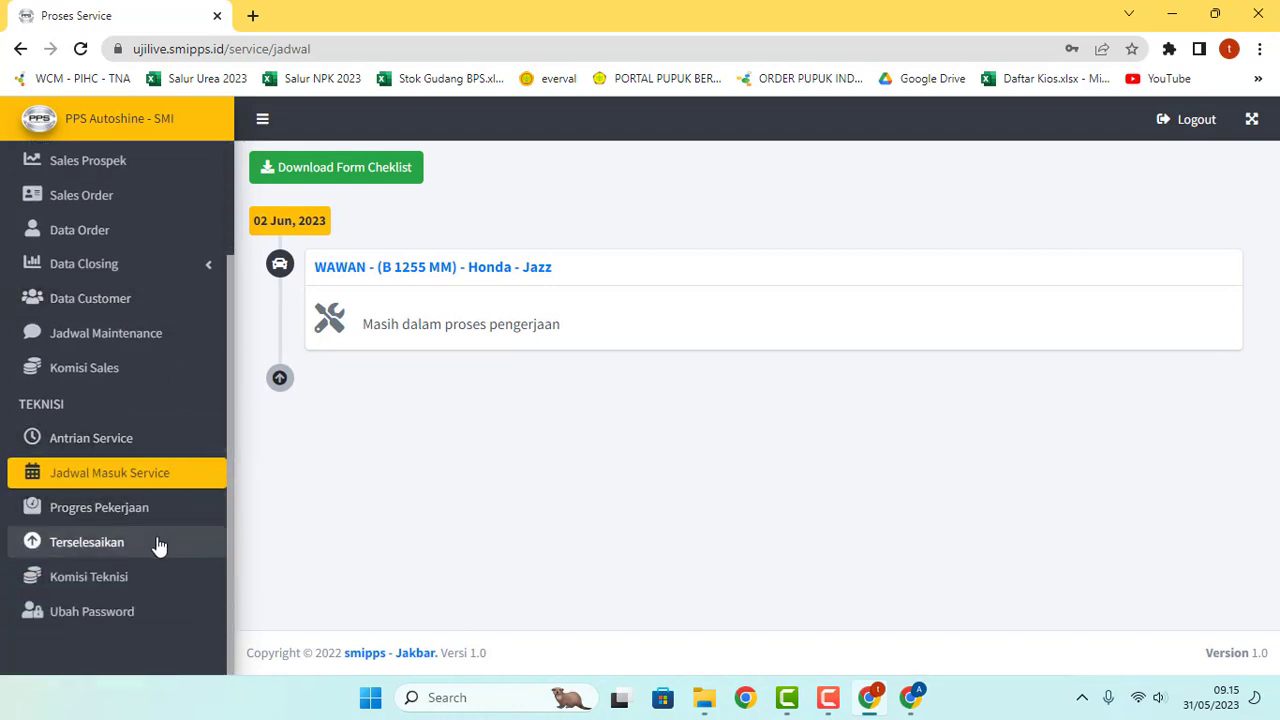
click(70, 545)
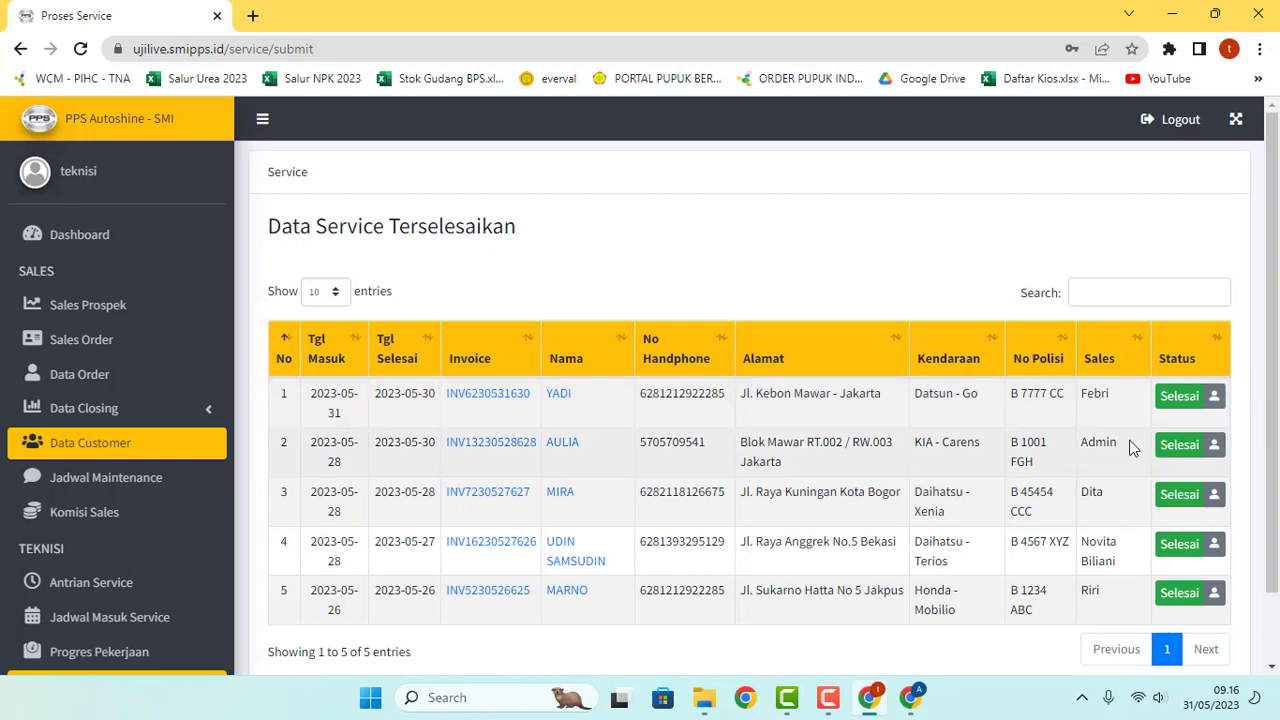
click(1198, 398)
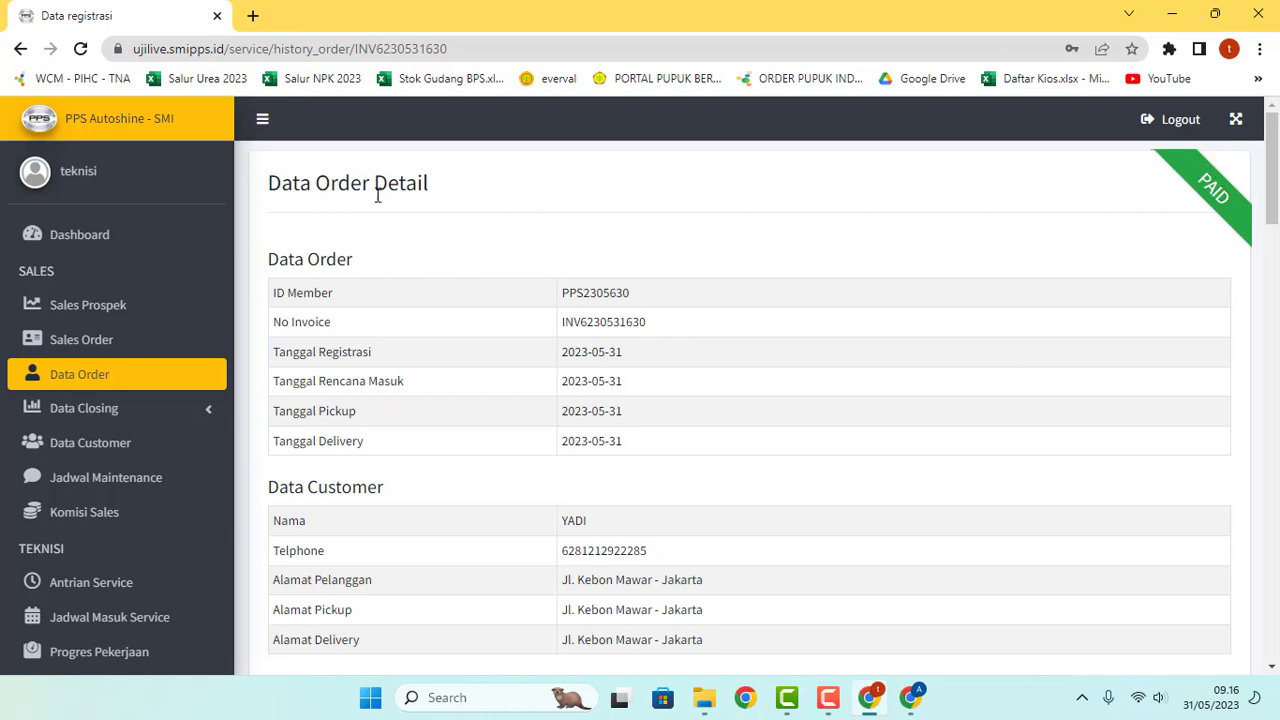
scroll(380, 200, down, 5)
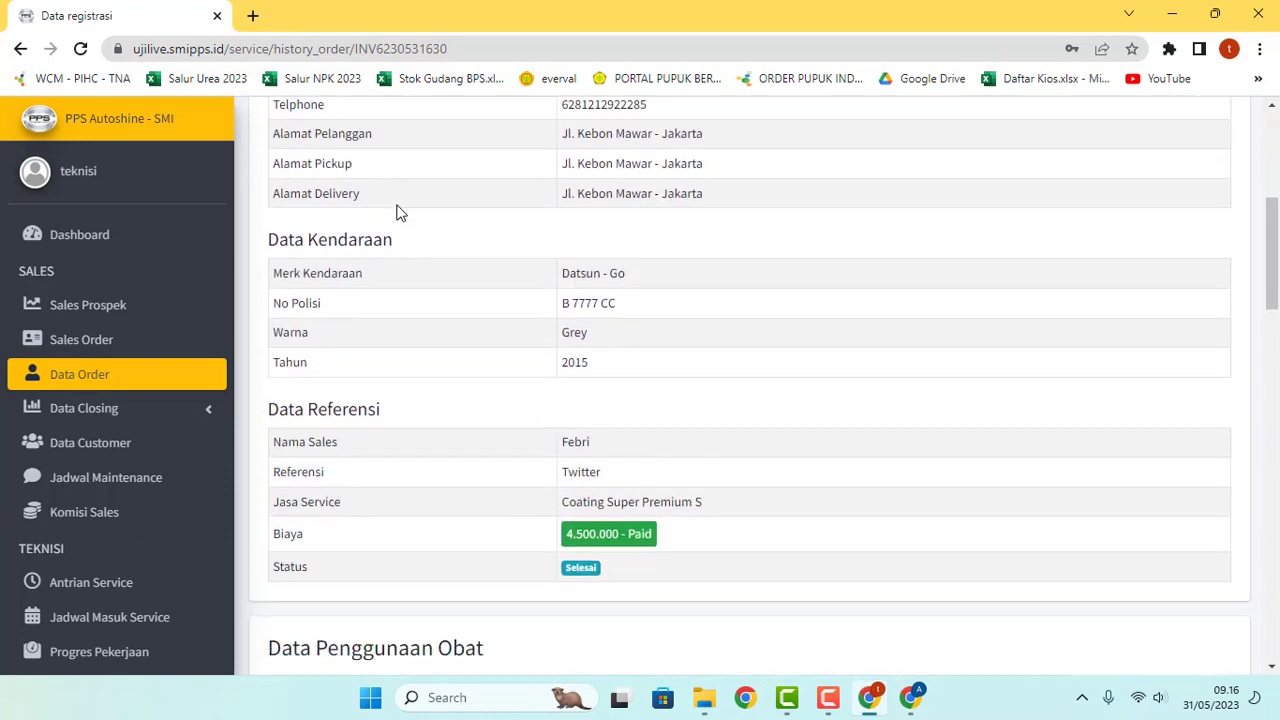
scroll(396, 212, down, 4)
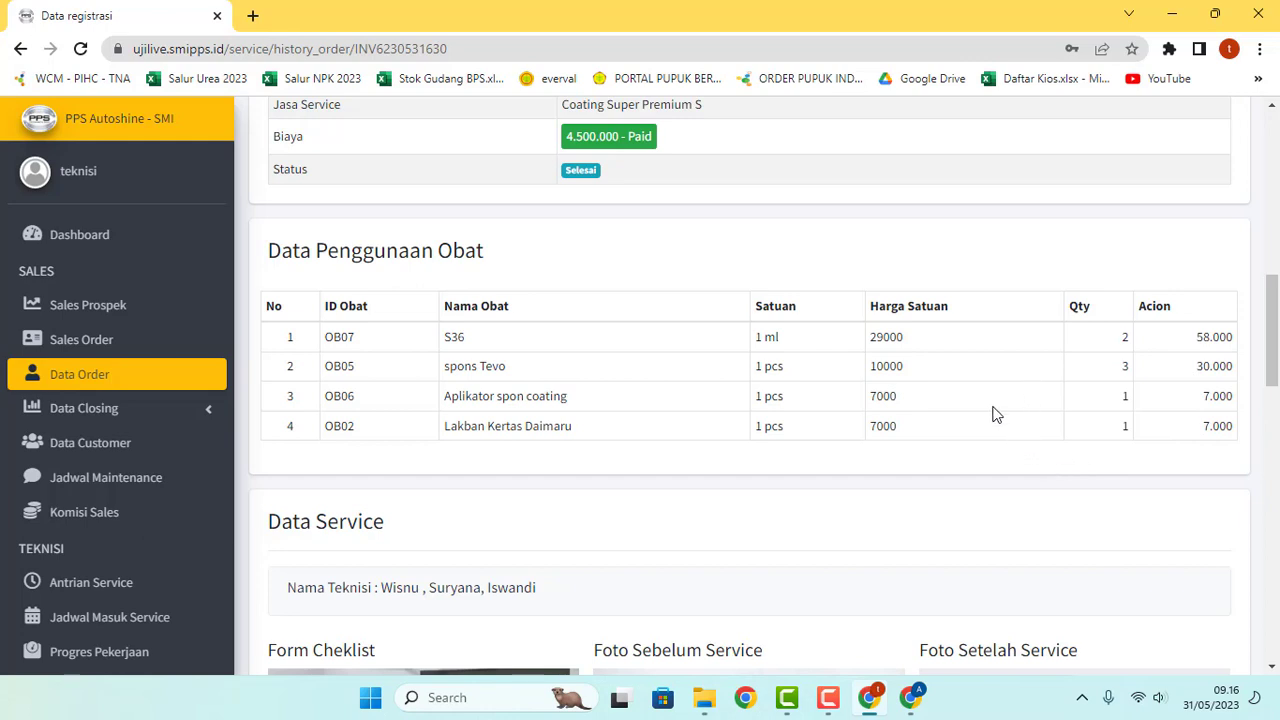
scroll(982, 405, down, 2)
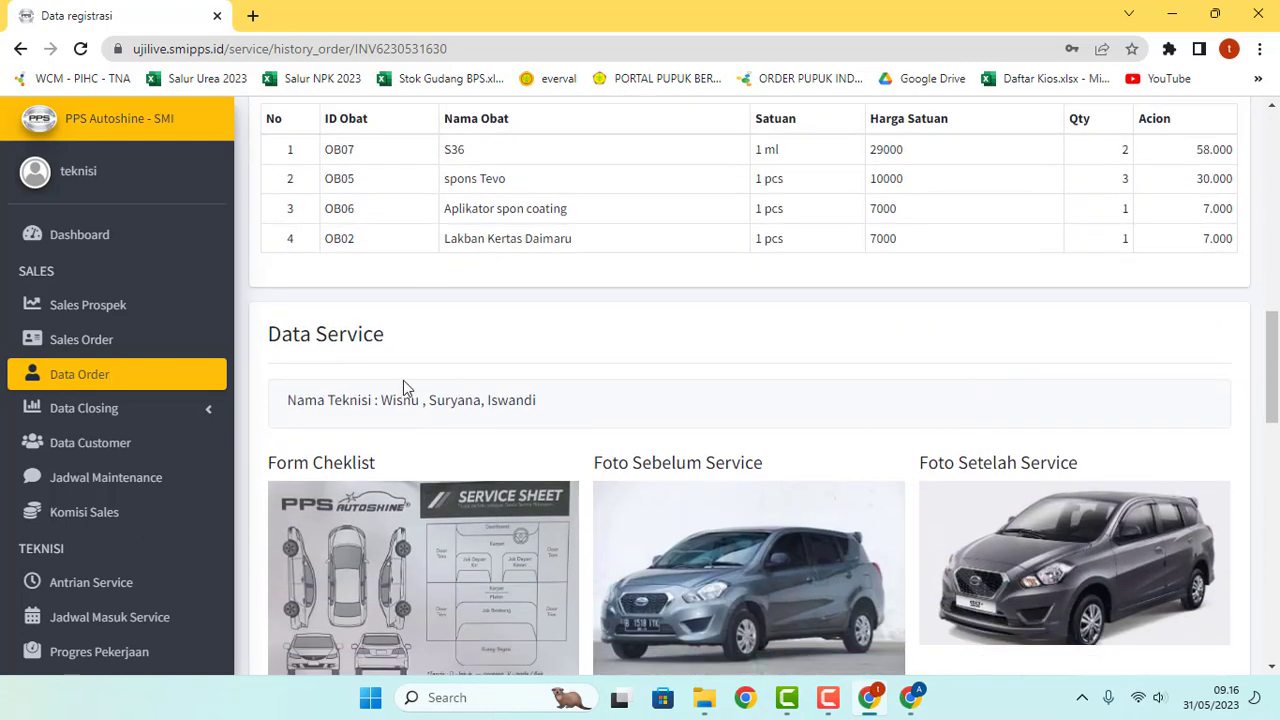
scroll(474, 337, down, 1)
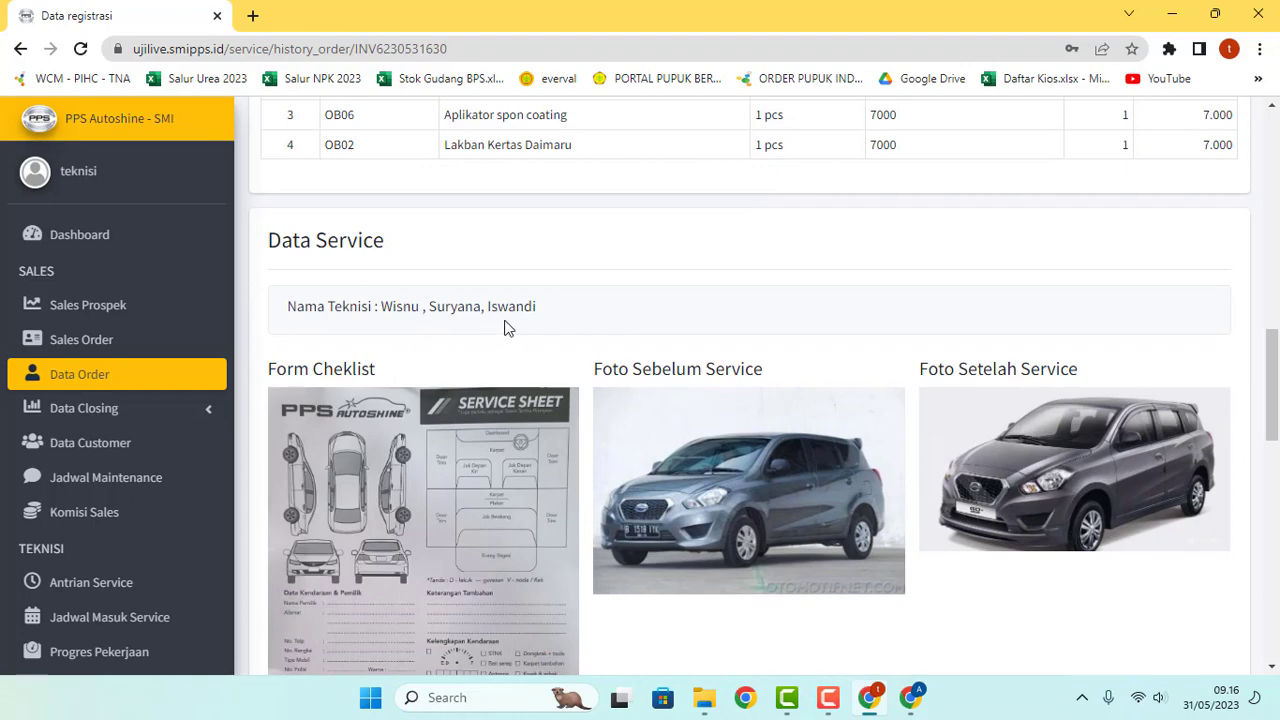
scroll(560, 325, down, 2)
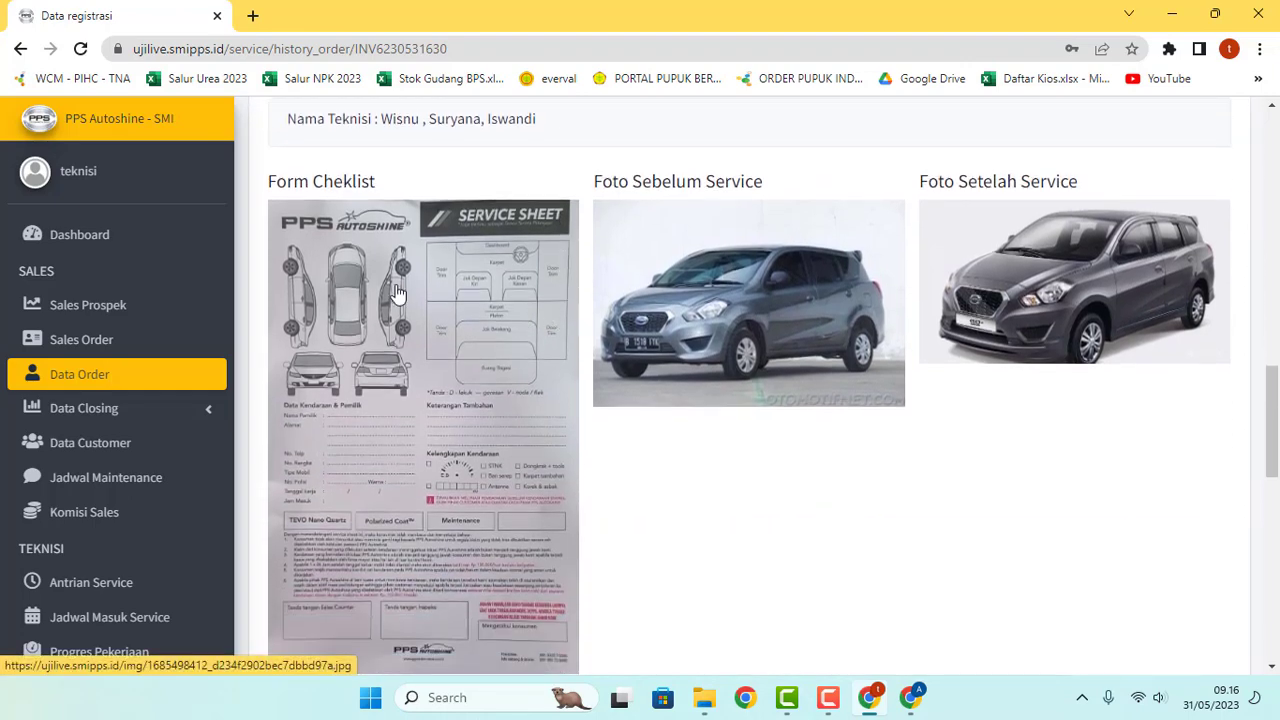
scroll(430, 362, up, 1)
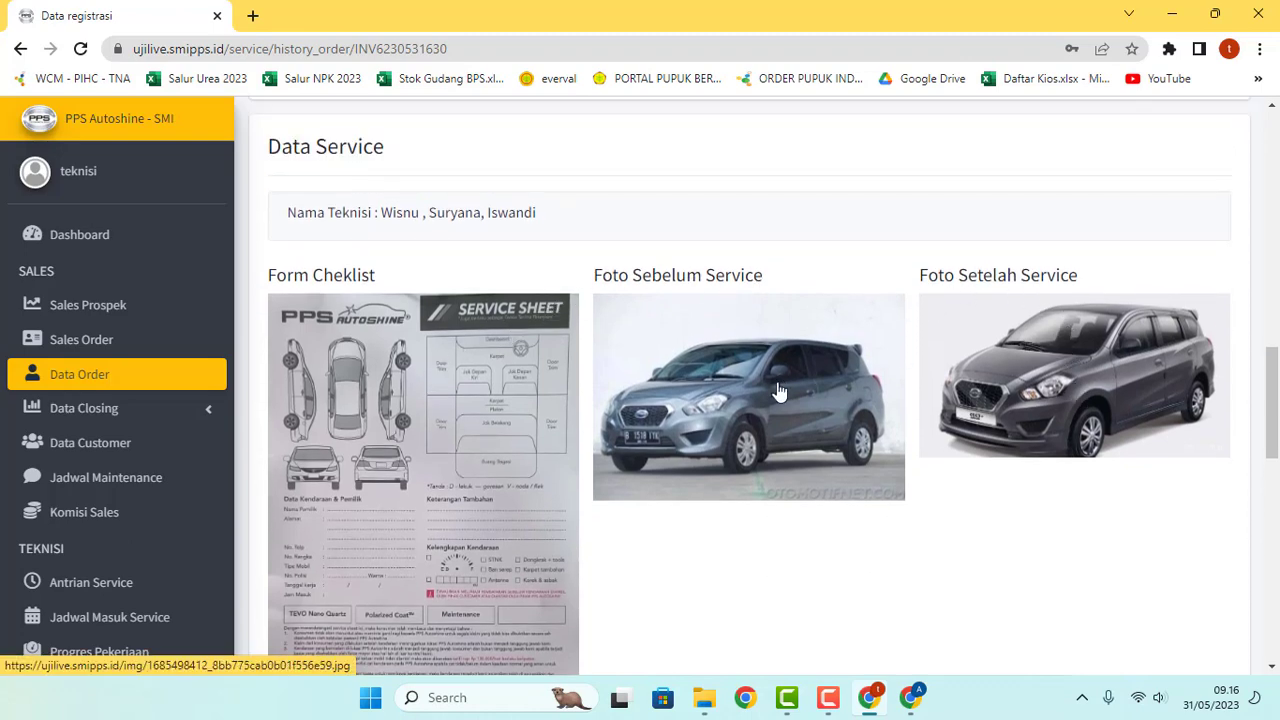
scroll(780, 391, down, 2)
scroll(780, 391, down, 3)
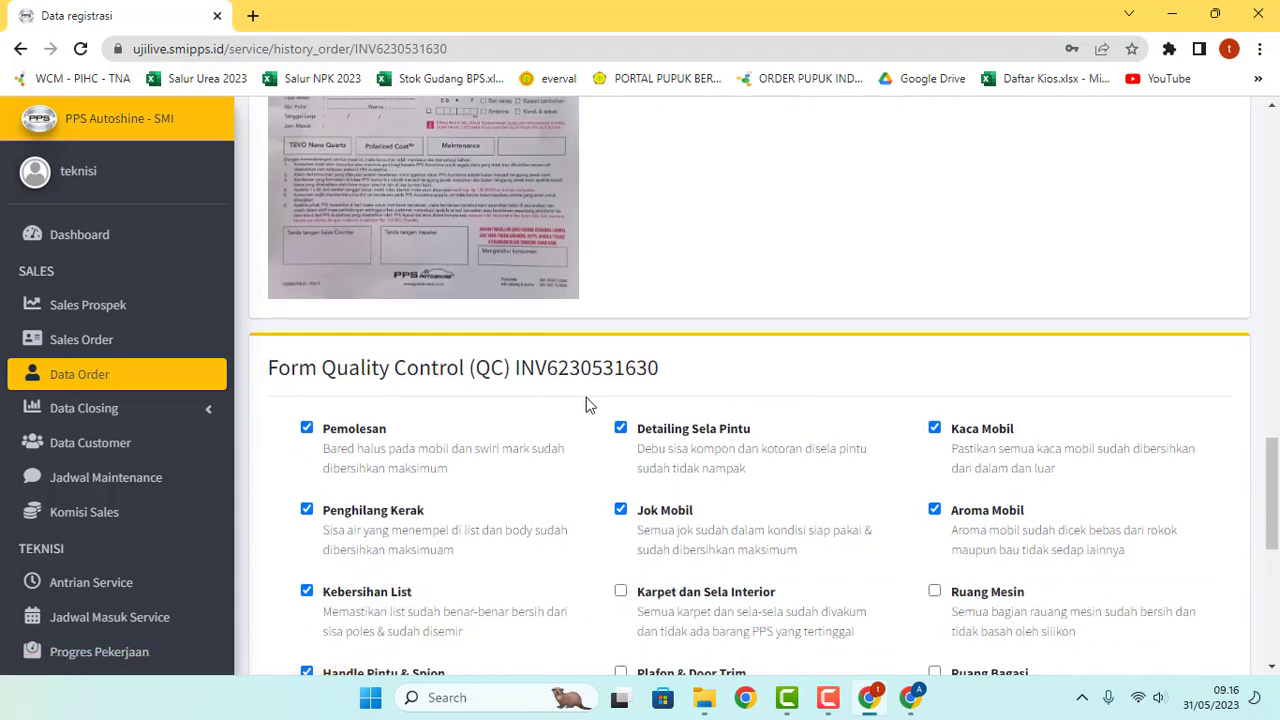
scroll(590, 403, down, 2)
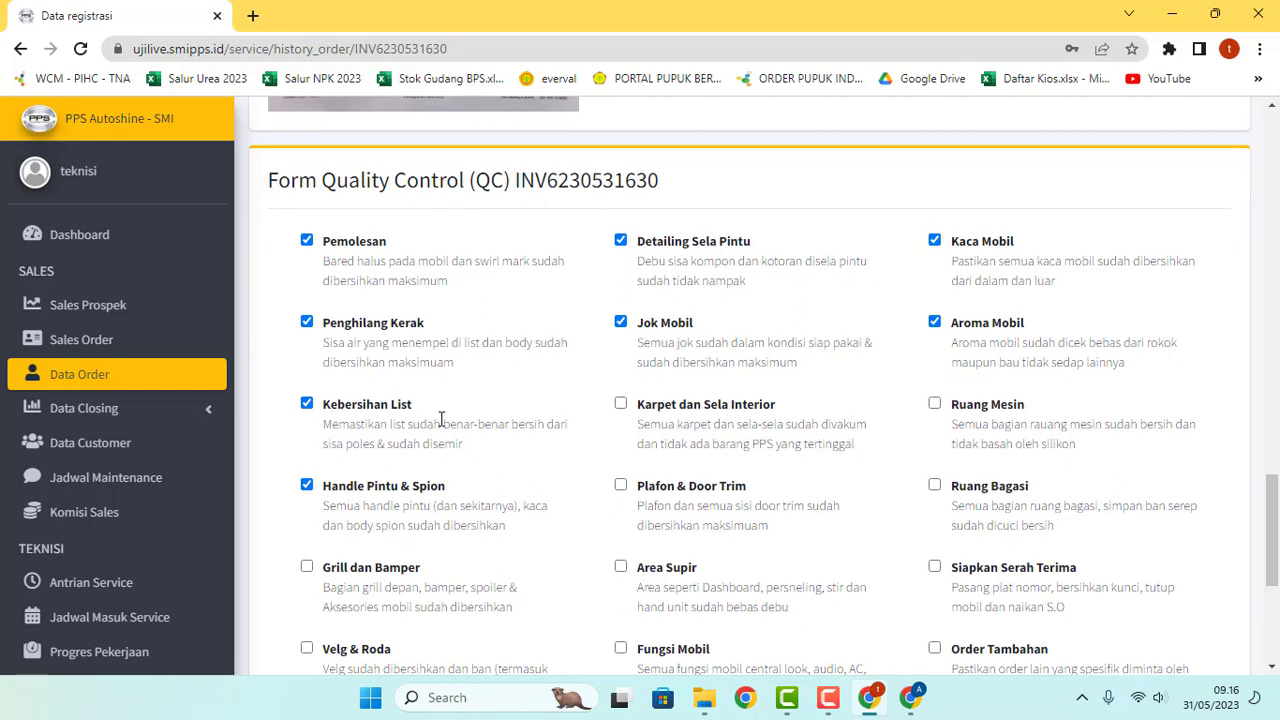
scroll(948, 402, down, 1)
scroll(690, 315, down, 3)
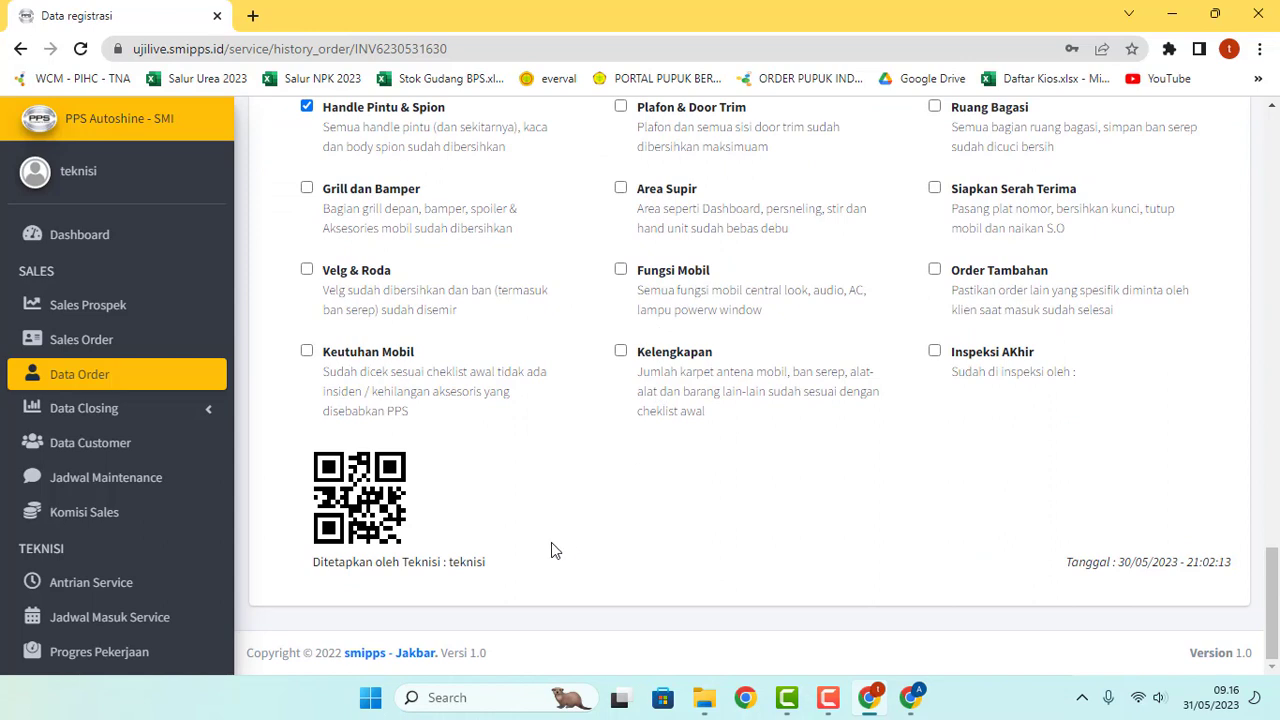
scroll(543, 550, up, 1)
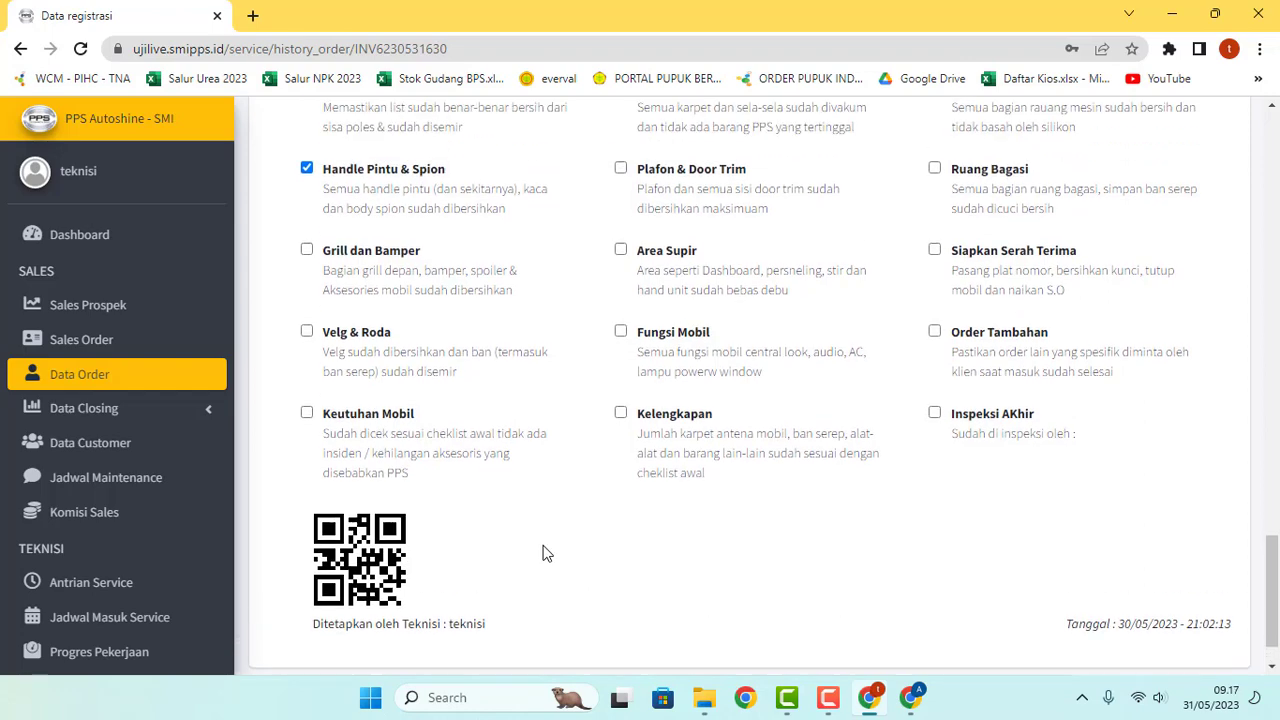
scroll(543, 553, up, 3)
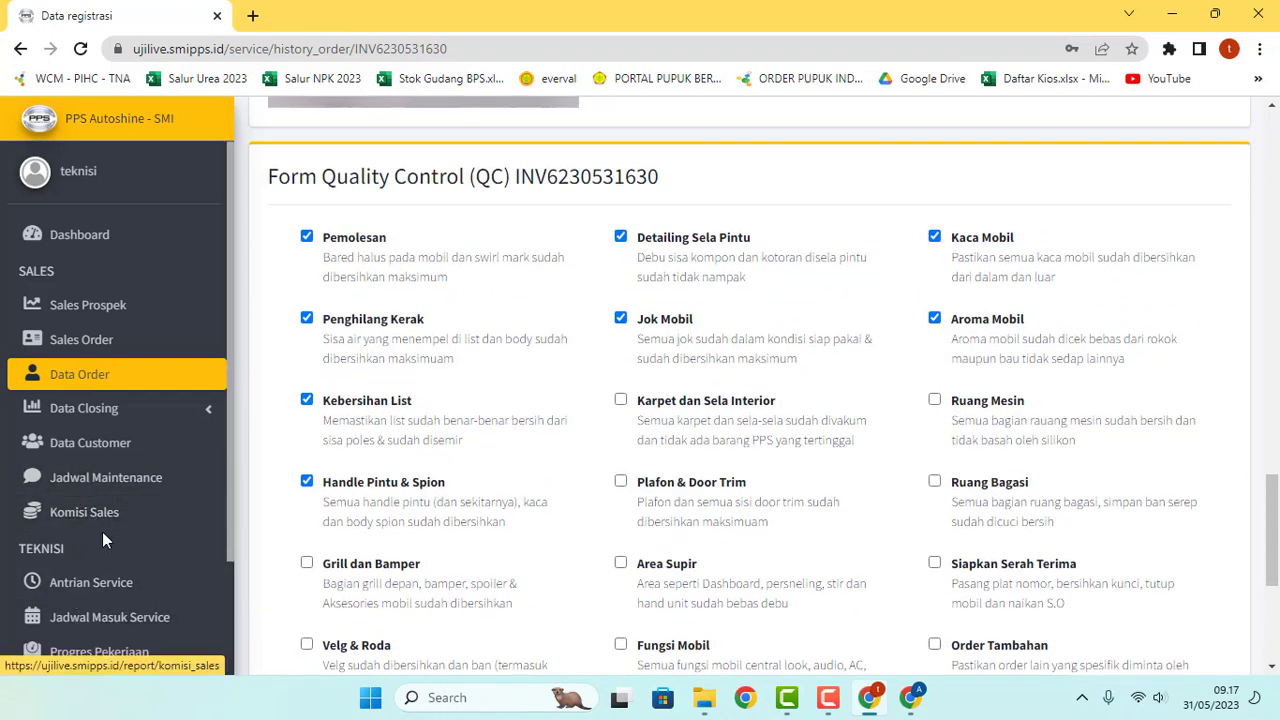
scroll(102, 531, down, 3)
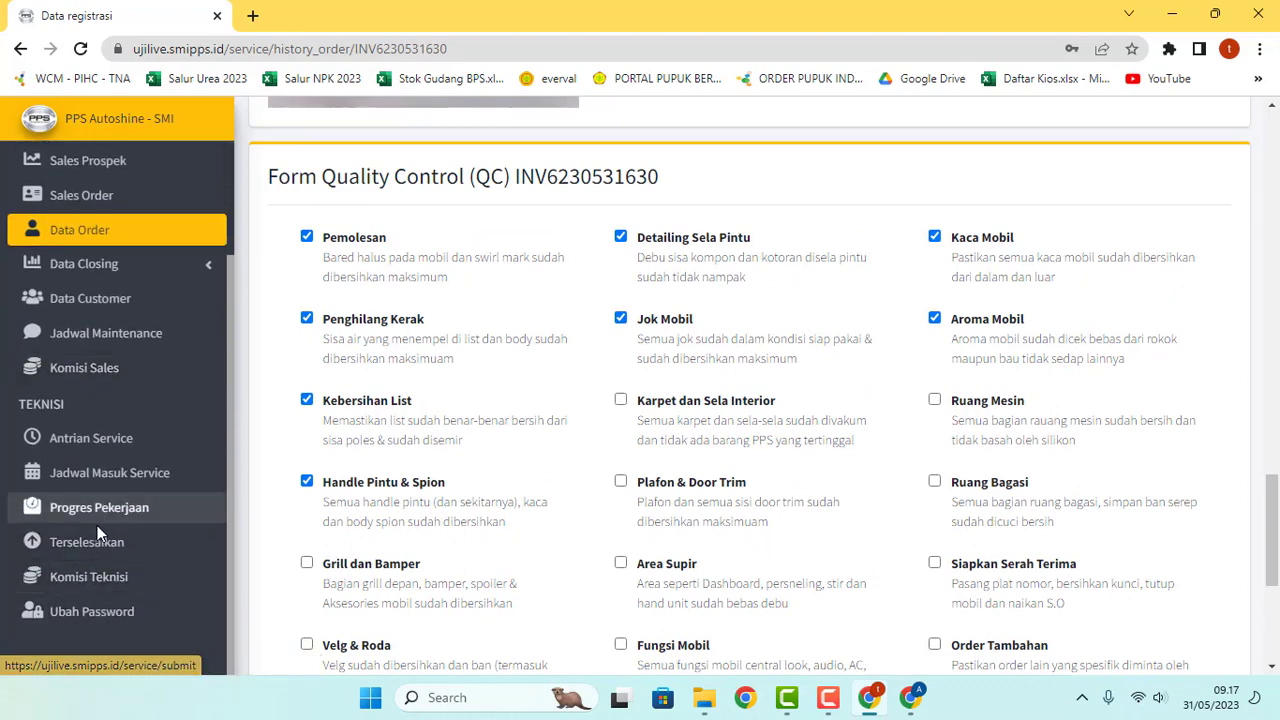
scroll(545, 527, down, 2)
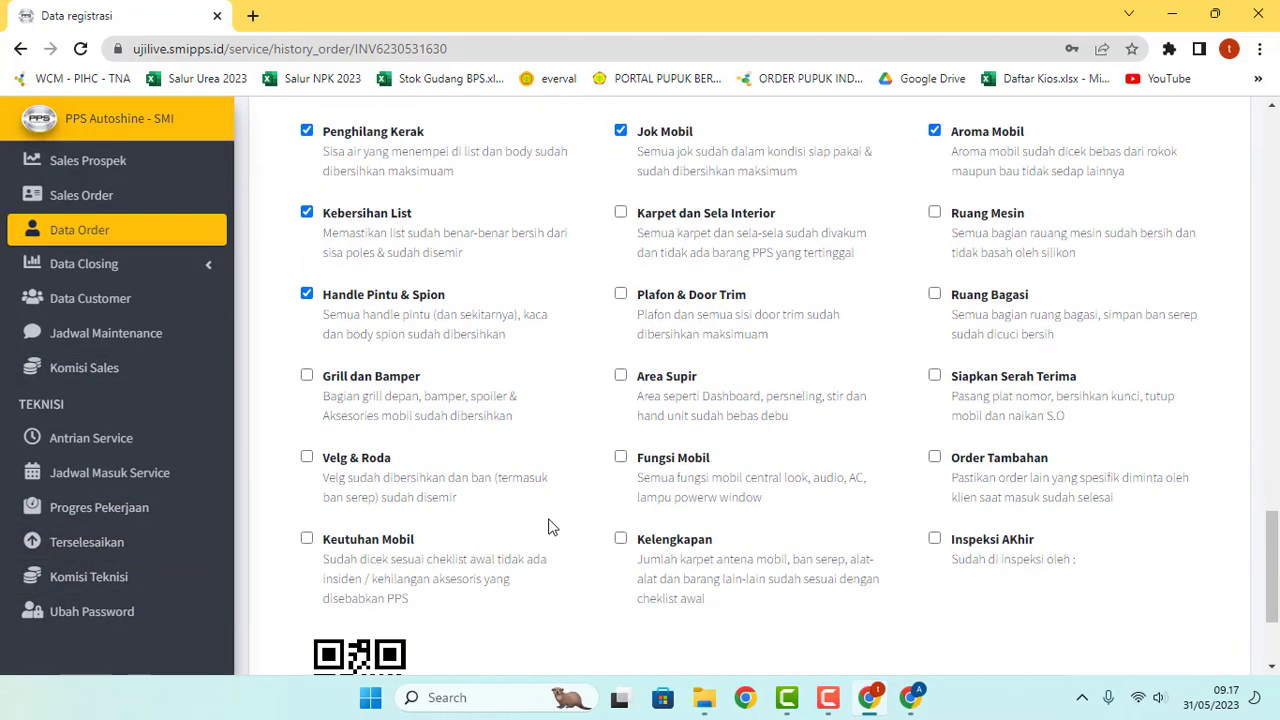
scroll(548, 527, down, 2)
scroll(548, 545, up, 5)
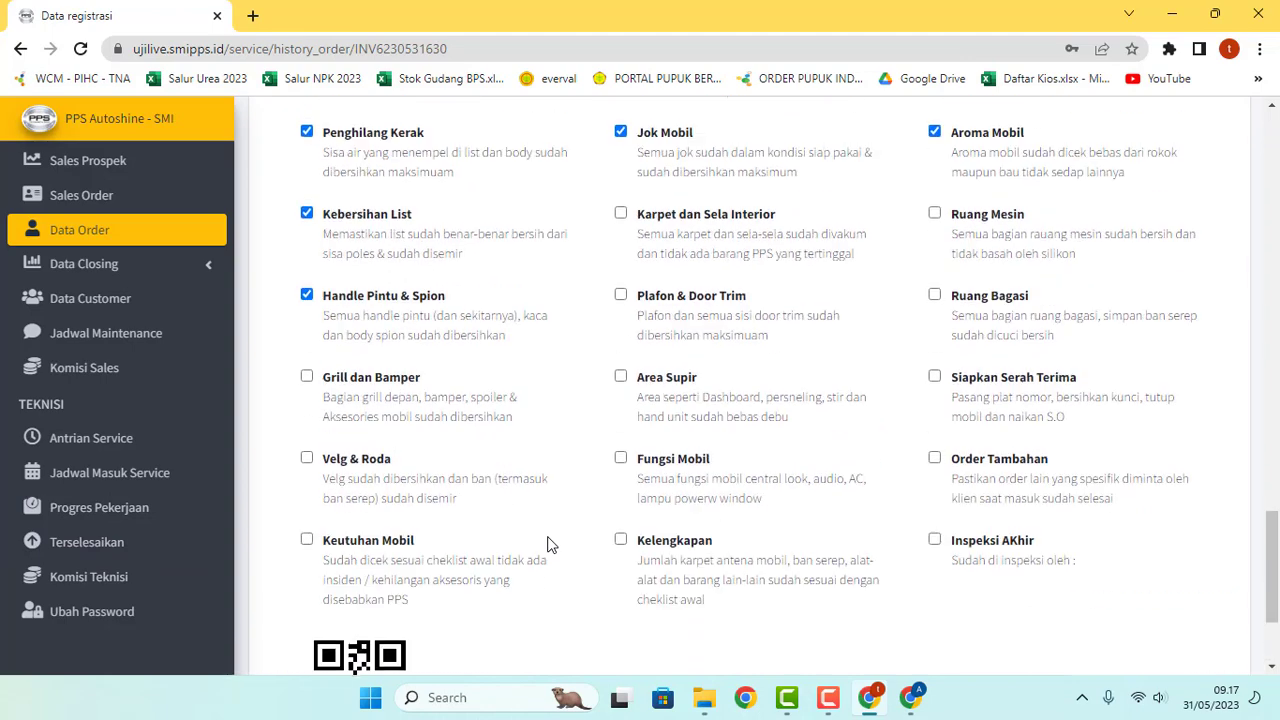
scroll(548, 545, up, 6)
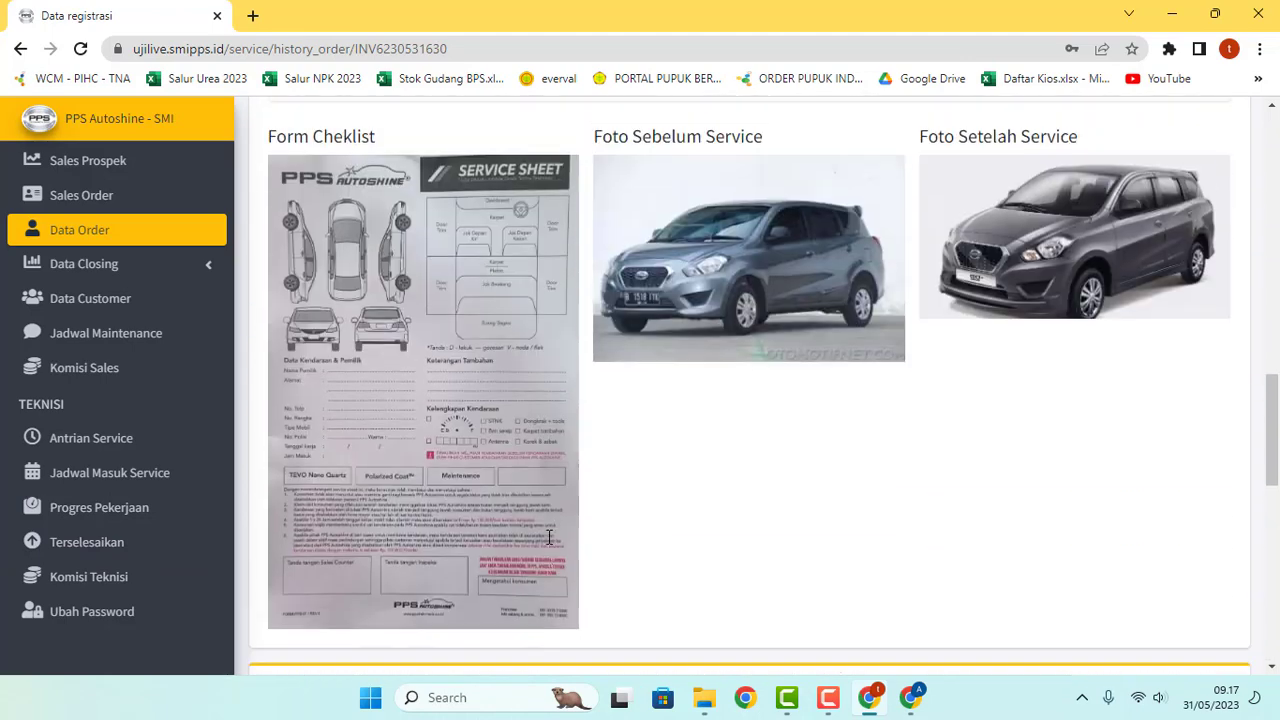
scroll(390, 360, down, 1)
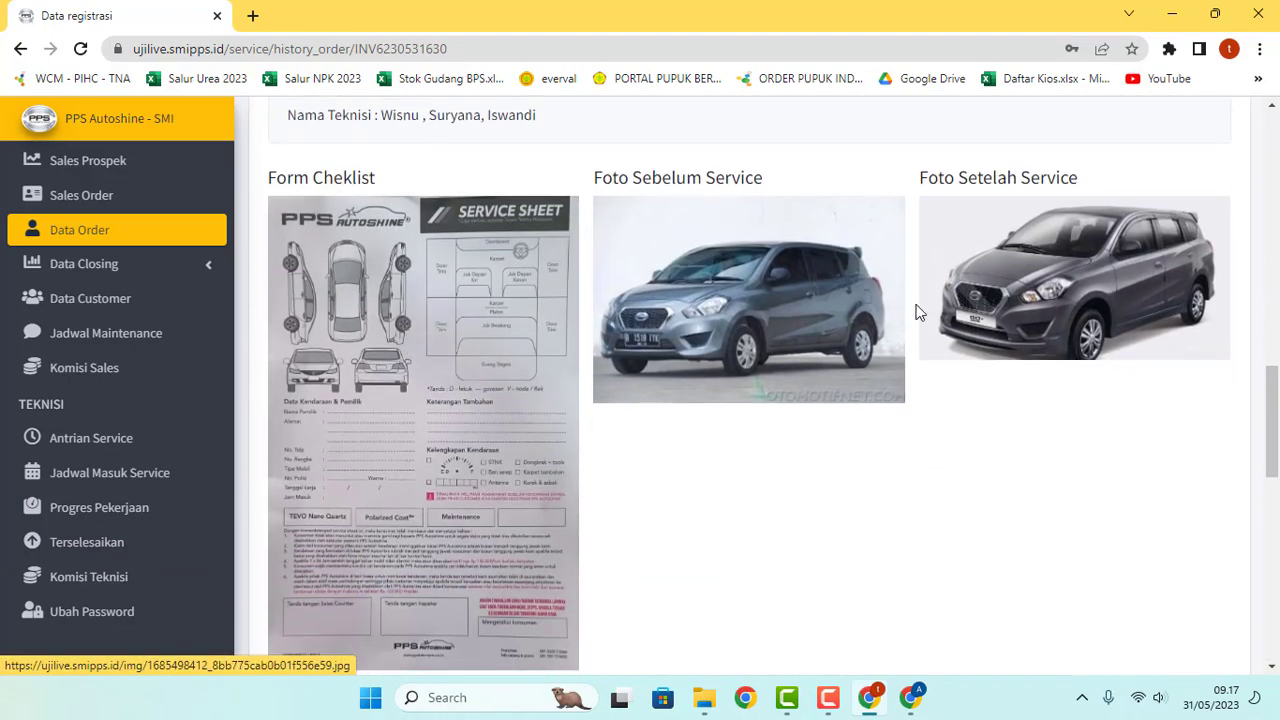
scroll(587, 425, up, 5)
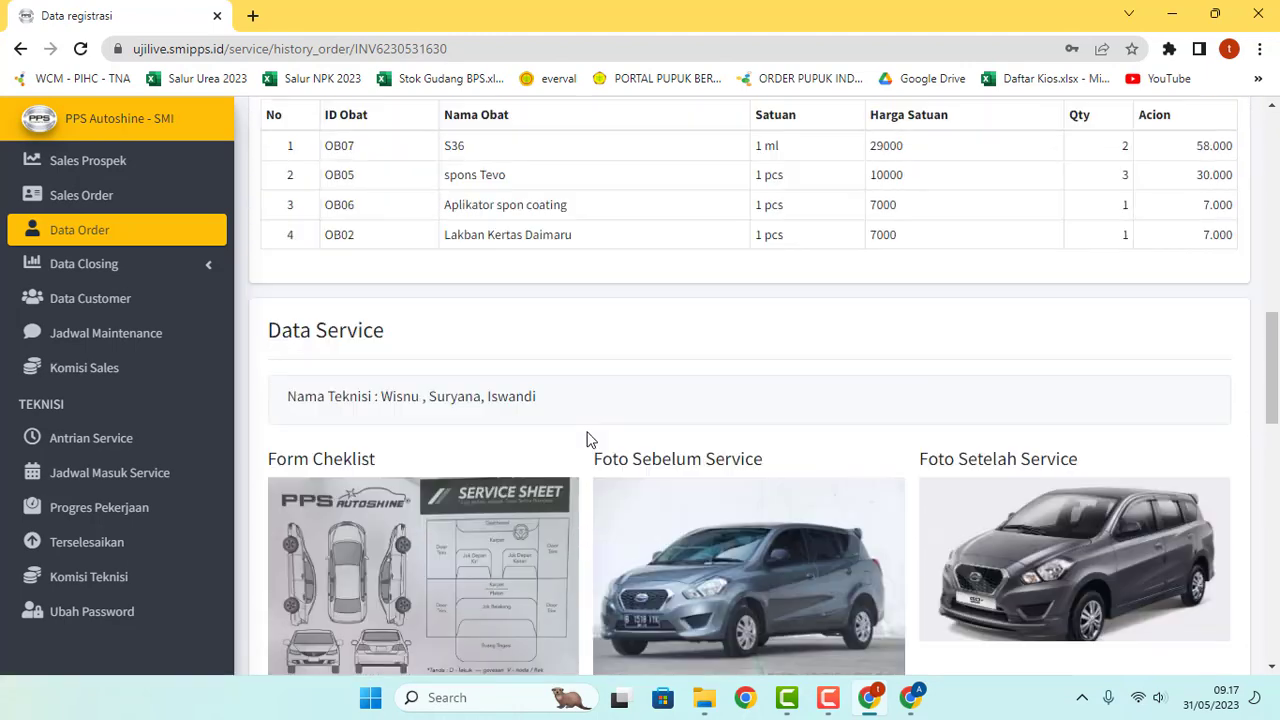
scroll(558, 345, up, 2)
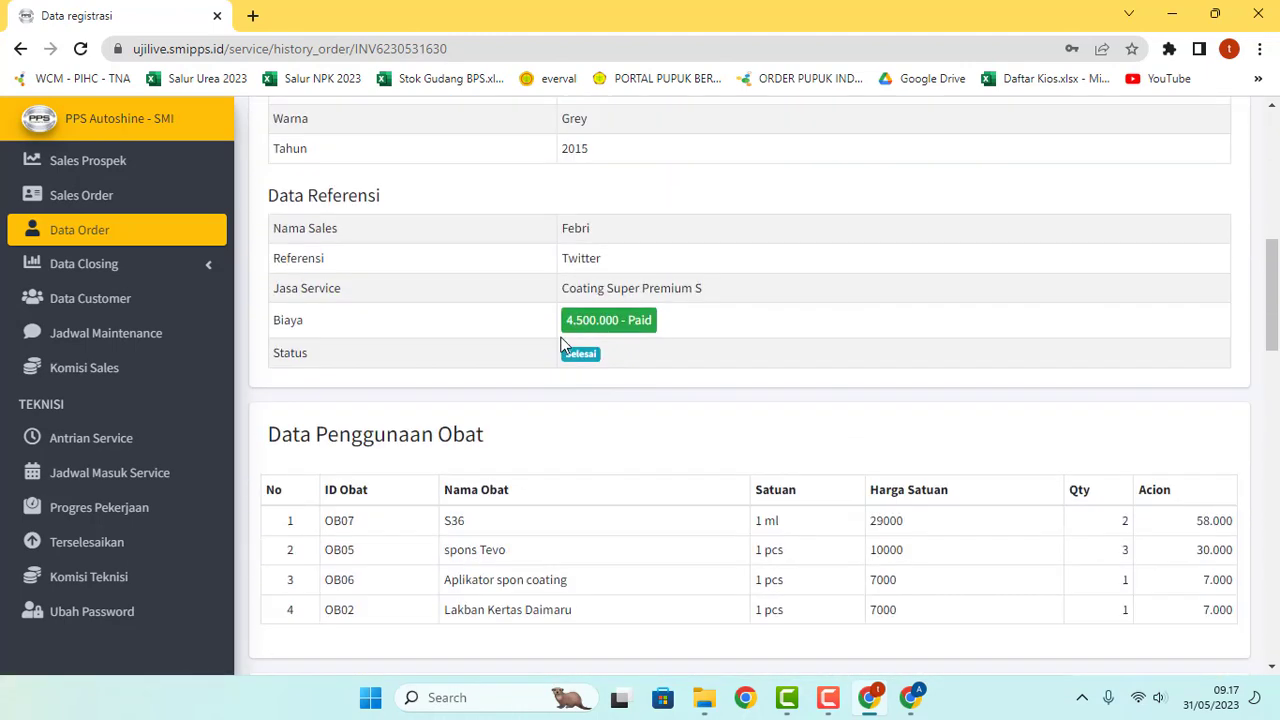
scroll(624, 363, up, 1)
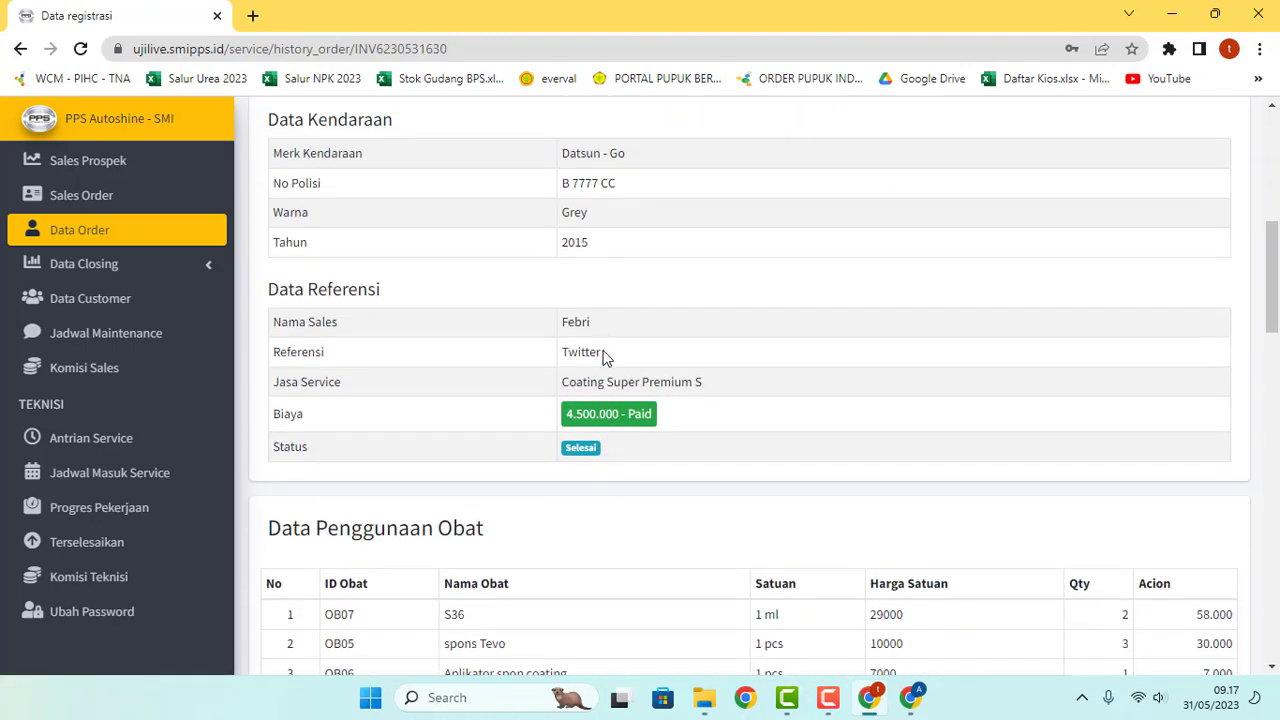
scroll(604, 358, up, 5)
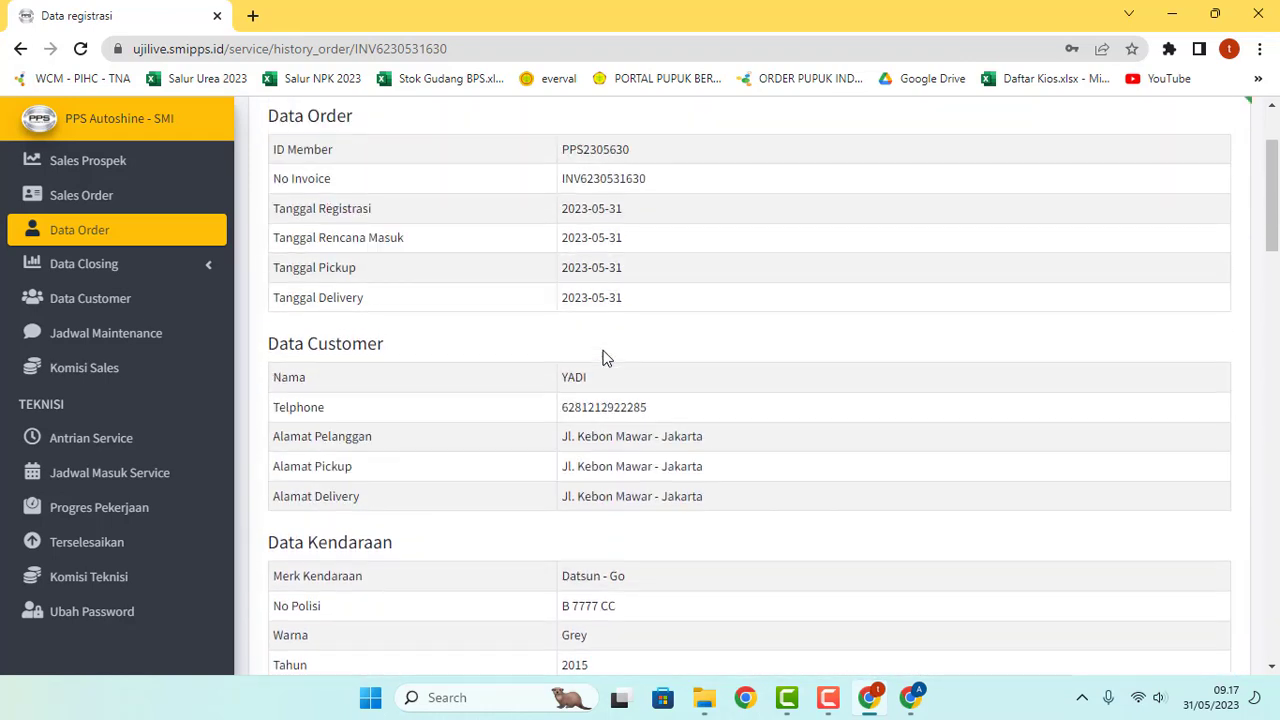
scroll(604, 358, up, 2)
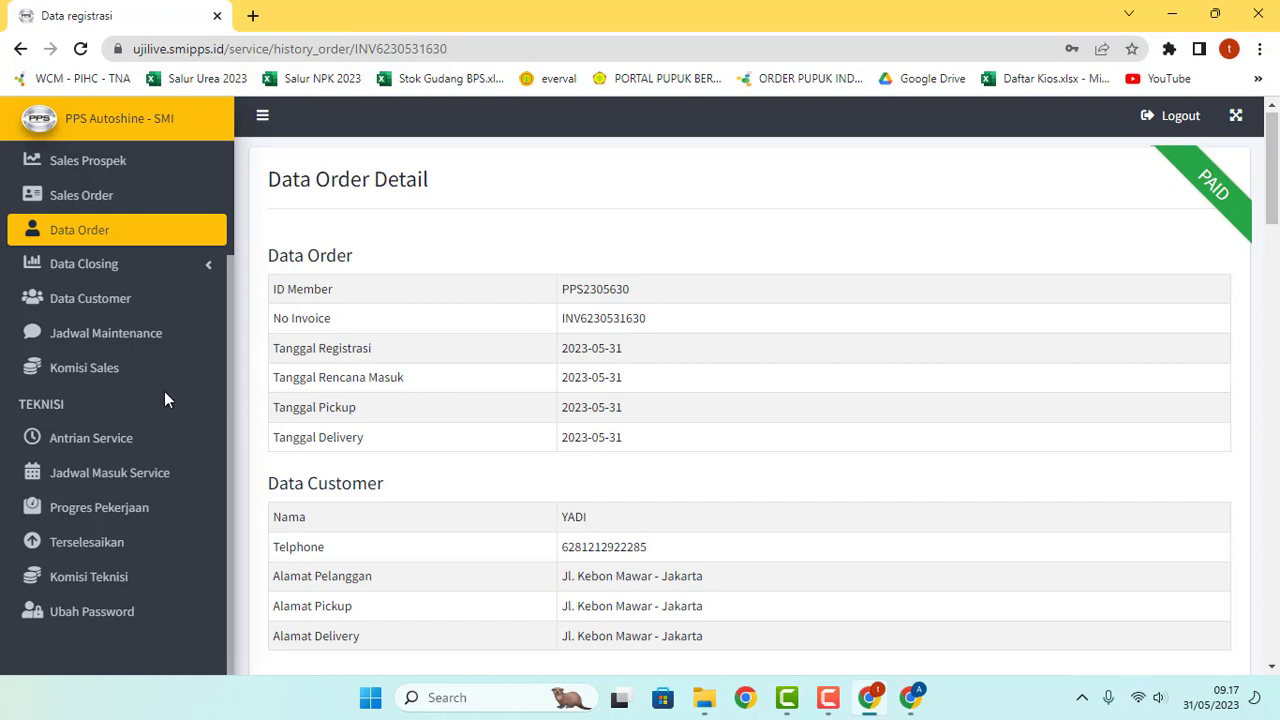
click(101, 451)
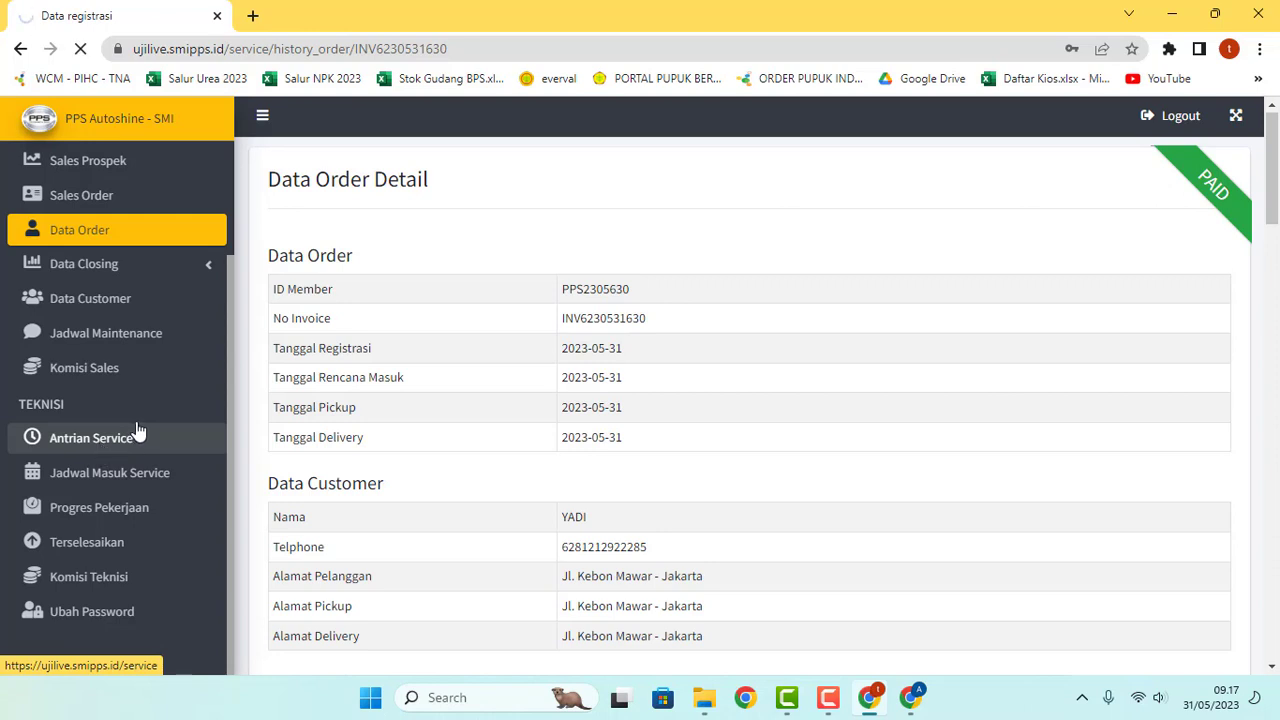
scroll(143, 407, down, 1)
scroll(475, 403, down, 4)
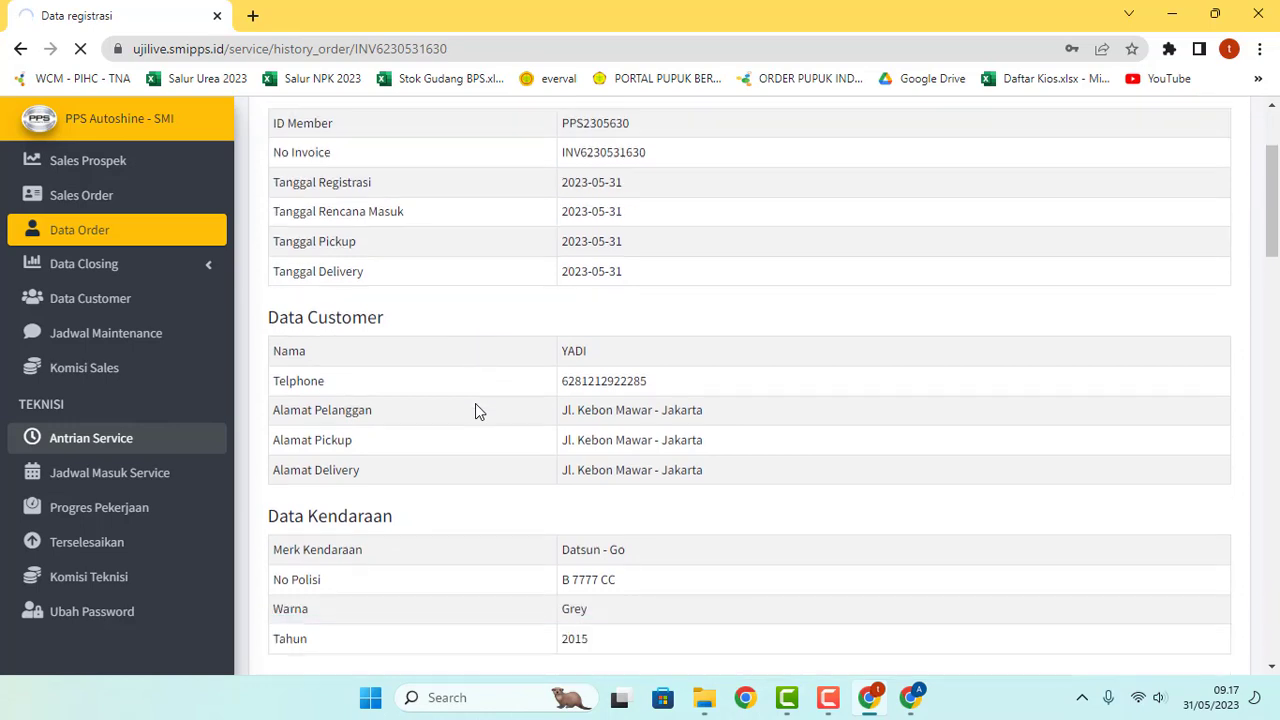
scroll(476, 403, down, 3)
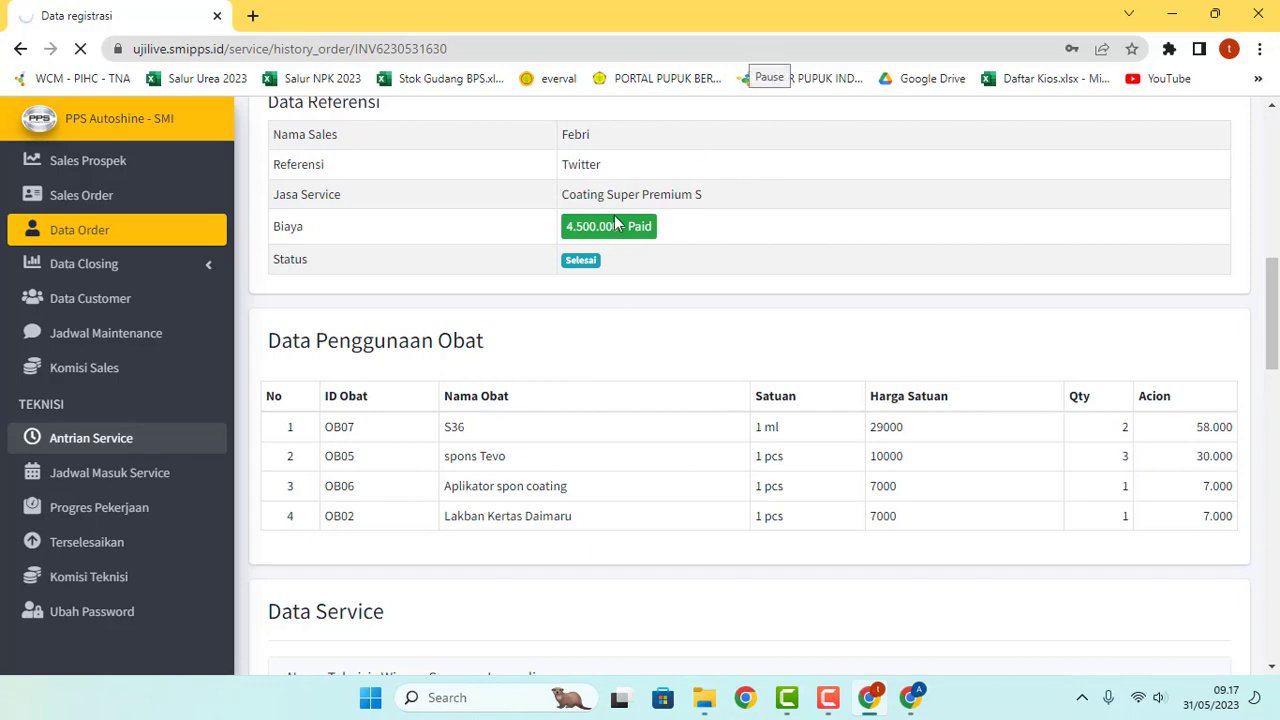
scroll(503, 333, up, 1)
scroll(503, 333, up, 7)
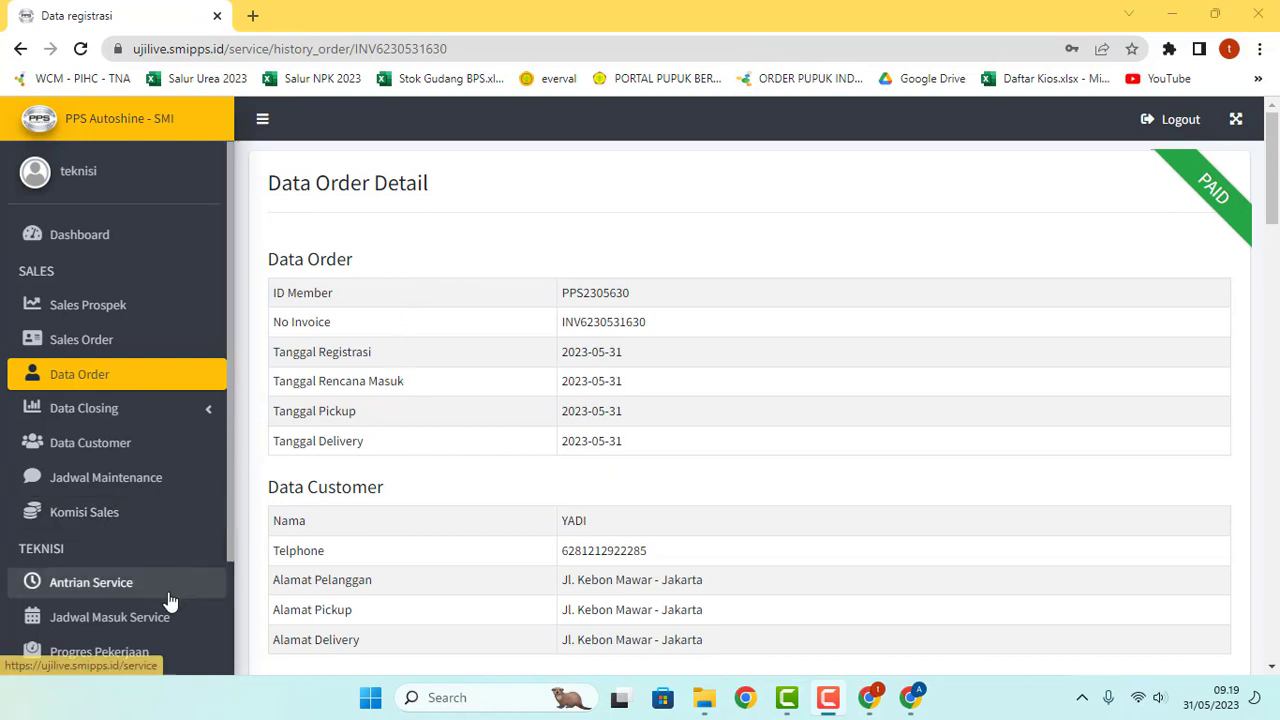
Step: Open the Honda Jazz entry from Jadwal Masuk Service and assign two technicians
click(145, 622)
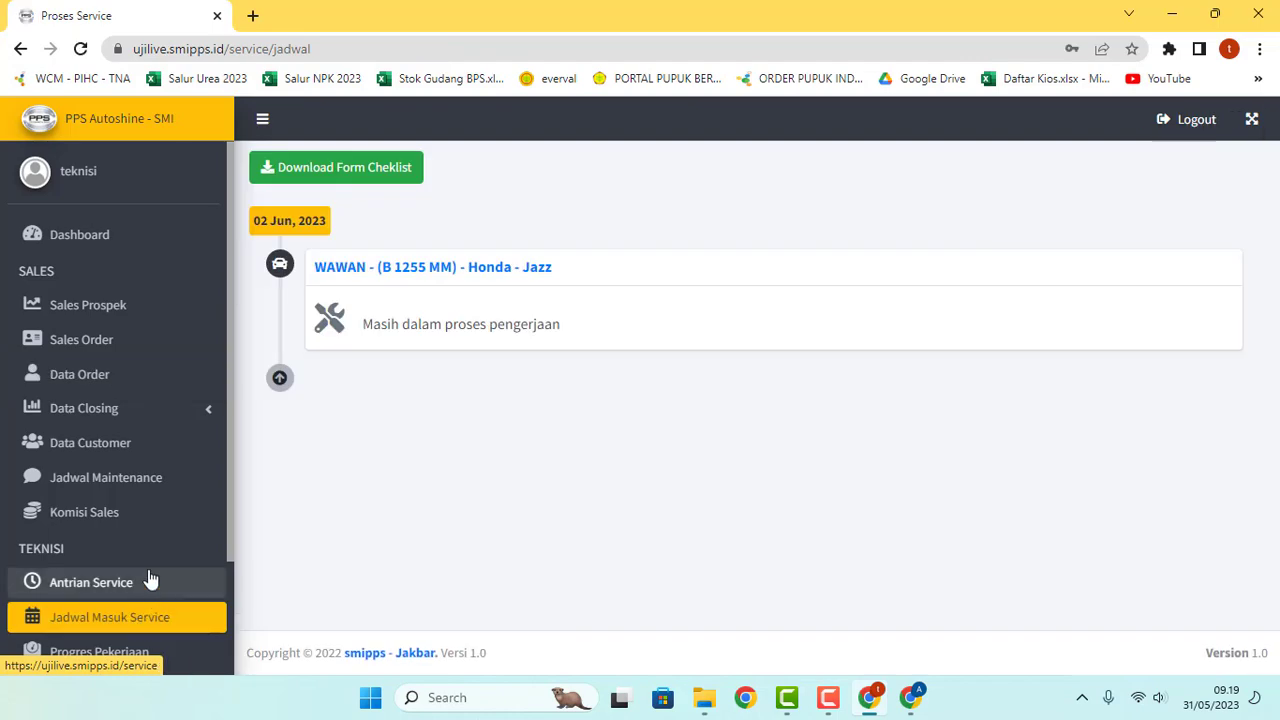
click(350, 278)
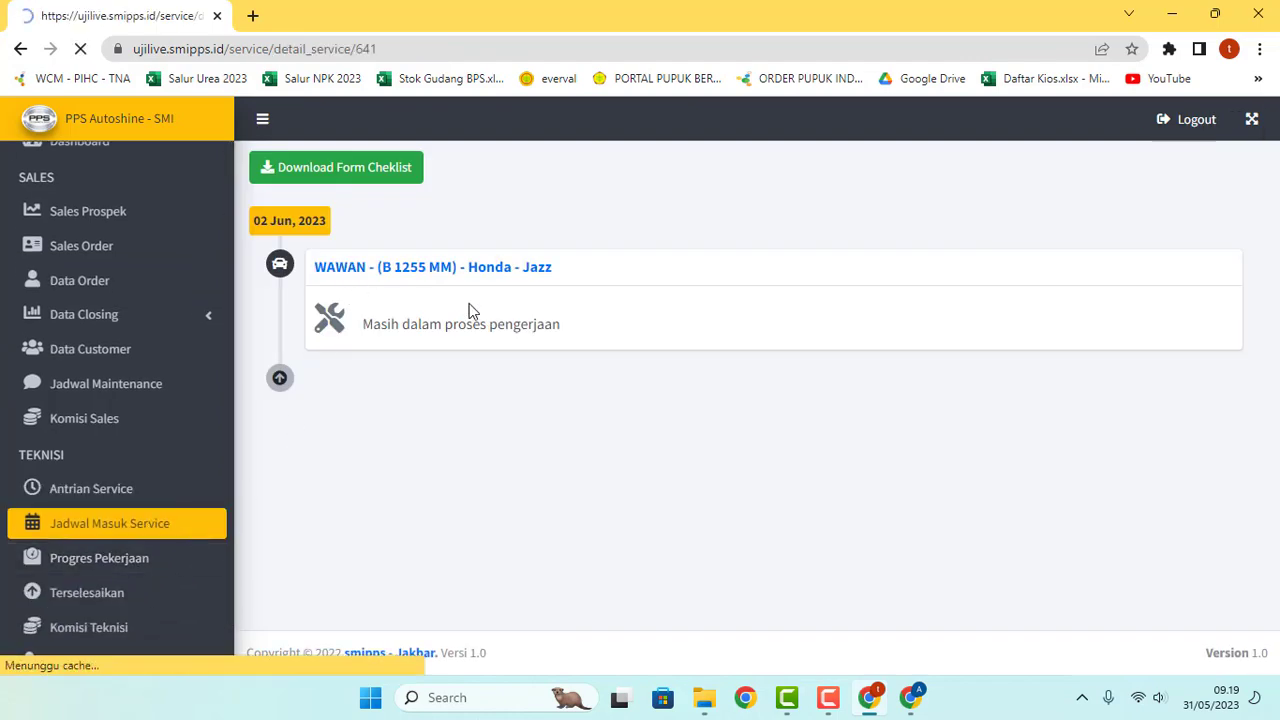
scroll(472, 311, down, 3)
click(711, 283)
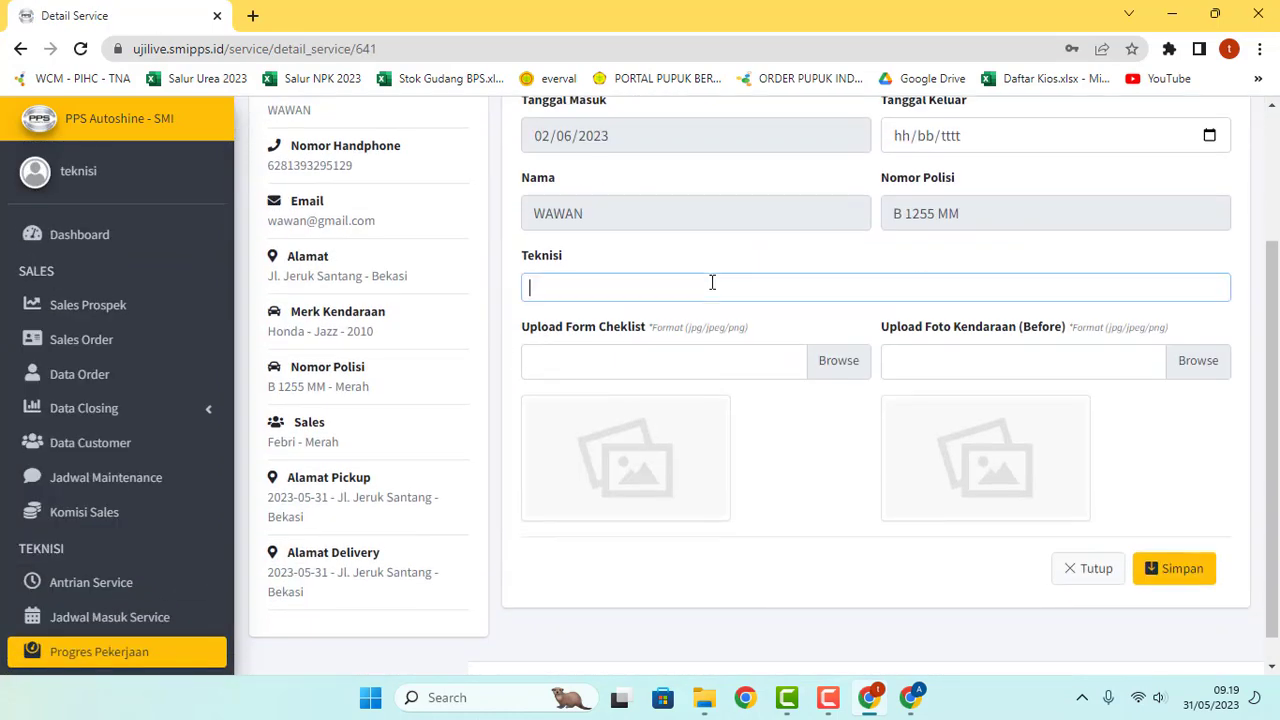
click(592, 418)
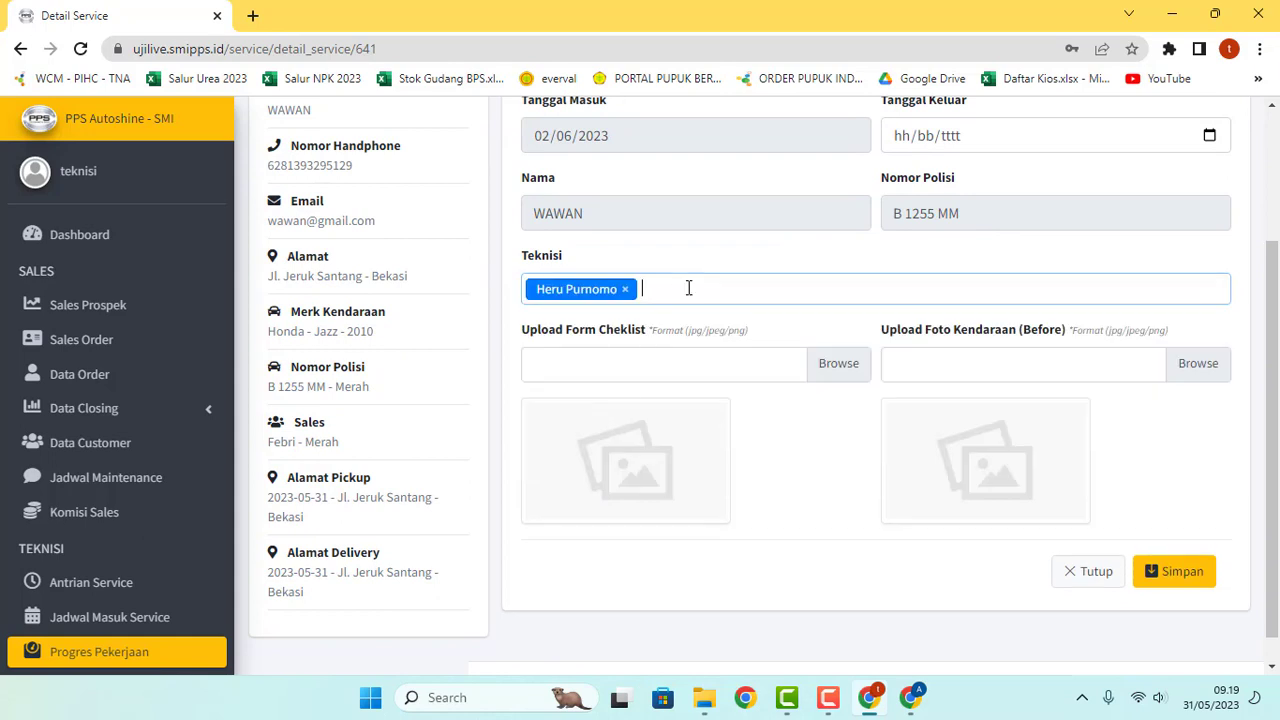
click(689, 289)
scroll(620, 460, down, 2)
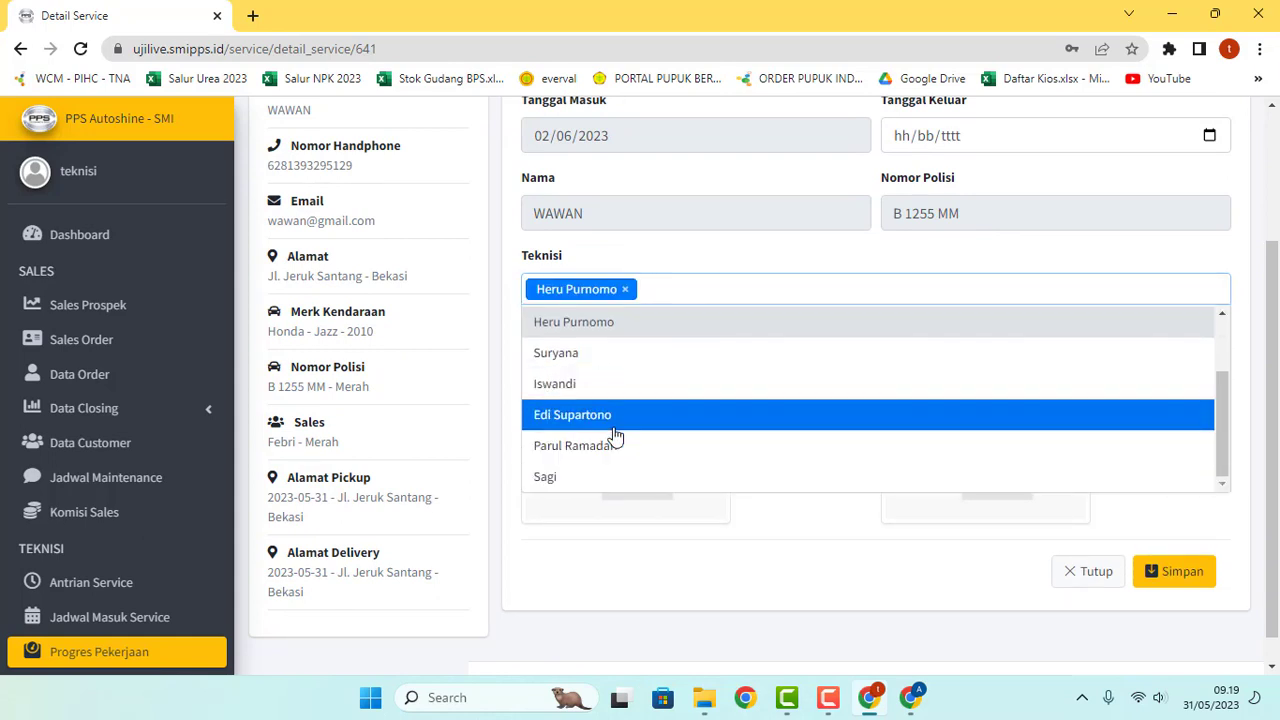
click(590, 415)
scroll(766, 386, up, 1)
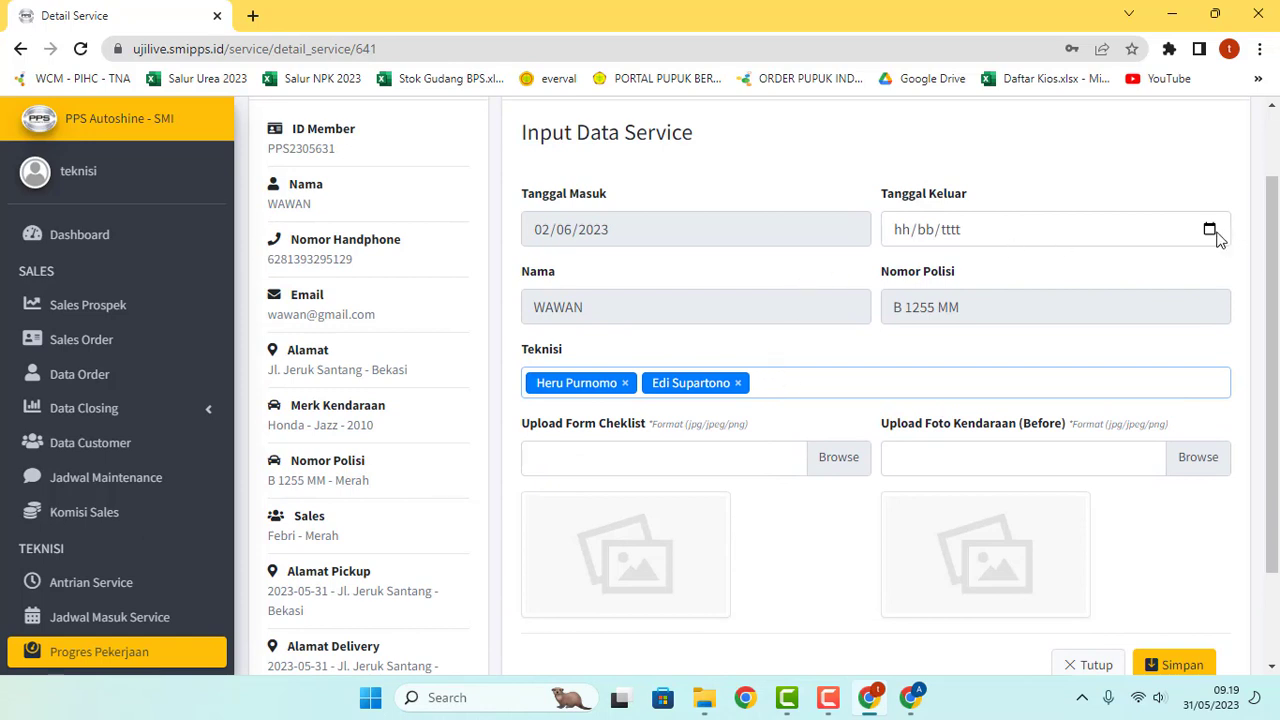
Step: Set the Tanggal Keluar exit date to 05/06/2023
click(1210, 230)
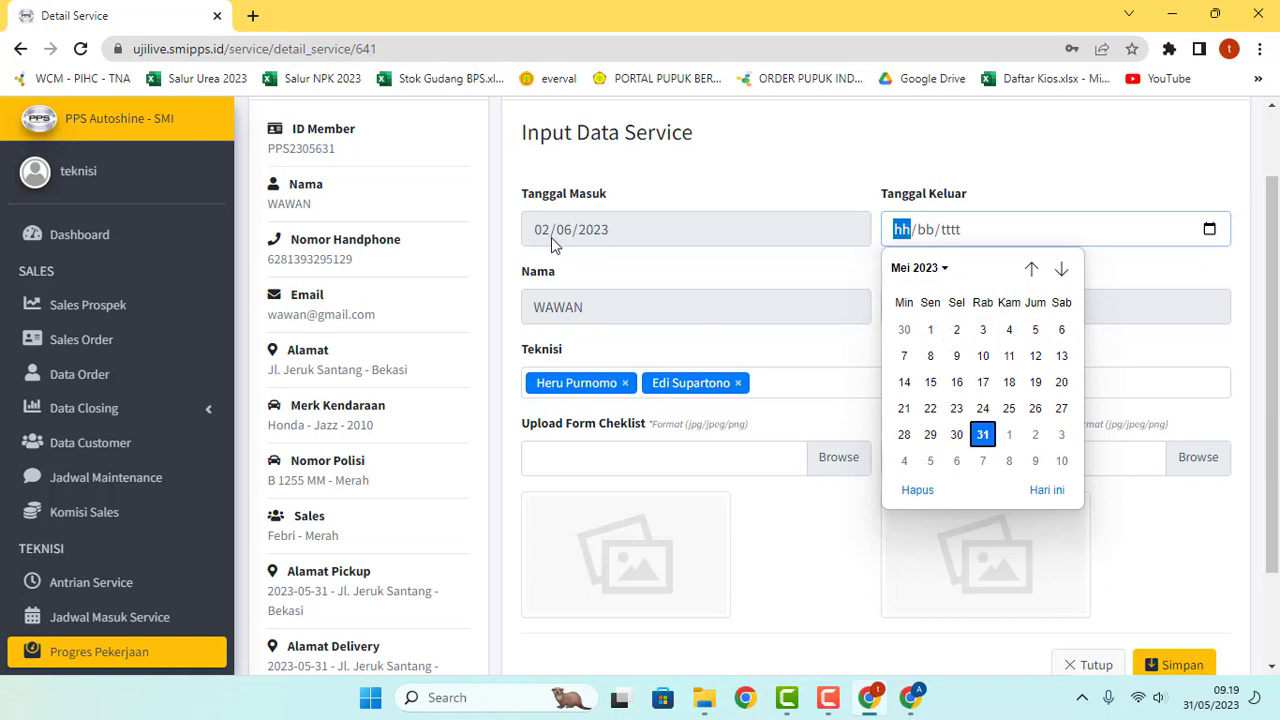
click(1062, 272)
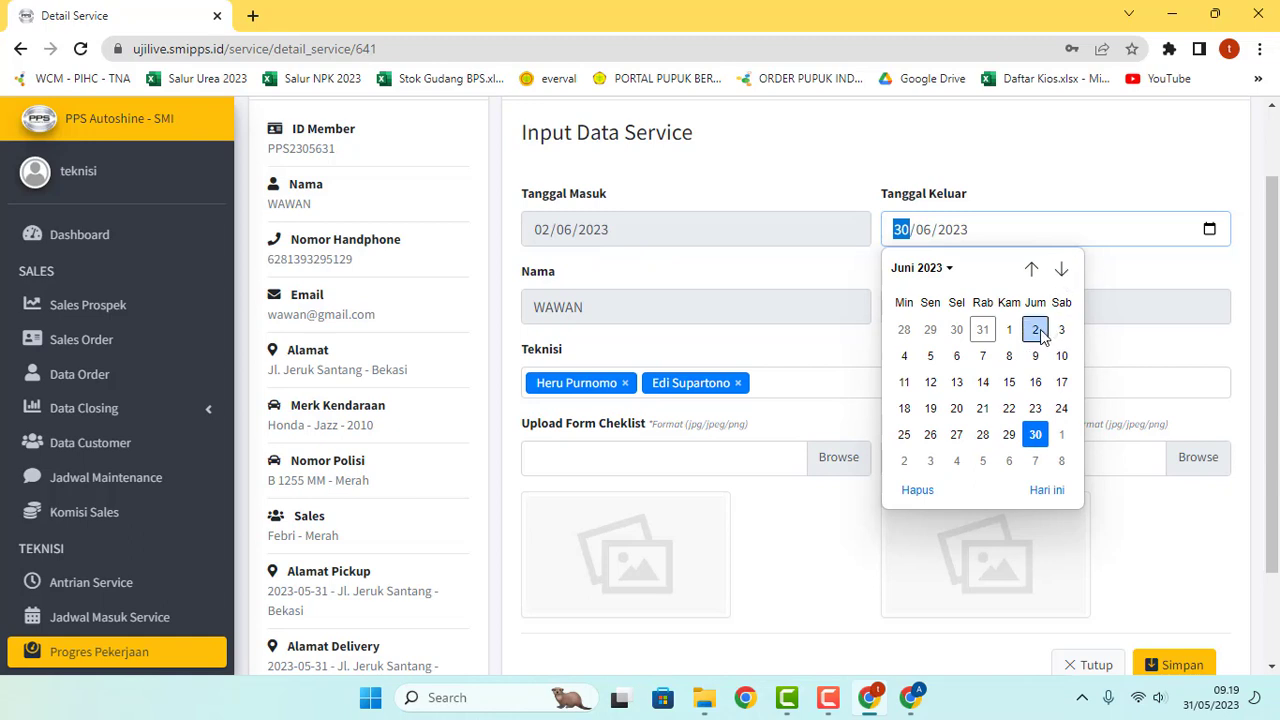
click(930, 357)
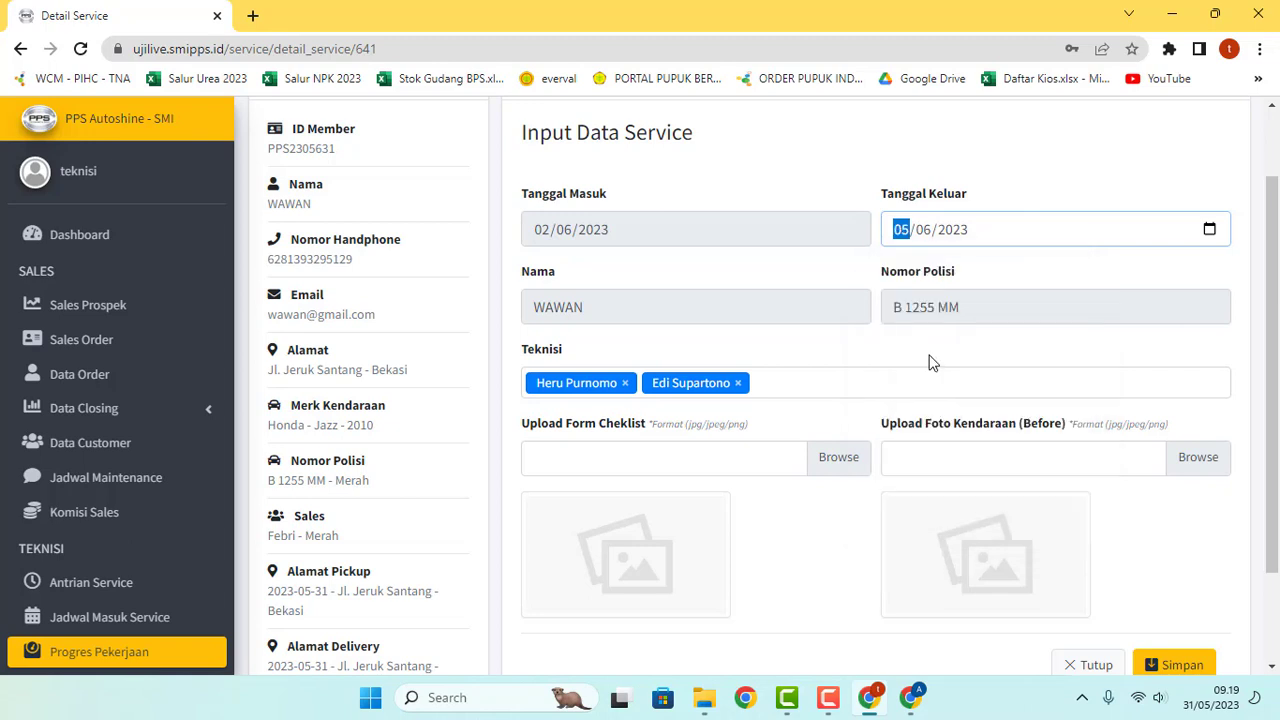
scroll(803, 368, down, 2)
Step: Upload Form Cheklist (1) as the service's checklist form
click(810, 366)
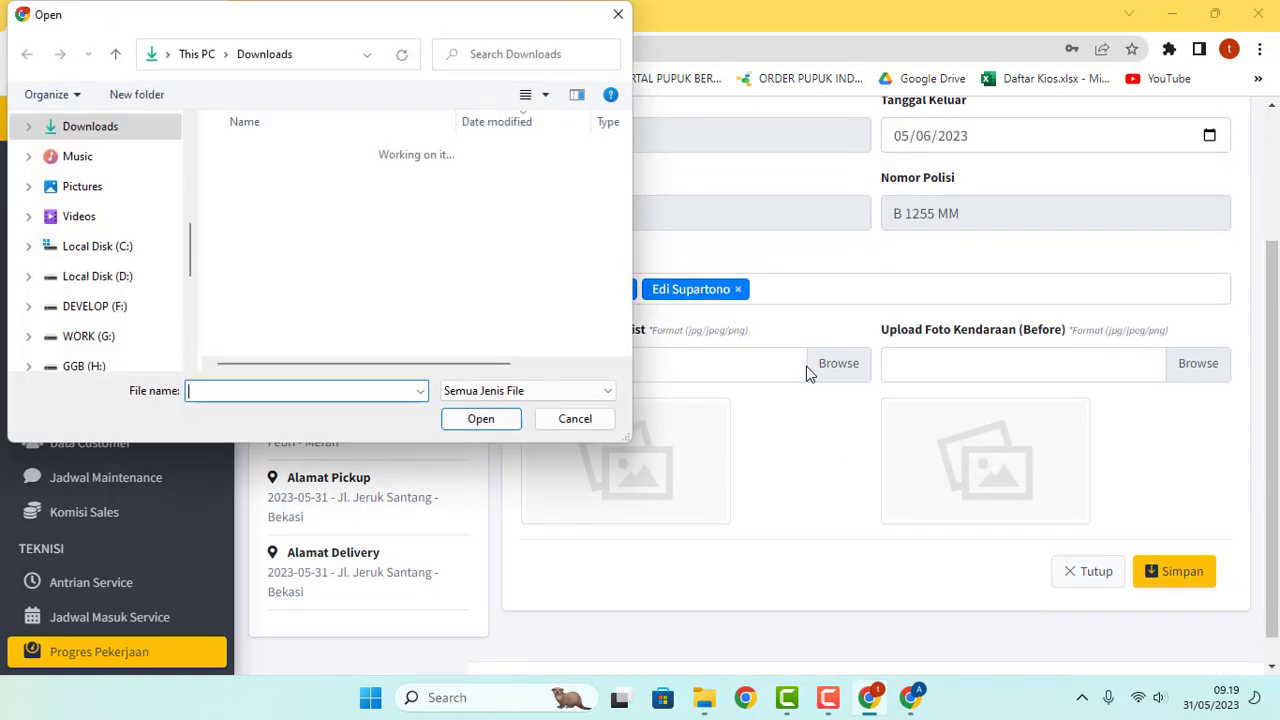
click(265, 178)
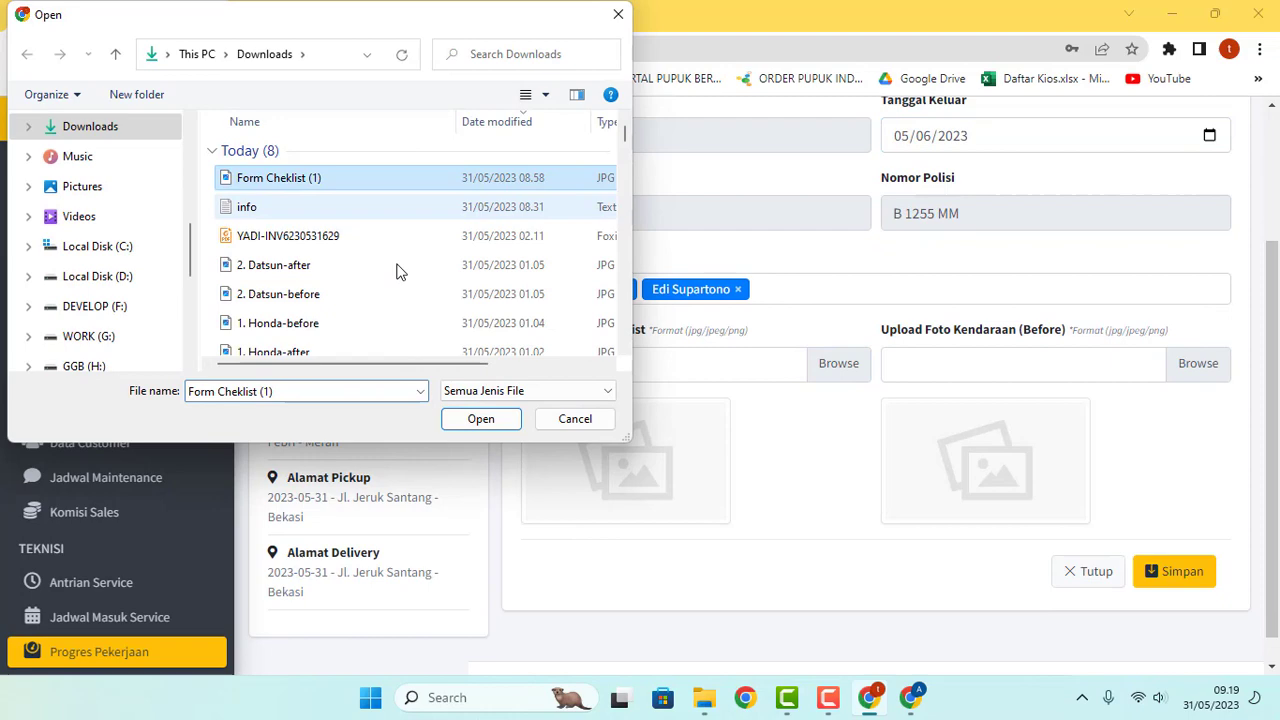
click(480, 419)
Step: Upload 1. Honda-before as the before-service photo
click(1145, 378)
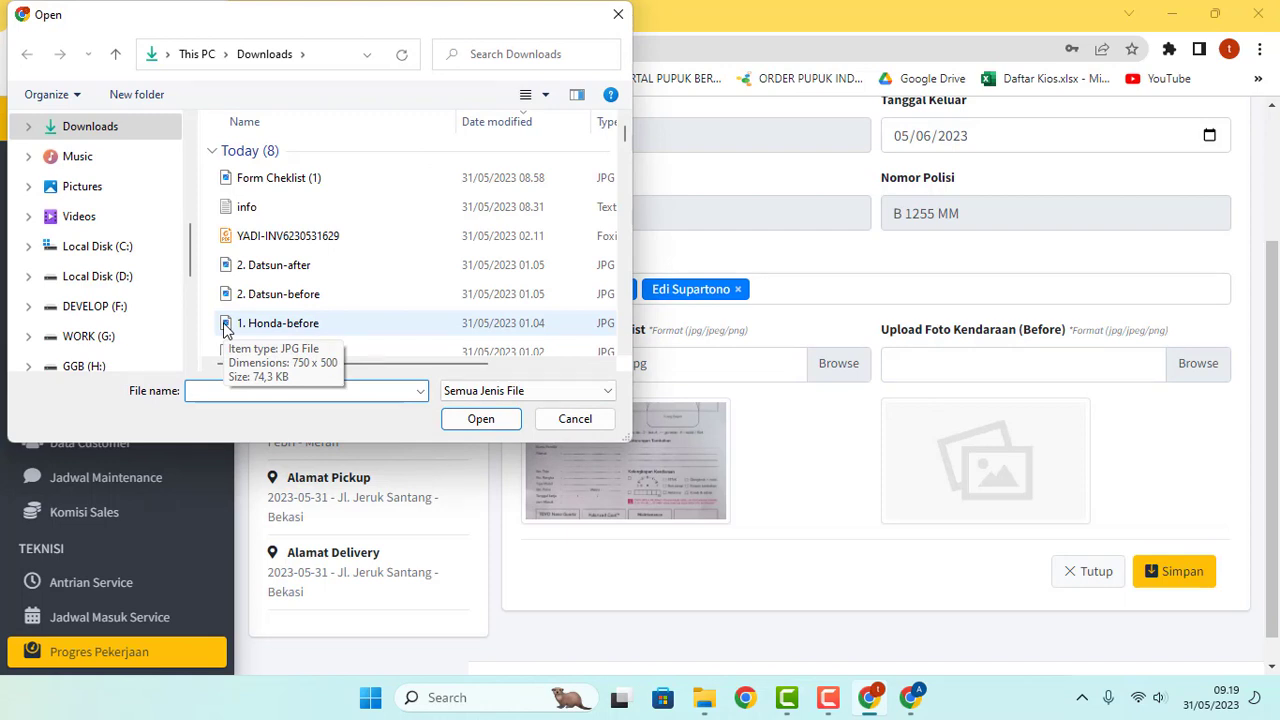
scroll(307, 284, down, 1)
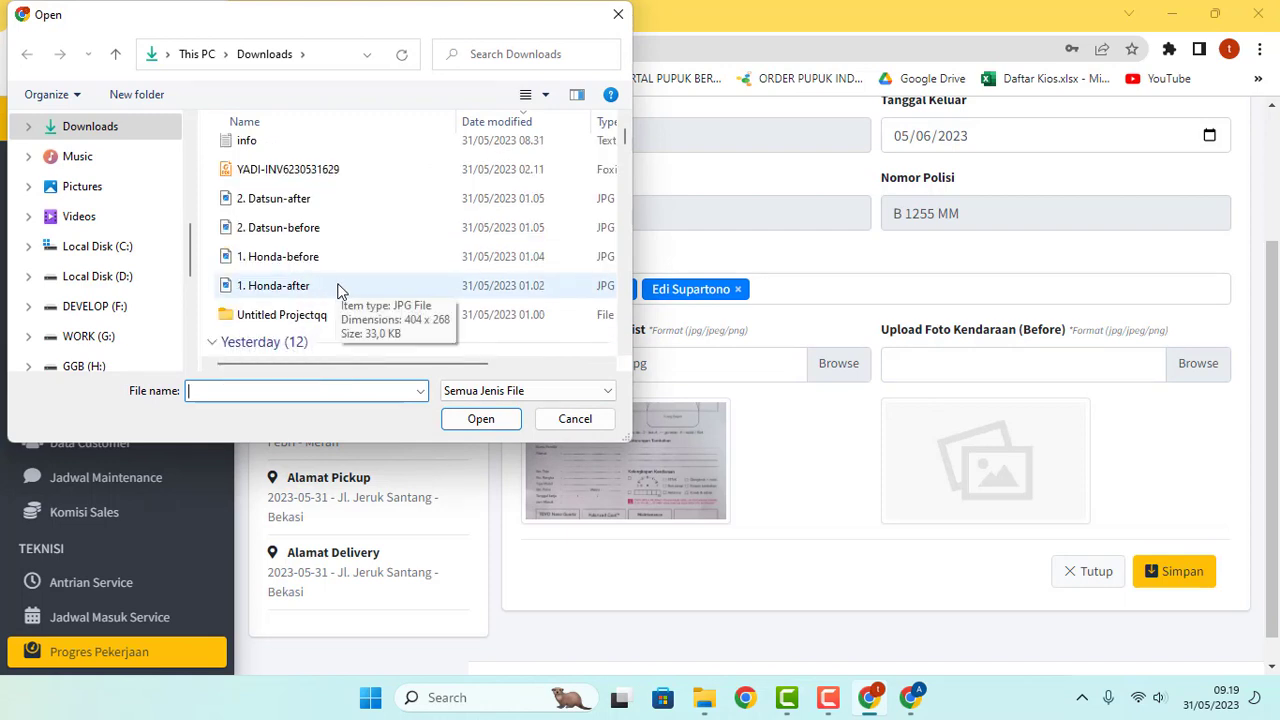
click(325, 258)
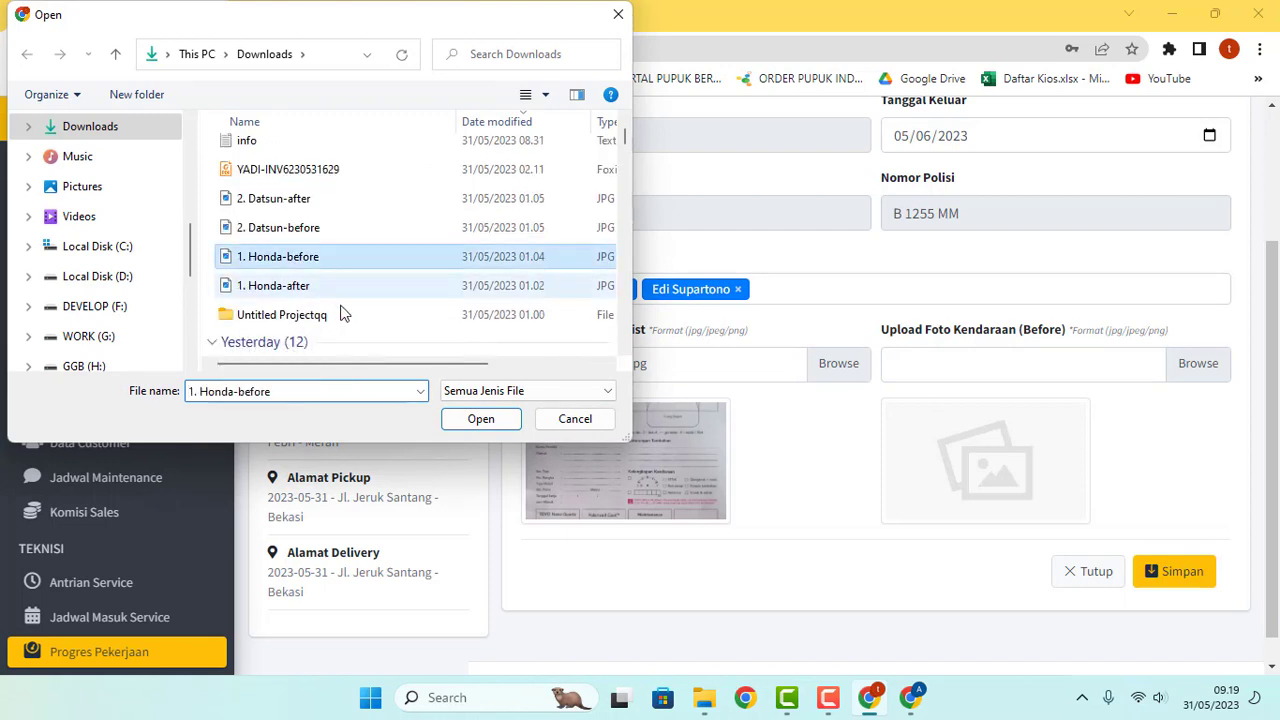
click(466, 423)
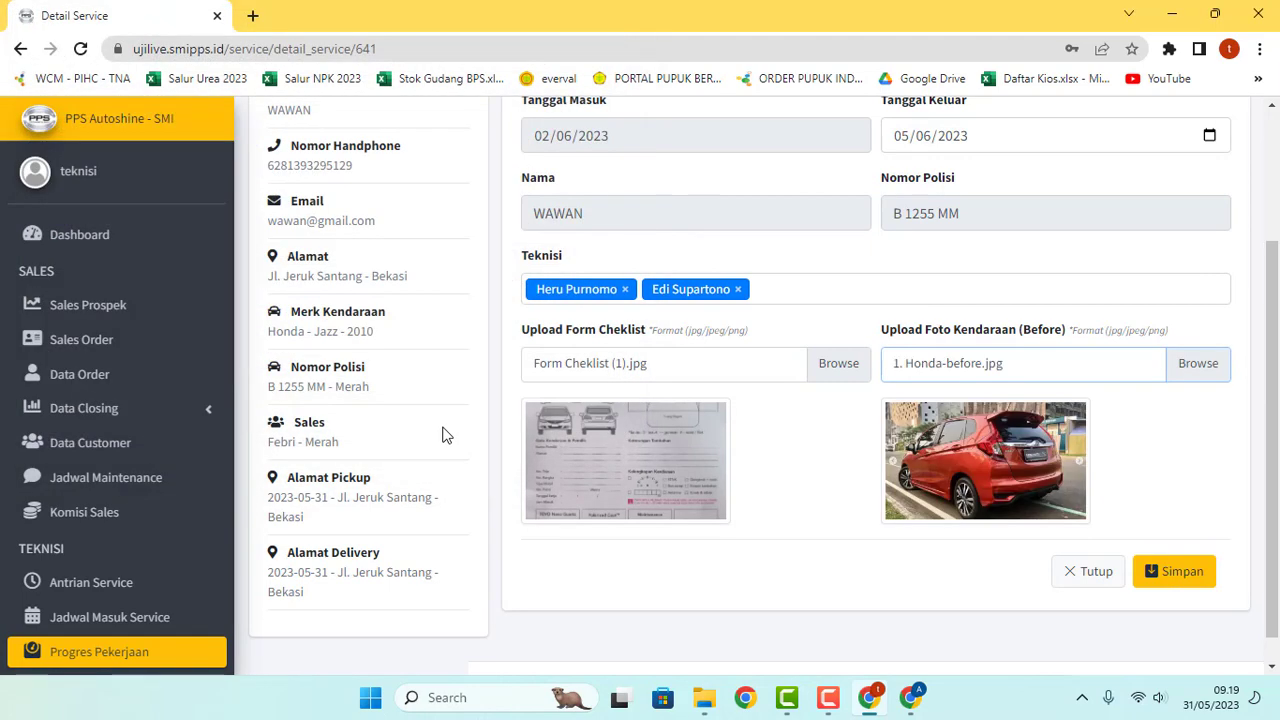
scroll(871, 495, up, 1)
scroll(871, 500, down, 2)
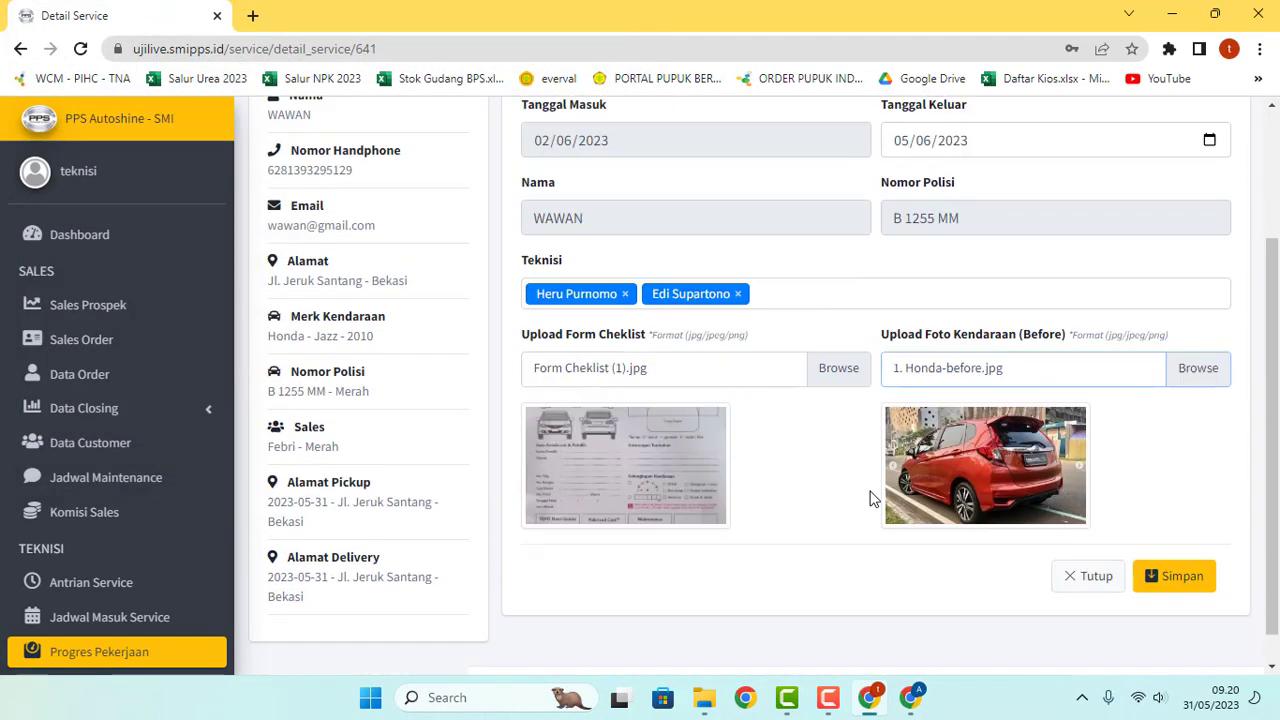
Step: Save the Honda Jazz service details and scroll down to the Foto After section
click(1185, 543)
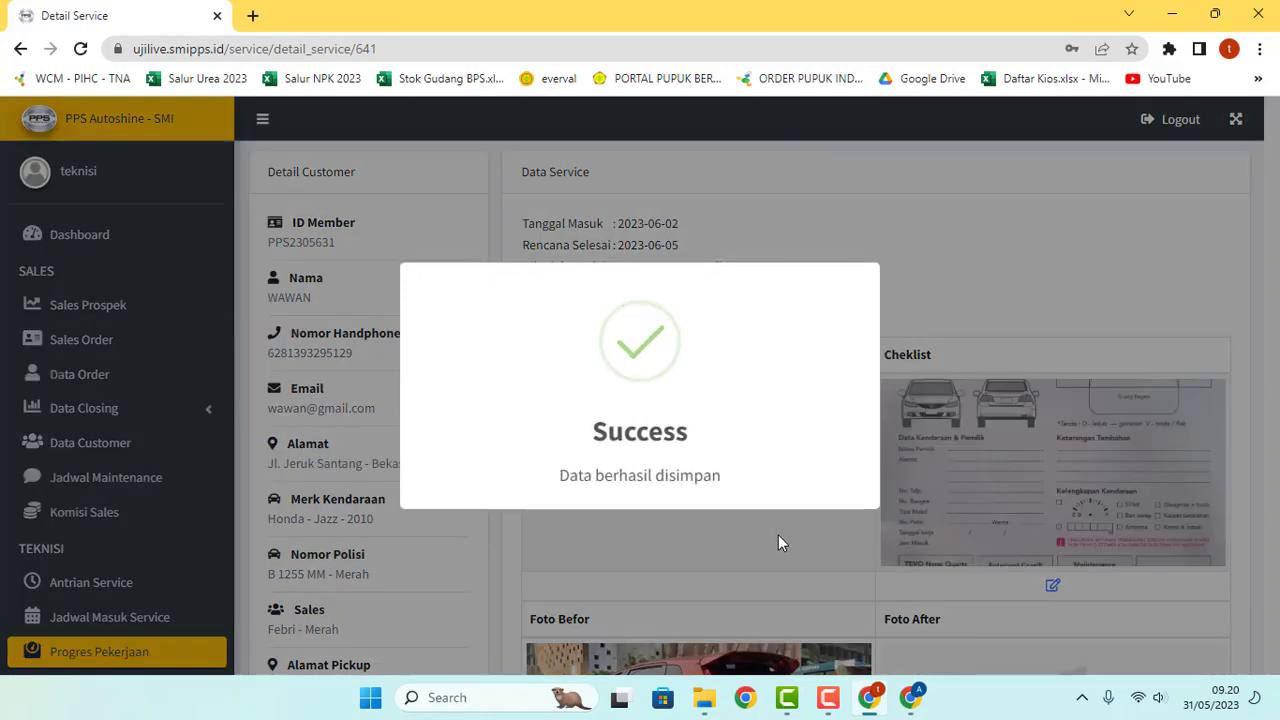
scroll(775, 475, down, 2)
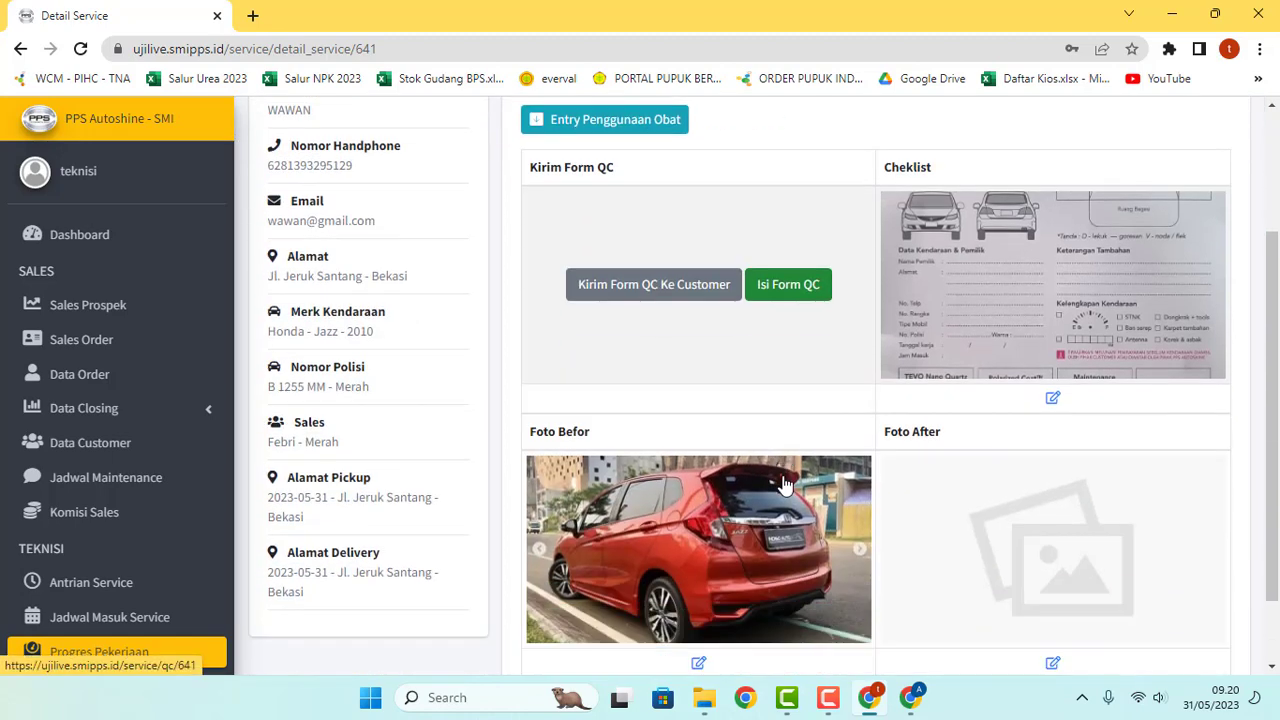
scroll(783, 484, down, 1)
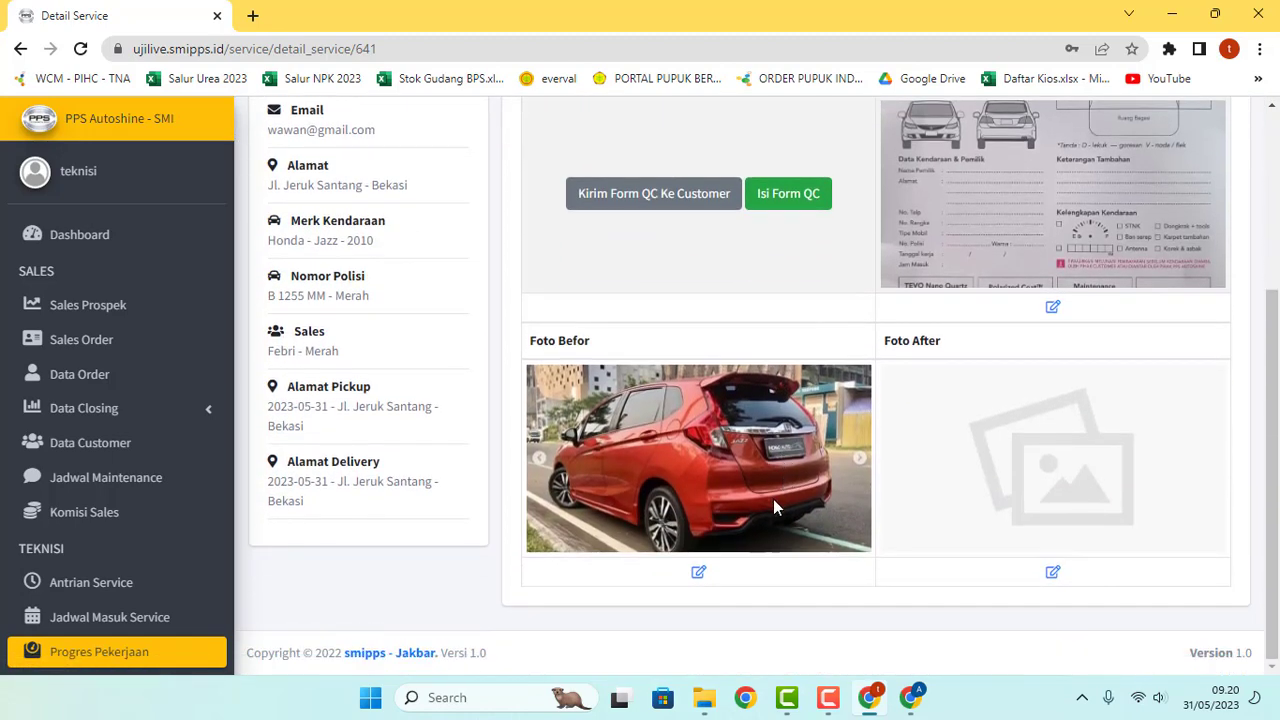
scroll(772, 508, up, 1)
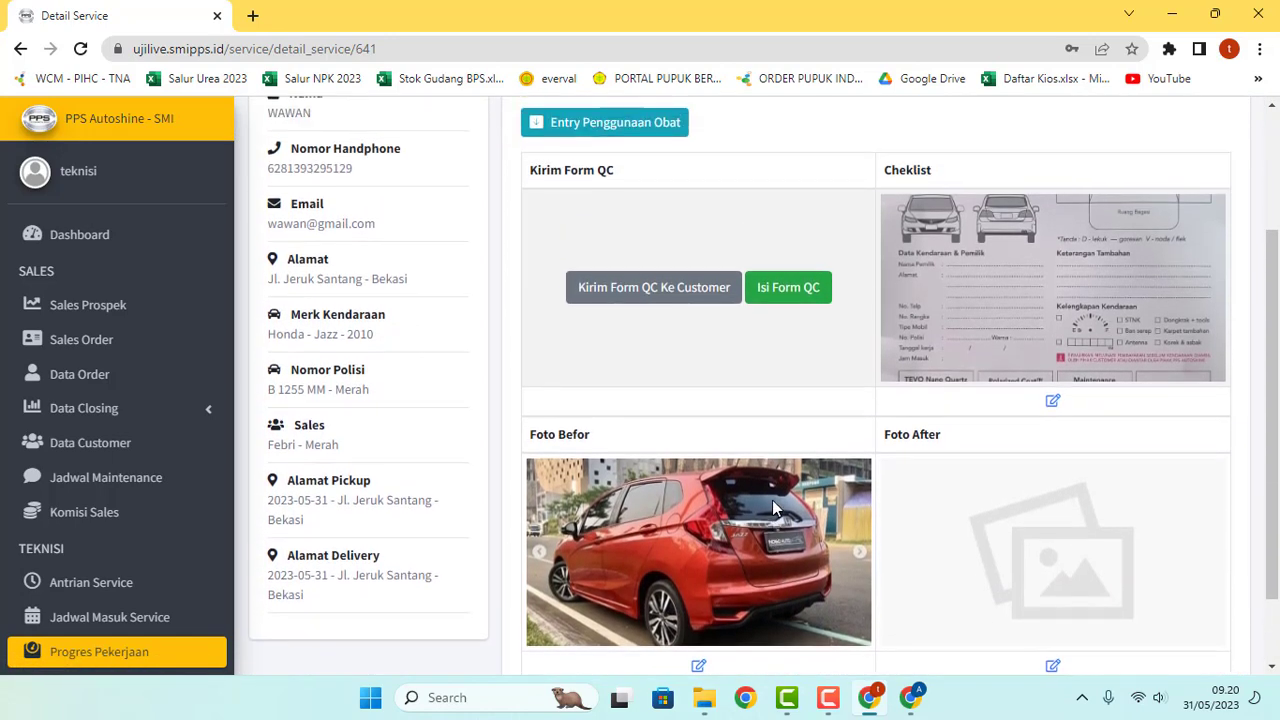
scroll(772, 500, down, 1)
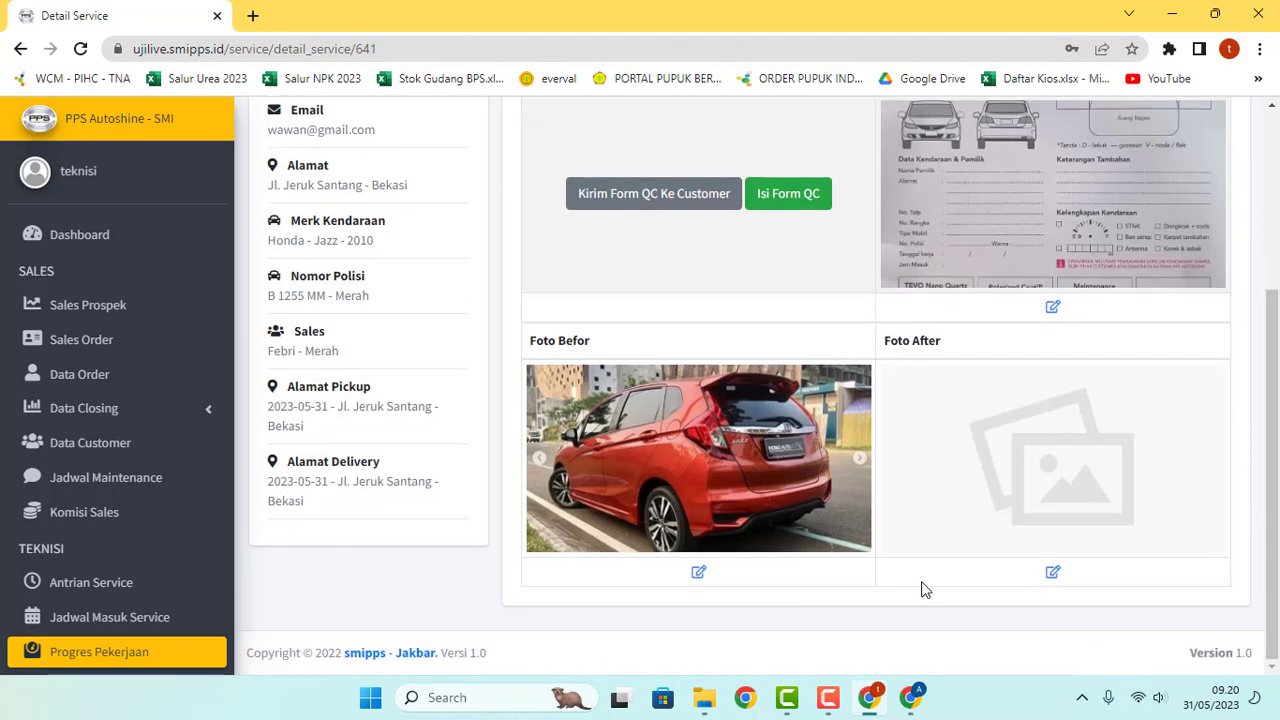
Step: Upload 1. Honda-after.jpg from Downloads as the Honda Jazz after photo and save it
click(1053, 576)
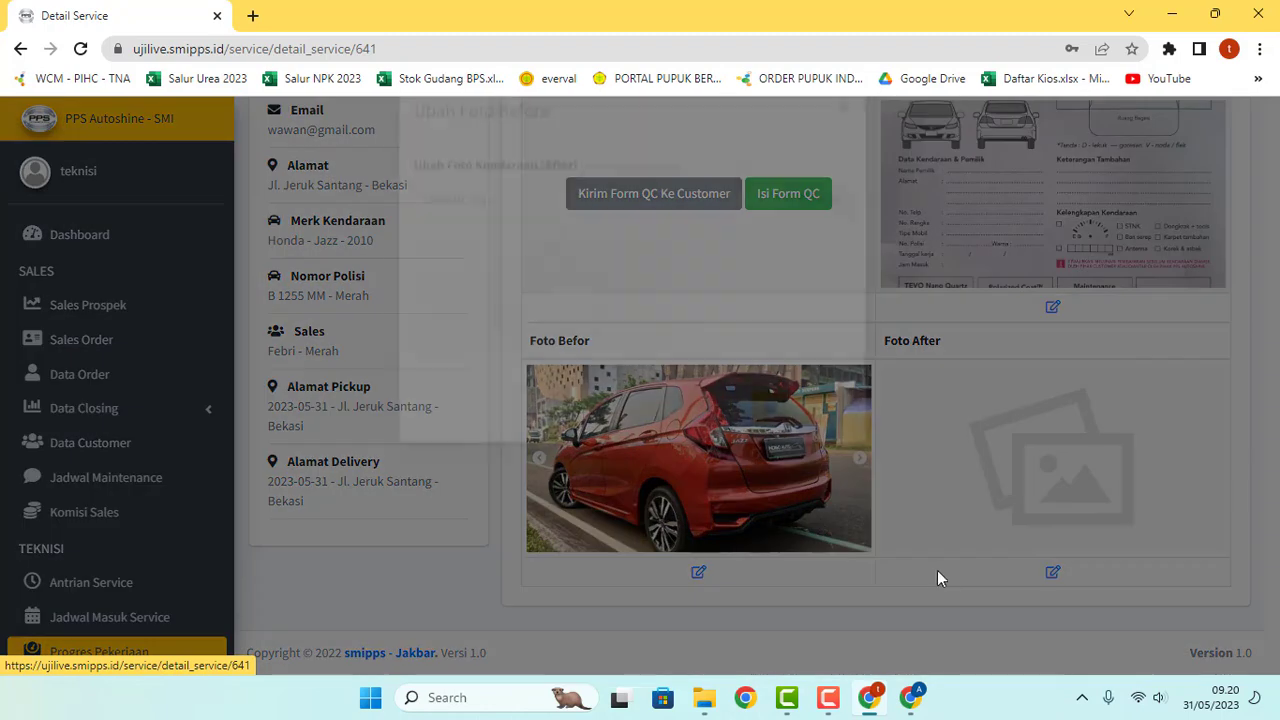
click(820, 244)
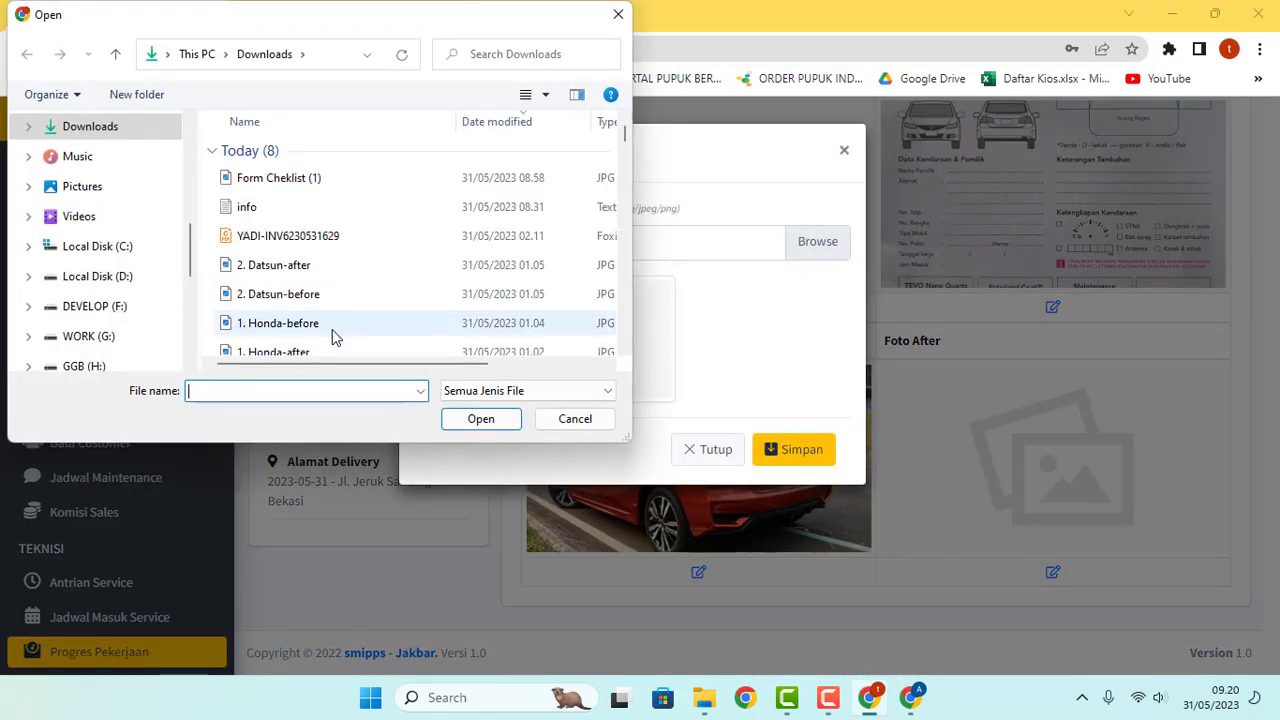
click(314, 353)
click(515, 427)
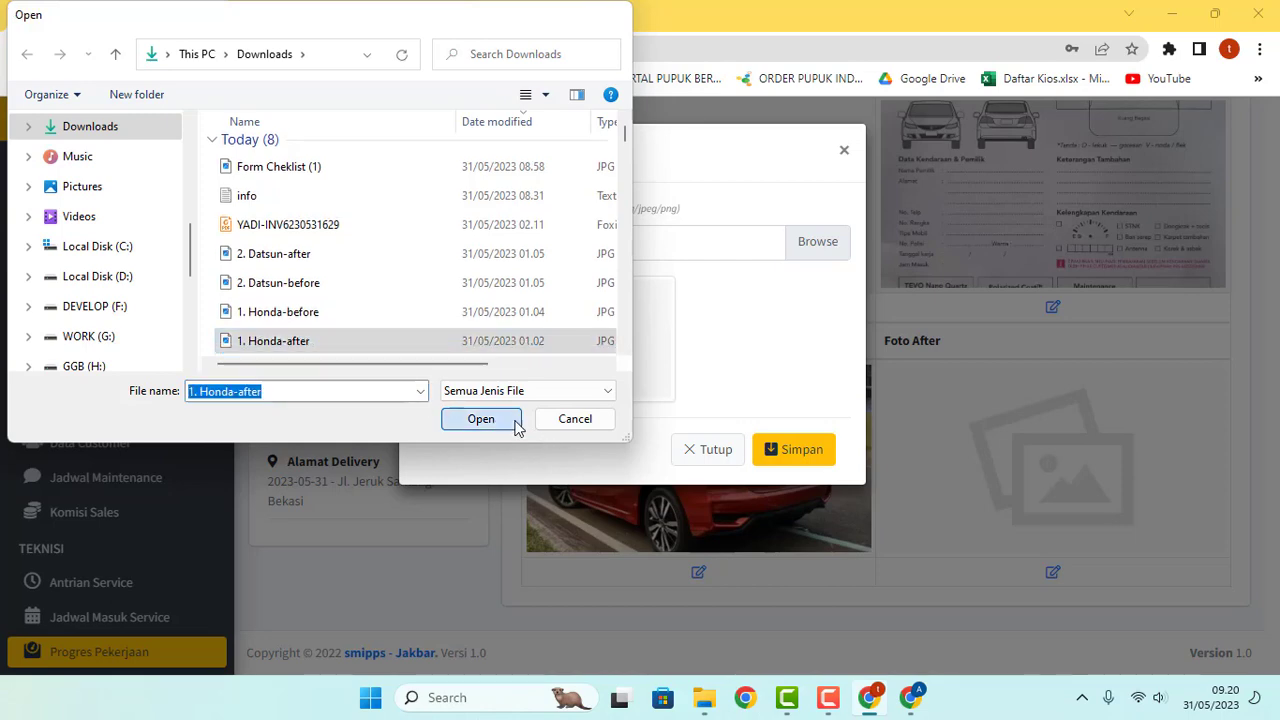
click(776, 450)
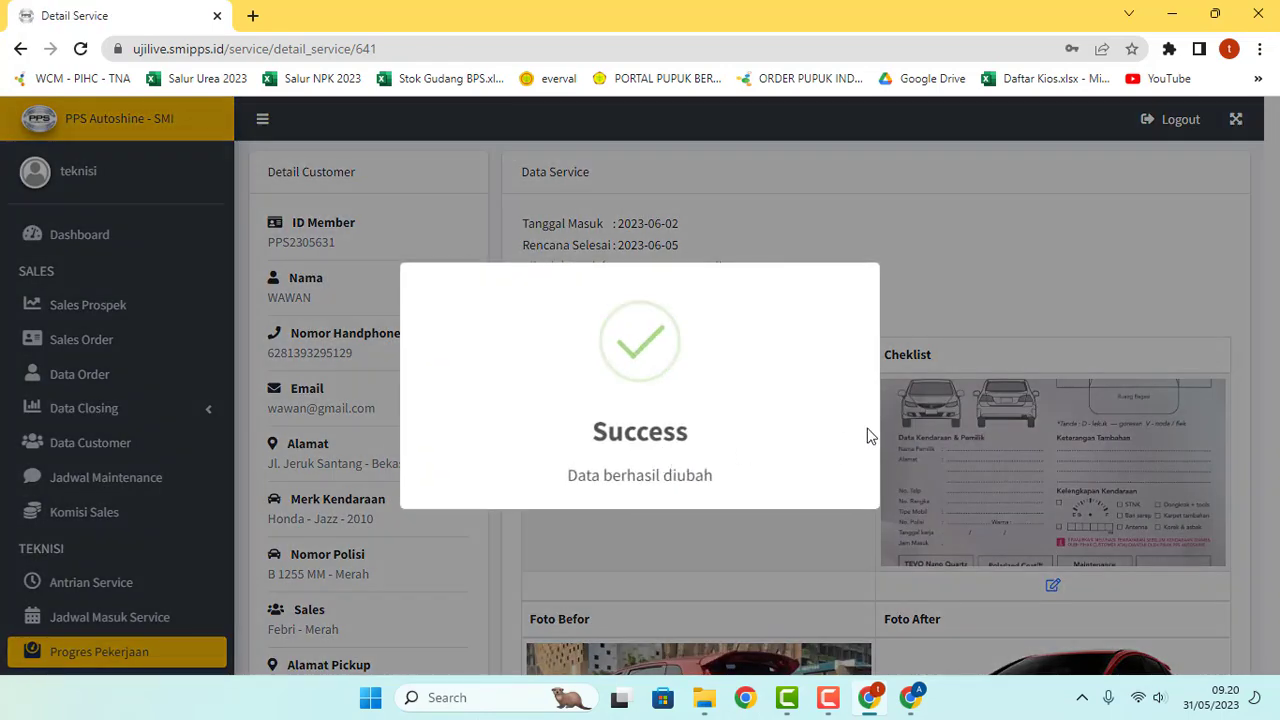
scroll(924, 423, down, 2)
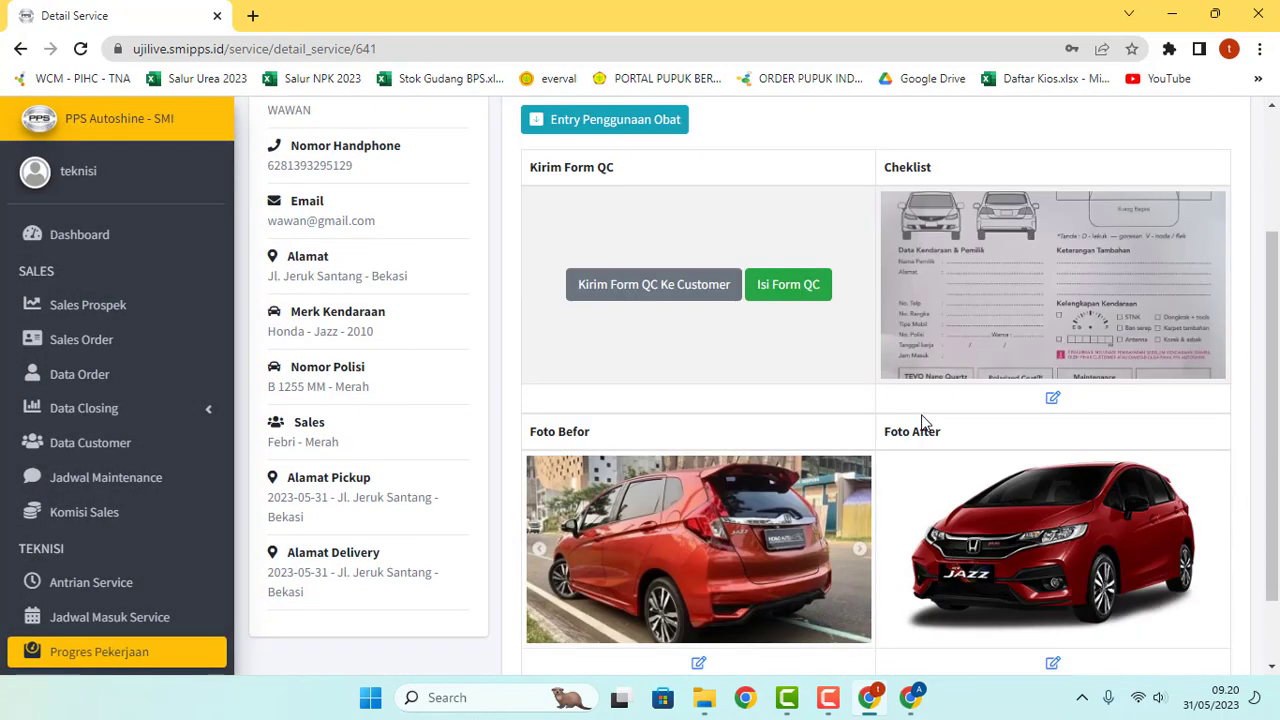
Step: Fill the QC form with Pemolesan, Detailing Sela Pintu and Kaca Mobil ticked, and submit it
click(775, 284)
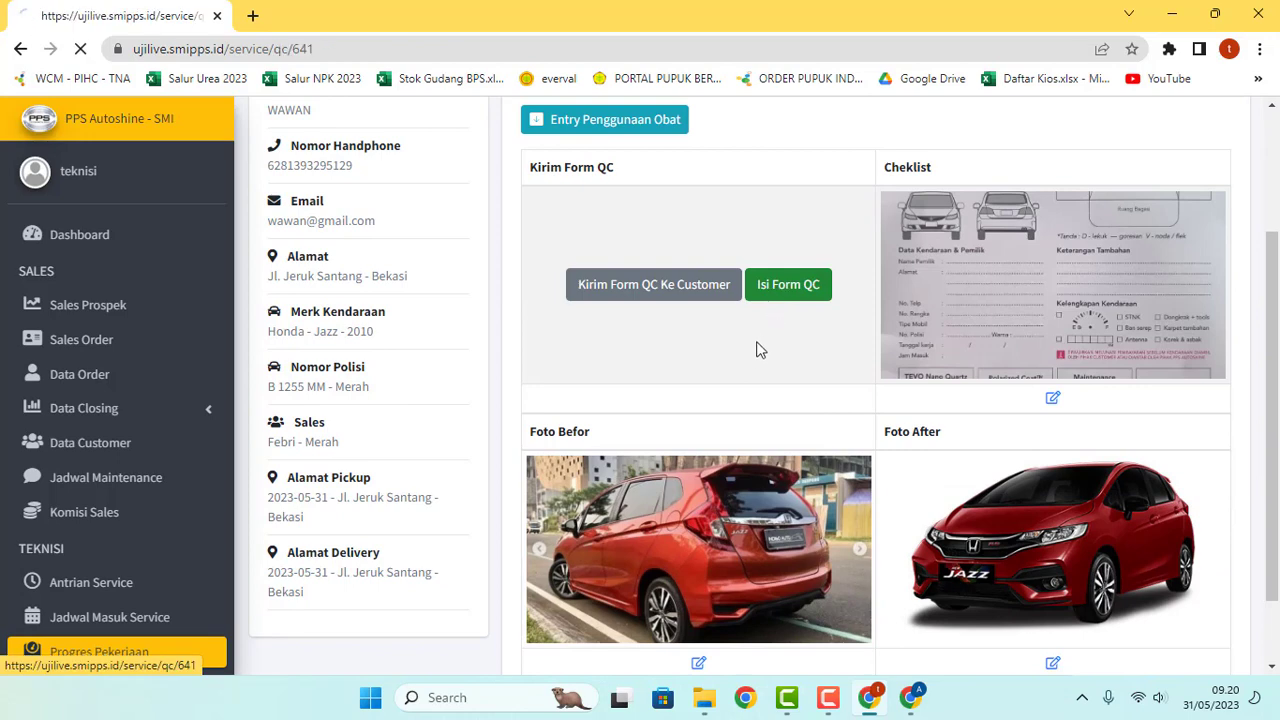
click(147, 323)
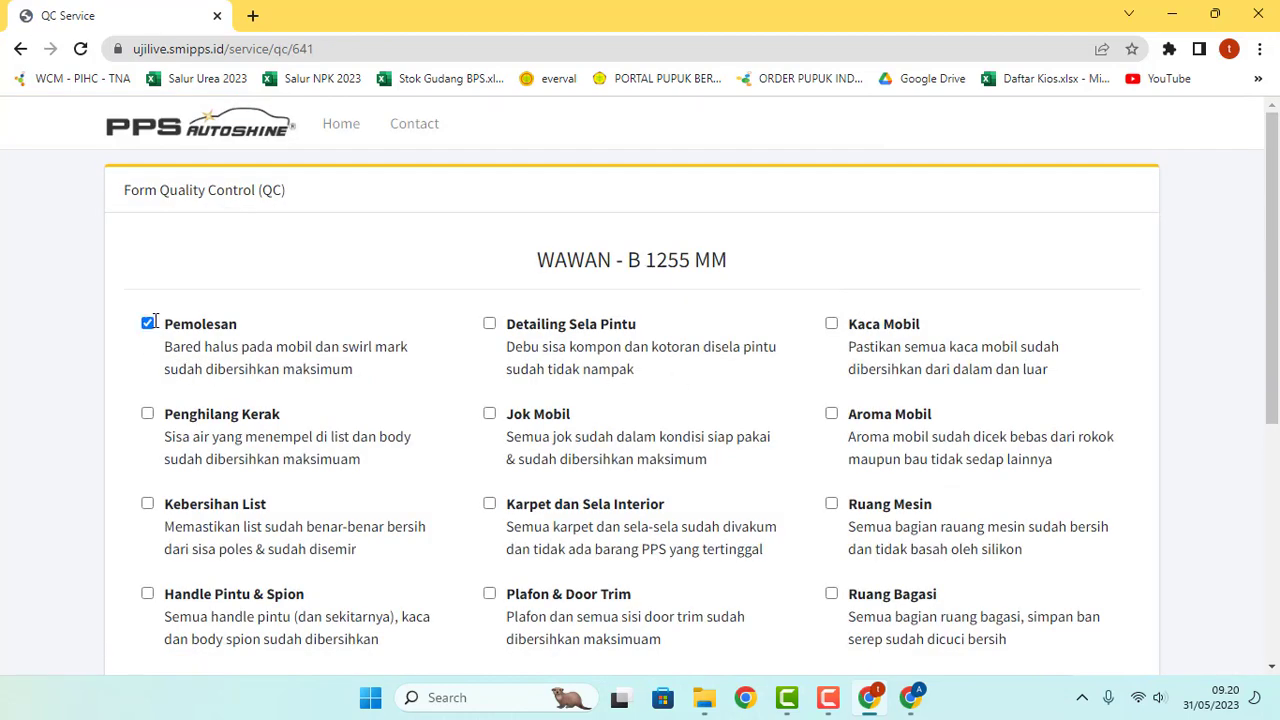
click(489, 324)
click(831, 323)
scroll(674, 409, down, 5)
click(1036, 553)
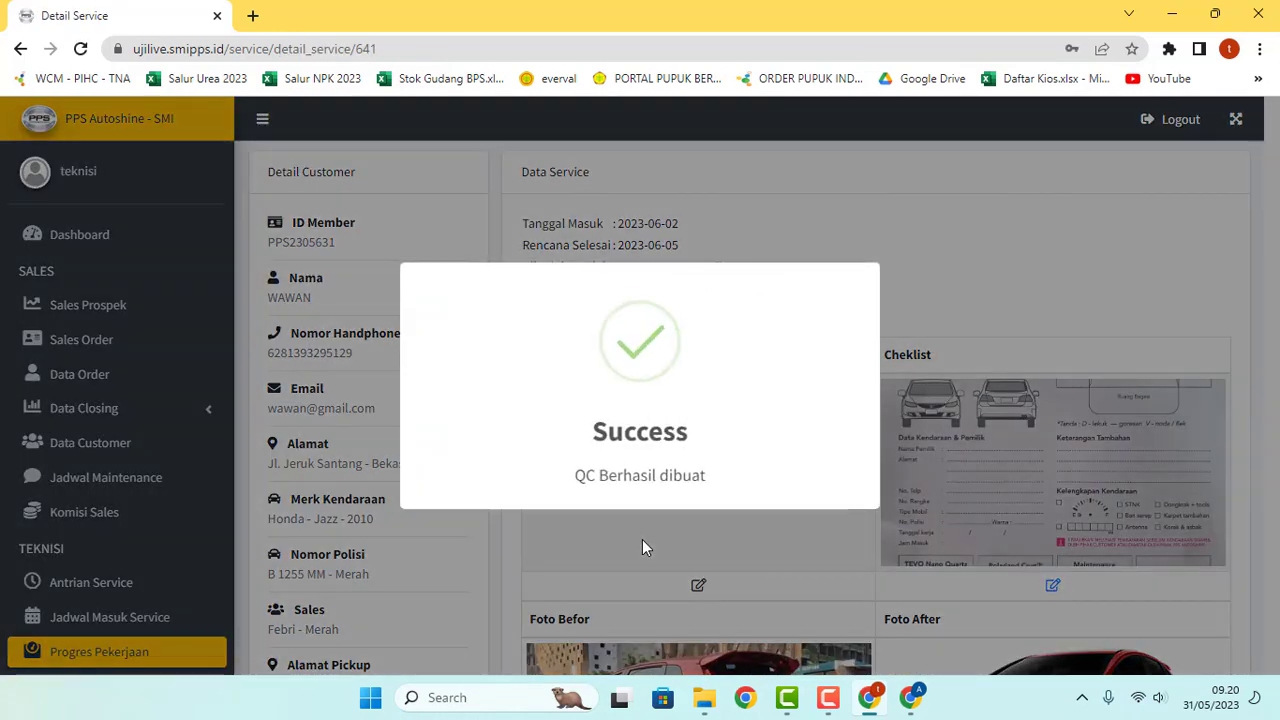
scroll(691, 437, down, 2)
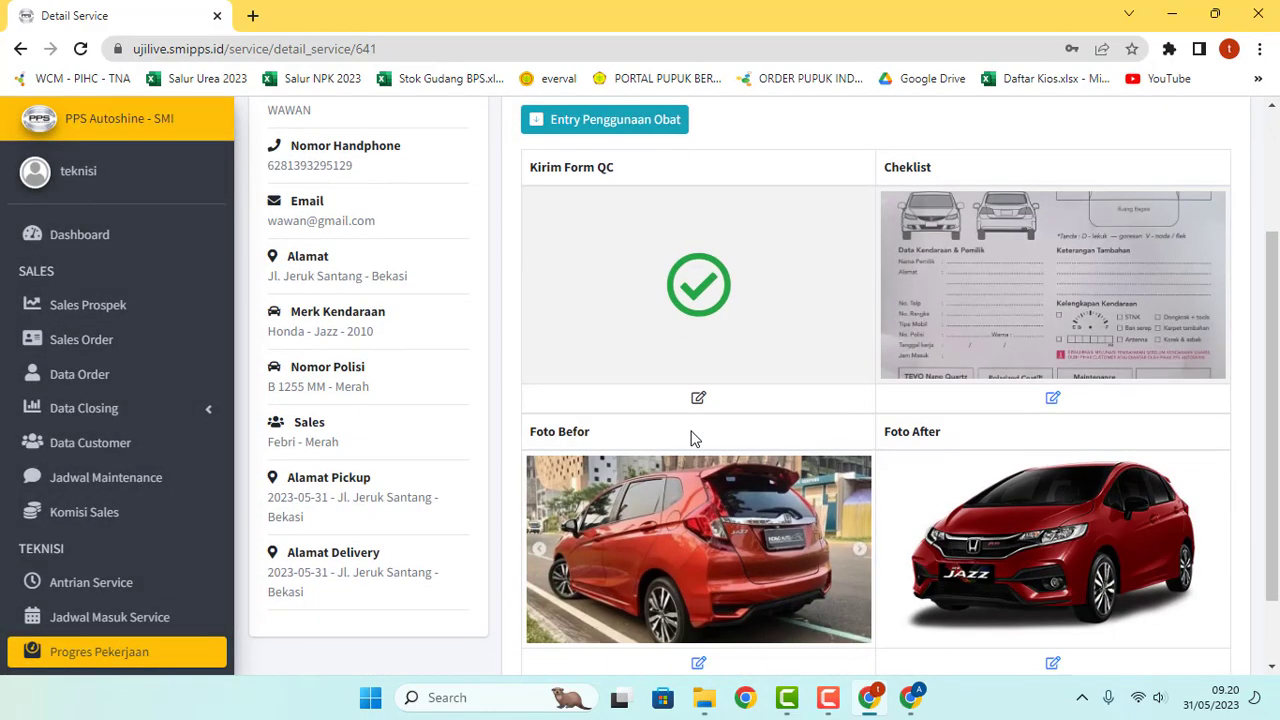
scroll(691, 437, up, 1)
Step: Add 2 units of S60 to the Honda Jazz supply usage
click(603, 216)
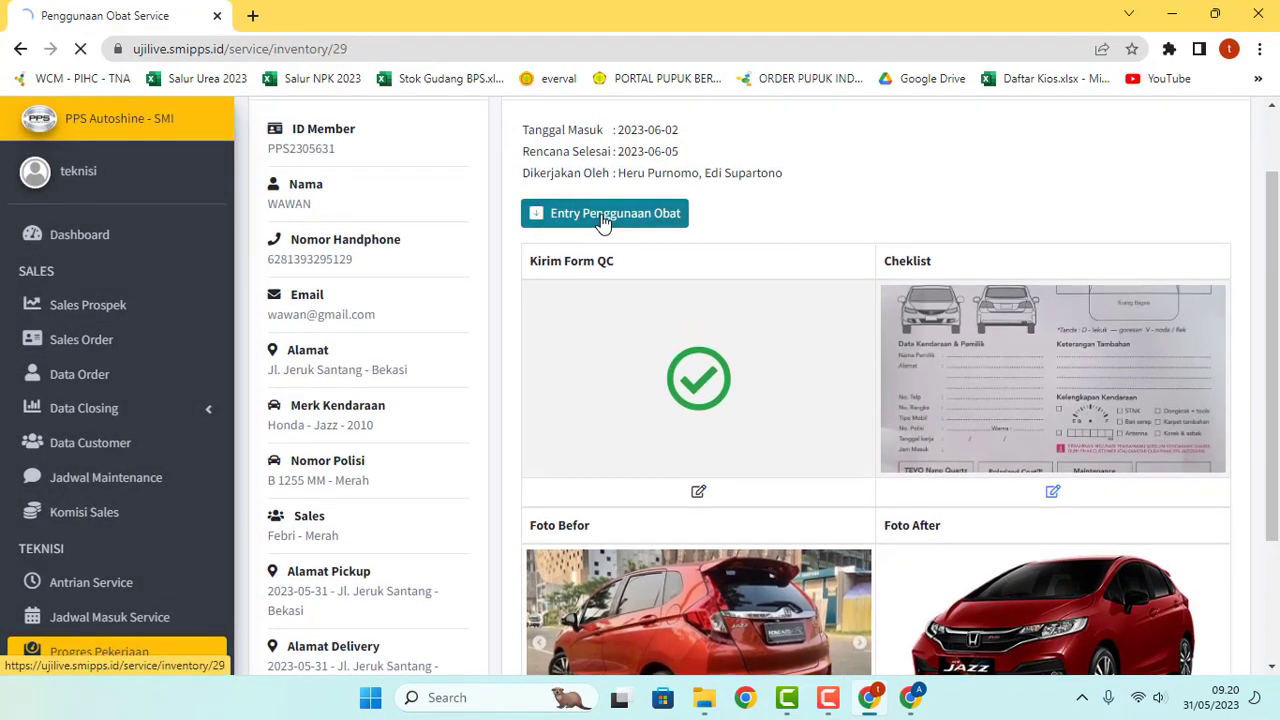
click(1142, 237)
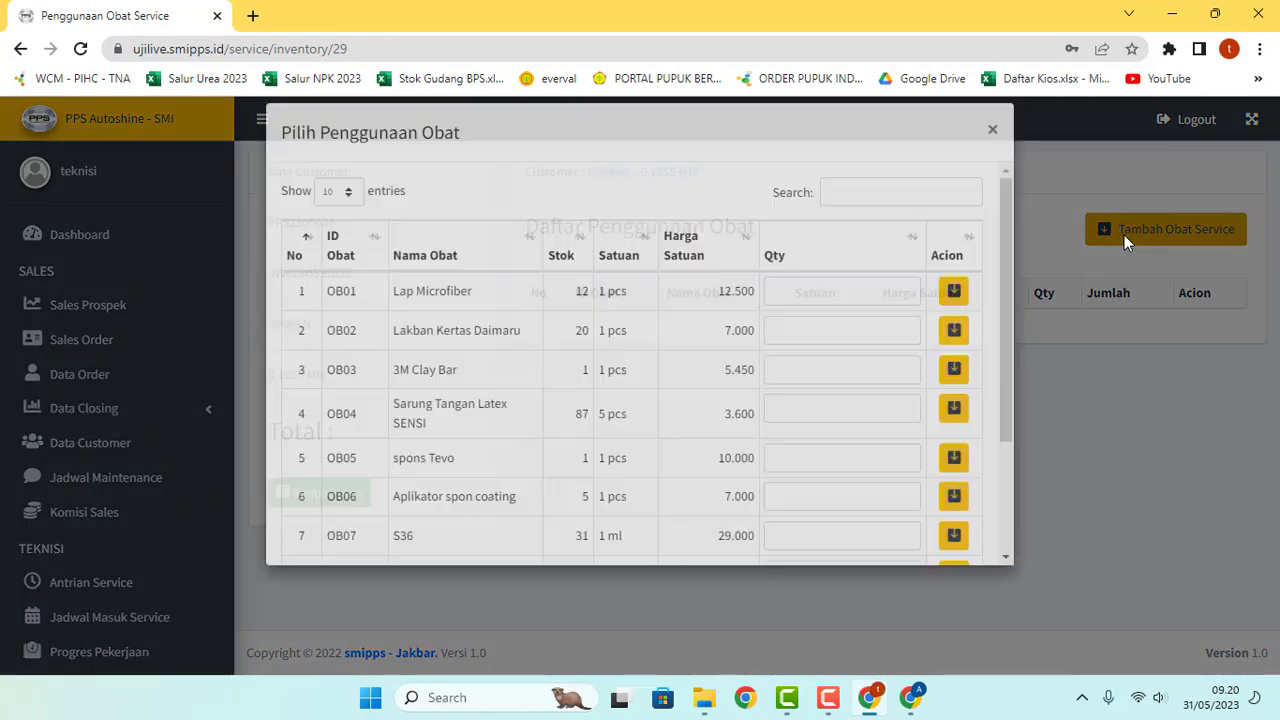
scroll(812, 420, down, 2)
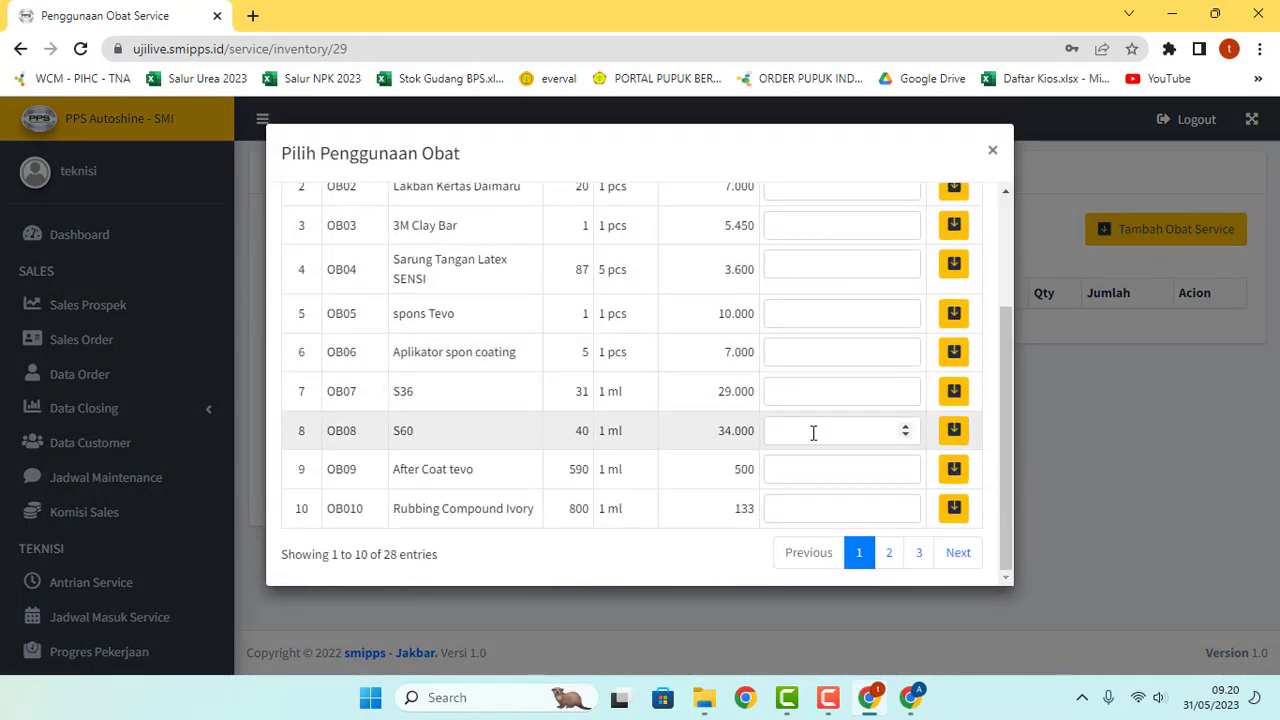
click(813, 433)
click(953, 430)
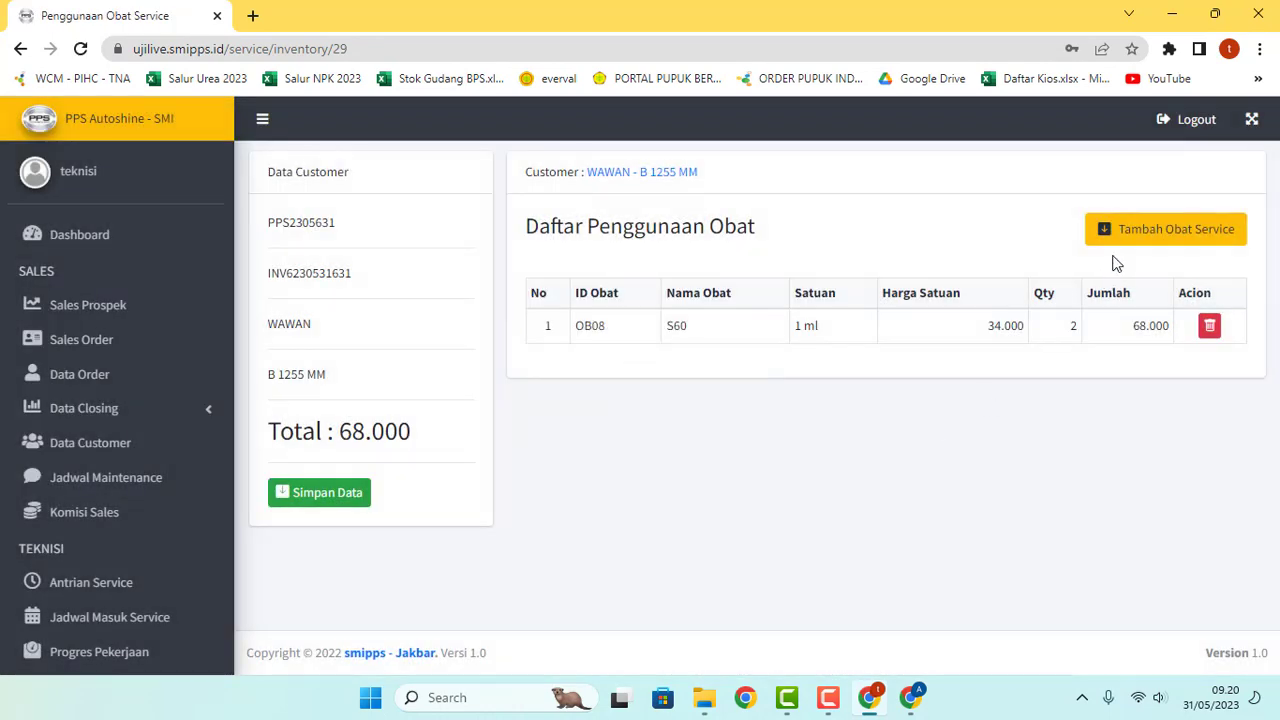
Step: Find and add 100 Rubbing Compound Ivory, then save the usage totalling 81.300
click(1129, 232)
click(926, 212)
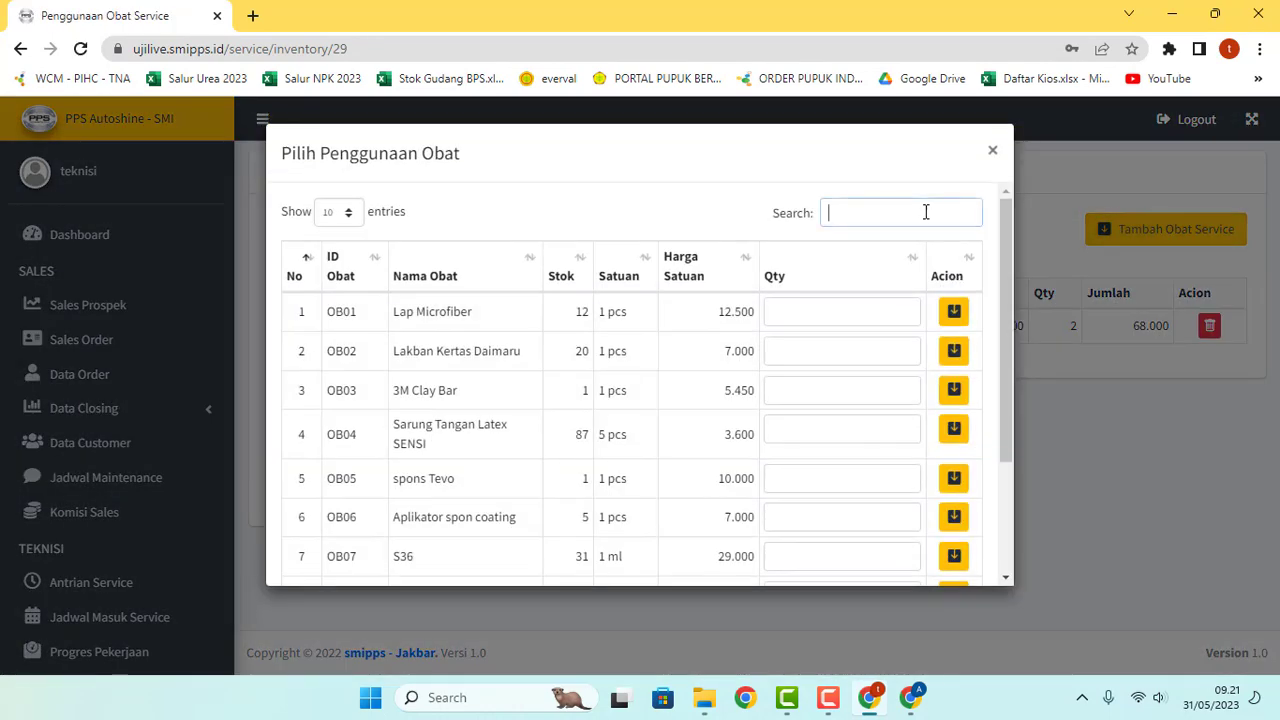
text(u)
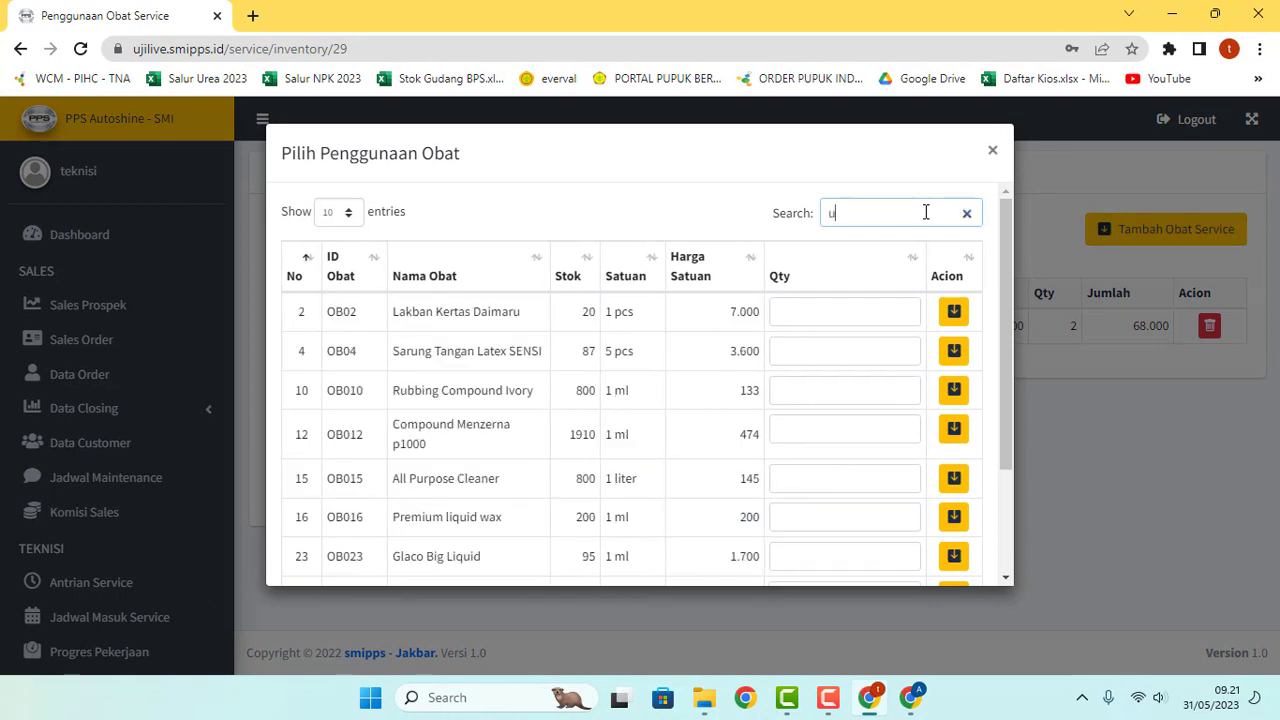
key(BackSpace)
text(comp)
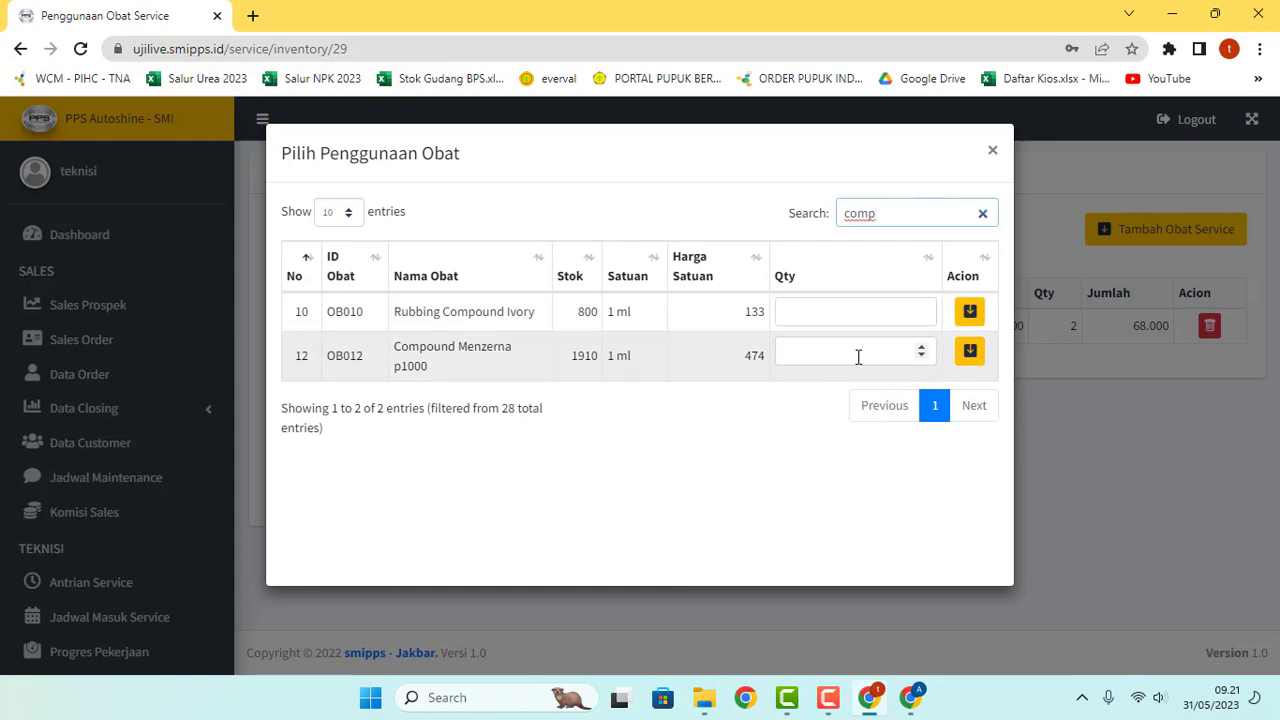
click(896, 313)
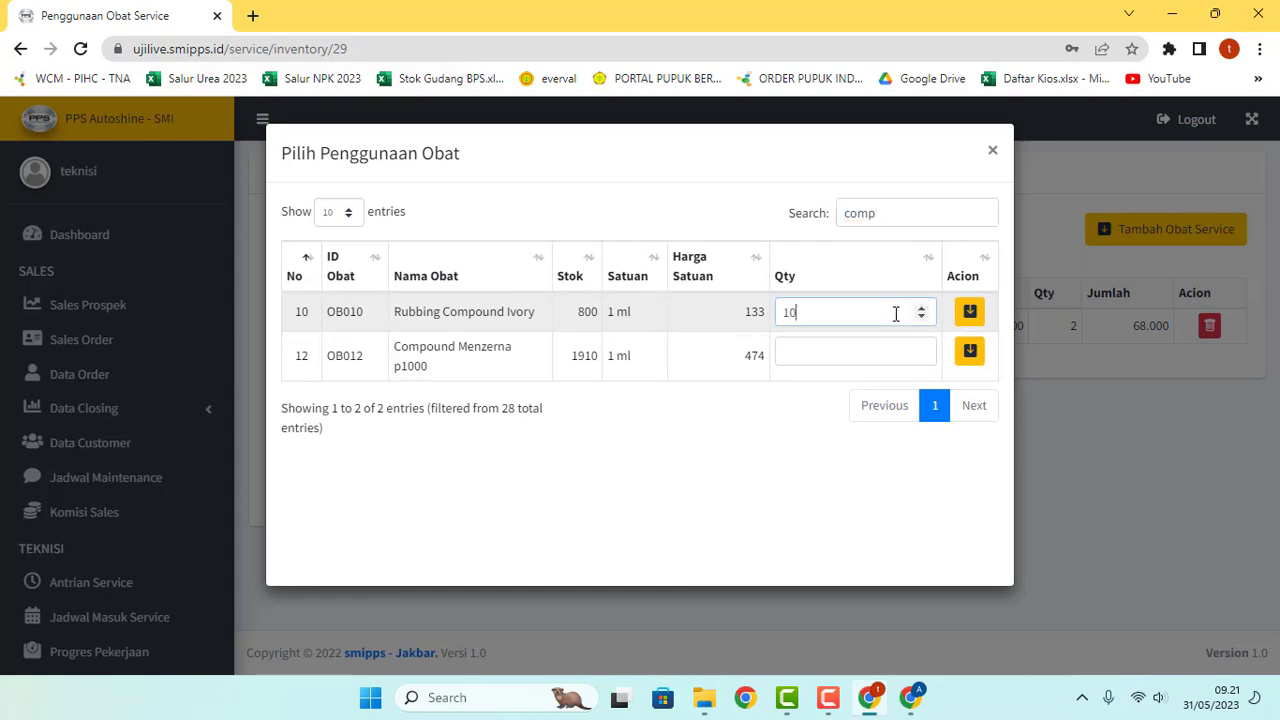
click(970, 316)
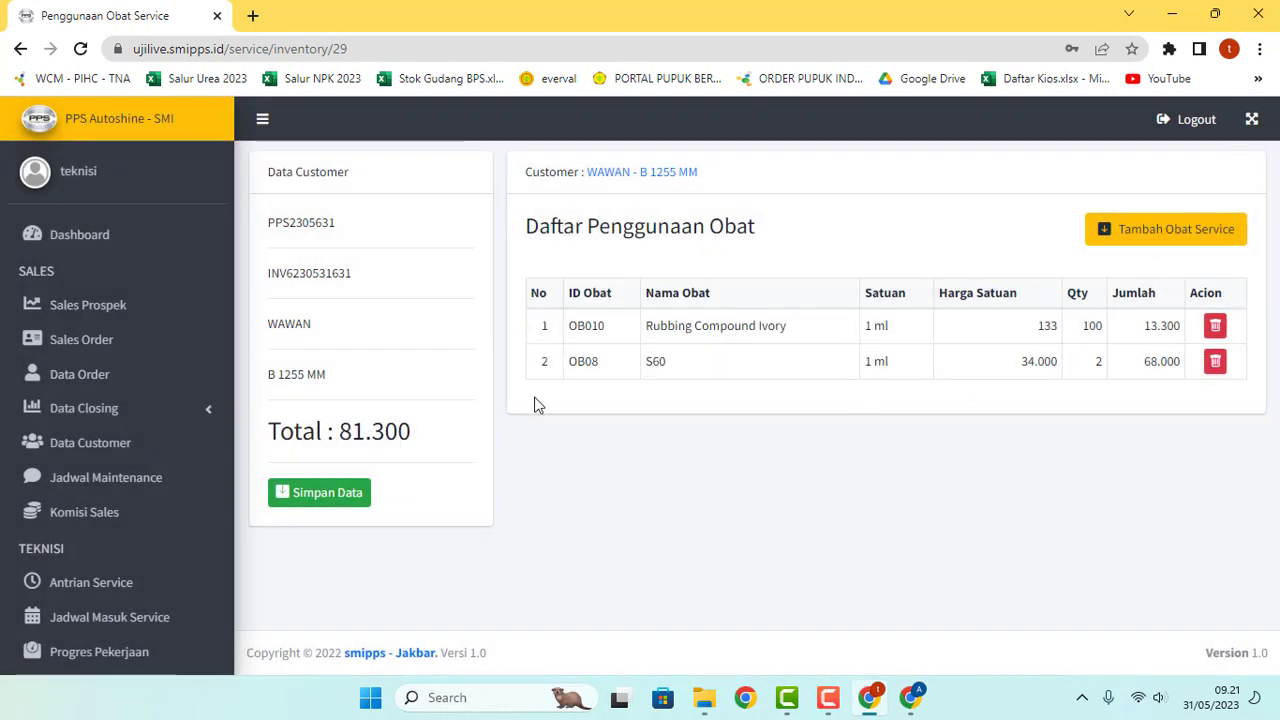
click(325, 492)
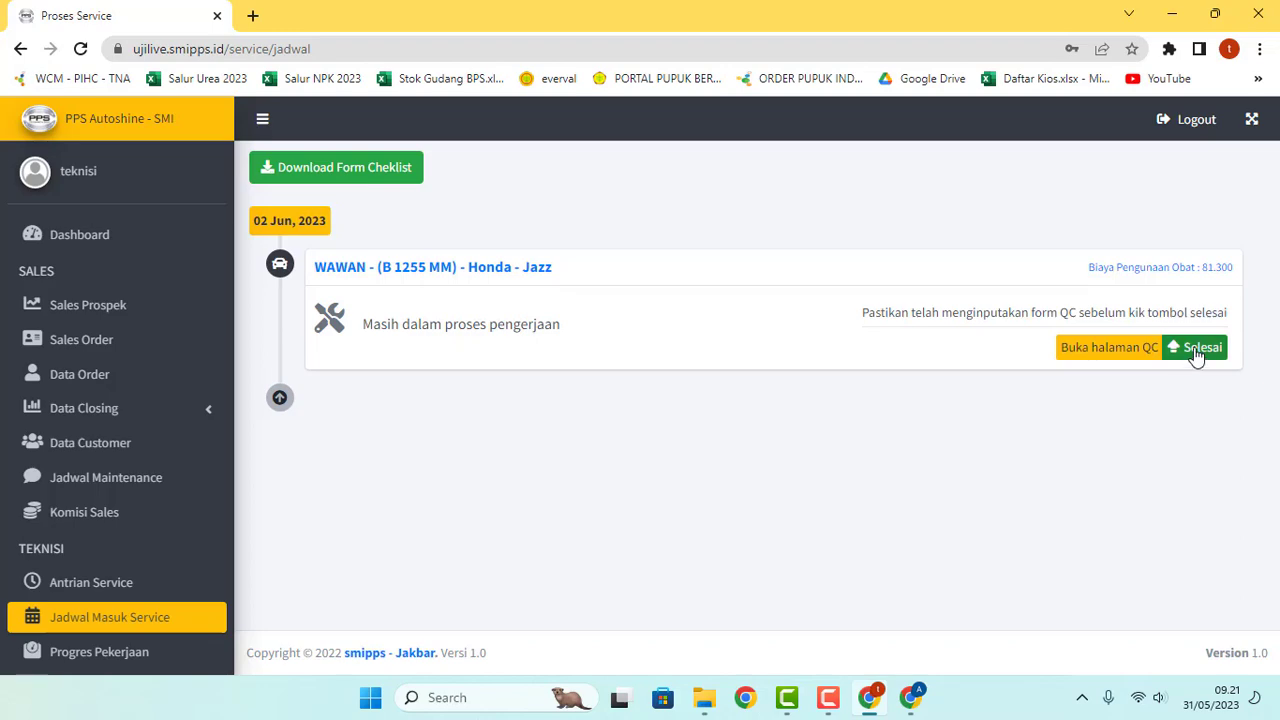
Step: Mark the Honda Jazz service as finished and confirm it
click(1197, 356)
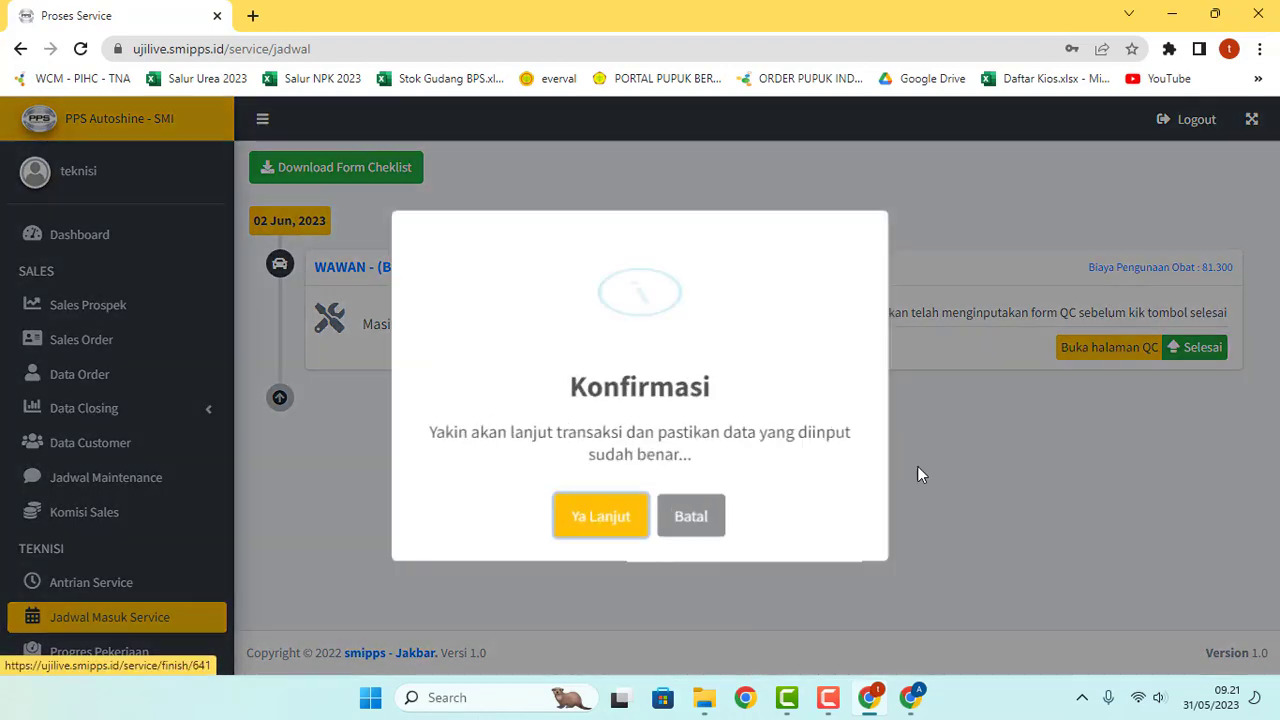
click(612, 527)
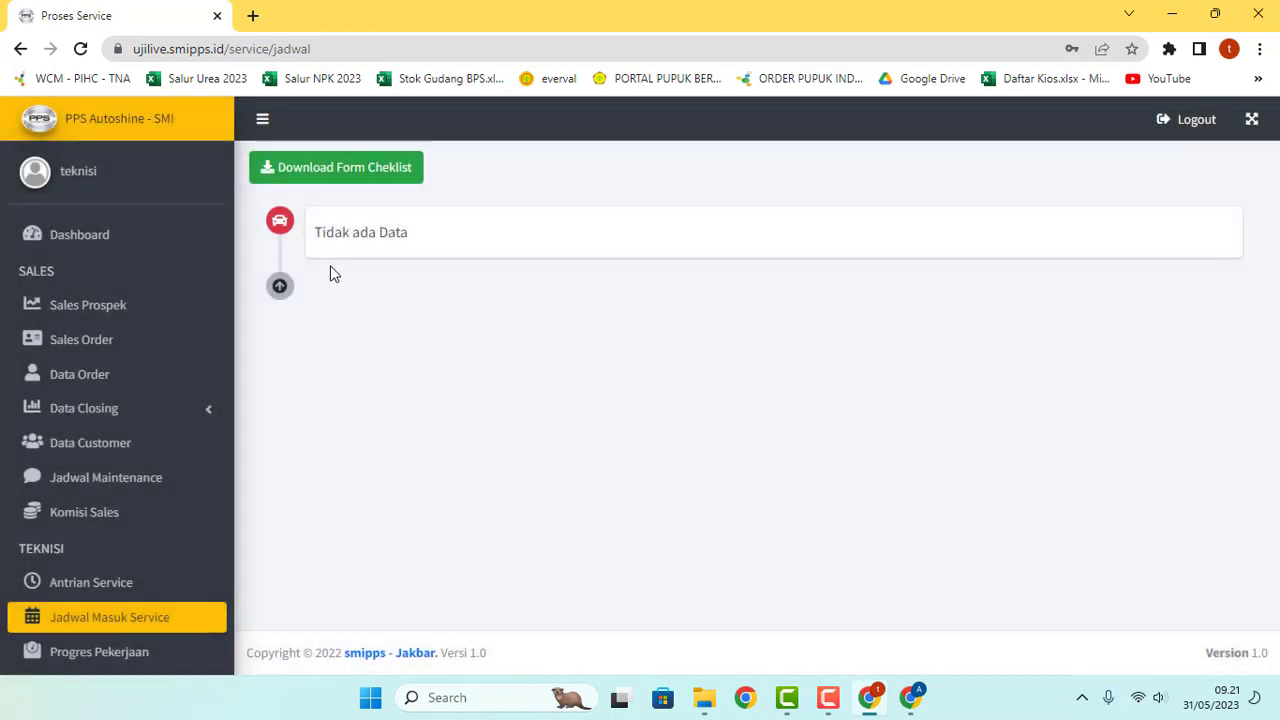
scroll(180, 580, down, 3)
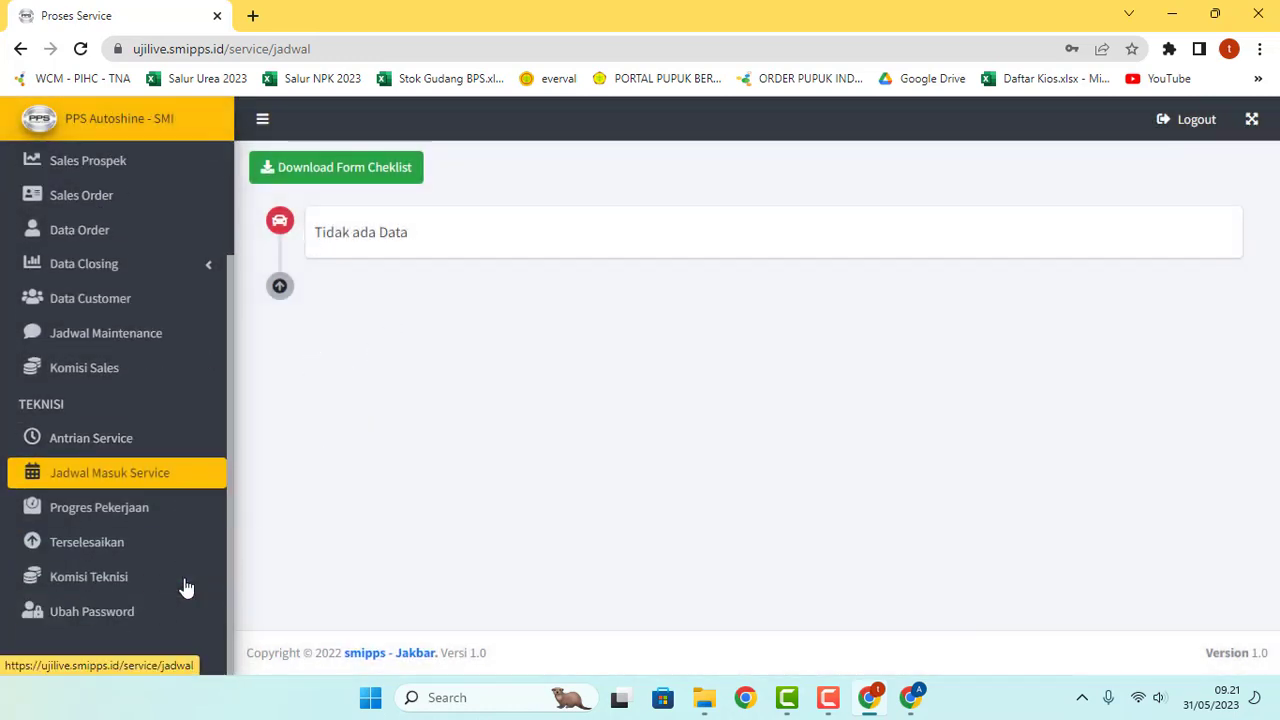
Step: Review the completed services list, now headed by the Honda Jazz job
click(113, 543)
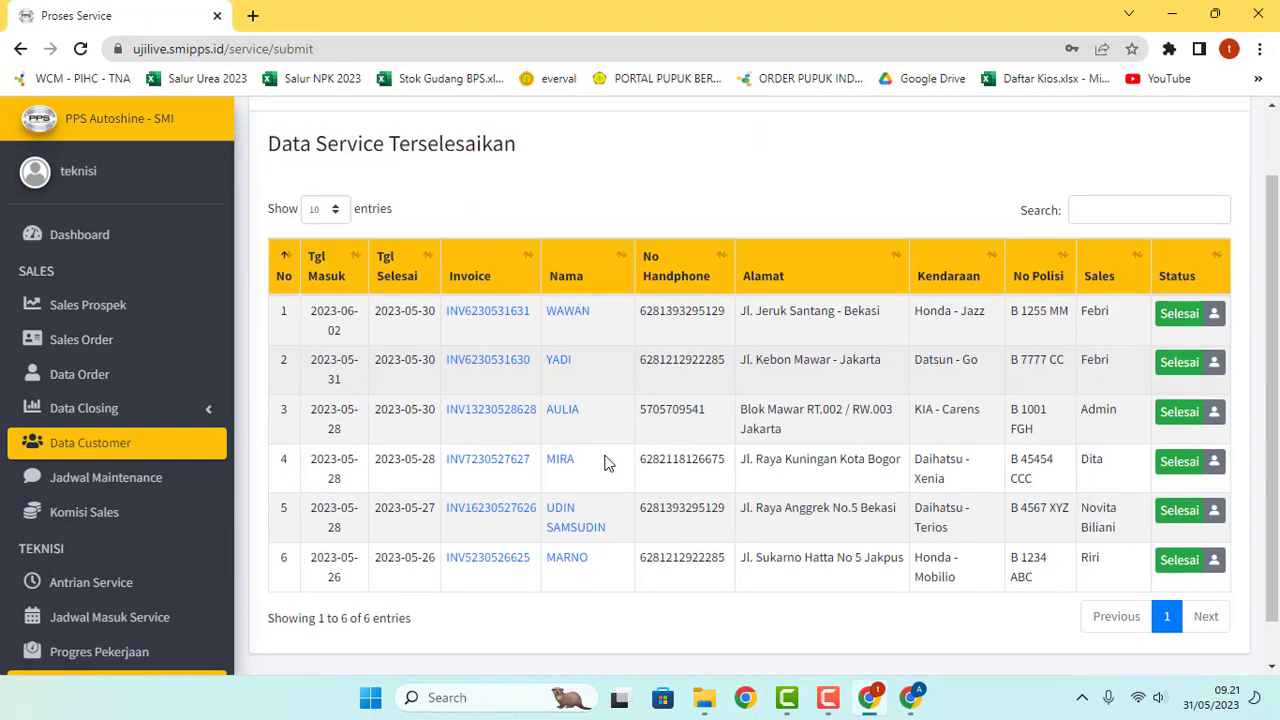
scroll(400, 340, down, 1)
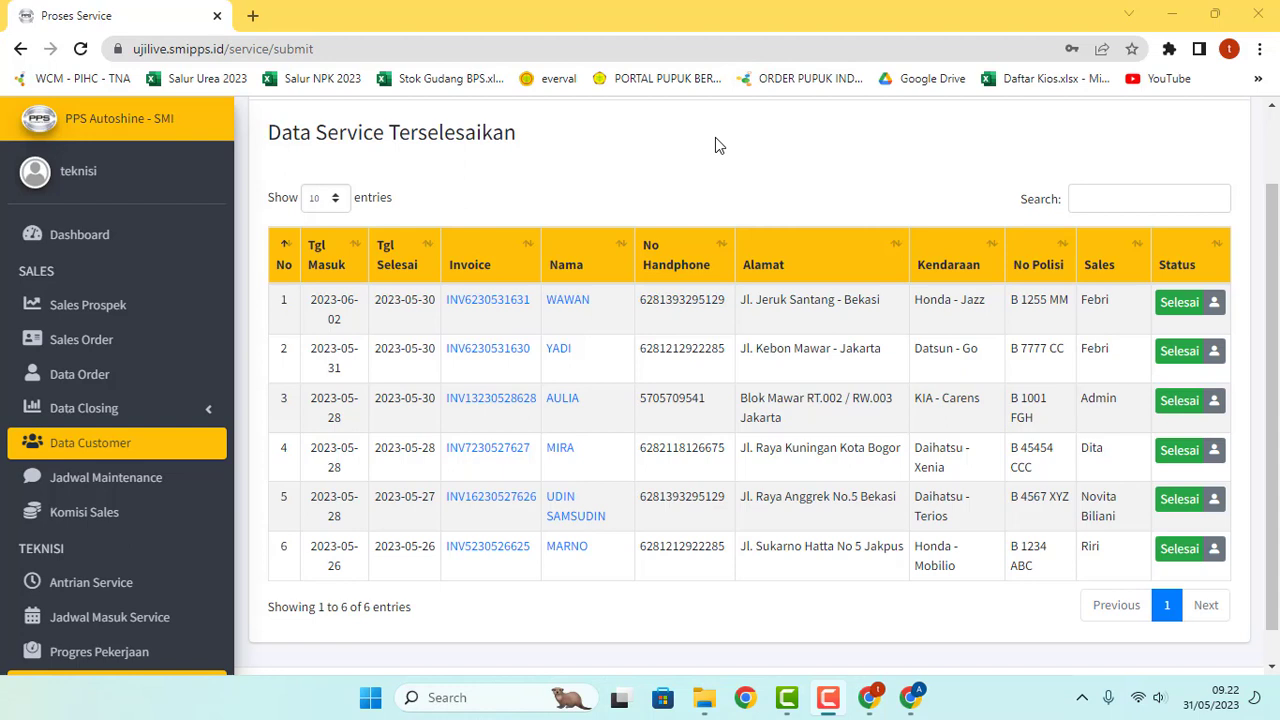
scroll(87, 476, down, 2)
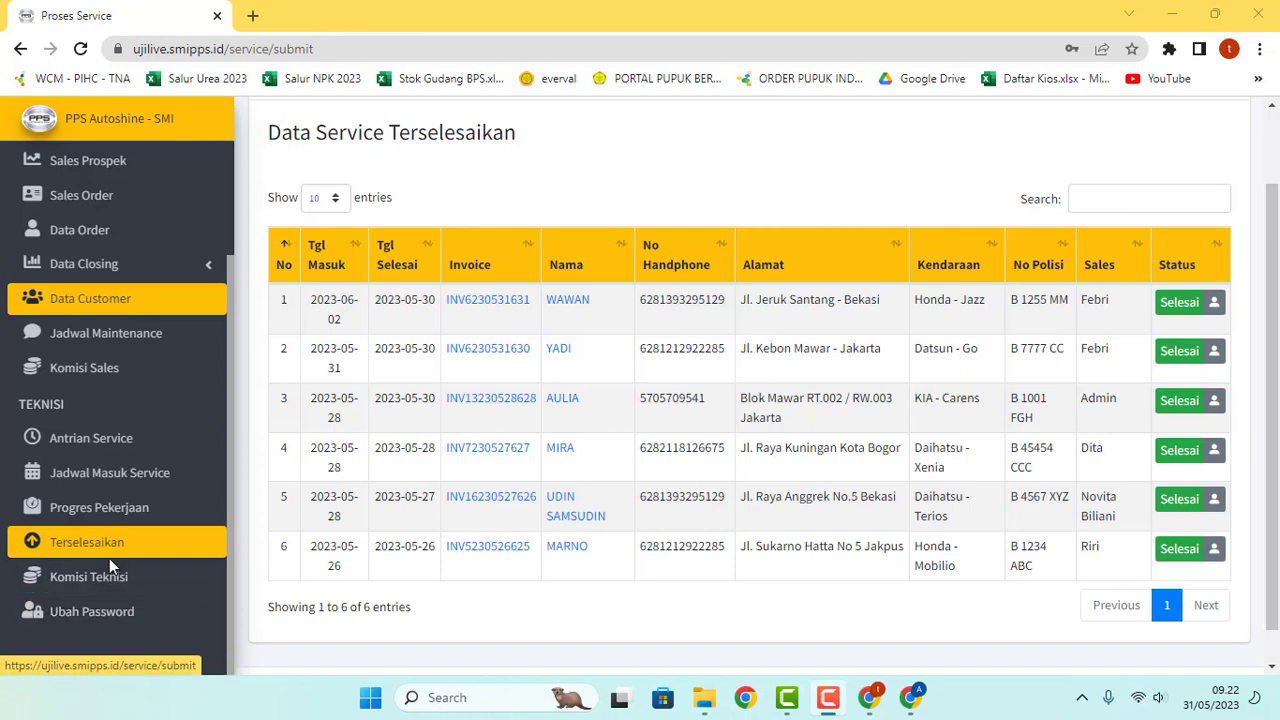
scroll(109, 558, up, 3)
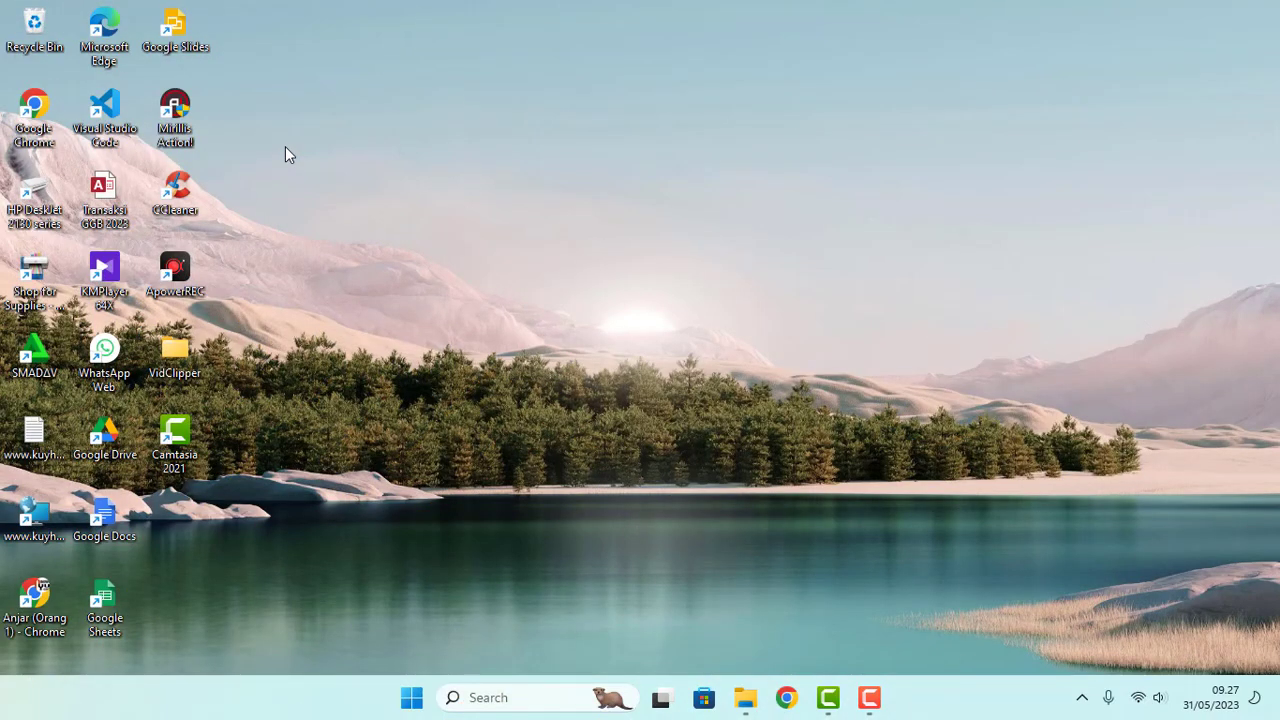
Step: Launch Chrome with a saved profile and go to ujilive.smipps.id
double_click(47, 118)
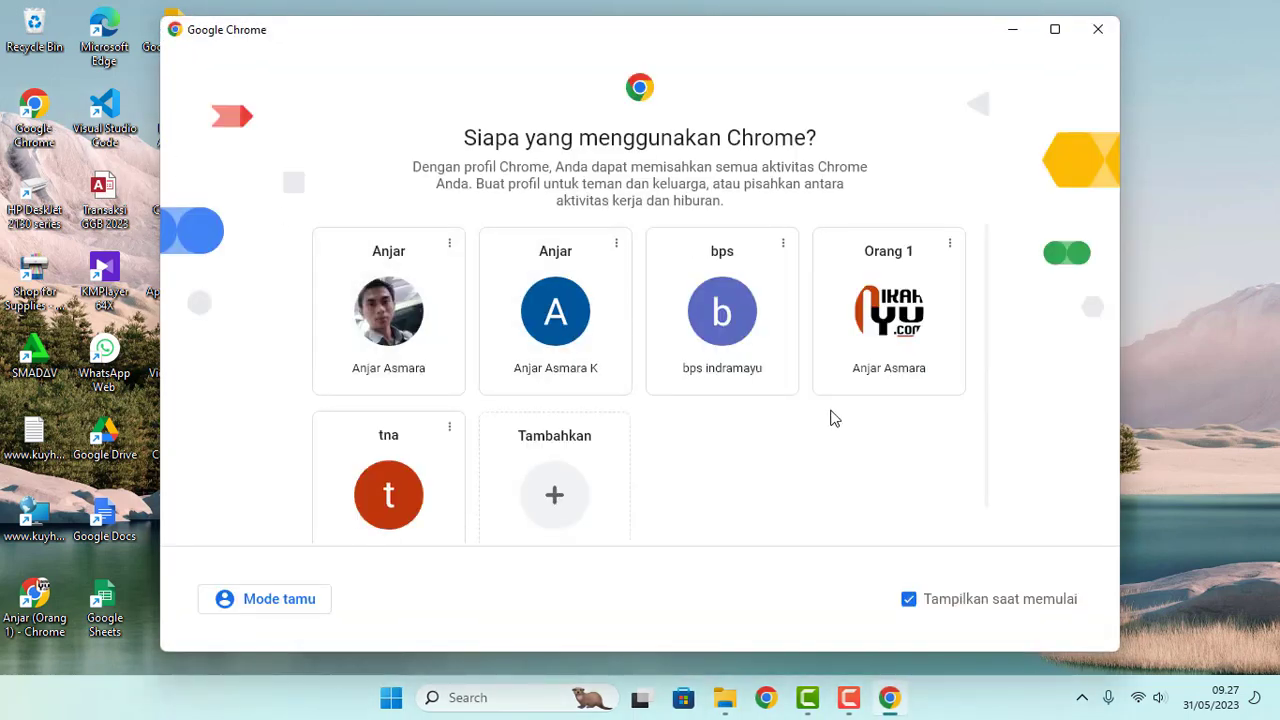
click(577, 294)
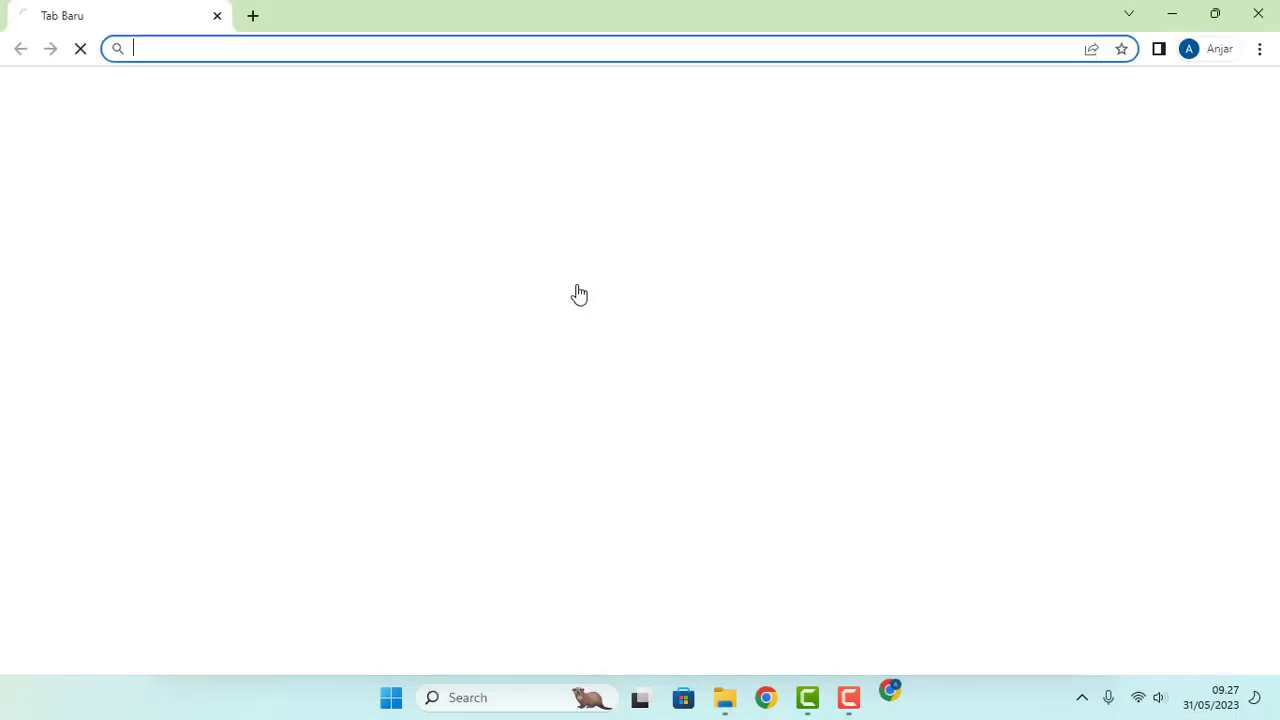
text(uj)
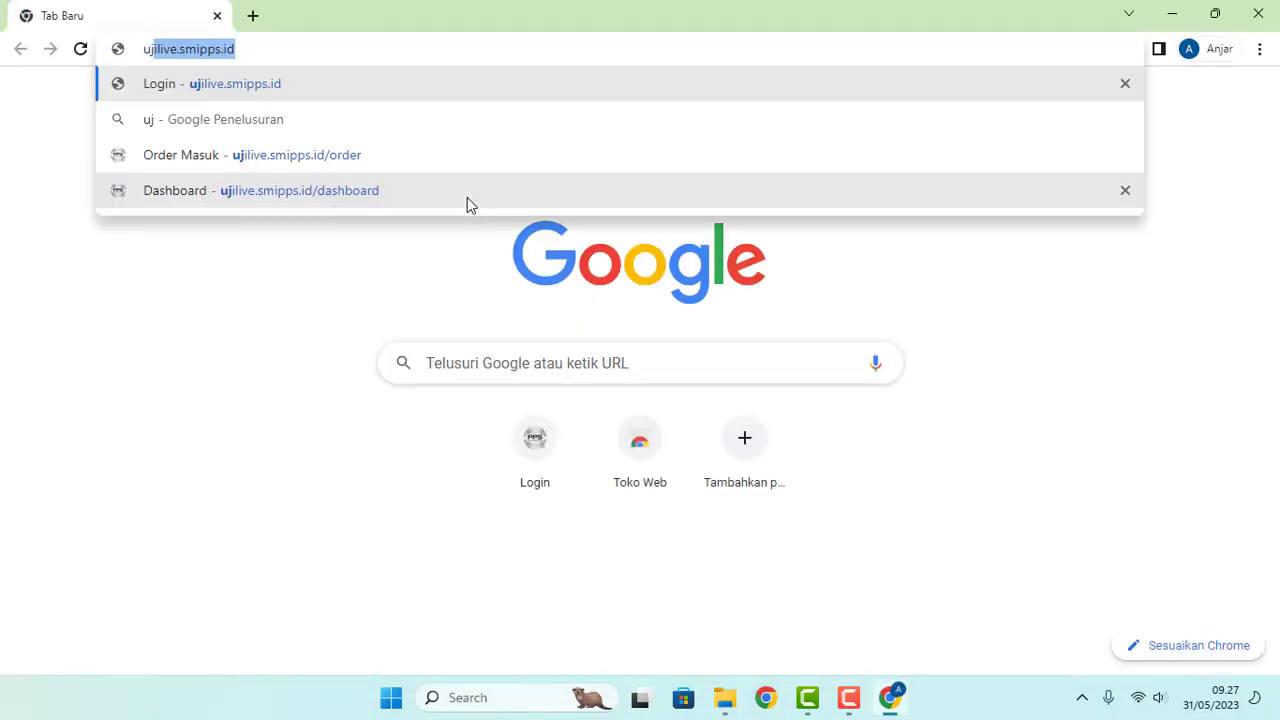
key(Return)
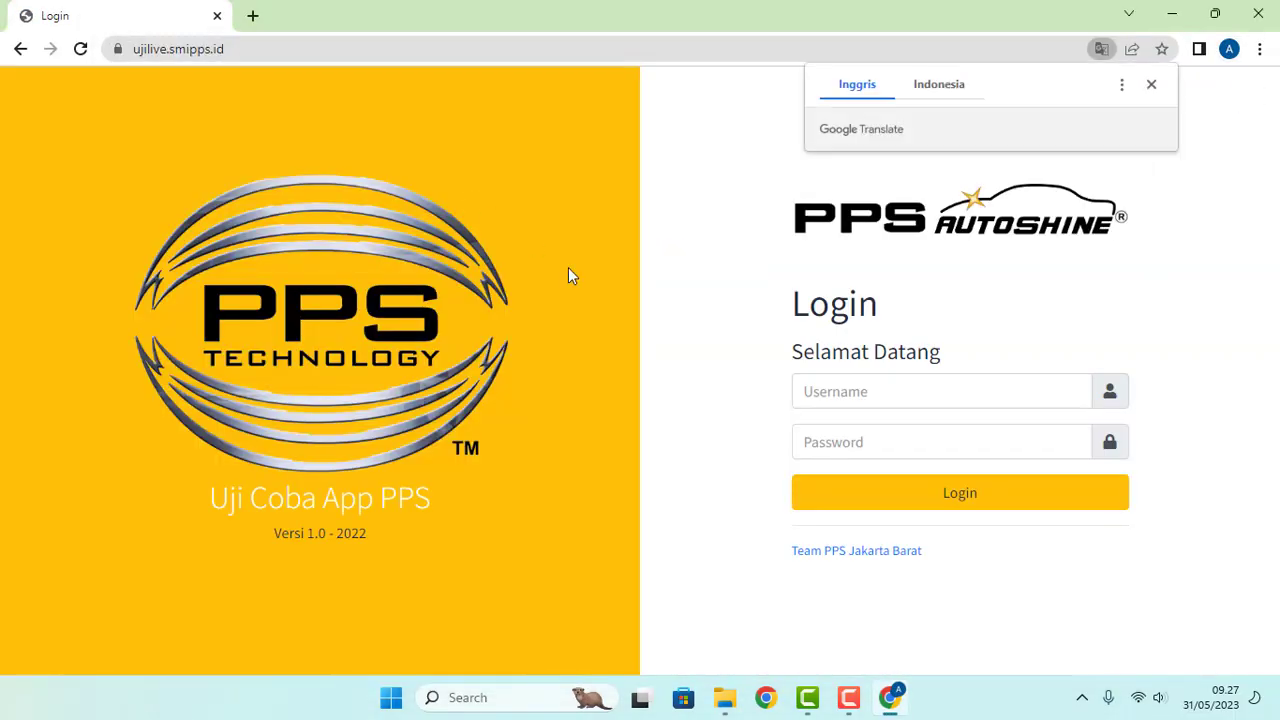
Step: Log in with the saved admin credentials and dismiss the password-check warning
click(860, 398)
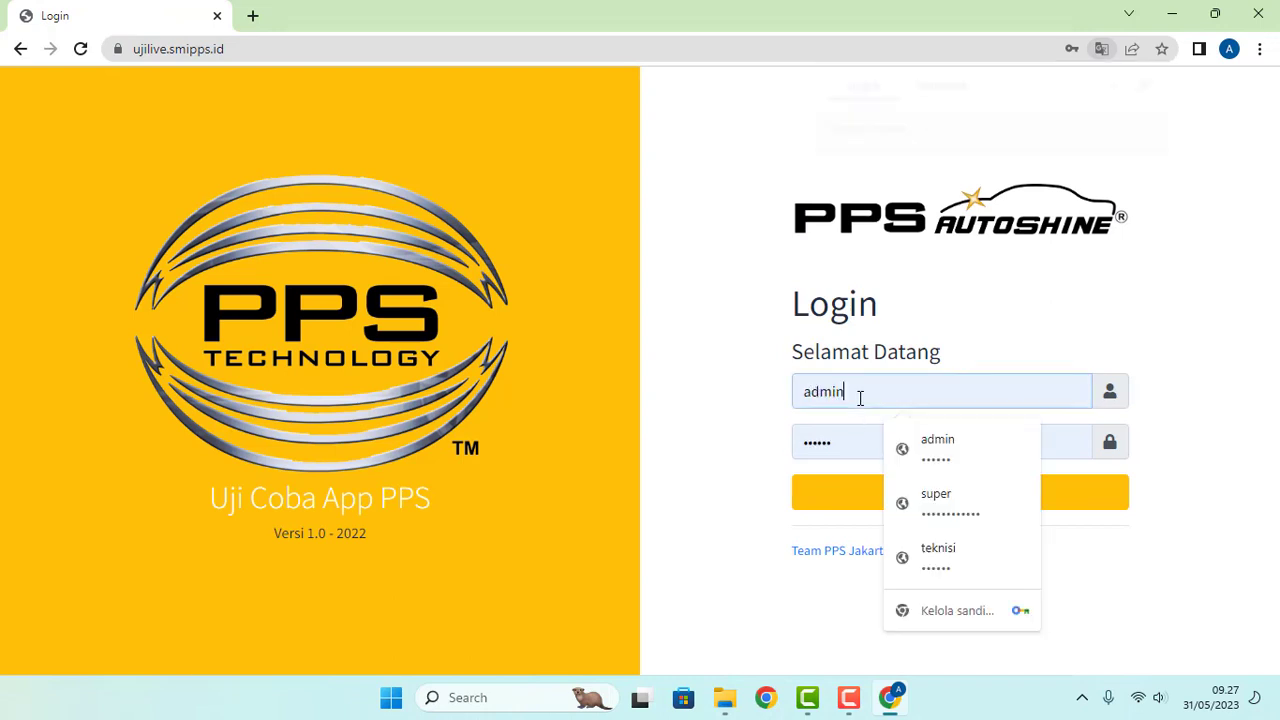
click(848, 497)
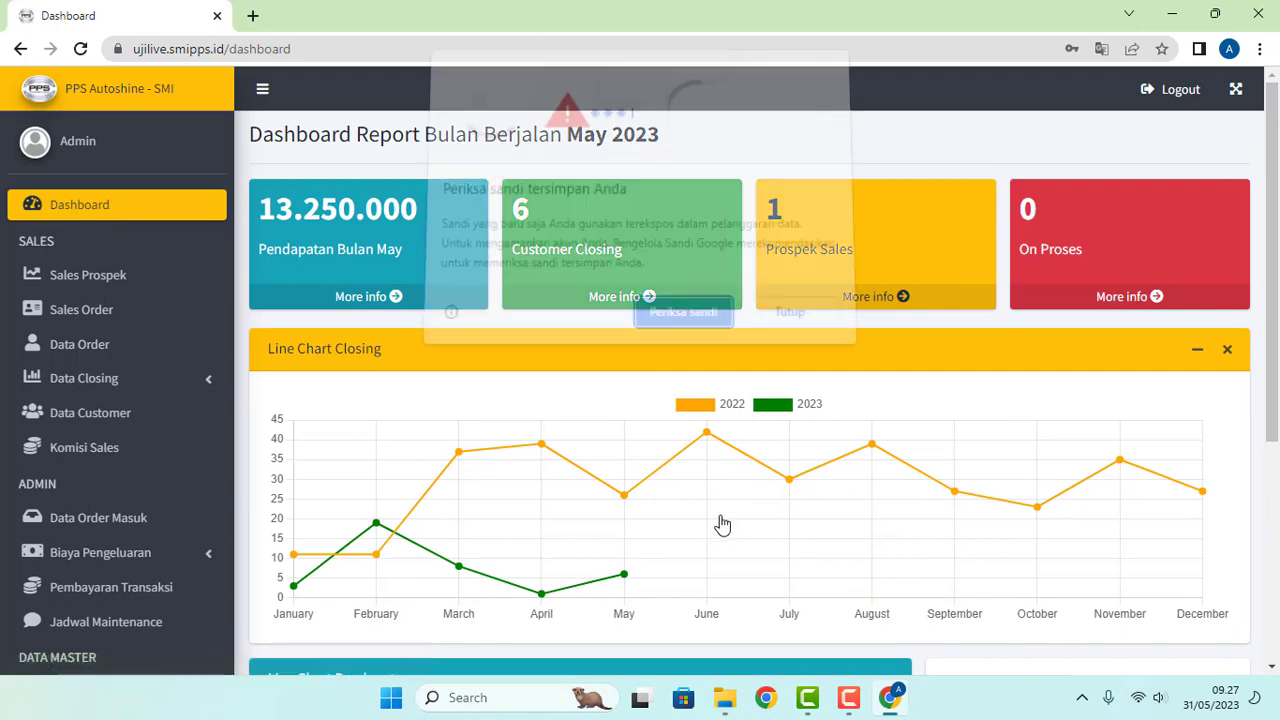
click(677, 321)
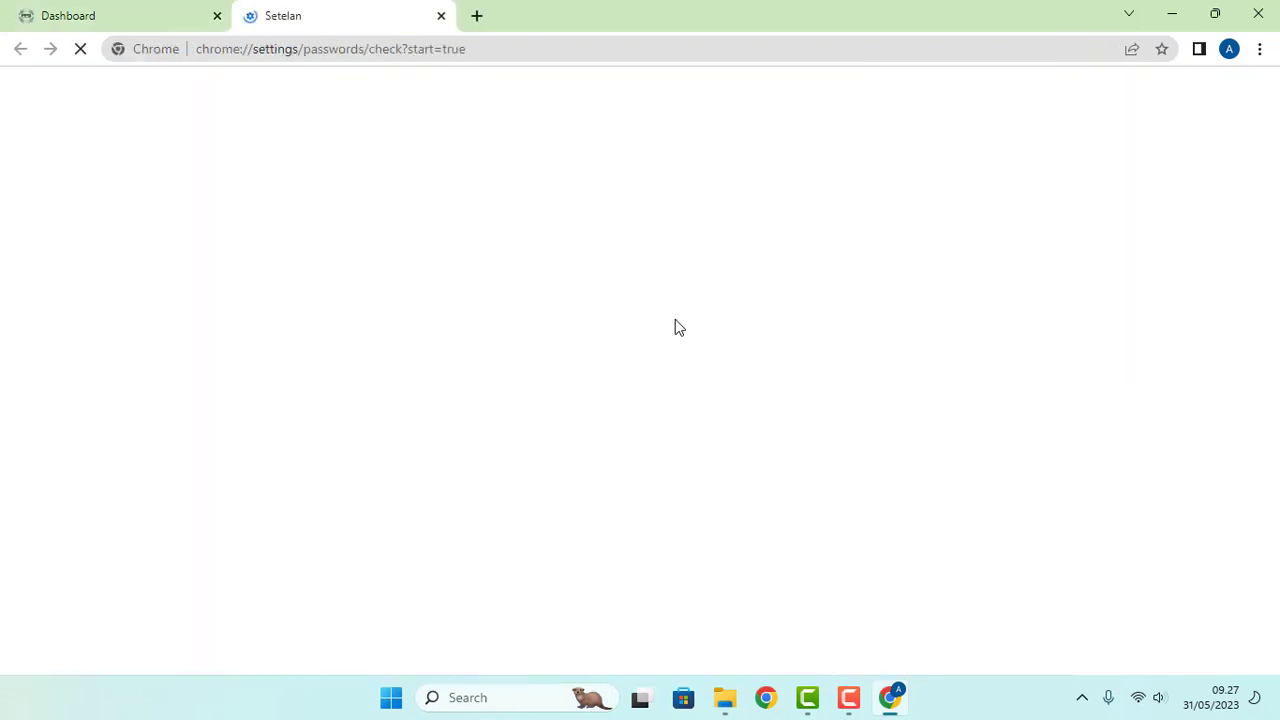
click(442, 17)
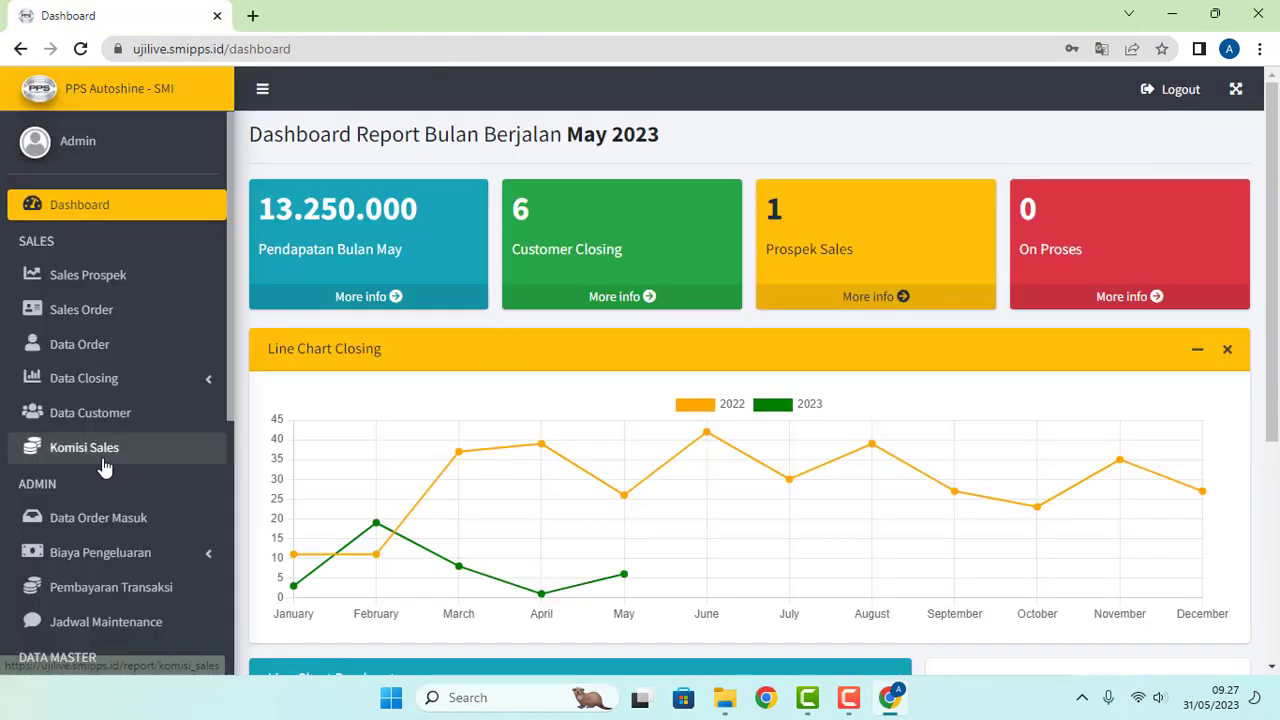
Step: Scroll the sidebar and expand Biaya Pengeluaran to show its cost pages
scroll(153, 445, down, 2)
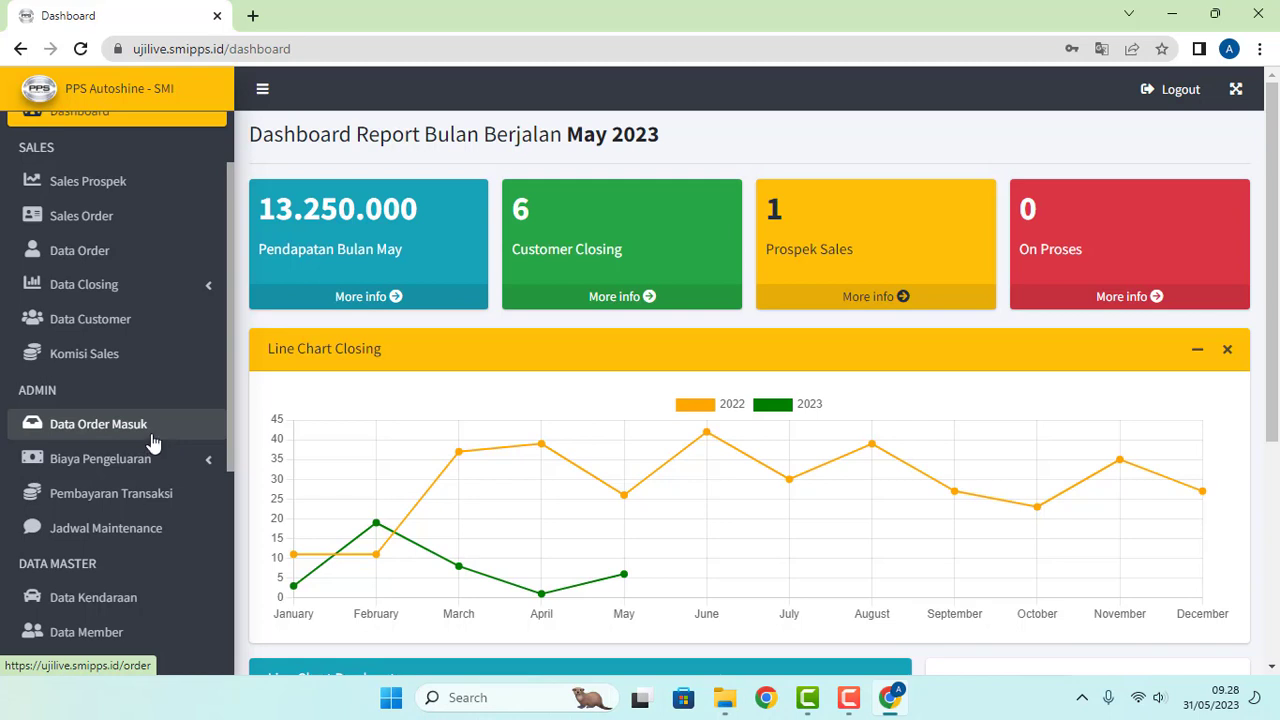
scroll(152, 442, down, 2)
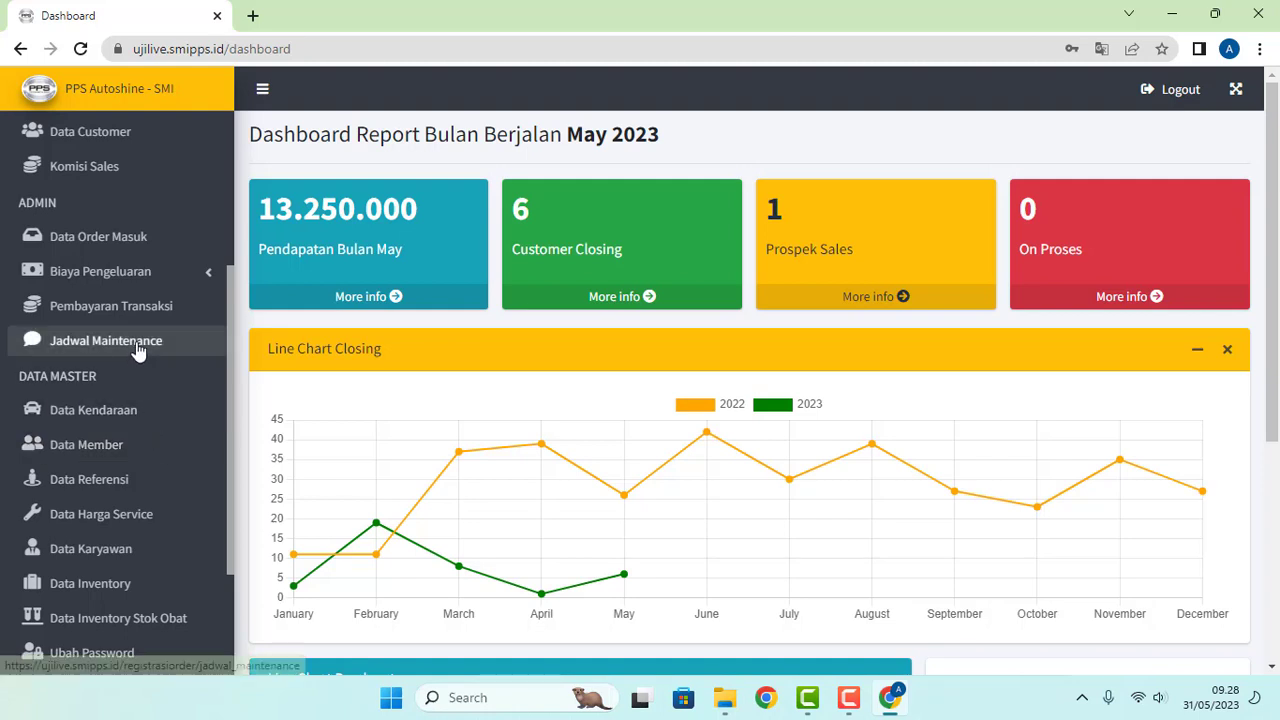
click(205, 278)
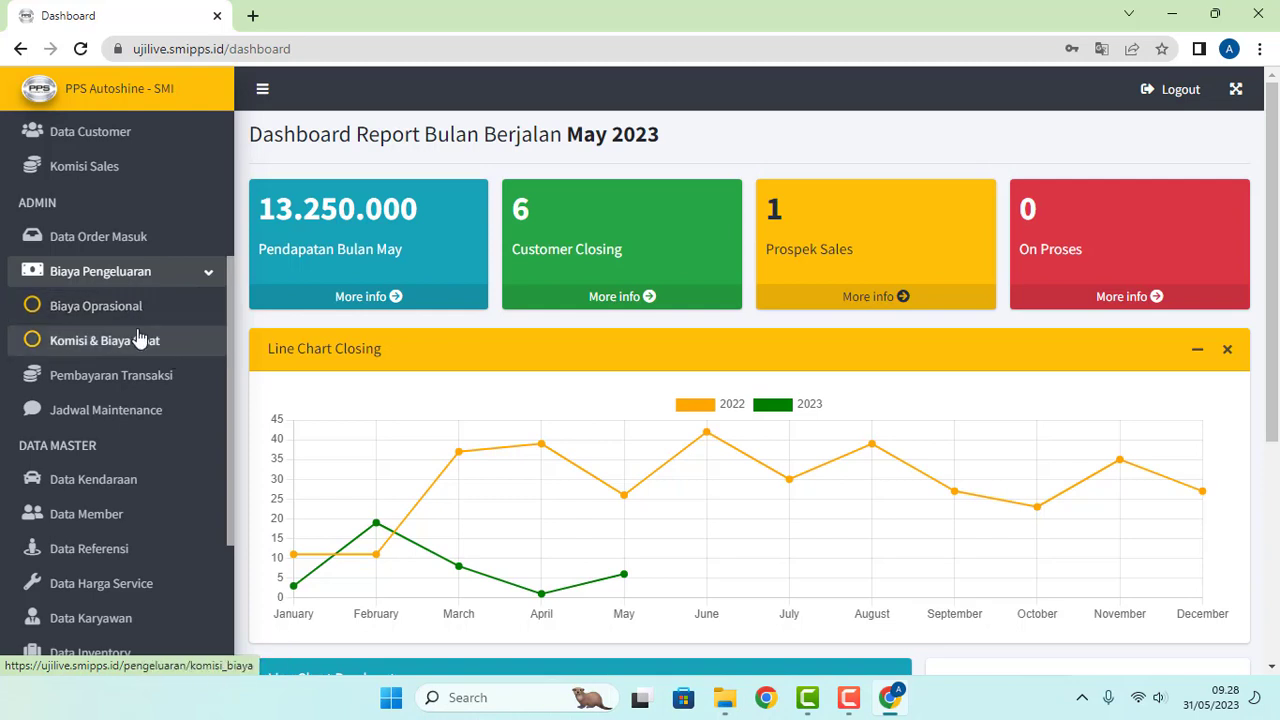
Step: Open Pembayaran Transaksi and highlight YADI and the 4.000.000 amount in row 2
click(115, 388)
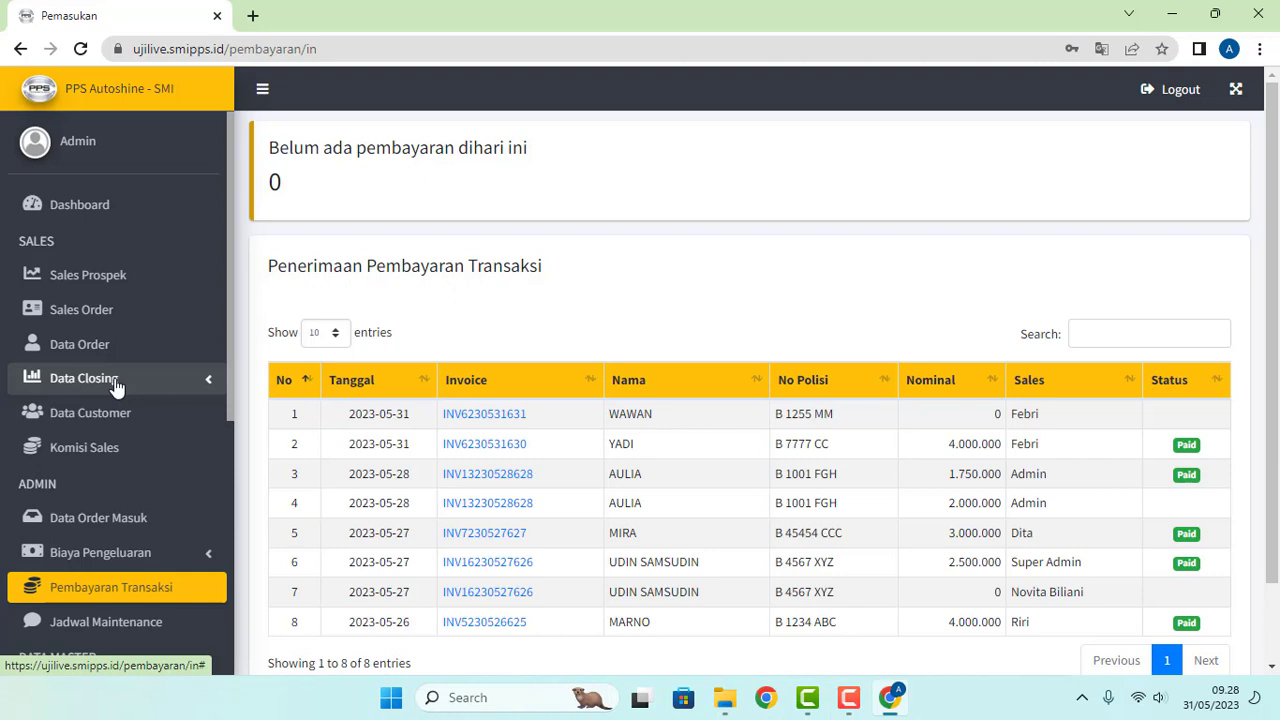
scroll(109, 390, down, 1)
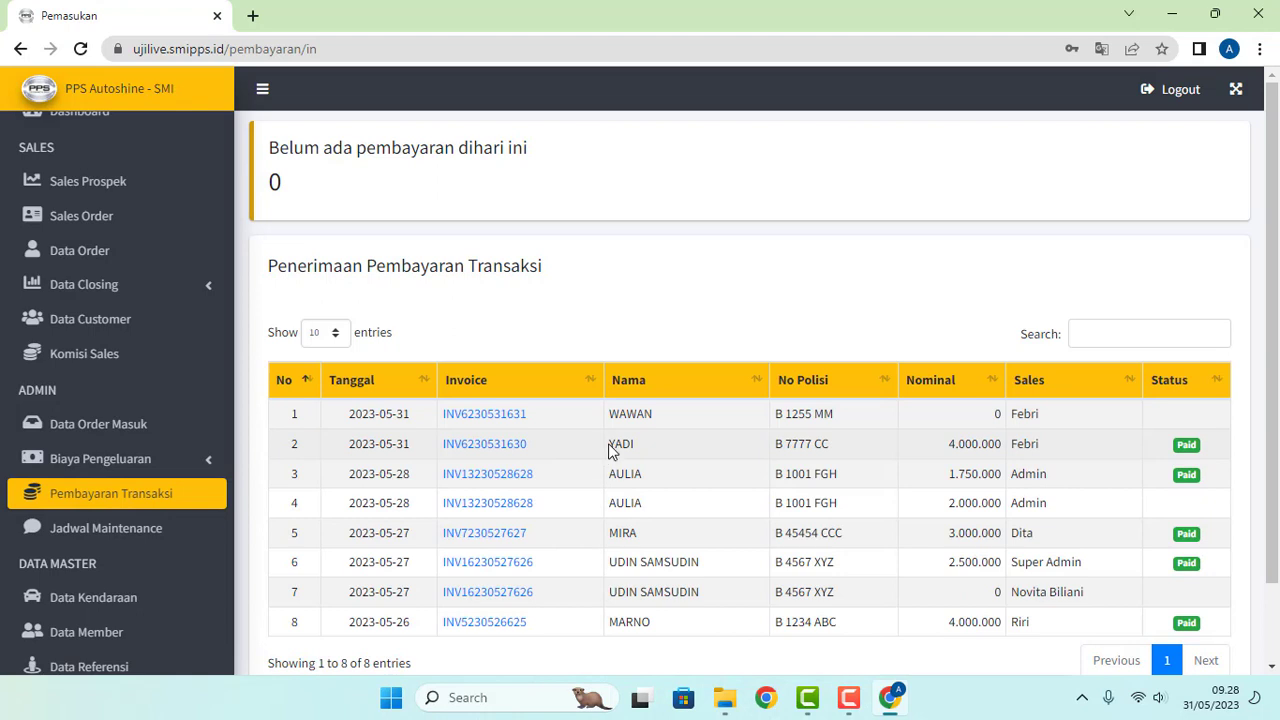
drag(609, 446, 633, 450)
click(645, 452)
drag(950, 455, 1004, 446)
click(1000, 446)
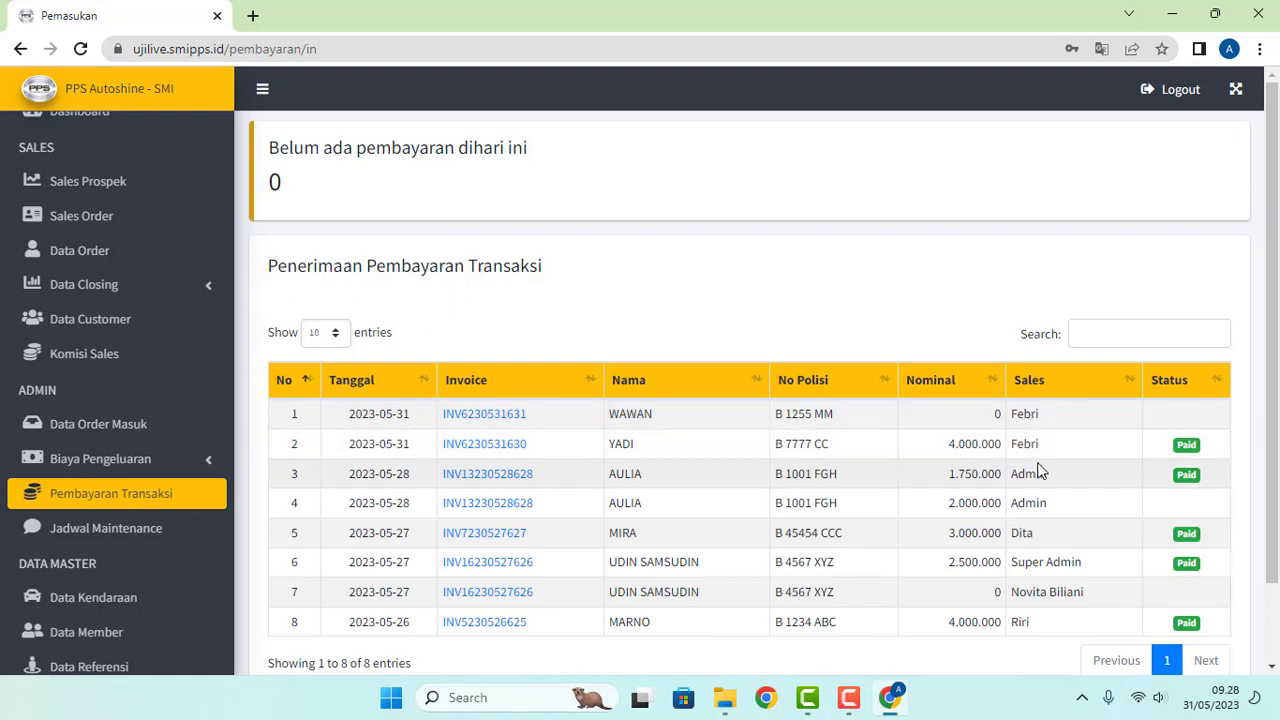
Step: Highlight salesperson Febri in rows 1 and 2 for emphasis
drag(1014, 444, 1041, 444)
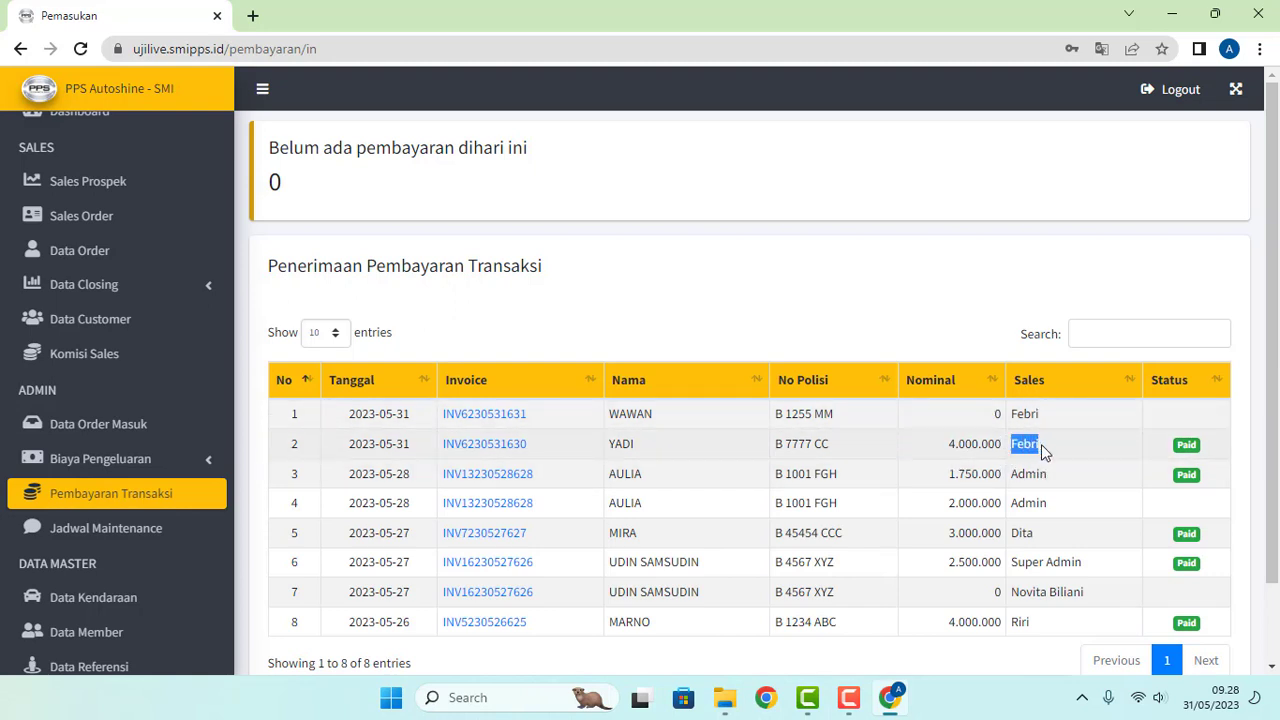
click(1050, 455)
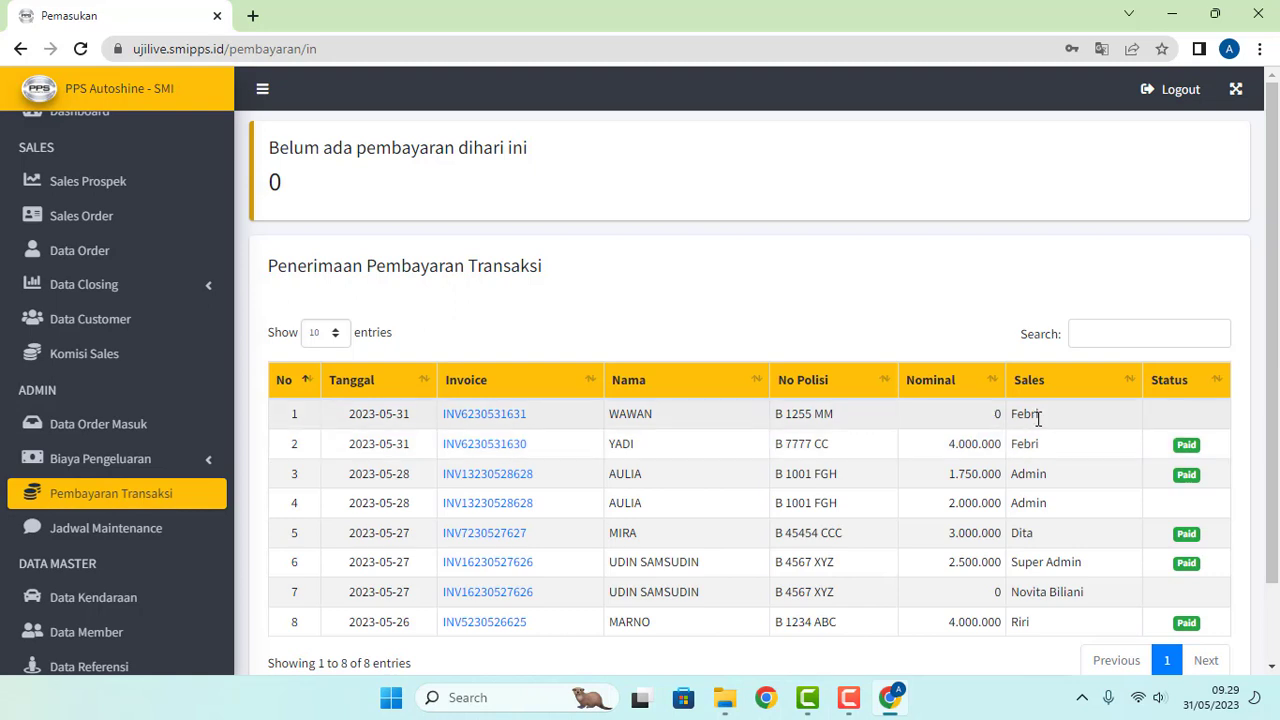
mouse_move(1012, 414)
mouse_down()
mouse_move(1040, 414)
mouse_move(1020, 420)
mouse_up()
click(1052, 421)
click(1020, 420)
drag(1012, 419, 1066, 424)
click(1062, 424)
drag(1013, 413, 1040, 414)
click(1058, 417)
double_click(1012, 413)
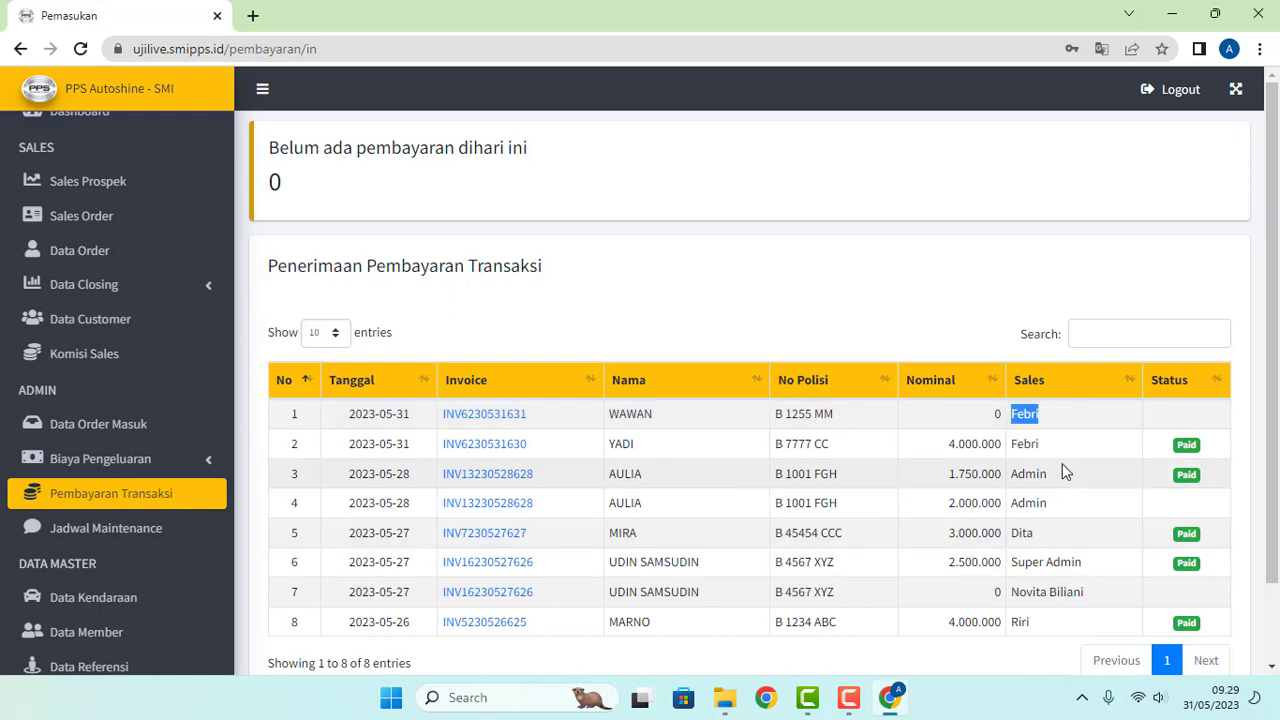
click(1063, 415)
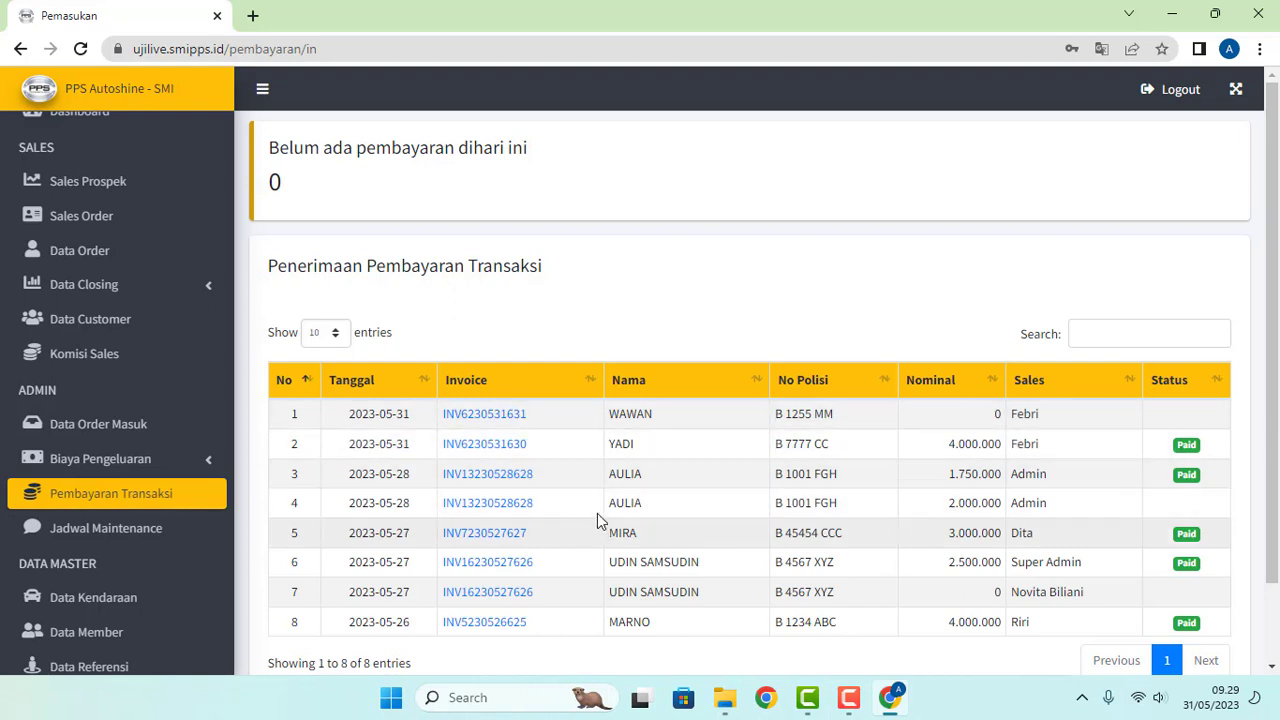
click(490, 448)
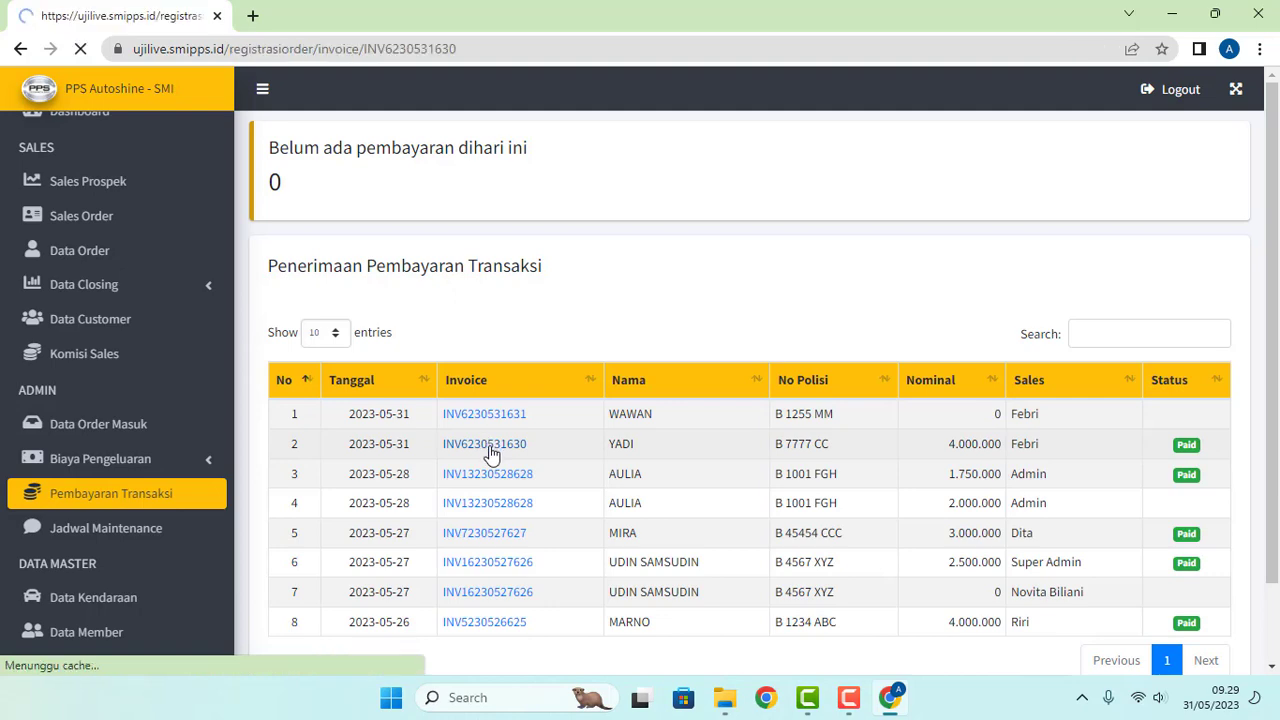
scroll(531, 400, down, 1)
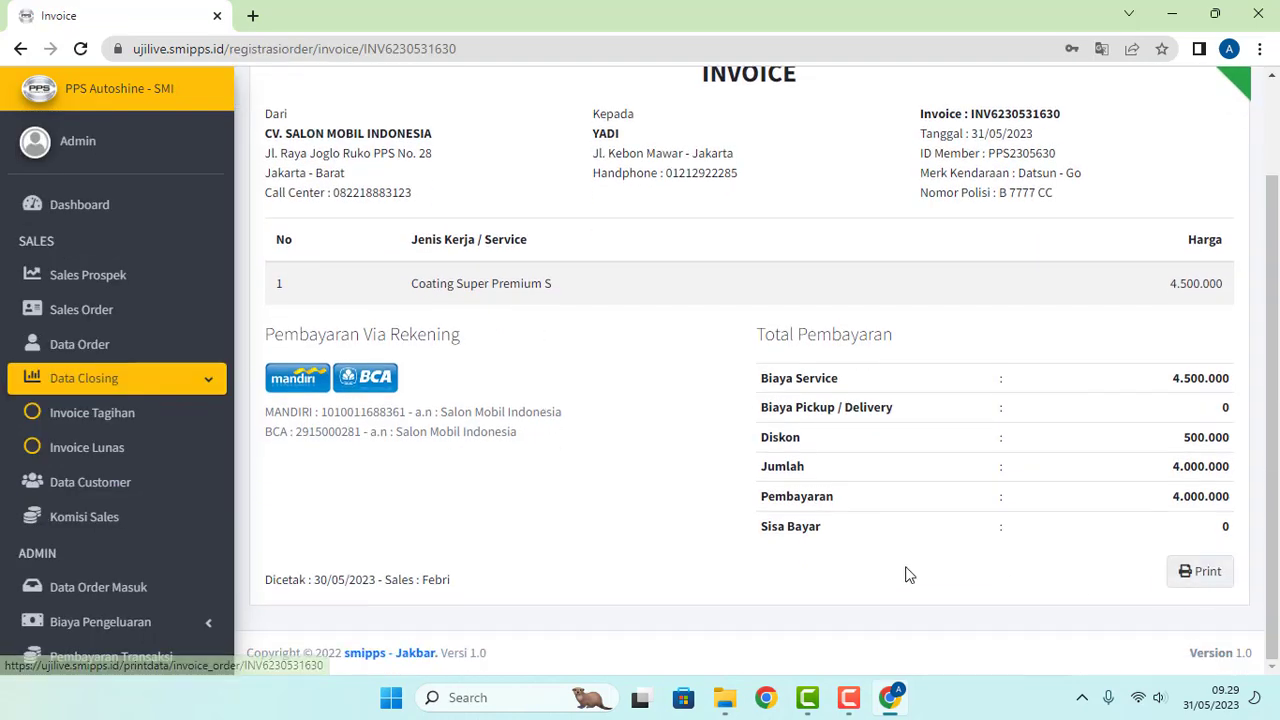
scroll(557, 451, up, 2)
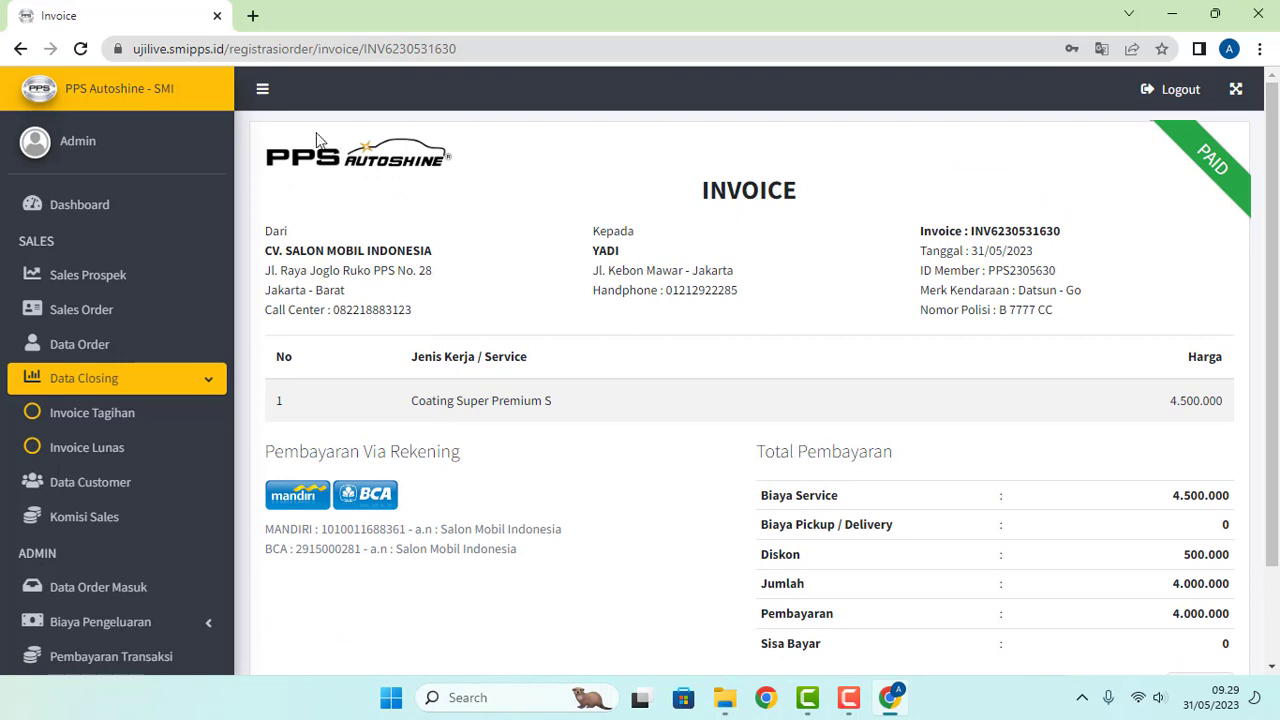
scroll(101, 543, down, 1)
scroll(101, 543, down, 2)
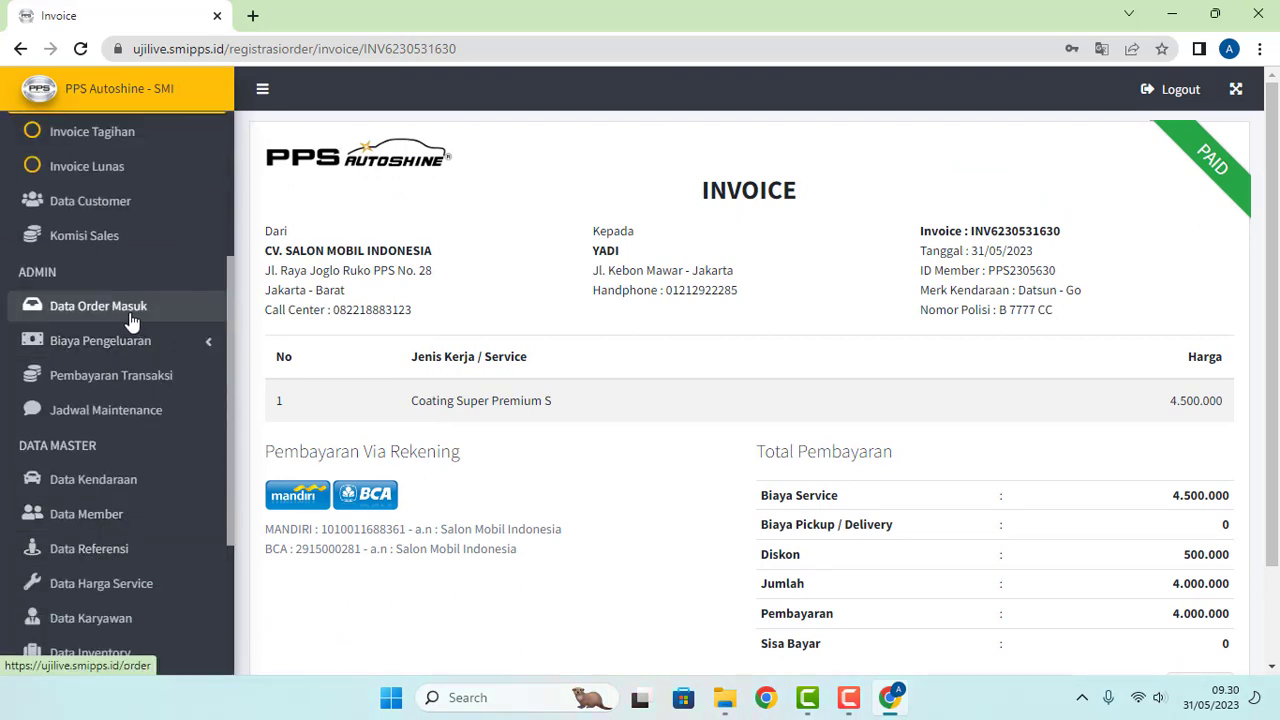
click(77, 306)
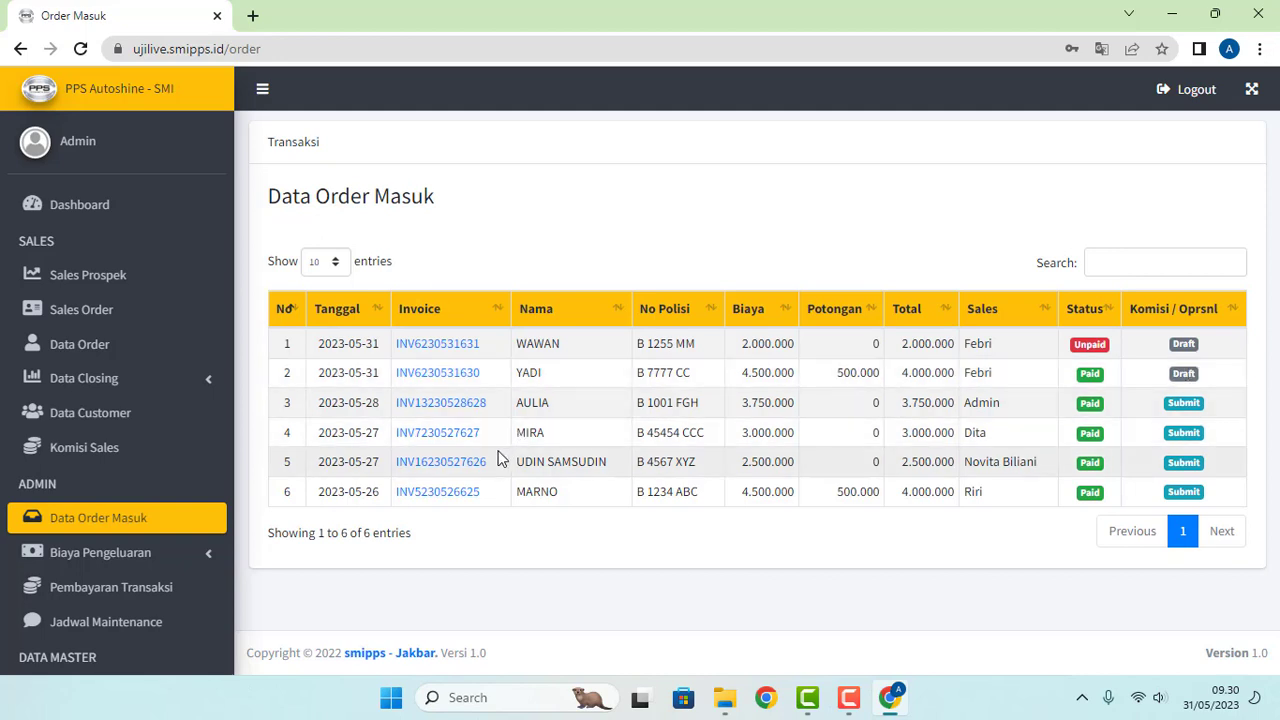
Step: Scroll down the sidebar and open the Biaya Pengeluaran submenu
scroll(202, 550, down, 1)
scroll(202, 550, down, 1)
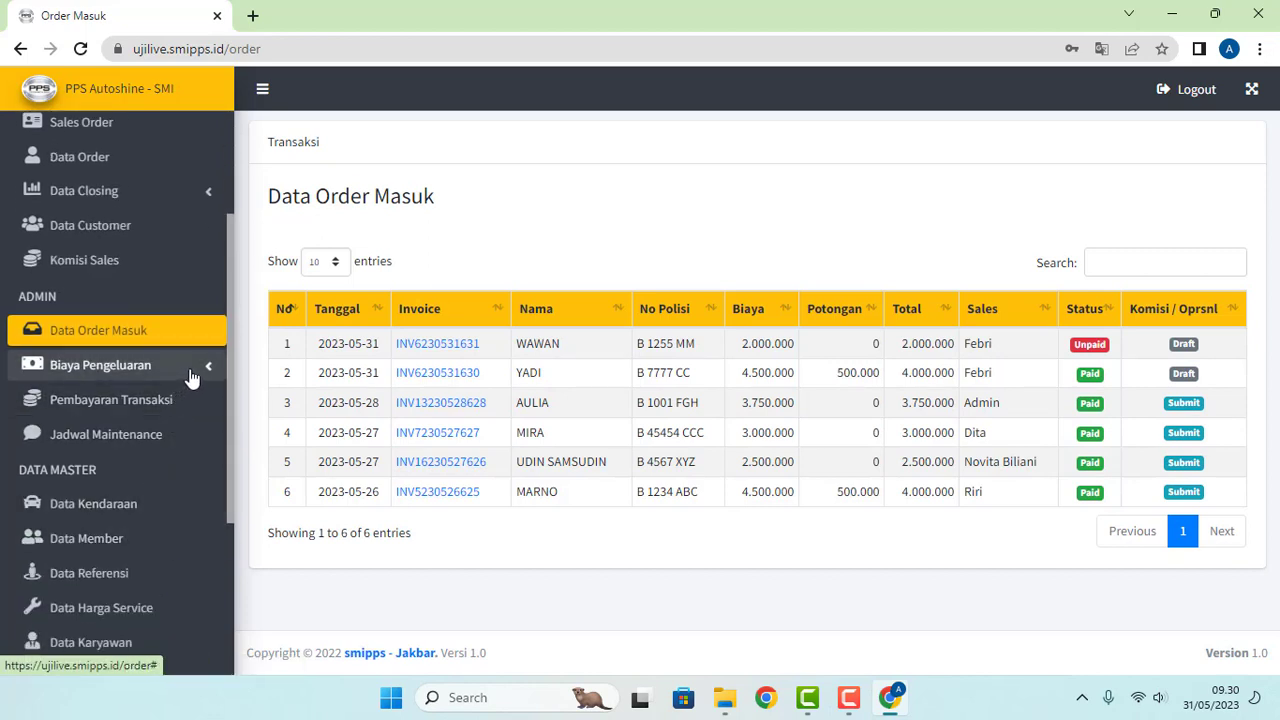
click(207, 371)
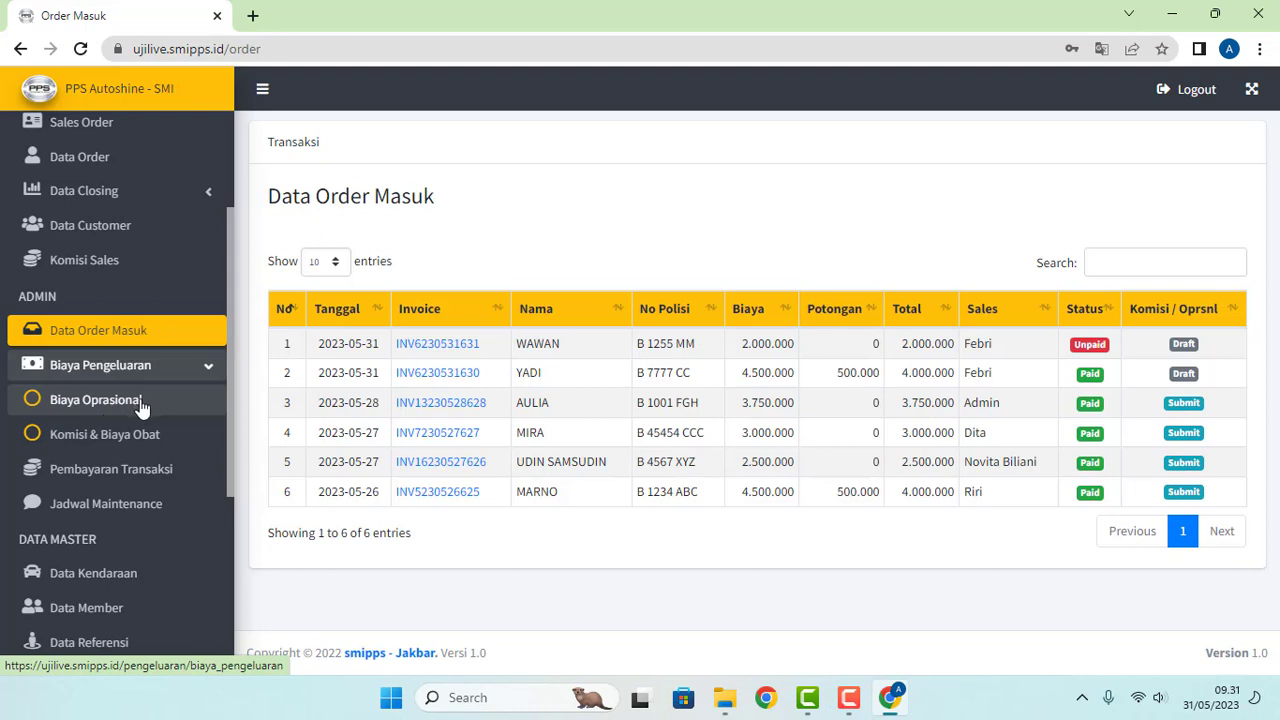
click(115, 446)
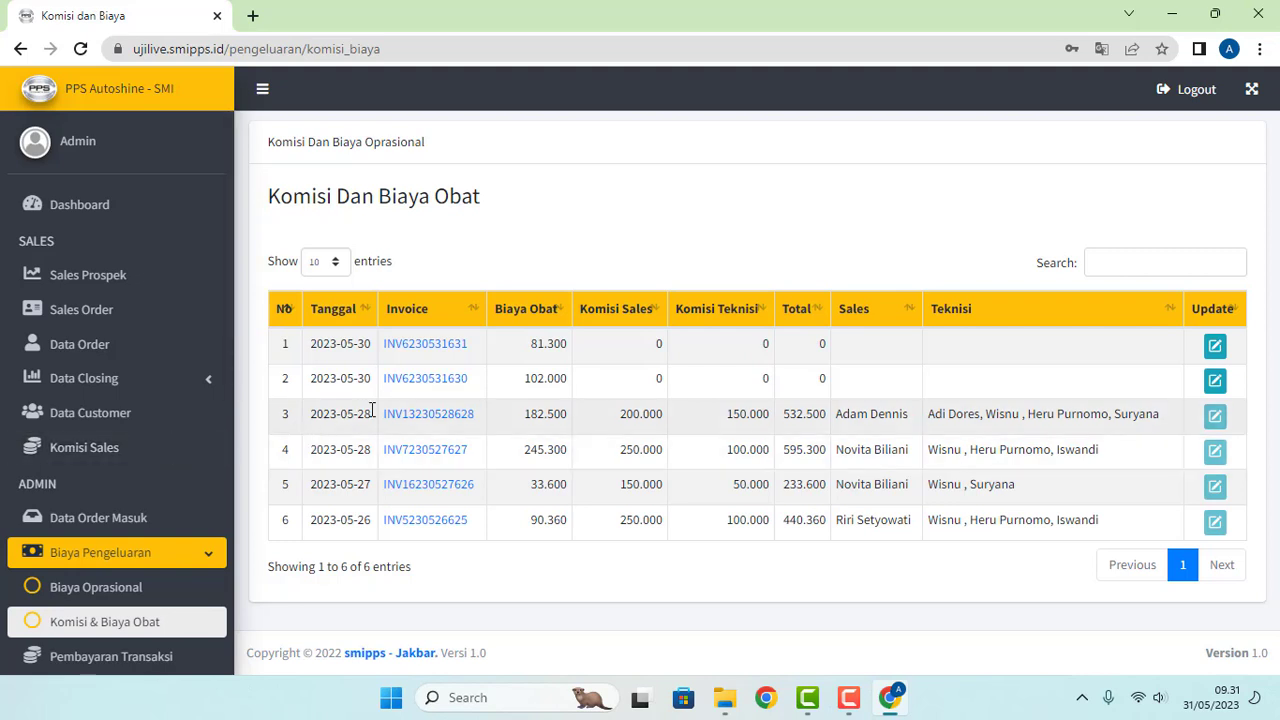
right_click(424, 384)
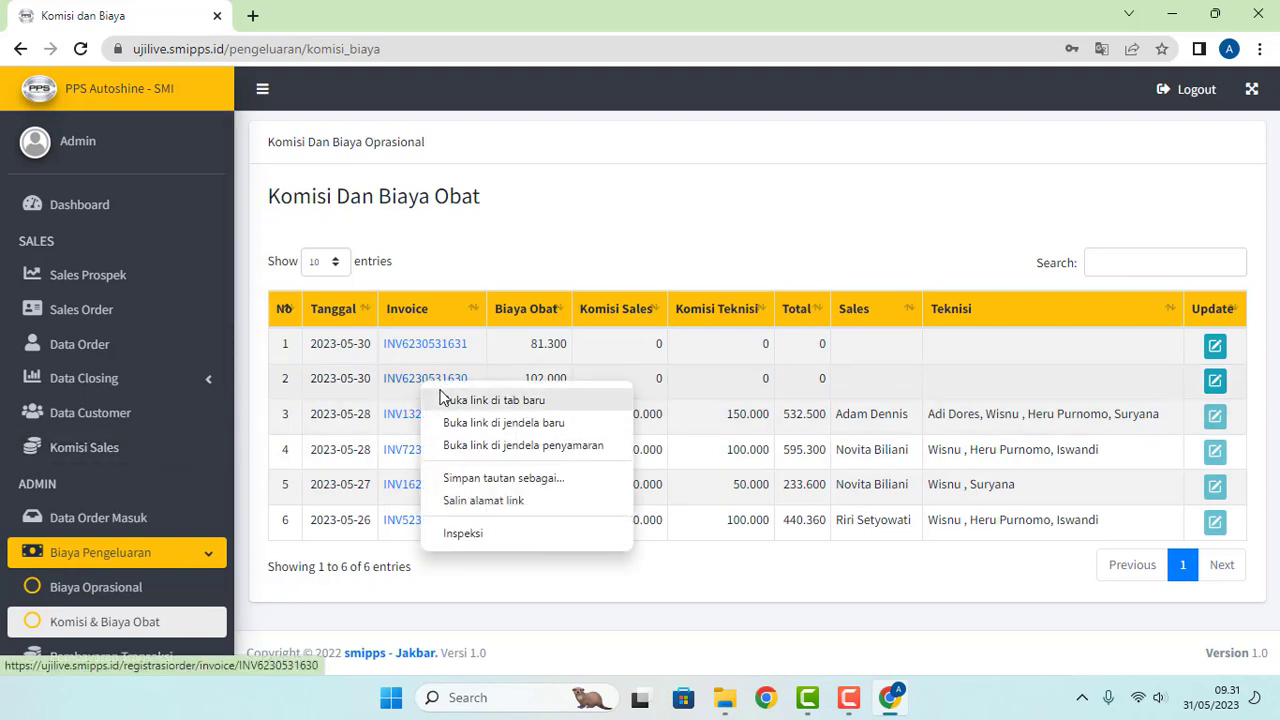
click(444, 399)
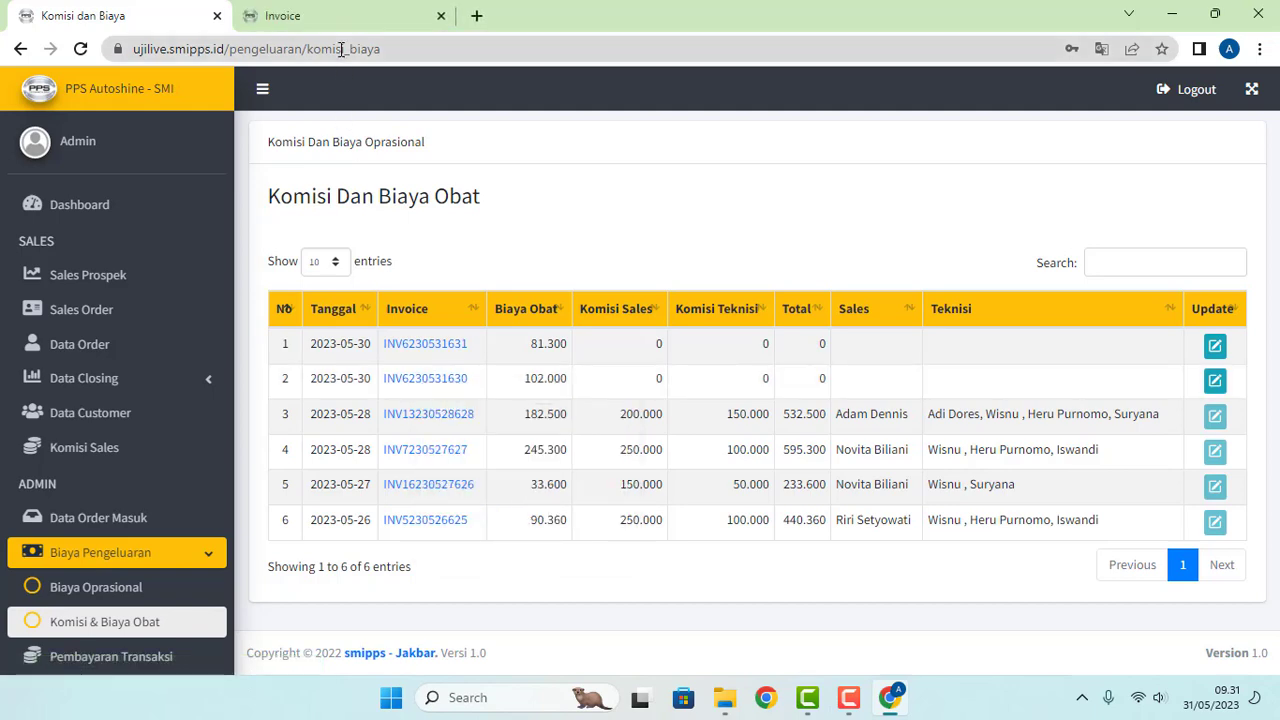
click(350, 12)
scroll(532, 346, down, 2)
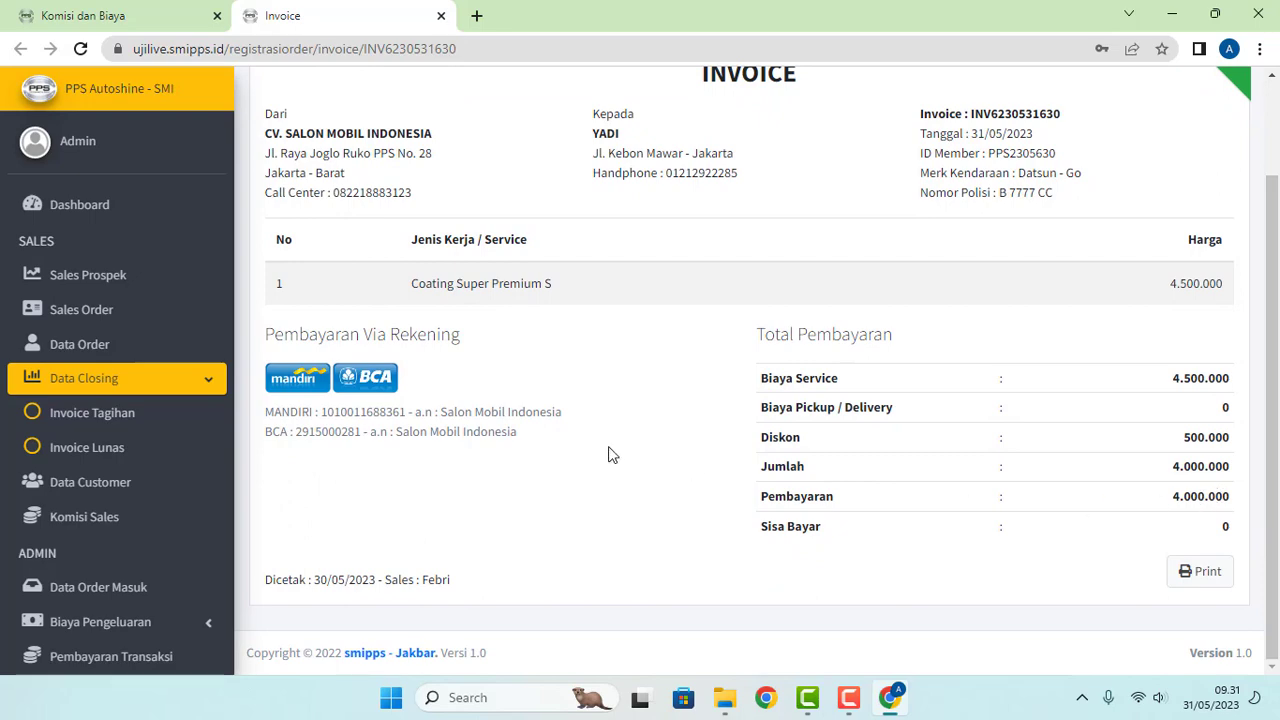
click(86, 16)
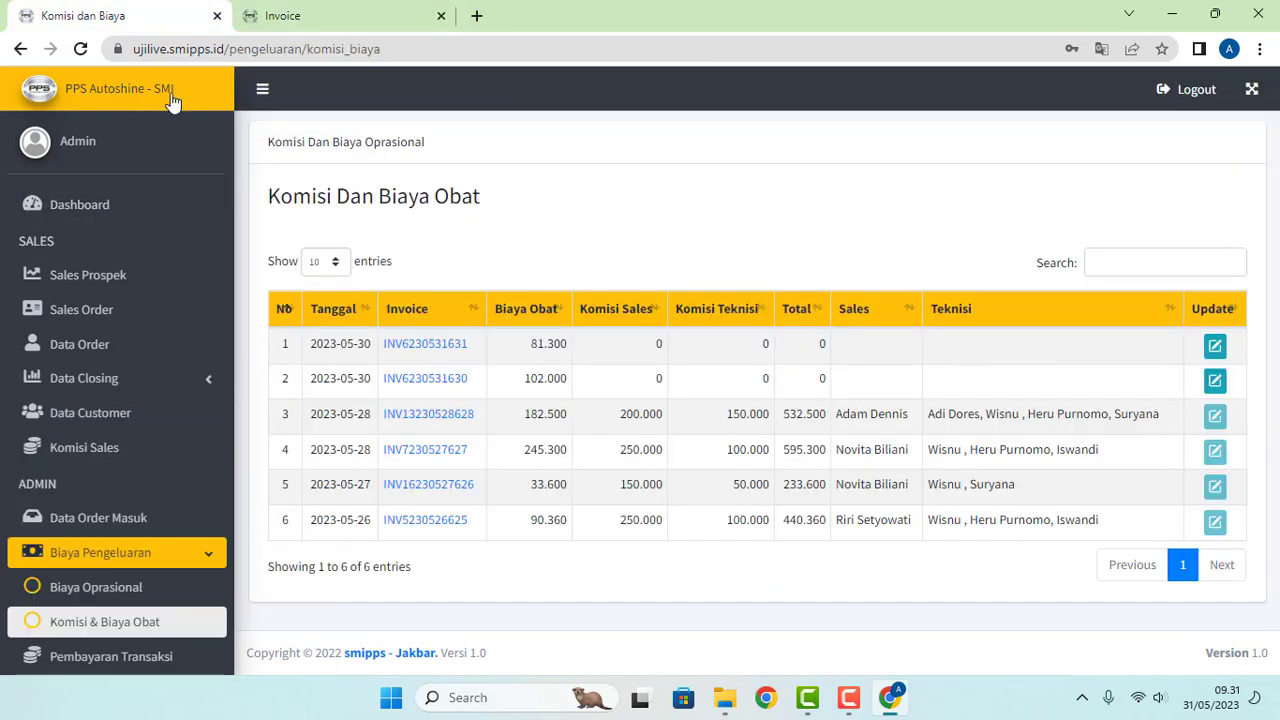
click(1214, 385)
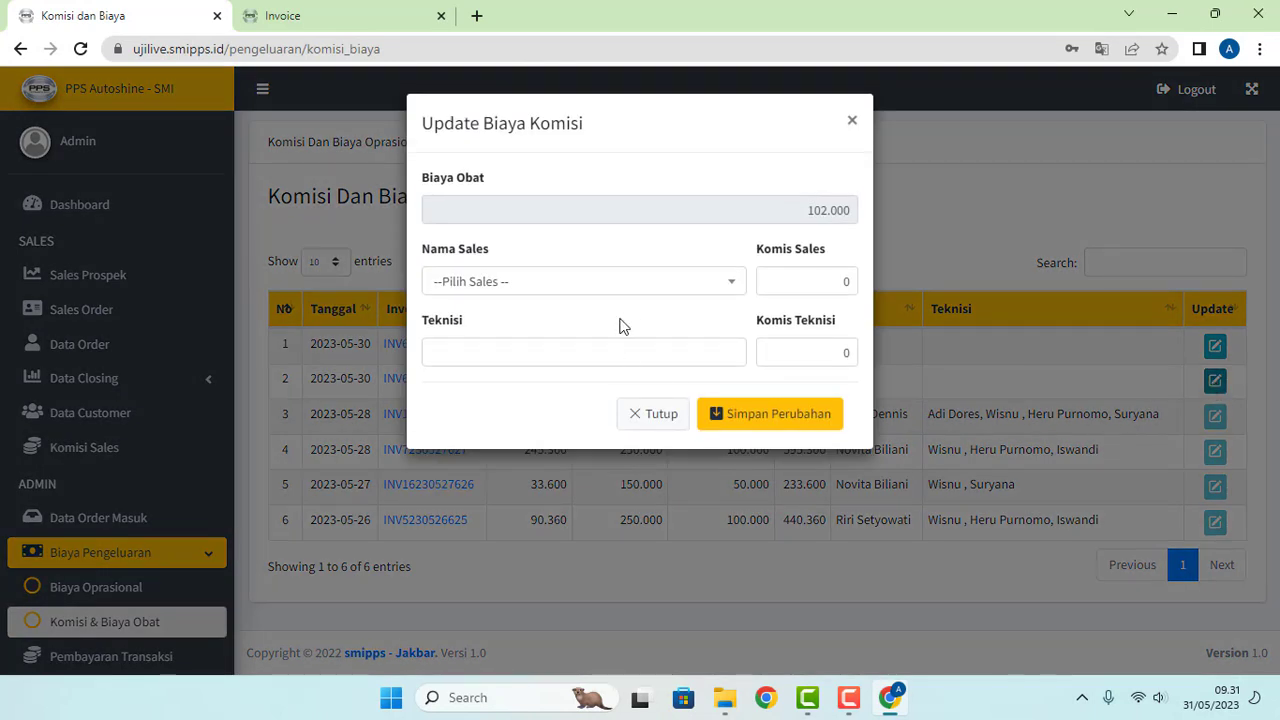
click(688, 289)
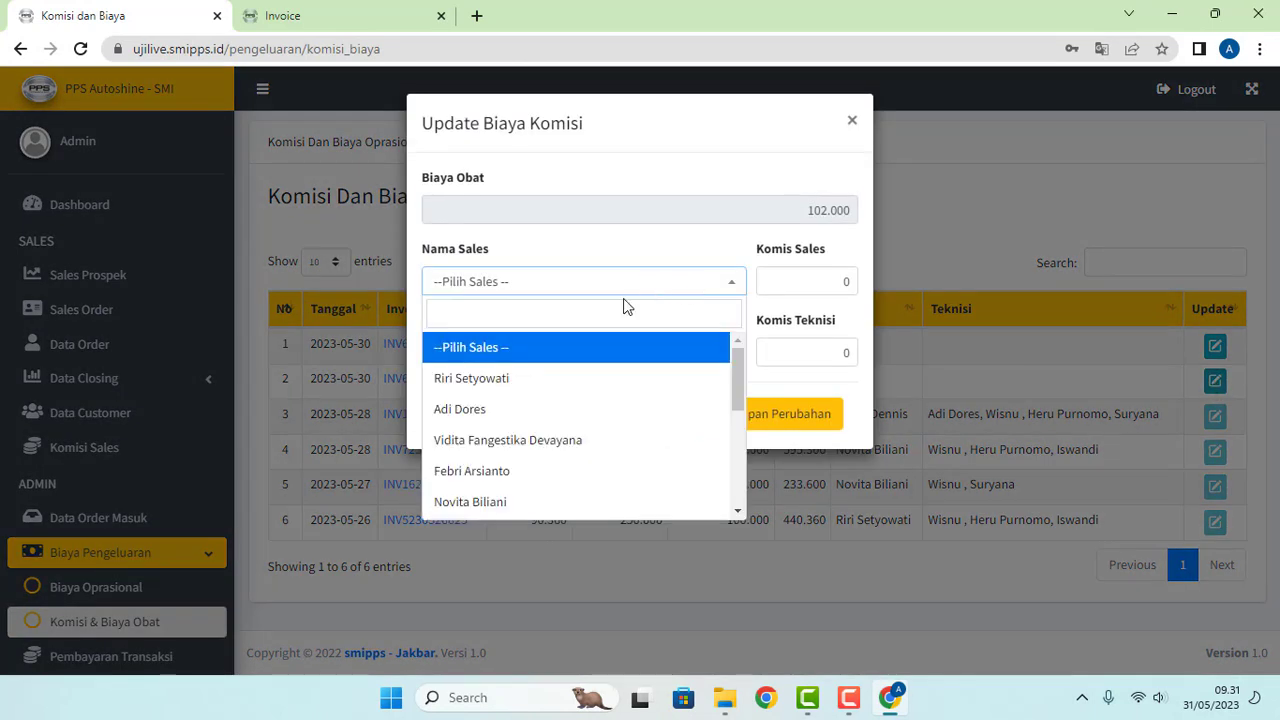
text(f)
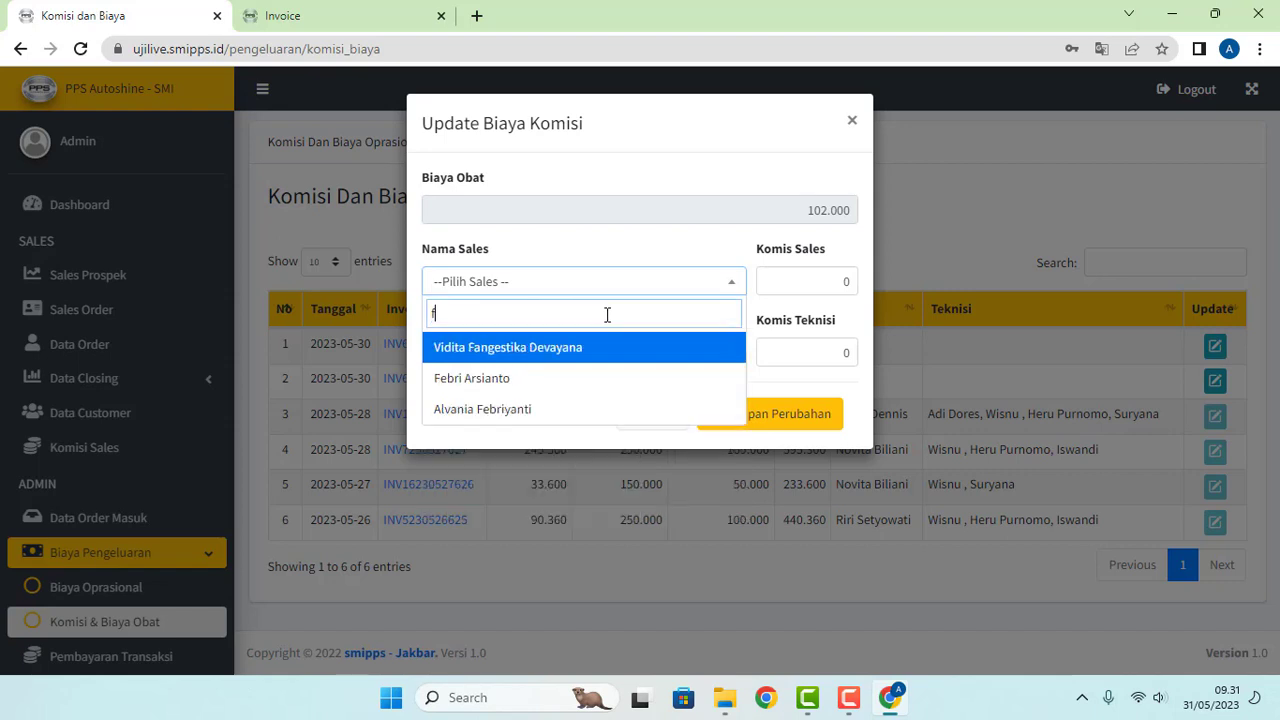
click(551, 378)
click(817, 284)
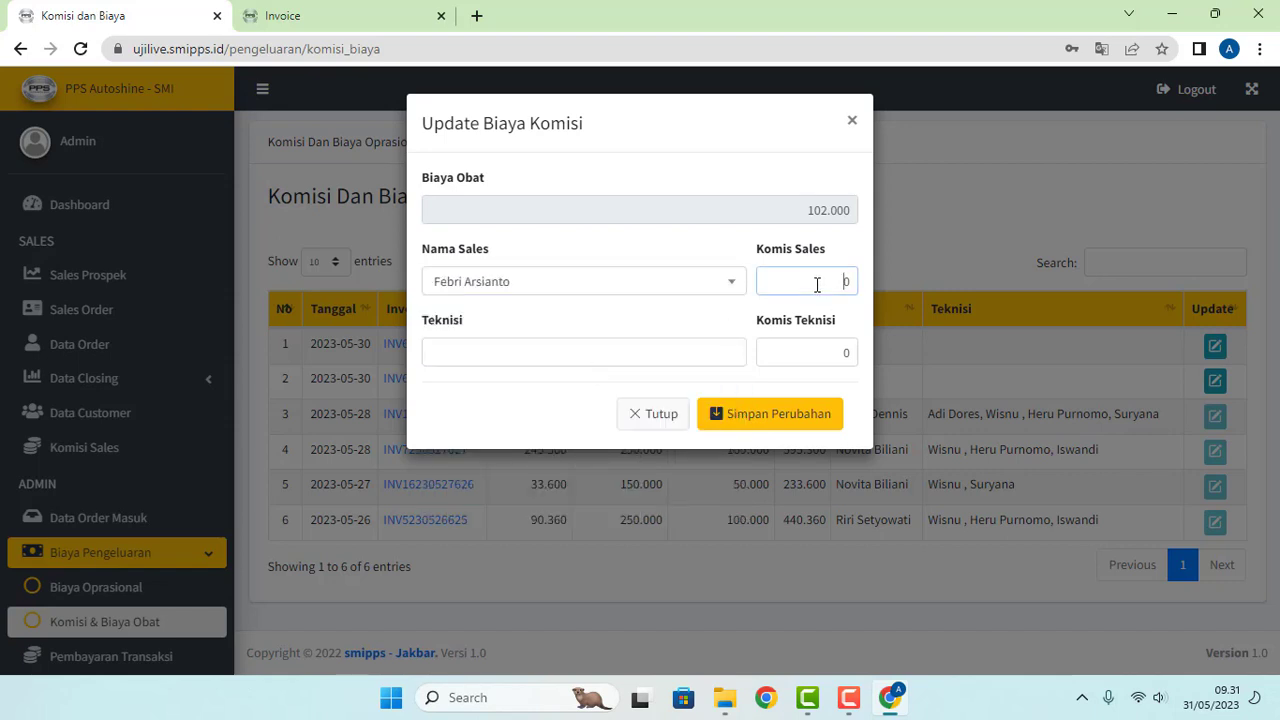
text(30.0000)
Step: Add Wisnu, Suryana and Iswandi as technicians
click(684, 354)
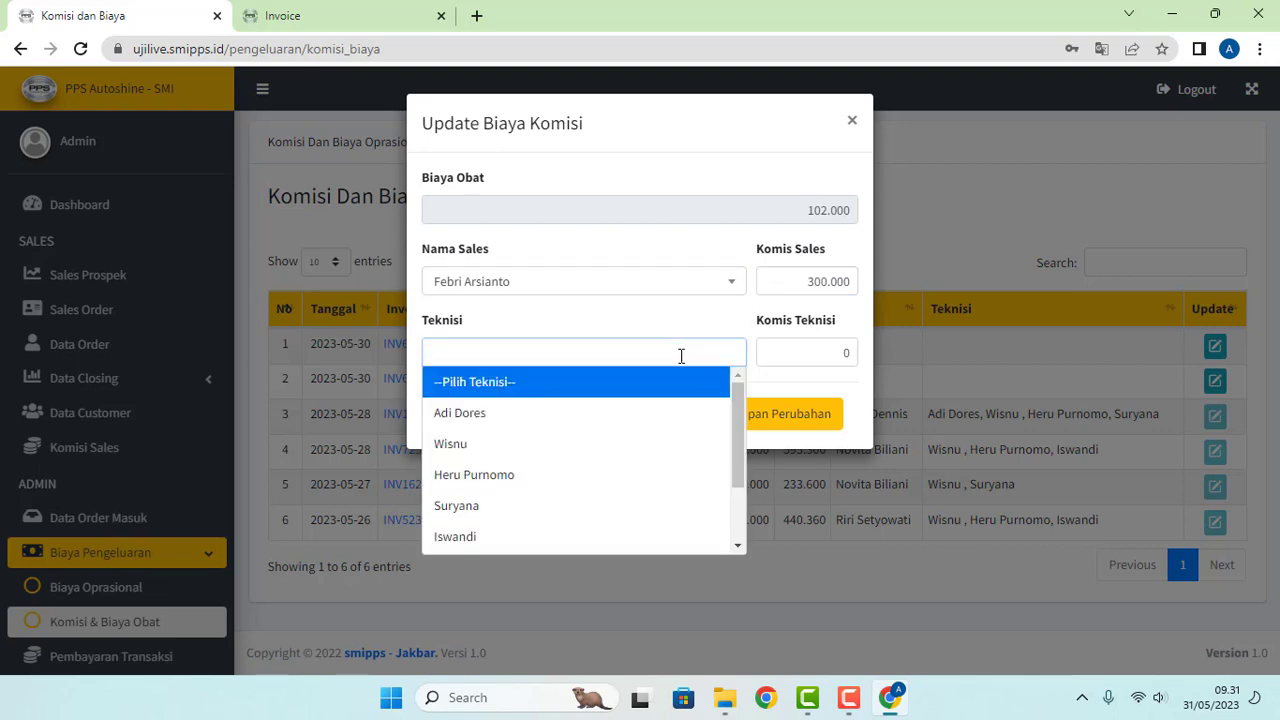
click(580, 446)
click(594, 348)
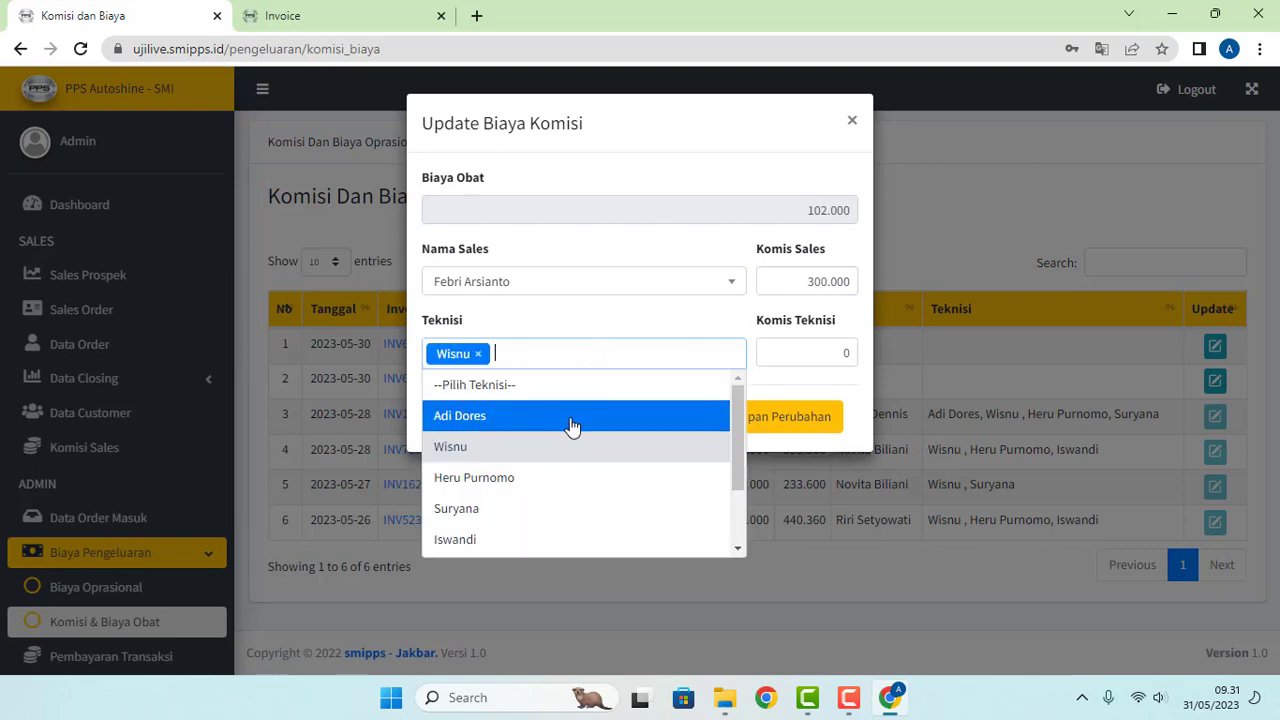
click(536, 516)
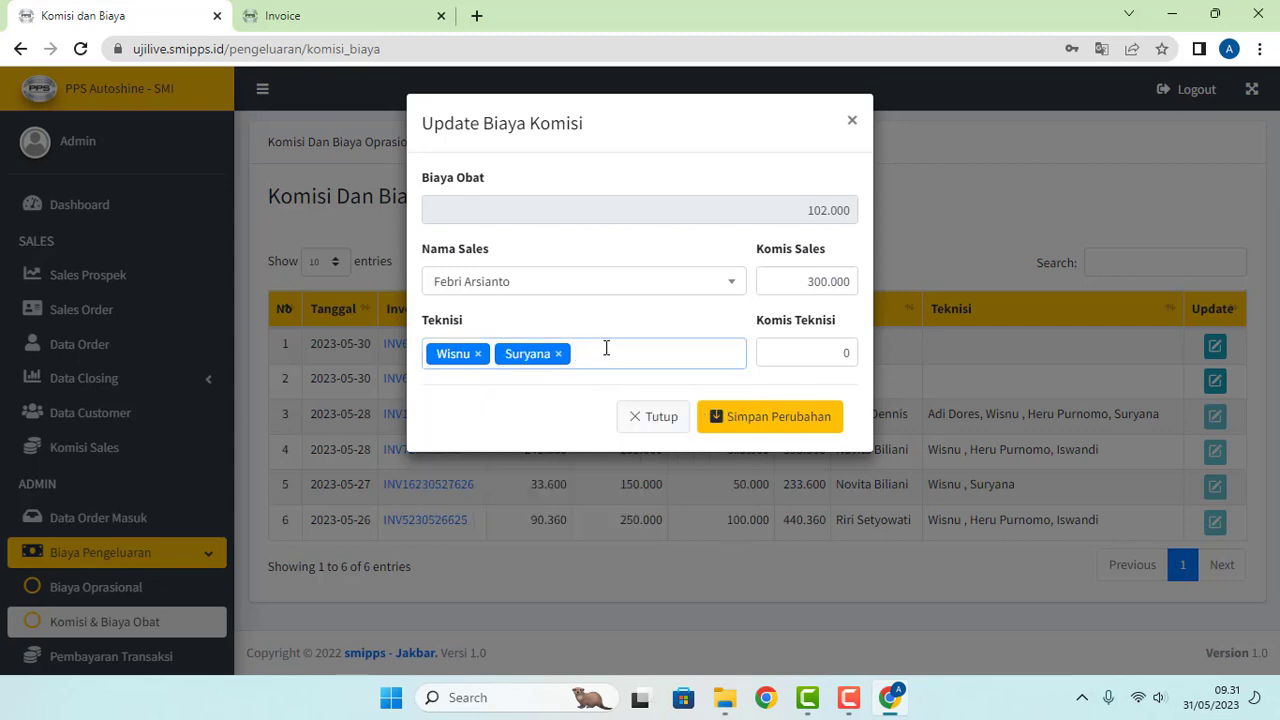
click(606, 349)
click(495, 545)
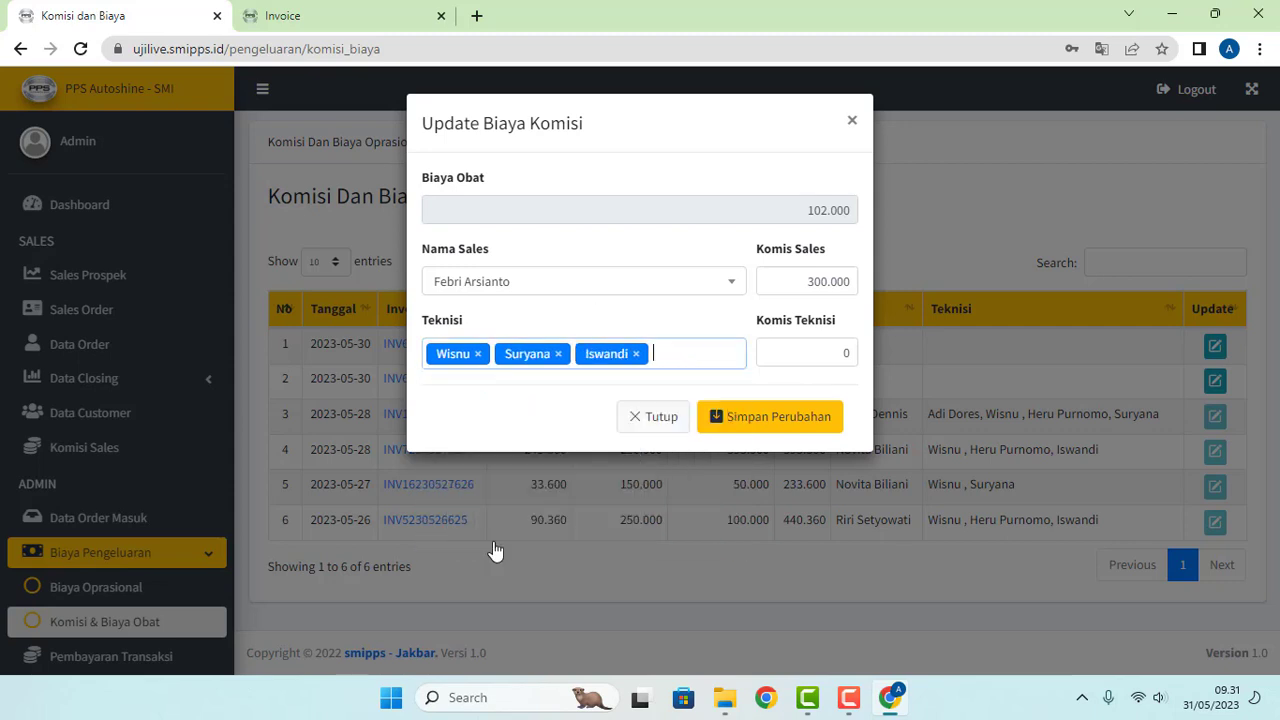
Step: Enter 100.000 technician commission, re-add Iswandi, and save the changes
click(799, 348)
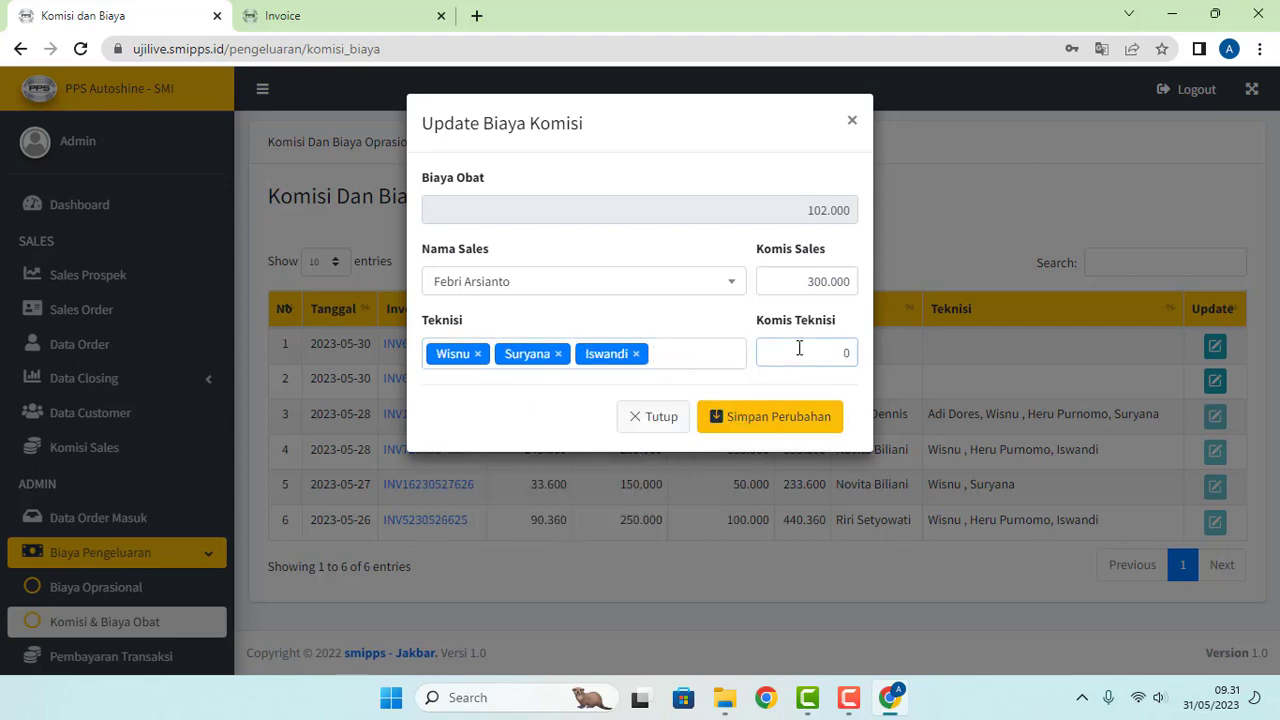
text(100.000)
click(635, 354)
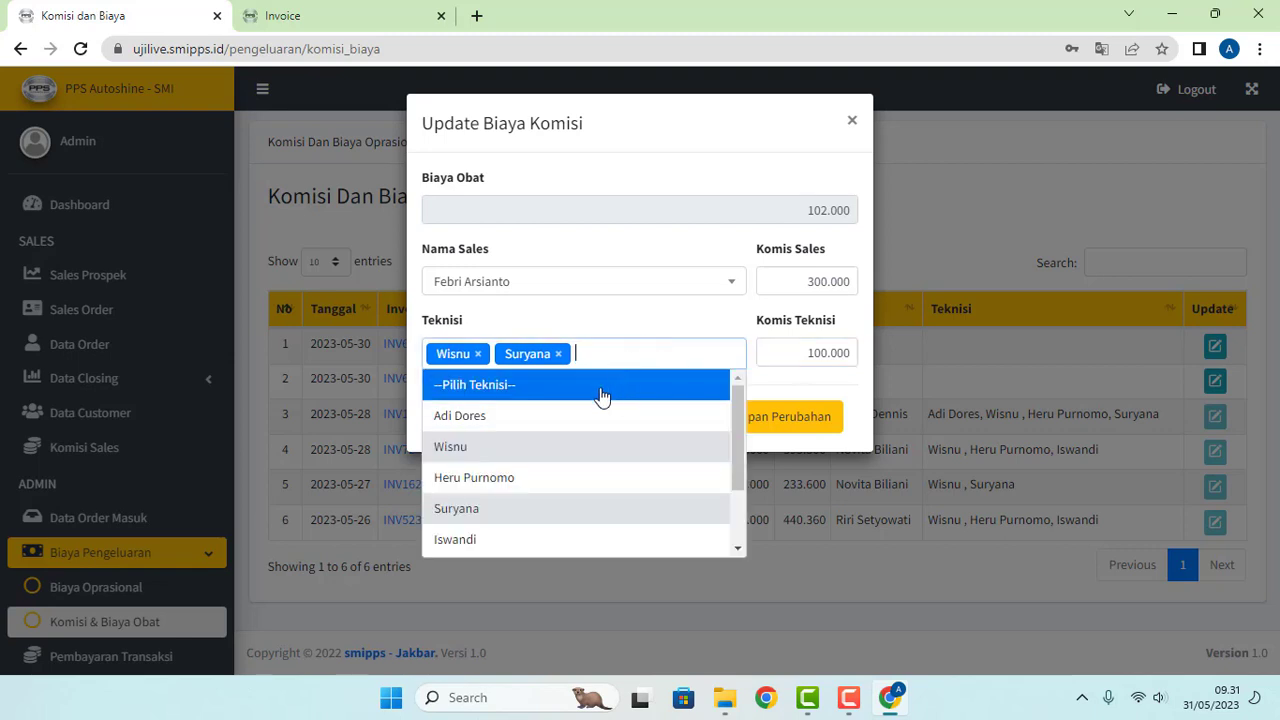
click(640, 337)
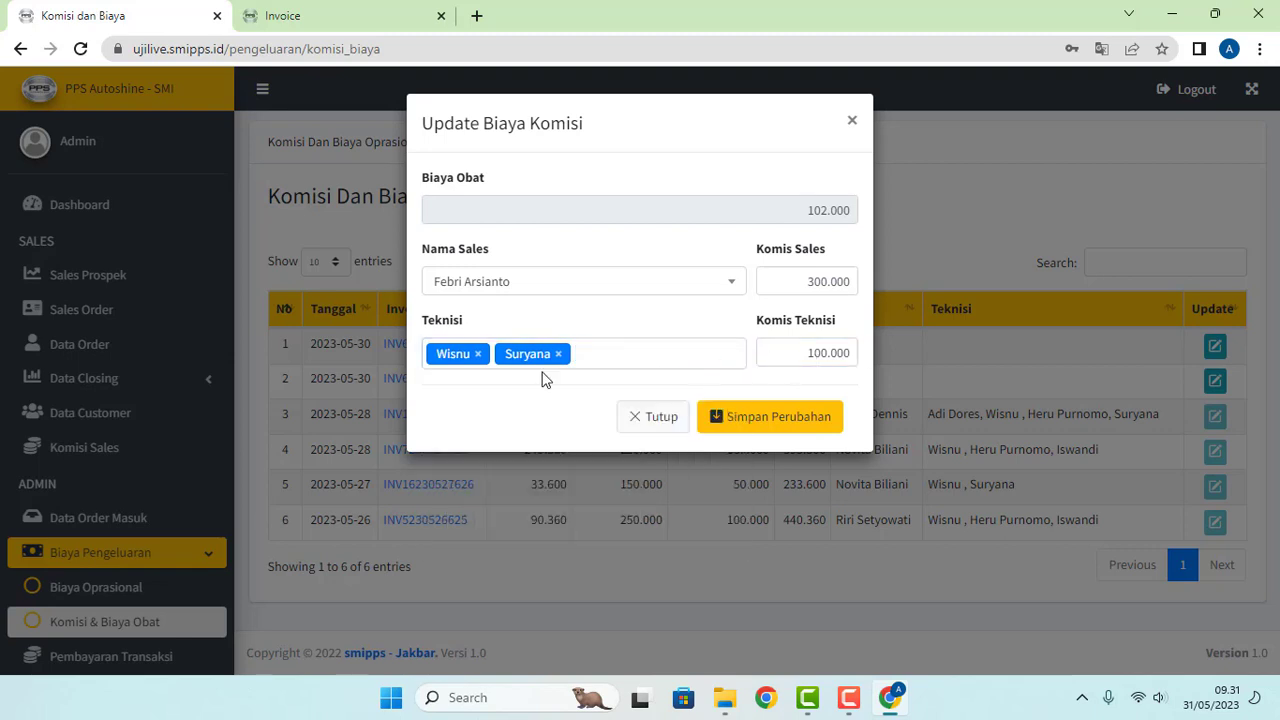
click(629, 357)
click(502, 540)
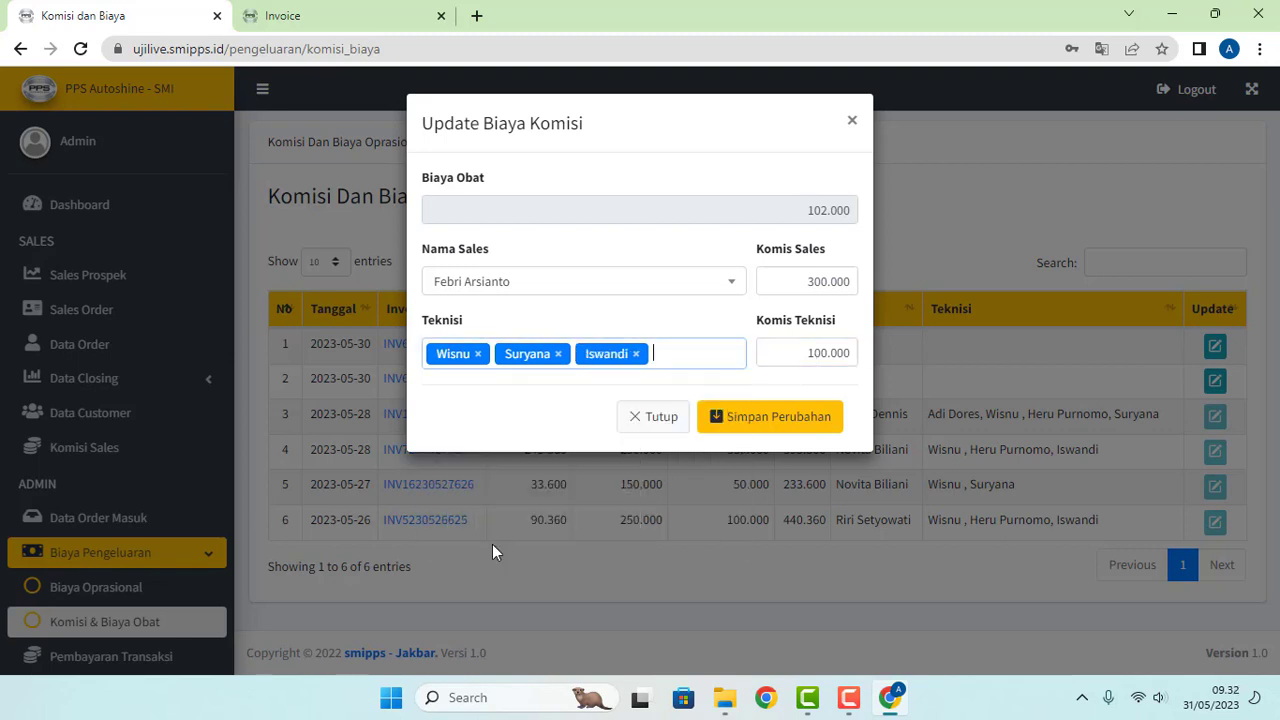
click(757, 428)
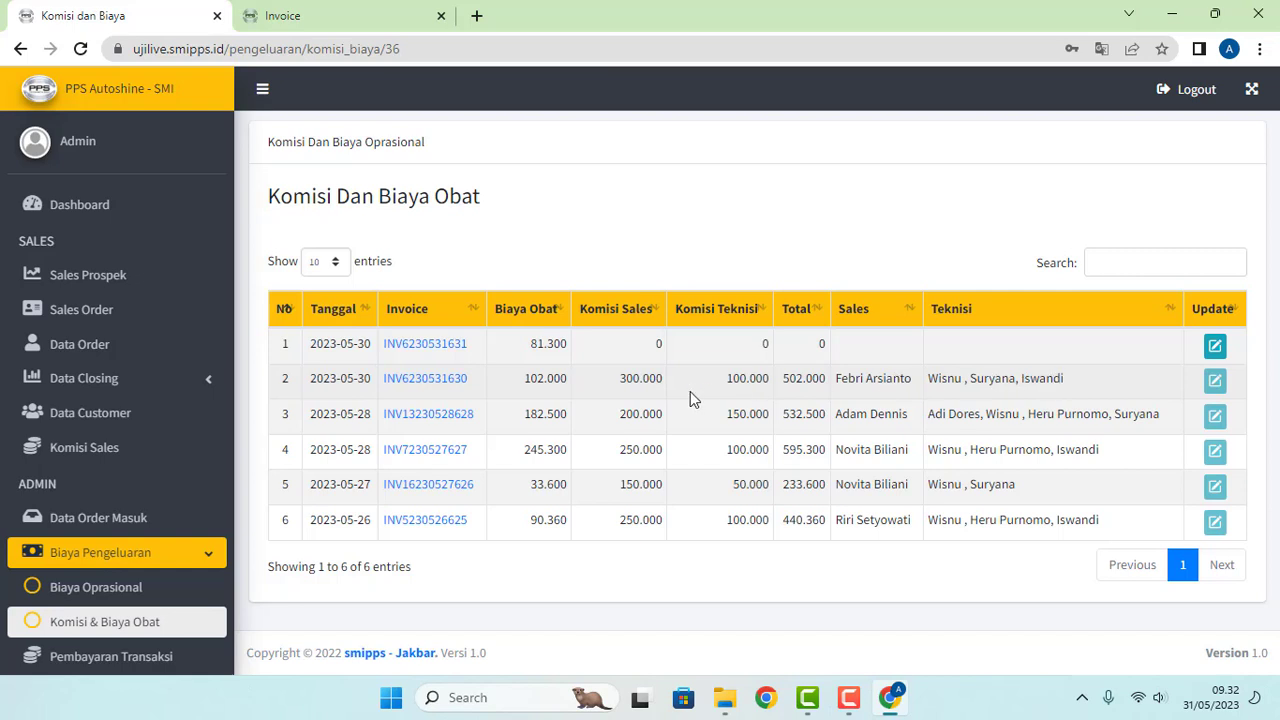
drag(621, 380, 766, 380)
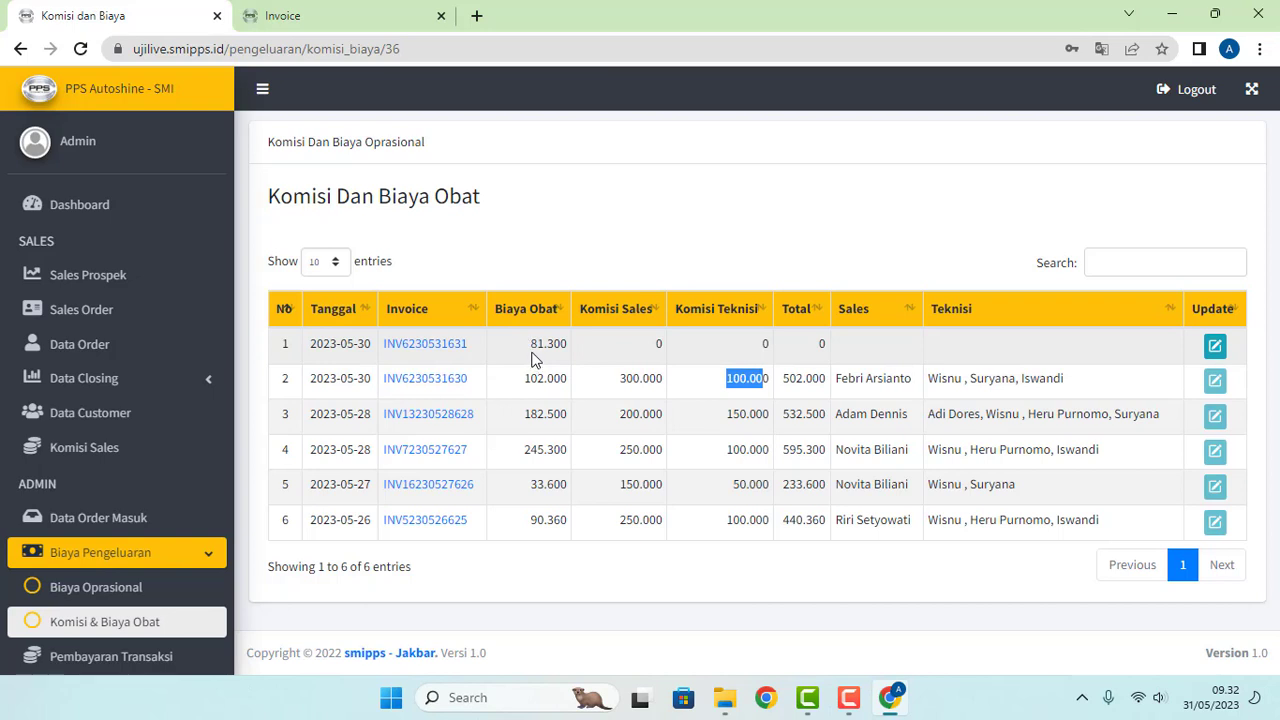
drag(531, 343, 552, 348)
click(554, 347)
drag(531, 352, 550, 350)
click(576, 360)
click(1215, 347)
click(724, 285)
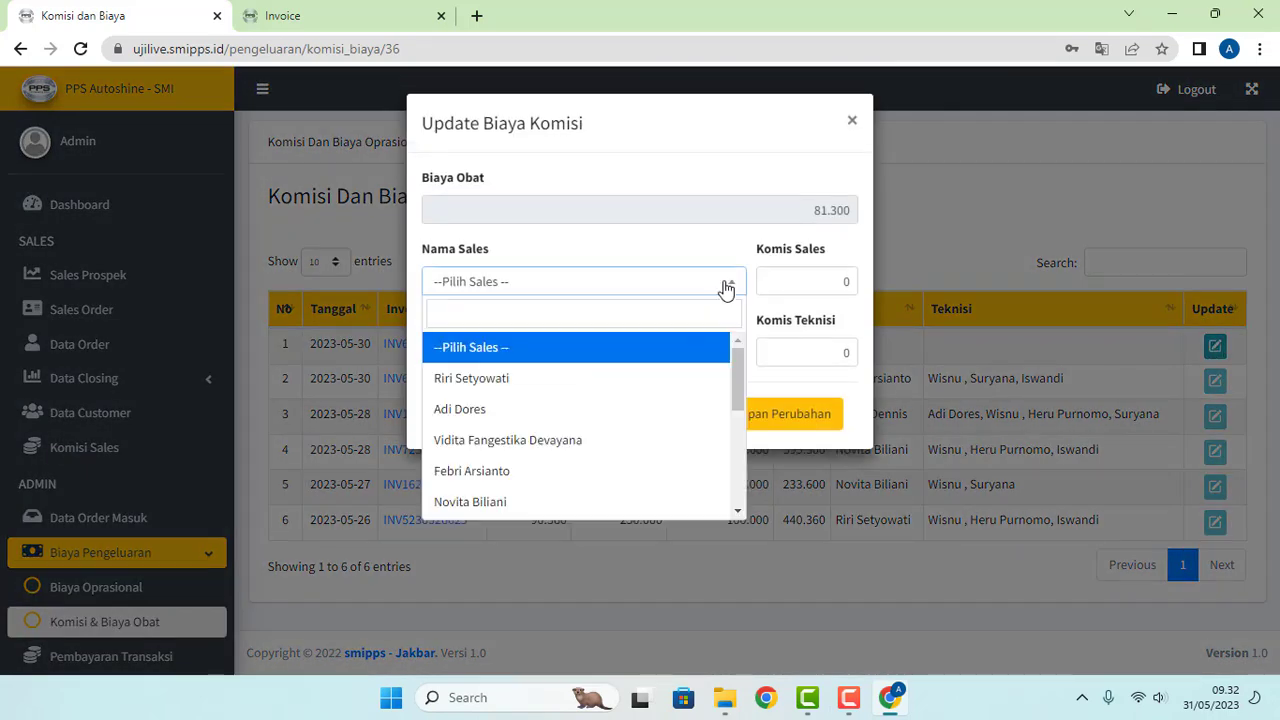
scroll(554, 434, down, 3)
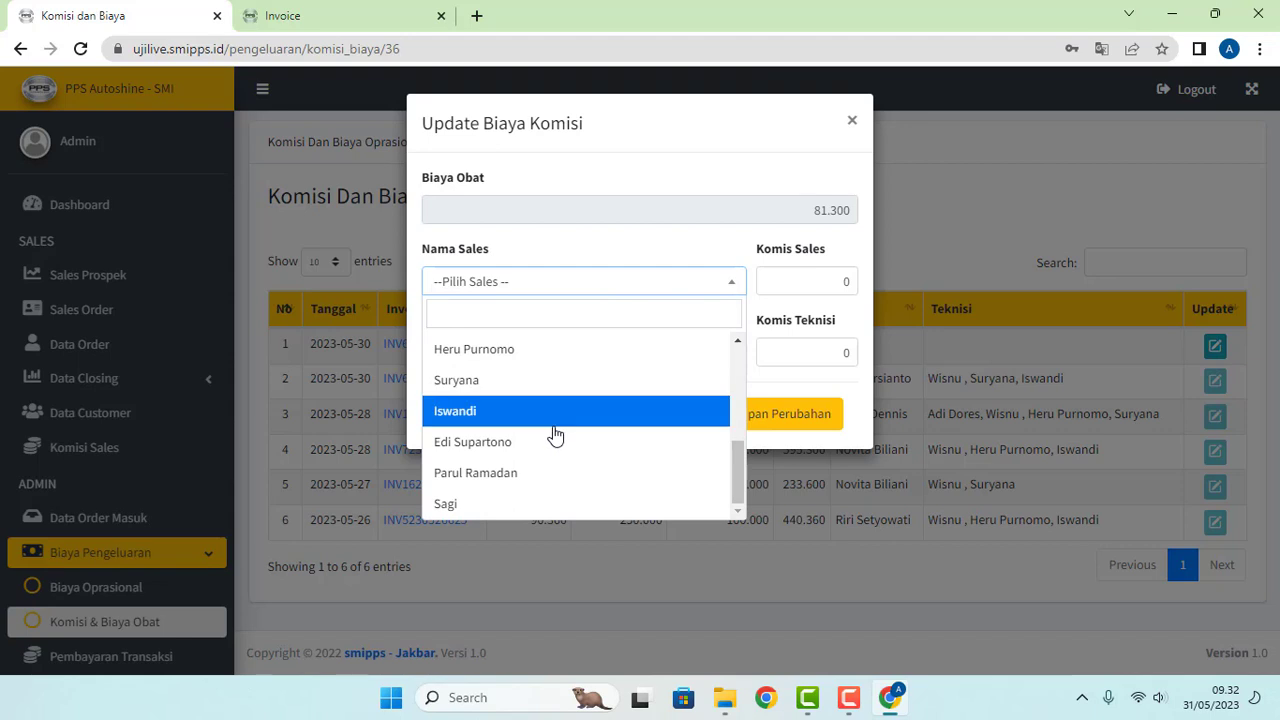
click(559, 315)
text(fe)
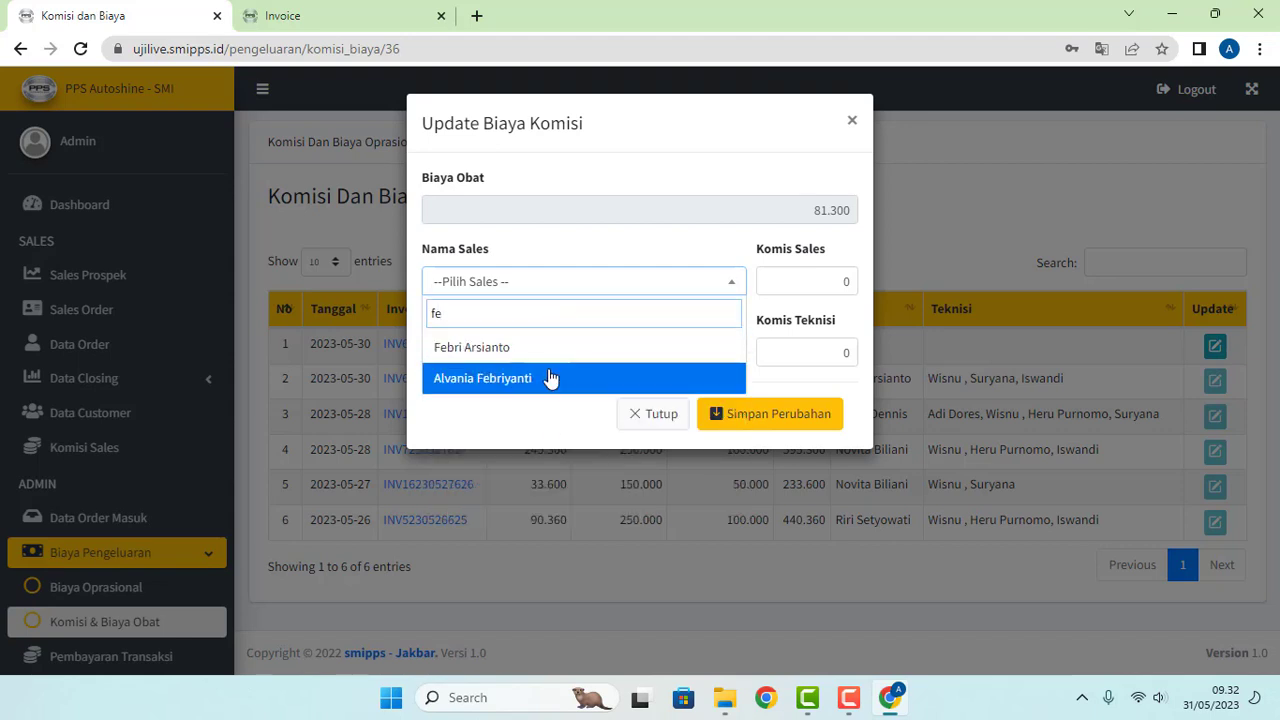
click(552, 357)
click(668, 358)
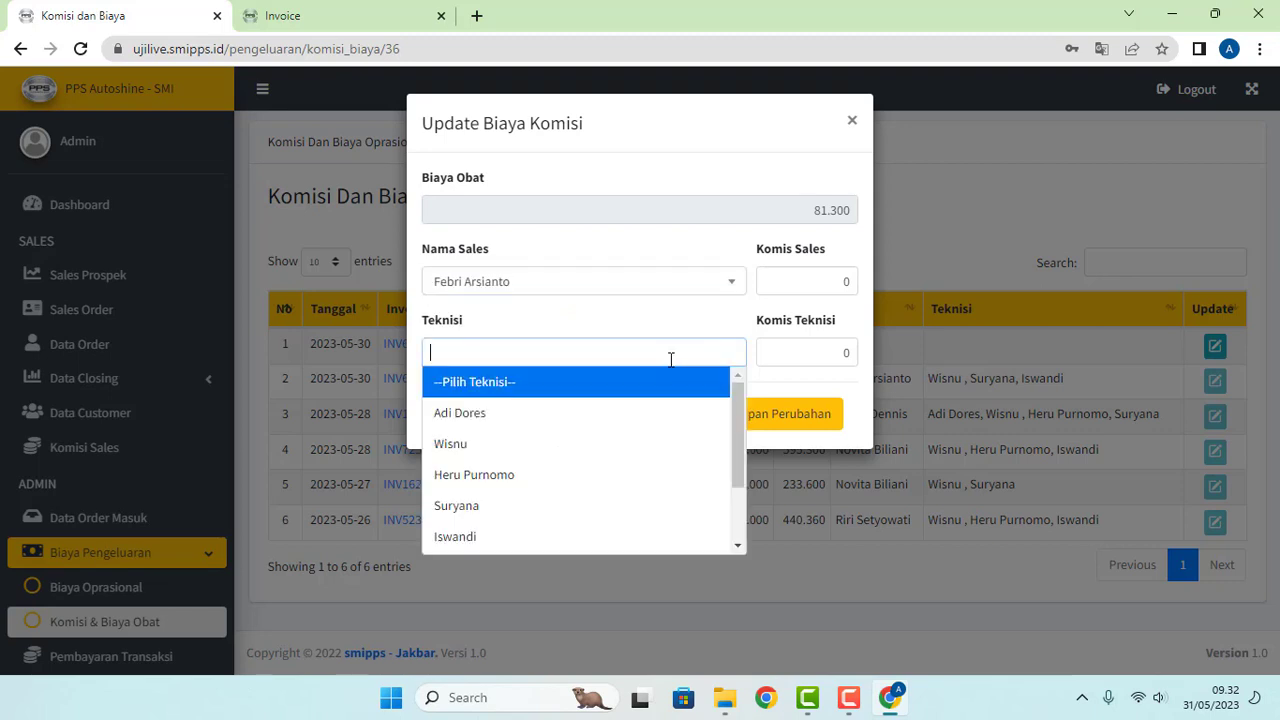
click(586, 474)
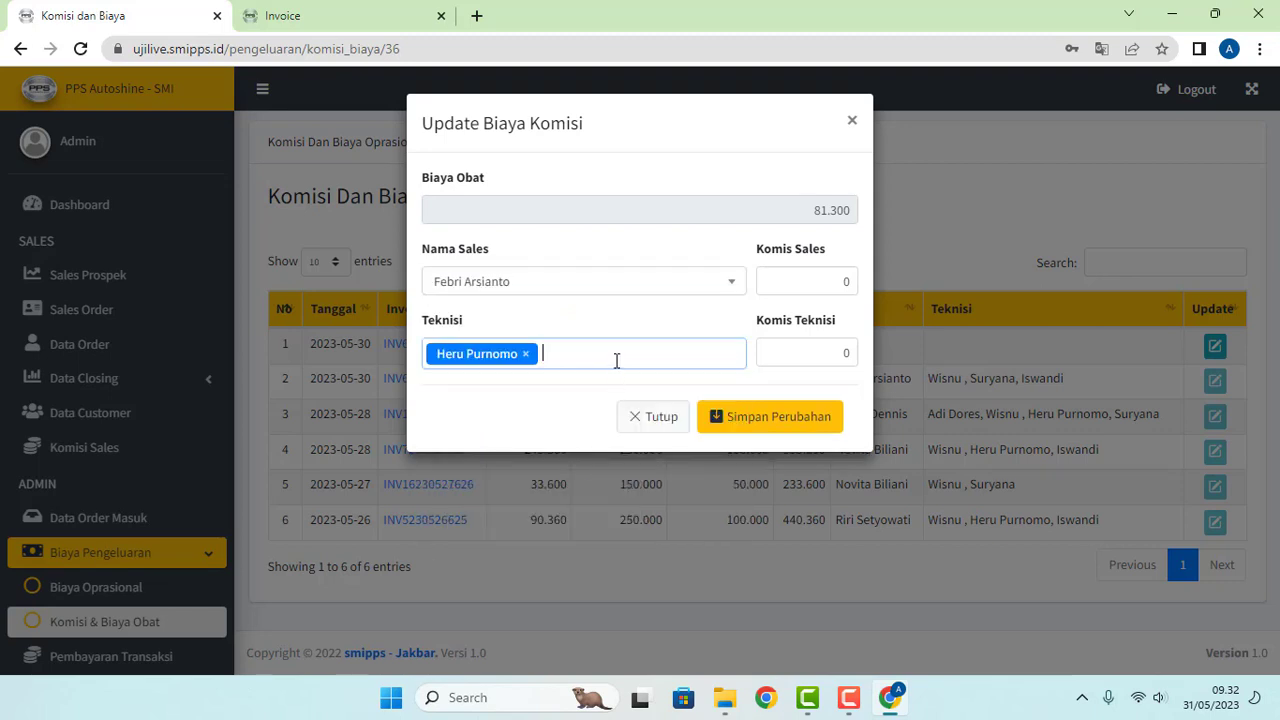
click(616, 358)
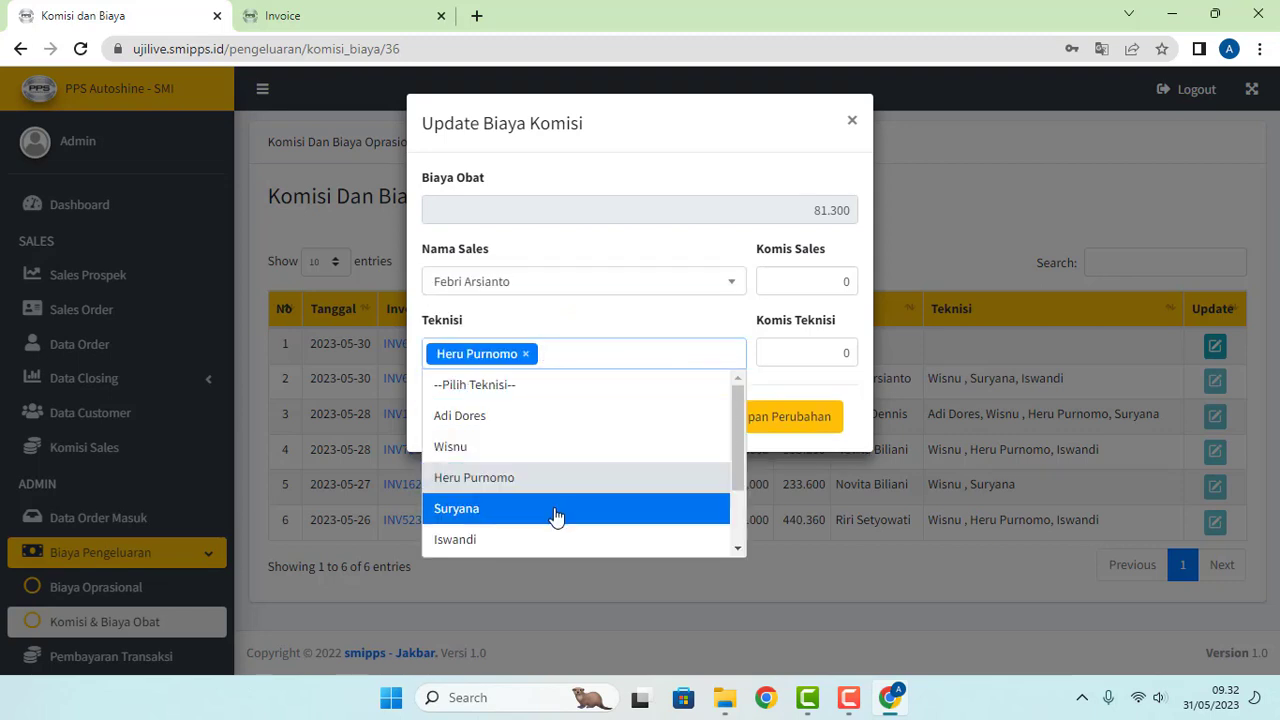
scroll(556, 515, down, 1)
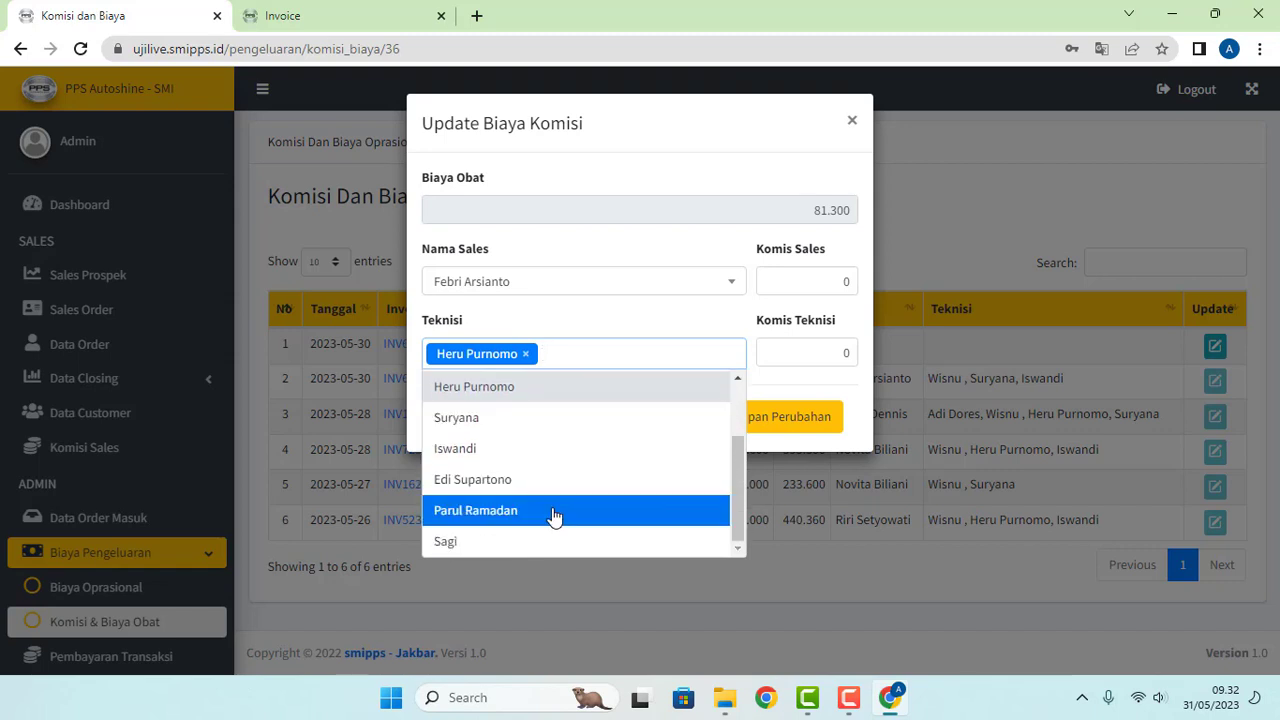
scroll(552, 514, up, 1)
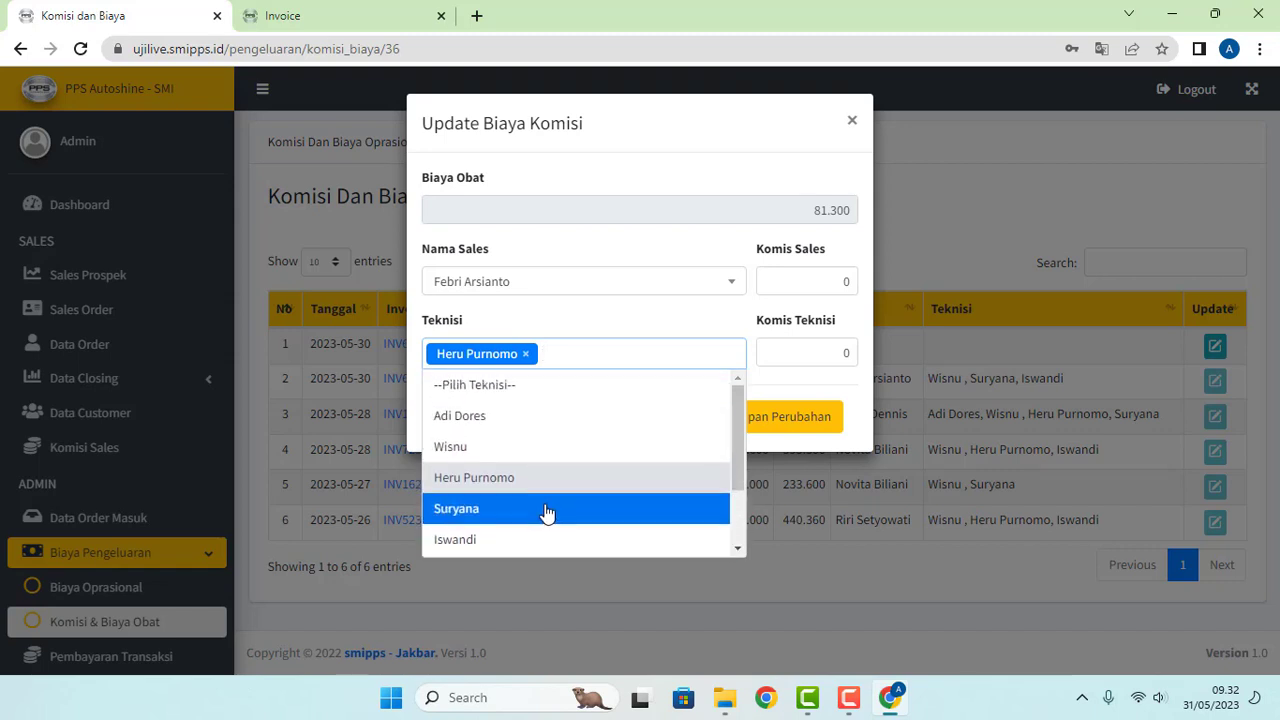
click(547, 511)
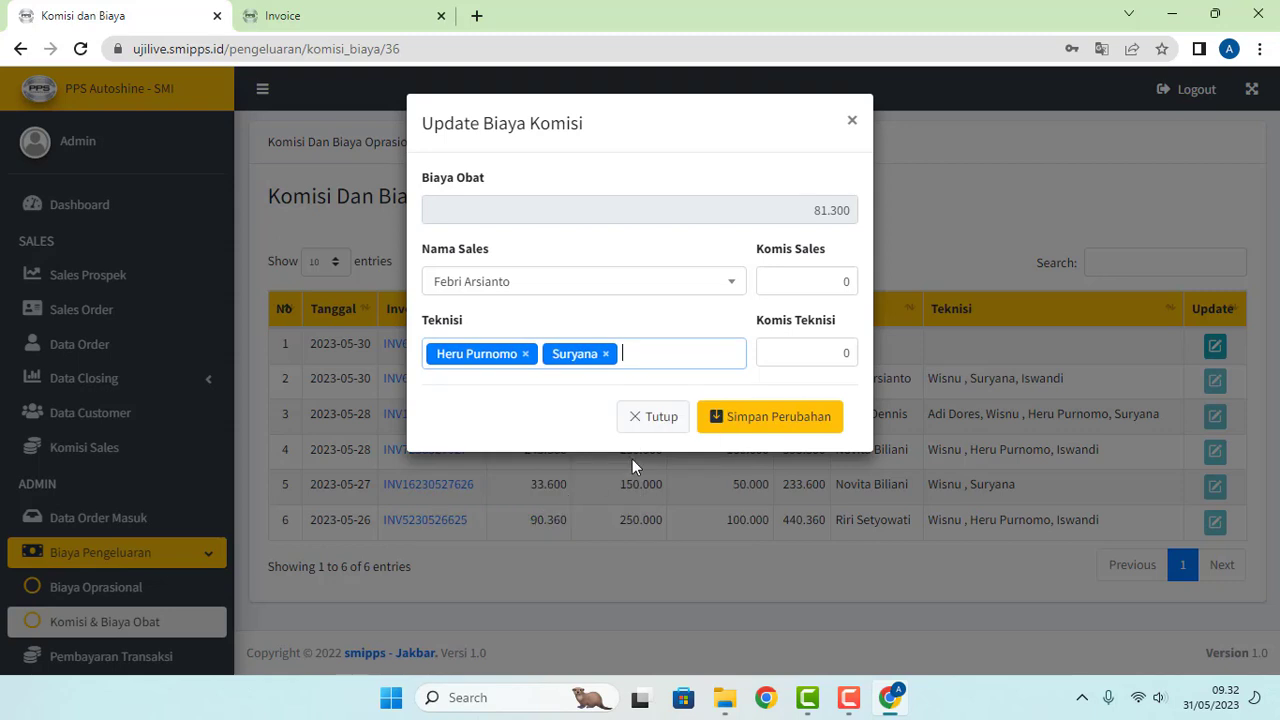
Step: Set technician commission 100.000 and sales commission 200.000, then save
click(764, 360)
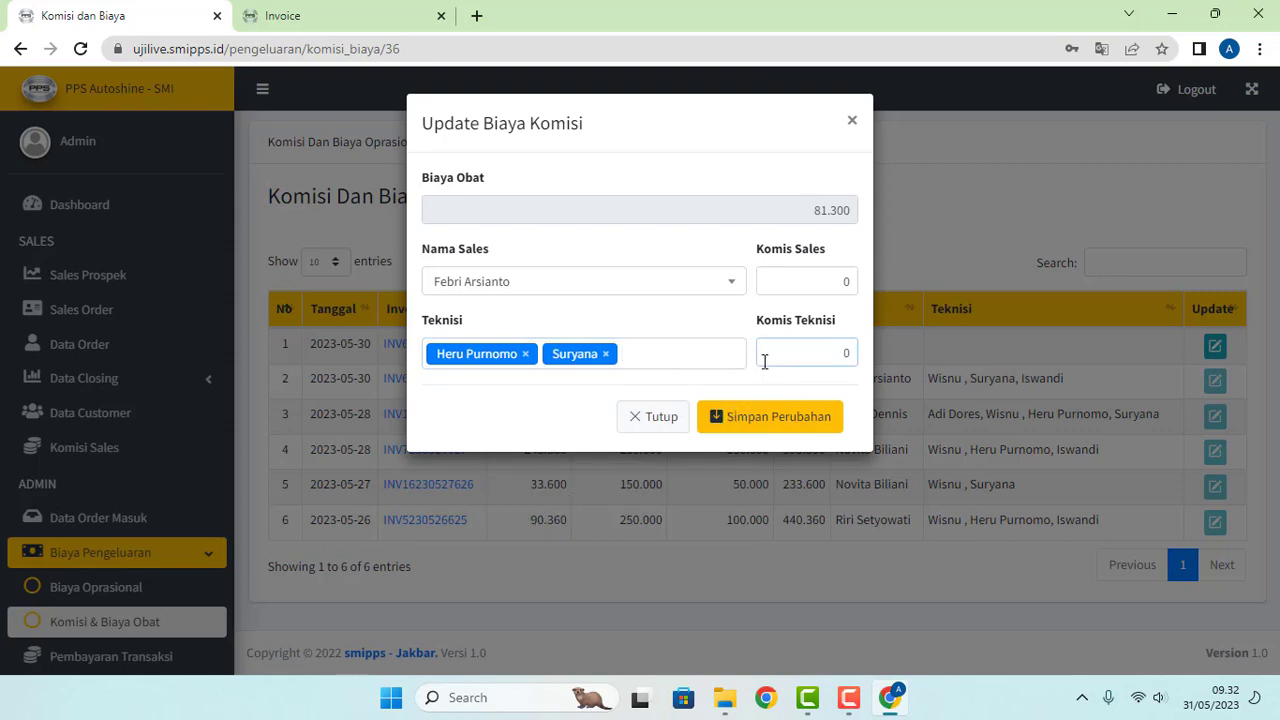
text(100.000)
click(828, 289)
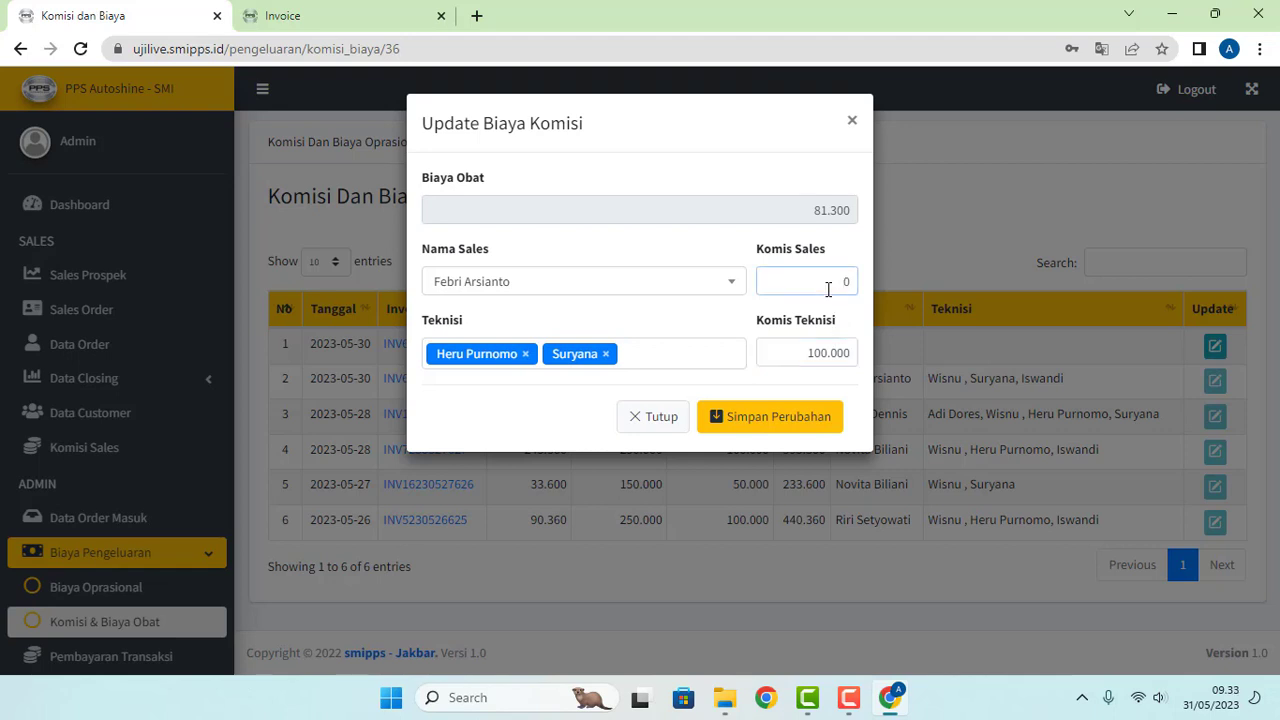
text(2000)
click(762, 418)
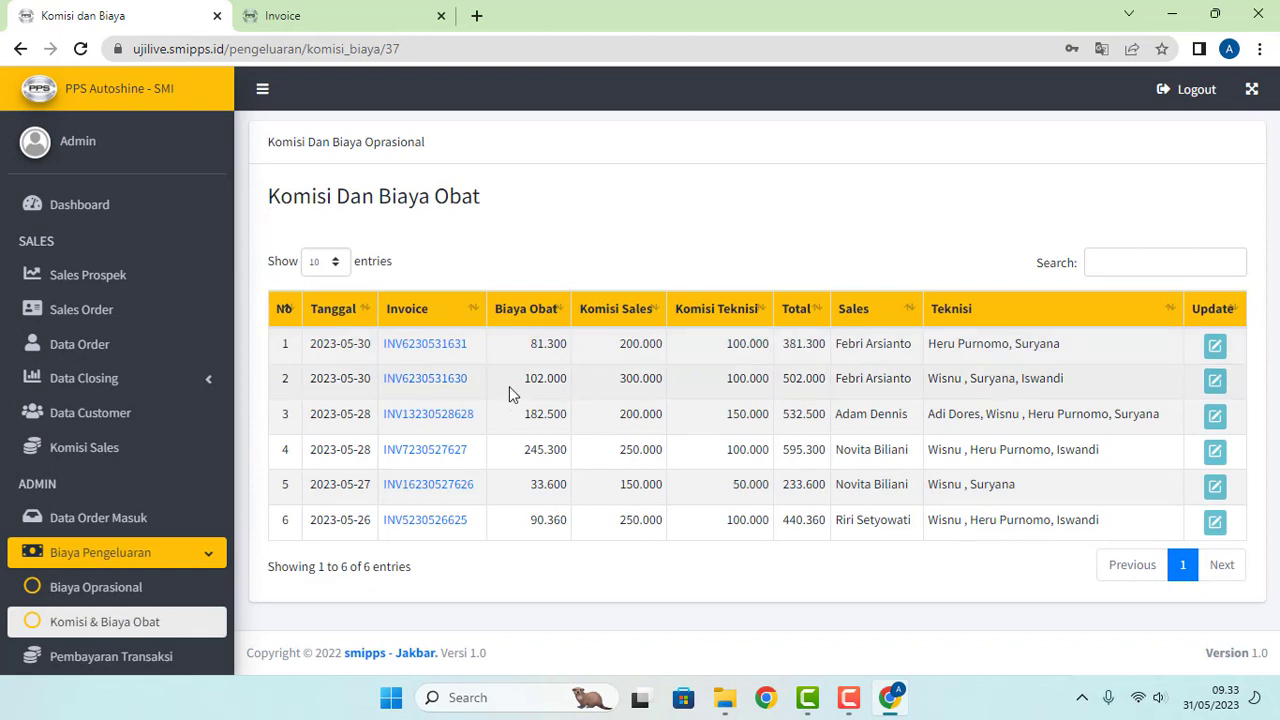
Step: Open the Data Order Masuk list of incoming orders
click(100, 527)
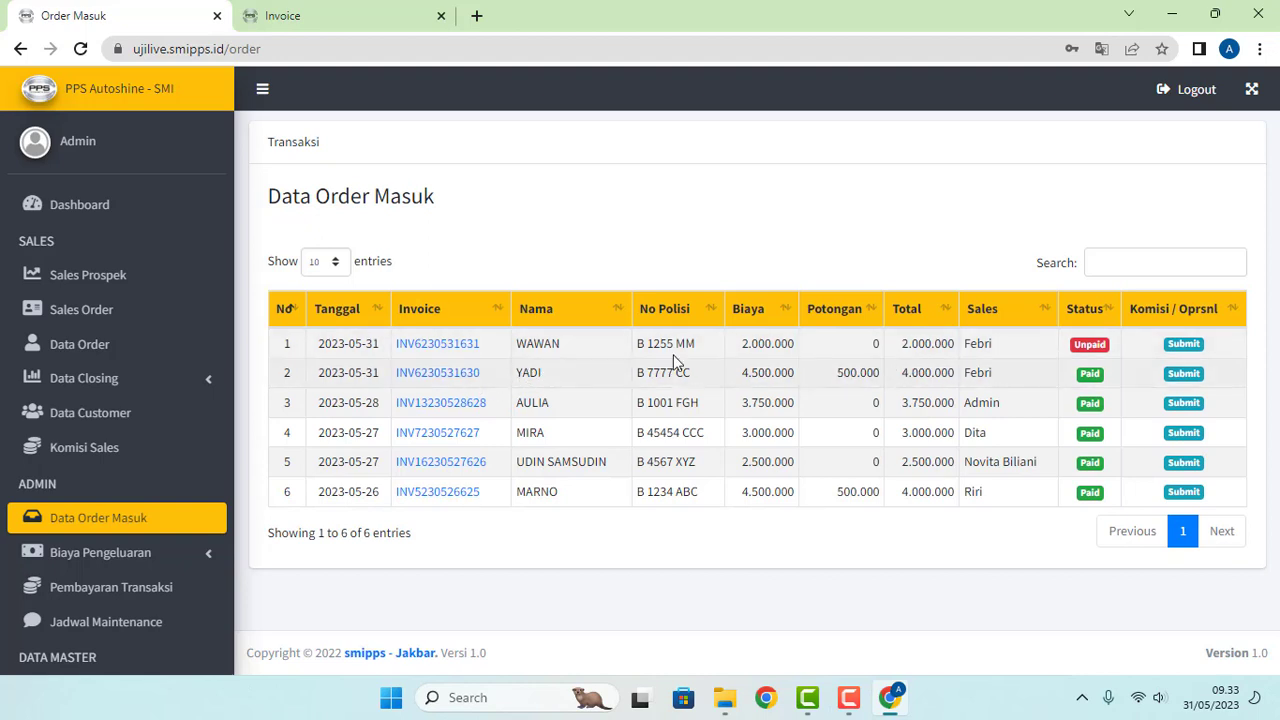
click(437, 350)
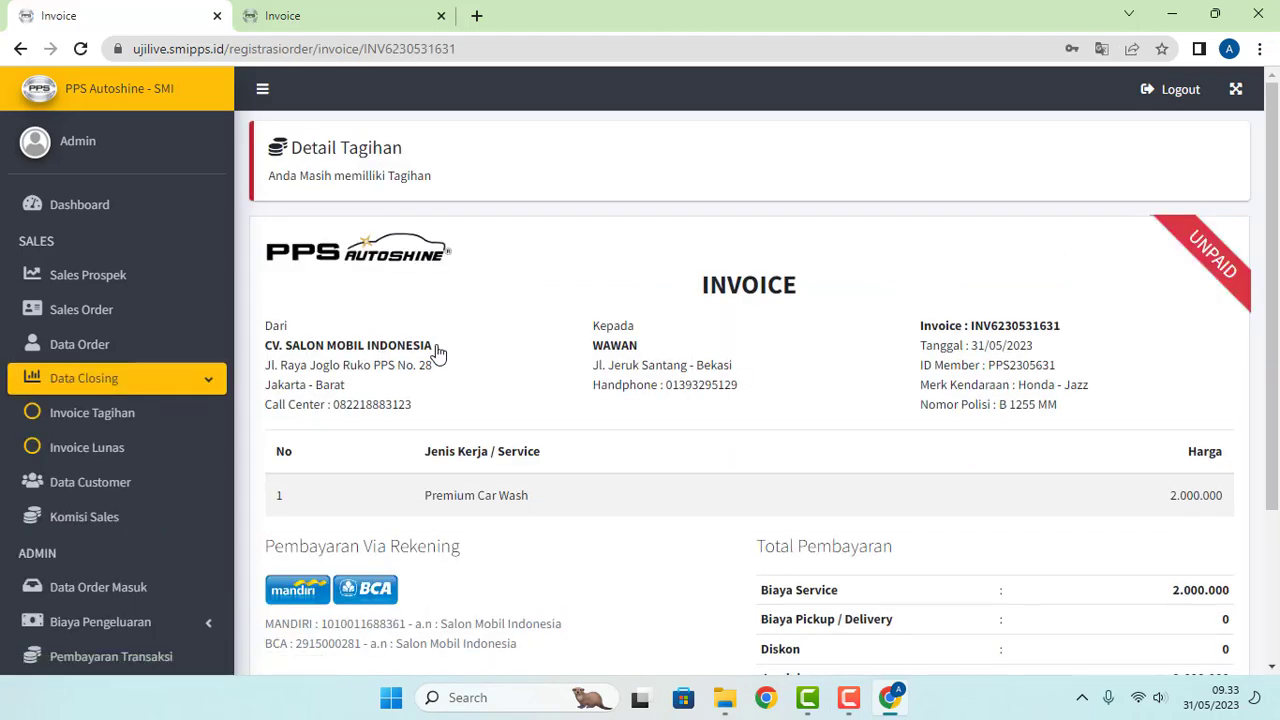
scroll(480, 352, down, 3)
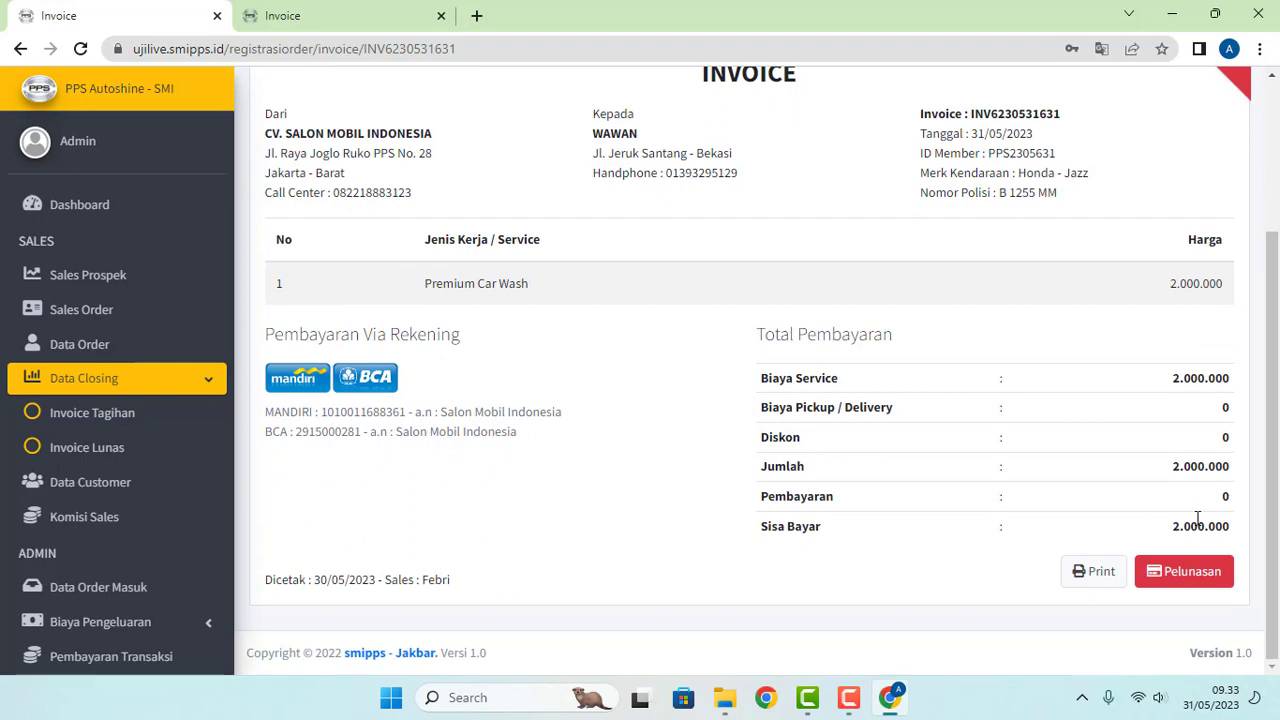
click(1173, 579)
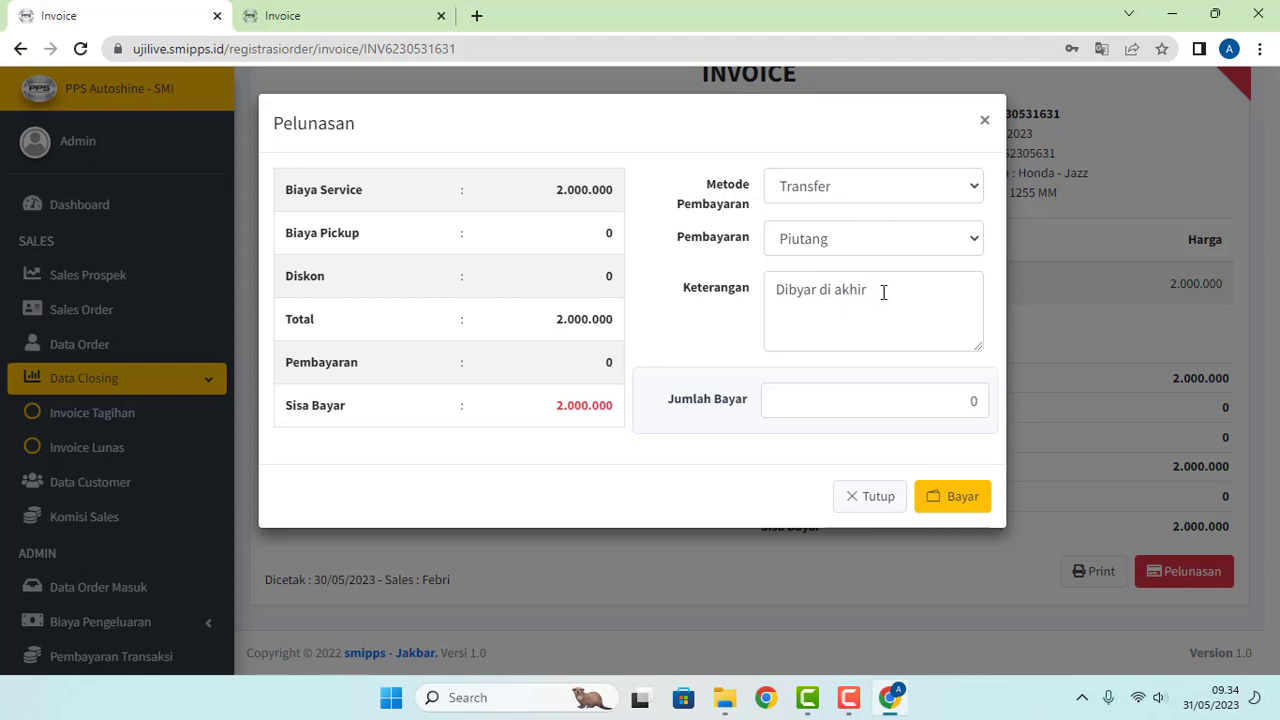
click(883, 291)
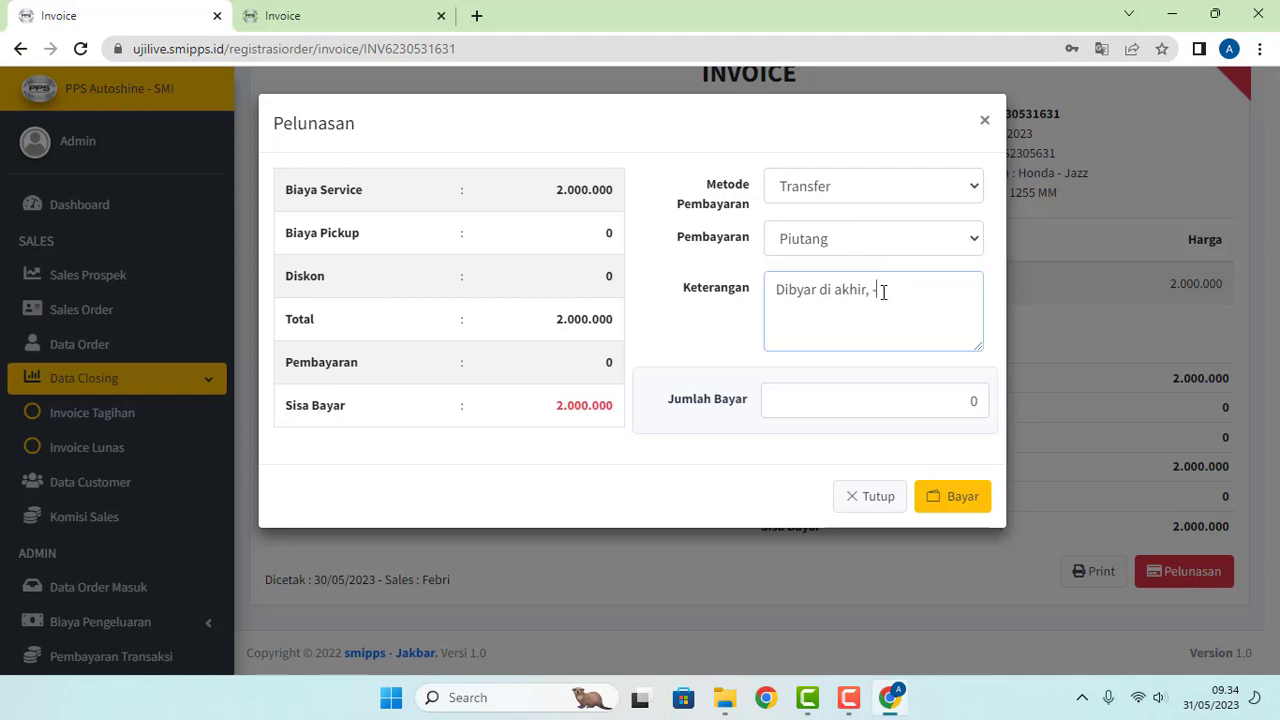
text(, - dibayar 1jt 31/05/2023)
click(945, 393)
text(1000000)
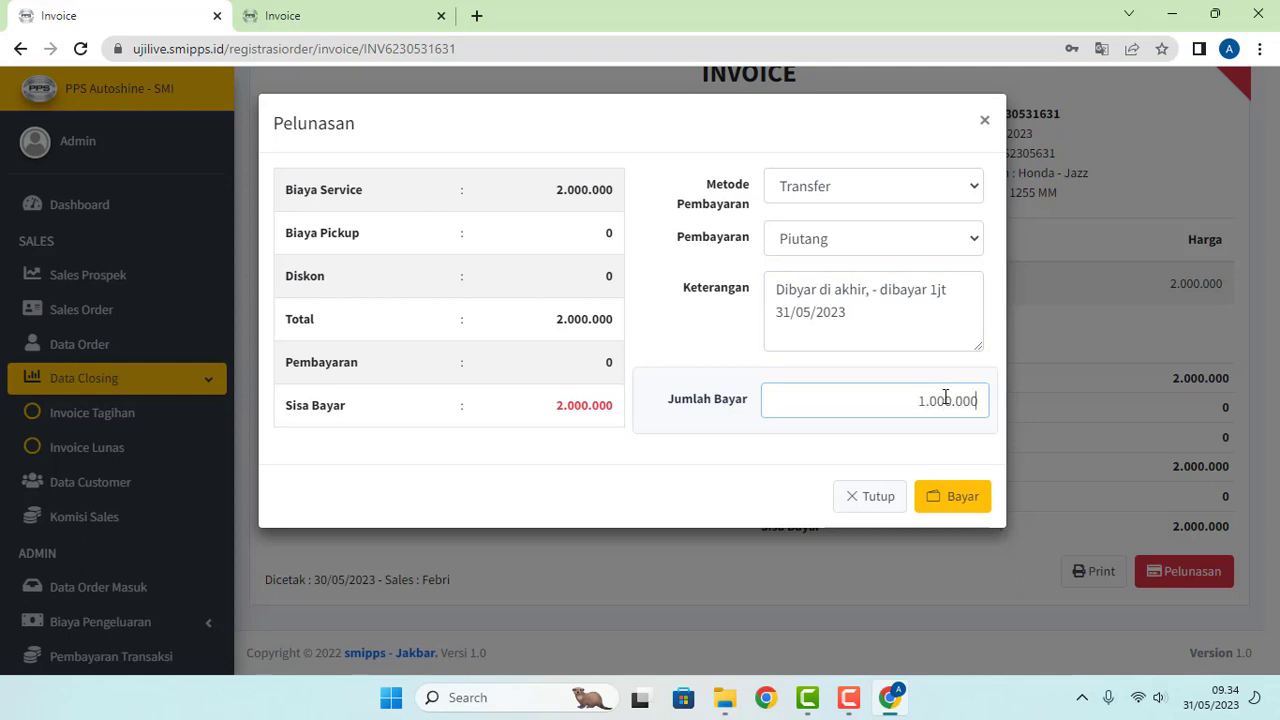
click(953, 500)
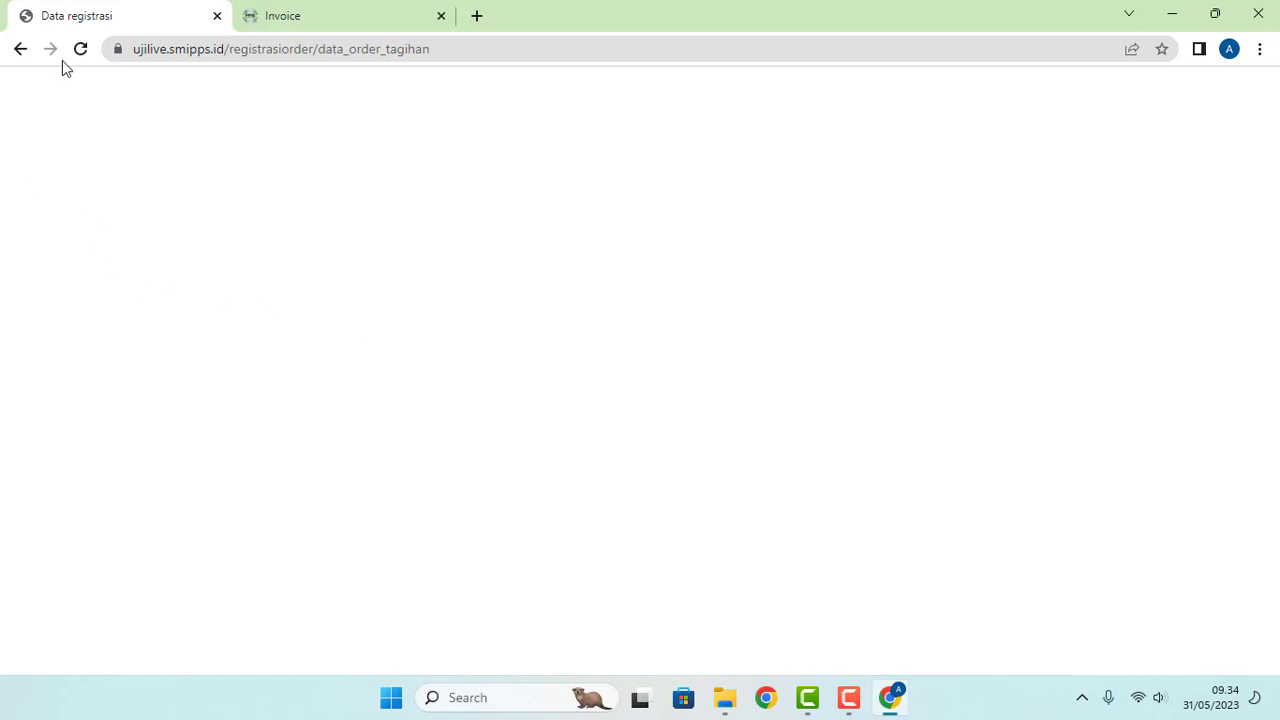
Step: Return to the invoice, reload Data Order Masuk, and open Pembayaran Transaksi showing the 1.000.000 payment
click(21, 49)
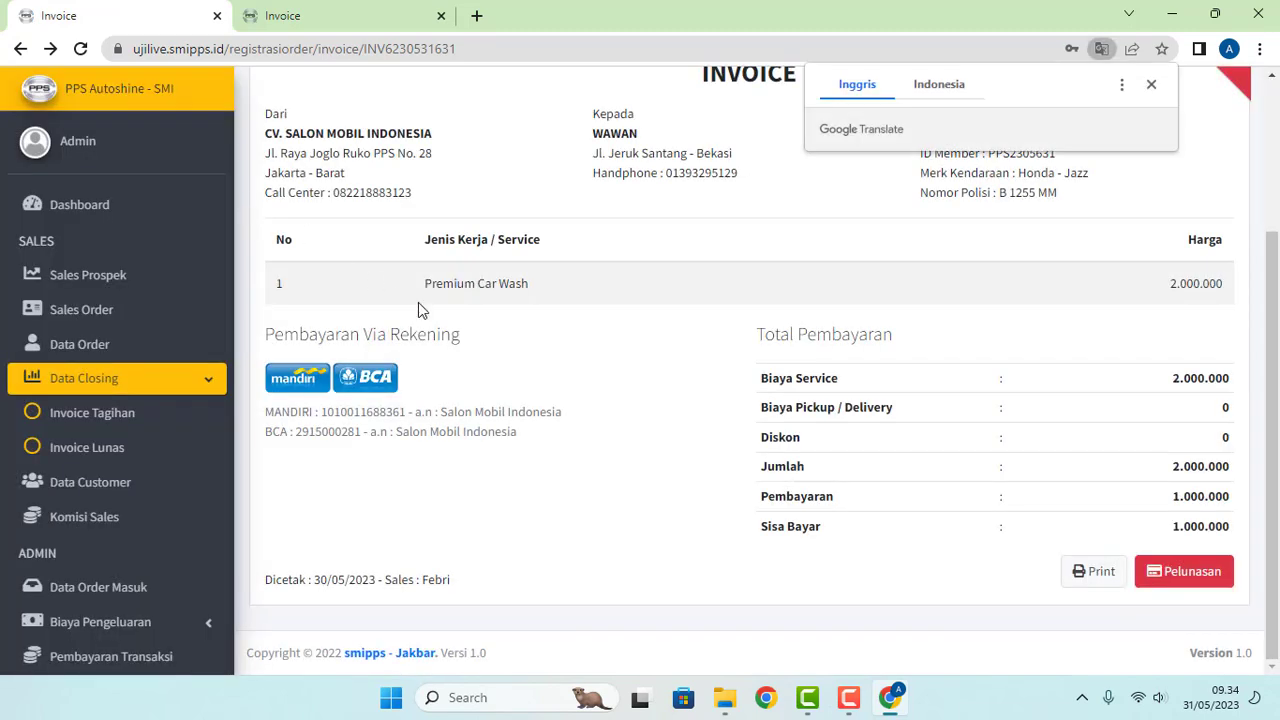
scroll(144, 524, down, 2)
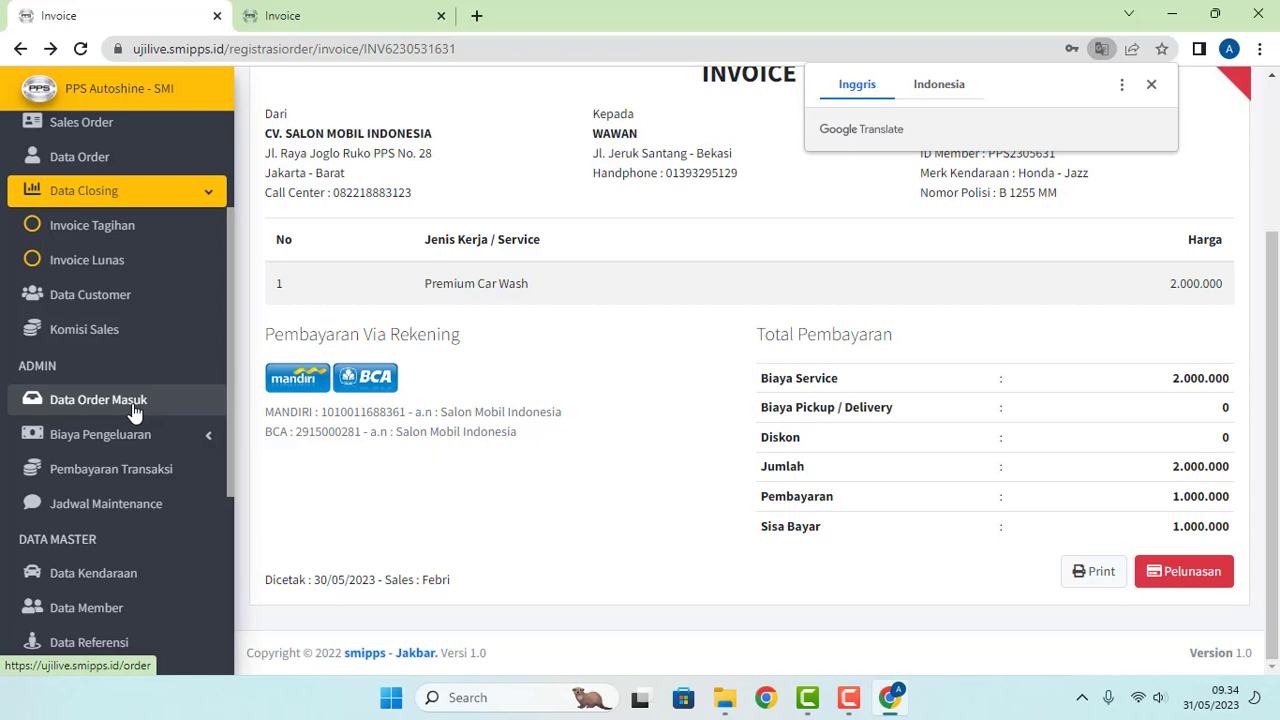
scroll(127, 365, up, 1)
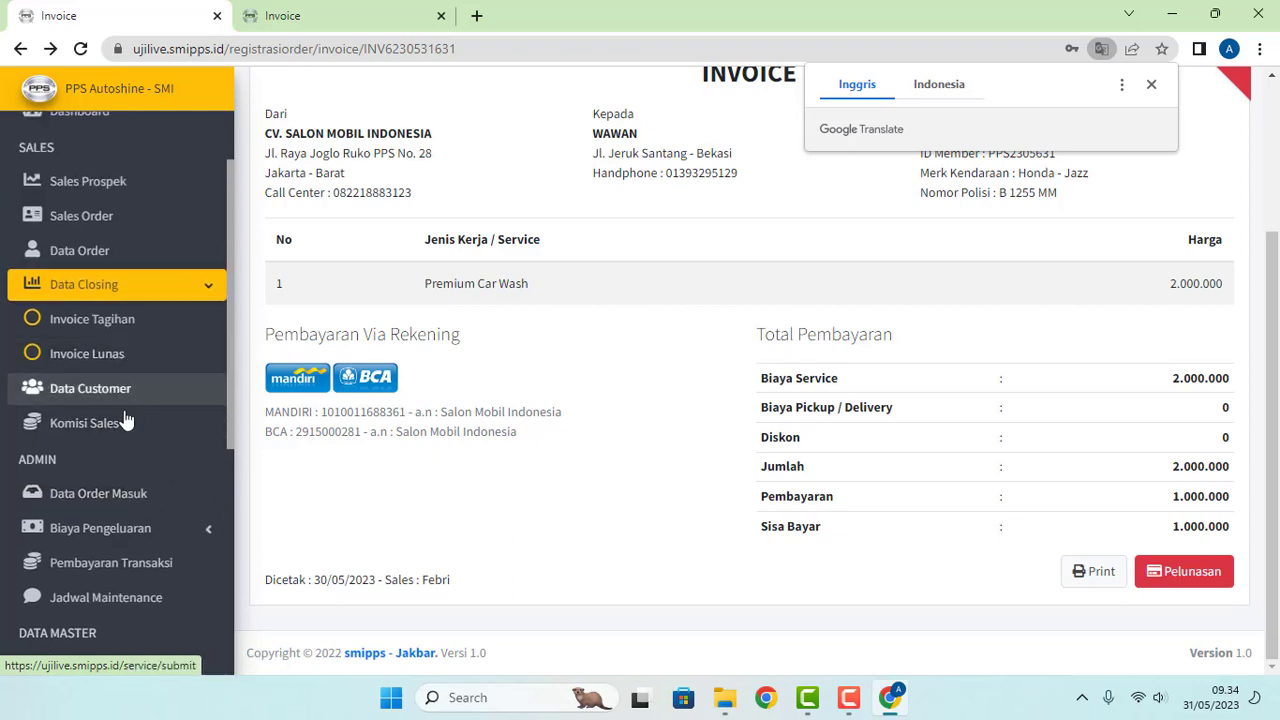
scroll(145, 406, down, 2)
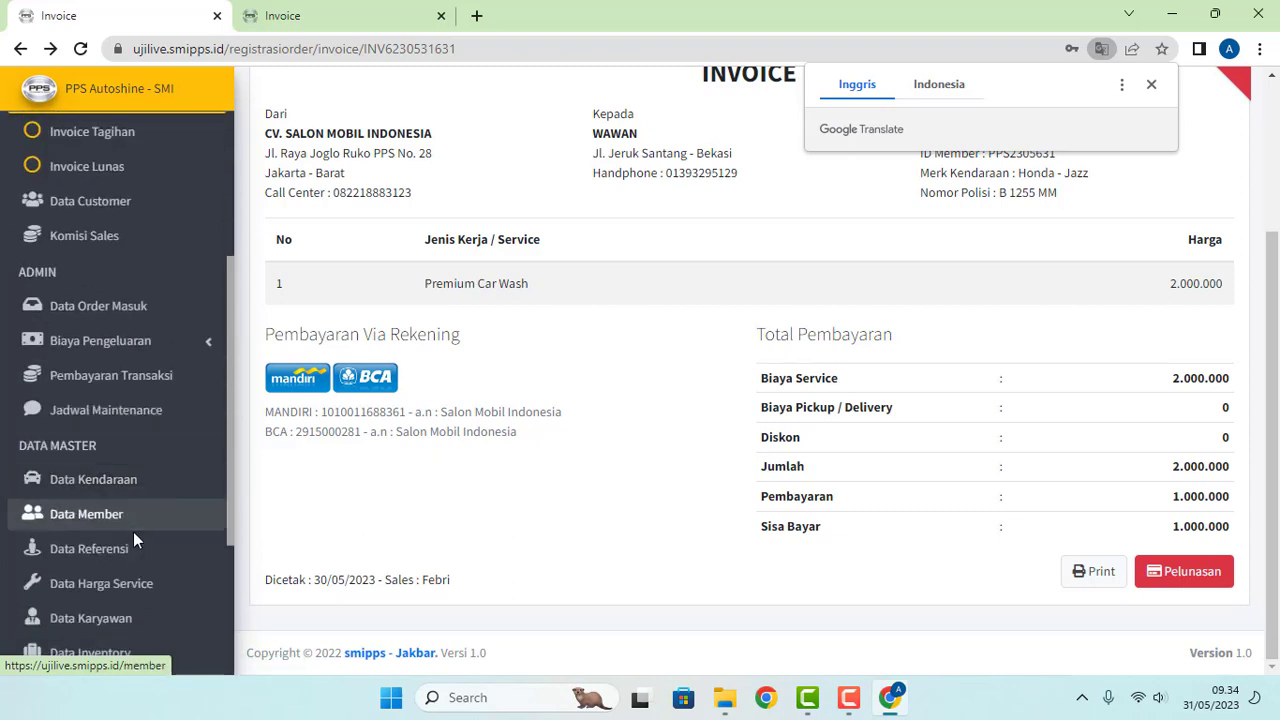
click(140, 307)
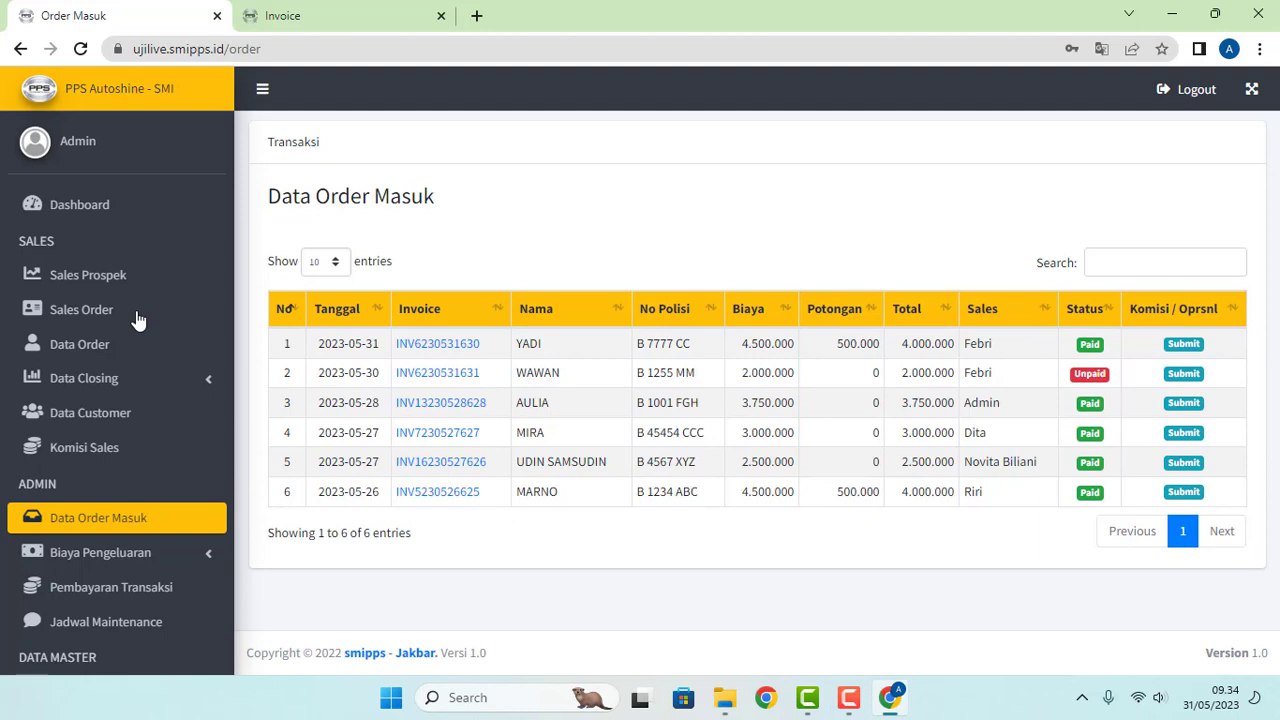
scroll(134, 520, down, 2)
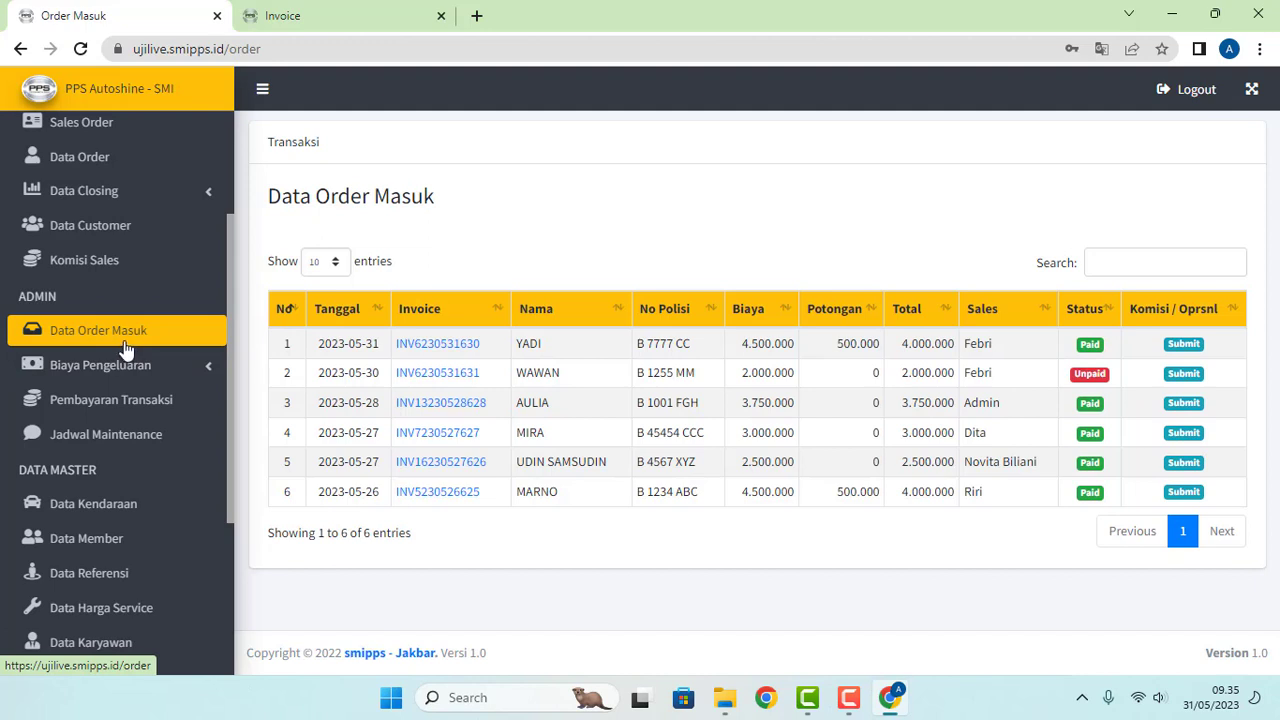
click(125, 350)
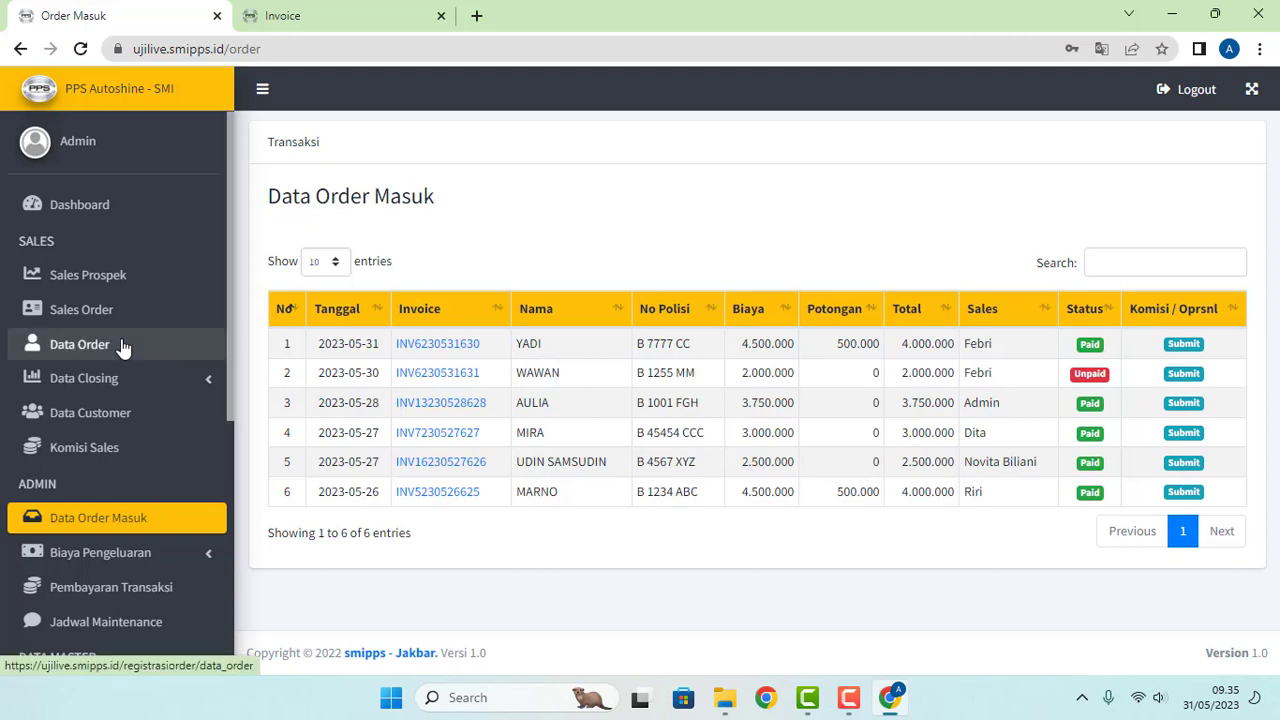
scroll(122, 345, down, 1)
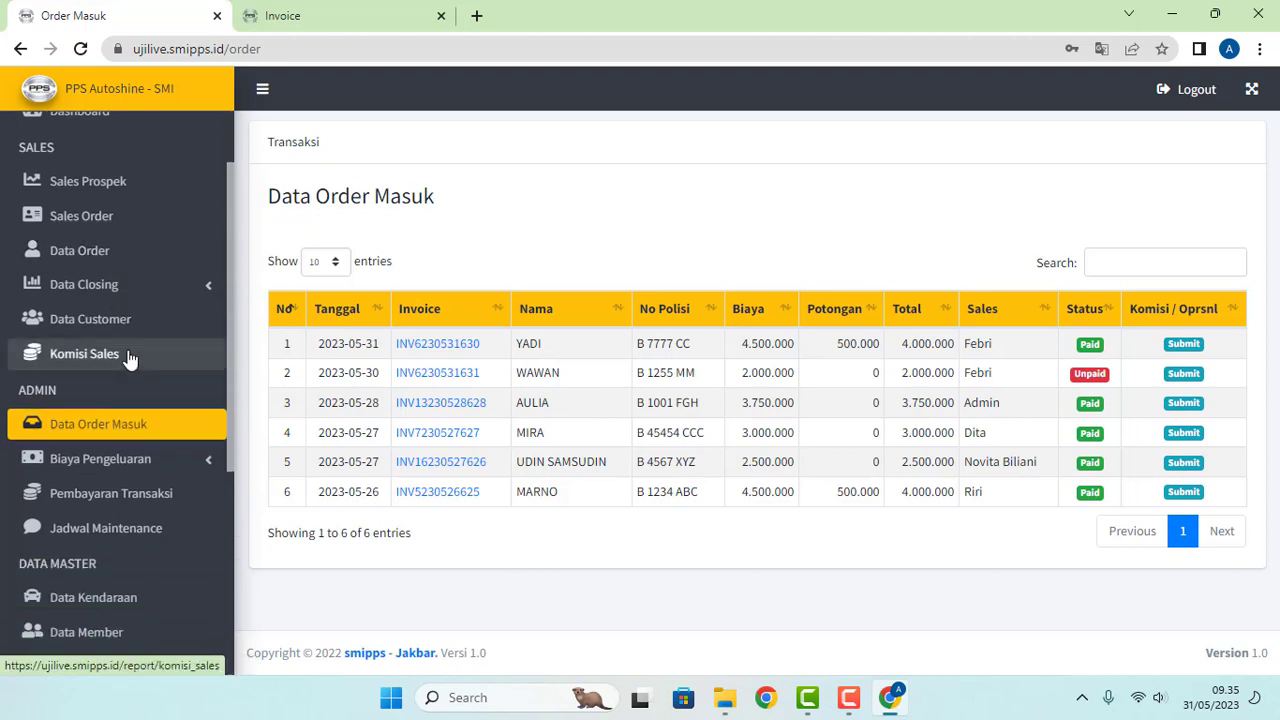
click(145, 494)
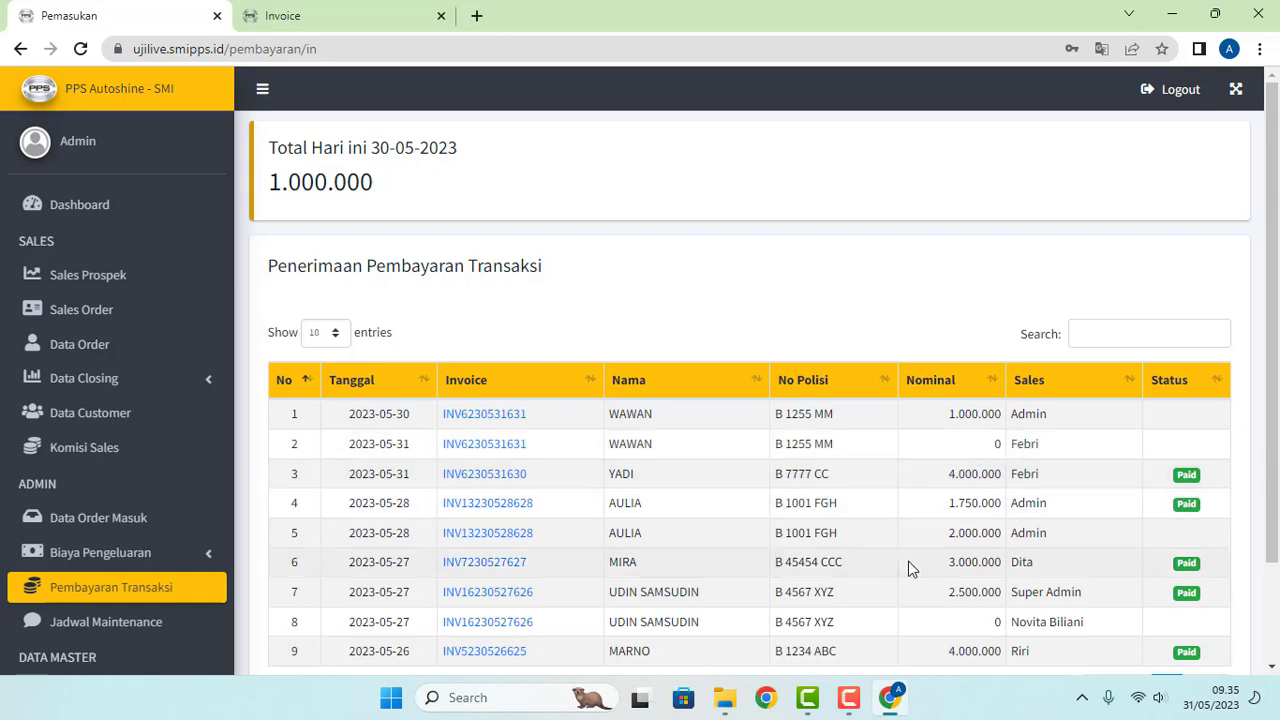
Step: Reopen Data Order Masuk and check WAWAN's 2.000.000 order still reads Unpaid
click(848, 697)
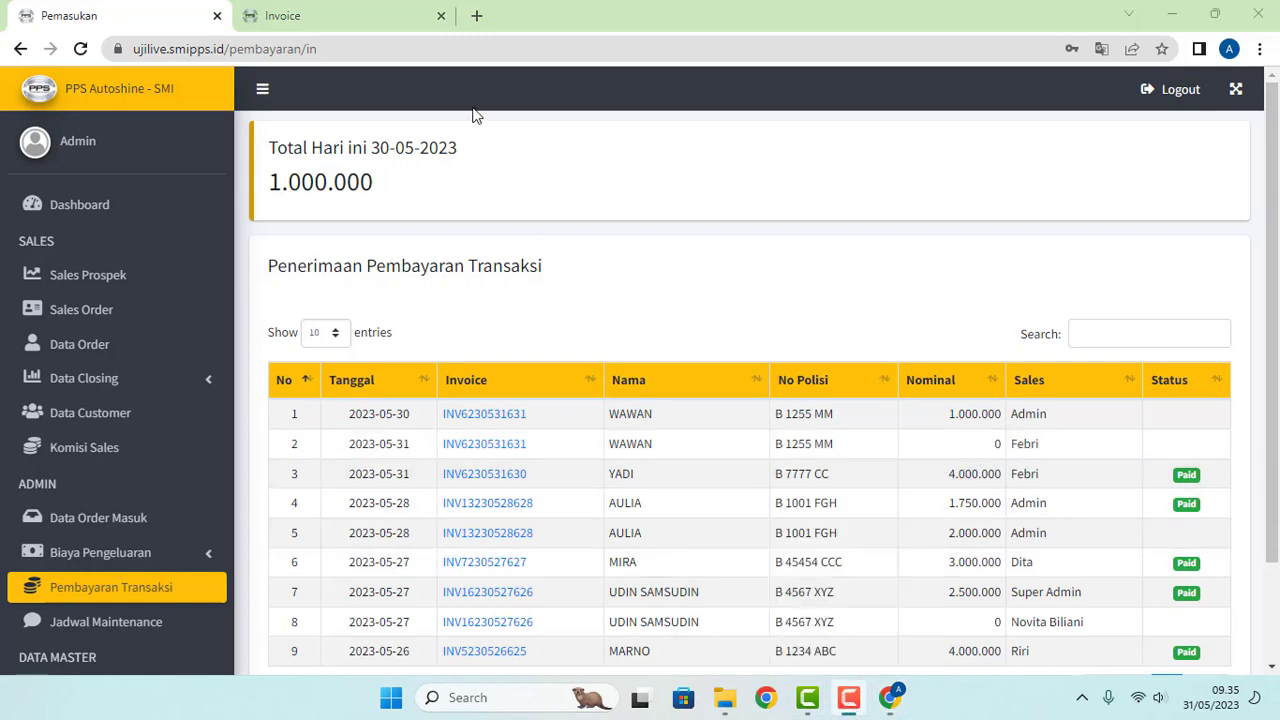
click(100, 527)
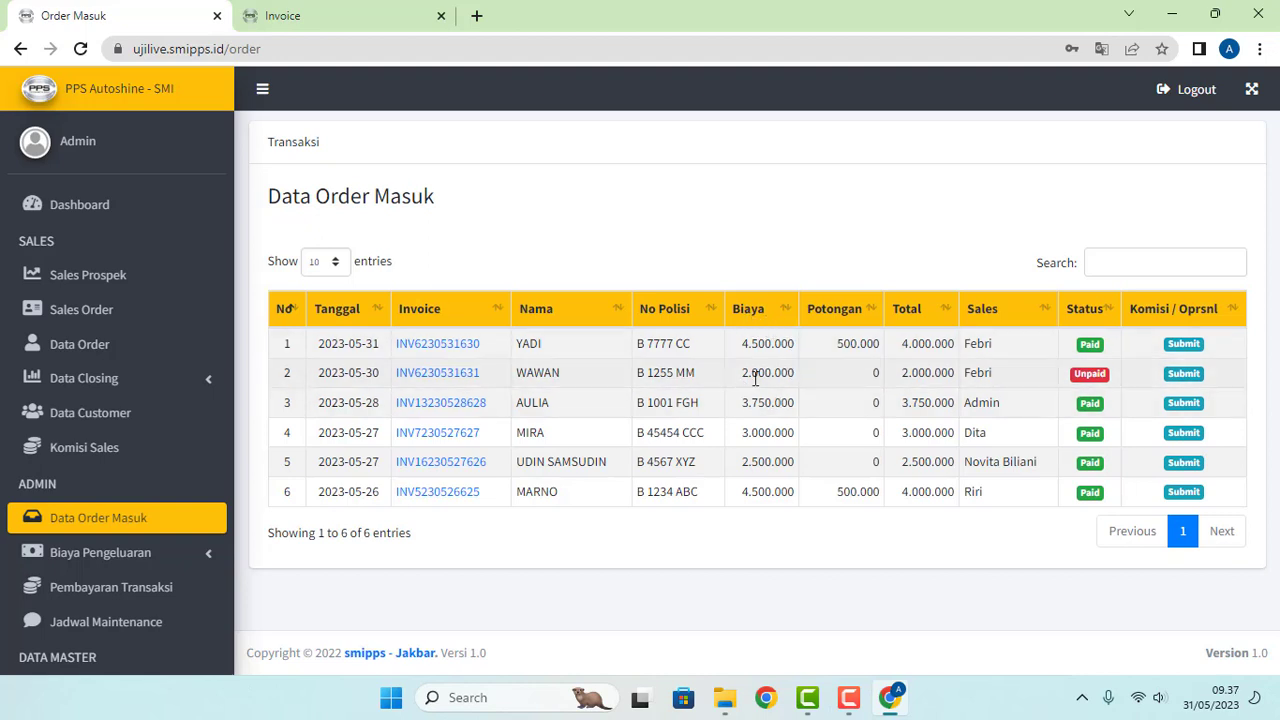
double_click(904, 375)
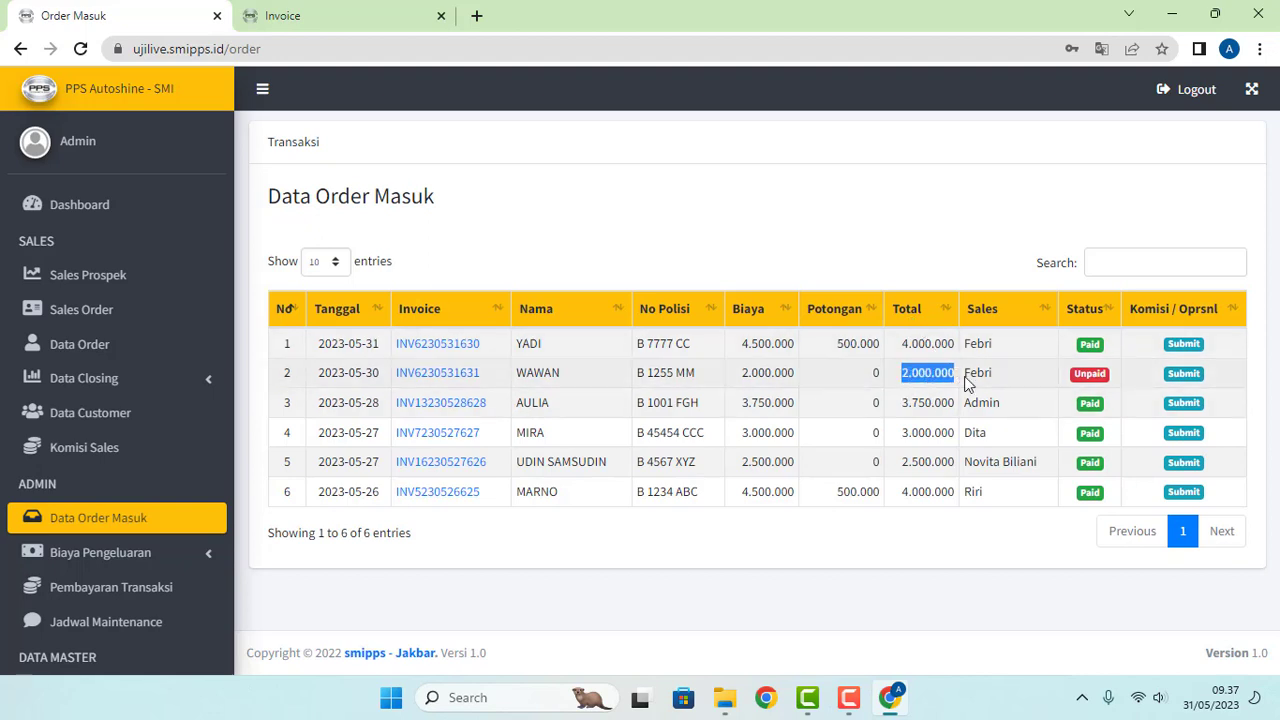
click(1010, 382)
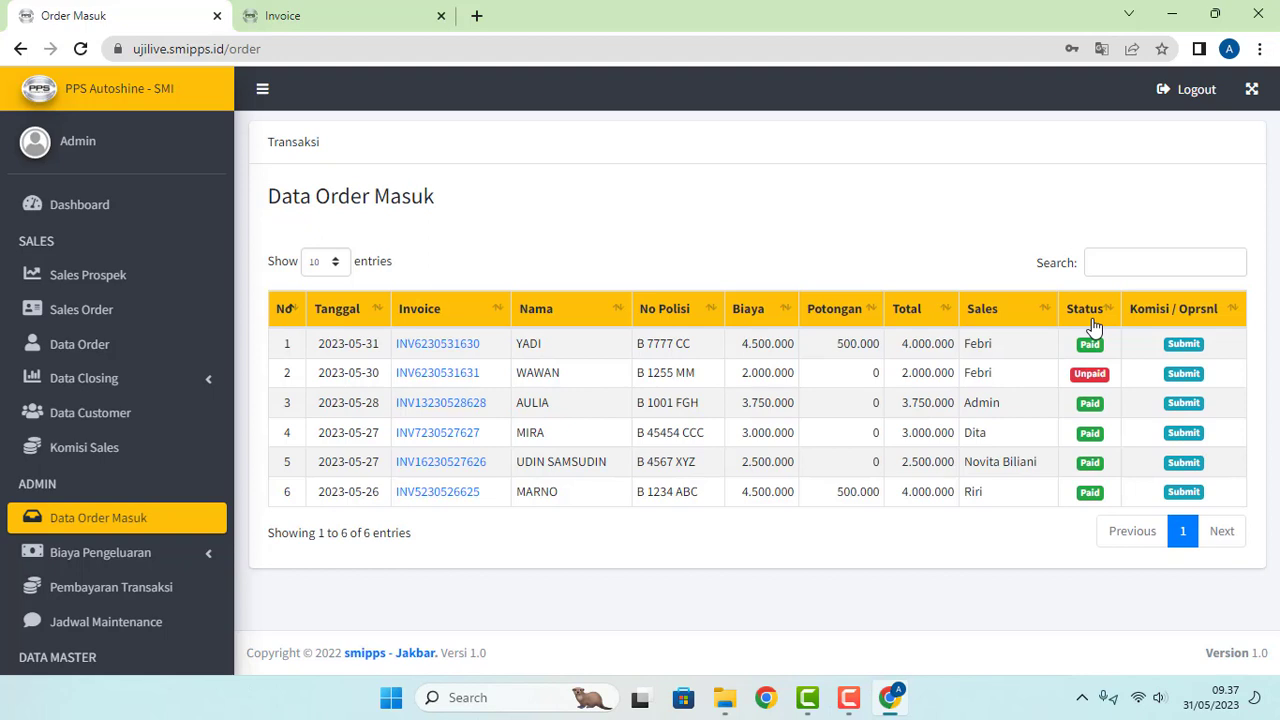
click(438, 373)
scroll(629, 371, down, 3)
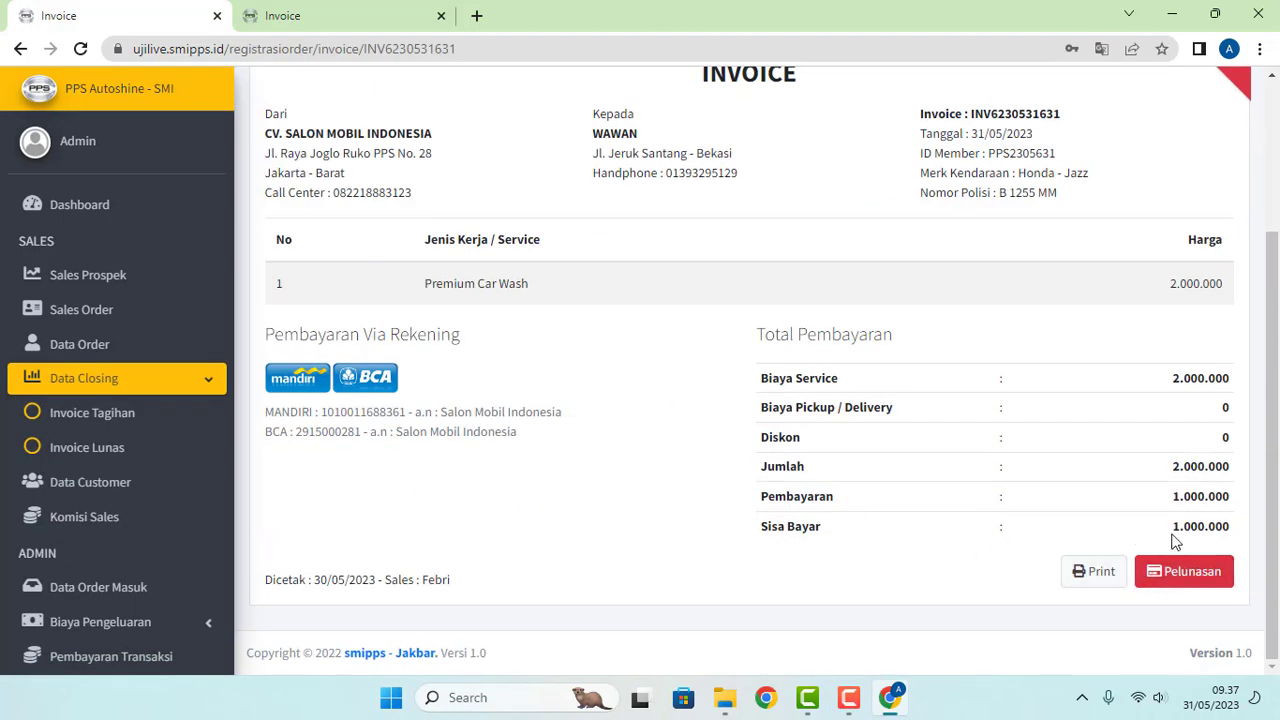
drag(1174, 538, 1242, 540)
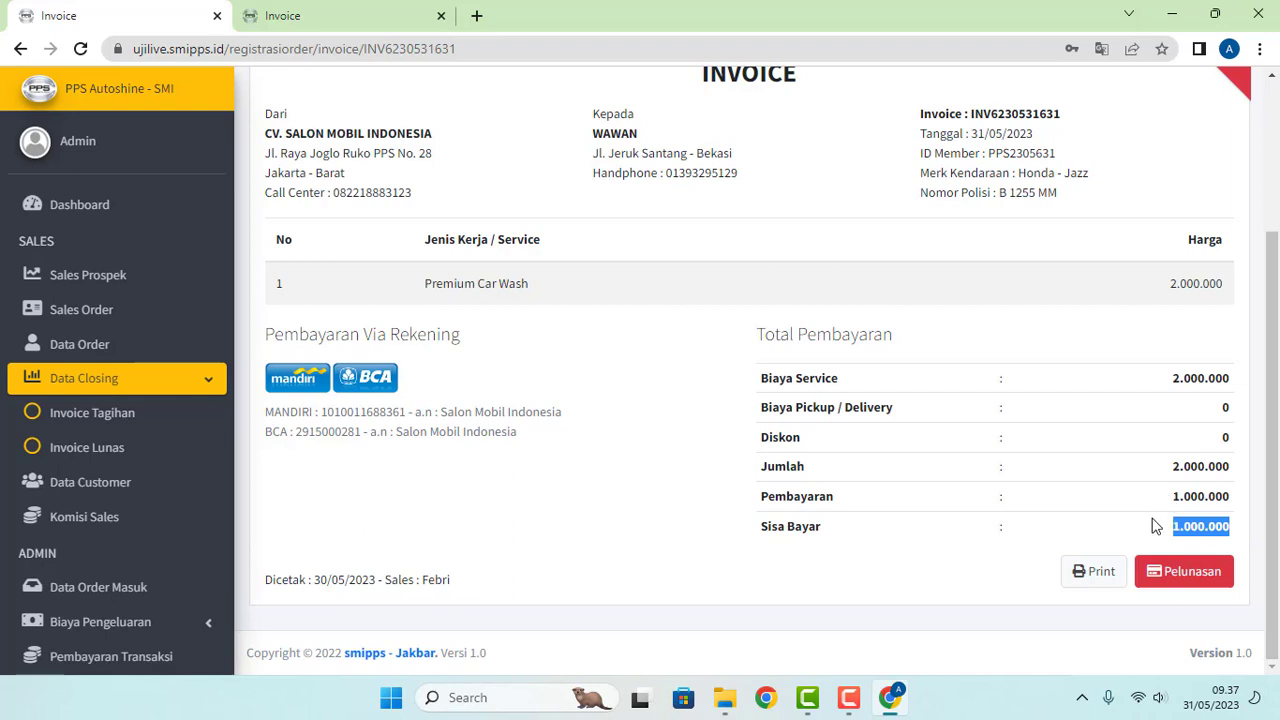
drag(1180, 500, 1234, 500)
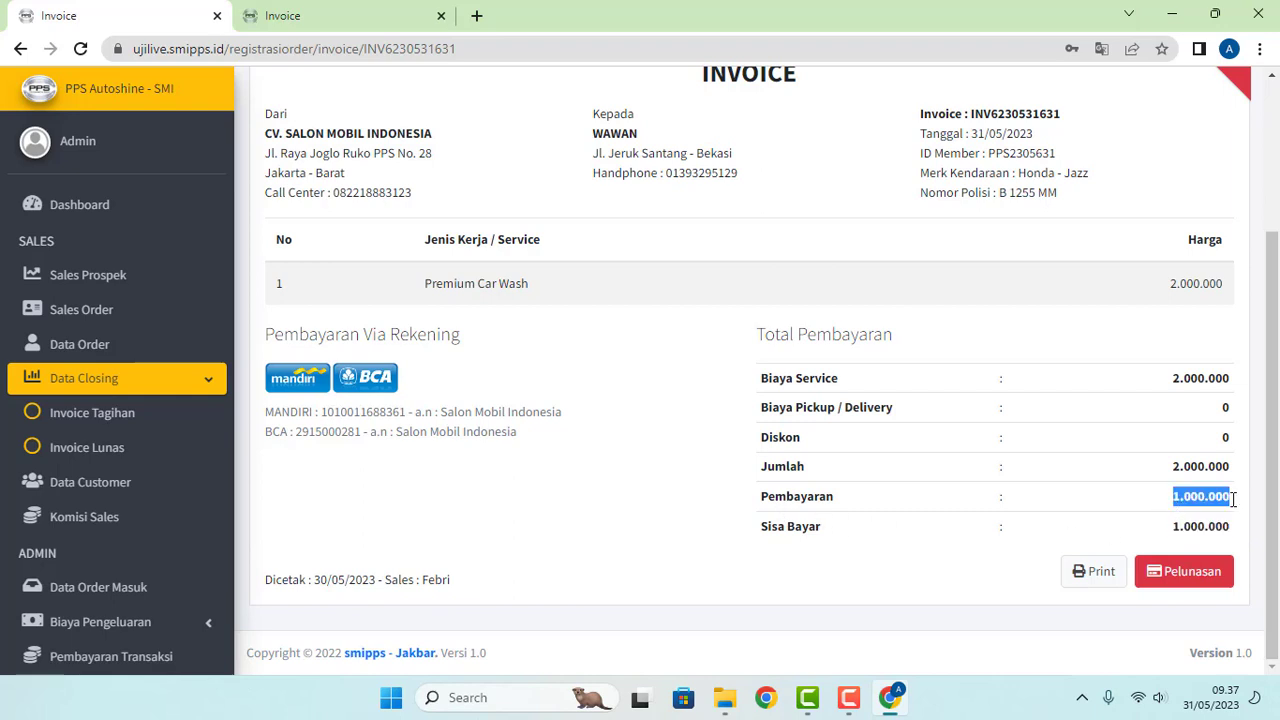
click(1133, 533)
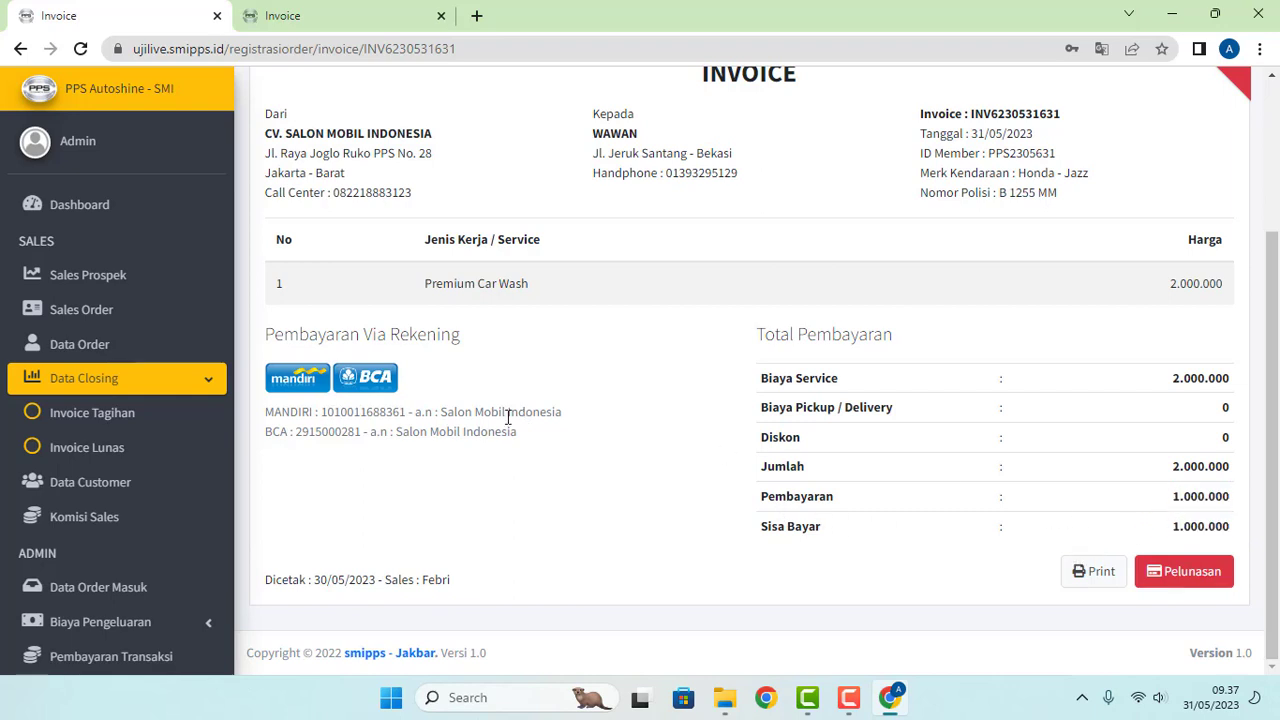
scroll(148, 505, down, 2)
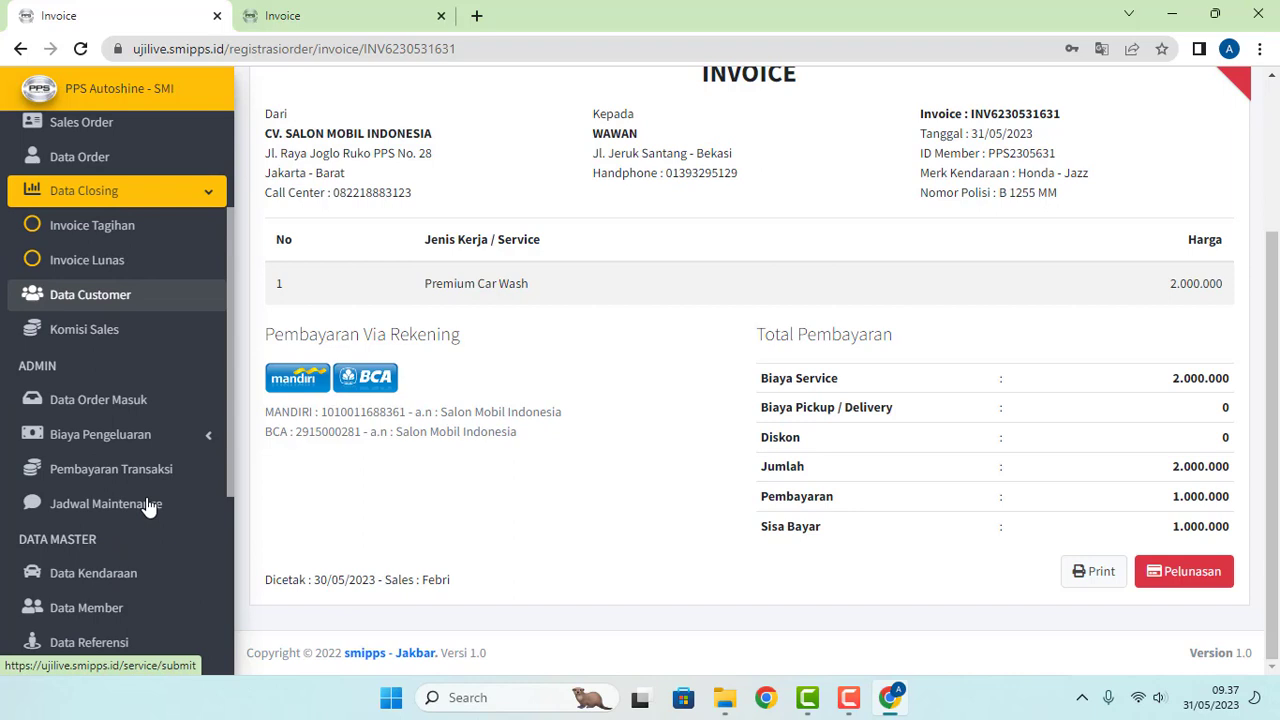
click(148, 437)
click(149, 437)
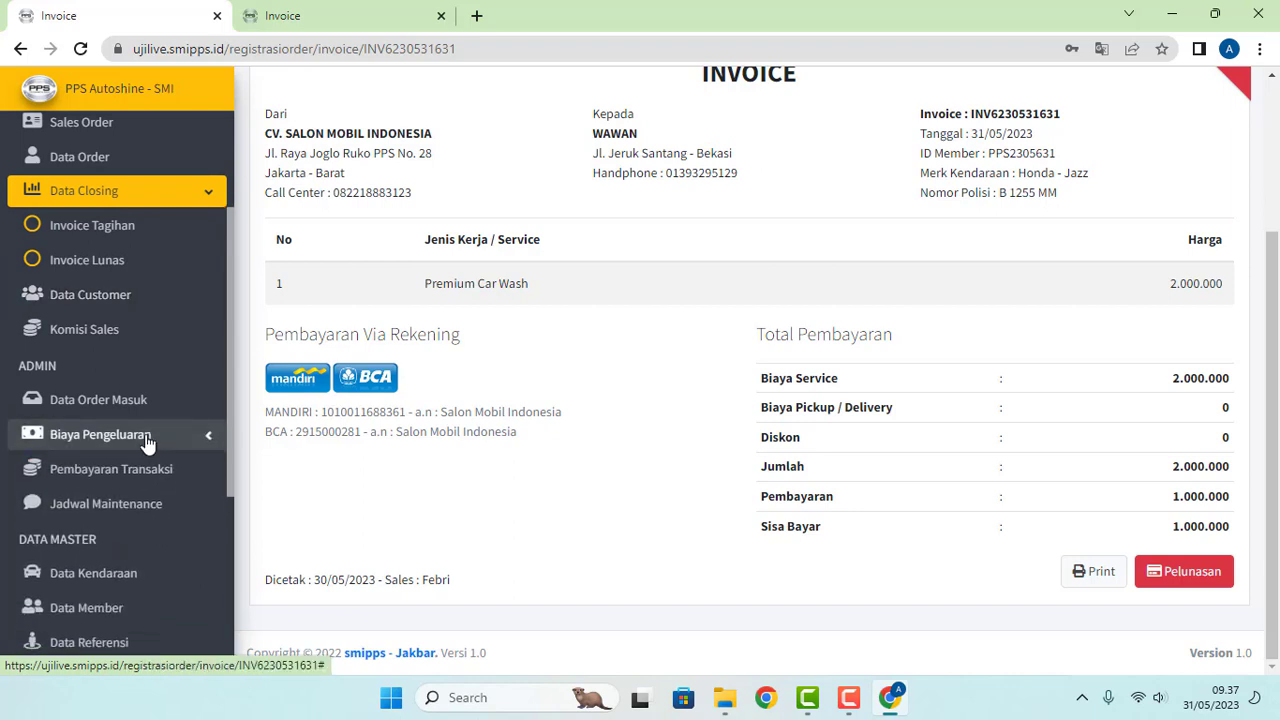
click(145, 476)
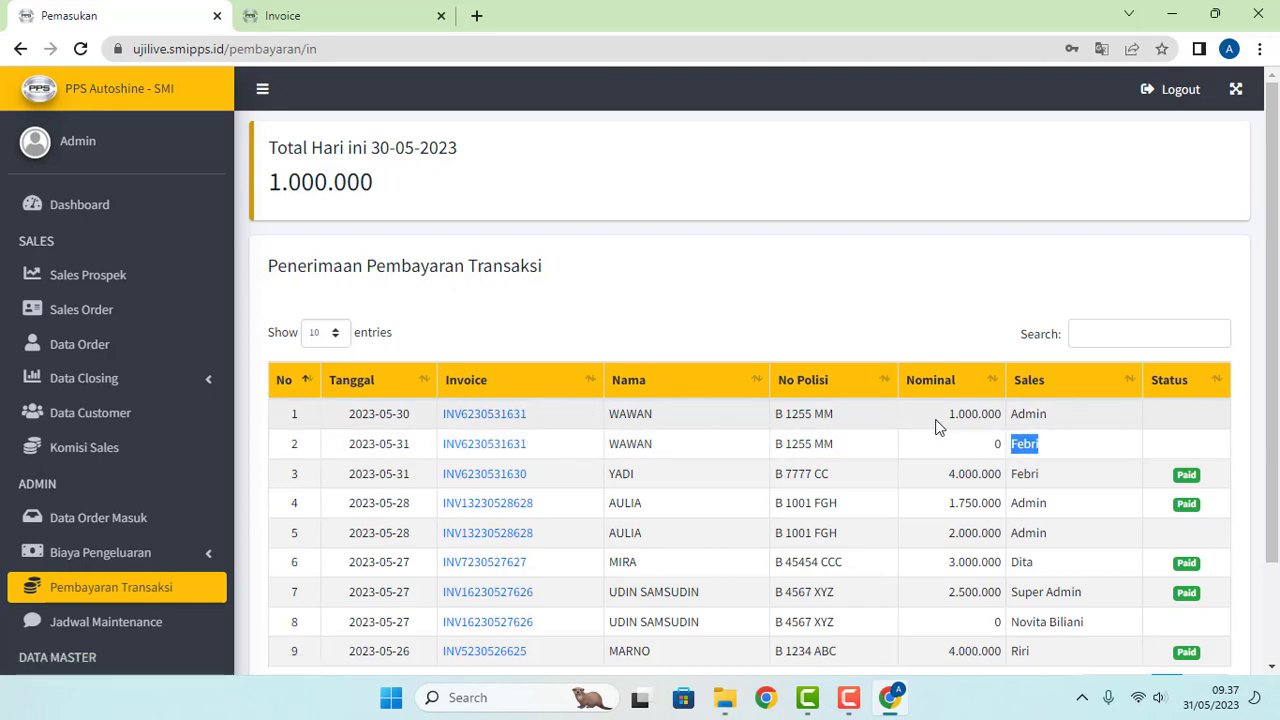
Step: Highlight WAWAN's 1.000.000 payment entry, then reopen the Data Order Masuk list
drag(942, 418, 1057, 423)
click(1052, 425)
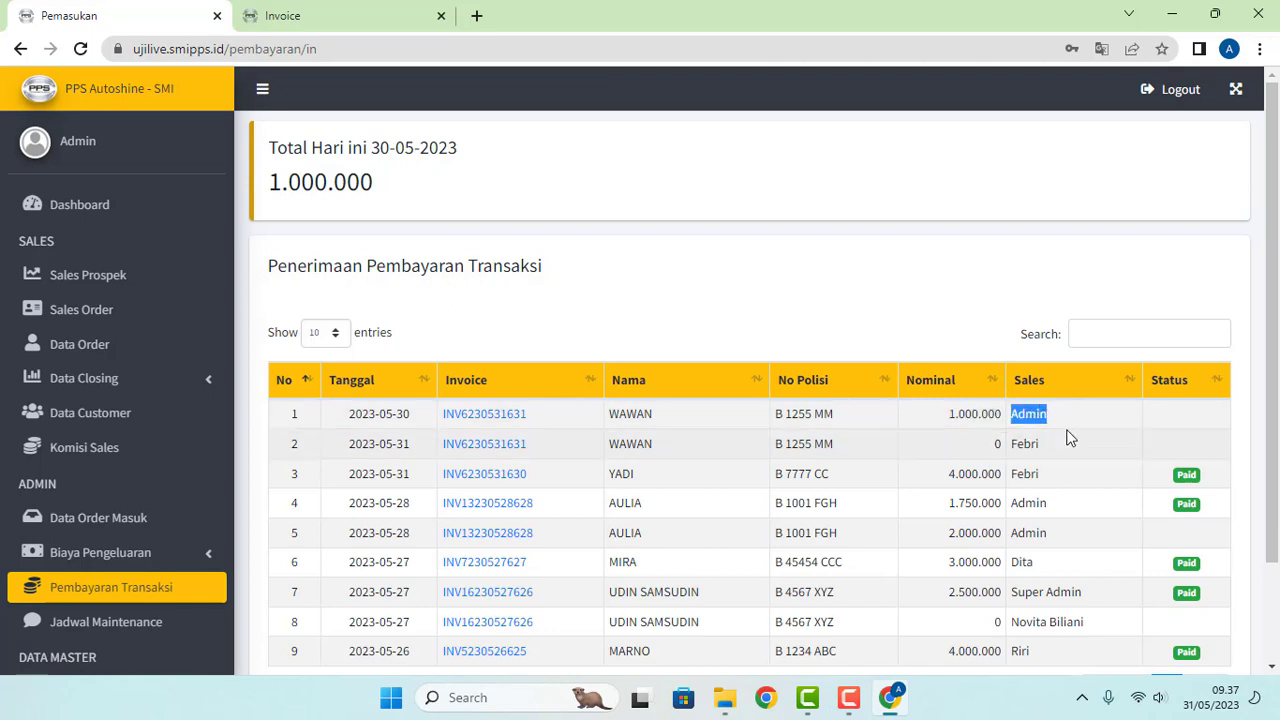
click(1108, 431)
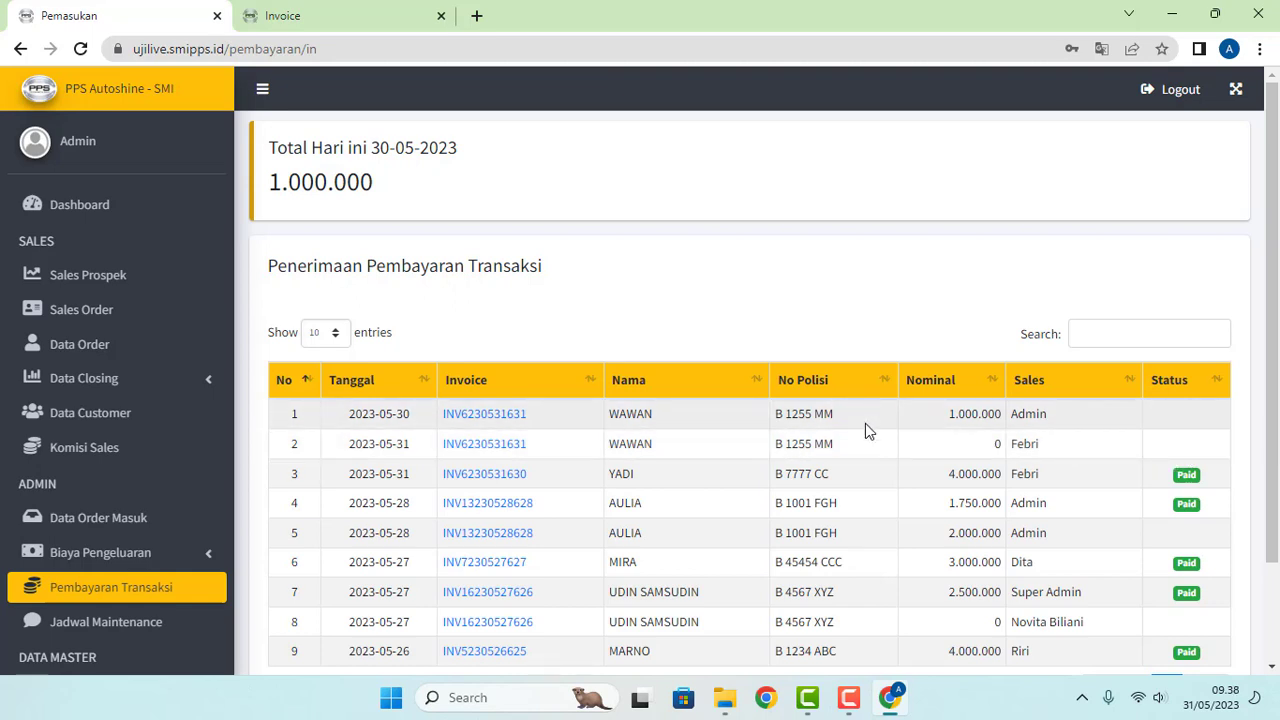
click(79, 529)
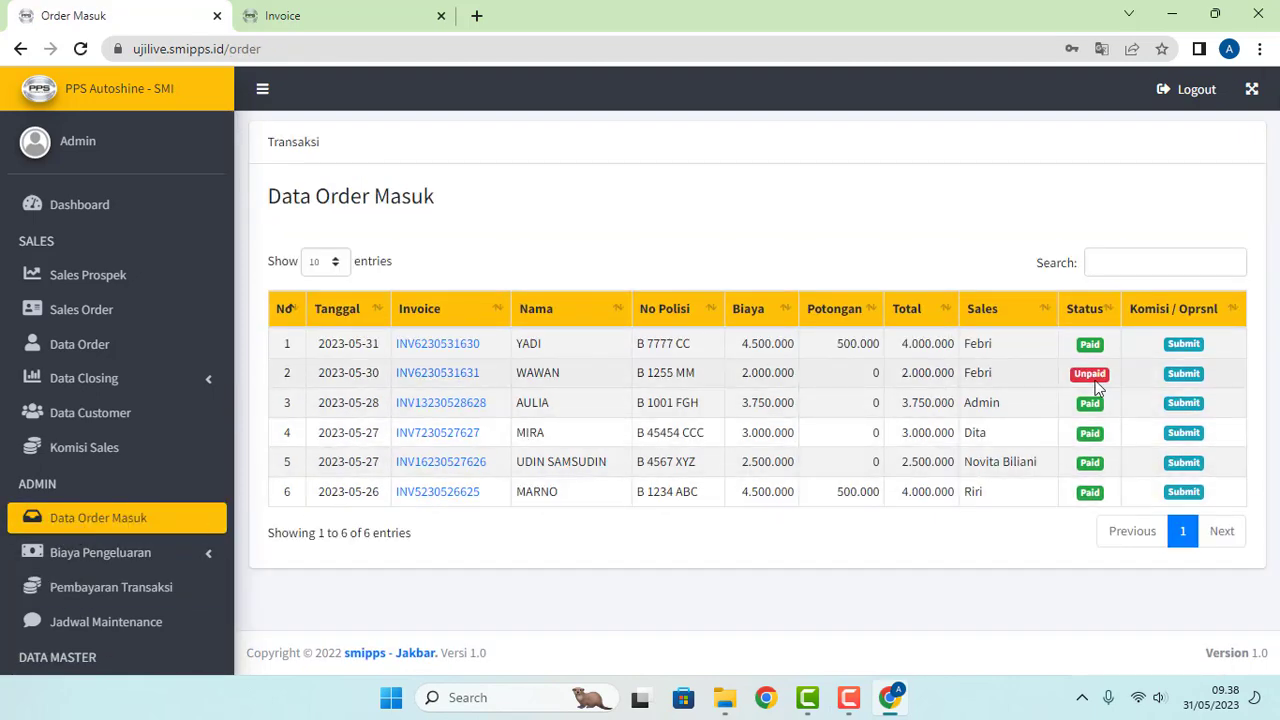
click(463, 375)
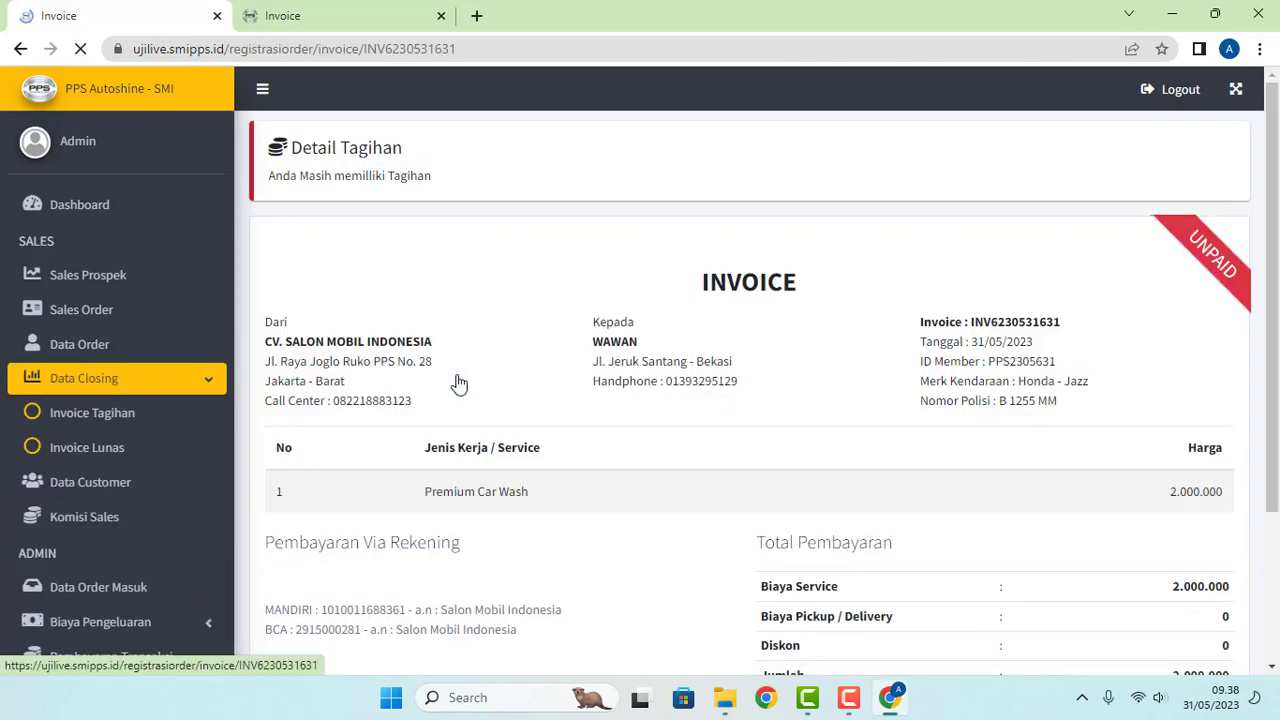
scroll(1070, 532, down, 2)
click(1184, 574)
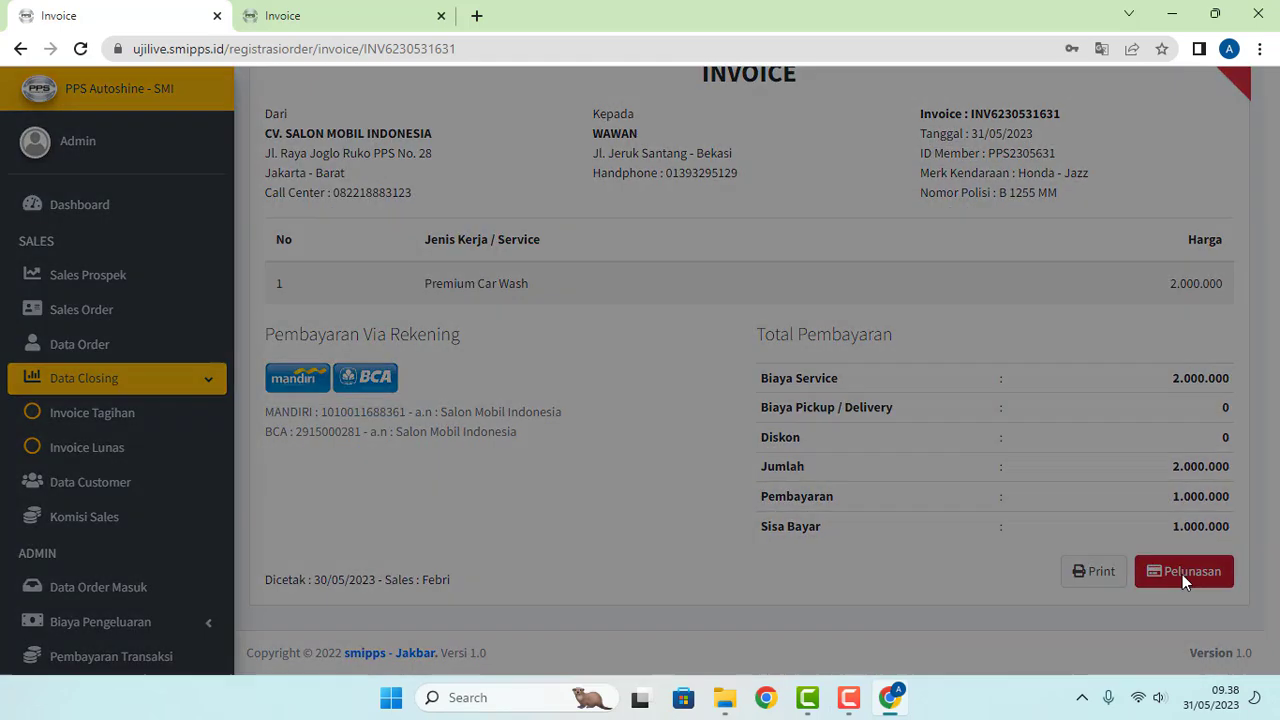
click(862, 318)
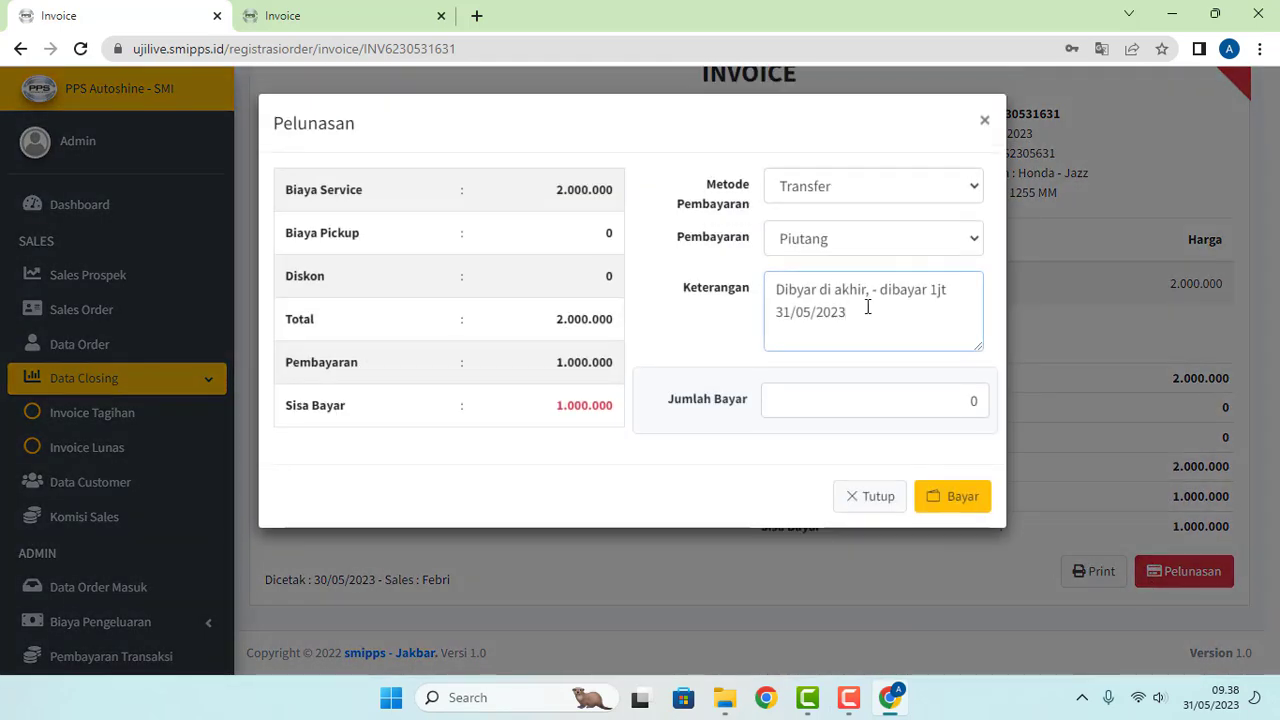
text(, - pem ke 2 500)
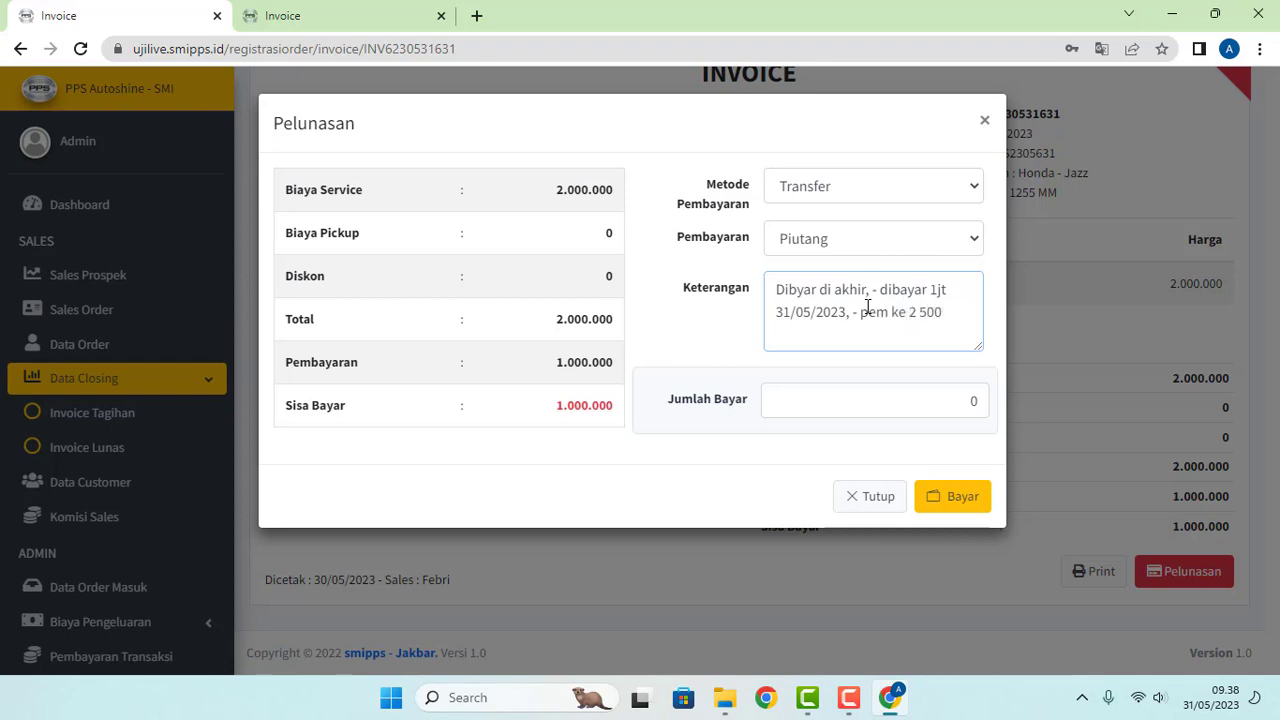
key(BackSpace)
key(BackSpace)
key(BackSpace)
key(BackSpace)
text(, 500rb)
click(898, 399)
text(50.0)
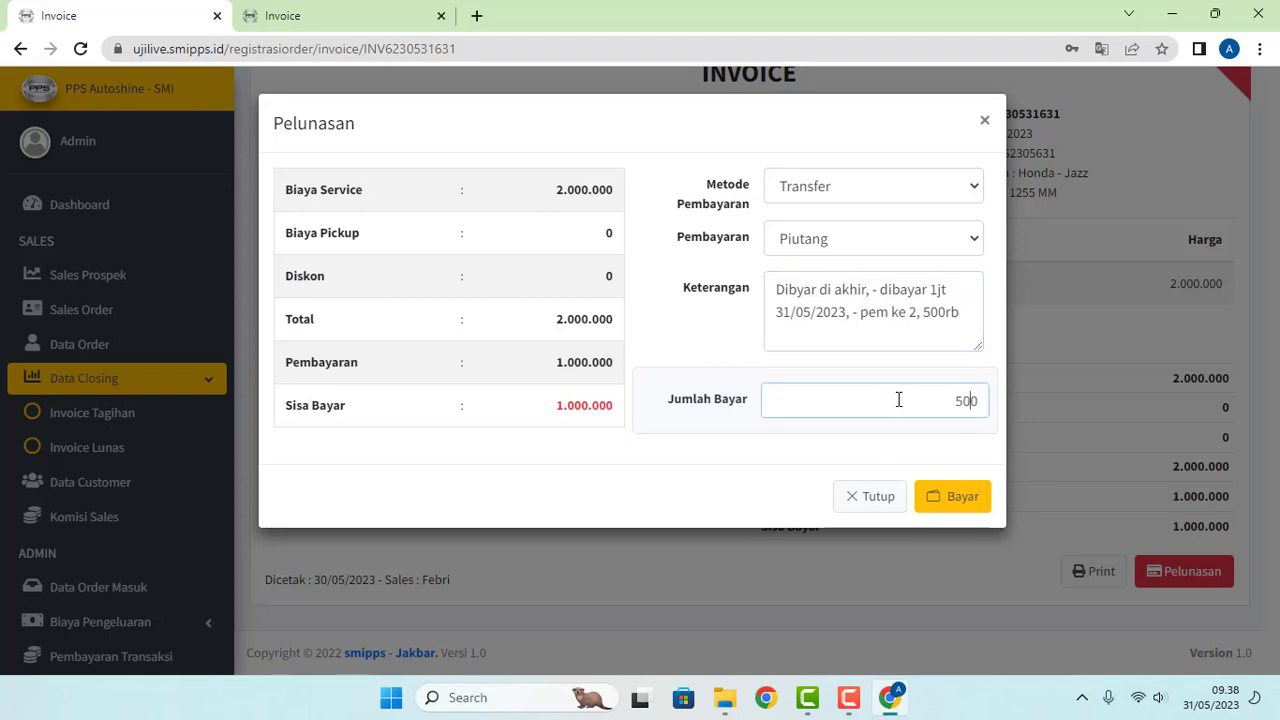
text(000)
click(958, 503)
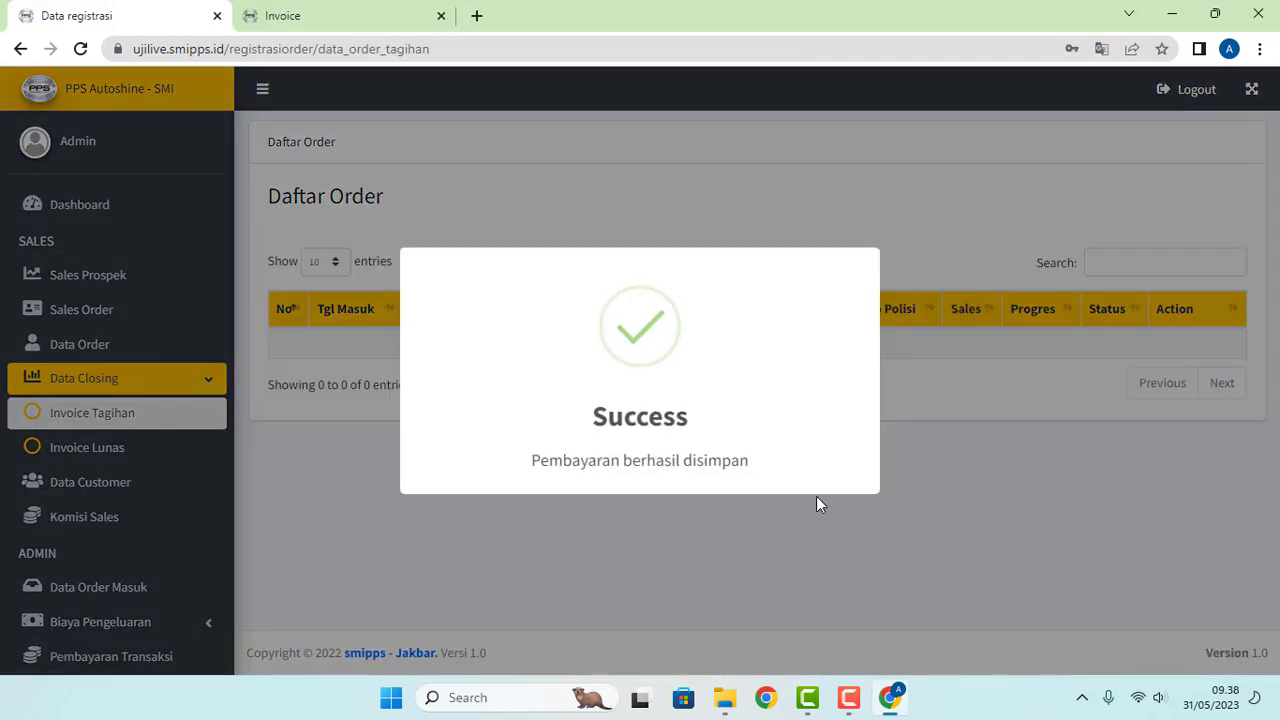
Step: Go via Data Order Masuk to Pembayaran Transaksi and highlight WAWAN's recorded 500.000 payment
scroll(160, 460, down, 5)
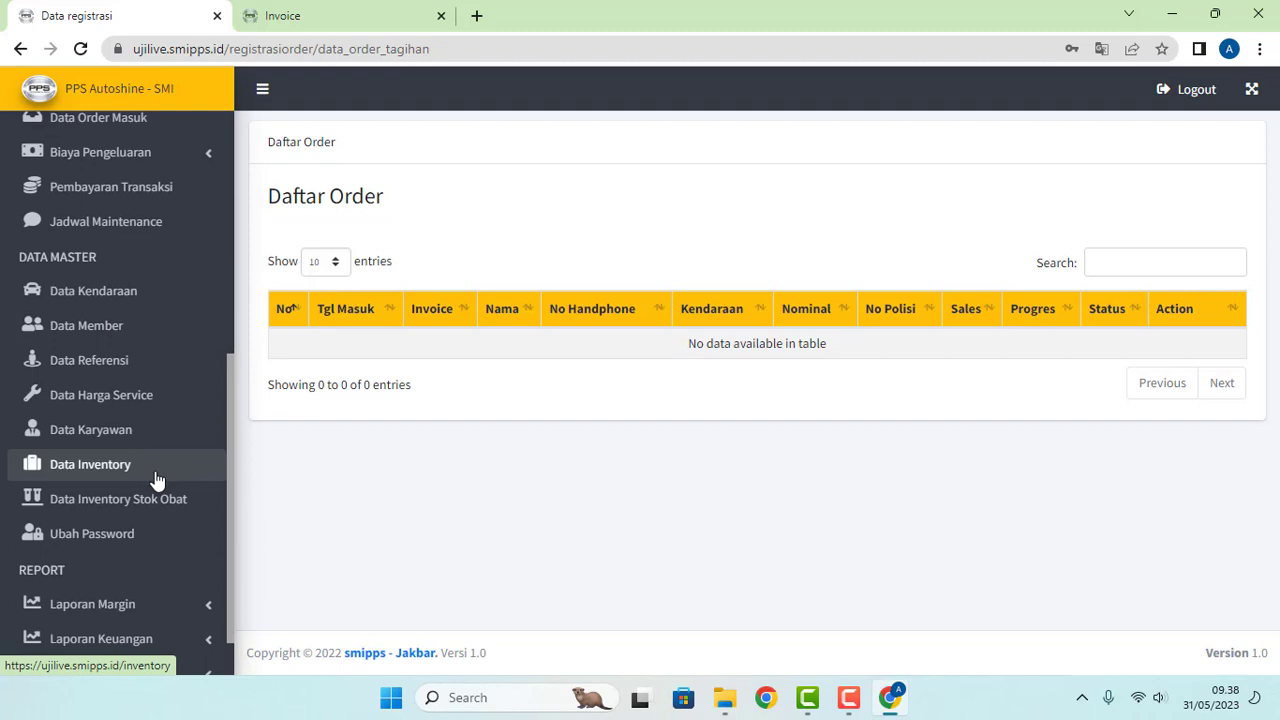
scroll(157, 500, down, 1)
scroll(113, 300, up, 1)
scroll(112, 293, up, 3)
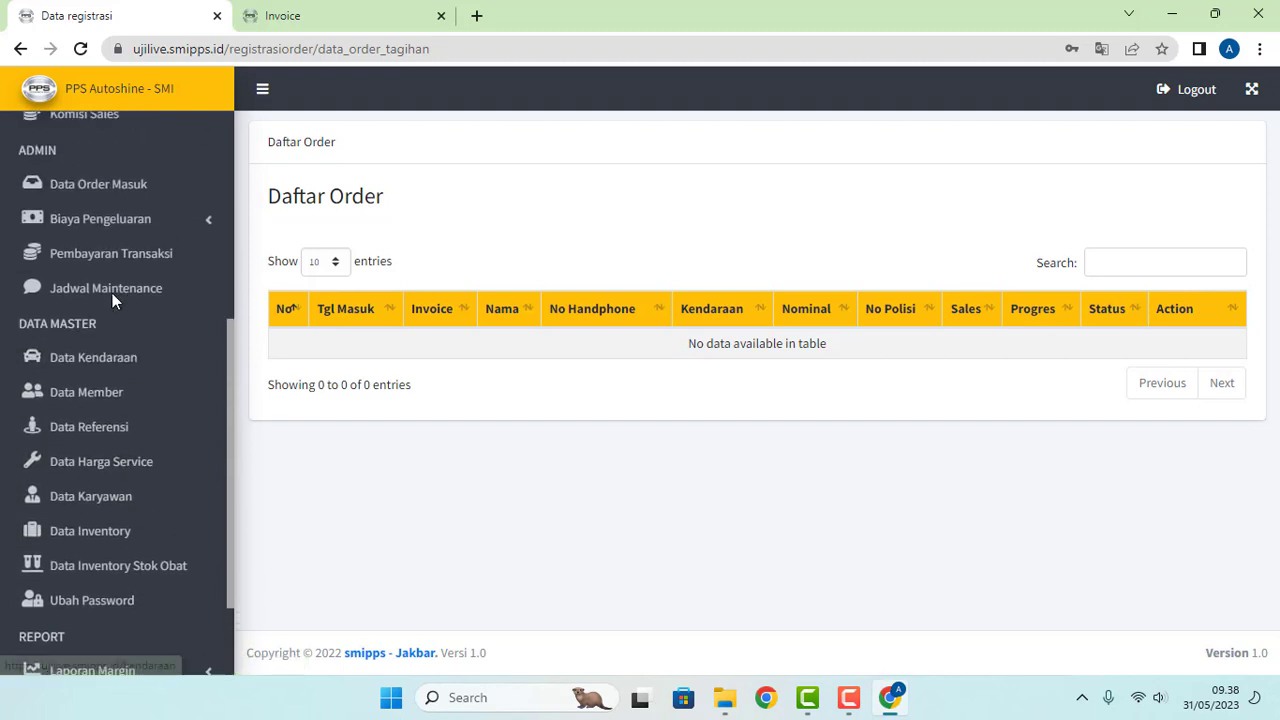
click(115, 250)
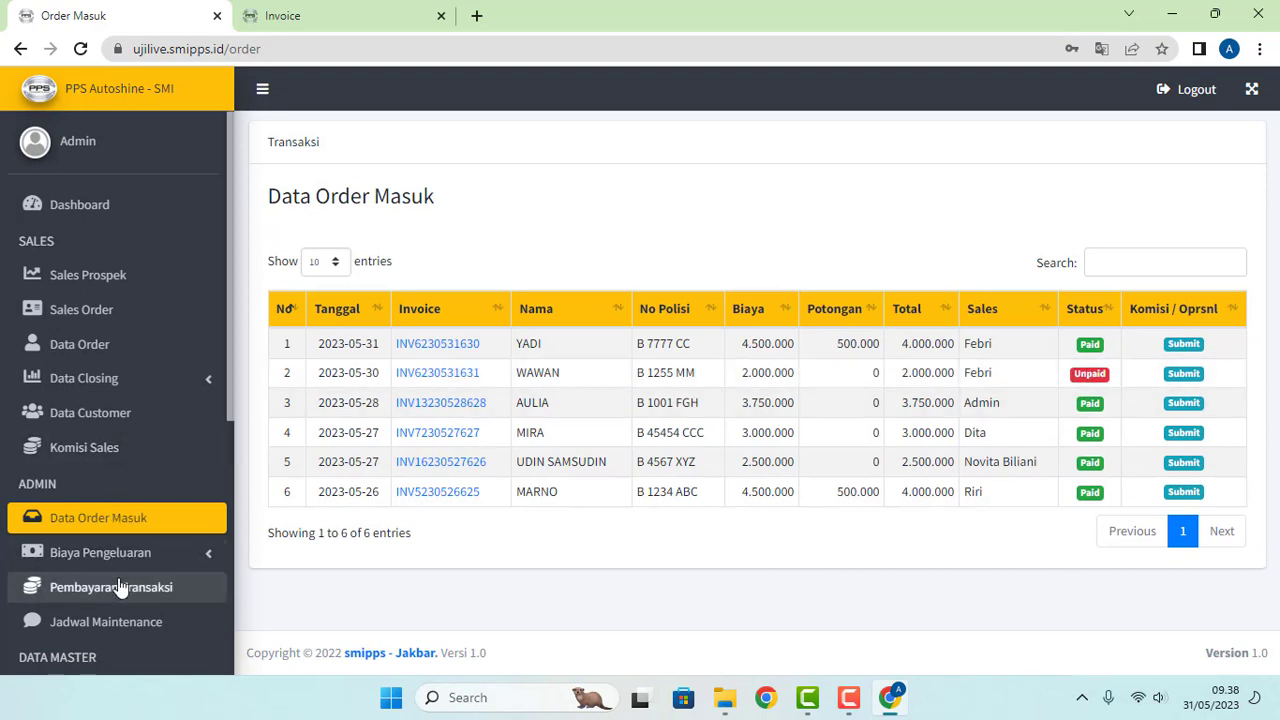
click(118, 595)
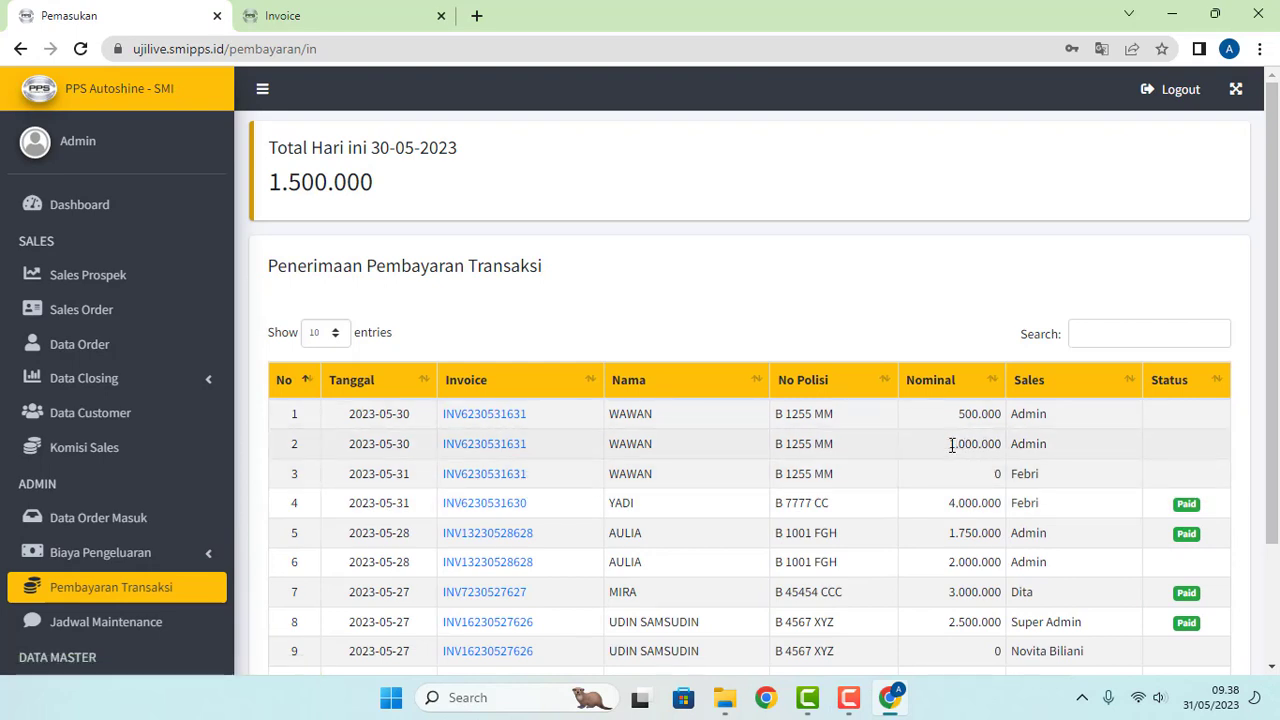
drag(952, 445, 1002, 414)
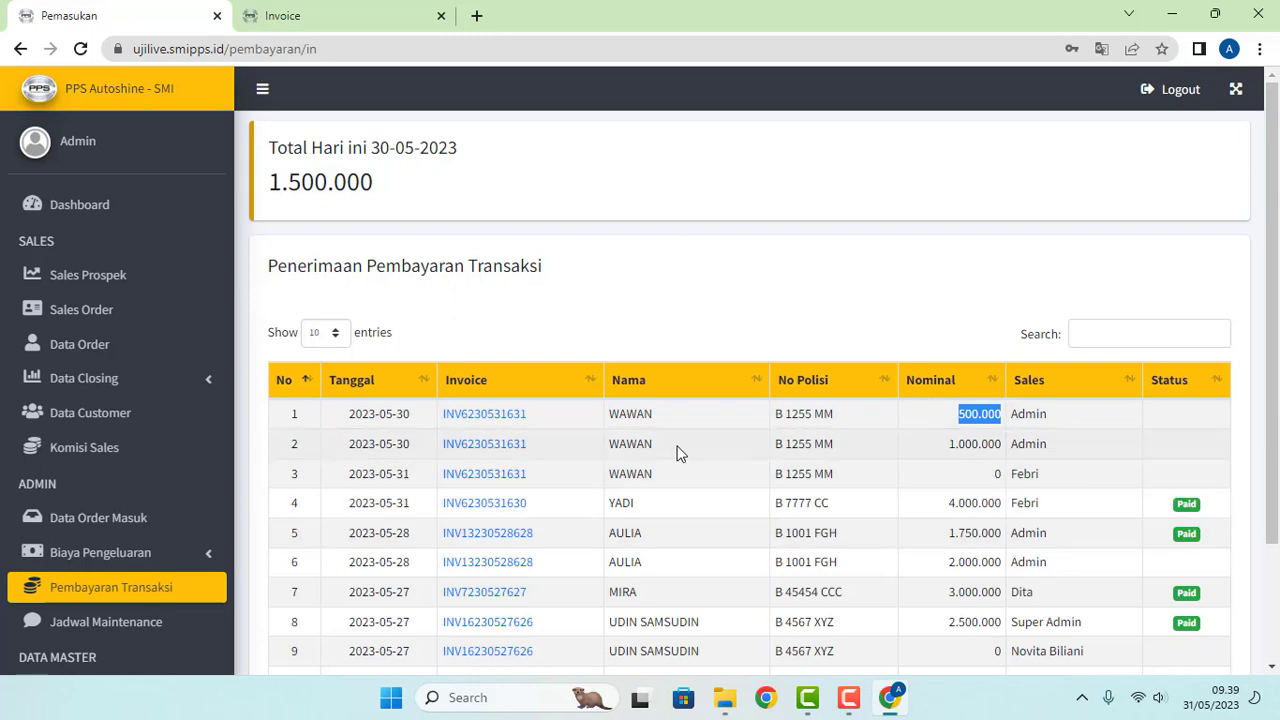
click(502, 427)
scroll(640, 435, down, 2)
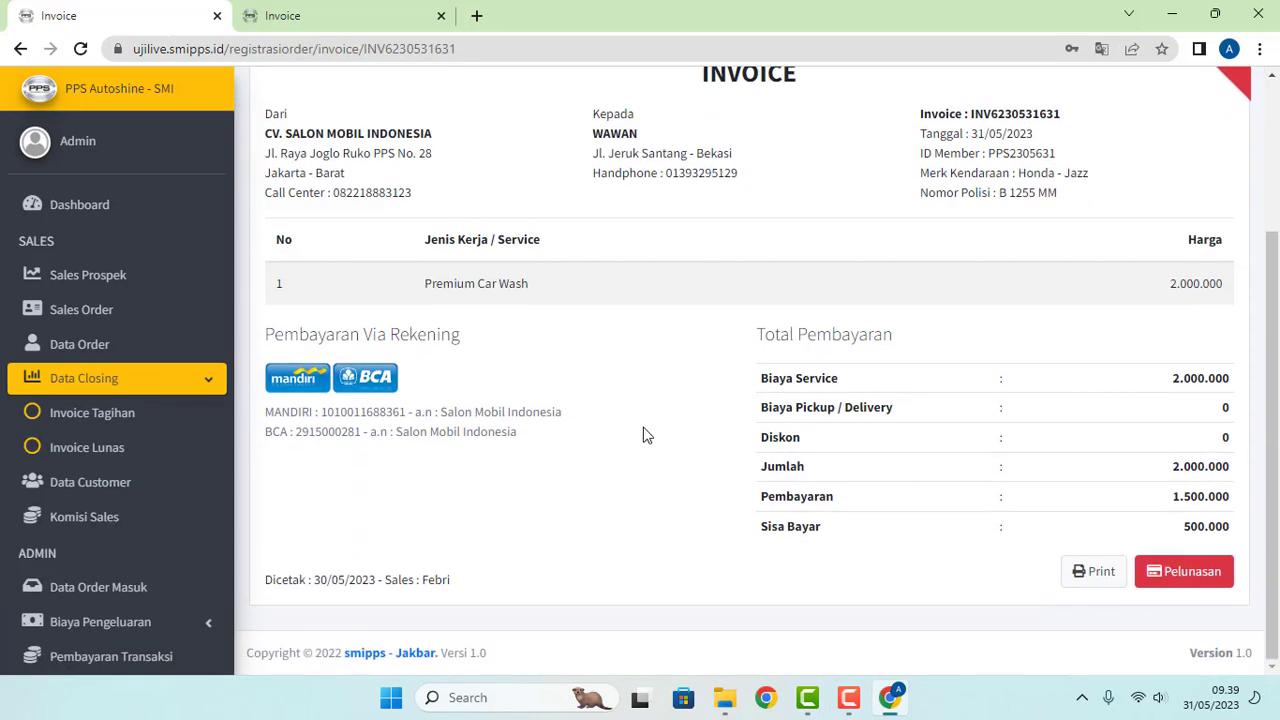
click(1166, 585)
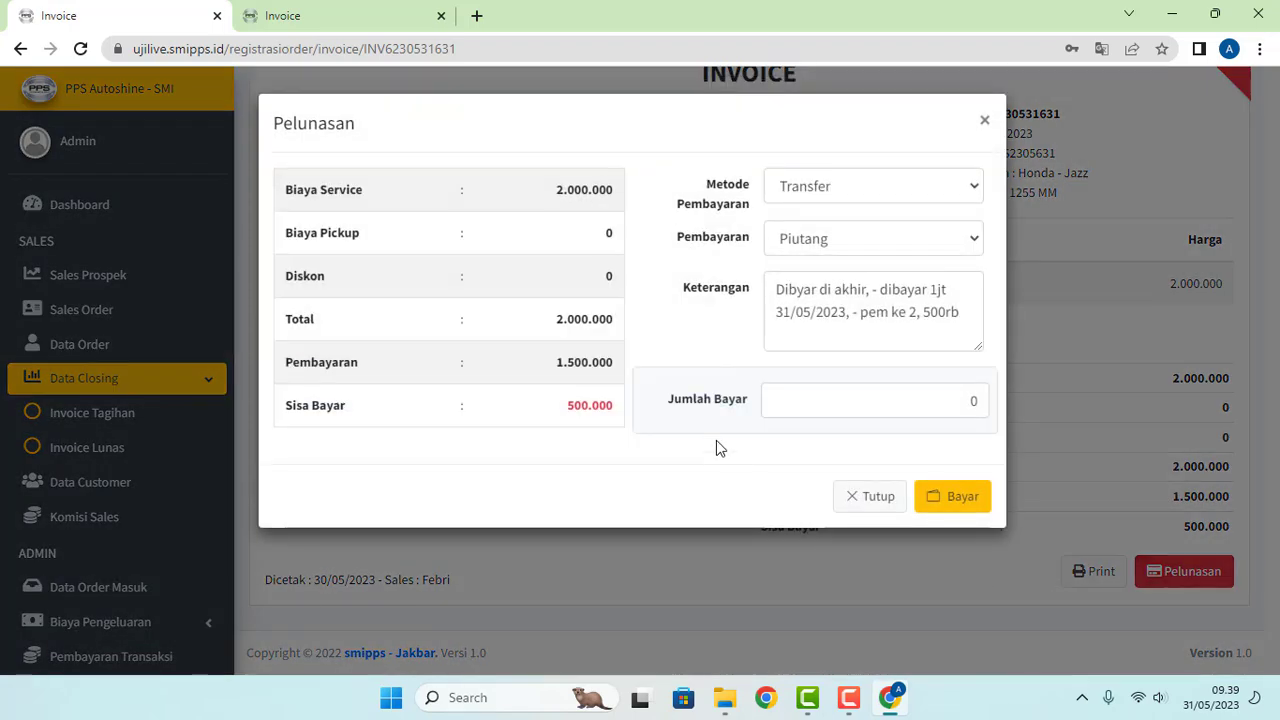
click(965, 319)
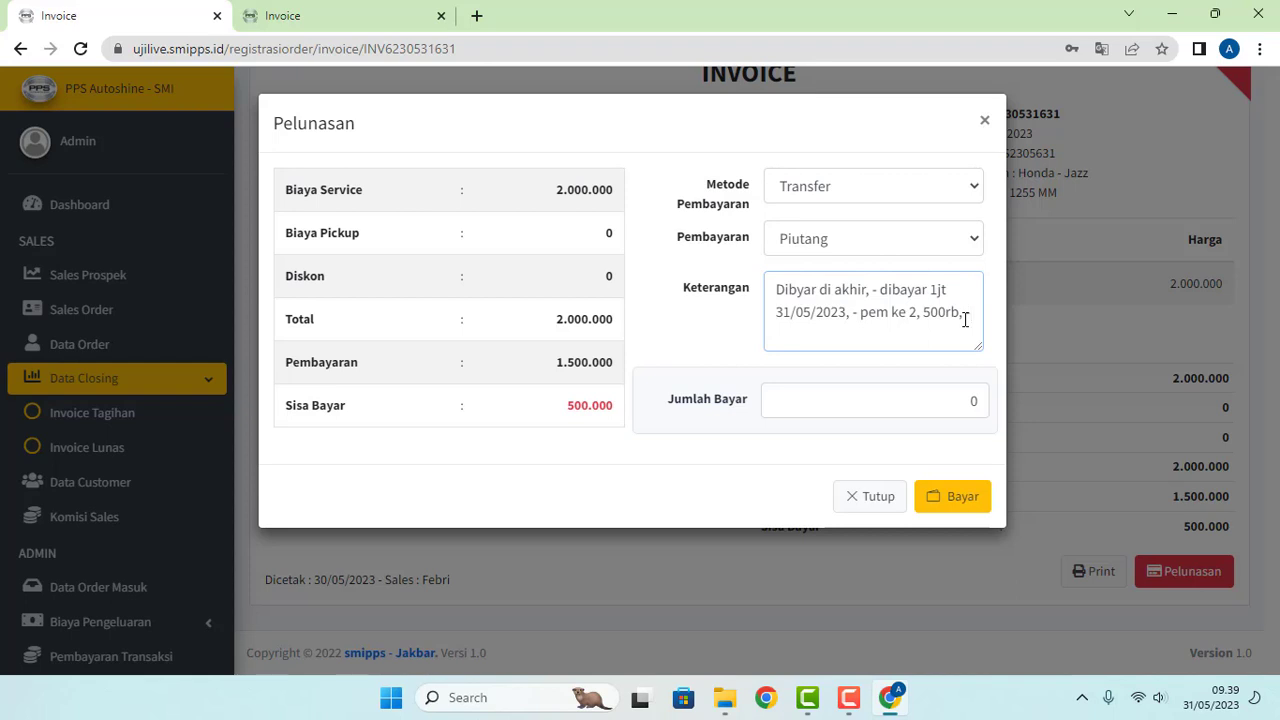
text(, pelunasan 01/06)
text(/23)
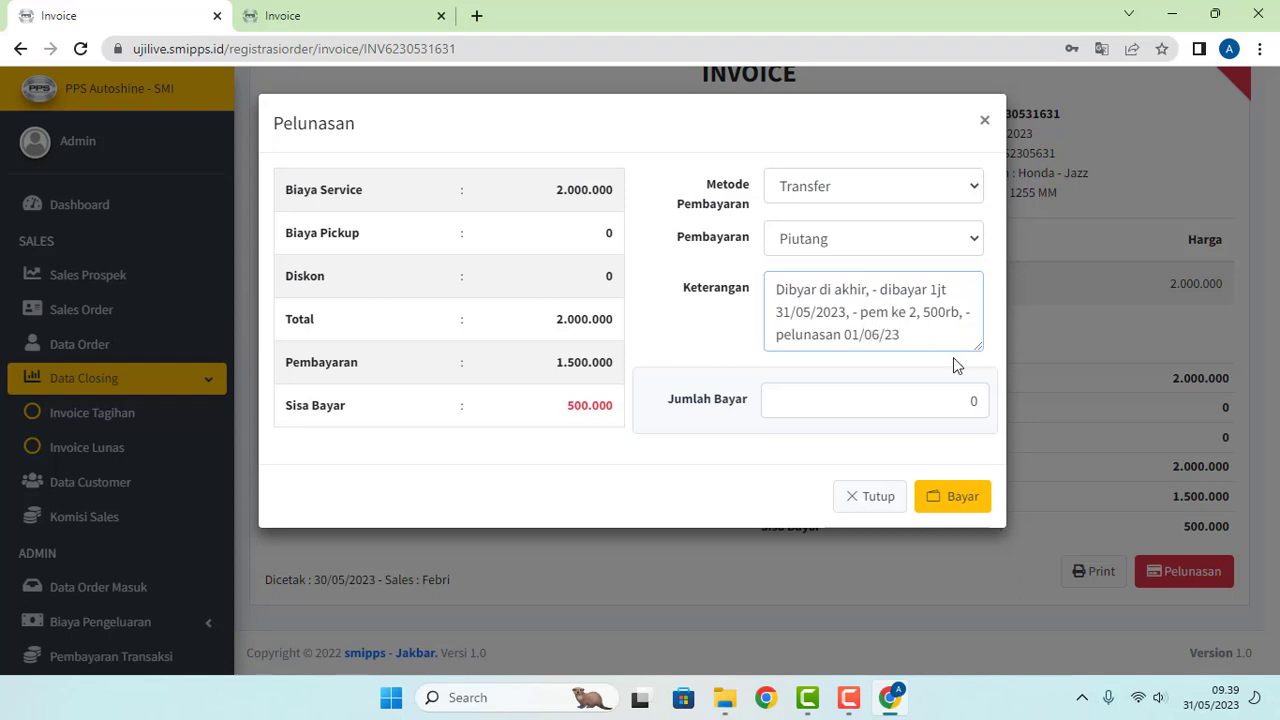
click(932, 404)
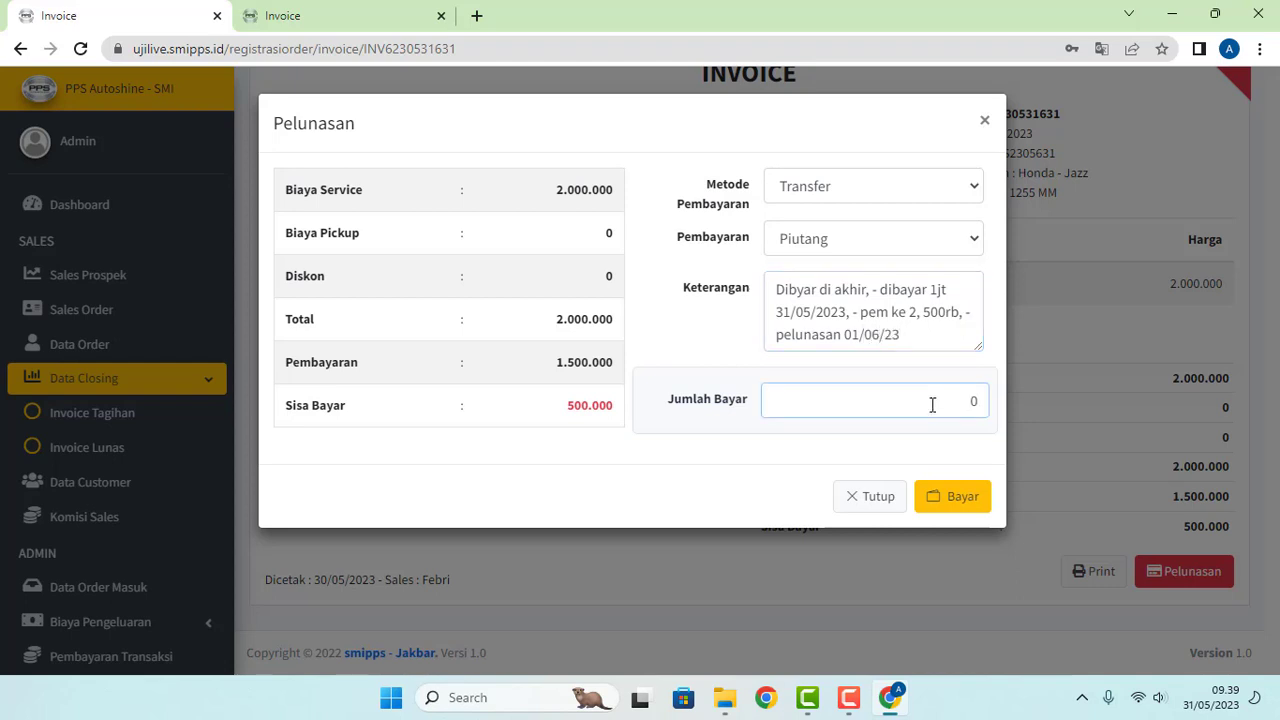
text(500.00)
click(946, 500)
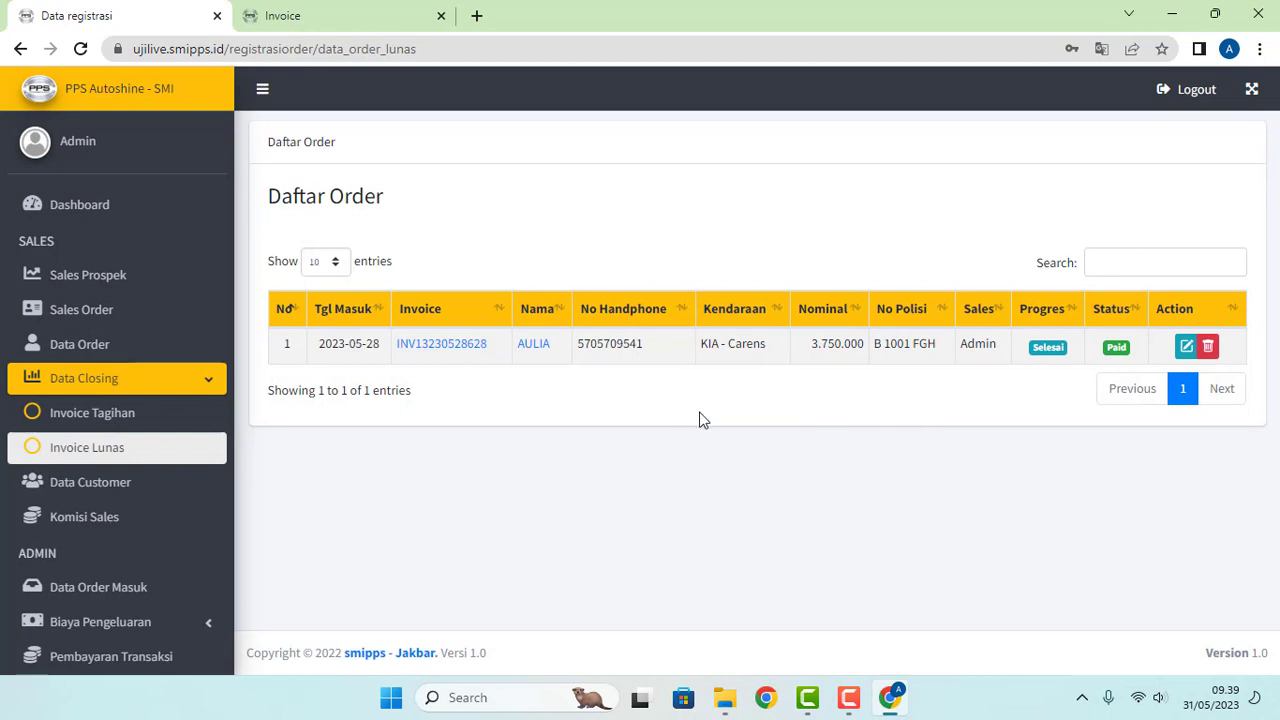
Step: Return to Data Order Masuk to see WAWAN's 2.000.000 order listed as Paid
scroll(150, 552, down, 3)
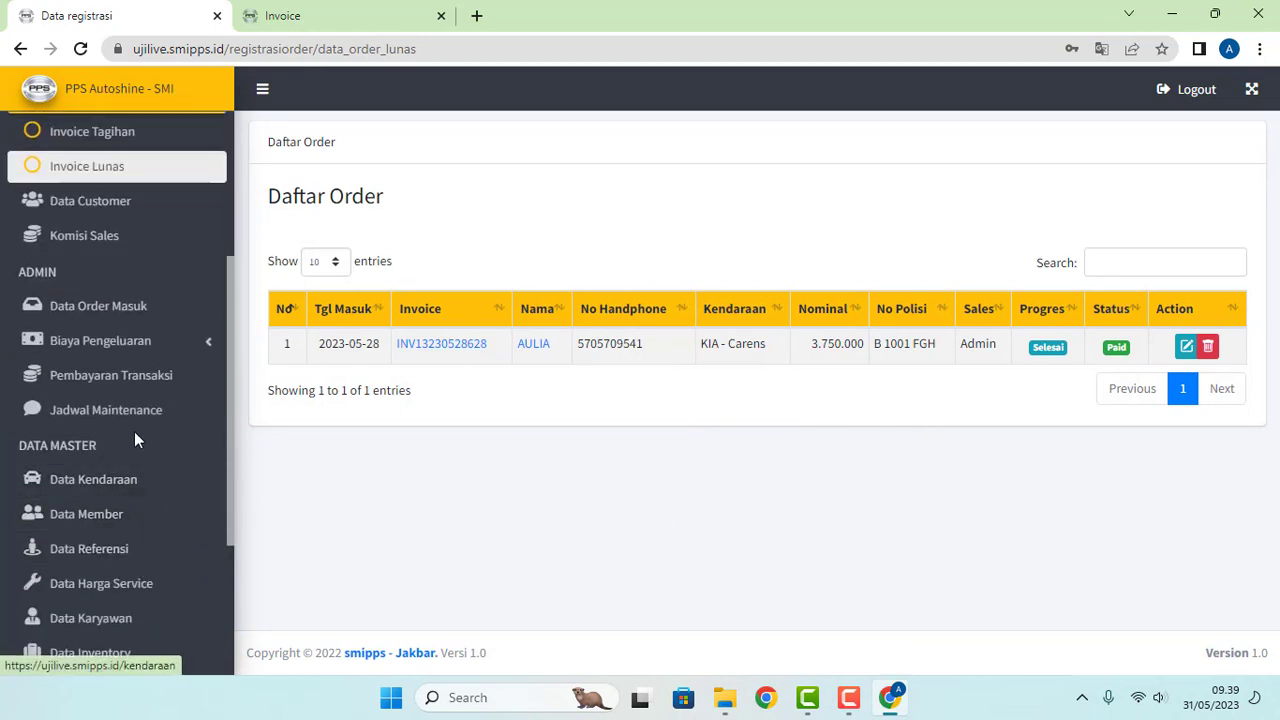
scroll(137, 414, down, 2)
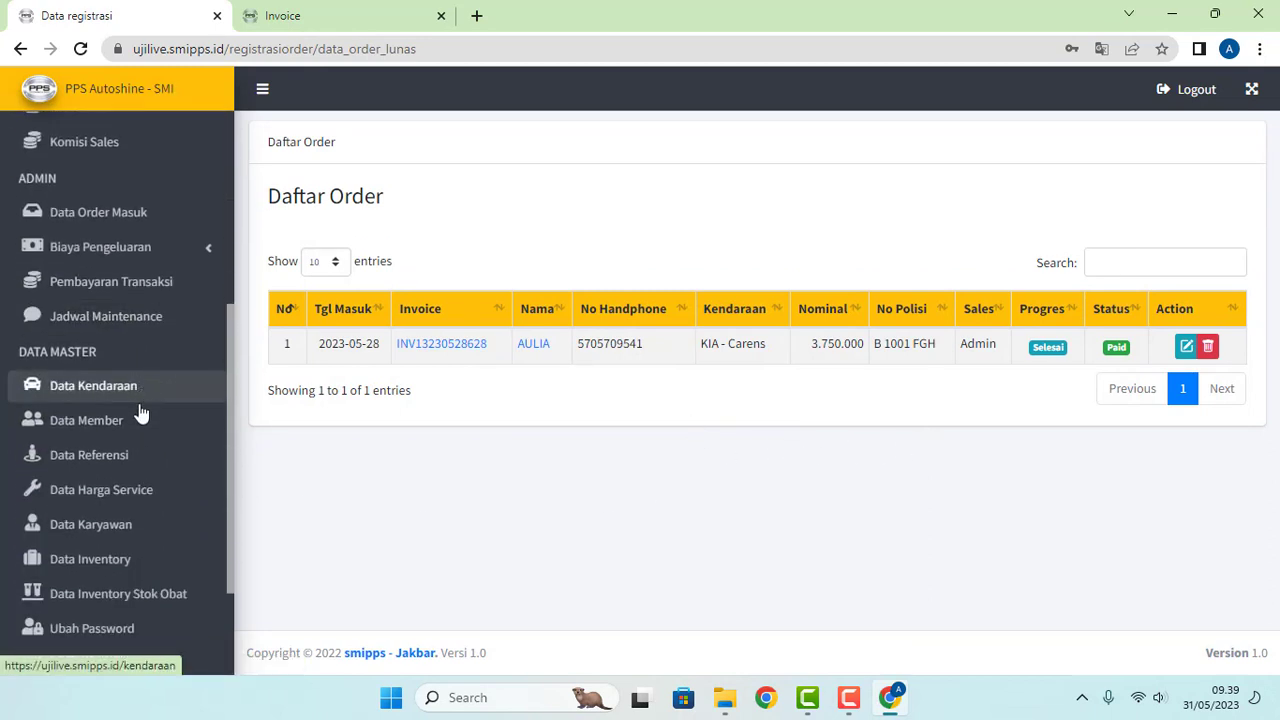
scroll(149, 520, down, 1)
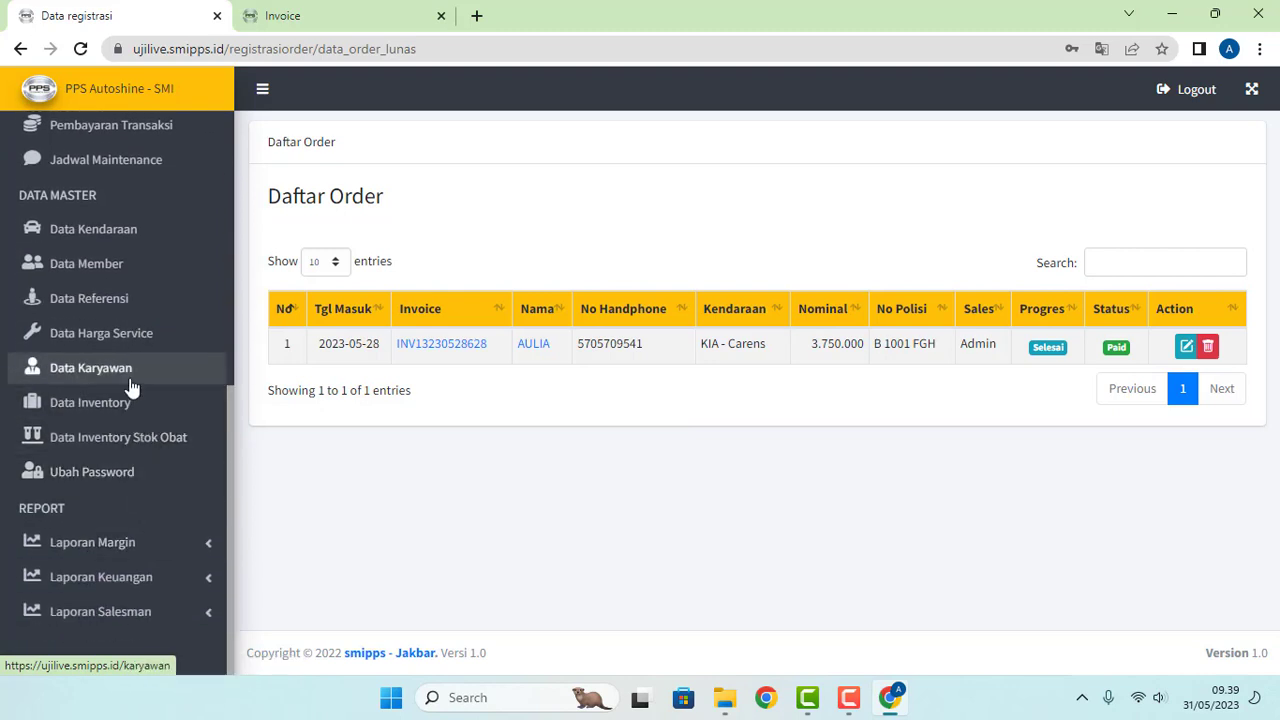
scroll(124, 370, up, 1)
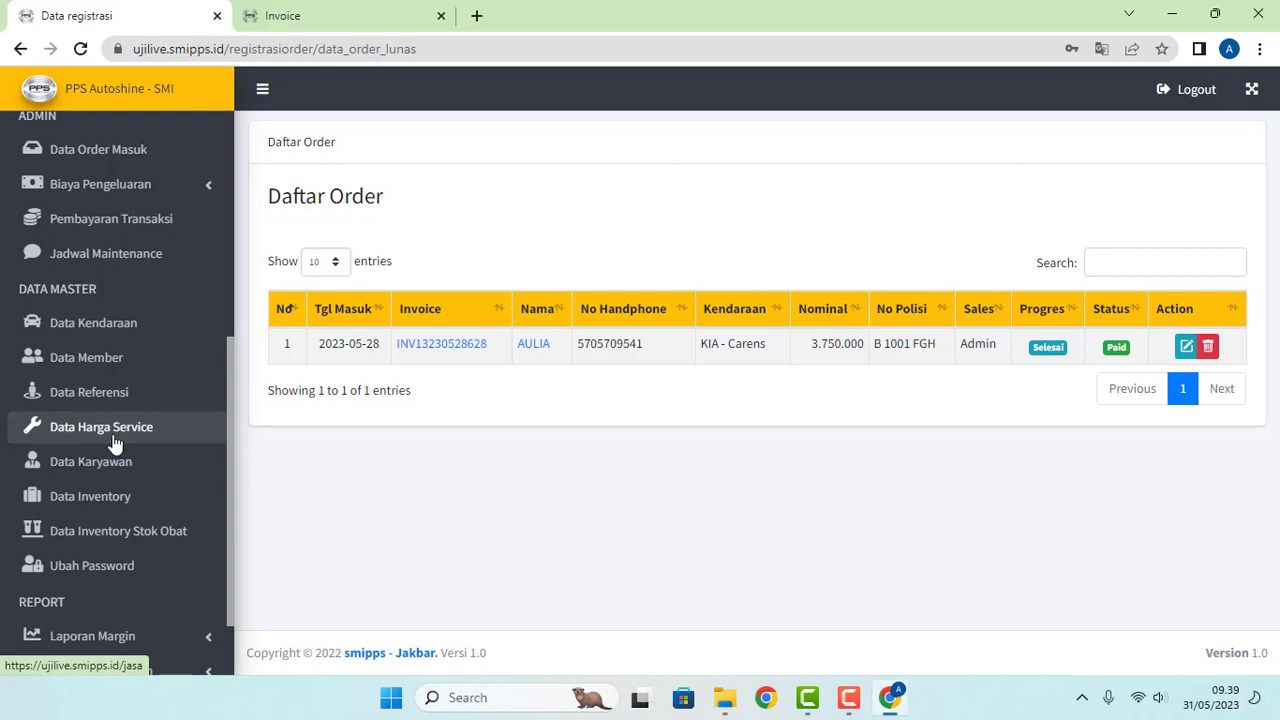
scroll(110, 440, down, 2)
scroll(103, 524, up, 2)
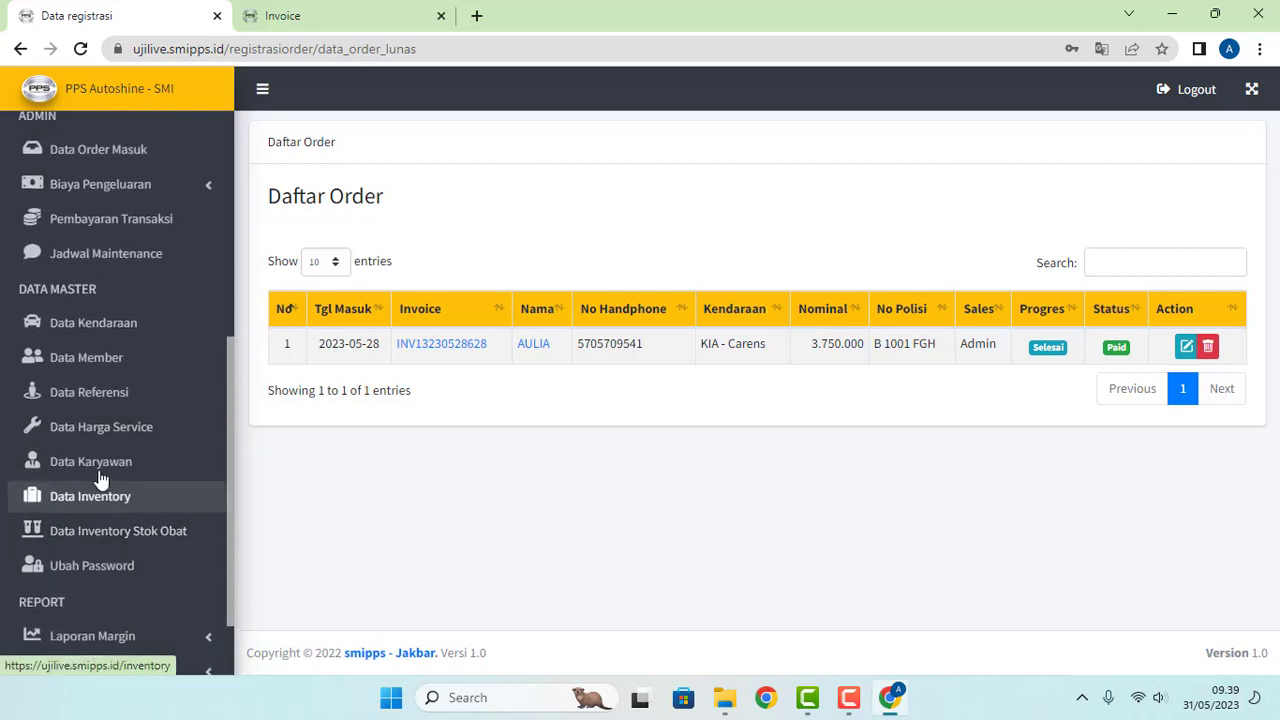
scroll(97, 343, up, 2)
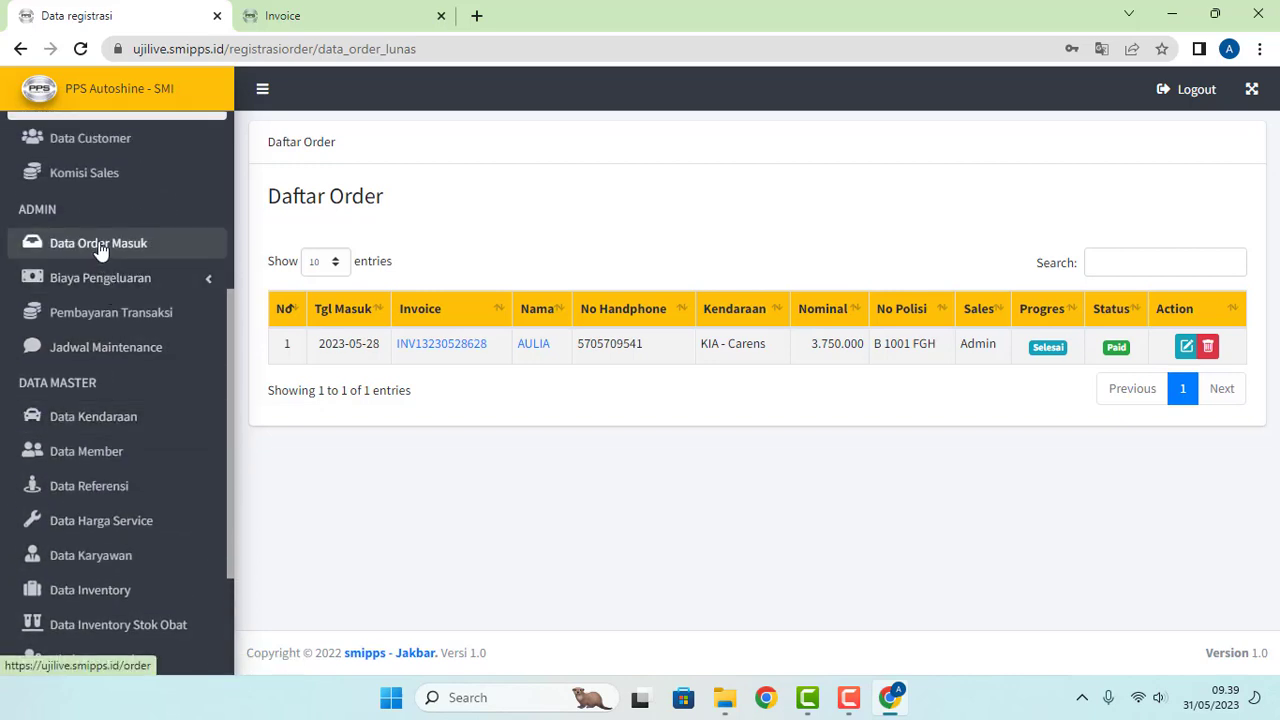
click(100, 249)
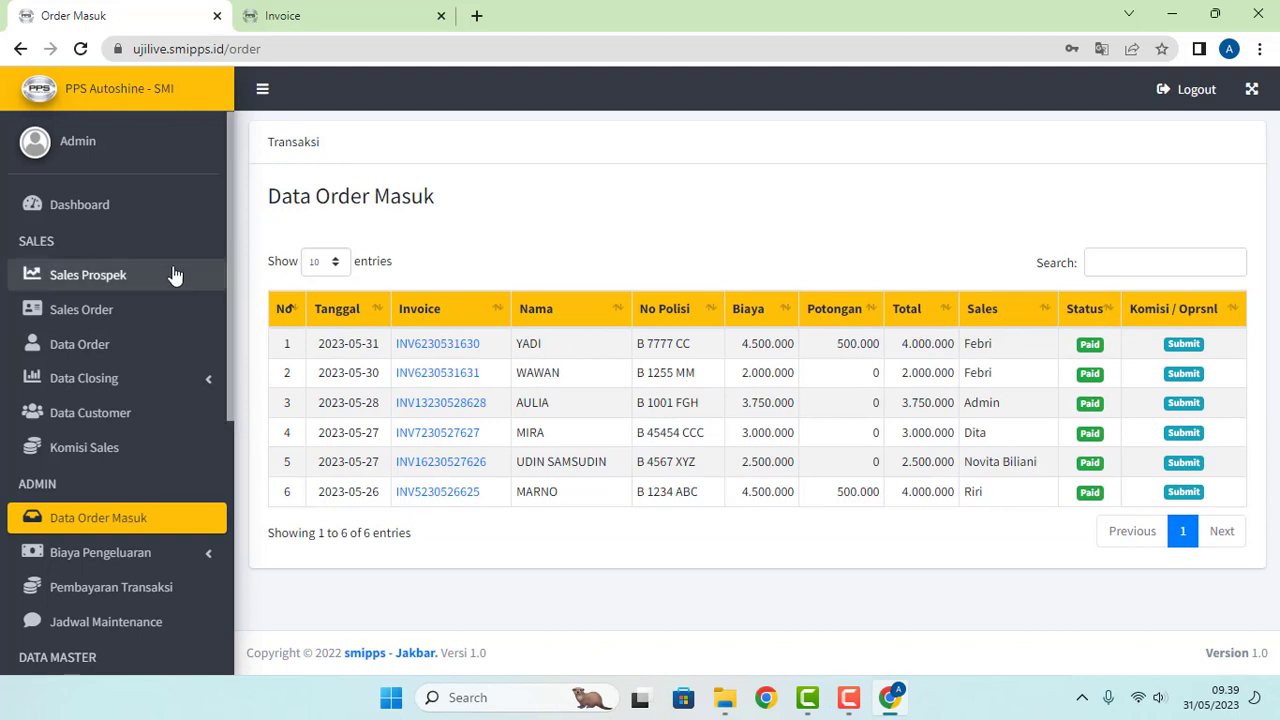
Step: Highlight WAWAN's Paid order, then open and reload the Pembayaran Transaksi list
drag(550, 375, 537, 374)
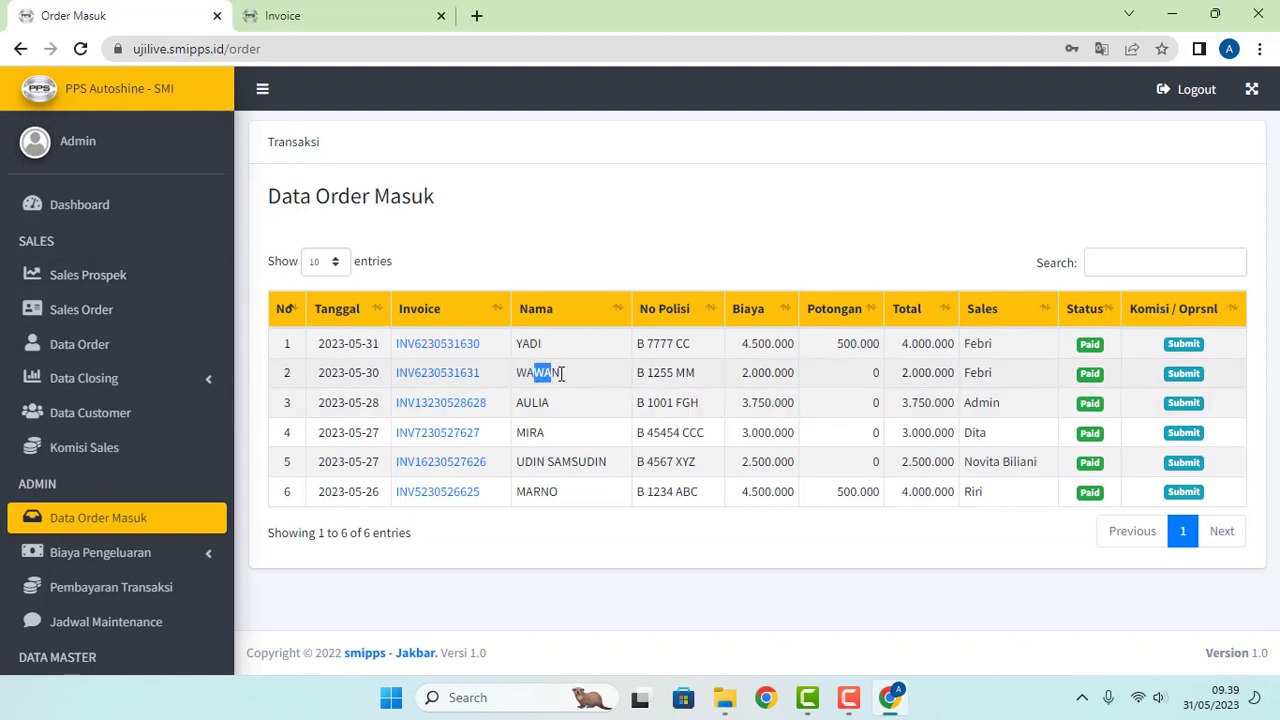
drag(1082, 374, 1112, 377)
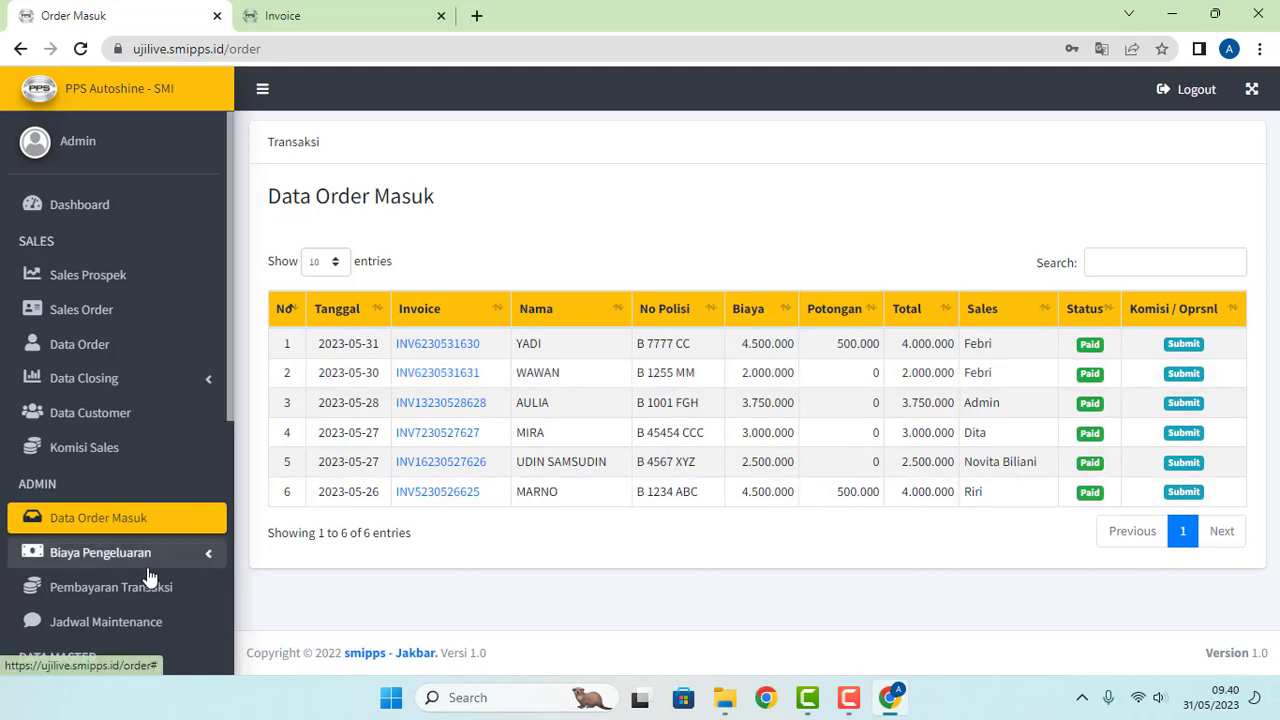
click(122, 598)
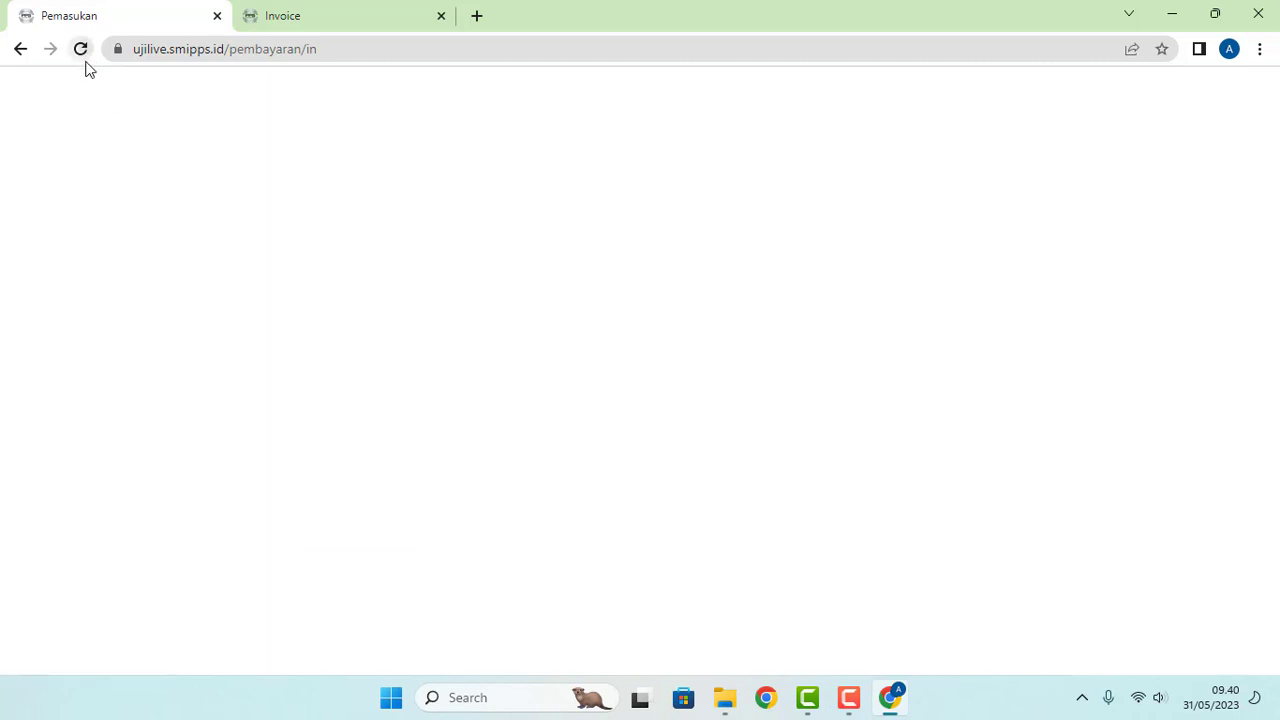
click(81, 50)
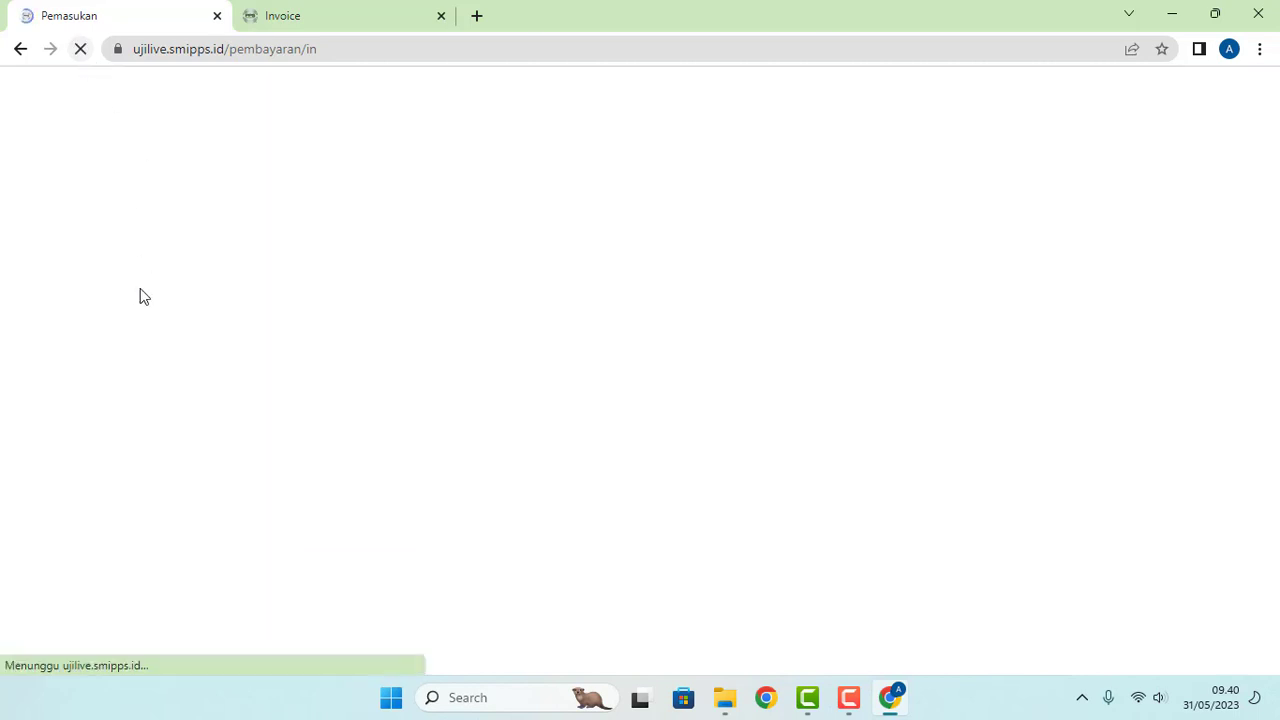
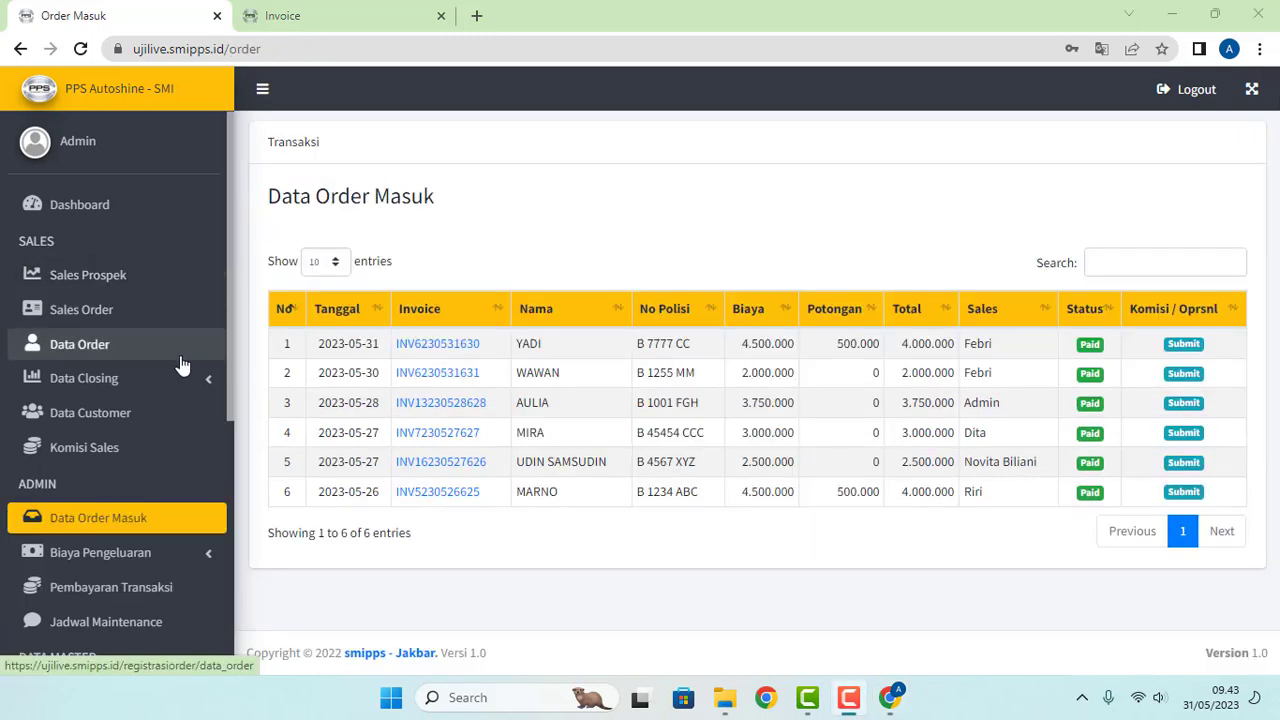
Step: Scroll the sidebar to REPORT and expand Laporan Margin to show its margin report options
scroll(181, 365, down, 1)
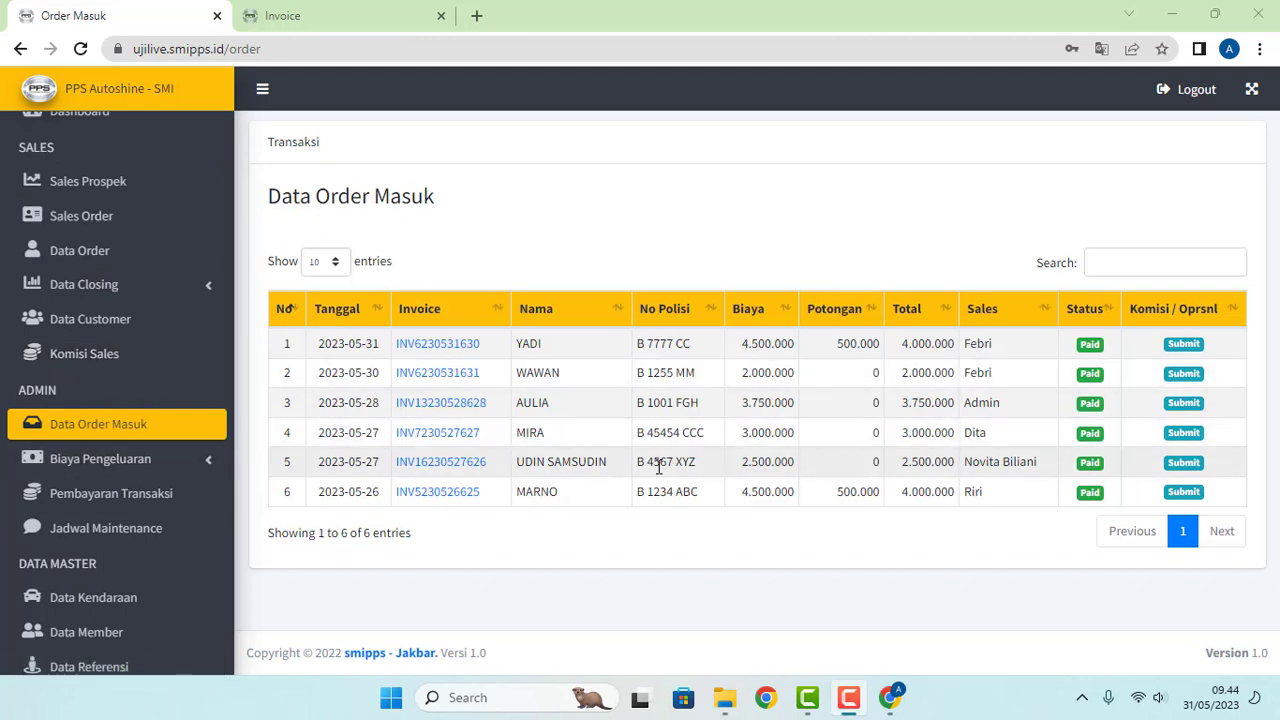
scroll(208, 520, down, 3)
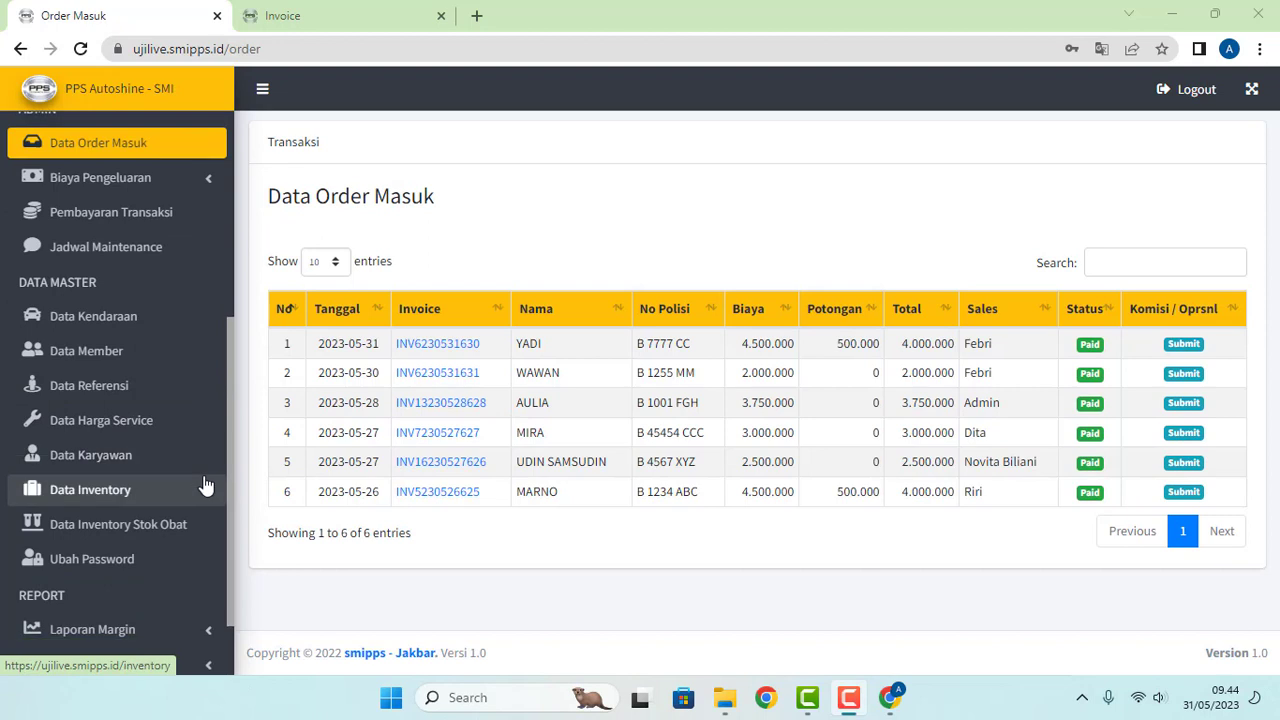
scroll(205, 484, down, 1)
click(190, 542)
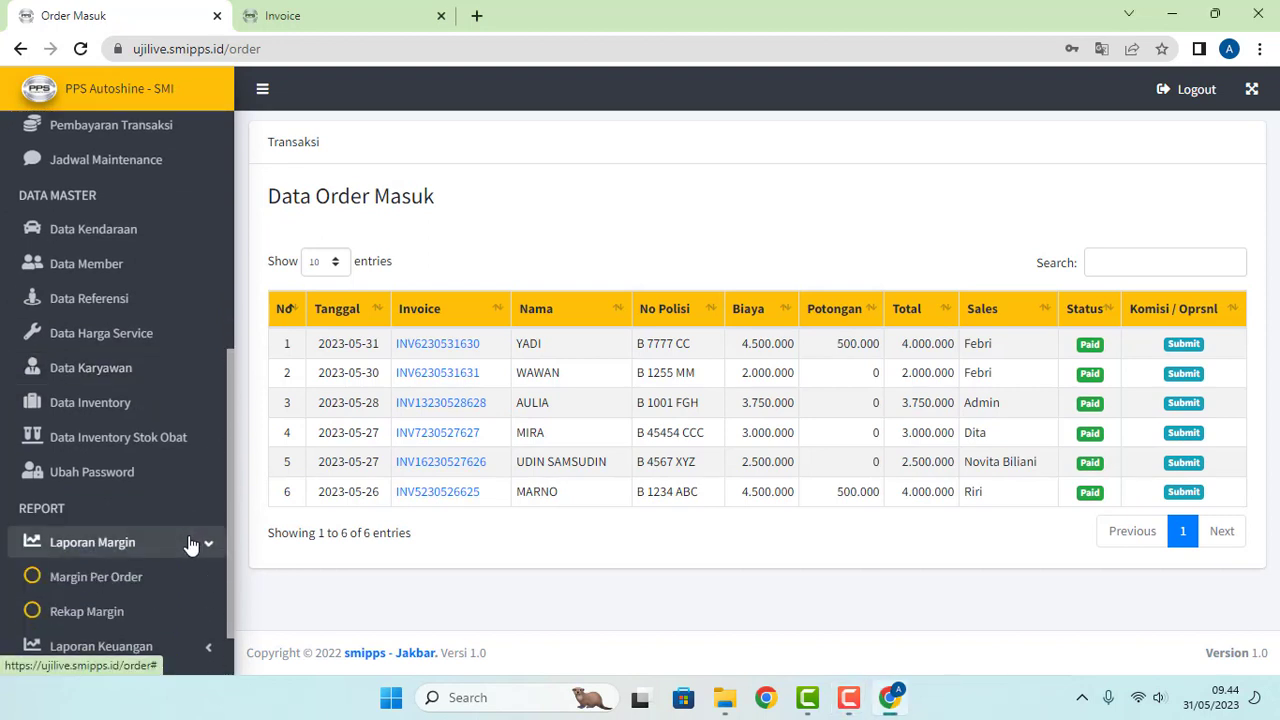
scroll(190, 542, down, 1)
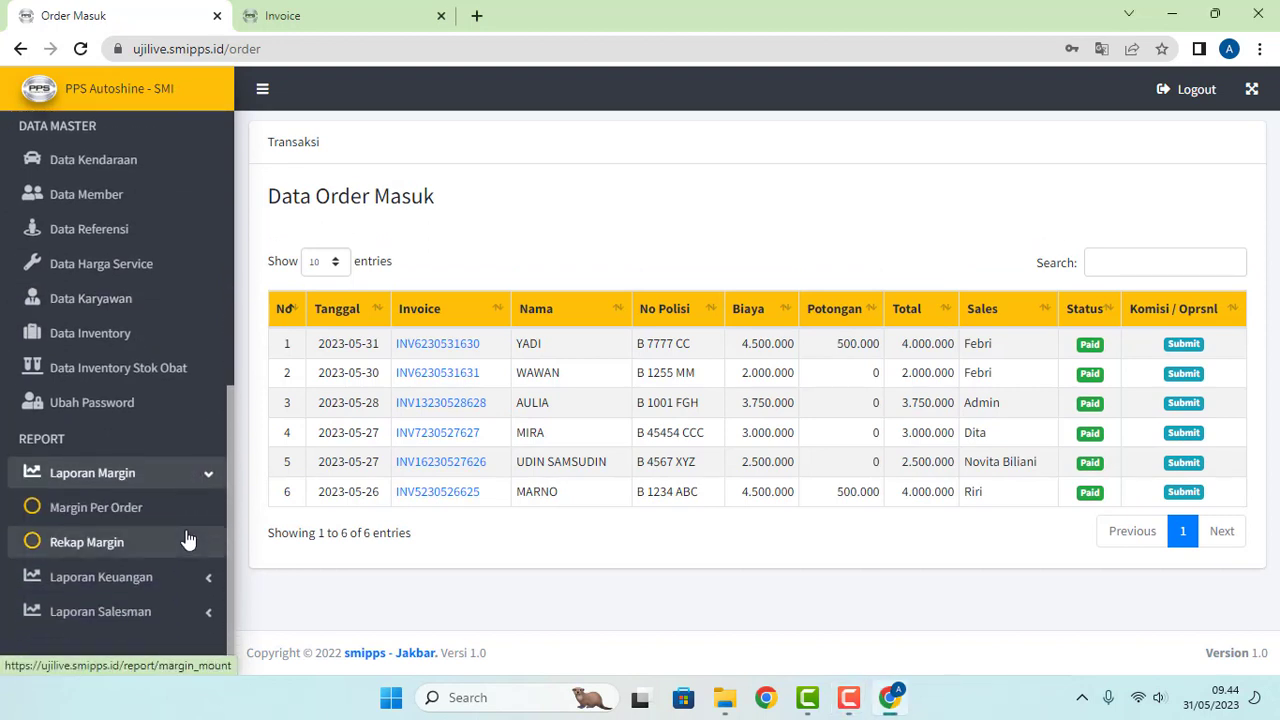
Step: Open Margin Per Order and compare the top rows' dates, income and expenses 502.000 and 381.300
click(113, 516)
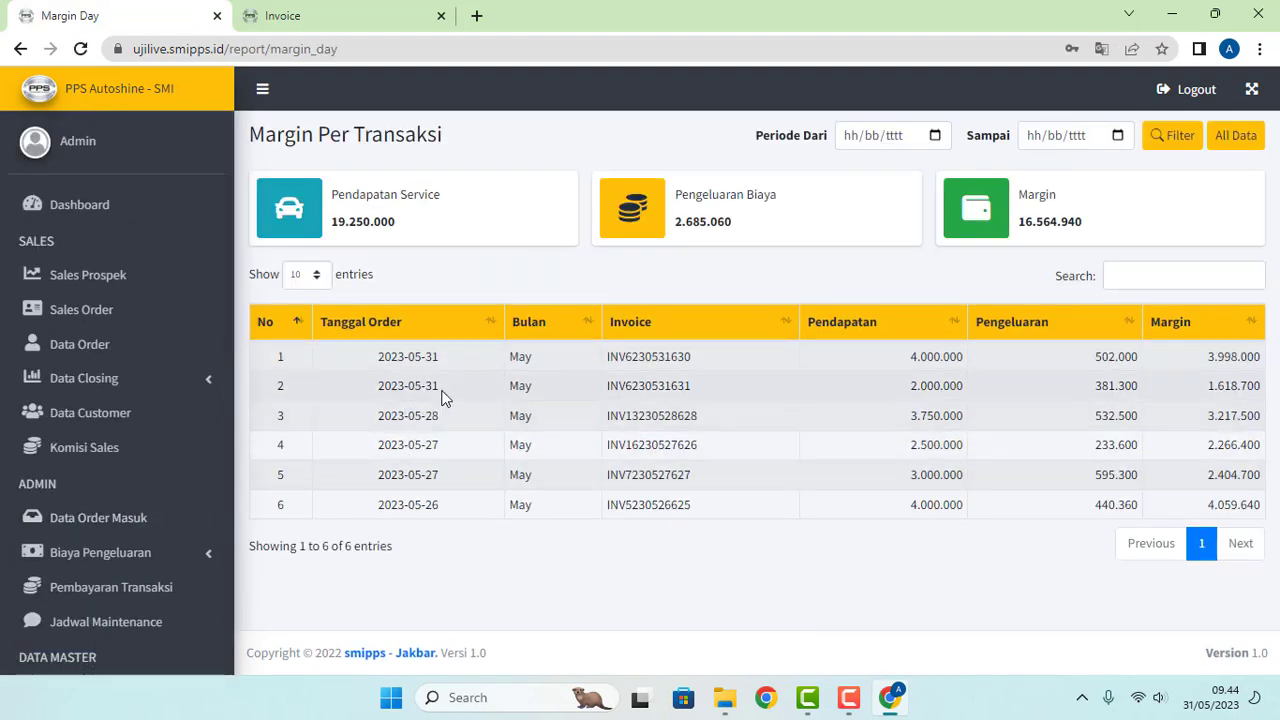
drag(443, 397, 374, 396)
drag(465, 358, 348, 365)
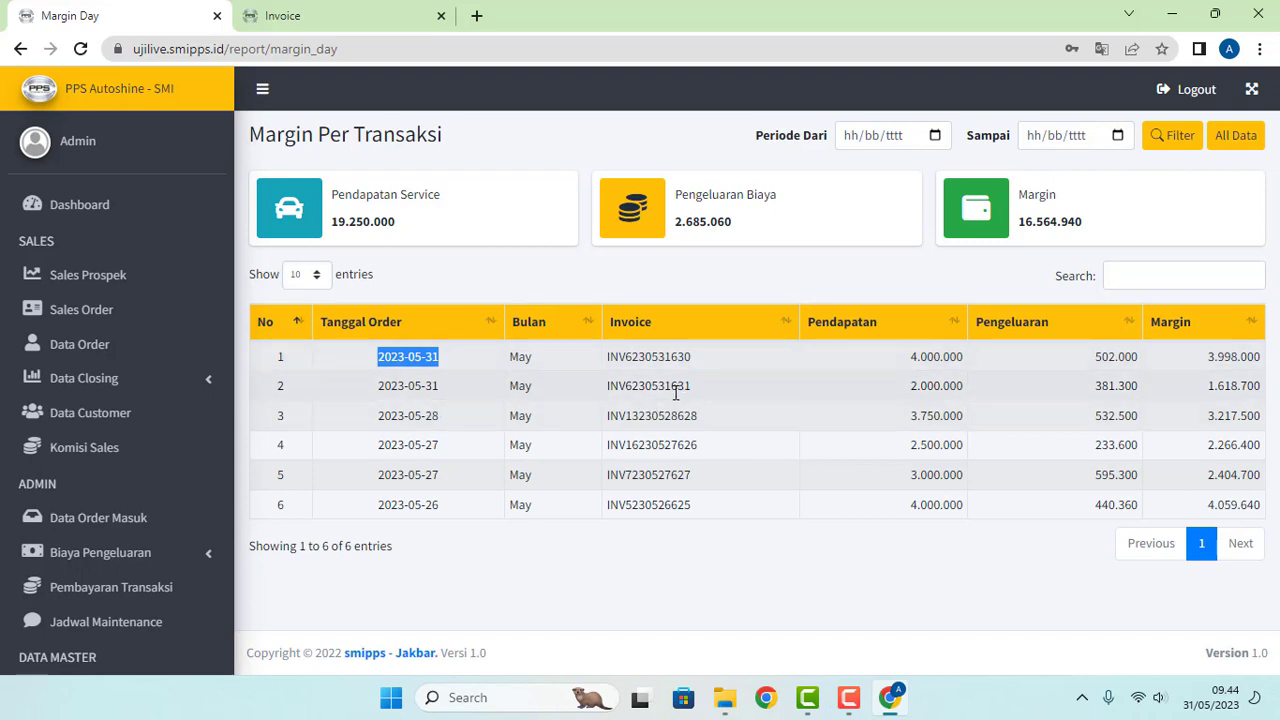
drag(910, 388, 944, 358)
click(1027, 372)
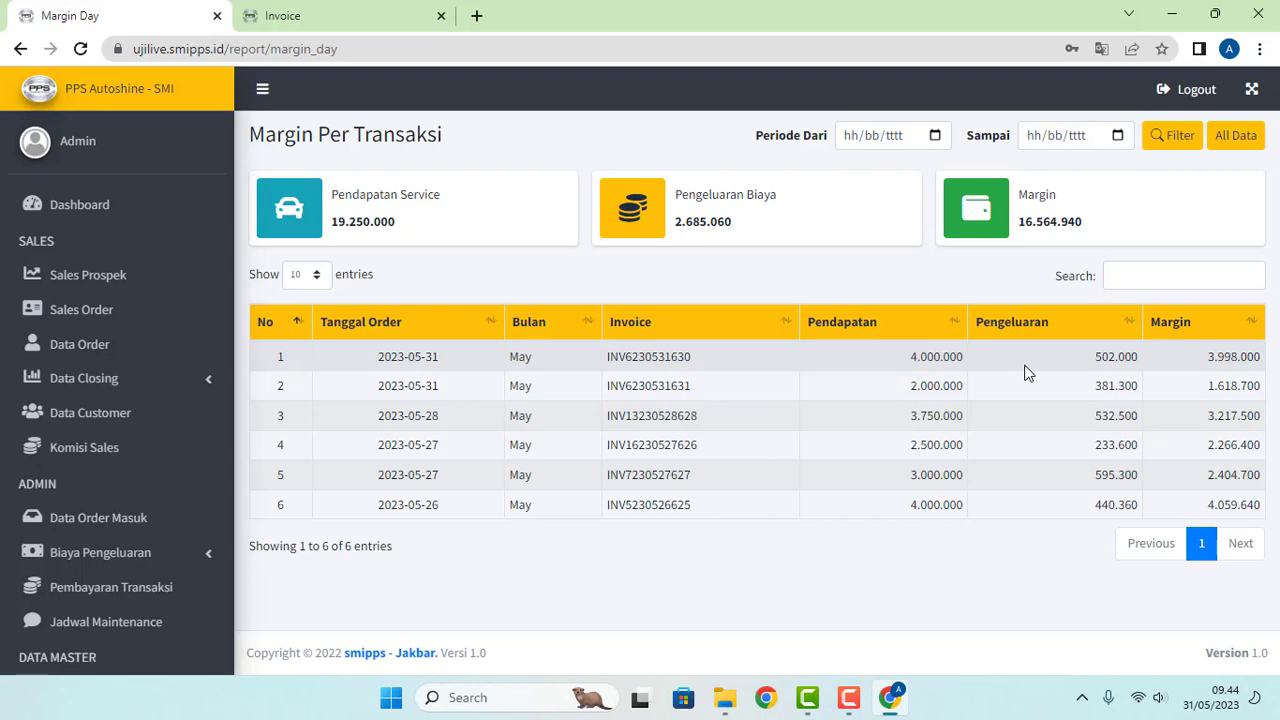
drag(1095, 363, 1173, 366)
click(1100, 358)
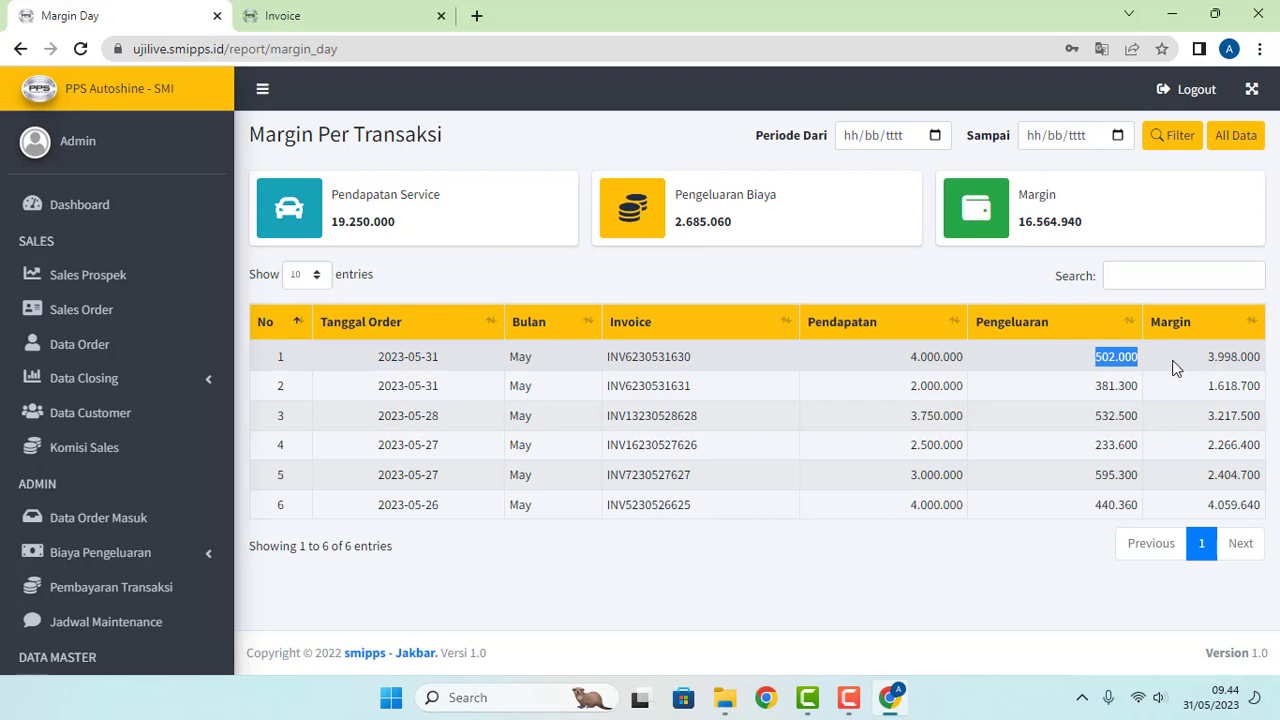
drag(1095, 390, 1130, 390)
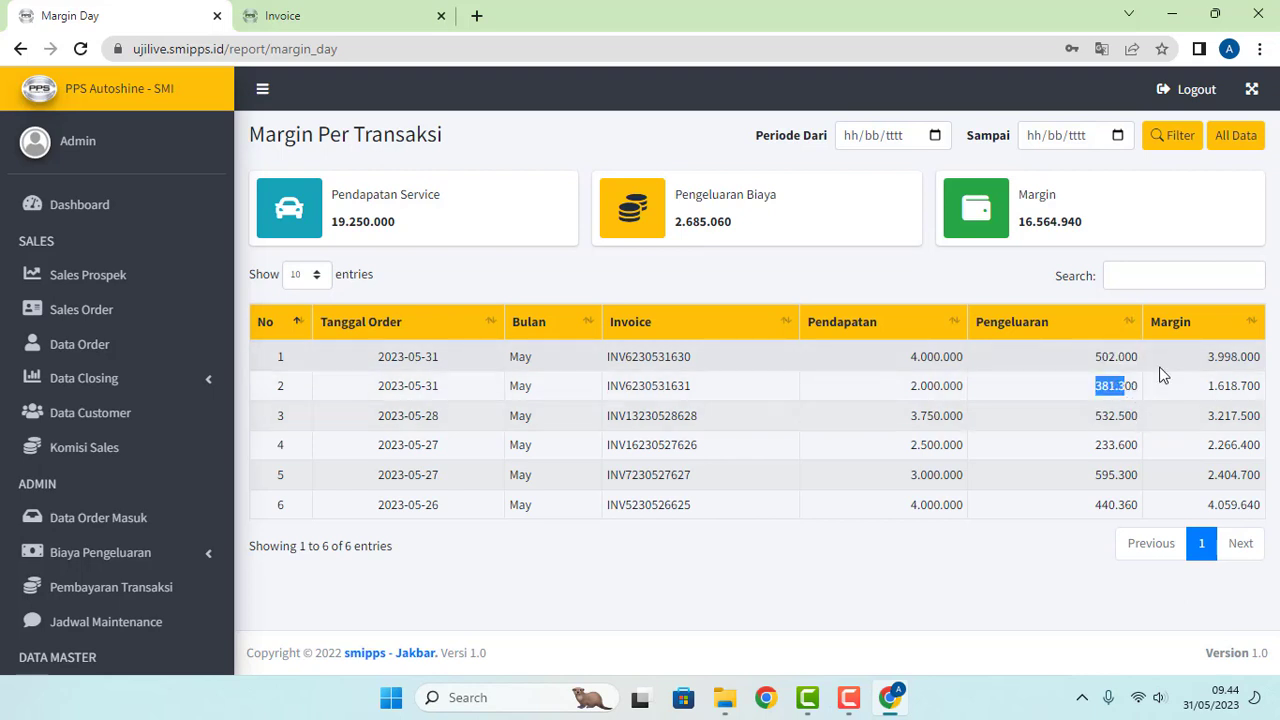
click(1162, 373)
Step: Point out row 1's income 4.000.000 and its margin 3.998.000
drag(1204, 359, 1230, 359)
drag(910, 358, 1040, 368)
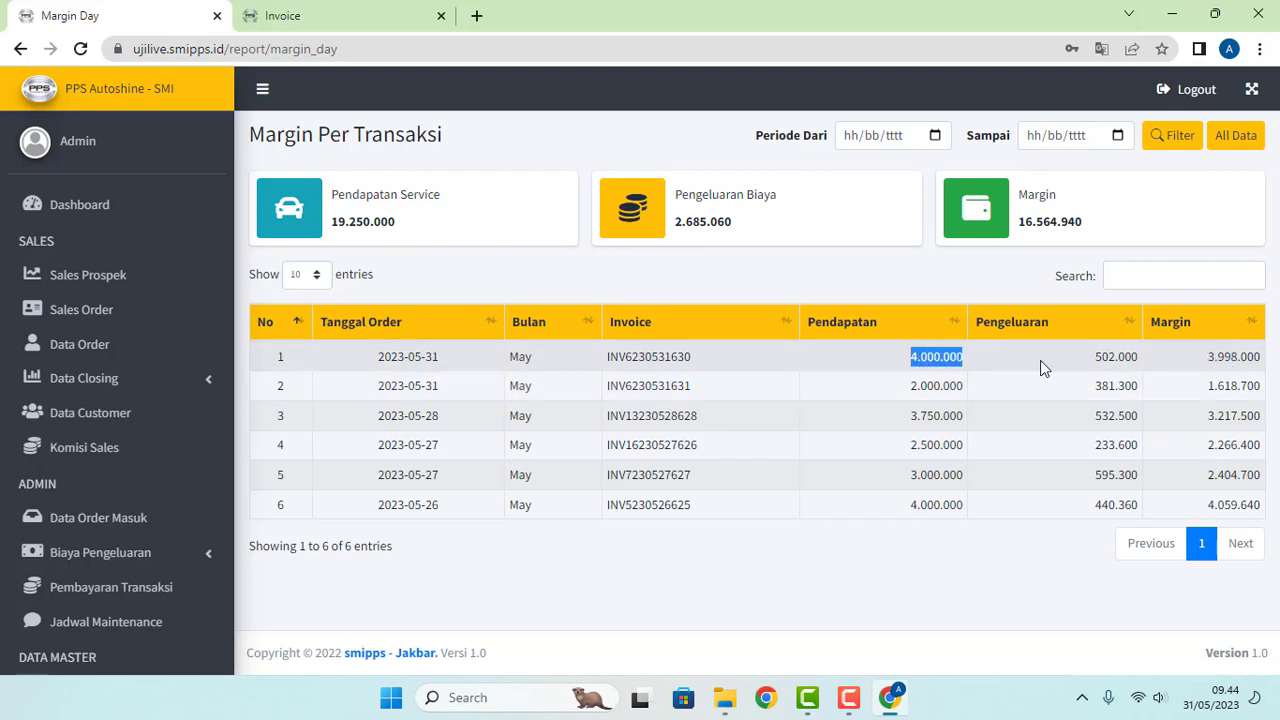
click(1198, 359)
drag(1210, 359, 1254, 359)
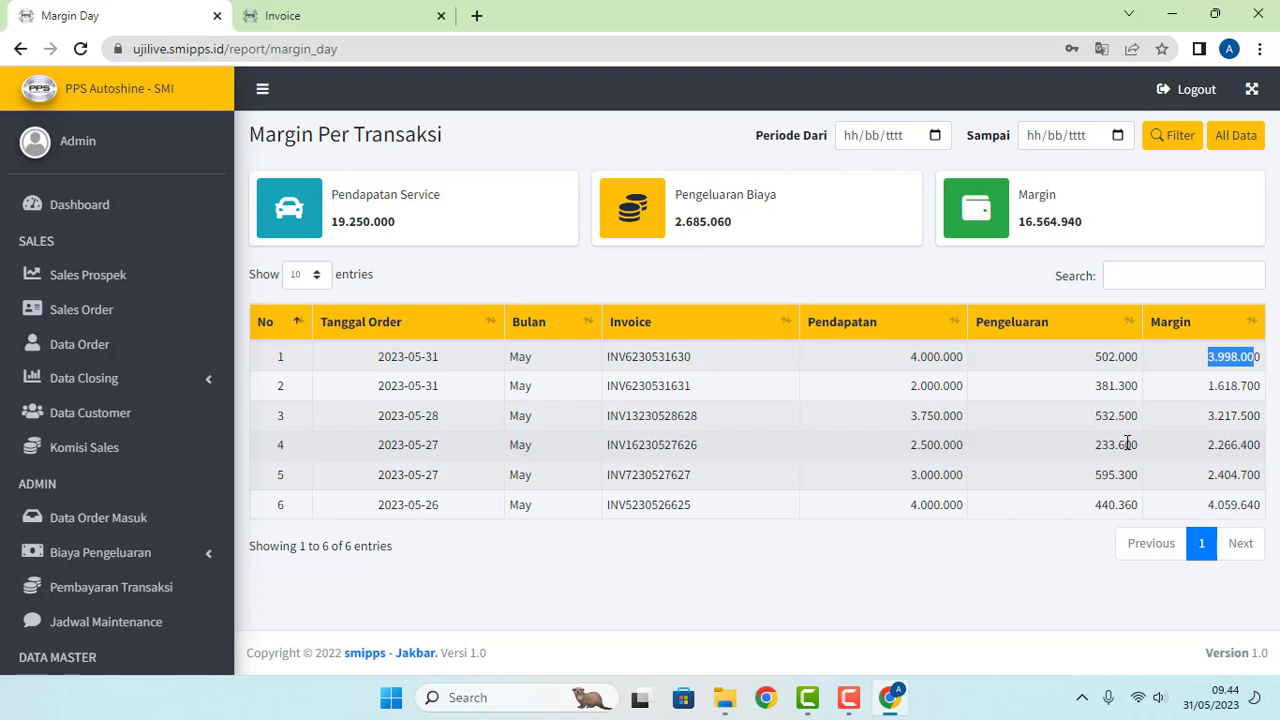
click(1213, 362)
drag(1207, 356, 1247, 358)
click(1237, 362)
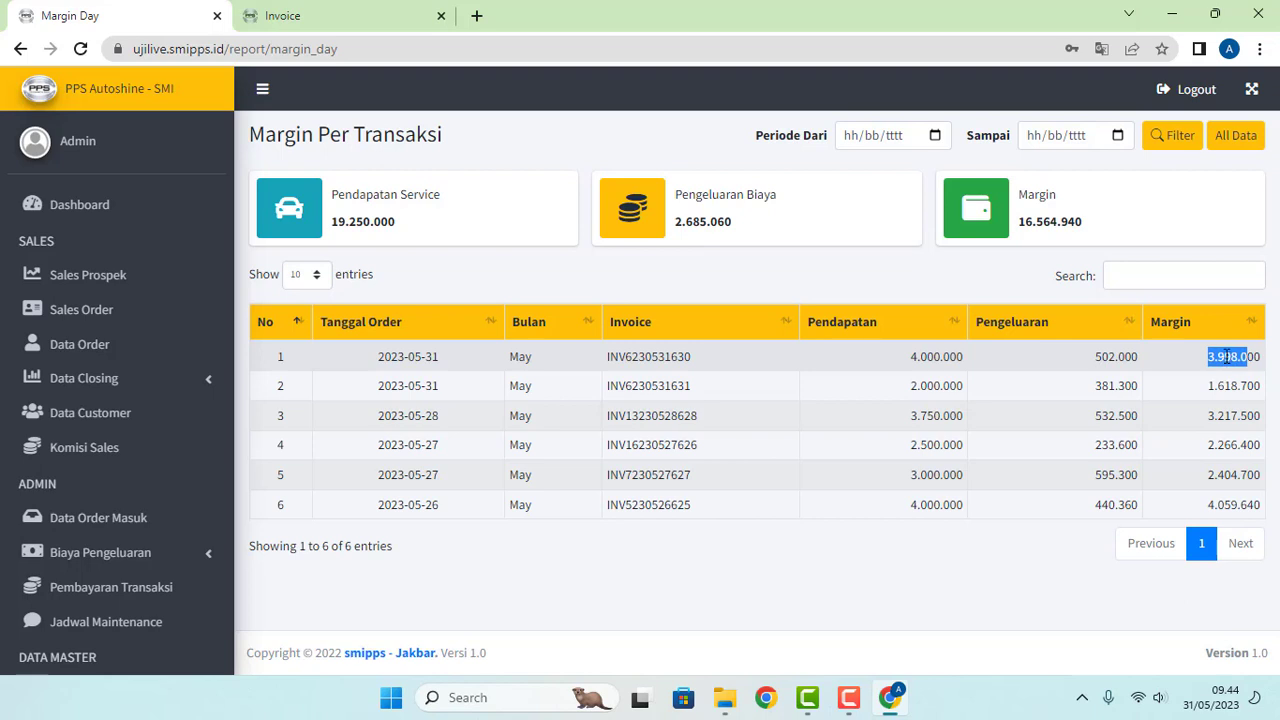
click(1218, 362)
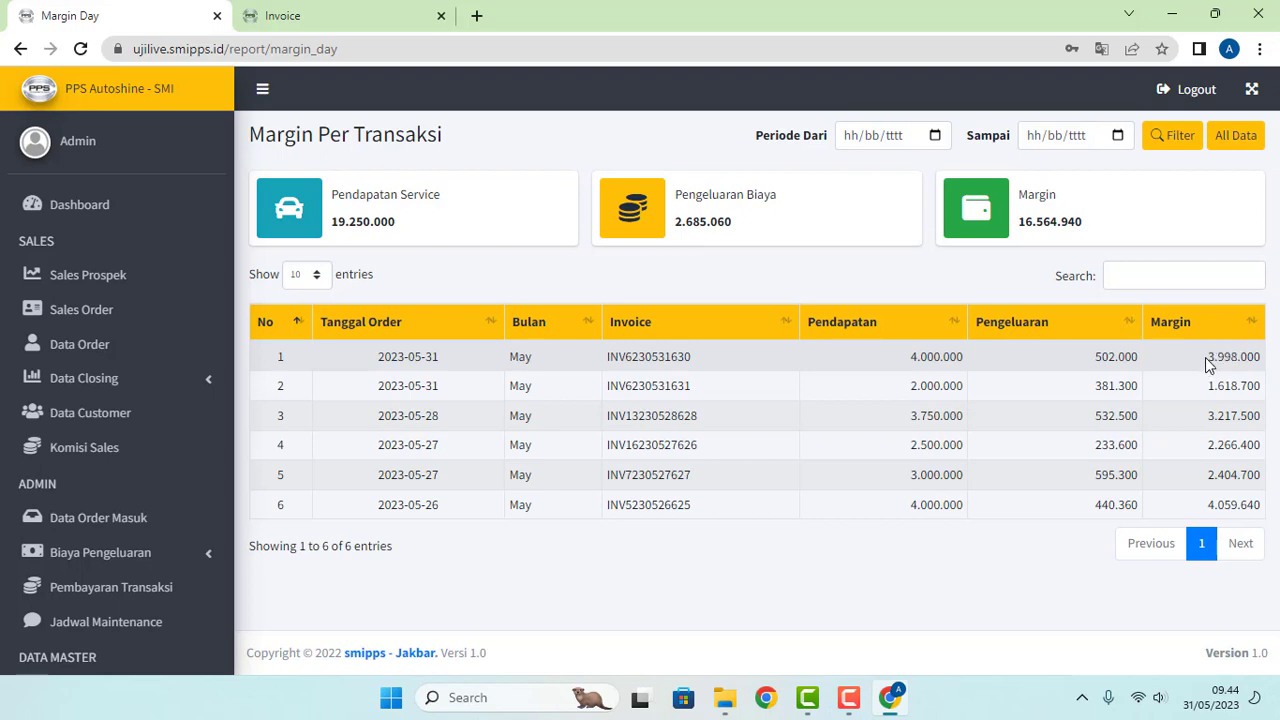
drag(1208, 358, 1261, 356)
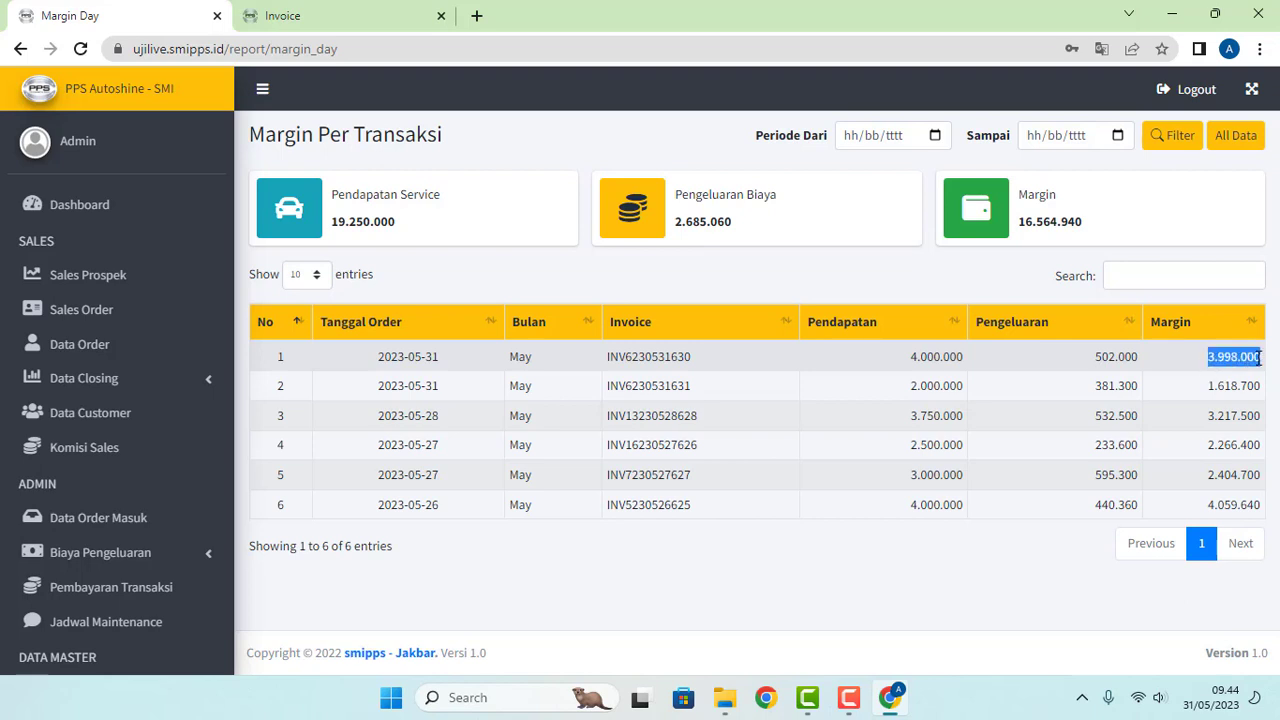
click(1221, 373)
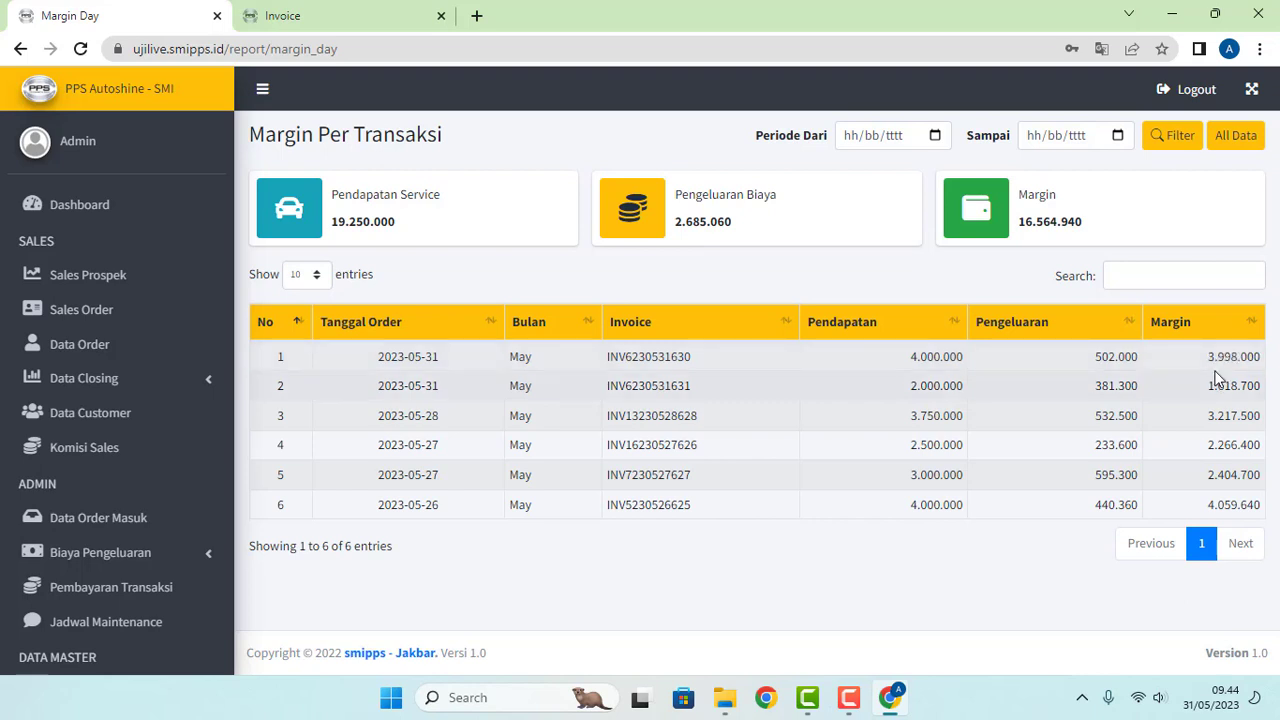
drag(1208, 357, 1245, 380)
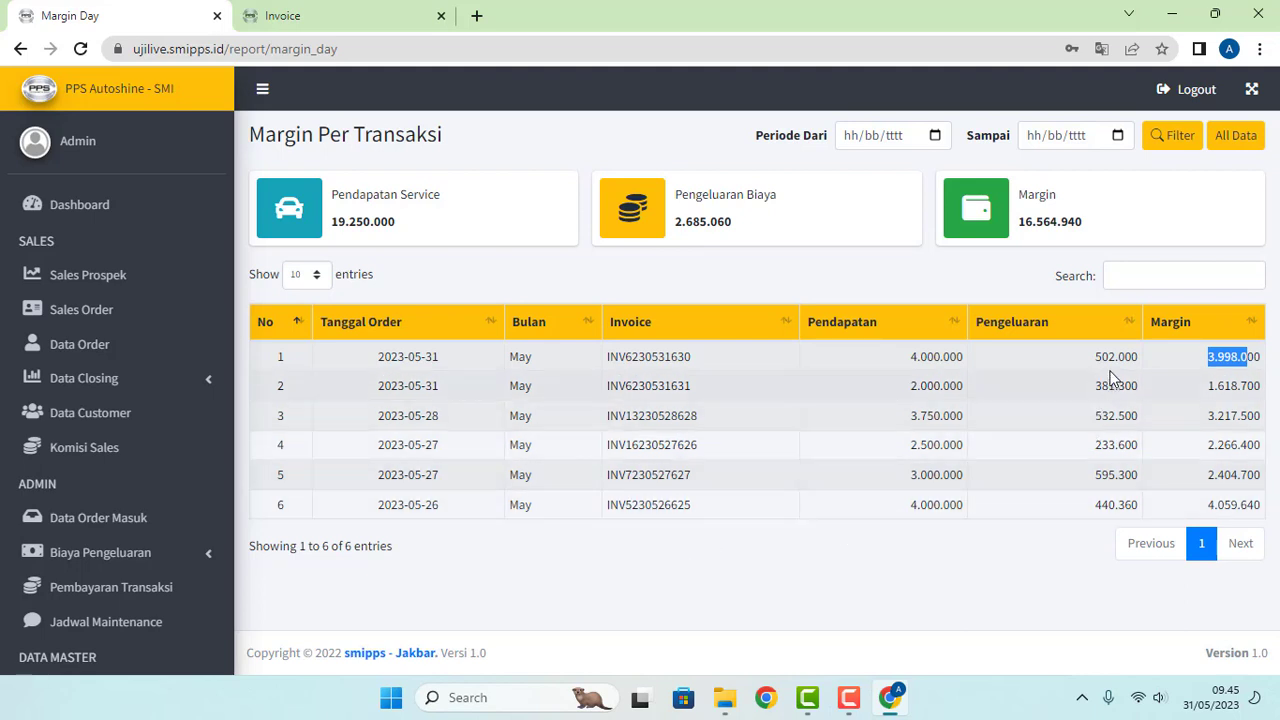
click(1226, 388)
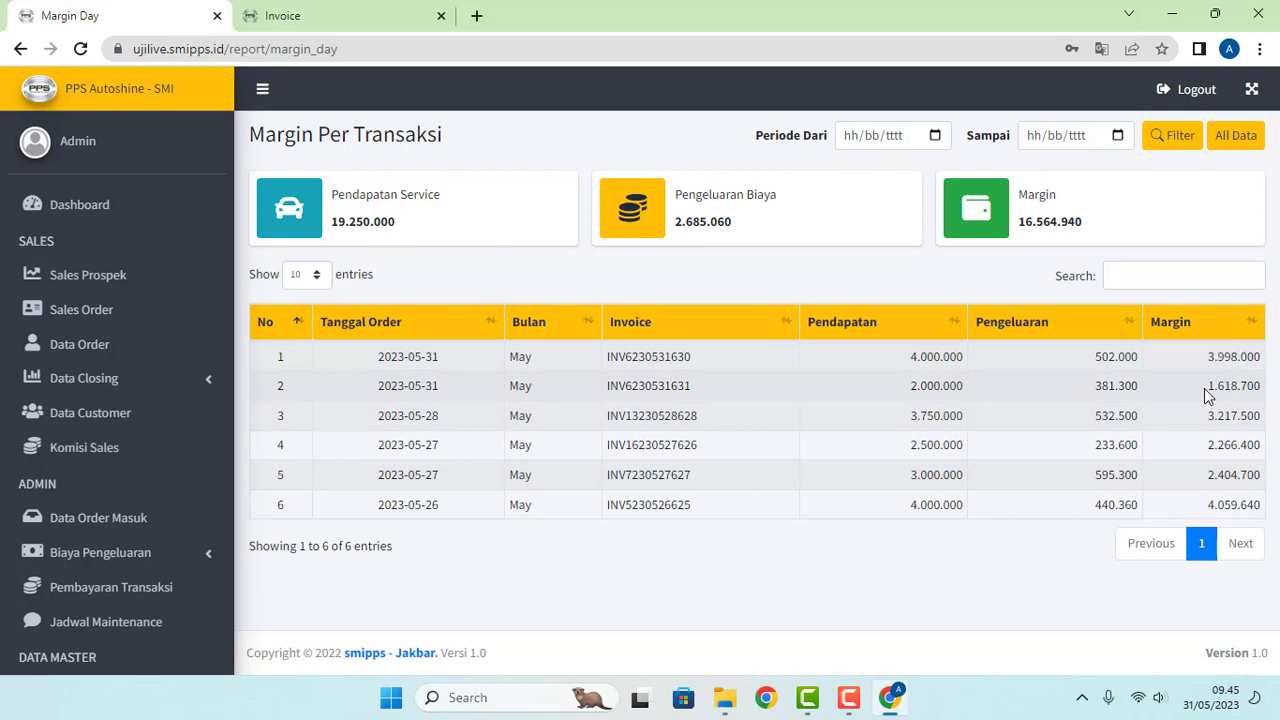
drag(1213, 411, 1060, 445)
click(1064, 469)
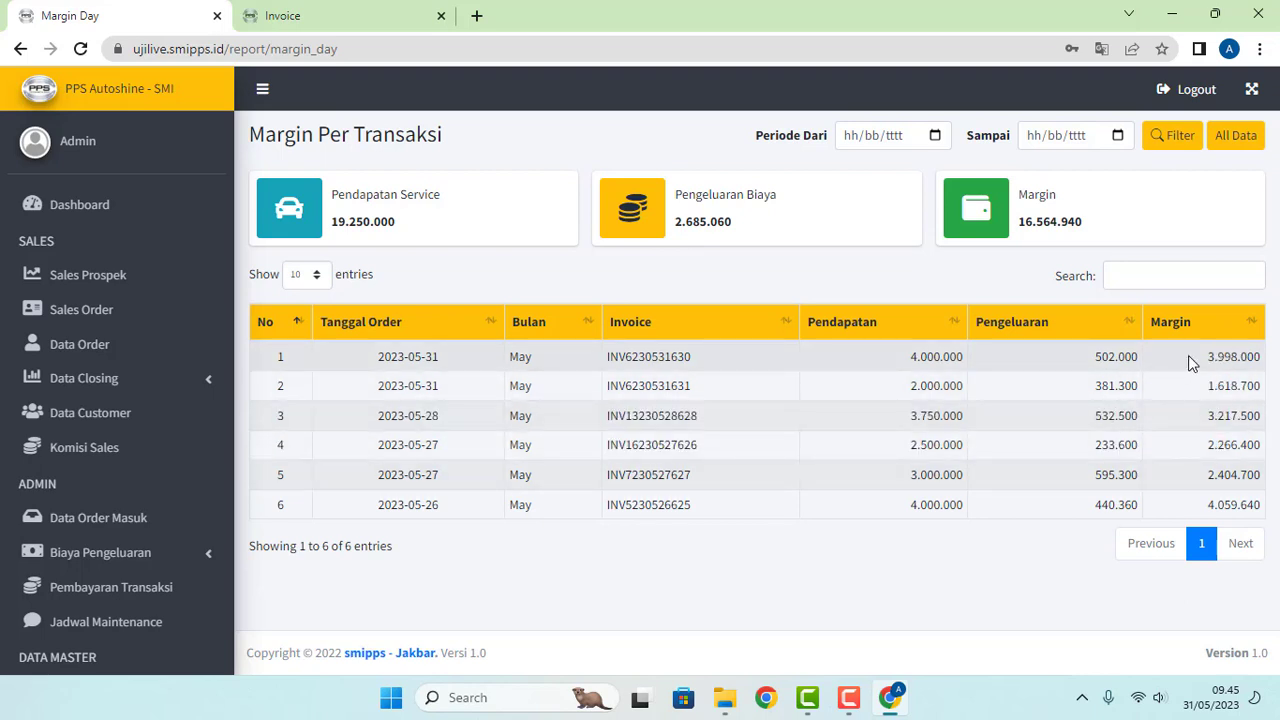
drag(1207, 357, 1259, 360)
click(1222, 362)
drag(904, 360, 967, 360)
drag(1100, 358, 1262, 357)
click(1061, 364)
drag(909, 358, 962, 356)
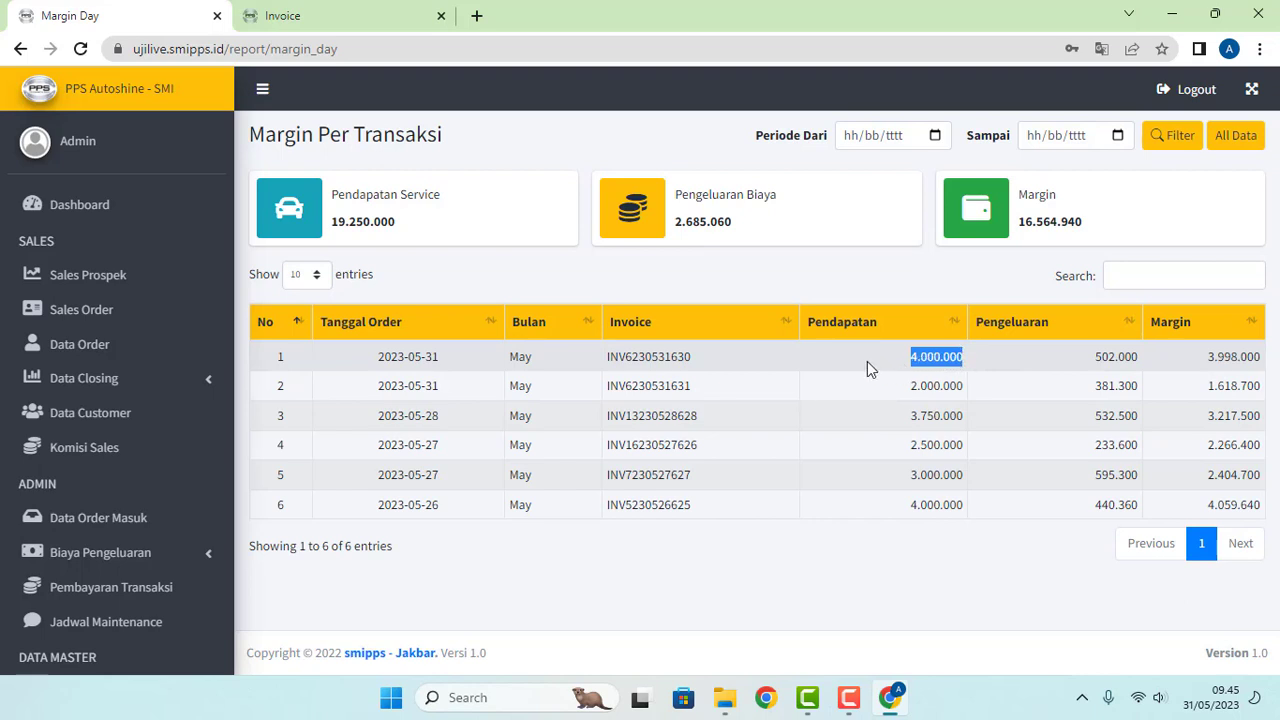
click(932, 362)
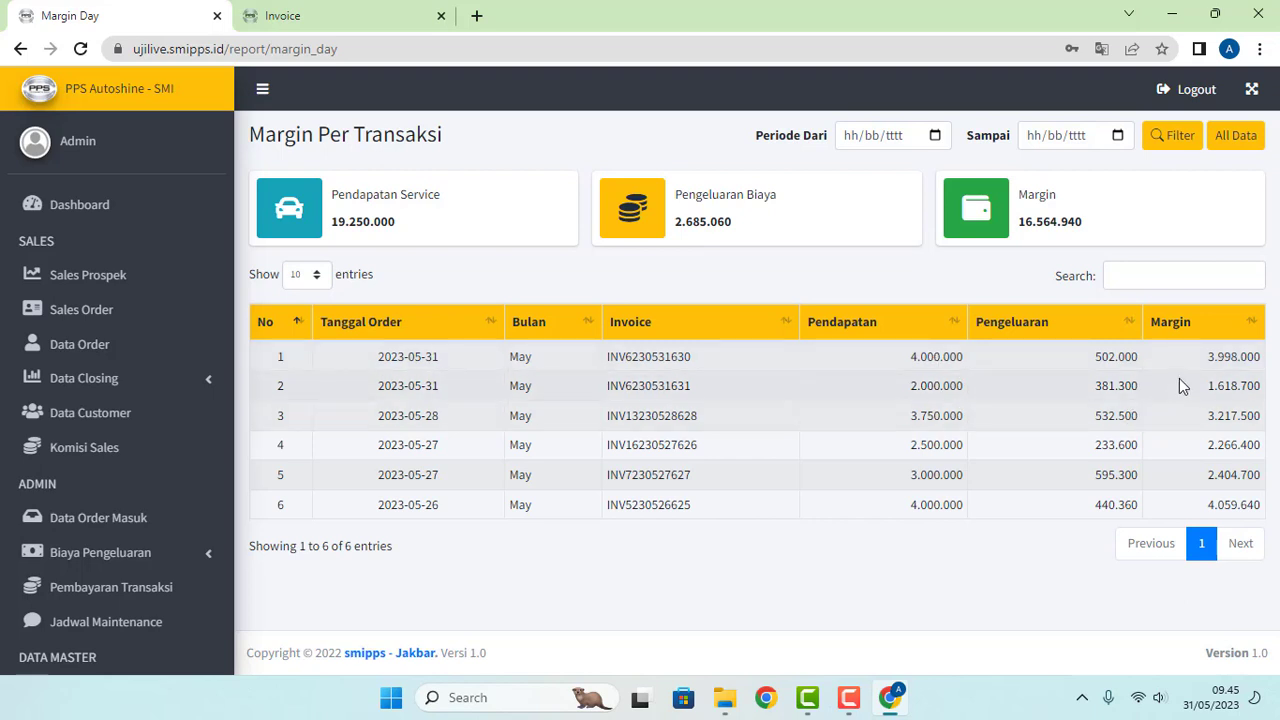
drag(1205, 357, 1256, 358)
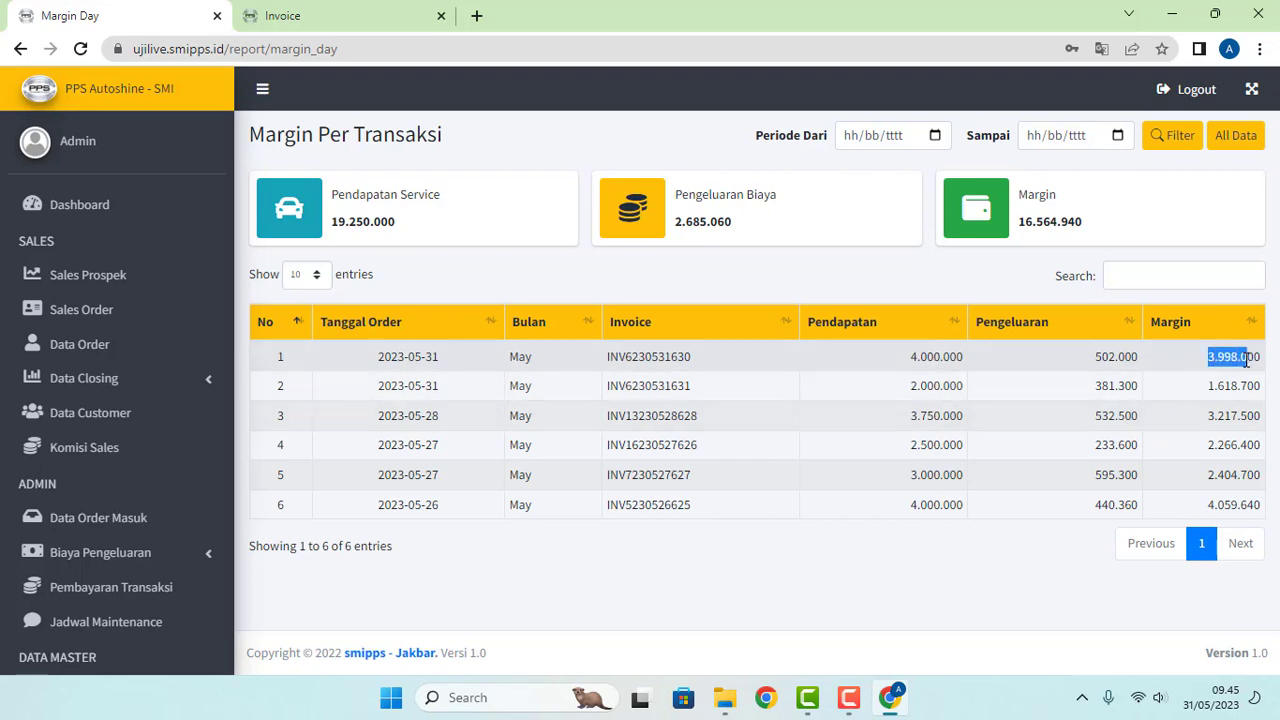
click(1236, 372)
drag(1207, 359, 1264, 360)
click(847, 555)
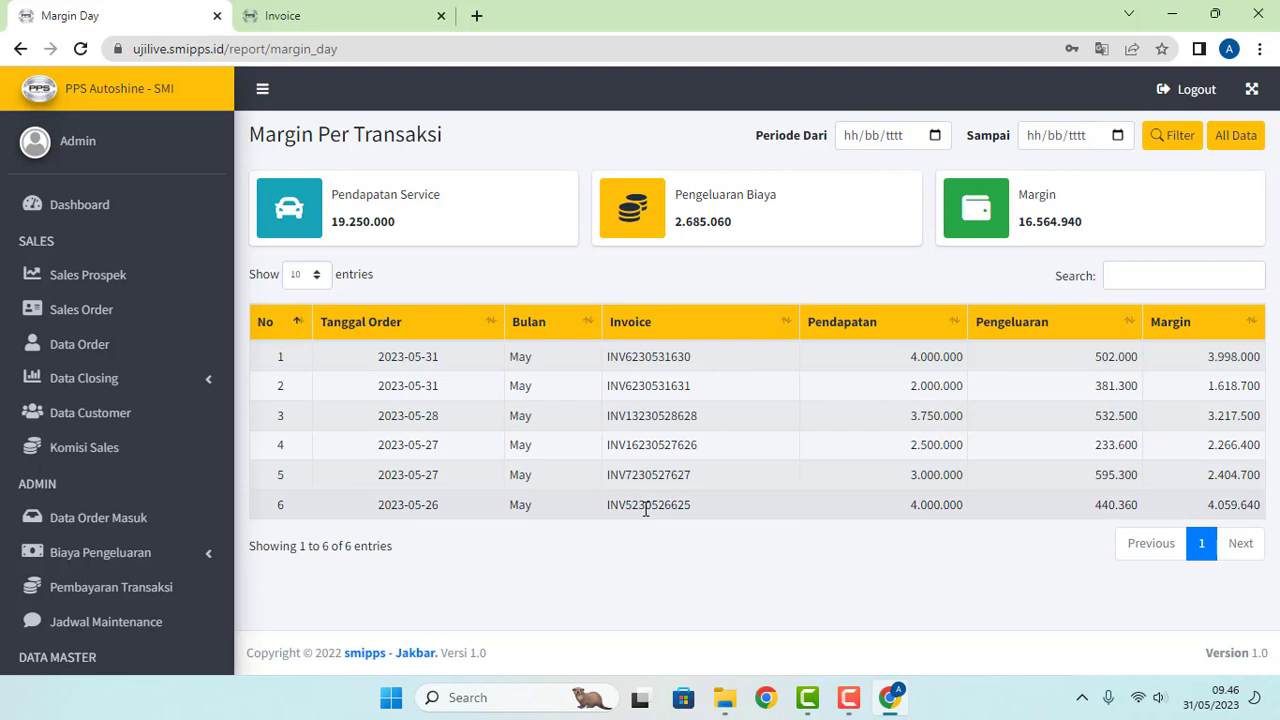
scroll(194, 598, down, 5)
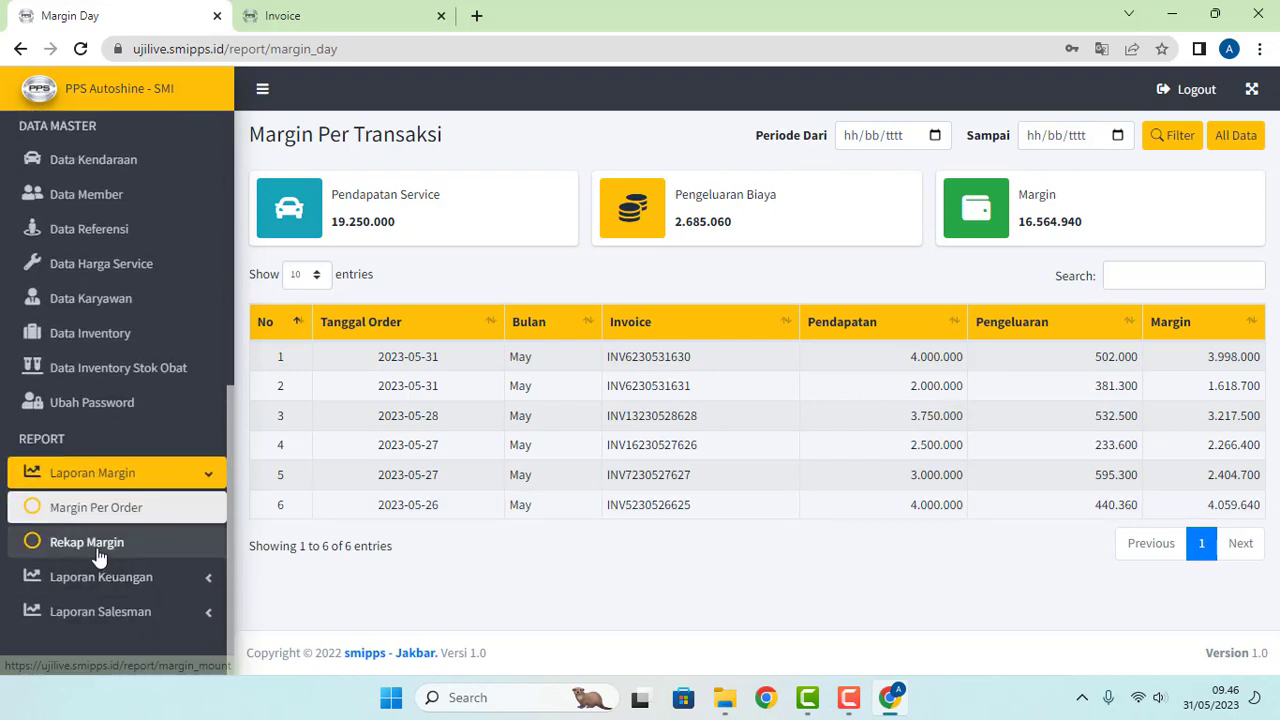
Step: Open Rekap Margin and point out May's income 19.250.000 and monthly expense 1.000.000
click(100, 553)
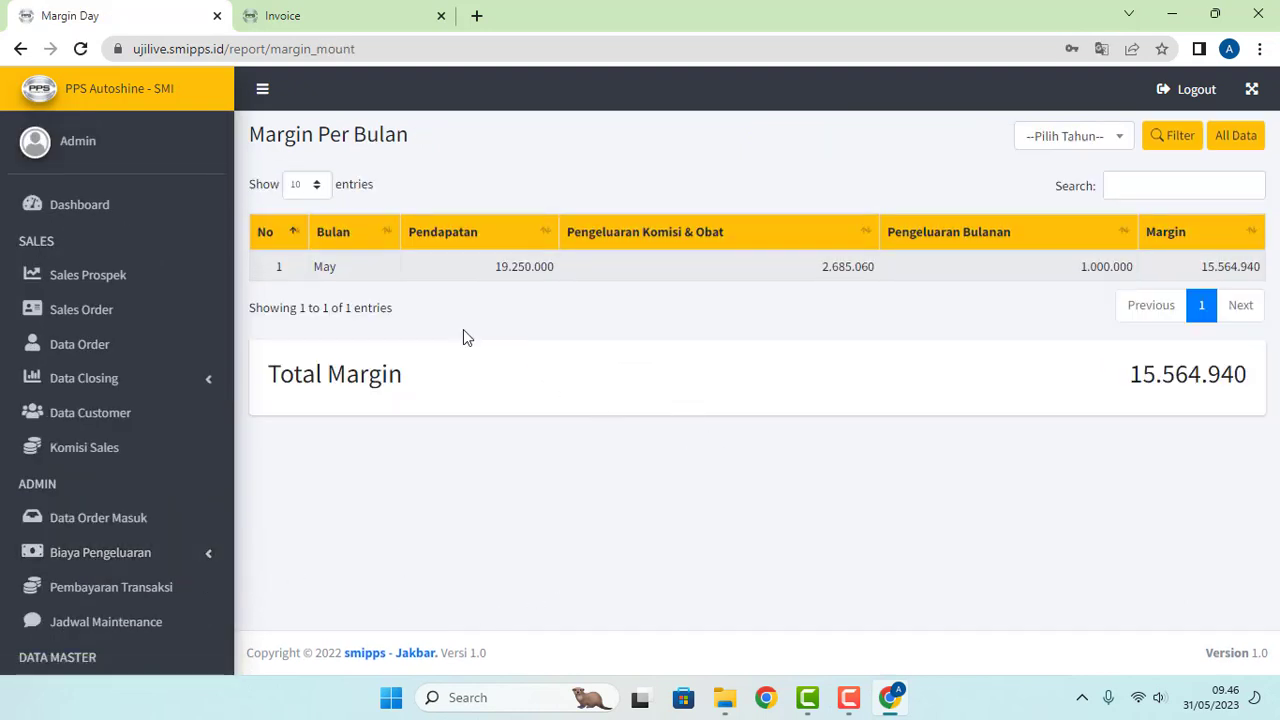
drag(500, 268, 541, 268)
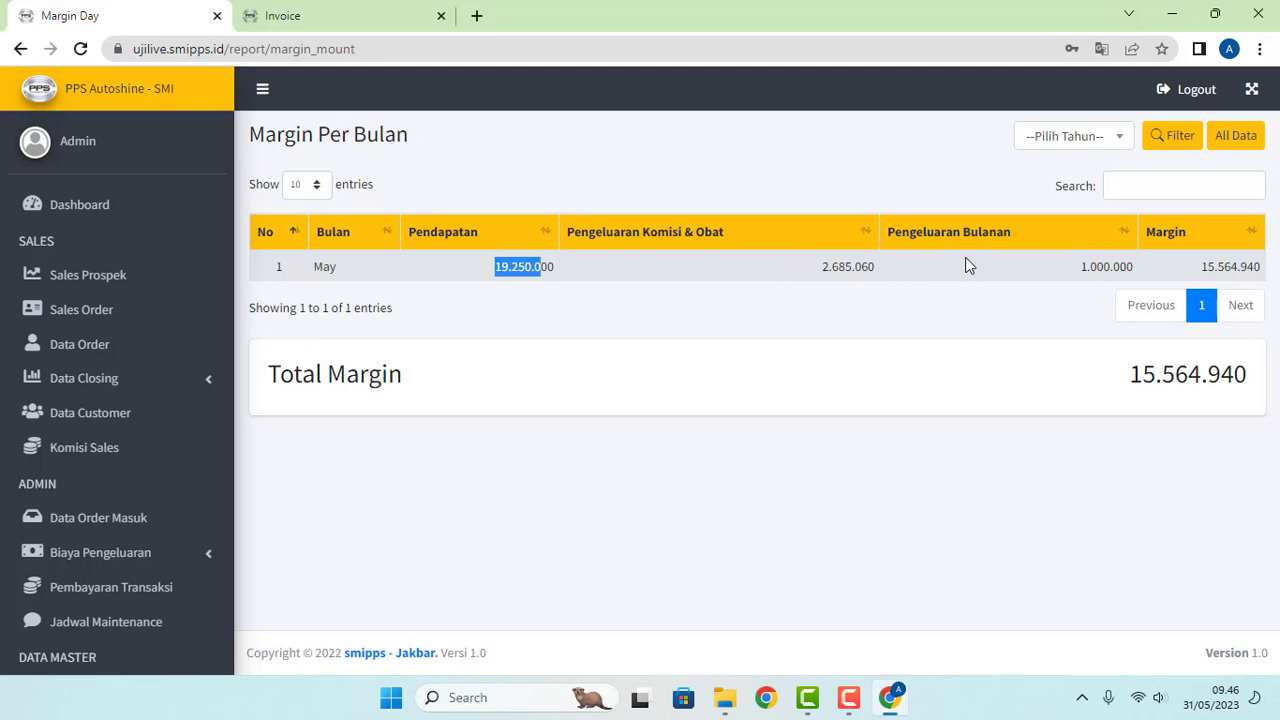
drag(1081, 267, 1128, 268)
click(1108, 272)
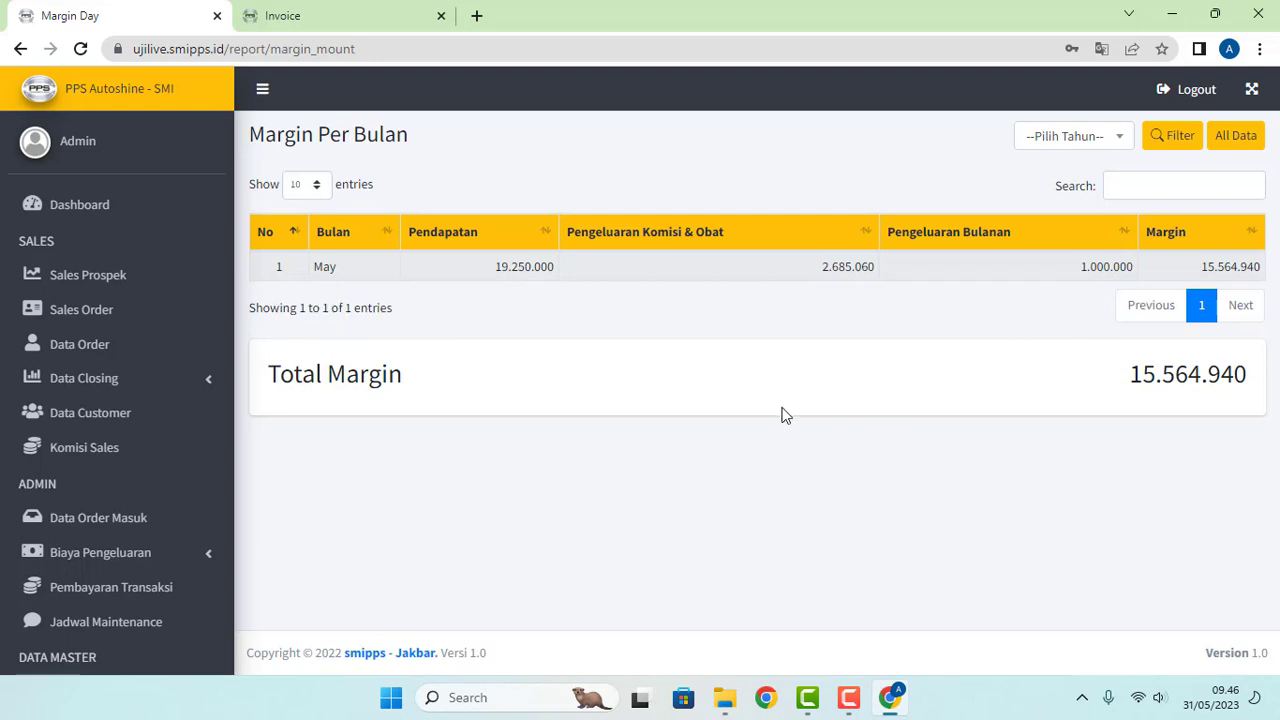
Step: Open the --Pilih Tahun-- year dropdown to view the available years
click(1118, 148)
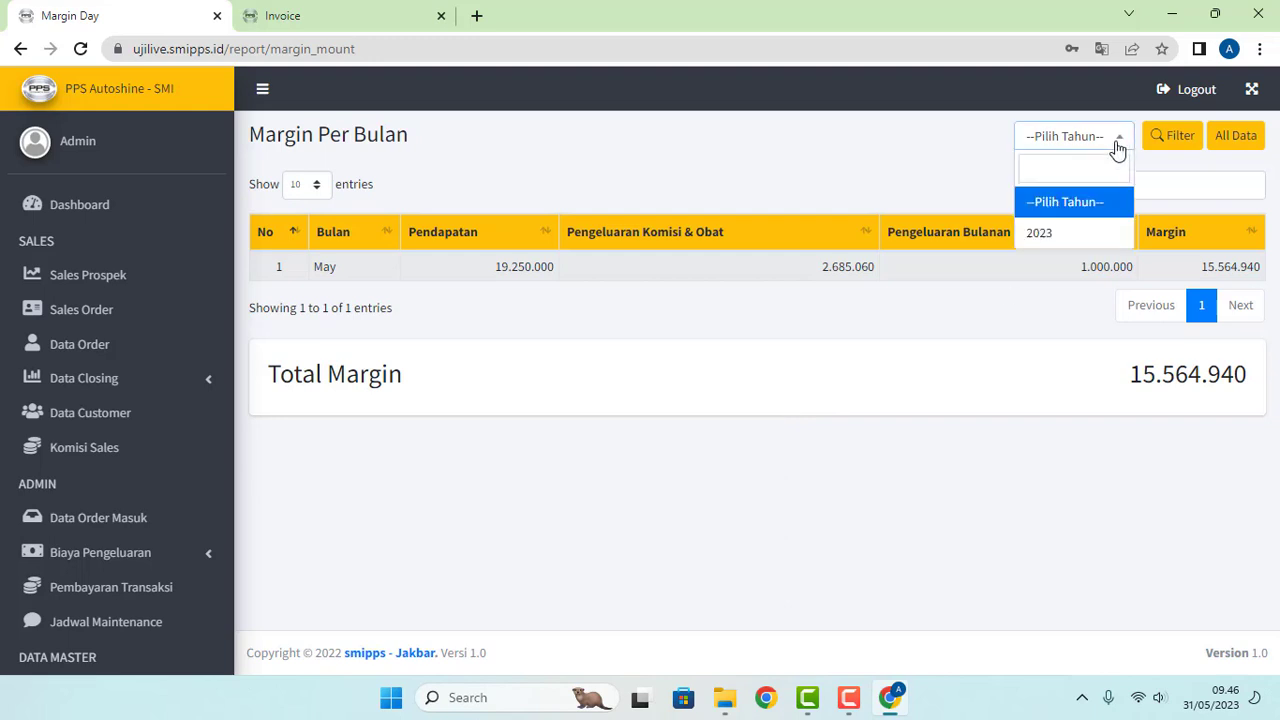
click(686, 209)
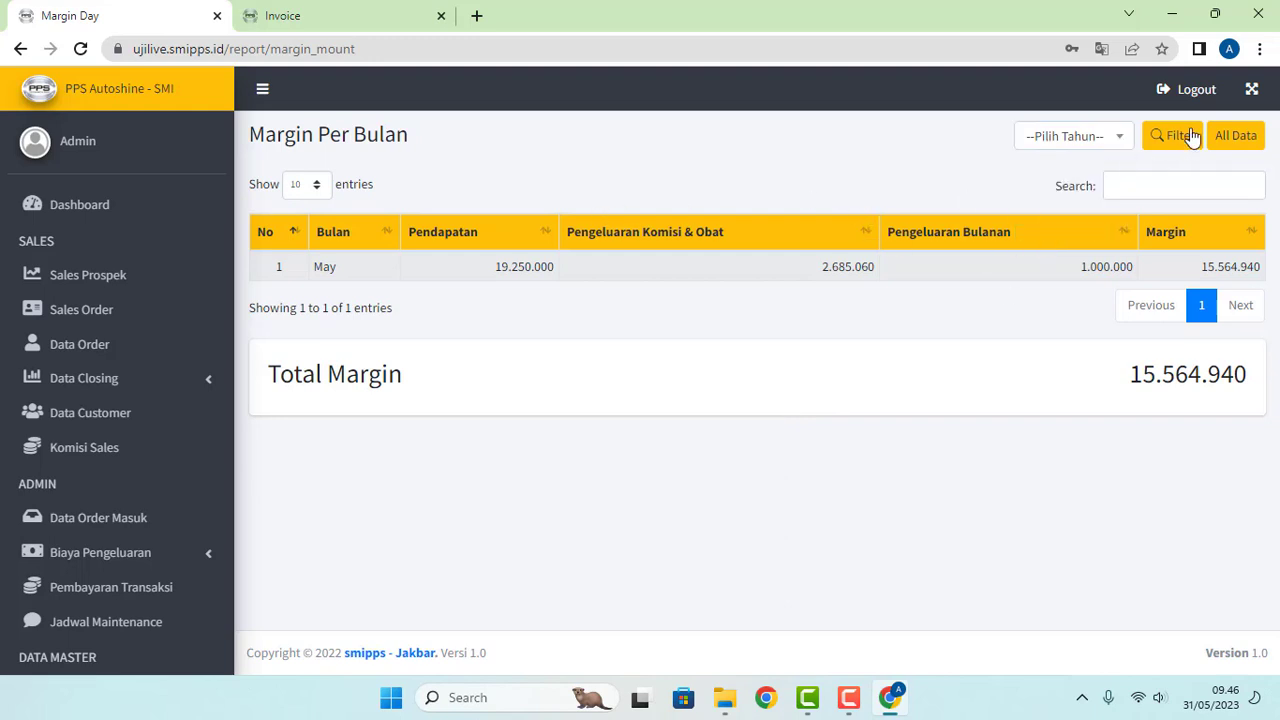
click(1130, 148)
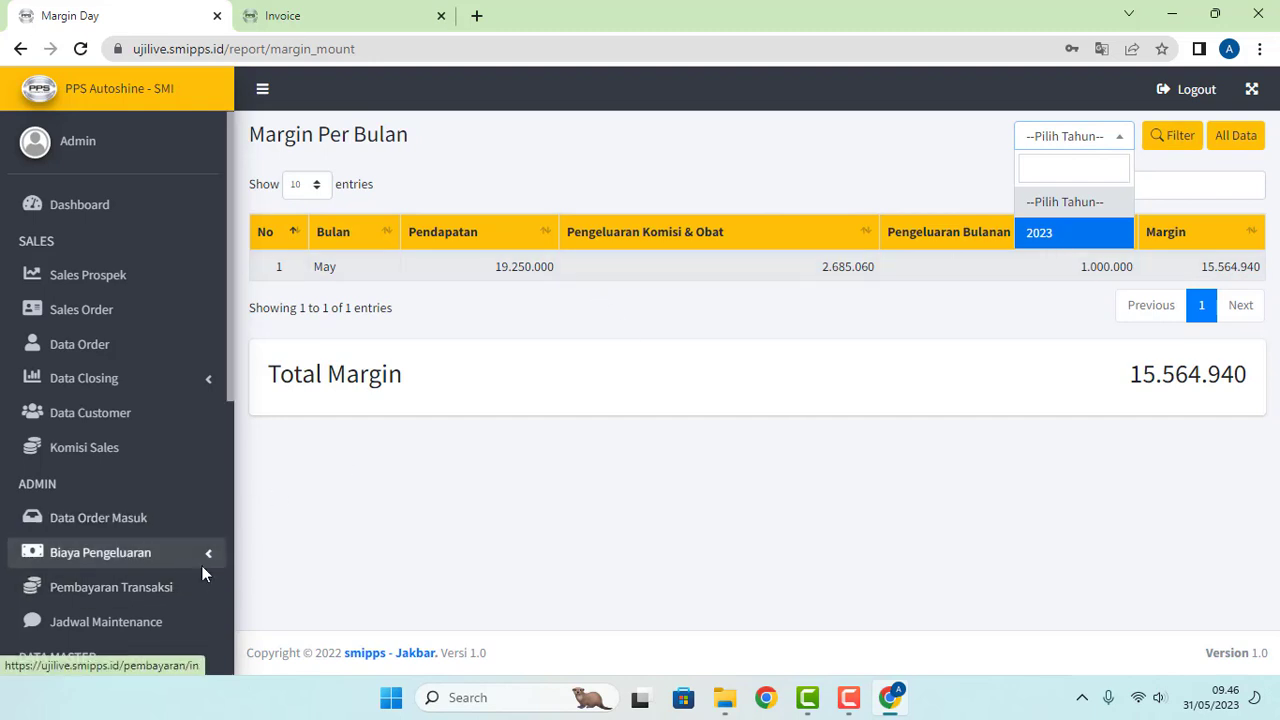
scroll(186, 569, down, 5)
scroll(182, 578, down, 1)
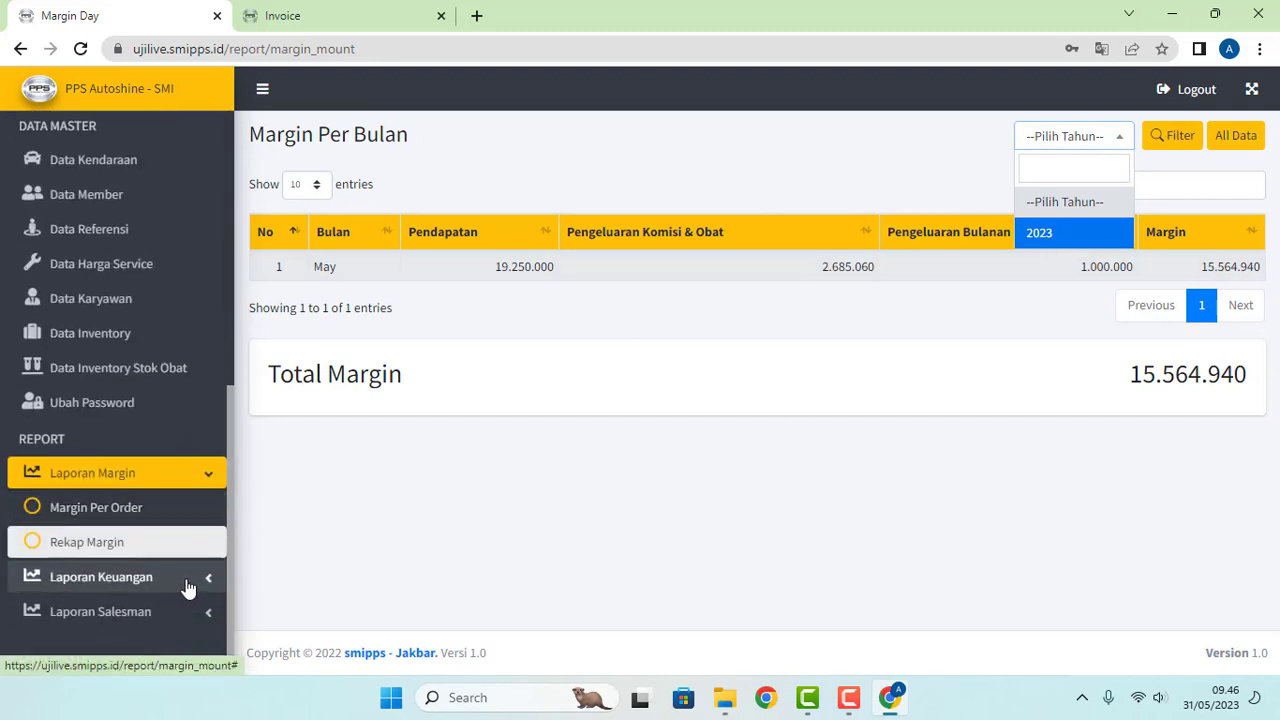
Step: Back on Margin Per Order, filter the period to 26–28 May 2023, leaving four orders
click(108, 517)
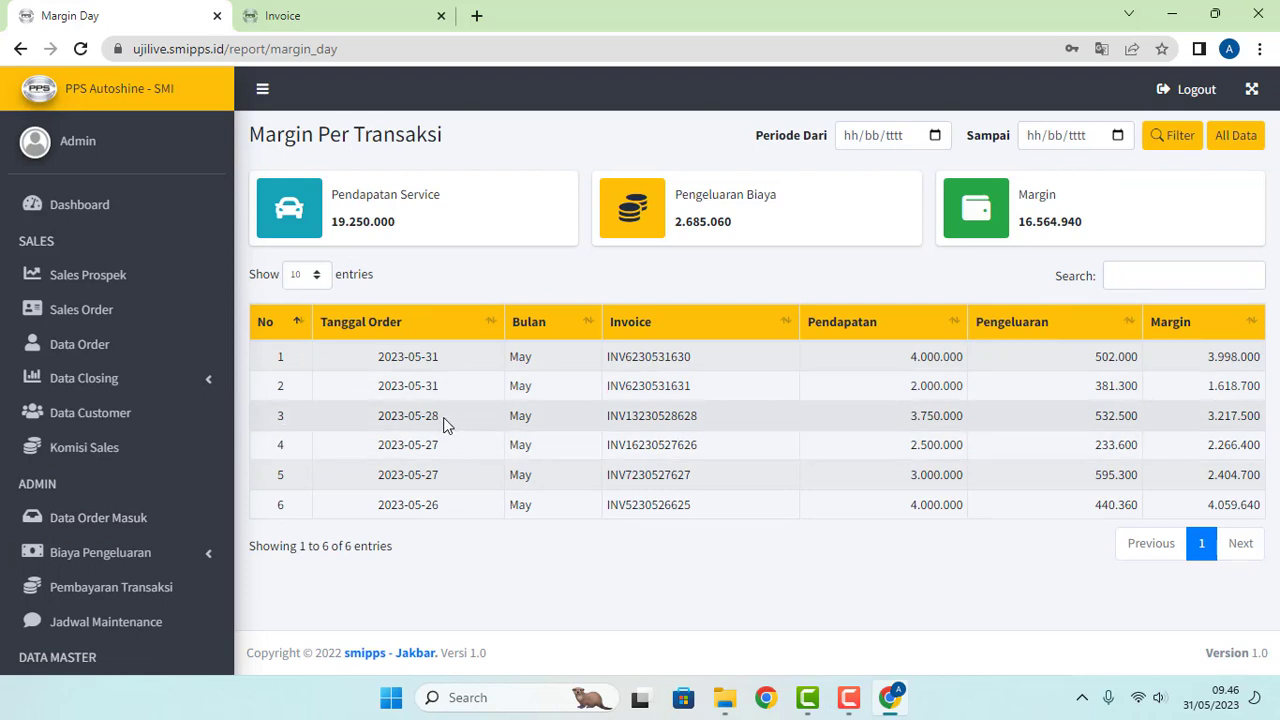
drag(446, 424, 377, 418)
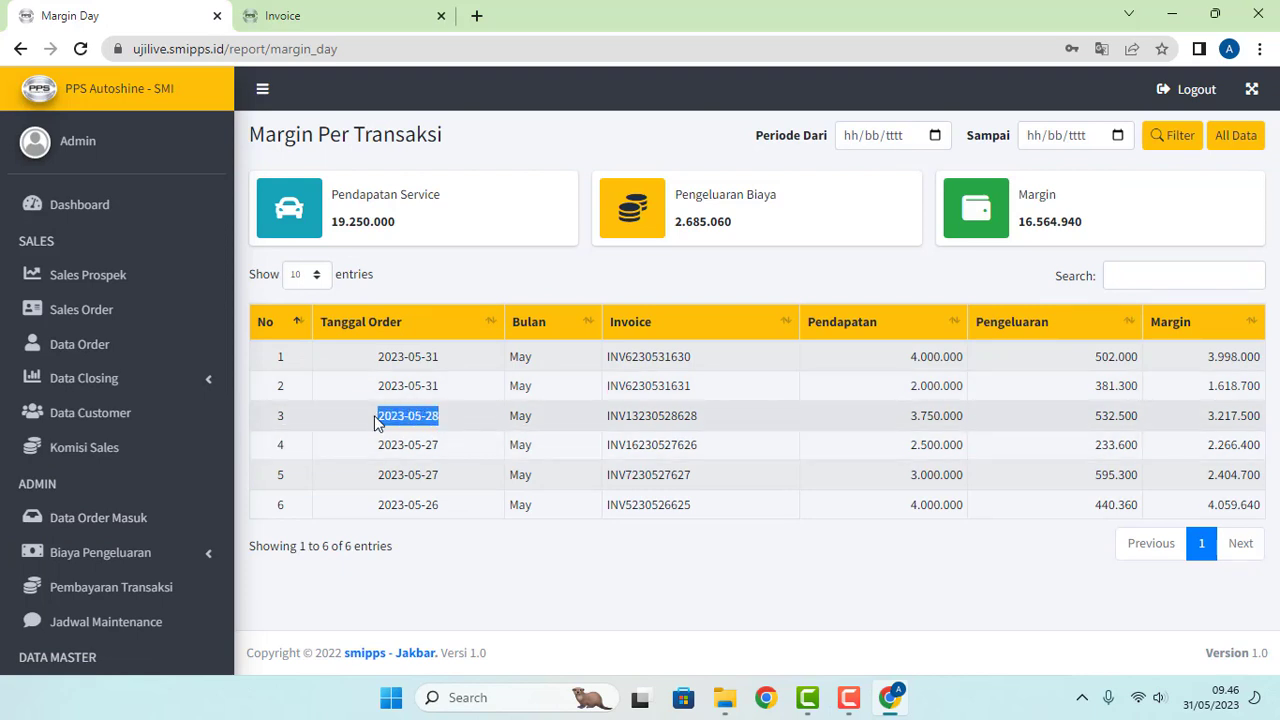
click(935, 137)
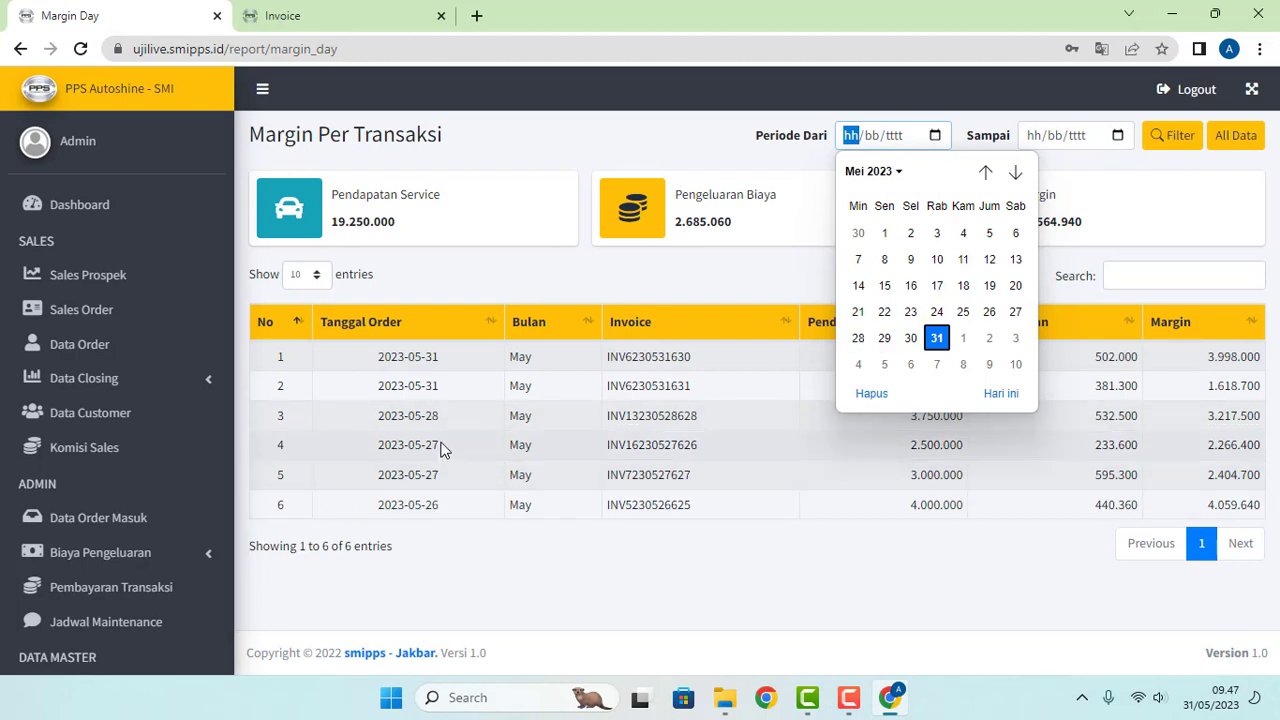
click(989, 313)
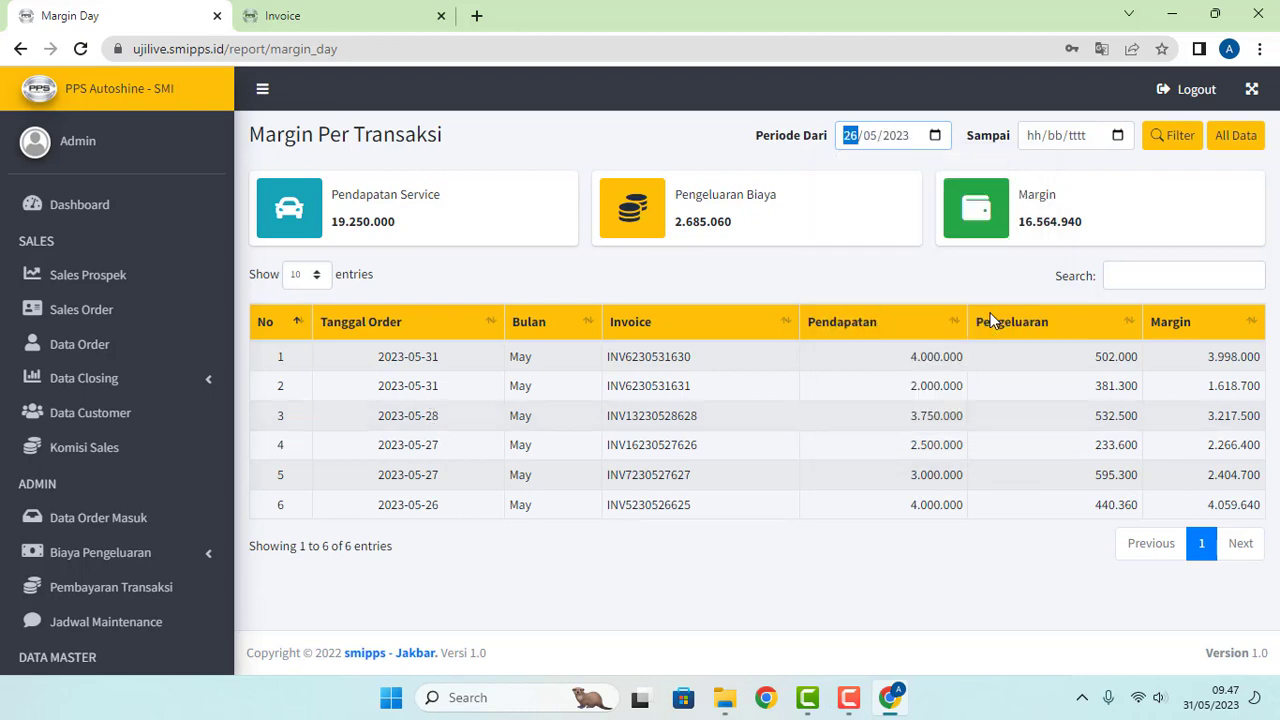
click(1116, 135)
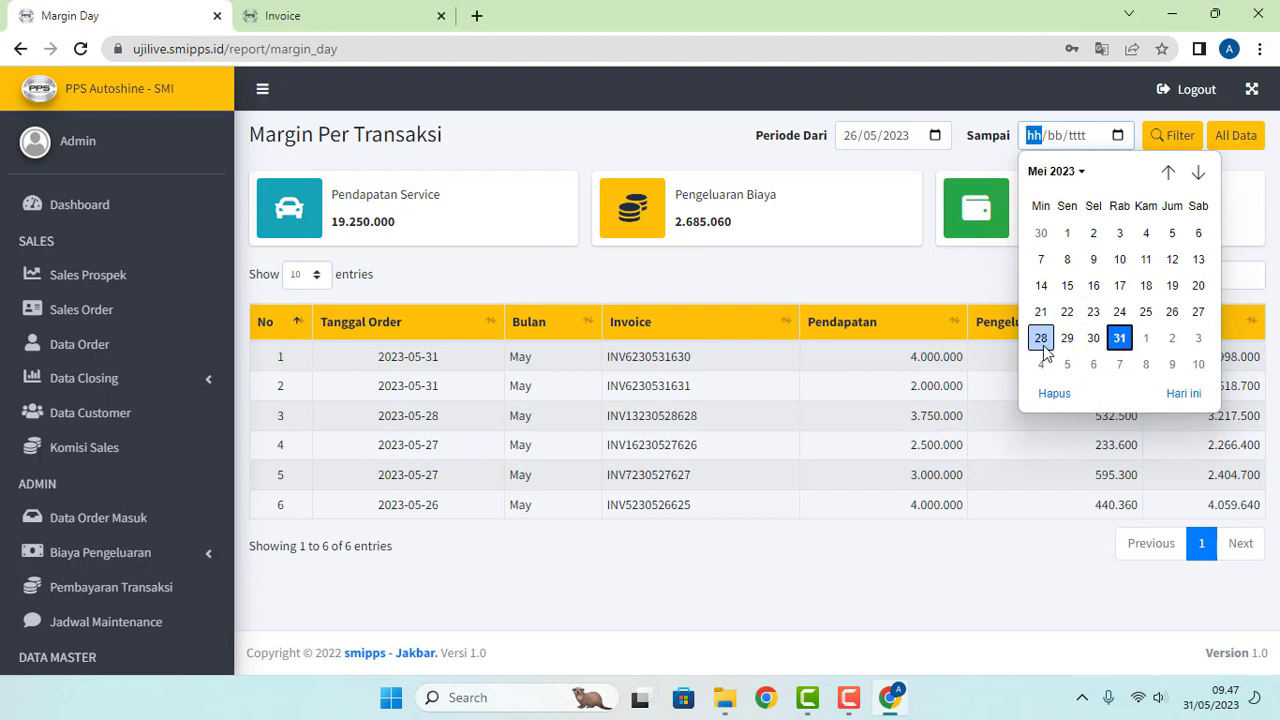
click(1044, 350)
click(1176, 140)
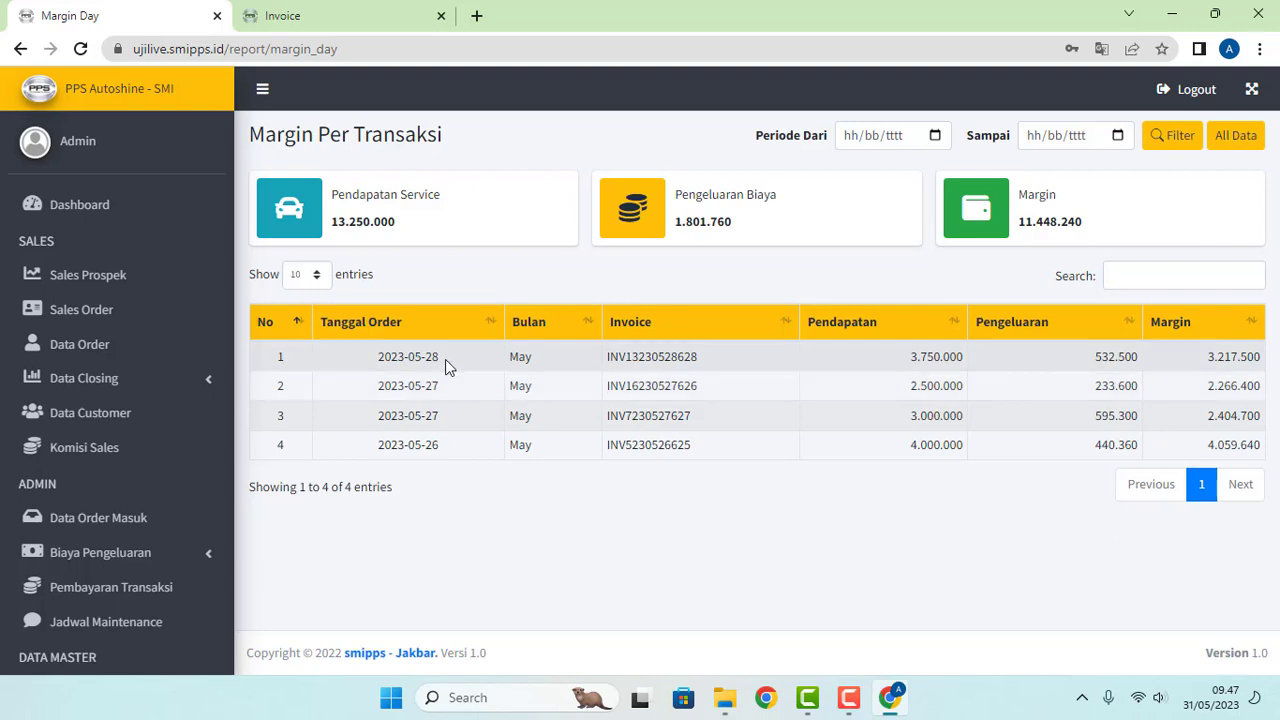
drag(430, 356, 443, 443)
click(591, 506)
Step: Filter the period to 28 May 2023 only: revenue 3.750.000 and margin 3.217.500
click(936, 137)
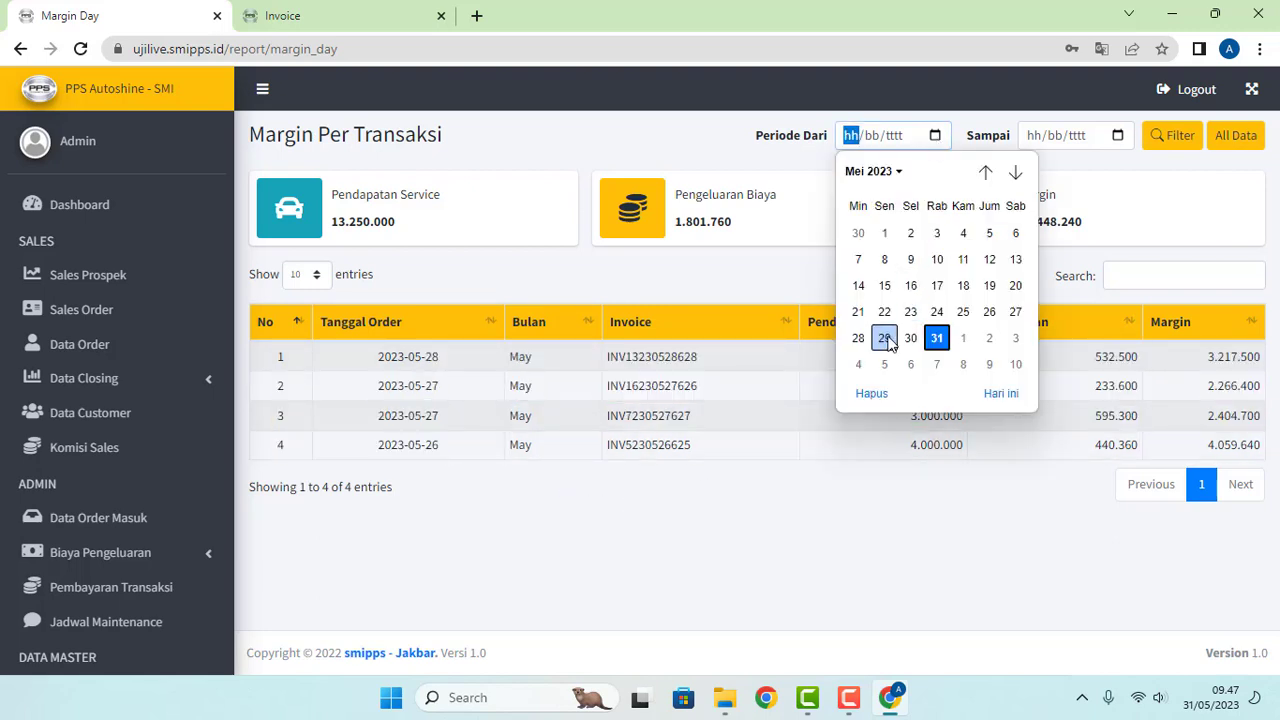
click(858, 338)
click(1116, 138)
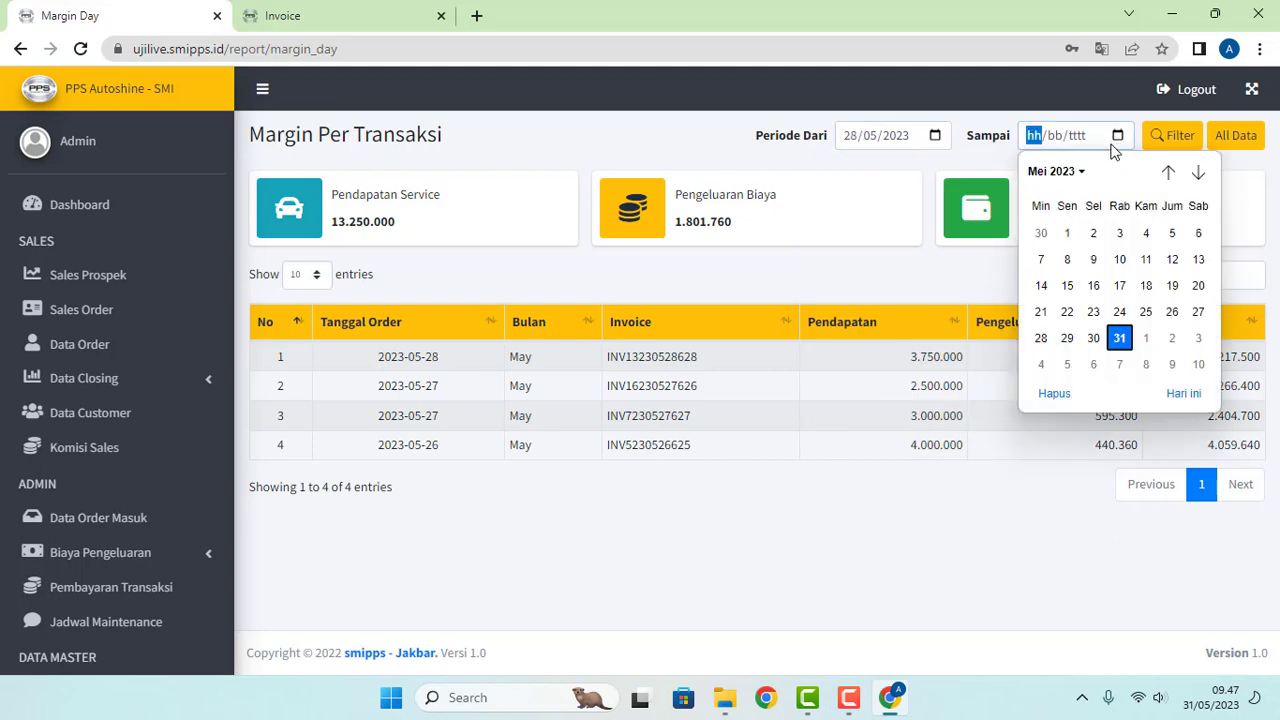
click(1039, 335)
click(1158, 141)
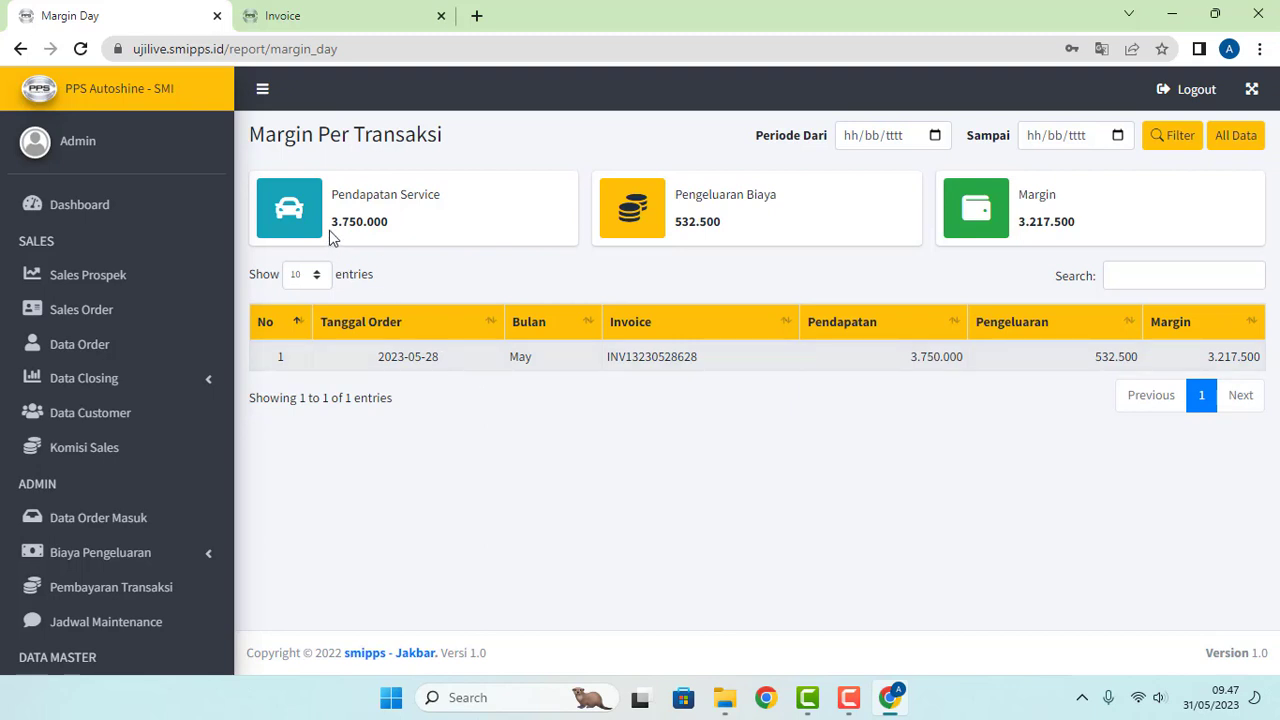
drag(332, 237, 434, 231)
click(462, 227)
drag(676, 224, 728, 223)
drag(1026, 221, 1120, 228)
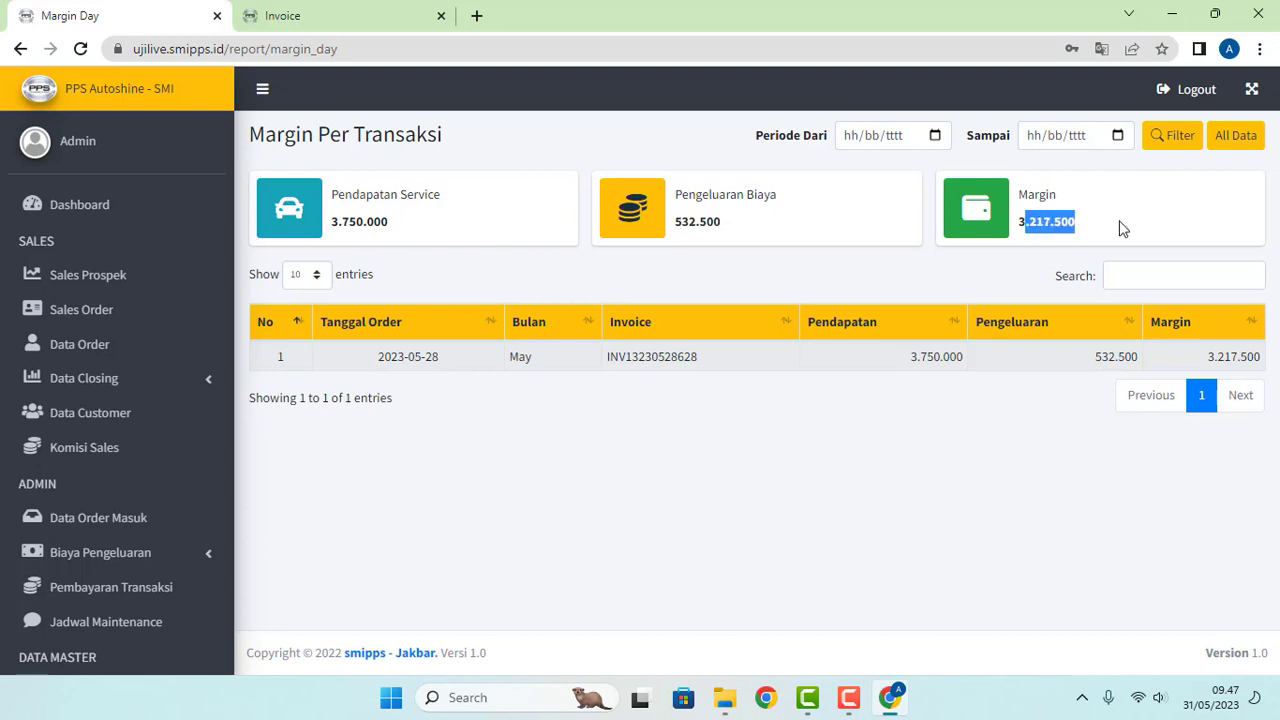
click(1152, 214)
Step: Filter the period to 31 May 2023, showing revenue 6.000.000 and expenses 883.300
click(1118, 137)
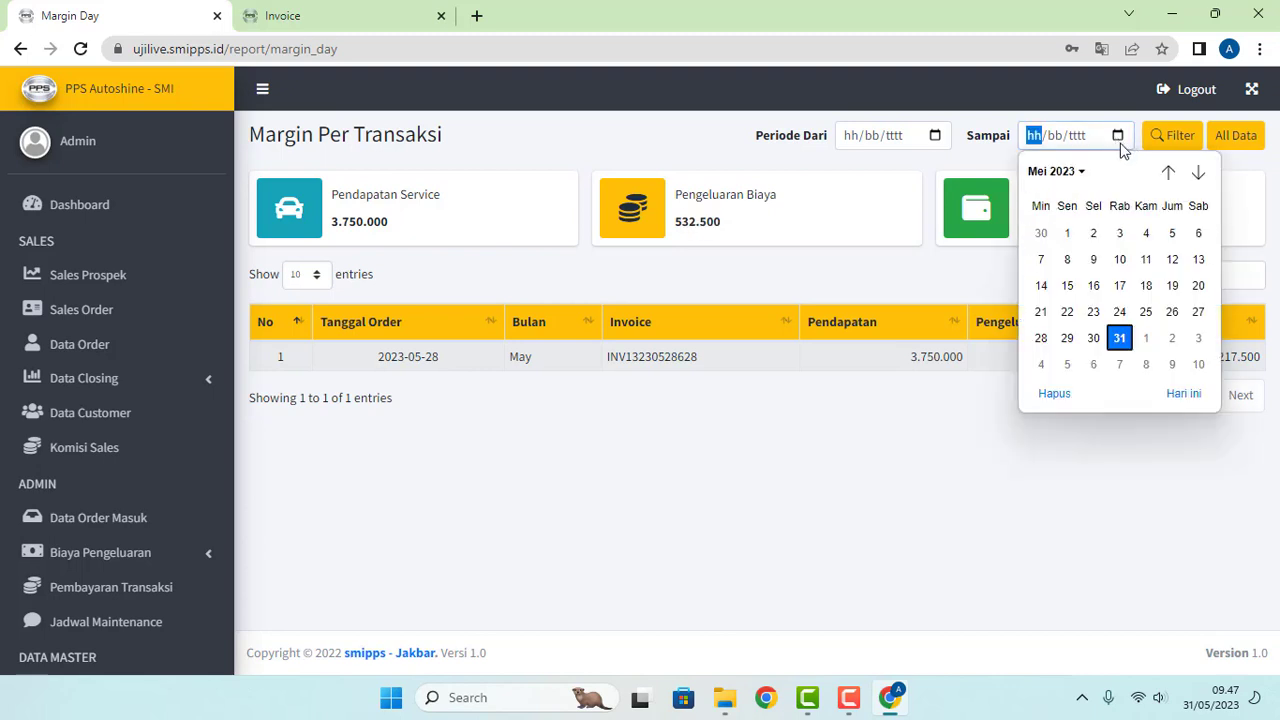
click(1119, 338)
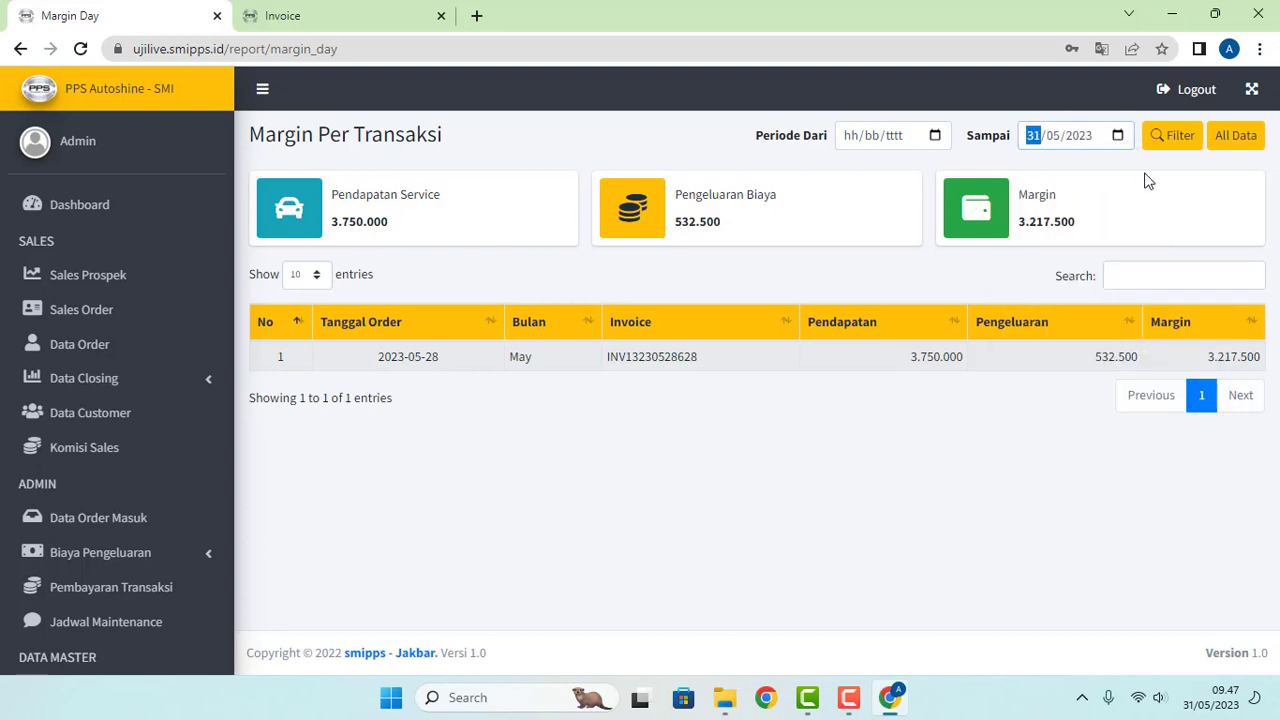
click(933, 138)
click(942, 339)
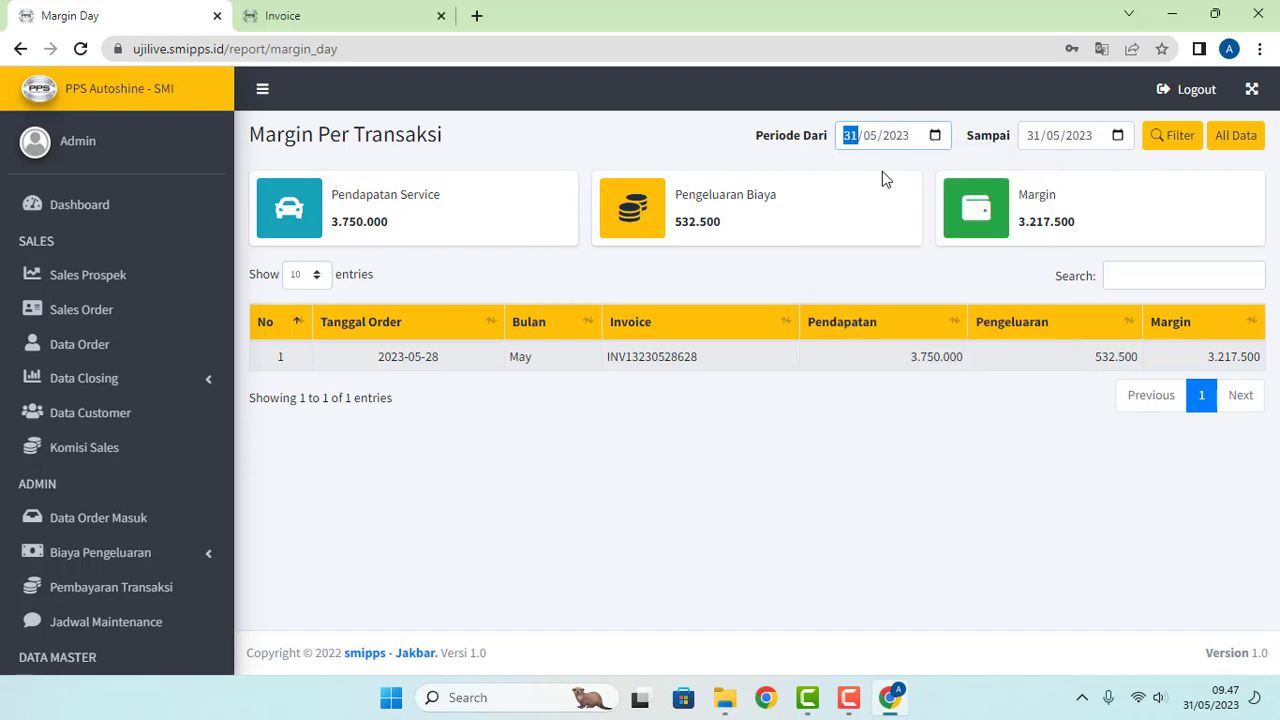
click(1172, 137)
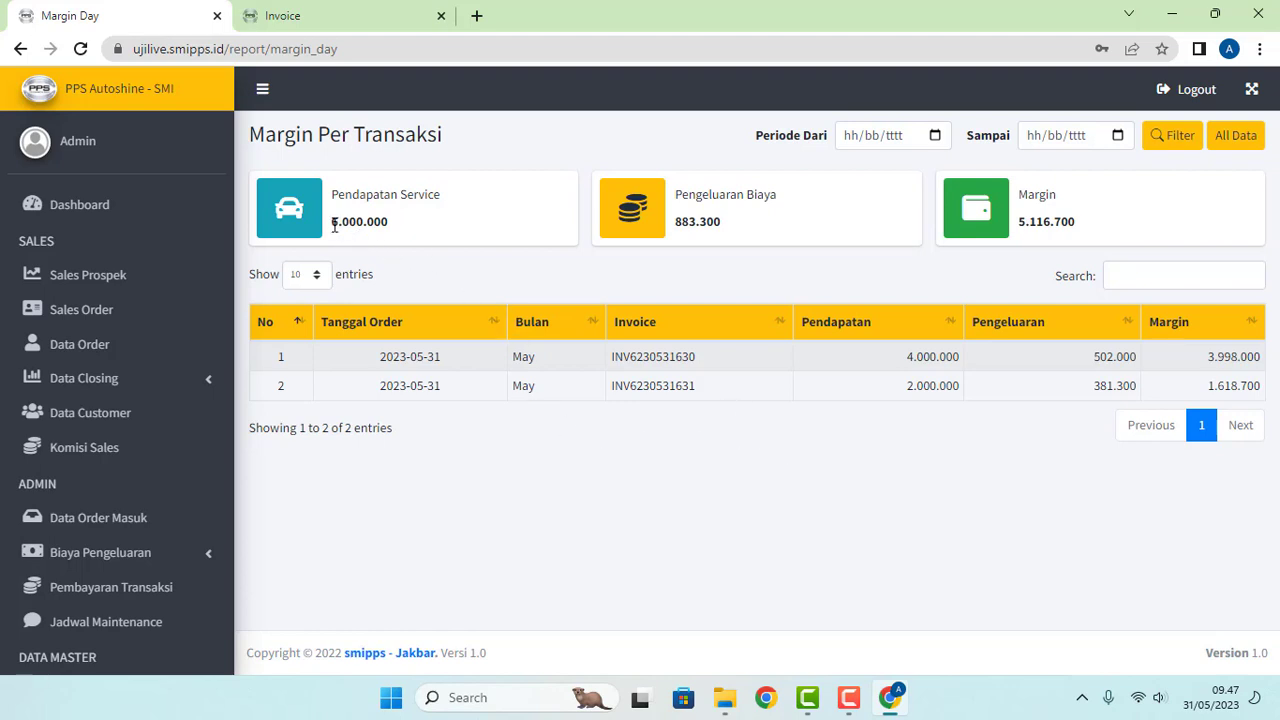
drag(334, 226, 400, 228)
drag(677, 224, 805, 232)
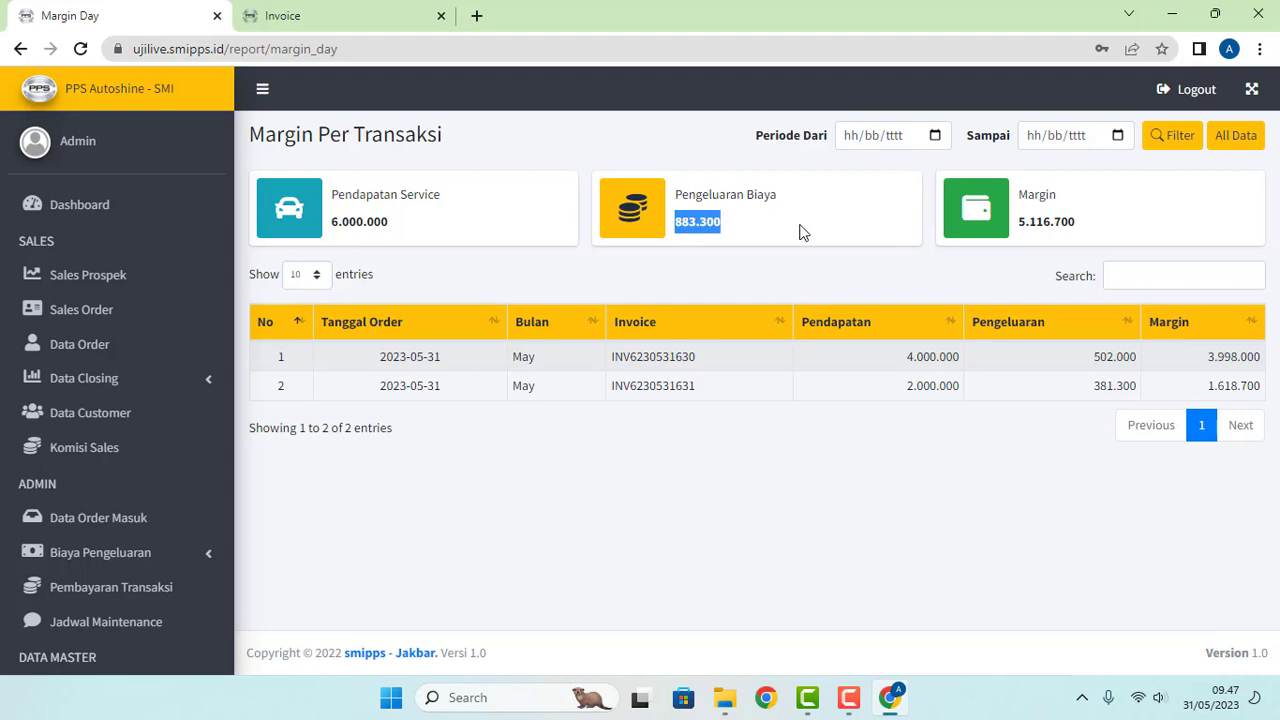
click(805, 232)
click(520, 697)
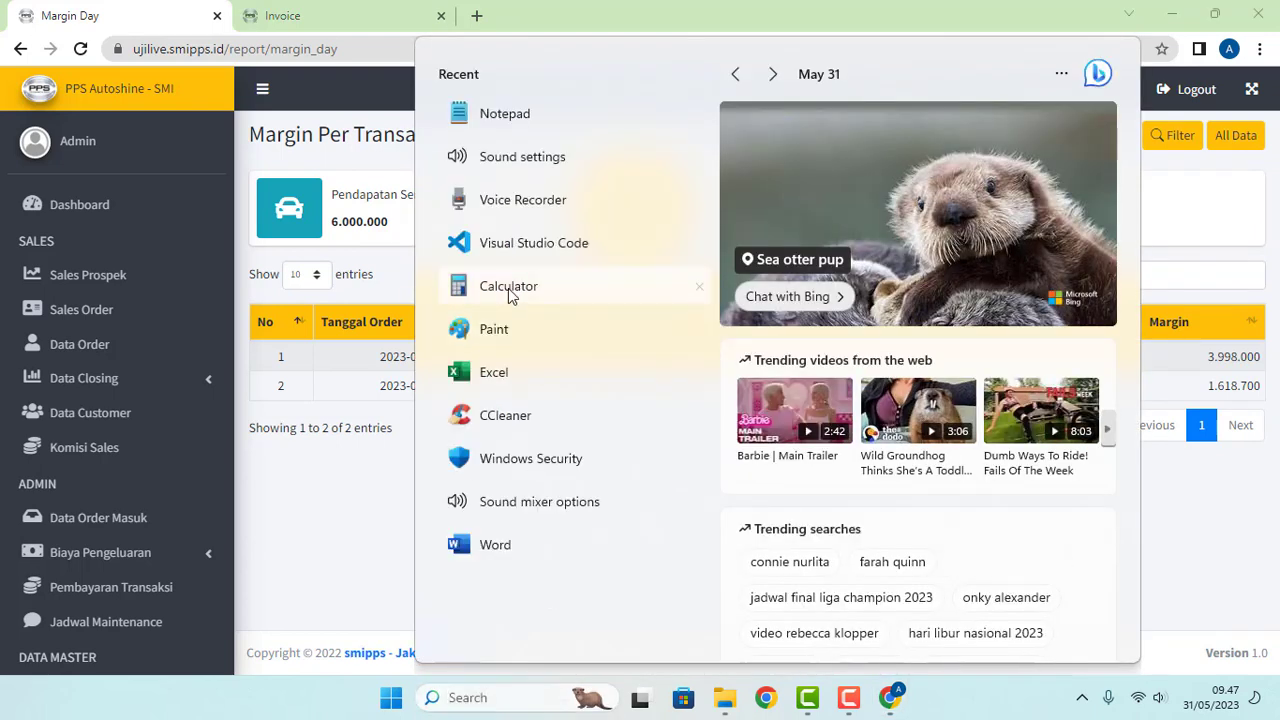
Step: Compute 6000000 - 883300 in Calculator and match the 5.116.700 result to the report's margin
click(512, 291)
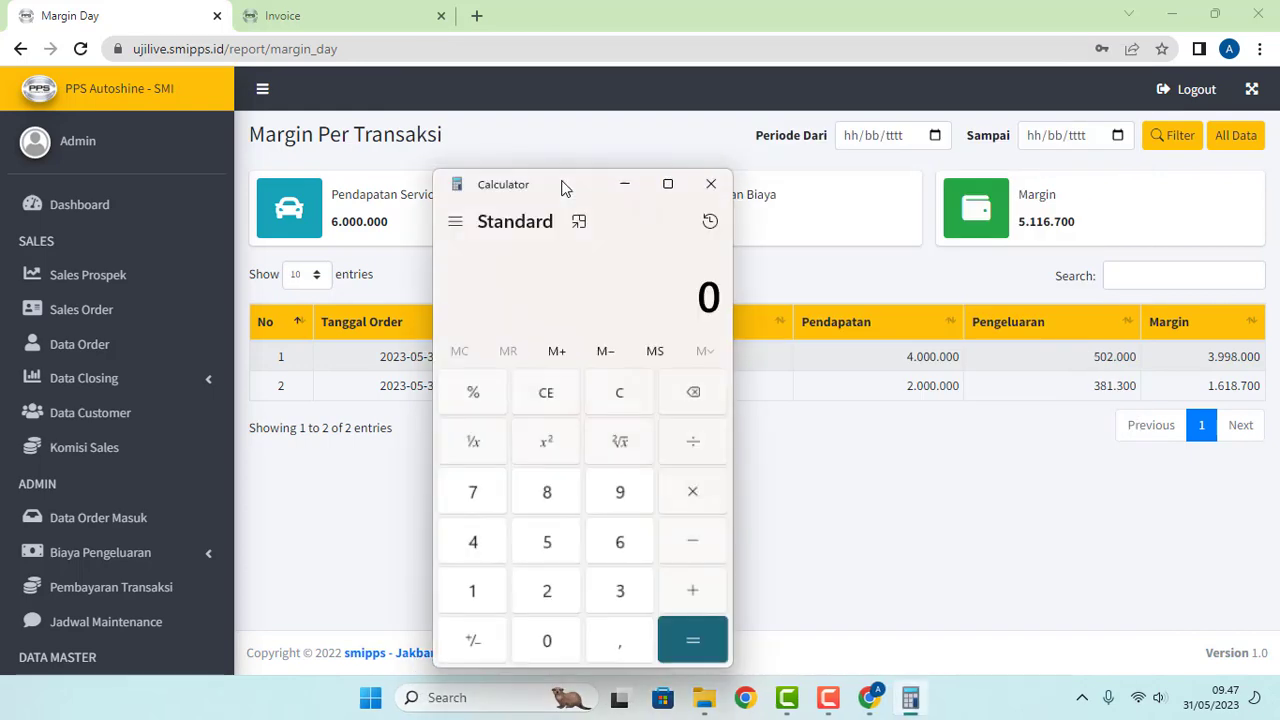
drag(563, 186, 519, 332)
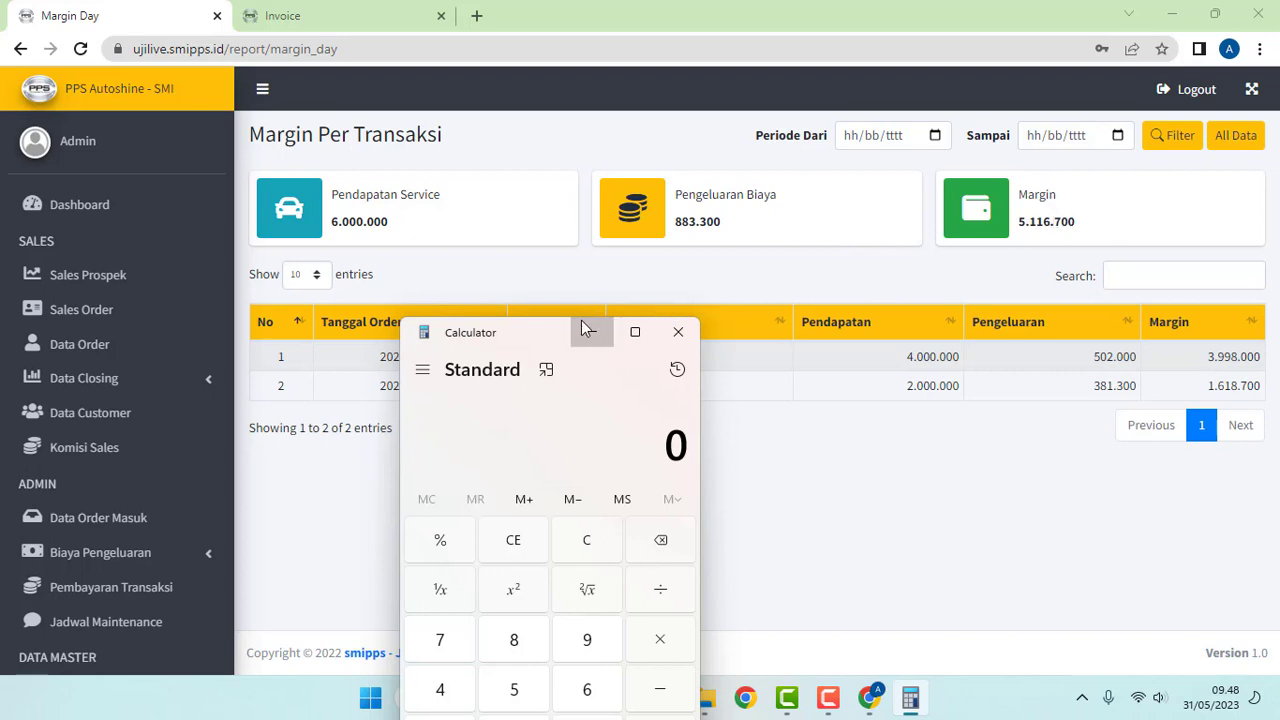
text(600000)
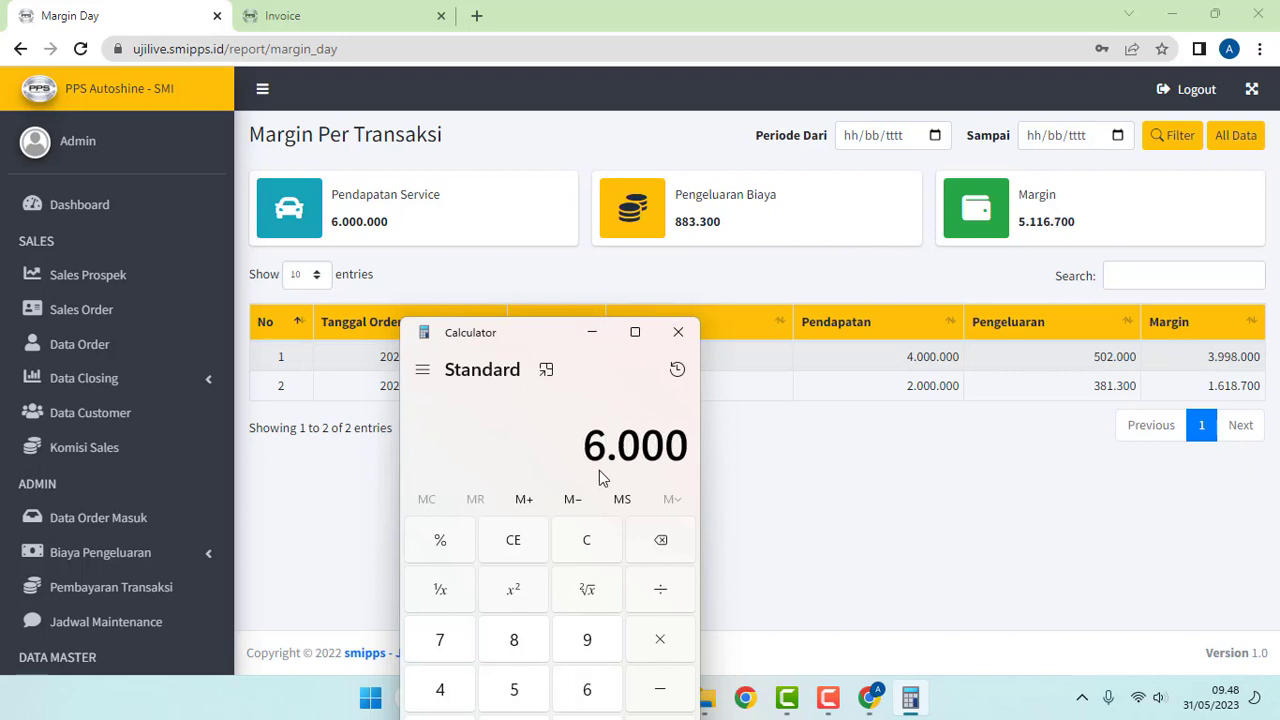
text(0)
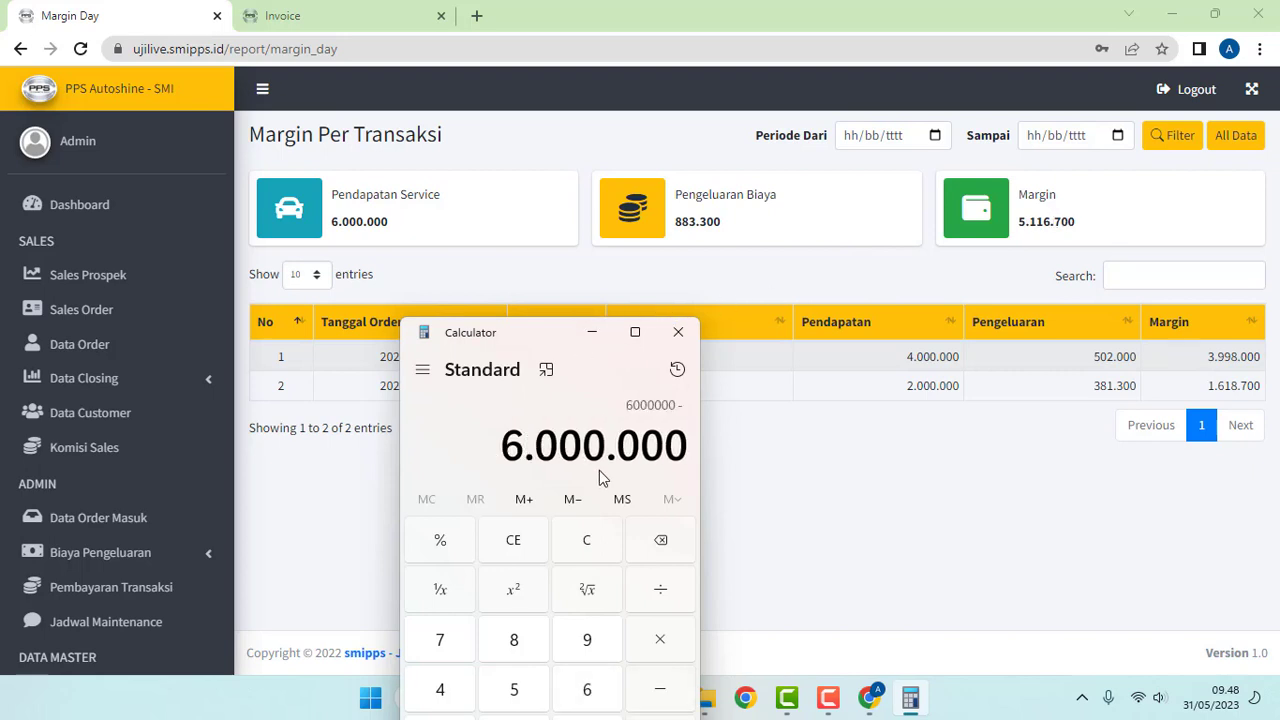
text( - 88)
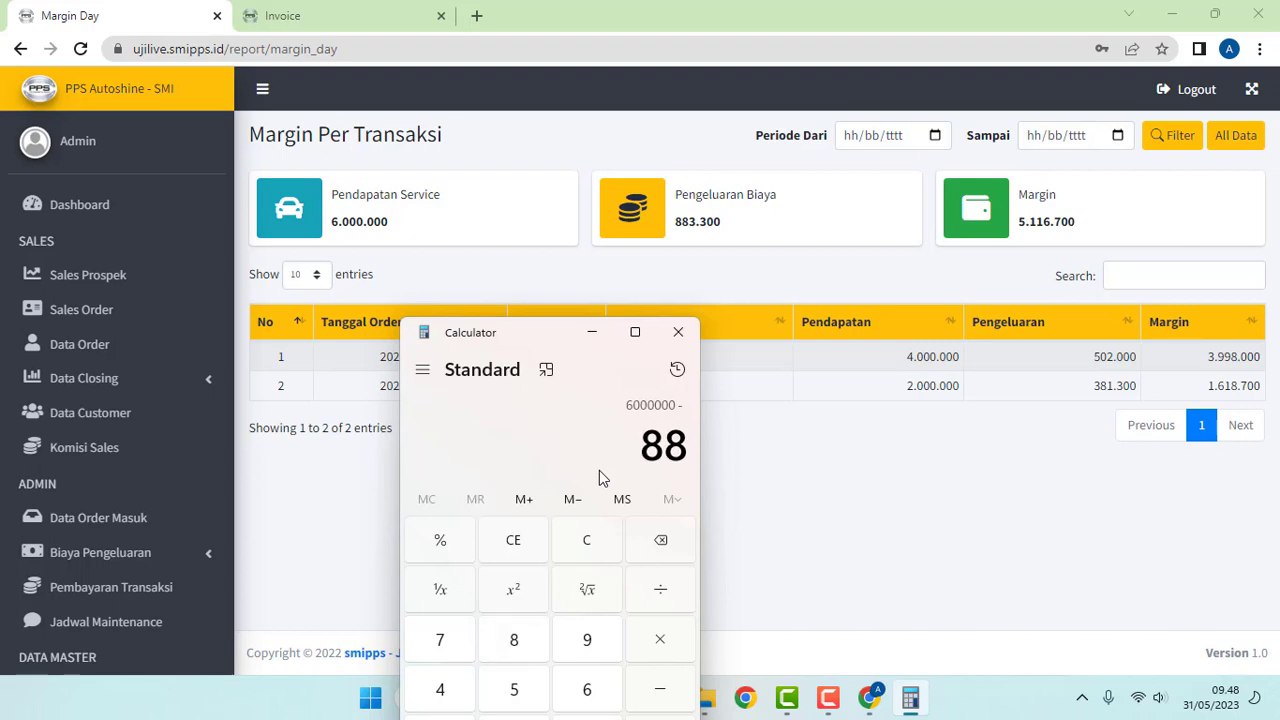
text(33000)
key(Return)
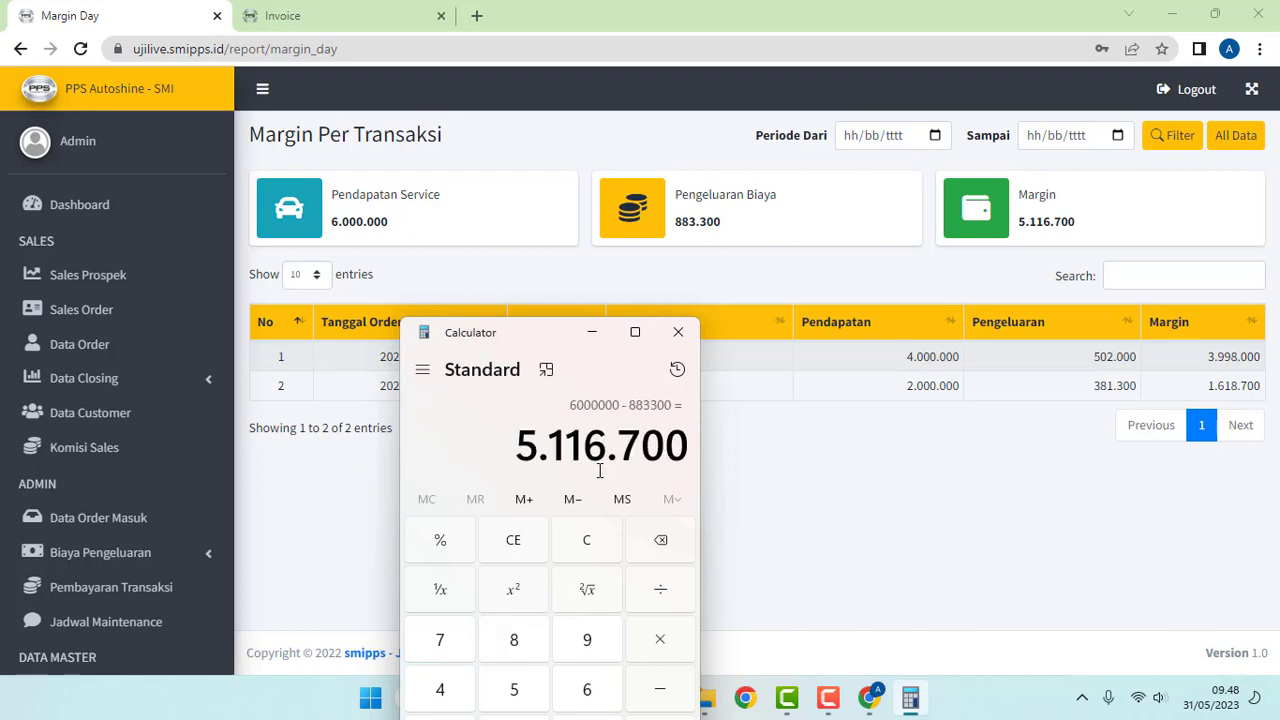
drag(518, 467, 694, 460)
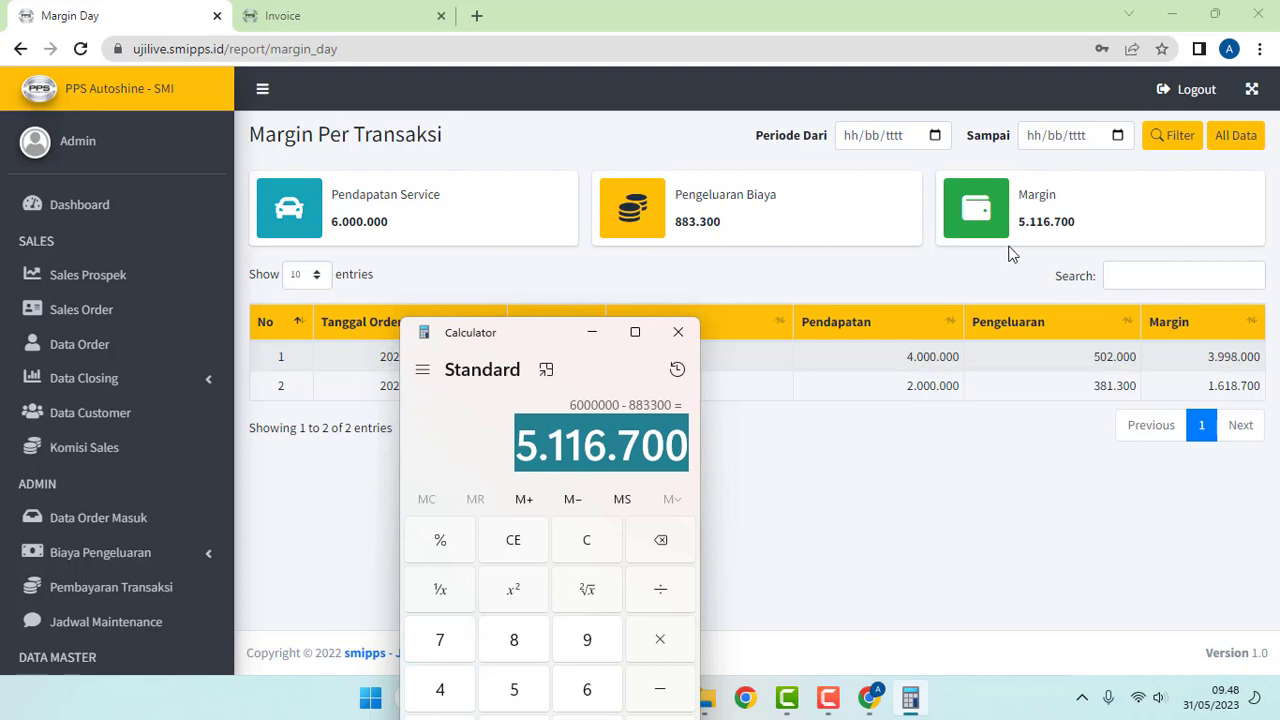
drag(1022, 226, 1111, 229)
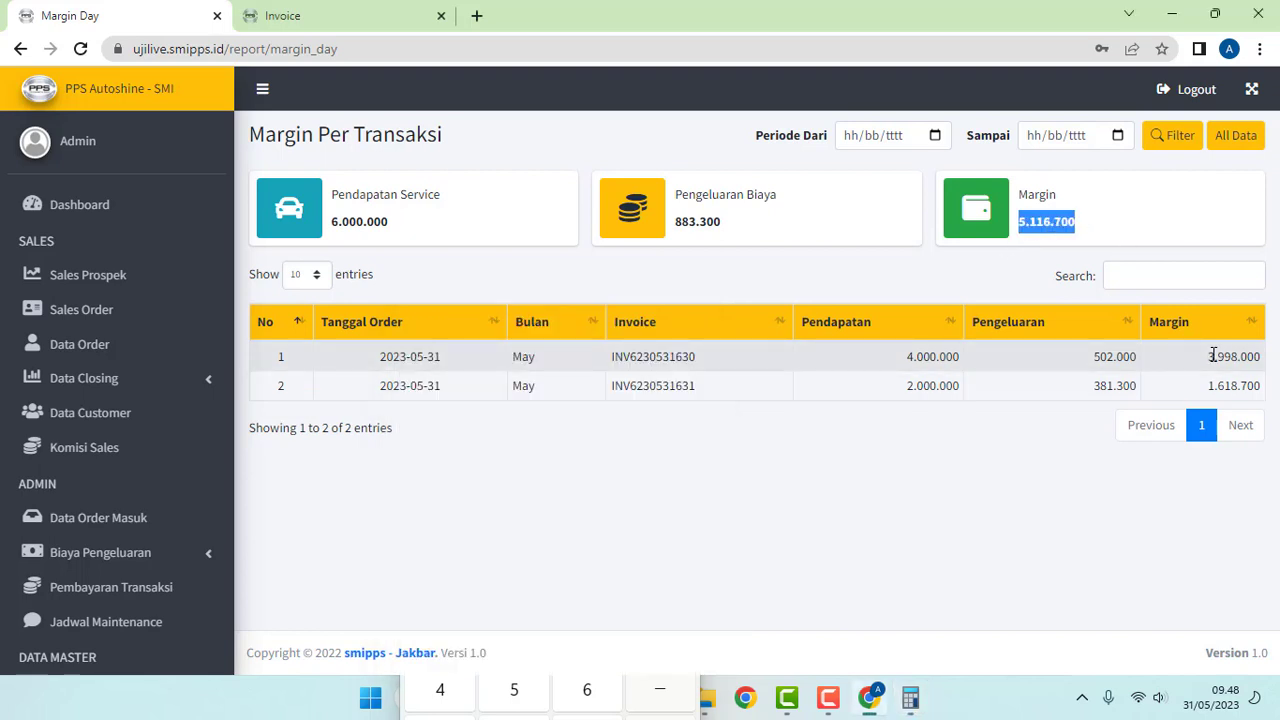
mouse_move(1211, 351)
mouse_down()
mouse_move(1262, 389)
mouse_move(1231, 358)
mouse_up()
Step: Open the Komisi Sales report under Laporan Keuangan, dismissing the translation offer
click(1204, 366)
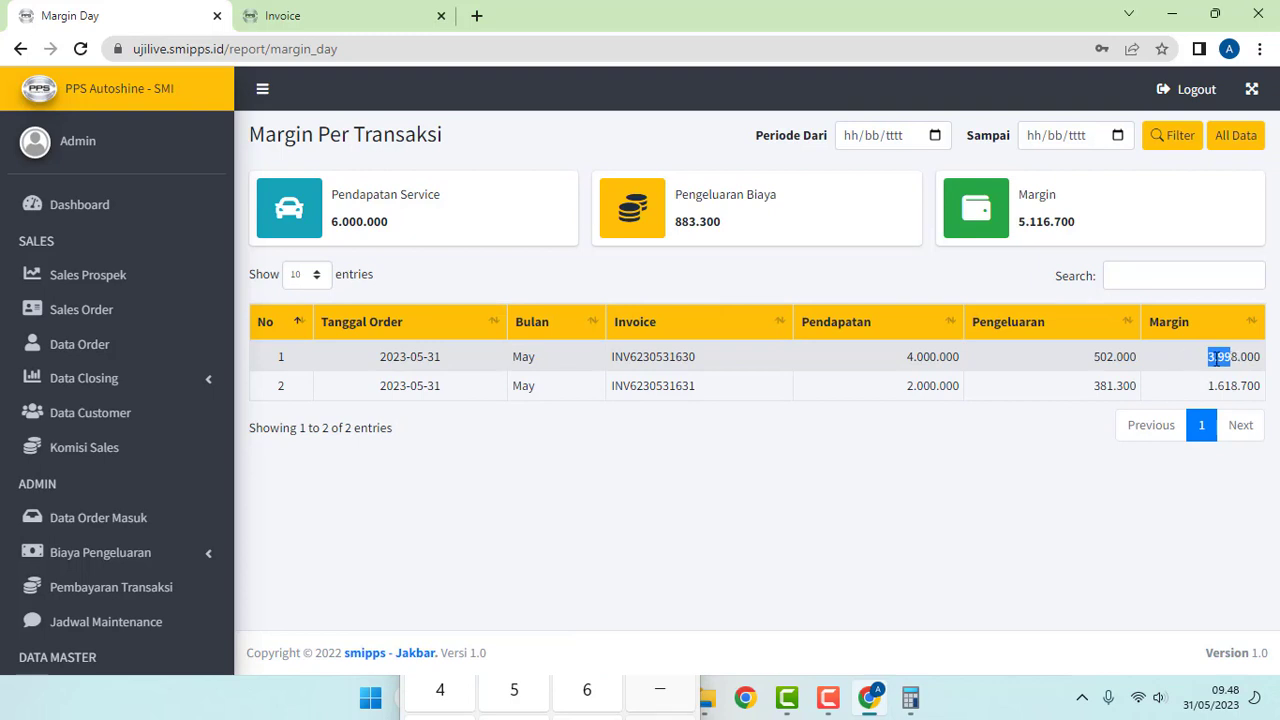
click(1216, 358)
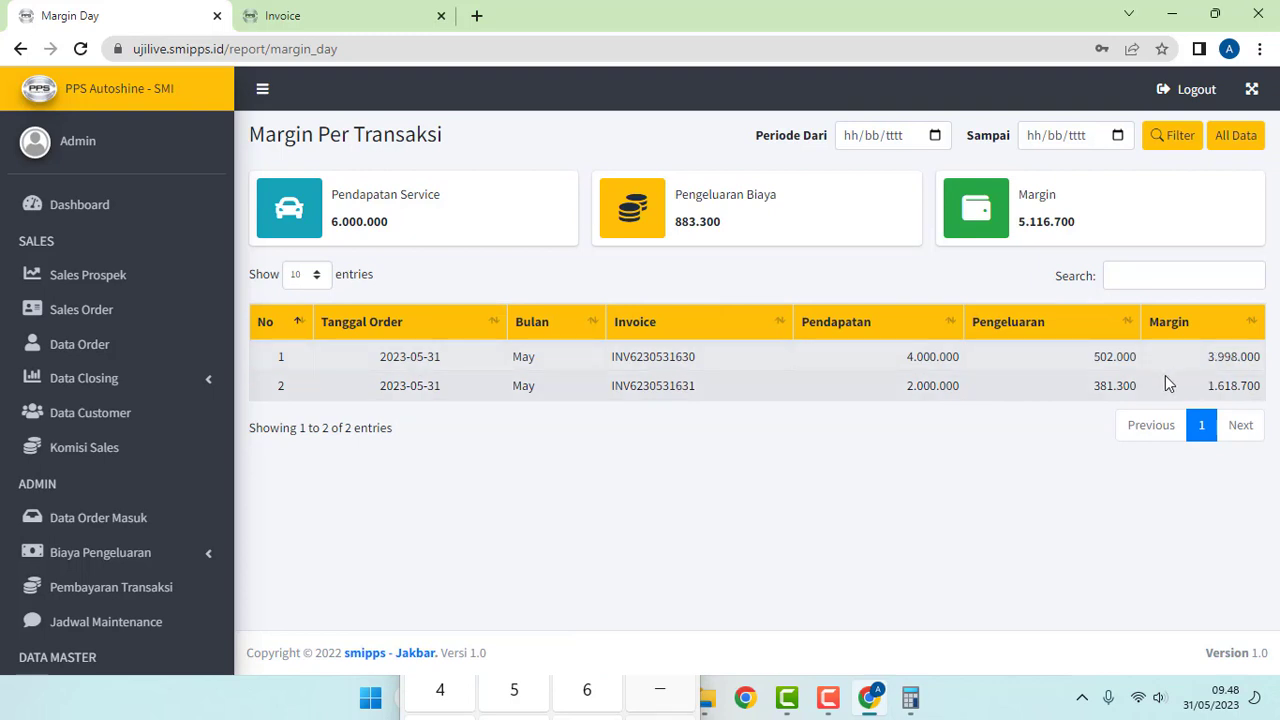
scroll(180, 526, down, 3)
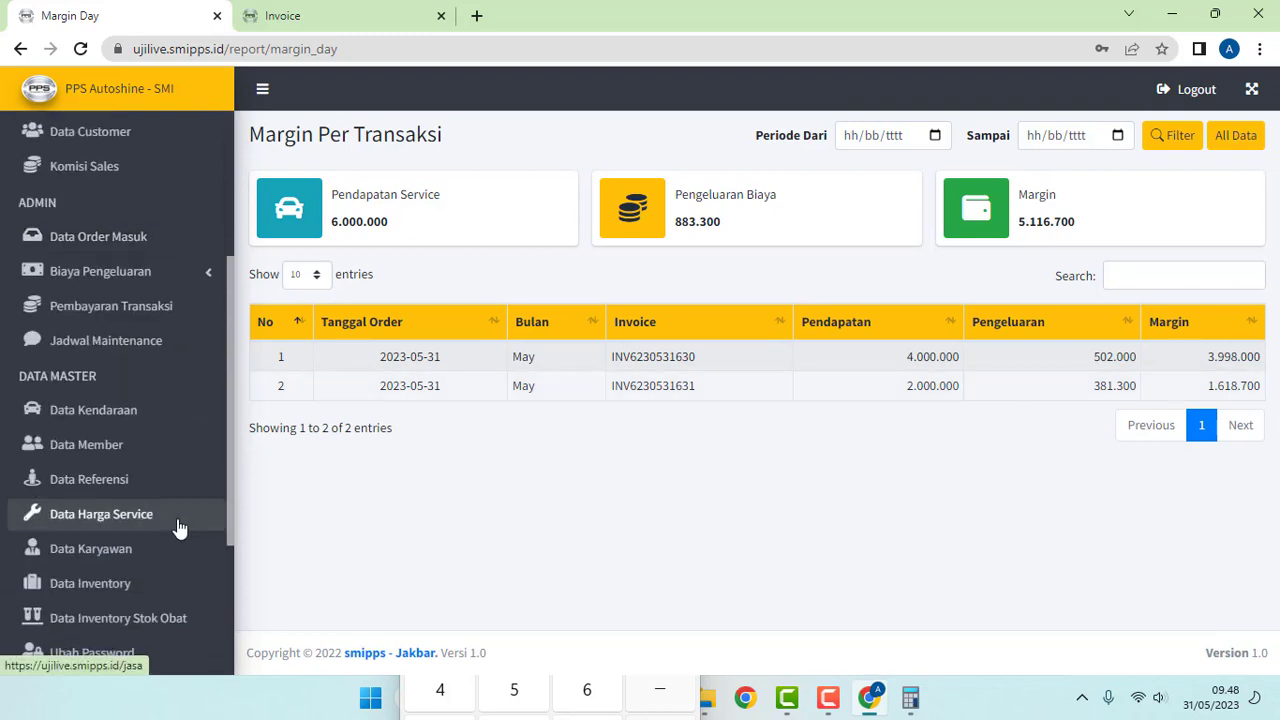
scroll(180, 520, down, 3)
click(158, 478)
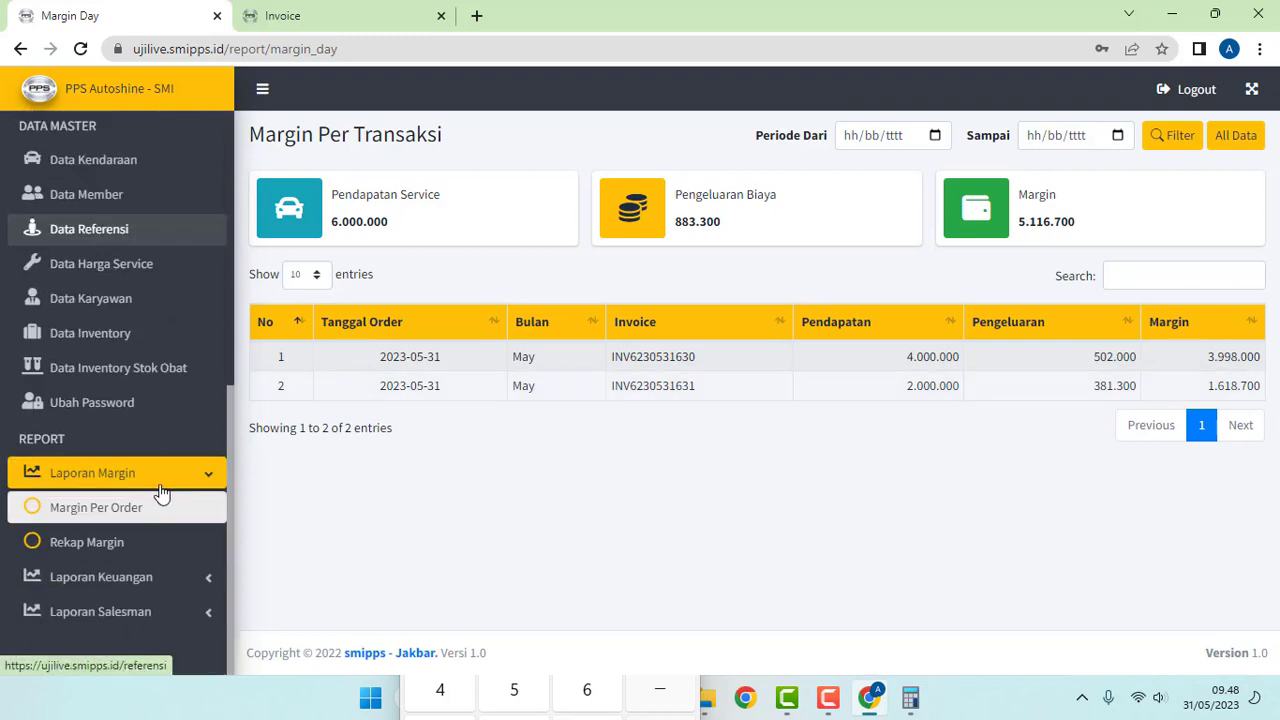
click(112, 577)
scroll(125, 580, down, 2)
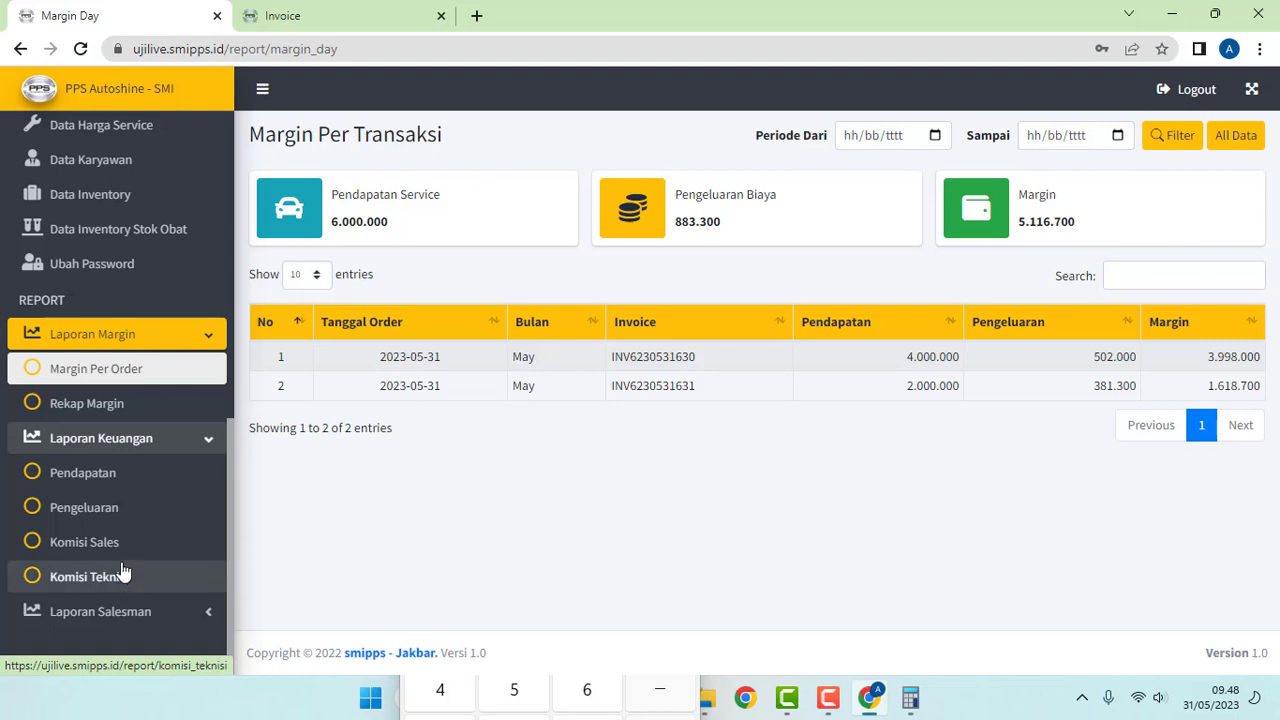
click(98, 548)
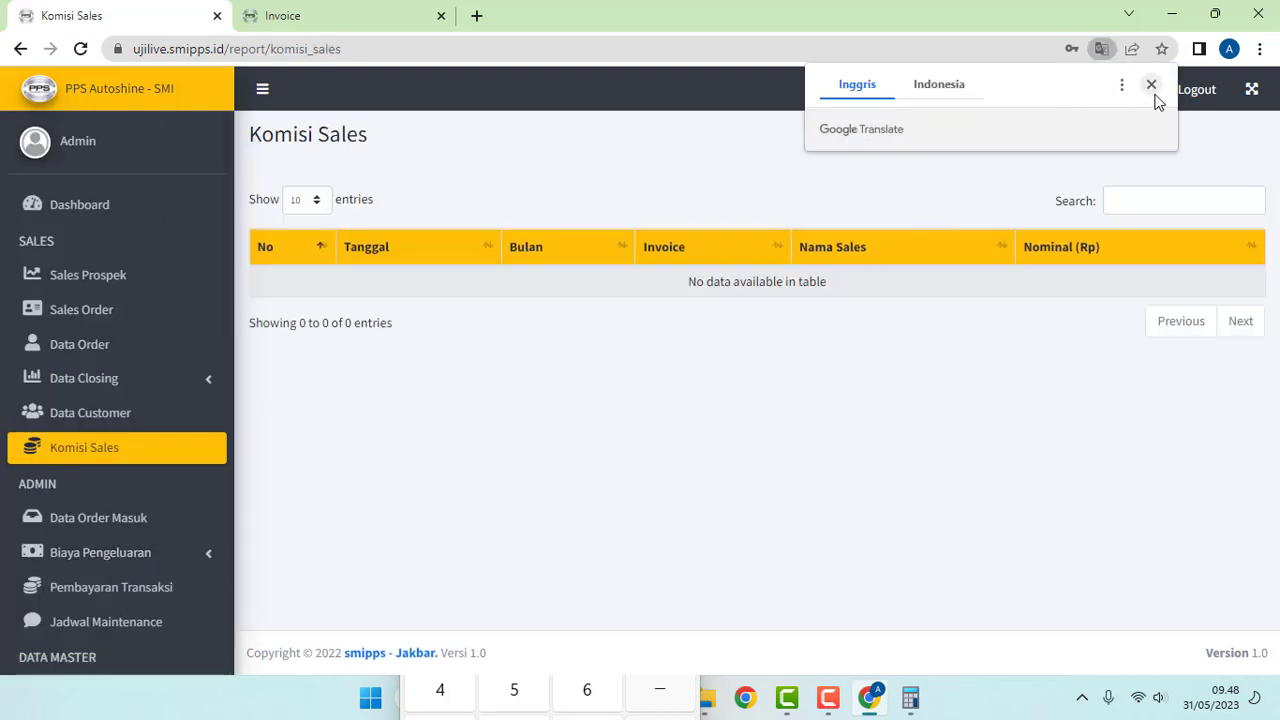
click(1151, 85)
scroll(60, 523, down, 6)
scroll(150, 540, down, 2)
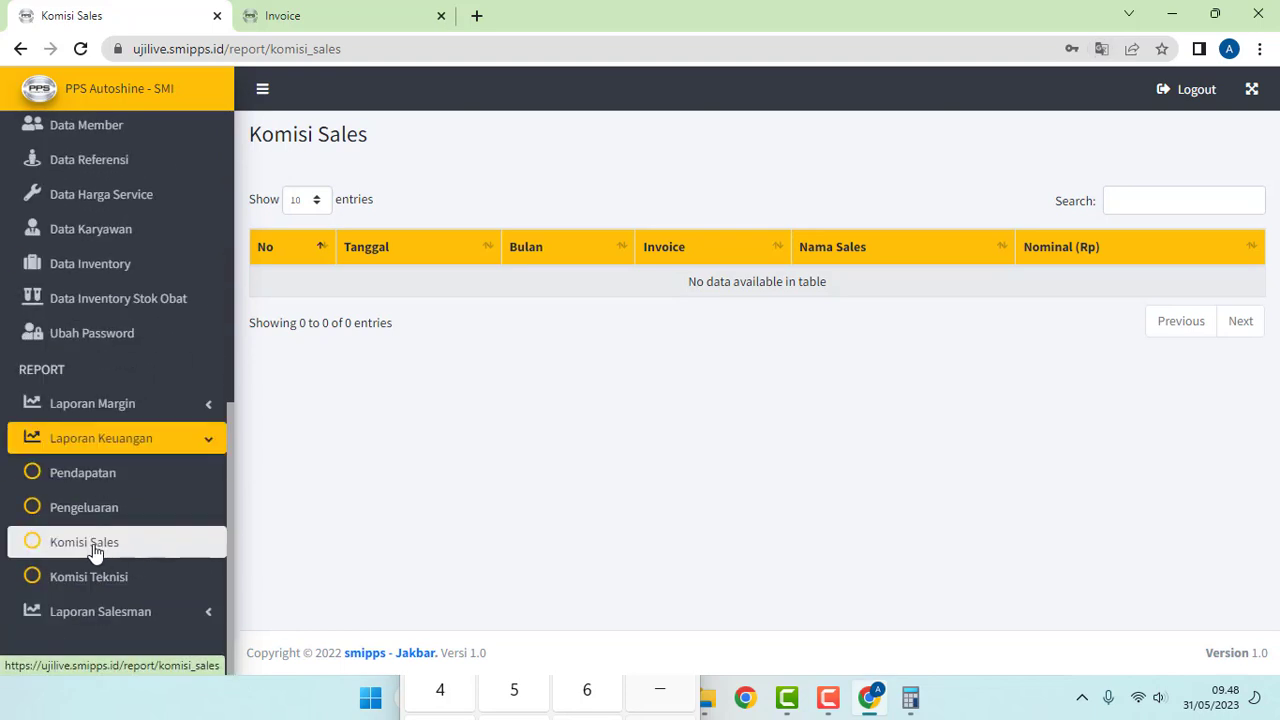
click(95, 545)
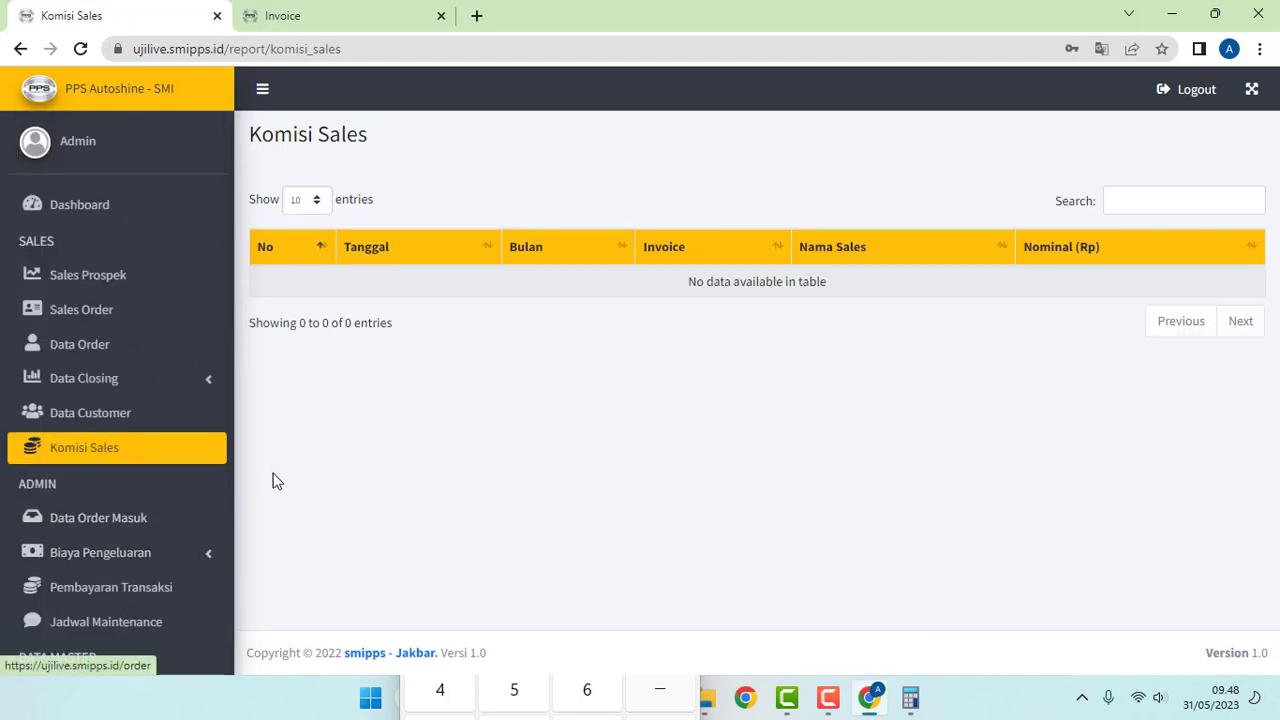
Step: Check the empty Komisi Sales table and close the Calculator window
scroll(183, 466, down, 6)
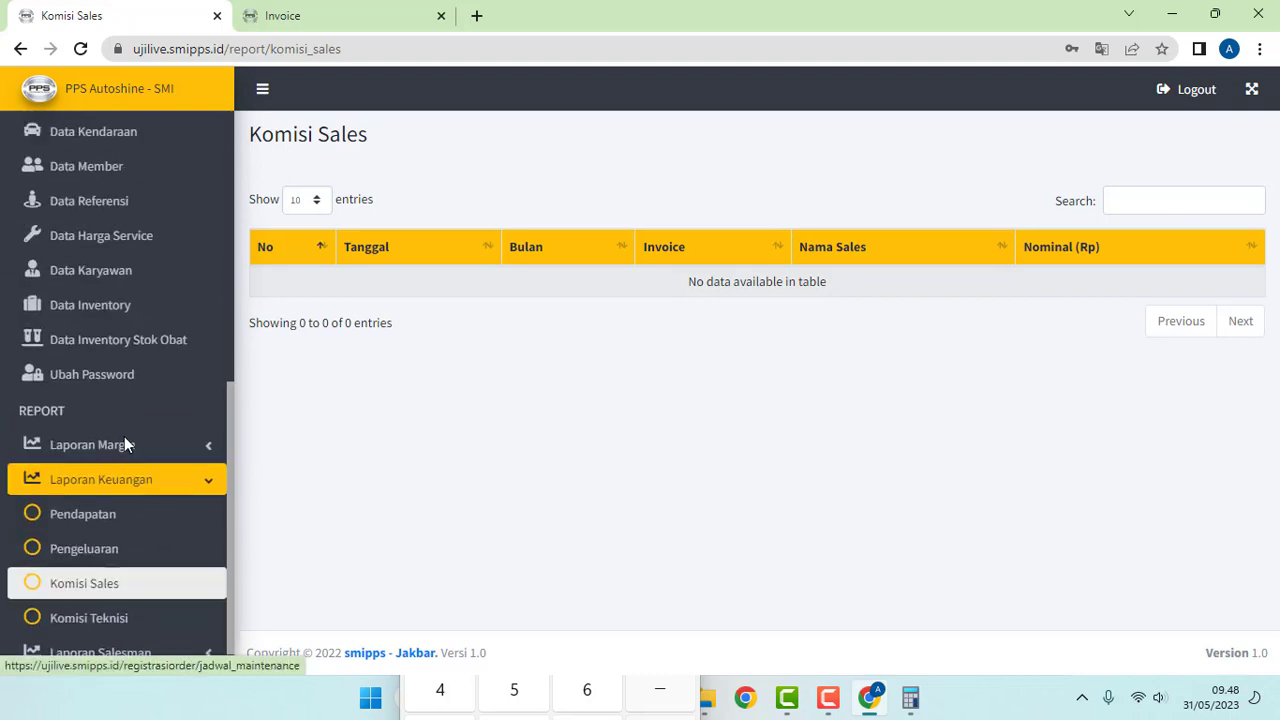
scroll(148, 497, down, 1)
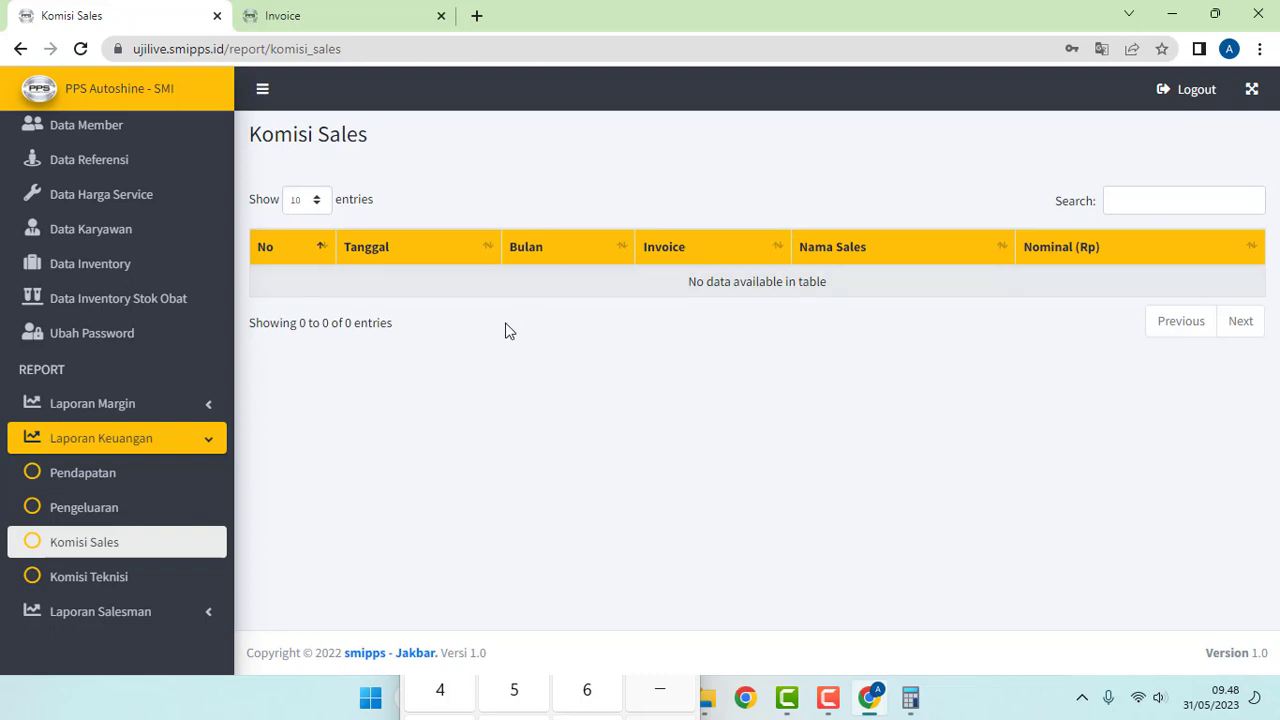
scroll(216, 378, up, 7)
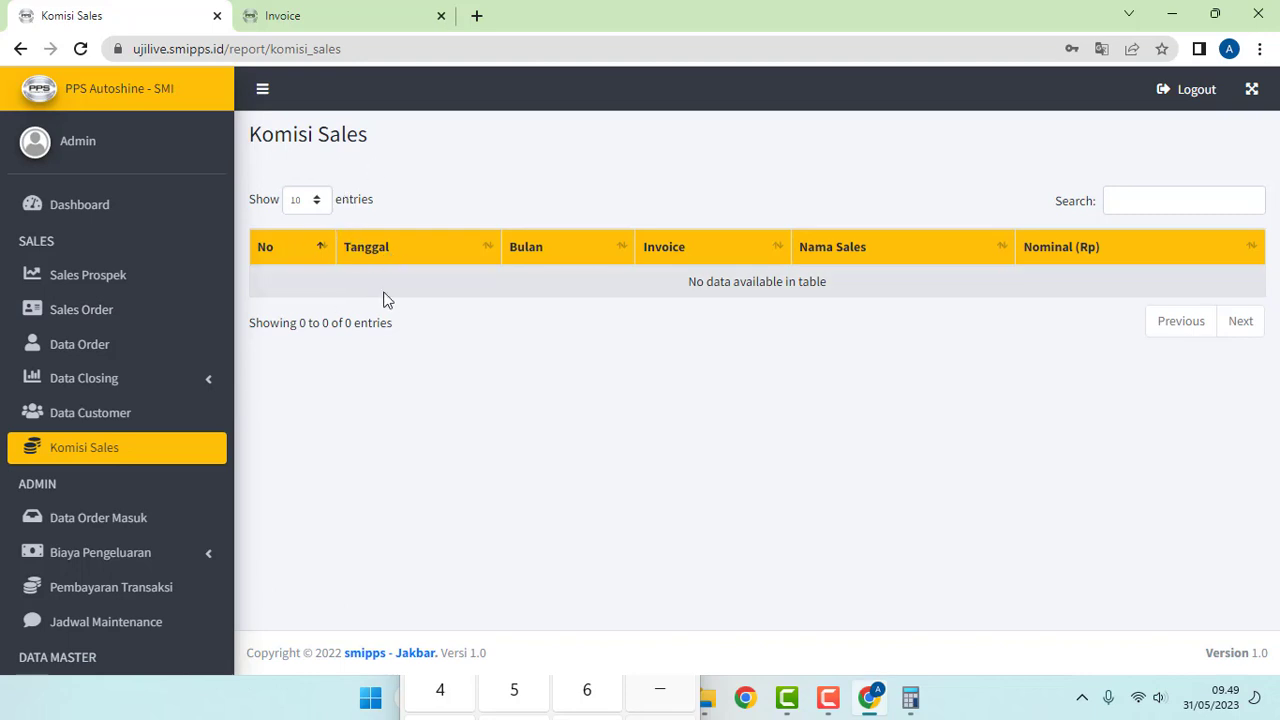
scroll(100, 451, down, 6)
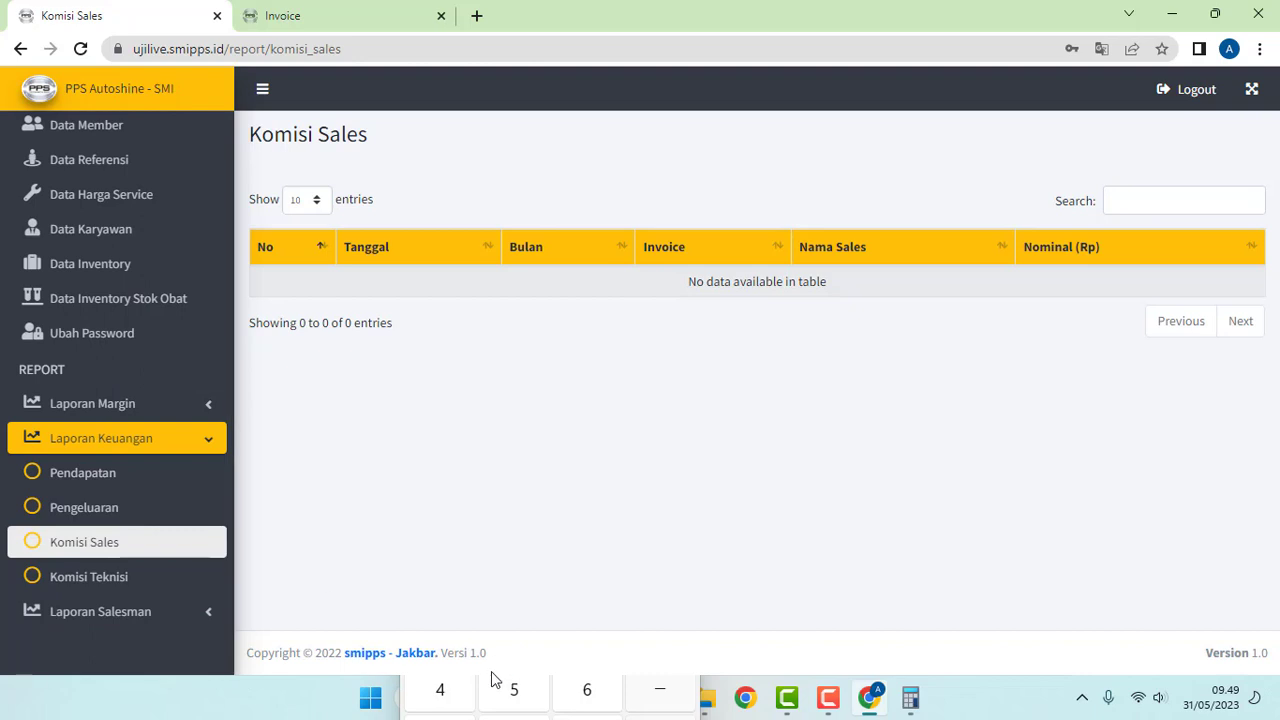
click(678, 330)
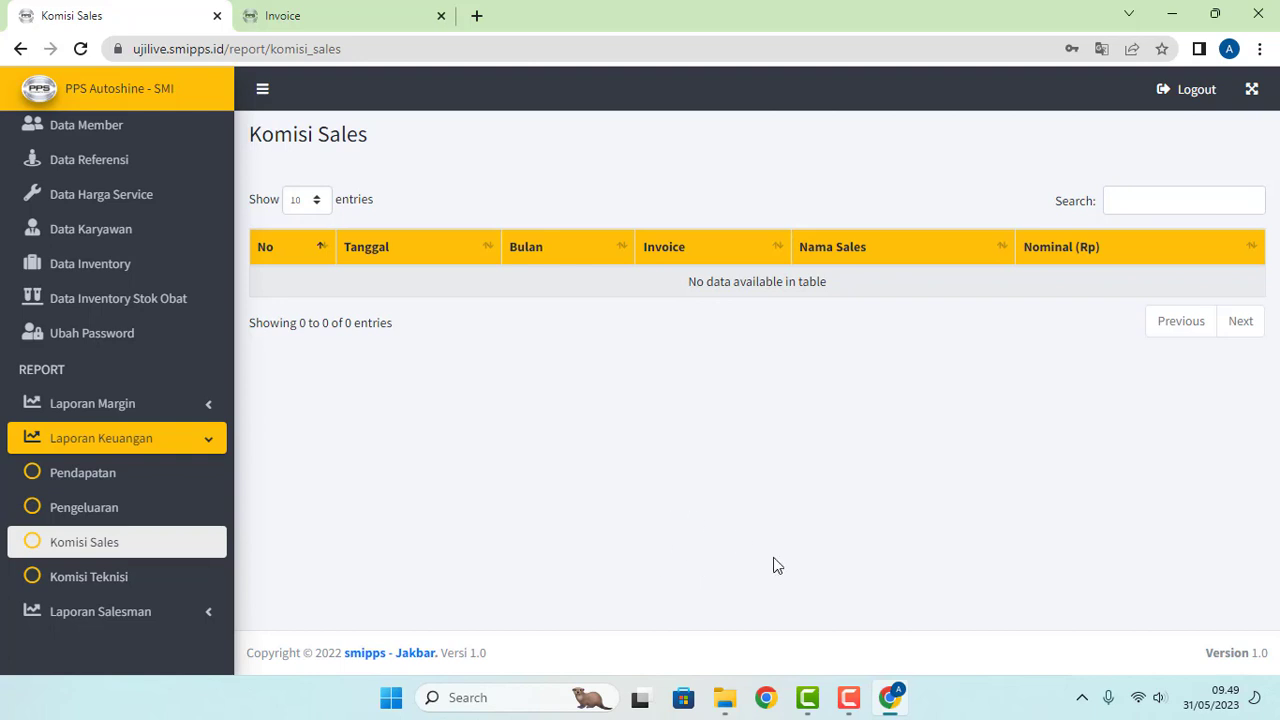
Step: In a new Chrome profile window, log in to ujilive.smipps.id with the saved super admin account
click(765, 698)
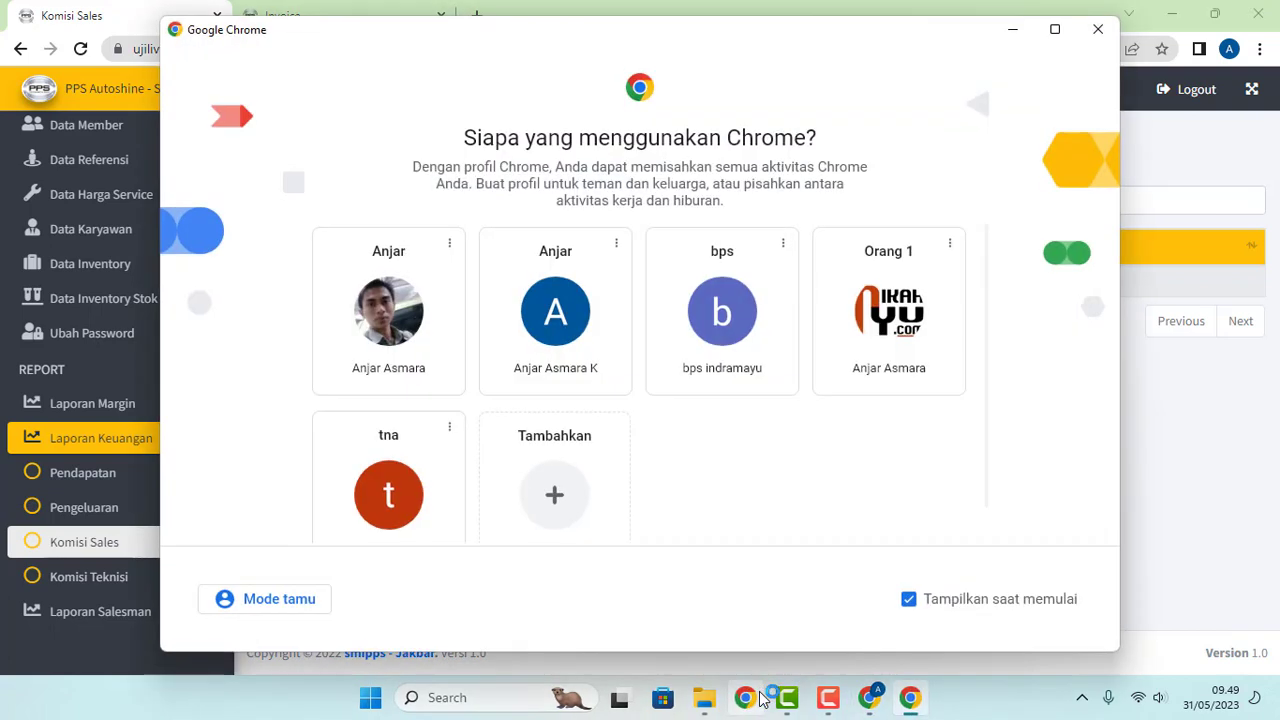
click(840, 323)
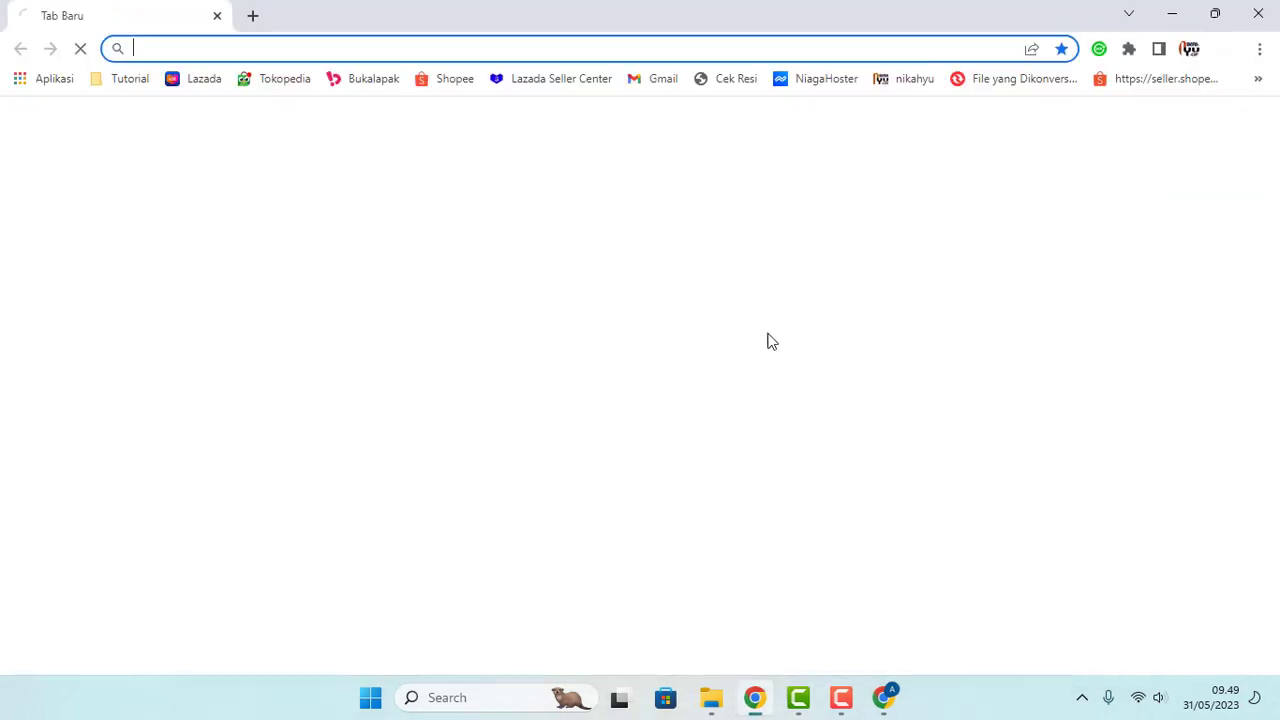
text(uji)
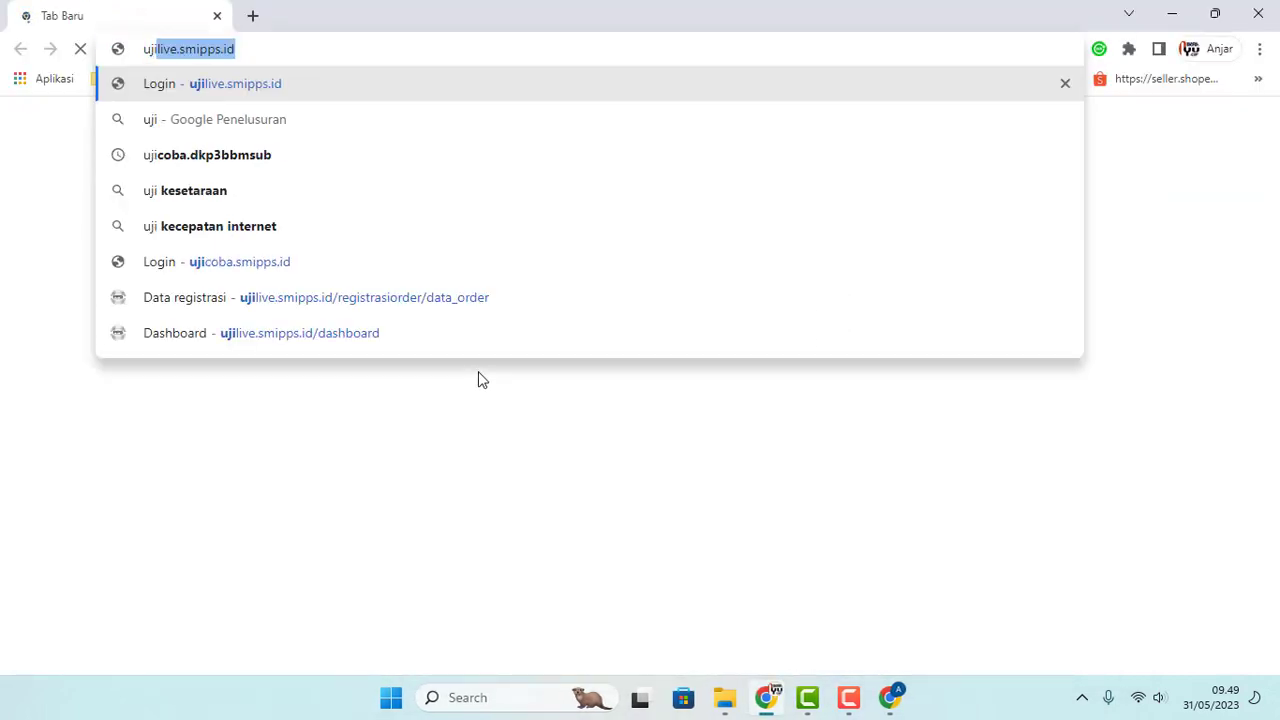
key(Return)
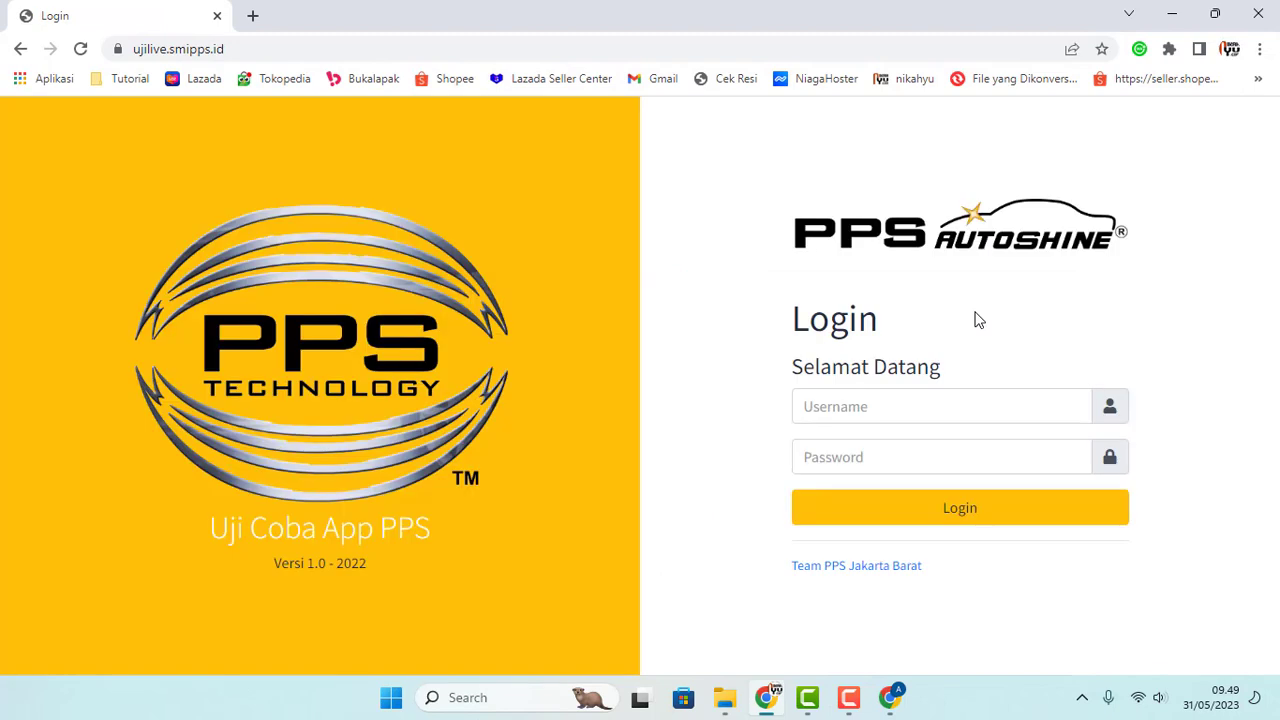
drag(917, 408, 698, 395)
text(su)
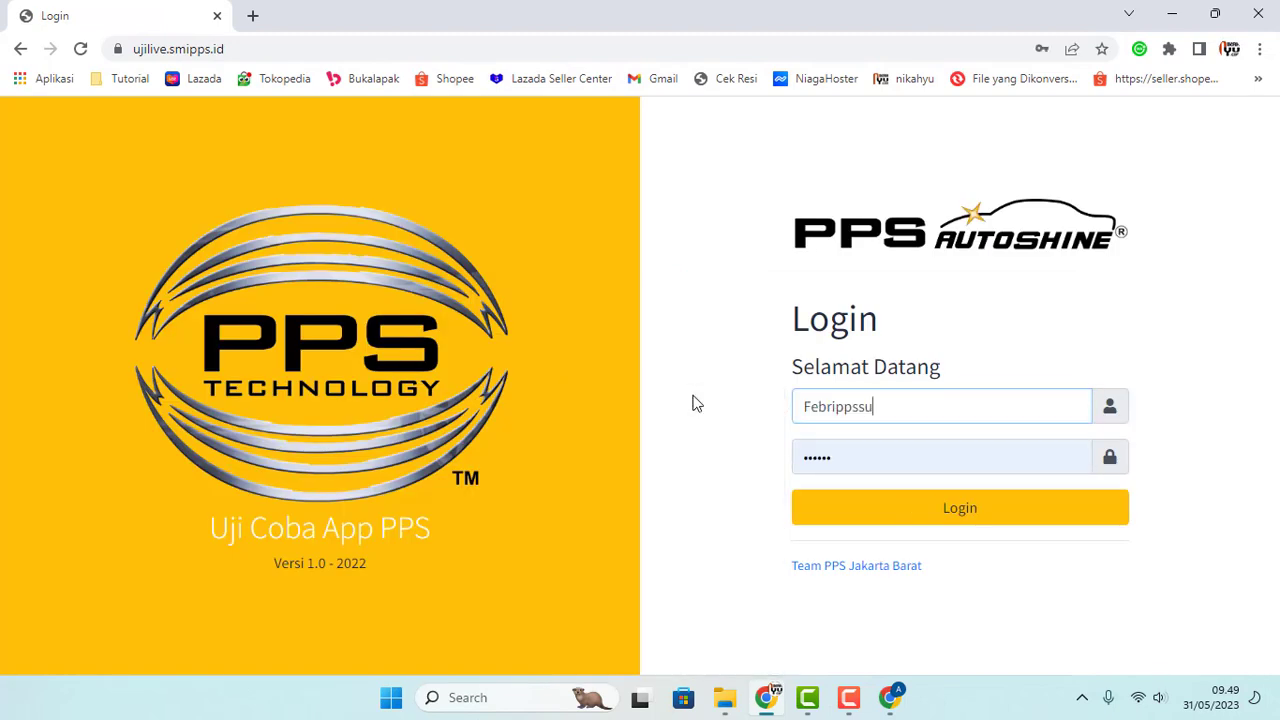
text(p)
key(ctrl+a)
text(sup)
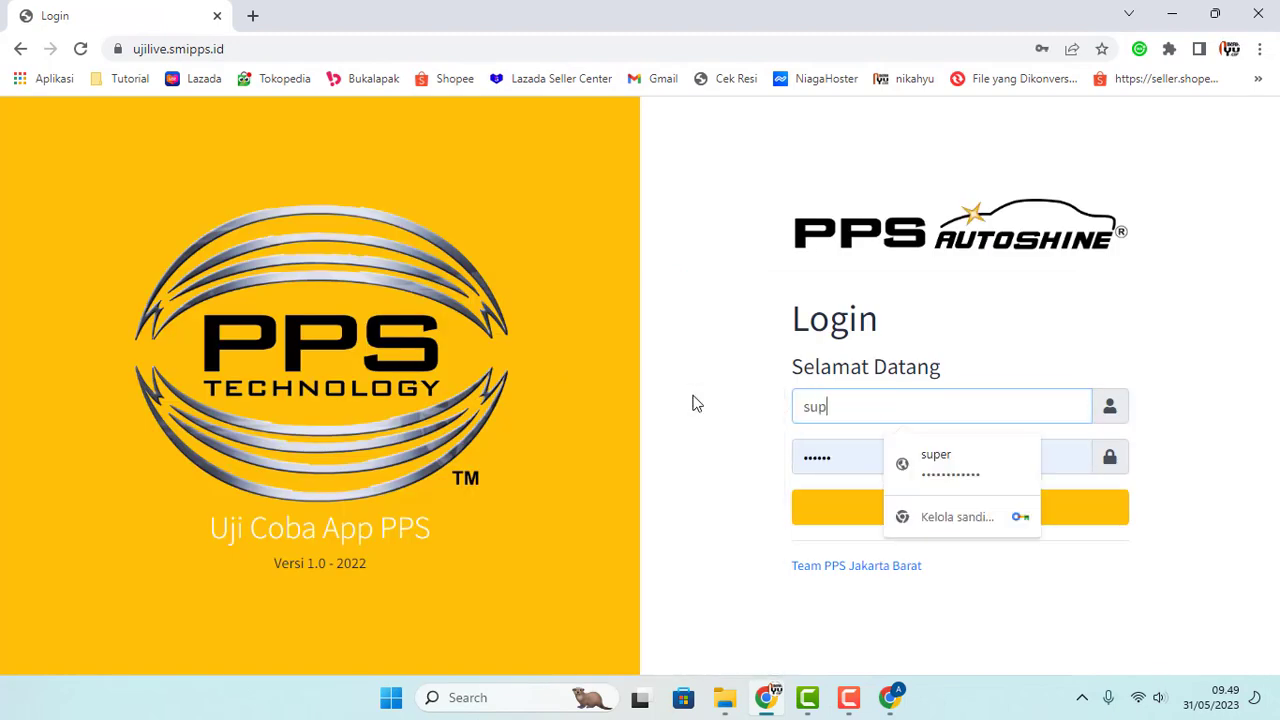
click(928, 462)
click(908, 506)
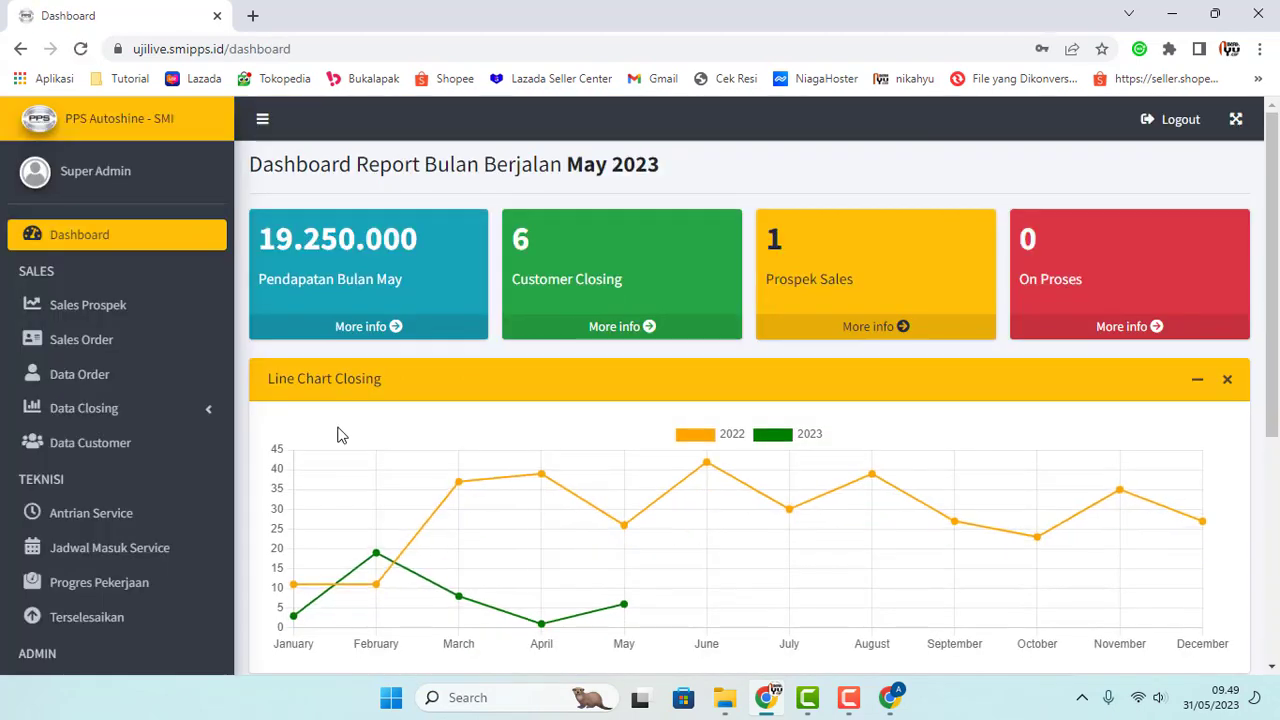
Step: Open Laporan Keuangan > Komisi Sales, listing six May 2023 commissions
scroll(91, 389, down, 8)
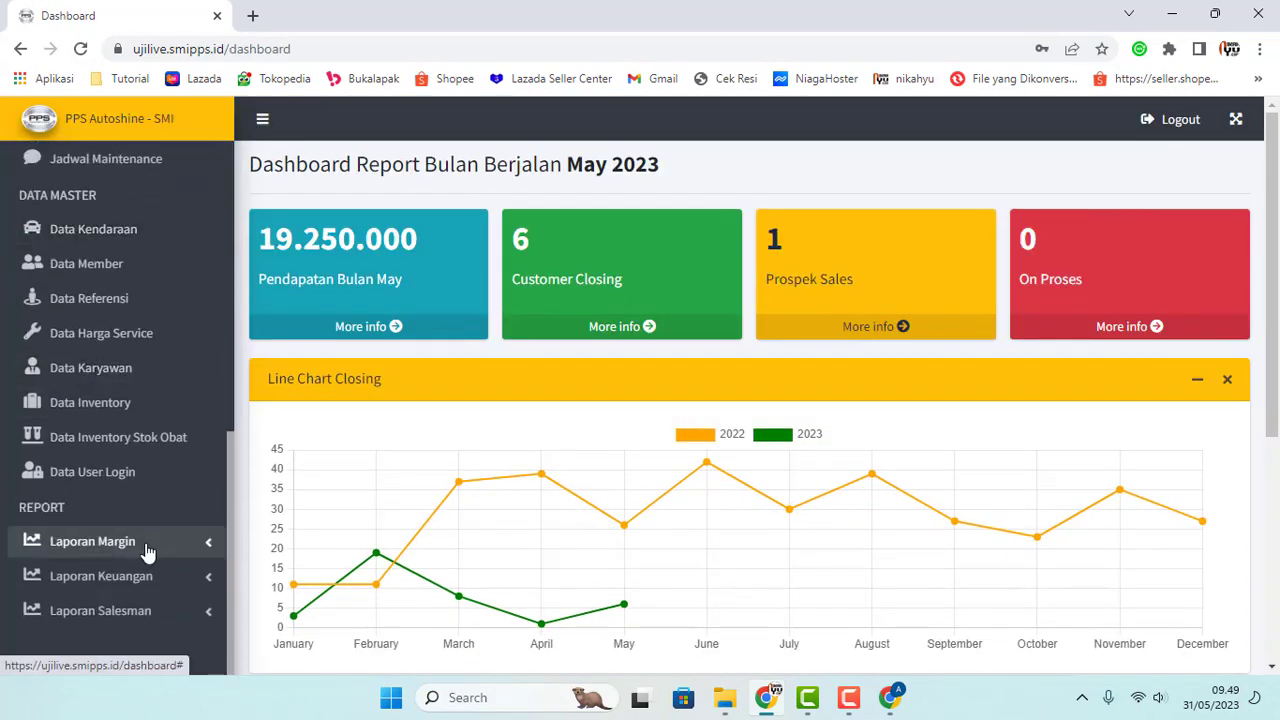
click(106, 545)
scroll(133, 472, down, 1)
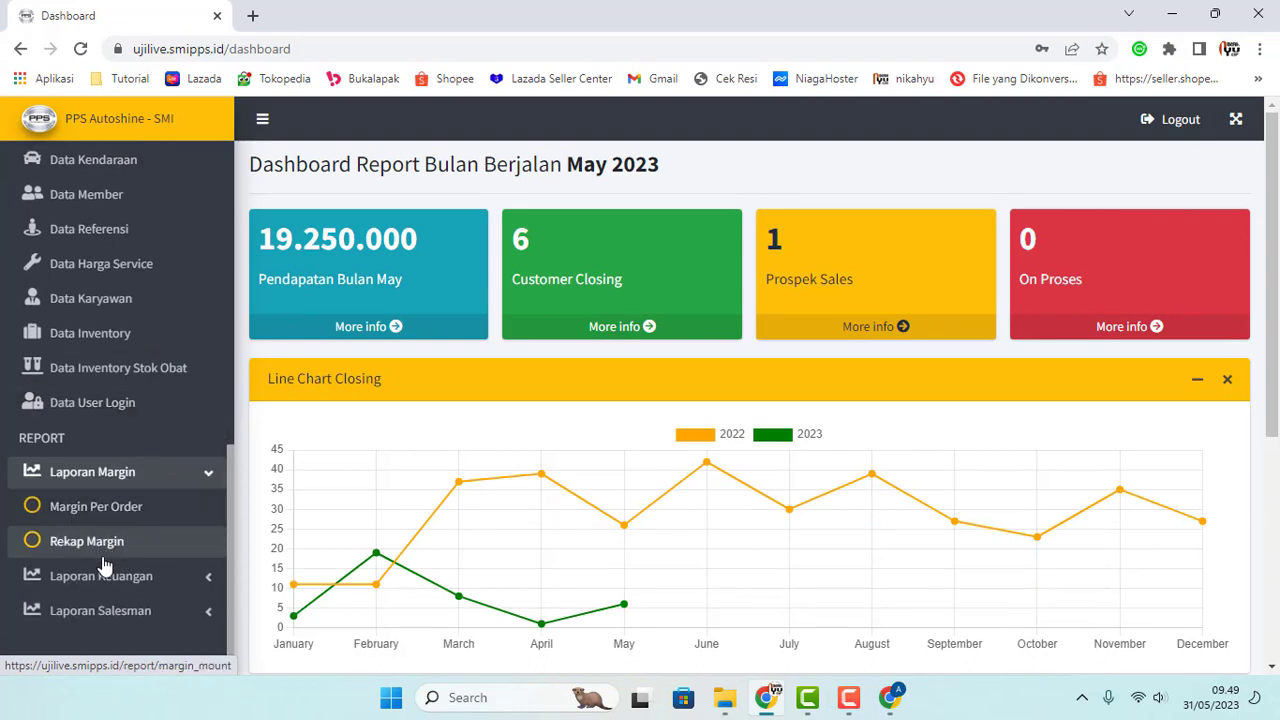
click(151, 578)
scroll(137, 580, down, 2)
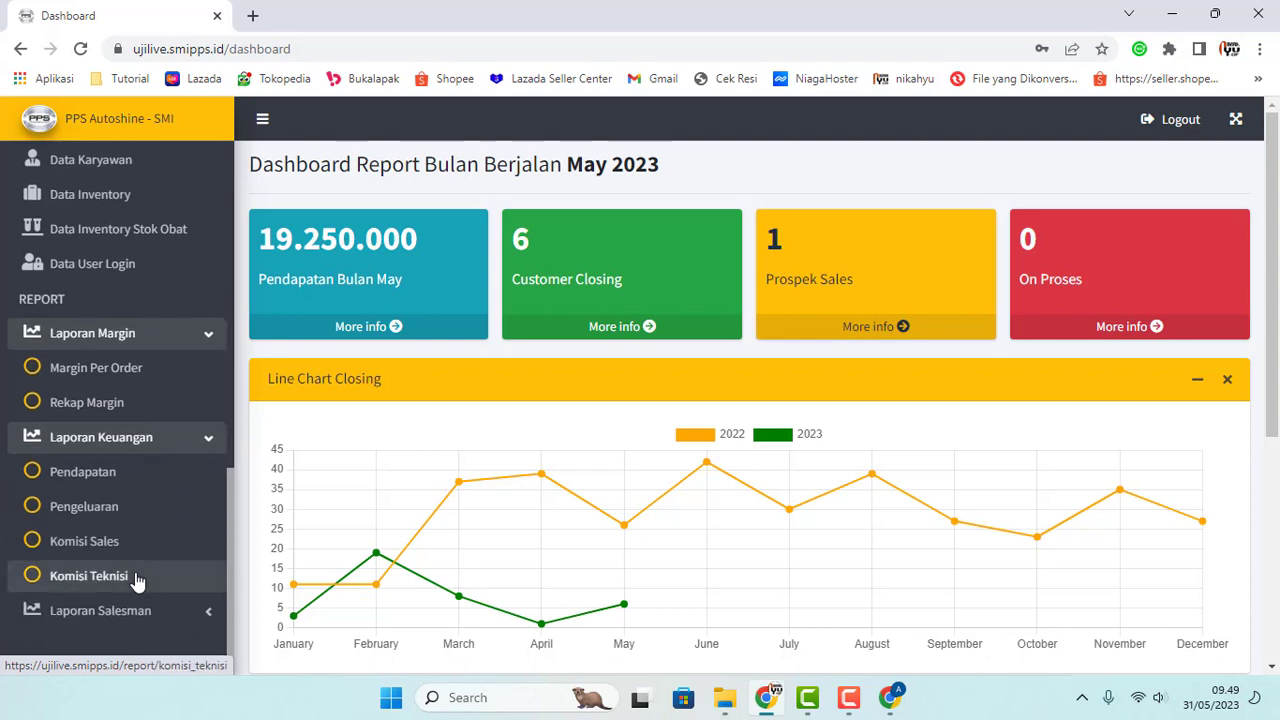
click(100, 546)
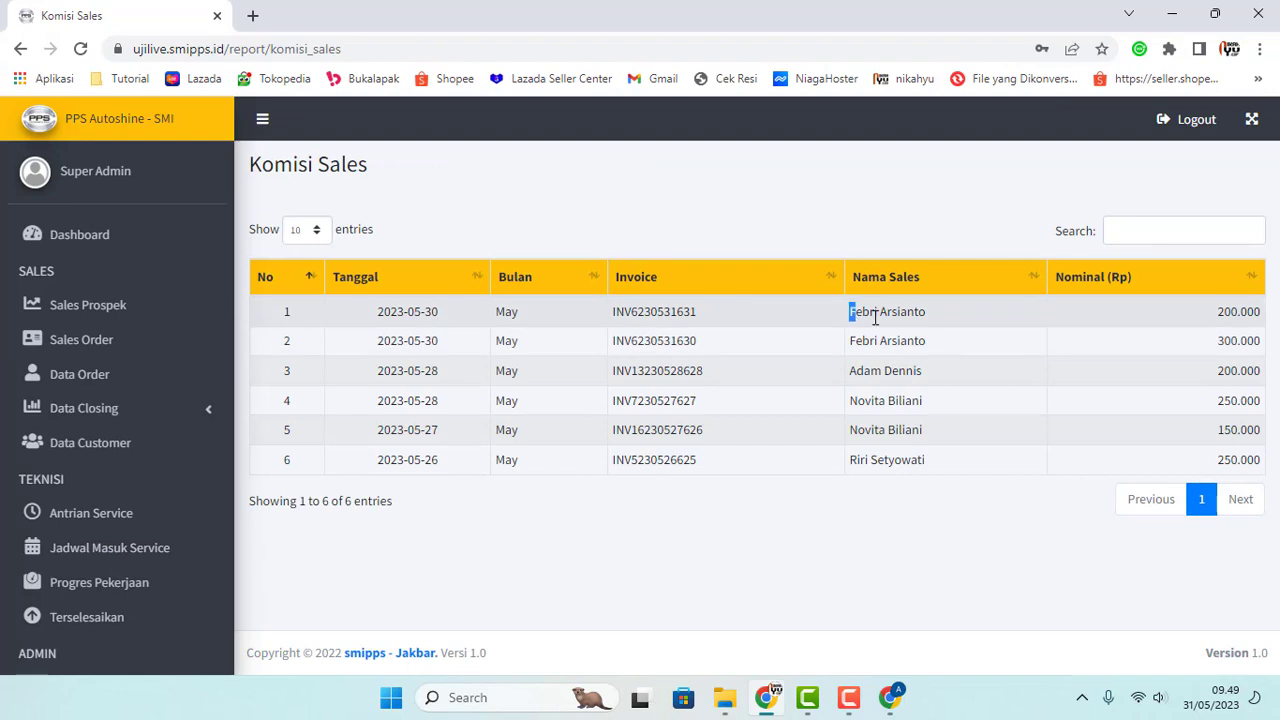
Step: Point out the first two commission rows and the commission amounts column
drag(850, 315, 948, 352)
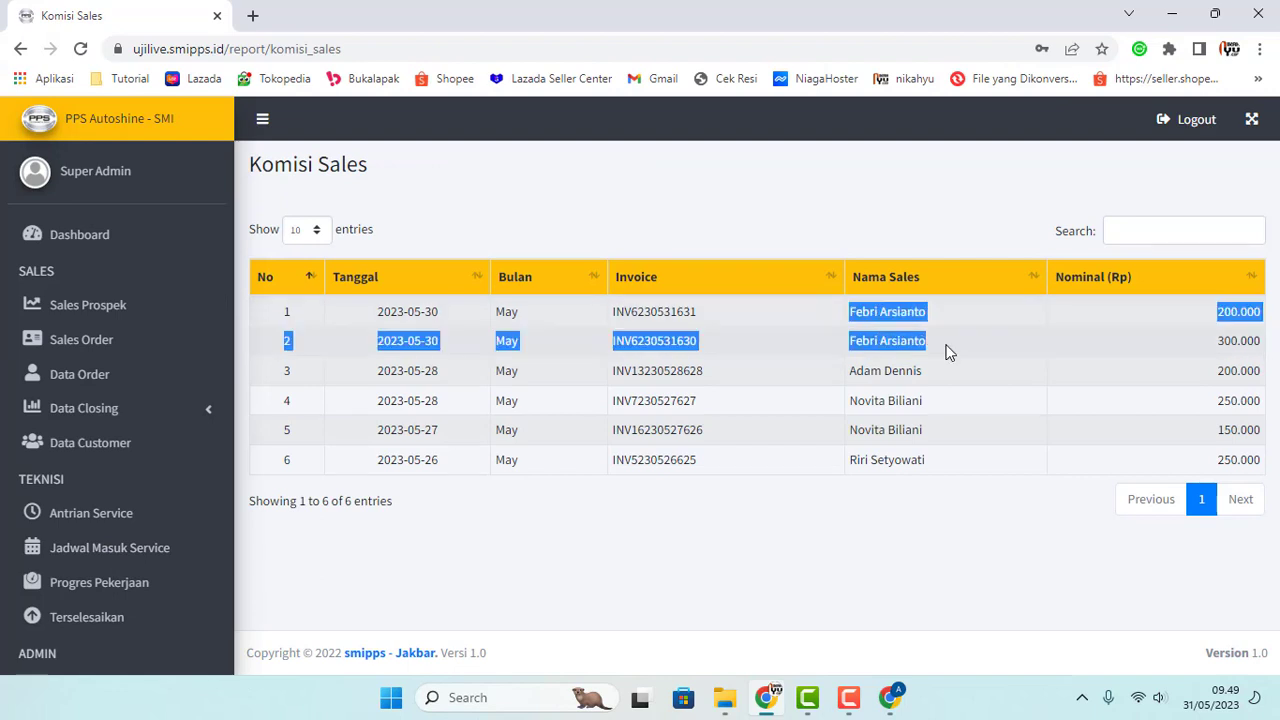
click(1201, 308)
drag(1219, 312, 1271, 317)
click(1206, 314)
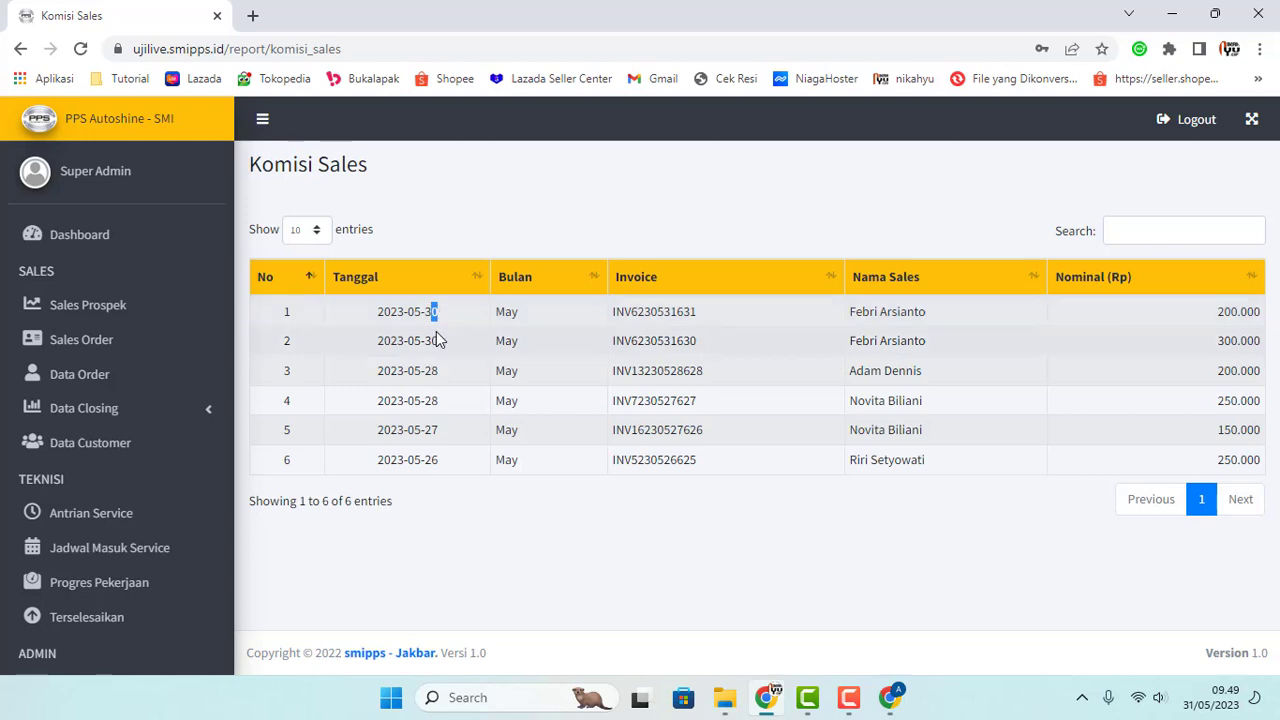
Step: Compare rows 1 and 2's dates, both dated 2023-05-30
double_click(432, 340)
double_click(436, 313)
click(434, 338)
double_click(430, 311)
double_click(433, 340)
double_click(430, 311)
drag(431, 340, 438, 343)
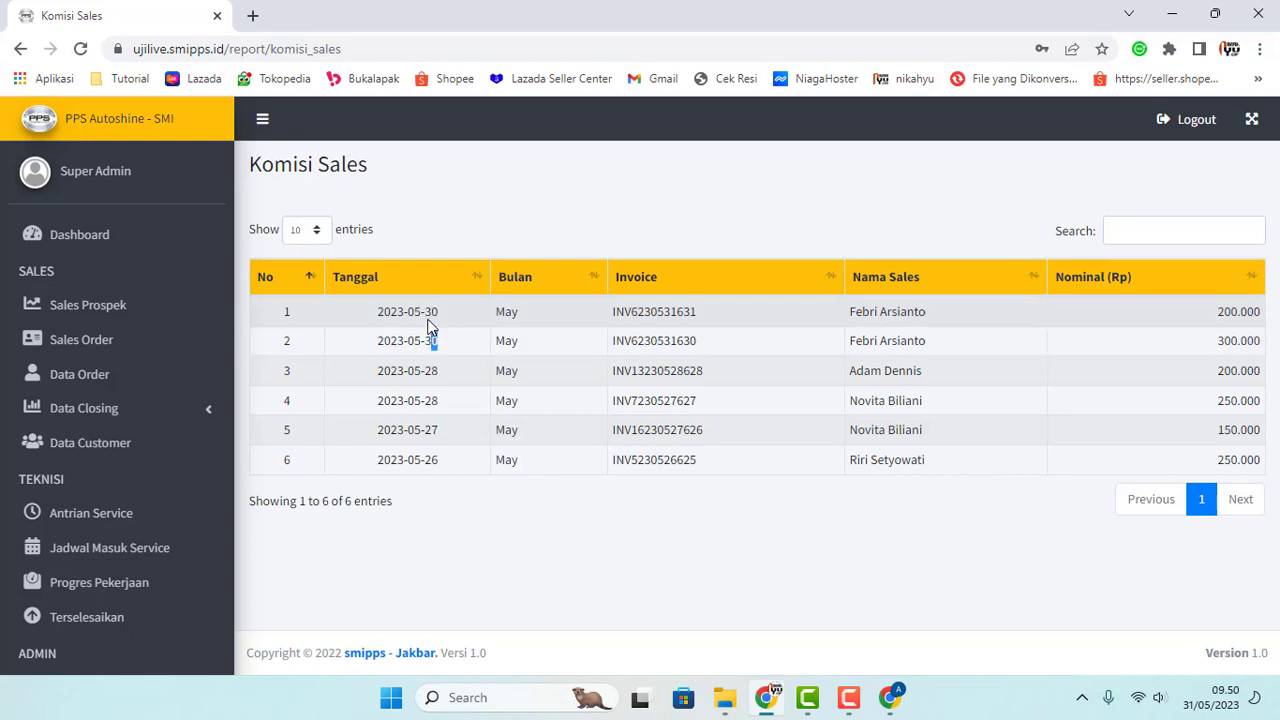
double_click(426, 311)
double_click(431, 340)
double_click(430, 311)
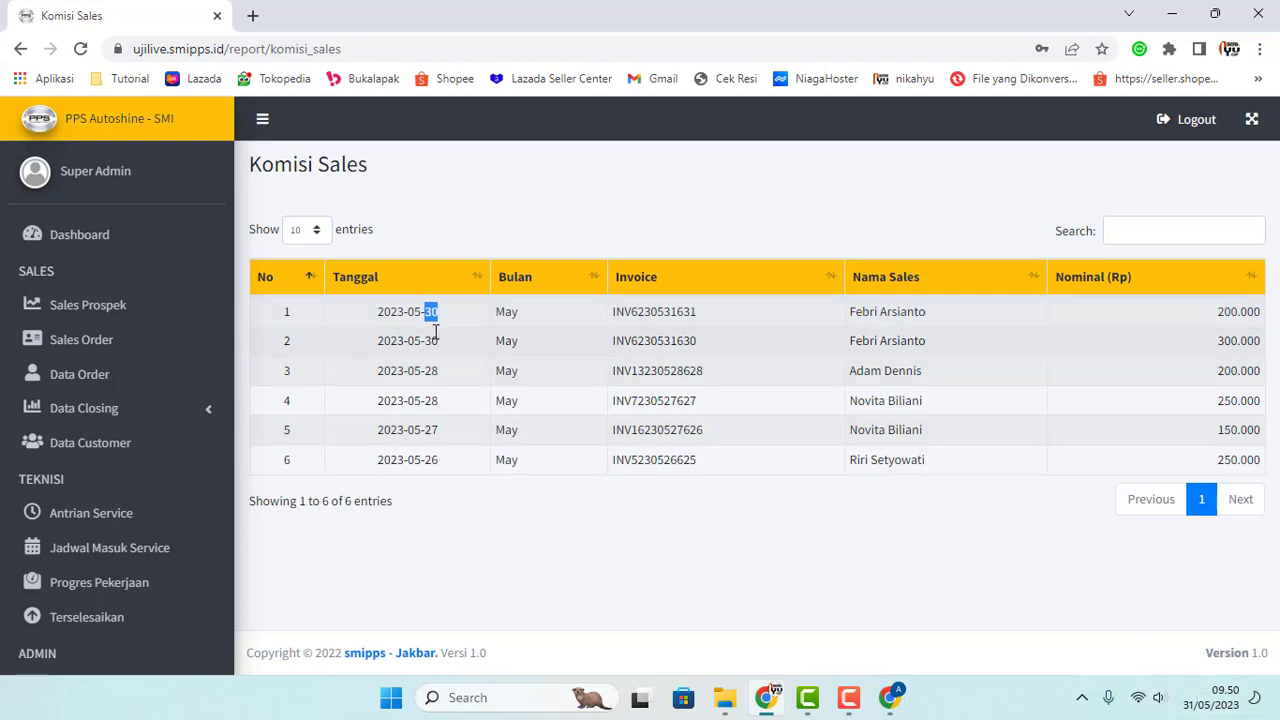
click(426, 312)
double_click(430, 340)
click(449, 354)
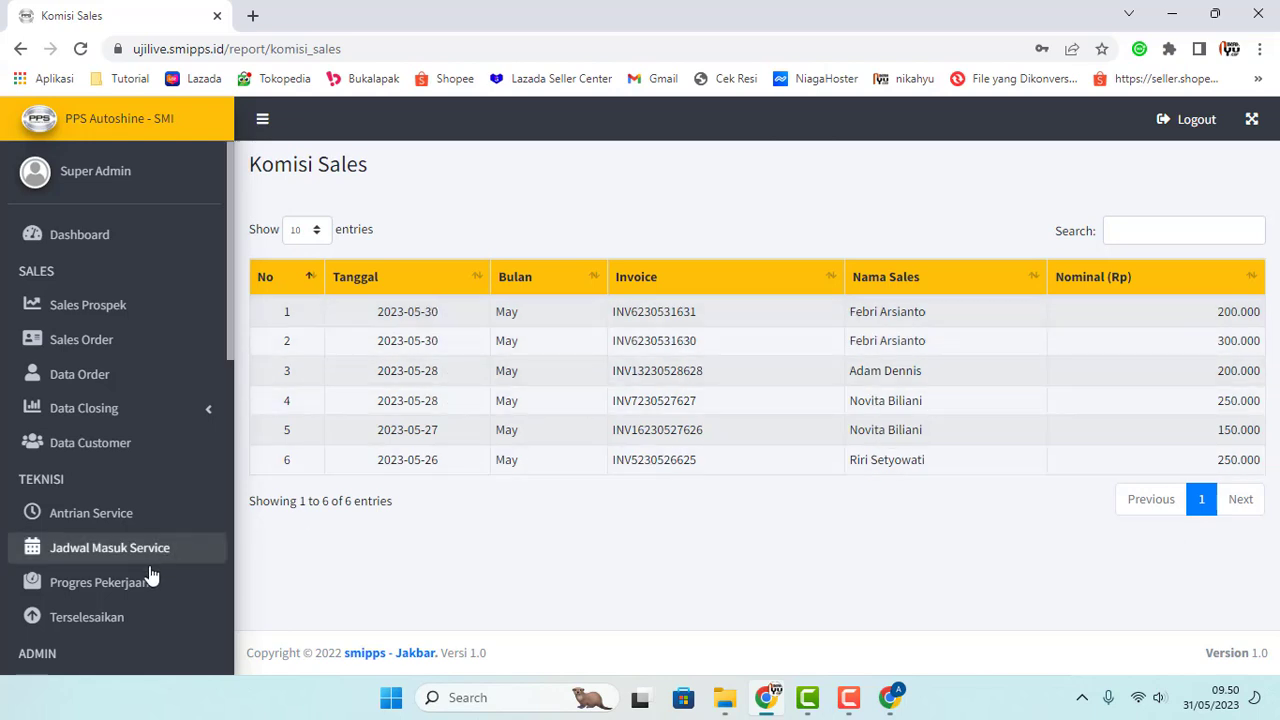
Step: Open the Komisi Teknisi report from the sidebar
scroll(160, 570, down, 7)
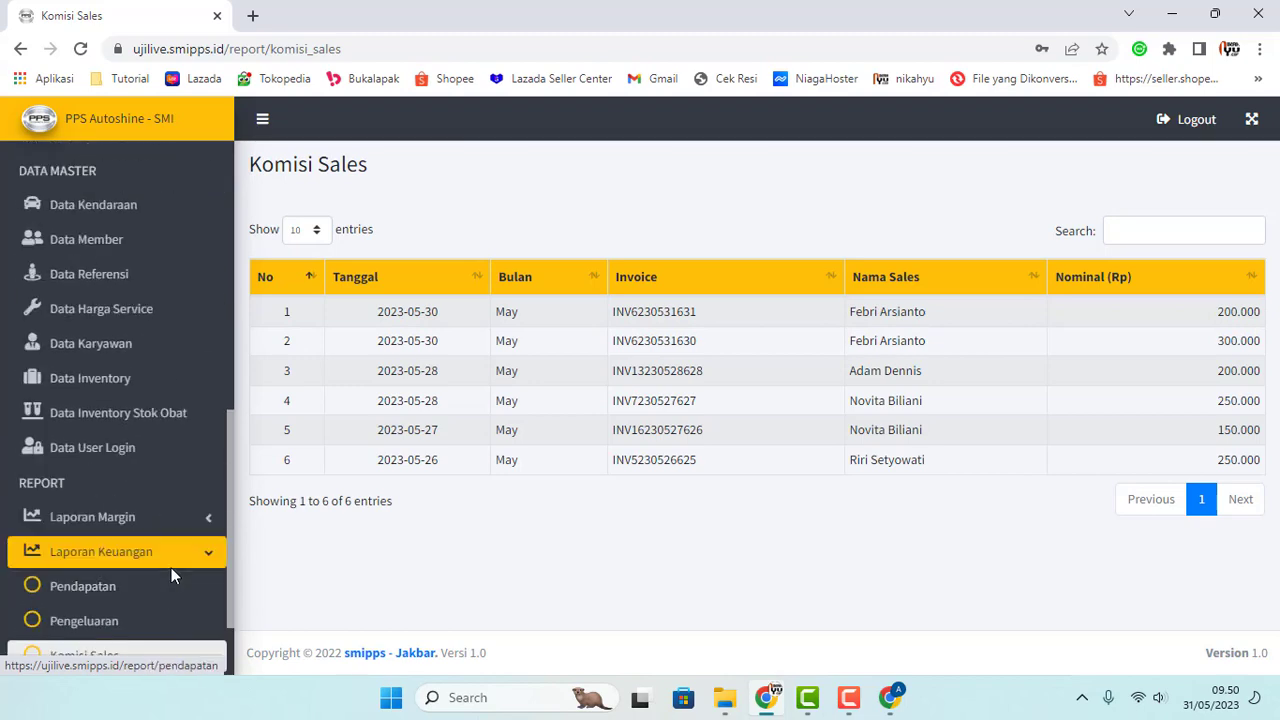
scroll(158, 575, down, 1)
click(100, 580)
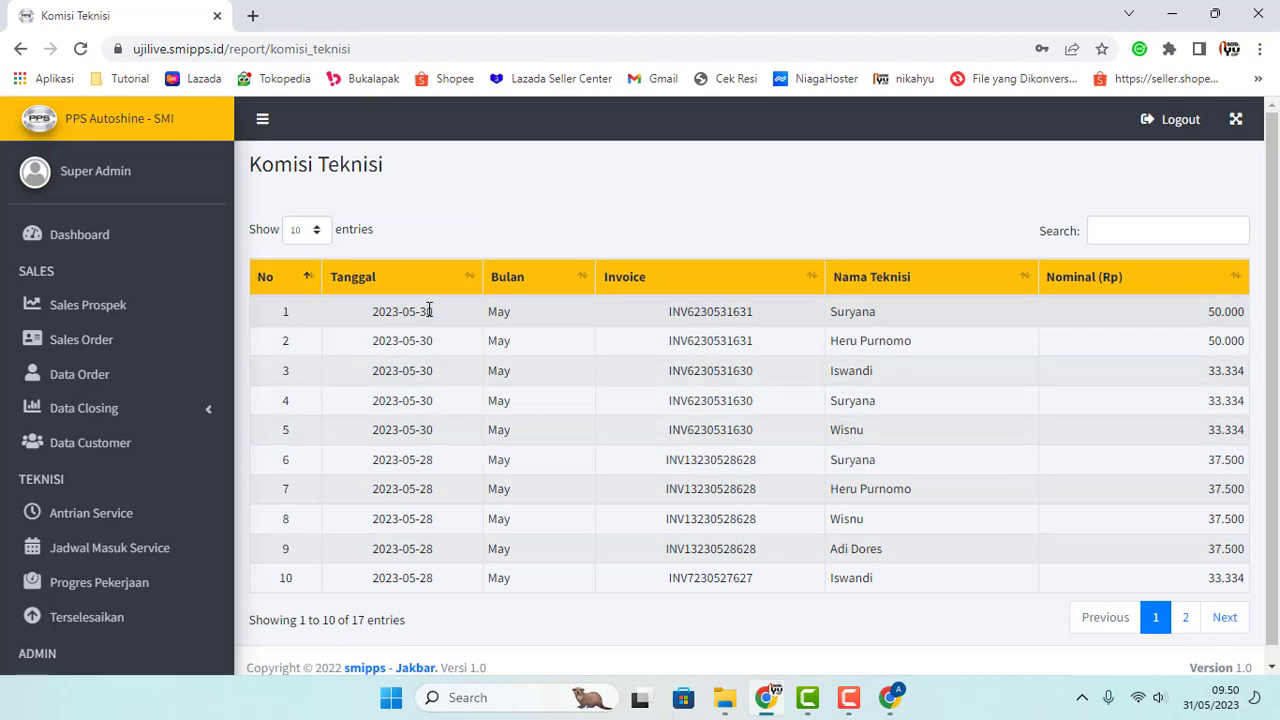
drag(443, 325, 455, 438)
click(600, 350)
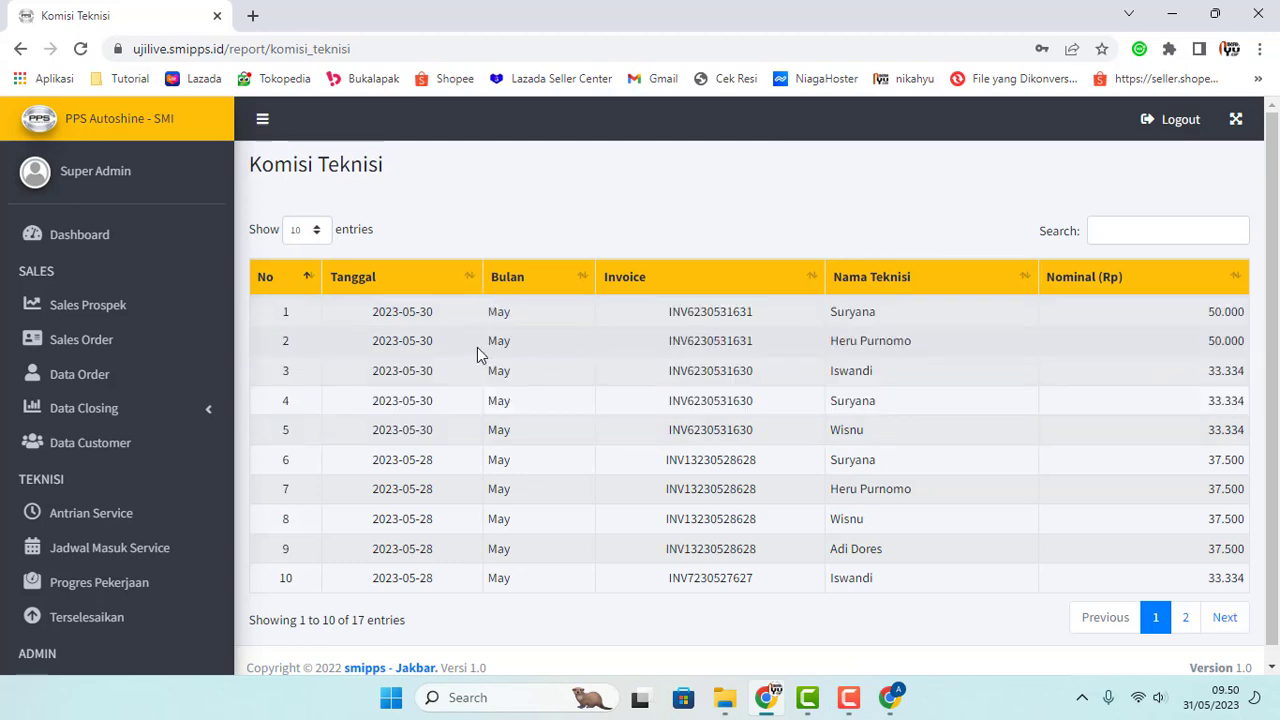
drag(360, 313, 433, 341)
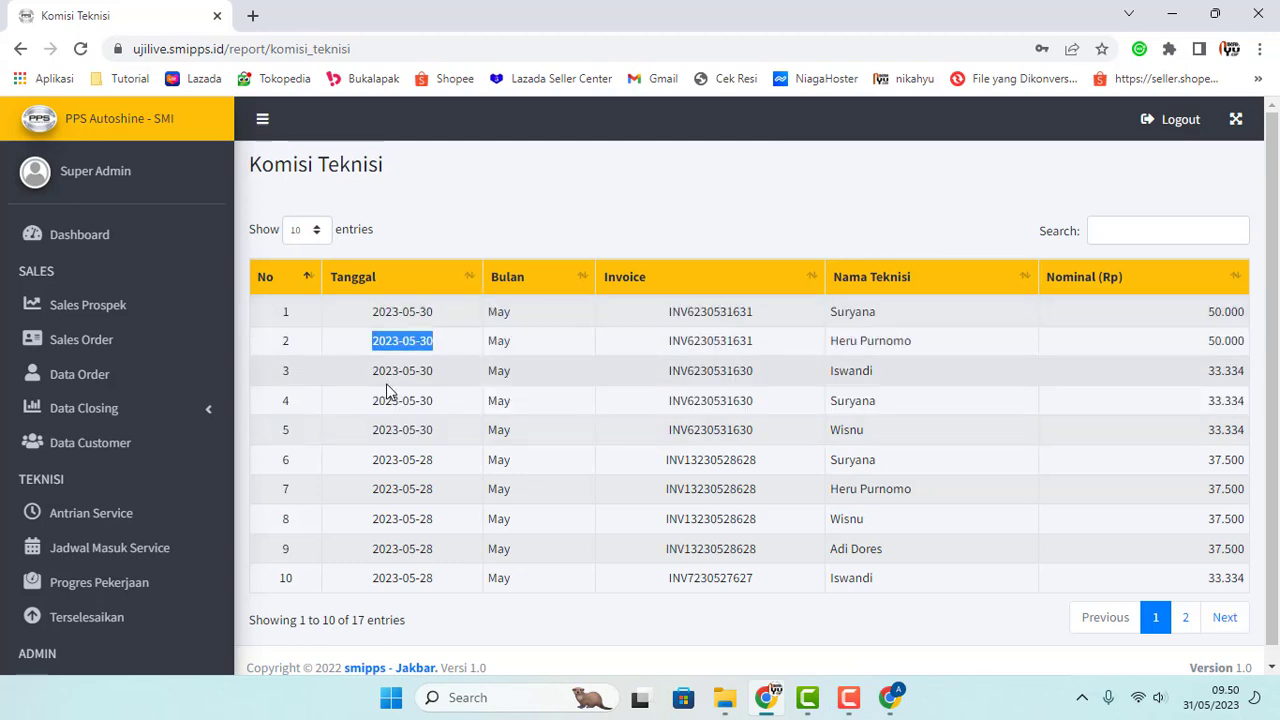
drag(378, 430, 417, 390)
click(420, 390)
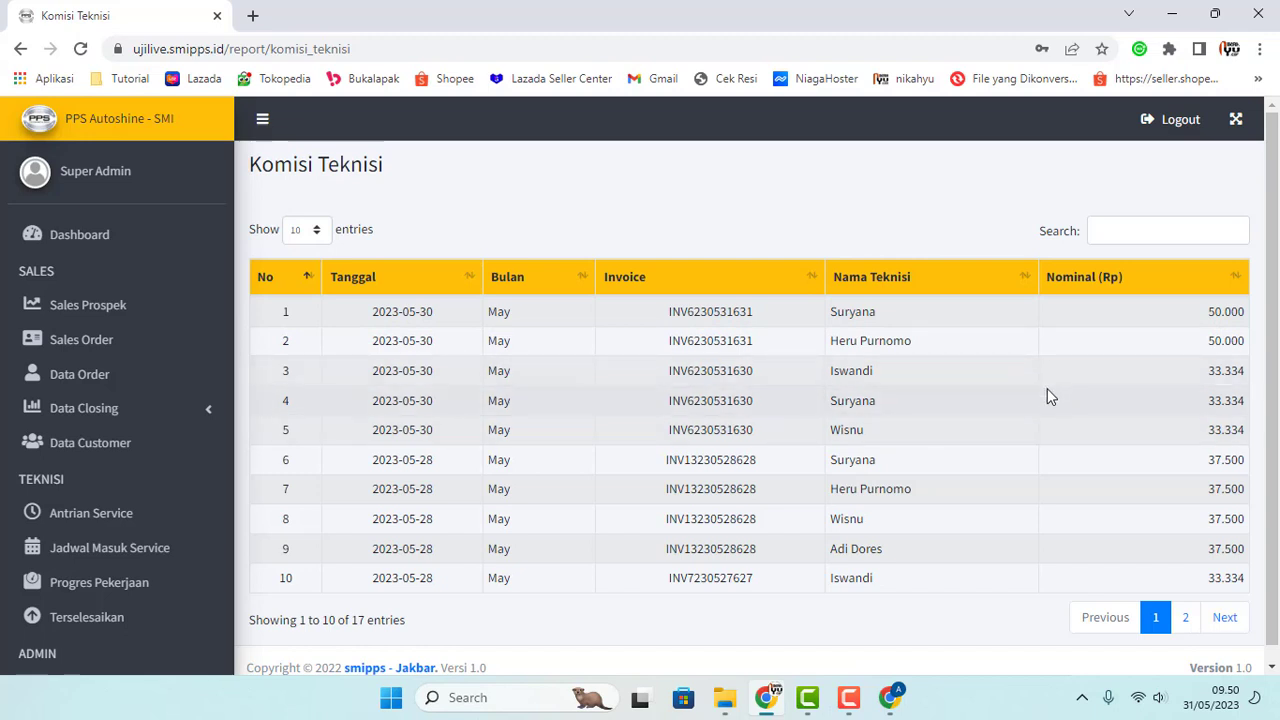
drag(1208, 373, 1219, 424)
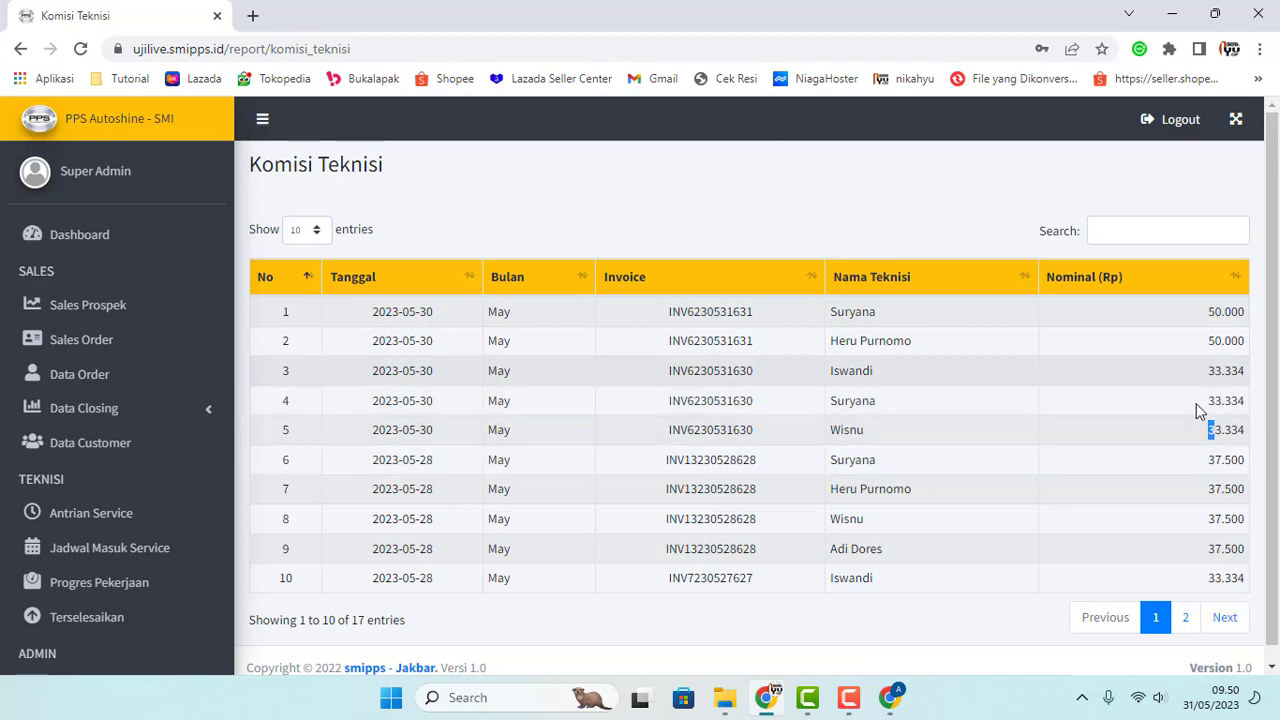
Step: Scroll through the 17 technician commissions, including four 37.500 shares on a 28 May invoice
scroll(1097, 442, down, 1)
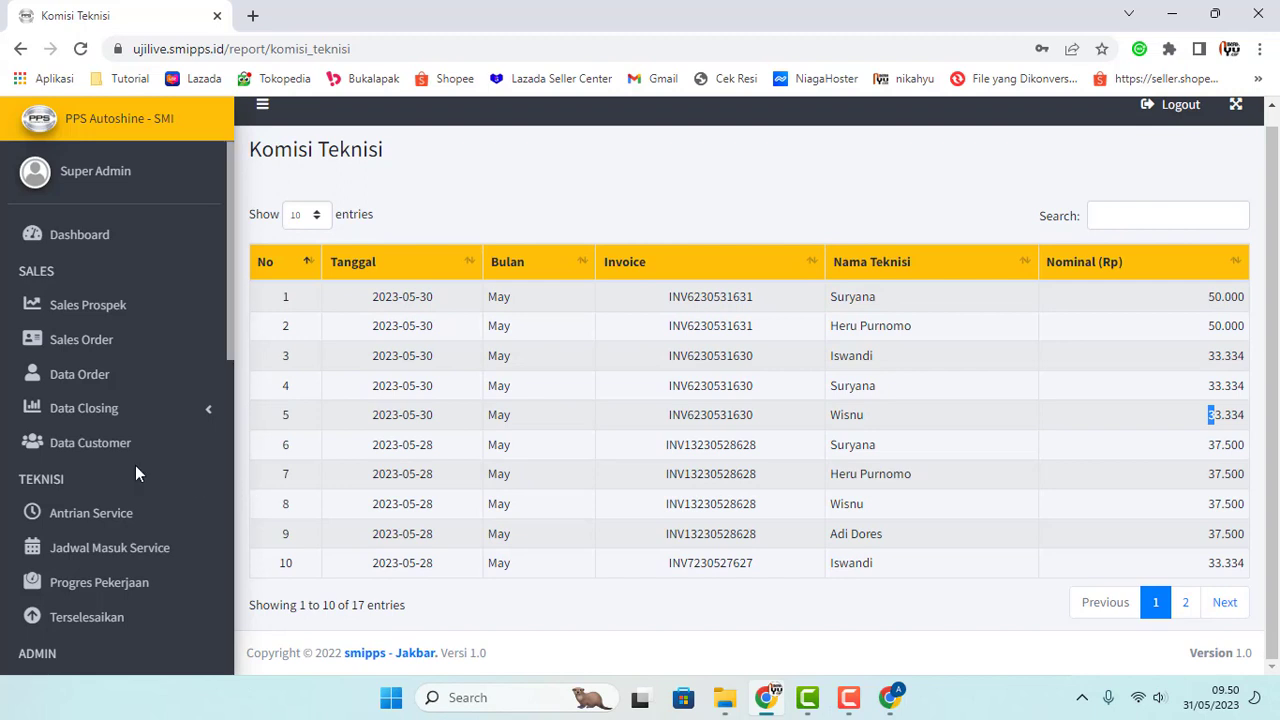
scroll(135, 465, down, 4)
scroll(214, 451, down, 4)
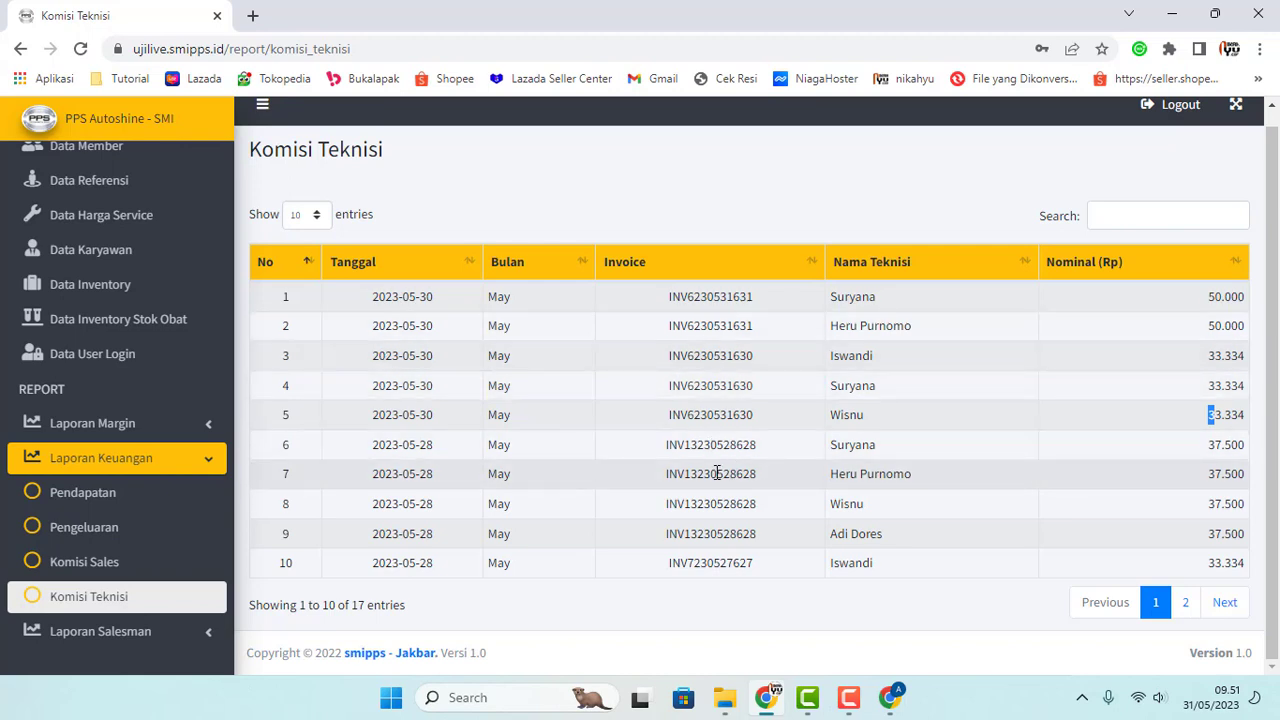
scroll(131, 545, up, 10)
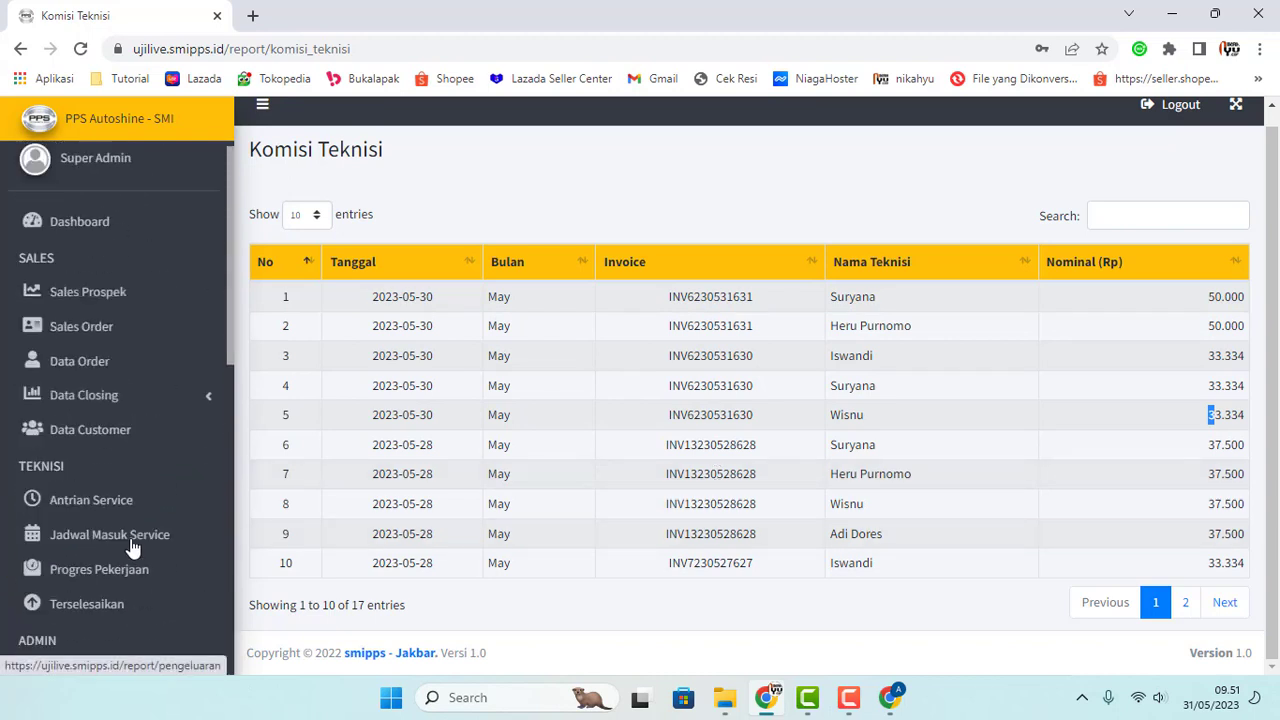
scroll(100, 330, down, 5)
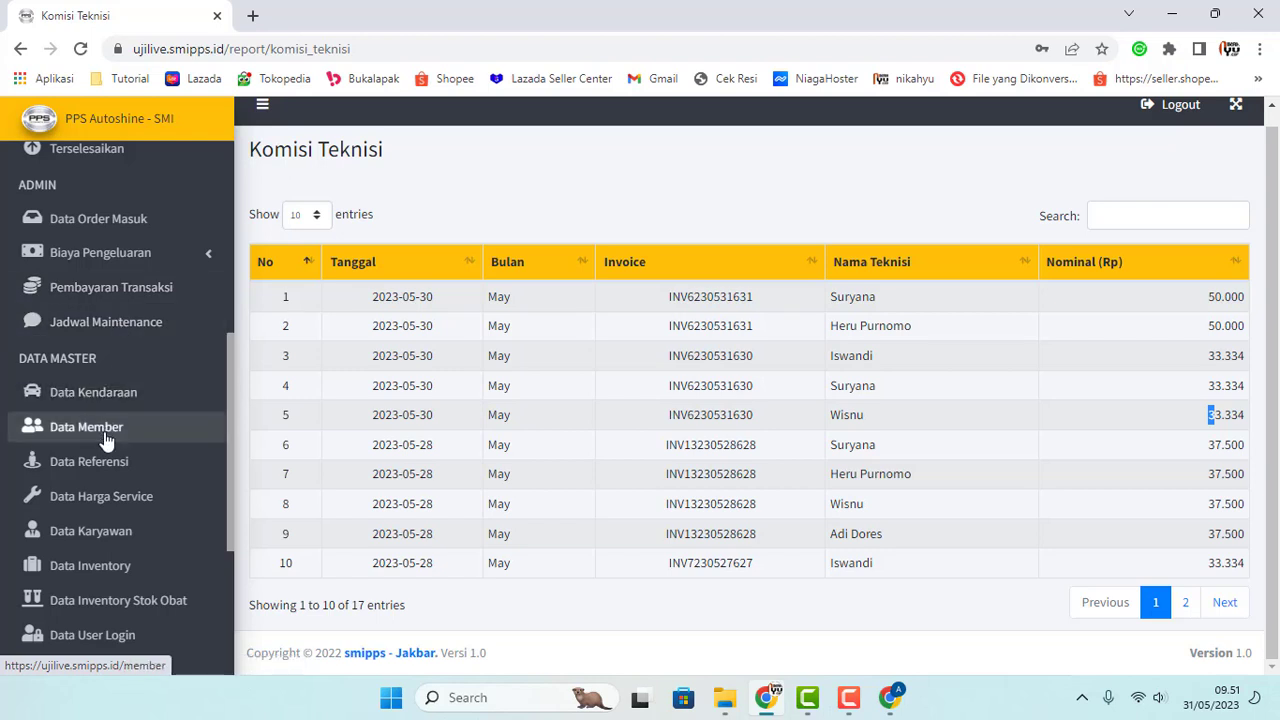
scroll(110, 440, down, 3)
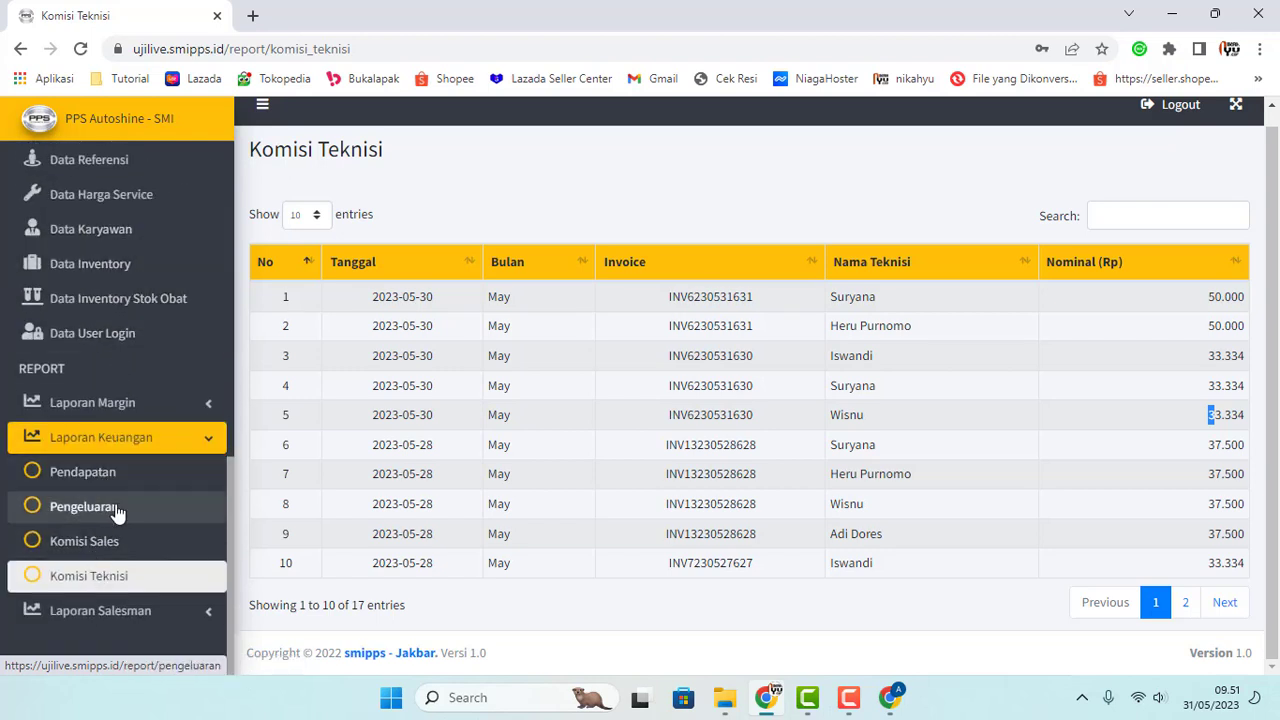
scroll(118, 512, up, 5)
scroll(116, 520, up, 2)
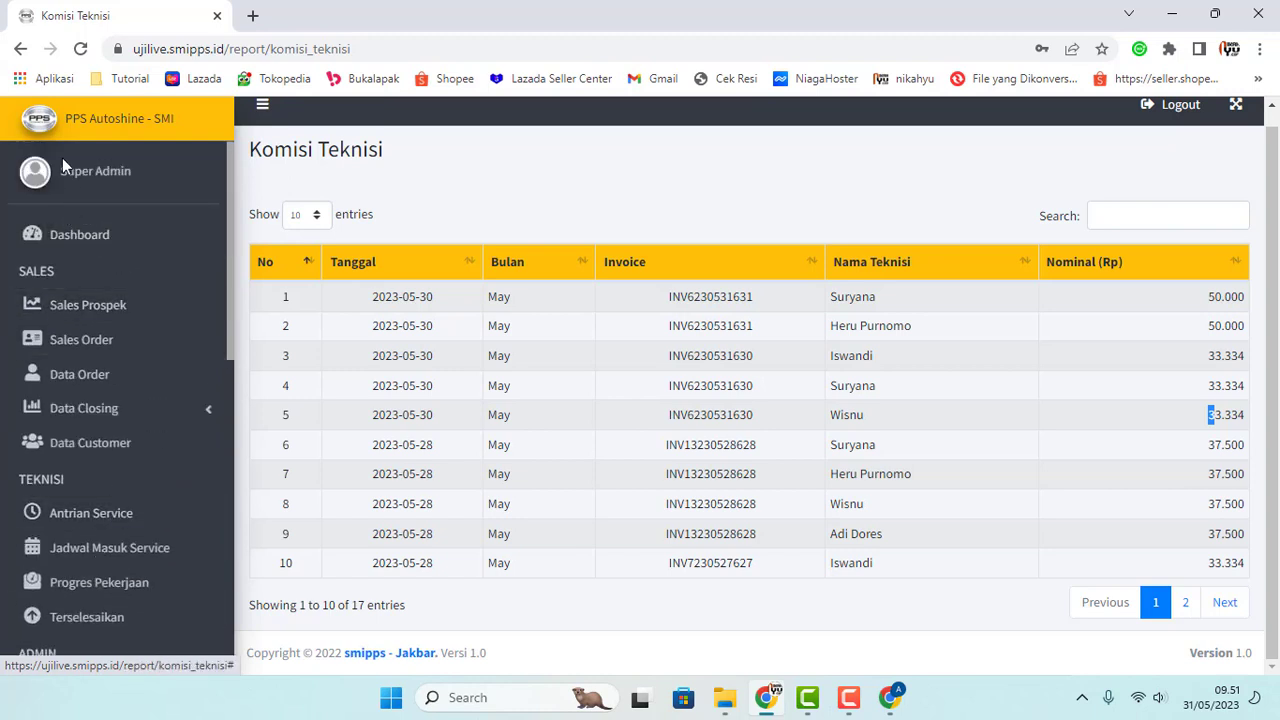
scroll(100, 405, down, 8)
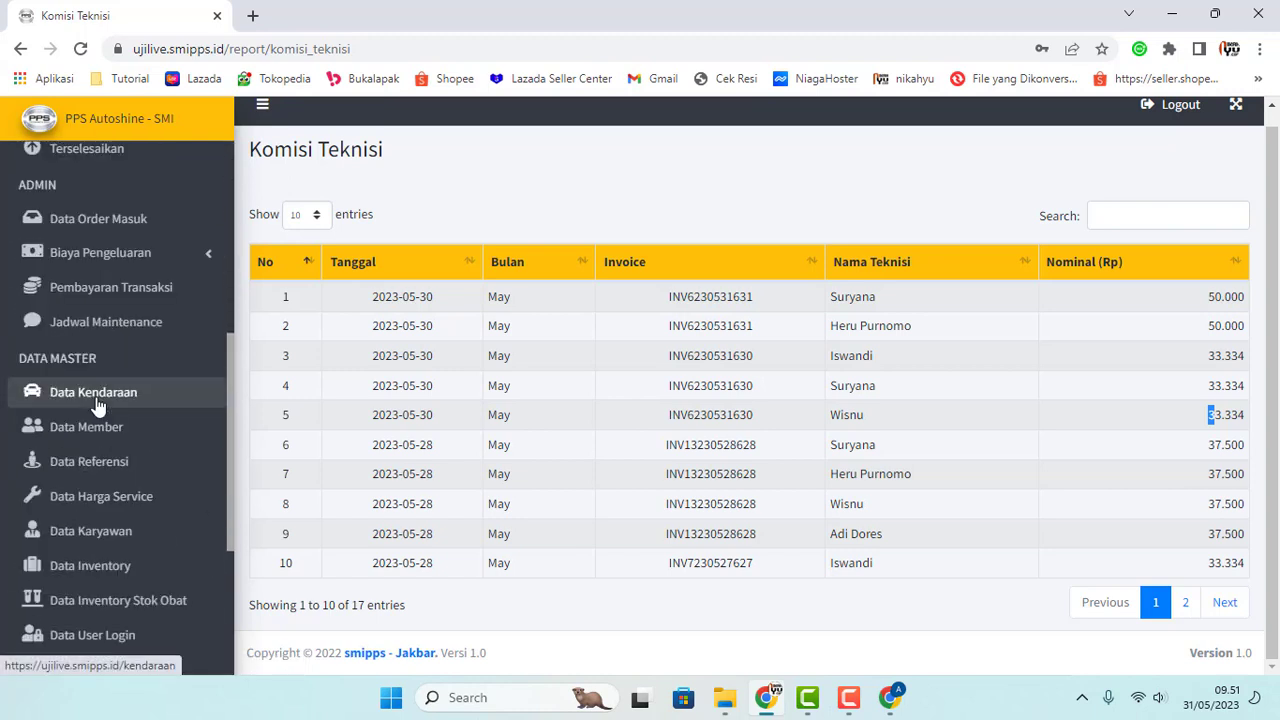
scroll(128, 540, up, 6)
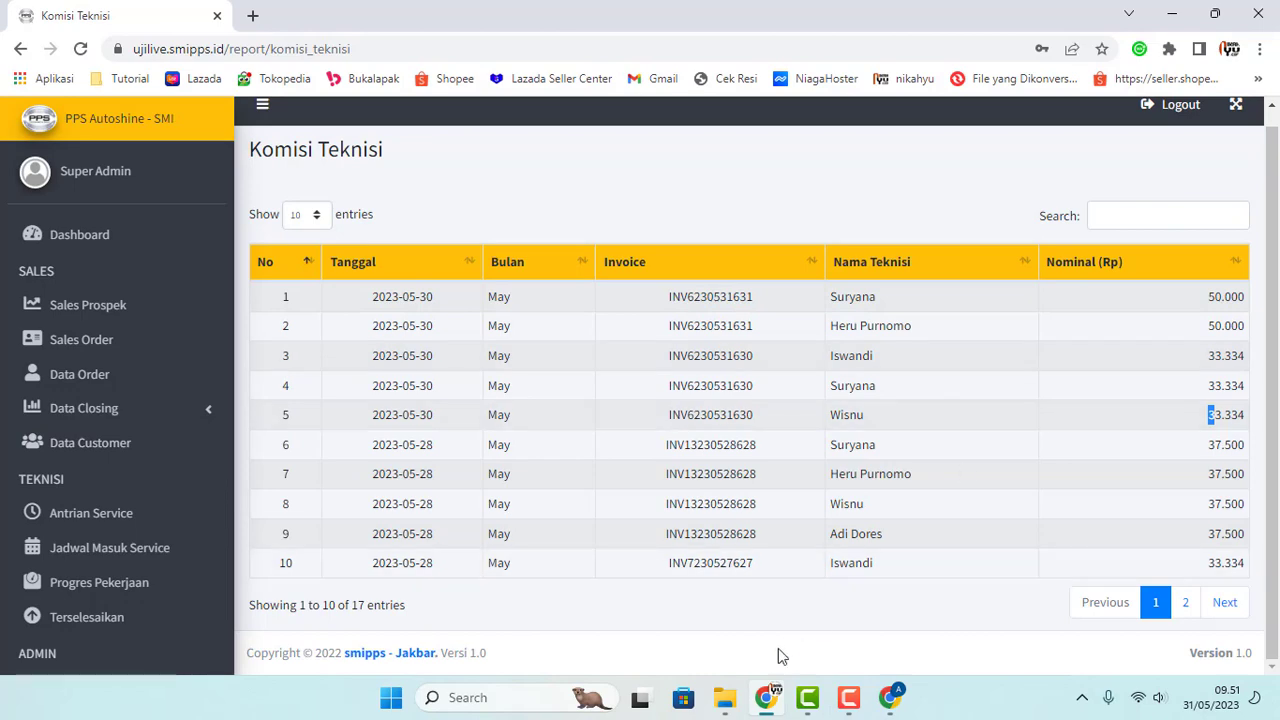
Step: Open Chrome under a second profile, maximized, on the PPS Autoshine login page at ujilive.smipps.id
click(766, 697)
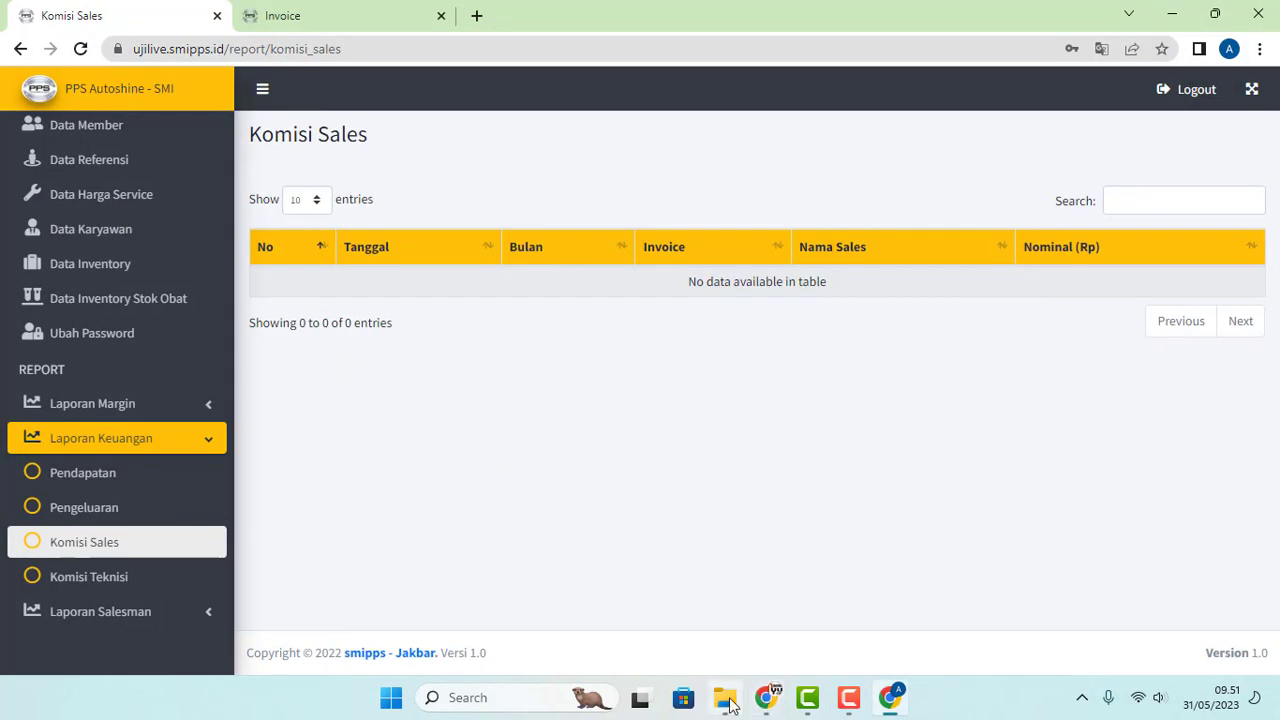
click(1277, 699)
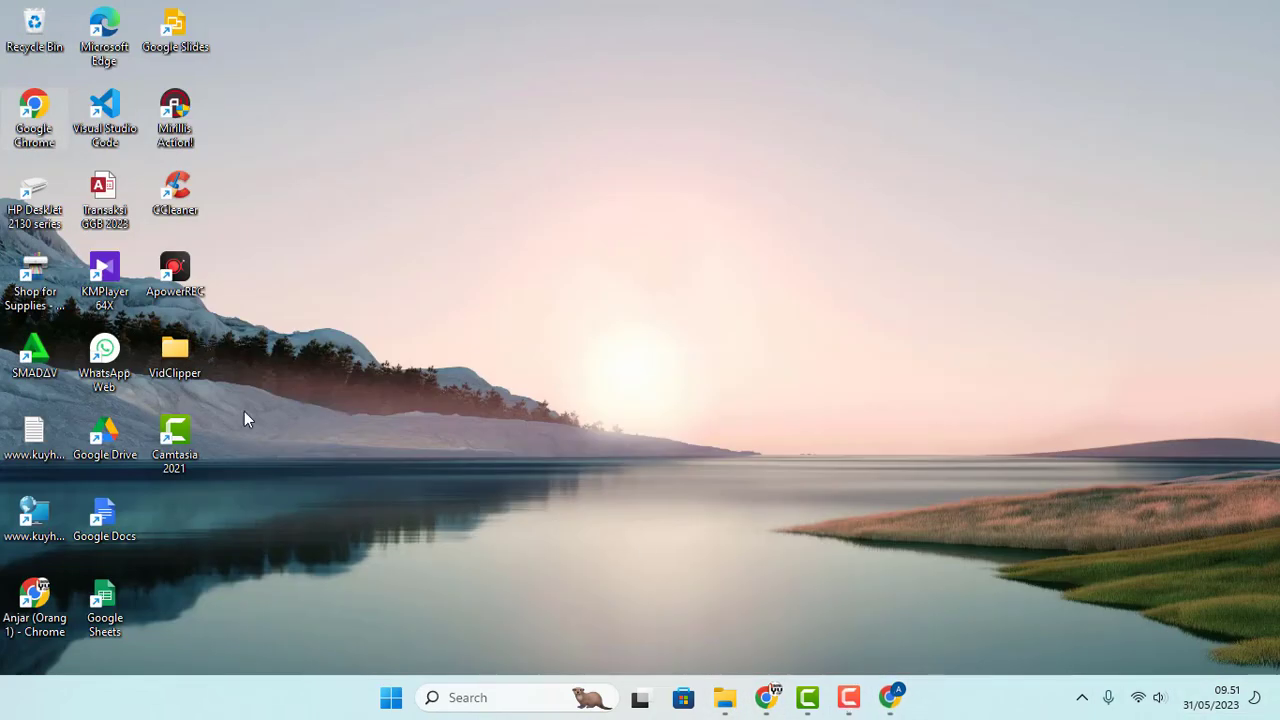
double_click(36, 110)
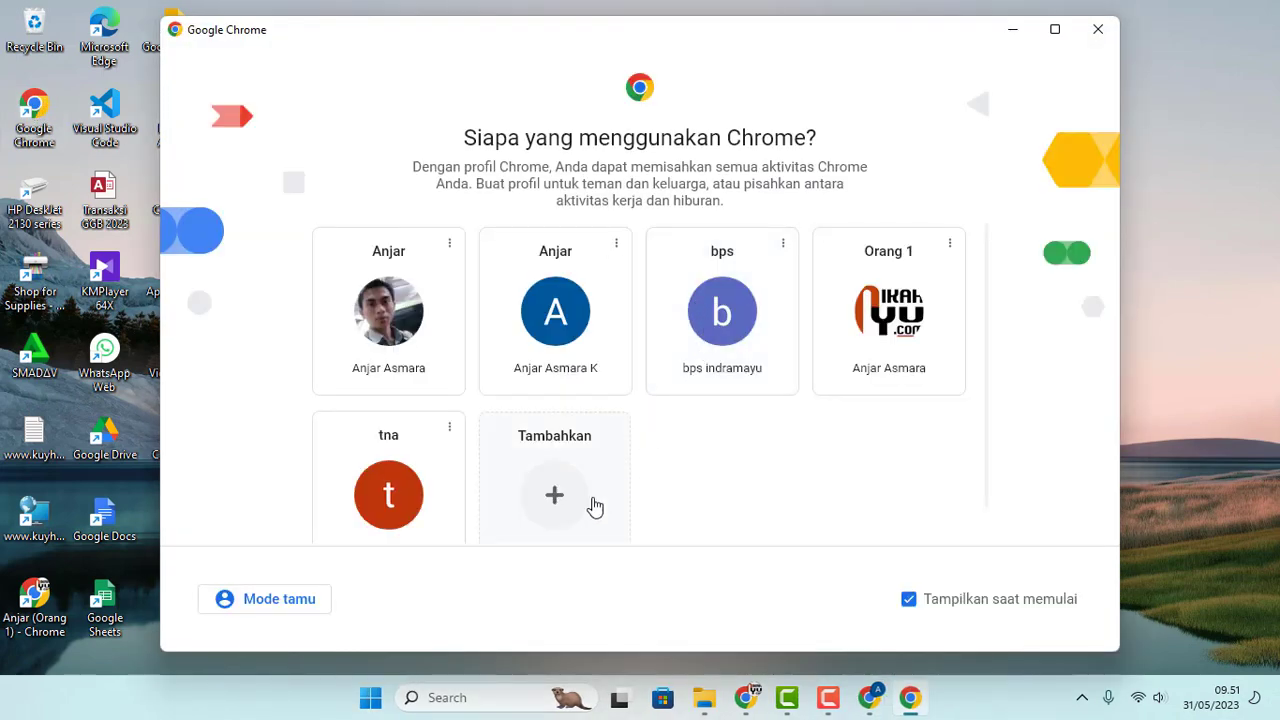
click(700, 331)
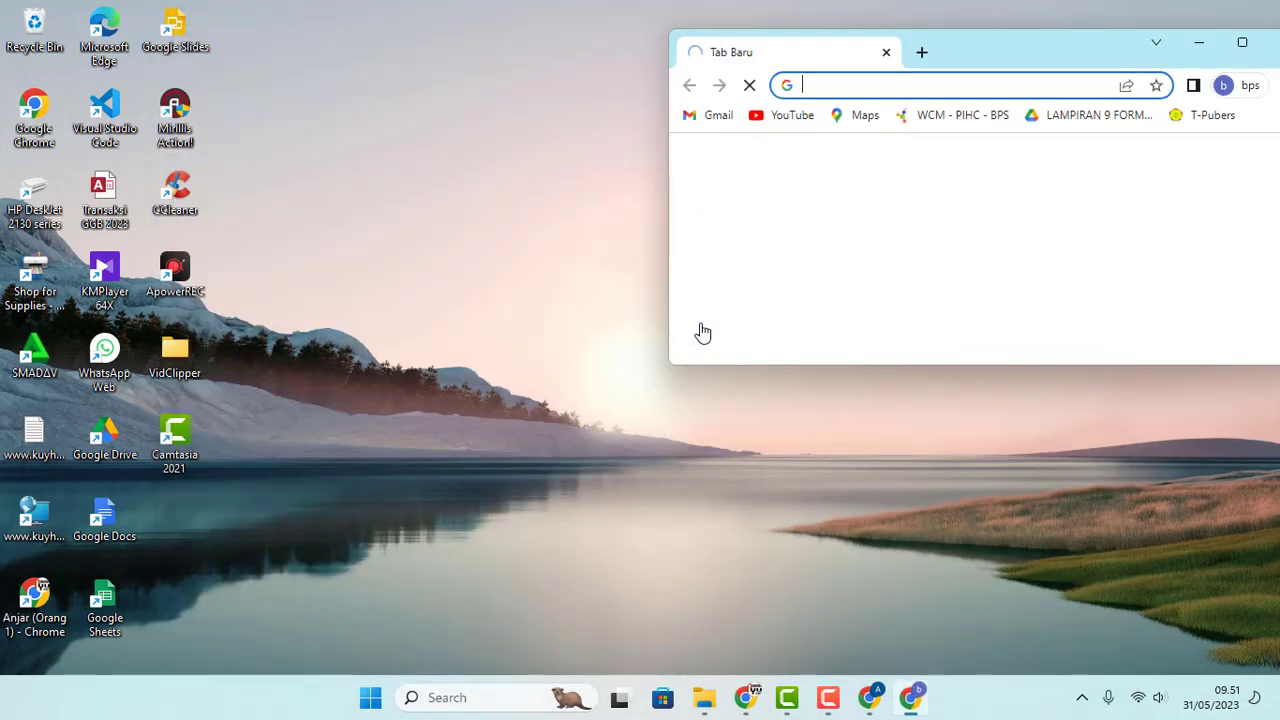
click(1242, 43)
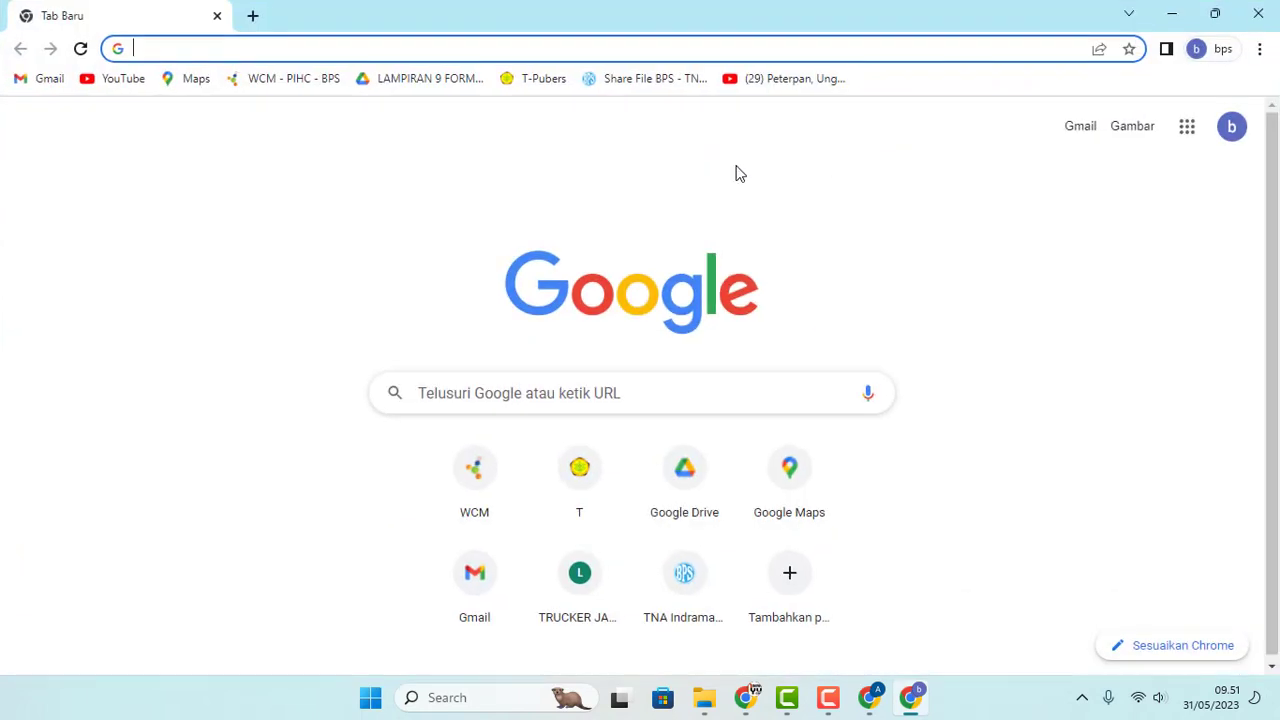
click(654, 49)
text(uji)
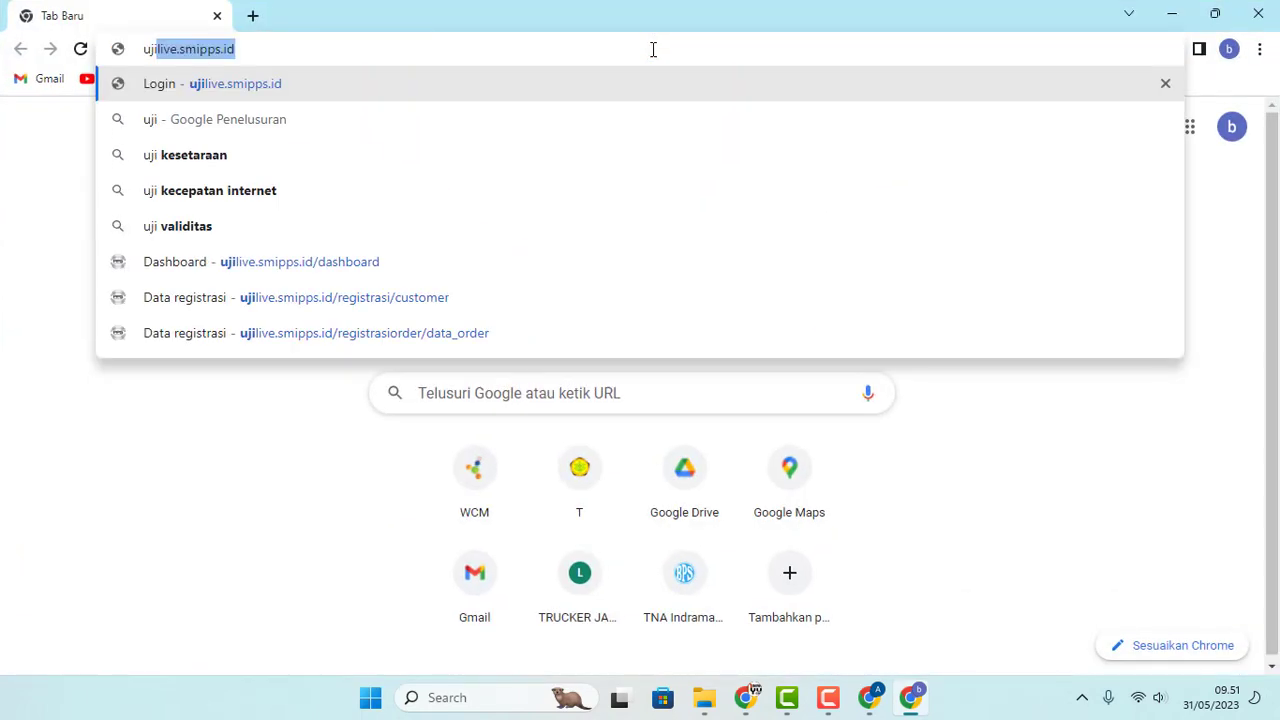
key(Return)
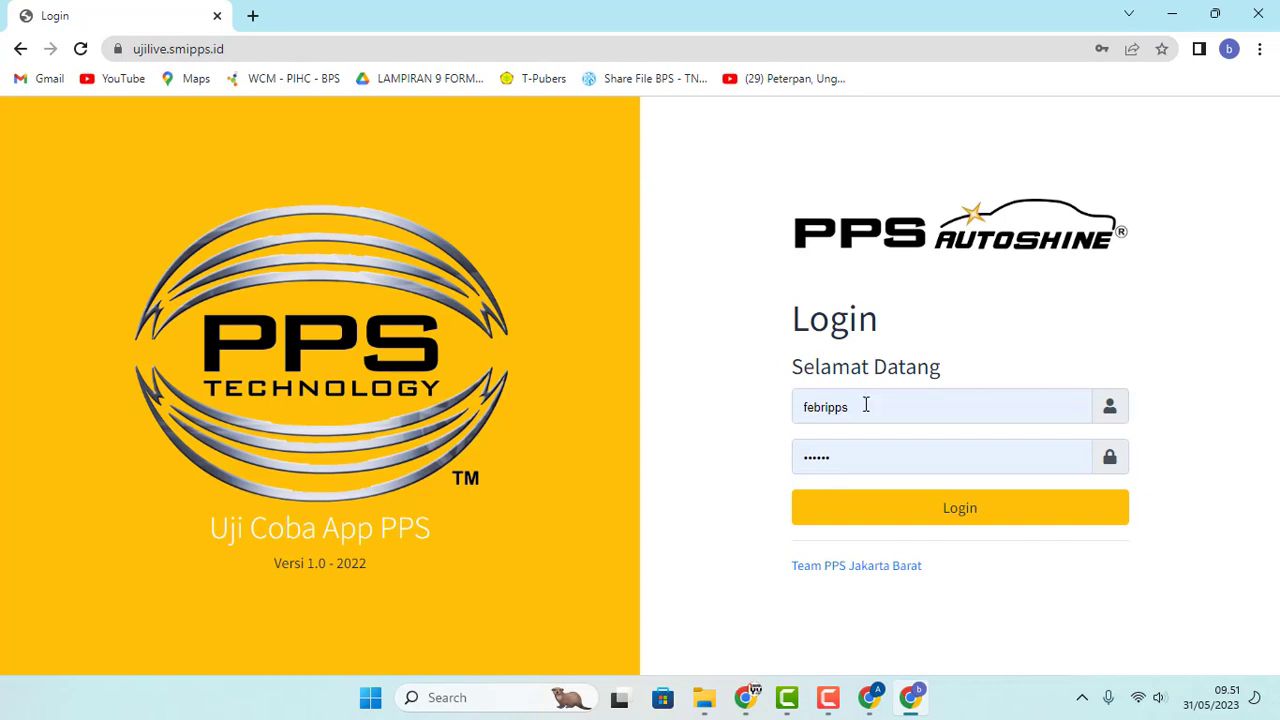
Step: Log in as the sales user and view the Komisi Sales report's 200.000 and 300.000 commissions
click(886, 512)
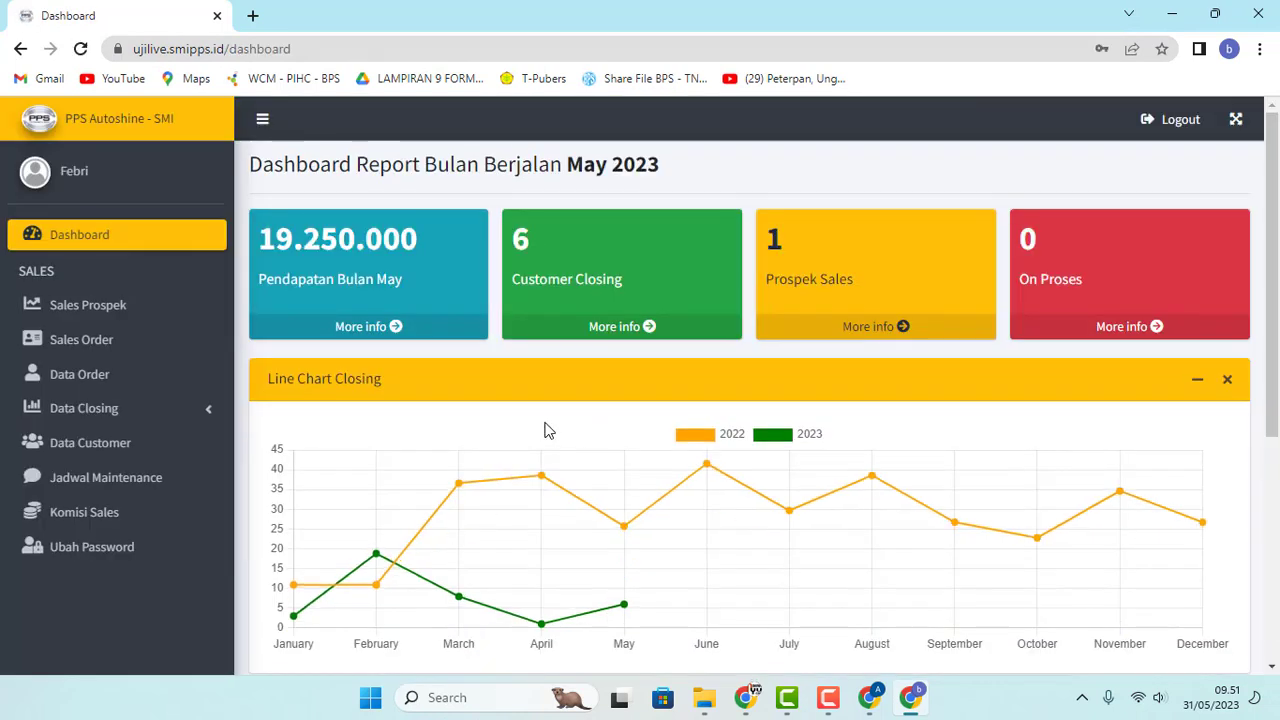
click(100, 522)
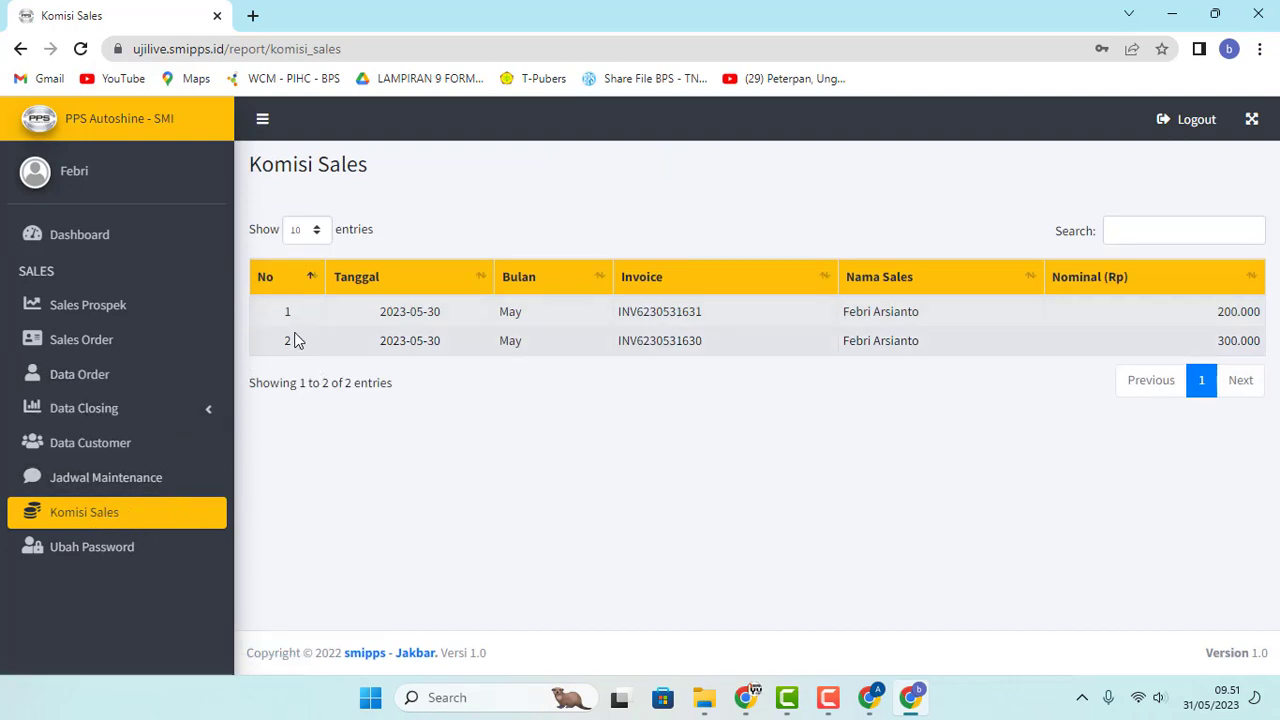
drag(620, 311, 971, 337)
click(416, 254)
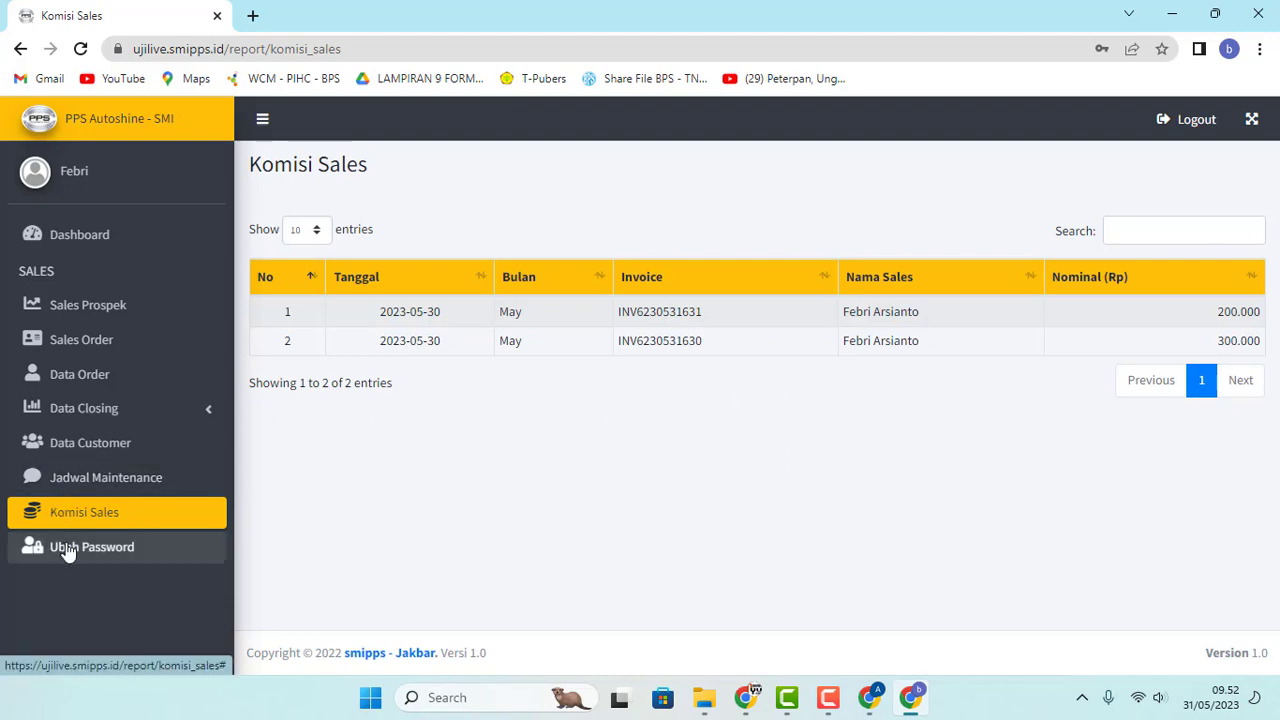
click(106, 552)
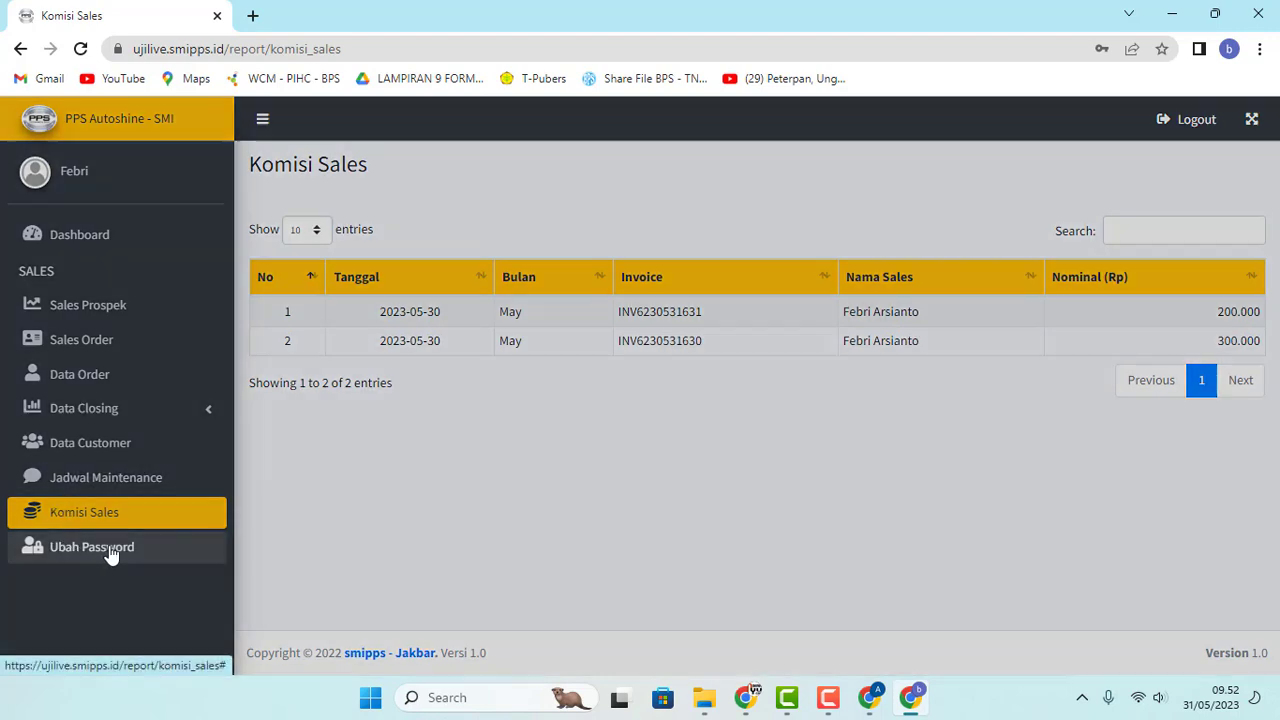
click(461, 237)
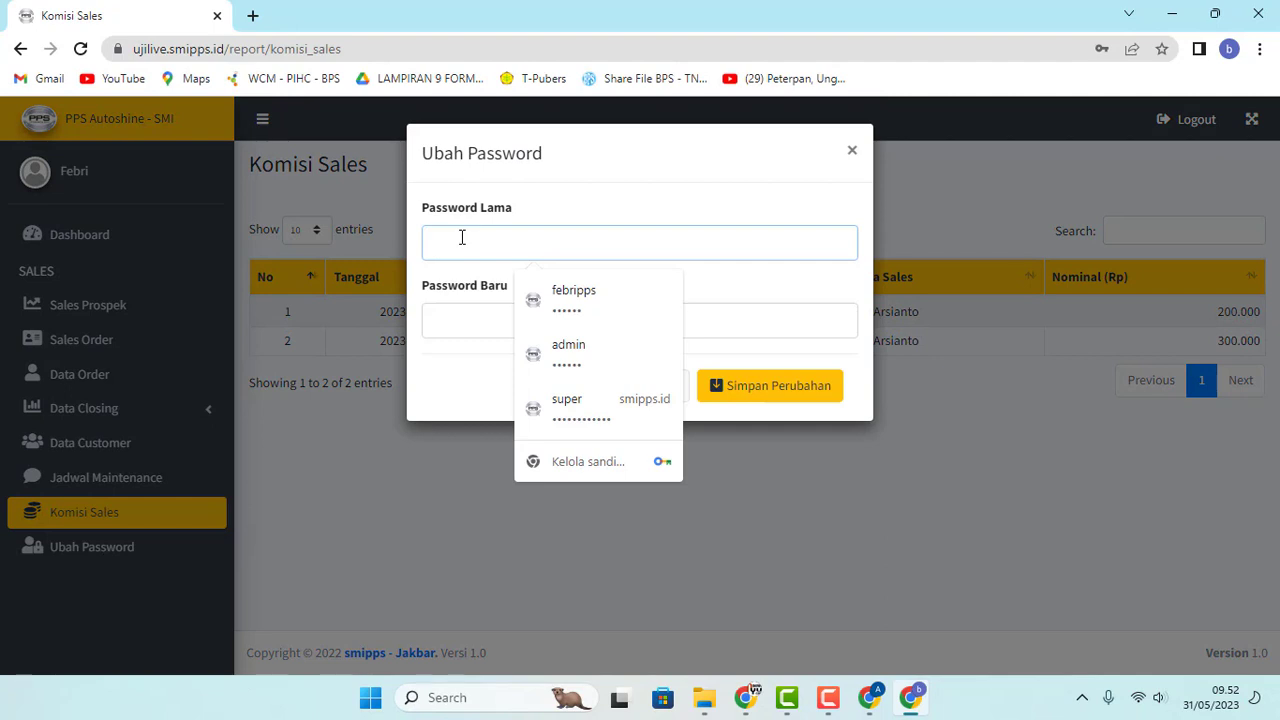
click(465, 325)
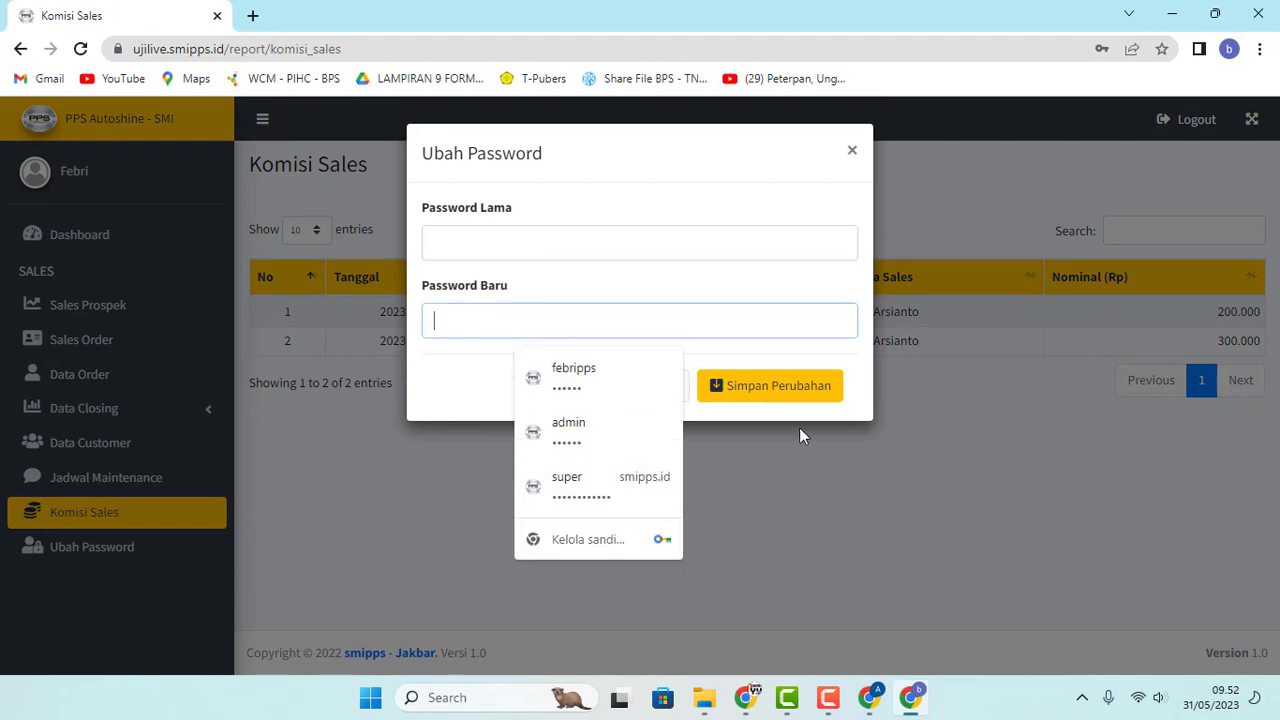
click(868, 407)
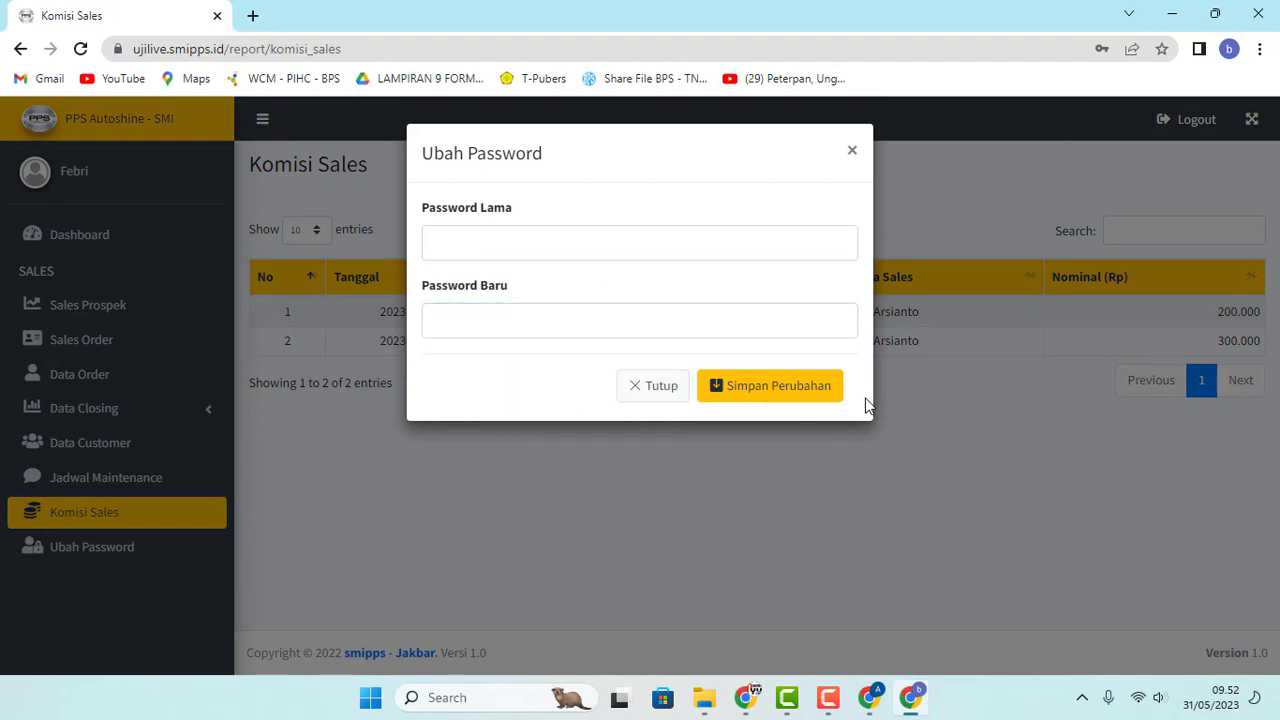
click(853, 153)
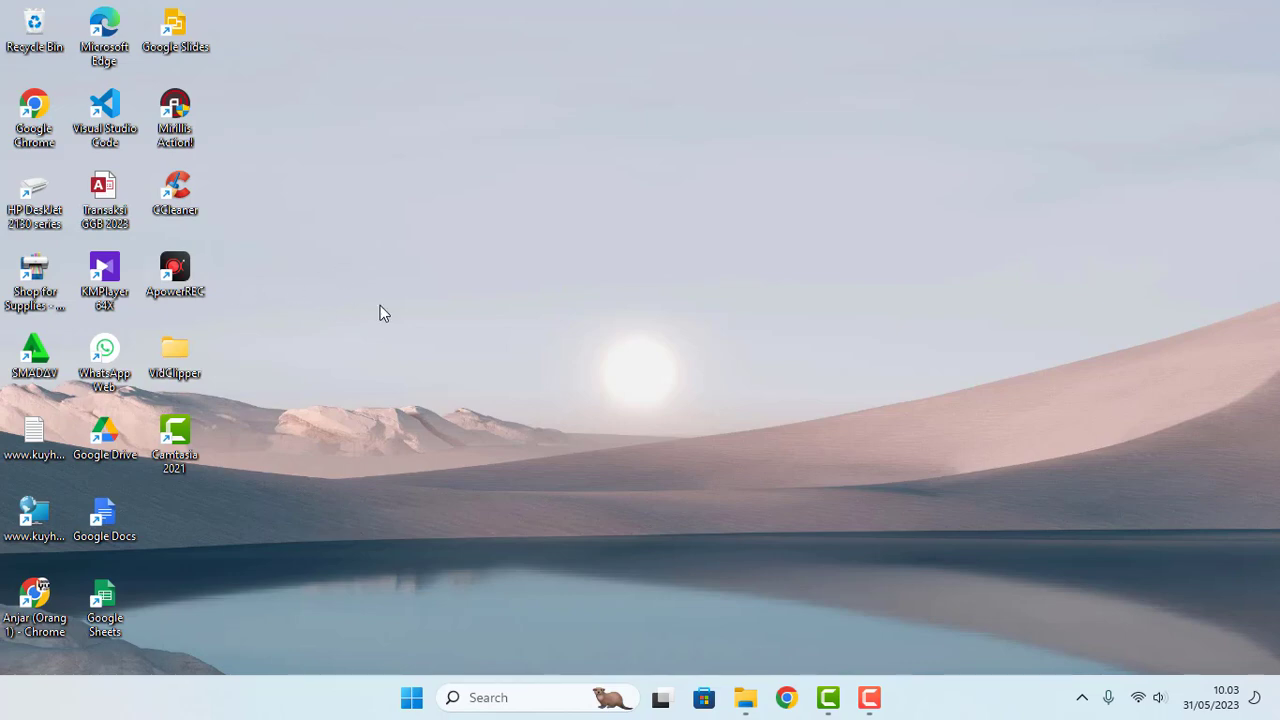
Step: Open PPS Autoshine in Chrome's Orang 1 profile and log in as Super Admin
double_click(28, 115)
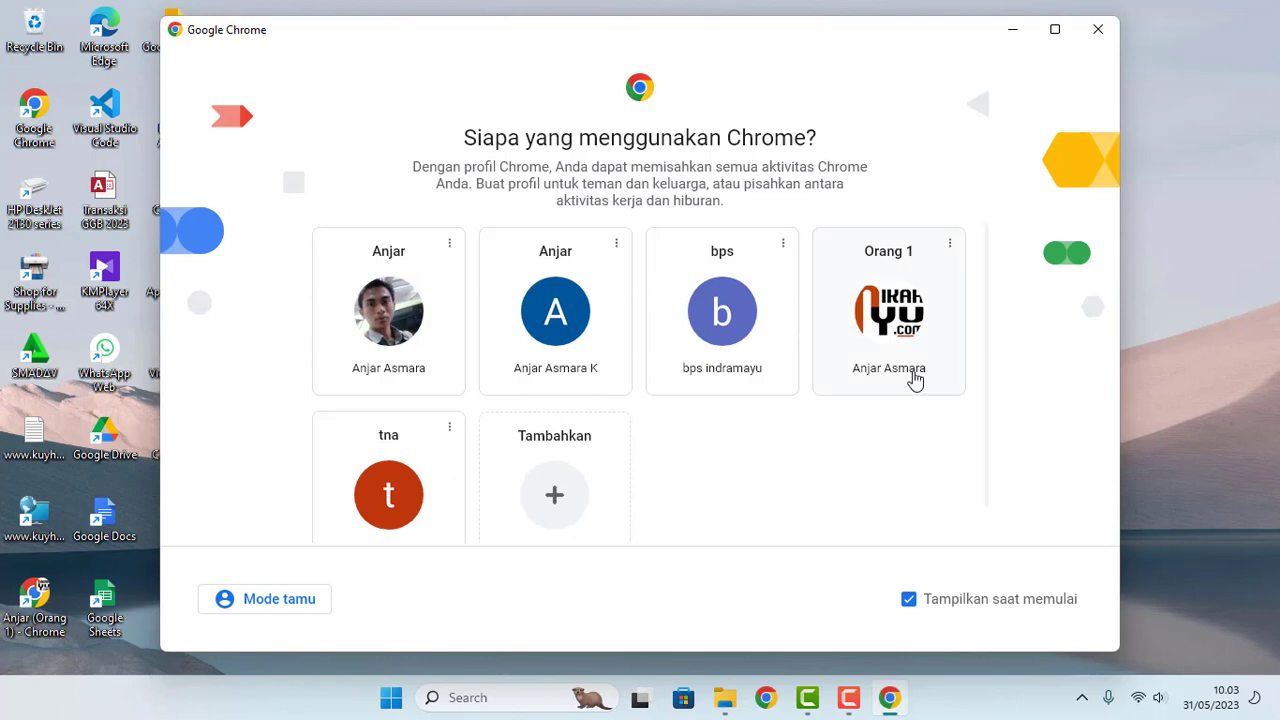
click(888, 350)
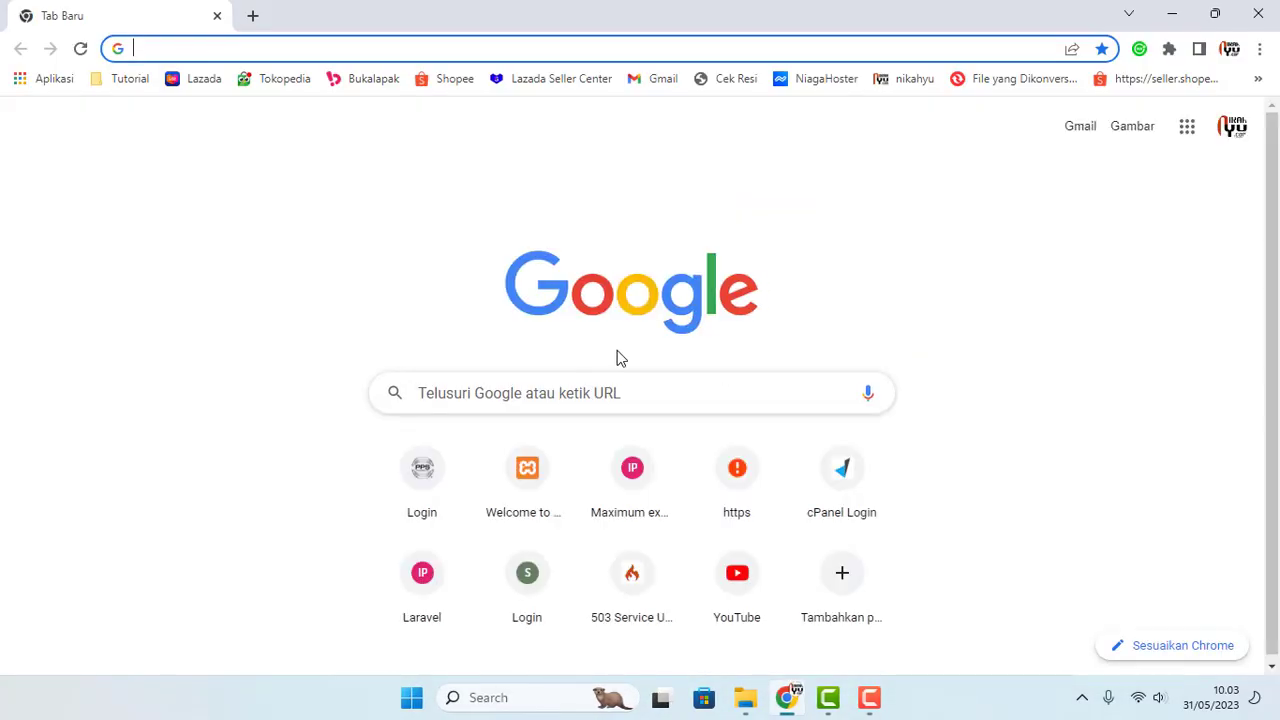
text(uj)
key(Return)
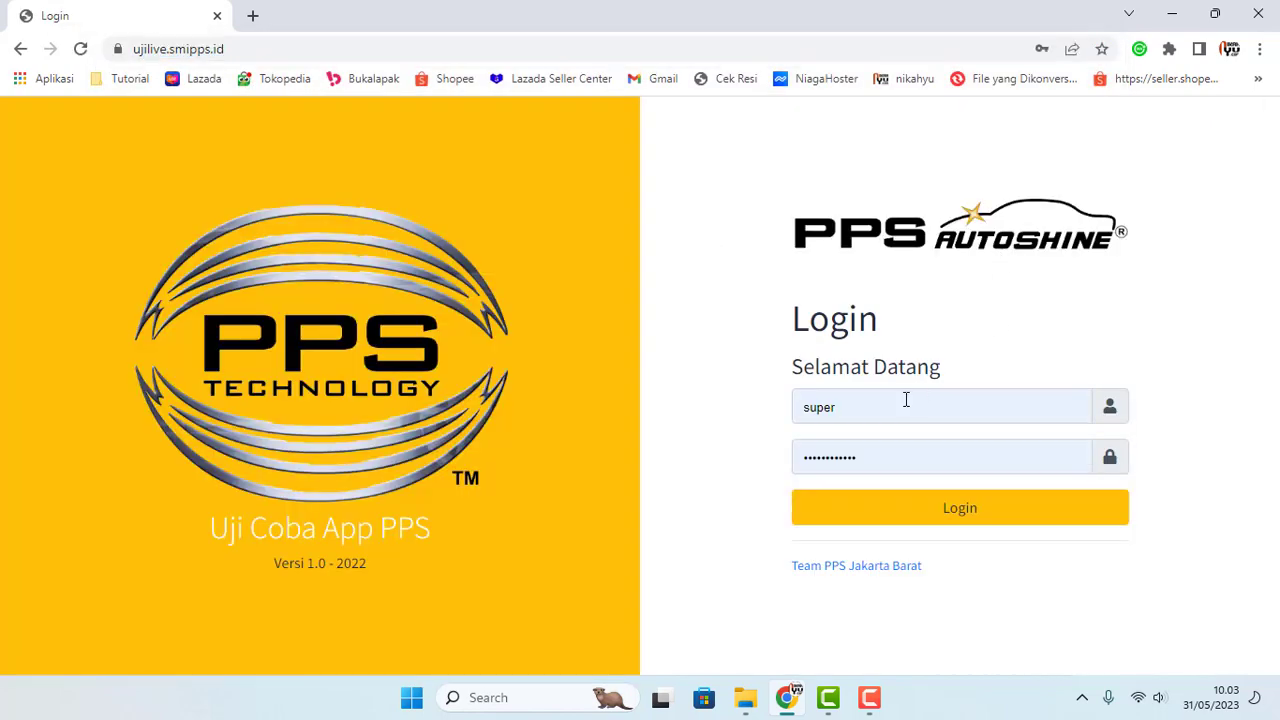
click(913, 508)
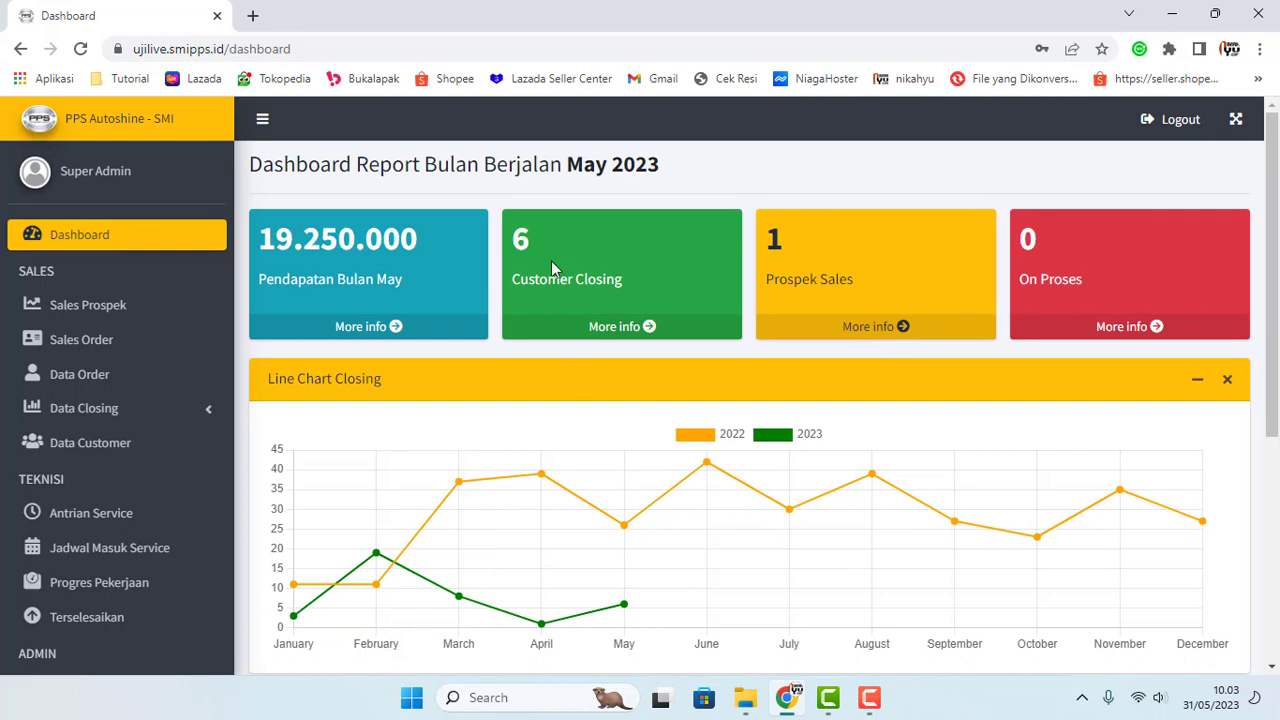
mouse_move(514, 239)
mouse_down()
mouse_move(532, 236)
mouse_move(518, 244)
mouse_up()
click(543, 254)
drag(518, 241, 584, 256)
click(582, 254)
scroll(675, 510, down, 1)
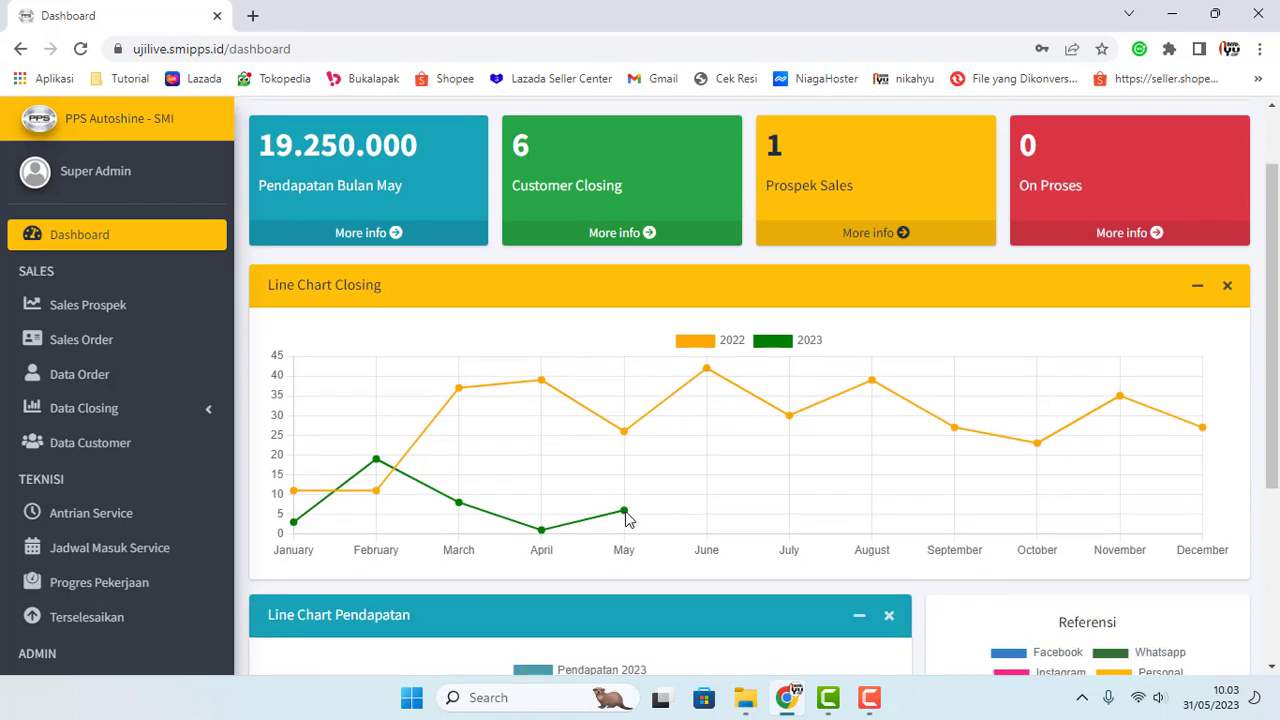
mouse_move(625, 515)
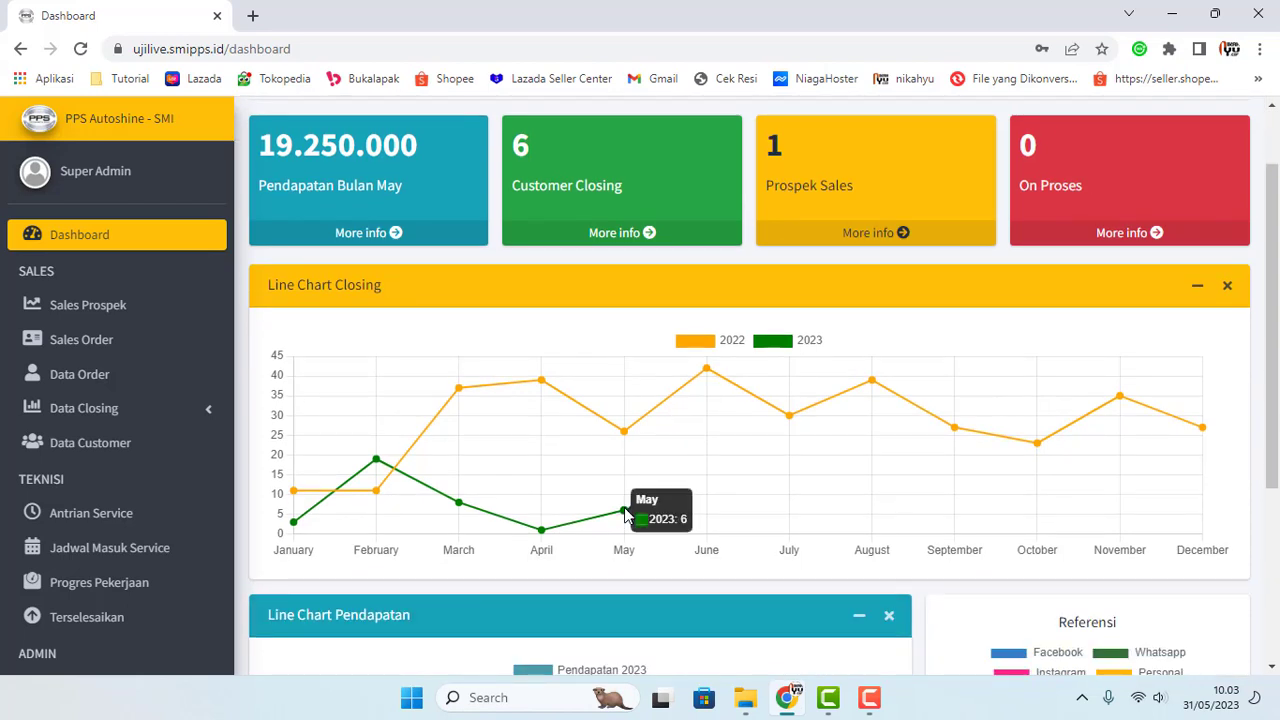
scroll(686, 406, down, 3)
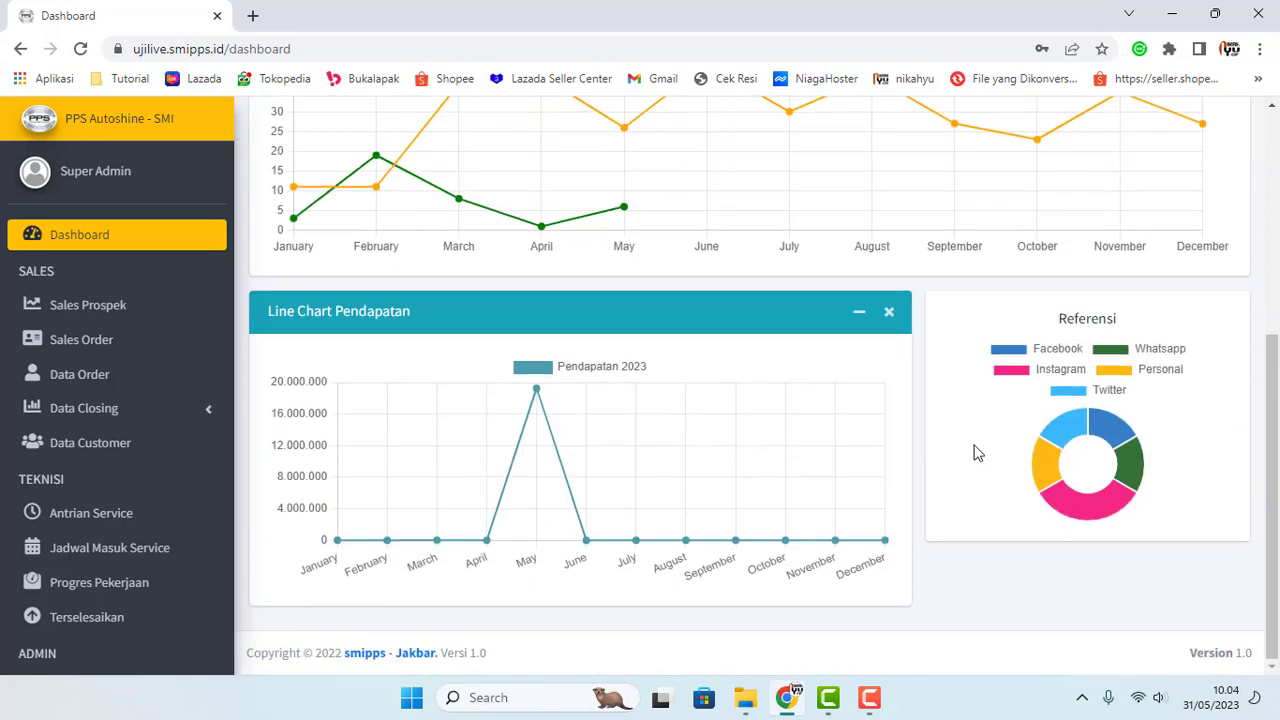
Step: Toggle the Twitter, Personal, Whatsapp and Facebook slices off and back on in the Referensi donut chart
click(1106, 392)
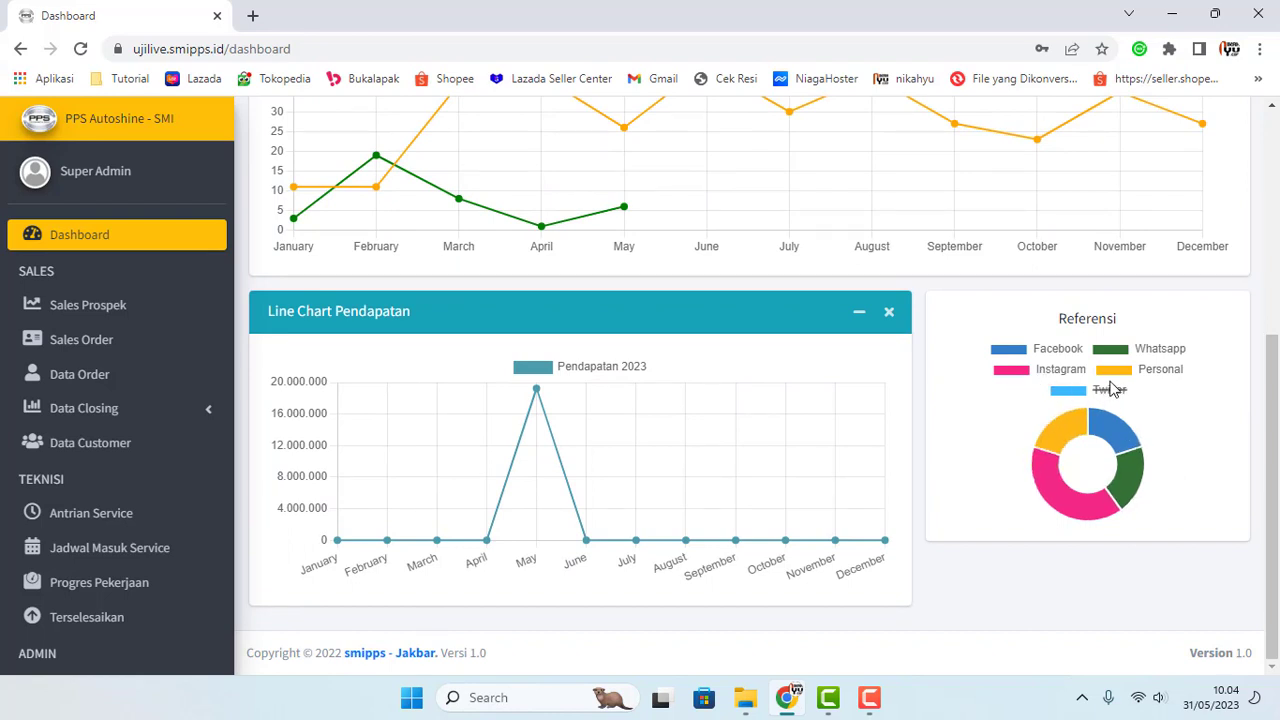
click(1084, 393)
click(1112, 368)
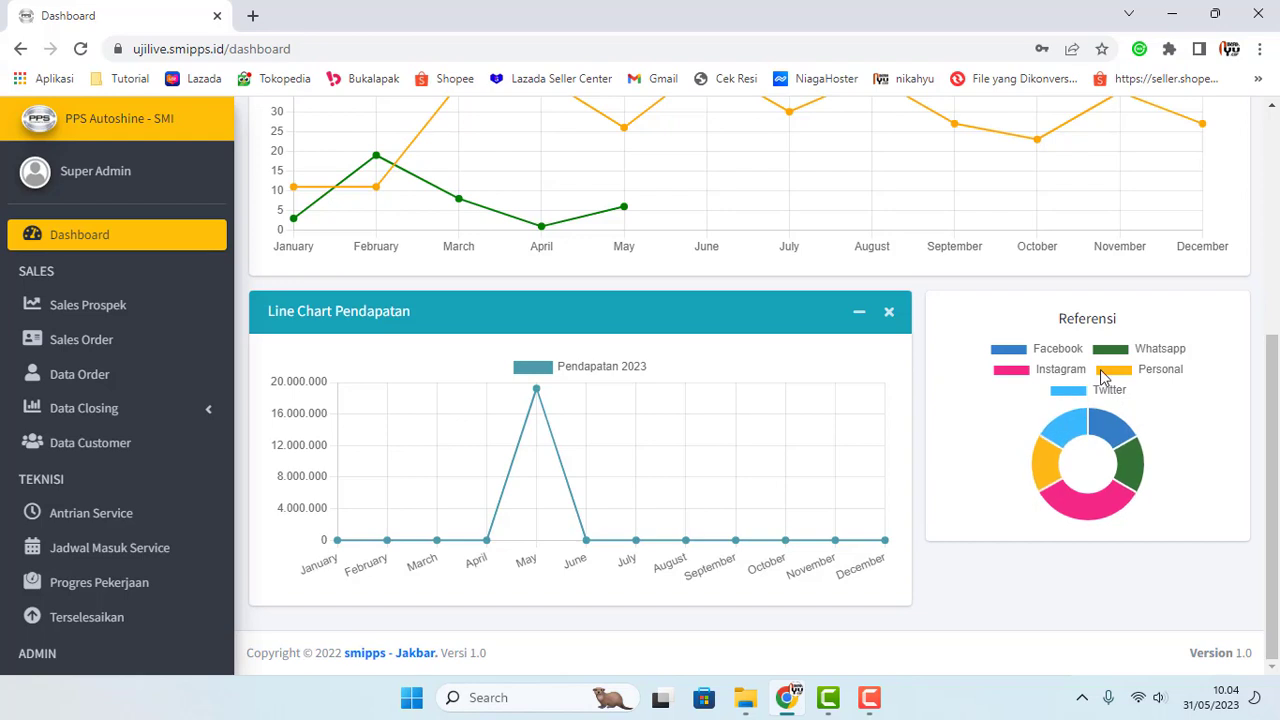
click(1106, 358)
click(1020, 354)
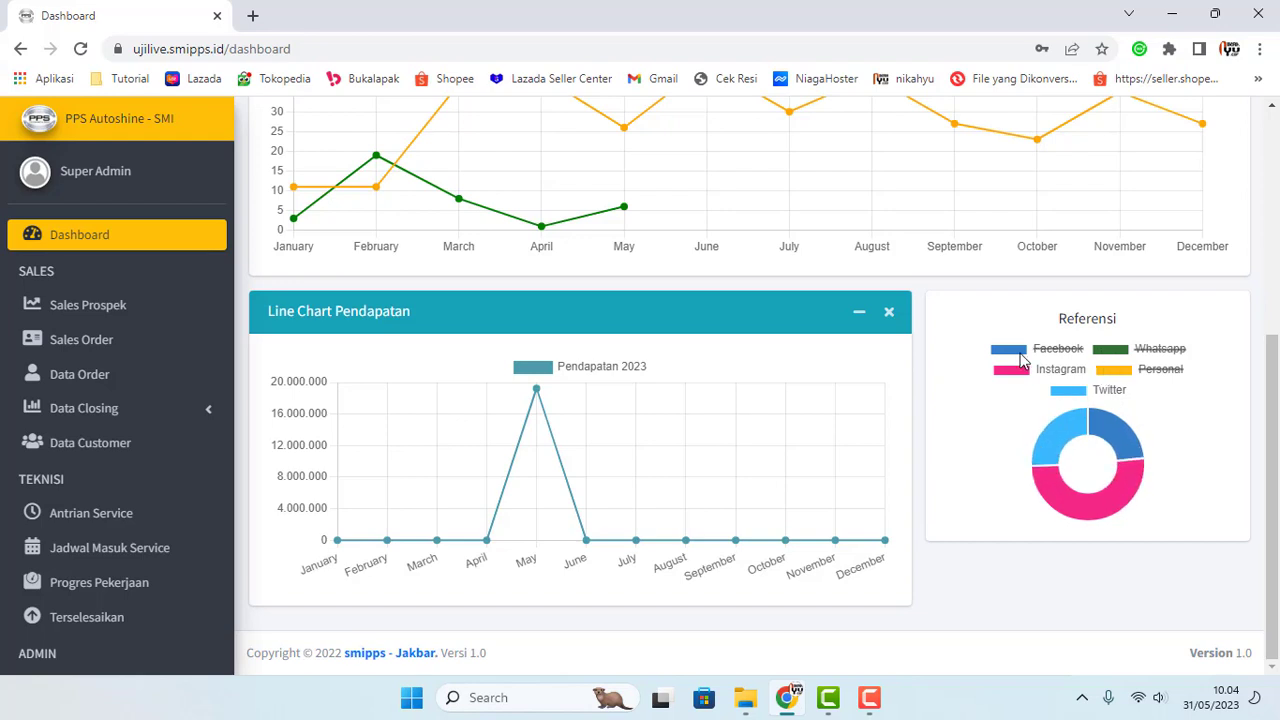
click(1116, 370)
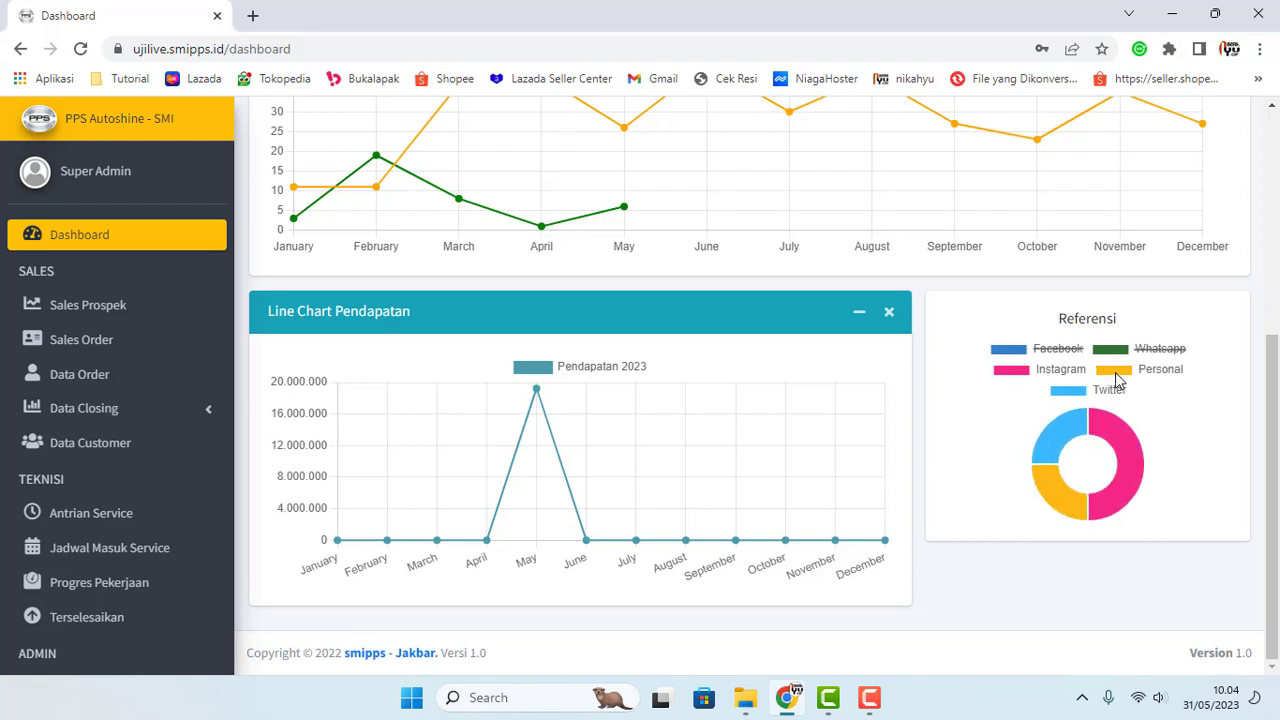
click(1010, 351)
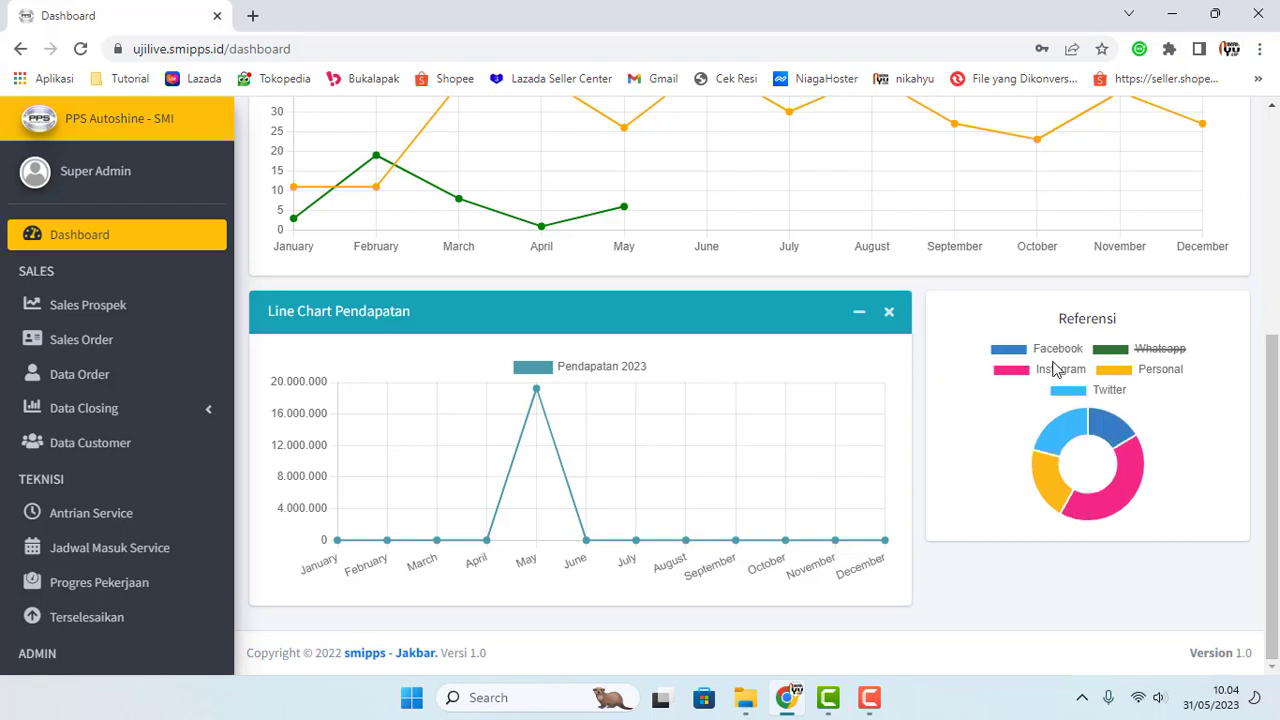
click(1125, 352)
Step: Inspect the Pendapatan chart, then go to the Sales Prospek page
mouse_move(1118, 440)
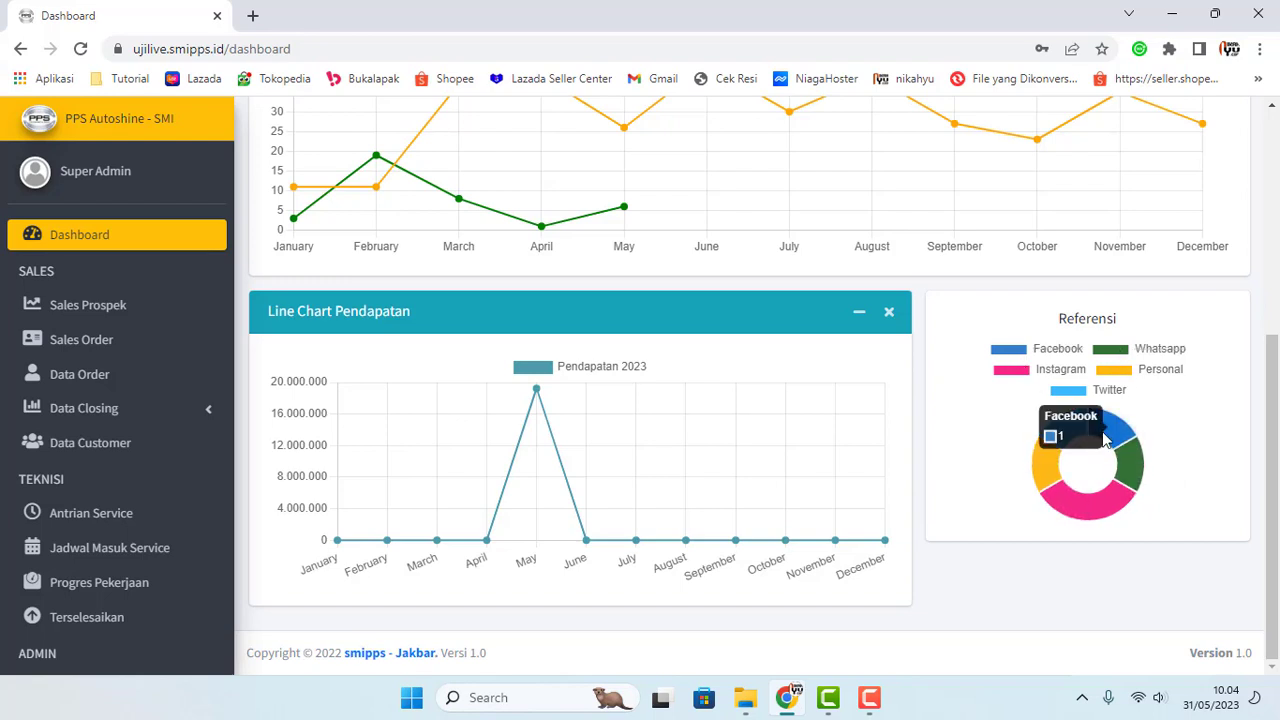
mouse_move(1071, 490)
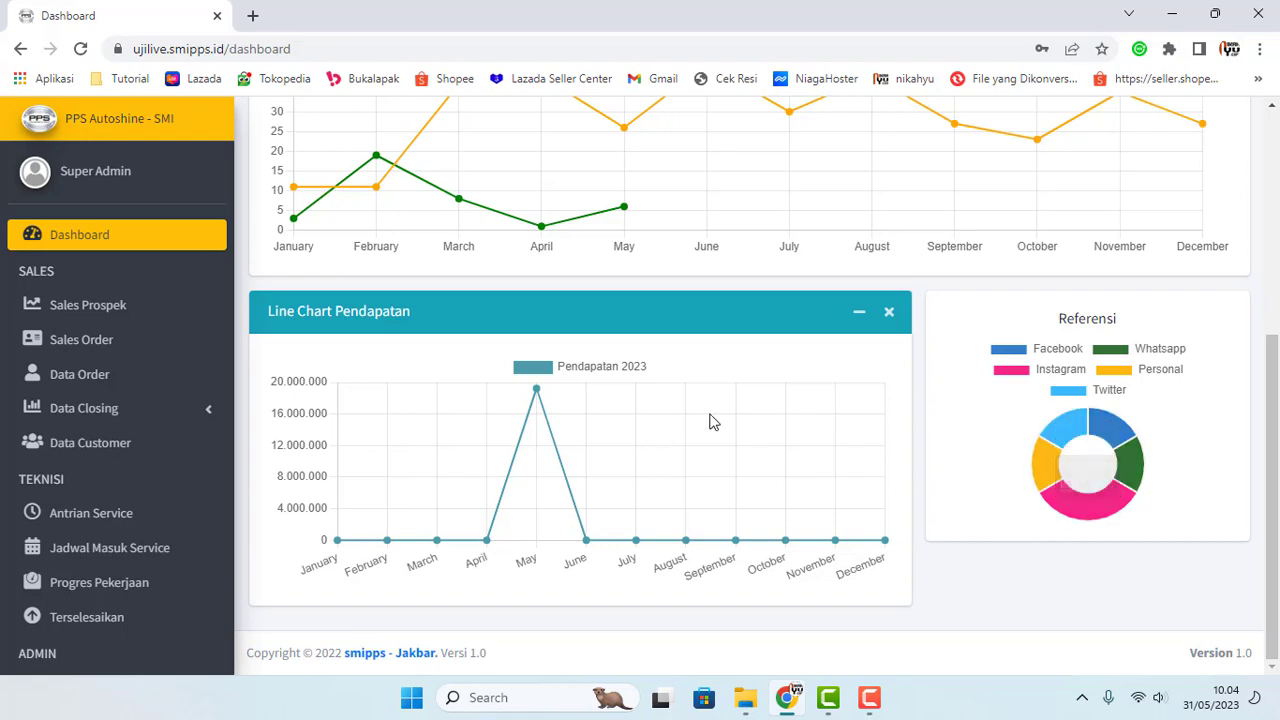
mouse_move(537, 392)
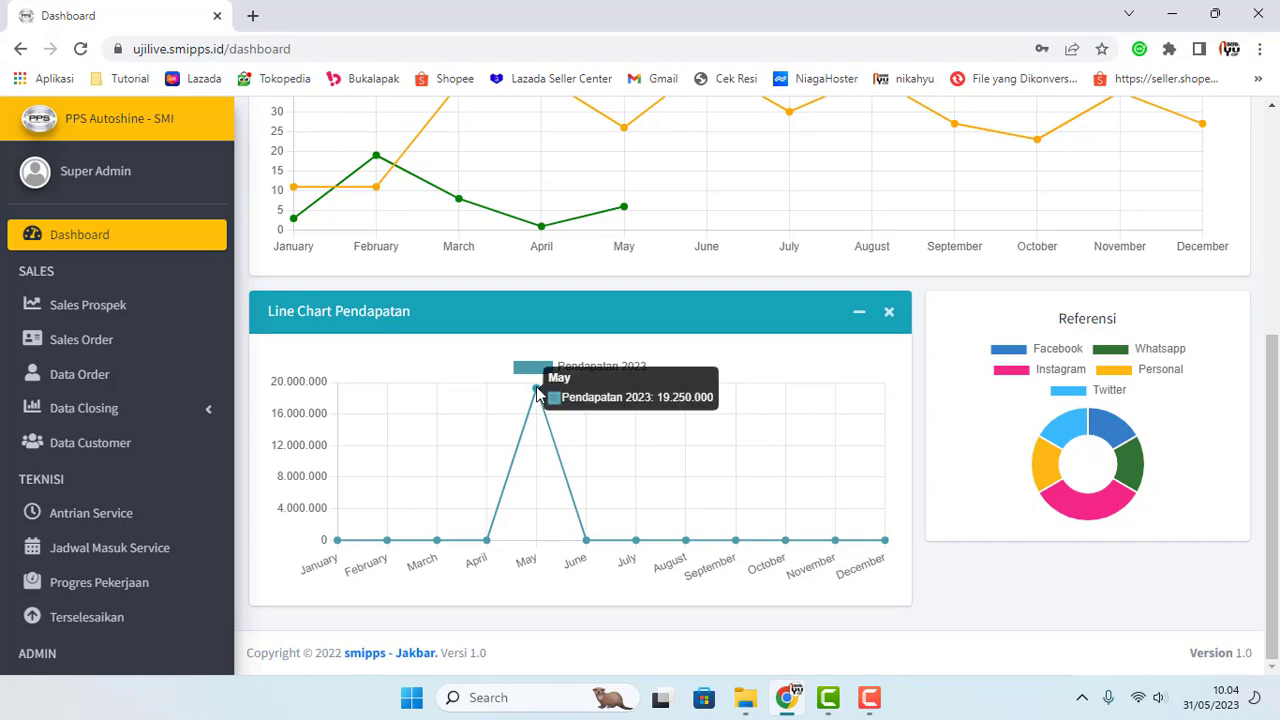
scroll(537, 392, up, 4)
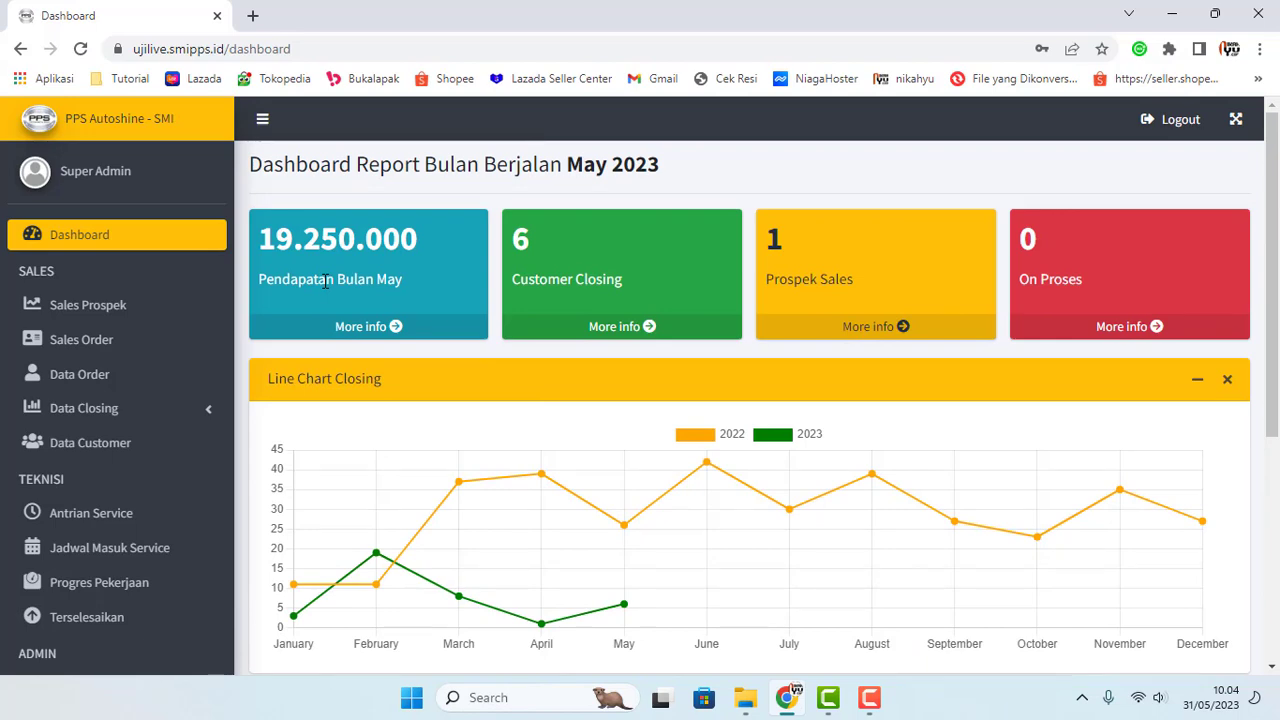
click(94, 318)
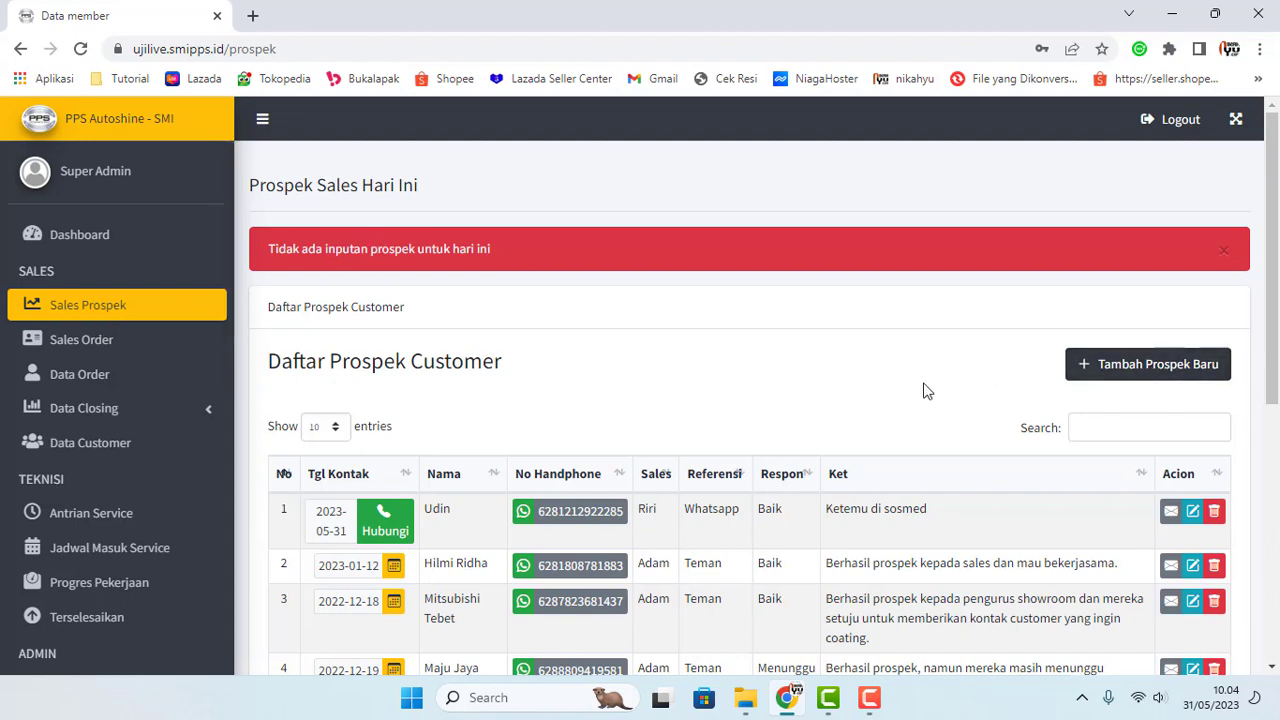
Step: Start a new prospect with the contact's full name and e-mail address
scroll(925, 390, down, 1)
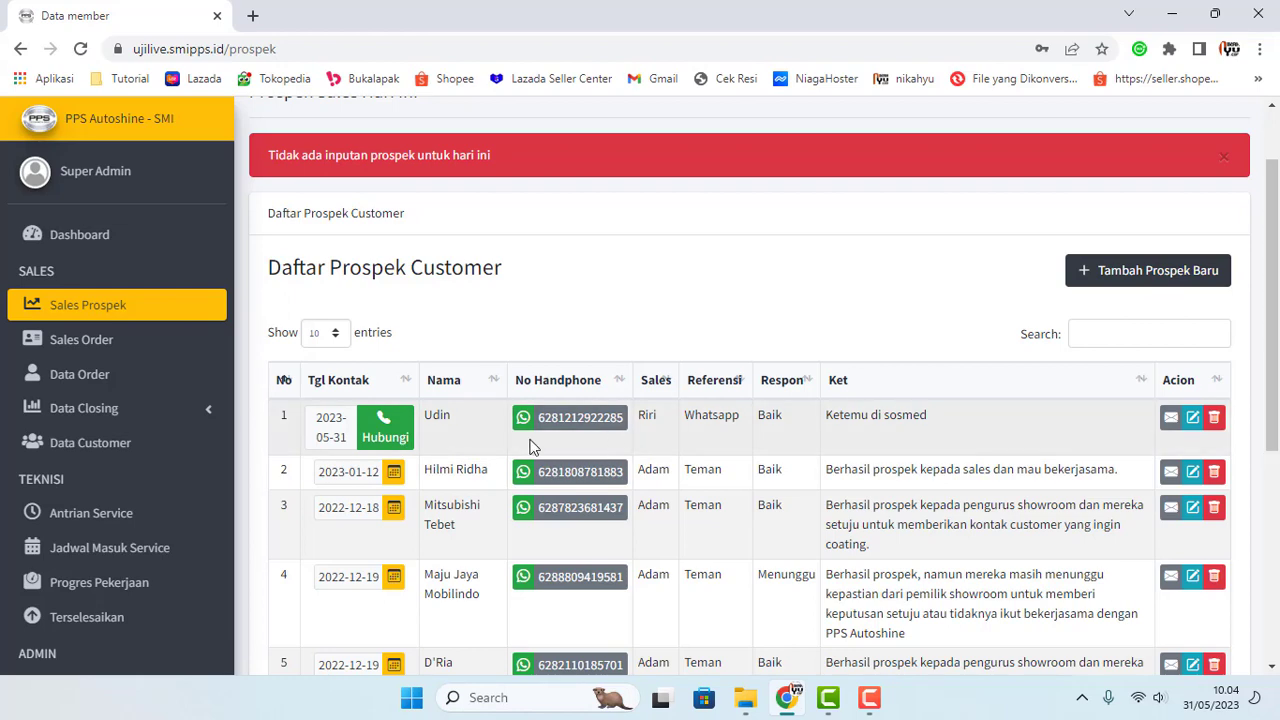
click(1150, 278)
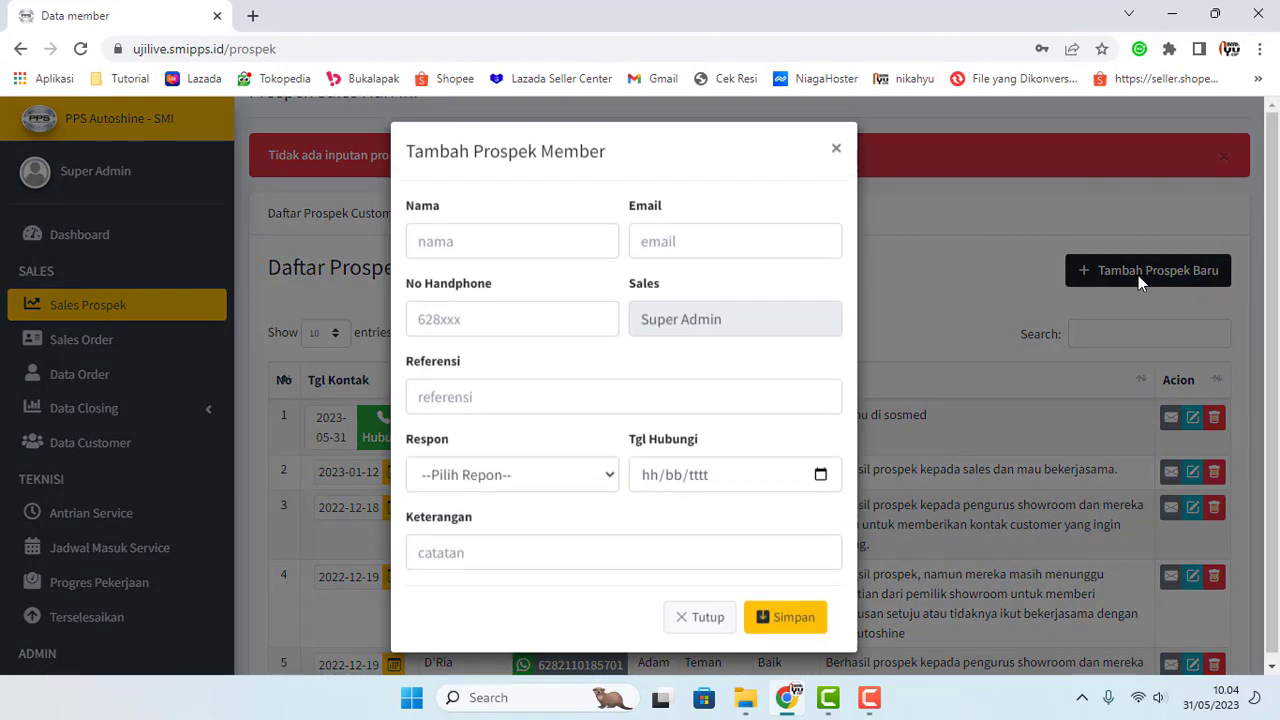
click(546, 250)
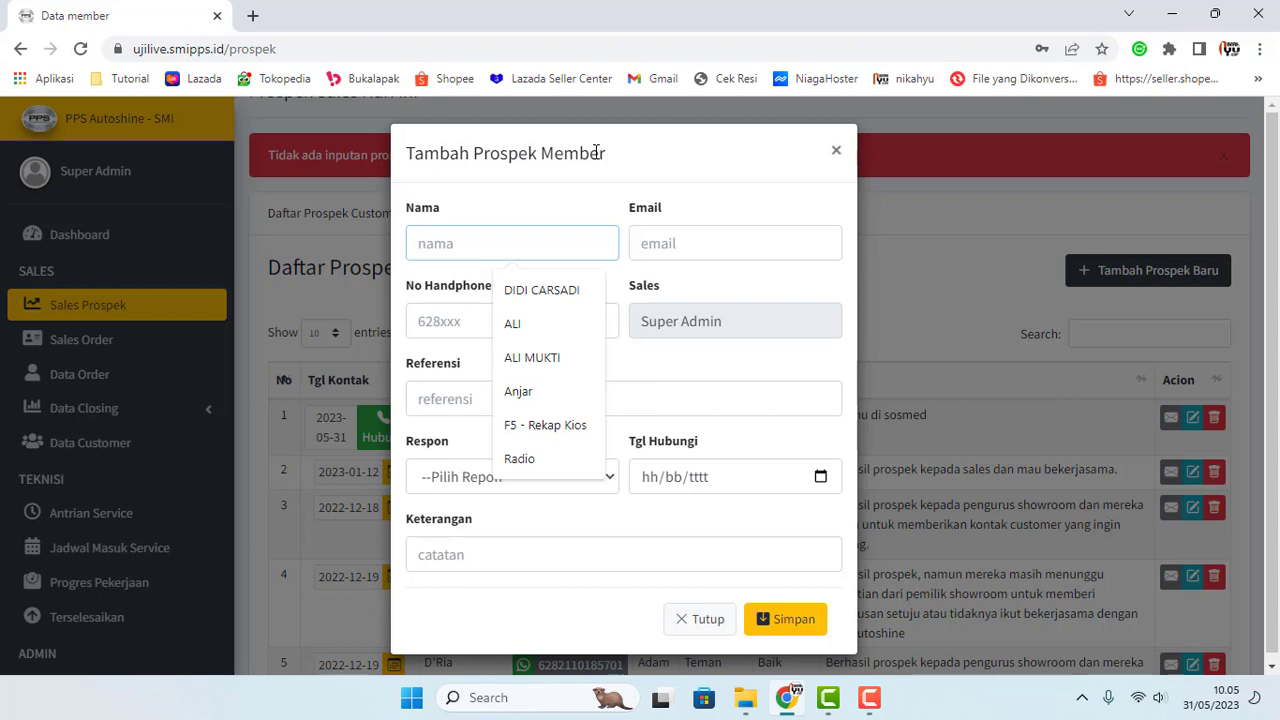
text(Udin)
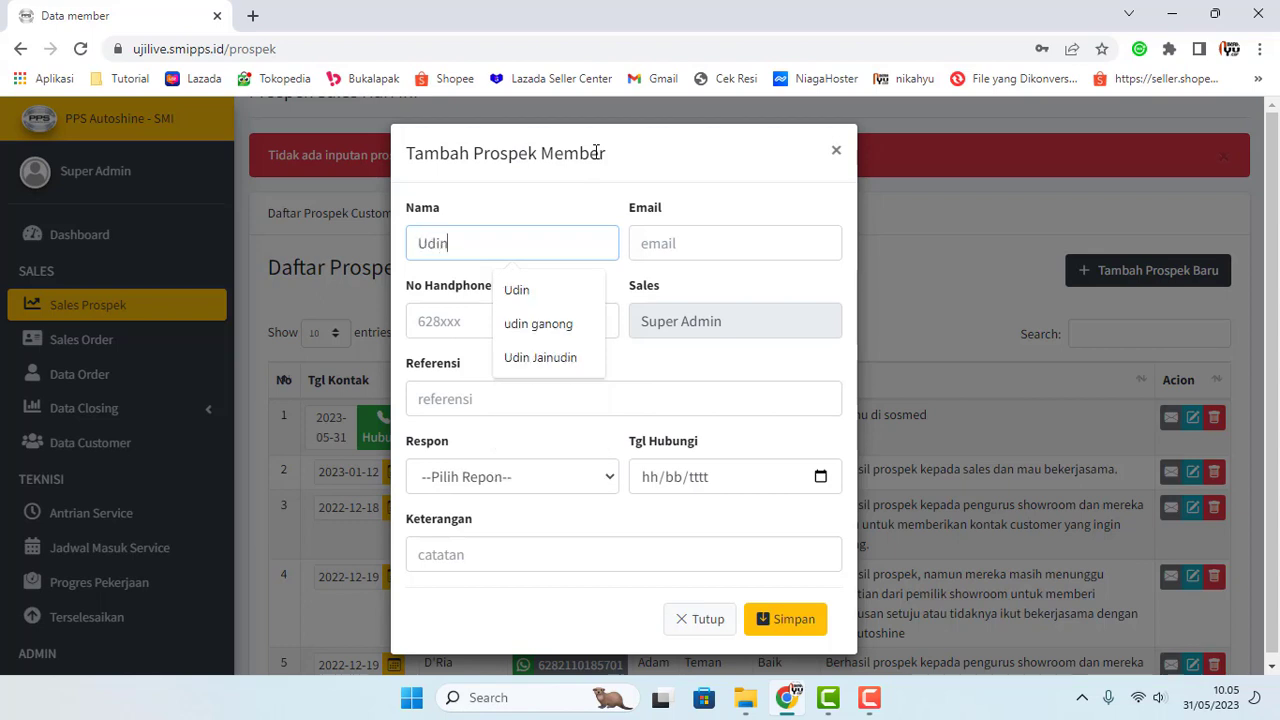
click(701, 247)
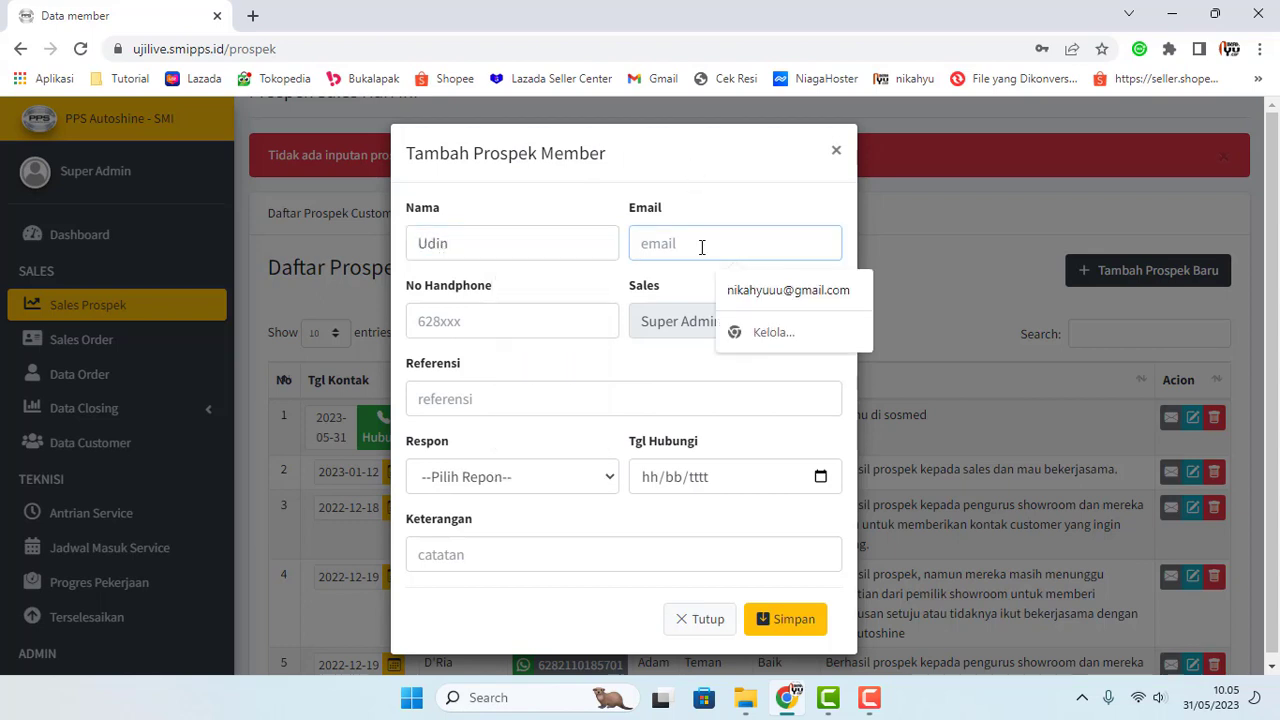
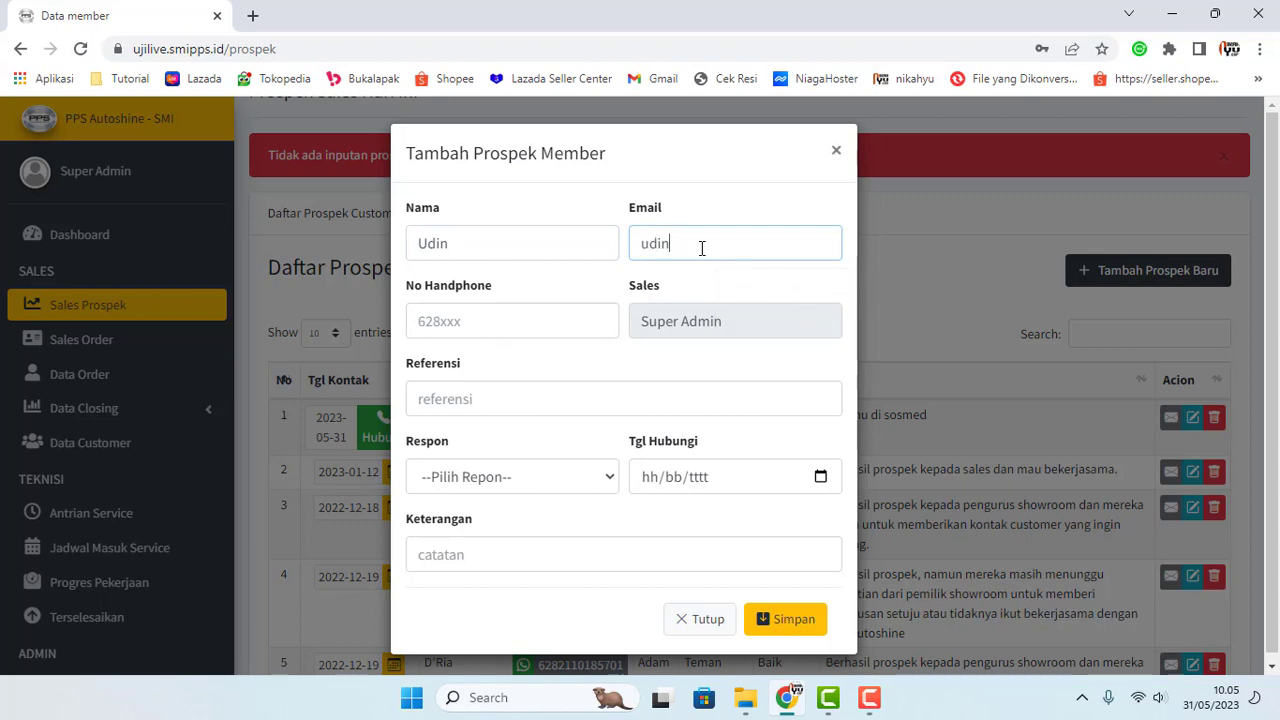
click(495, 253)
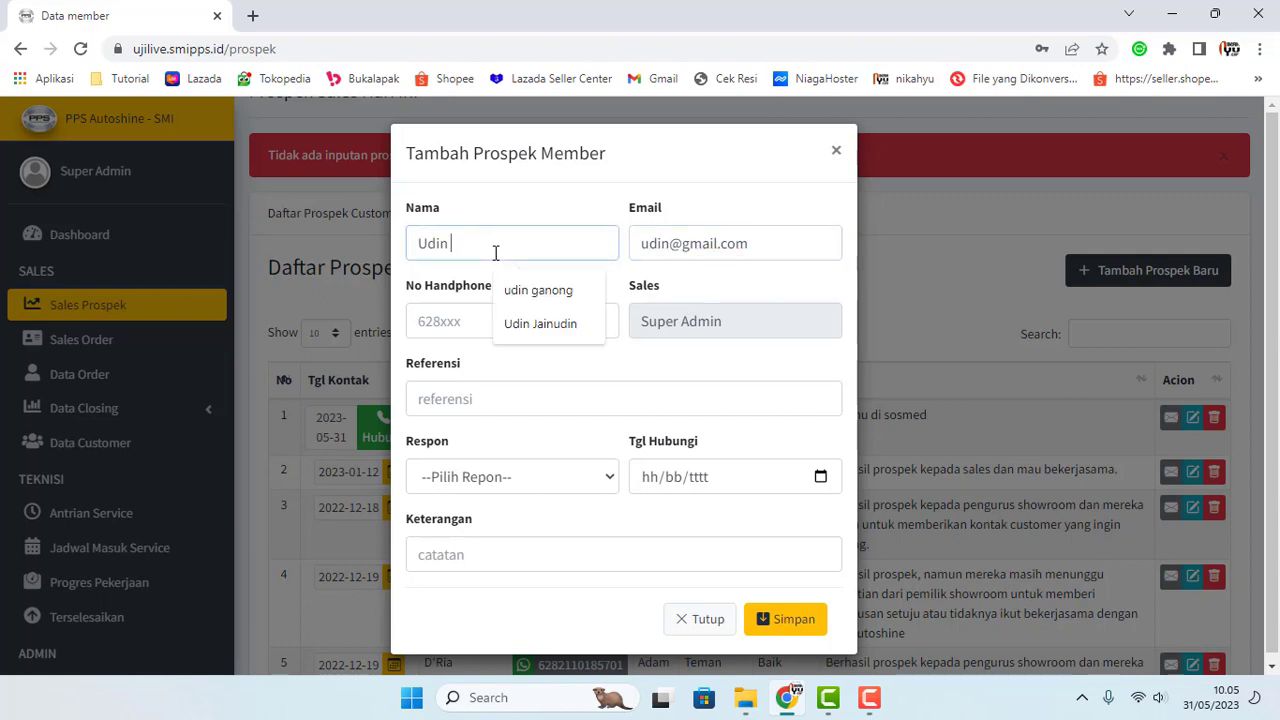
text(Samsudin)
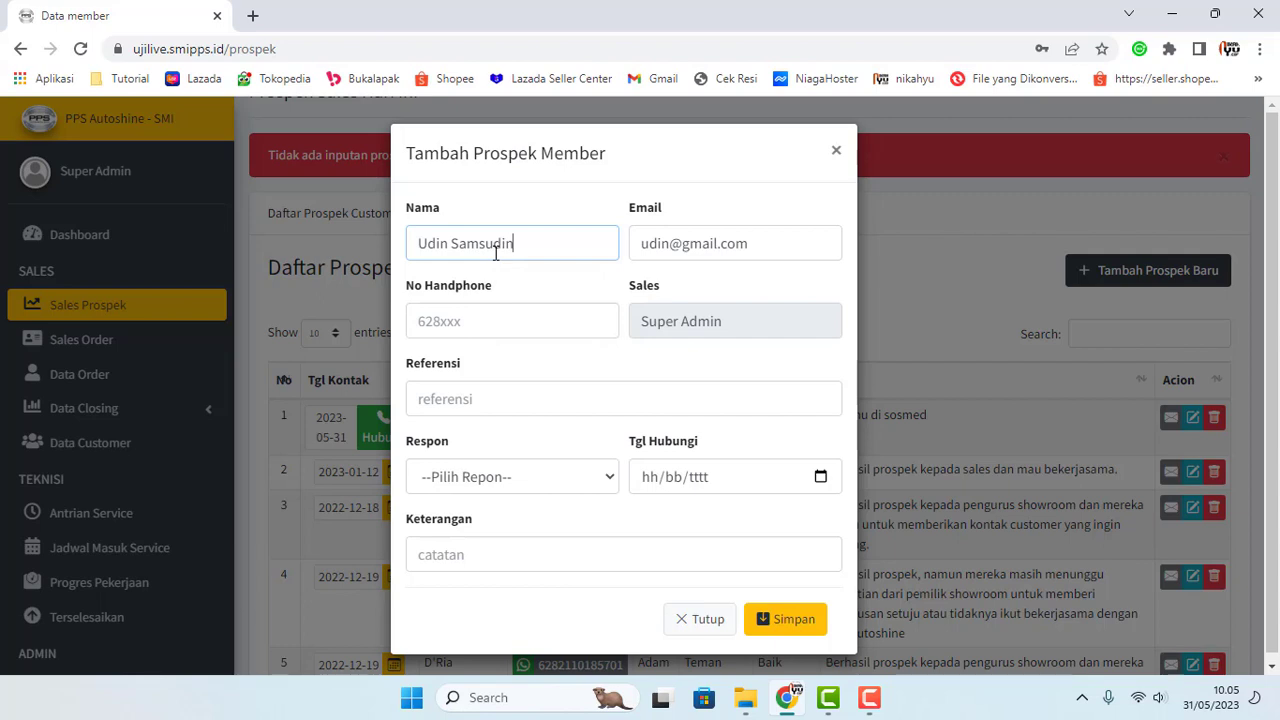
Step: Add the prospect's phone number and referral 'Ketemu di alfamart', then select that referral text
click(471, 321)
text(62)
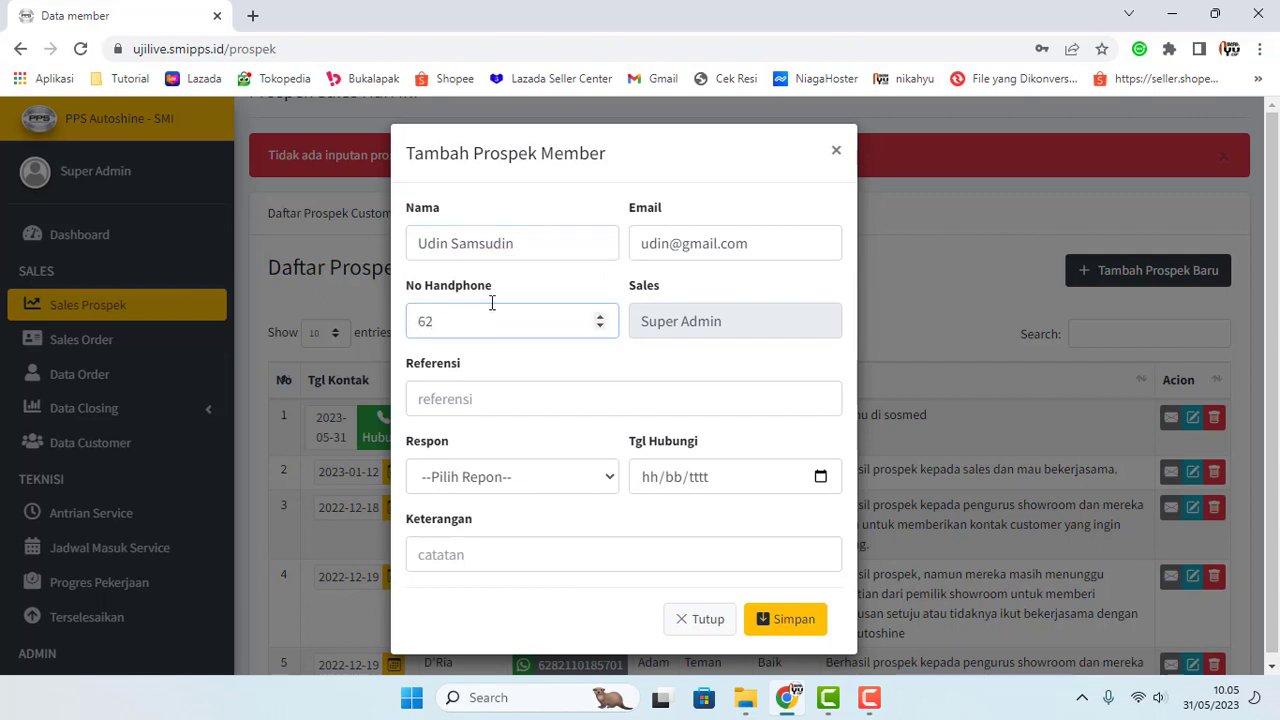
text(8555555)
click(468, 399)
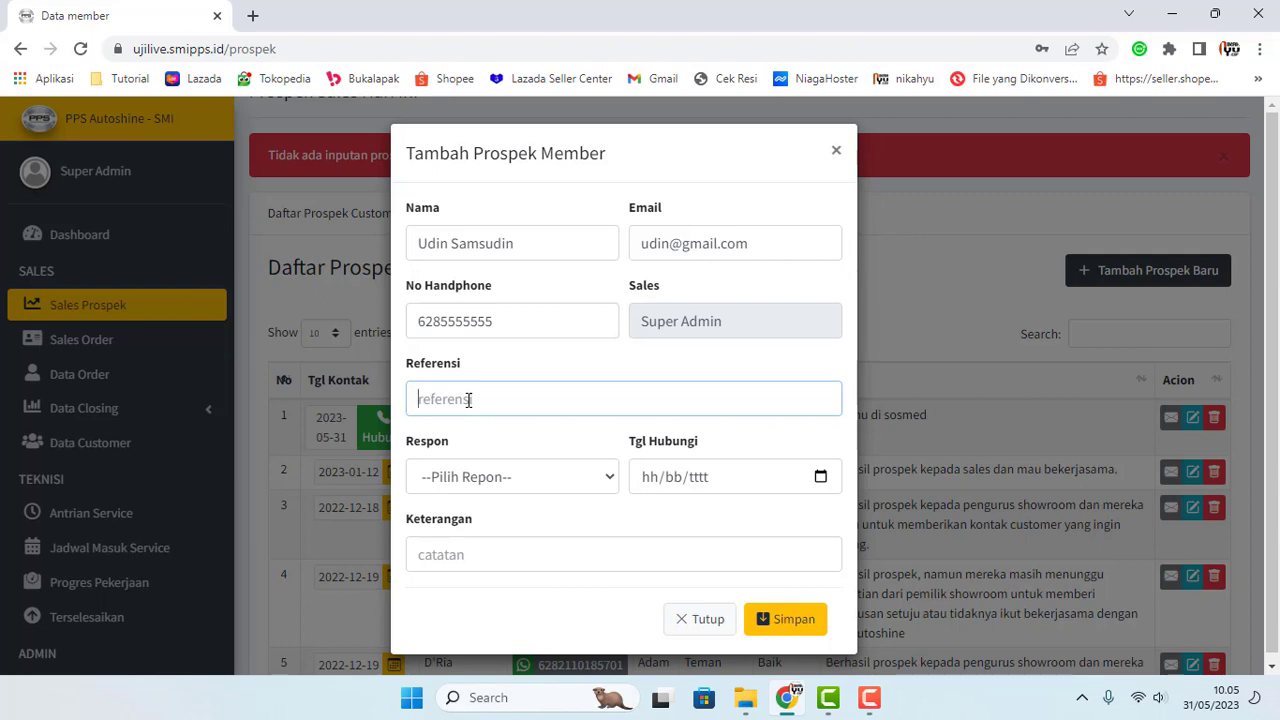
text(Ketemu di alfamart)
key(ctrl+shift+Left)
key(ctrl+shift+Left)
key(ctrl+shift+Left)
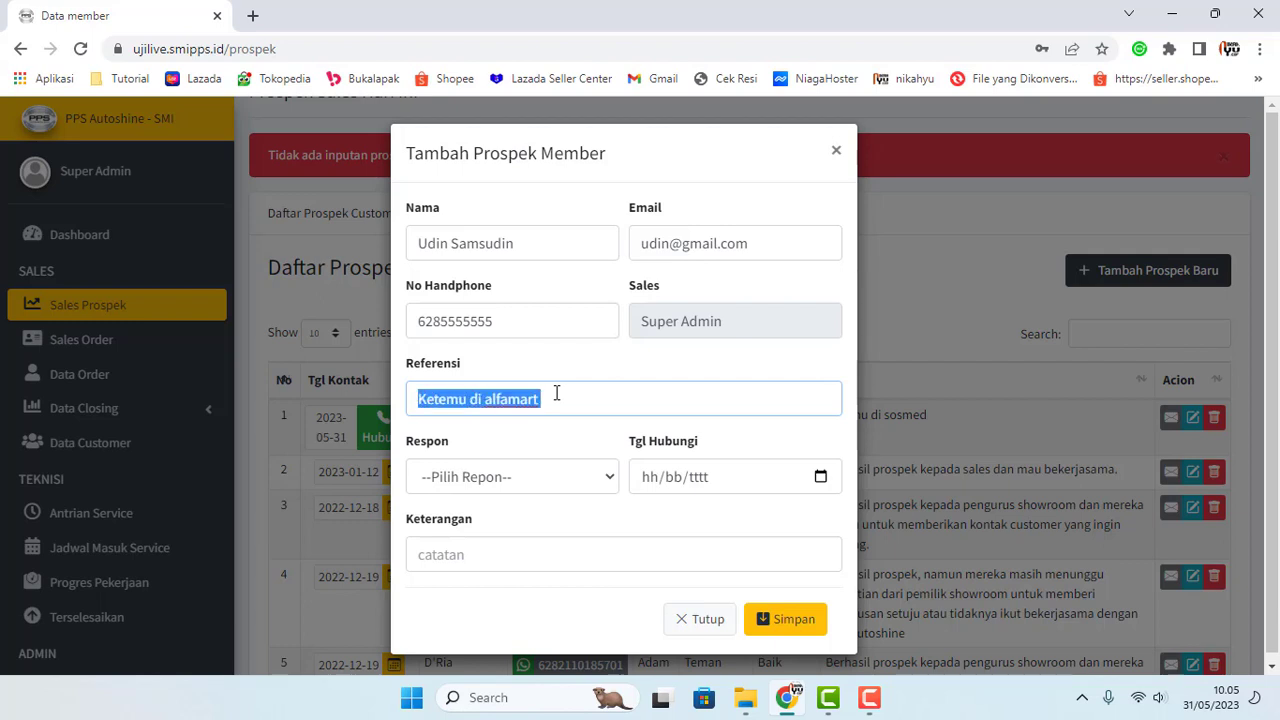
Step: Replace the referral with a friend's name, set response Baik and contact date 2 June 2023
text(Temen dari )
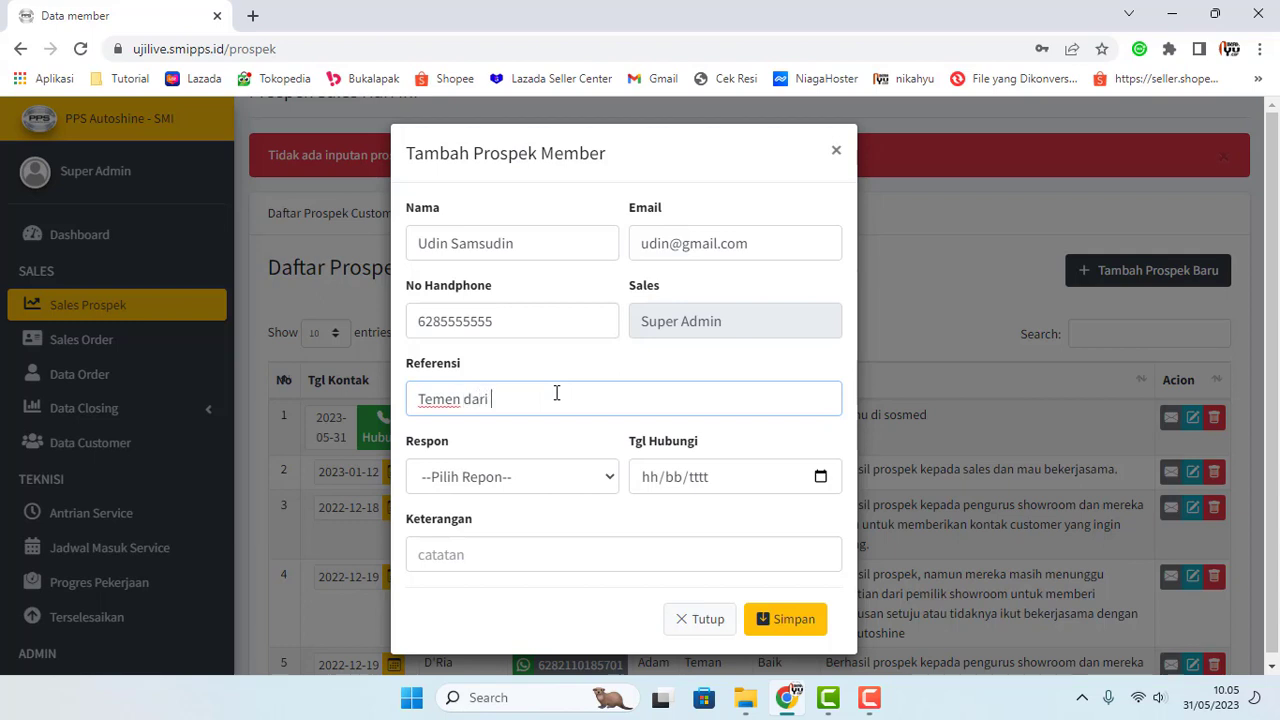
text(Agus)
click(552, 480)
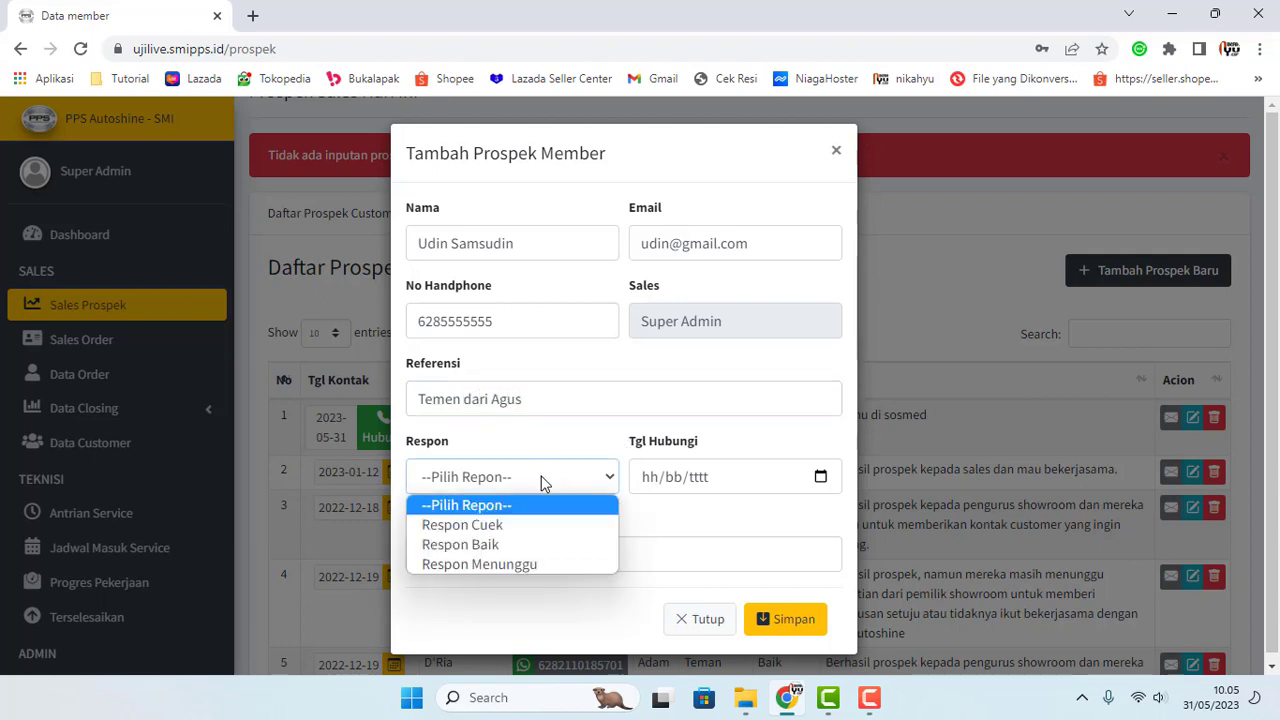
click(510, 538)
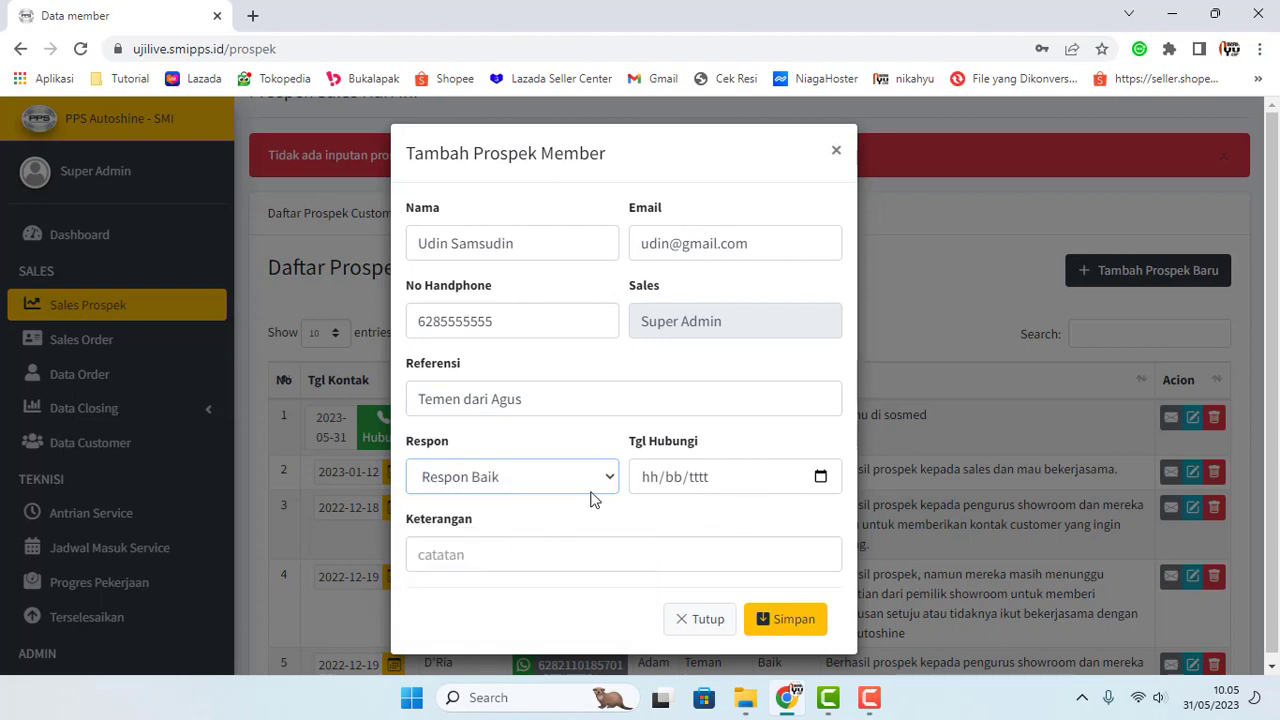
click(820, 477)
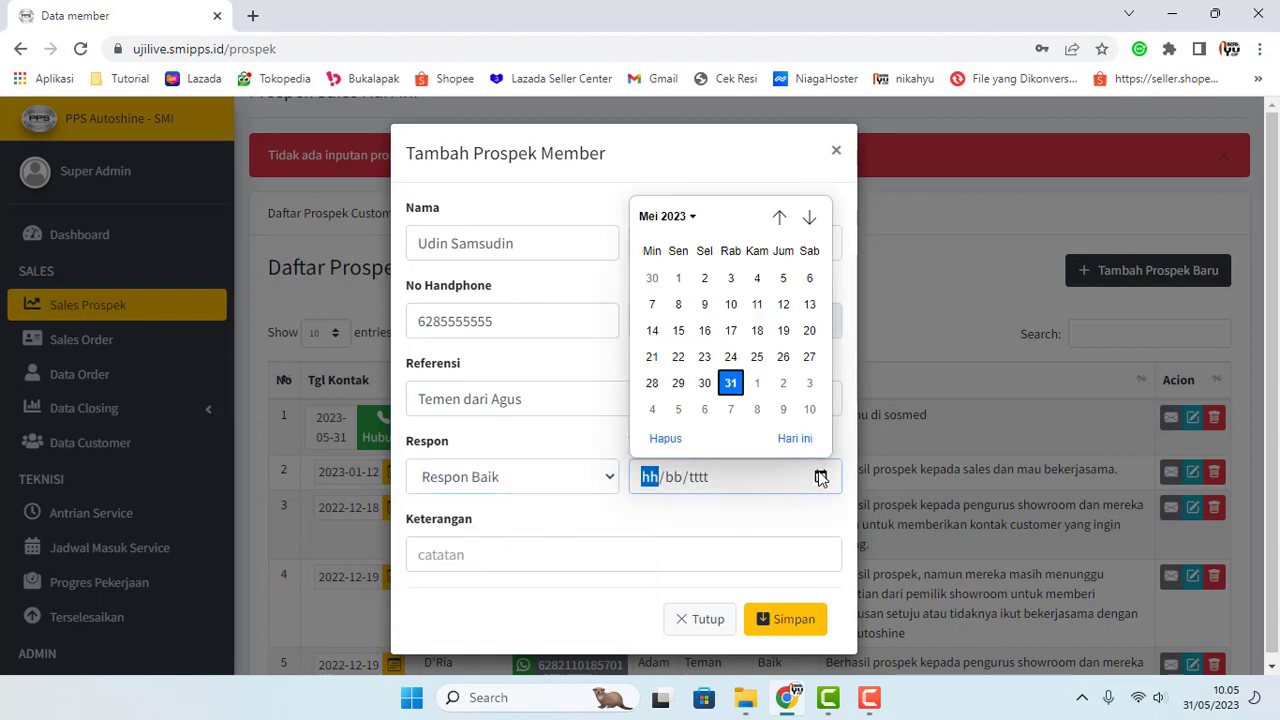
click(594, 443)
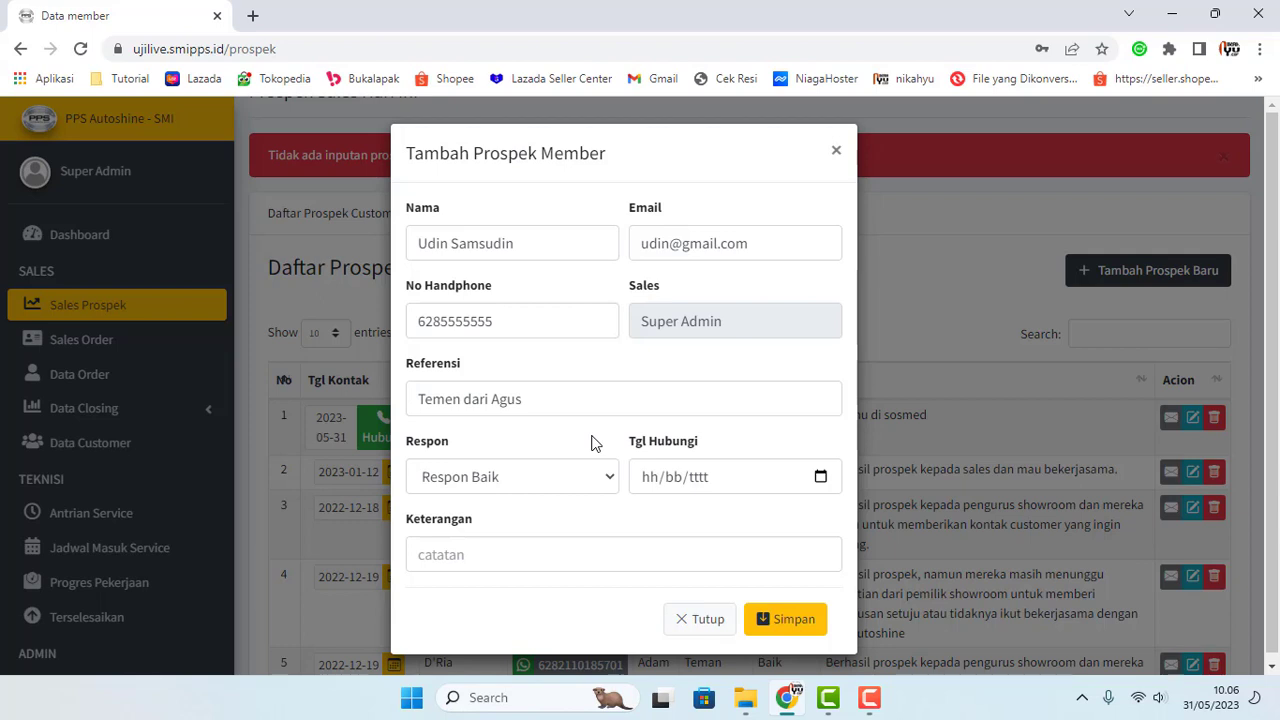
click(820, 477)
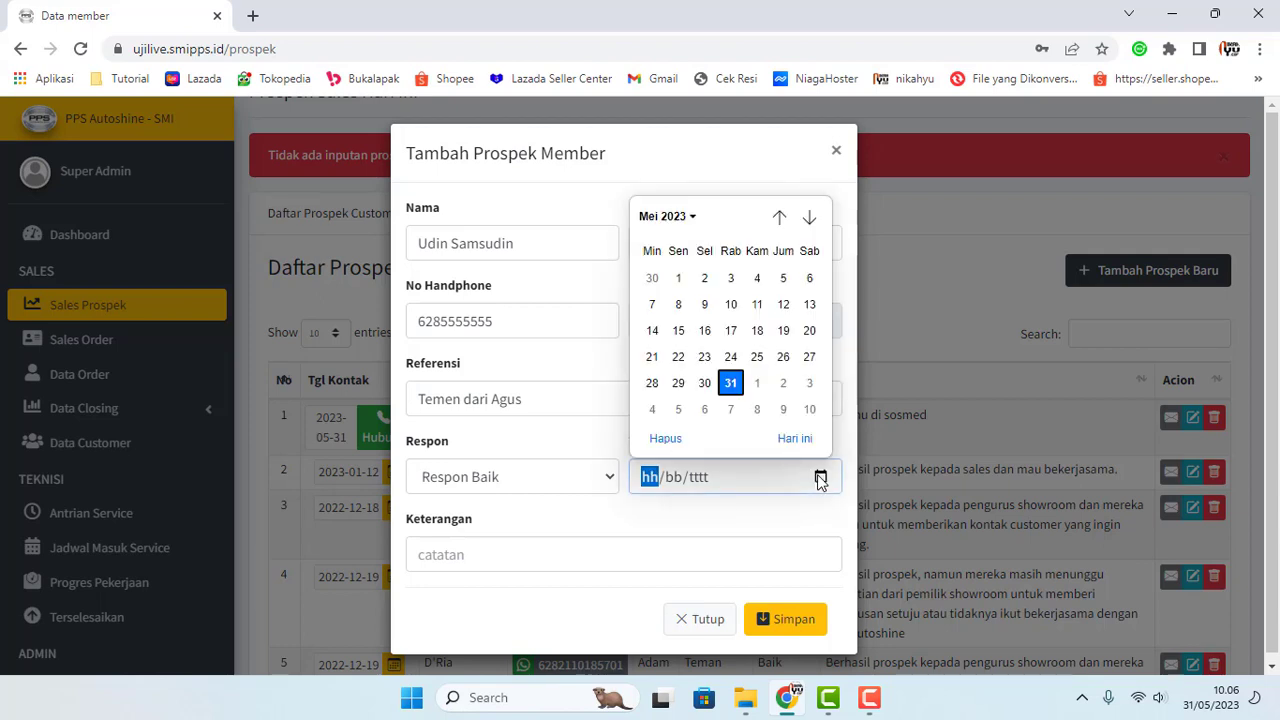
click(783, 383)
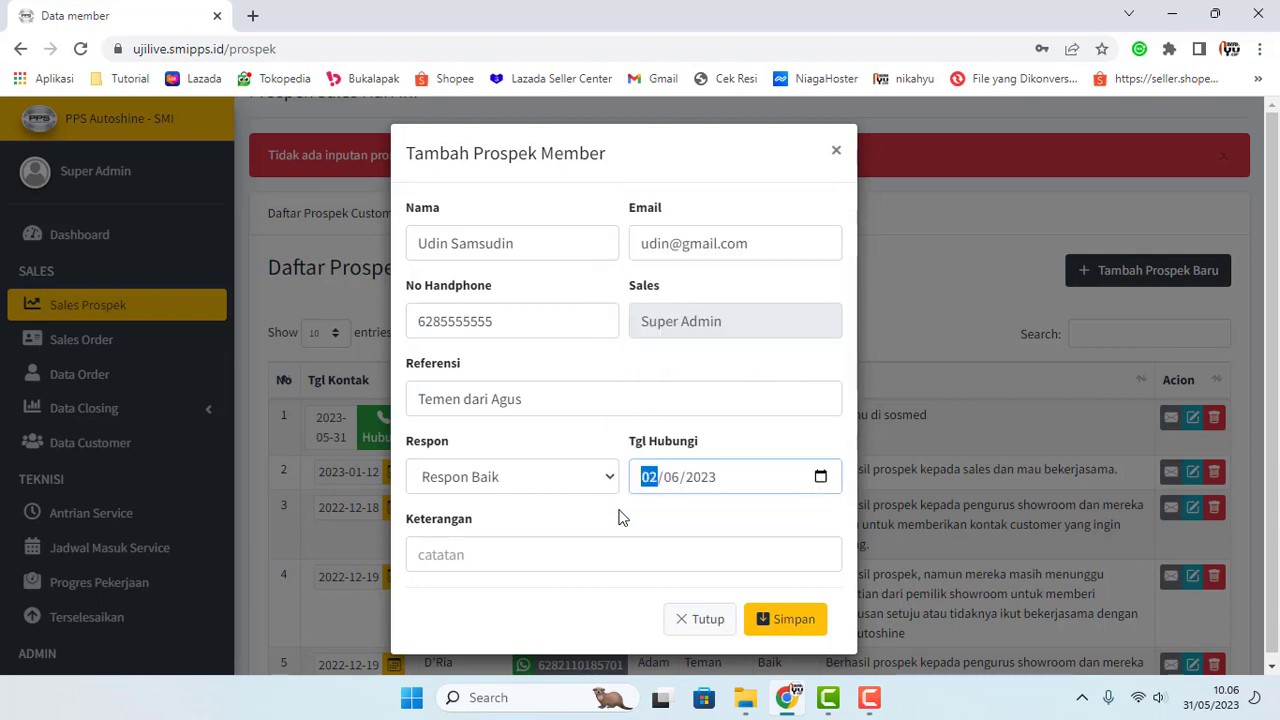
Step: Add the note 'Orangnya oke bisa untuk kita jadikan calon custom' and save the prospect
click(520, 554)
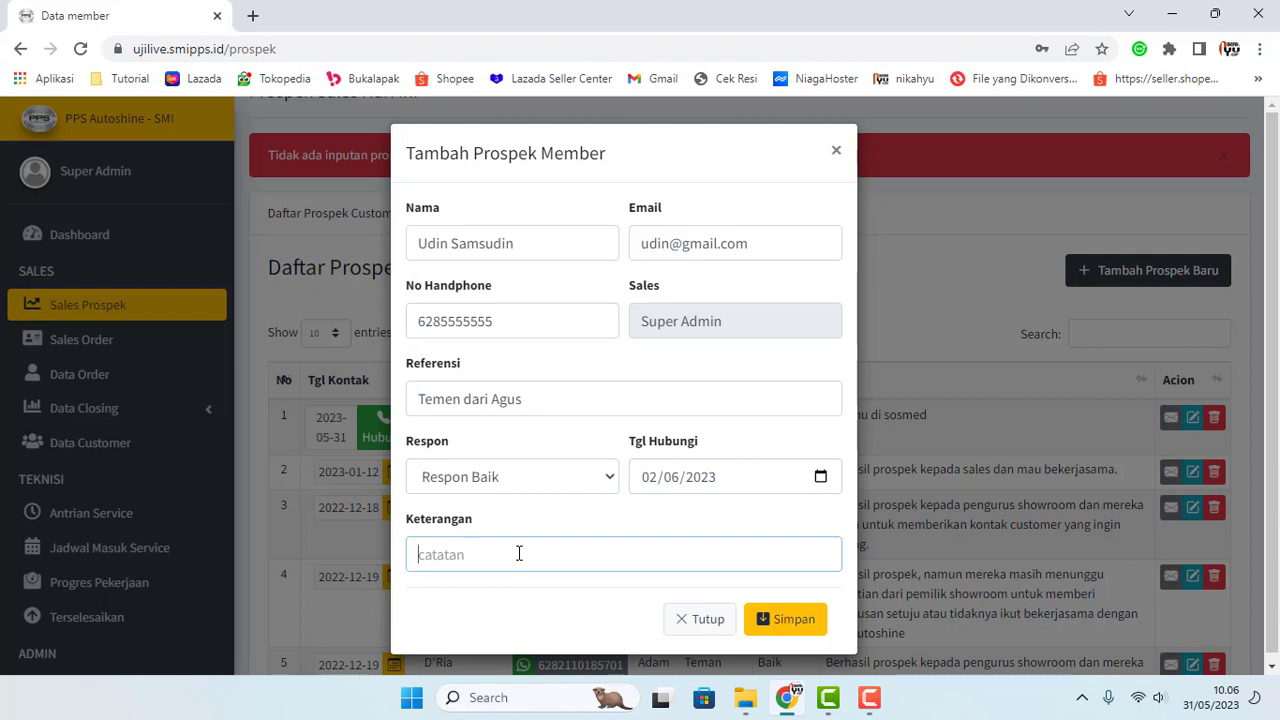
text(Orangnya oke bisa untuk kita)
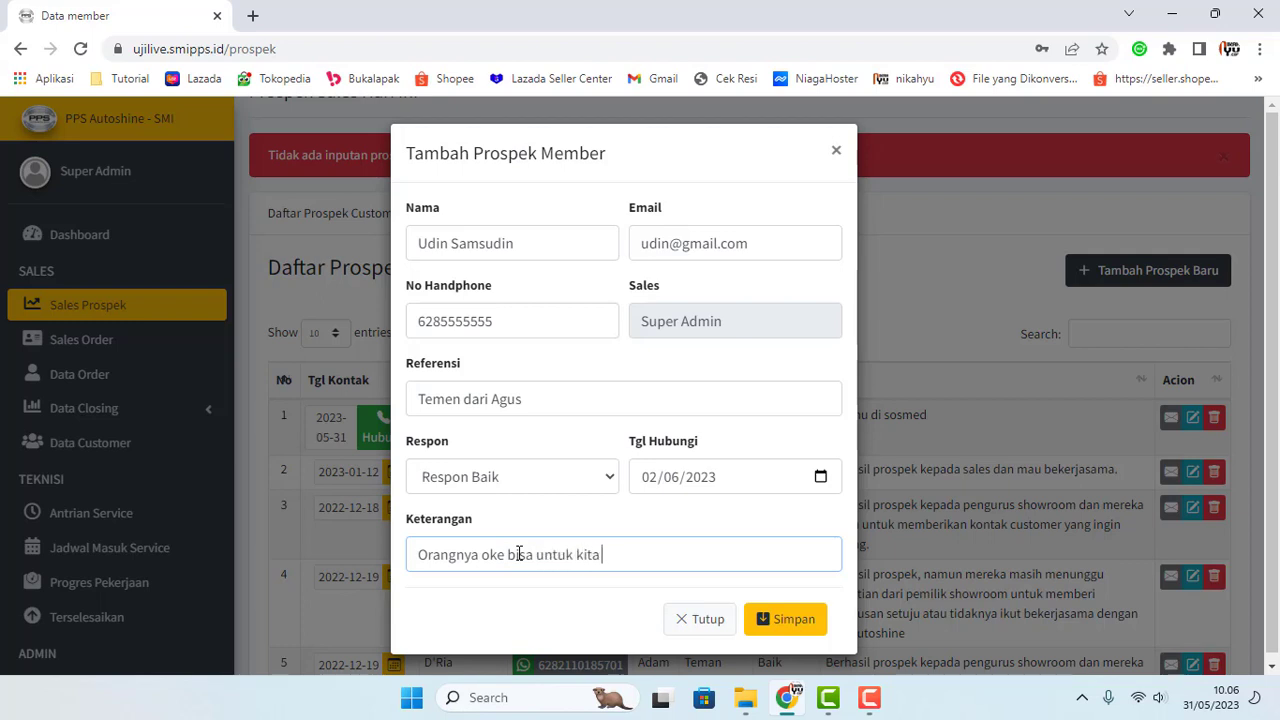
text( jadikan calon customer)
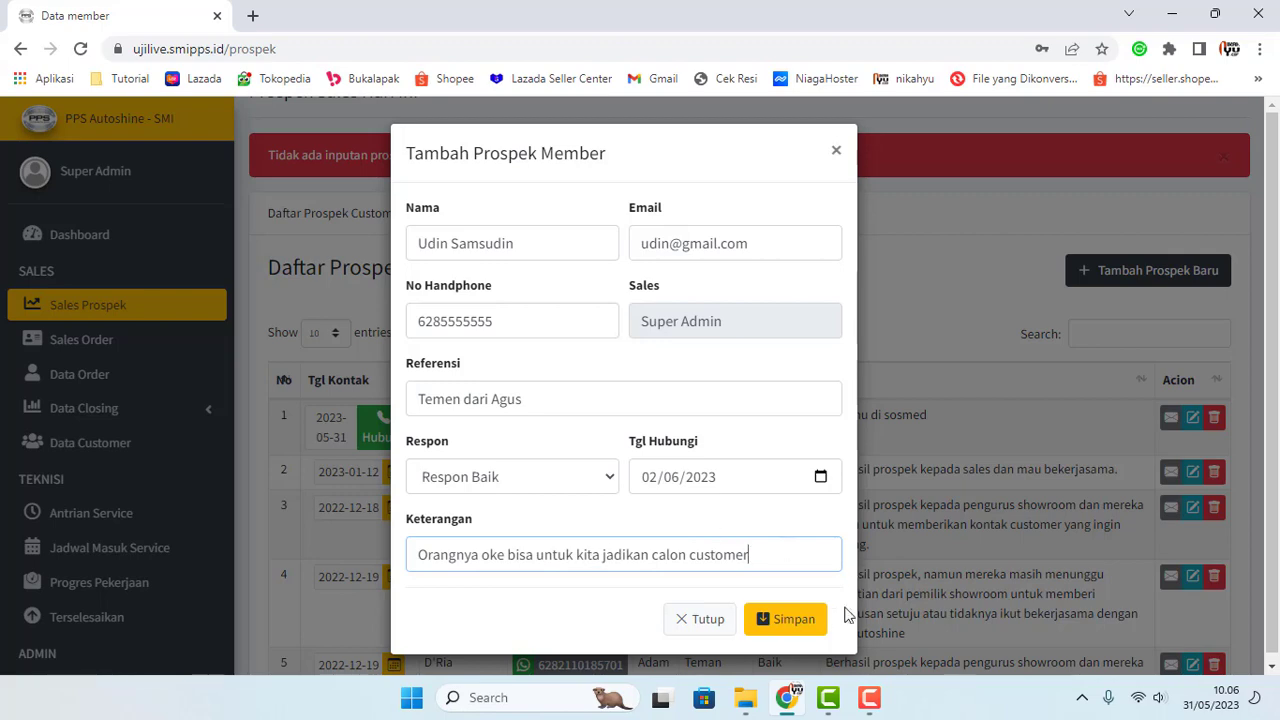
click(782, 622)
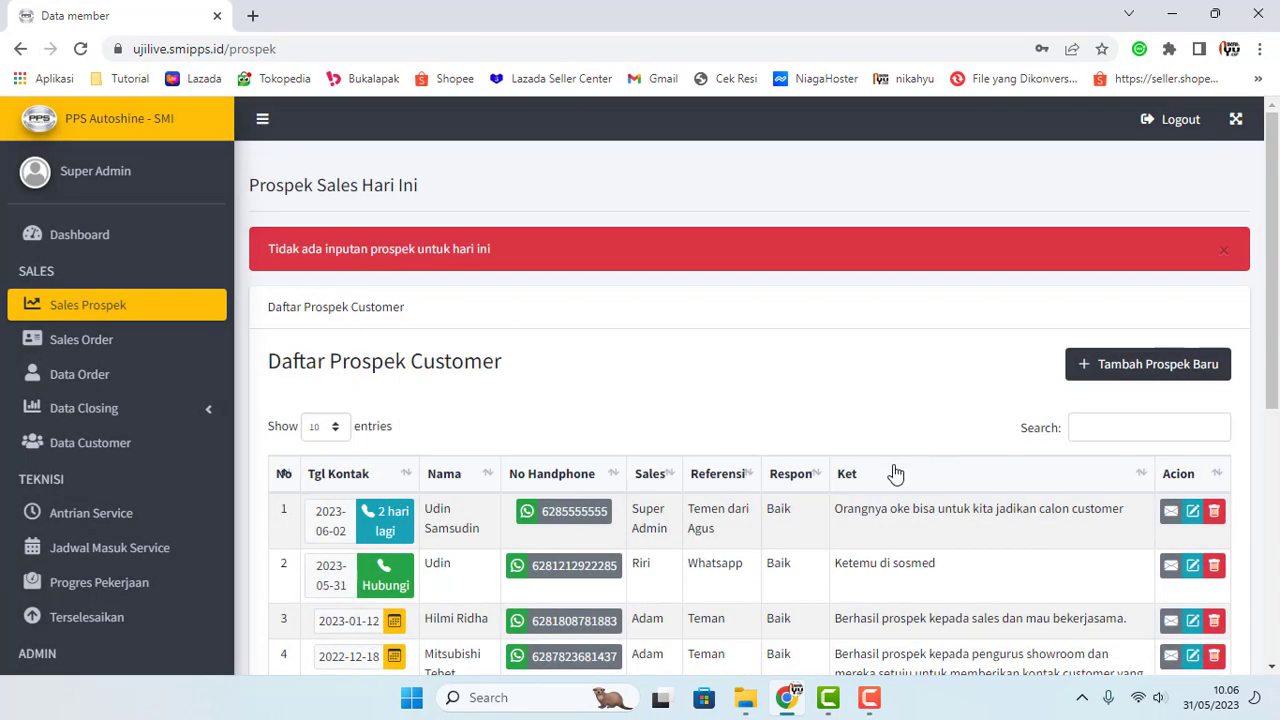
scroll(880, 470, down, 1)
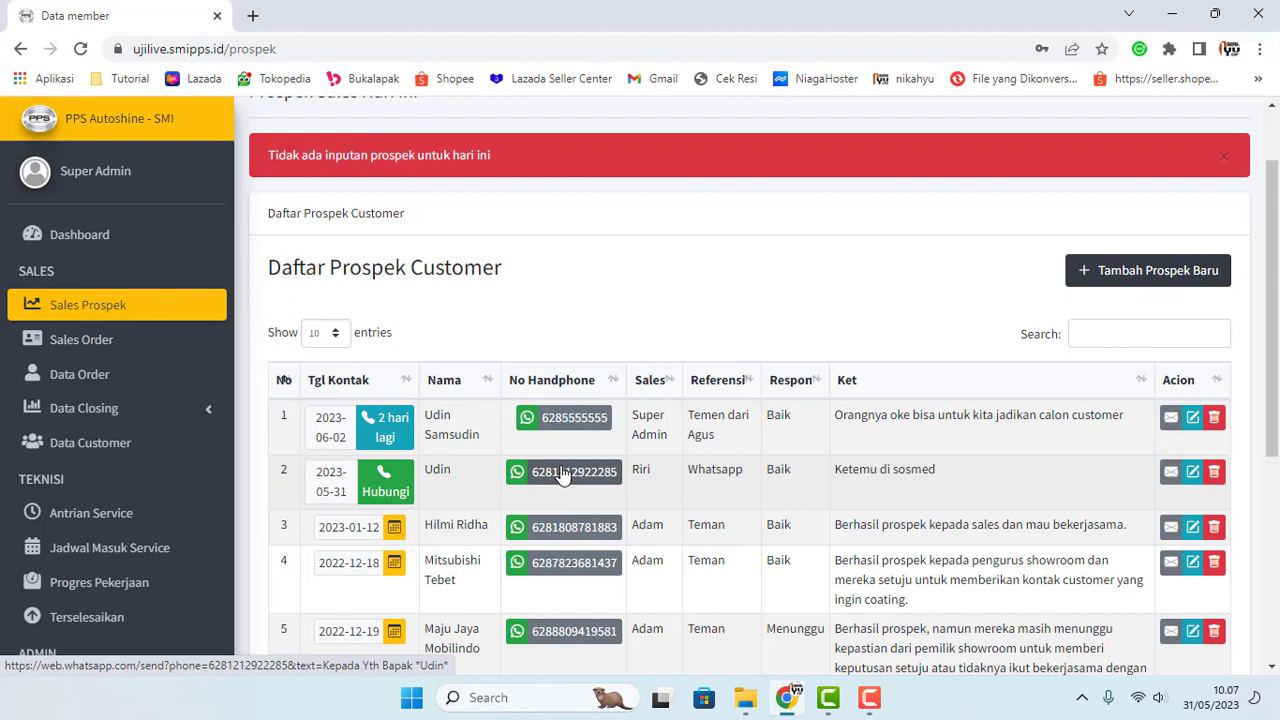
Step: Start a WhatsApp chat with the second prospect, cancel it, then retry
click(563, 476)
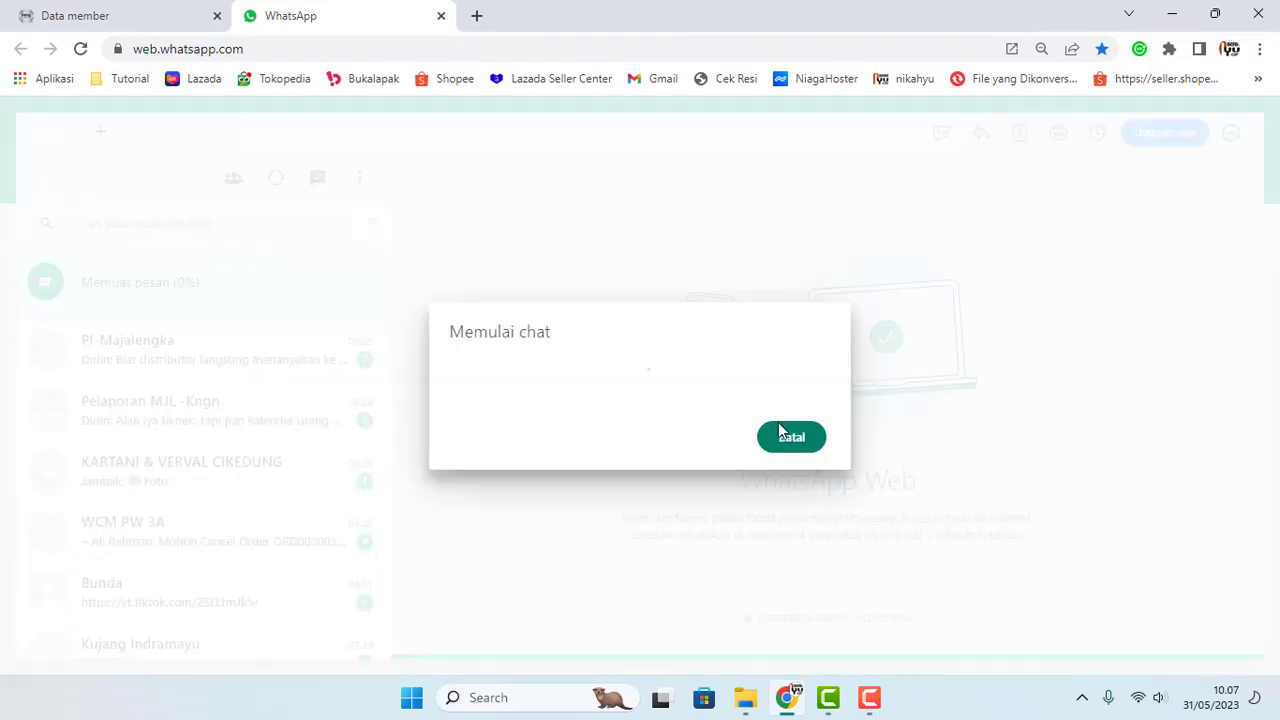
click(789, 444)
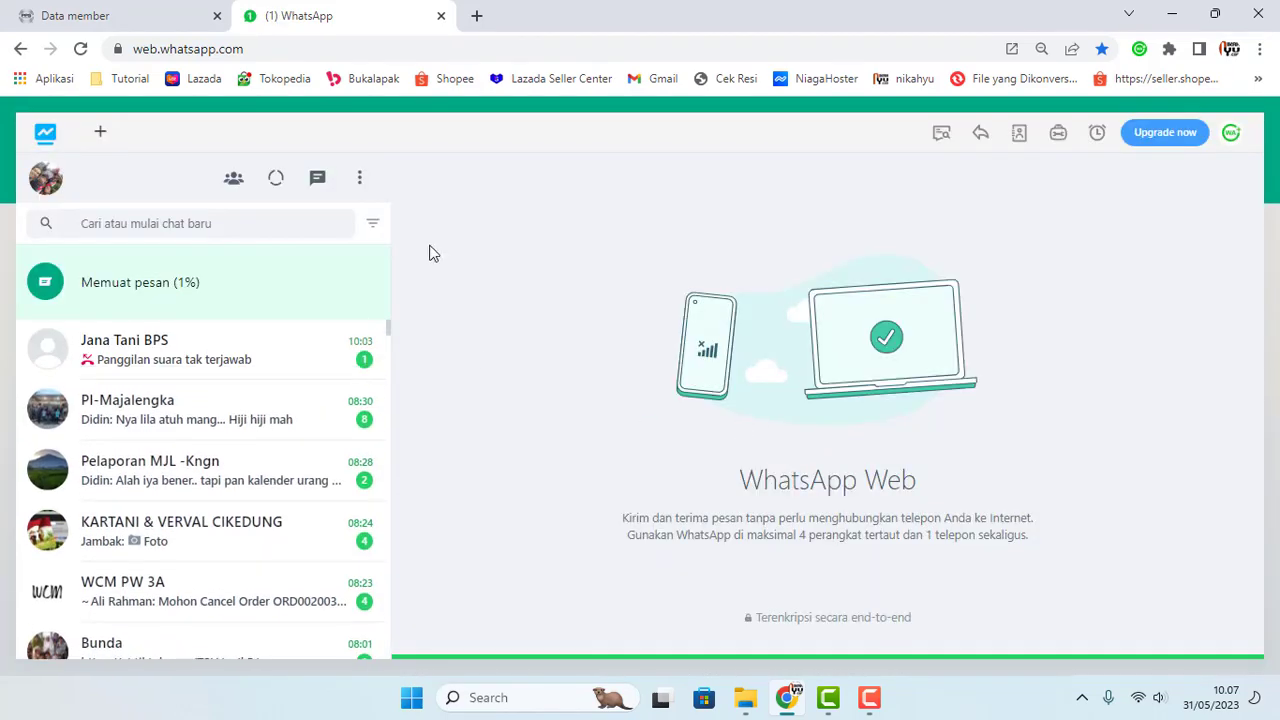
click(440, 16)
scroll(435, 228, down, 1)
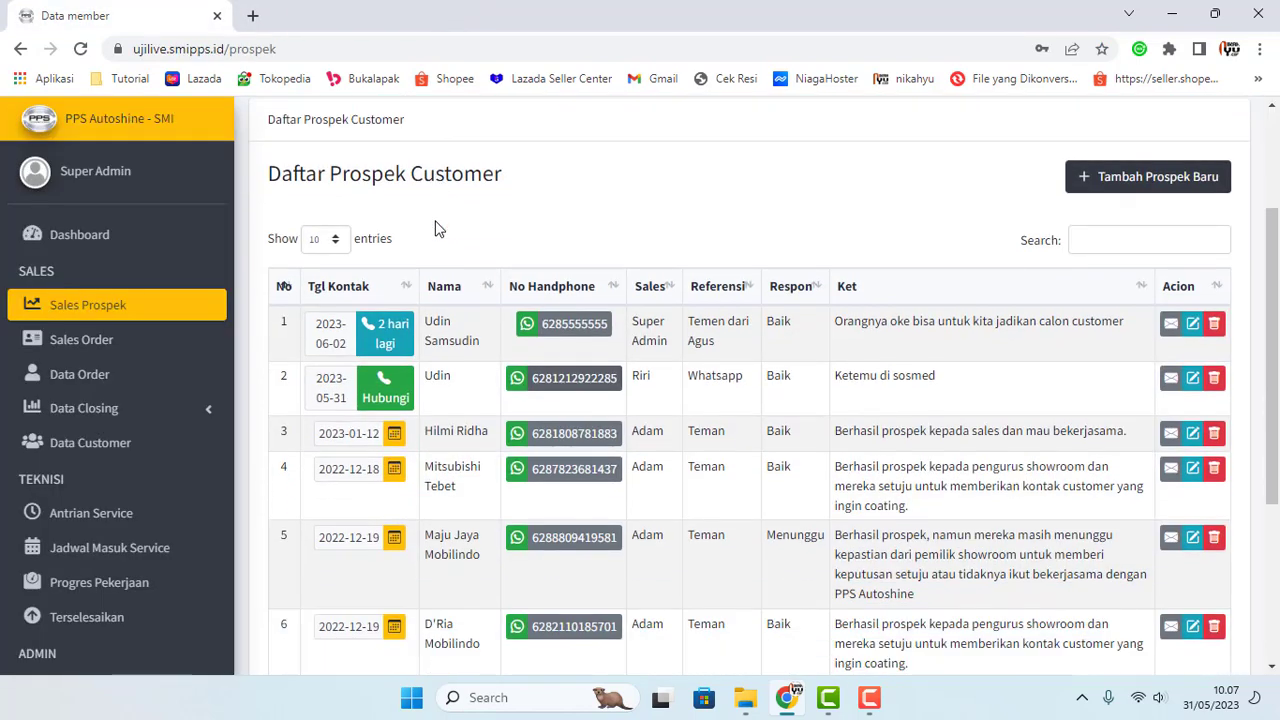
click(570, 387)
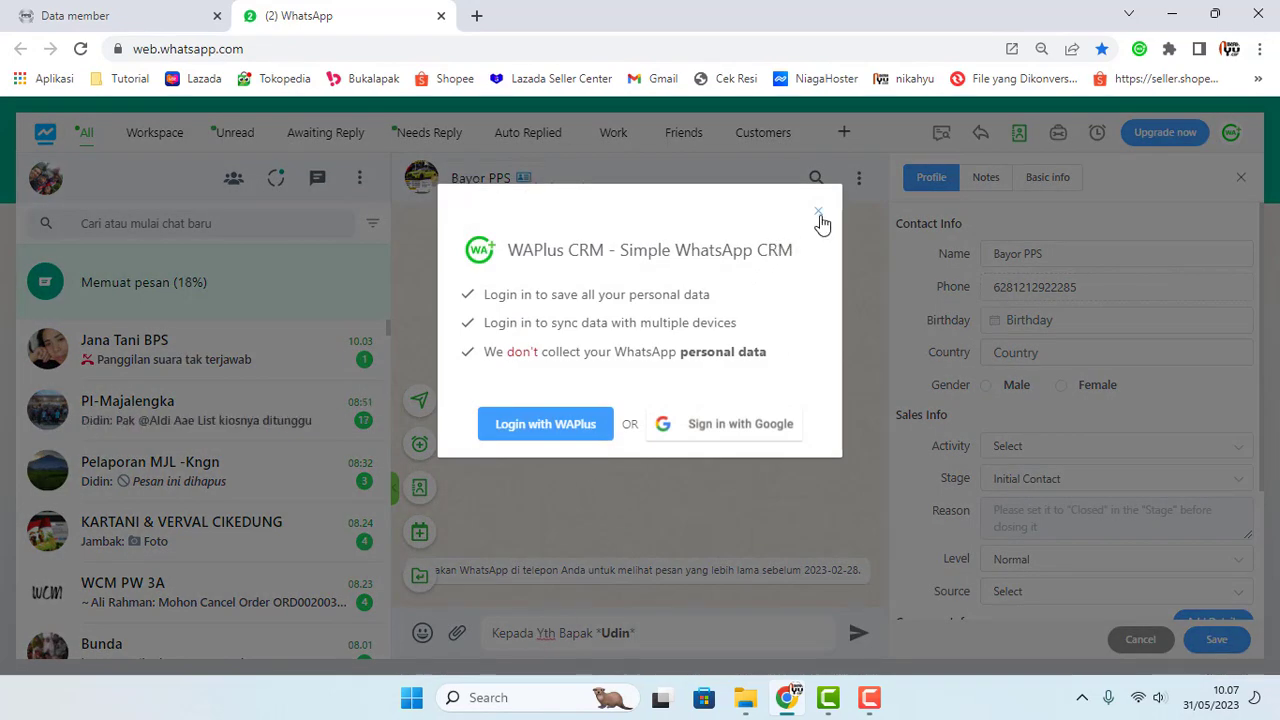
Step: Dismiss the WAPlus login prompt and try out the greeting message box with test text
click(819, 212)
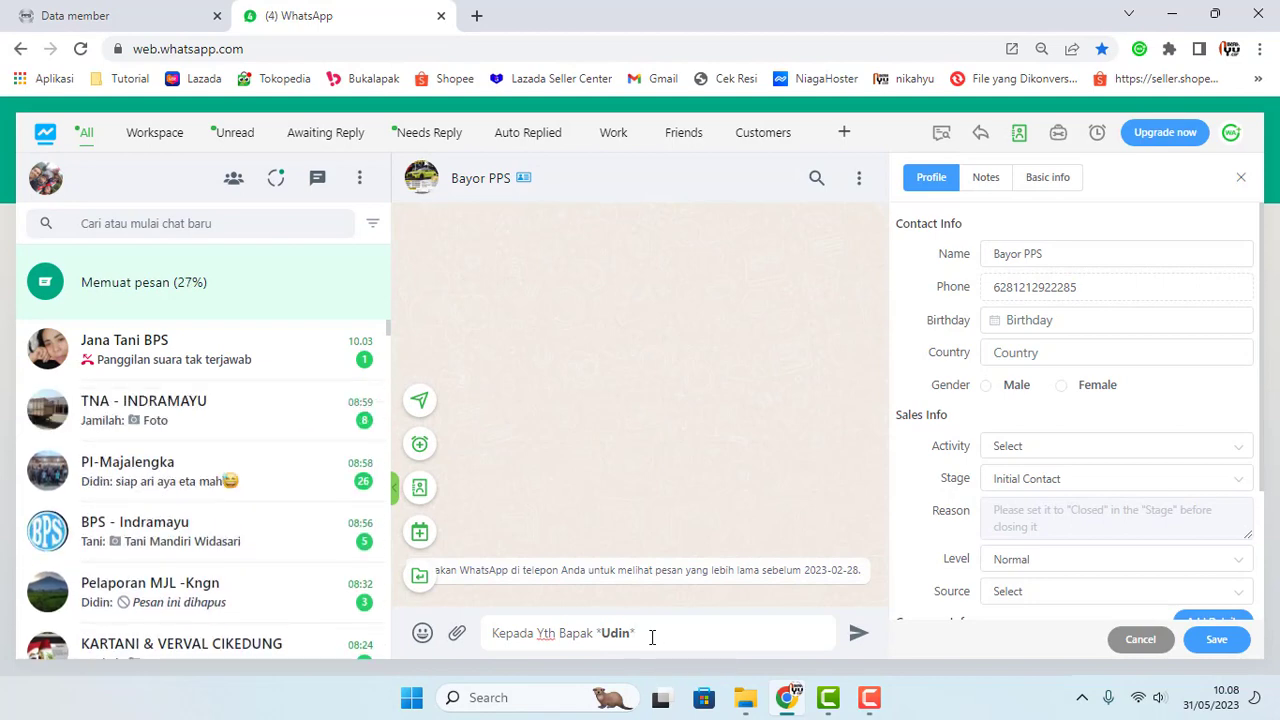
key(shift+Return)
text(fsdfsdf)
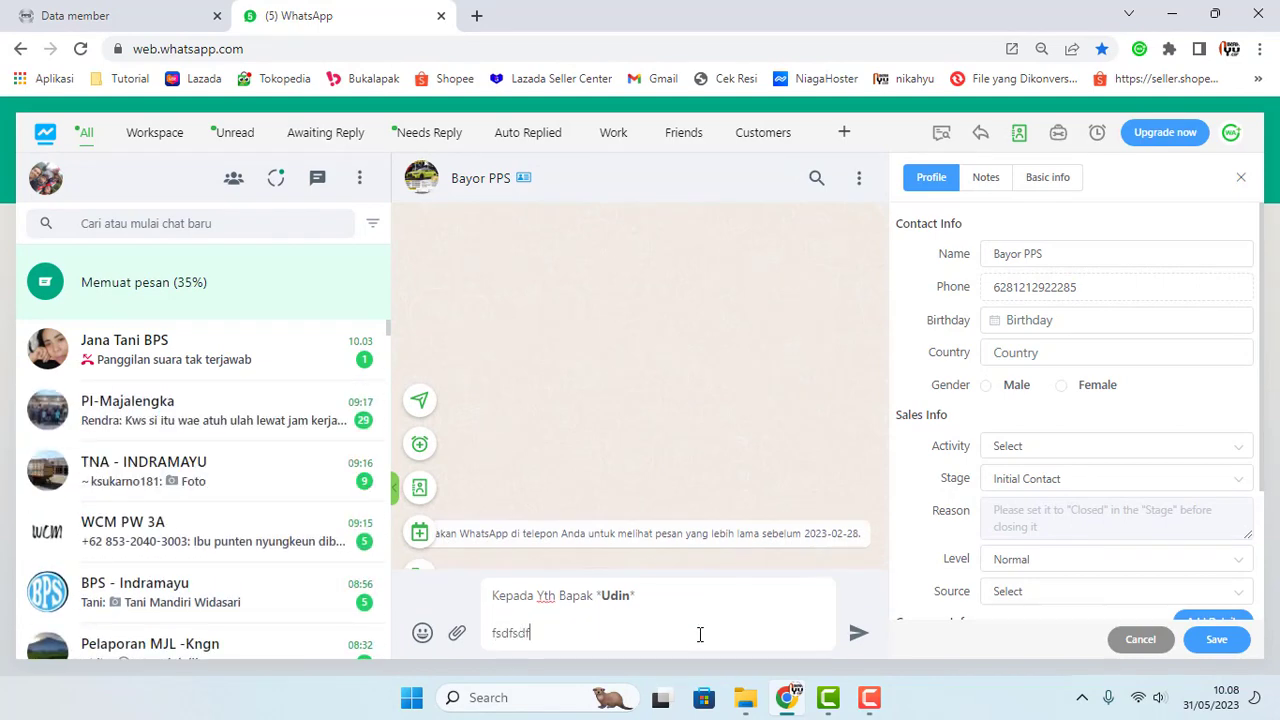
key(BackSpace)
key(BackSpace)
key(BackSpace)
key(BackSpace)
key(BackSpace)
key(BackSpace)
key(BackSpace)
key(BackSpace)
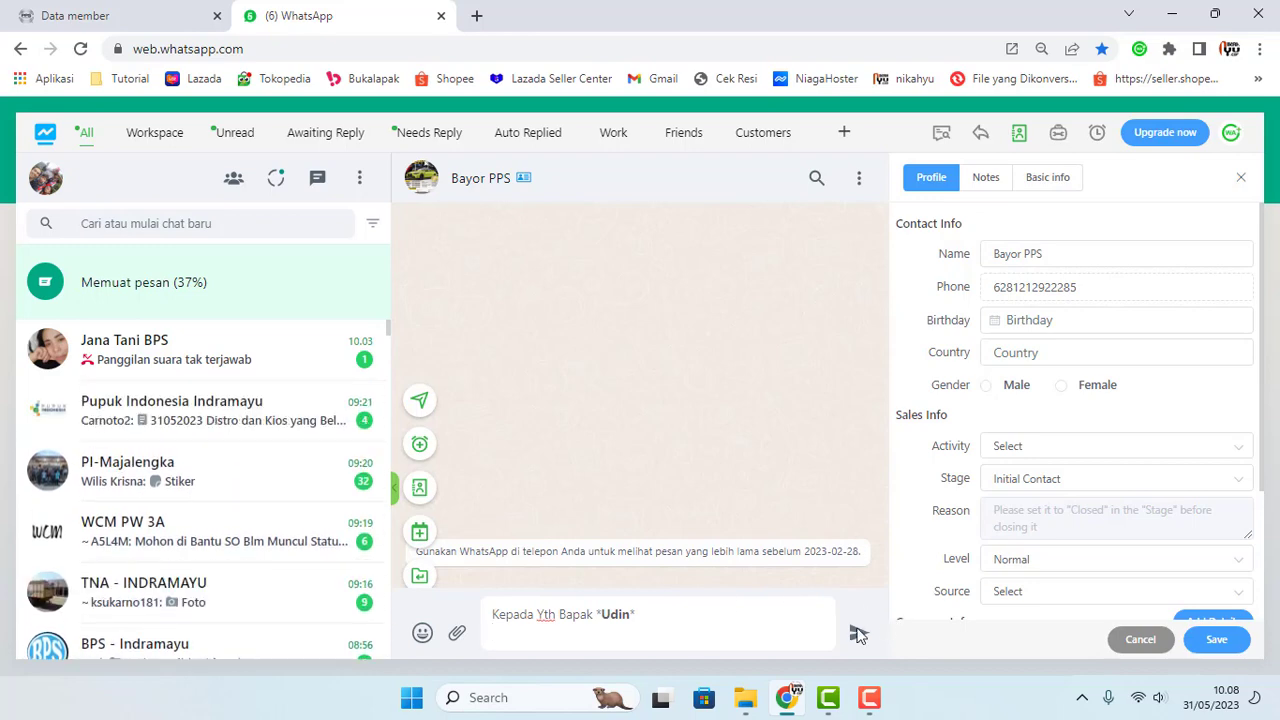
Step: Return to the PPS Autoshine tab showing Daftar Prospek Customer
click(160, 10)
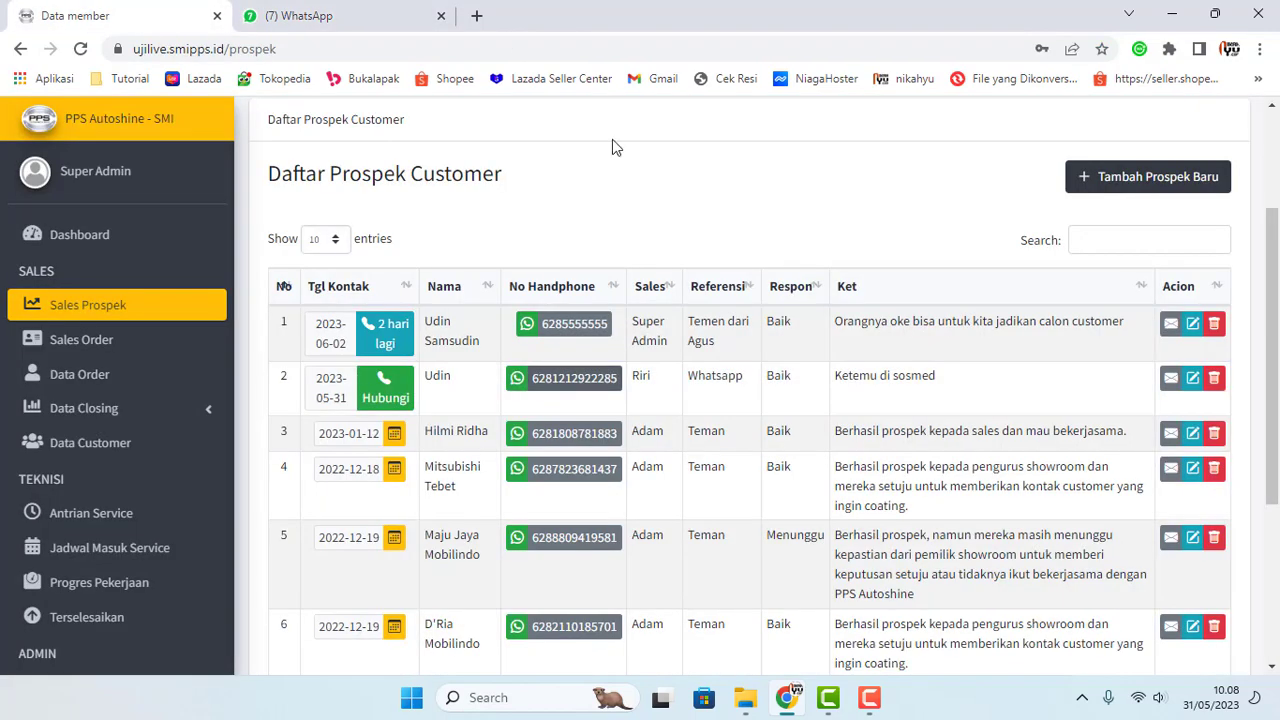
click(866, 702)
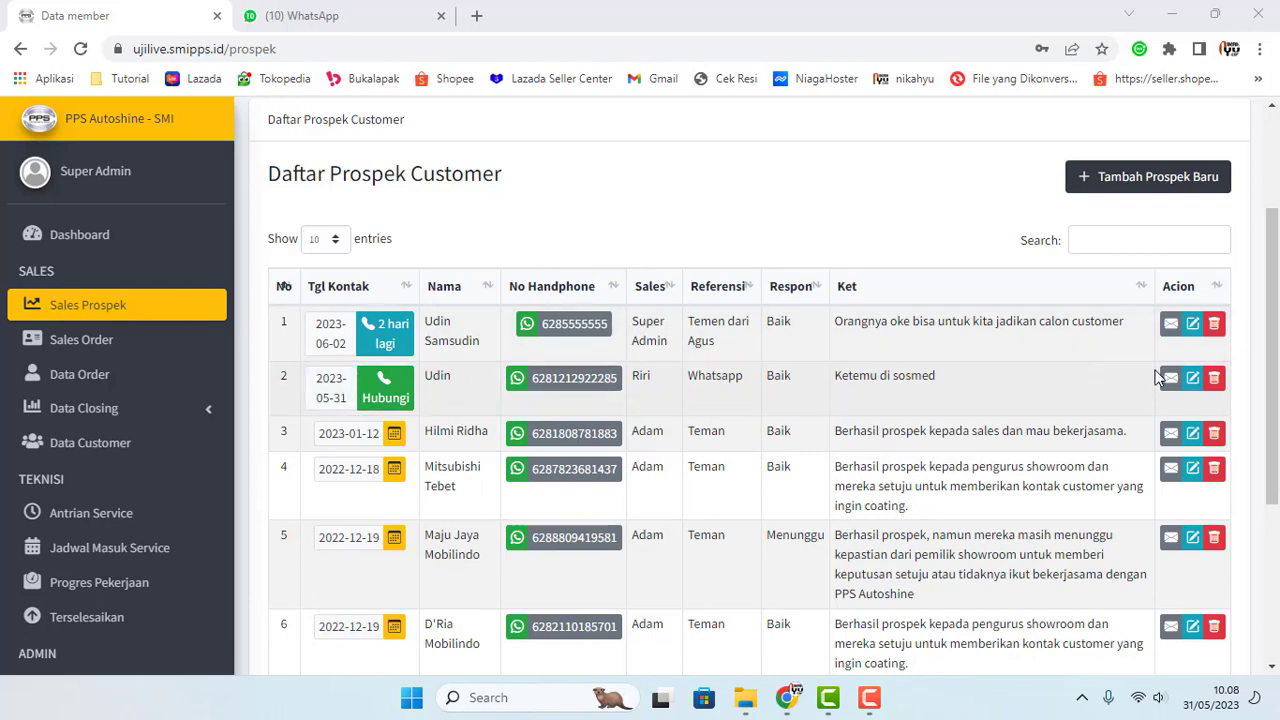
Step: Change the second prospect's Tgl Hubungi to 3 June 2023 and save the changes
click(1192, 377)
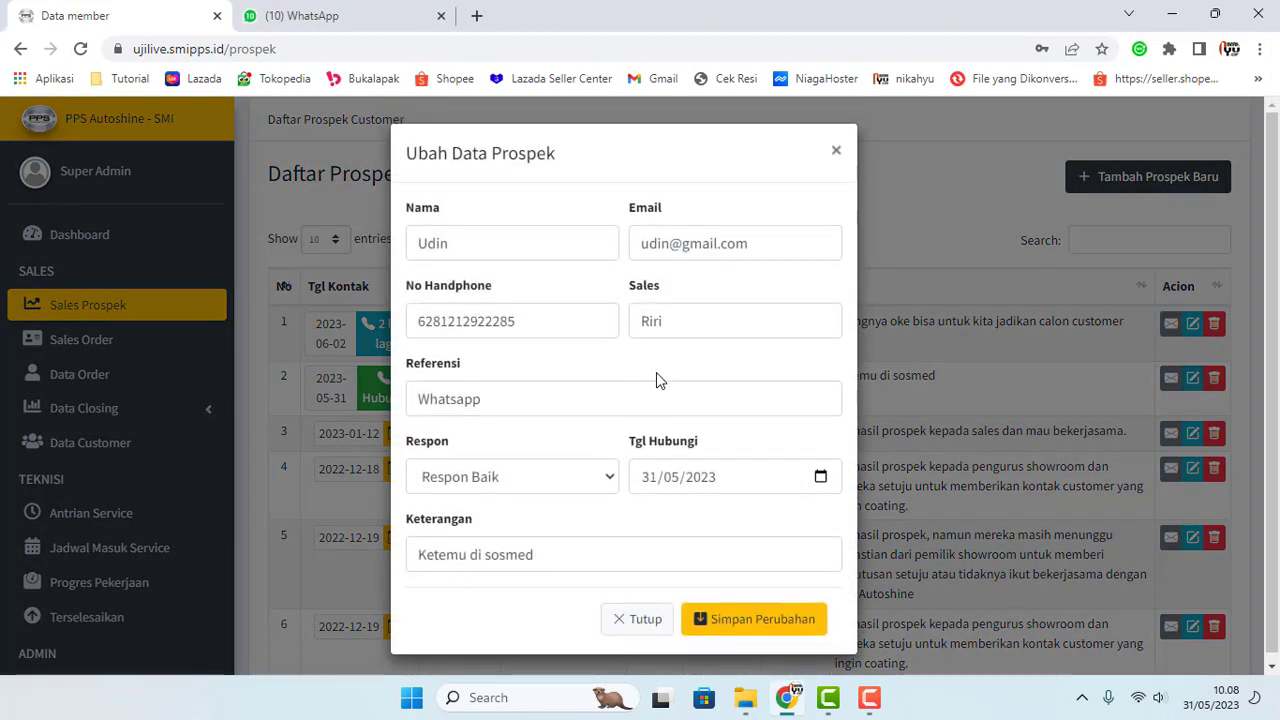
click(820, 477)
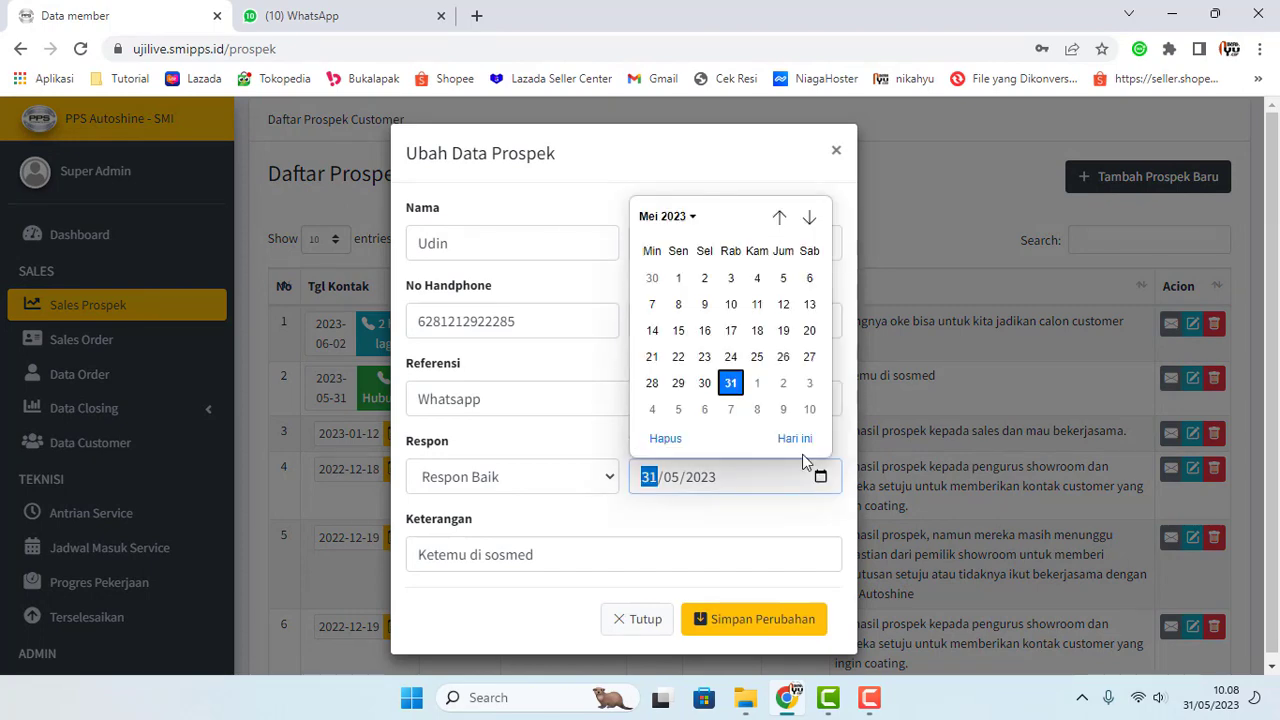
click(809, 217)
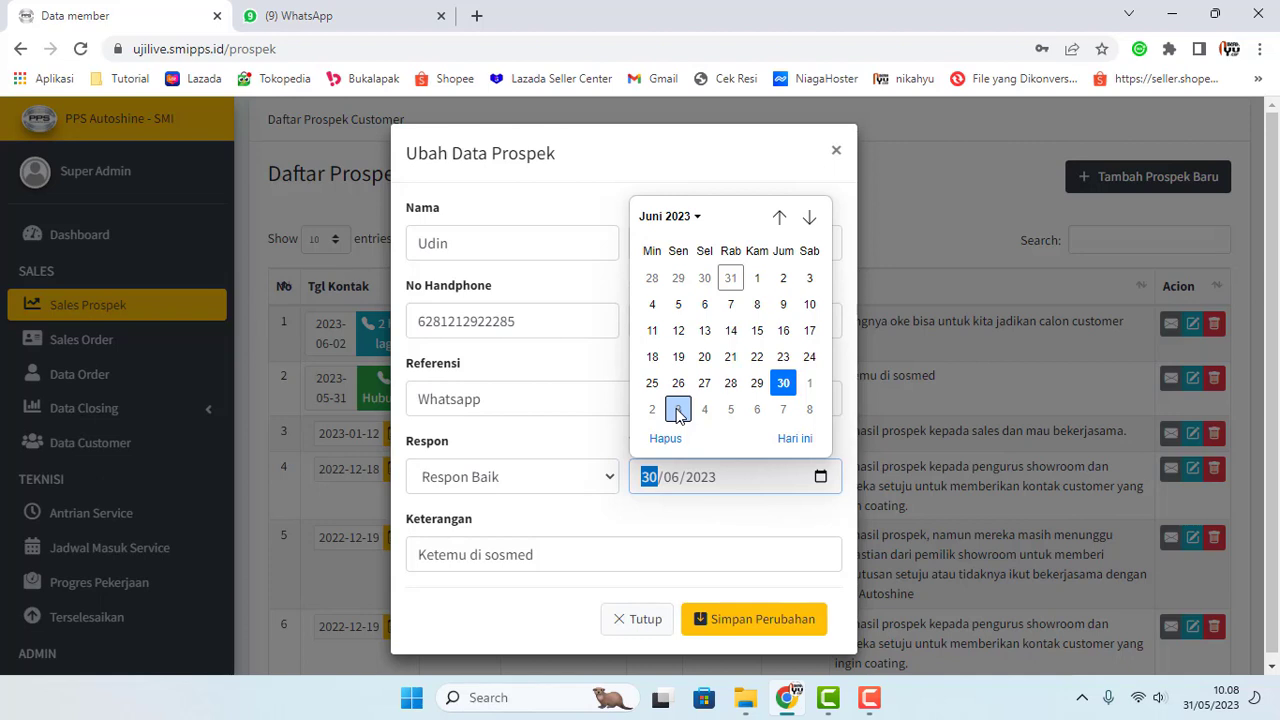
click(678, 411)
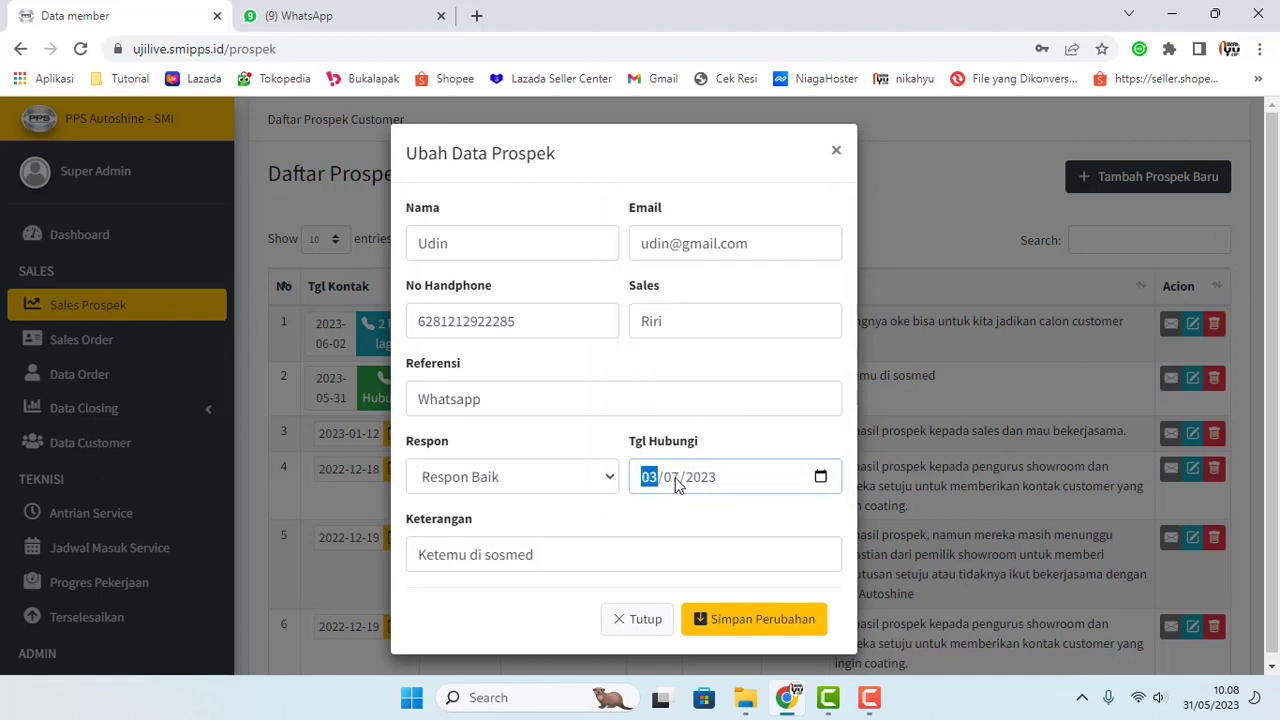
click(820, 478)
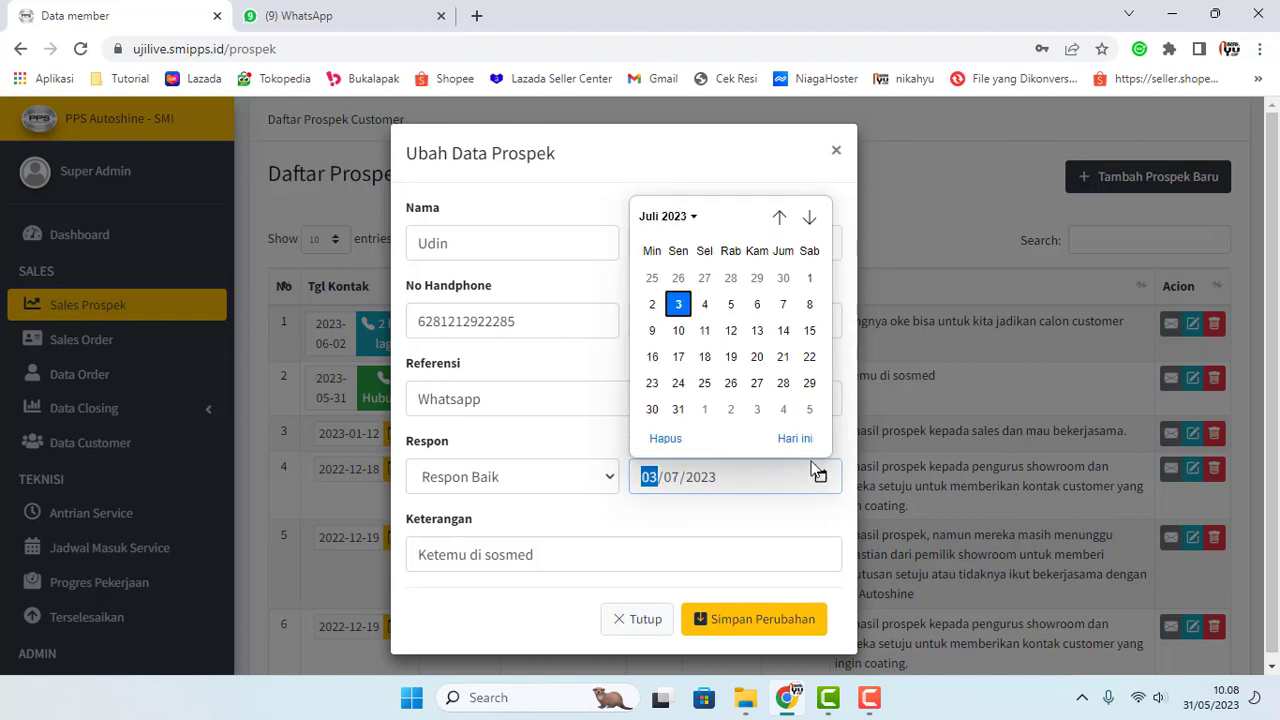
click(779, 217)
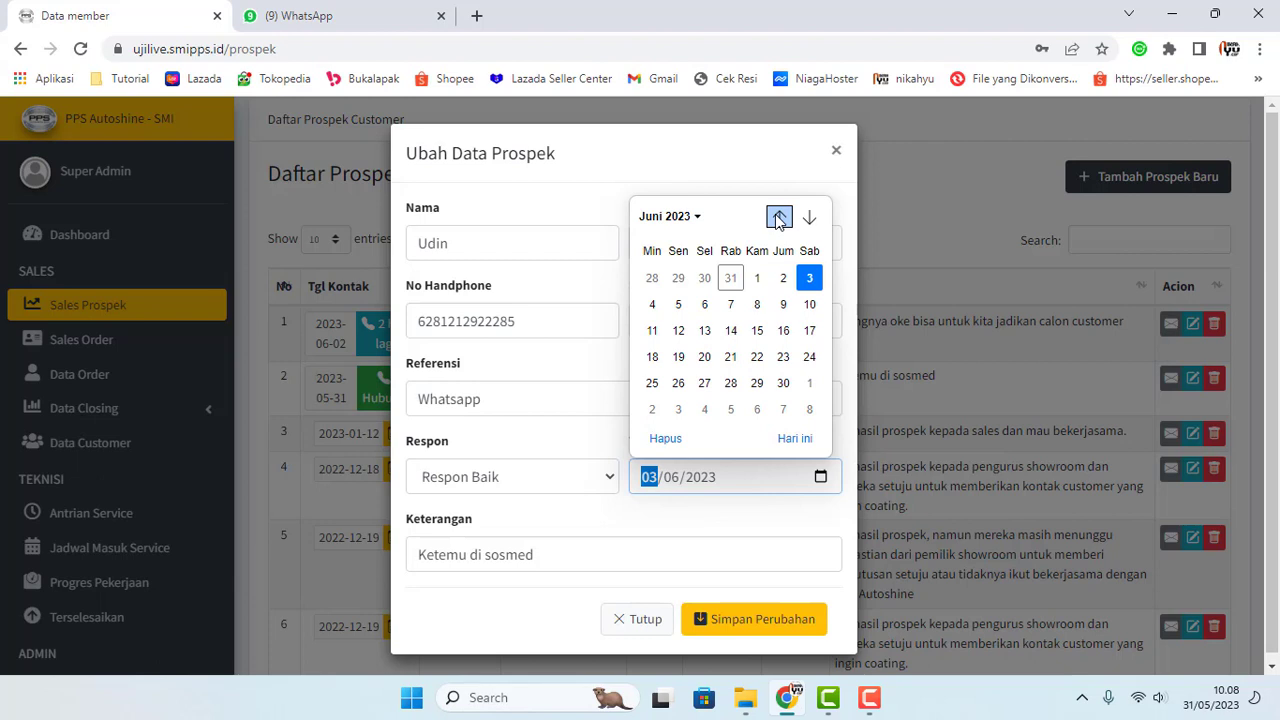
click(809, 279)
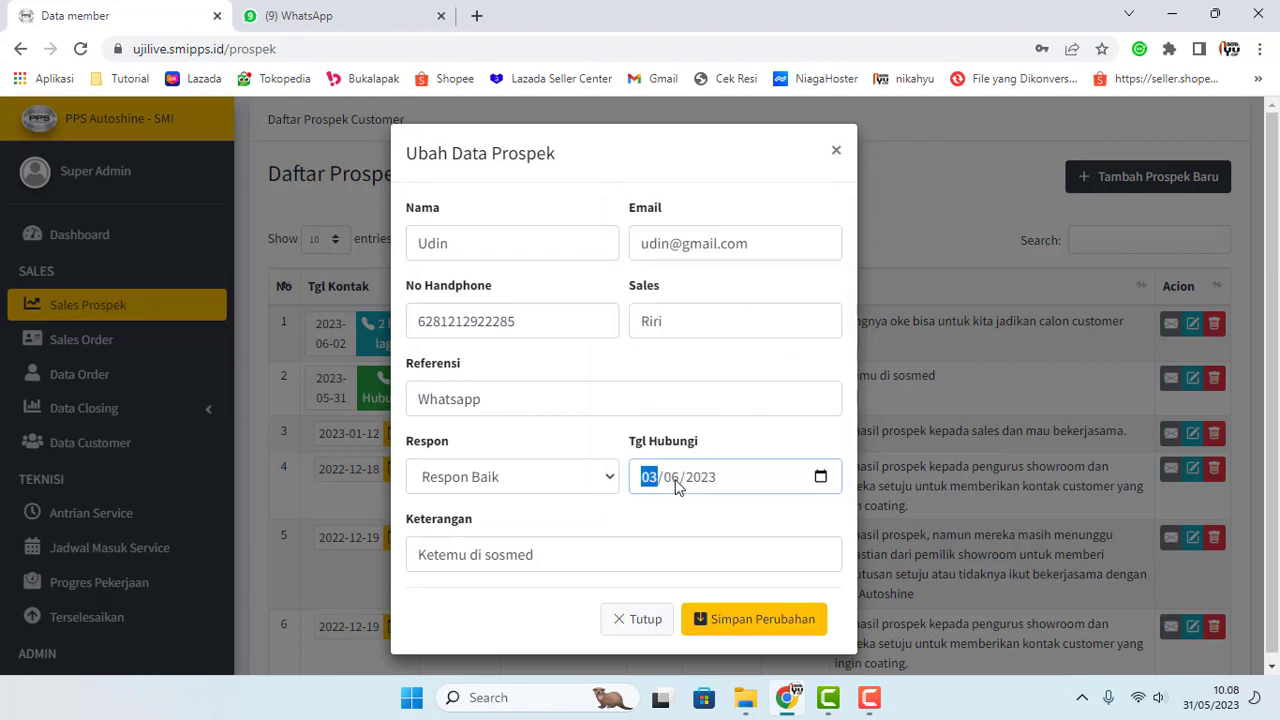
click(770, 621)
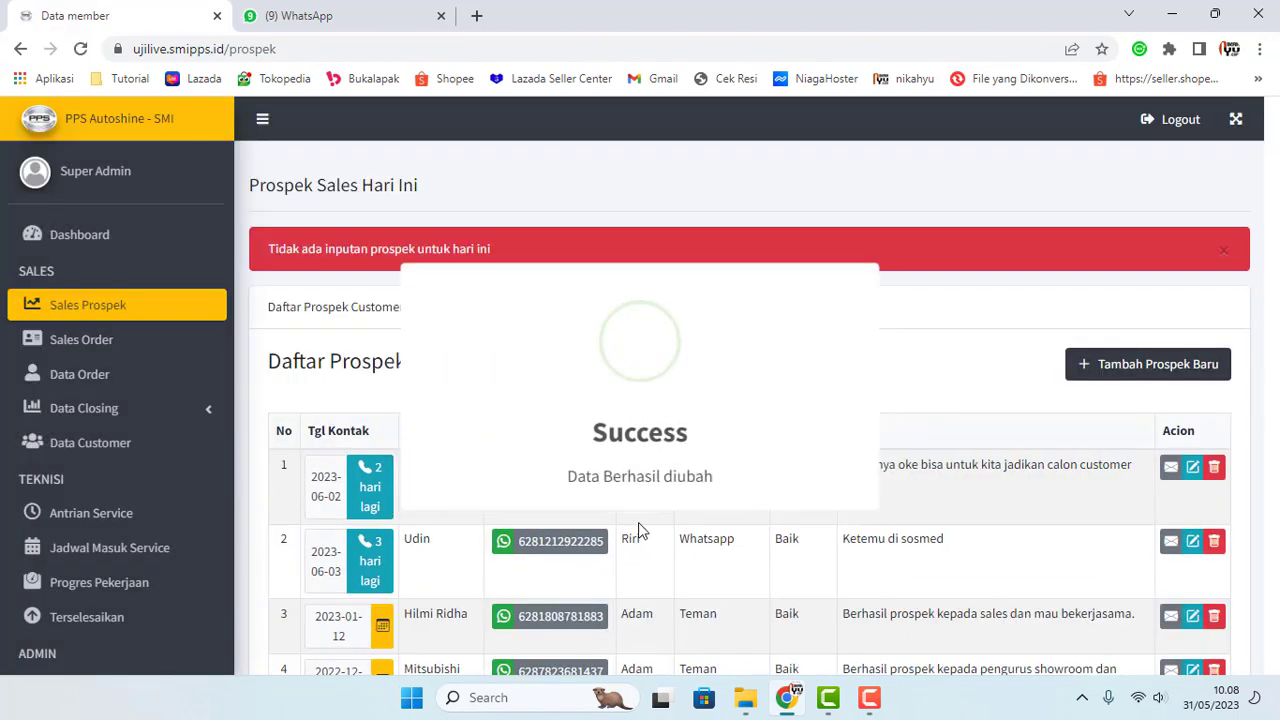
scroll(372, 420, down, 2)
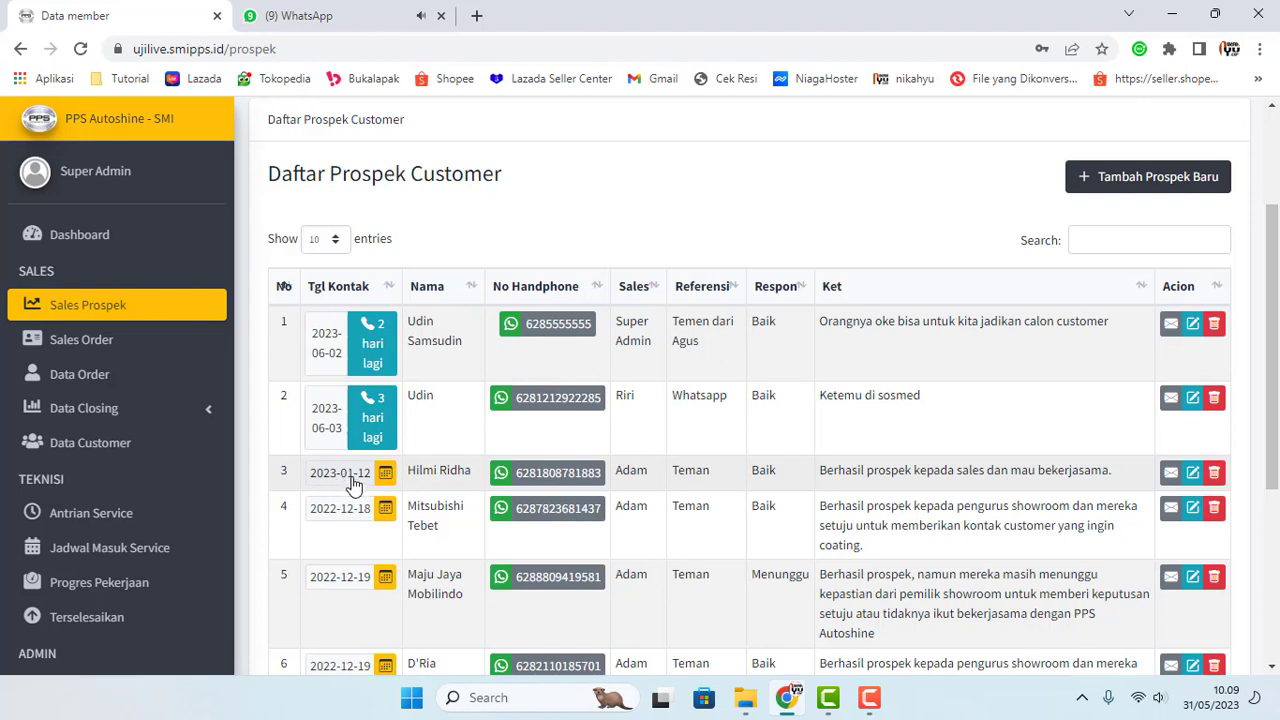
Step: Reschedule the third prospect's contact date to 1 June 2023 and save it
click(385, 476)
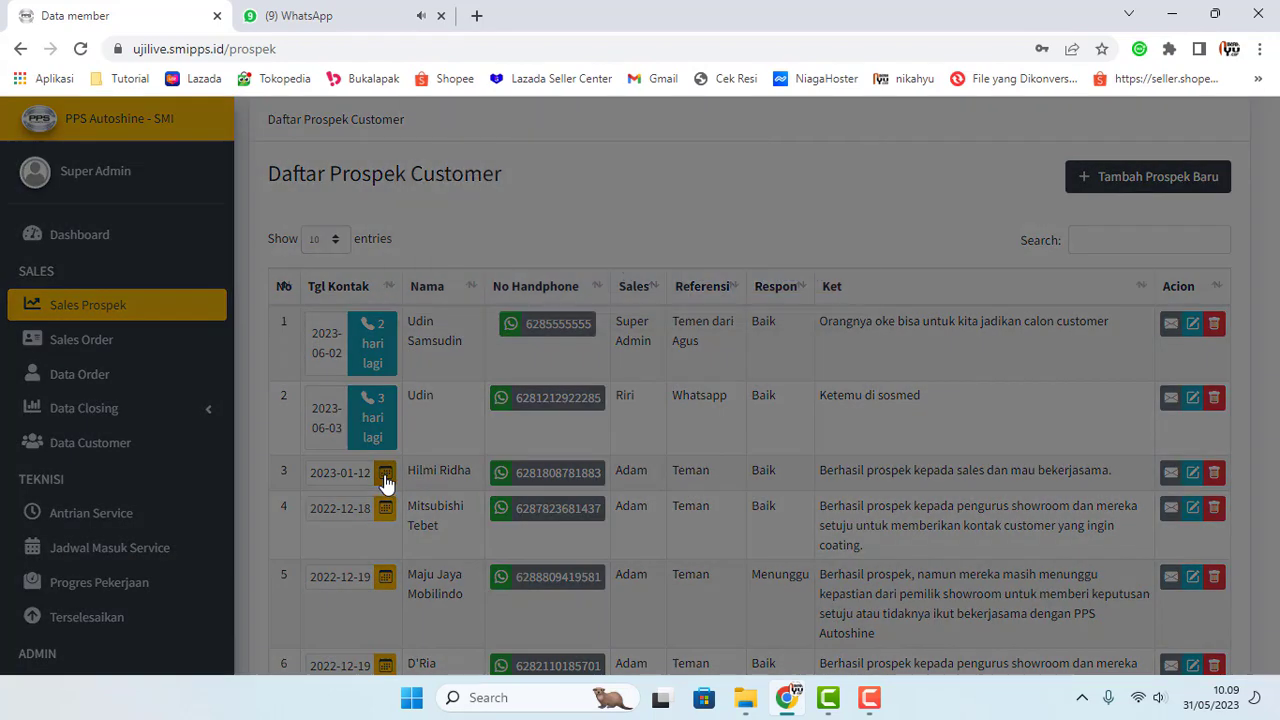
click(605, 243)
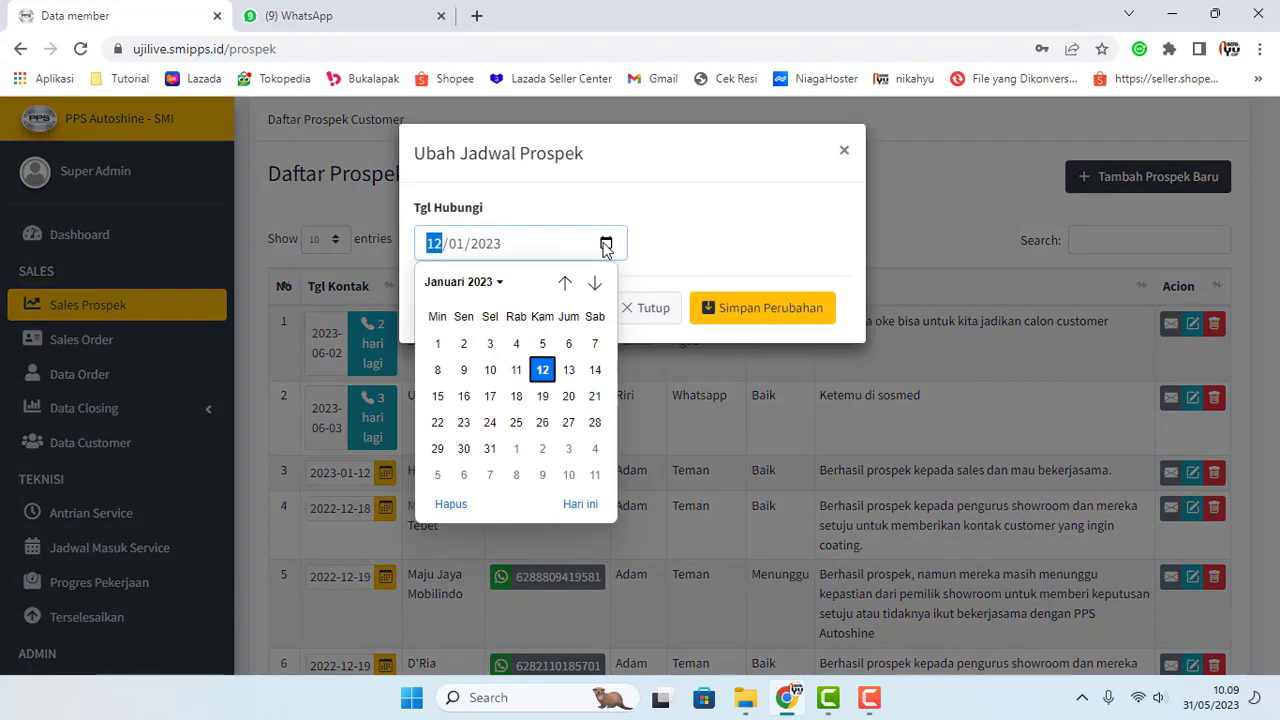
click(649, 211)
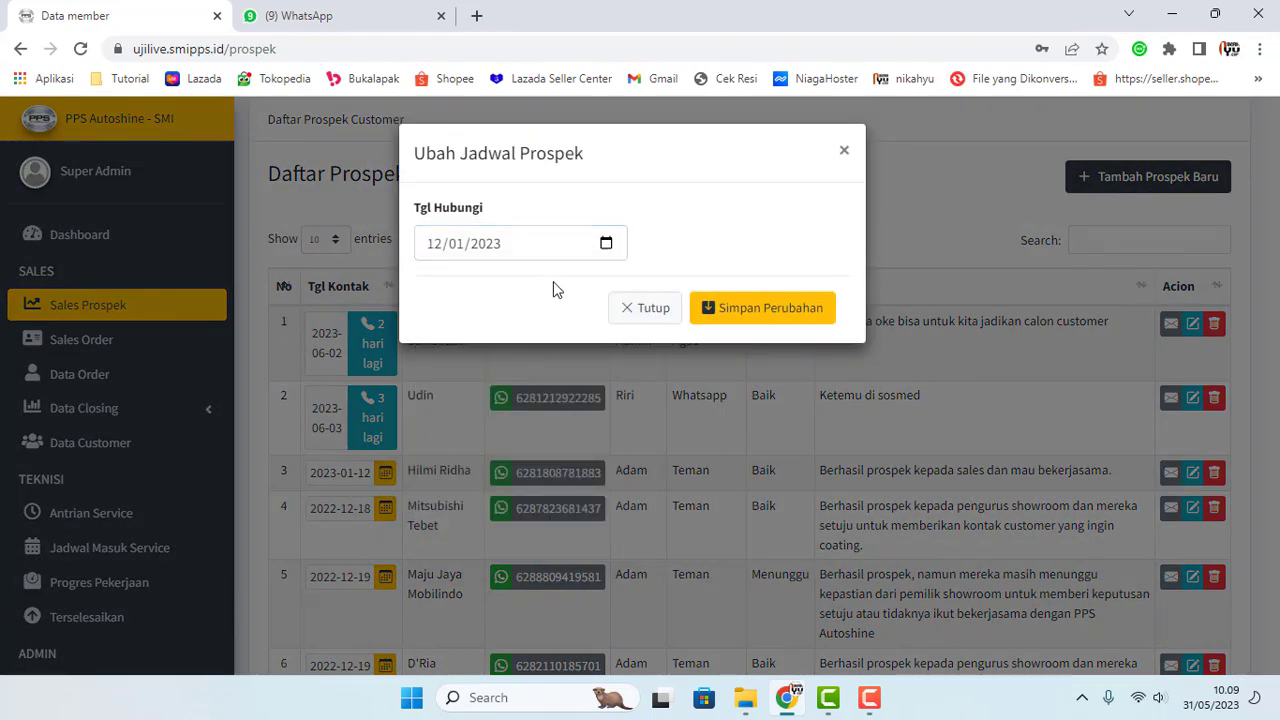
click(605, 245)
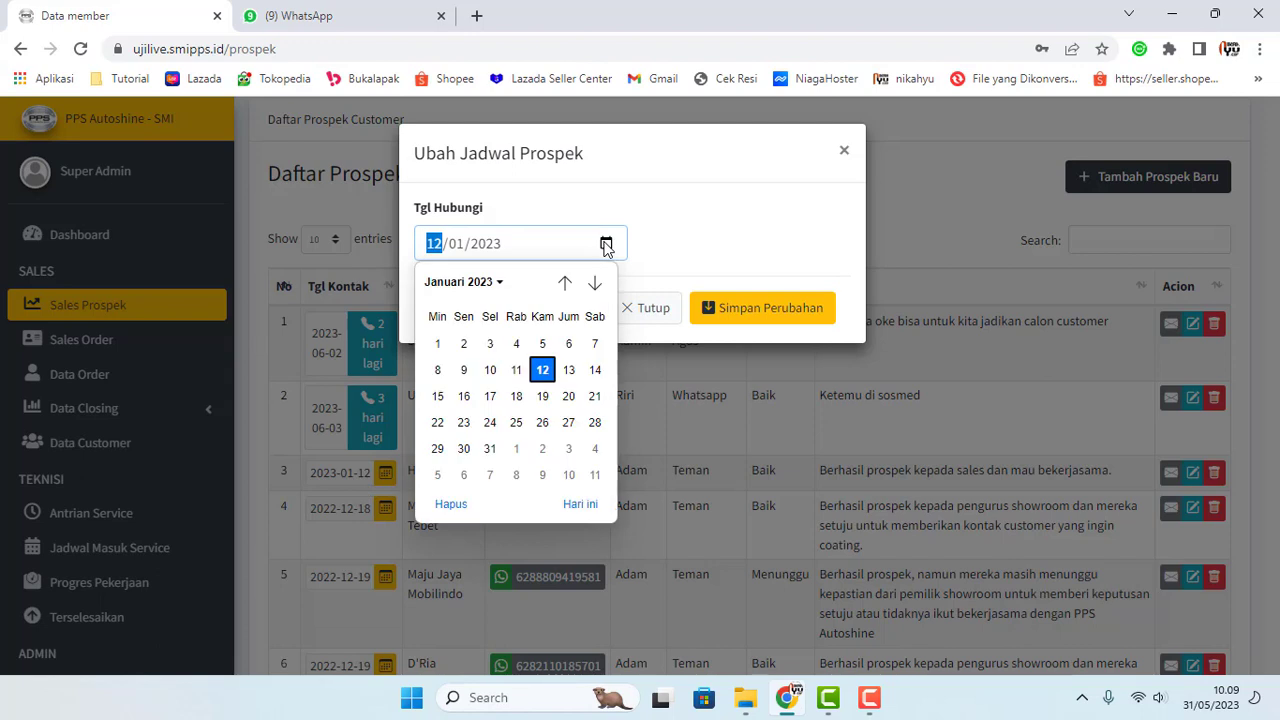
click(594, 283)
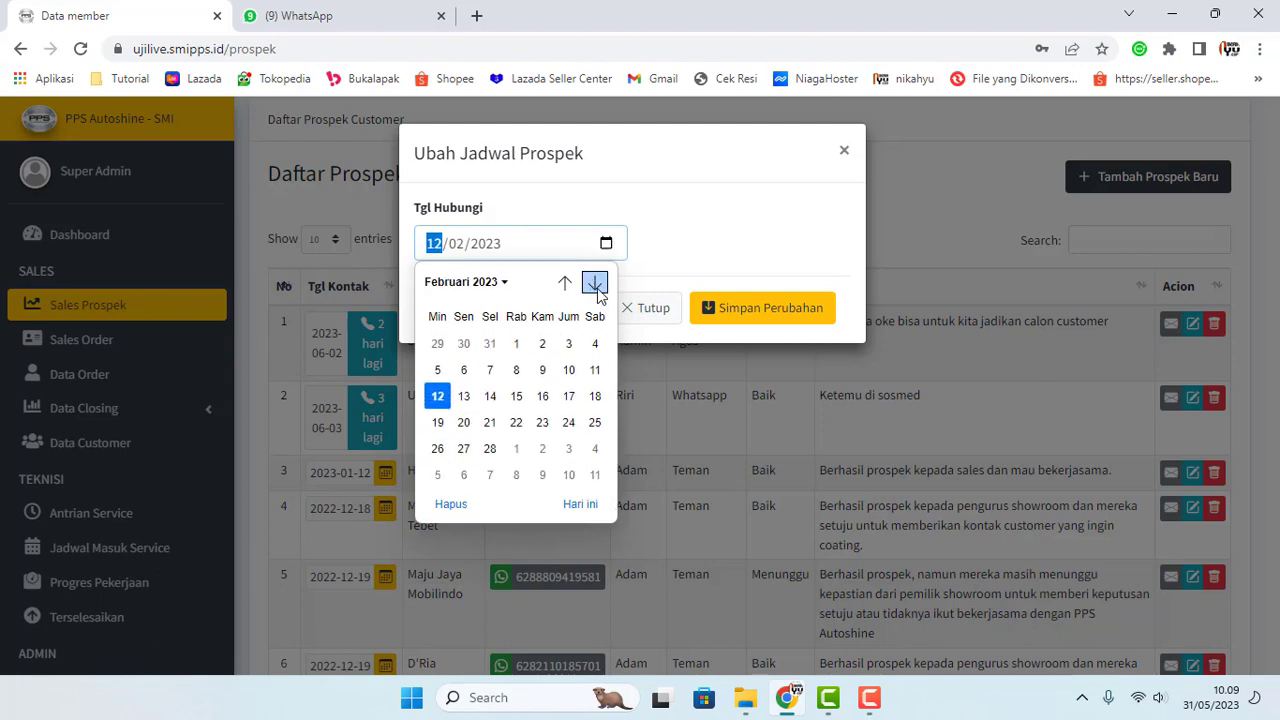
click(594, 284)
click(594, 284)
click(594, 284)
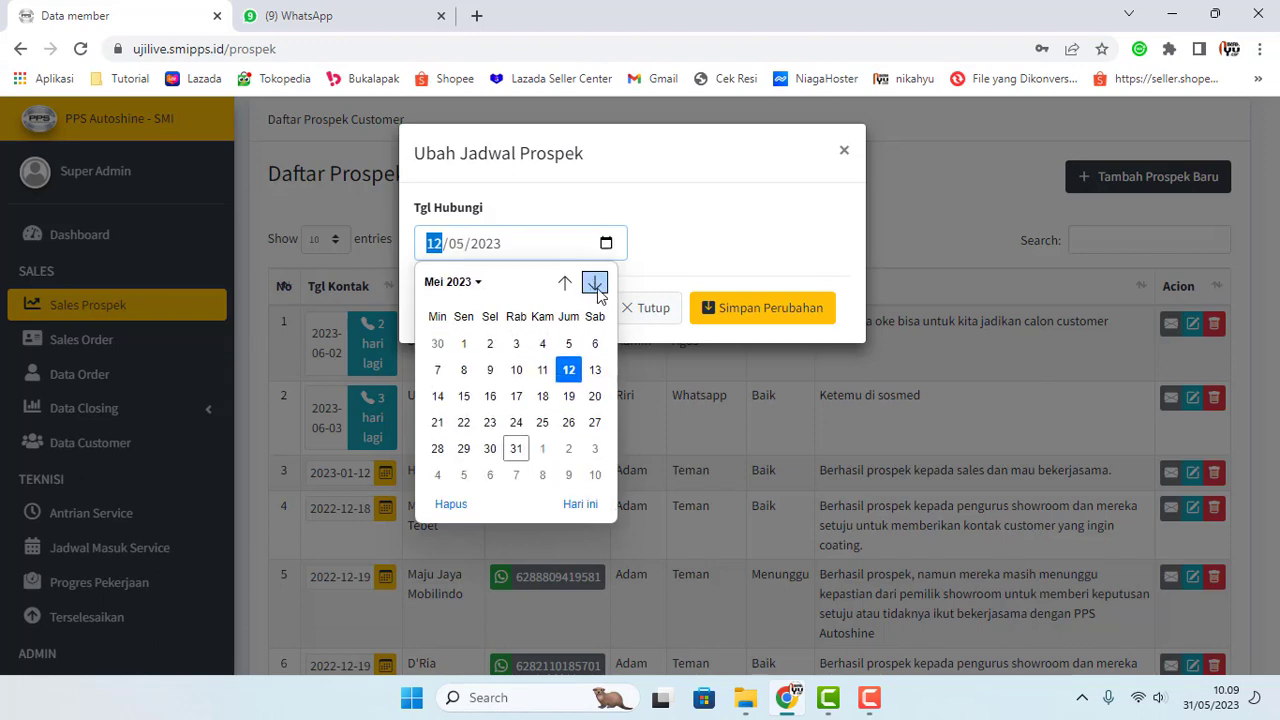
click(594, 284)
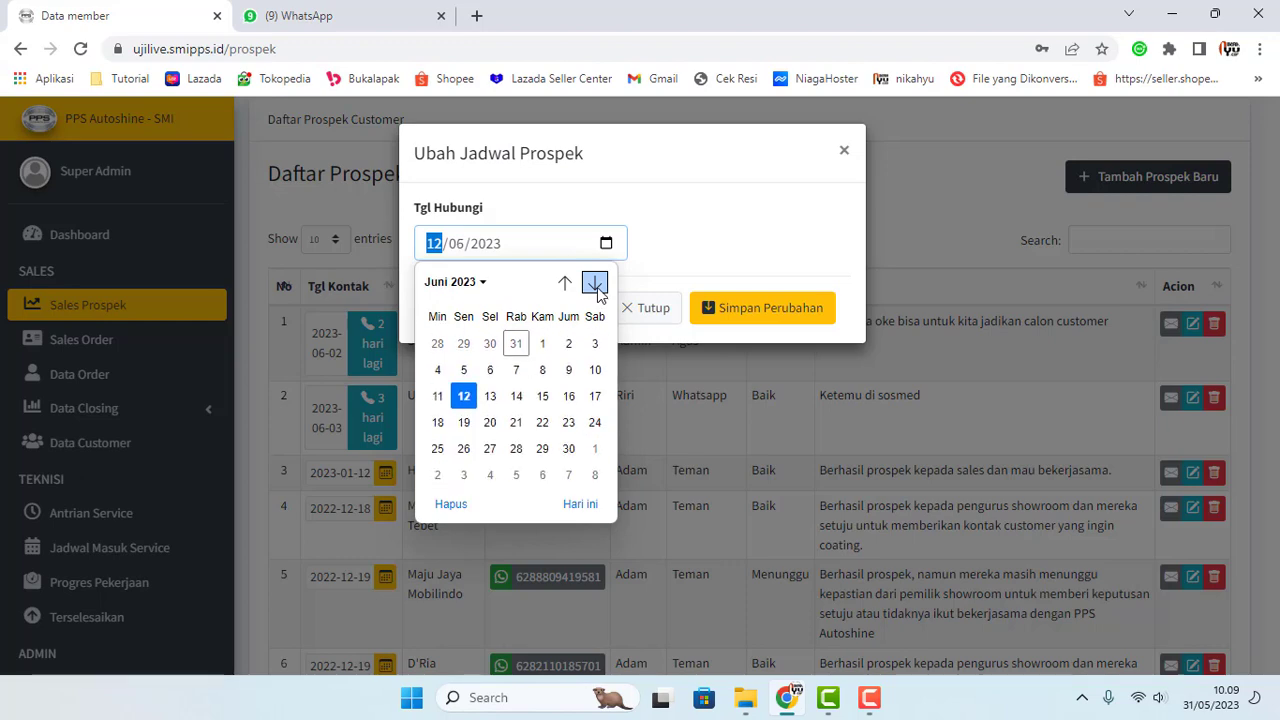
click(542, 343)
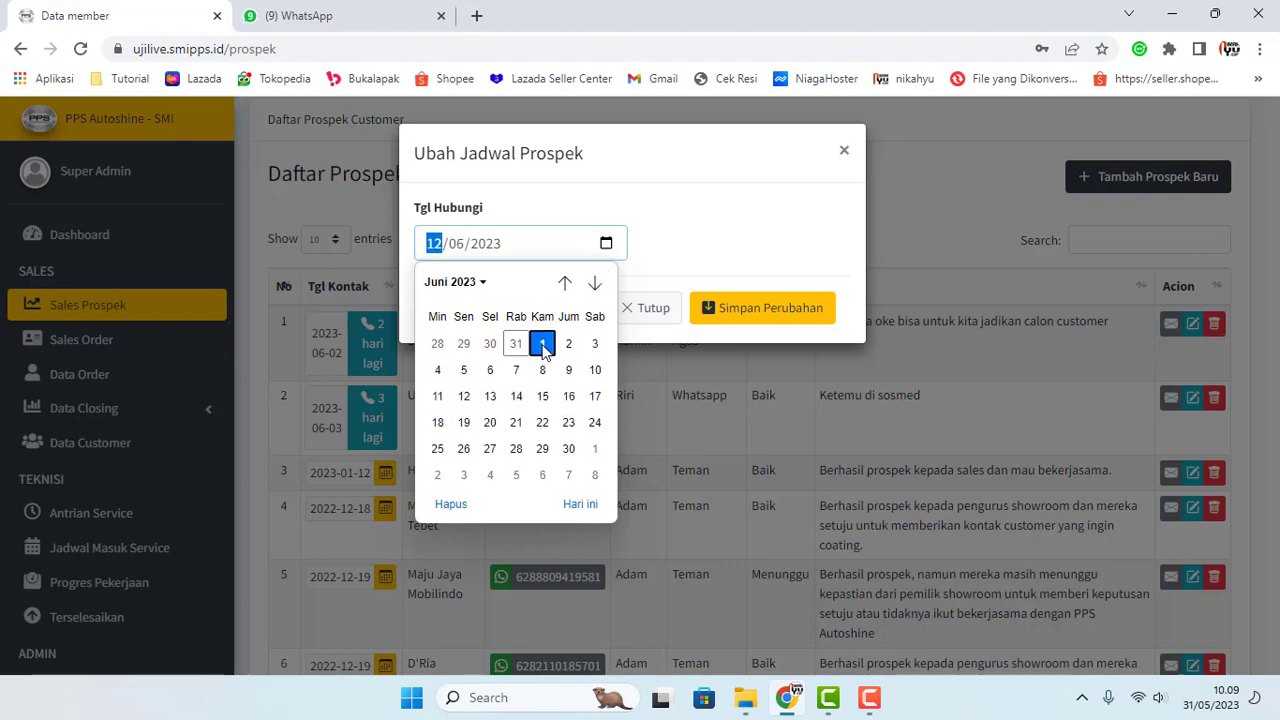
click(740, 316)
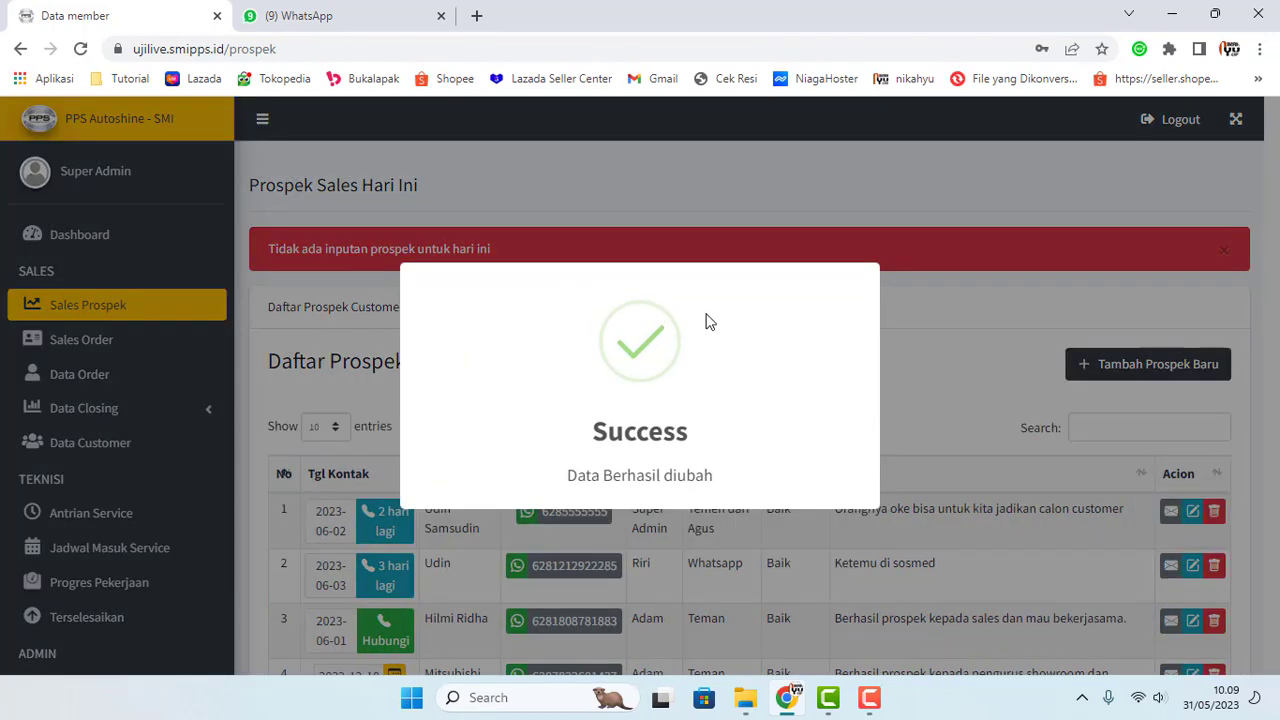
scroll(380, 560, down, 2)
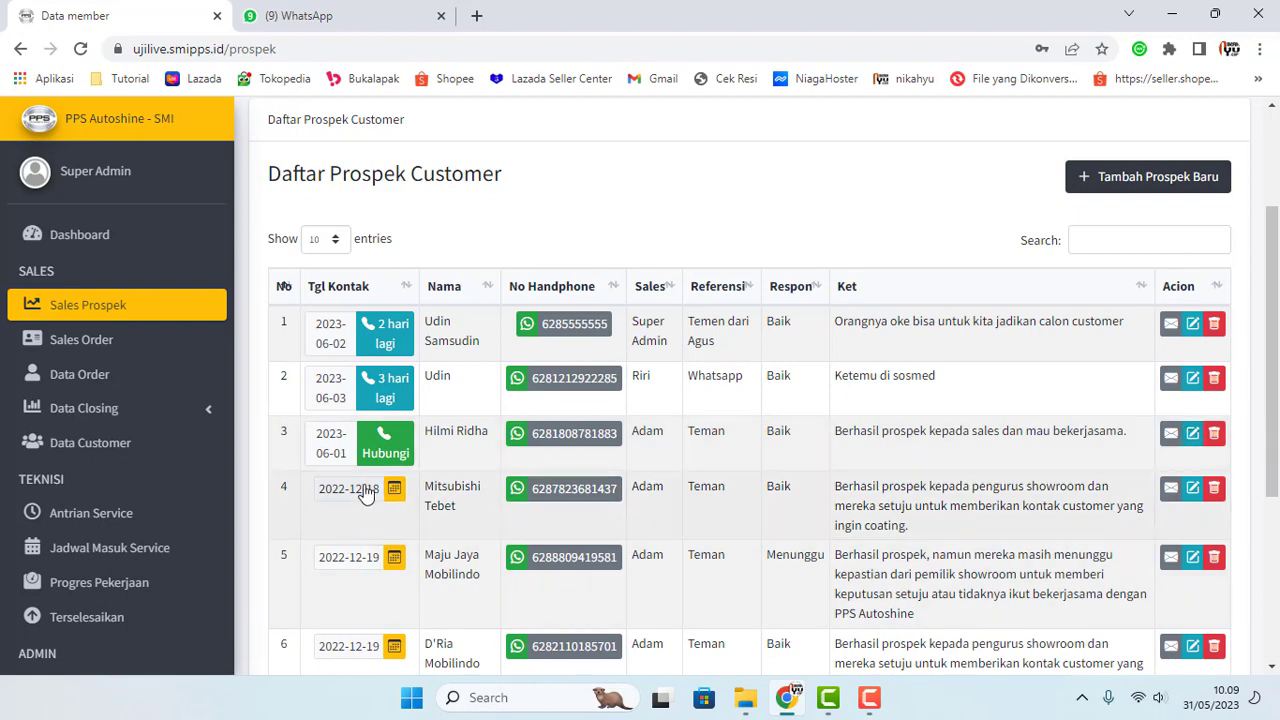
Step: Move the fourth prospect's contact date from 2022-12-18 to 2 June 2023 and save the change
click(396, 491)
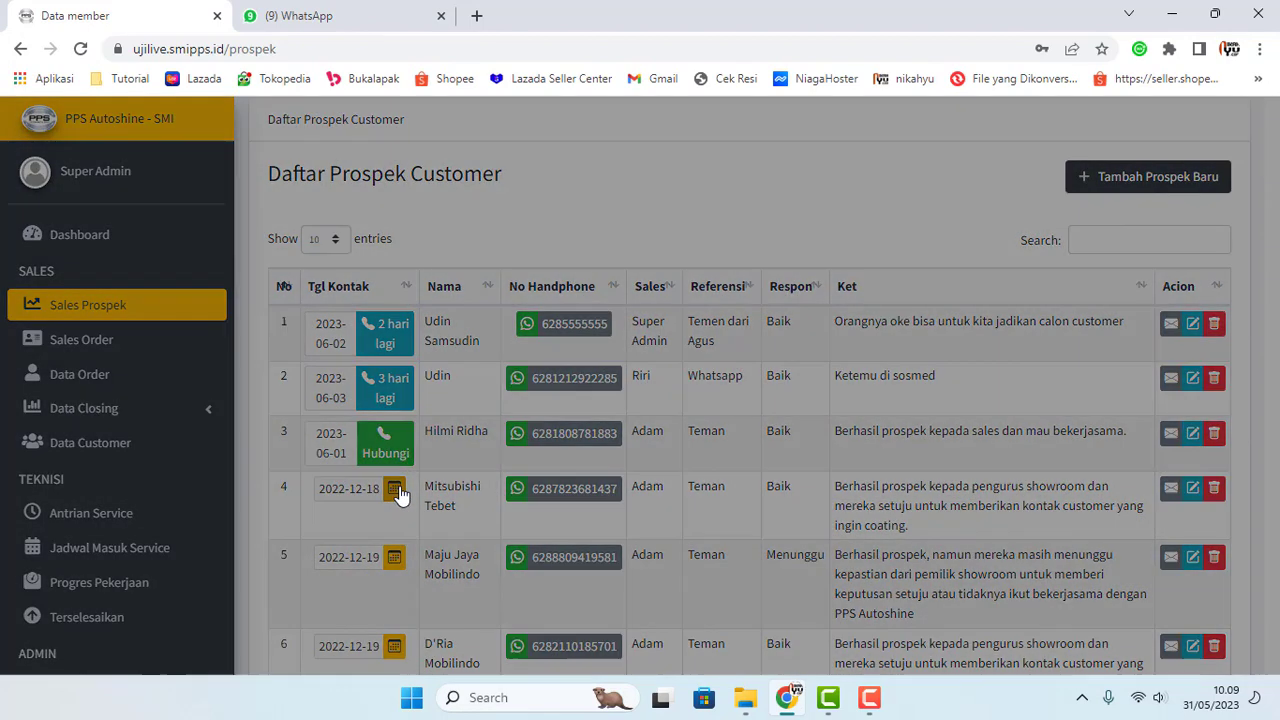
click(605, 244)
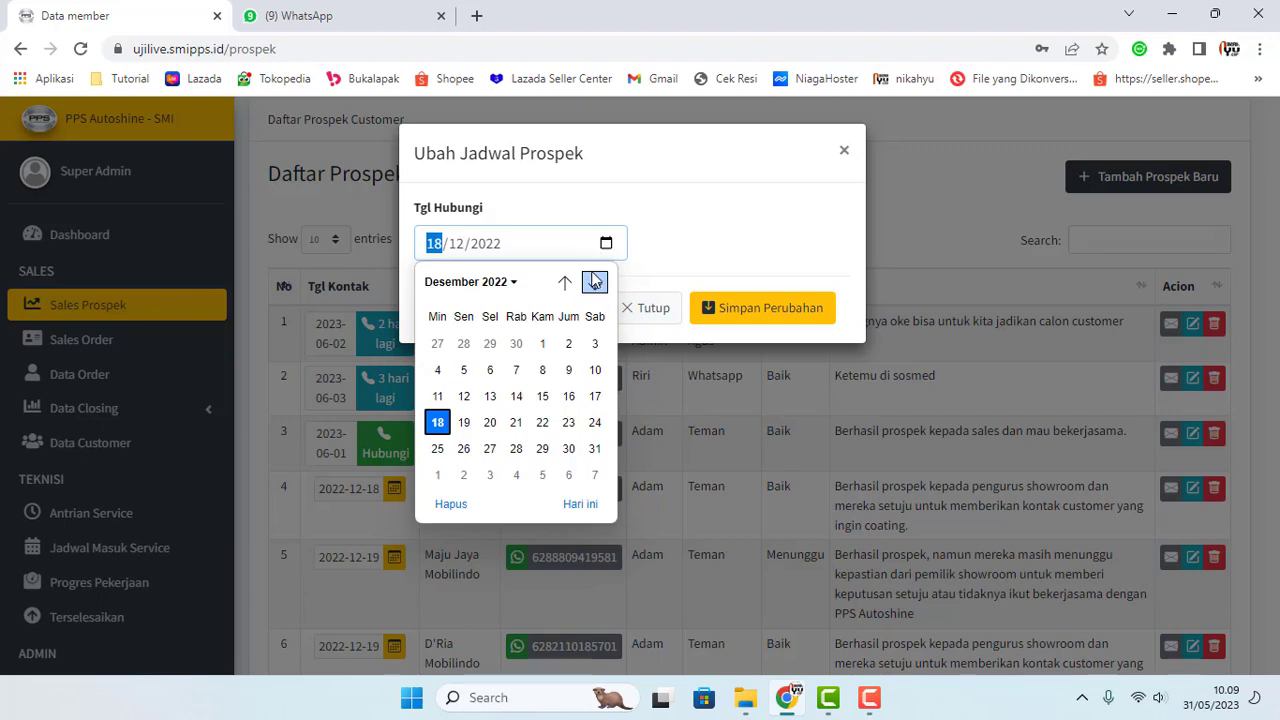
click(595, 283)
click(595, 283)
click(595, 283)
click(595, 283)
click(595, 283)
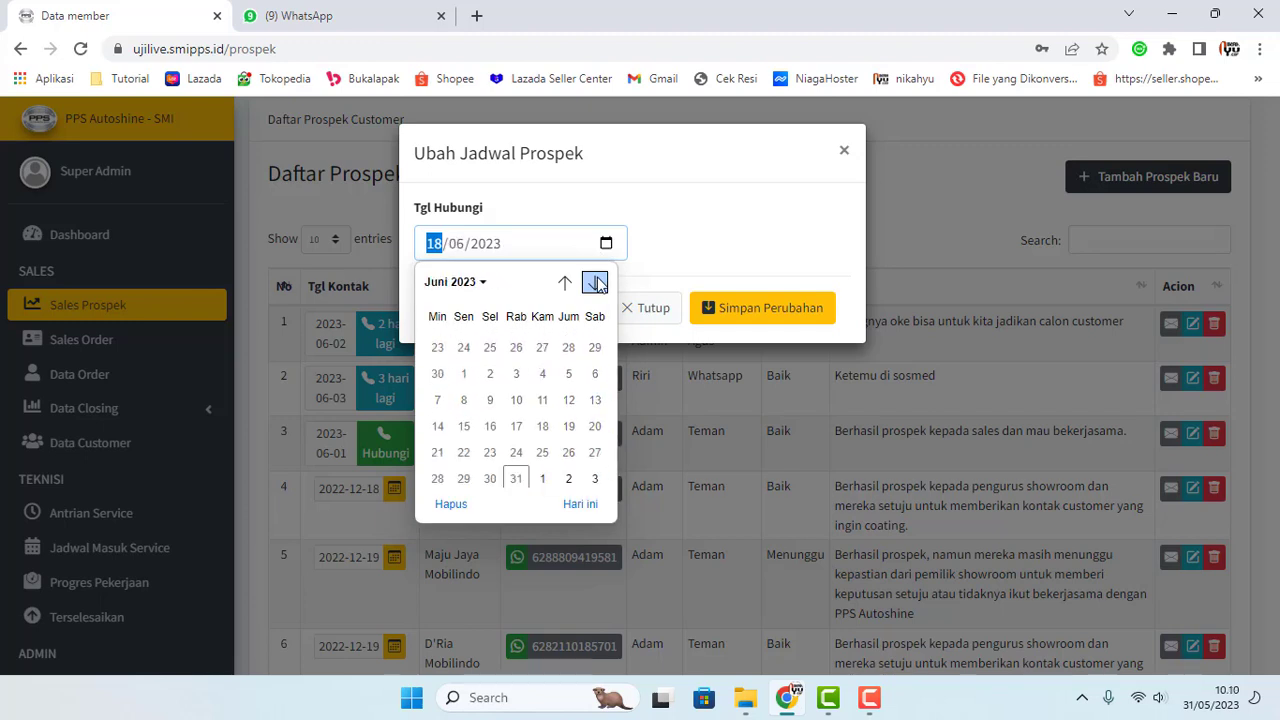
click(595, 283)
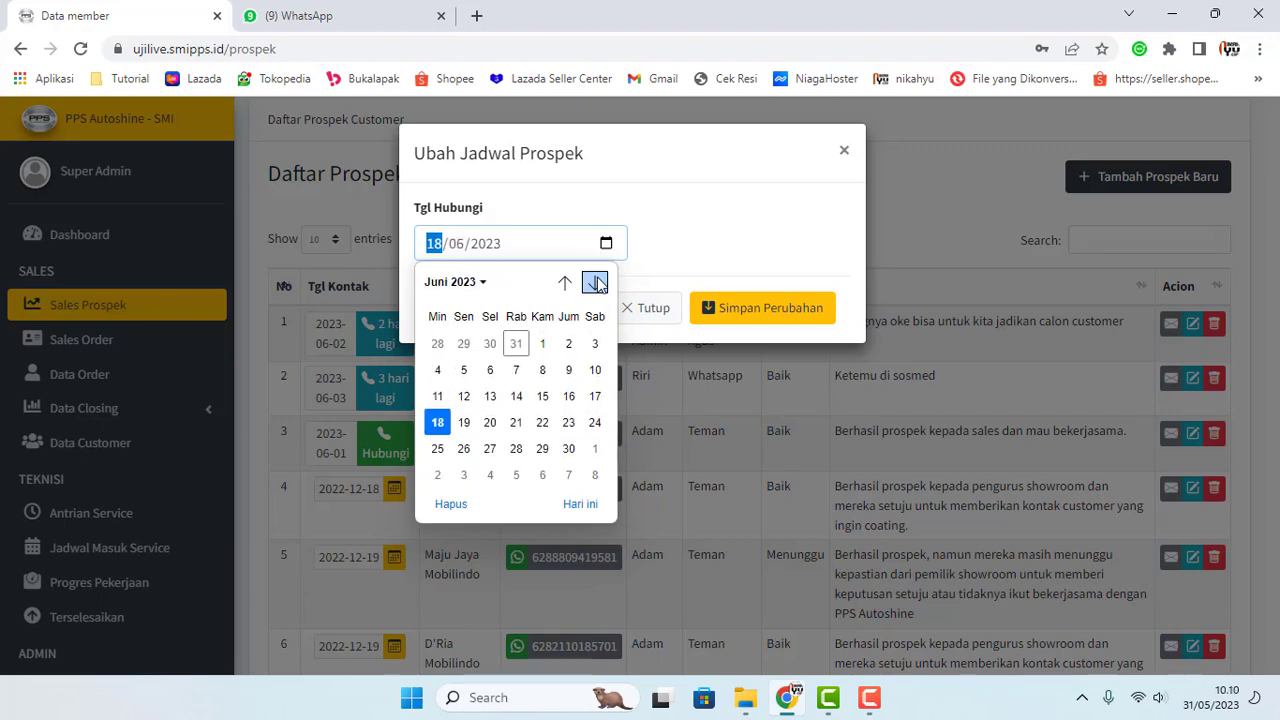
click(566, 342)
click(738, 321)
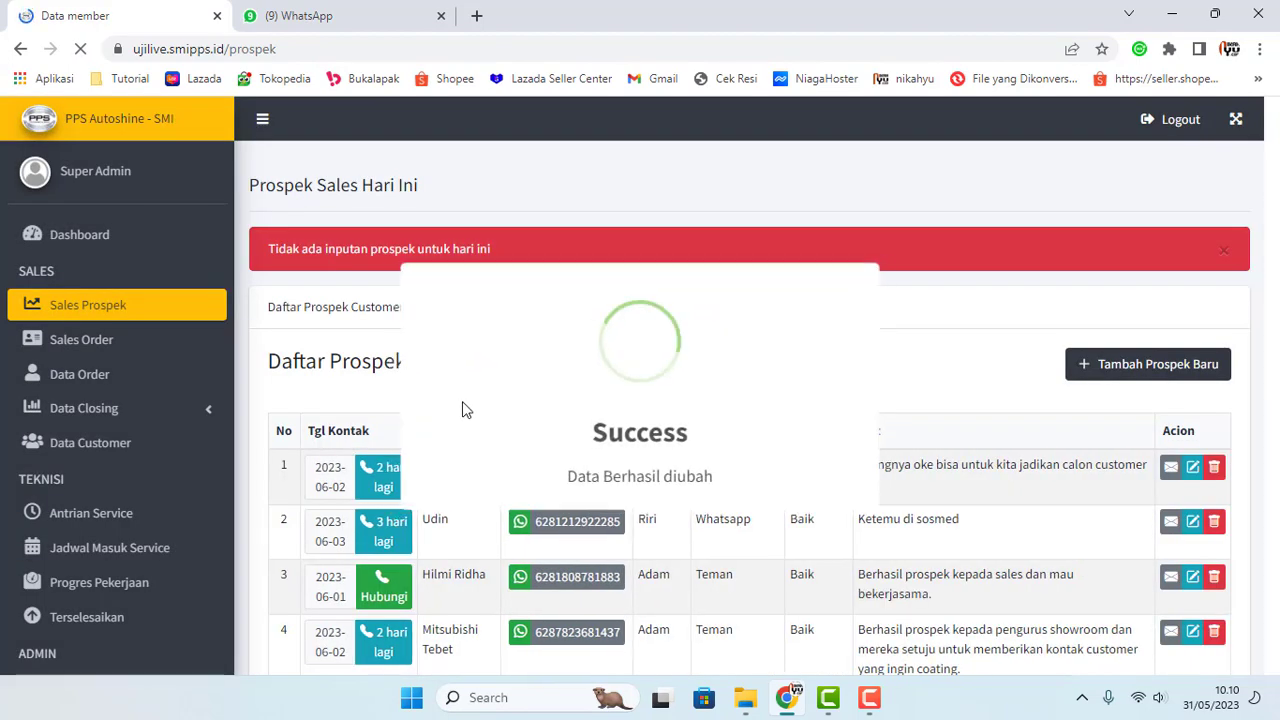
scroll(357, 390, down, 3)
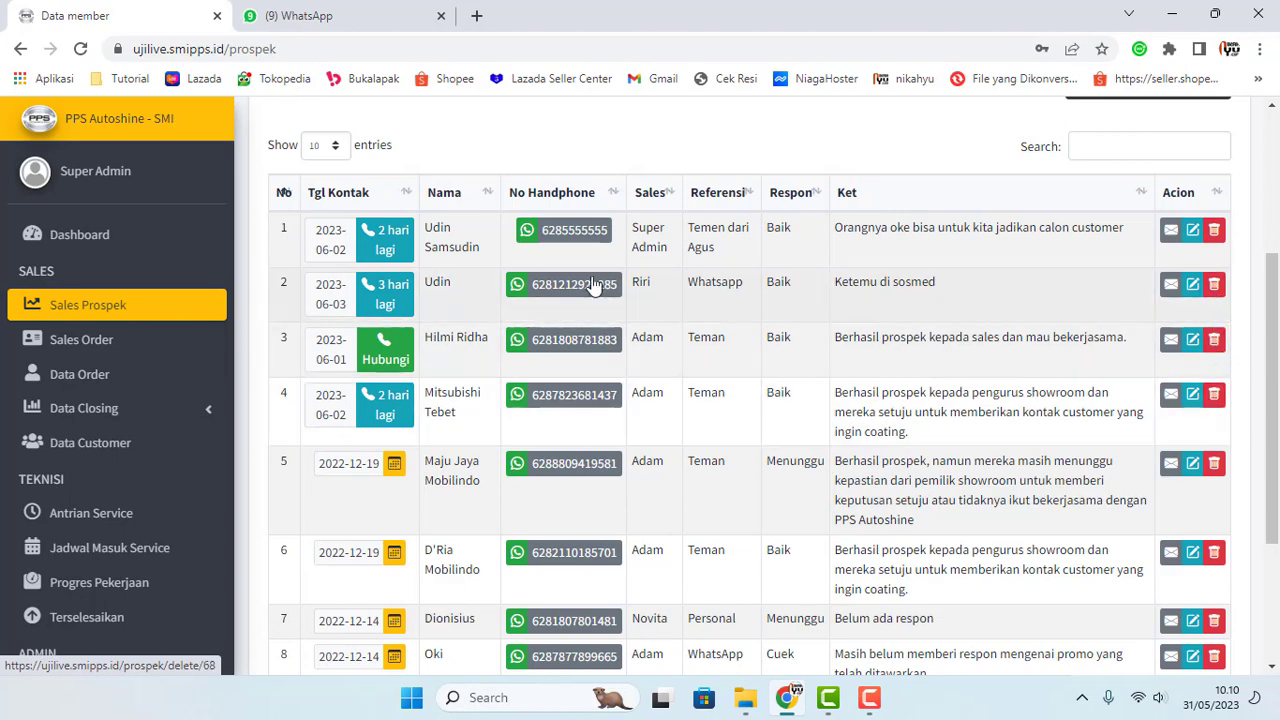
Step: Delete the row-1 prospect handled by Super Admin and confirm with Ya Hapus
click(1212, 238)
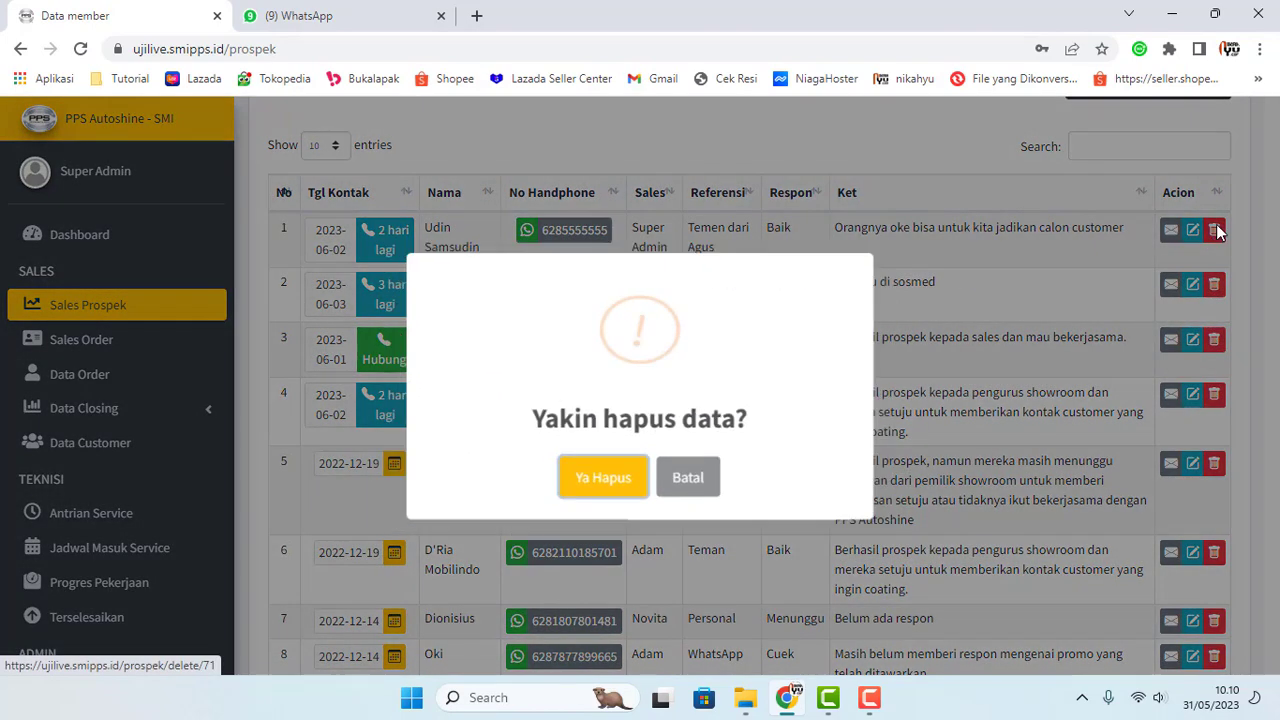
click(620, 484)
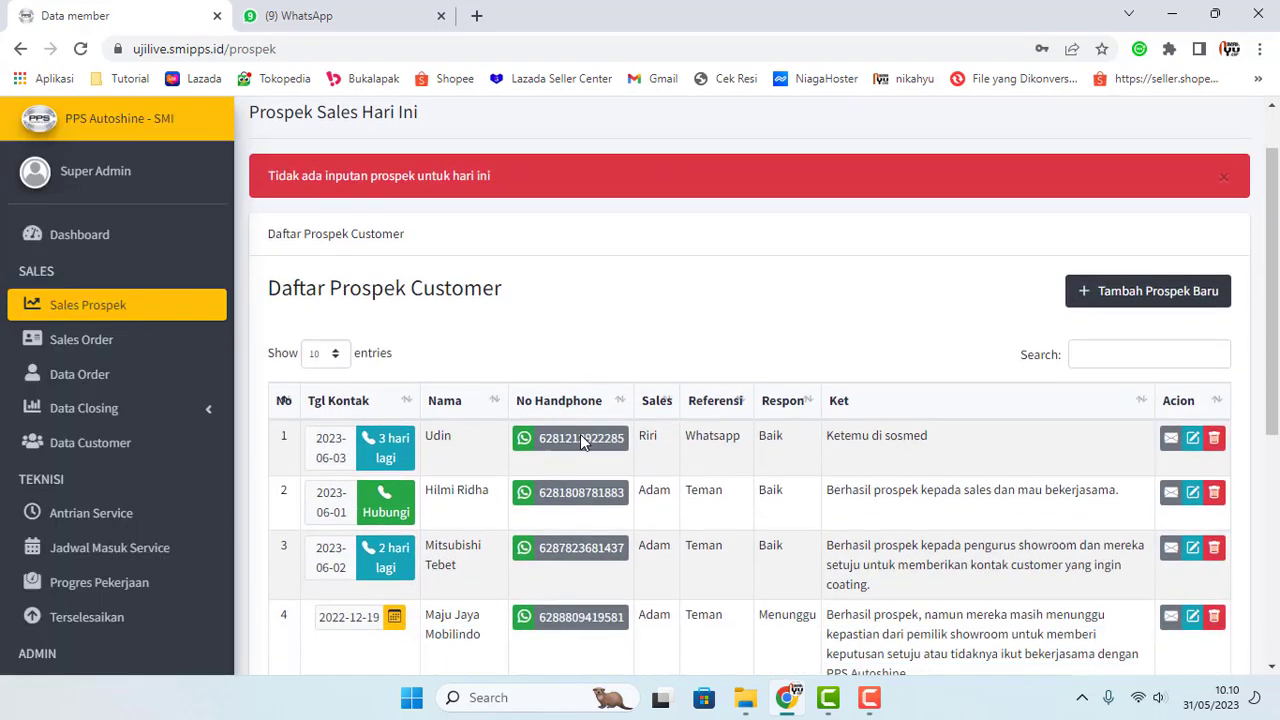
scroll(462, 472, down, 1)
scroll(462, 472, down, 2)
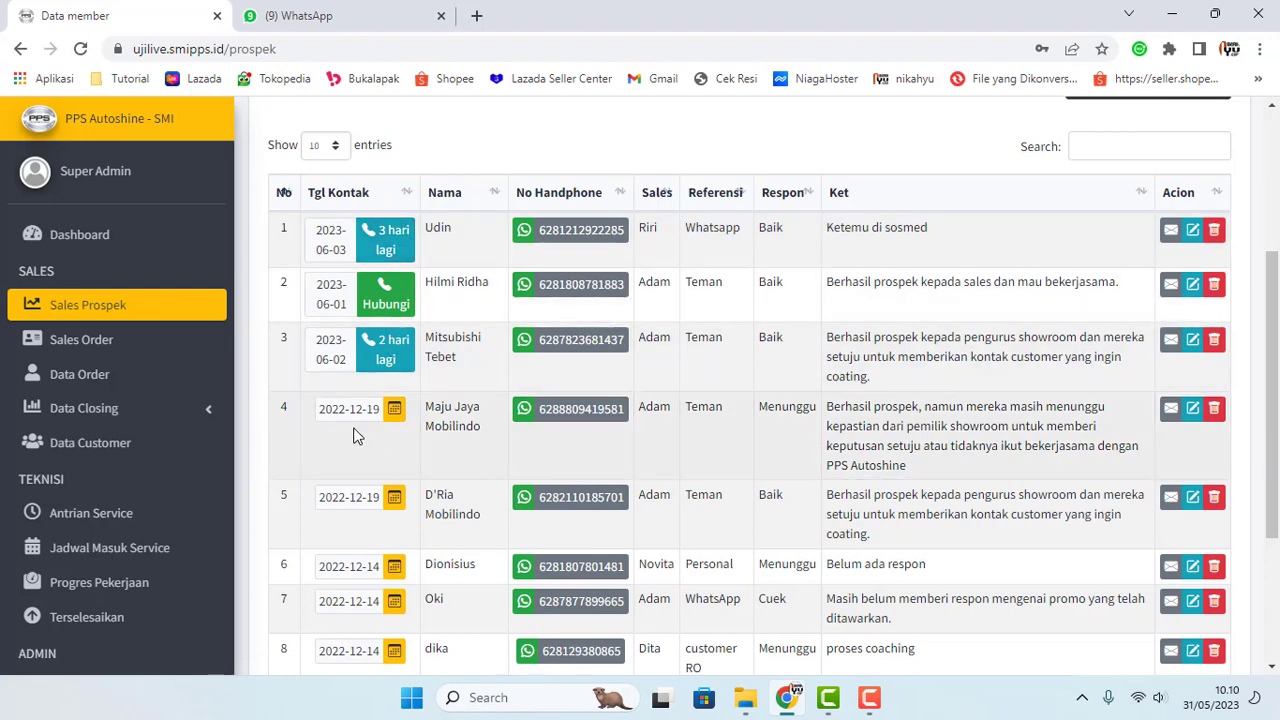
Step: Open Data Order from the SALES sidebar and reload the empty Daftar Order table
click(73, 350)
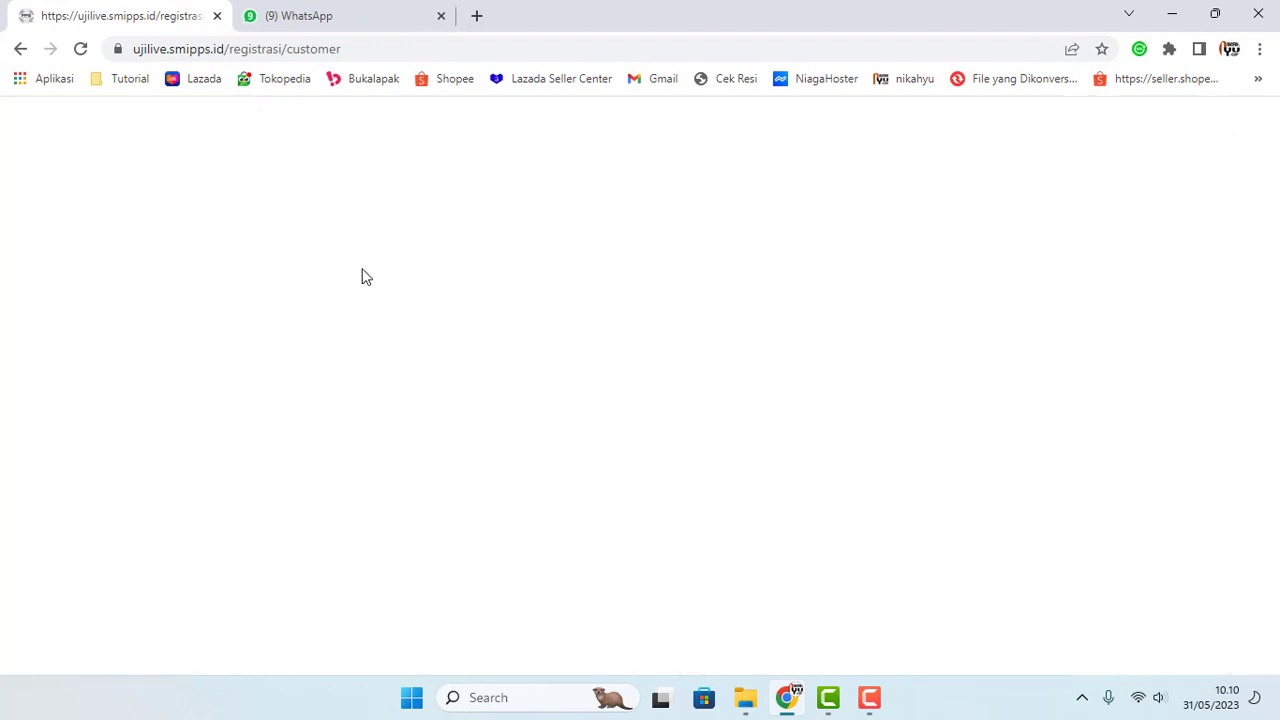
click(79, 51)
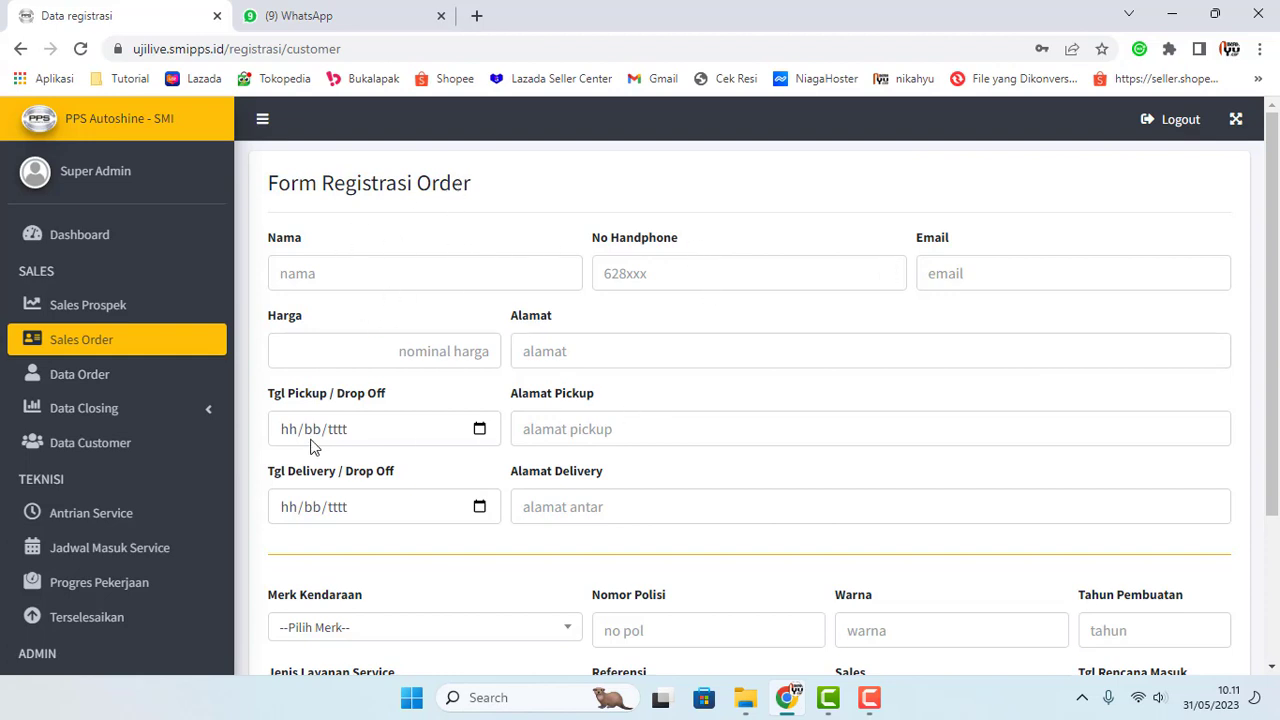
click(89, 381)
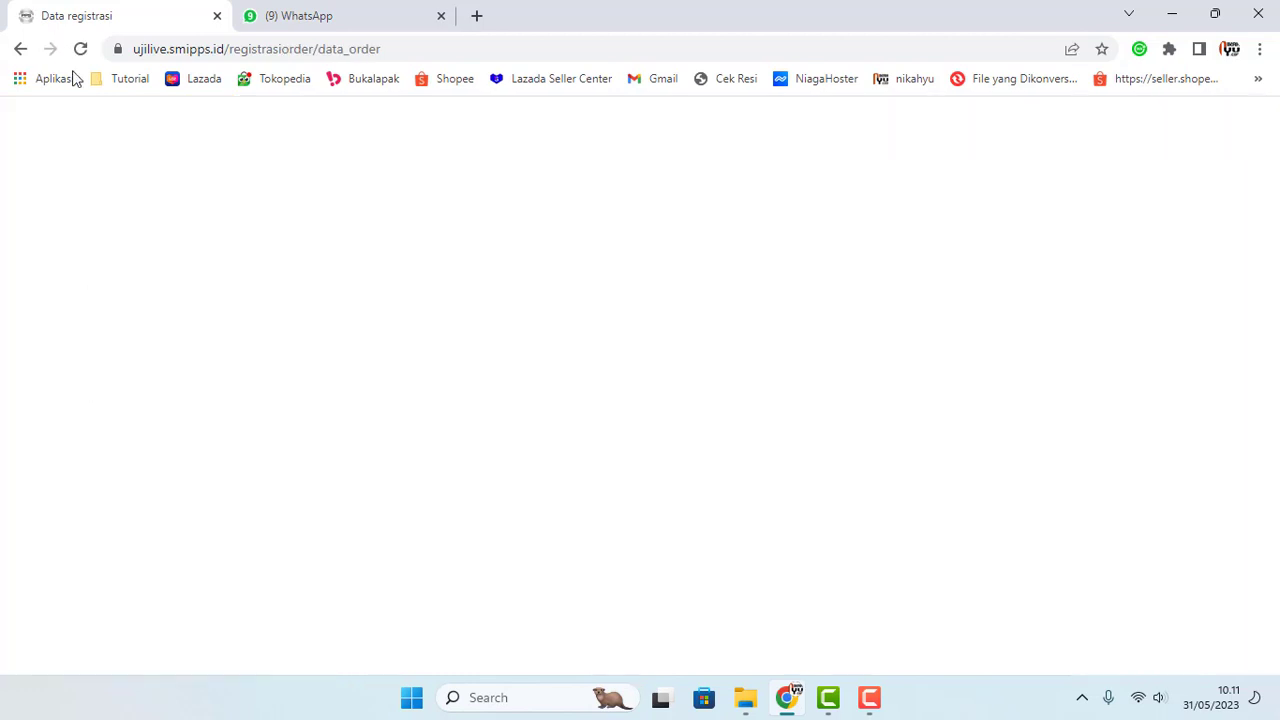
click(80, 49)
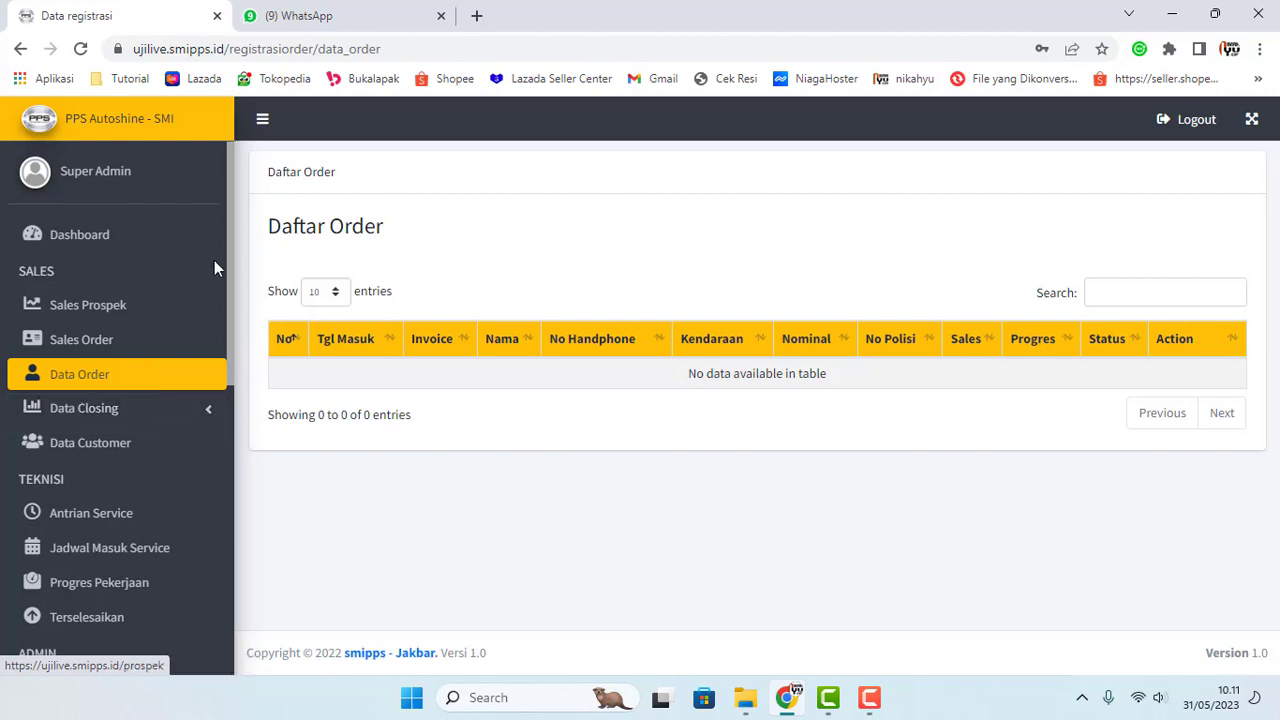
Step: Expand Data Closing, check Invoice Tagihan, then show Invoice Lunas with its six paid orders
click(195, 410)
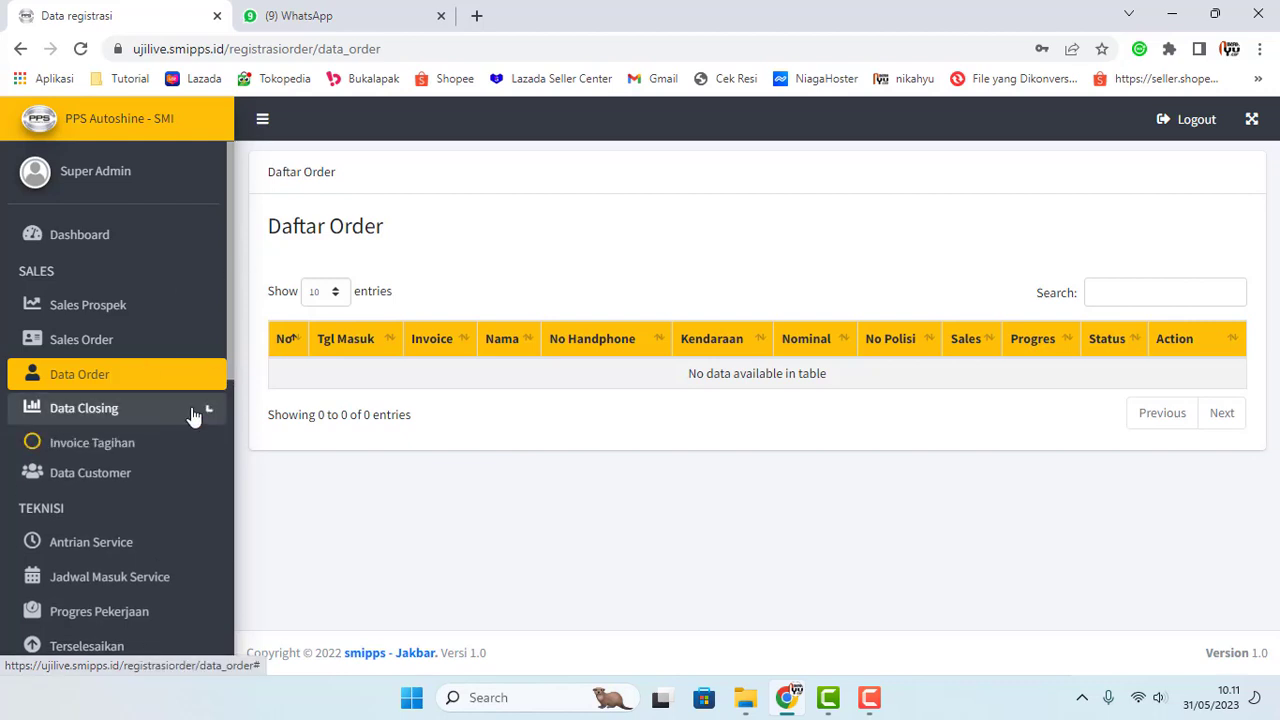
click(117, 448)
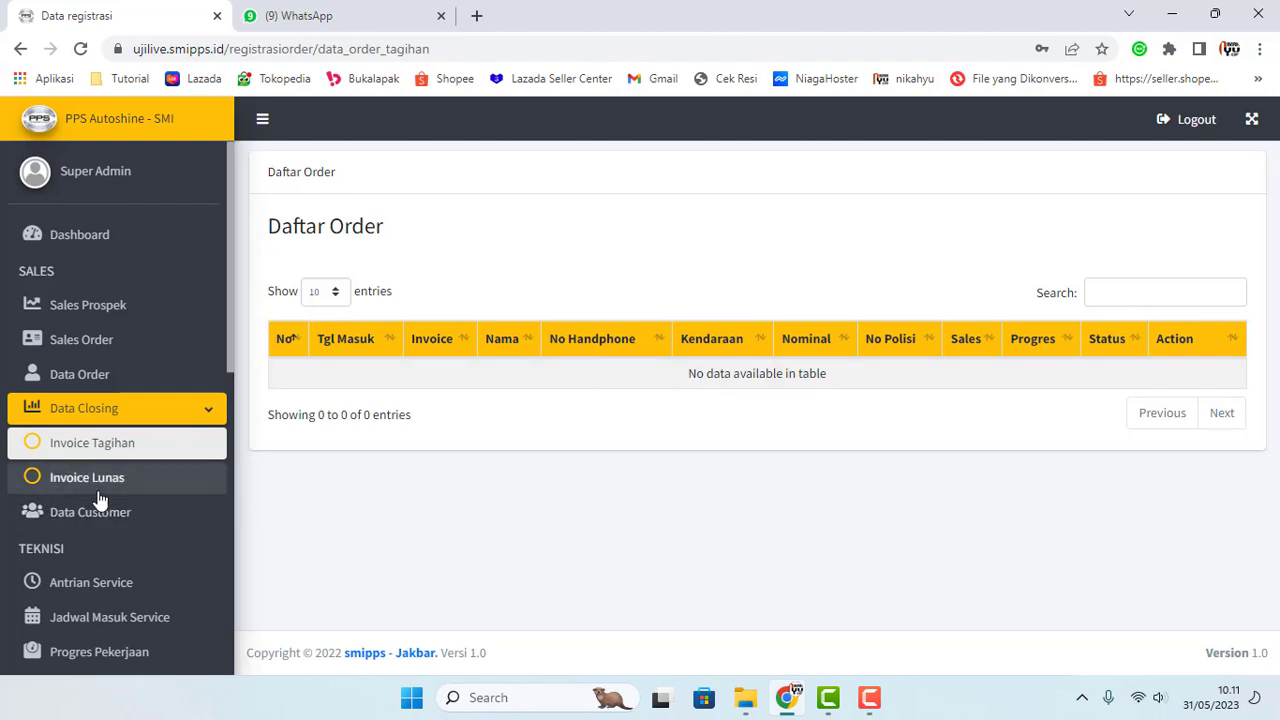
click(100, 484)
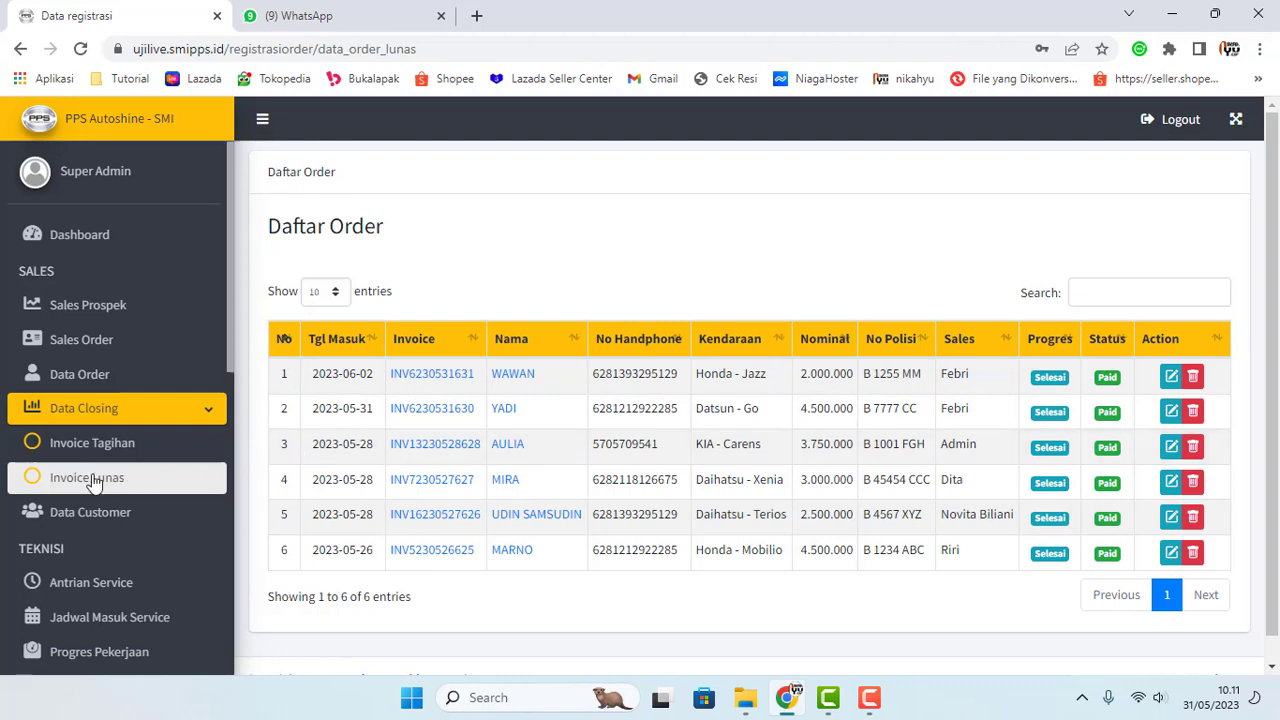
scroll(294, 435, down, 1)
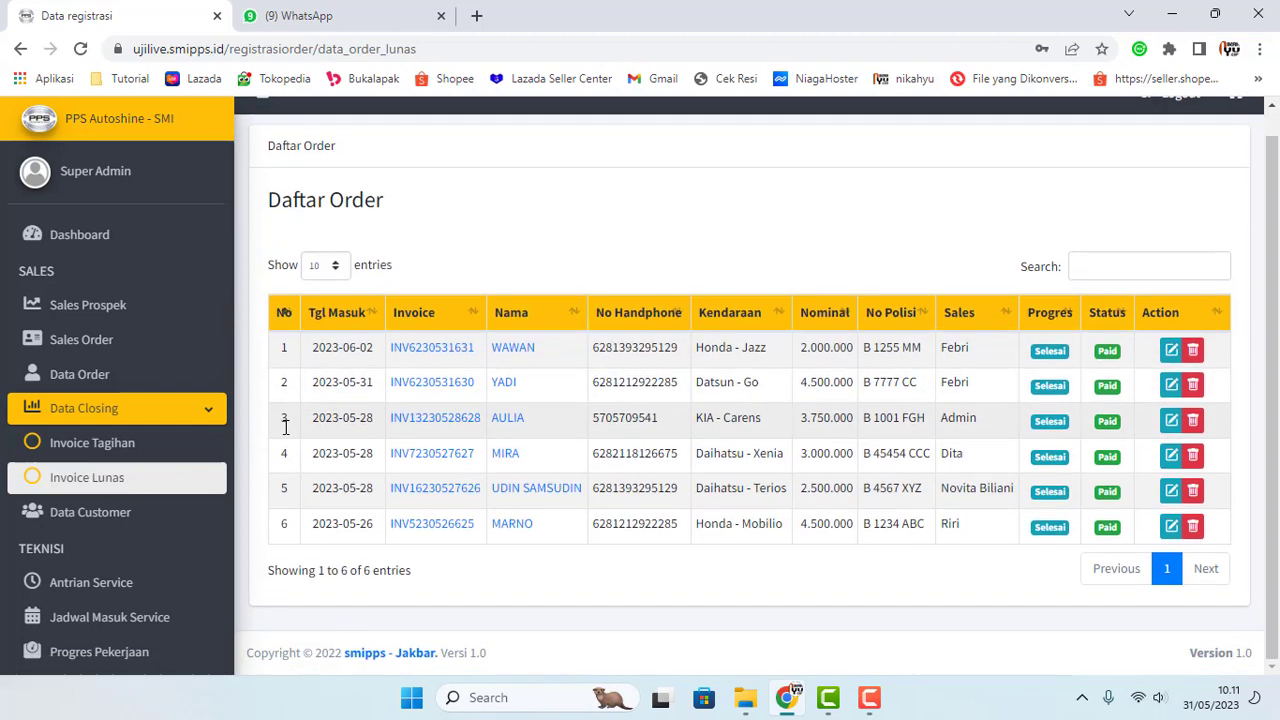
scroll(202, 497, down, 2)
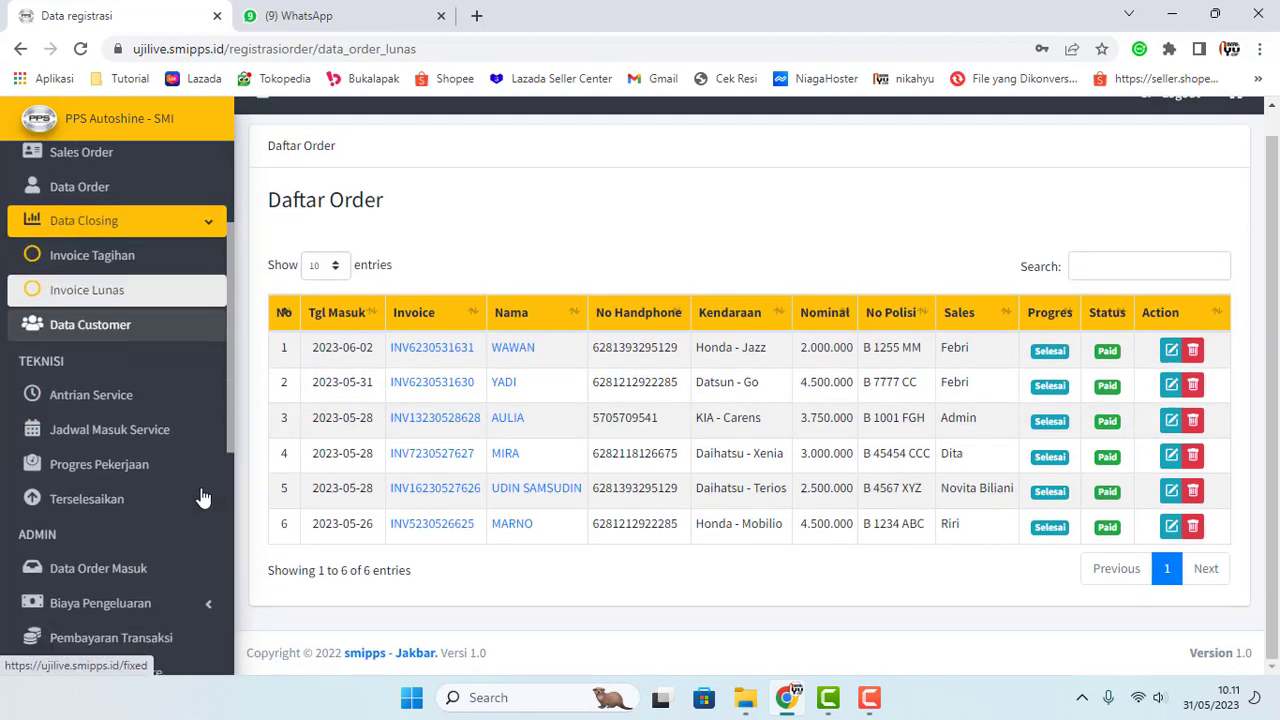
Step: Open Data Customer and scroll through the first page of the 602 customers
click(124, 334)
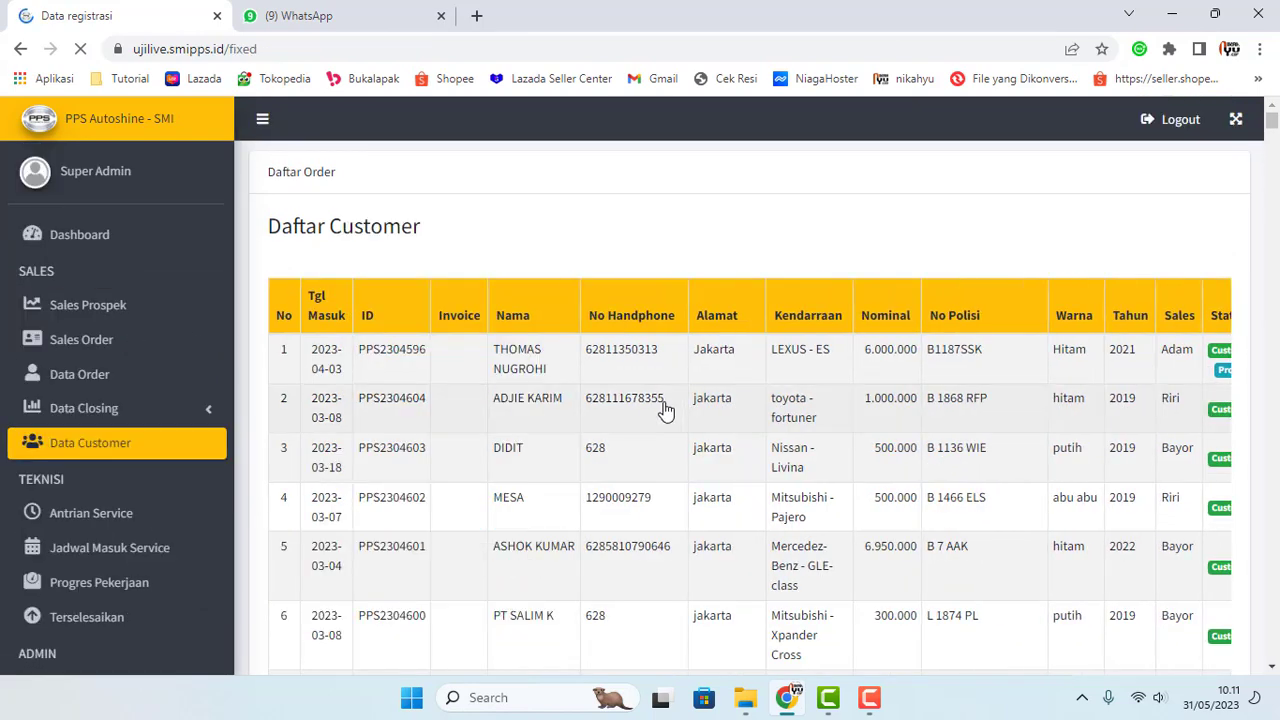
scroll(659, 407, down, 4)
scroll(655, 408, up, 4)
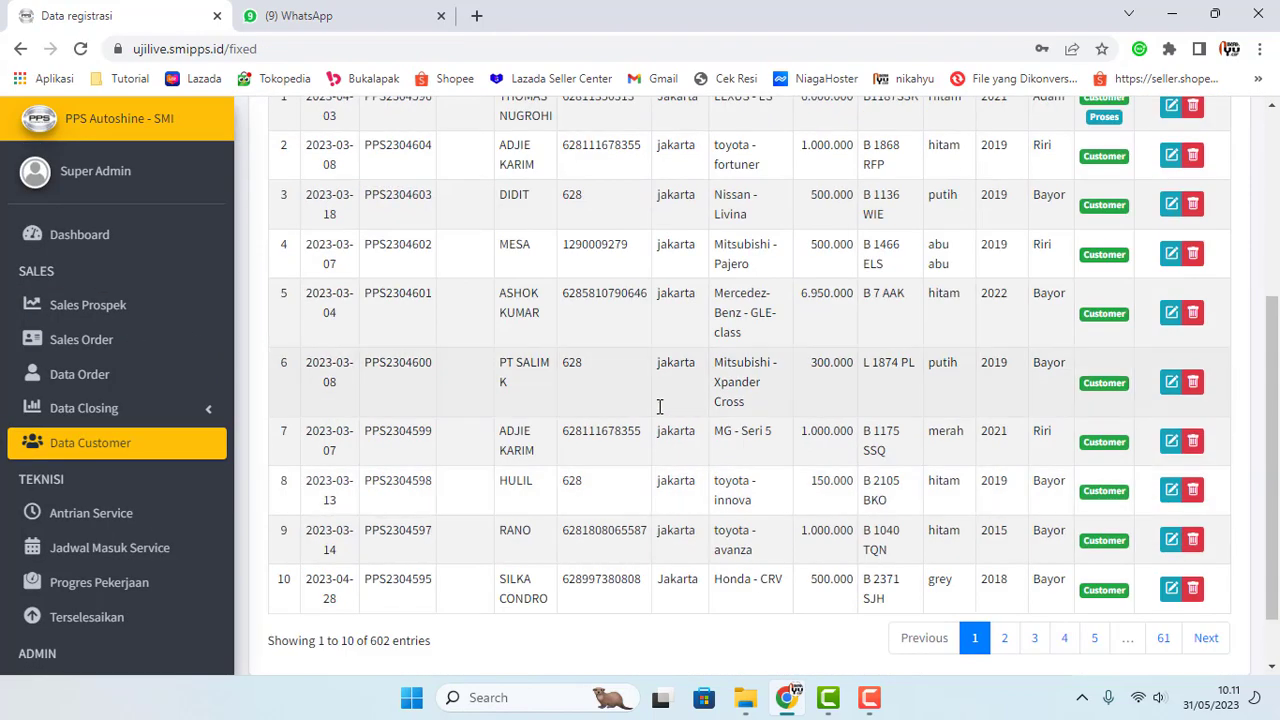
scroll(625, 415, down, 4)
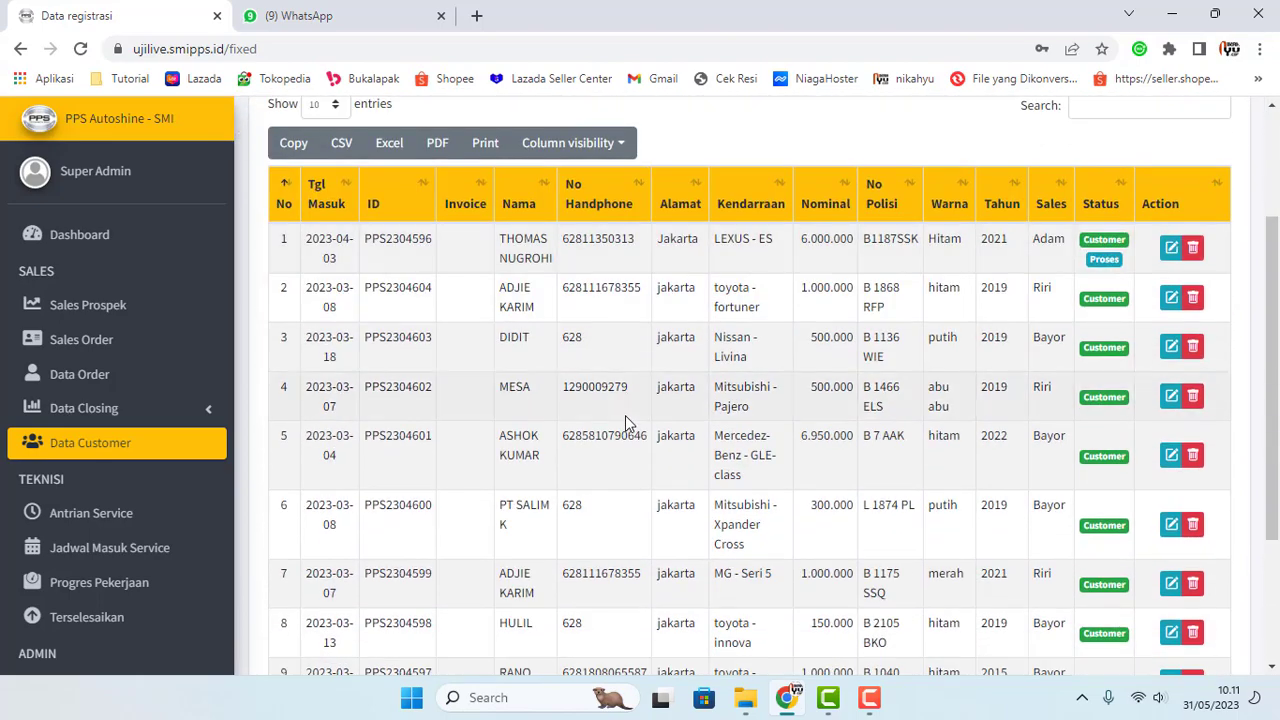
scroll(677, 380, up, 4)
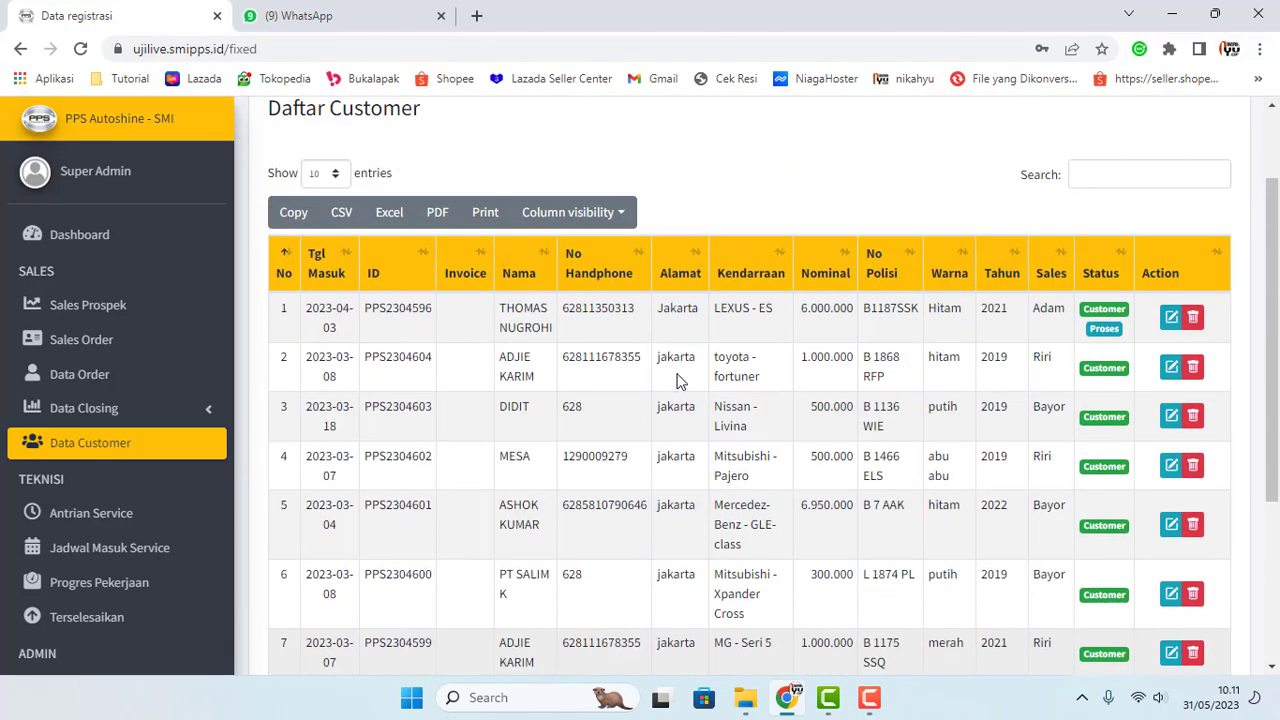
scroll(677, 380, down, 4)
Step: Page through the customer list to page 2, then last page 61, then back to page 1
click(1204, 568)
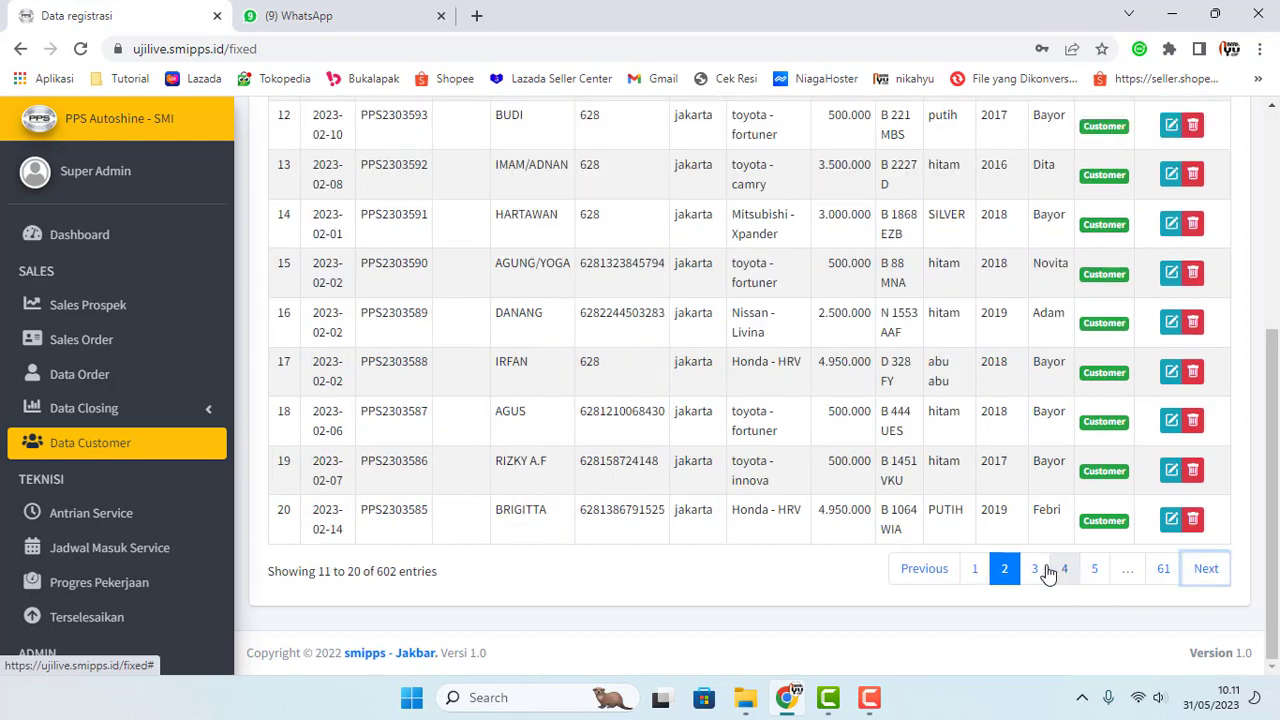
scroll(1165, 657, up, 1)
scroll(1167, 640, down, 2)
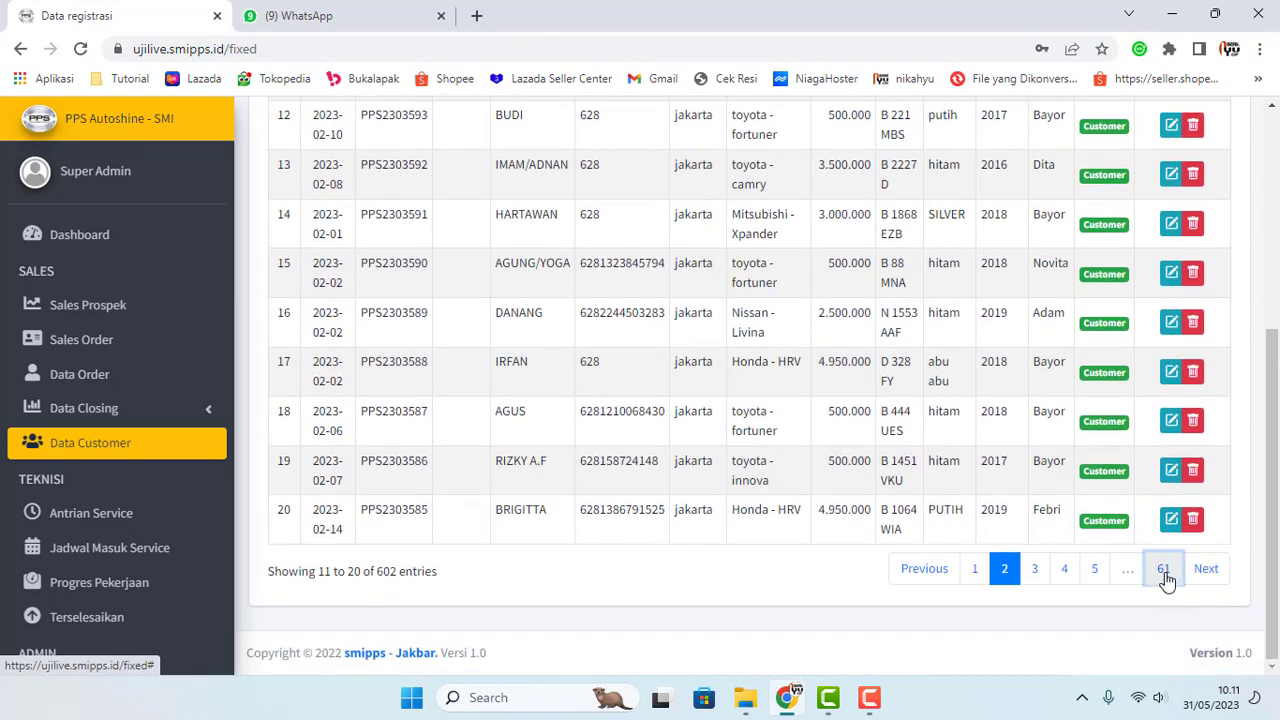
click(1166, 572)
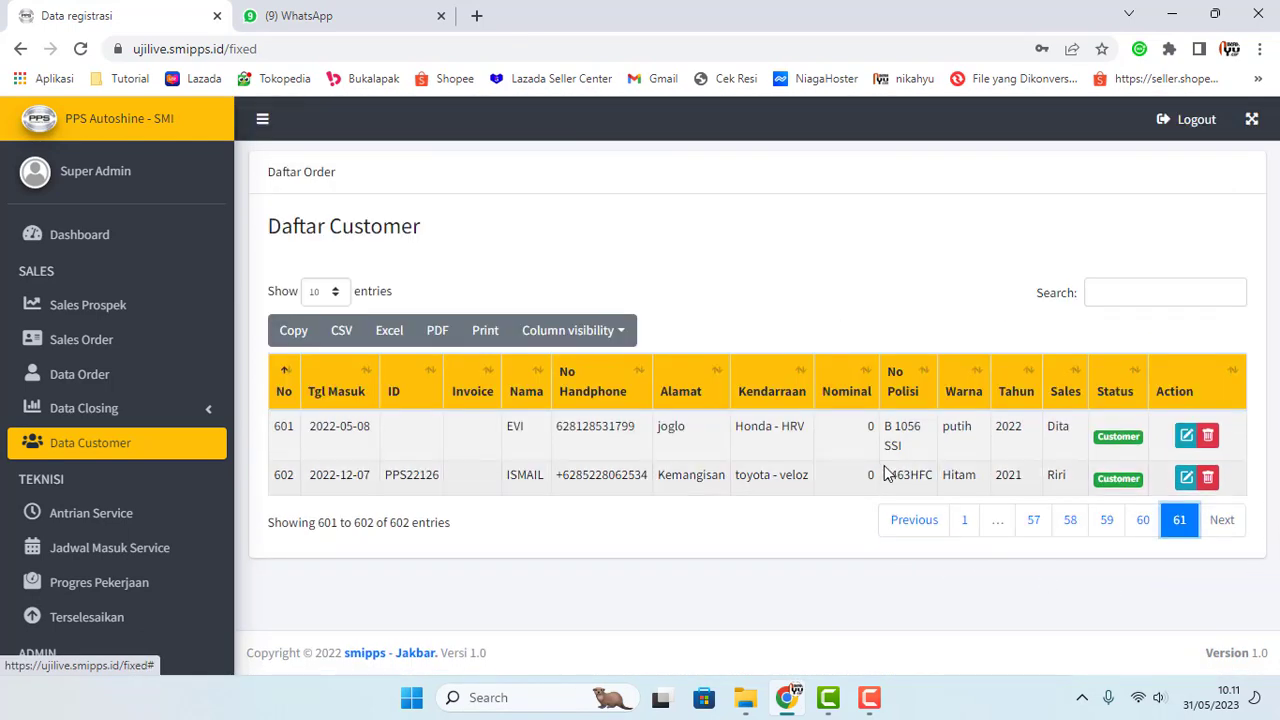
click(966, 521)
scroll(966, 530, down, 5)
scroll(634, 538, up, 4)
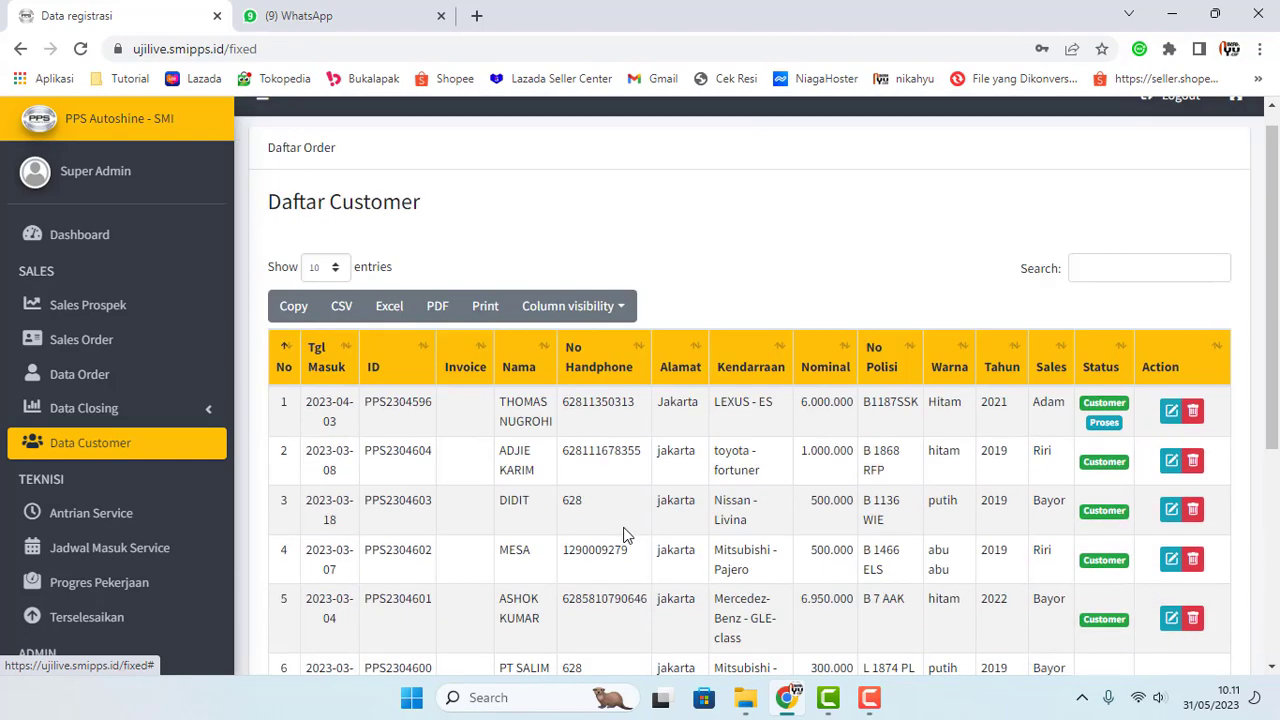
scroll(674, 450, down, 1)
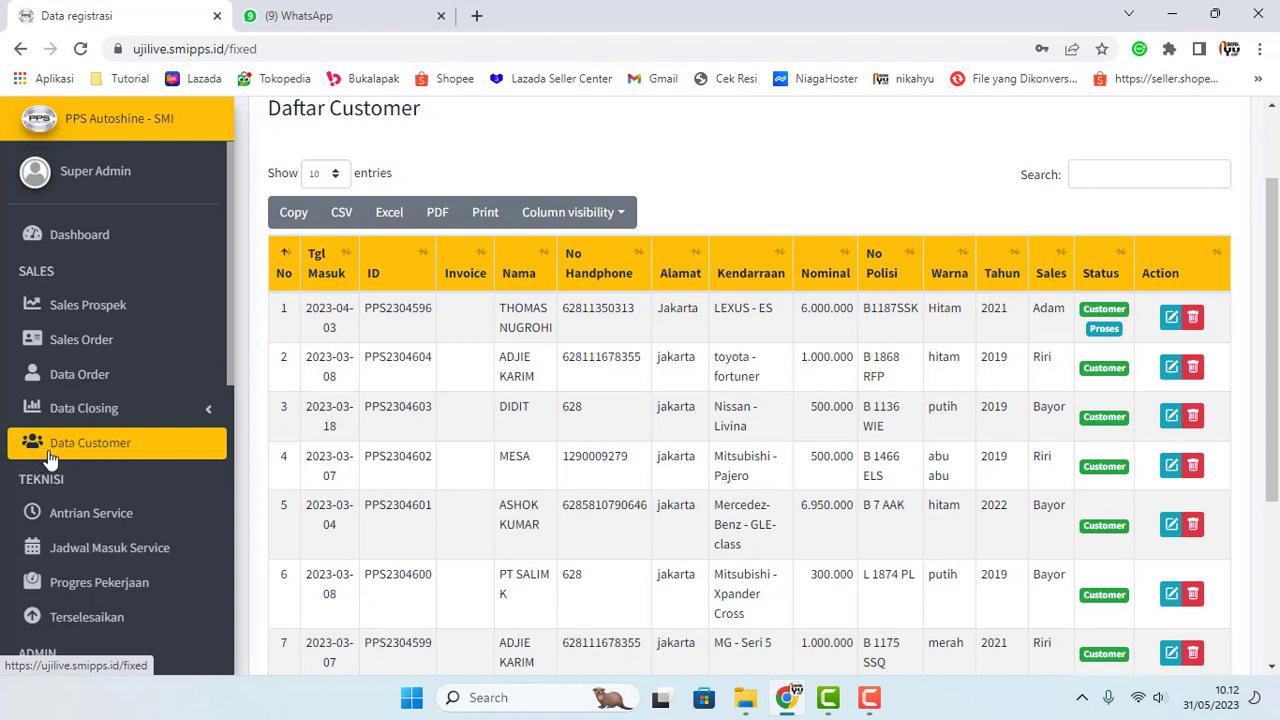
scroll(100, 457, down, 1)
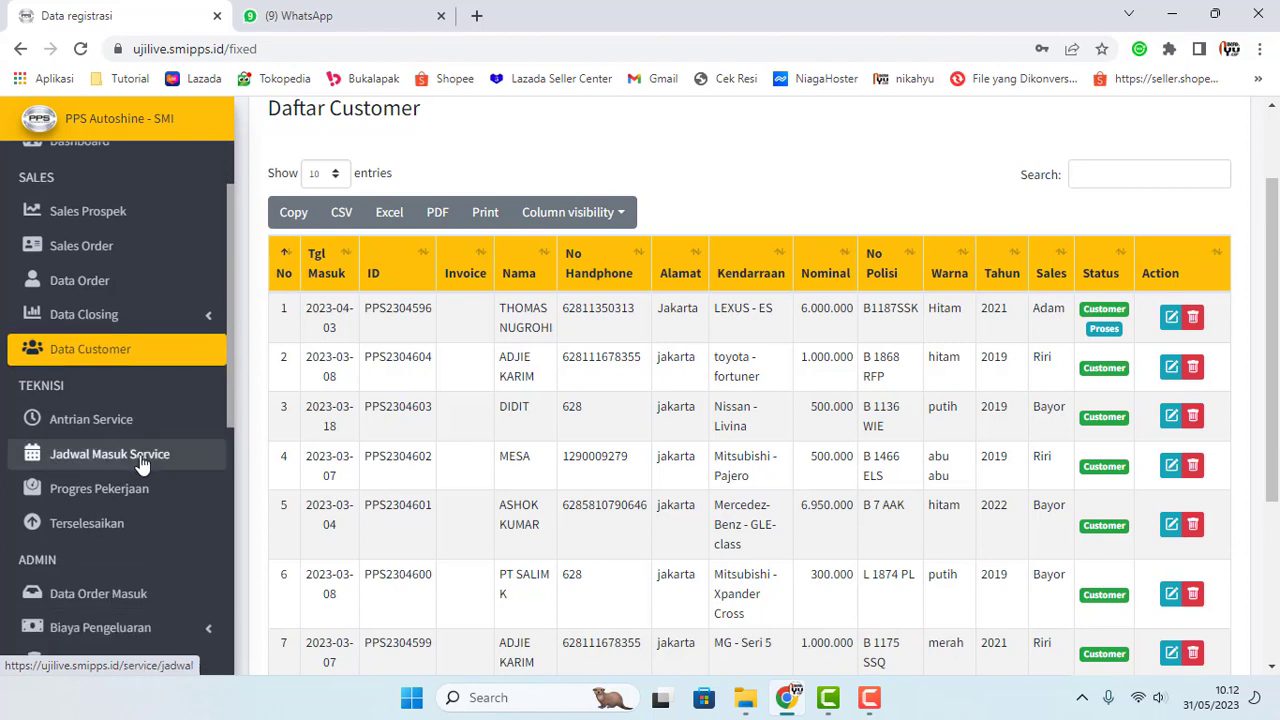
Step: Review the Antrian Service, Jadwal Masuk Service and Progres Pekerjaan pages, then return to Data Order
click(106, 424)
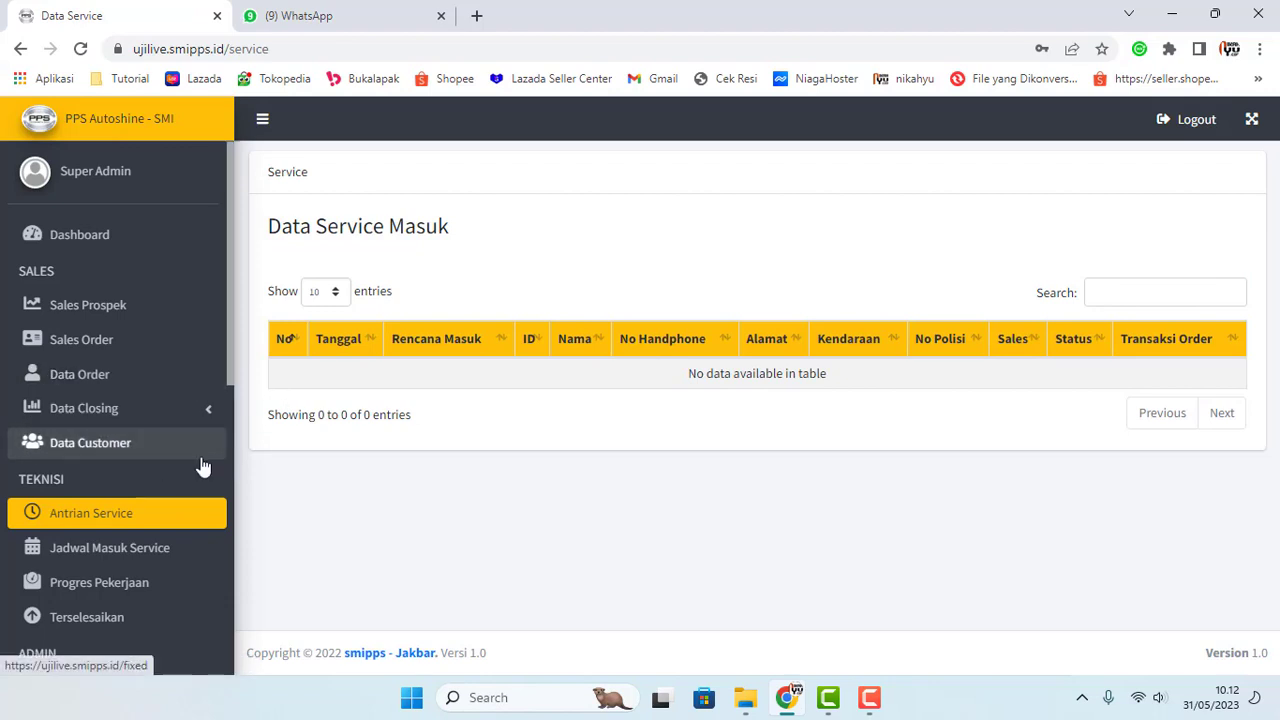
scroll(143, 515, down, 2)
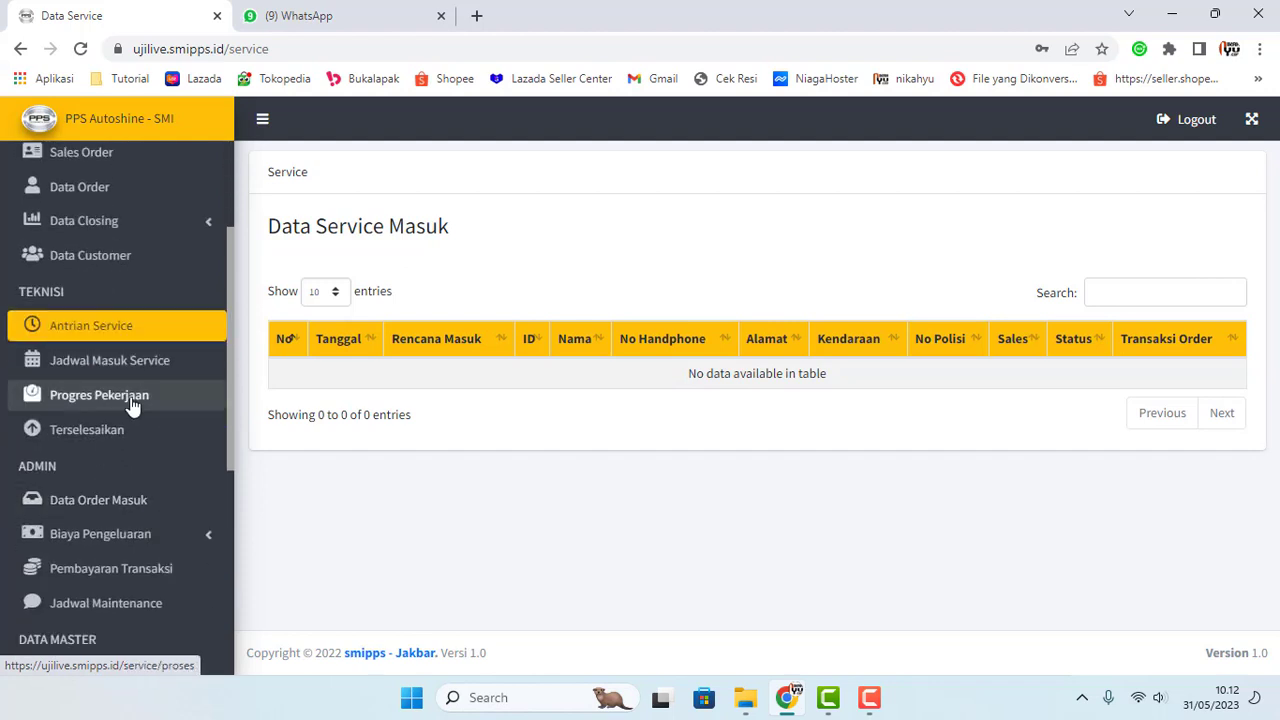
click(143, 366)
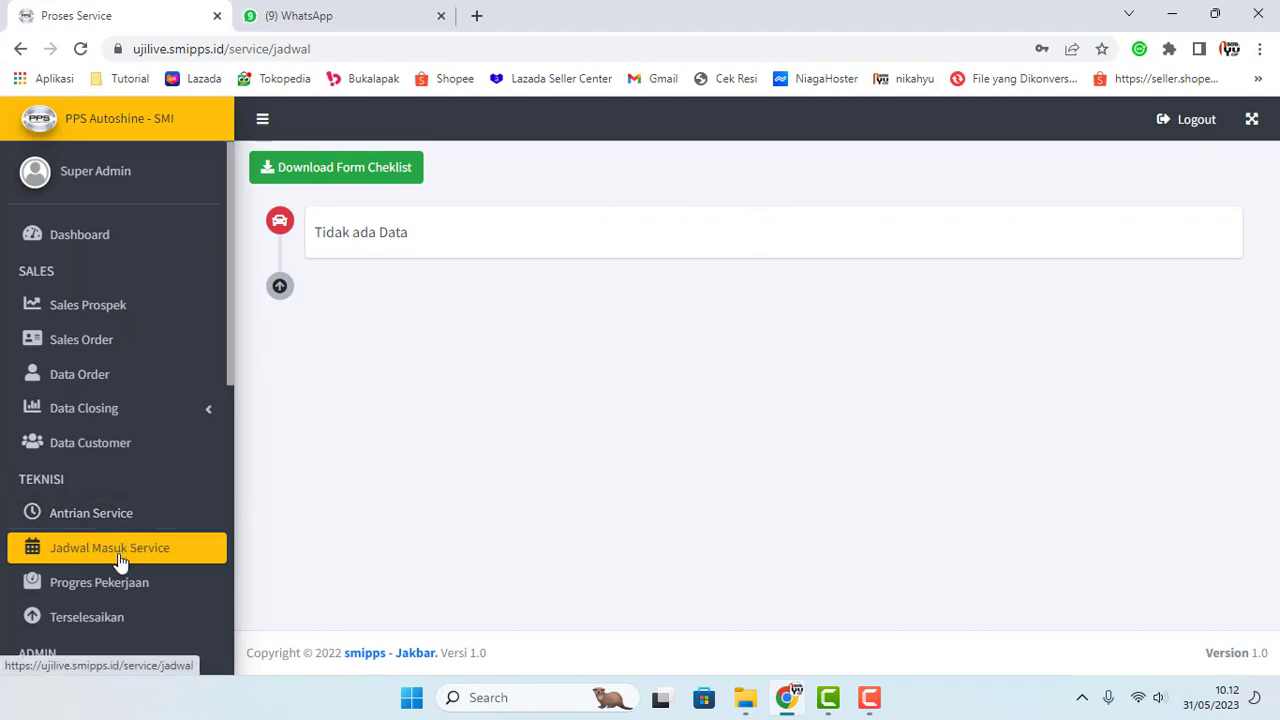
scroll(125, 552, down, 1)
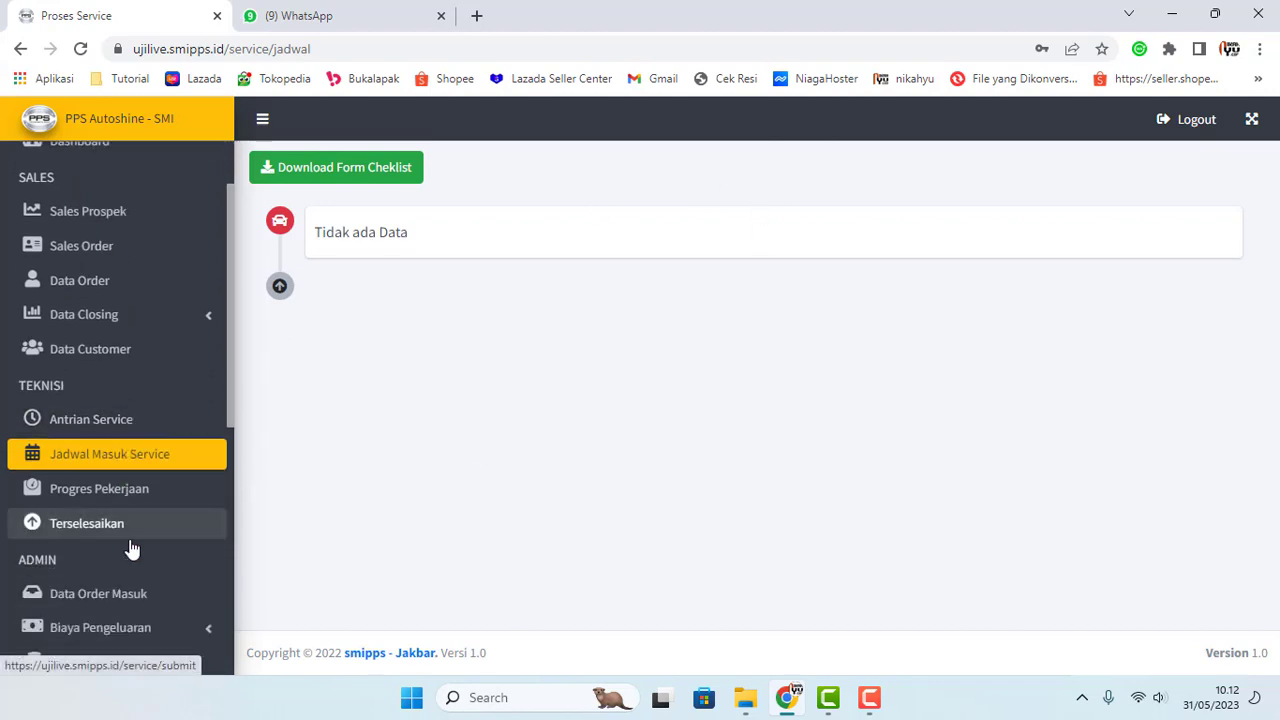
click(114, 490)
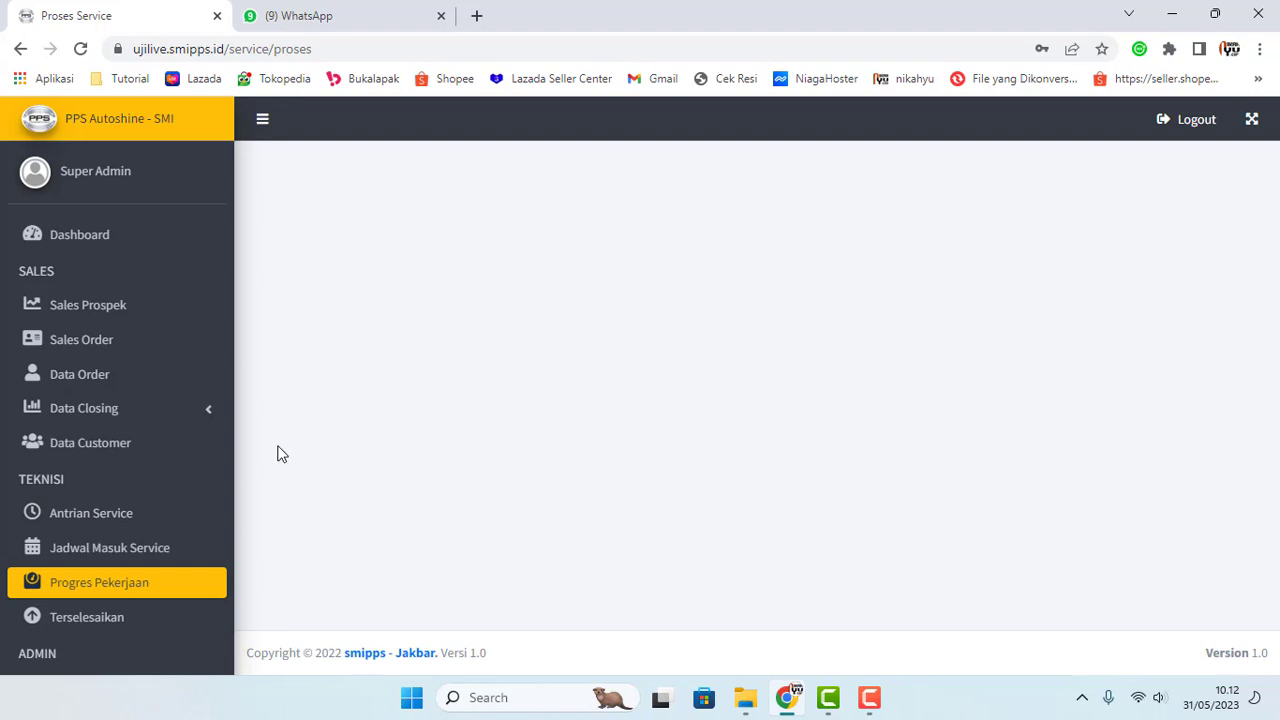
click(117, 379)
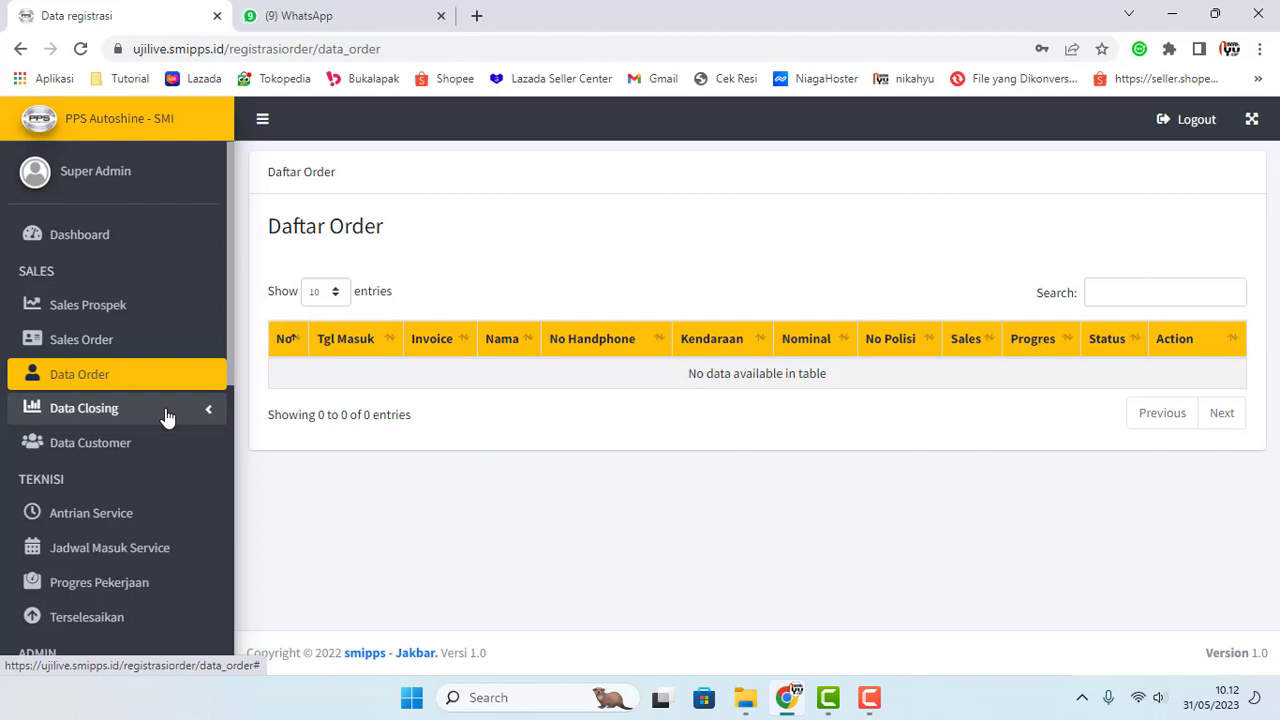
Step: Start a new sales order with the customer's full name, phone number, e-mail and price 3.200.000
click(105, 350)
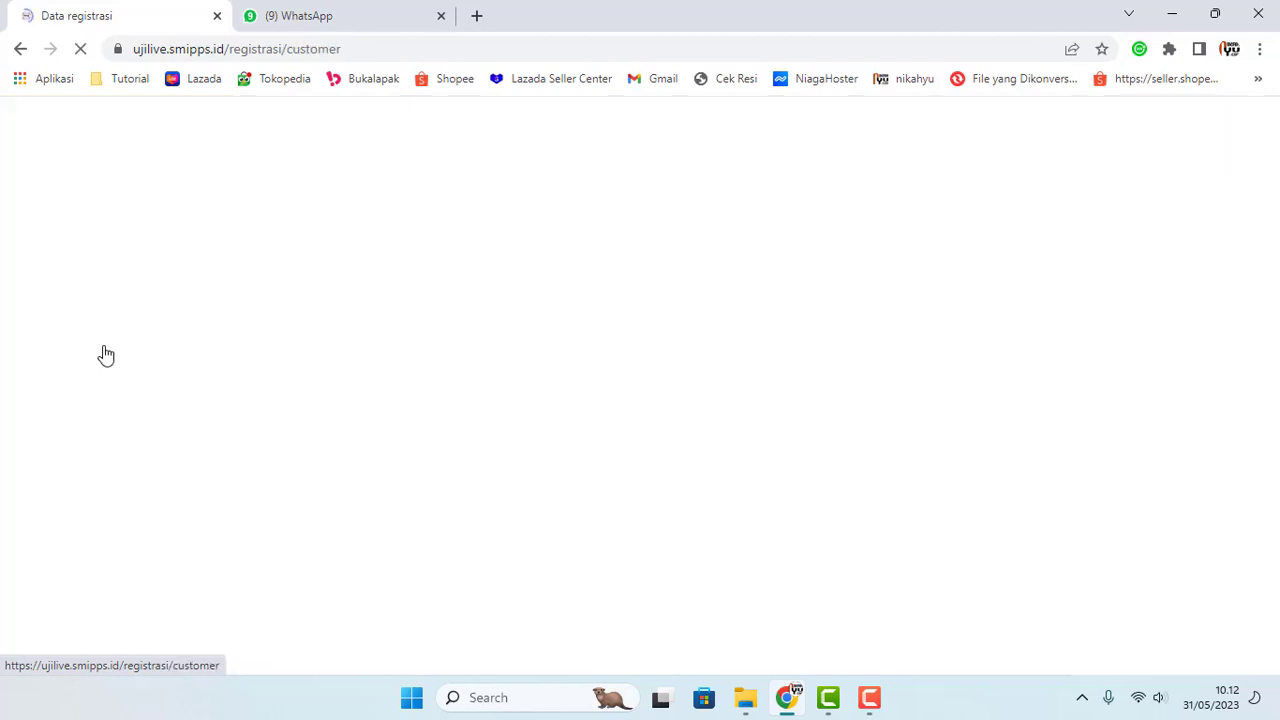
click(319, 277)
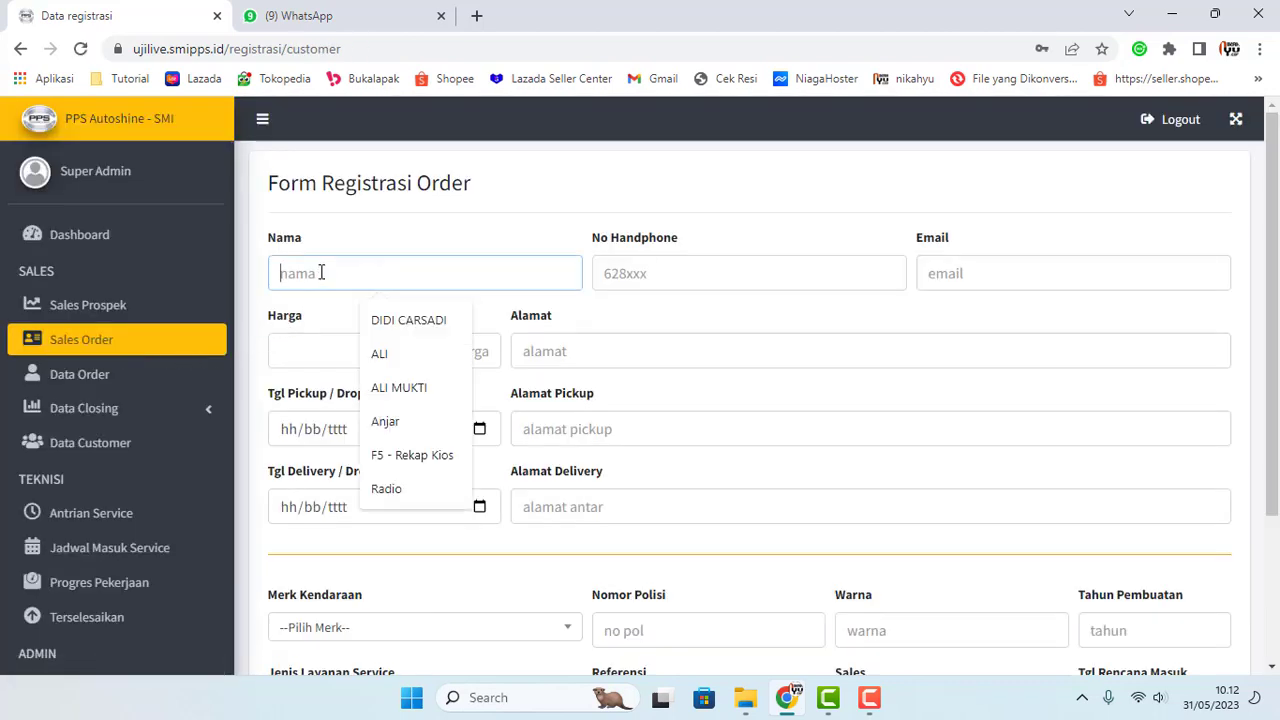
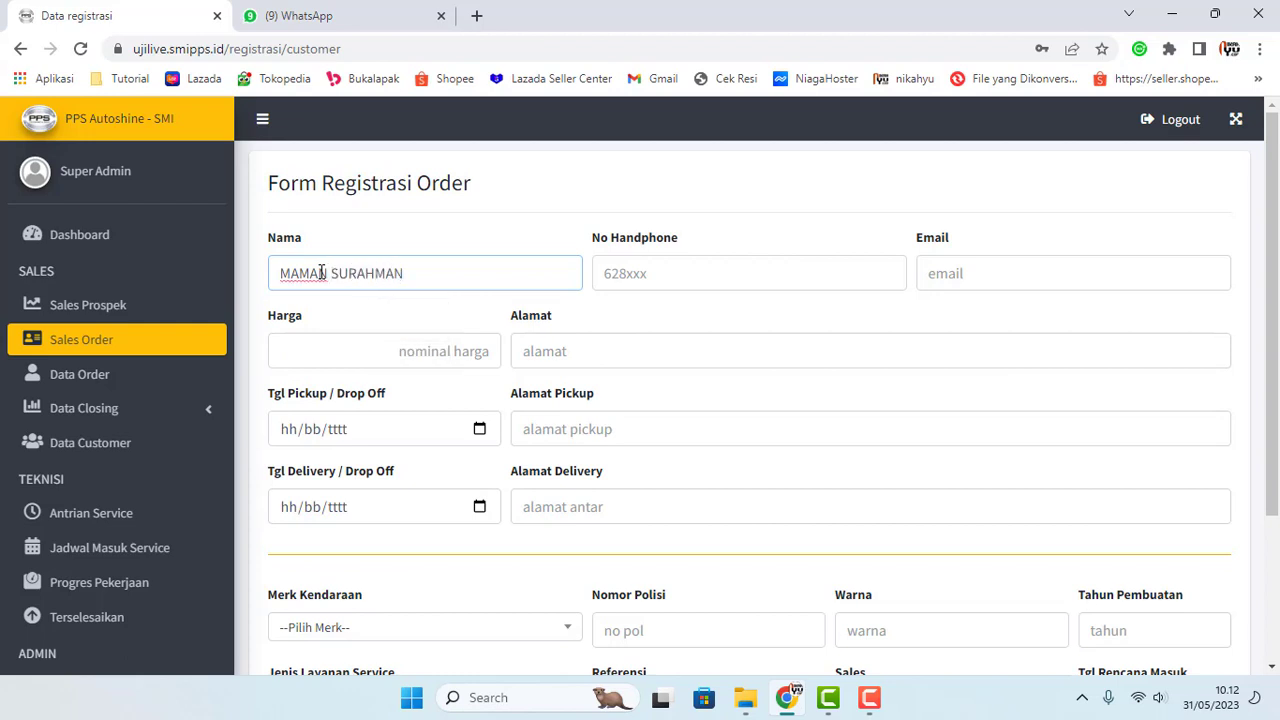
click(770, 266)
text(62555555)
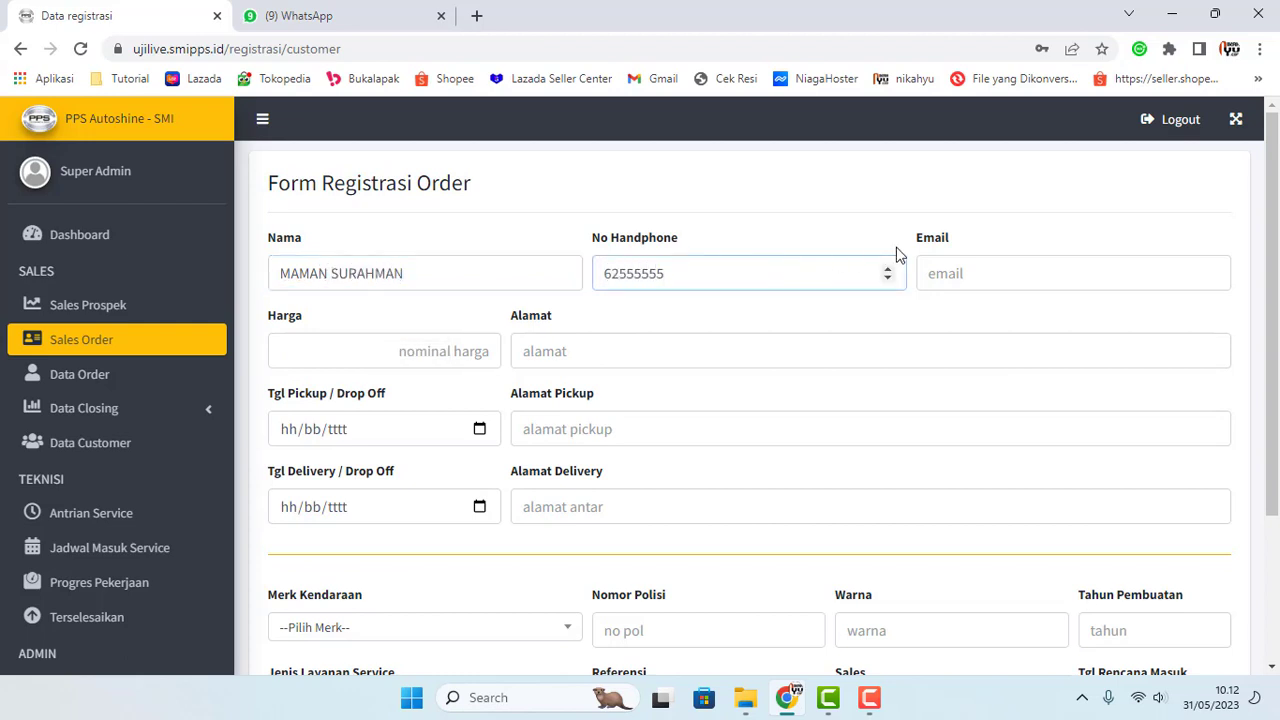
click(950, 262)
text(mma)
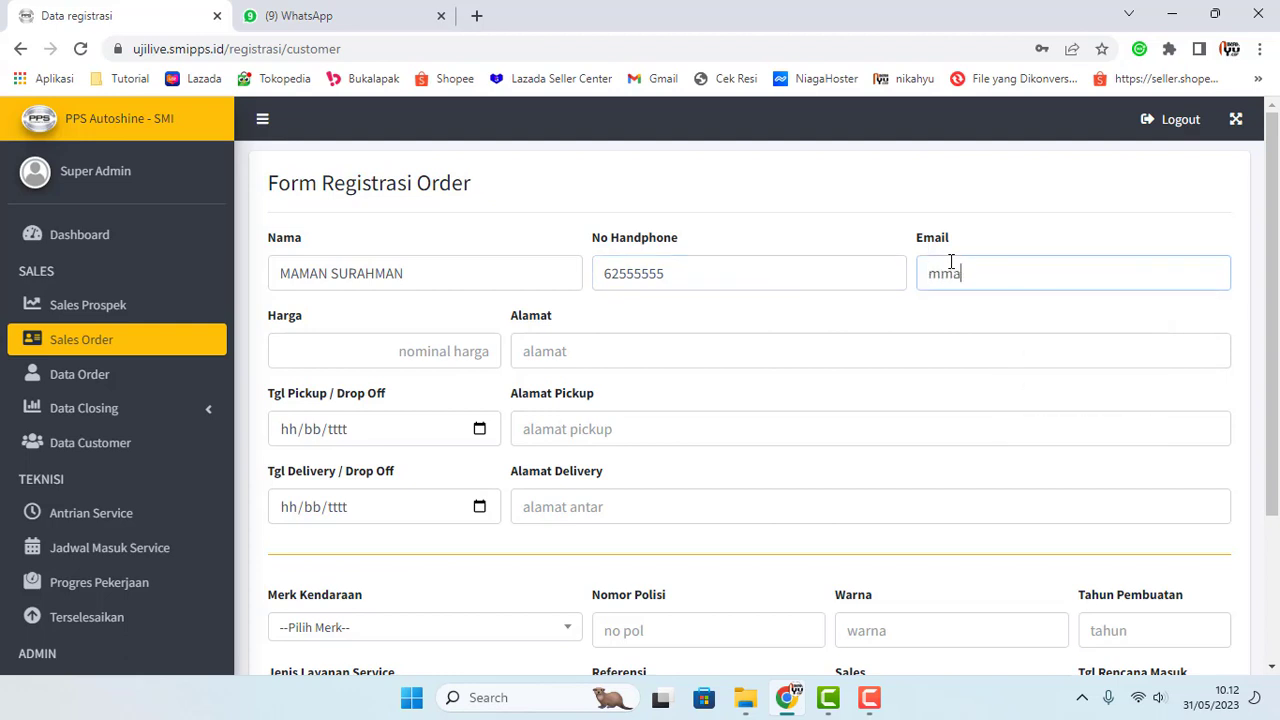
key(BackSpace)
key(BackSpace)
key(BackSpace)
text(aman)
click(372, 351)
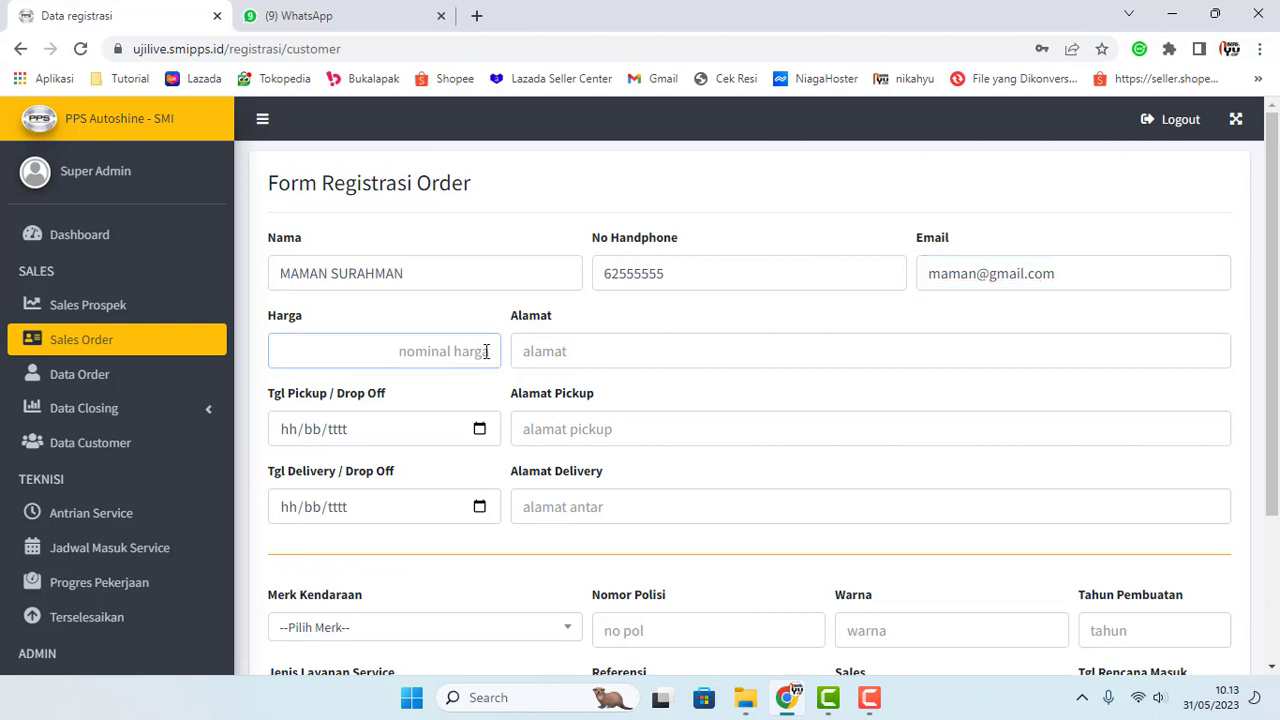
text(3.2000000)
Step: Fill the pickup and delivery addresses with Bekasi Barat and set the pickup date to 31/05/2023
click(762, 346)
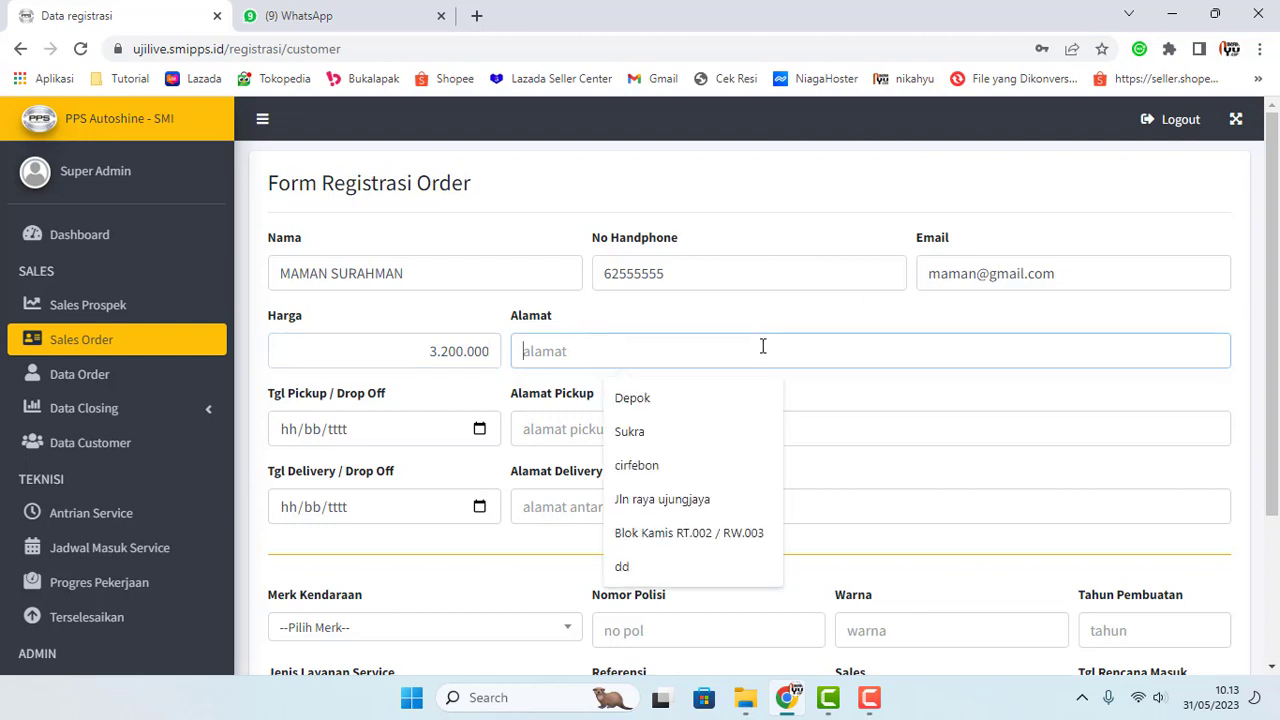
text(Bekasi Barat)
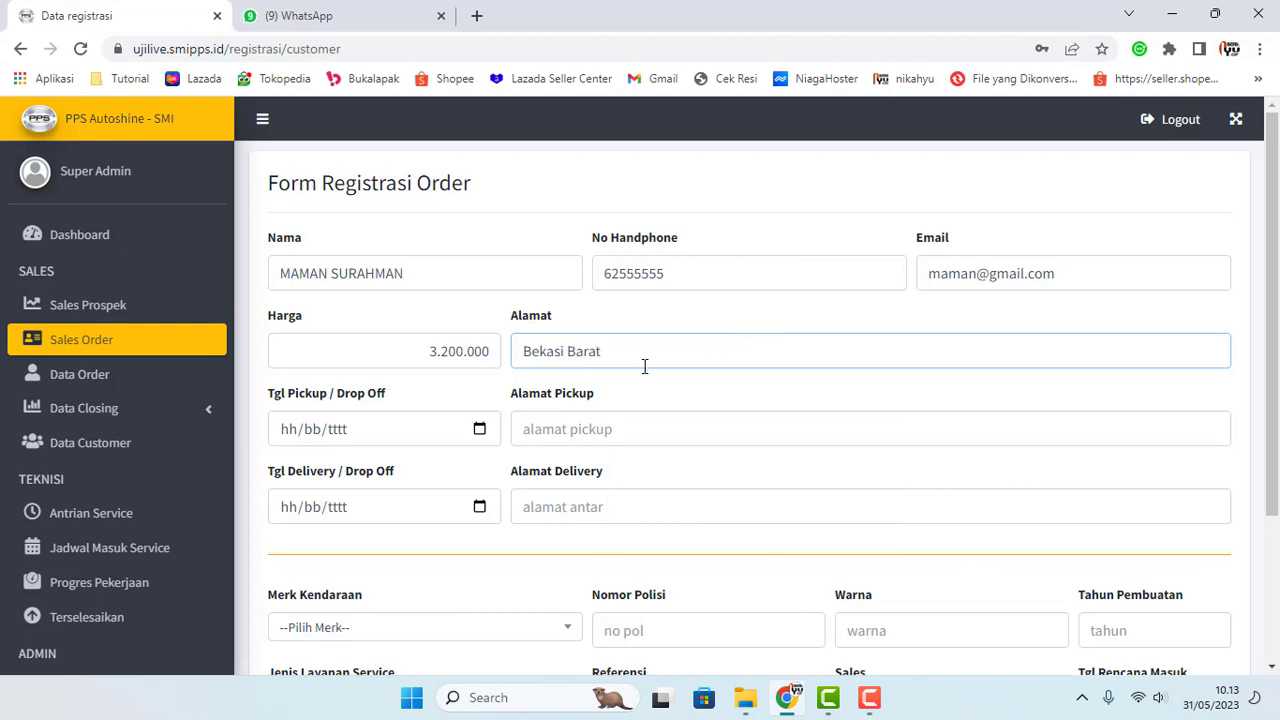
drag(644, 366, 487, 351)
key(ctrl+c)
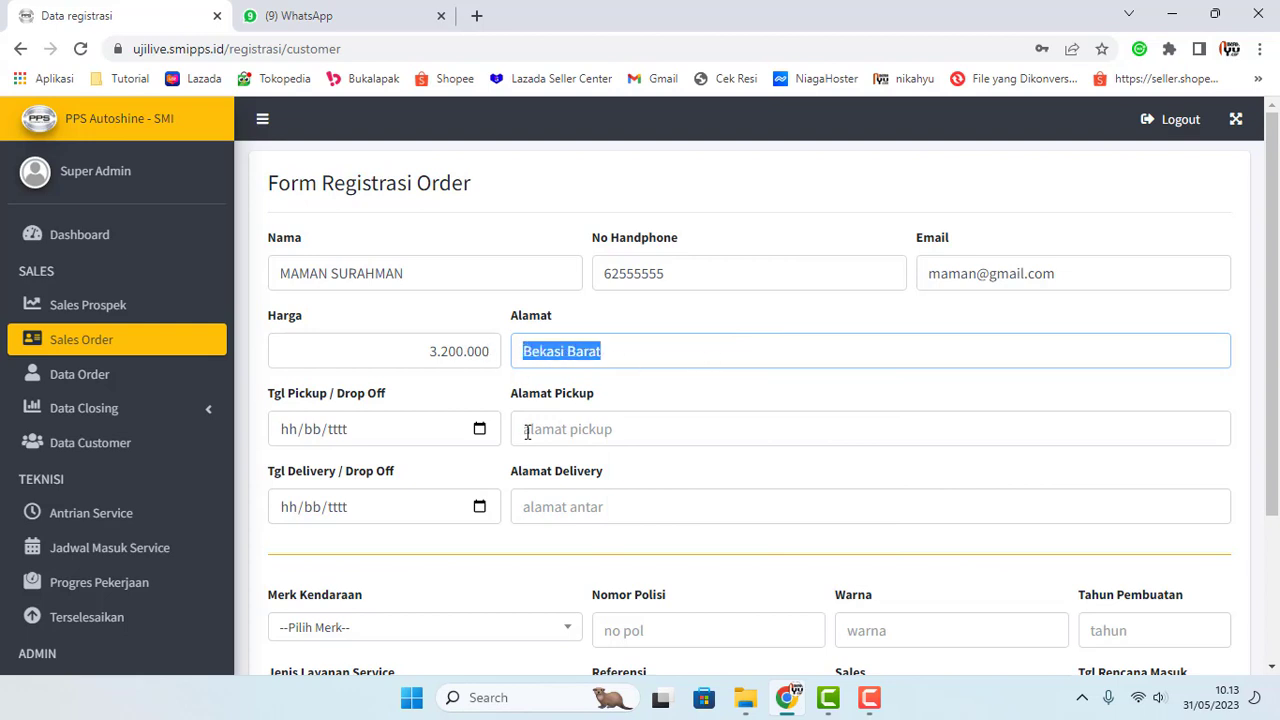
click(527, 432)
key(ctrl+v)
click(545, 506)
key(ctrl+v)
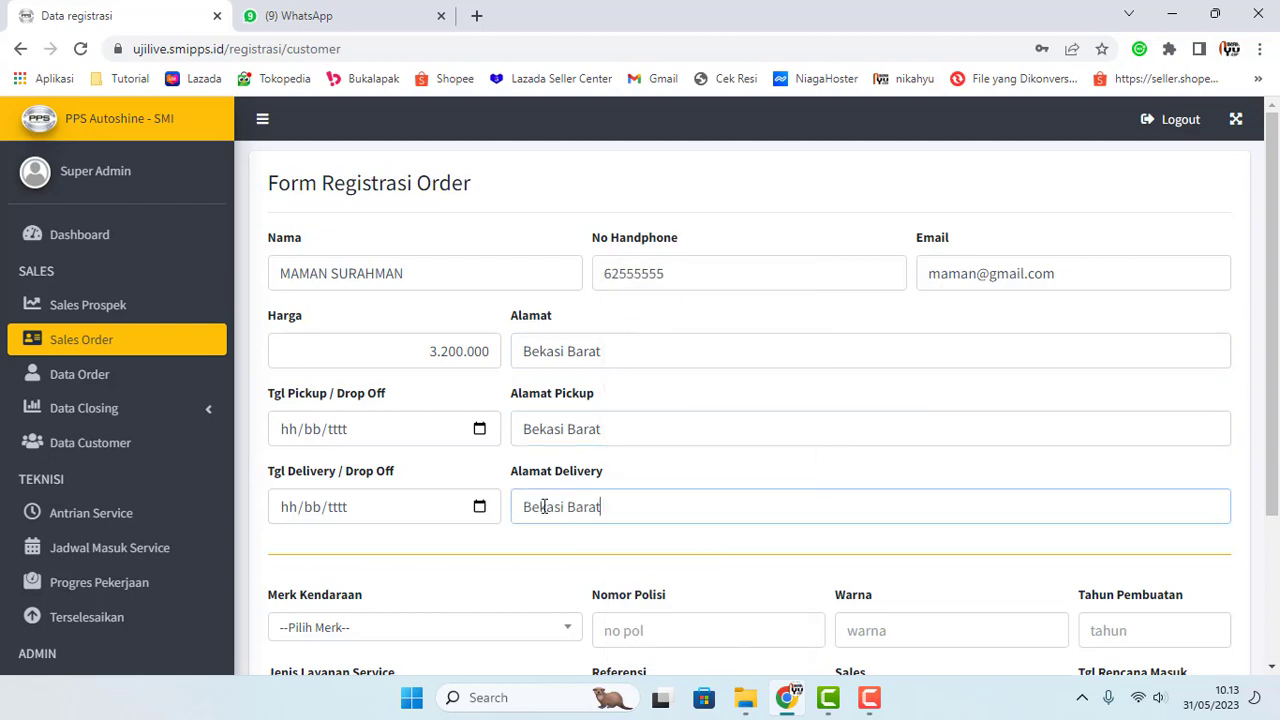
click(480, 429)
click(434, 389)
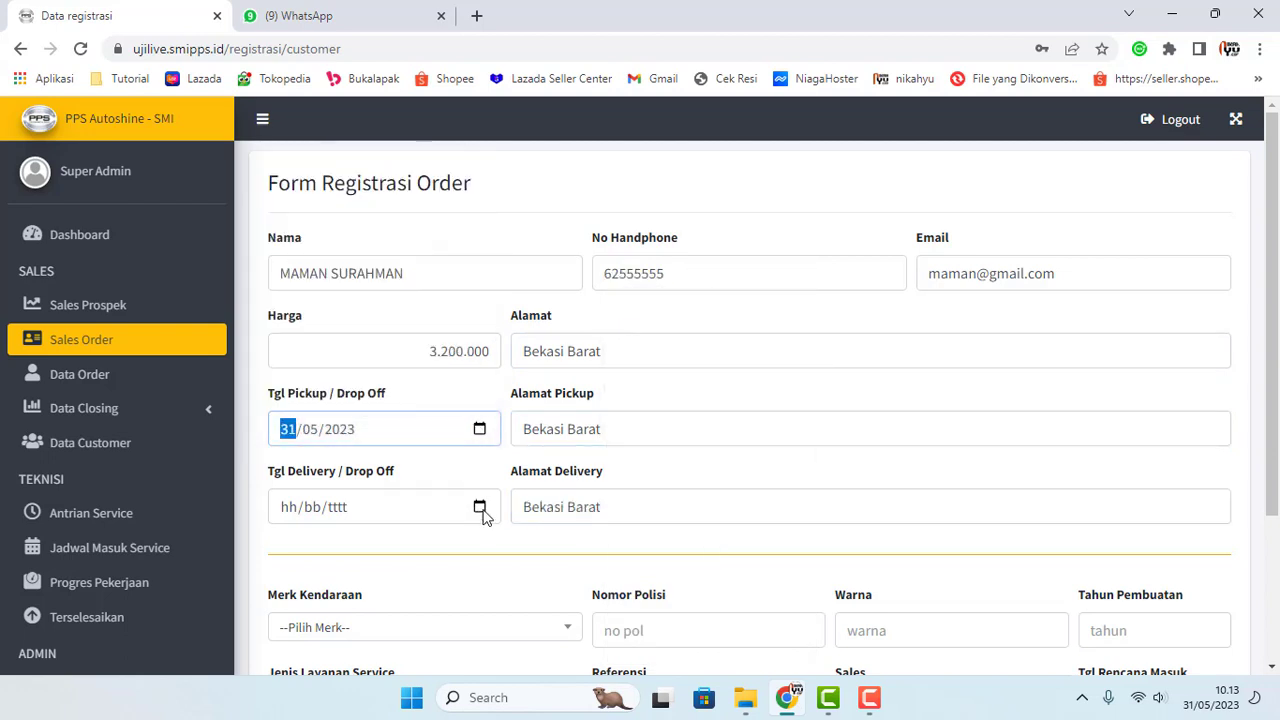
click(480, 507)
Step: Set the delivery date to 31/05/2023 and select BMW - X7 as the vehicle
click(432, 466)
scroll(560, 485, down, 3)
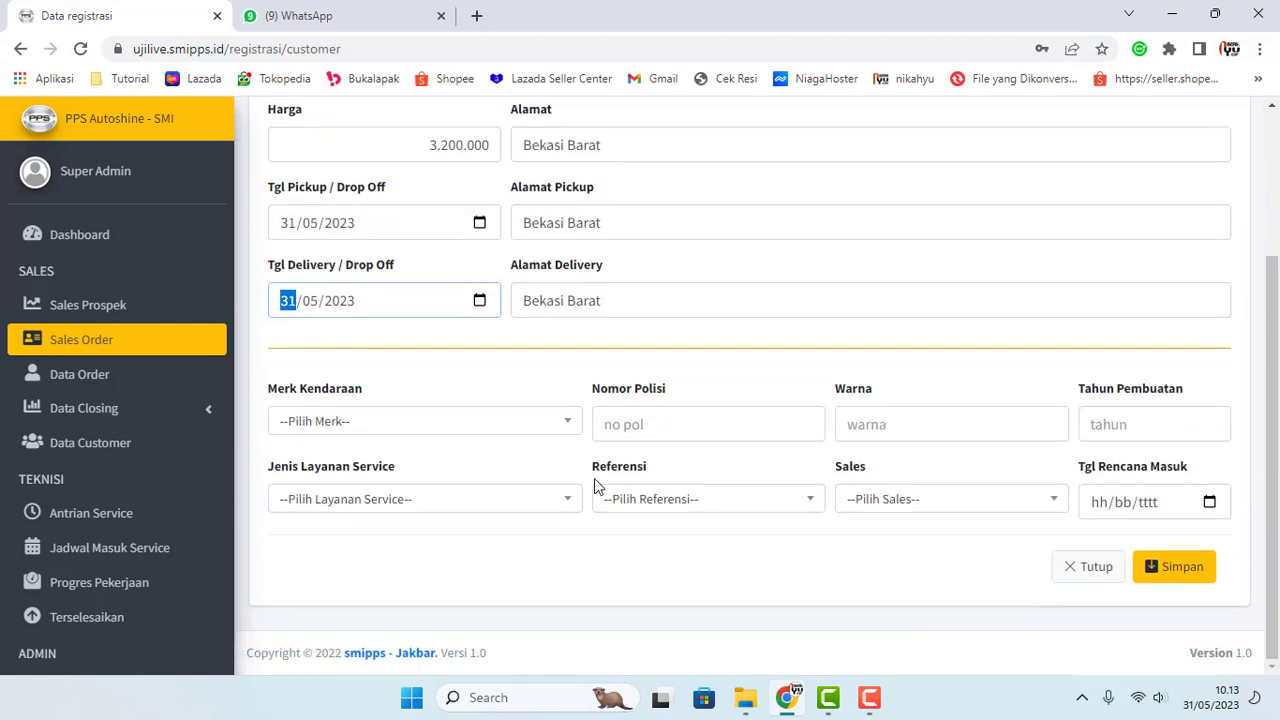
click(567, 424)
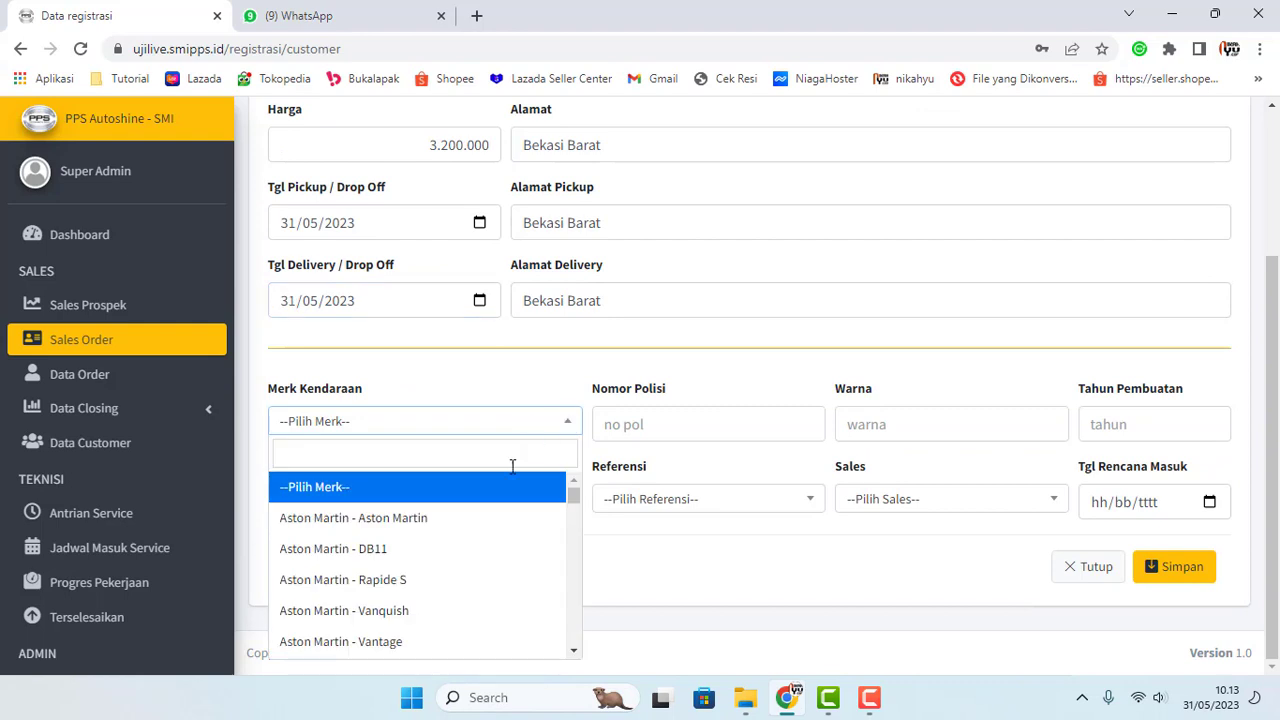
click(491, 519)
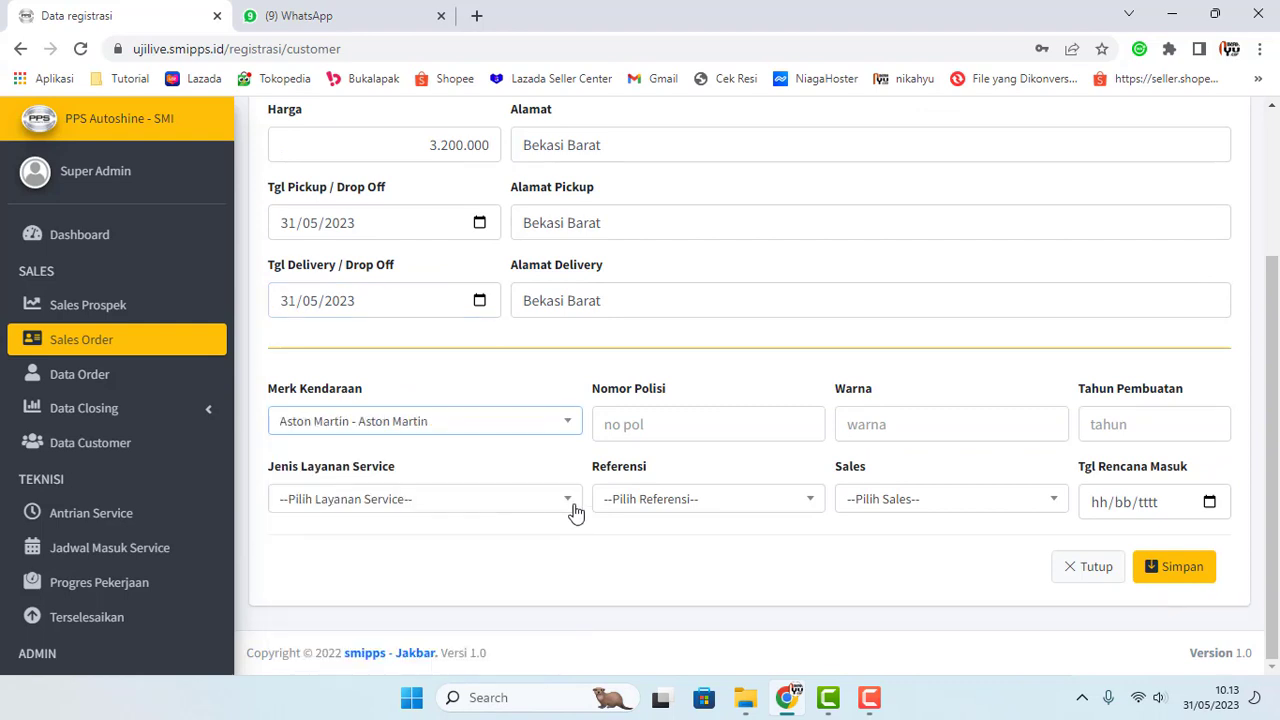
click(541, 428)
scroll(430, 530, down, 3)
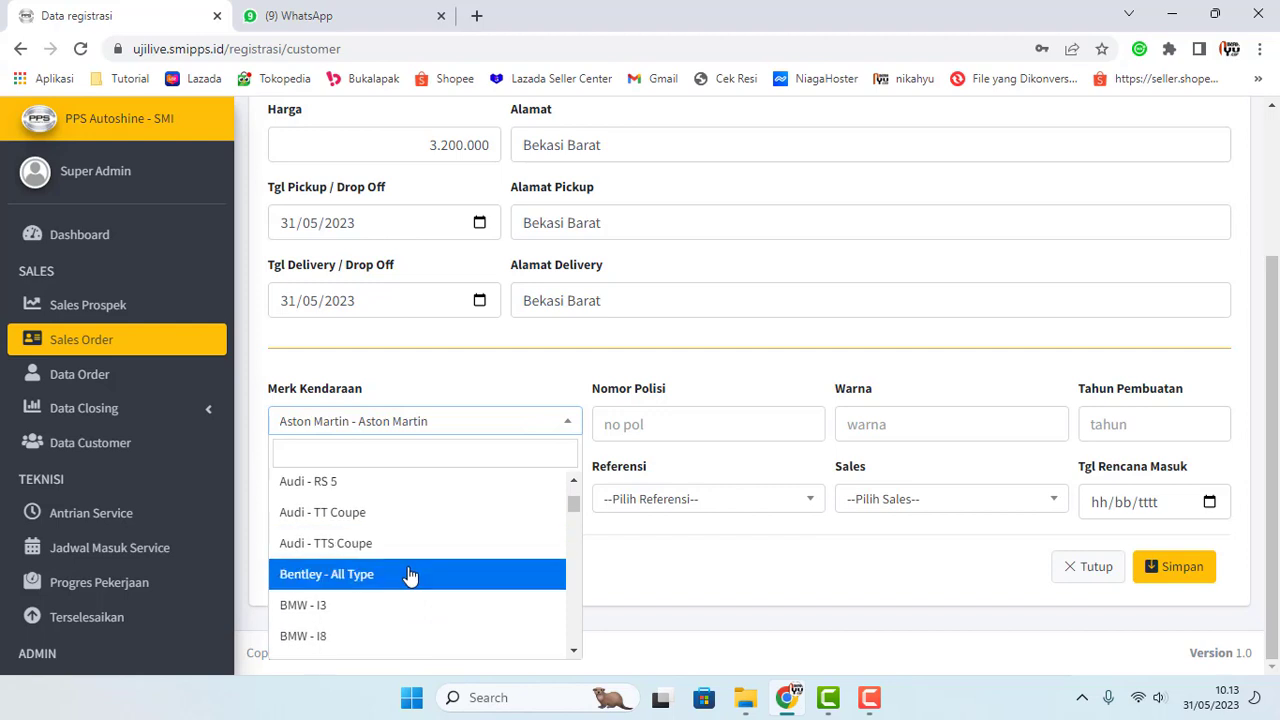
scroll(390, 570, down, 2)
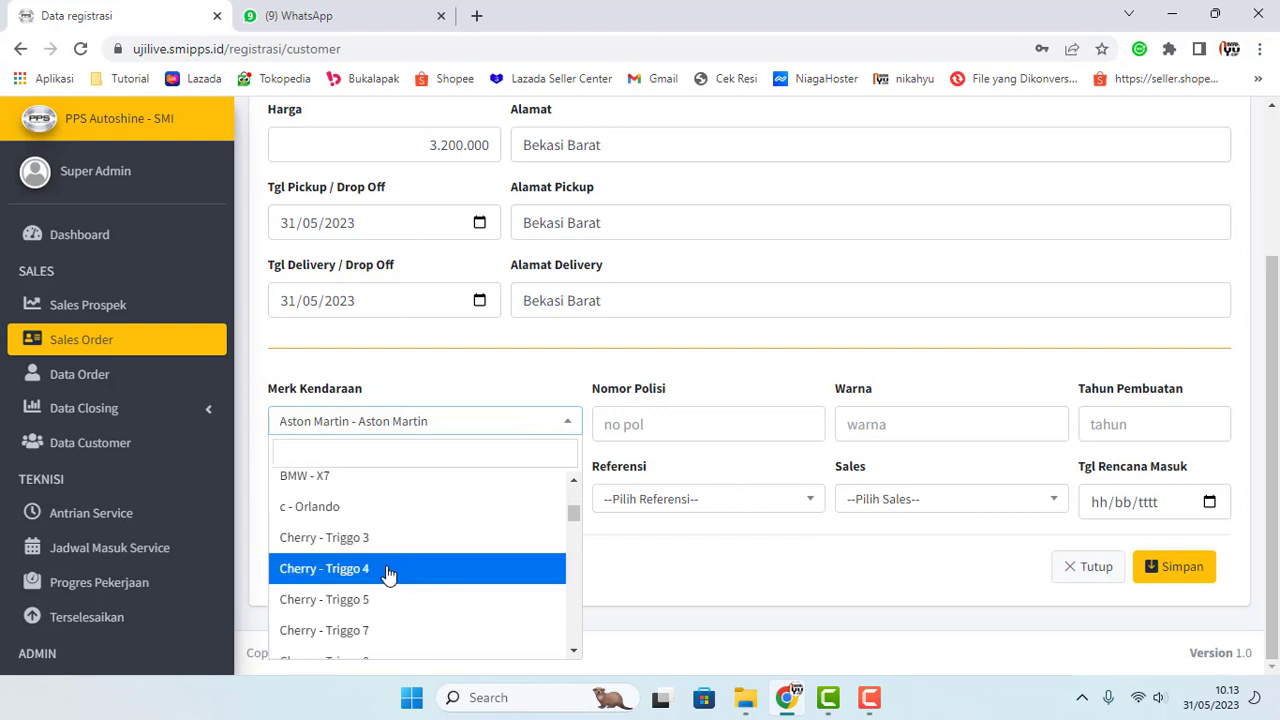
click(373, 488)
Step: Enter the vehicle's plate number, black colour and manufacturing year 2020
click(566, 506)
click(529, 432)
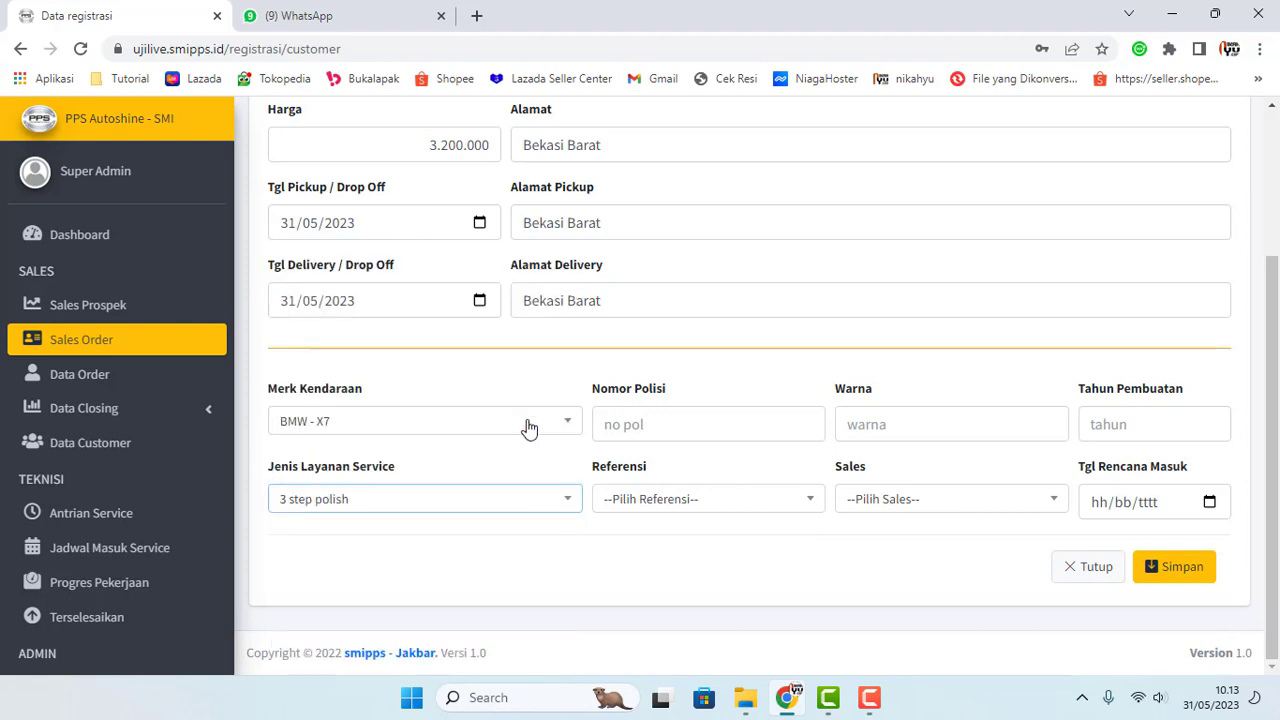
click(689, 429)
text(W)
key(BackSpace)
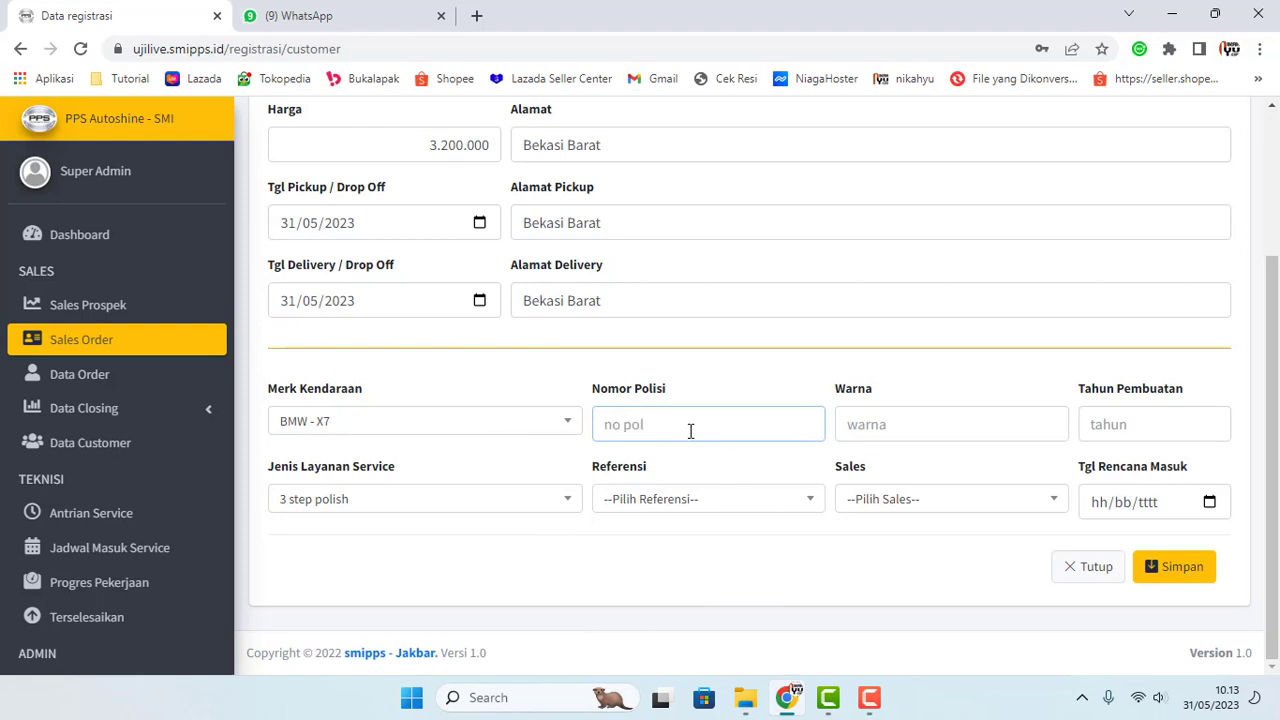
text(B 6868 MM)
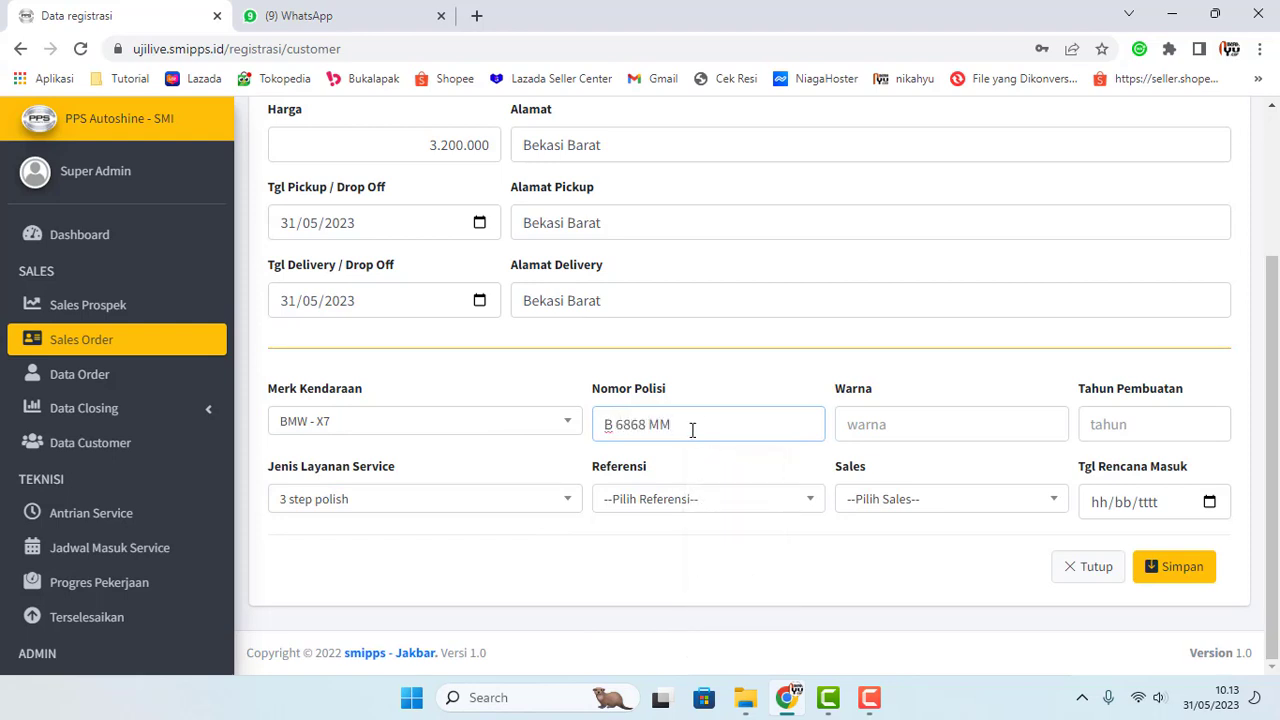
click(902, 430)
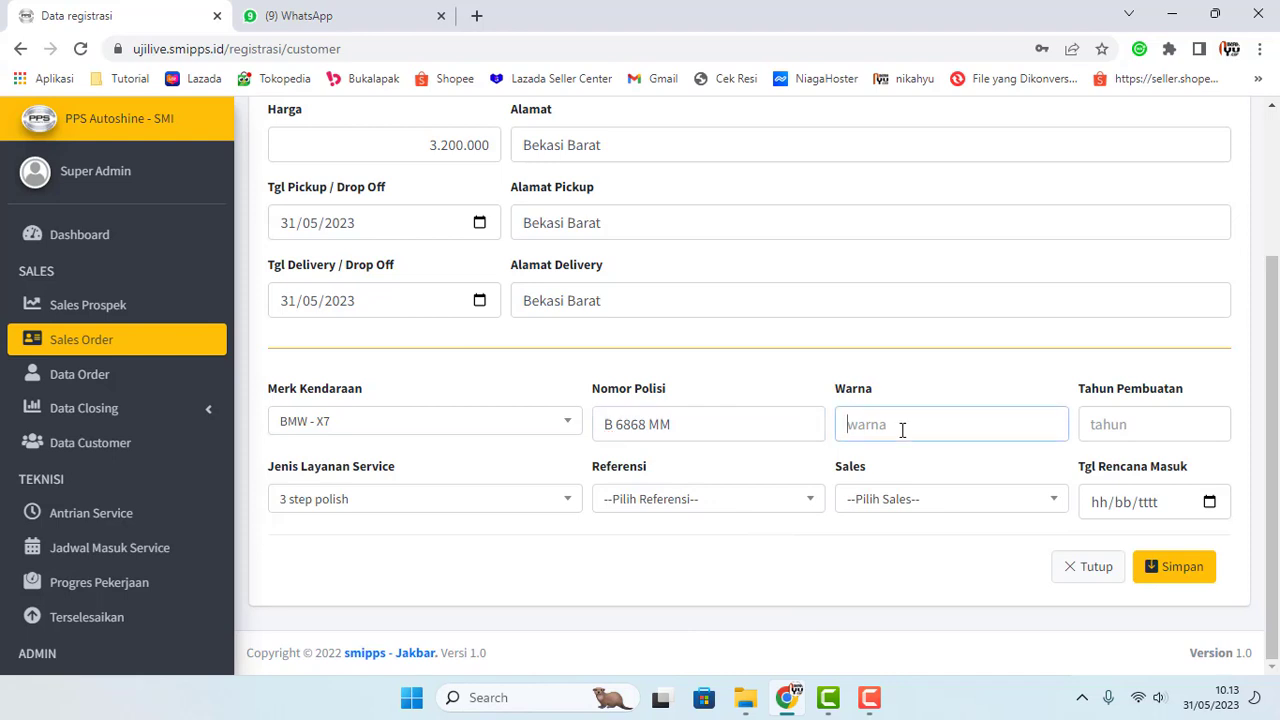
text(HItam)
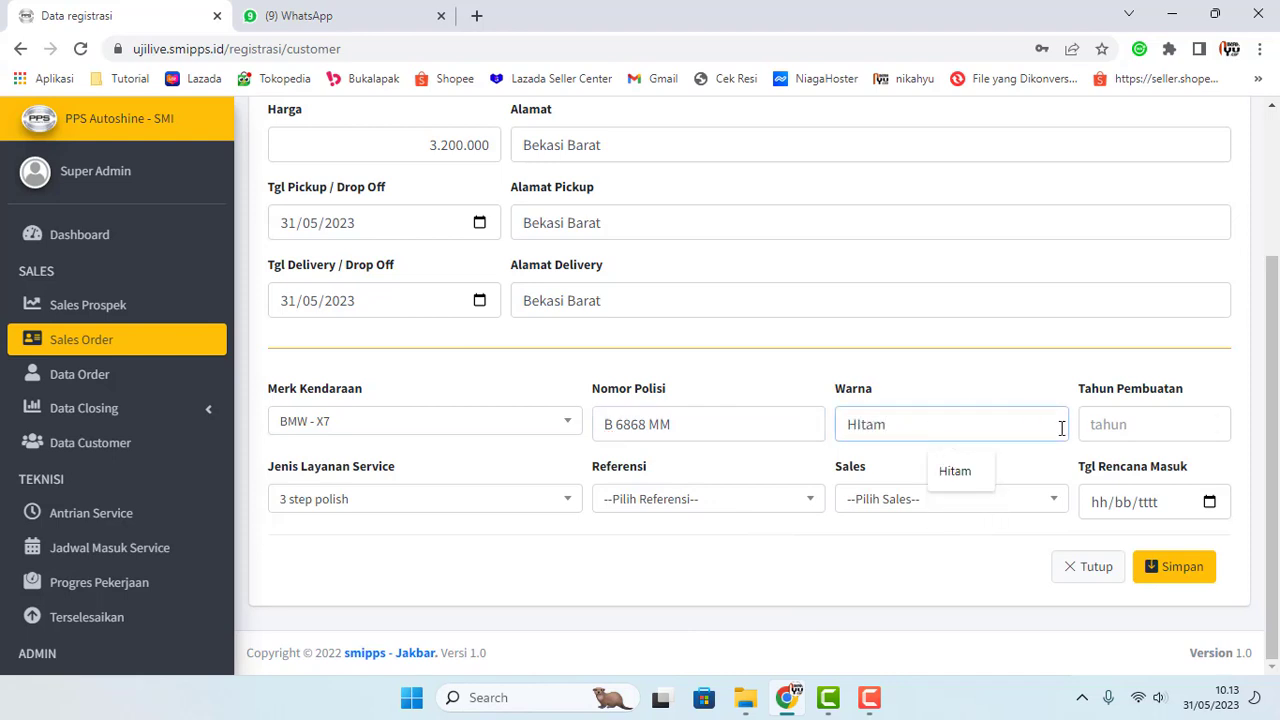
click(1105, 425)
text(202)
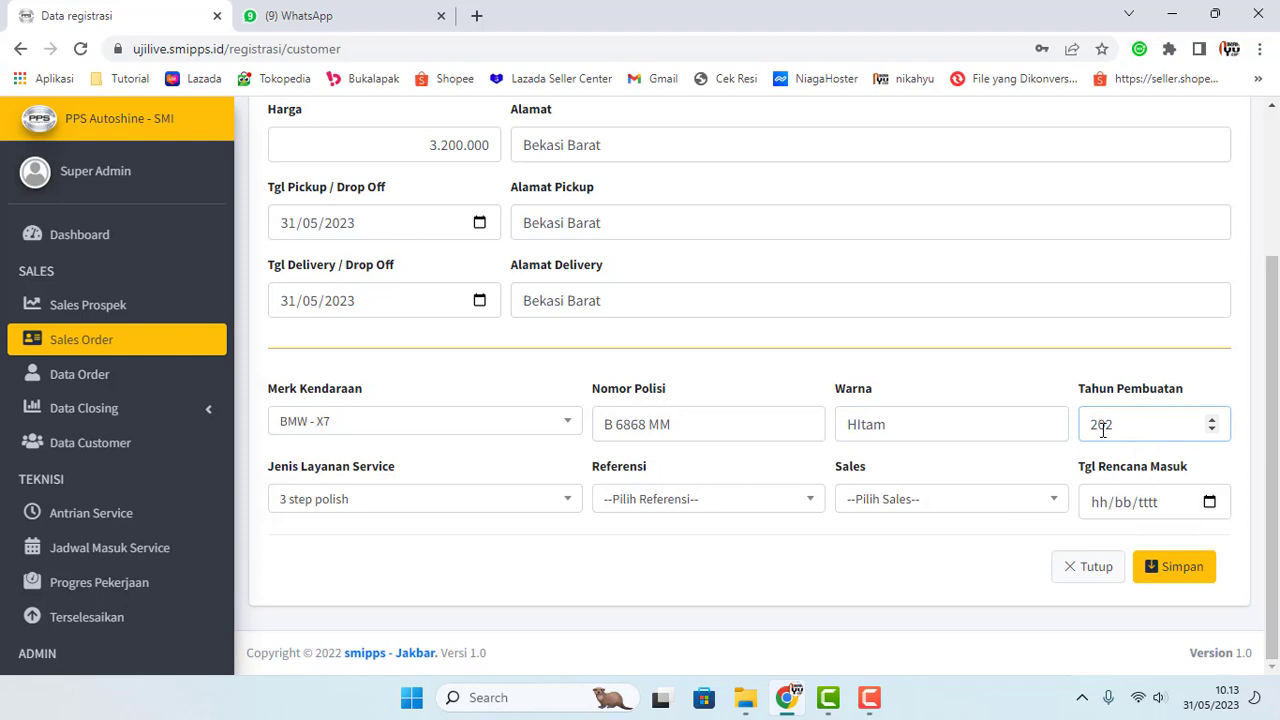
text(0)
Step: Choose Maintenance Reguler service, Whatsapp referral, the salesperson, and planned entry date 31/05/2023
click(563, 505)
scroll(480, 455, down, 5)
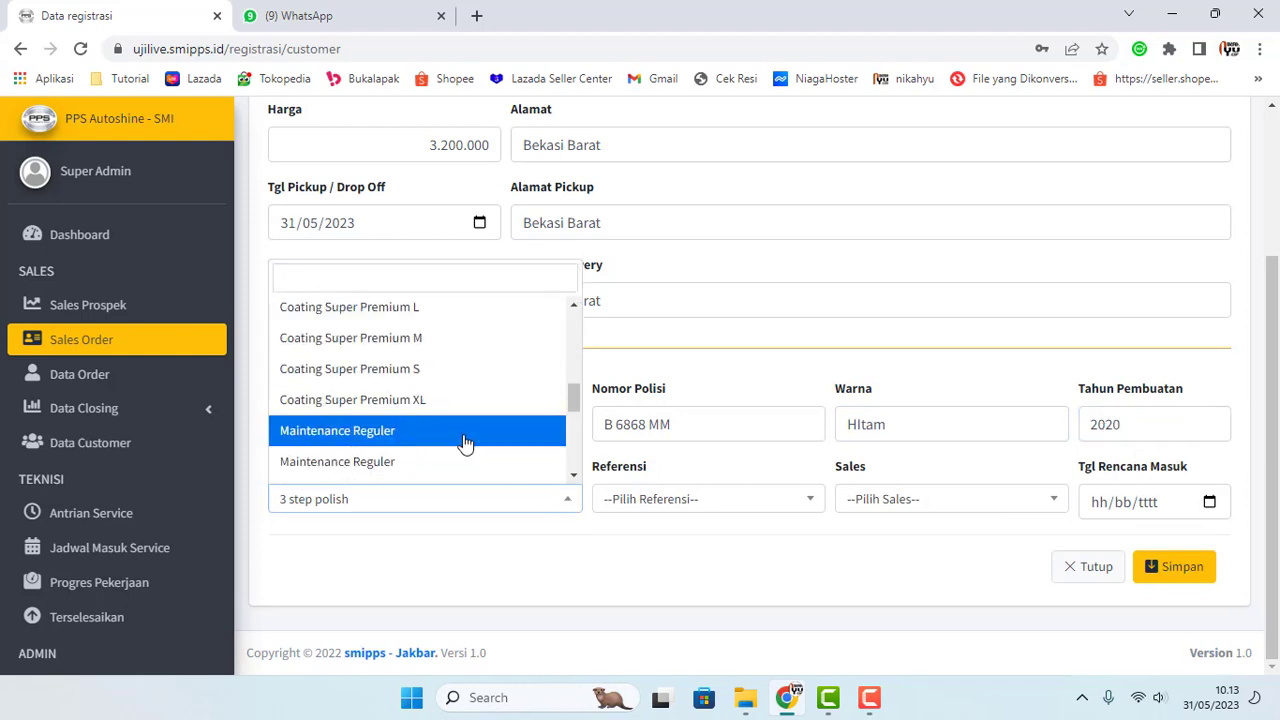
click(465, 440)
click(655, 499)
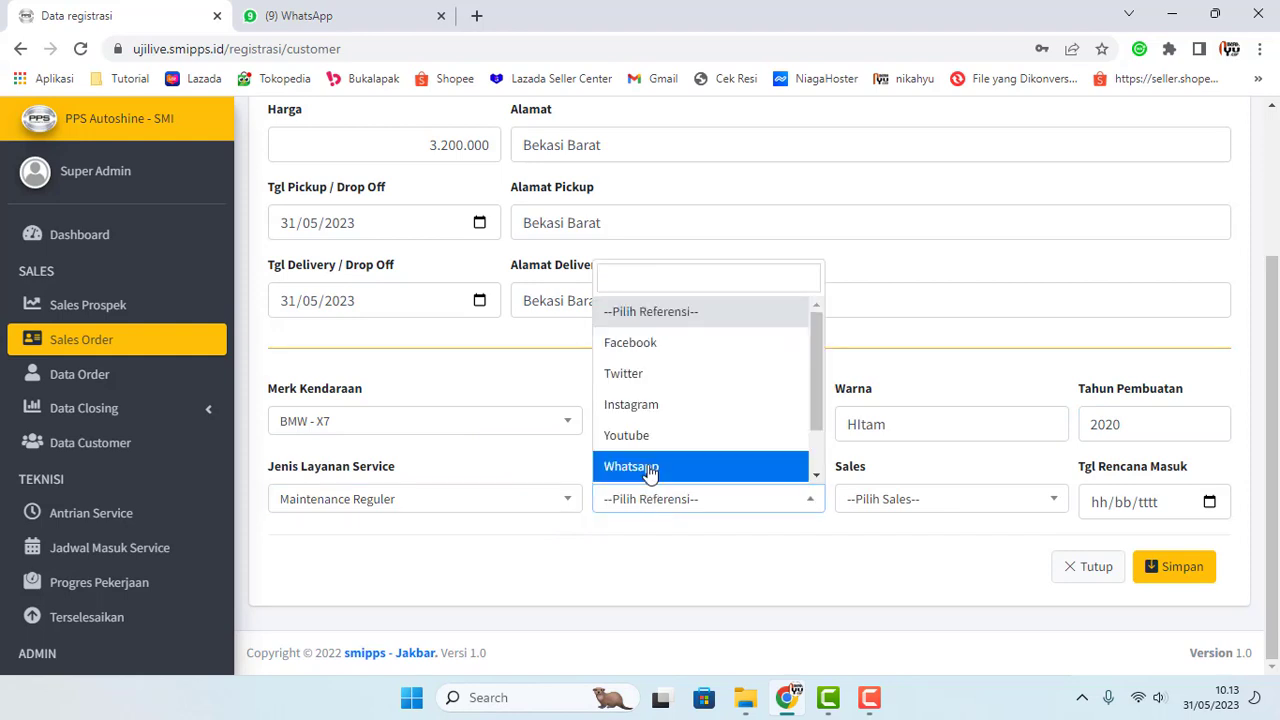
click(651, 470)
click(870, 510)
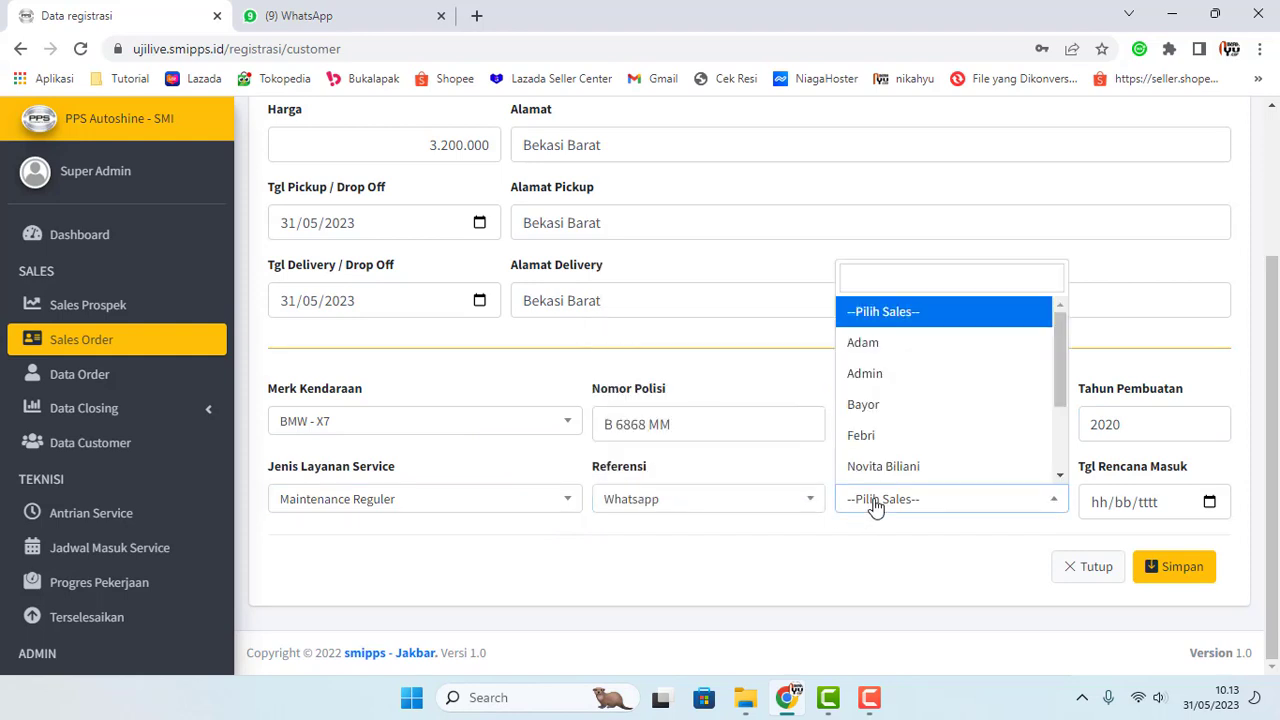
click(870, 404)
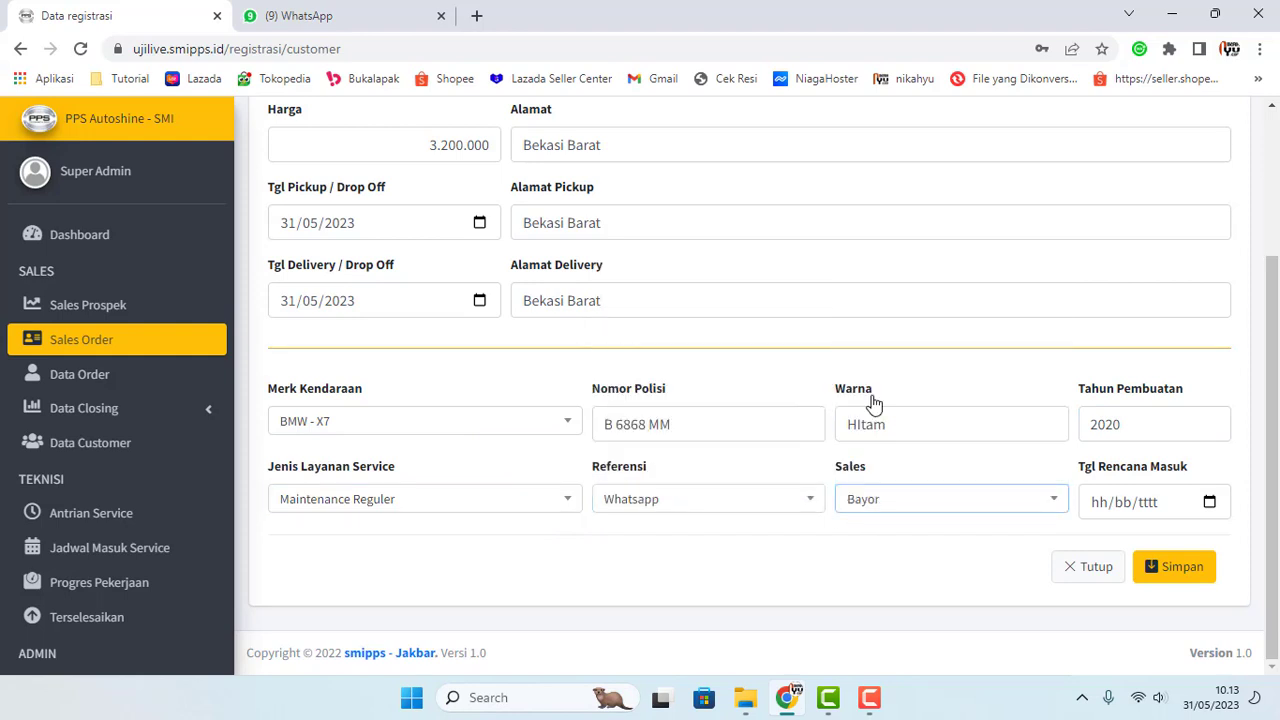
click(1209, 502)
click(1193, 463)
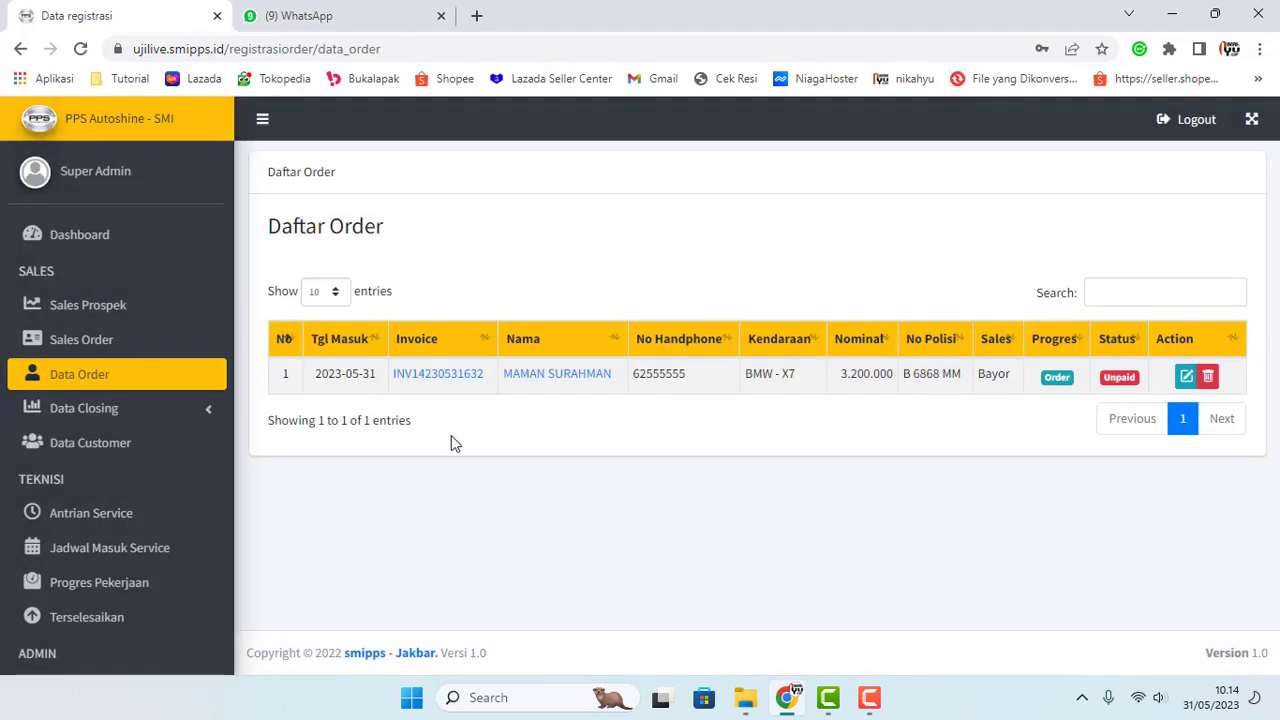
Step: Open the BMW - X7 order's Tagihan Order invoice showing Maintenance Reguler, total 3.200.000
click(420, 380)
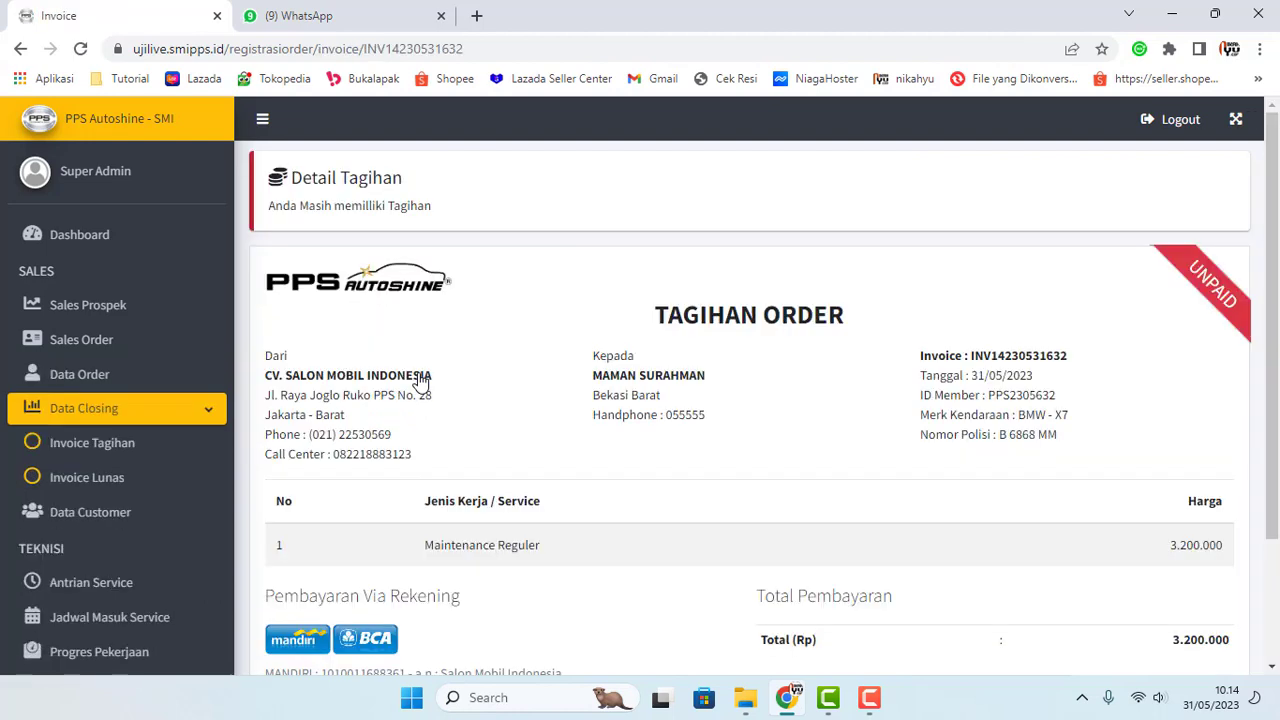
scroll(220, 357, down, 3)
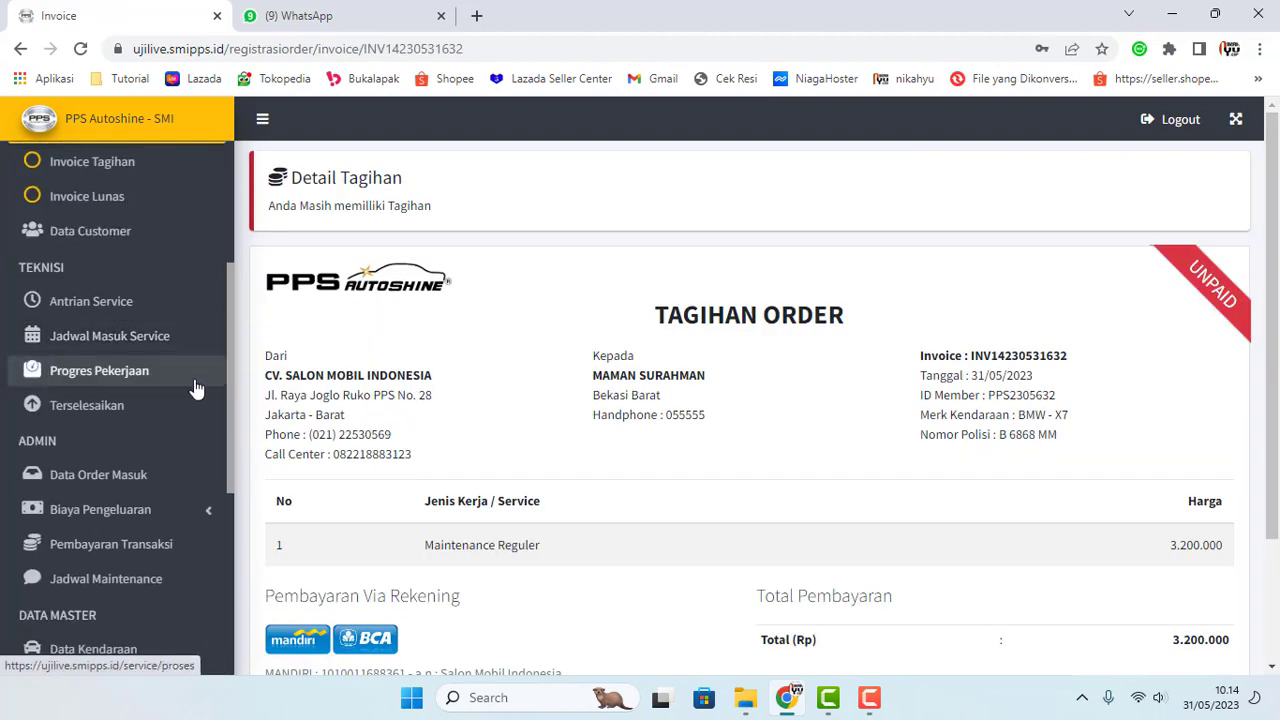
click(114, 315)
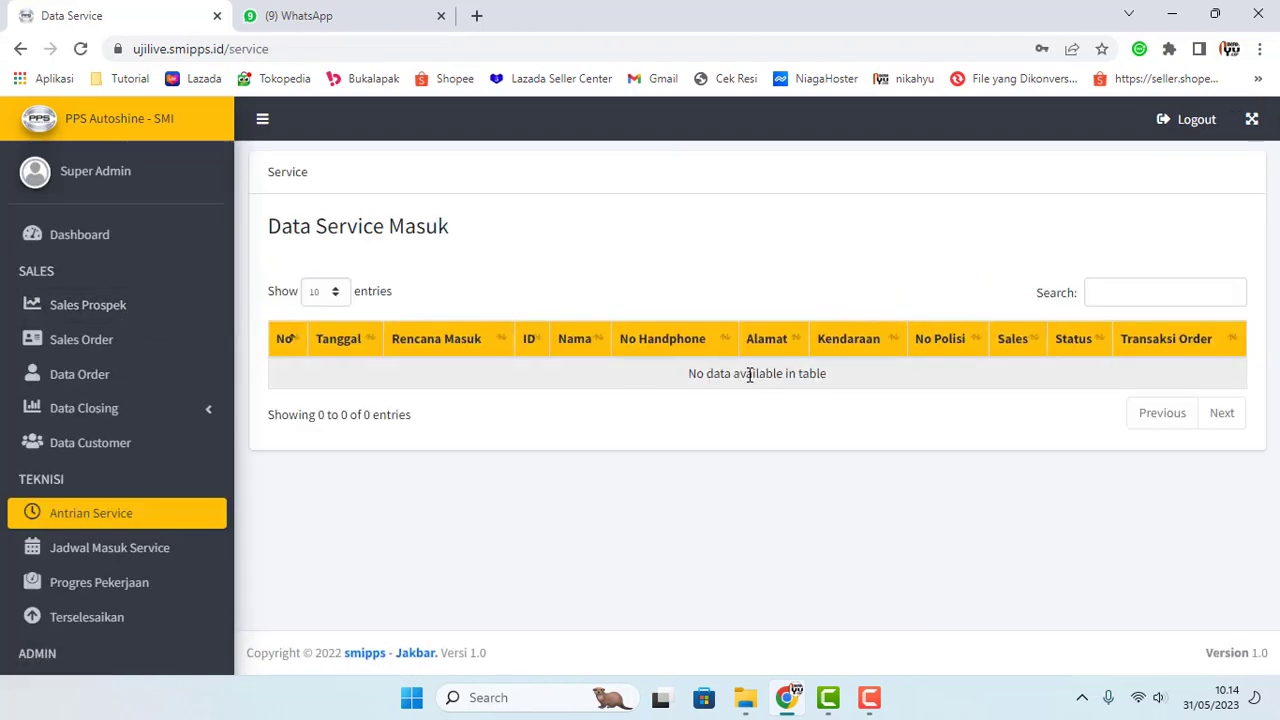
click(148, 385)
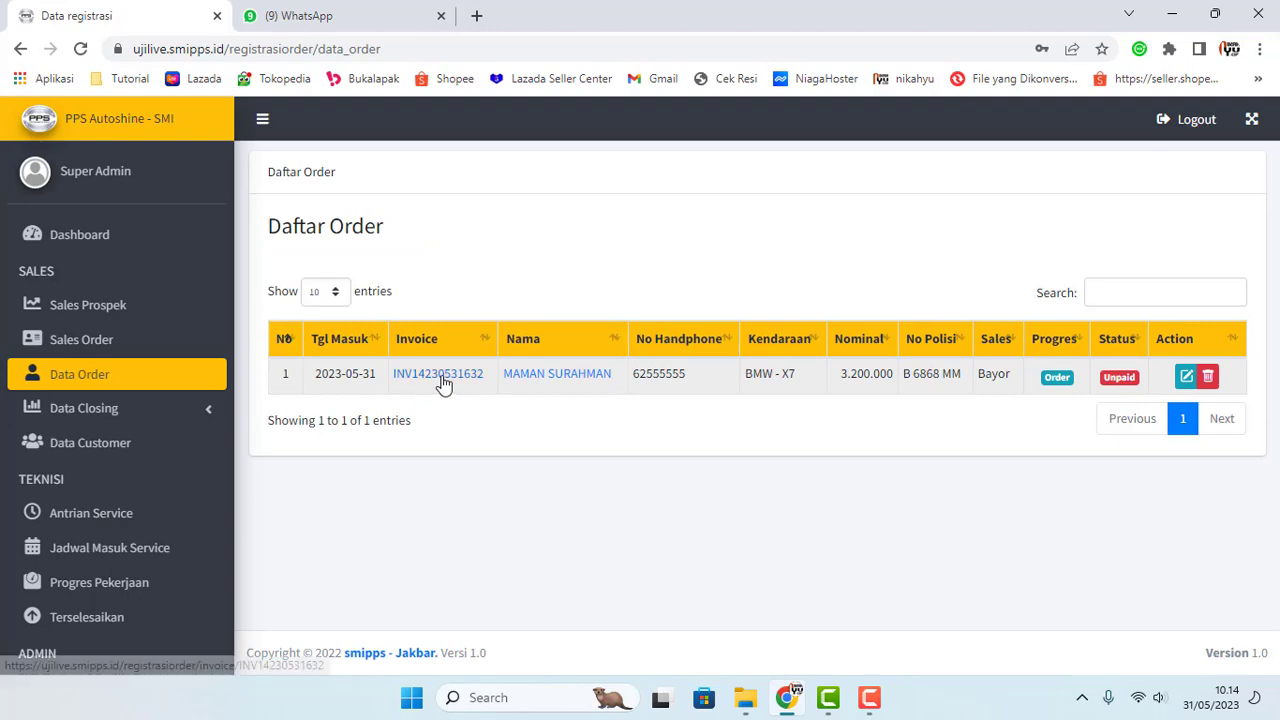
click(443, 380)
scroll(723, 389, down, 1)
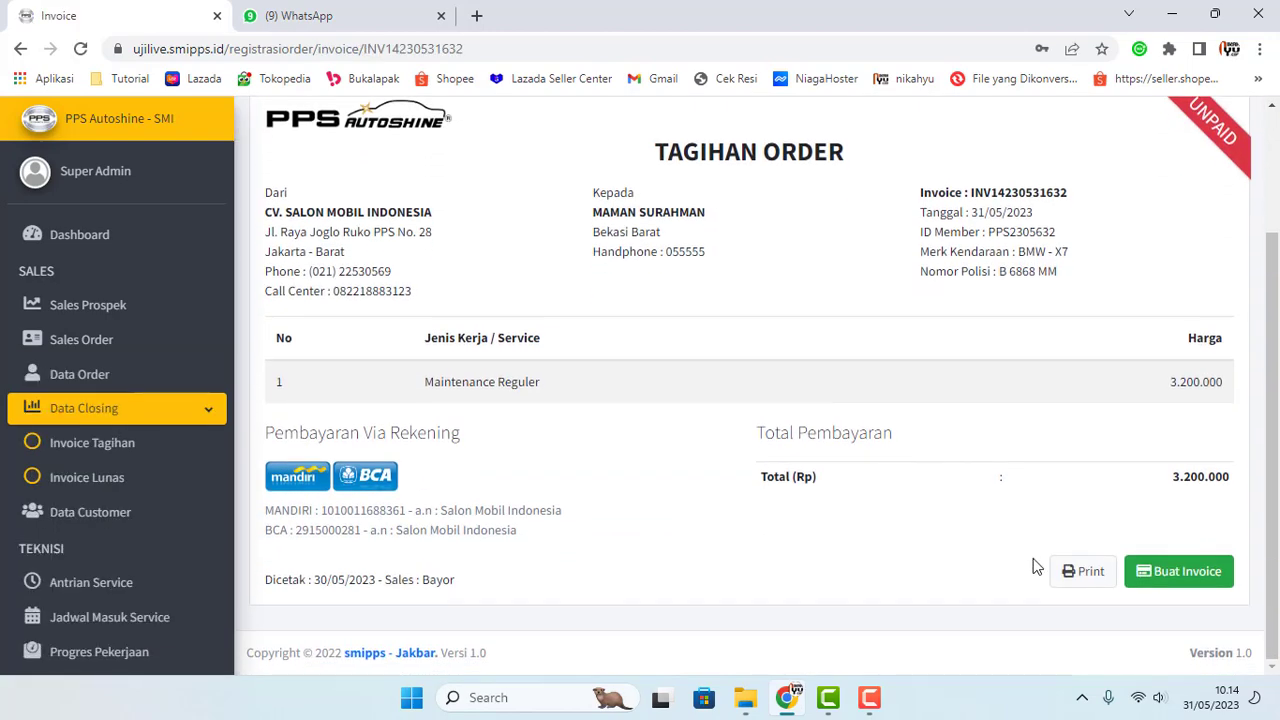
Step: Begin the invoice payment with Cash as the method and Tunai as the payment type
click(1160, 575)
click(903, 226)
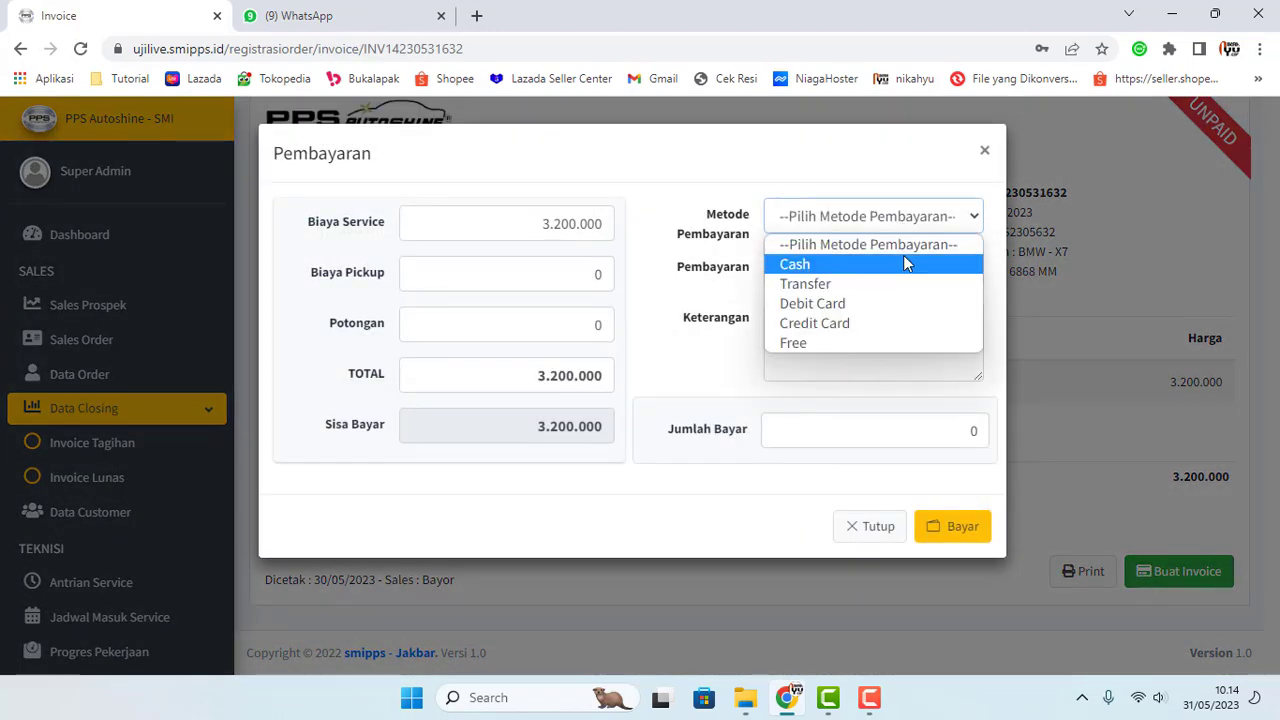
click(903, 263)
click(903, 270)
click(857, 271)
click(857, 271)
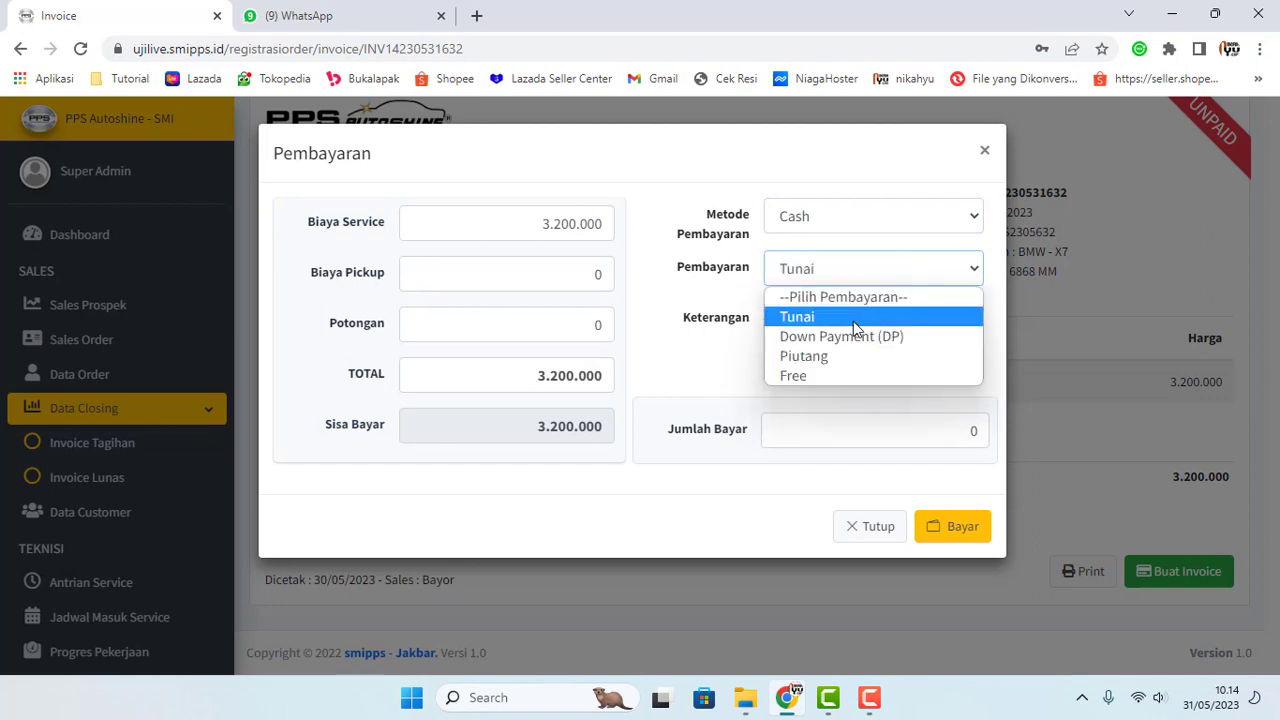
click(853, 318)
Step: Add the note 'Tes', enter 3.200.000 as the amount paid, and submit the payment
click(845, 328)
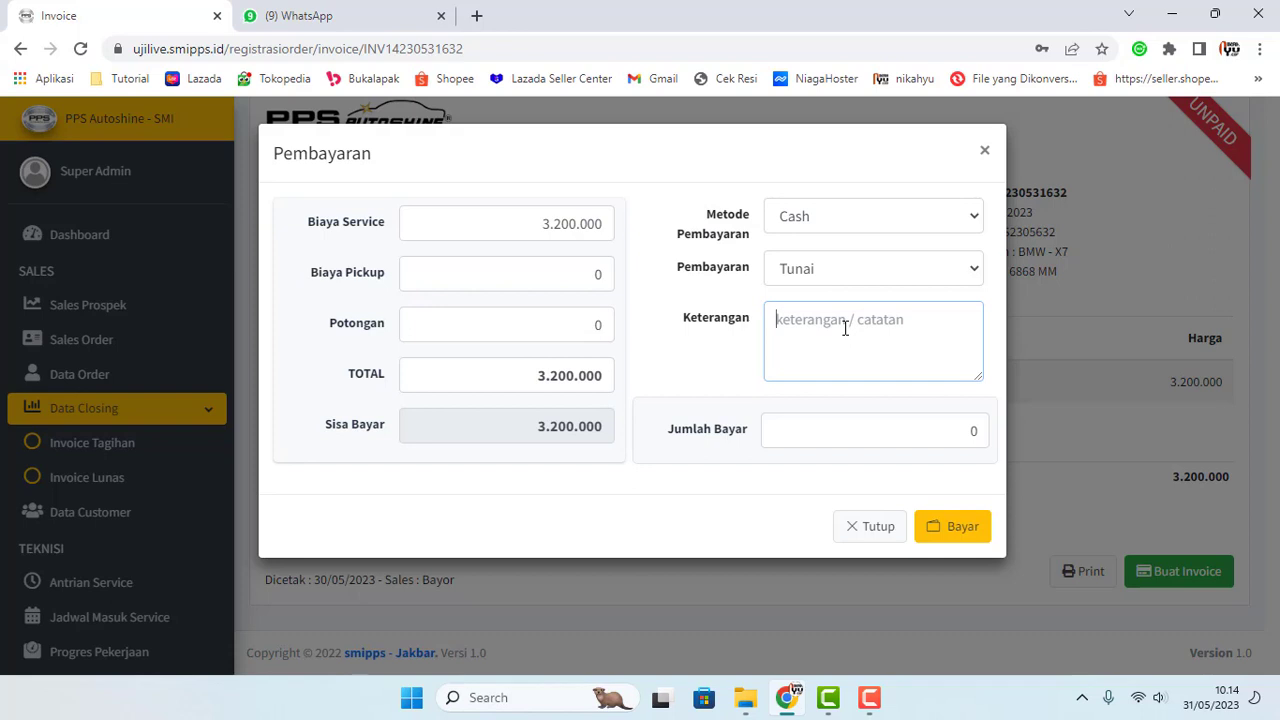
text(Tes)
click(840, 429)
text(3200000)
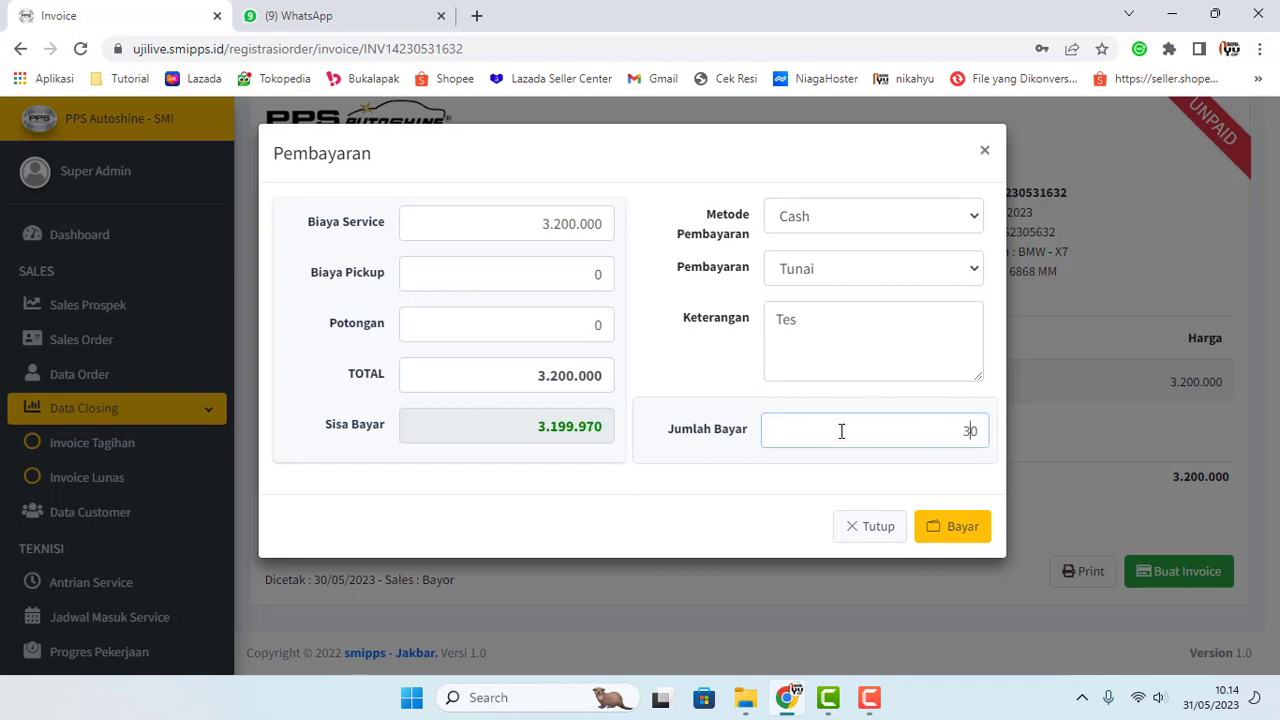
key(BackSpace)
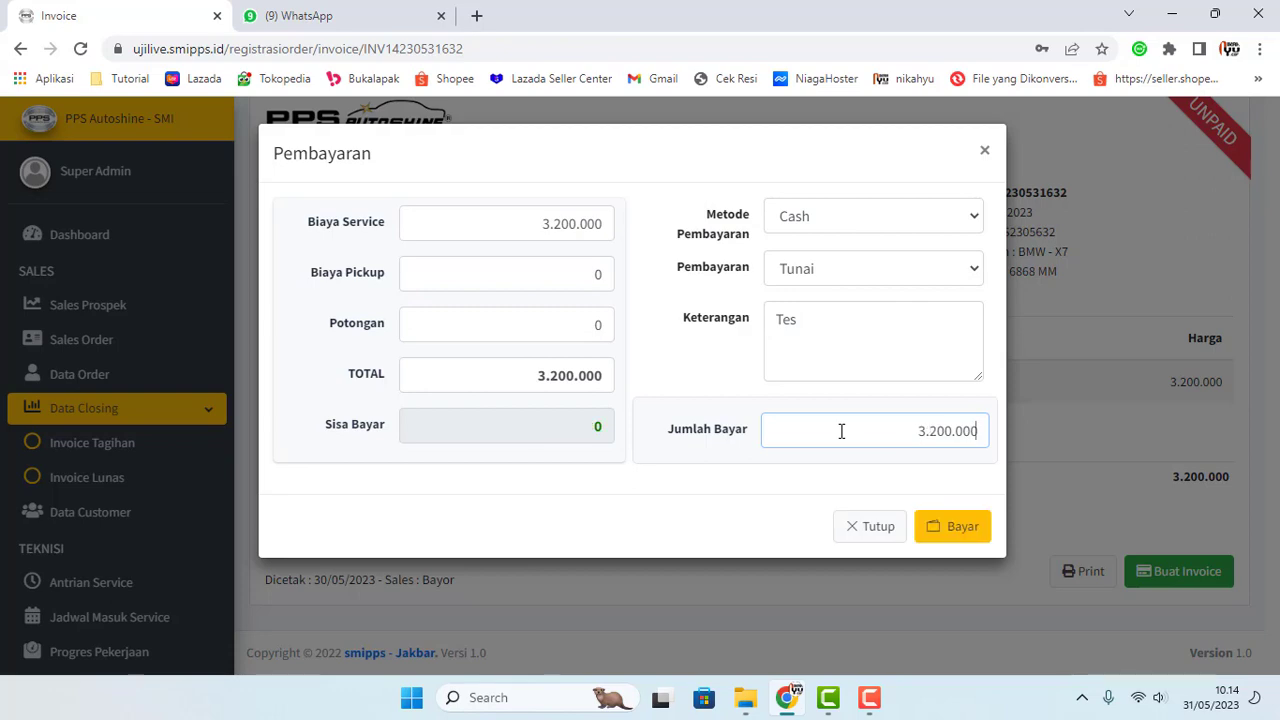
click(966, 526)
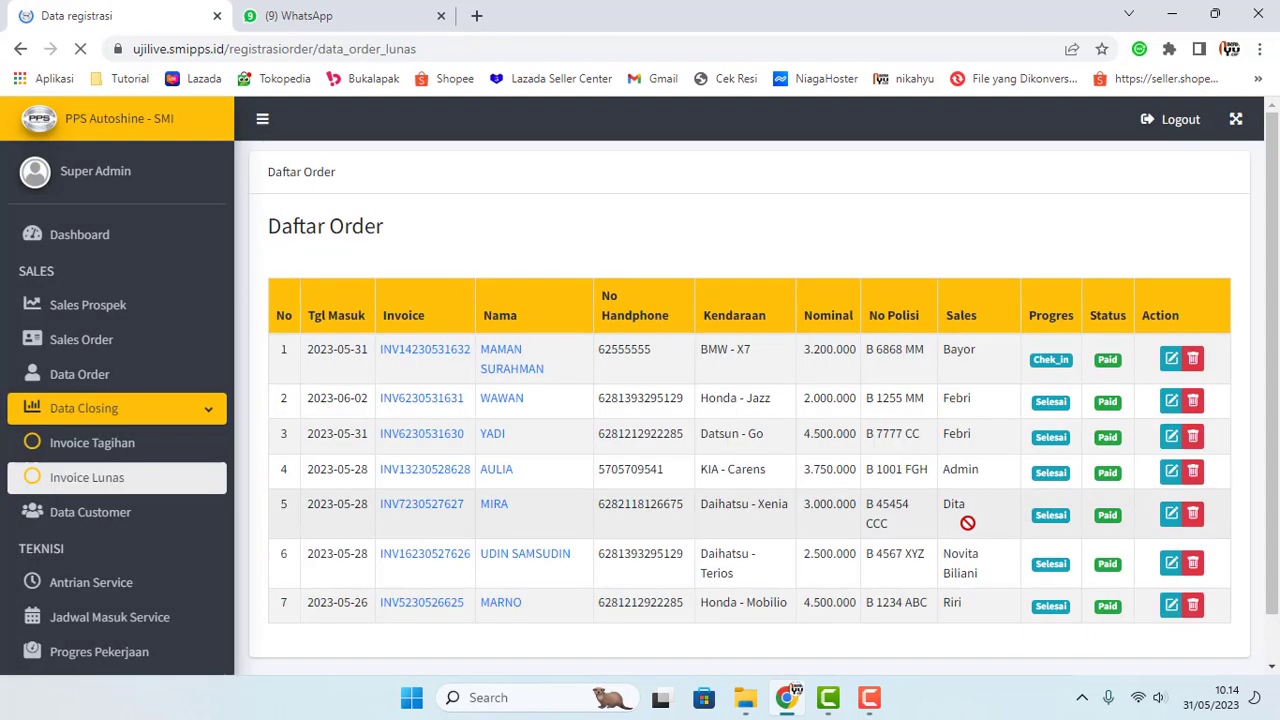
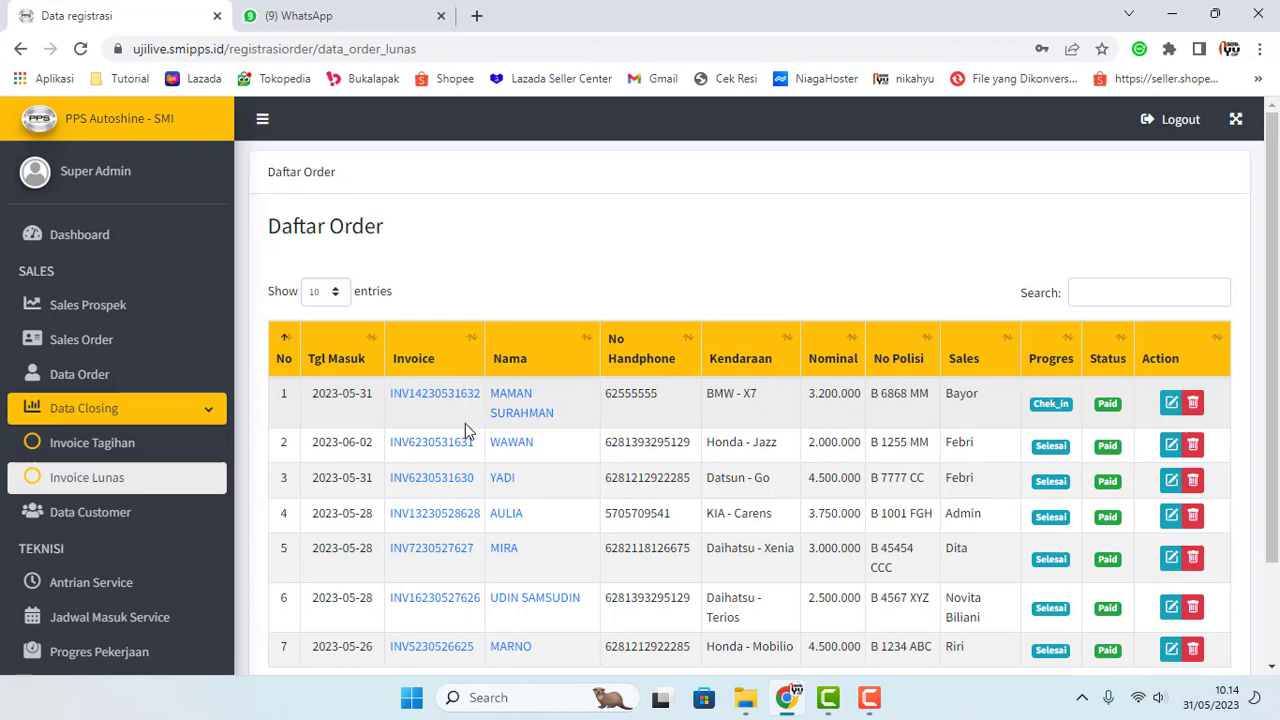
Step: Scroll down through the paid orders list
scroll(465, 423, down, 2)
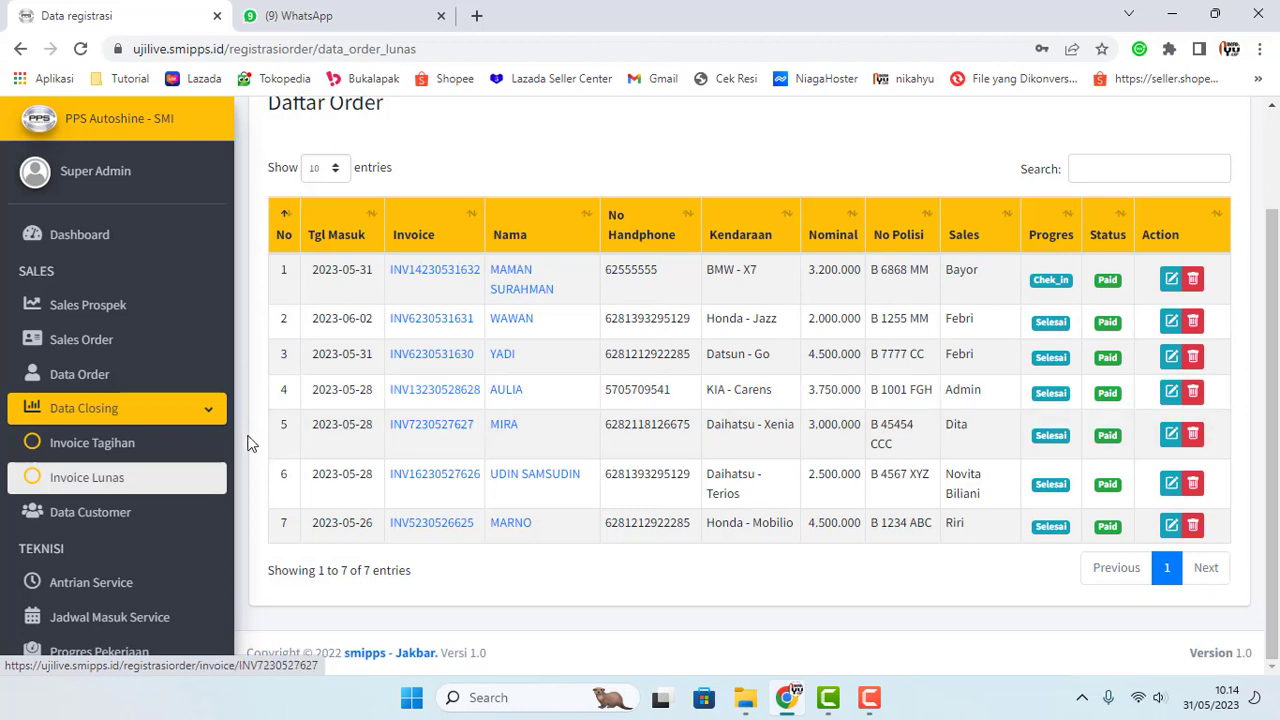
scroll(211, 455, down, 2)
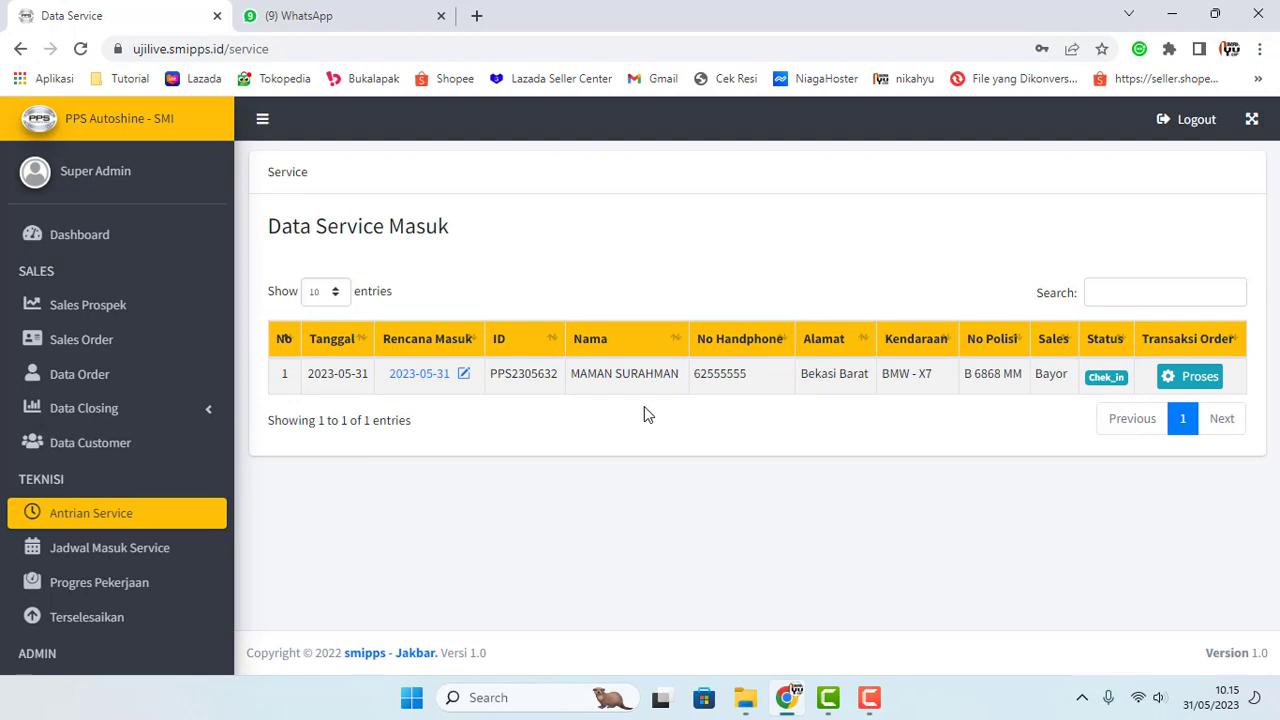
Step: Move the checked-in BMW X7 into processing, confirming with Ya Lanjut
click(1187, 385)
click(582, 522)
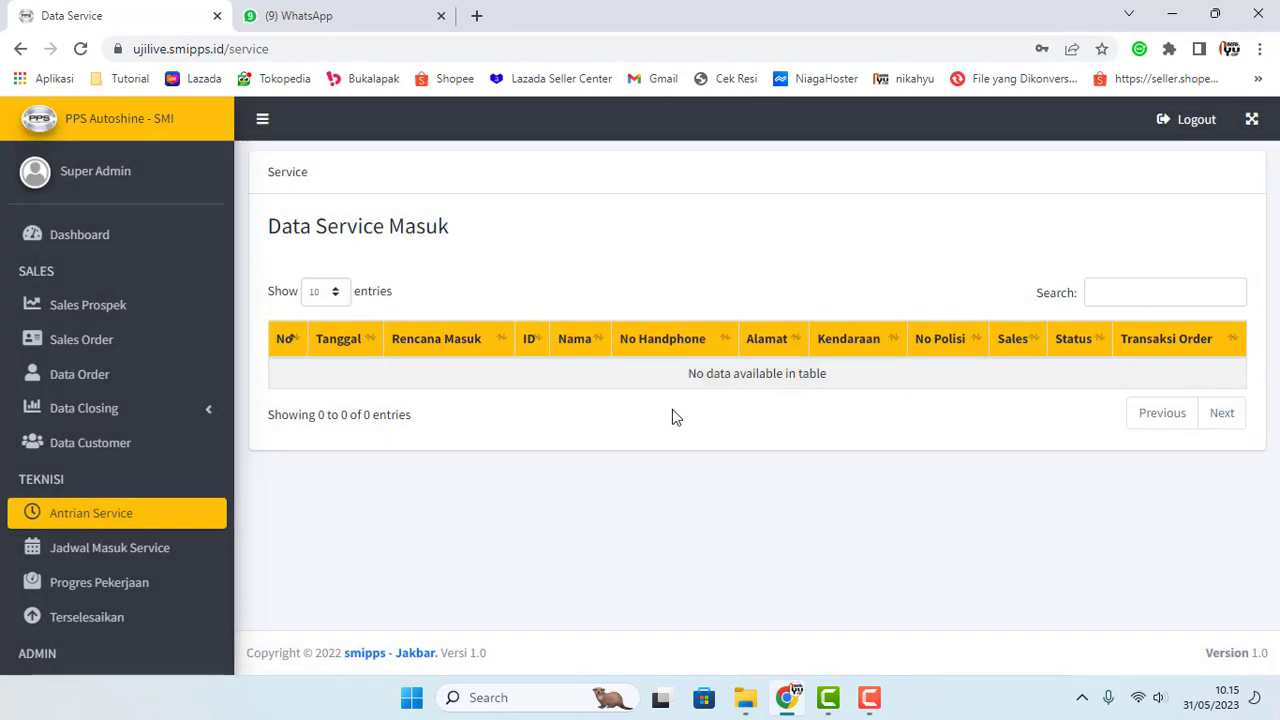
scroll(175, 460, down, 3)
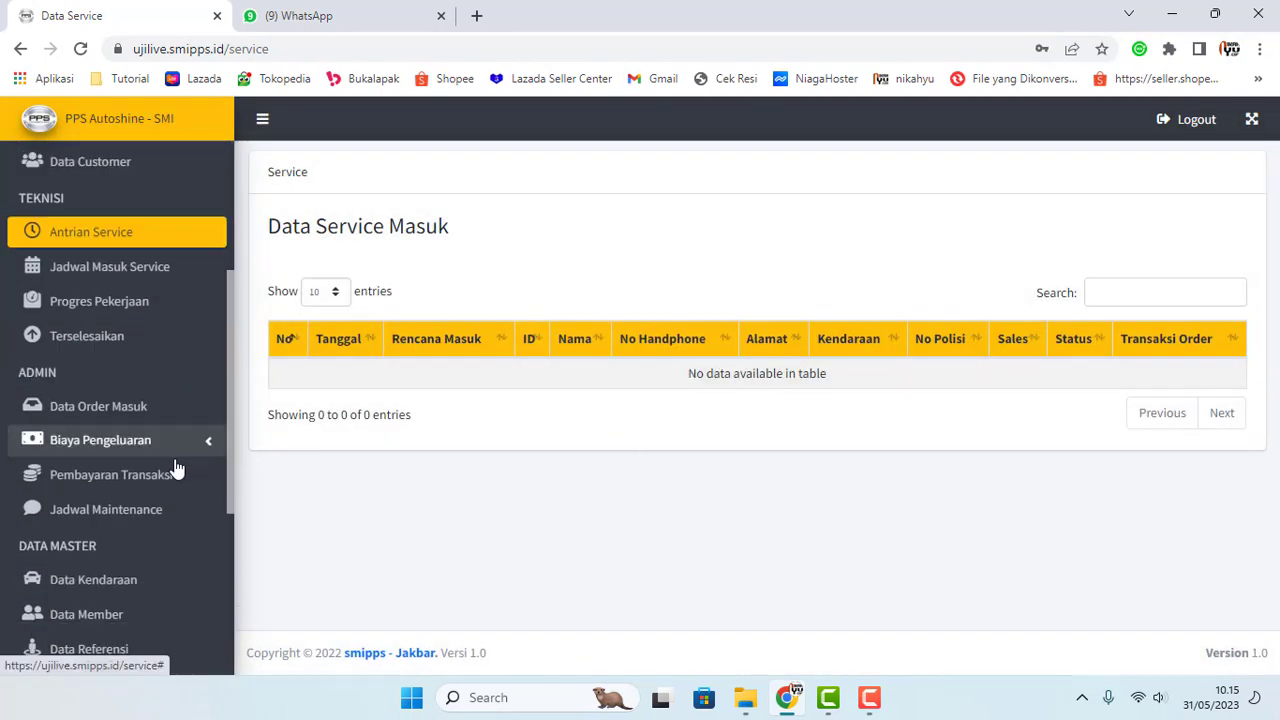
Step: Check Progres Pekerjaan, then bring up the Jadwal Masuk Service schedule
click(101, 313)
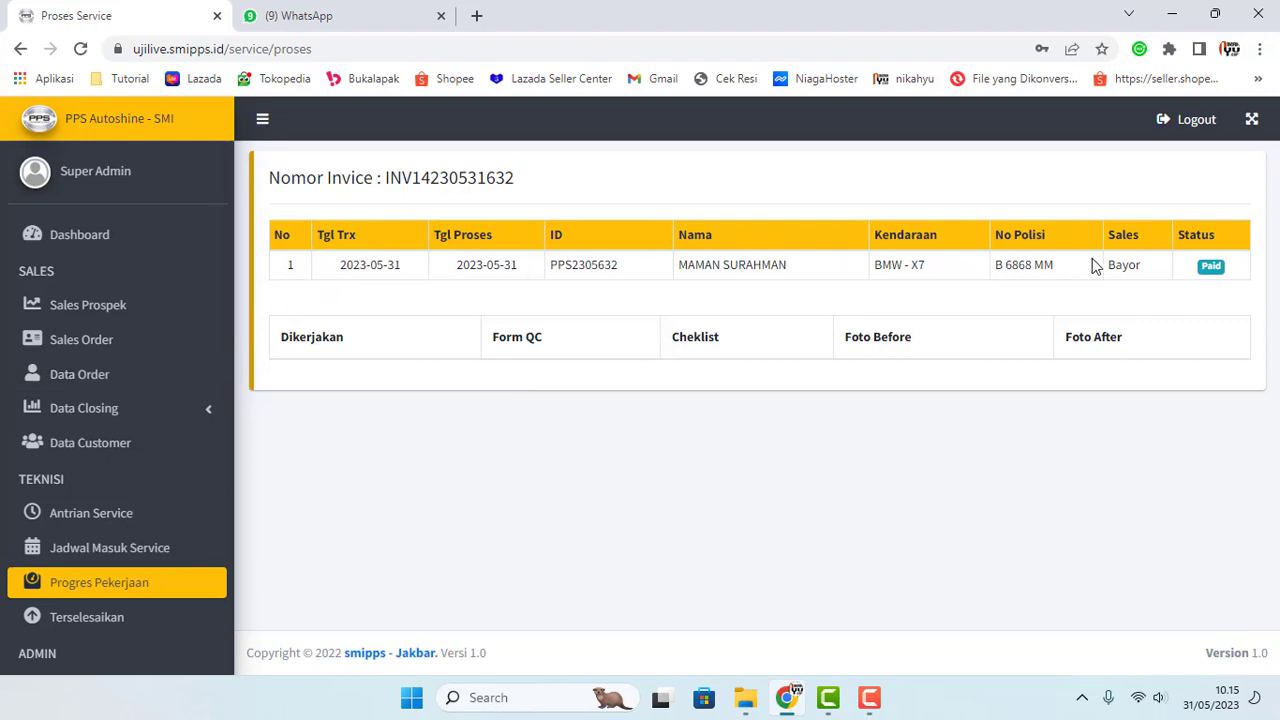
click(86, 524)
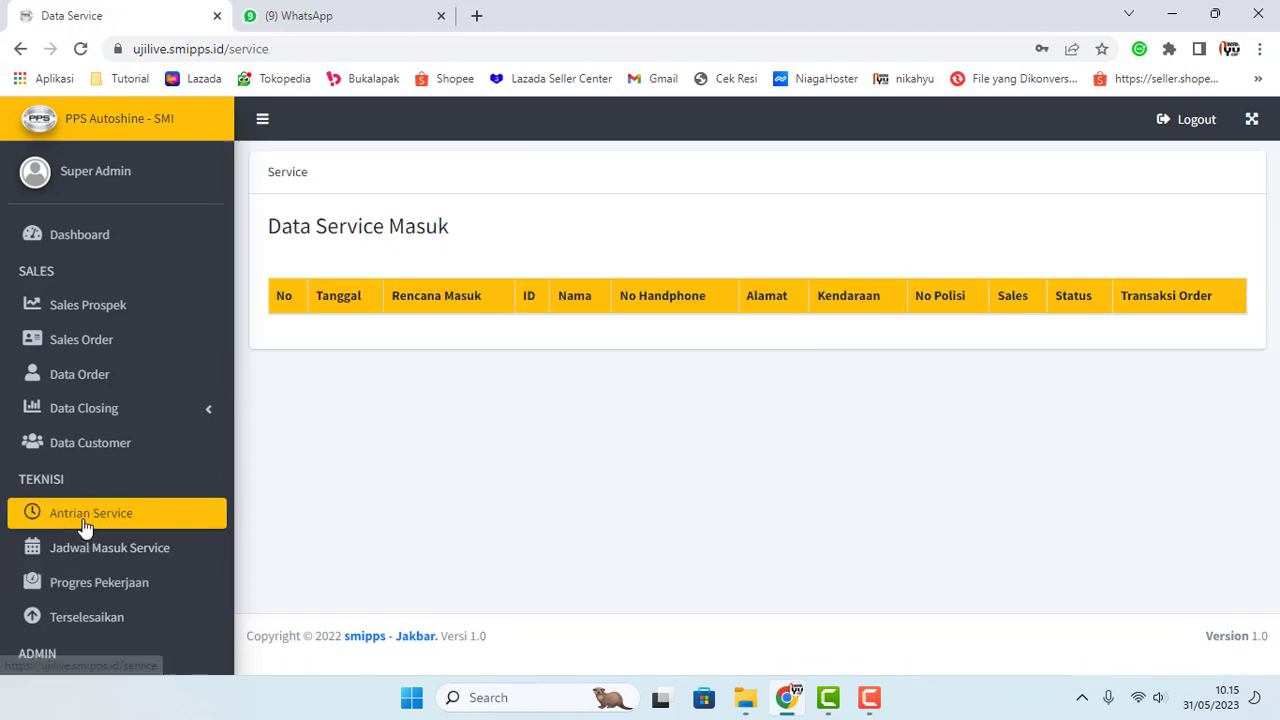
click(87, 560)
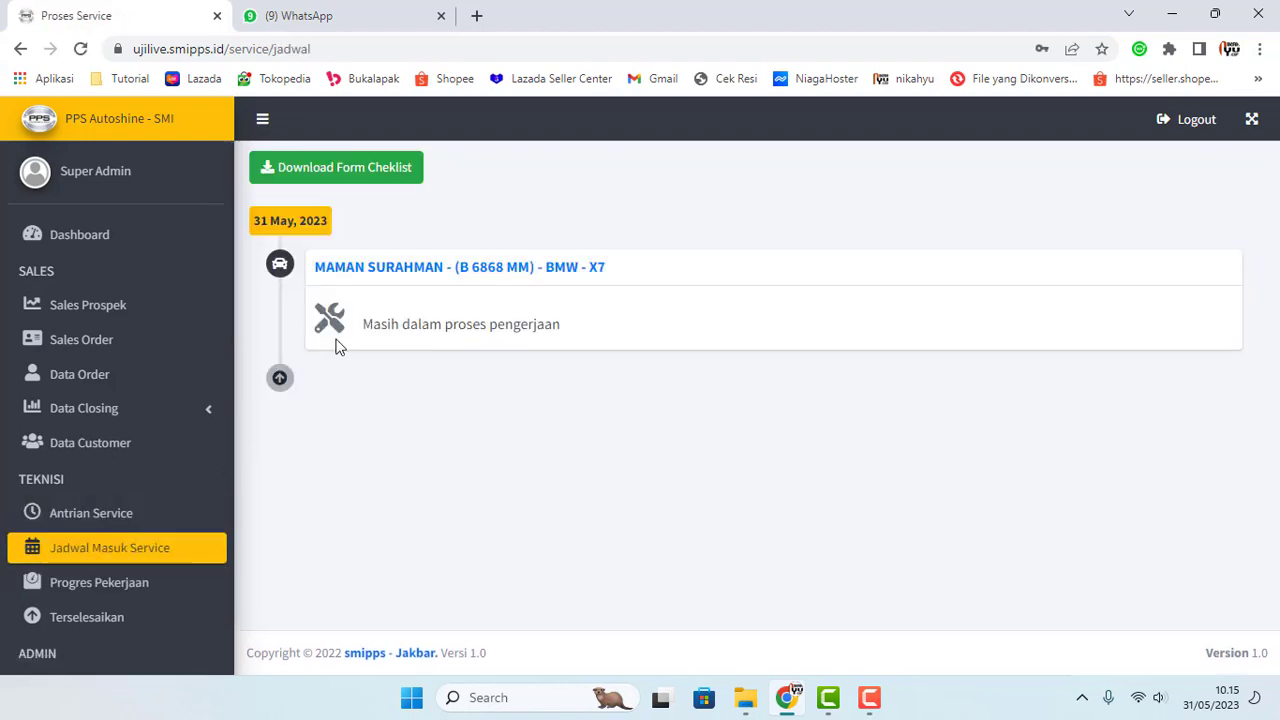
Step: Open the BMW X7 schedule entry, set exit date 31/05/2023 and assign a technician
click(397, 277)
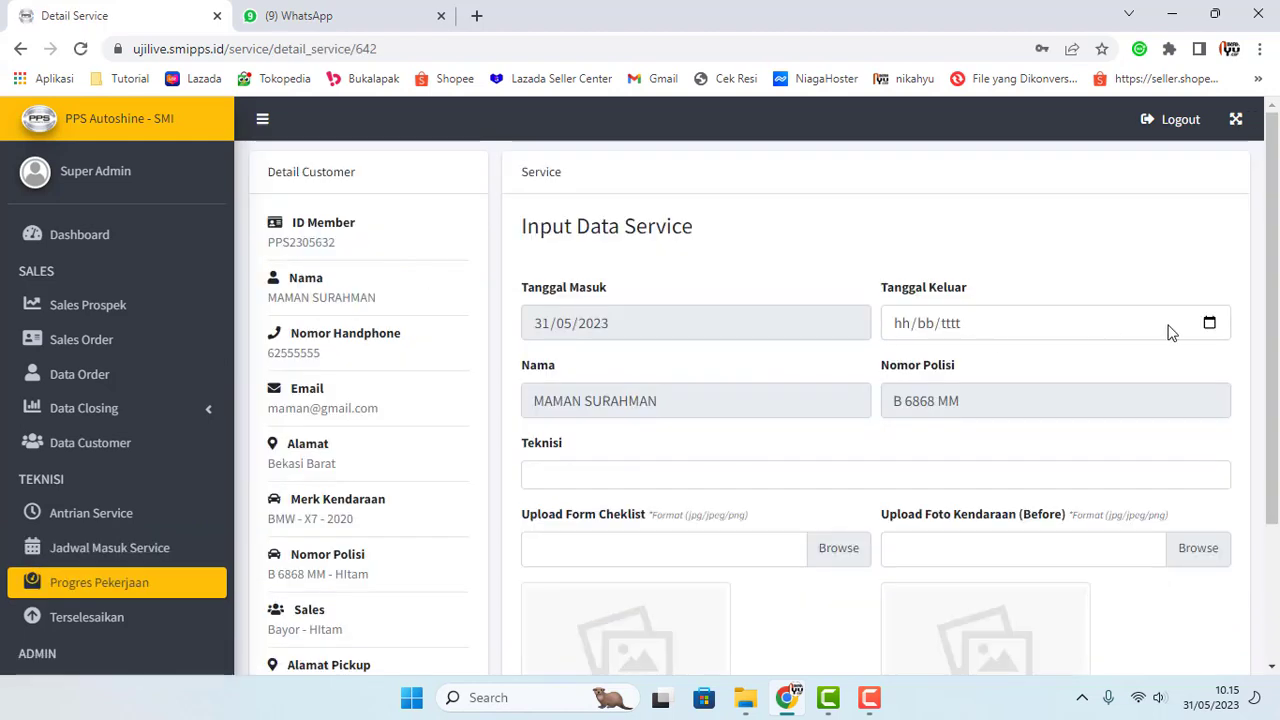
click(1209, 322)
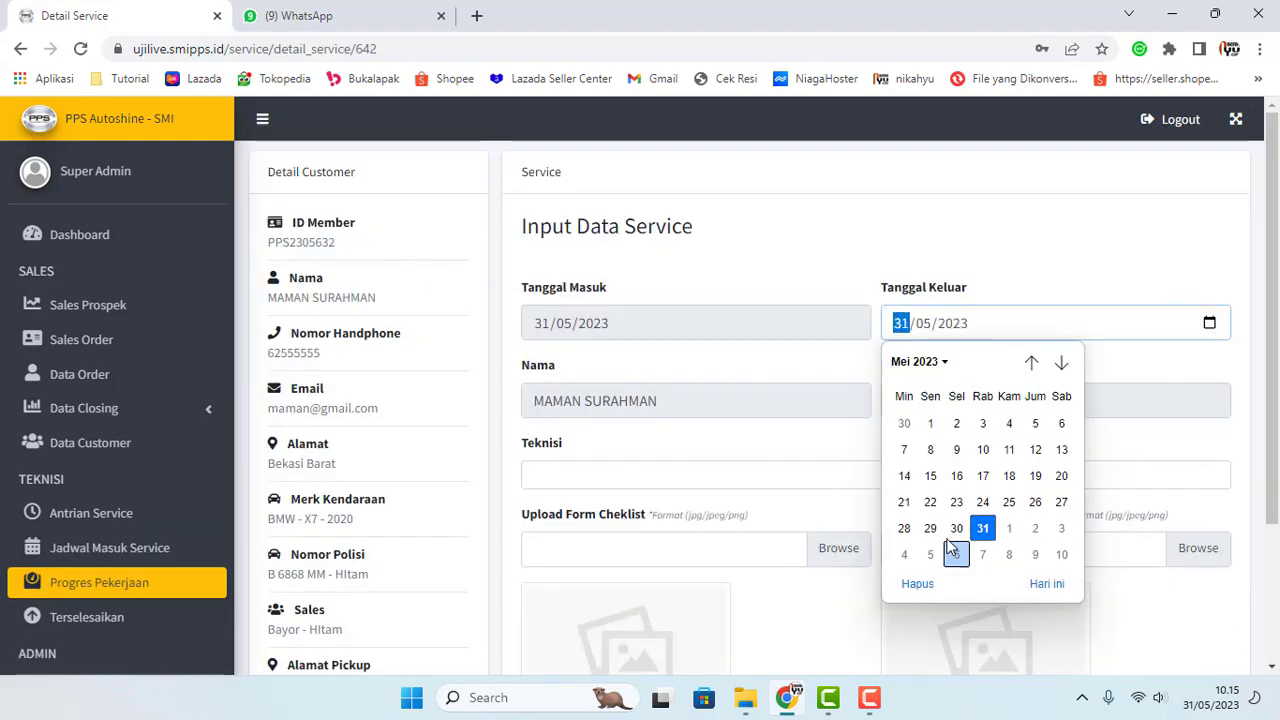
key(Escape)
click(716, 478)
click(643, 434)
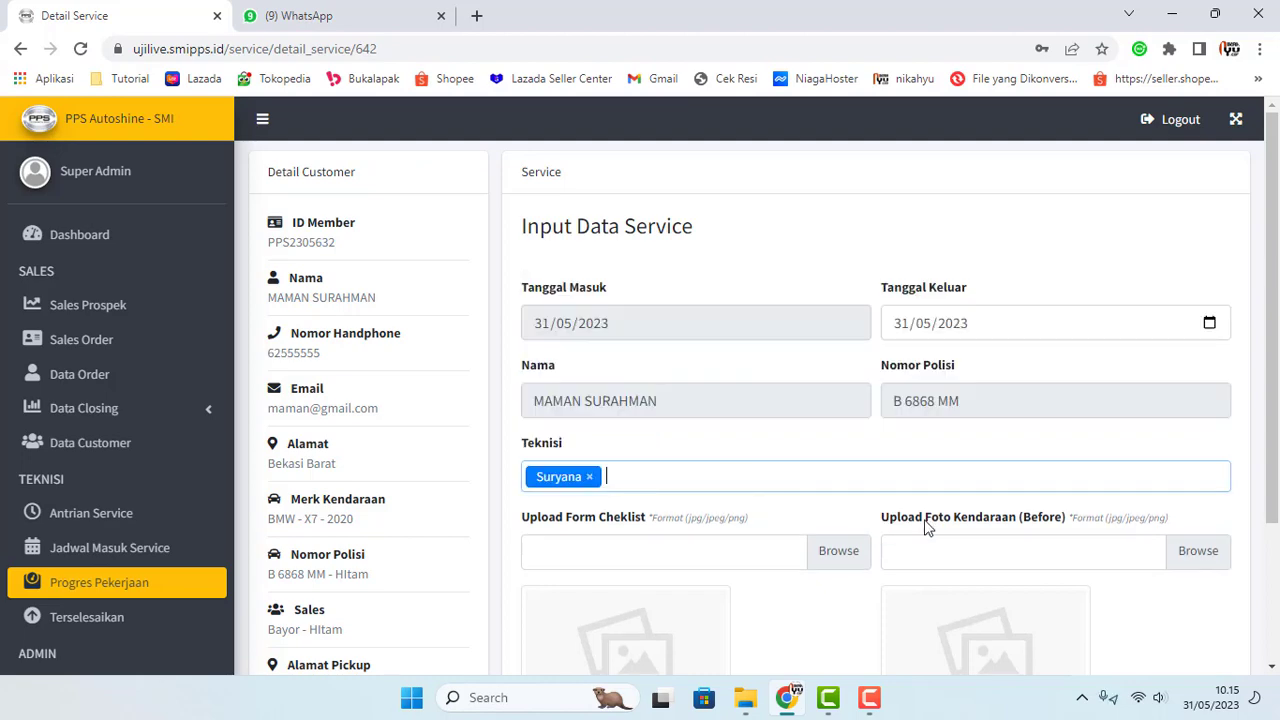
Step: Upload Form Cheklist (1) as the checklist form and 2. Datsun-before as the before photo
click(749, 531)
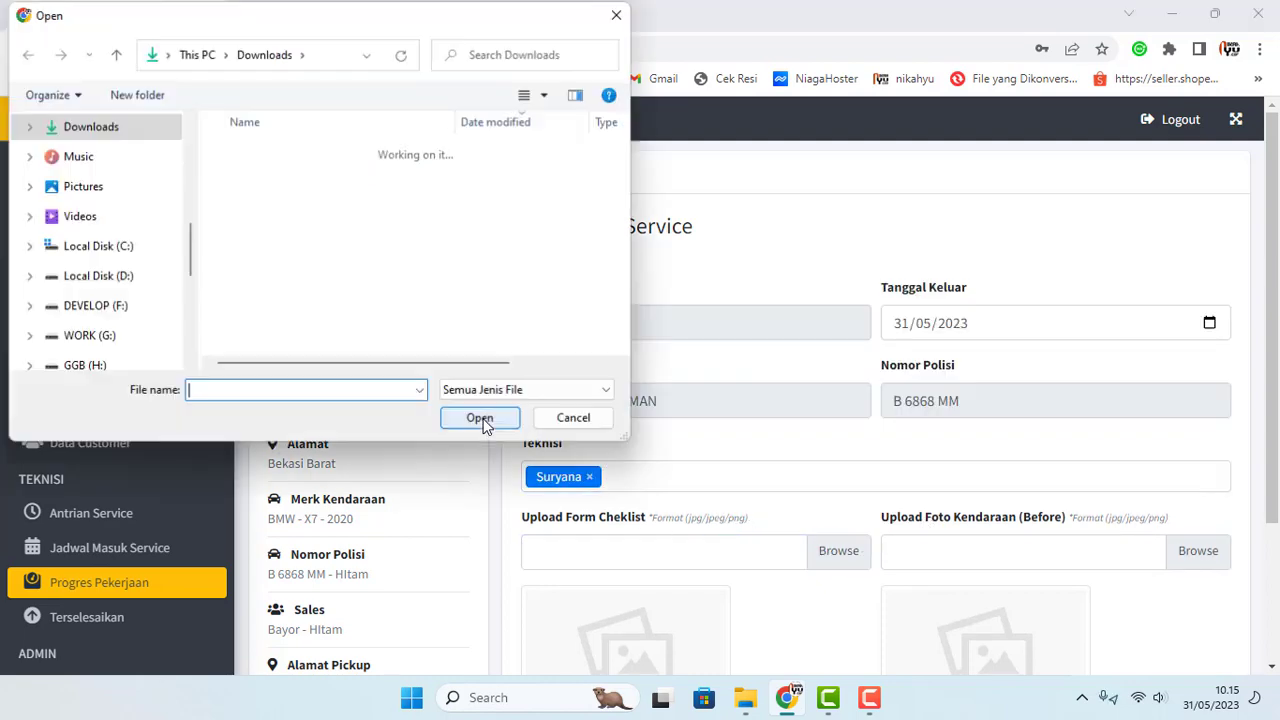
click(268, 180)
click(490, 421)
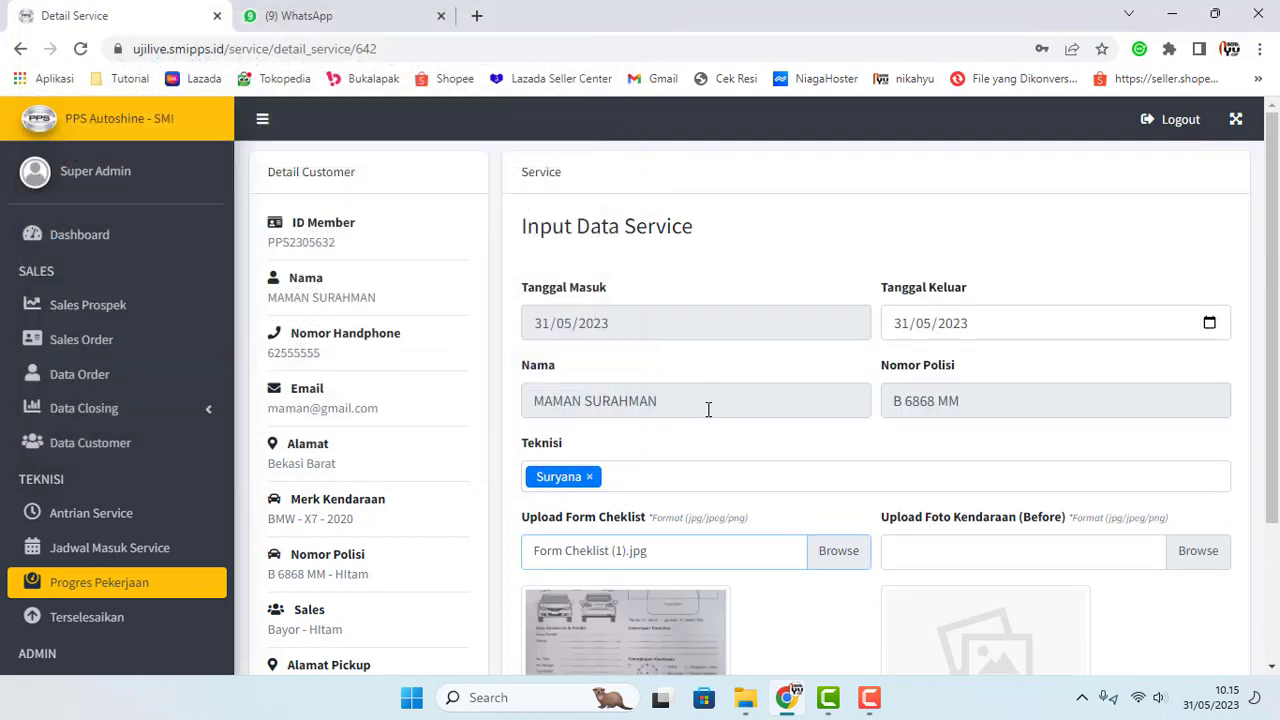
scroll(712, 408, down, 2)
click(1071, 363)
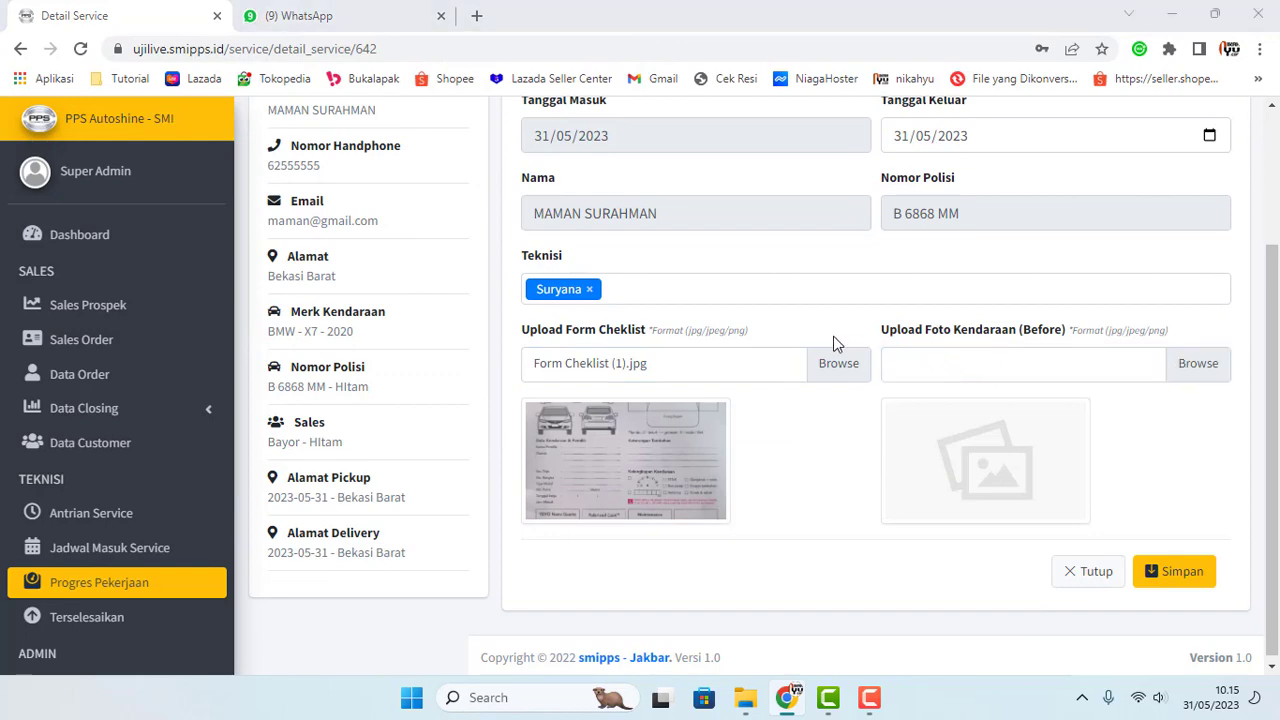
click(282, 265)
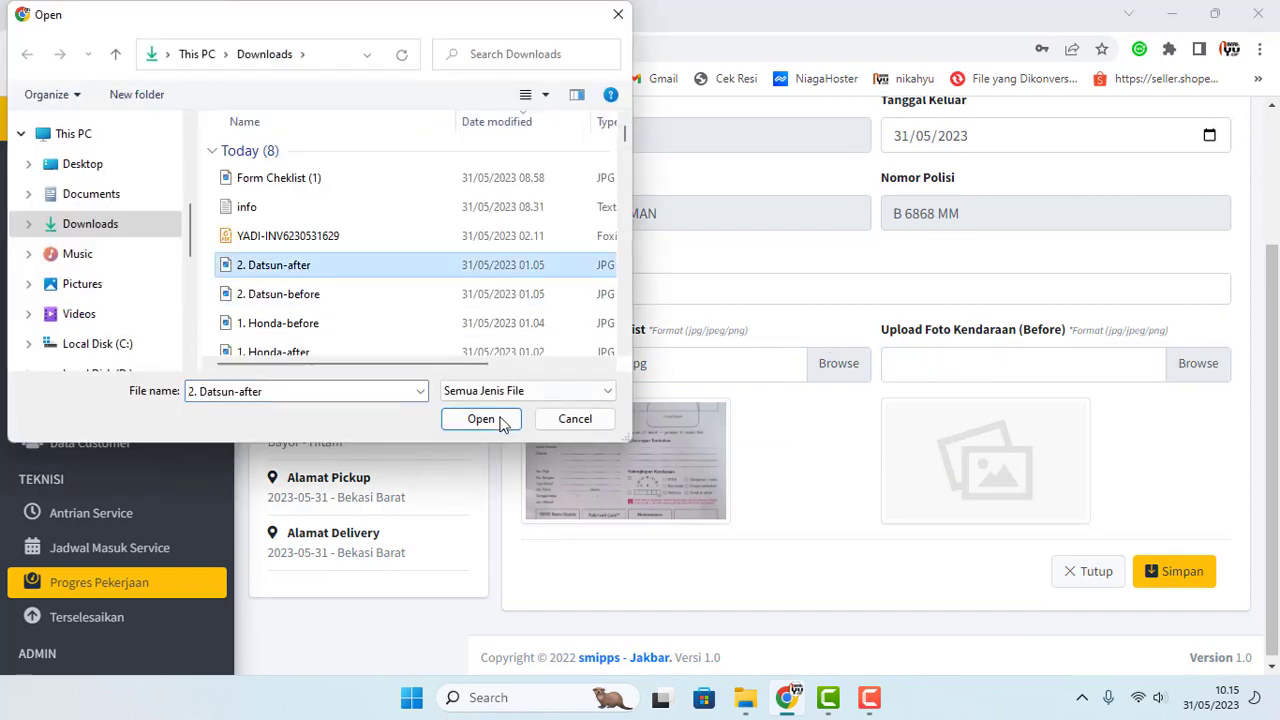
click(300, 294)
click(481, 419)
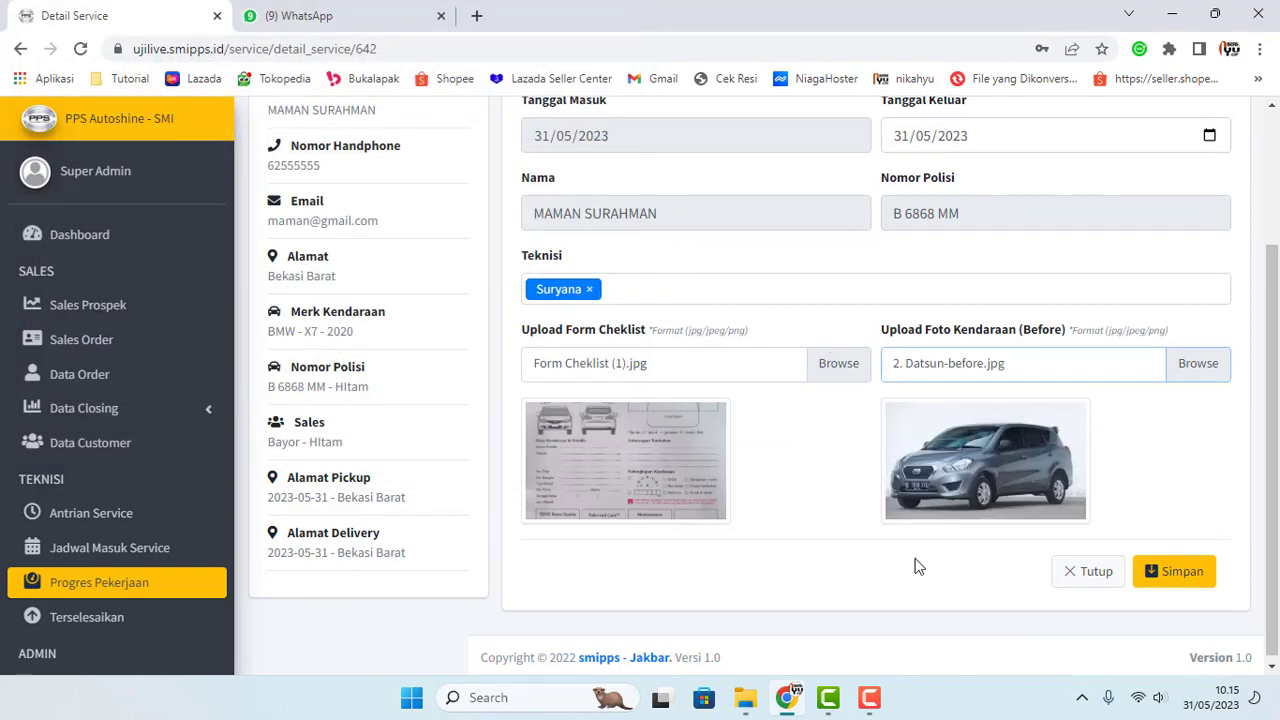
Step: Save the service input and review the saved detail page
click(1167, 580)
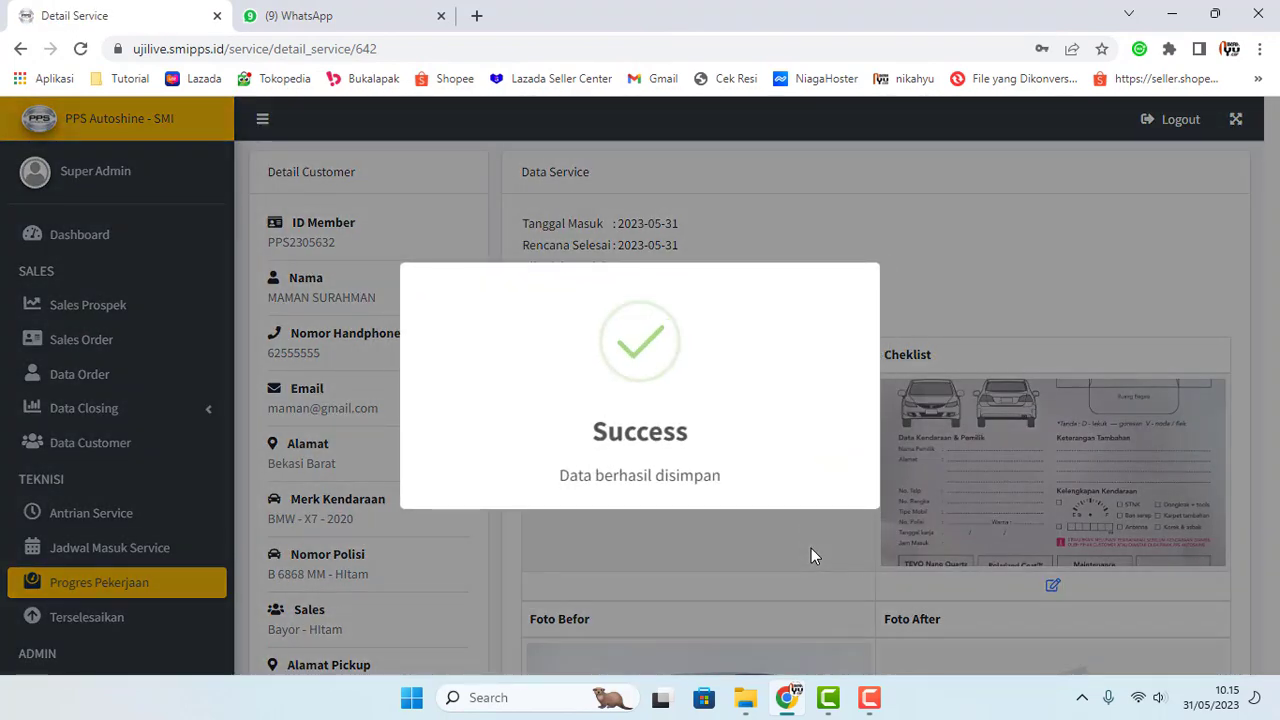
scroll(443, 524, down, 2)
scroll(194, 597, down, 2)
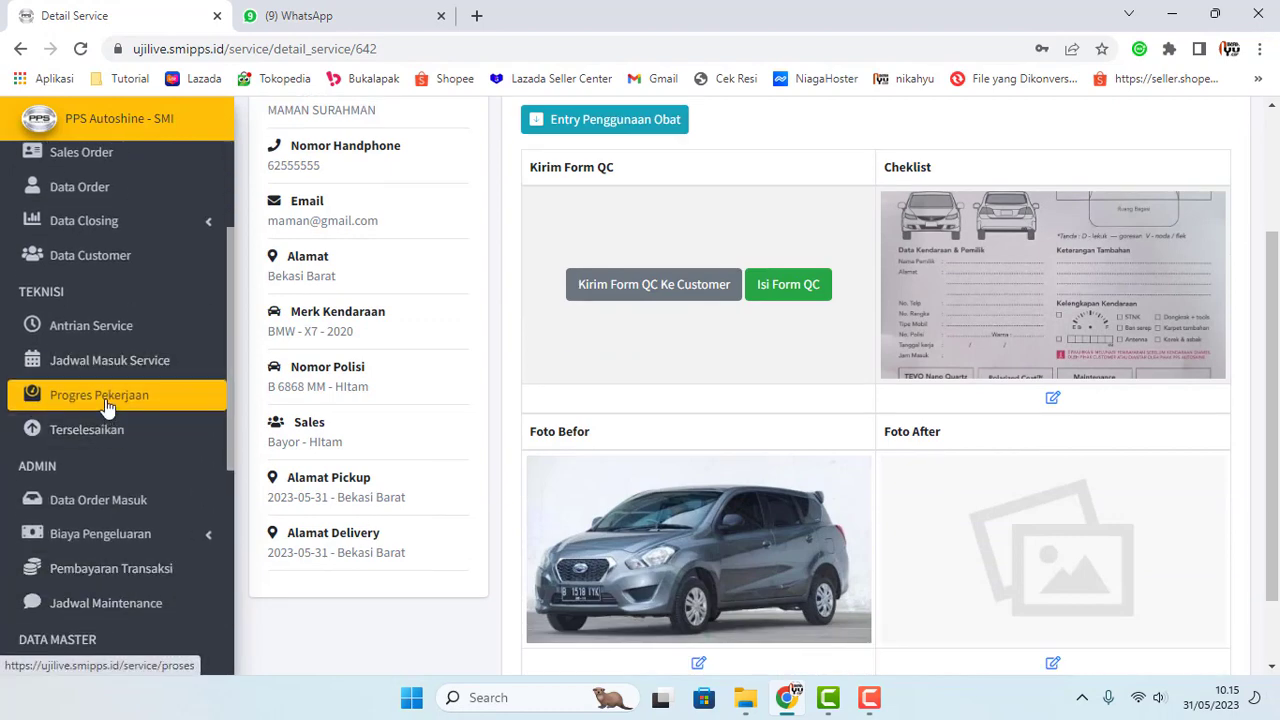
Step: Check the assigned technician's name on the Progres Pekerjaan page
click(105, 405)
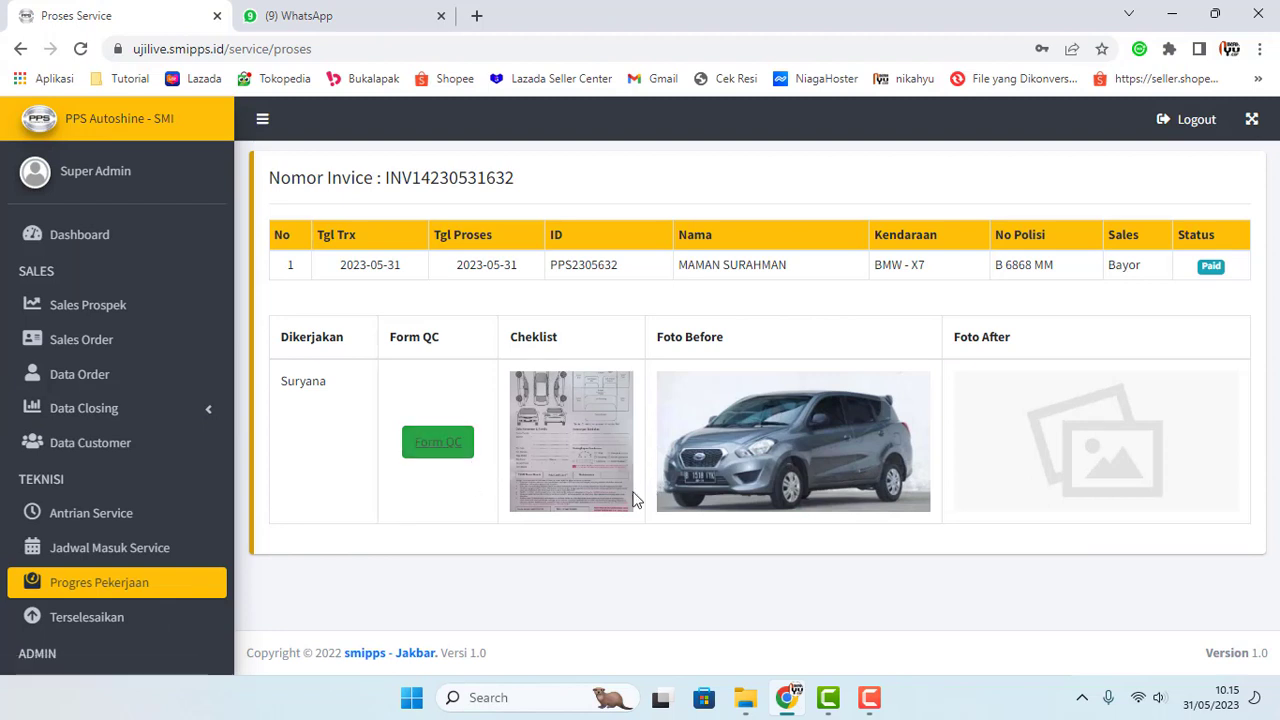
drag(336, 393, 280, 392)
click(300, 393)
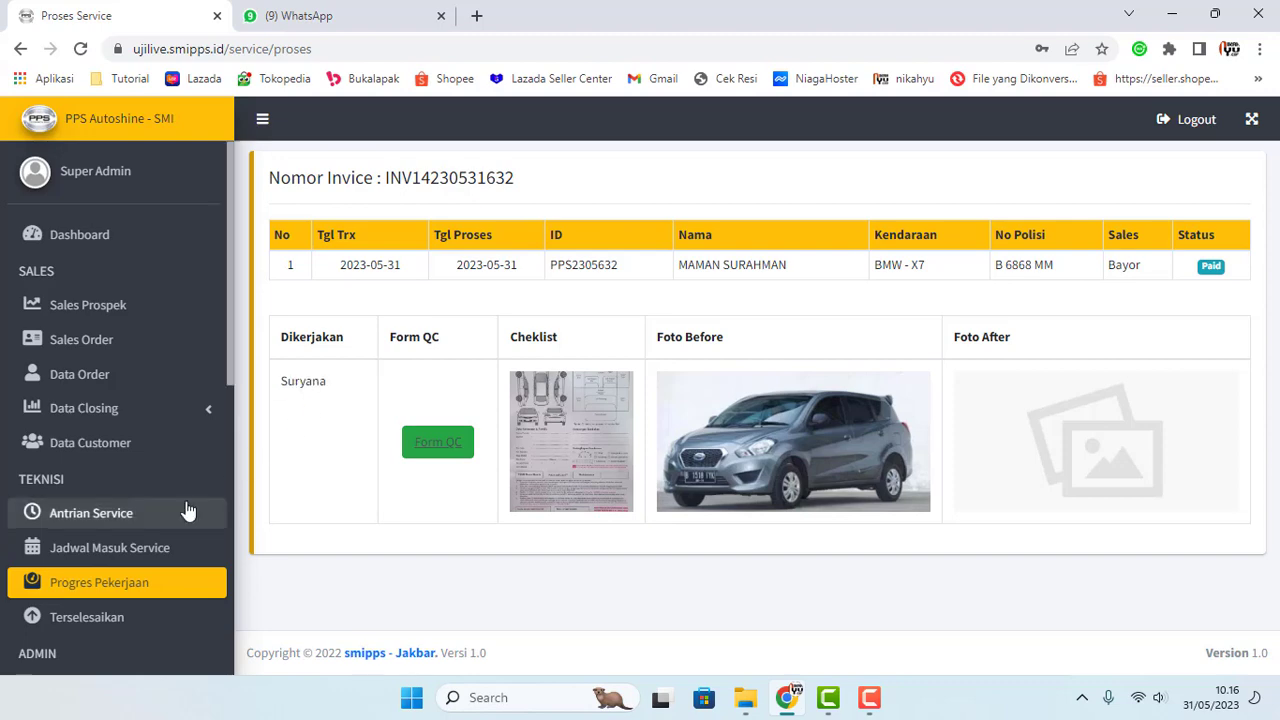
Step: Review the BMW X7 schedule entry's details, including the technician under Dikerjakan Oleh
click(112, 553)
click(500, 270)
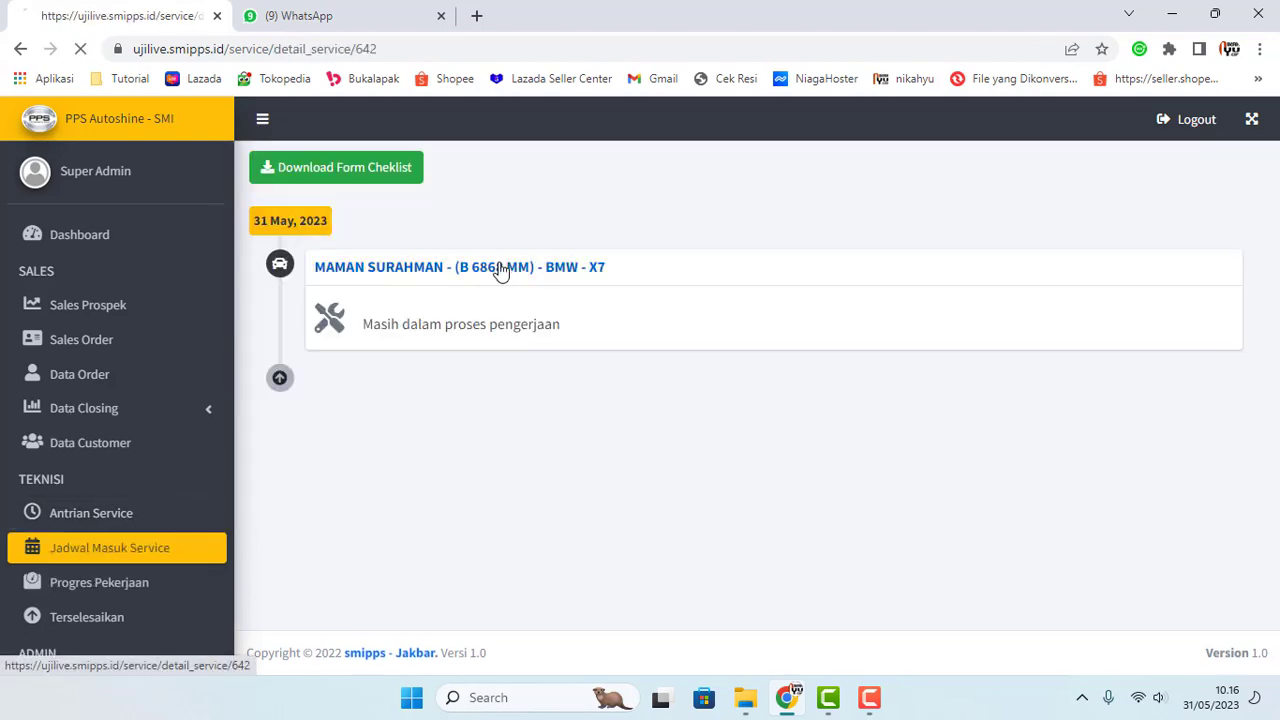
scroll(606, 334, down, 3)
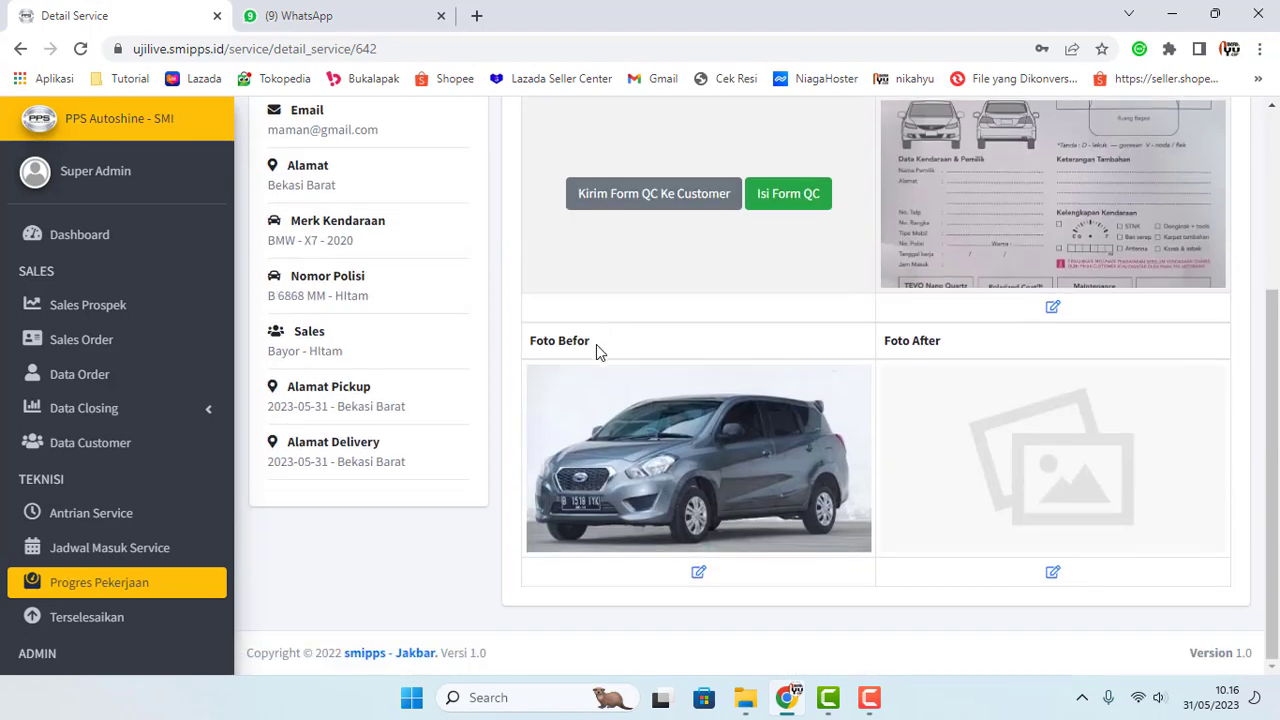
scroll(596, 344, up, 3)
drag(617, 267, 690, 270)
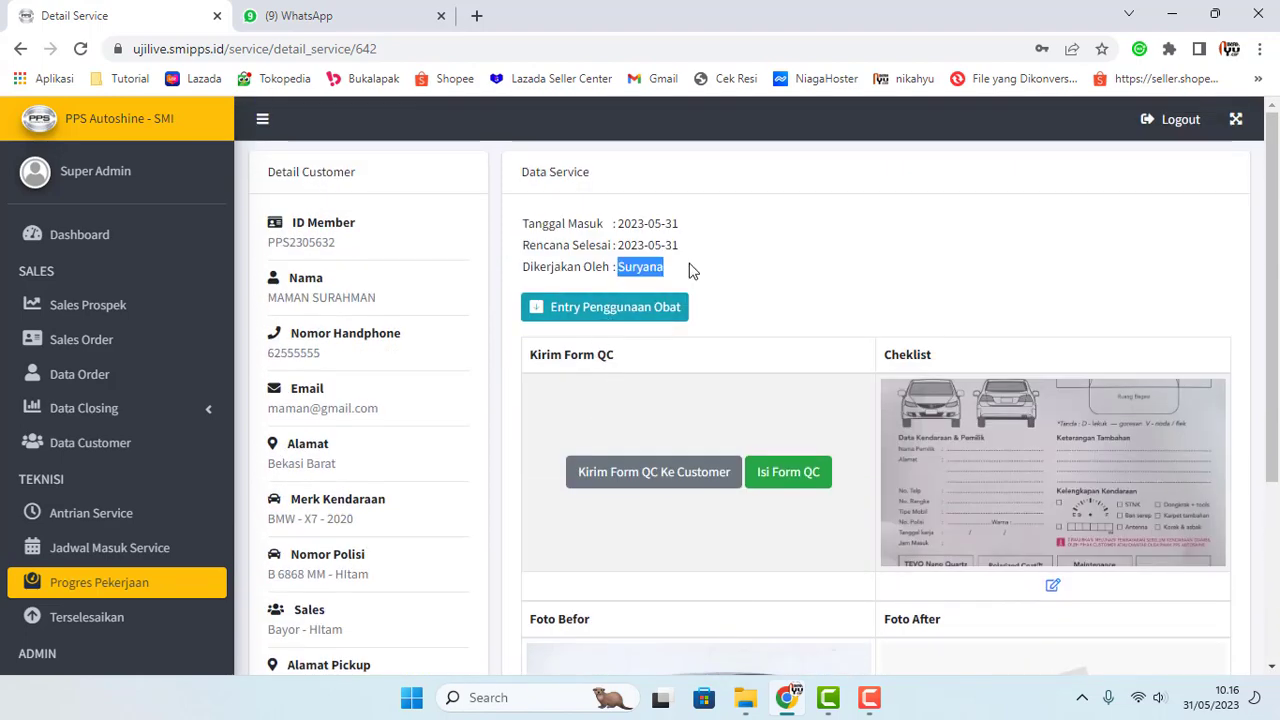
click(677, 273)
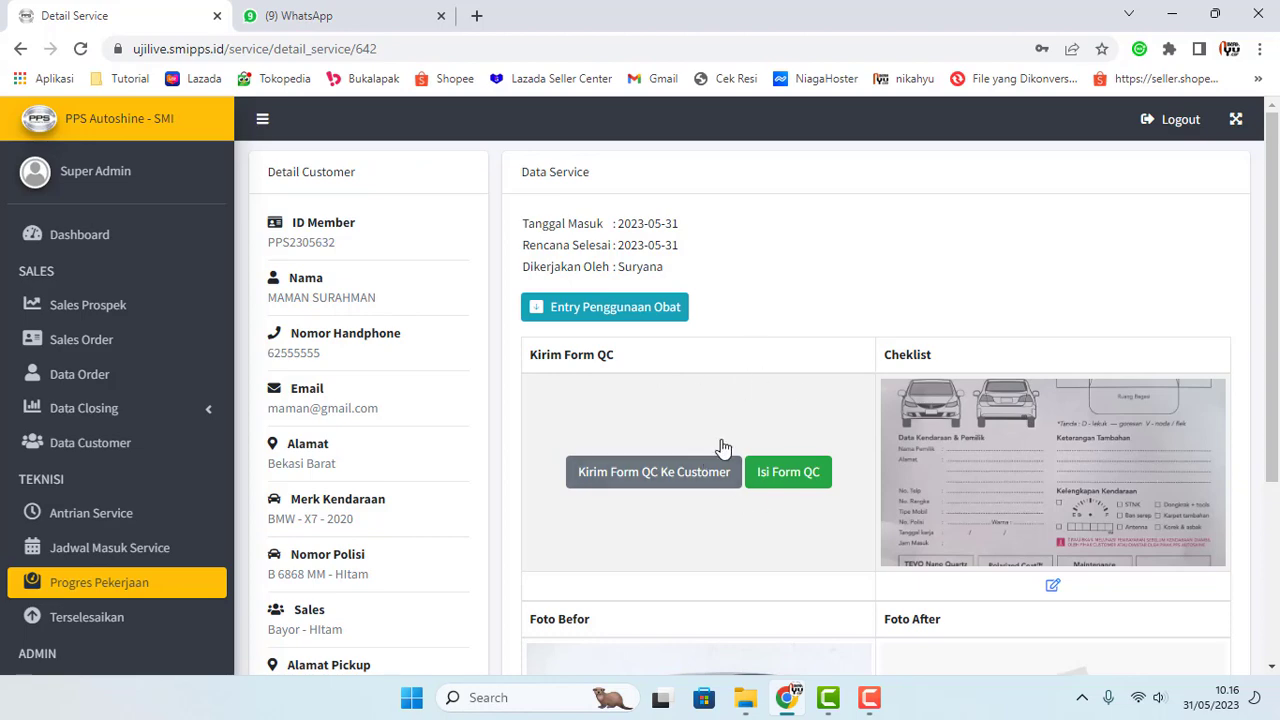
scroll(709, 463, down, 2)
scroll(686, 480, up, 2)
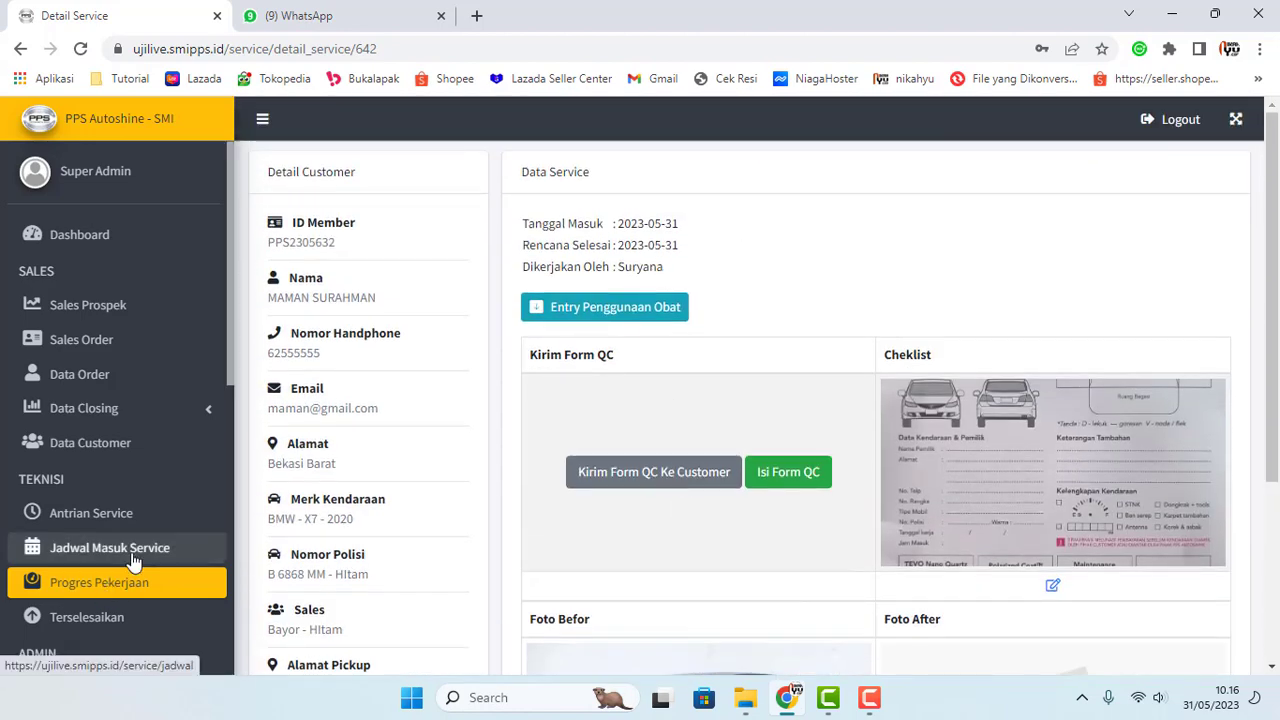
scroll(133, 560, down, 2)
Step: Return to Progres Pekerjaan and open the job's Form Quality Control (QC)
click(113, 405)
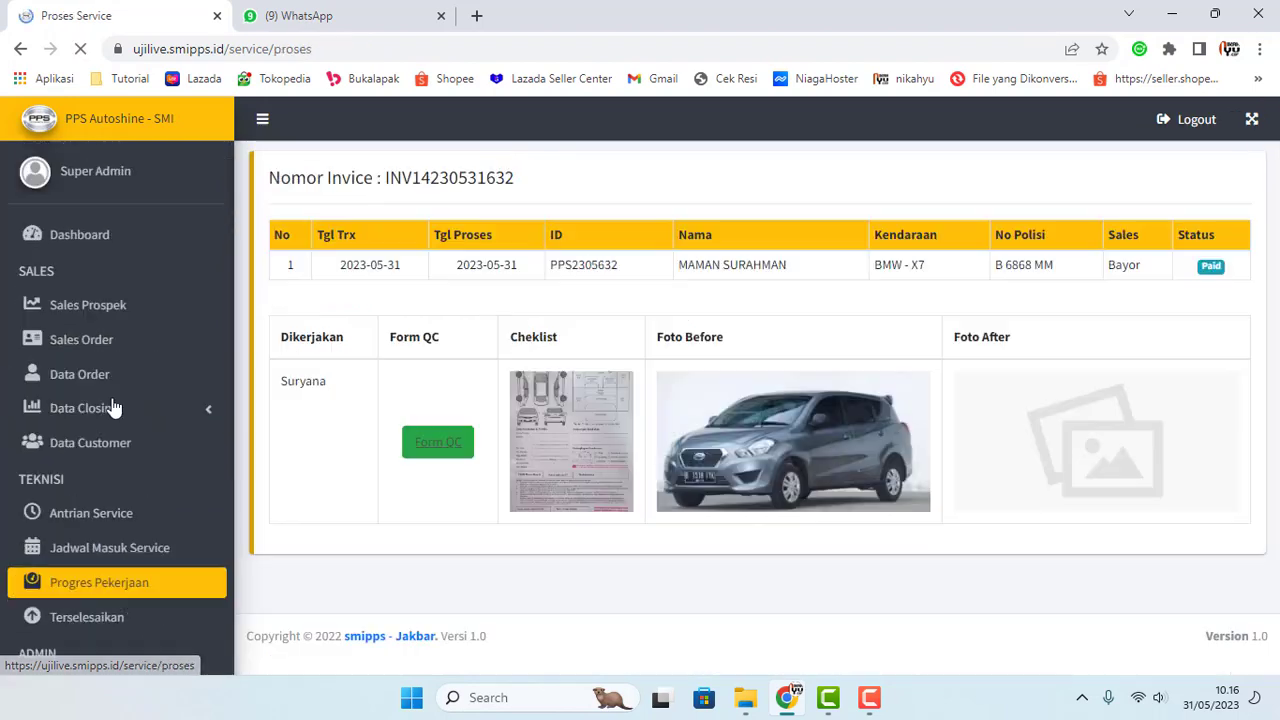
drag(338, 399, 284, 386)
click(425, 392)
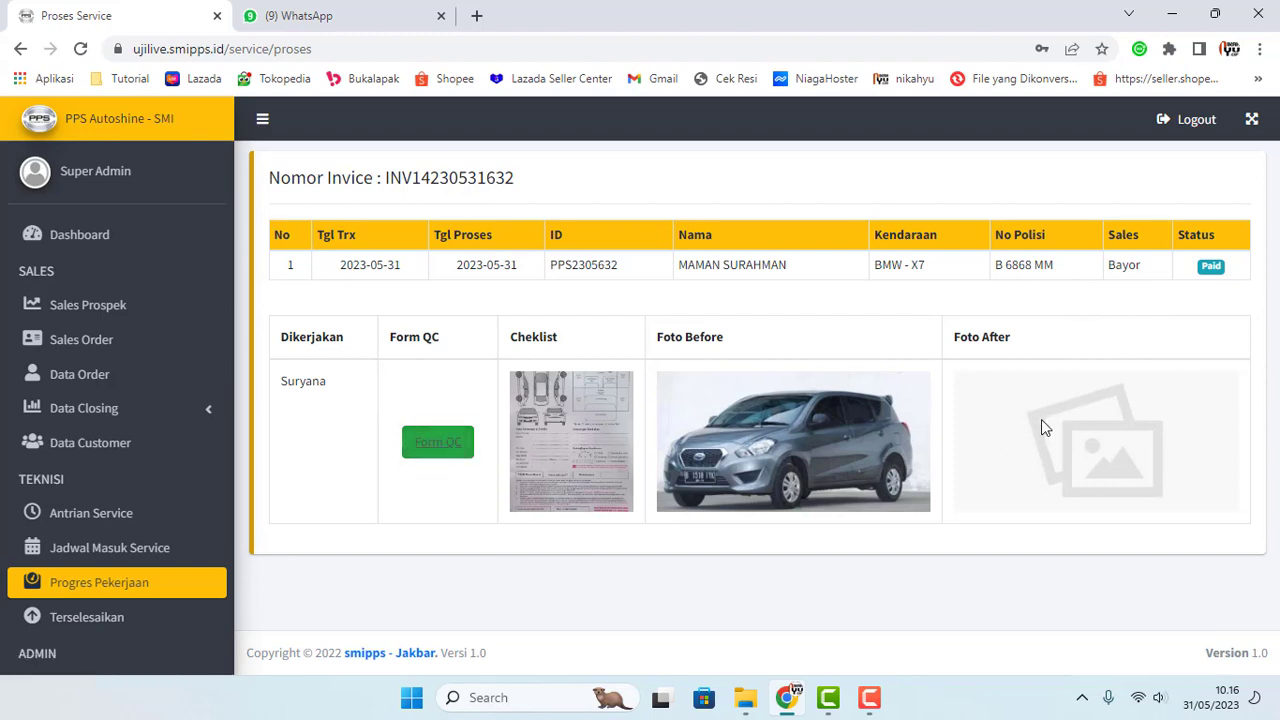
click(441, 447)
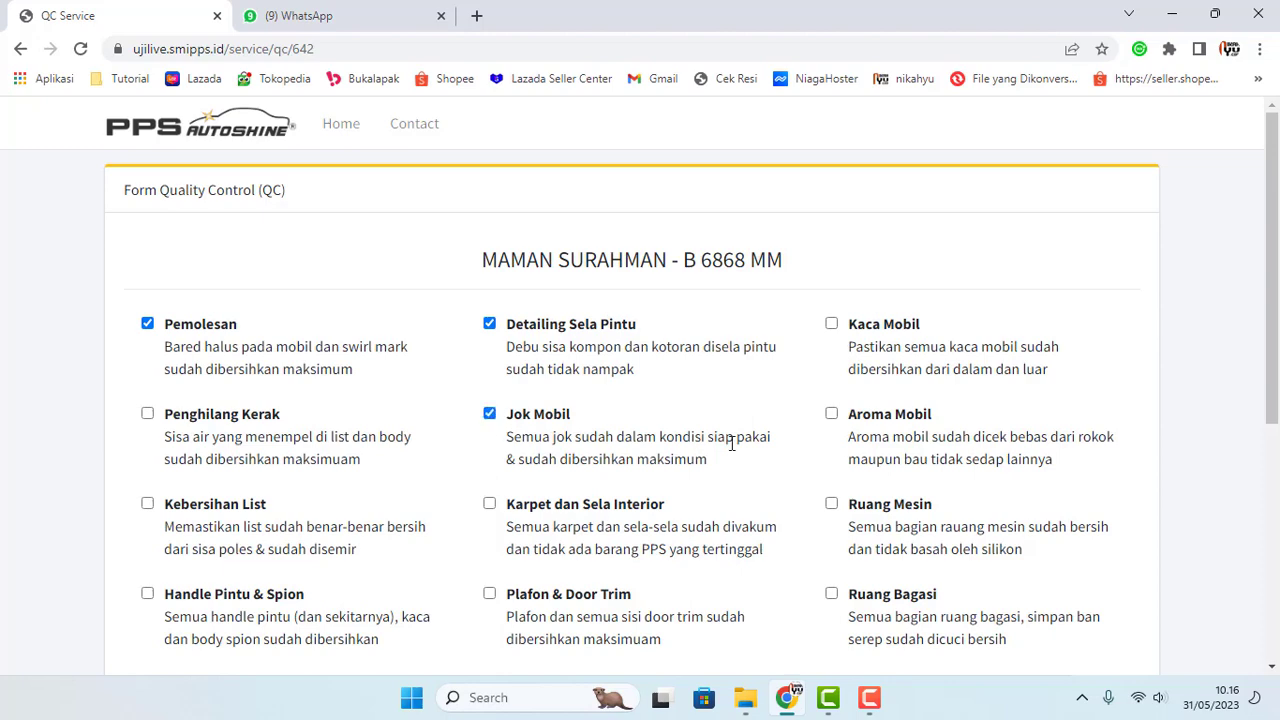
Step: Save the BMW X7 QC confirmation, reload, and return to Progres Pekerjaan
scroll(731, 443, down, 5)
click(951, 555)
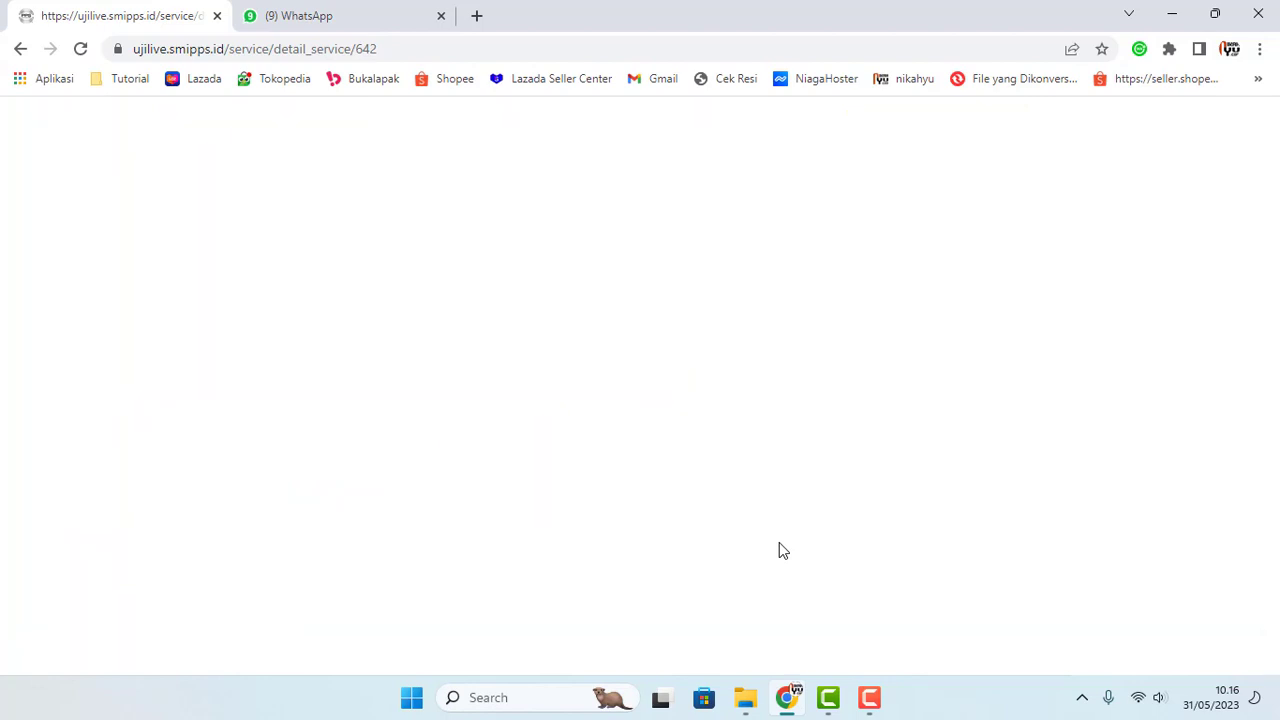
click(80, 50)
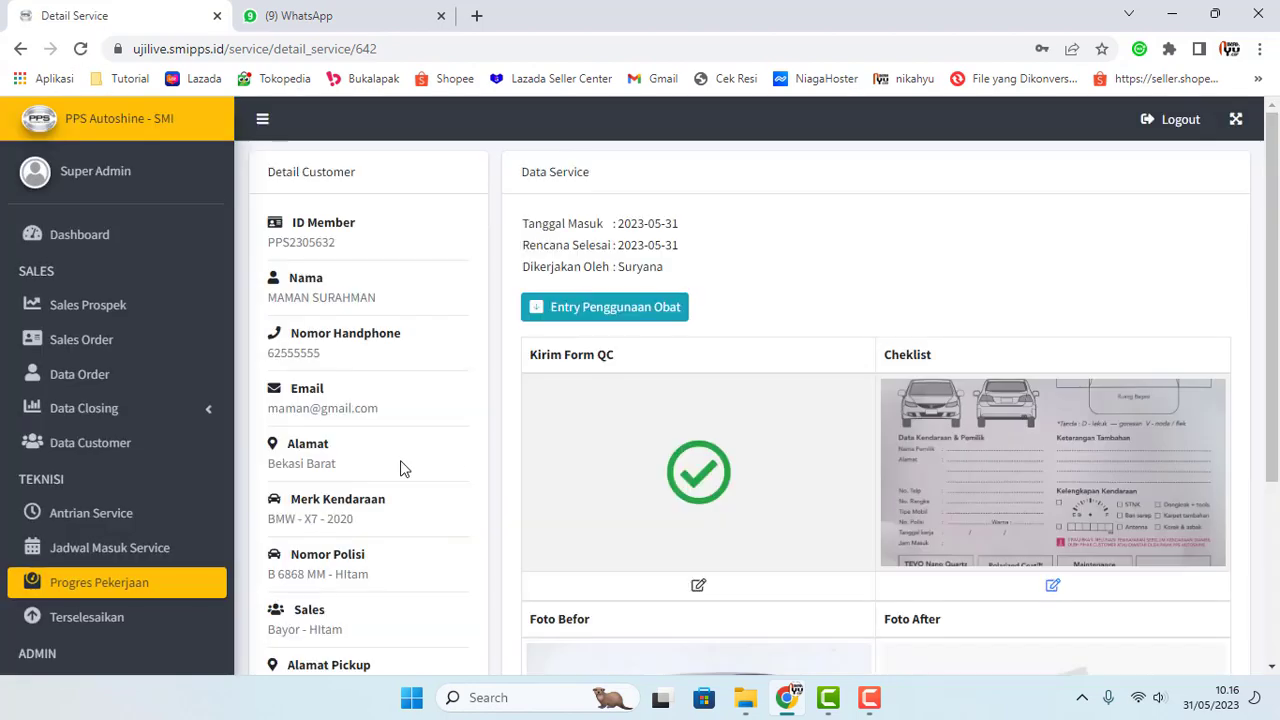
scroll(623, 457, down, 2)
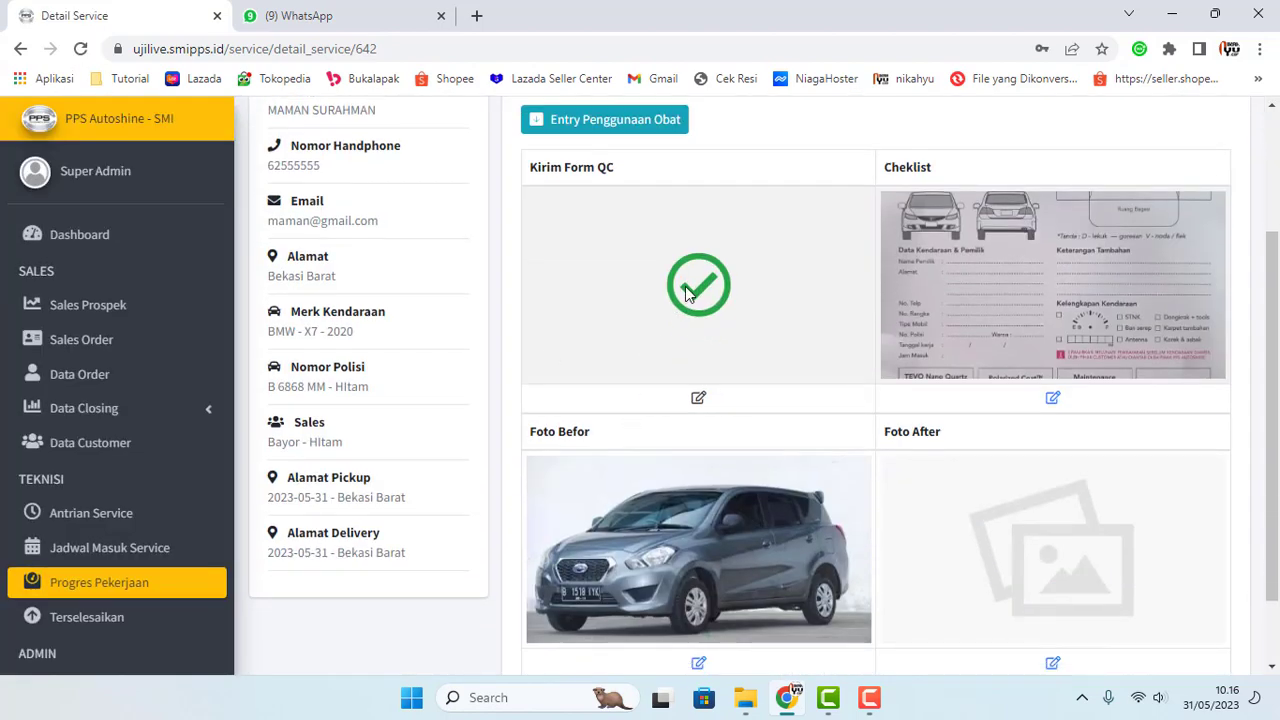
click(117, 582)
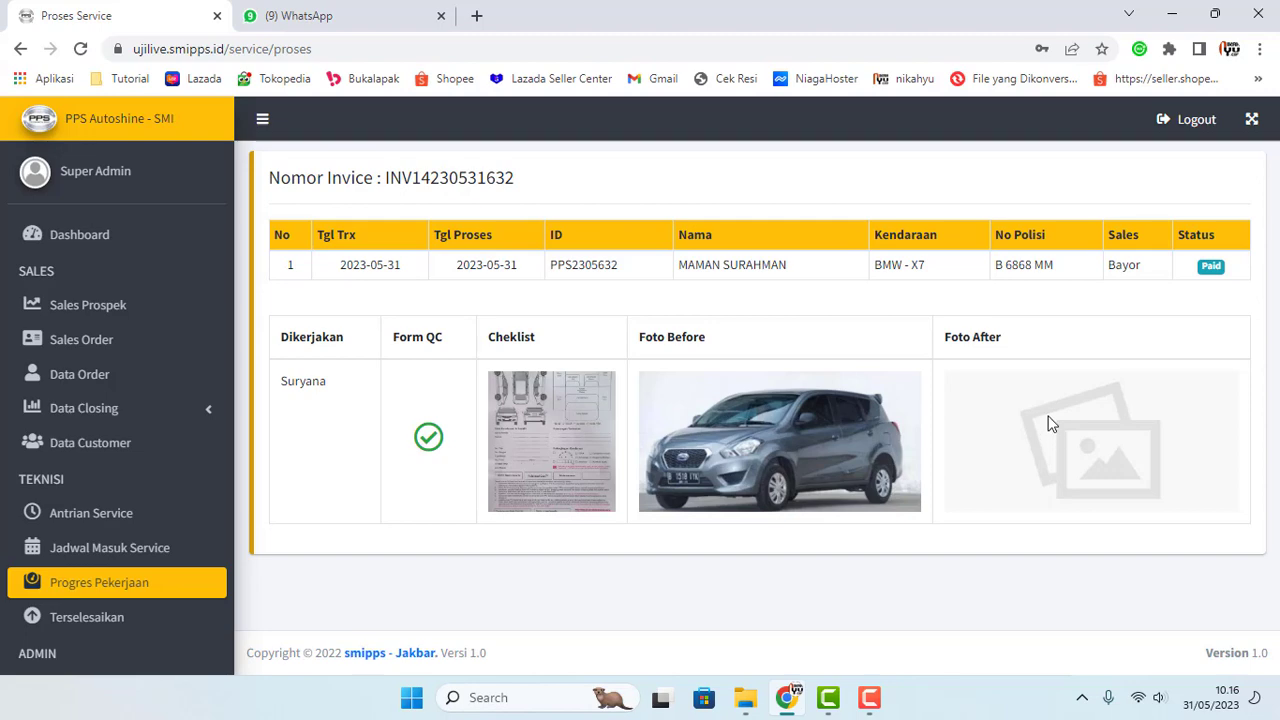
Step: Replace the BMW X7 job's Foto After with 2. Datsun-after, then check it on Progres Pekerjaan
click(57, 548)
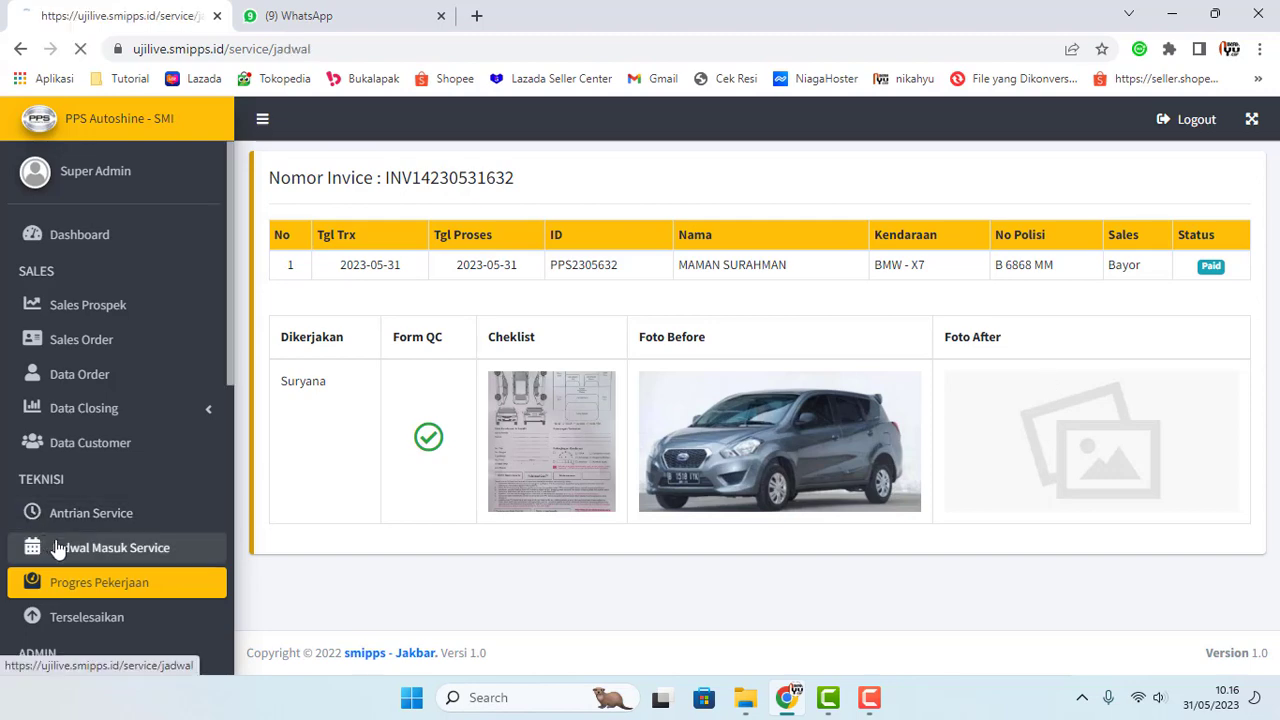
click(397, 269)
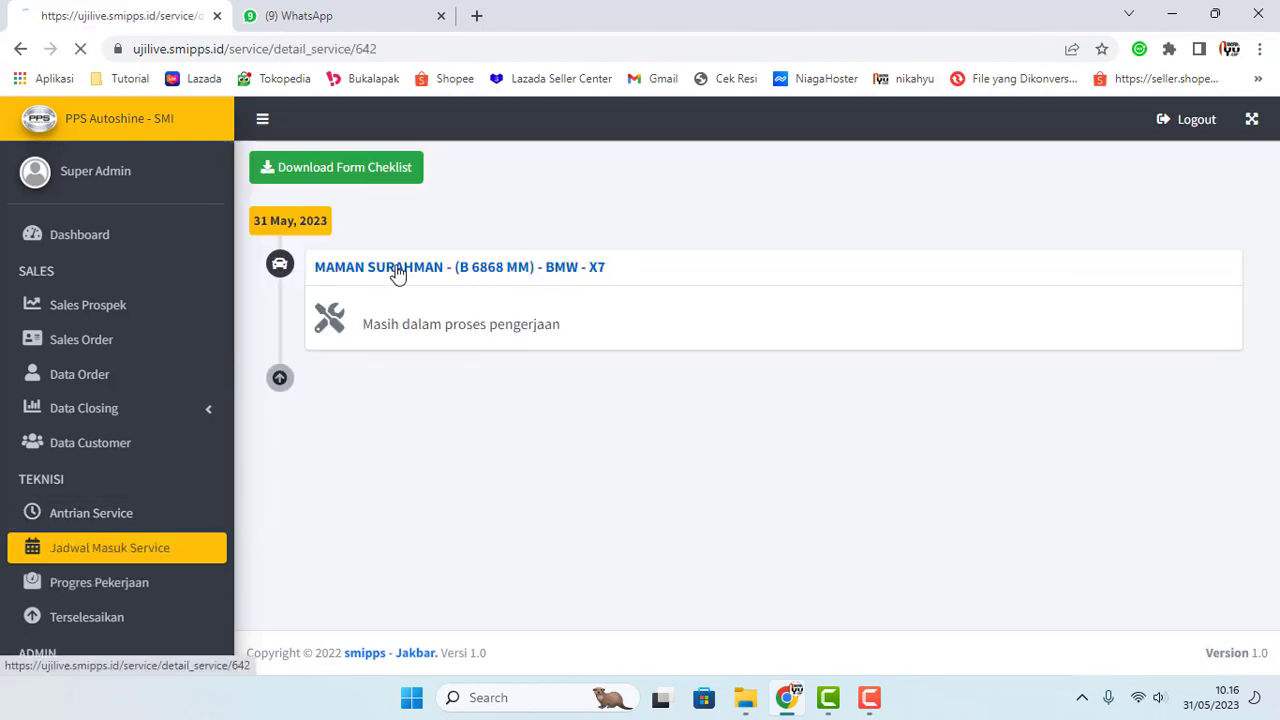
scroll(803, 428, down, 2)
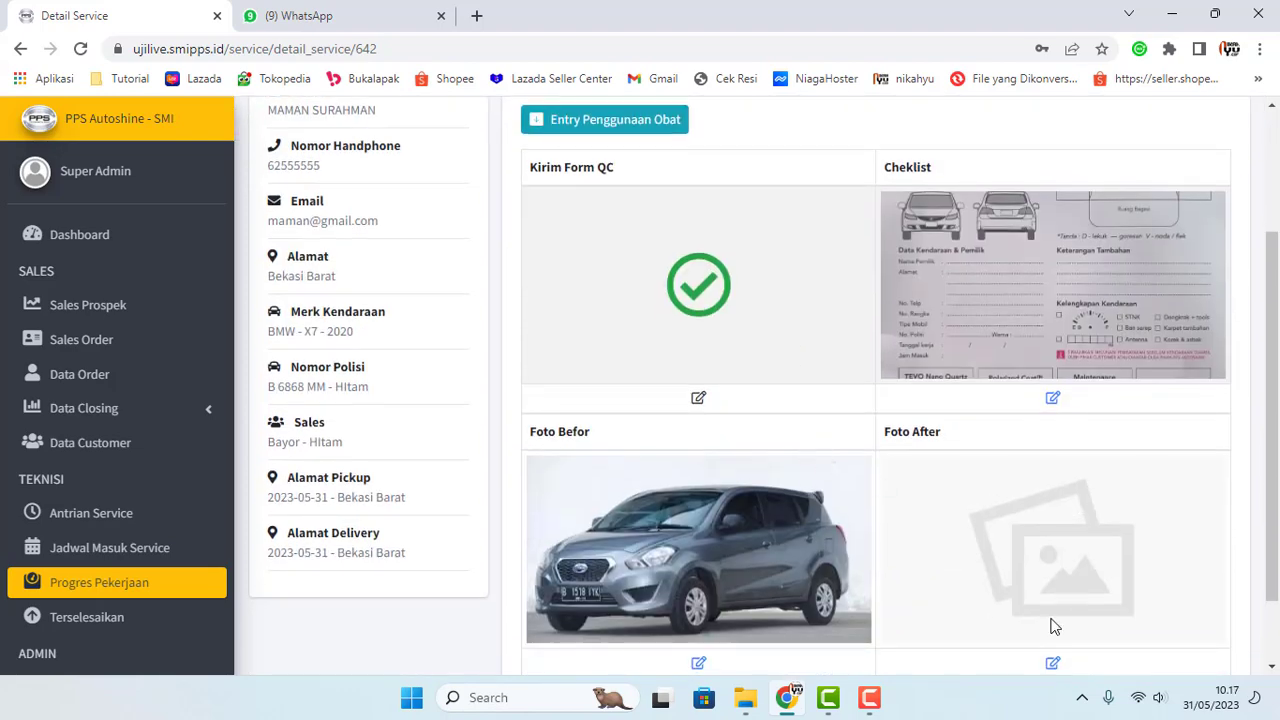
scroll(1055, 627, down, 1)
click(1054, 574)
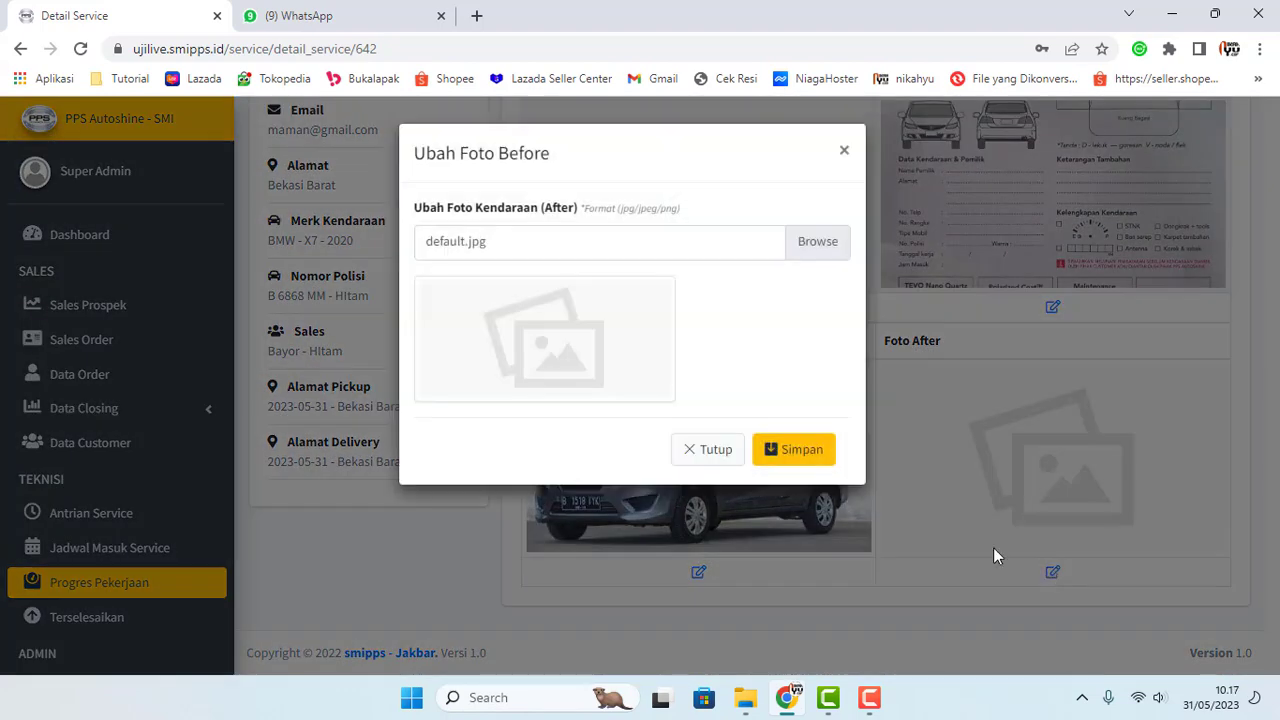
click(815, 243)
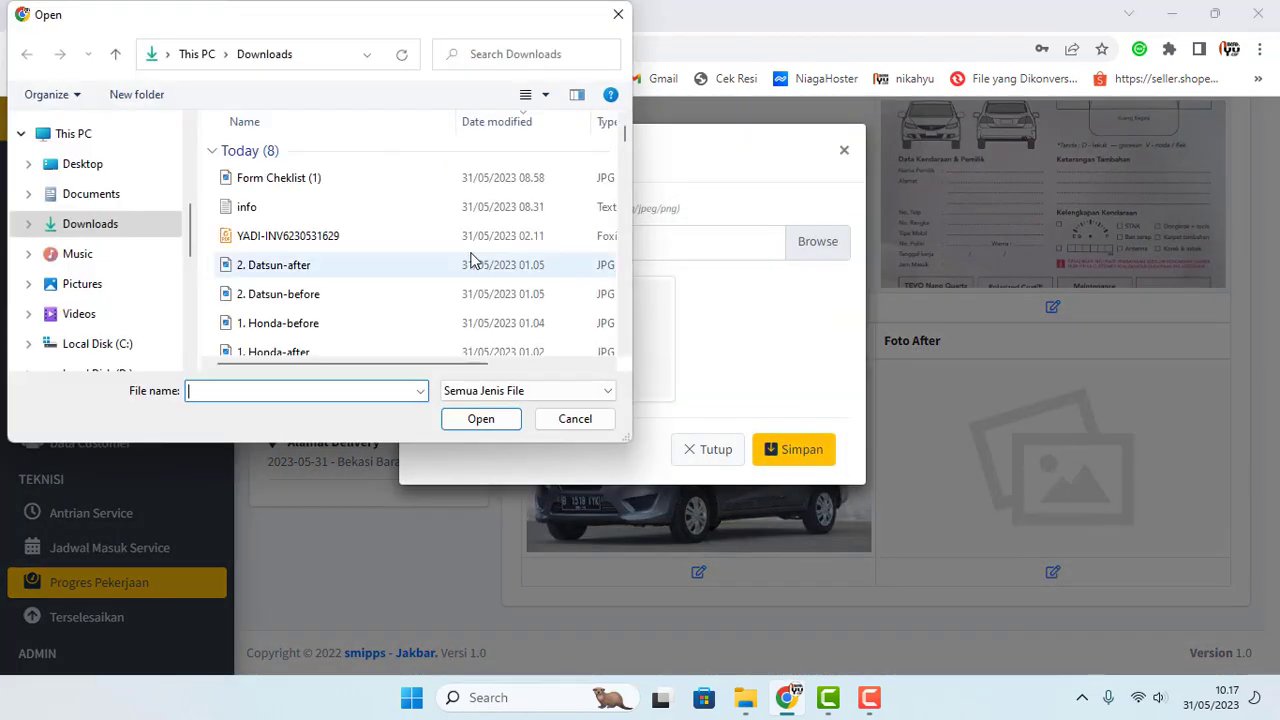
click(325, 266)
click(481, 419)
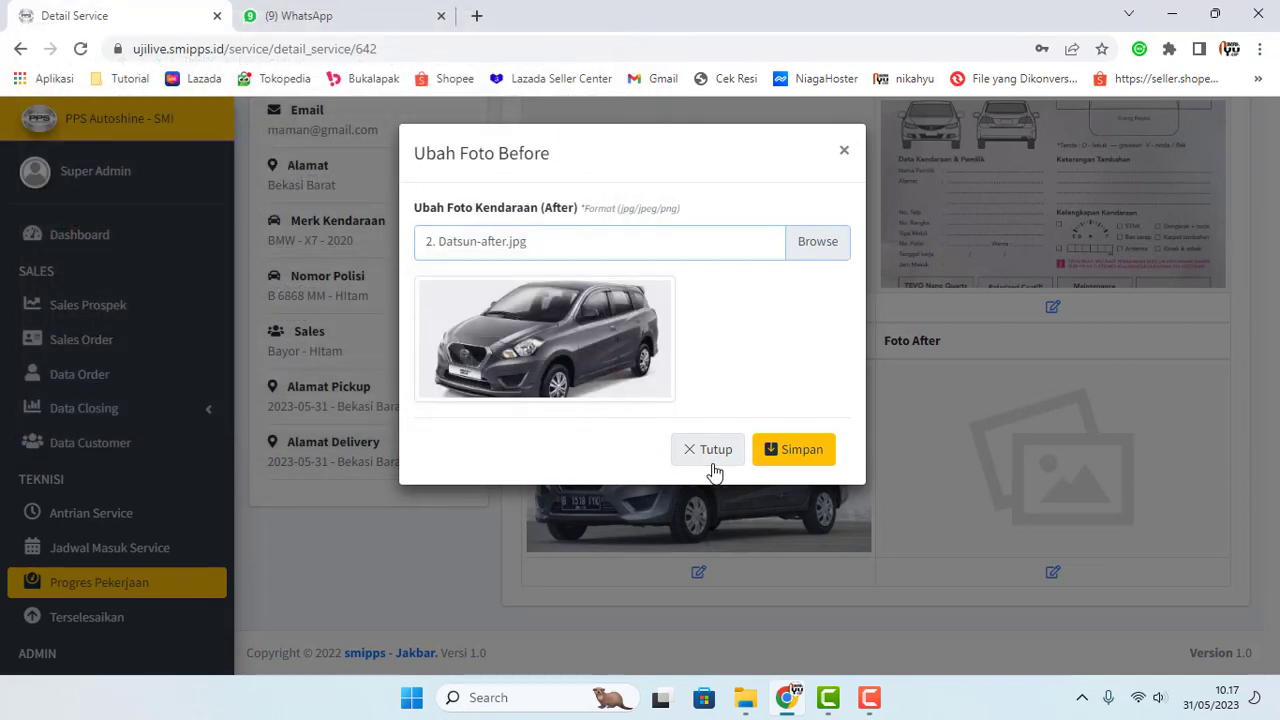
click(766, 457)
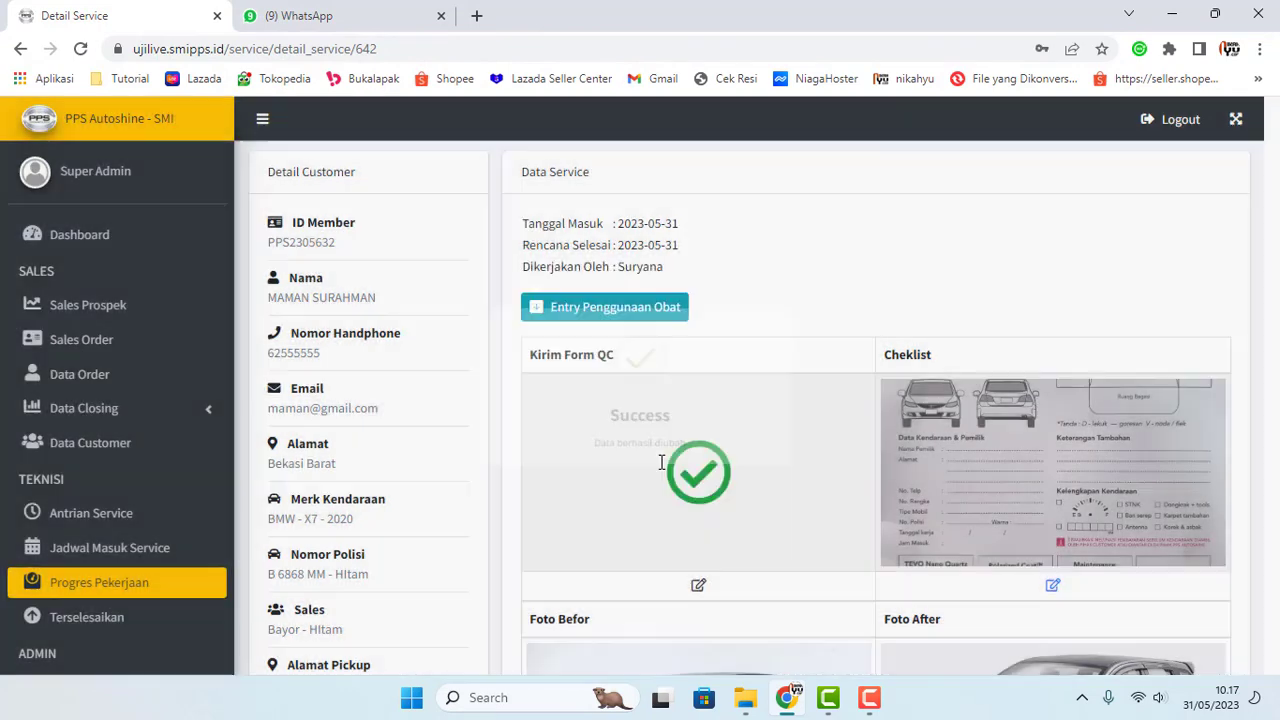
scroll(355, 478, down, 3)
click(153, 581)
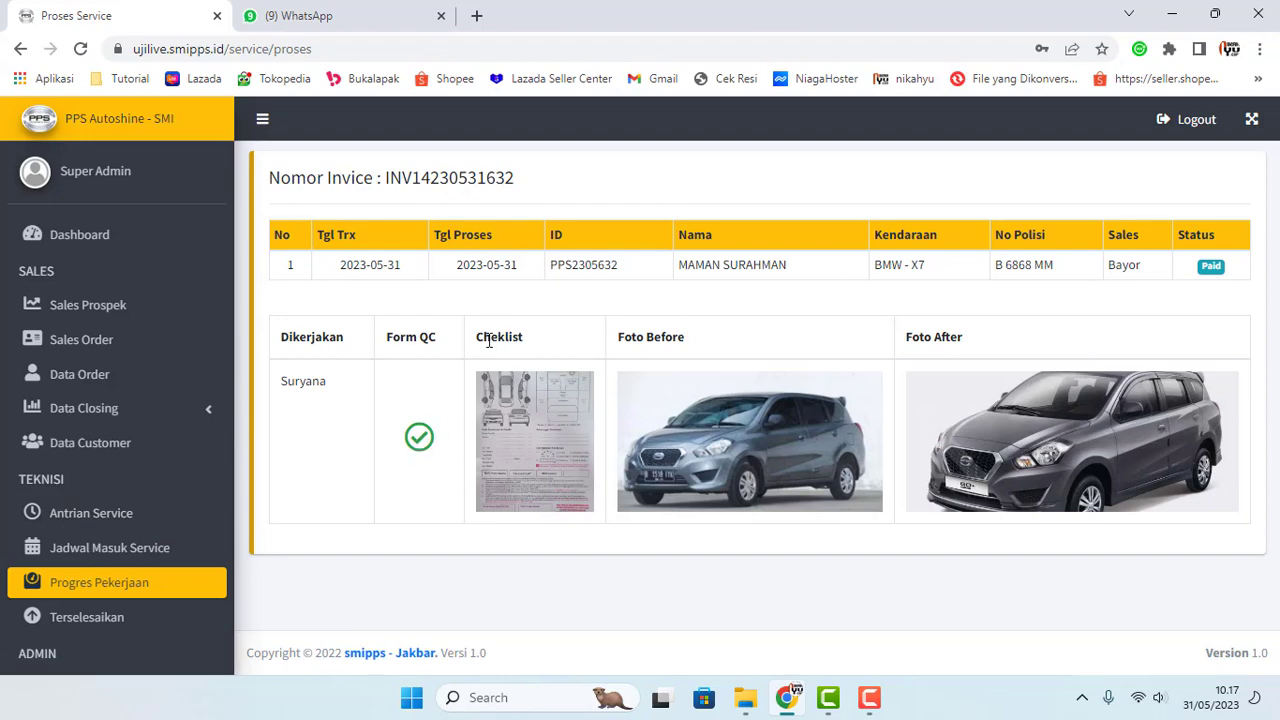
Step: Add 2 Lap Microfiber (OB01) to the BMW X7 job's medicine usage
drag(478, 338, 540, 343)
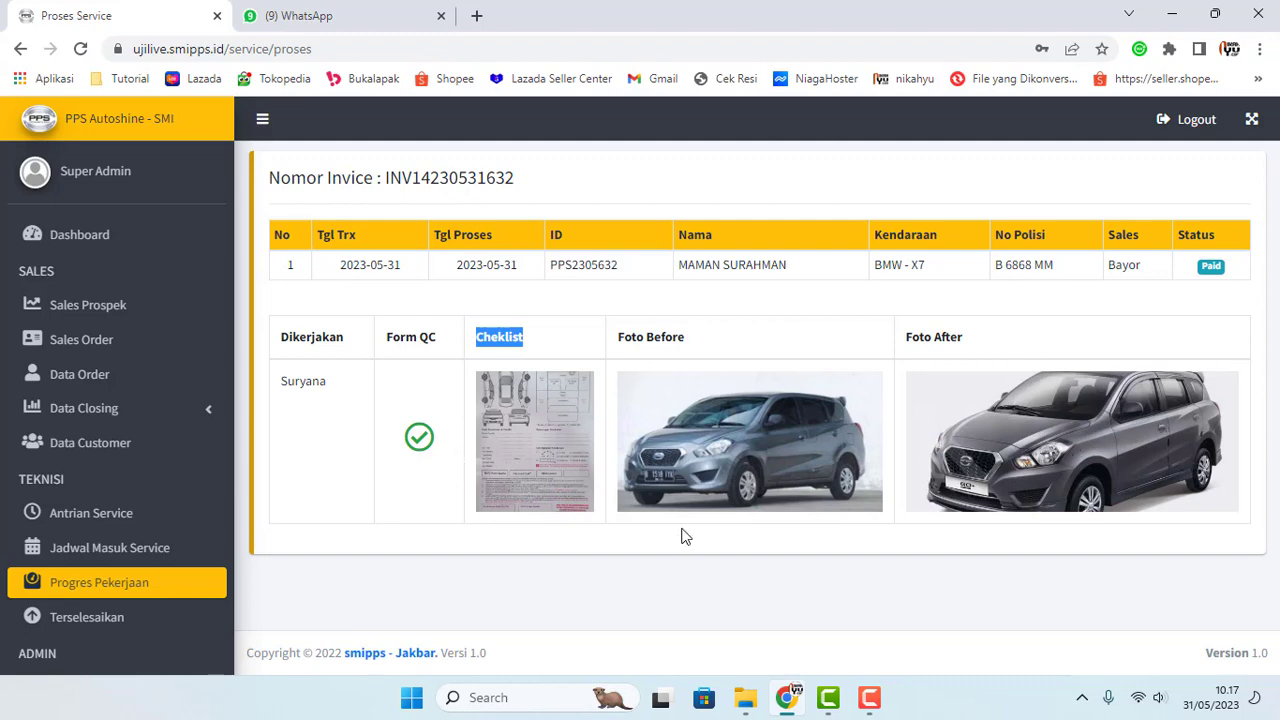
click(100, 552)
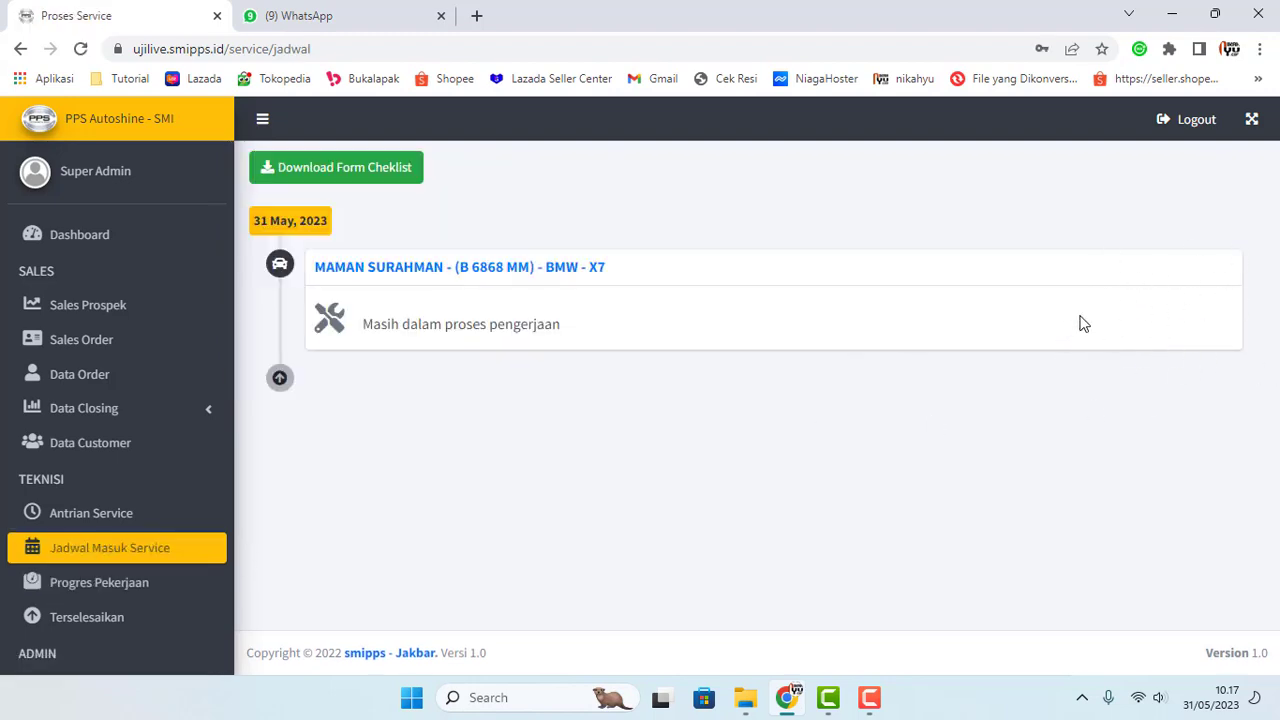
click(370, 275)
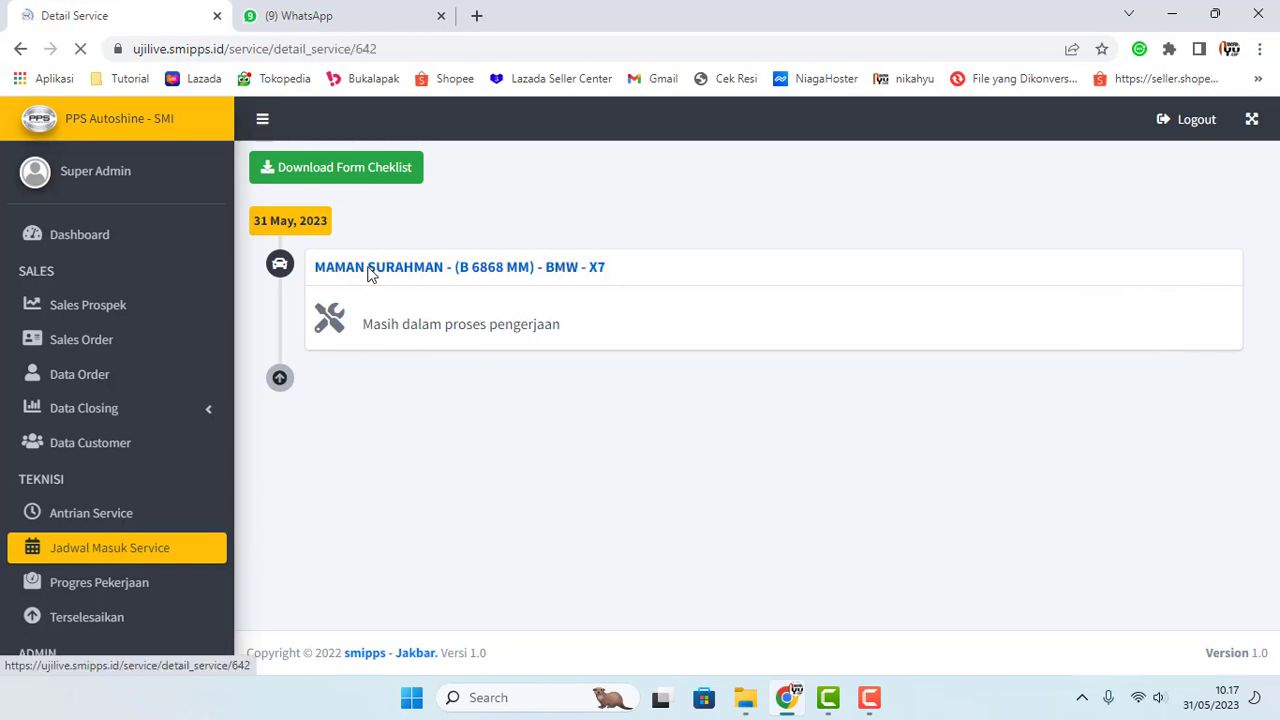
click(602, 314)
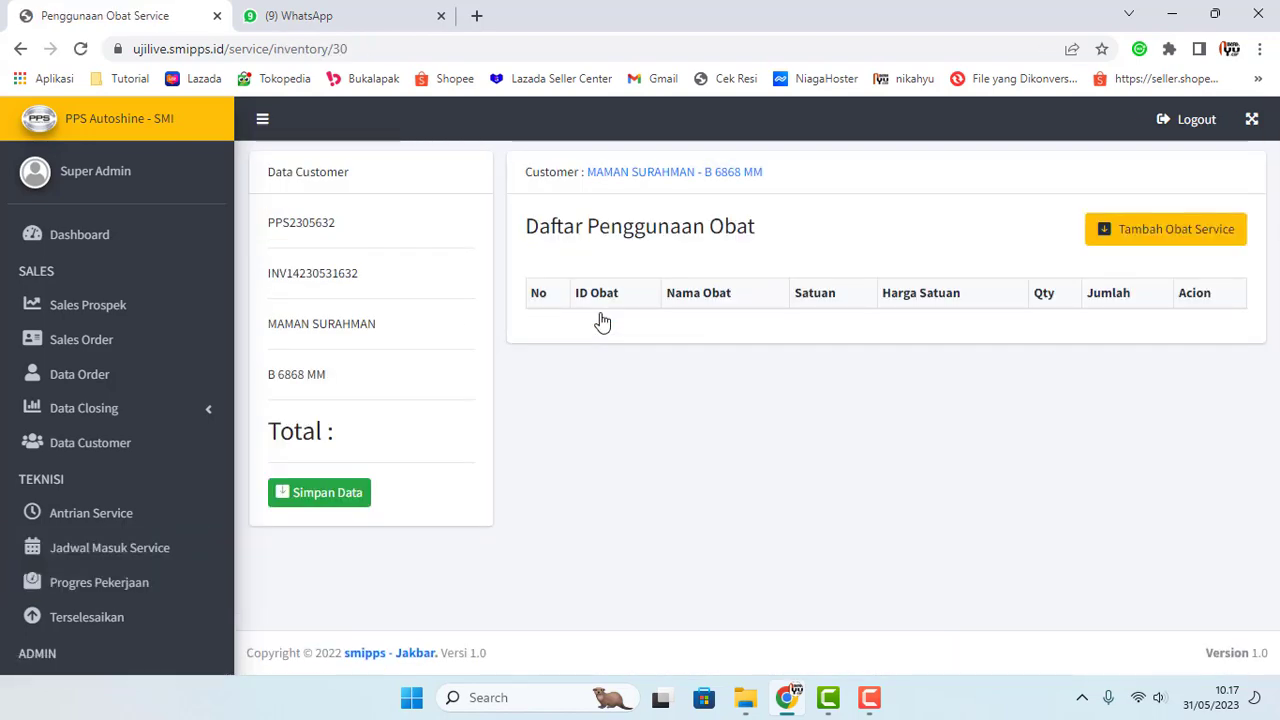
click(1105, 229)
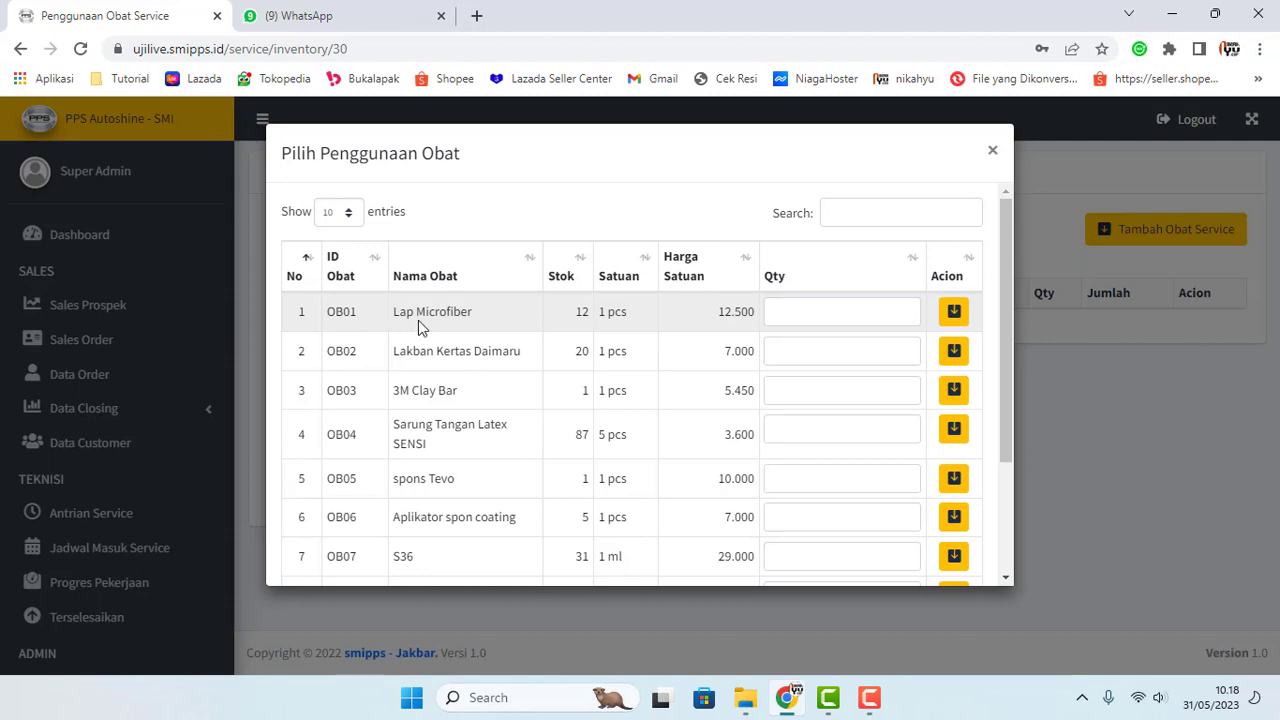
double_click(583, 312)
click(810, 314)
click(948, 320)
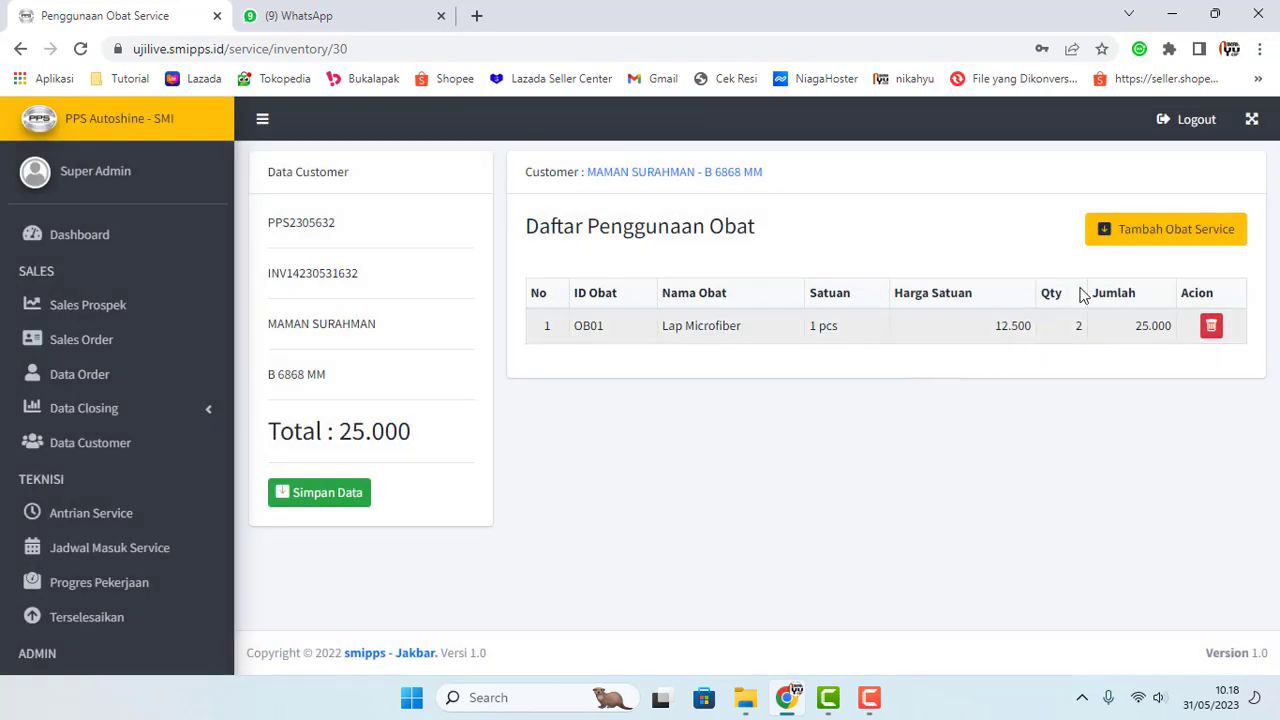
Step: Confirm Lap Microfiber stock dropped to 10, close the list, and return to Jadwal Masuk Service
click(1163, 230)
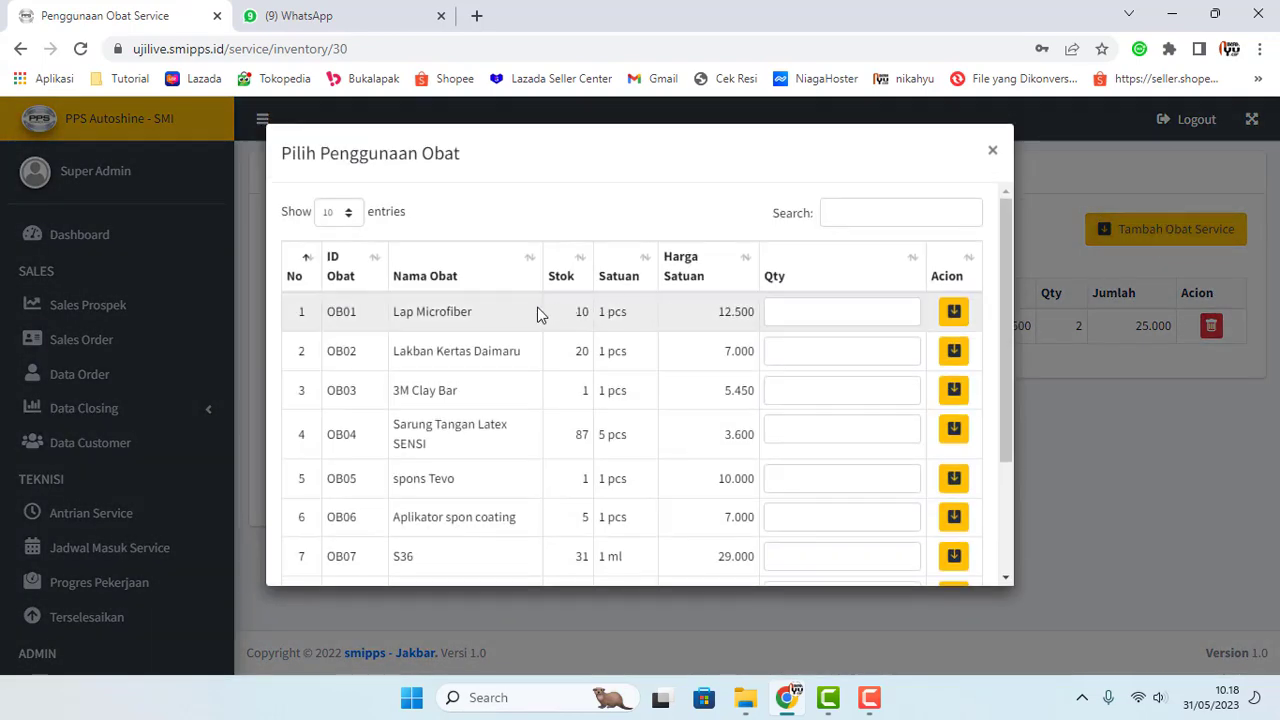
double_click(585, 314)
click(588, 318)
click(993, 152)
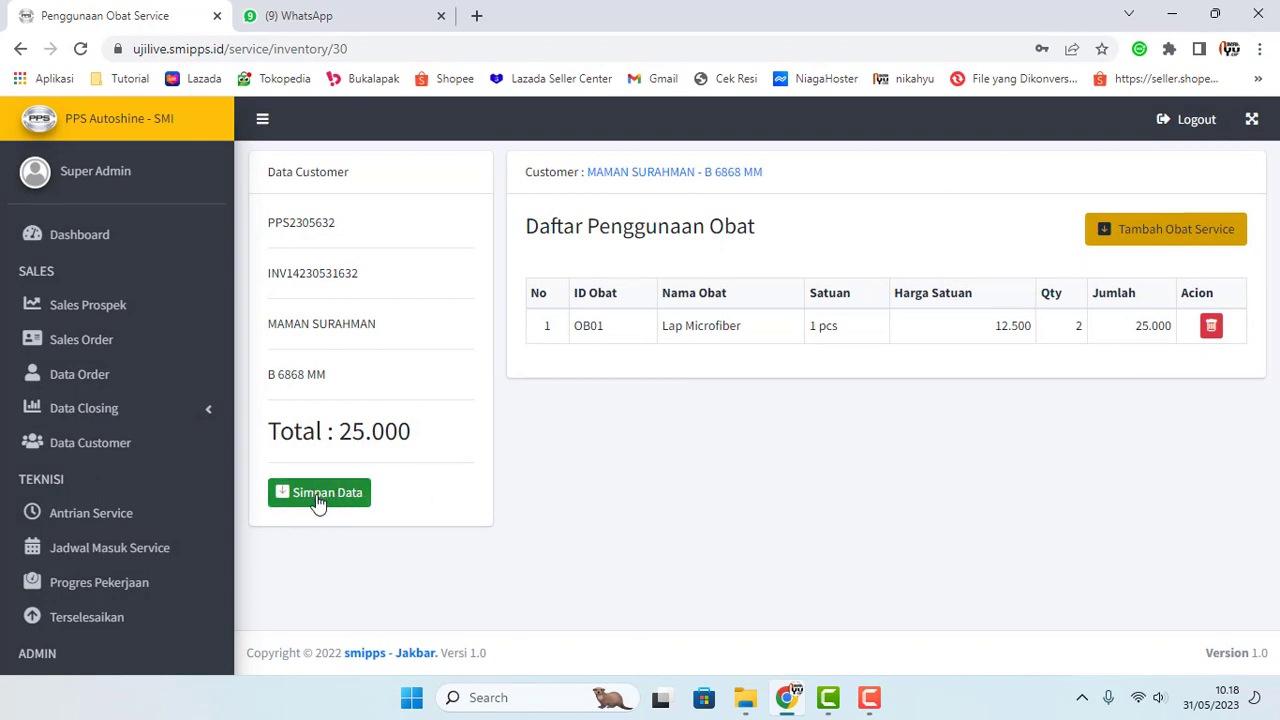
click(117, 548)
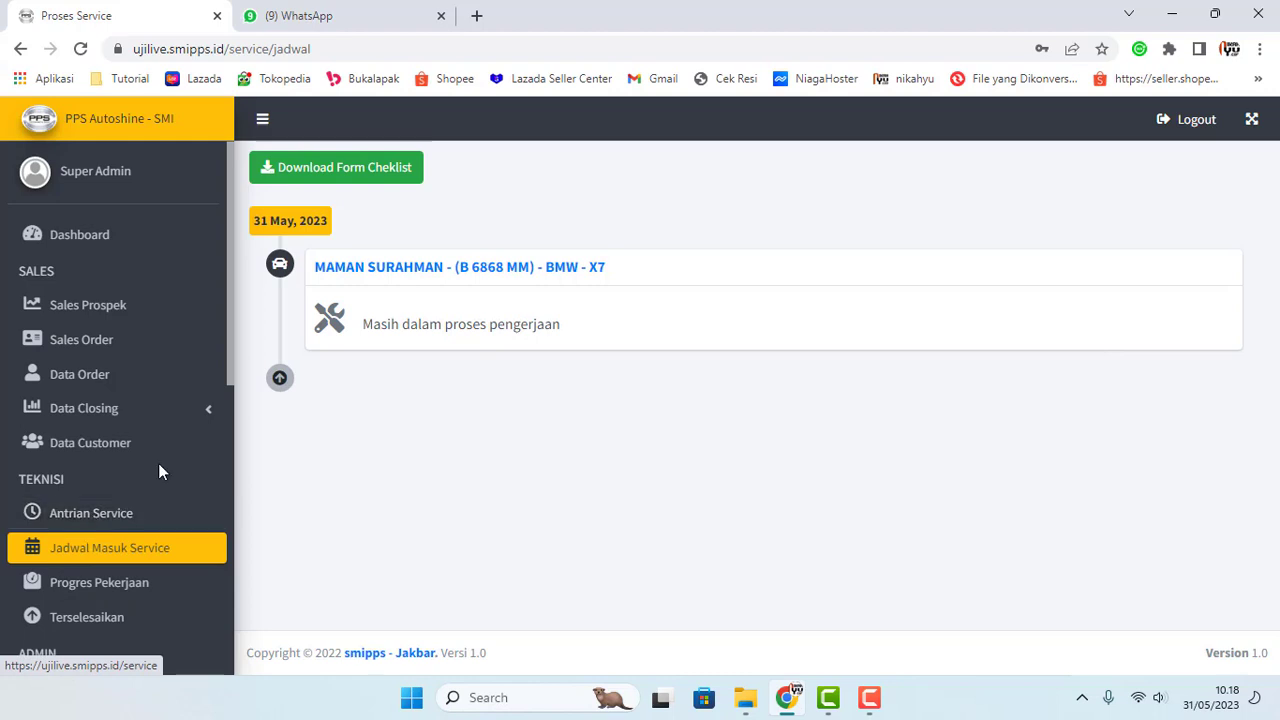
Step: Save the BMW X7's 25.000 medicine usage, review Progres Pekerjaan, then return to the schedule
click(369, 270)
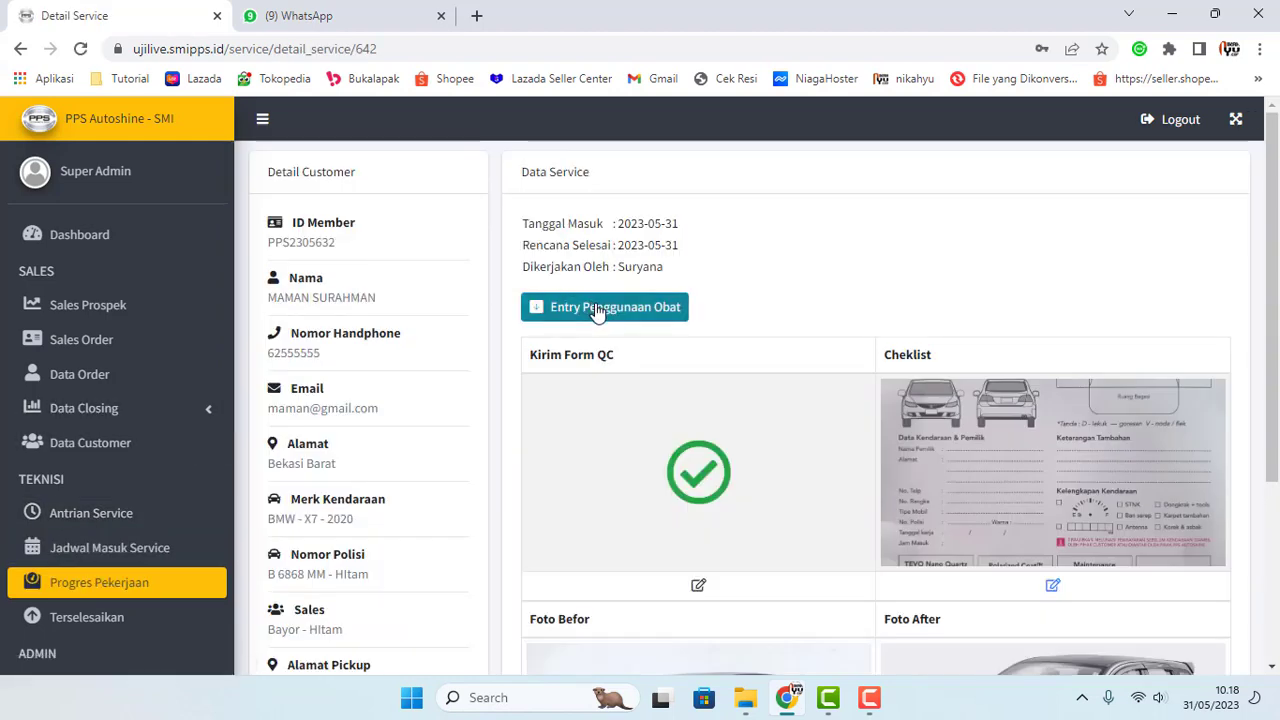
click(597, 310)
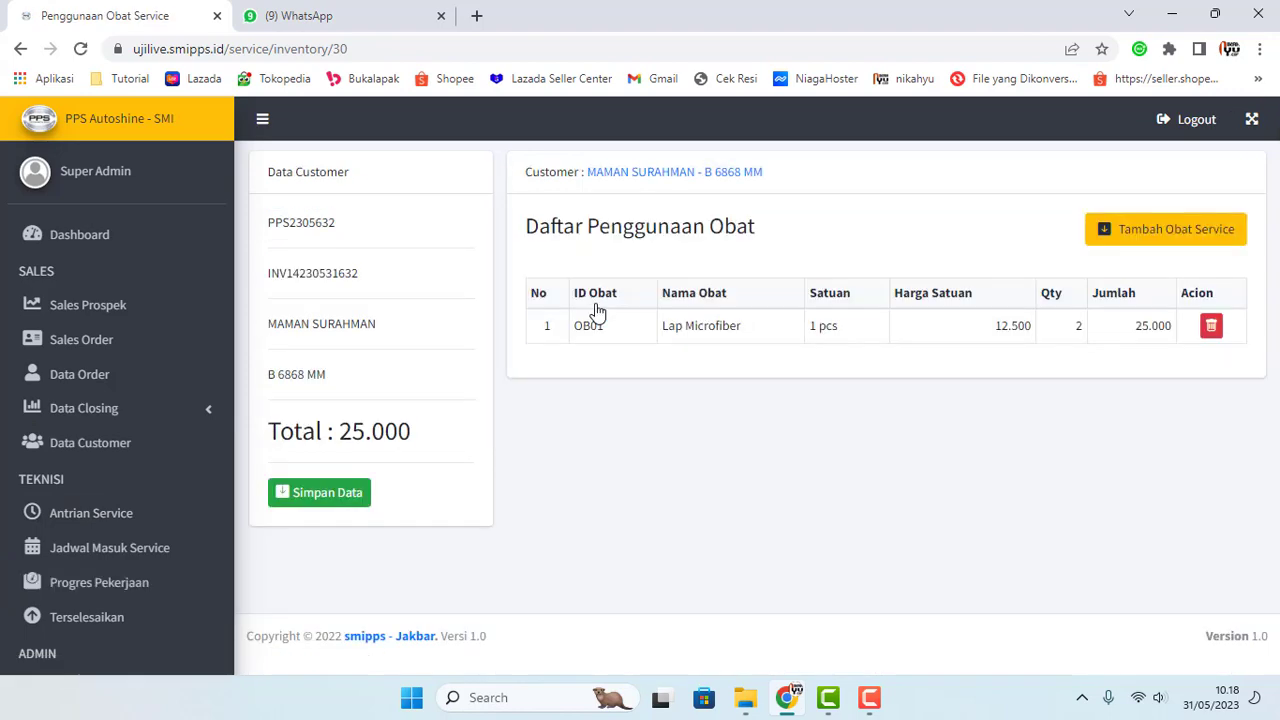
click(338, 493)
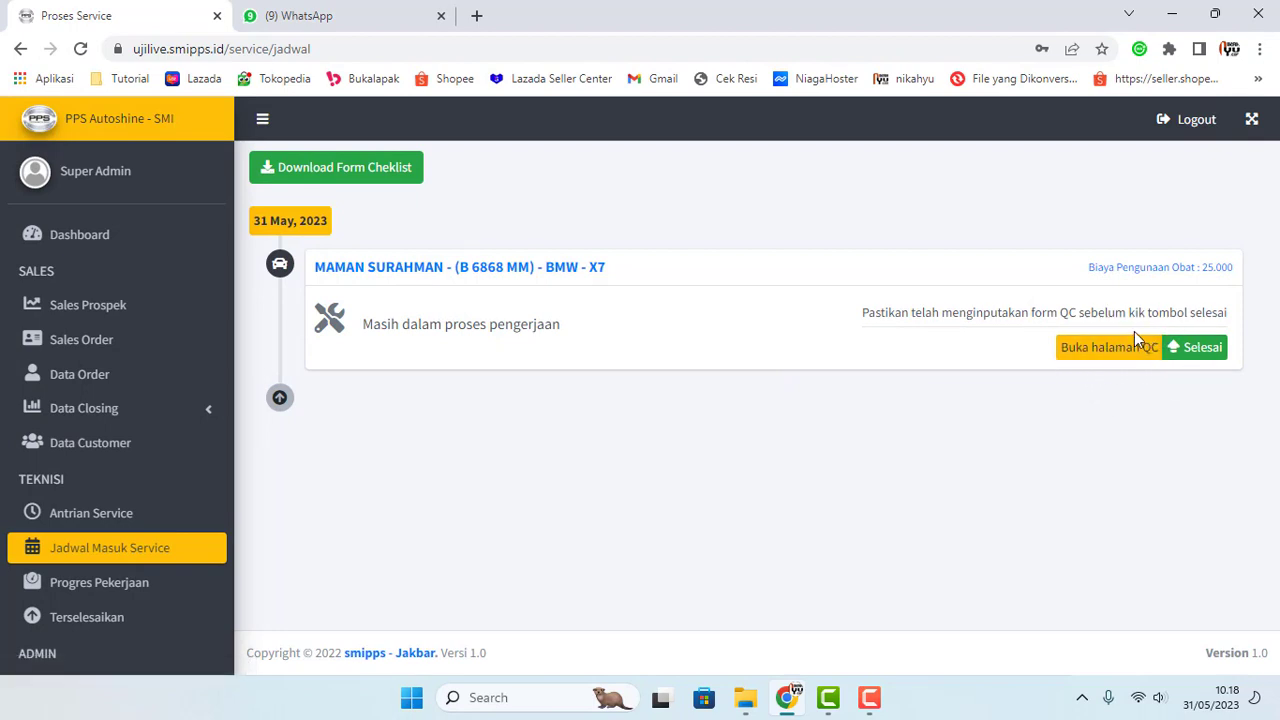
click(90, 592)
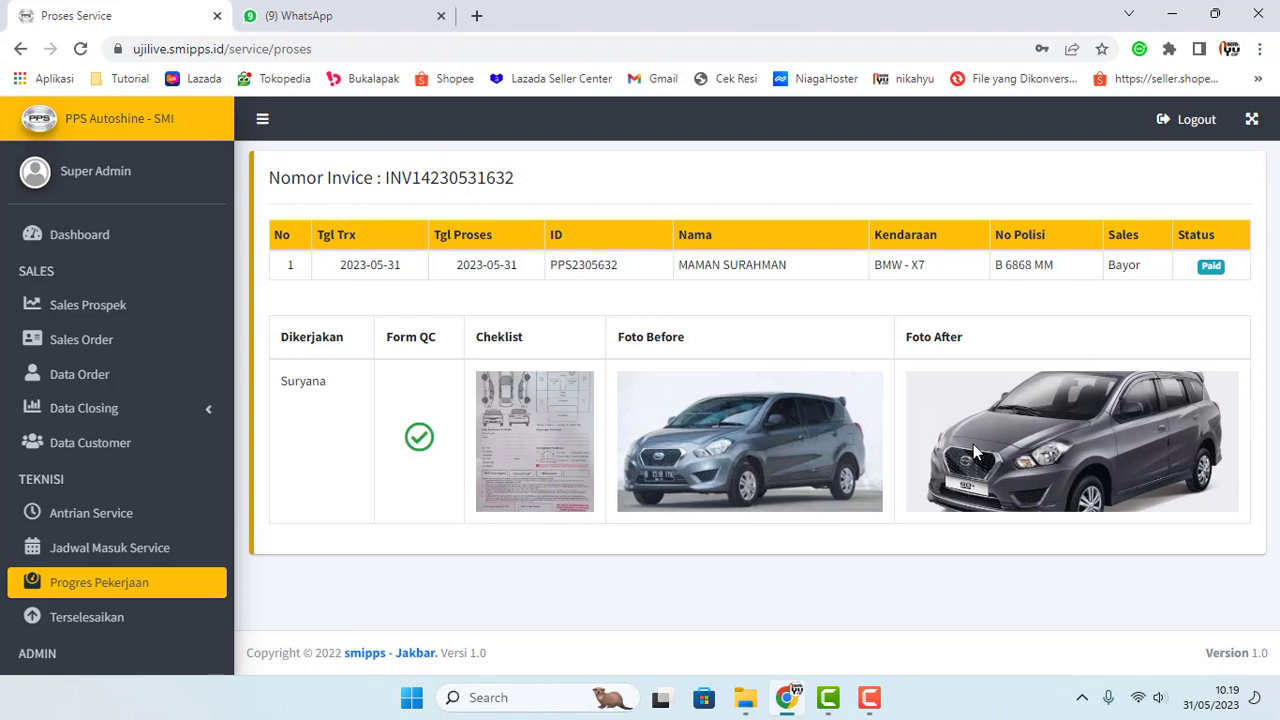
click(108, 553)
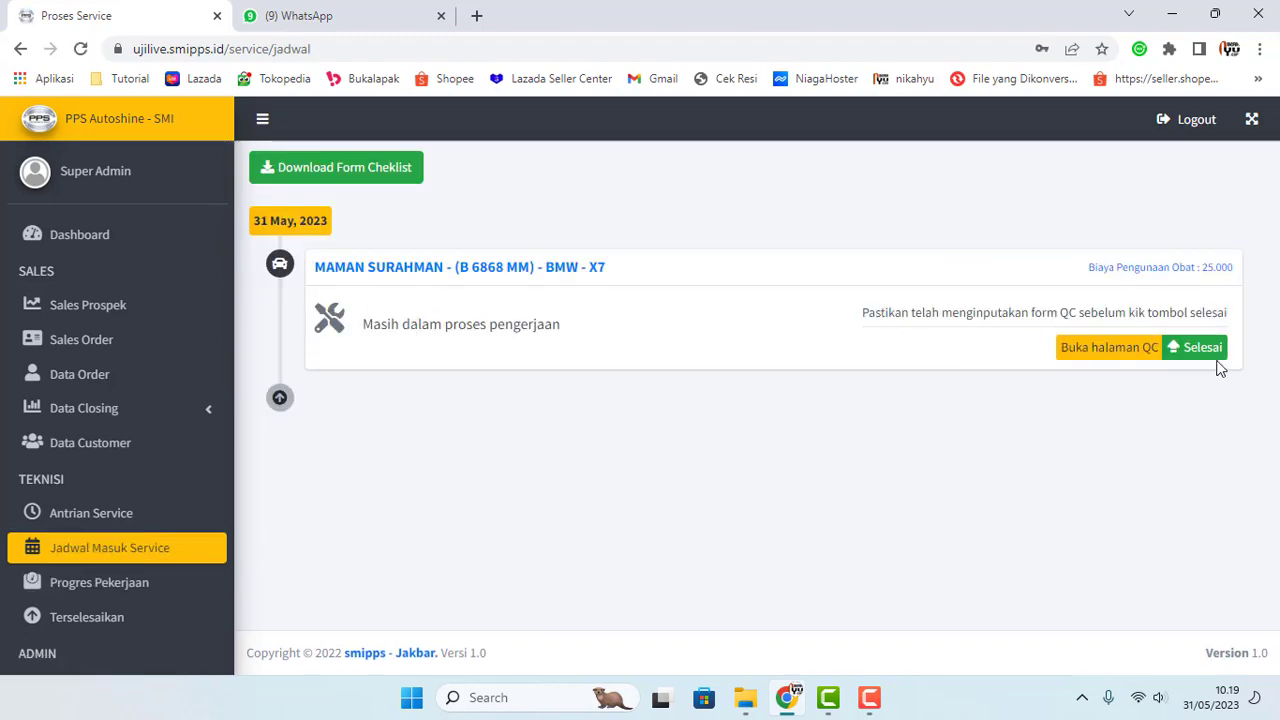
Step: Finish the BMW X7 job with Ya Lanjut and view the Terselesaikan completed list
click(1208, 350)
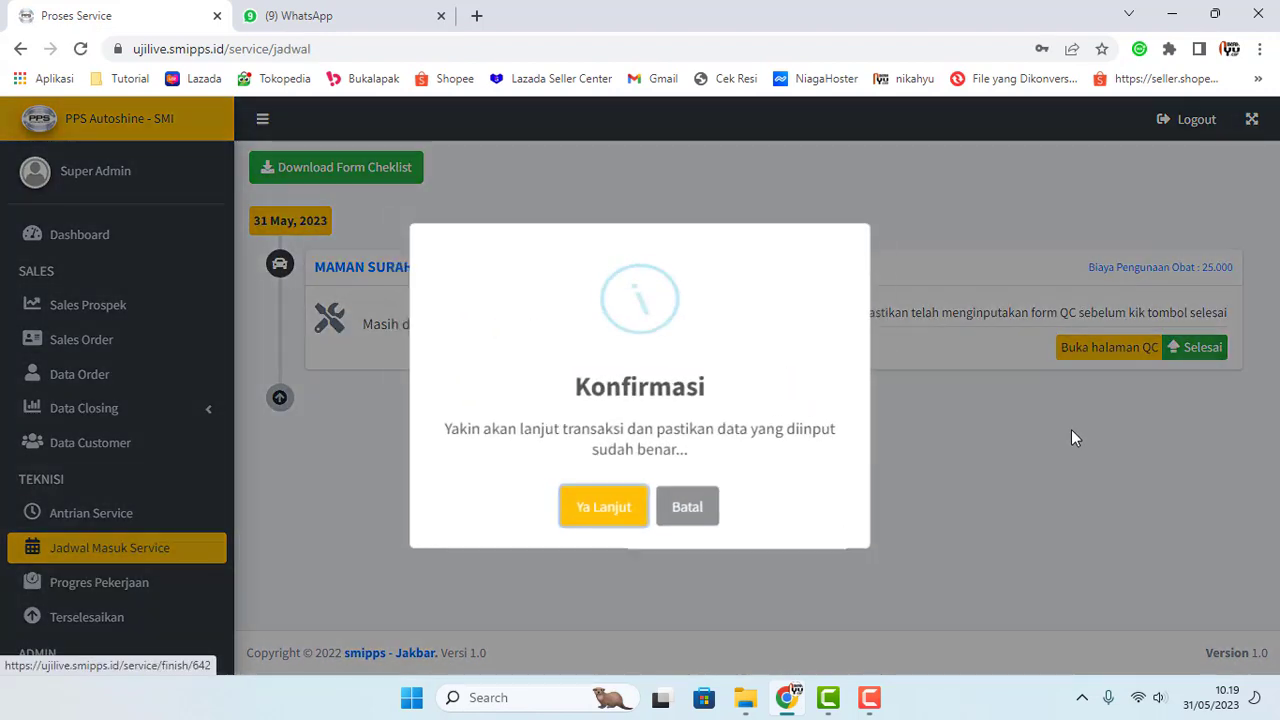
click(643, 515)
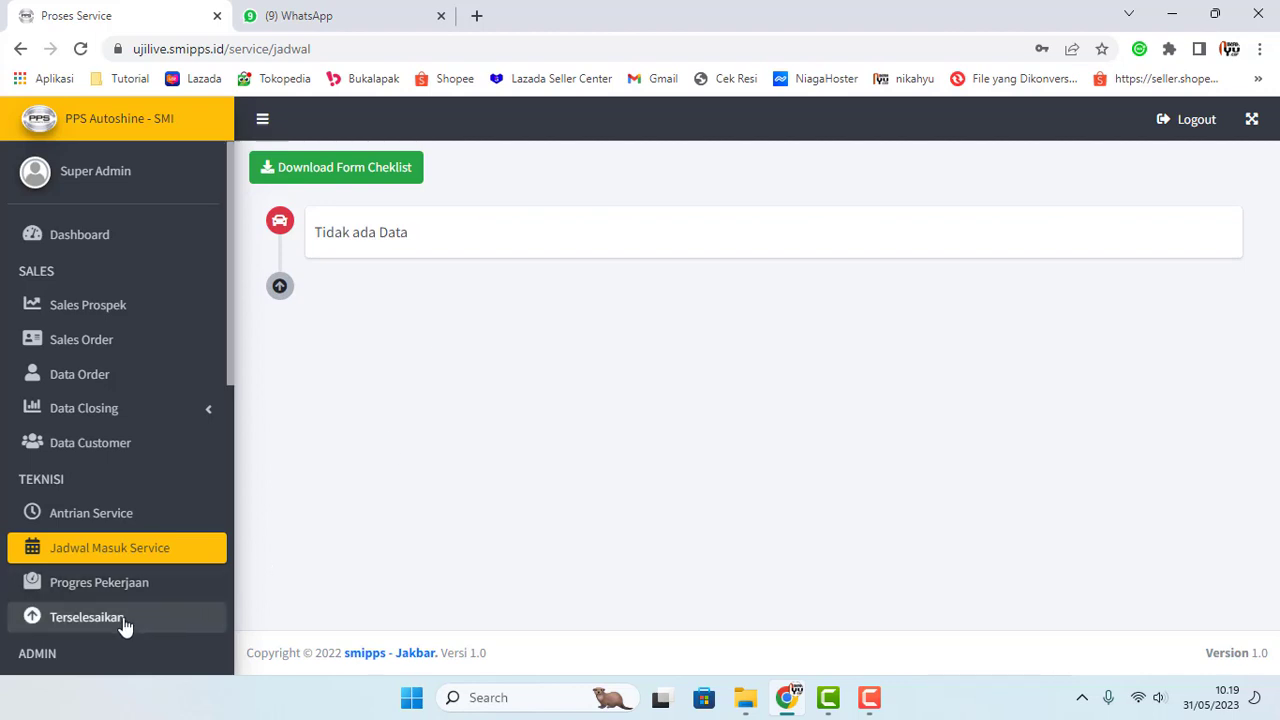
scroll(146, 550, down, 1)
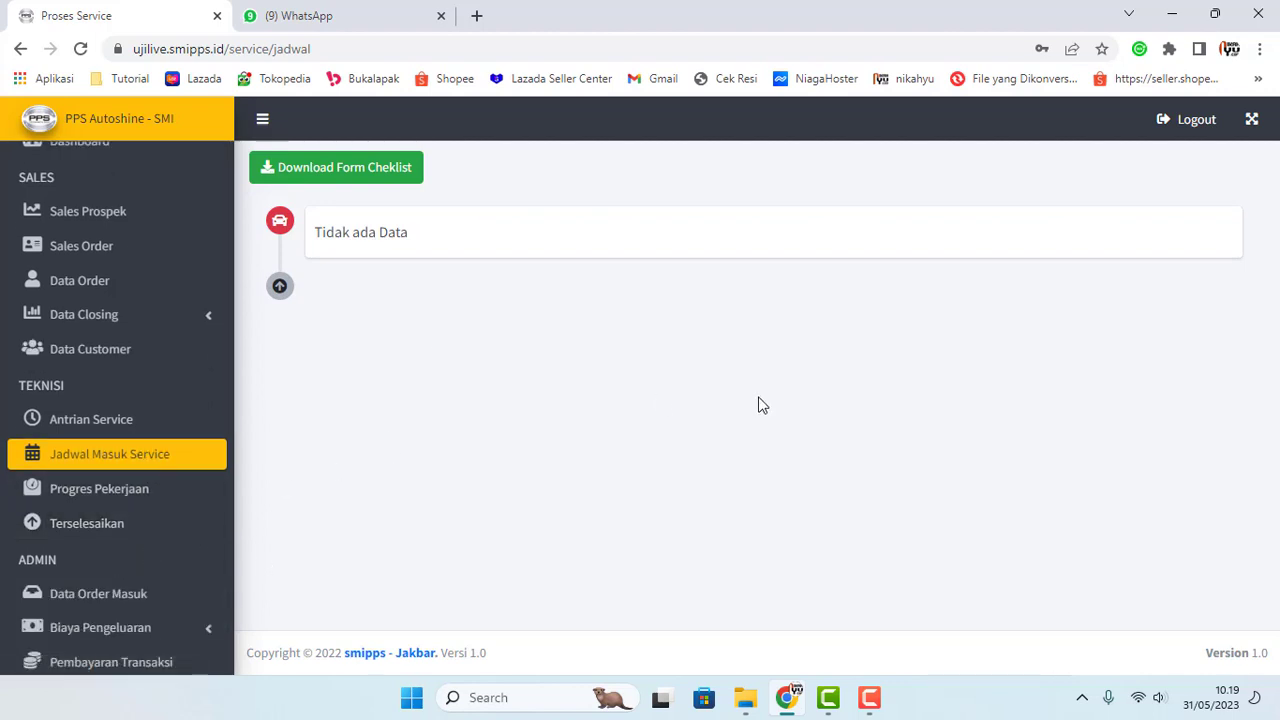
click(82, 535)
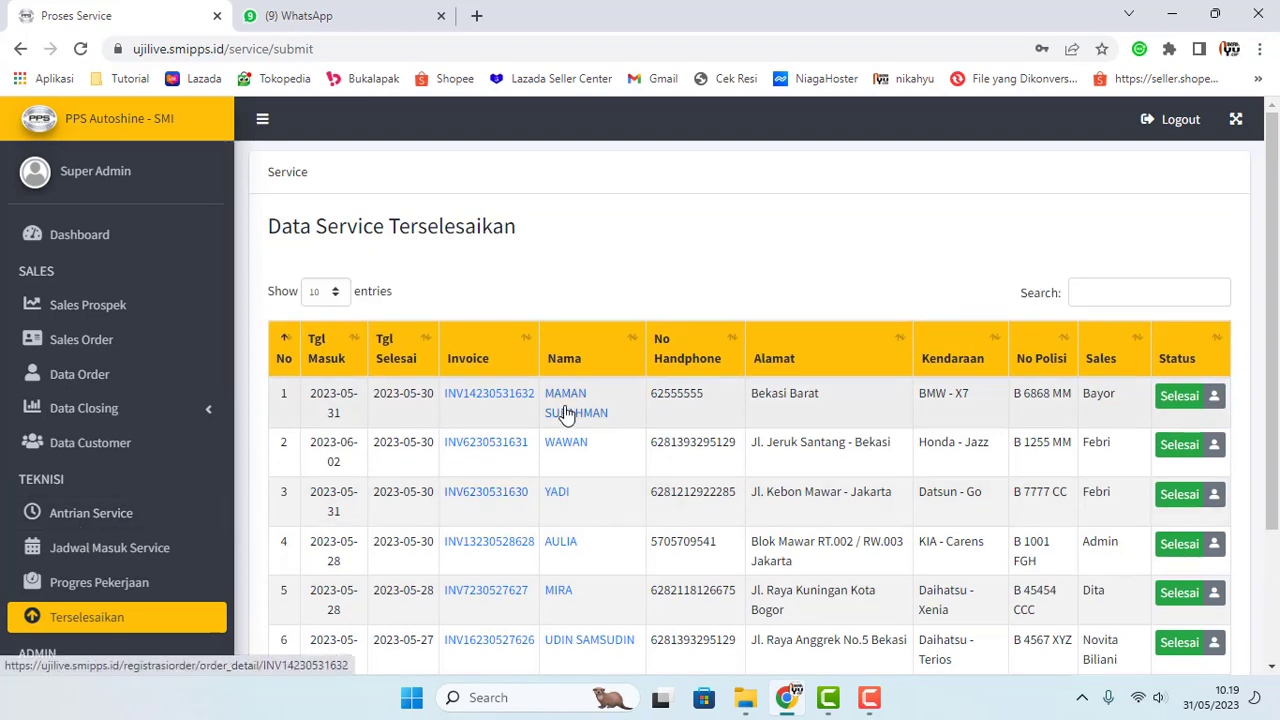
Step: View the completed job's order history, then go to Data Order Masuk under ADMIN
click(1214, 398)
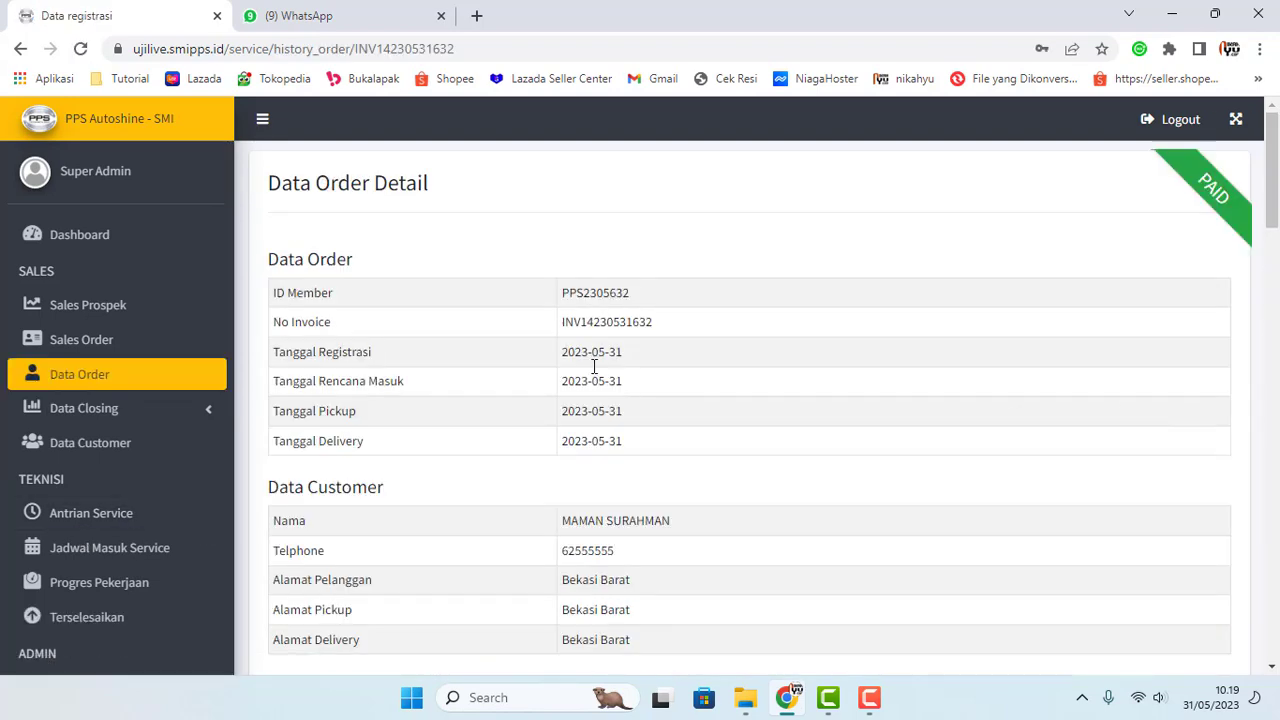
scroll(580, 336, down, 5)
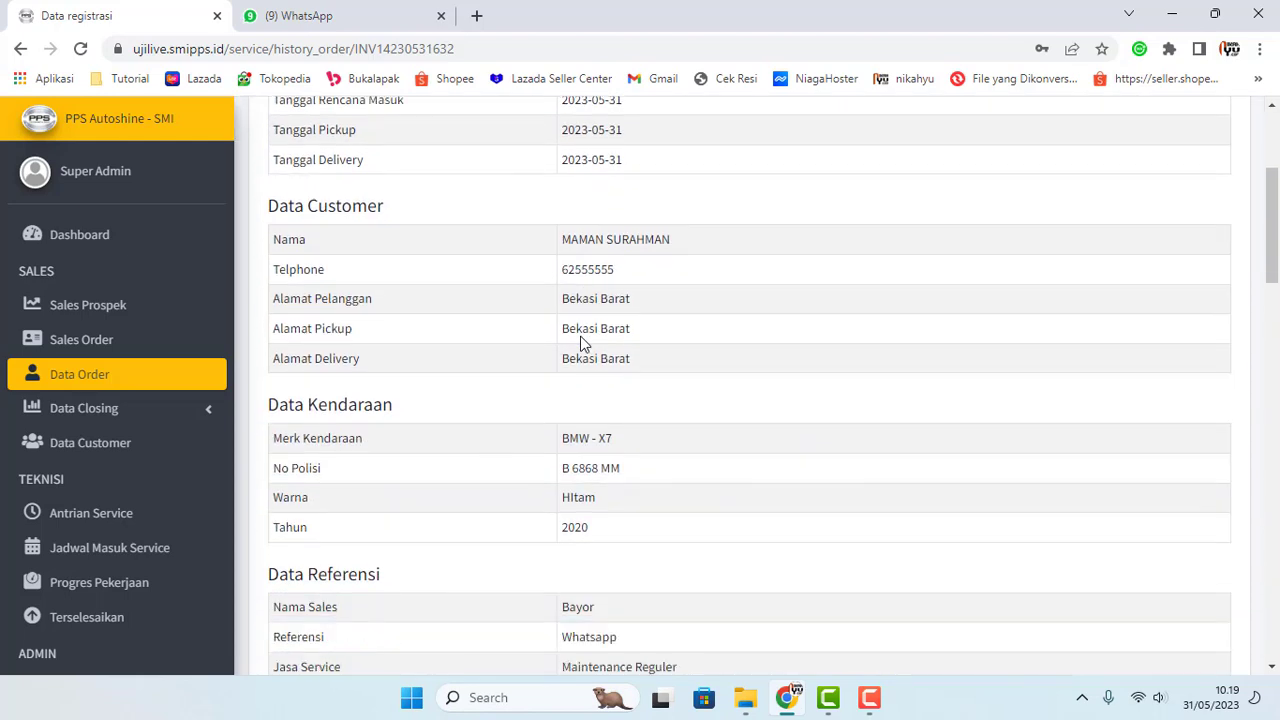
scroll(580, 337, down, 3)
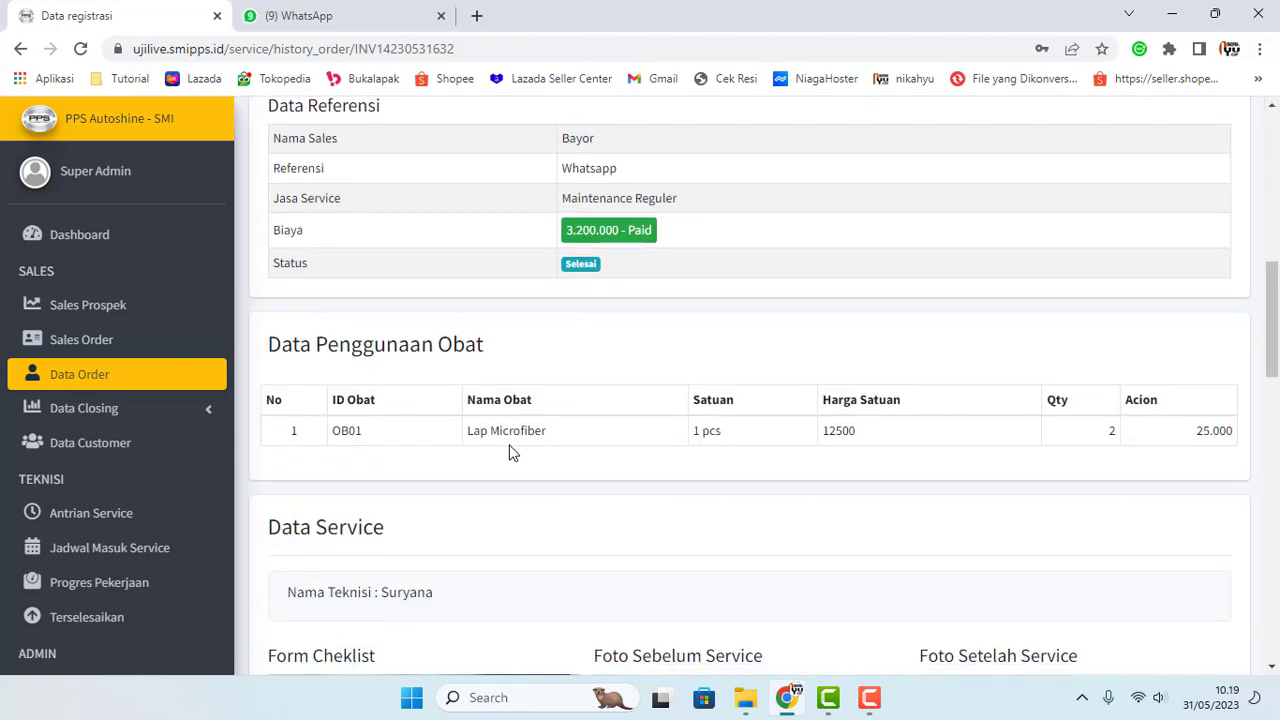
scroll(997, 428, down, 4)
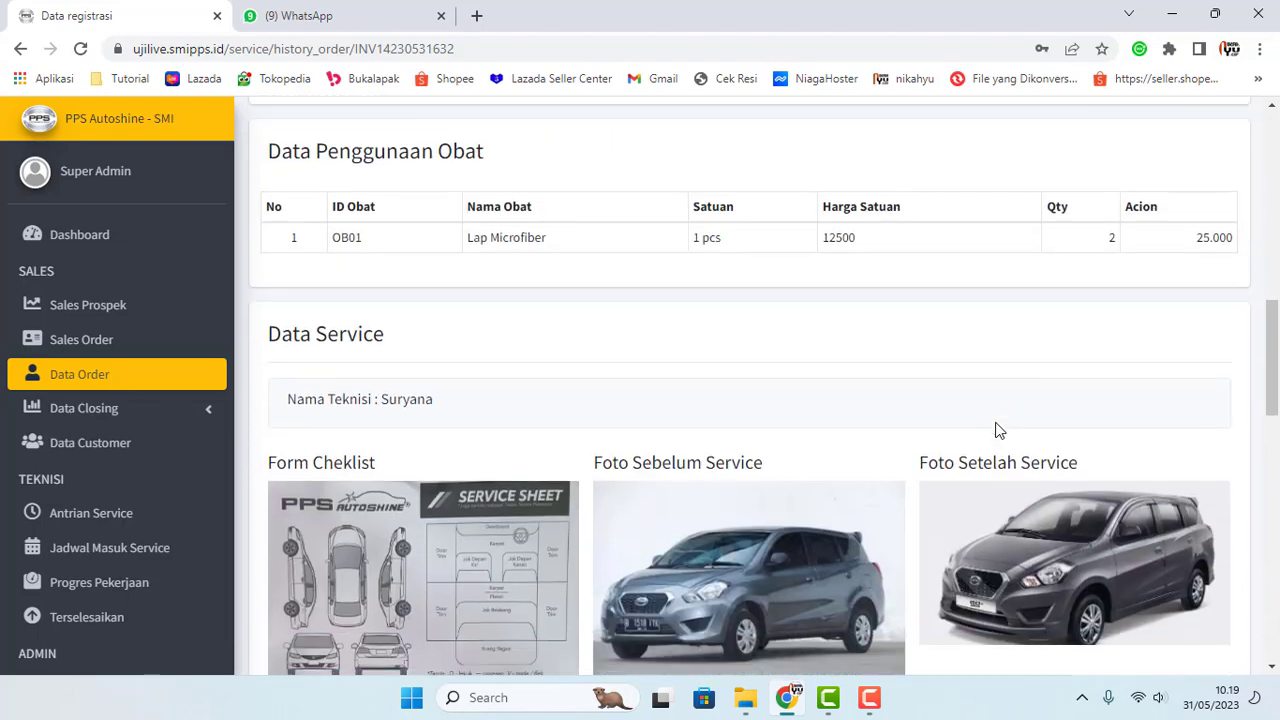
scroll(770, 425, down, 8)
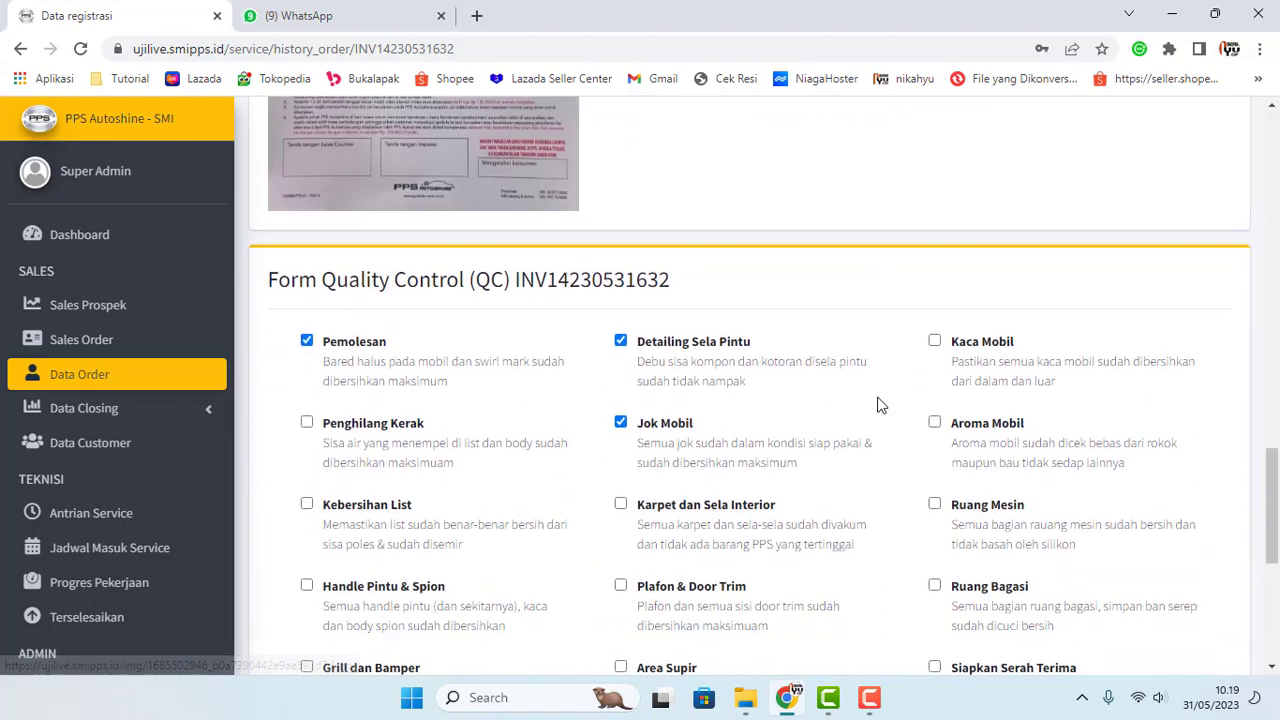
scroll(669, 360, down, 3)
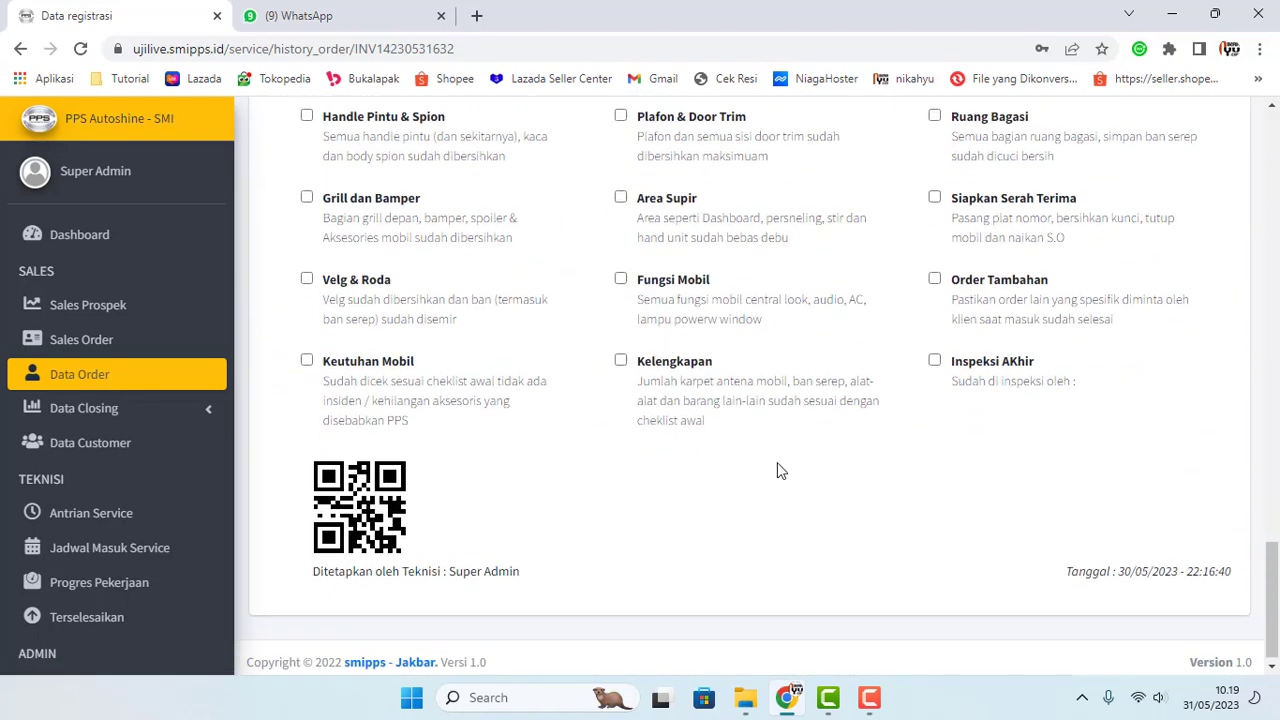
scroll(37, 468, down, 2)
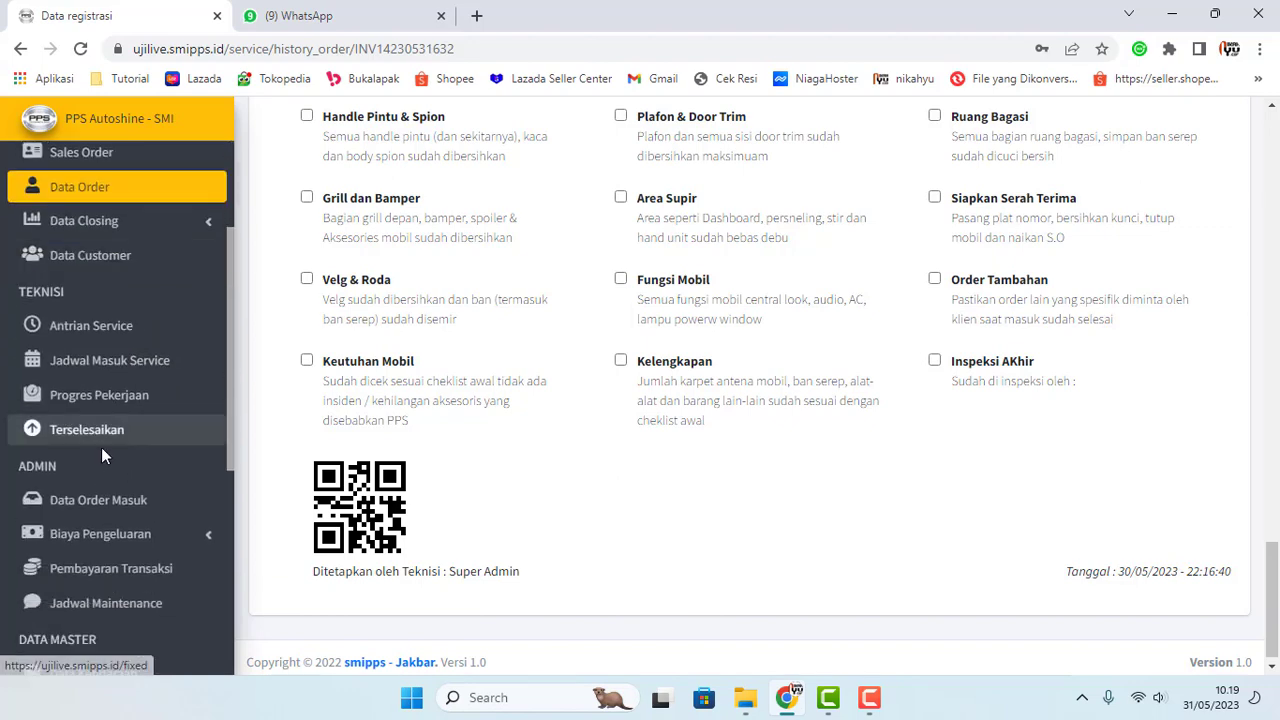
scroll(101, 452, down, 1)
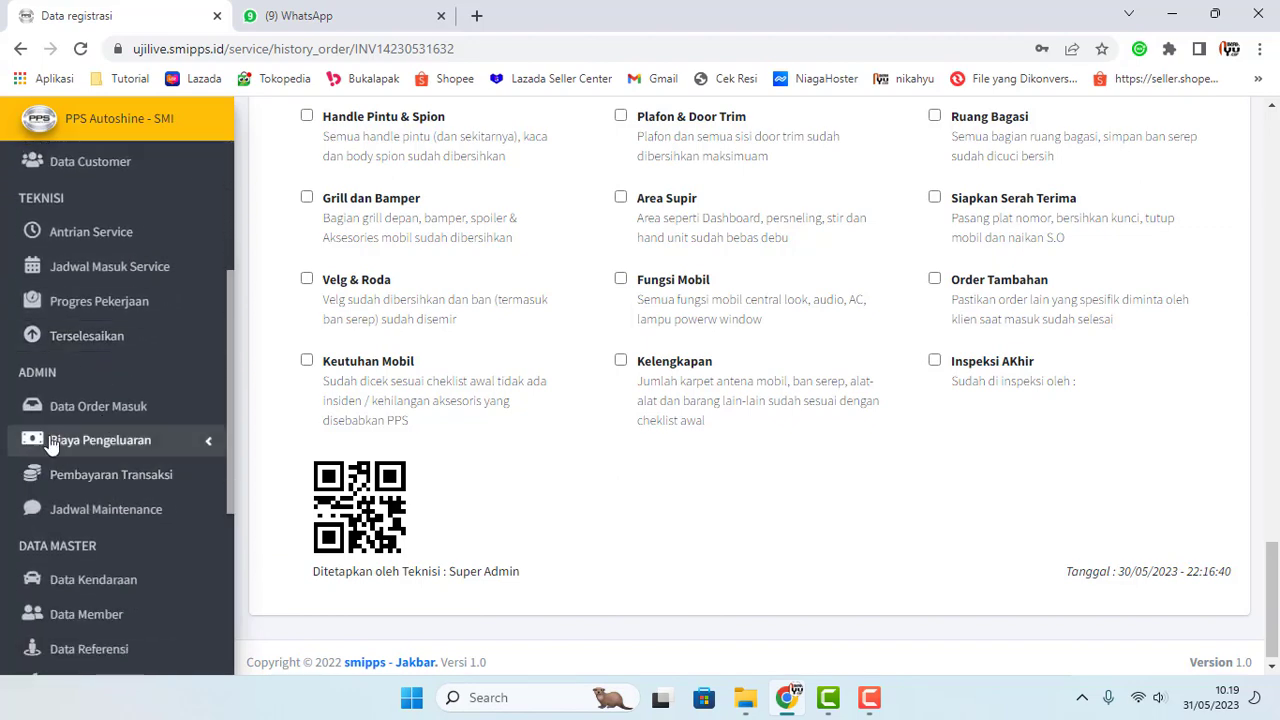
click(128, 404)
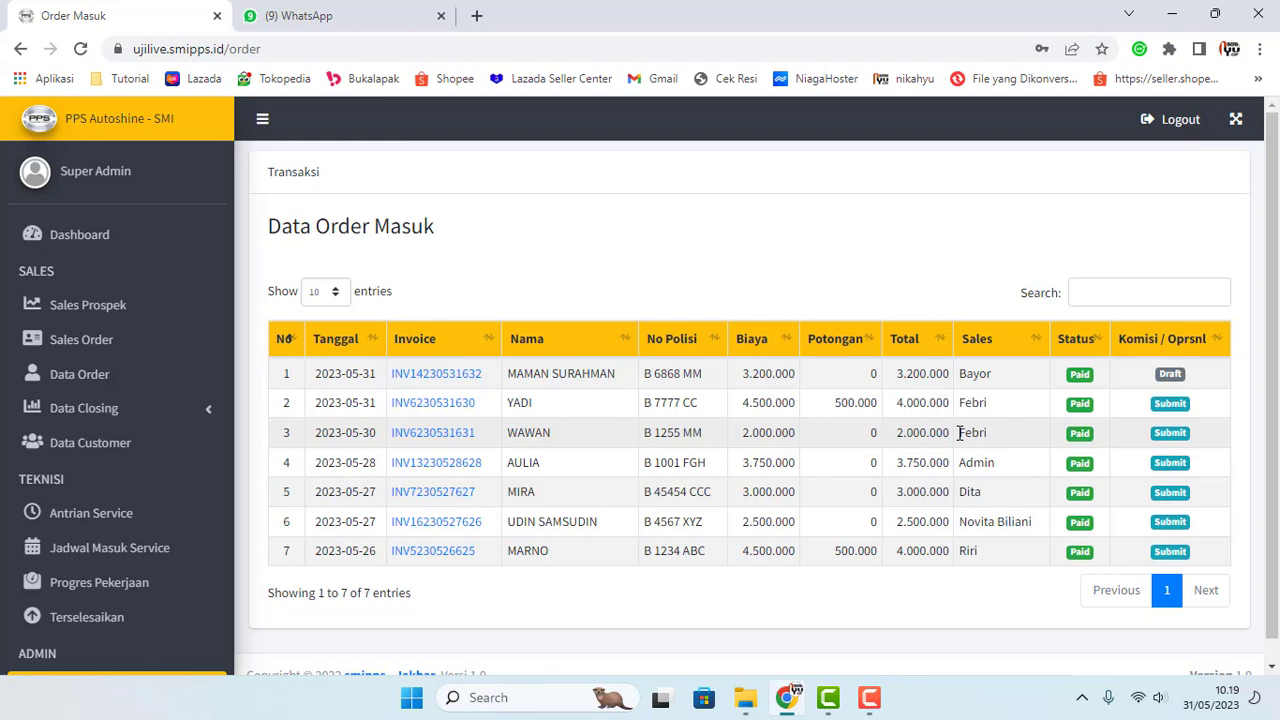
Step: Open Biaya Oprasional under Biaya Pengeluaran to show the single Listrik expense entry
scroll(600, 500, down, 1)
scroll(157, 580, down, 3)
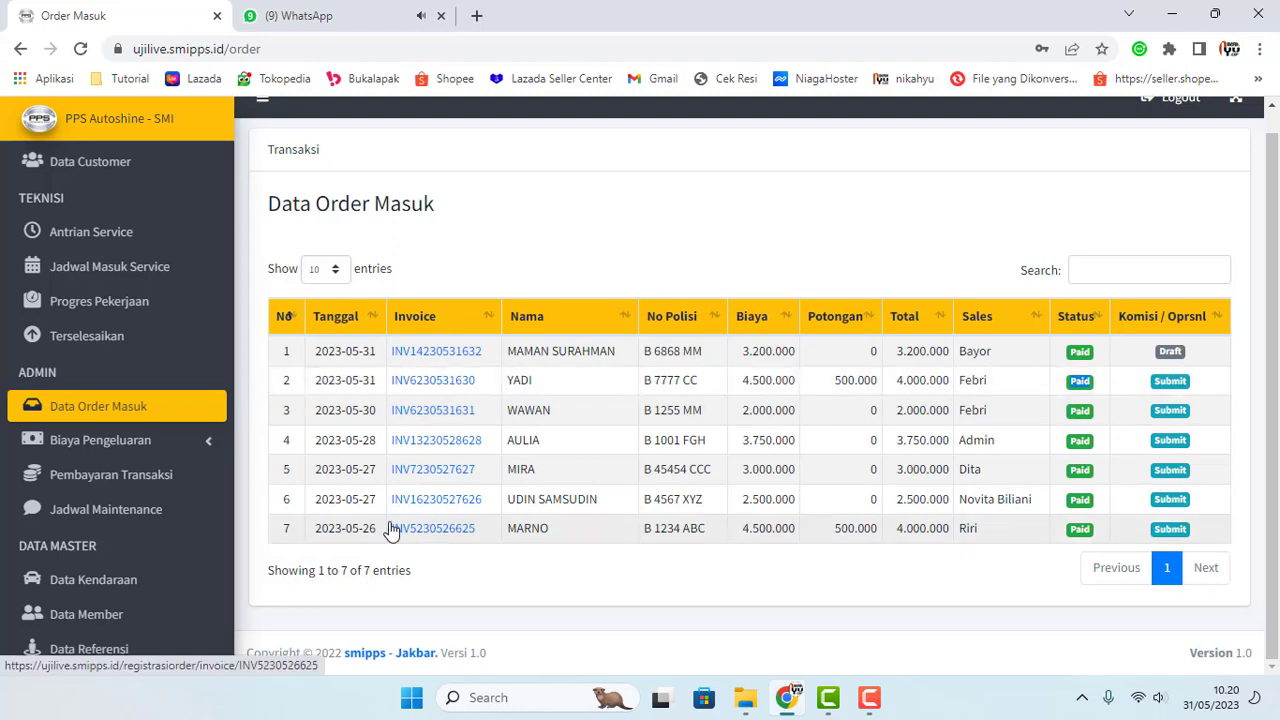
click(168, 447)
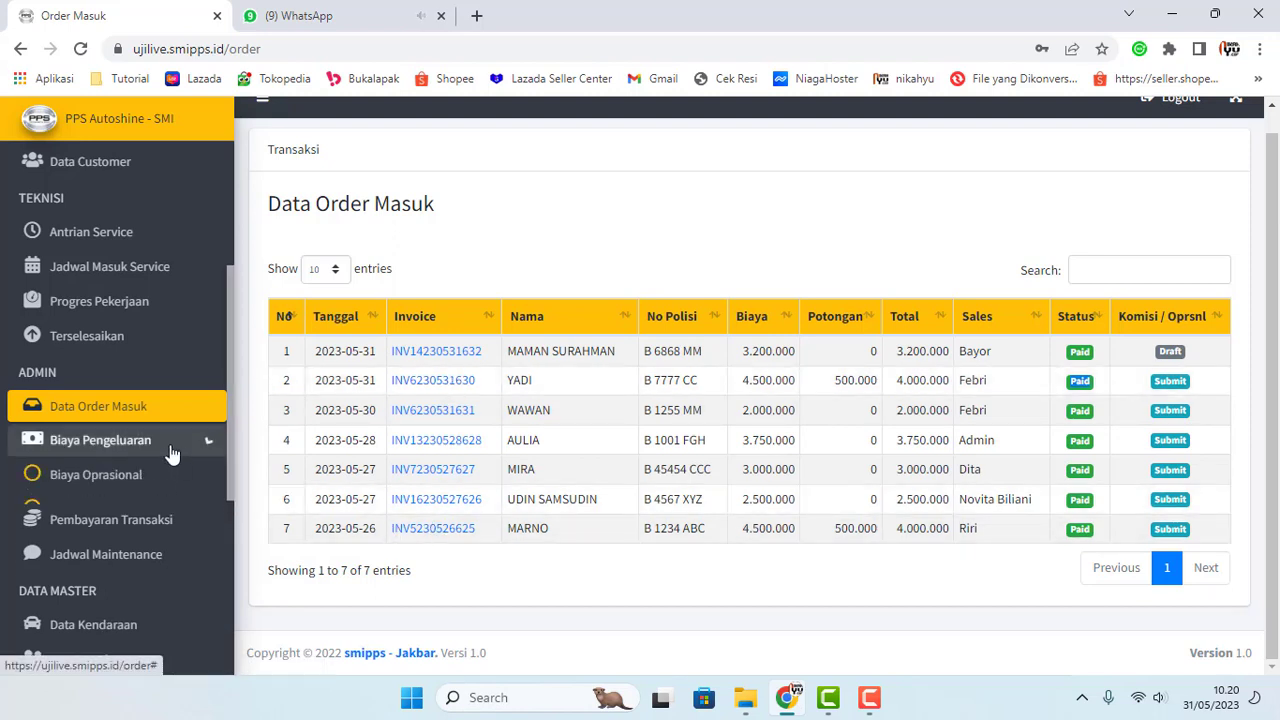
click(117, 482)
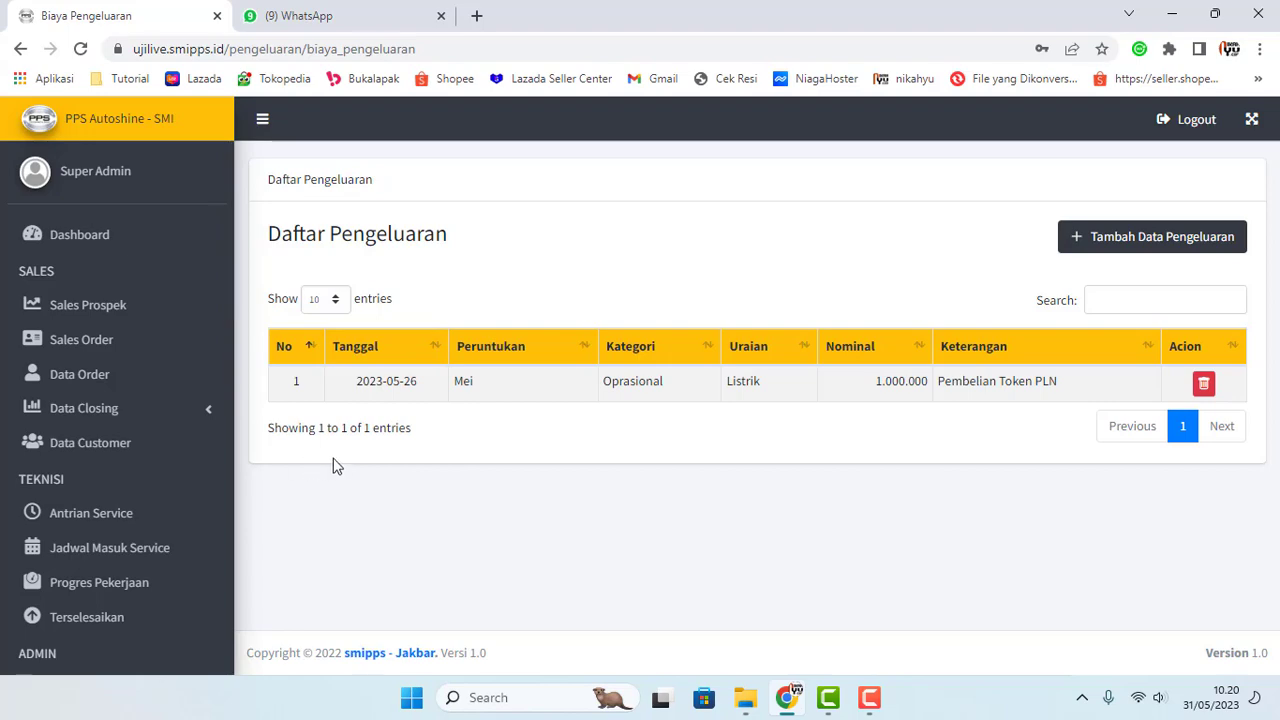
Step: Open the new expense form and preview the Maintenance and Oprasional cost types
click(1143, 249)
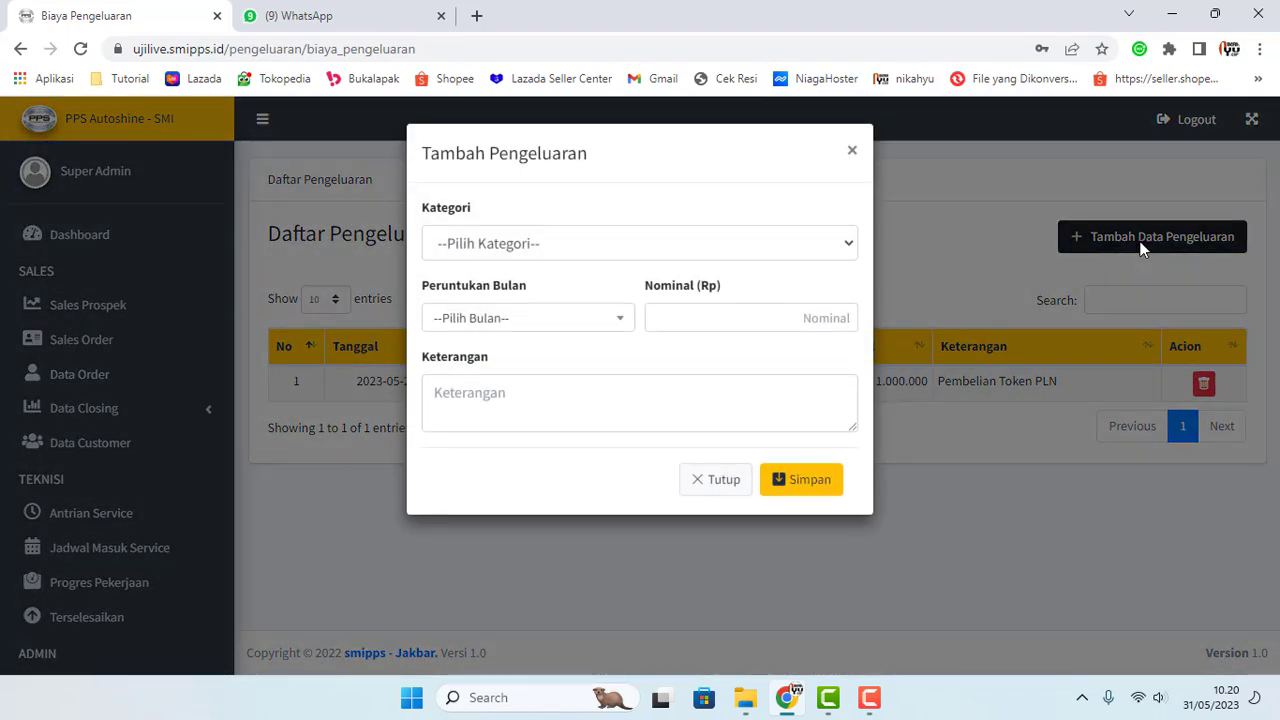
click(853, 152)
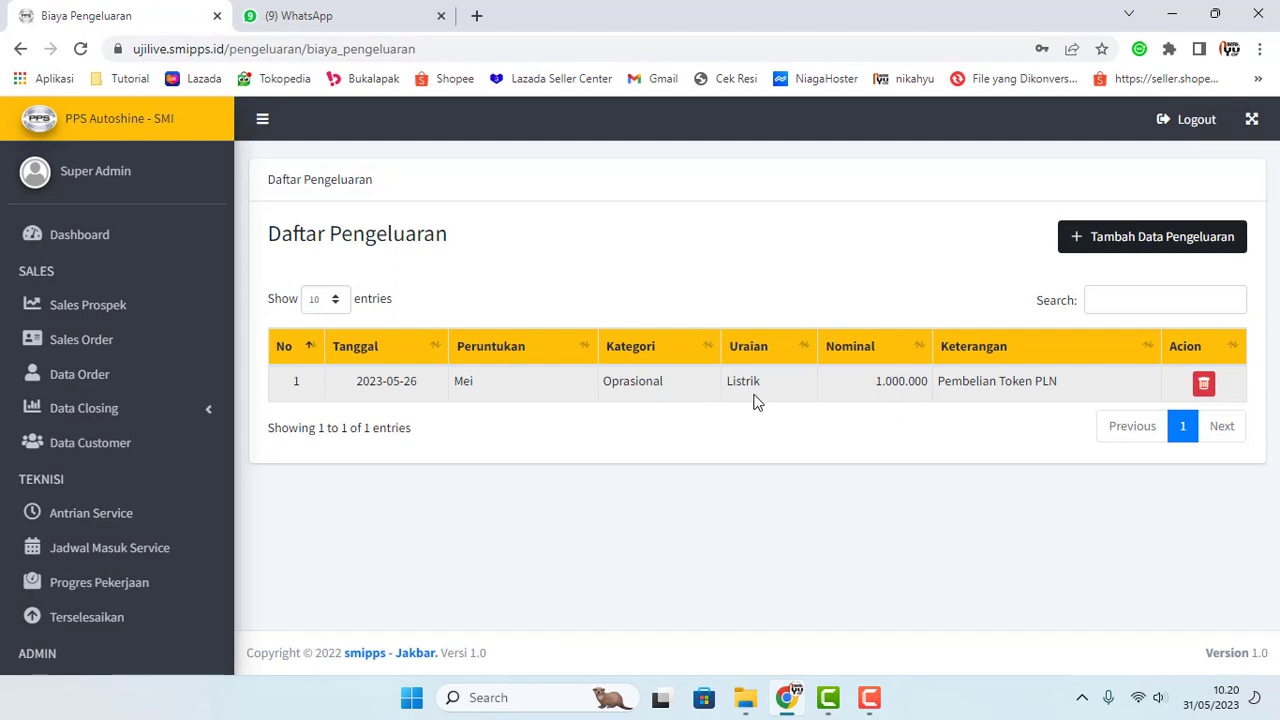
click(1122, 244)
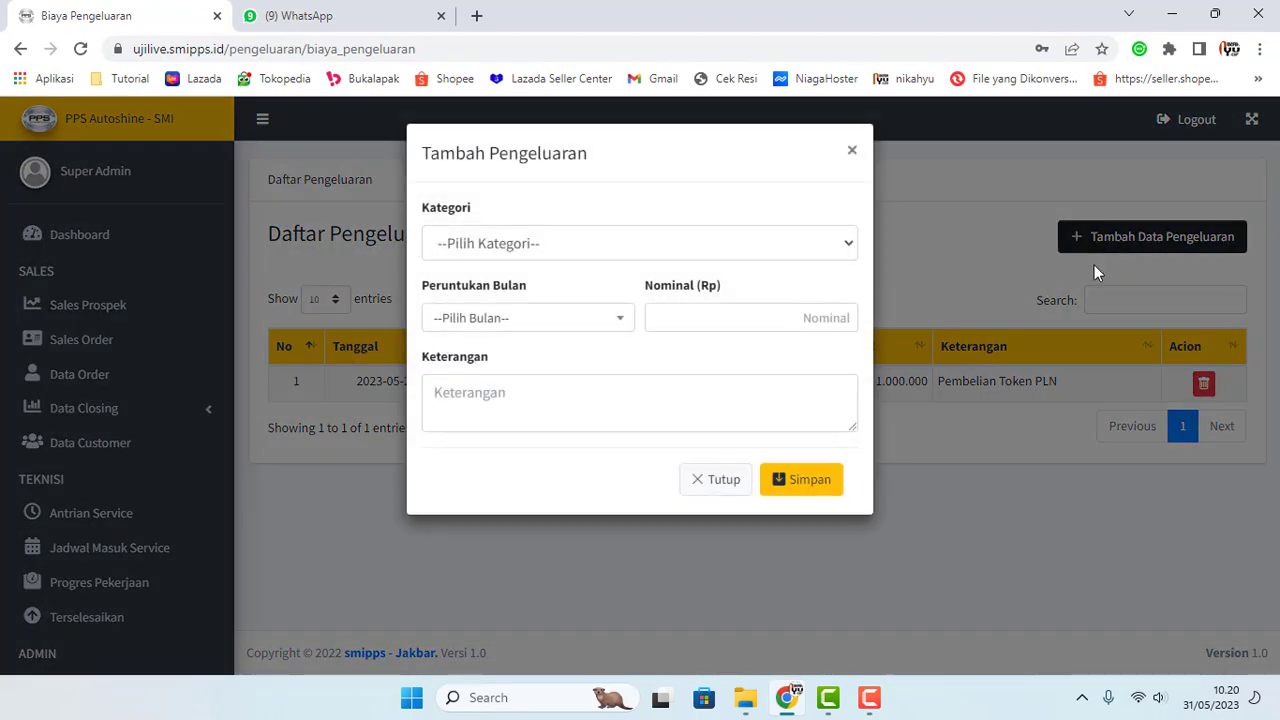
click(664, 250)
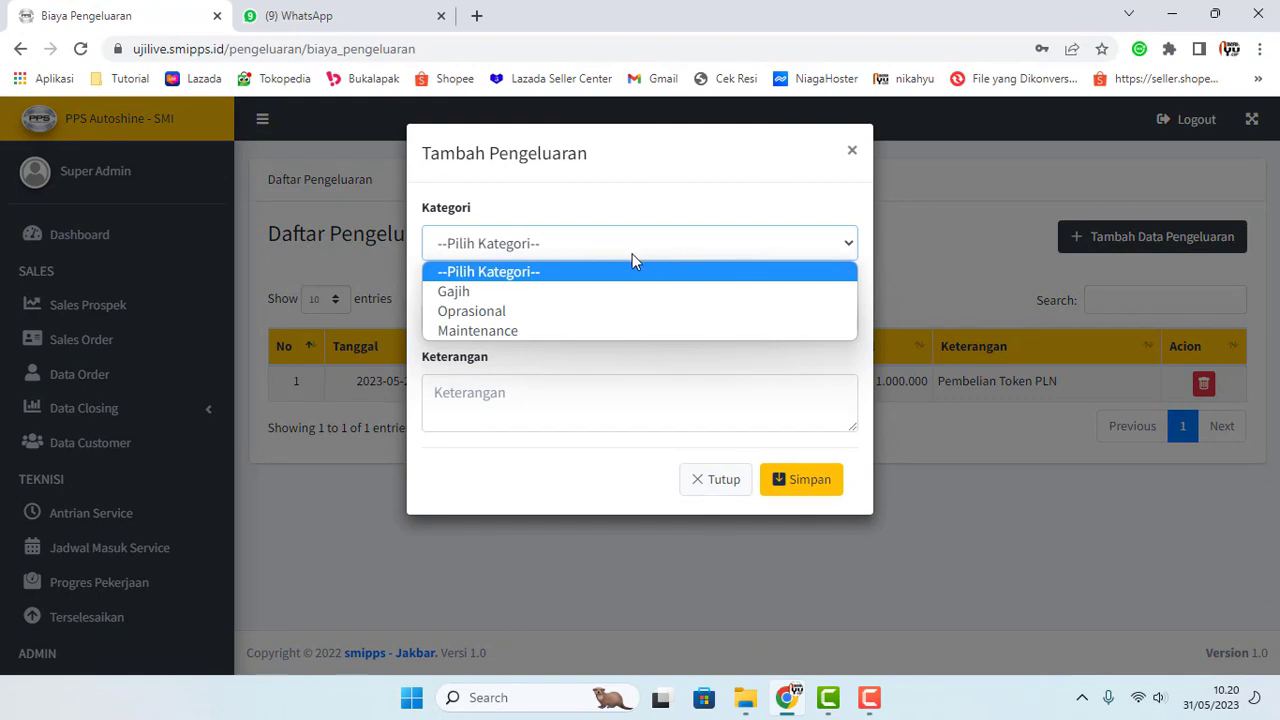
click(523, 331)
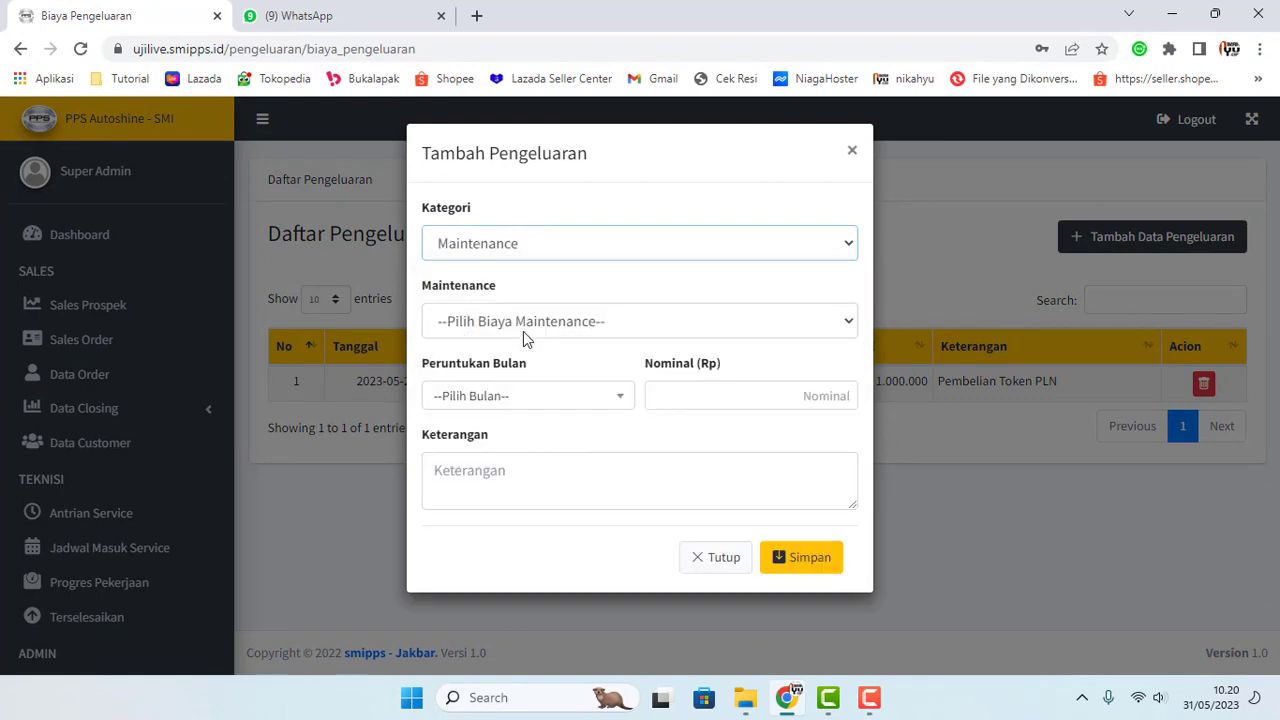
click(533, 327)
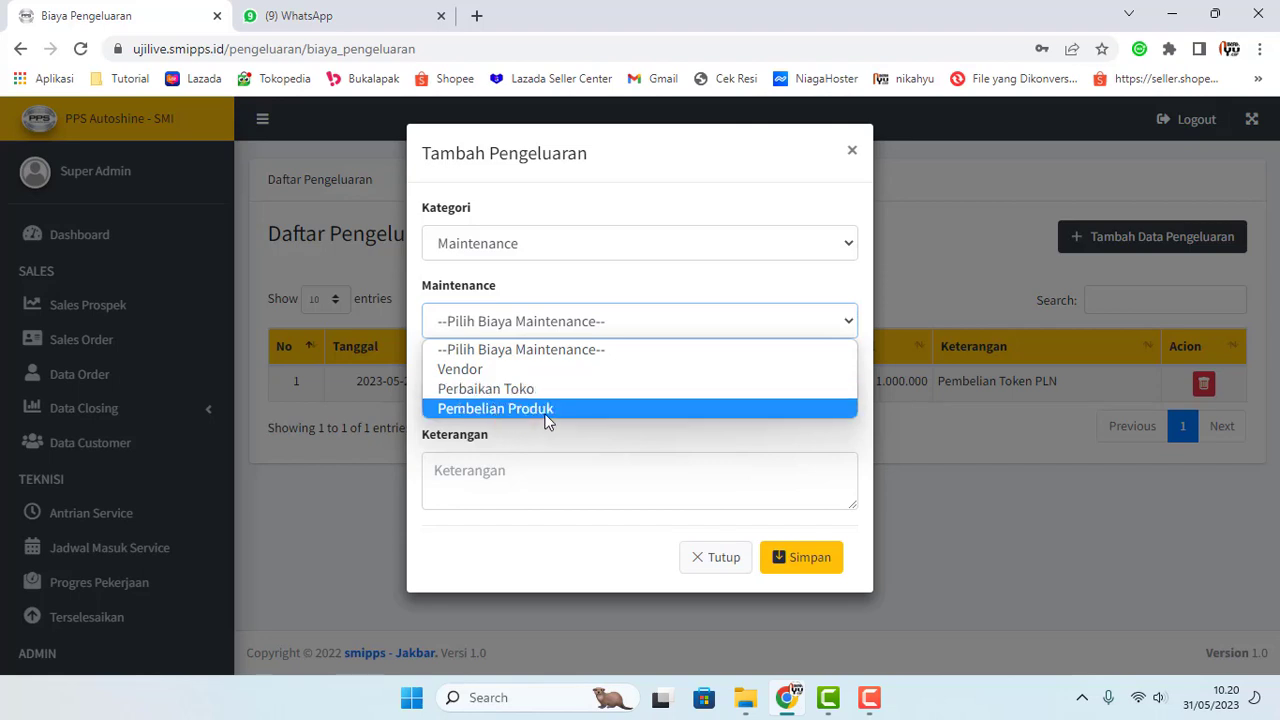
click(654, 251)
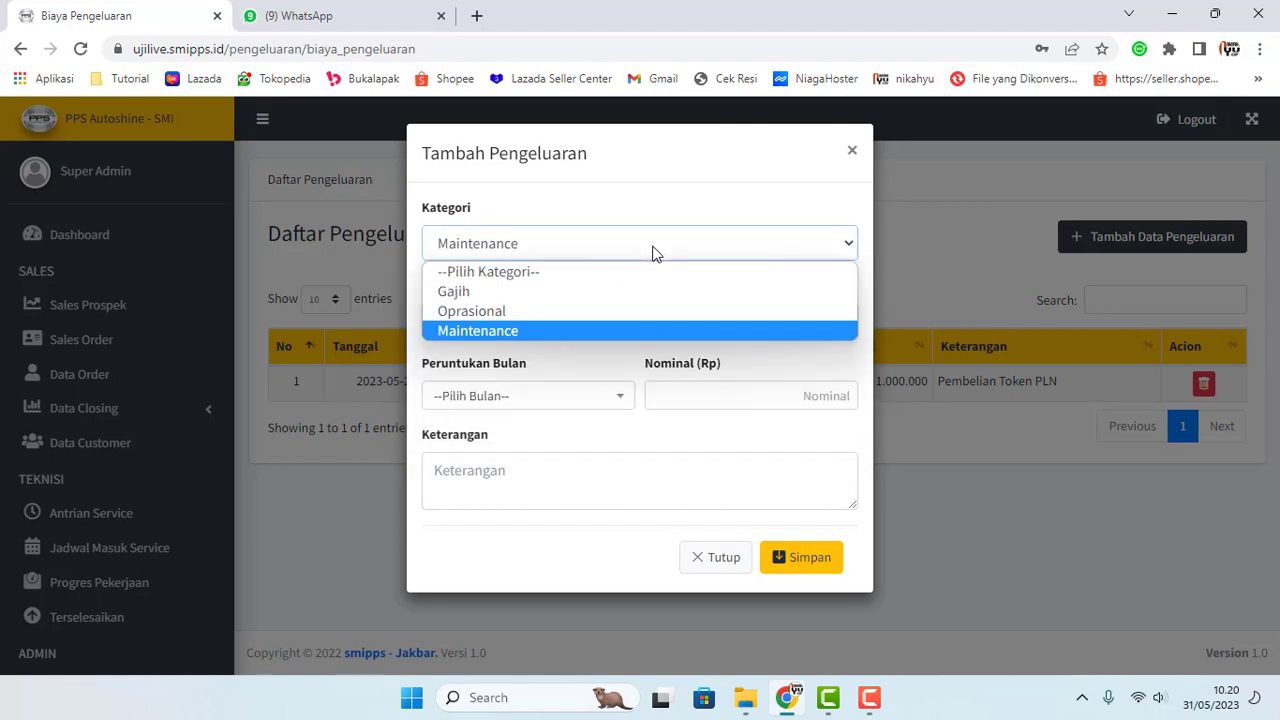
click(545, 314)
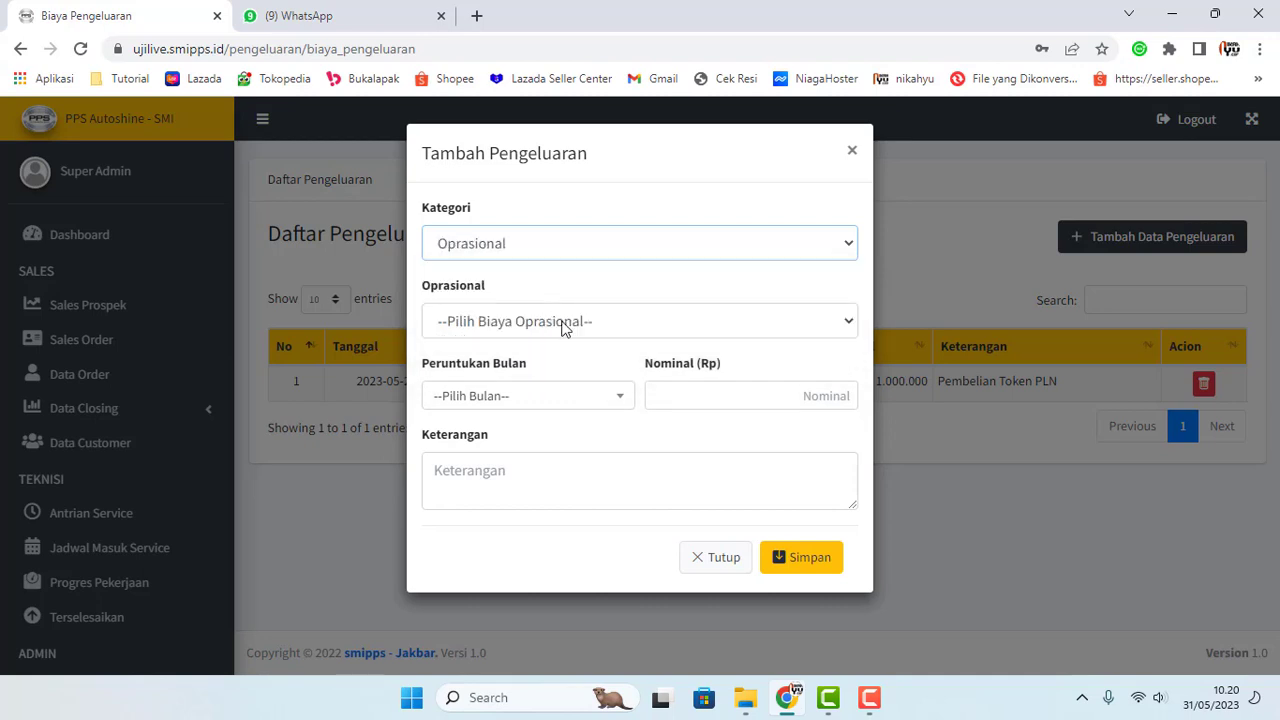
click(568, 325)
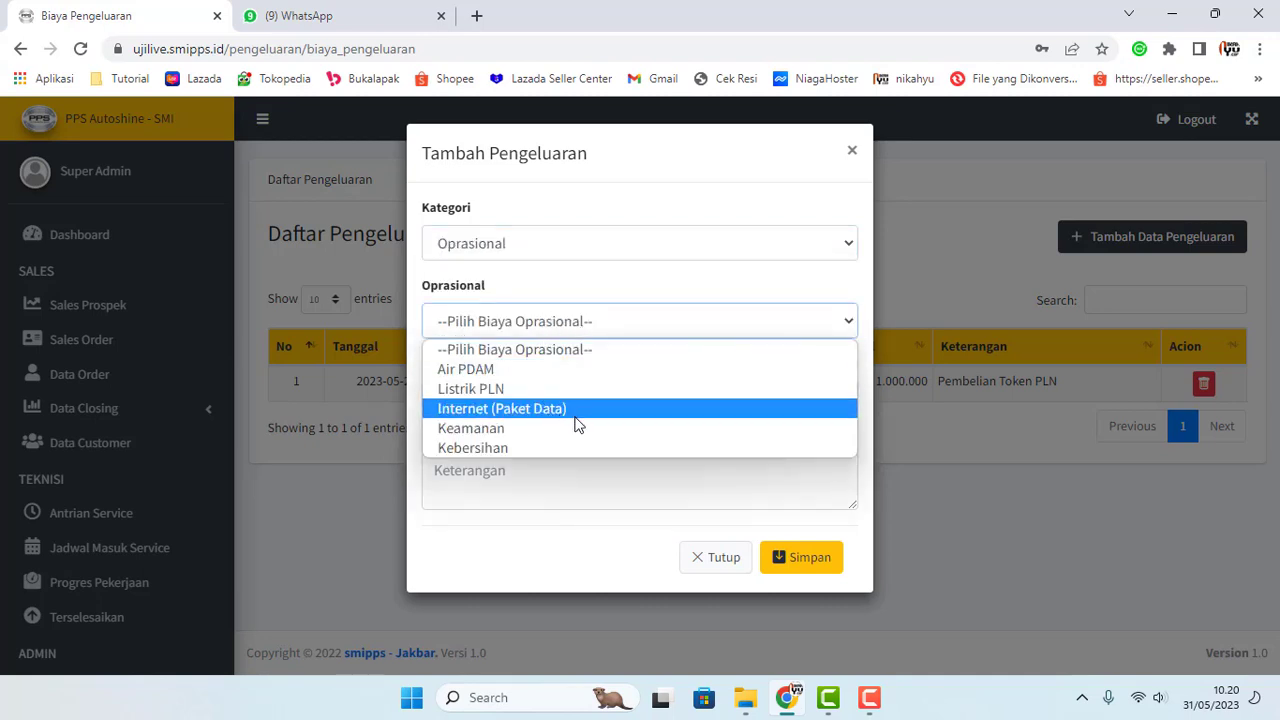
Step: Check the Gajih category's employee list without choosing anyone
click(648, 242)
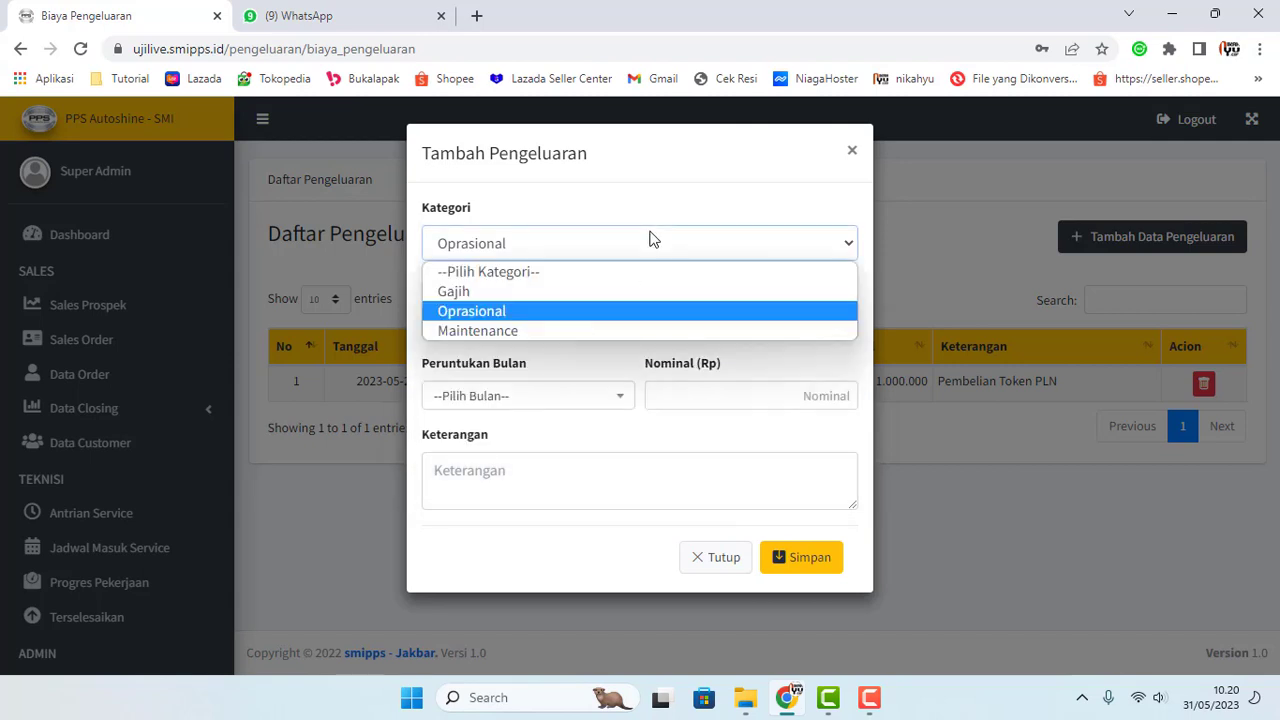
click(530, 292)
click(532, 328)
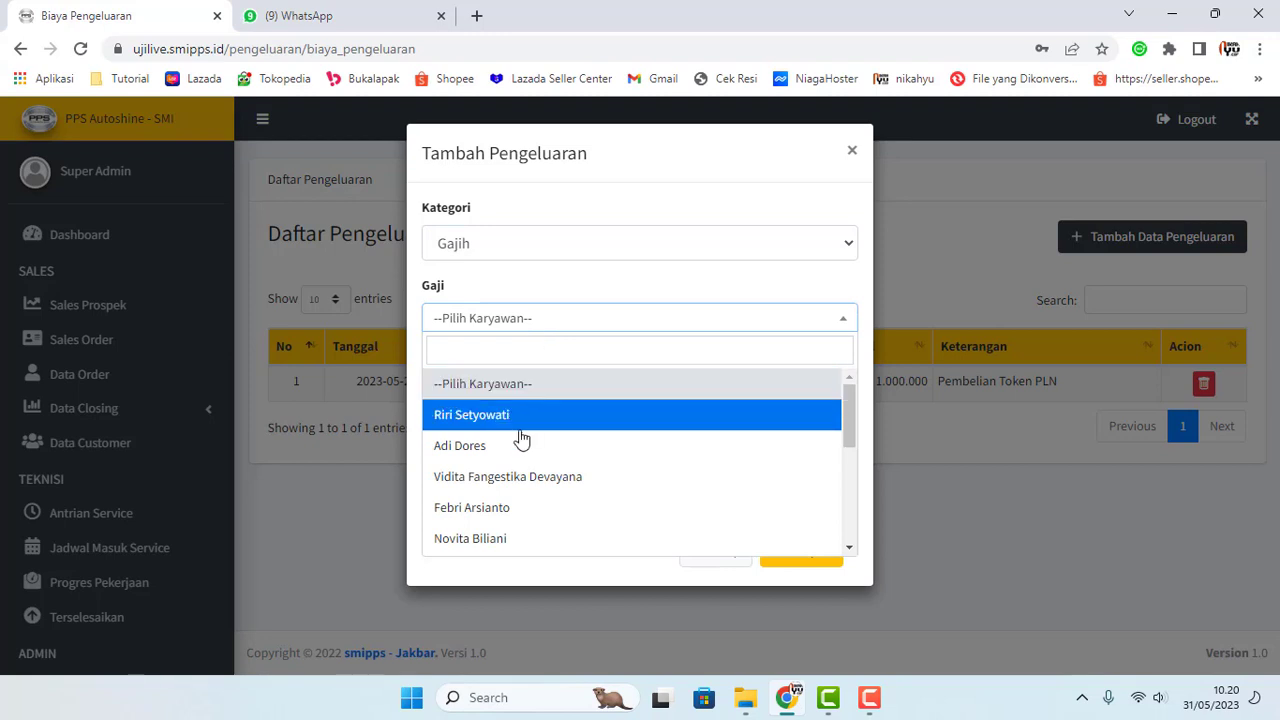
scroll(515, 448, down, 5)
click(550, 289)
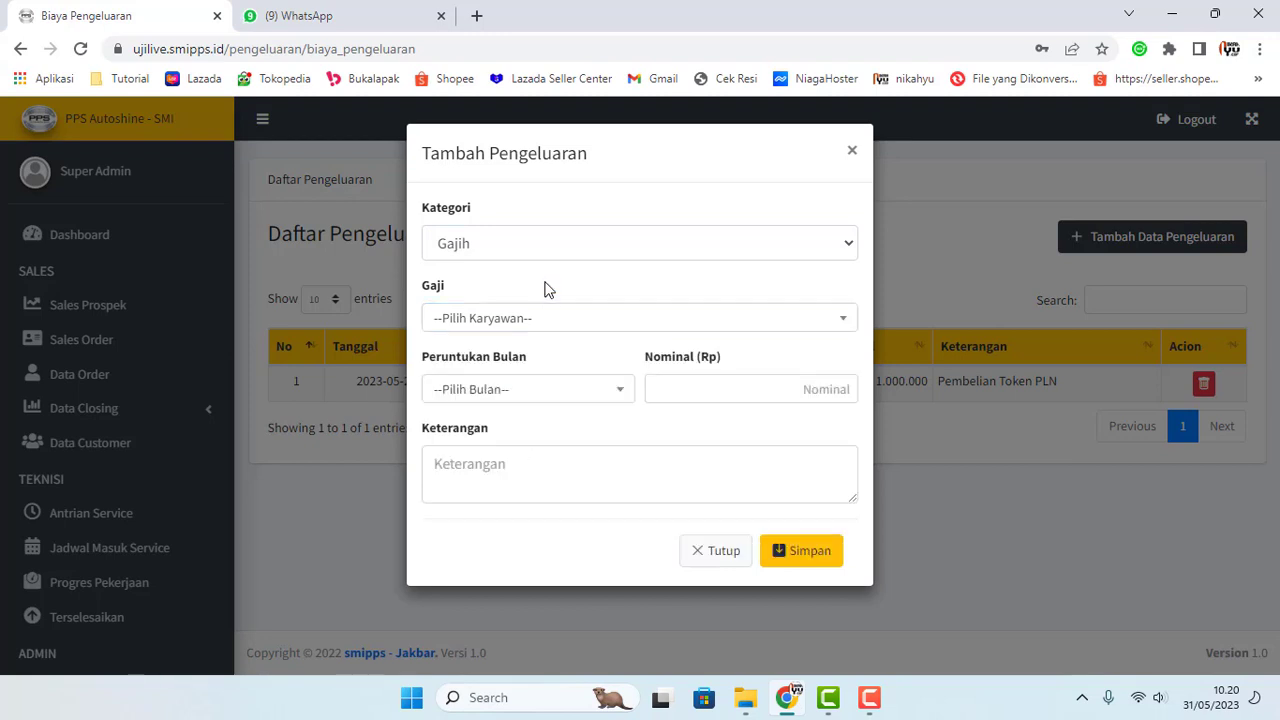
Step: Set the expense to category Oprasional, cost Air PDAM, month Mei
click(701, 255)
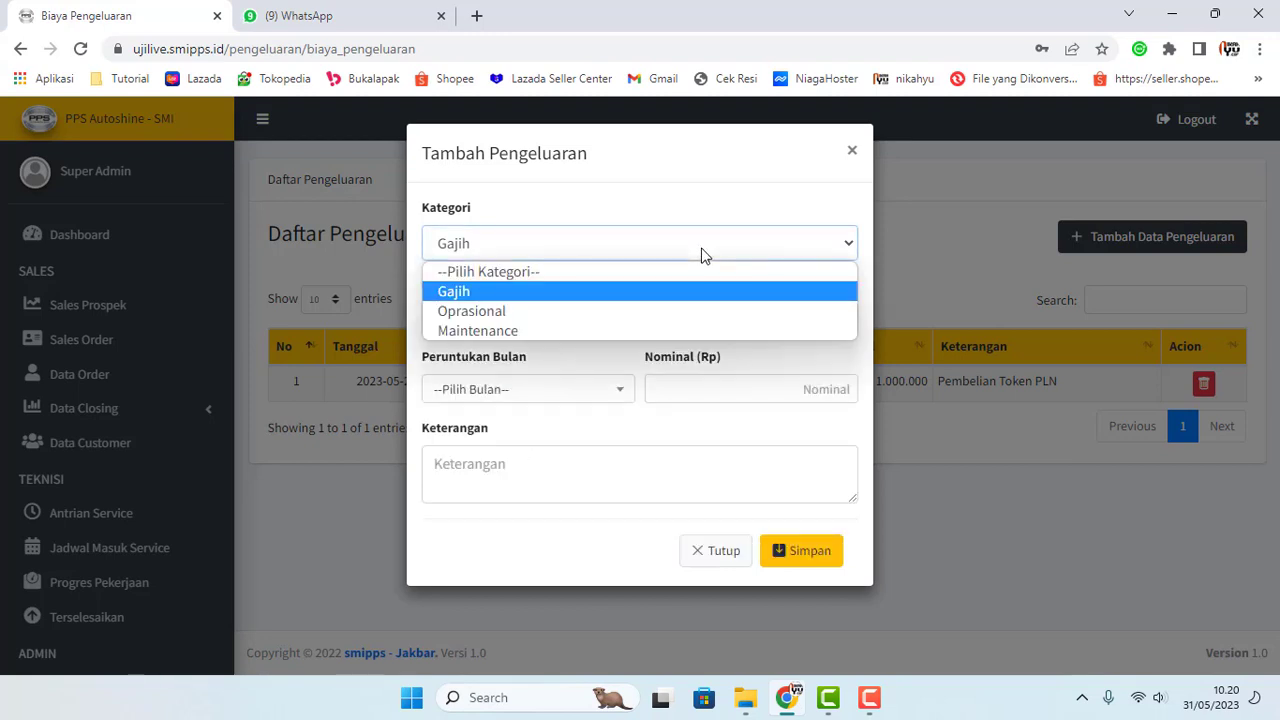
click(590, 315)
click(565, 325)
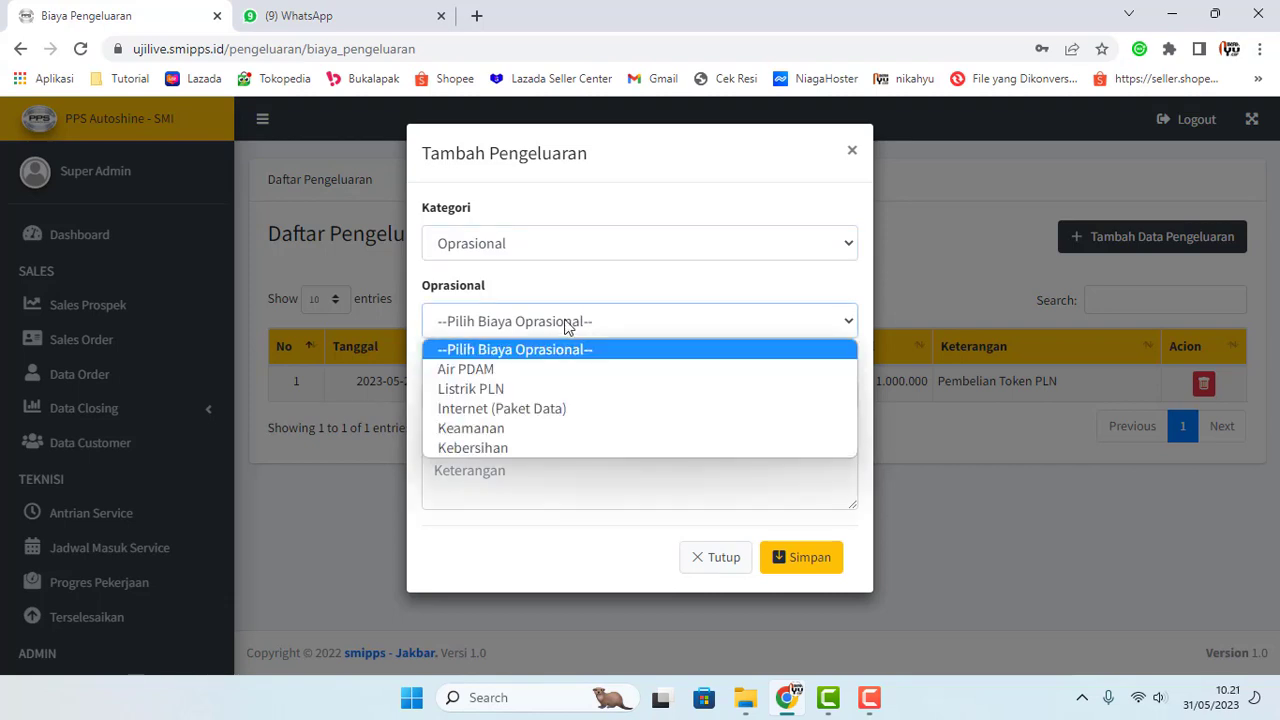
click(510, 372)
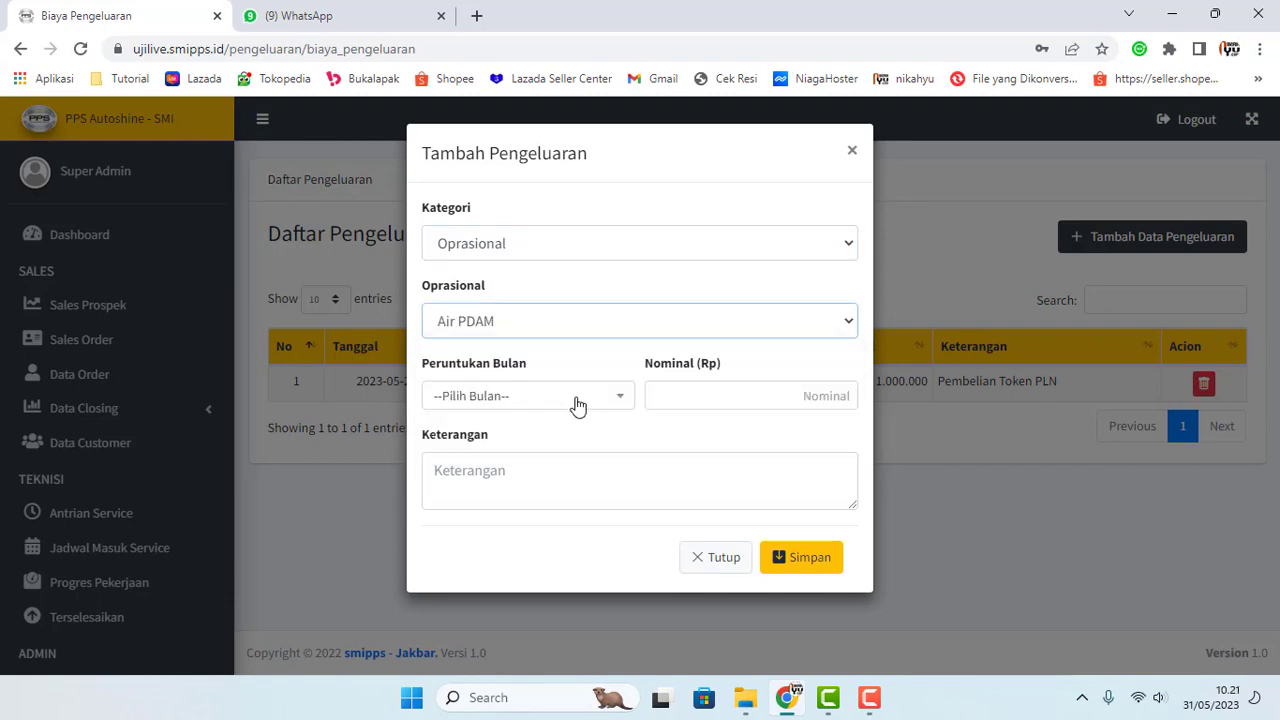
click(605, 401)
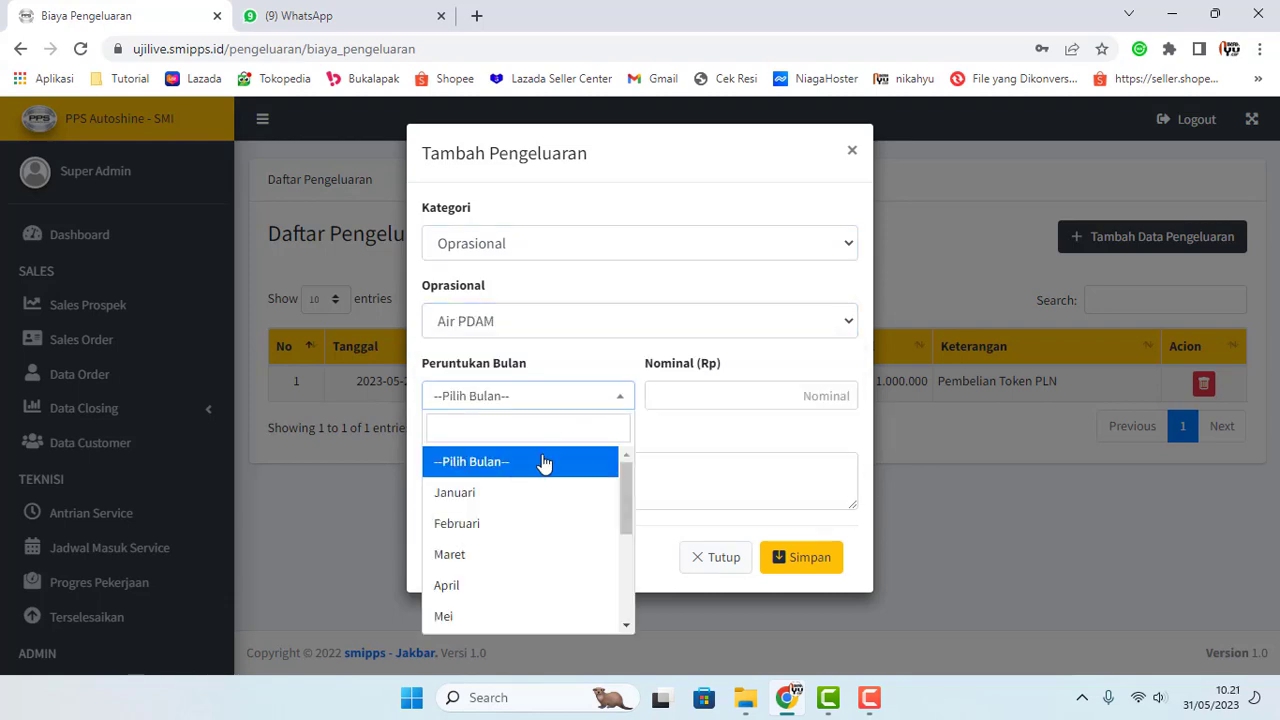
scroll(486, 570, down, 1)
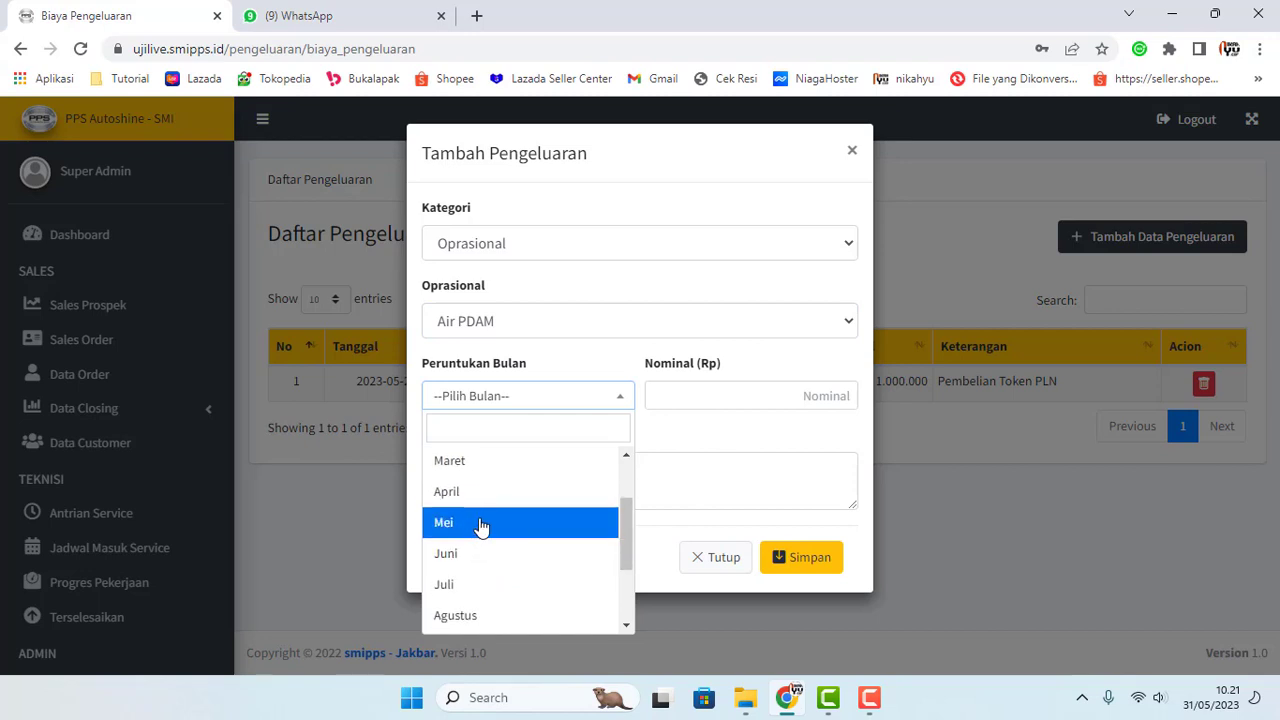
scroll(486, 531, up, 1)
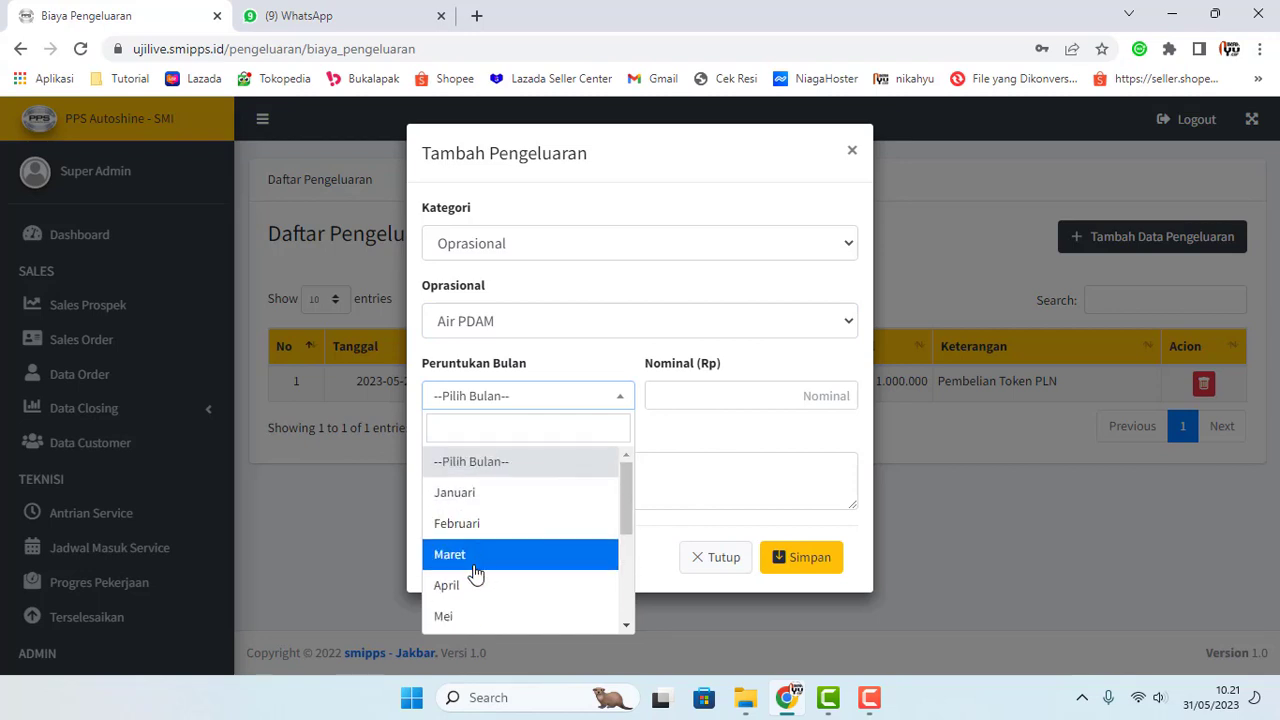
scroll(476, 574, down, 1)
click(484, 523)
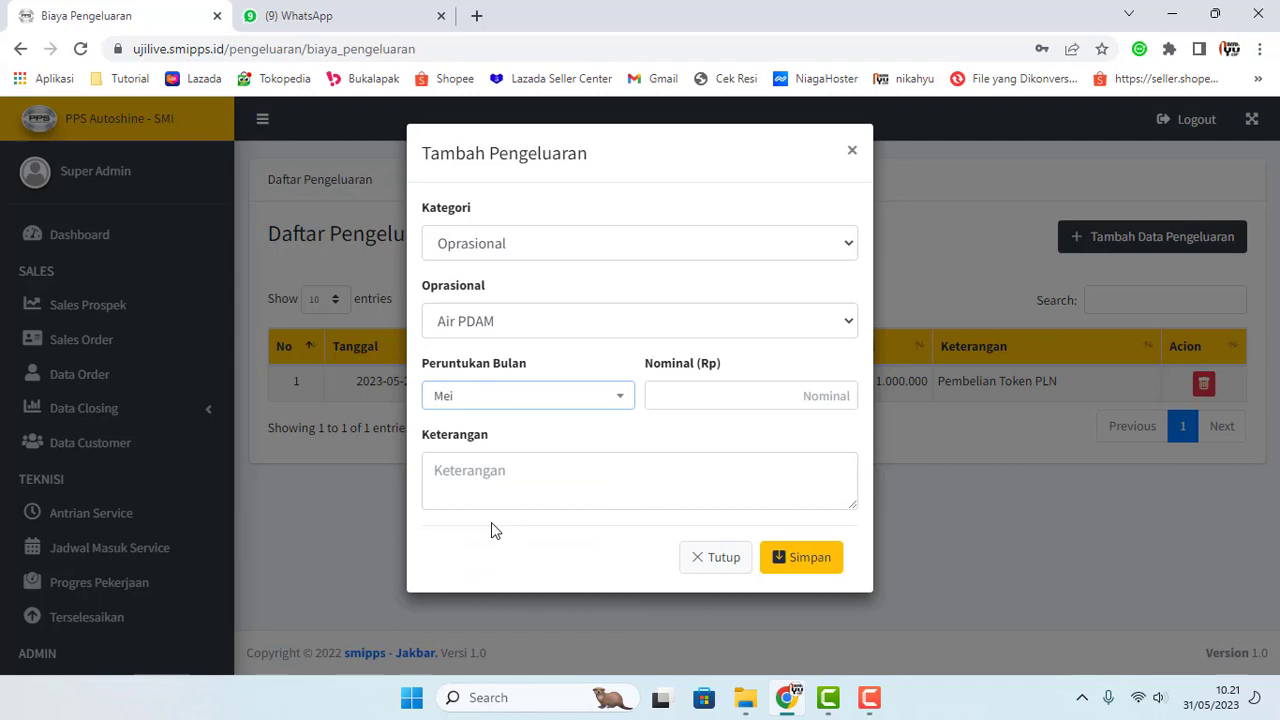
Step: Enter the 500.000 amount and a note on who paid it, then save
click(748, 398)
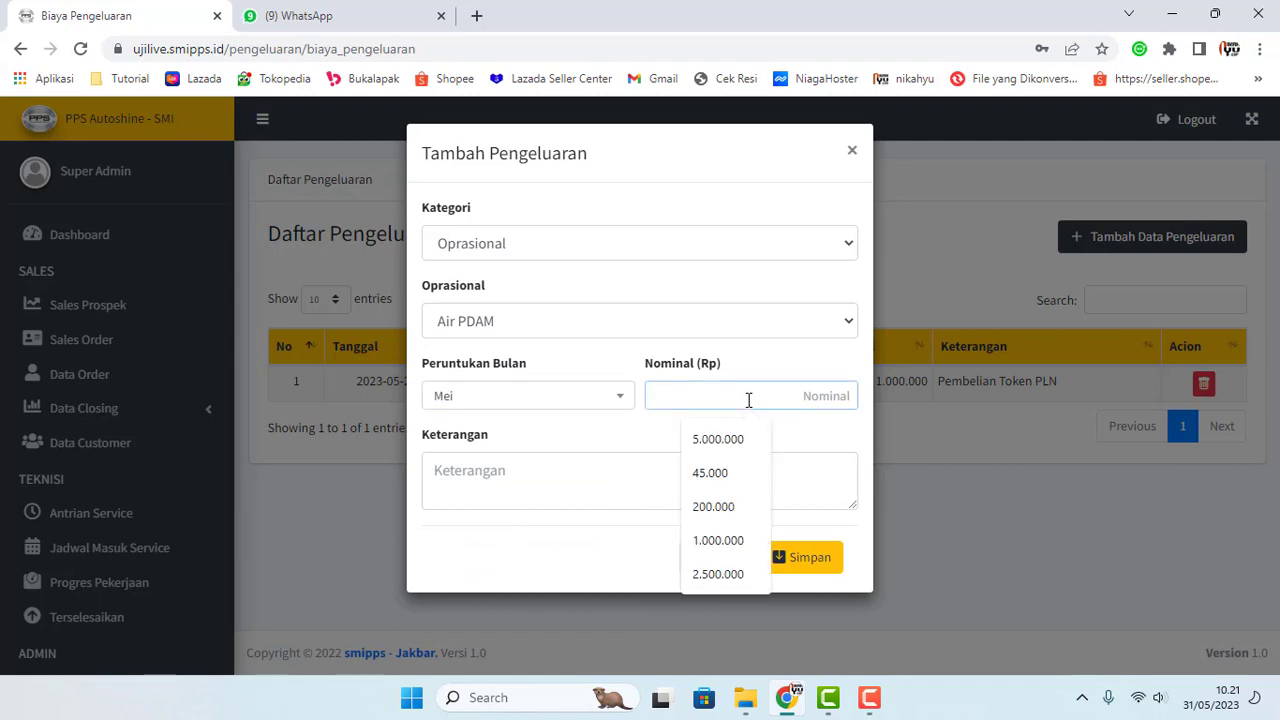
text(50000)
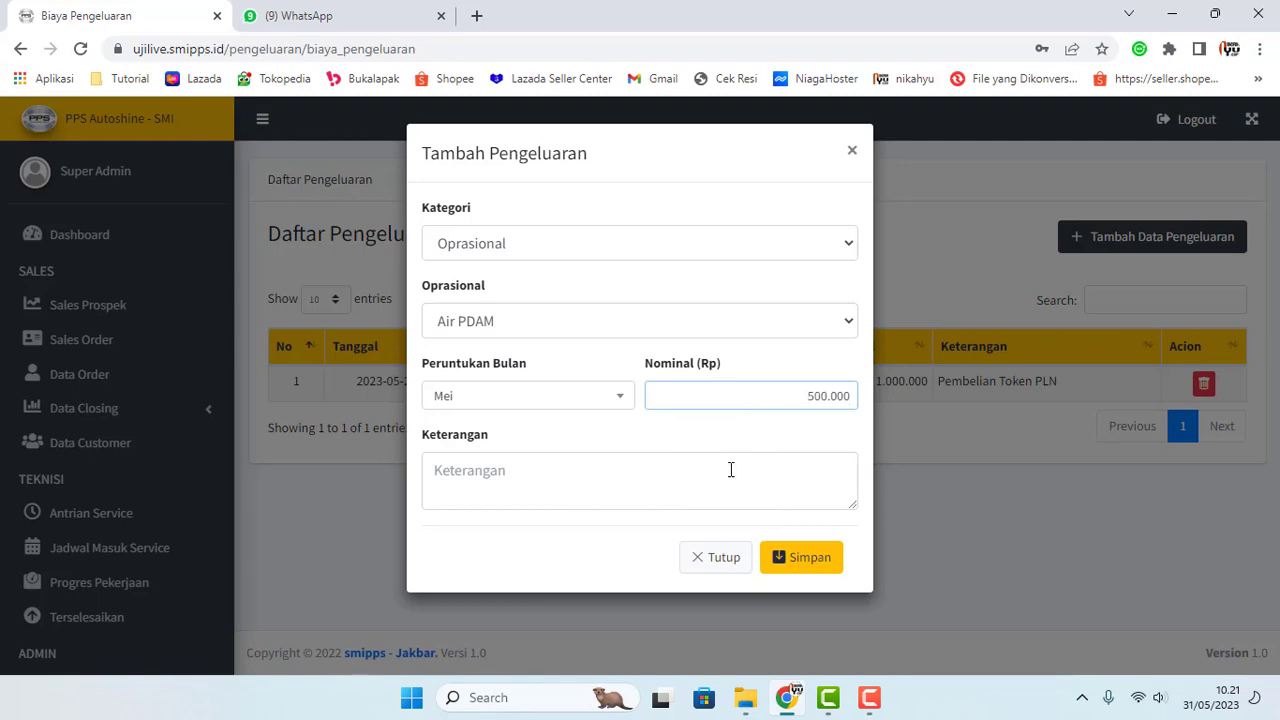
click(731, 470)
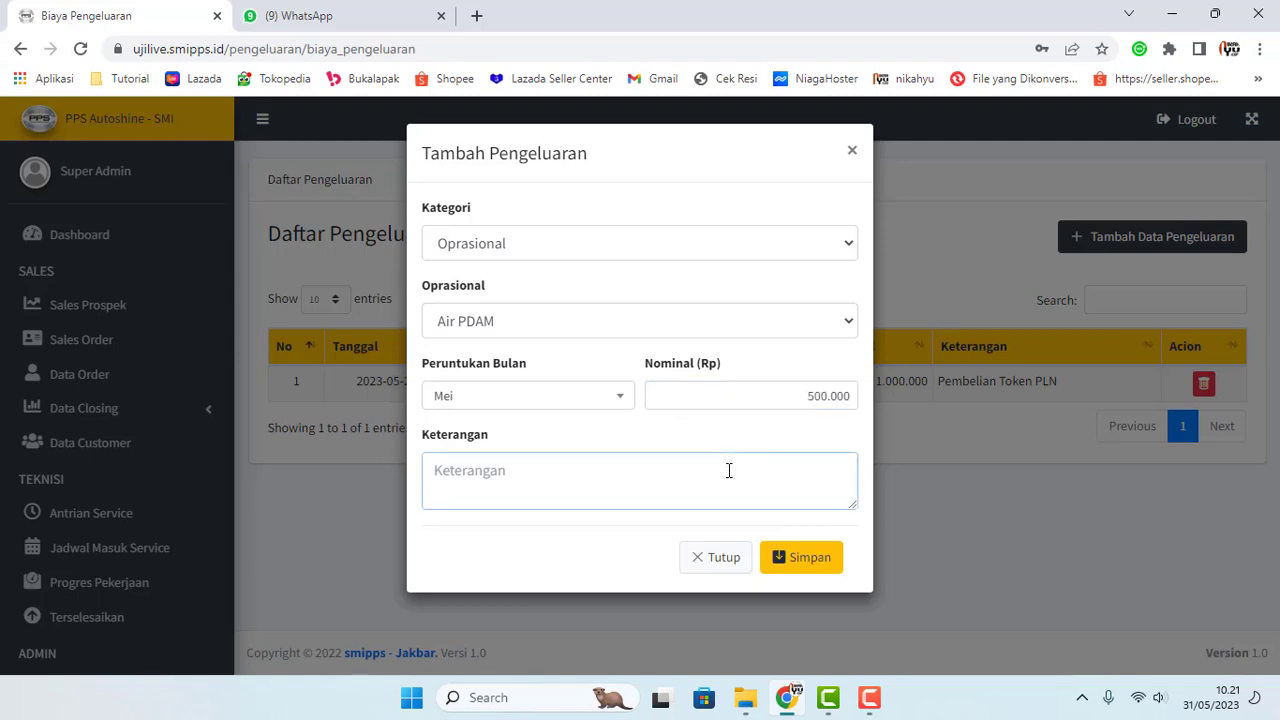
text(Dibayarkan oleh mas bayor)
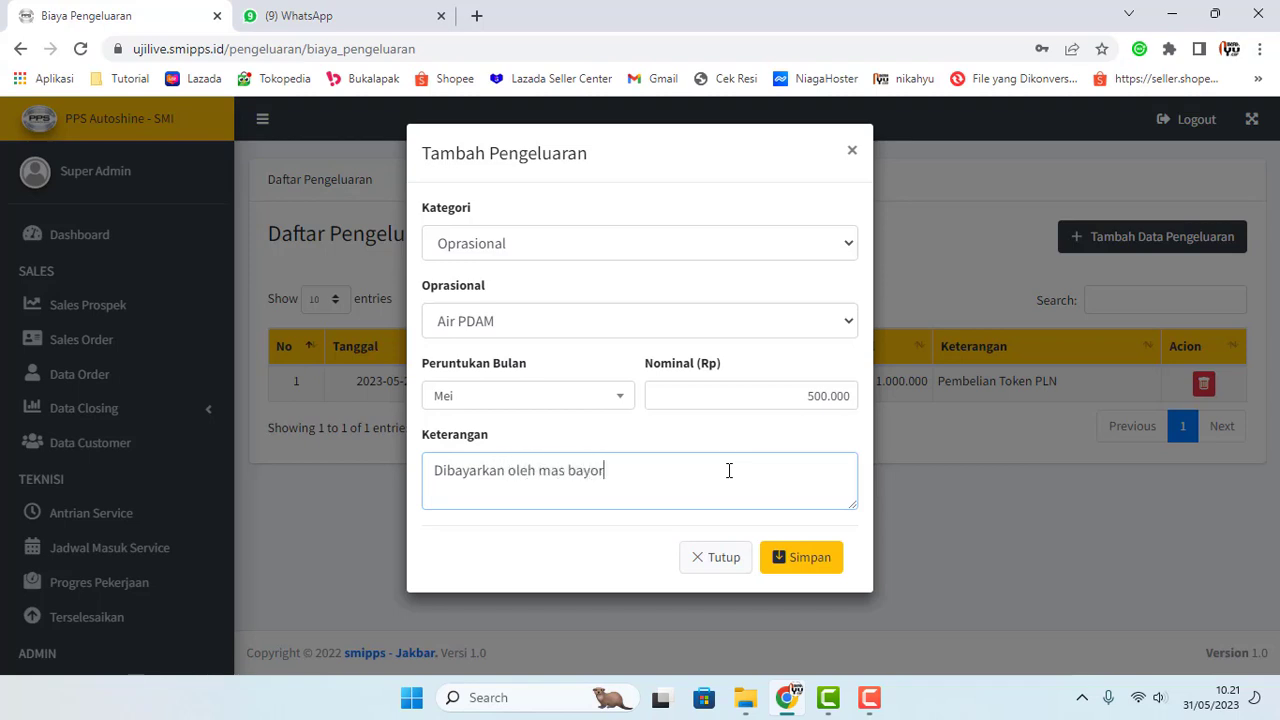
click(803, 556)
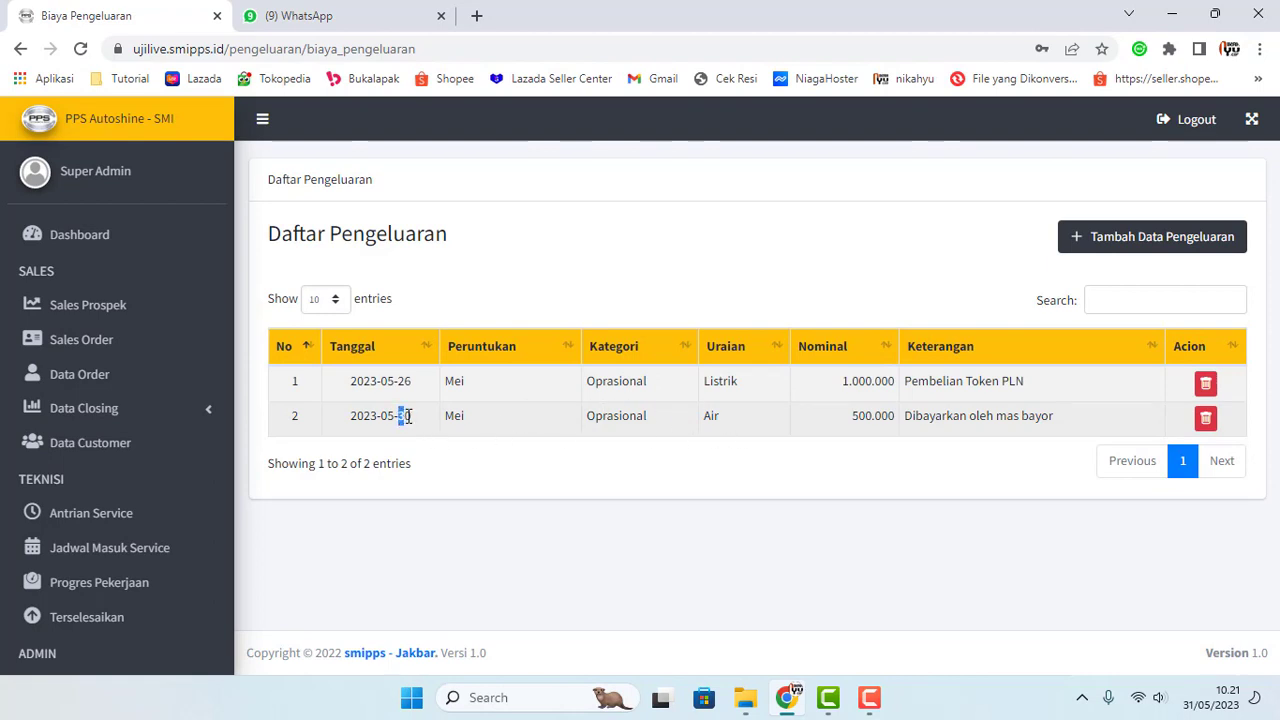
Step: Highlight the day 30 in row 2's date to point out the new entry
drag(407, 416, 415, 419)
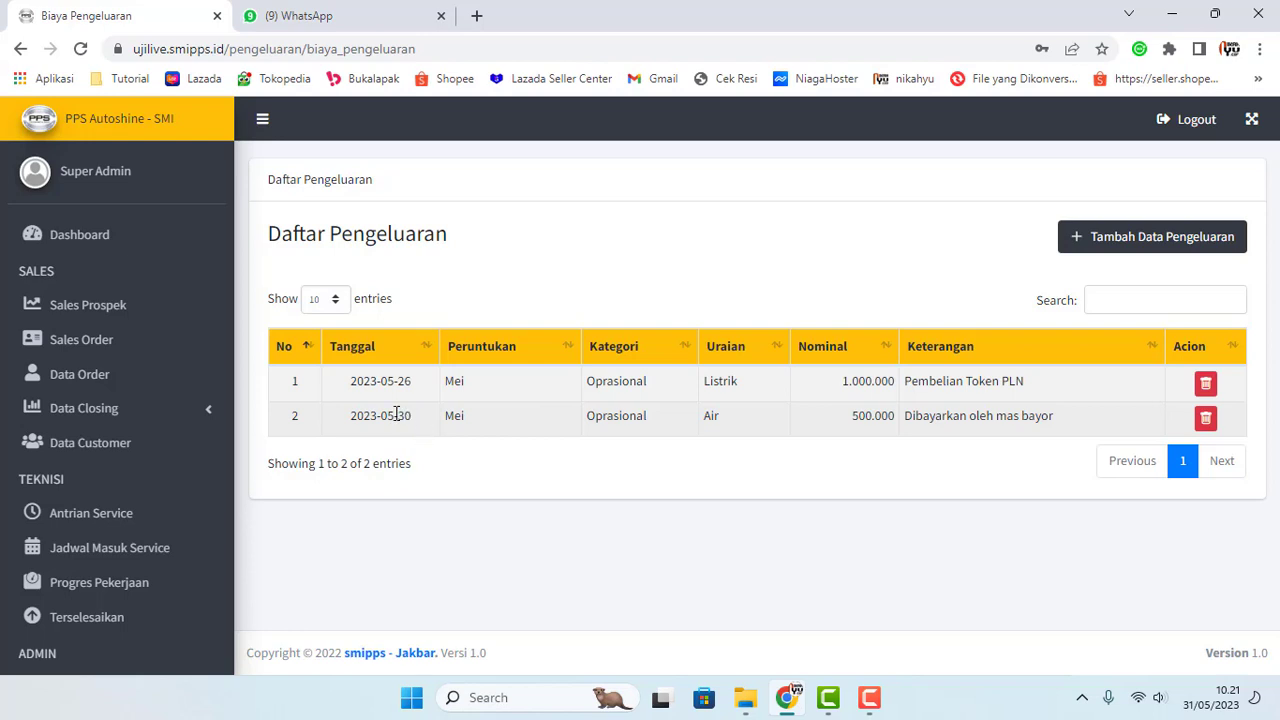
drag(398, 416, 419, 418)
click(412, 422)
click(414, 423)
drag(404, 416, 414, 438)
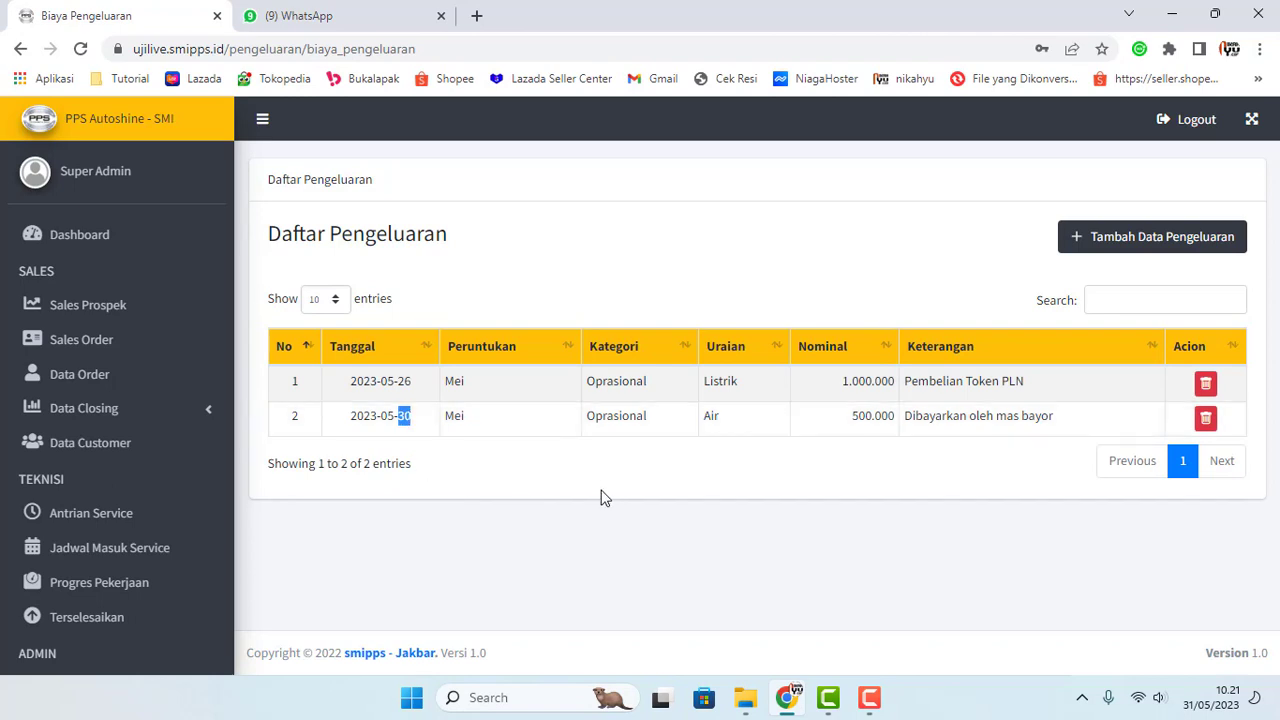
click(536, 430)
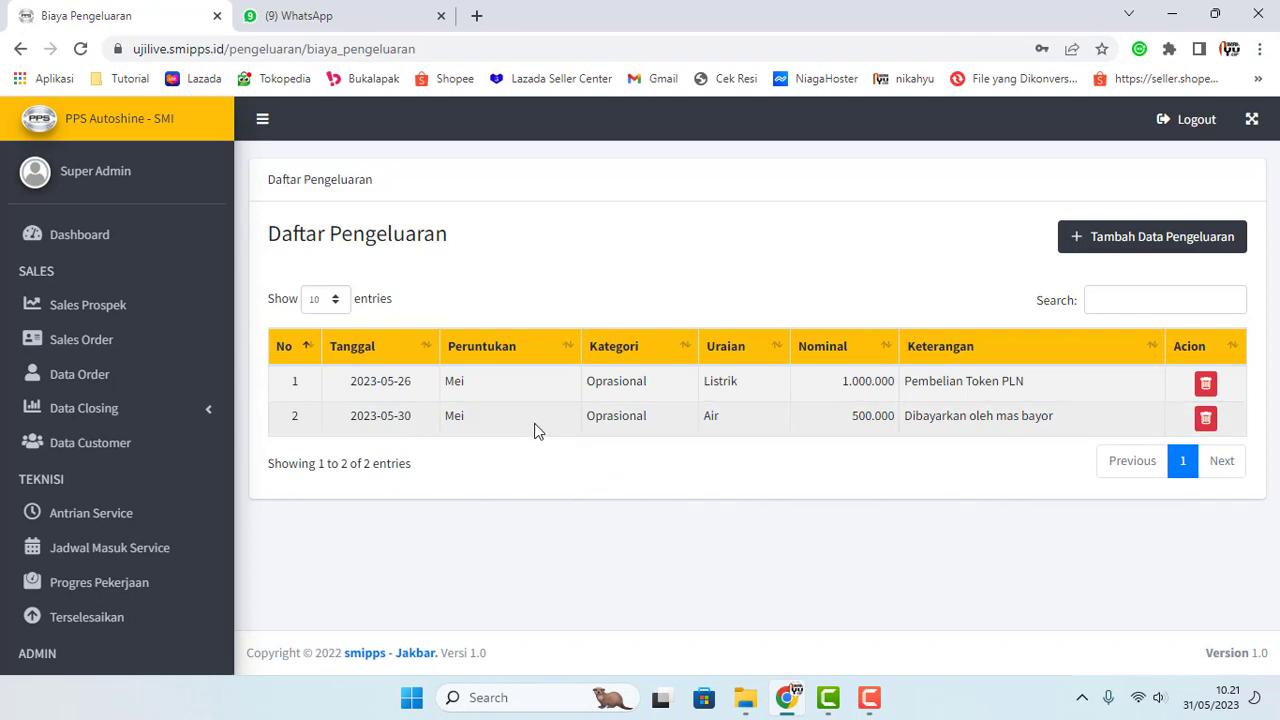
Step: Start a new expense with category Gajih, the salaried employee, and month Mei
click(1128, 242)
click(604, 245)
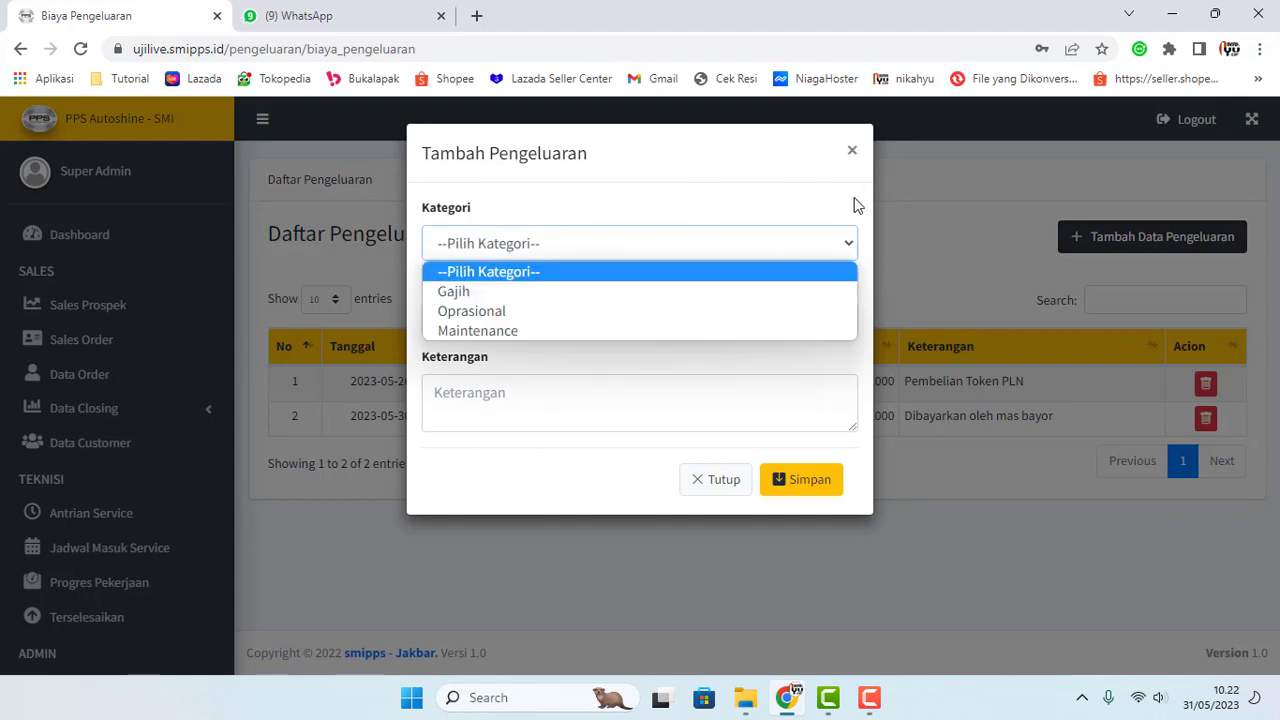
click(942, 232)
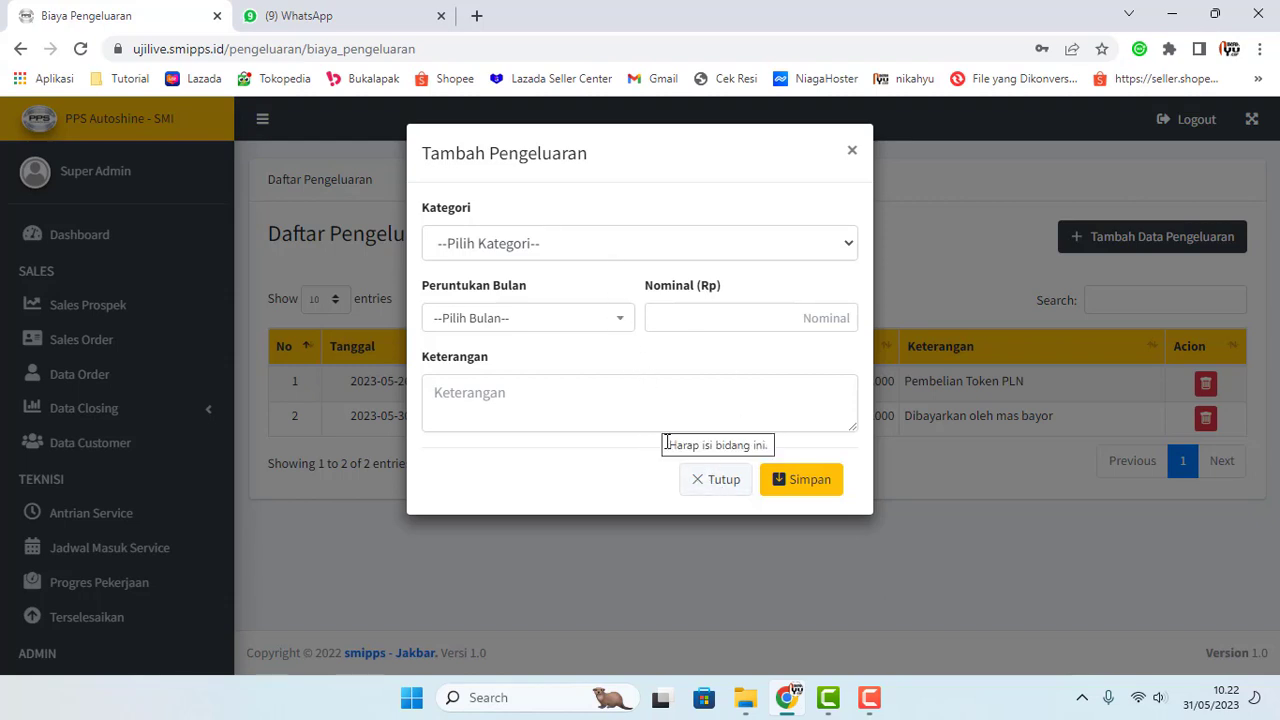
click(663, 251)
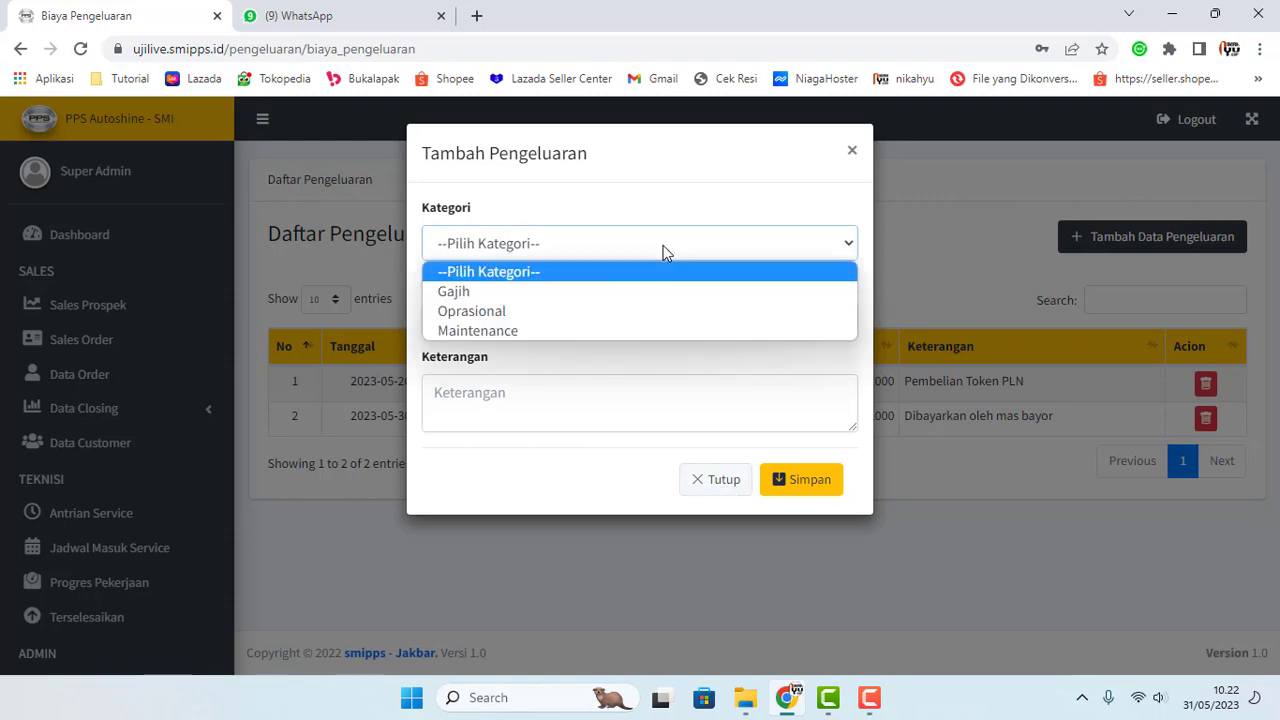
click(600, 292)
click(600, 330)
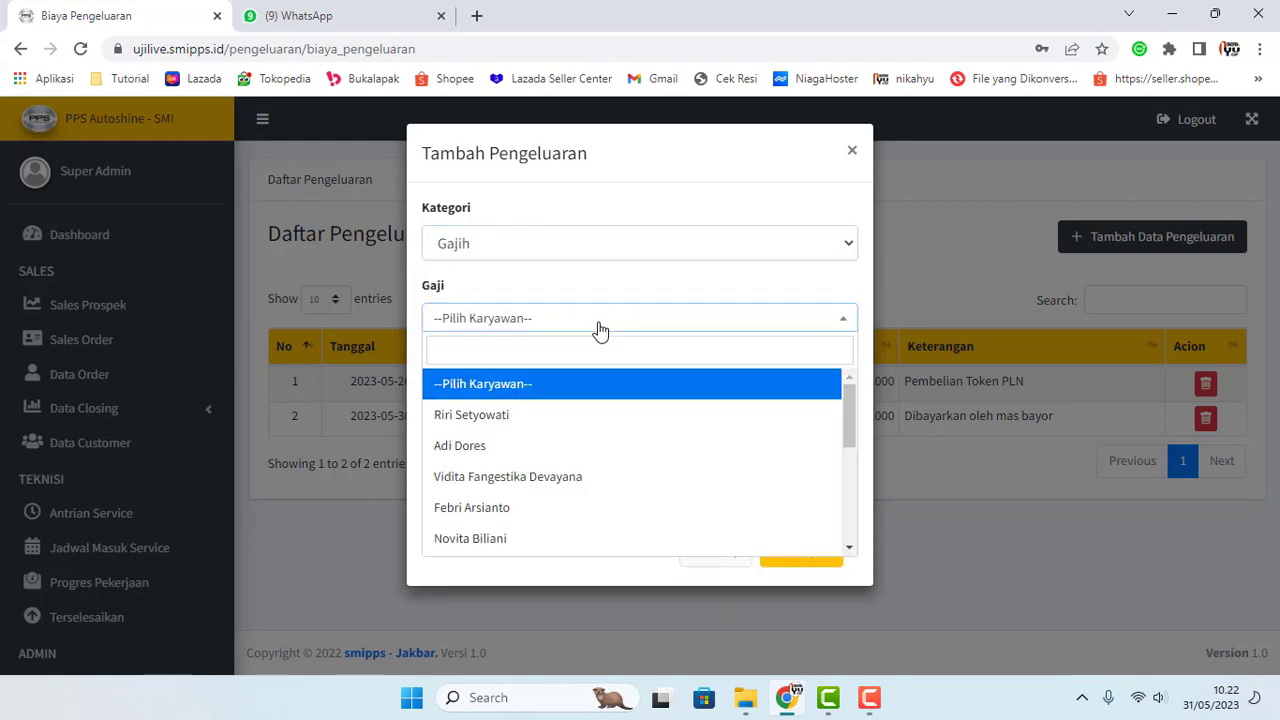
click(532, 418)
click(594, 396)
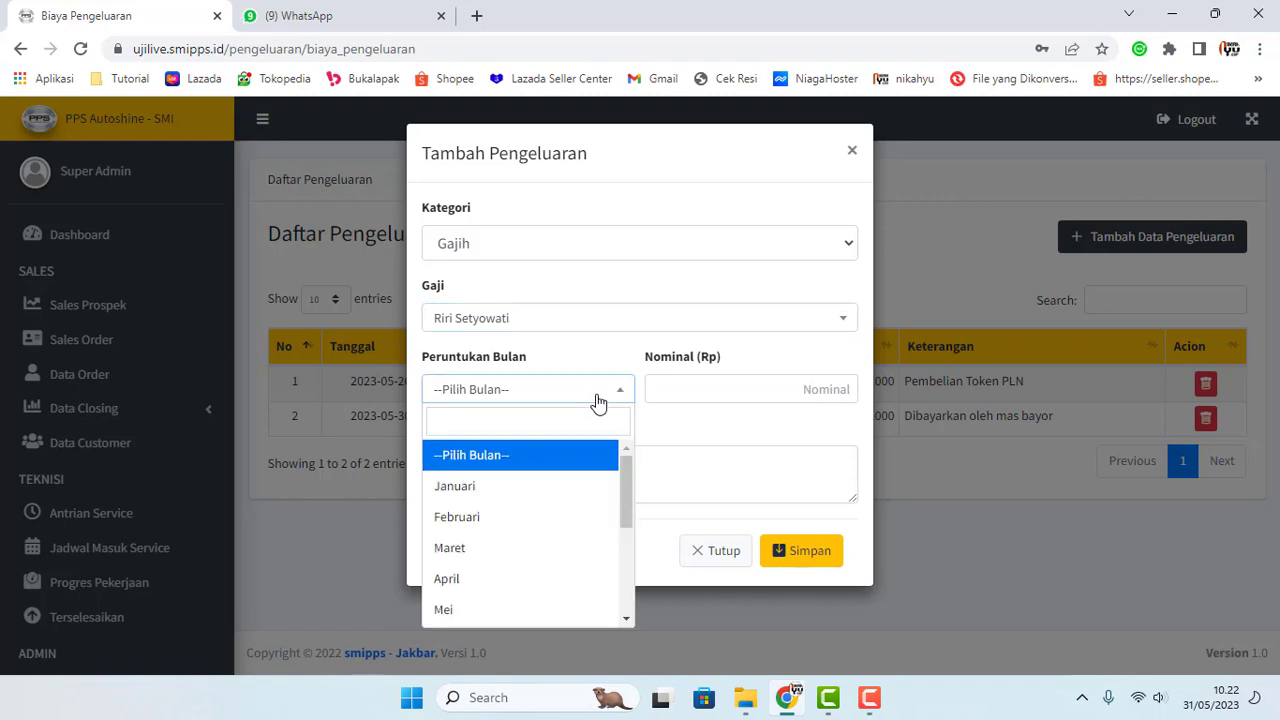
scroll(514, 520, down, 1)
scroll(506, 520, up, 1)
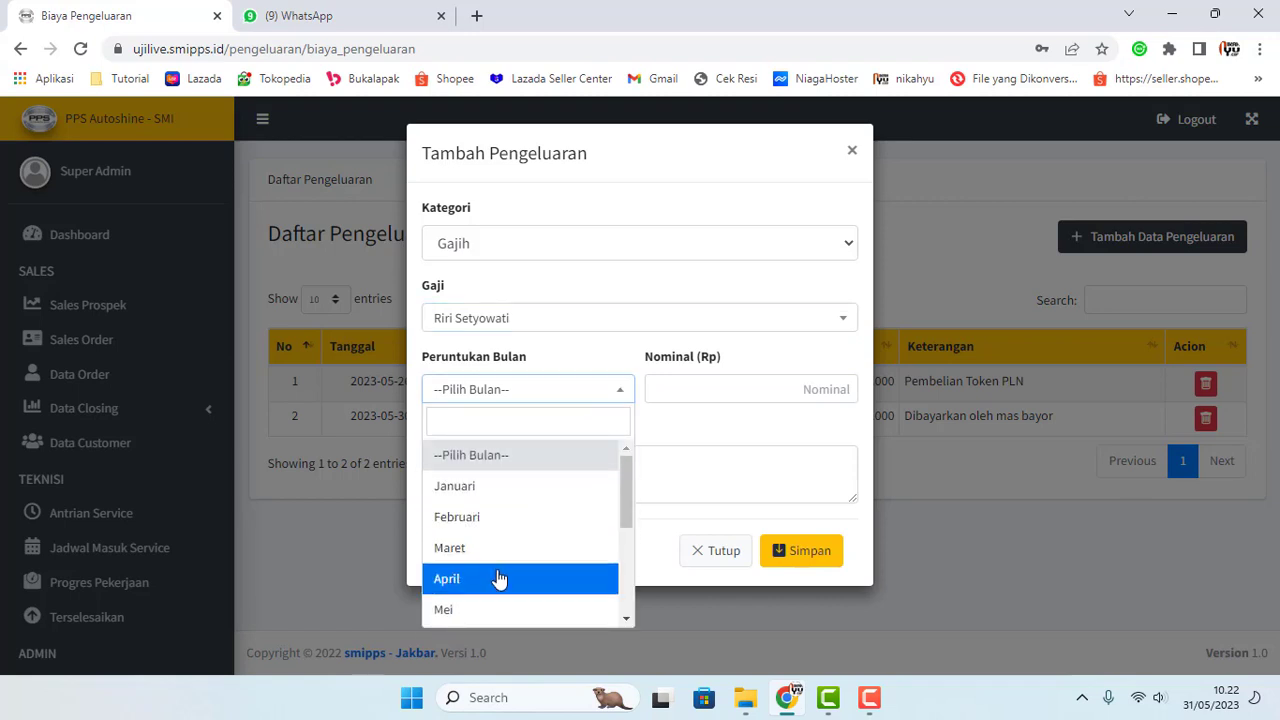
click(491, 606)
Step: Enter 2.000.000 with the note 'Gajih bulan mei 2023' and save
click(708, 392)
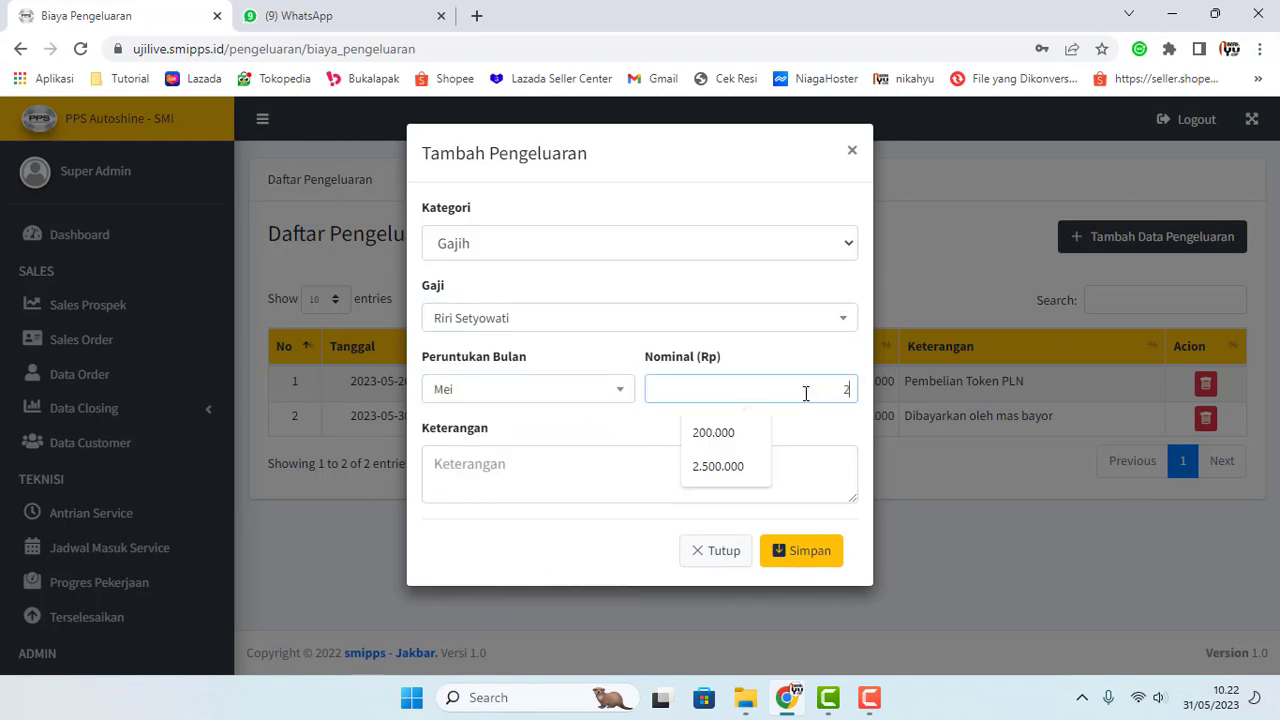
text(2000000)
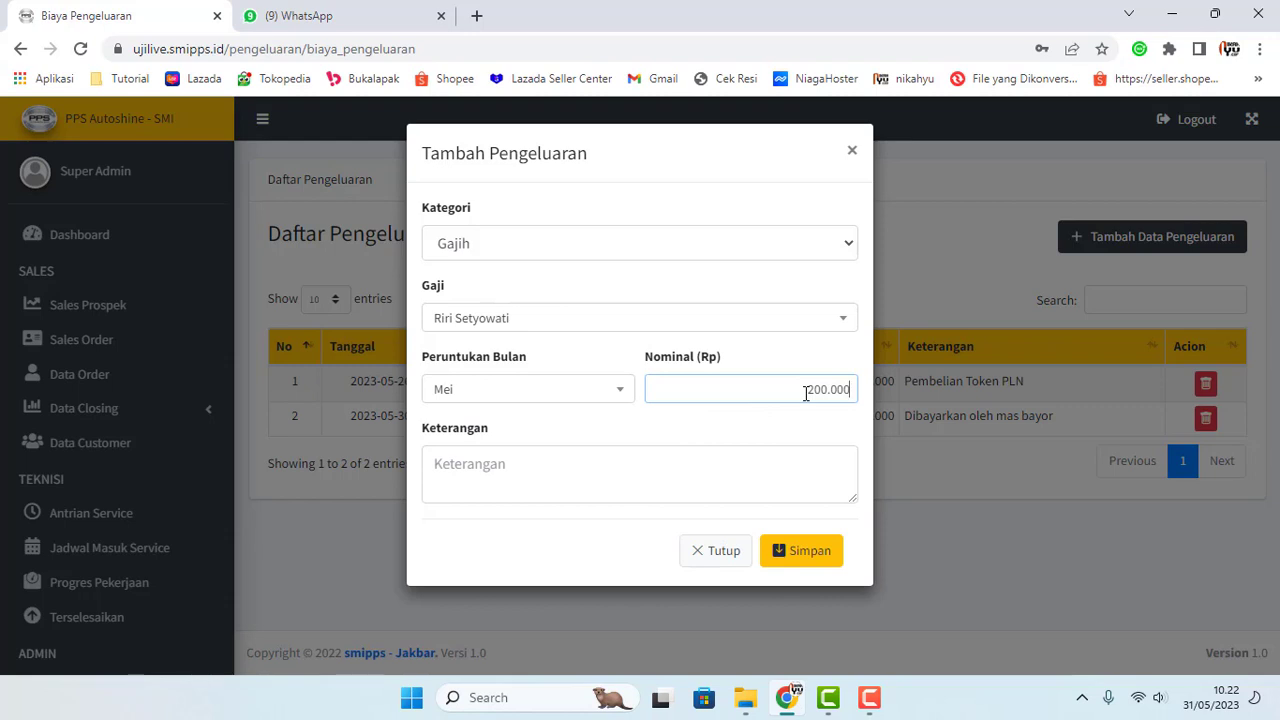
click(680, 452)
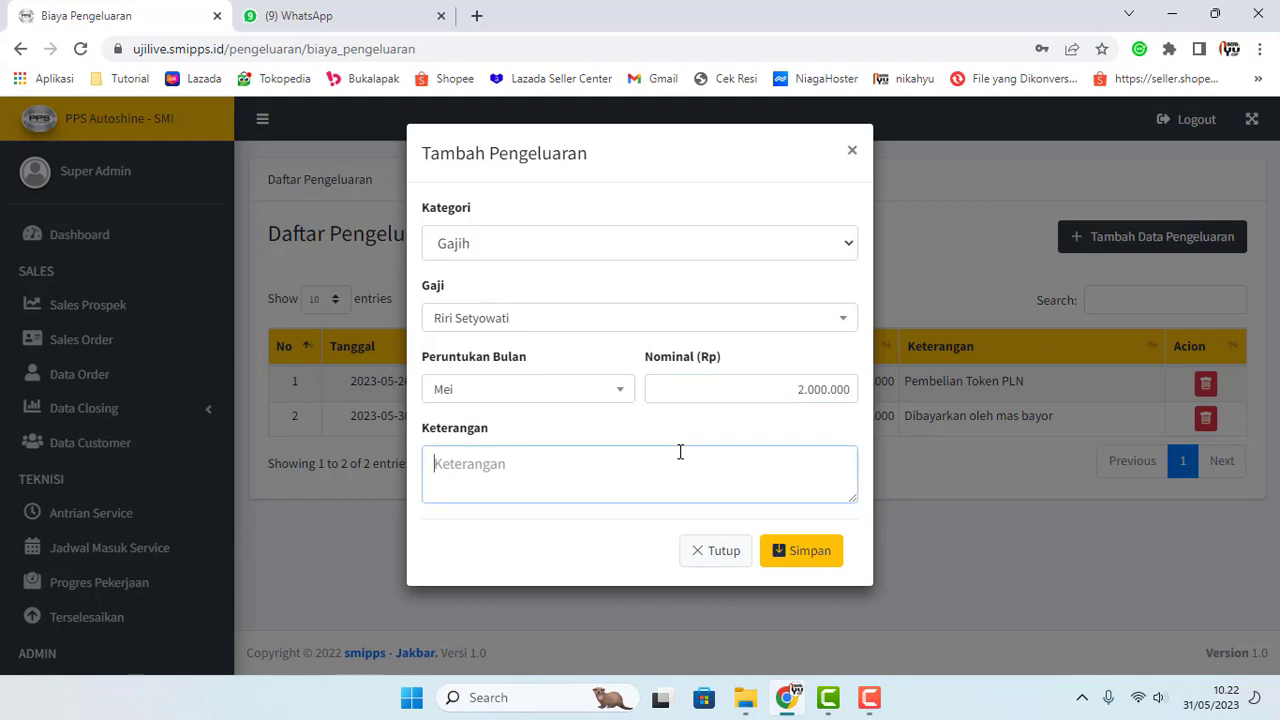
text(Gajih bulan mei)
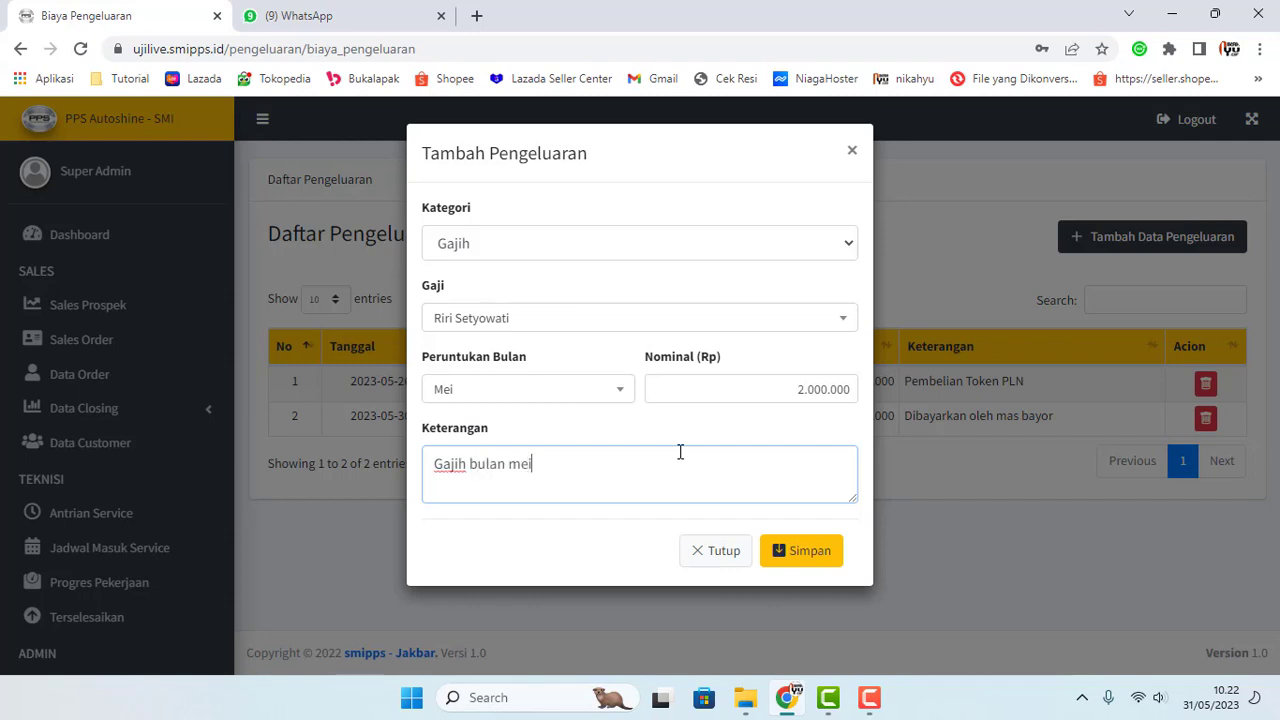
text( 2023)
click(802, 549)
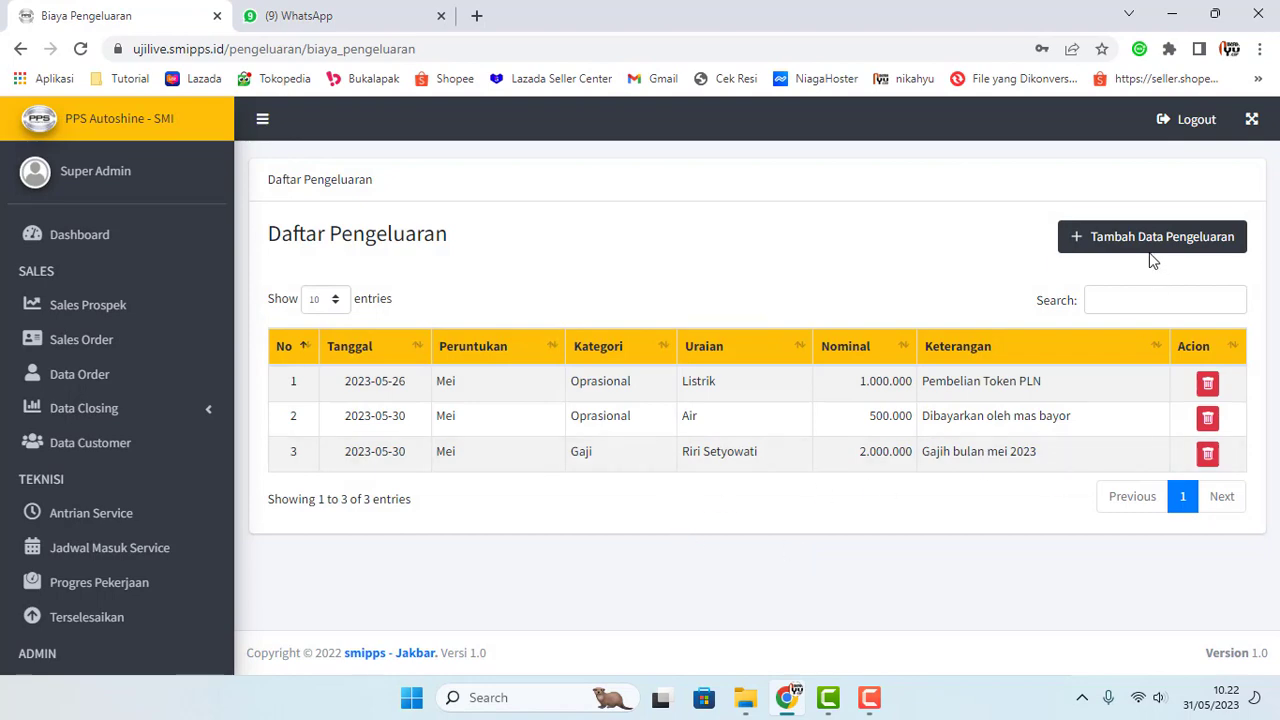
Step: Start a new Gajih expense for another employee with month Mei
click(1148, 248)
click(657, 244)
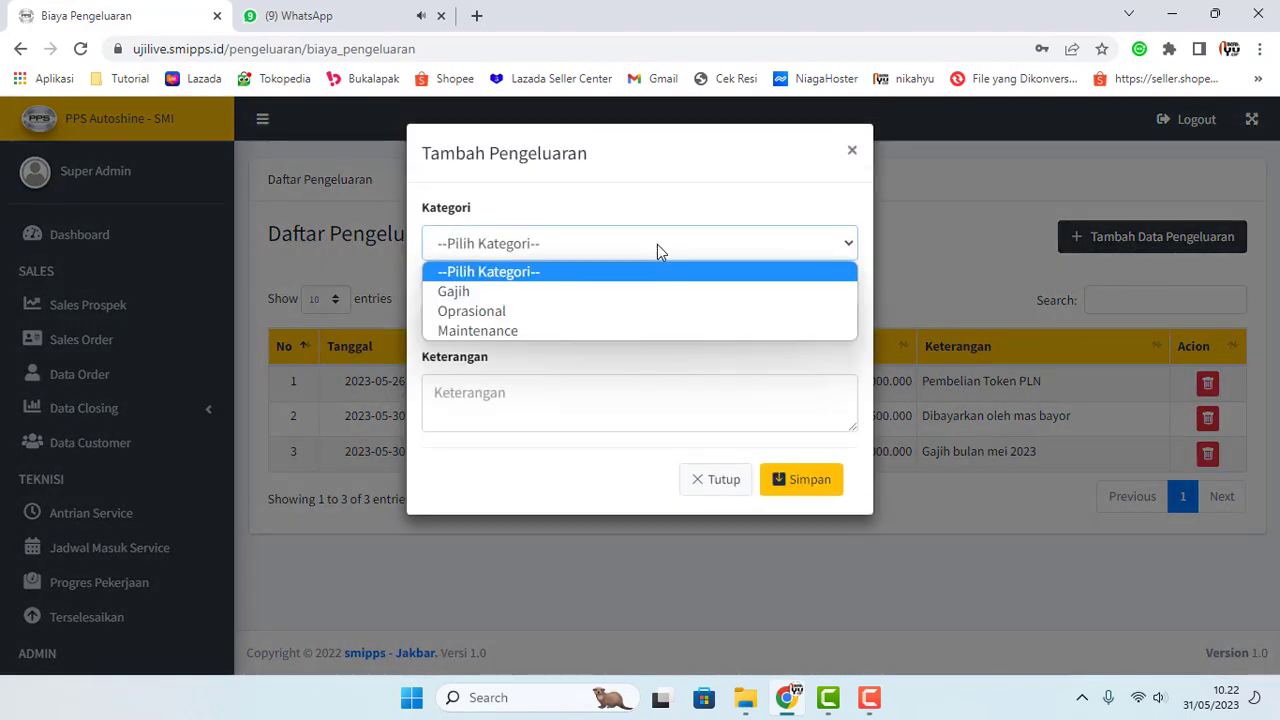
click(626, 286)
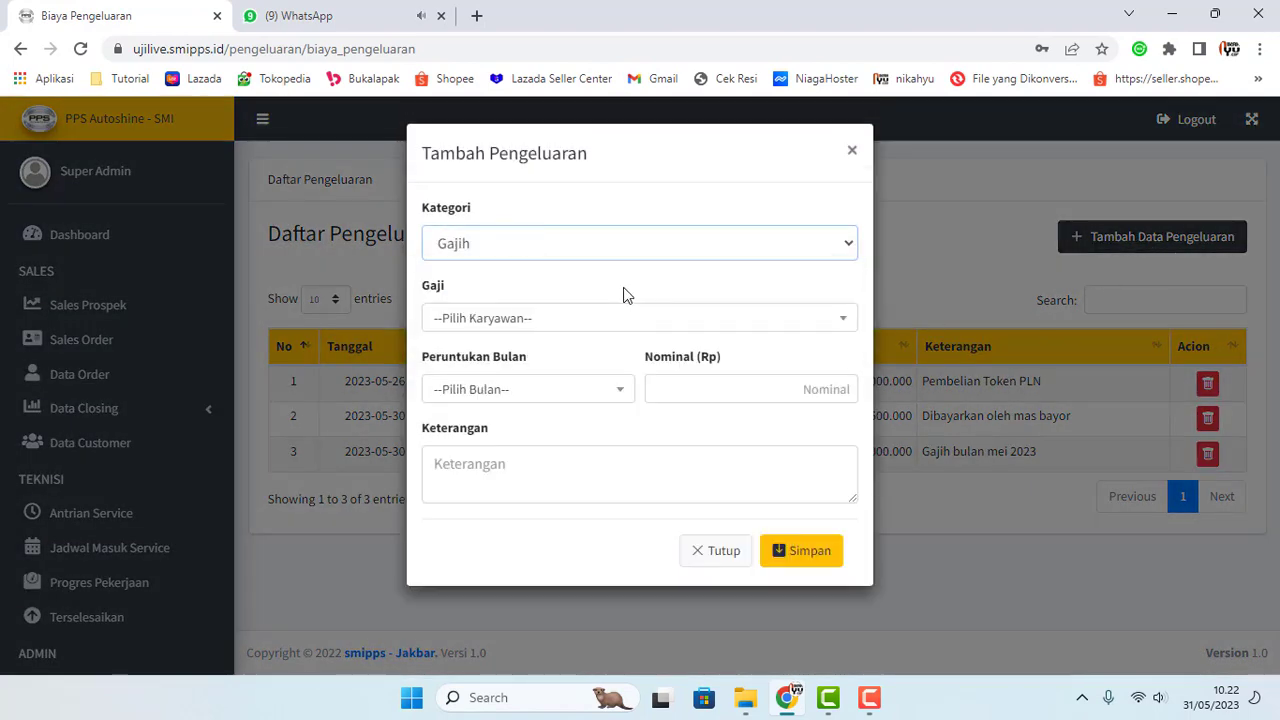
click(540, 318)
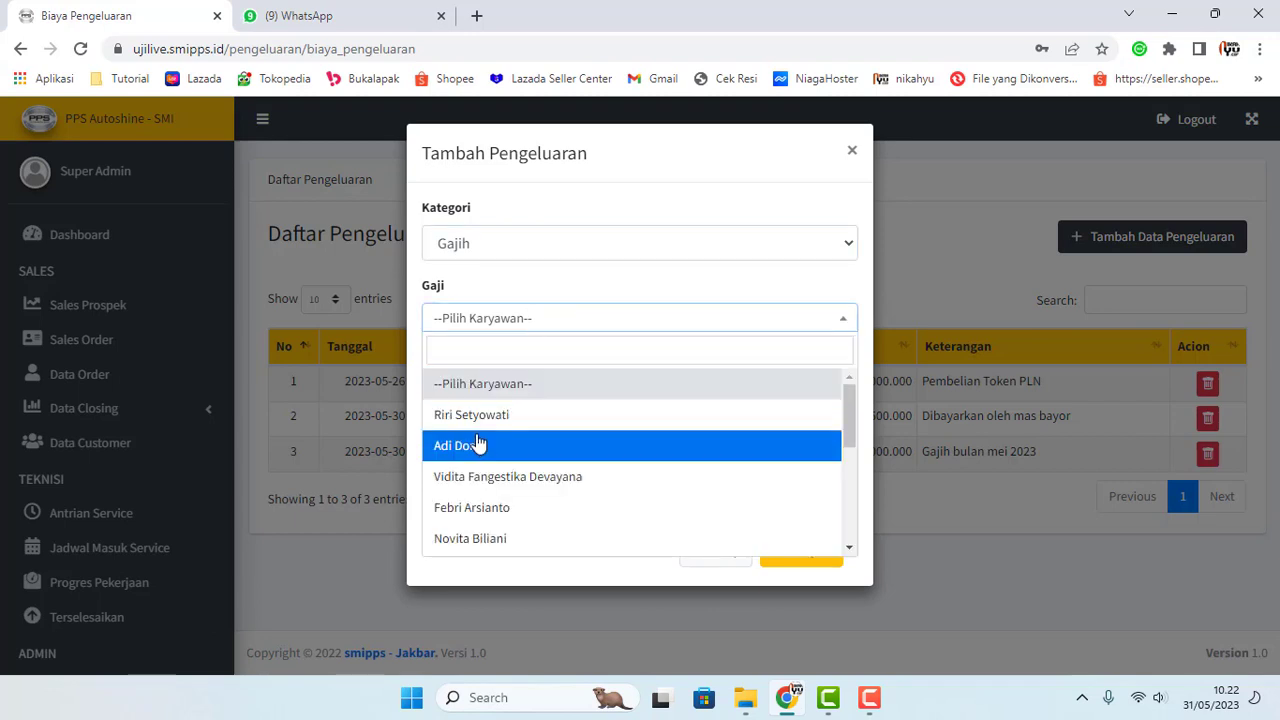
click(481, 537)
click(540, 397)
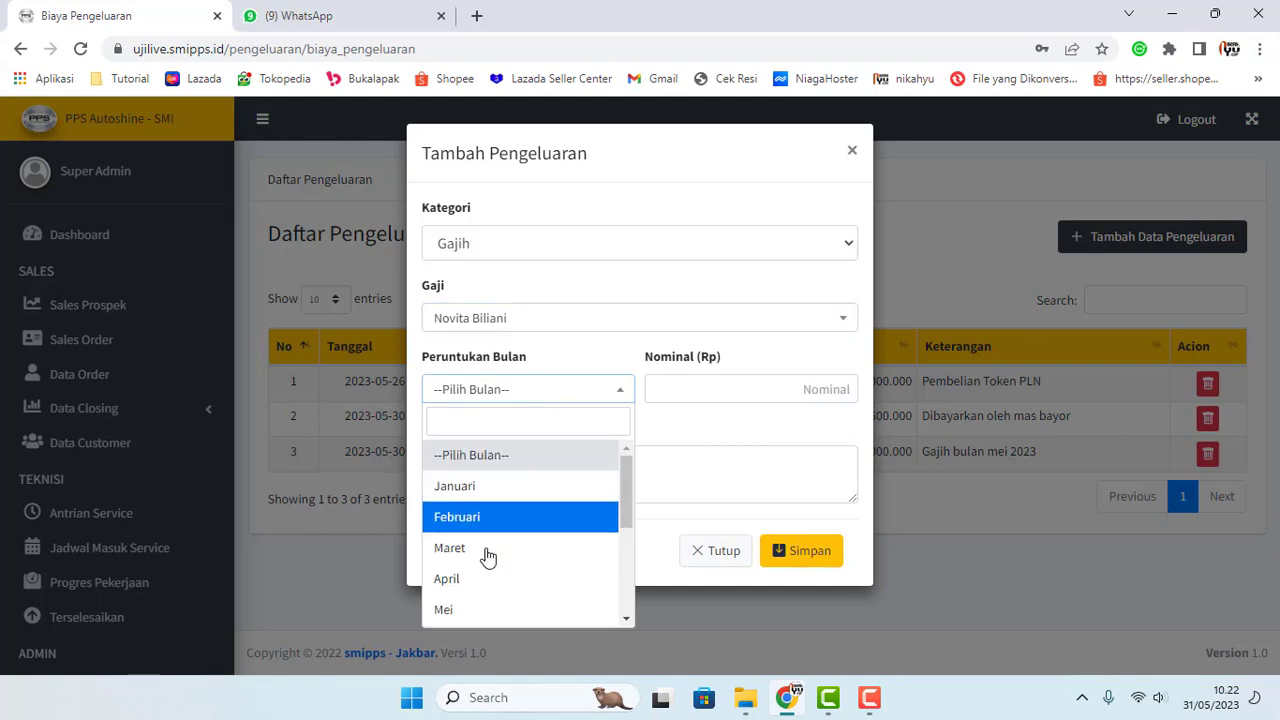
scroll(476, 580, down, 1)
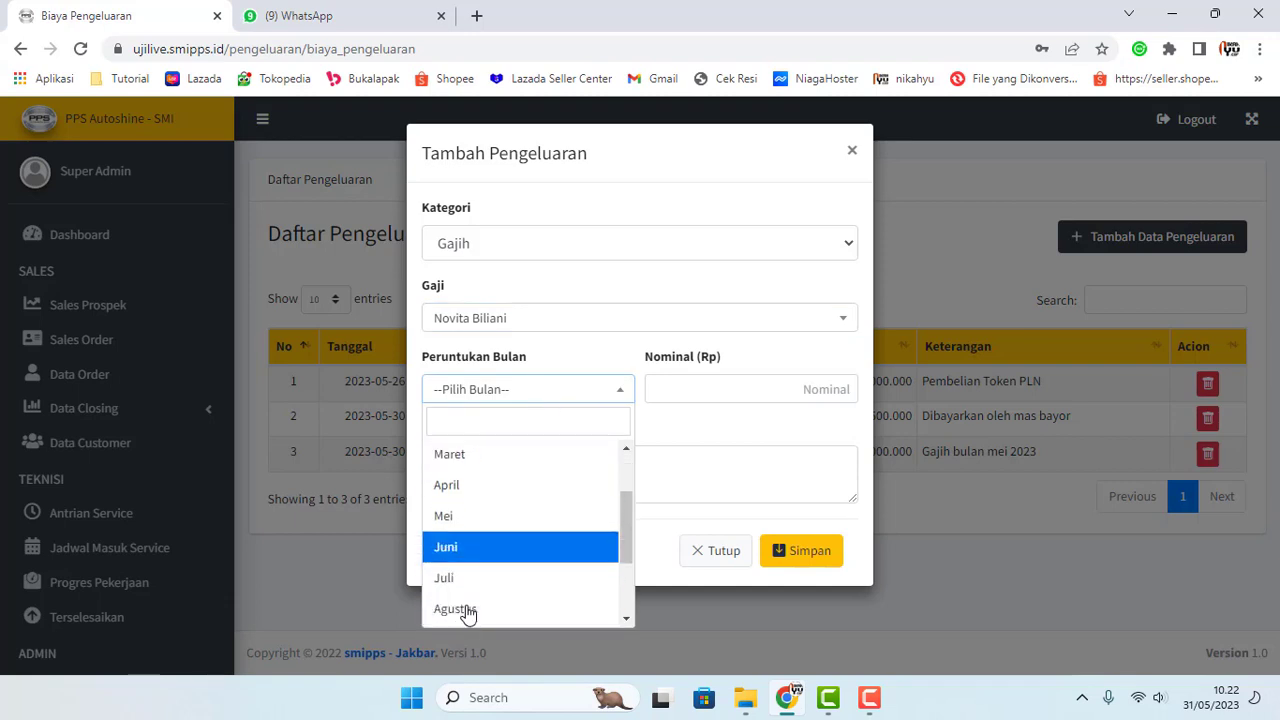
click(470, 528)
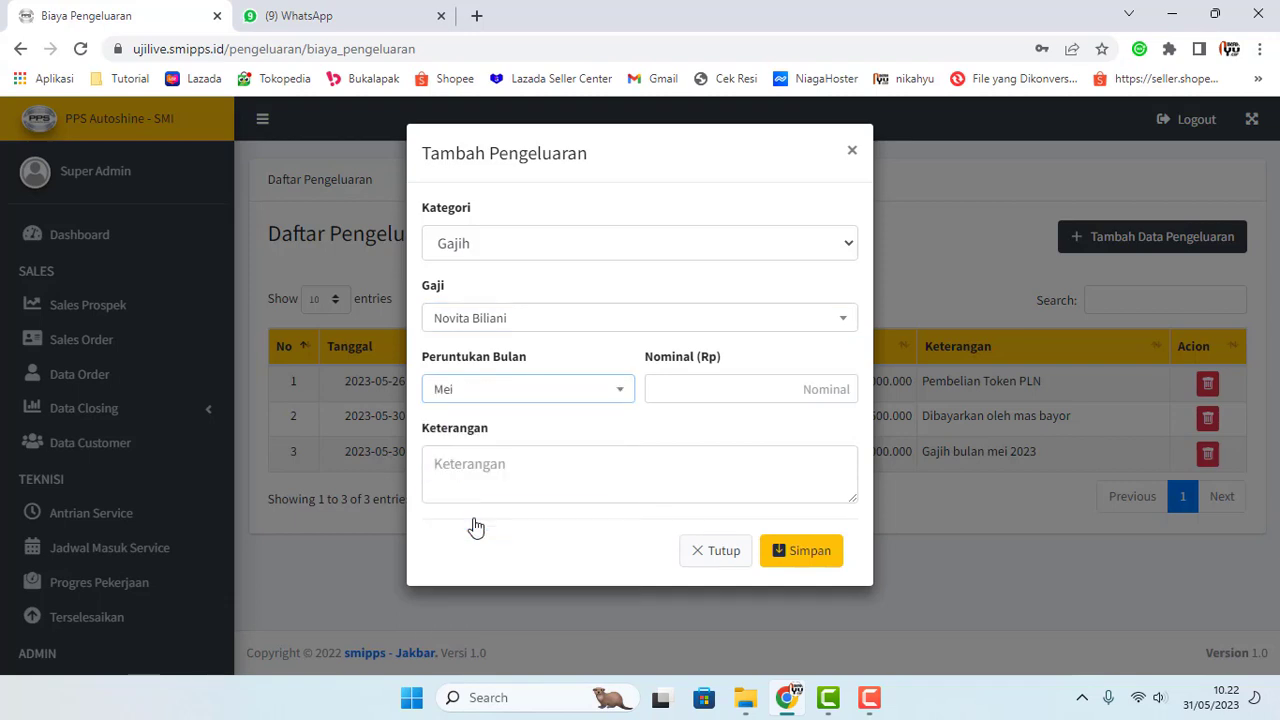
Step: Enter 2.000.000 with the note 'gajih mei', save, and reload the list
click(812, 377)
text(20)
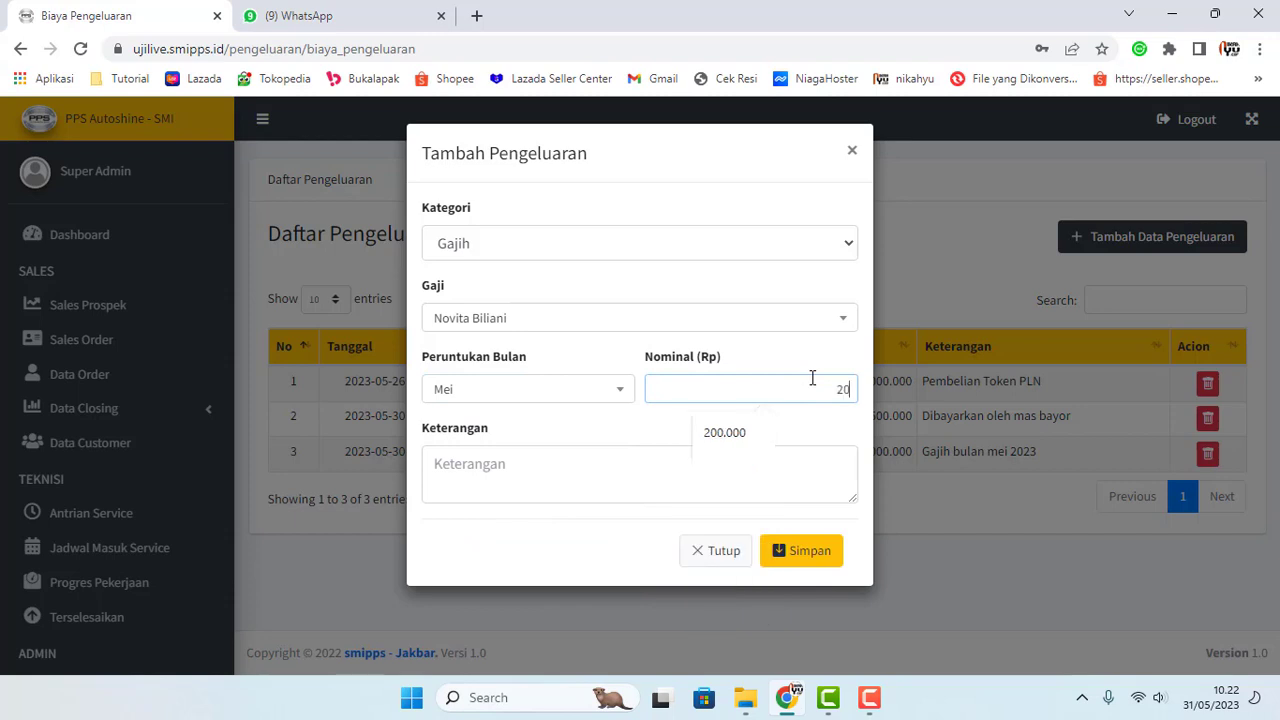
text(.0000)
click(675, 468)
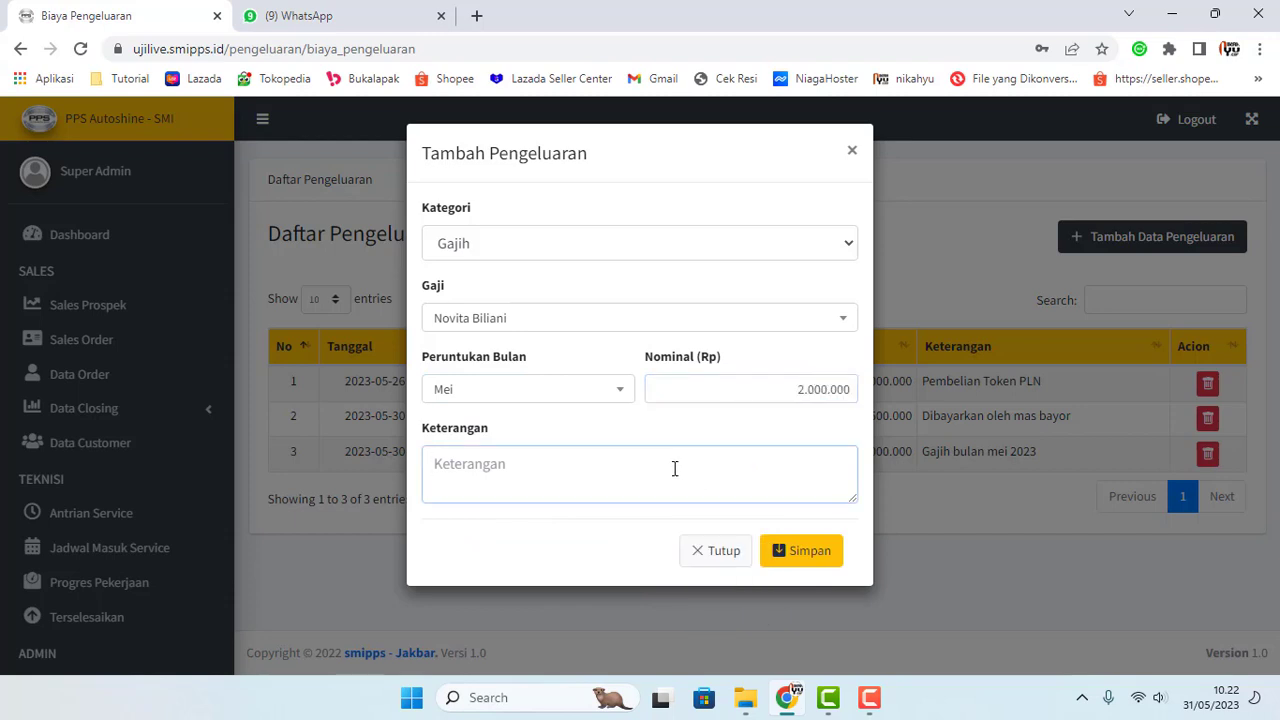
text(gajih mei)
click(790, 558)
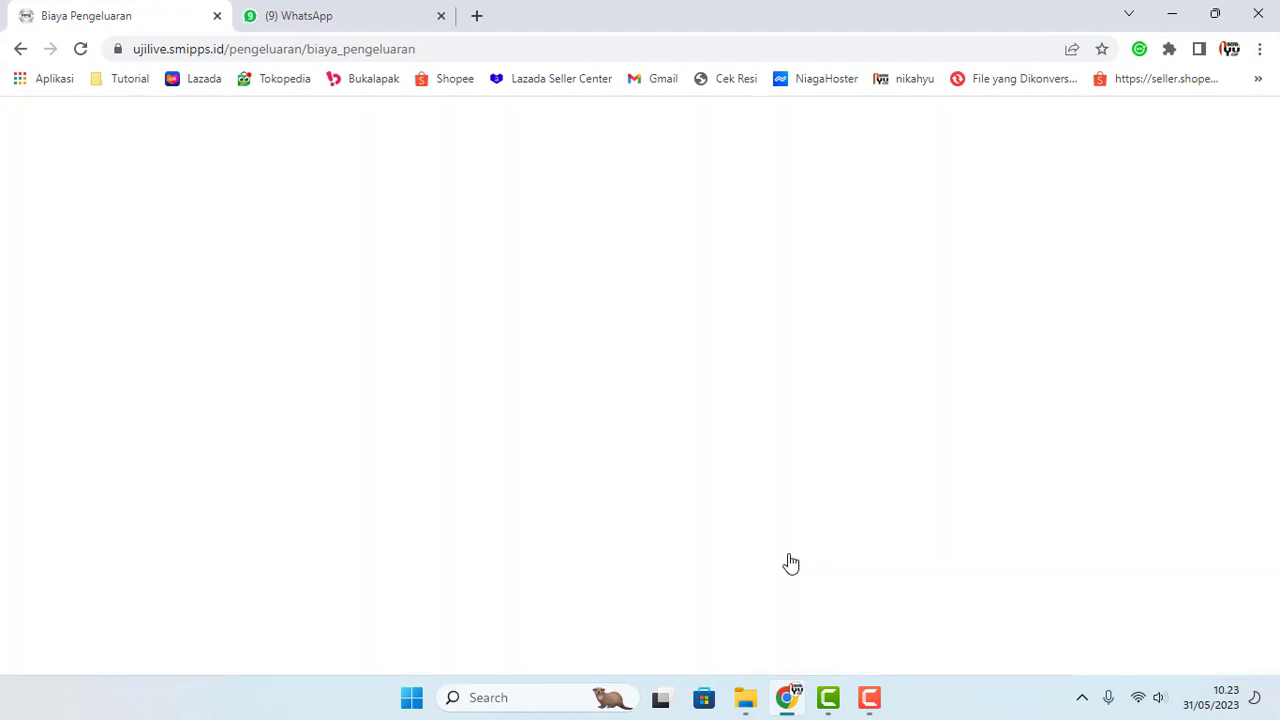
click(81, 49)
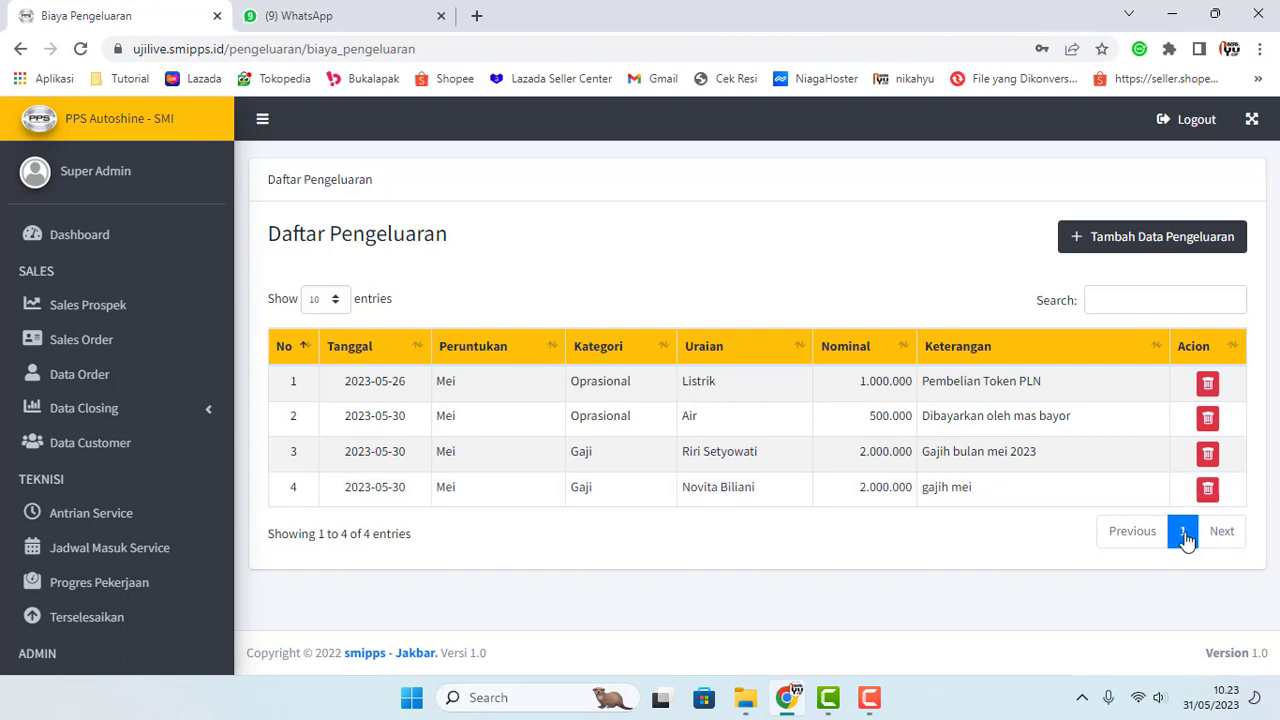
Step: Start a new Gajih expense for the same employee with month April
click(1124, 250)
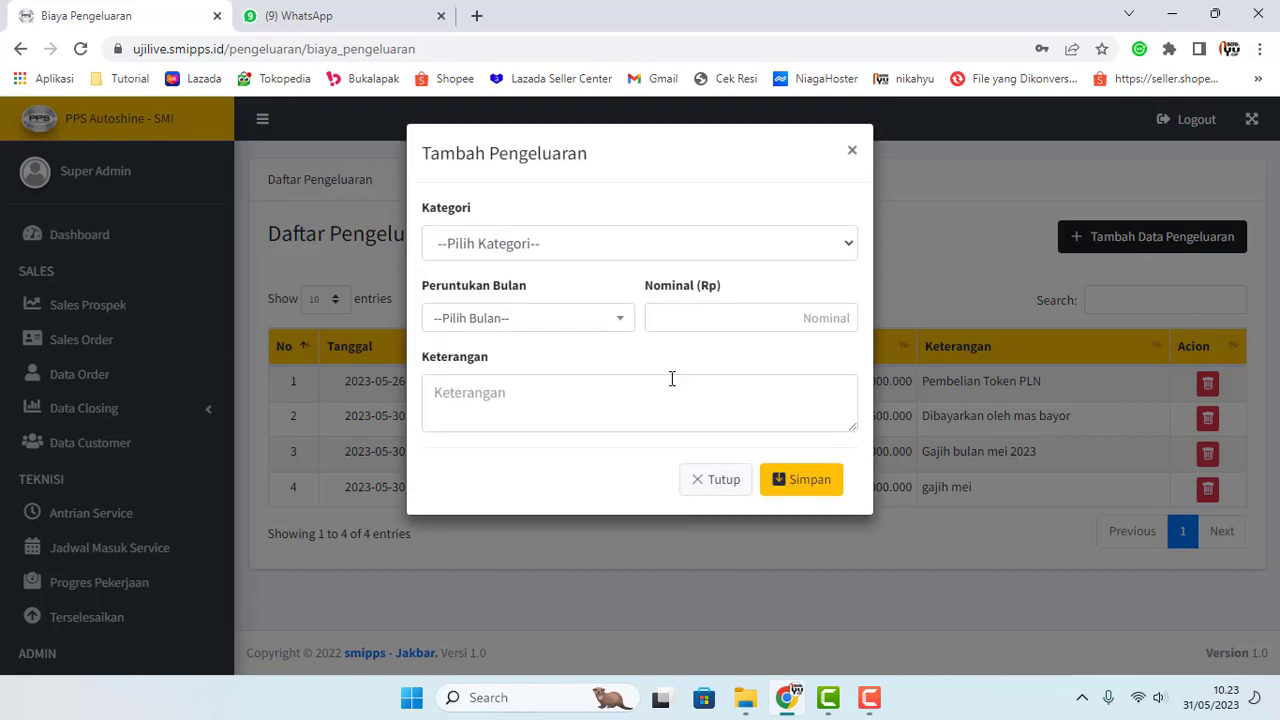
click(585, 241)
click(535, 289)
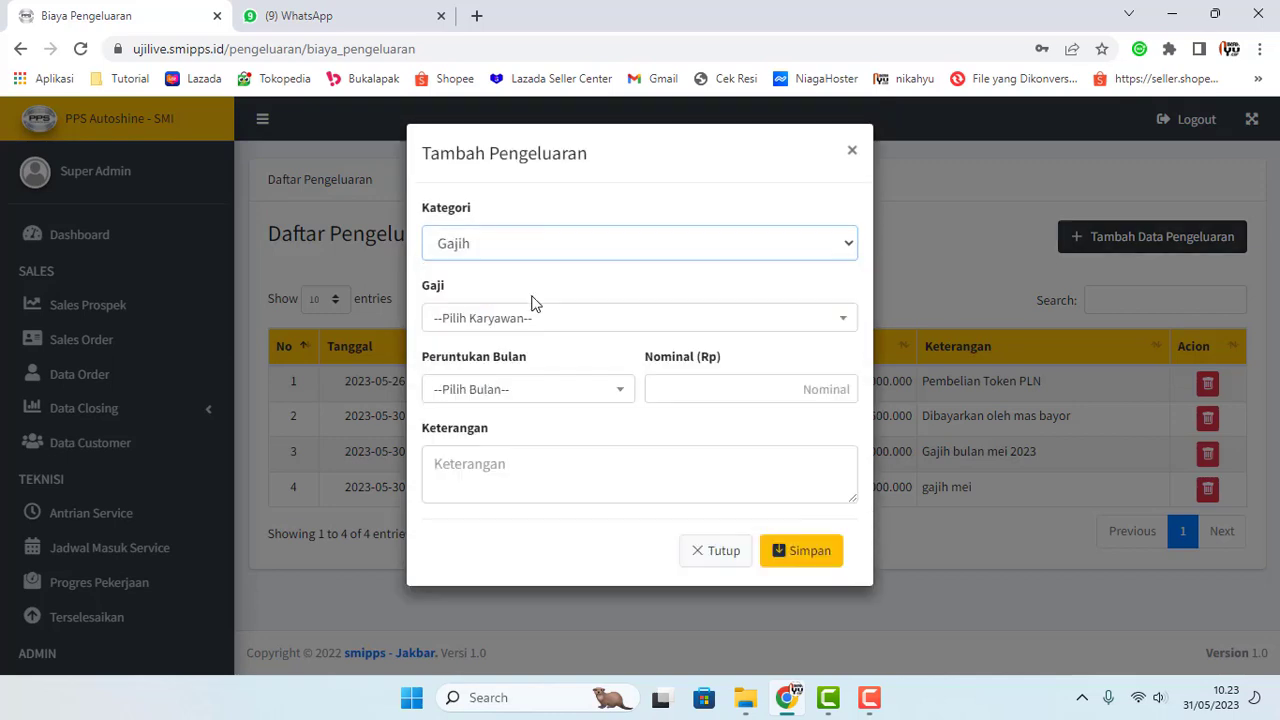
click(538, 320)
click(495, 538)
click(560, 396)
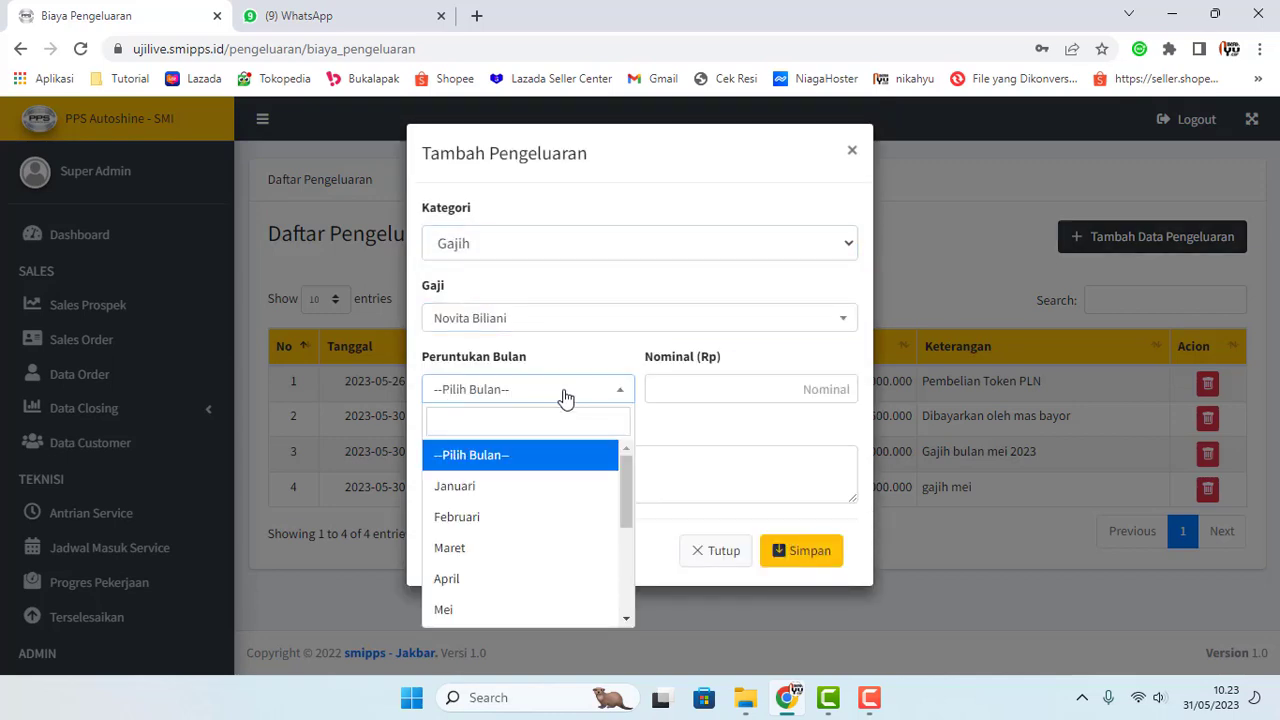
click(512, 577)
Step: Enter 2.000.000, note 'Gajih bulan april dirapel bulan mei', save and reload
click(797, 386)
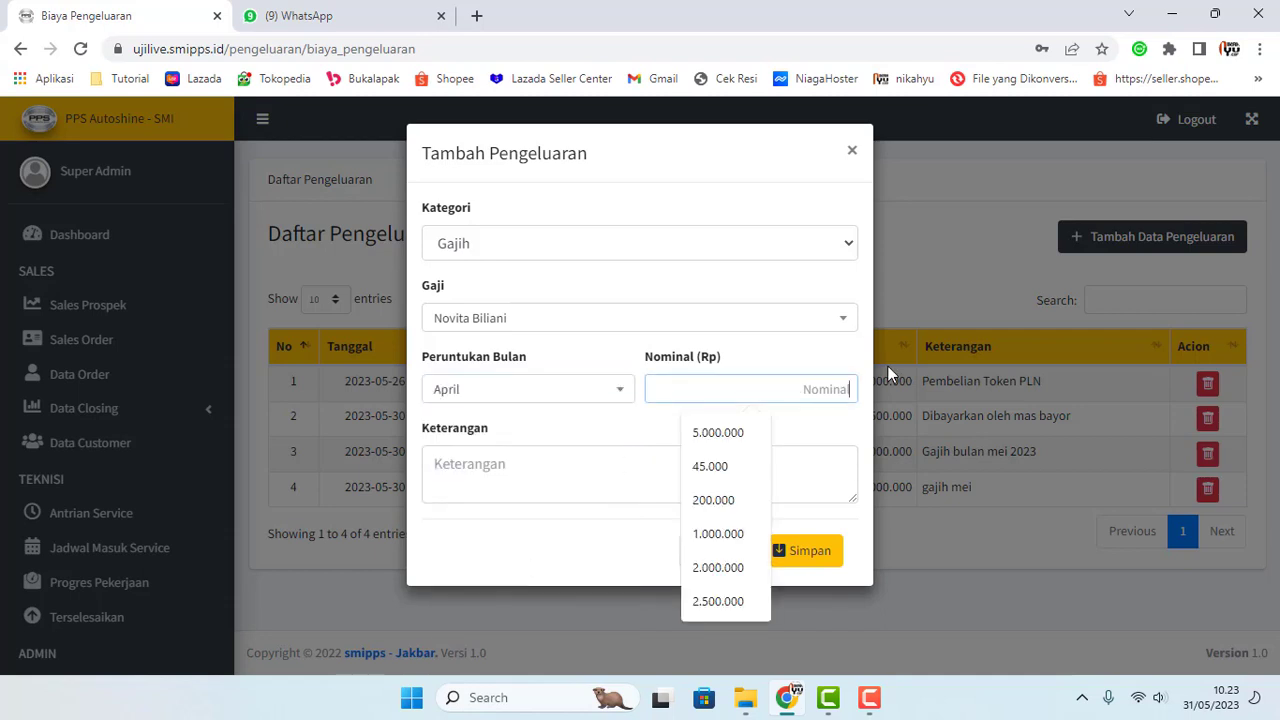
text(2000000)
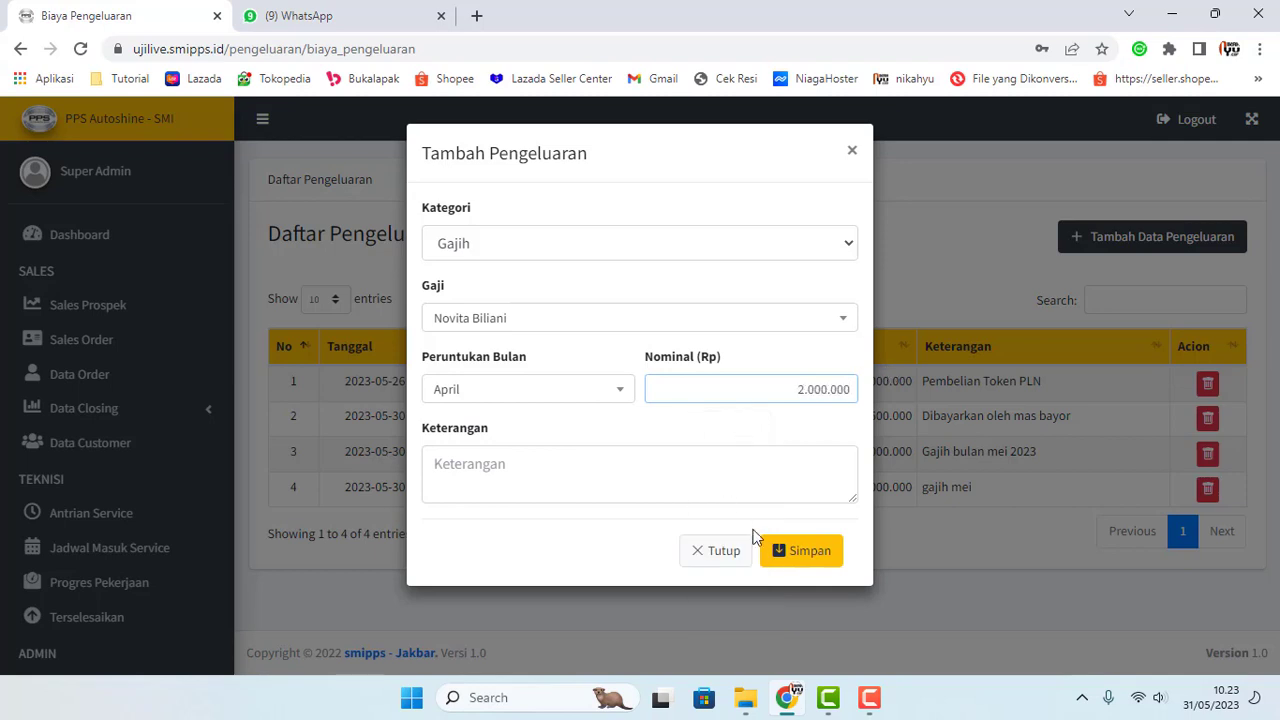
click(800, 550)
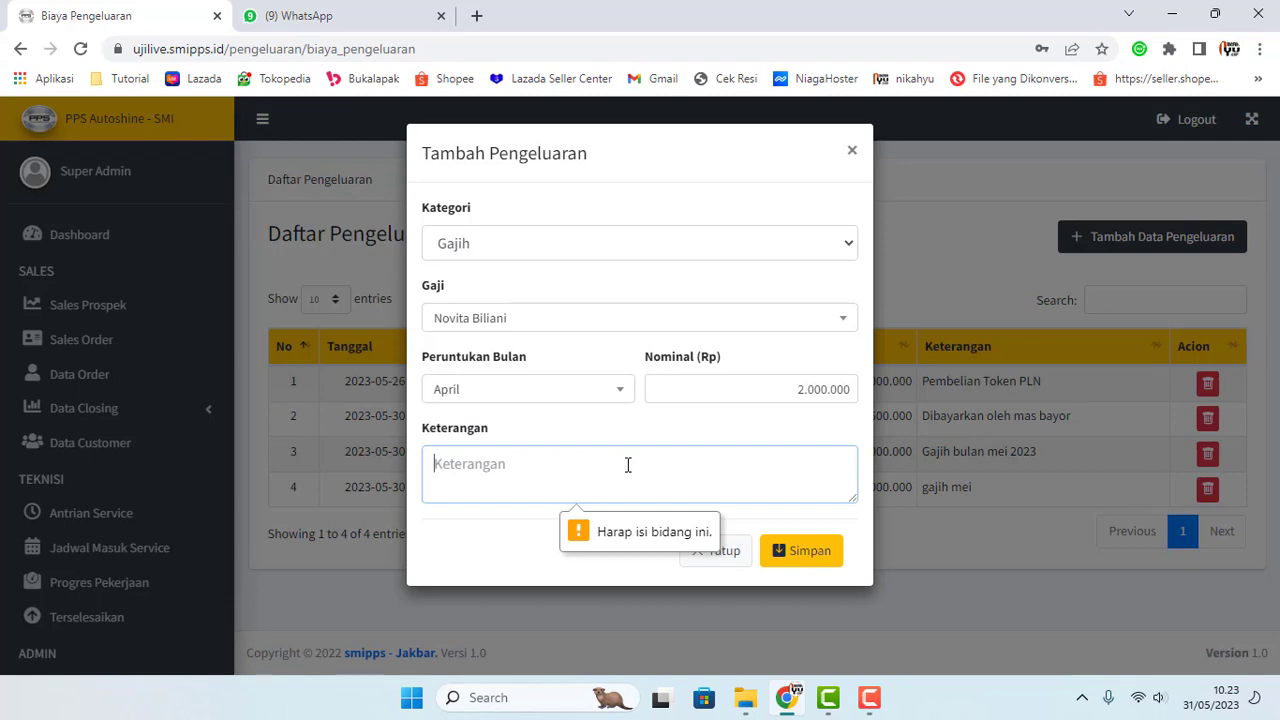
text(Gajih rap)
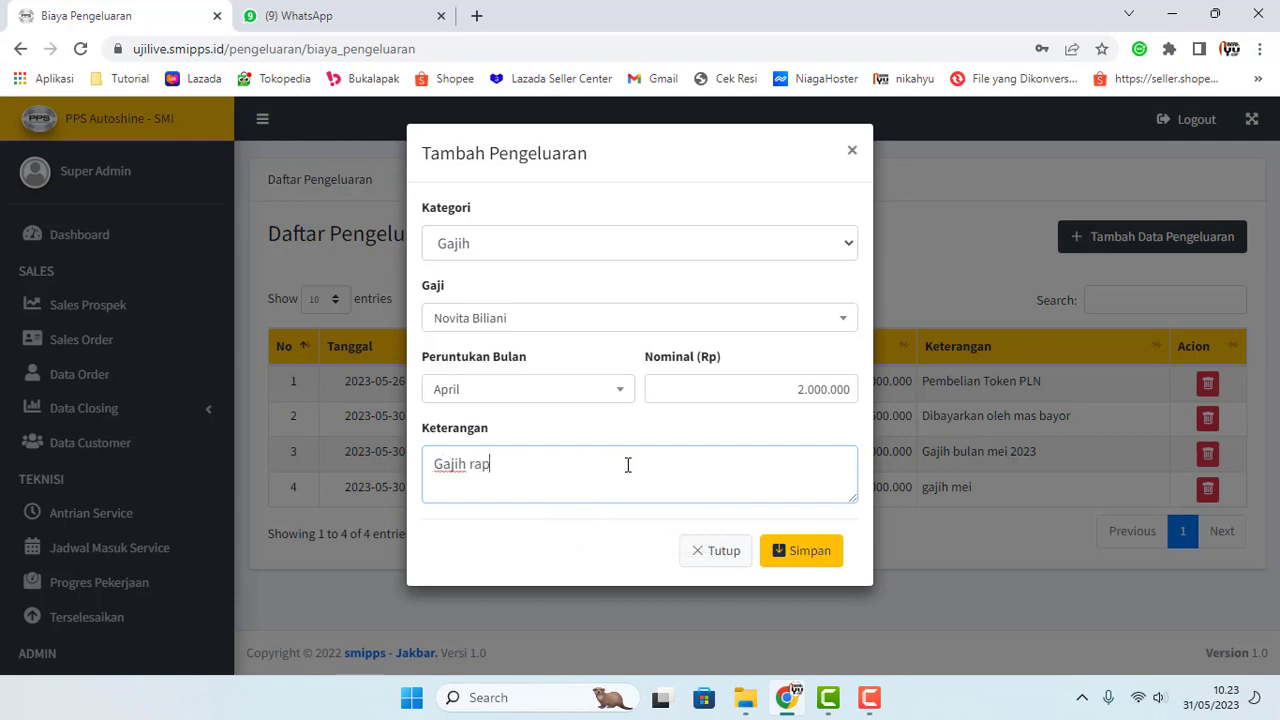
text(el)
key(ctrl+shift+Left)
text(bul;a)
text(apro)
text( dirapel bu)
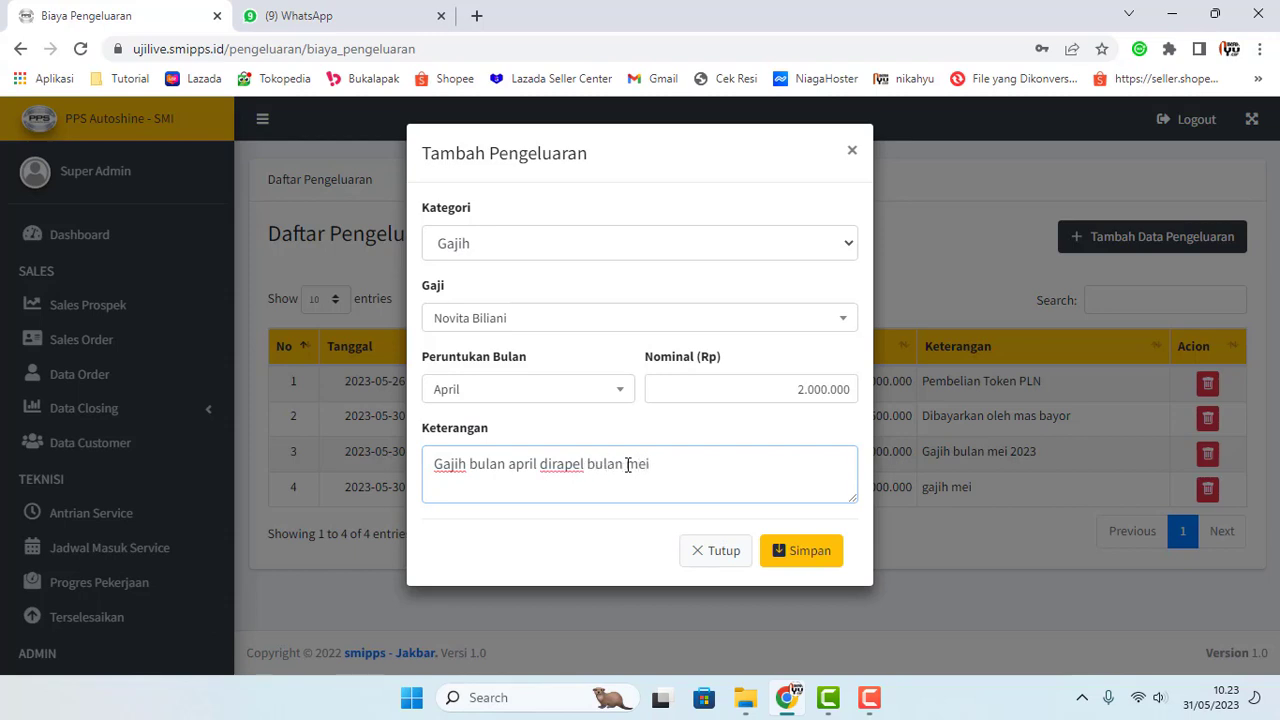
click(785, 557)
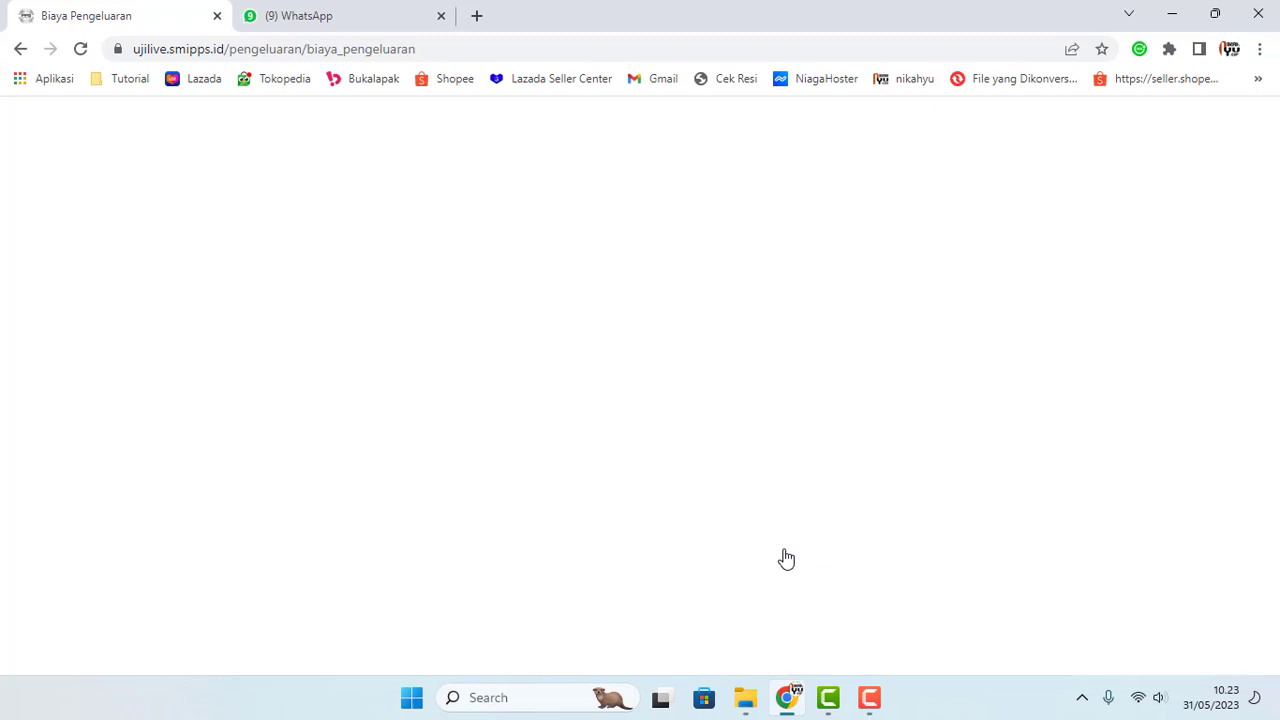
click(84, 54)
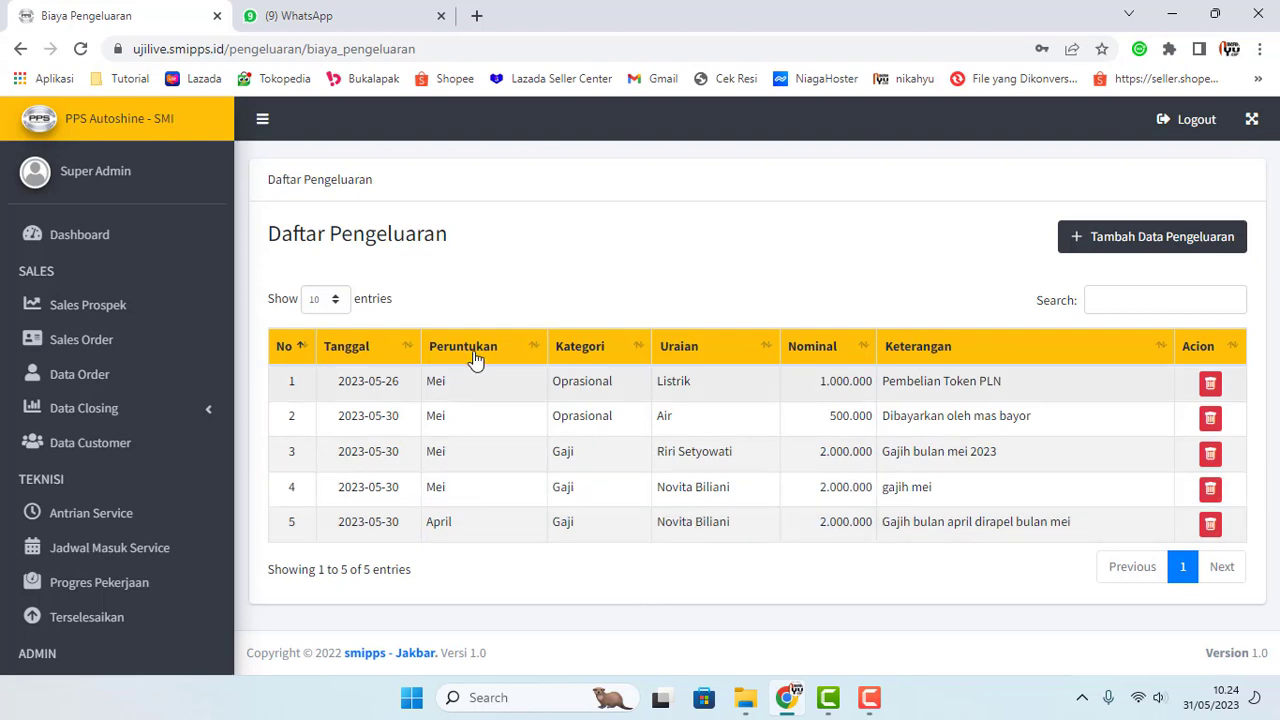
Step: Open Komisi & Biaya Obat under Biaya Pengeluaran, listing 7 invoices
click(620, 545)
scroll(60, 510, down, 1)
scroll(41, 530, down, 3)
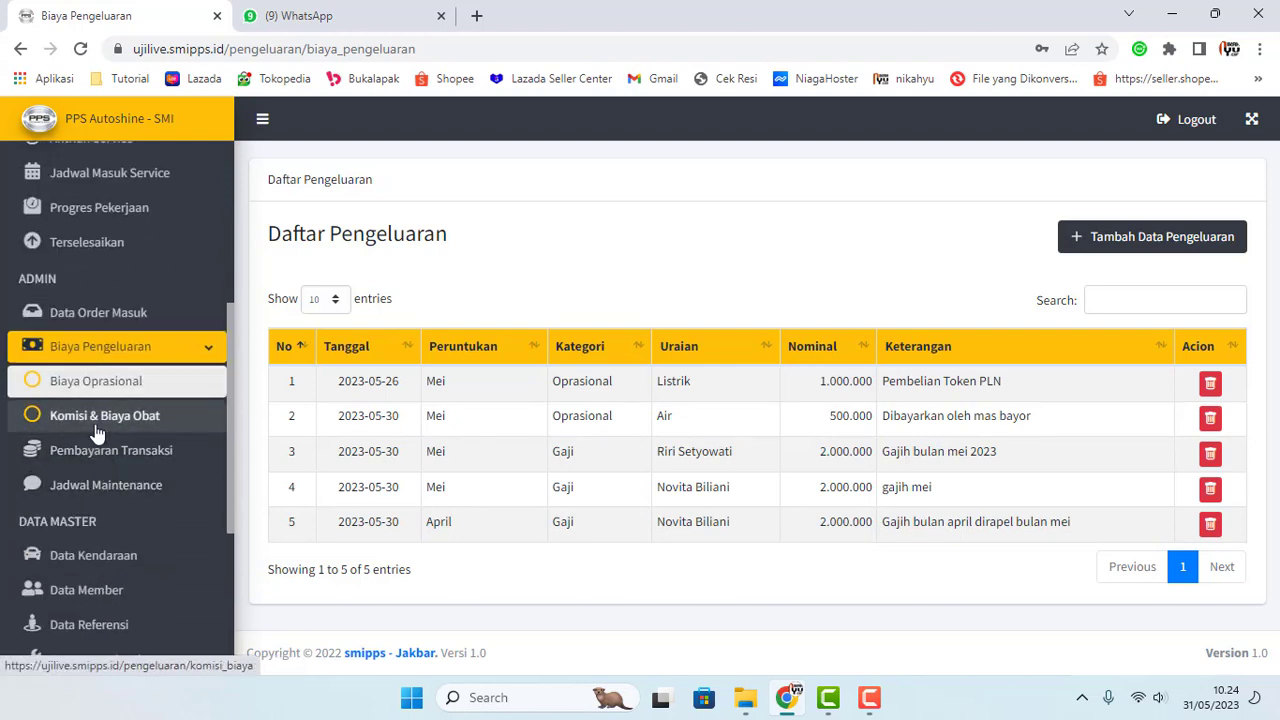
click(100, 418)
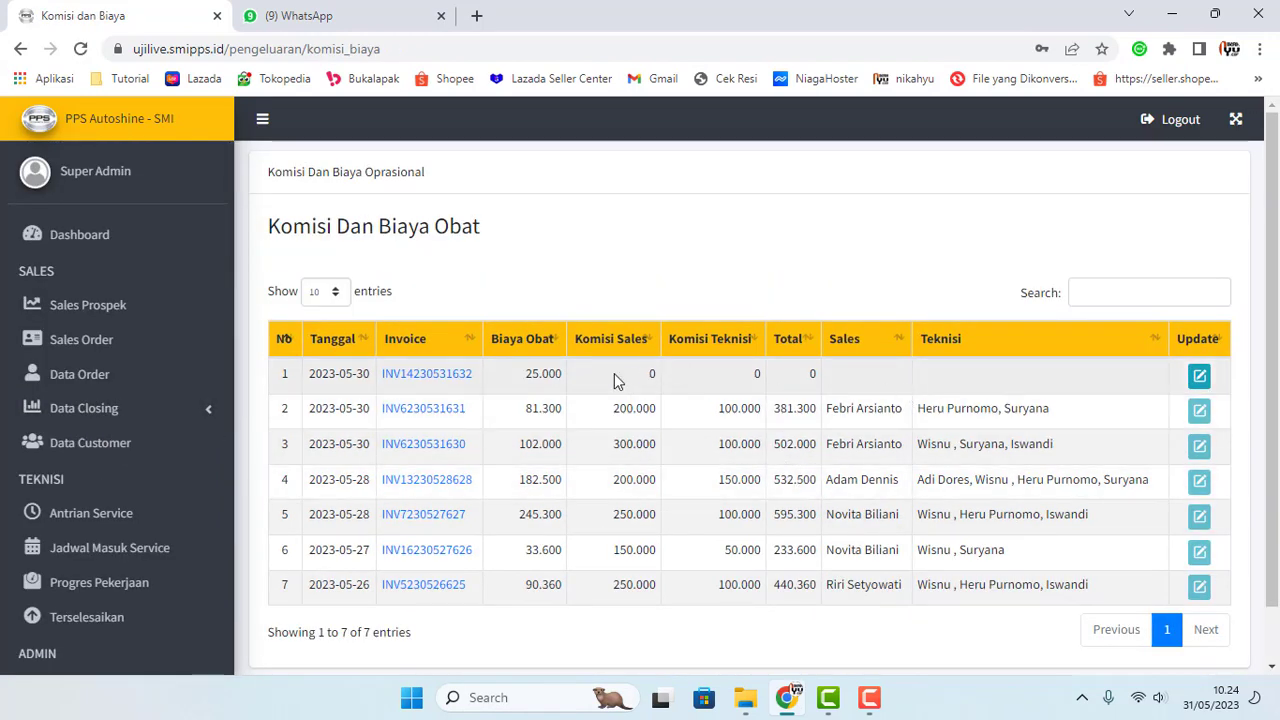
Step: Try a salesperson in the row 1 invoice's commission editor, then close it unsaved
click(1196, 379)
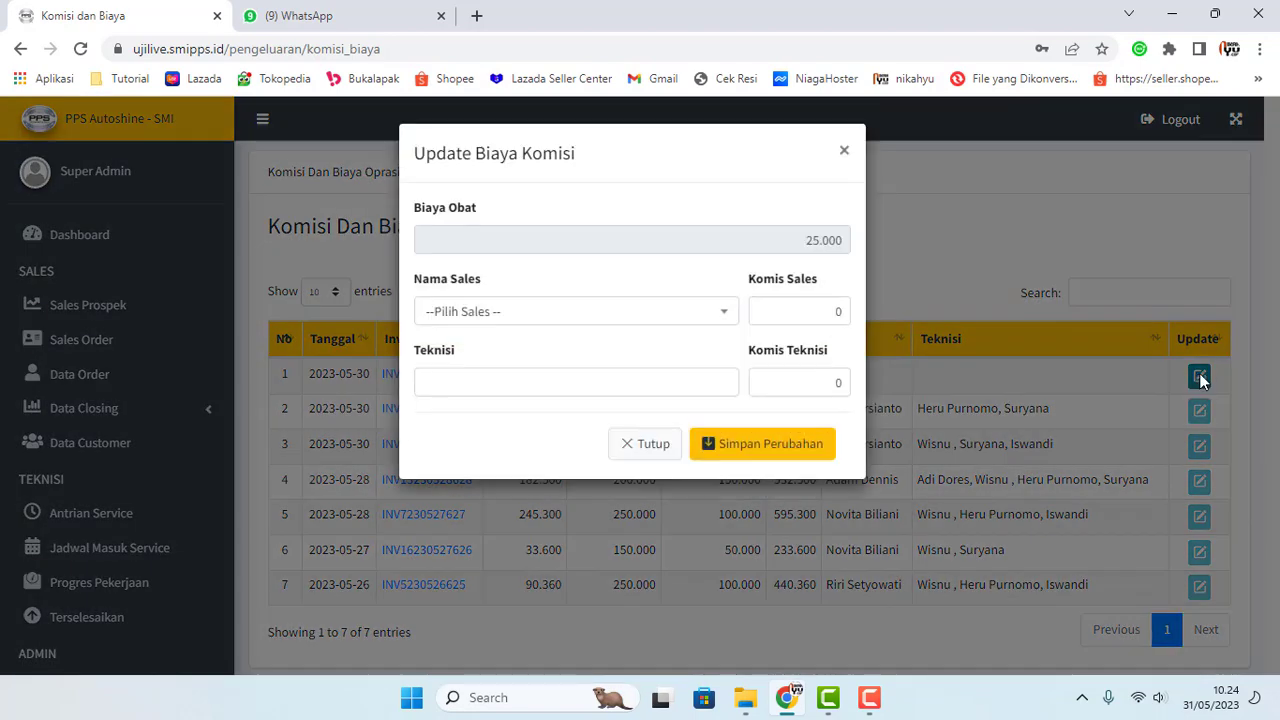
click(711, 320)
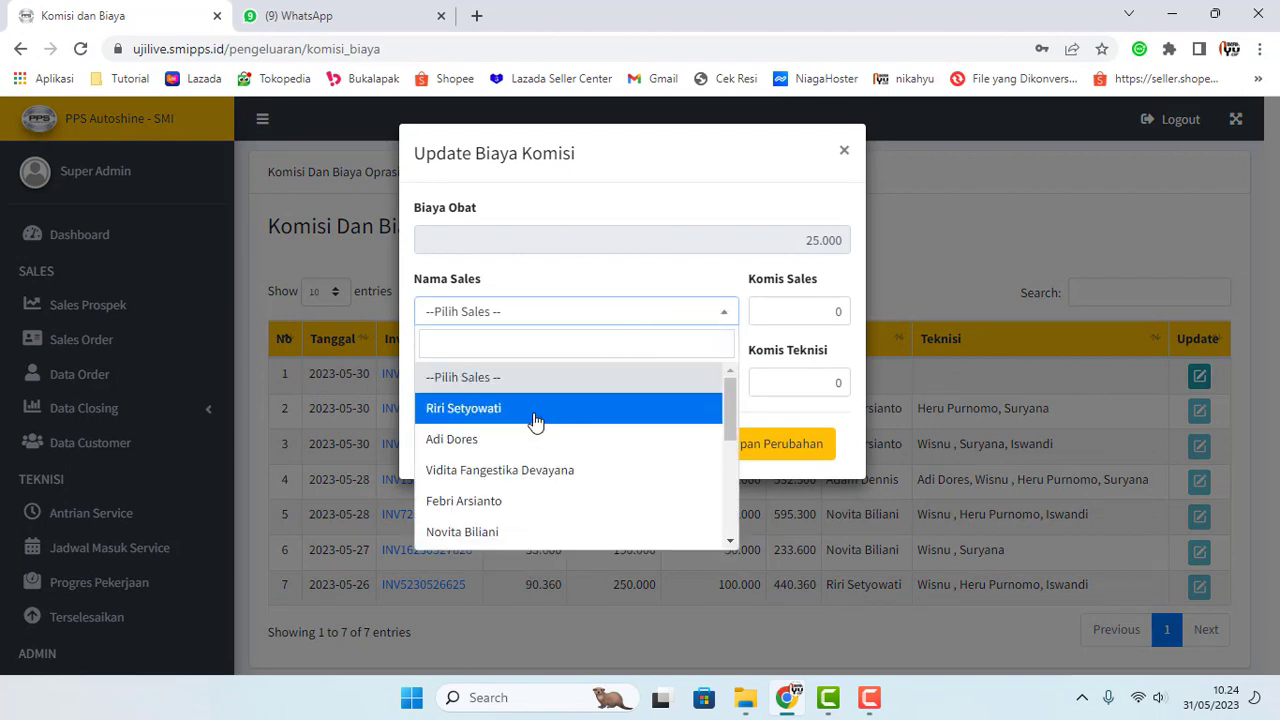
scroll(535, 440, down, 5)
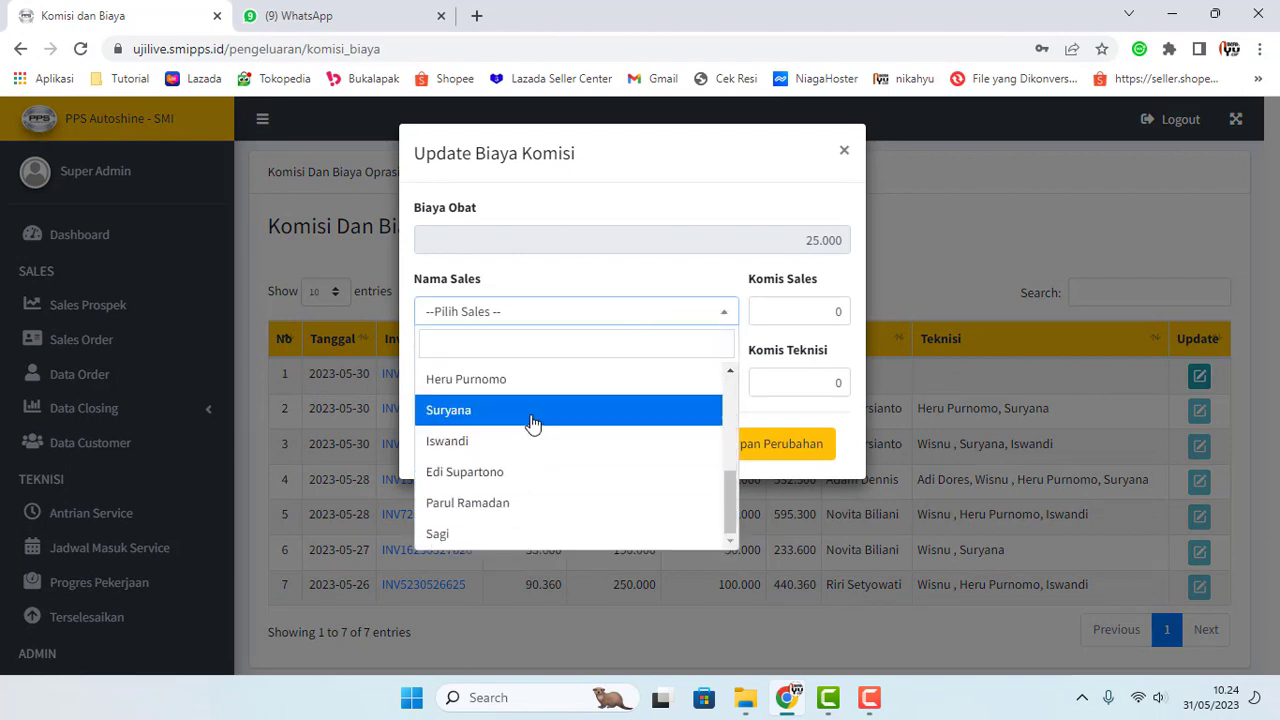
click(532, 421)
click(611, 327)
scroll(574, 460, up, 5)
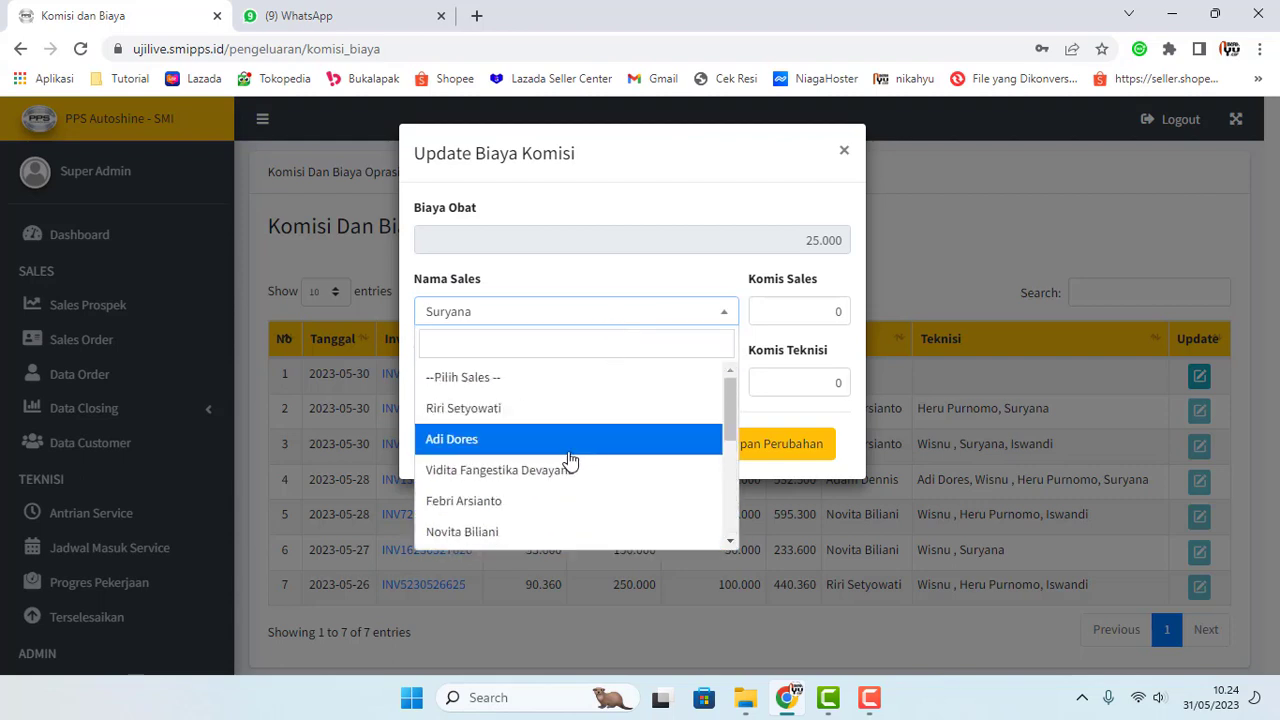
click(85, 196)
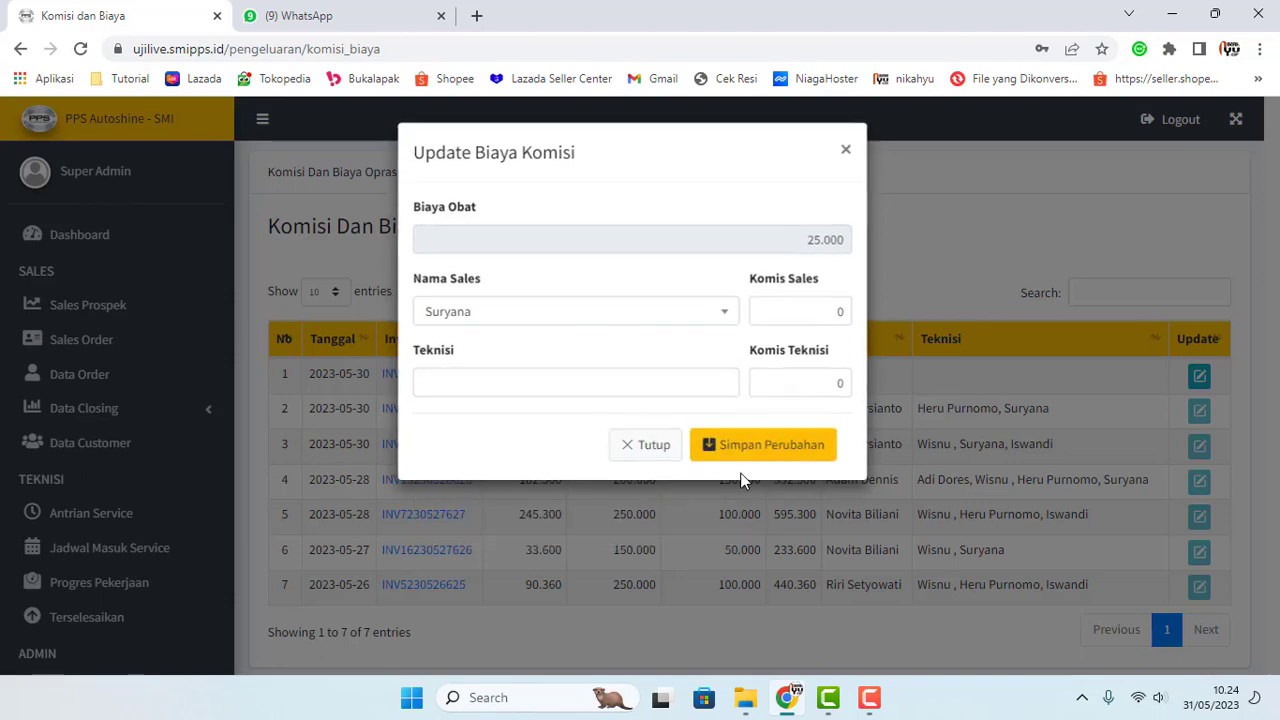
click(648, 446)
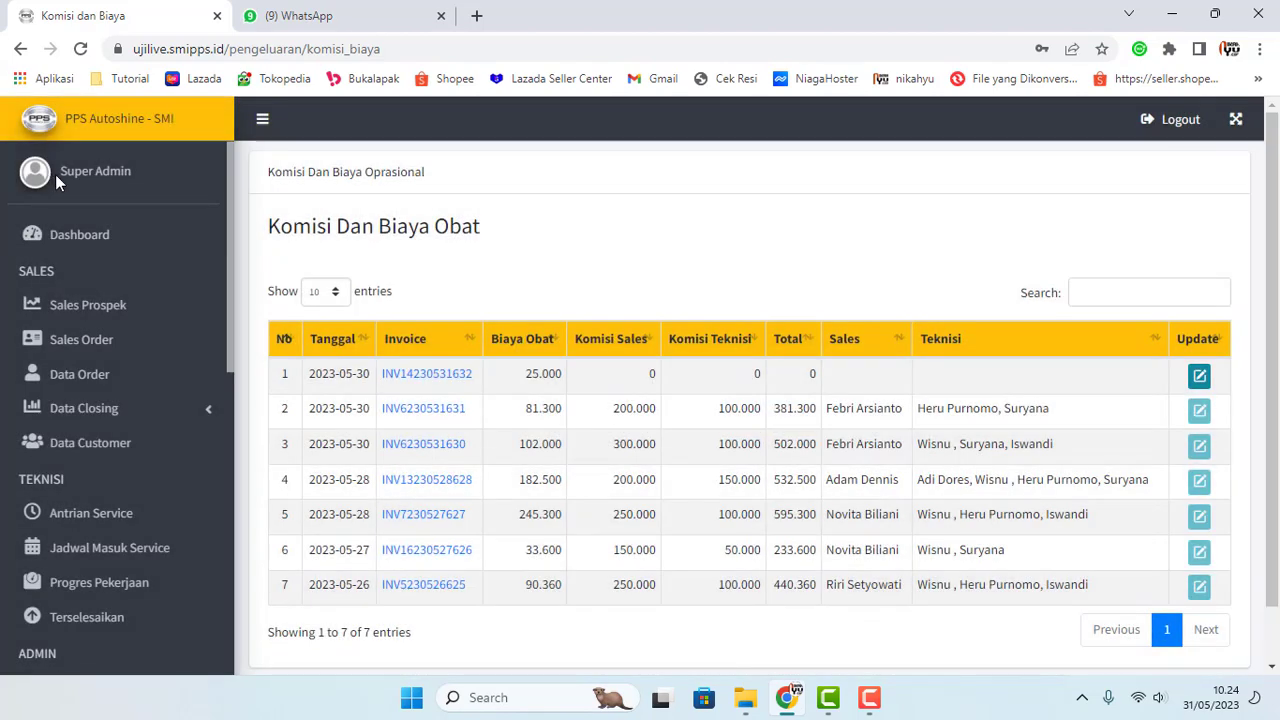
drag(55, 174, 158, 175)
click(91, 183)
drag(23, 177, 135, 187)
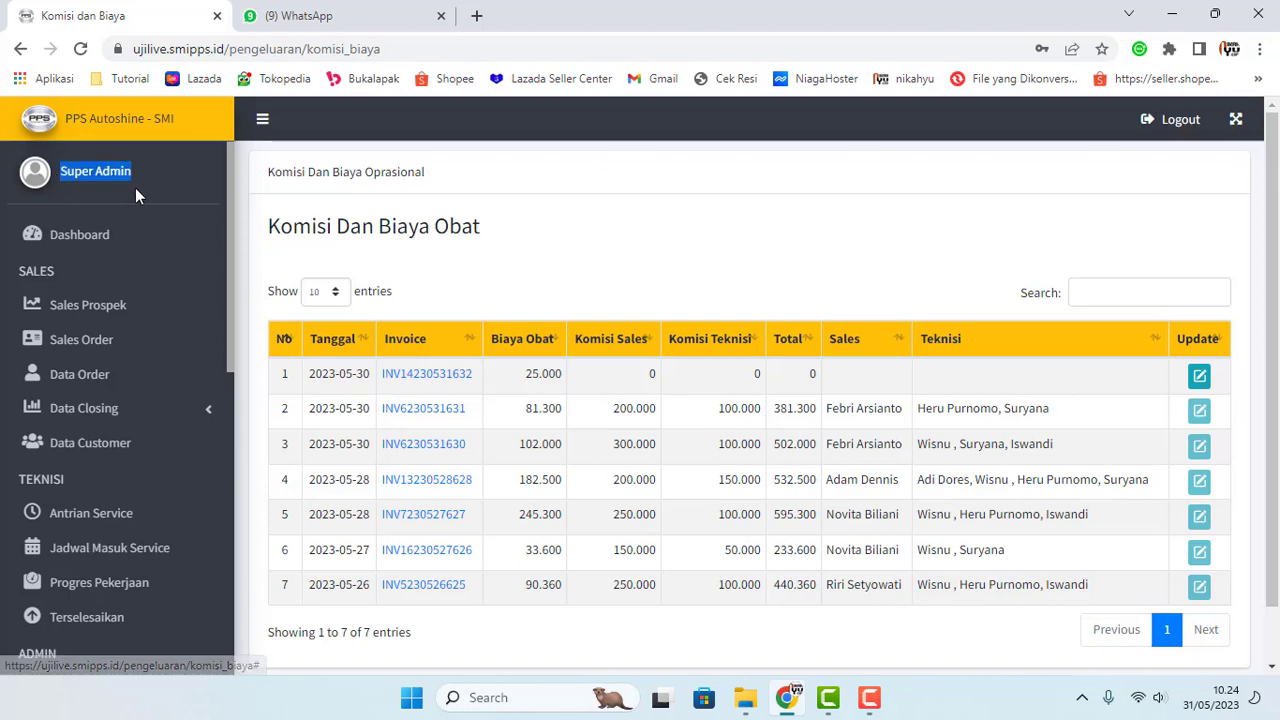
Step: Reopen the row 1 invoice and set its salesperson with a 150.000 sales commission
click(1200, 377)
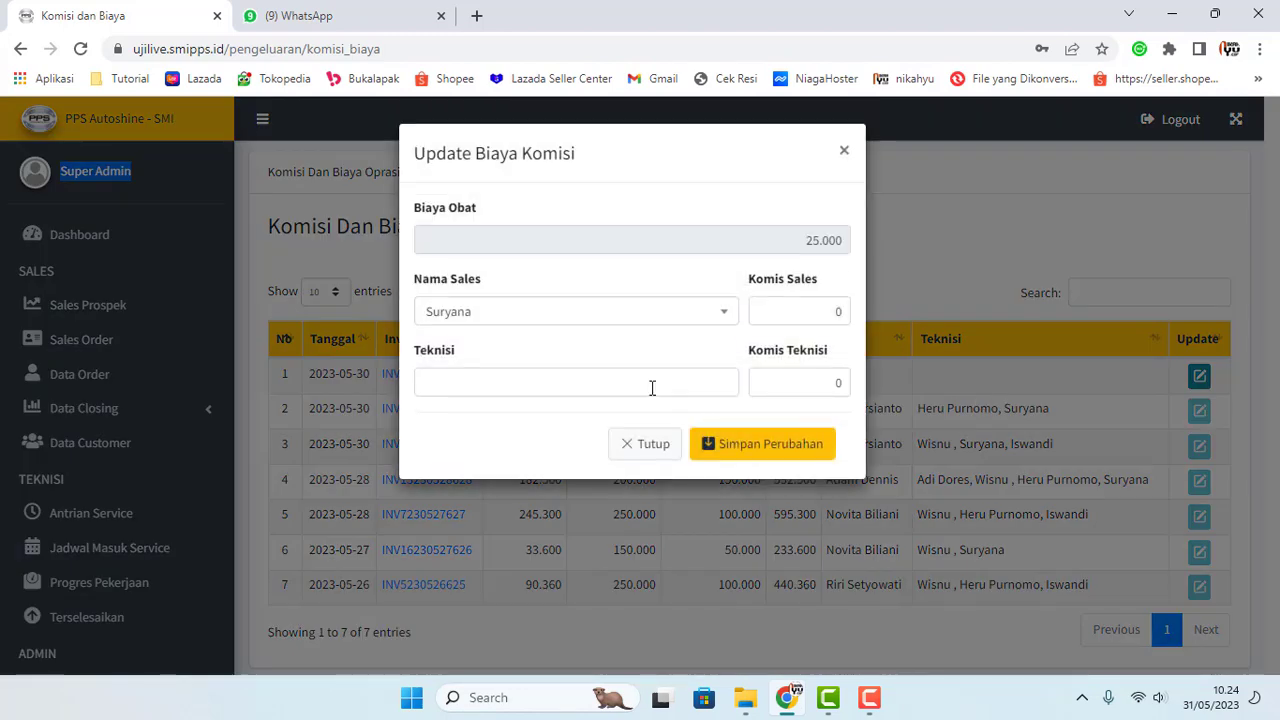
click(710, 320)
scroll(586, 471, down, 1)
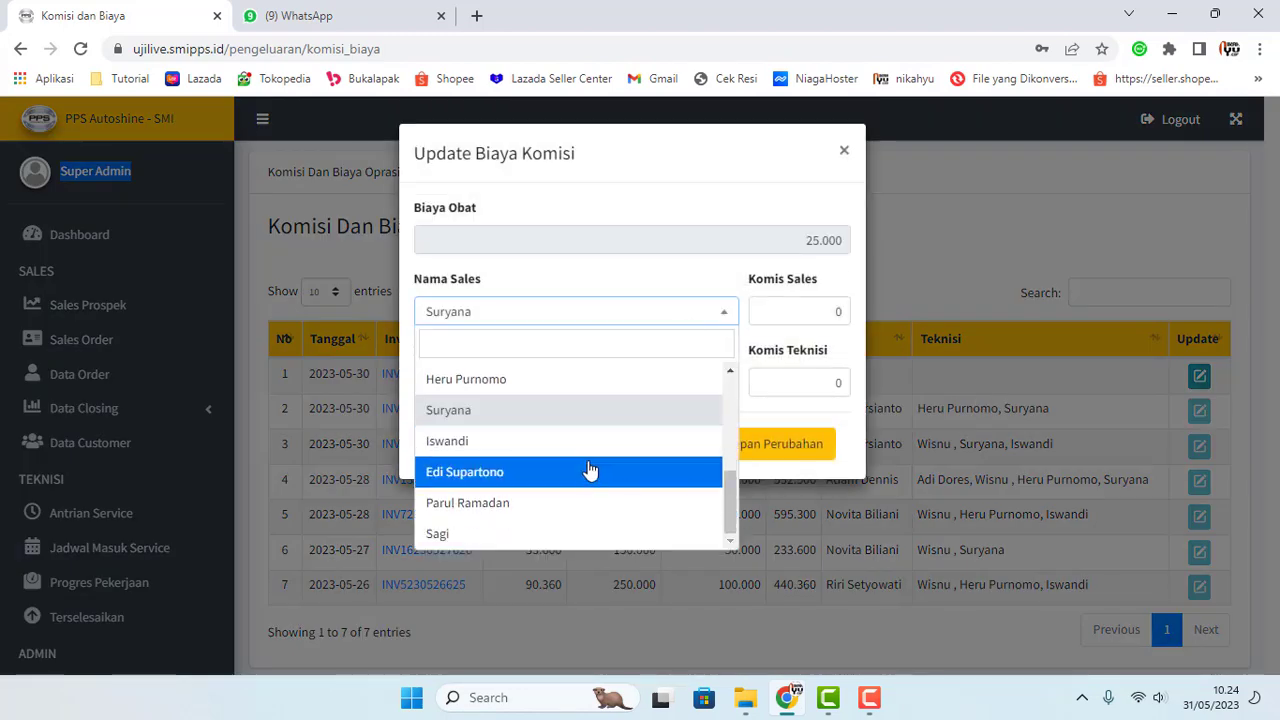
scroll(549, 480, up, 3)
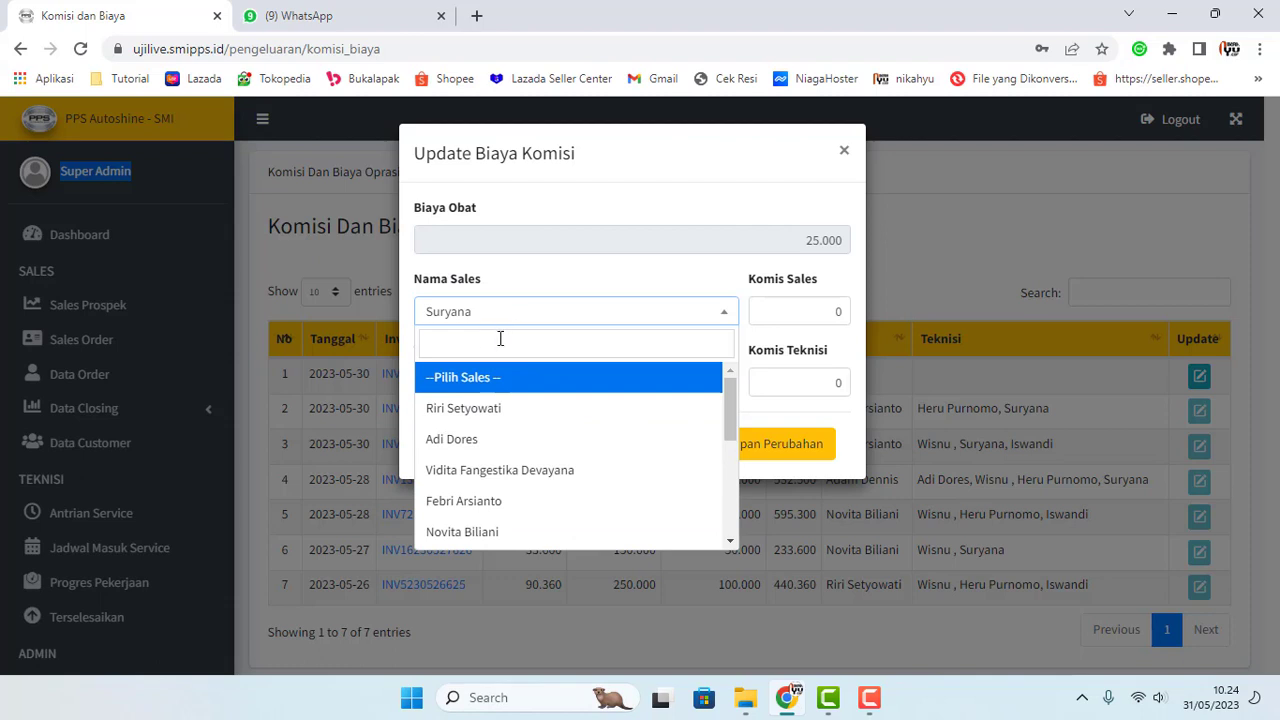
scroll(491, 523, down, 3)
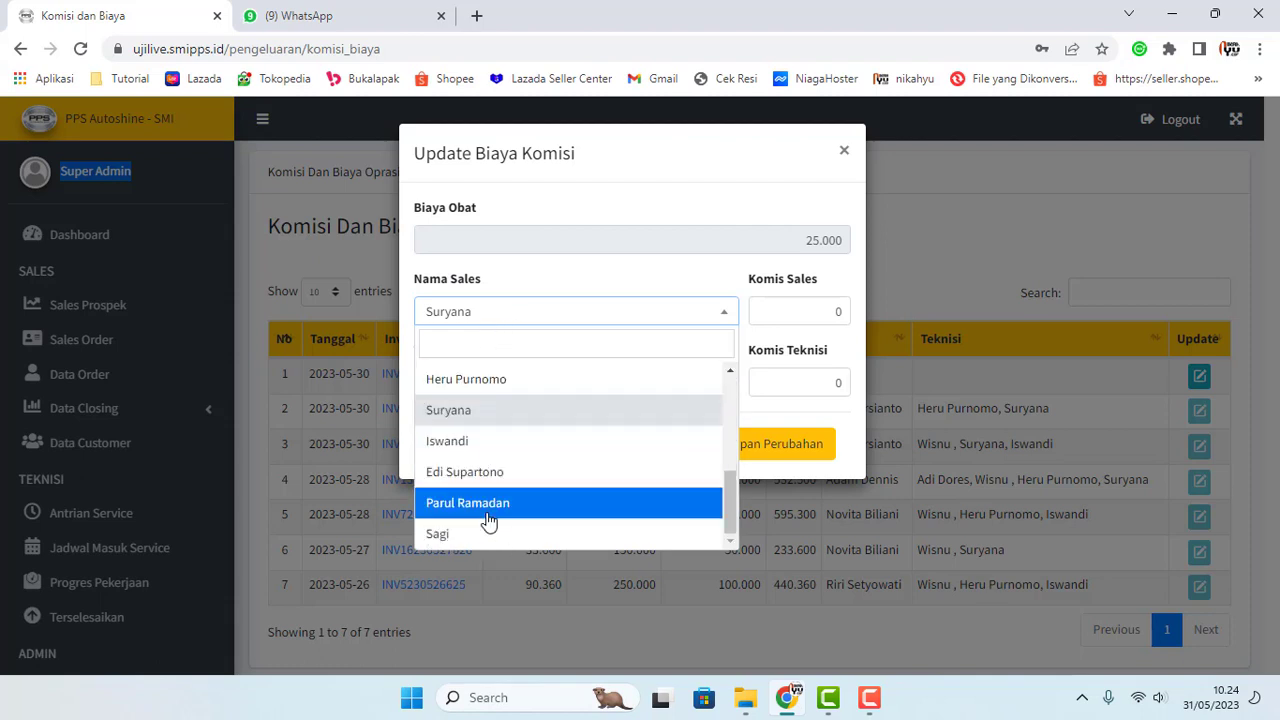
scroll(487, 523, up, 3)
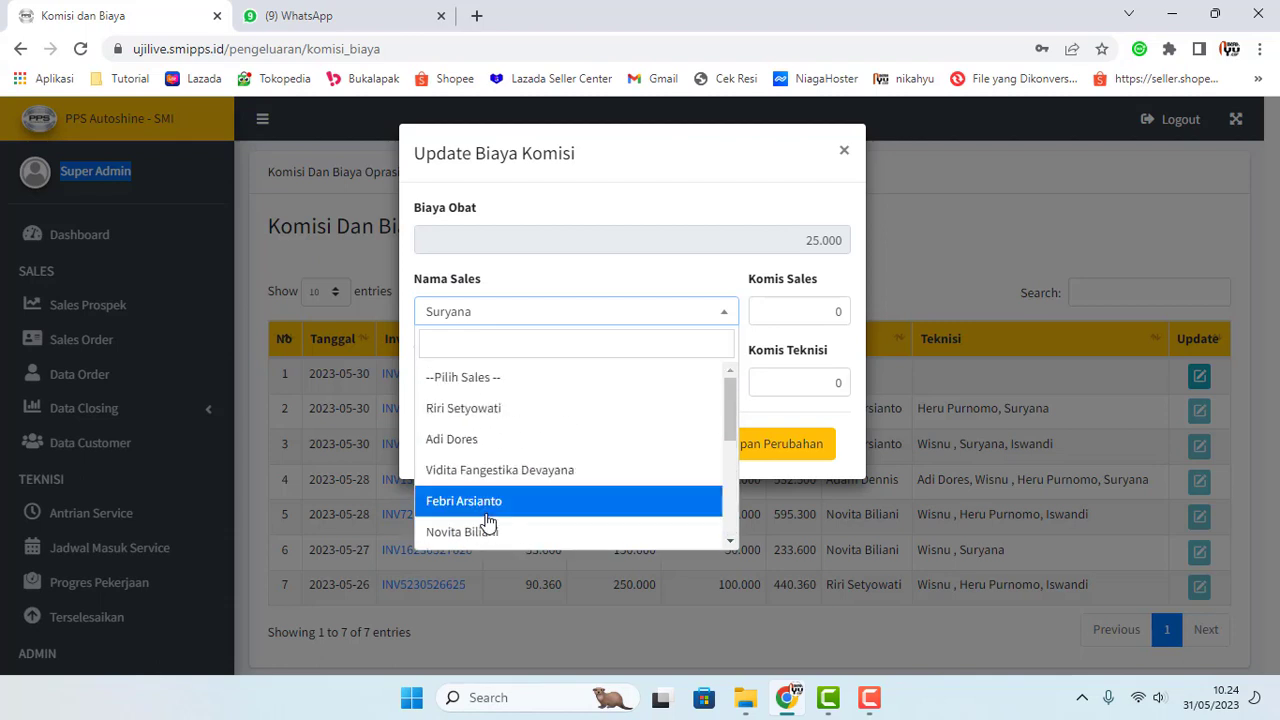
click(482, 440)
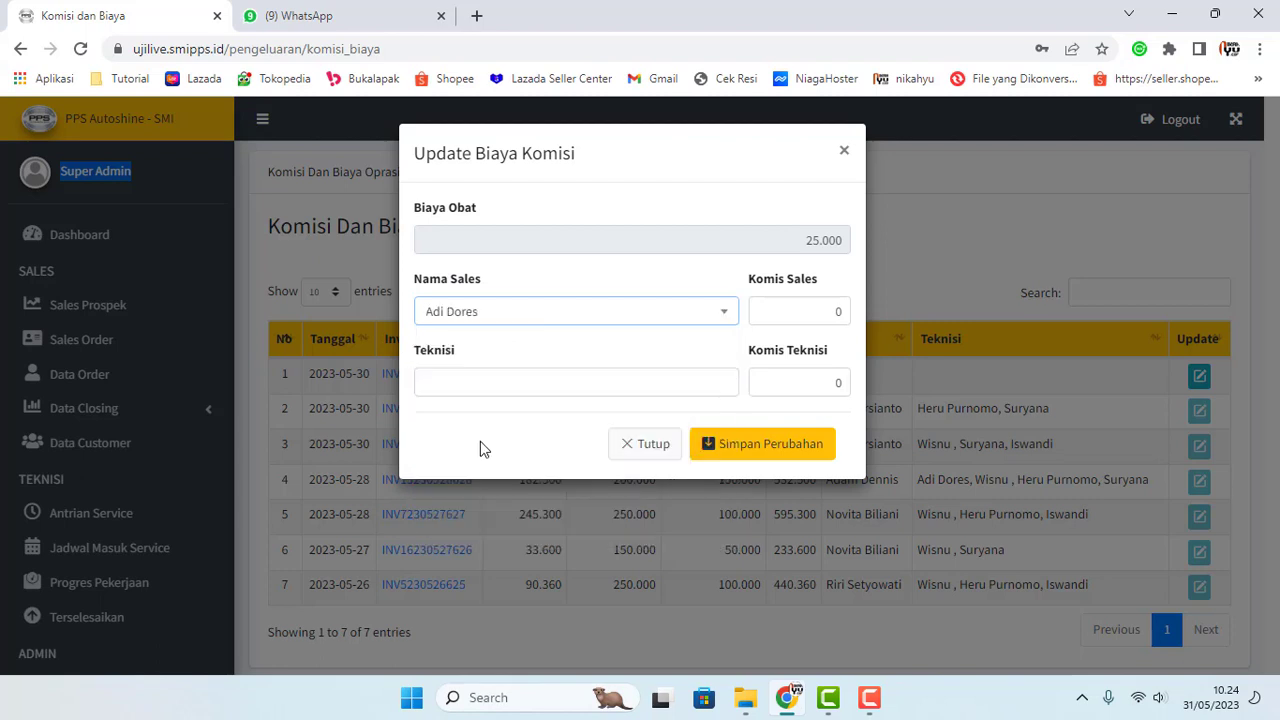
click(674, 318)
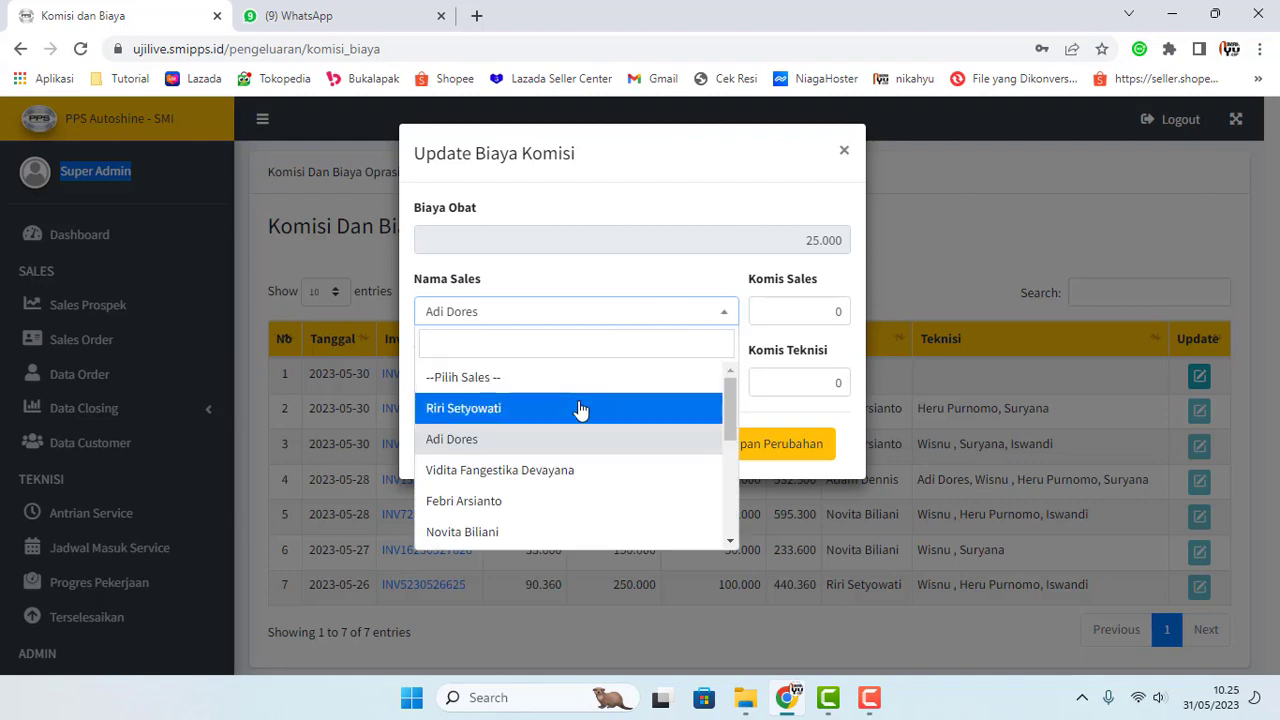
click(580, 408)
click(823, 314)
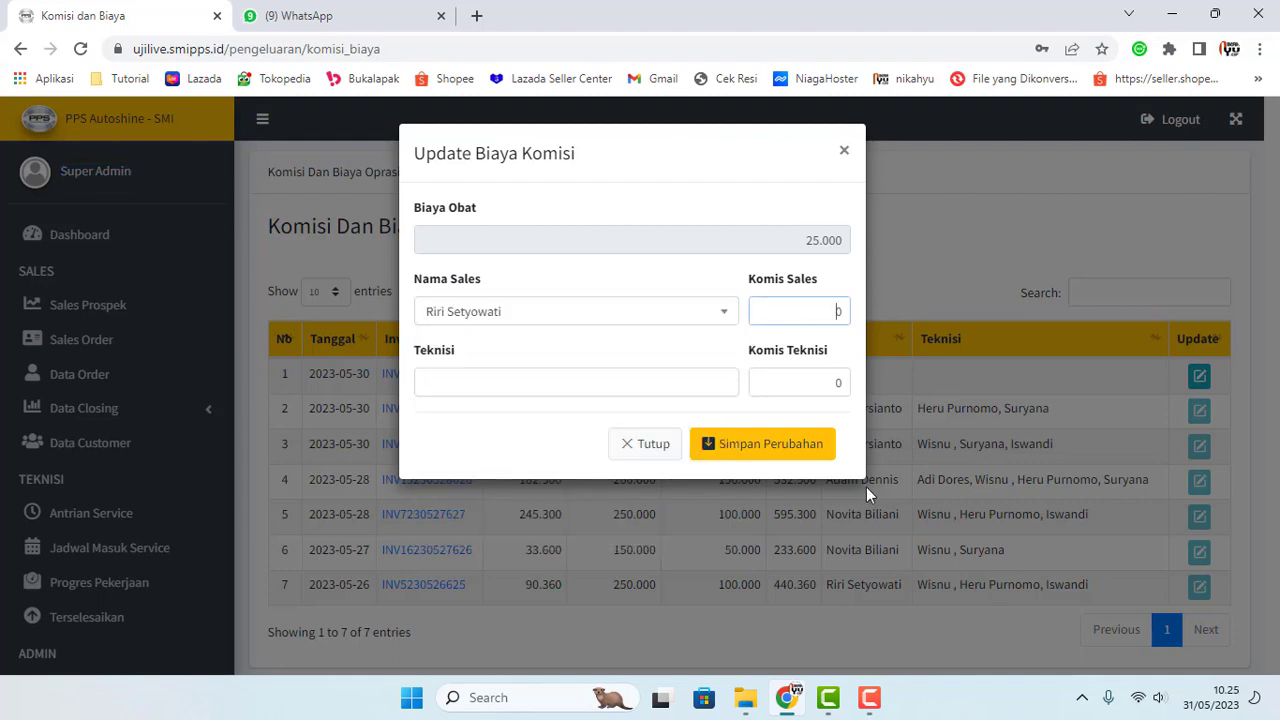
text(1500000)
Step: Add the technician with a 50.000 commission and save the invoice
click(696, 378)
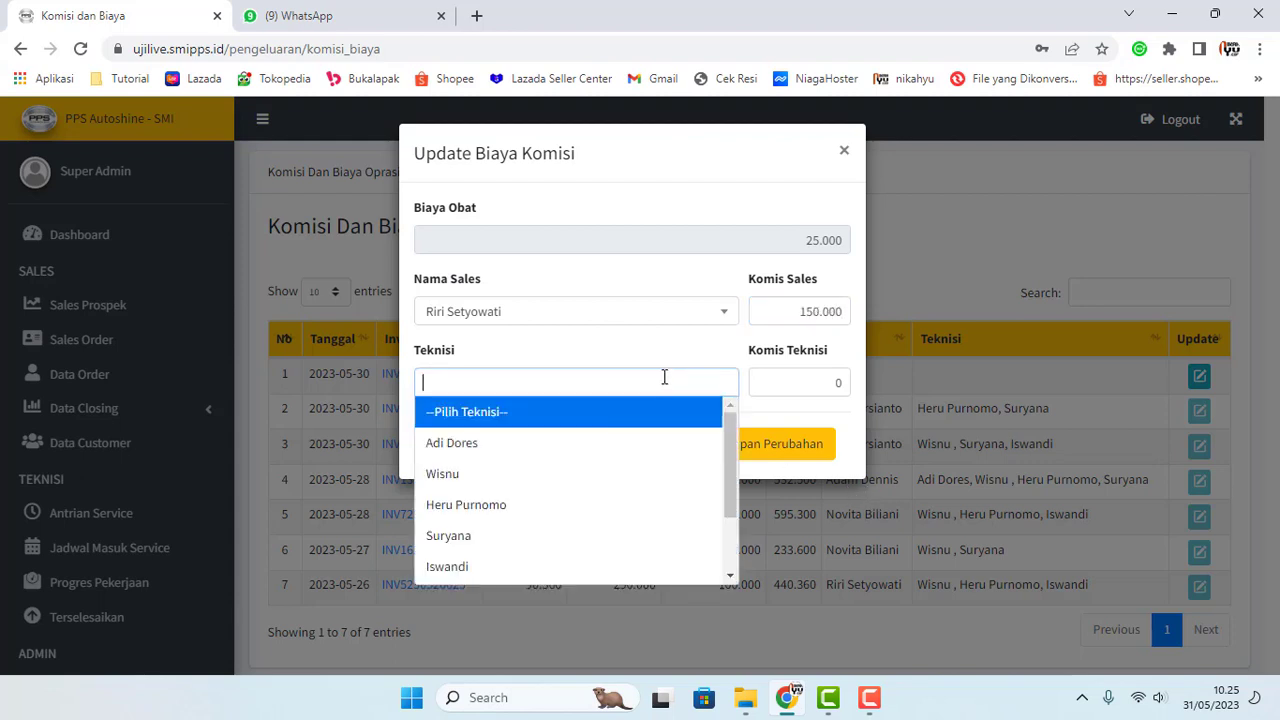
click(526, 549)
click(794, 383)
text(500000)
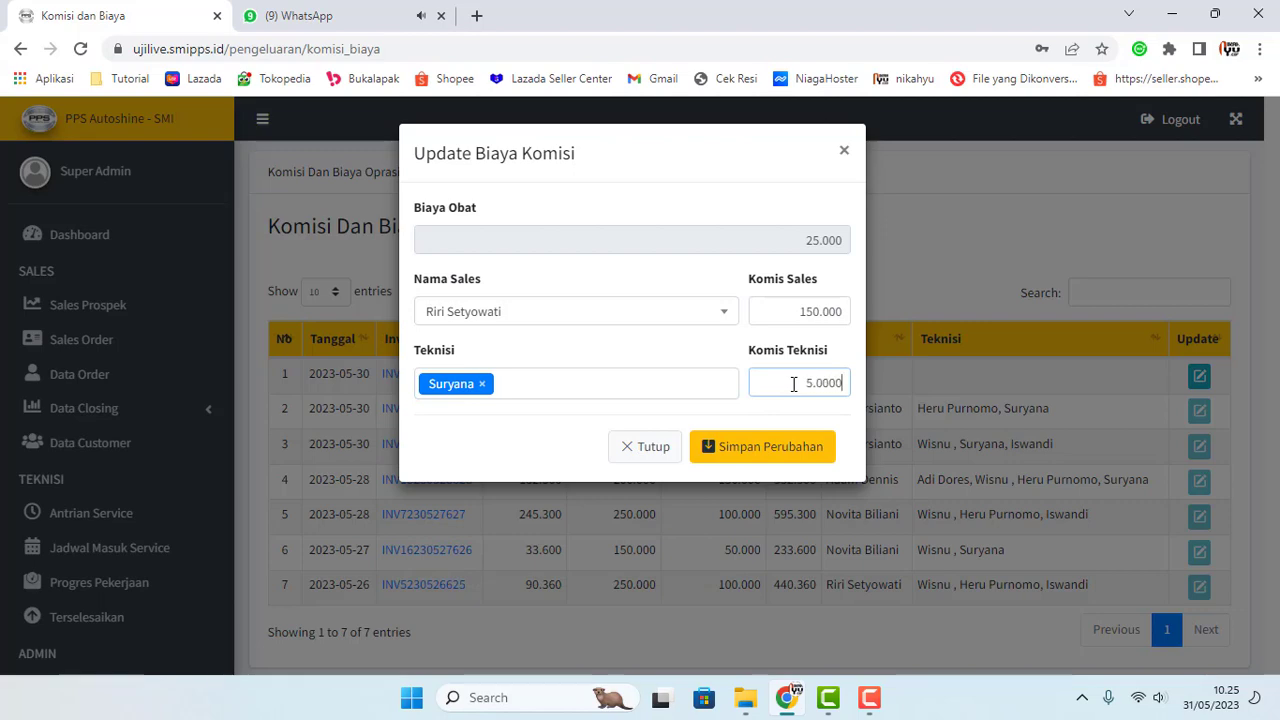
click(781, 443)
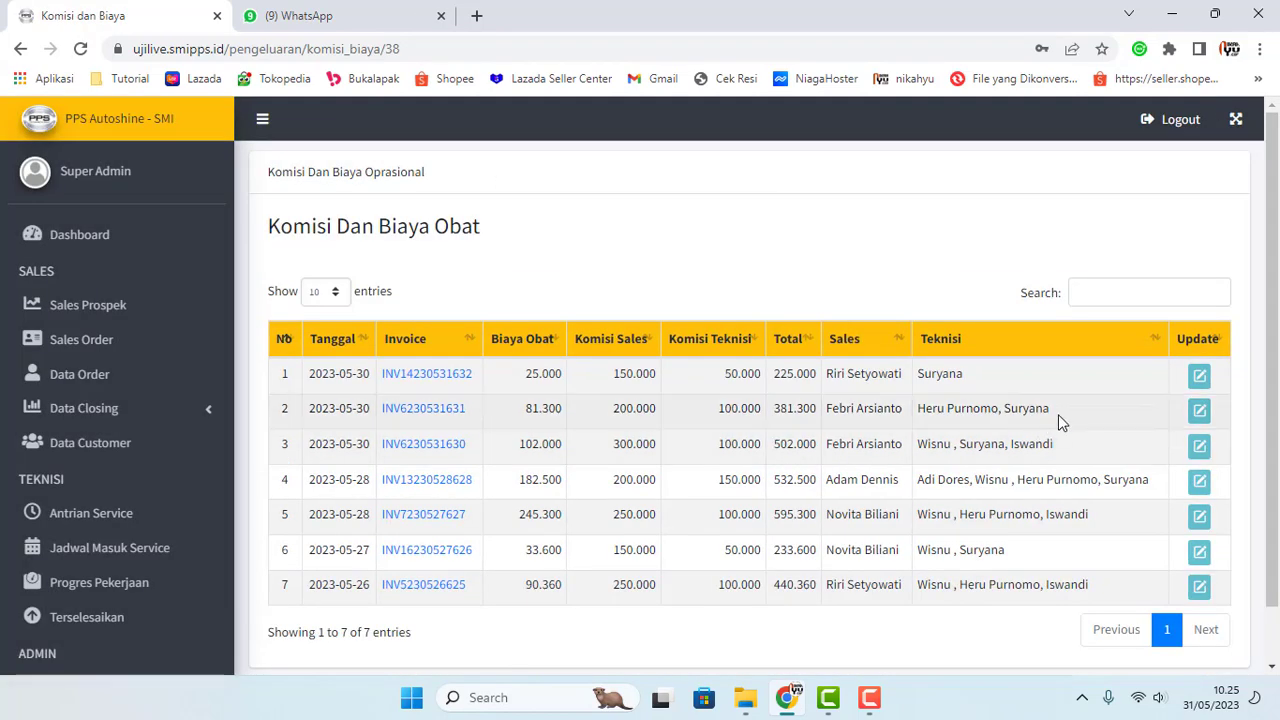
scroll(354, 374, down, 1)
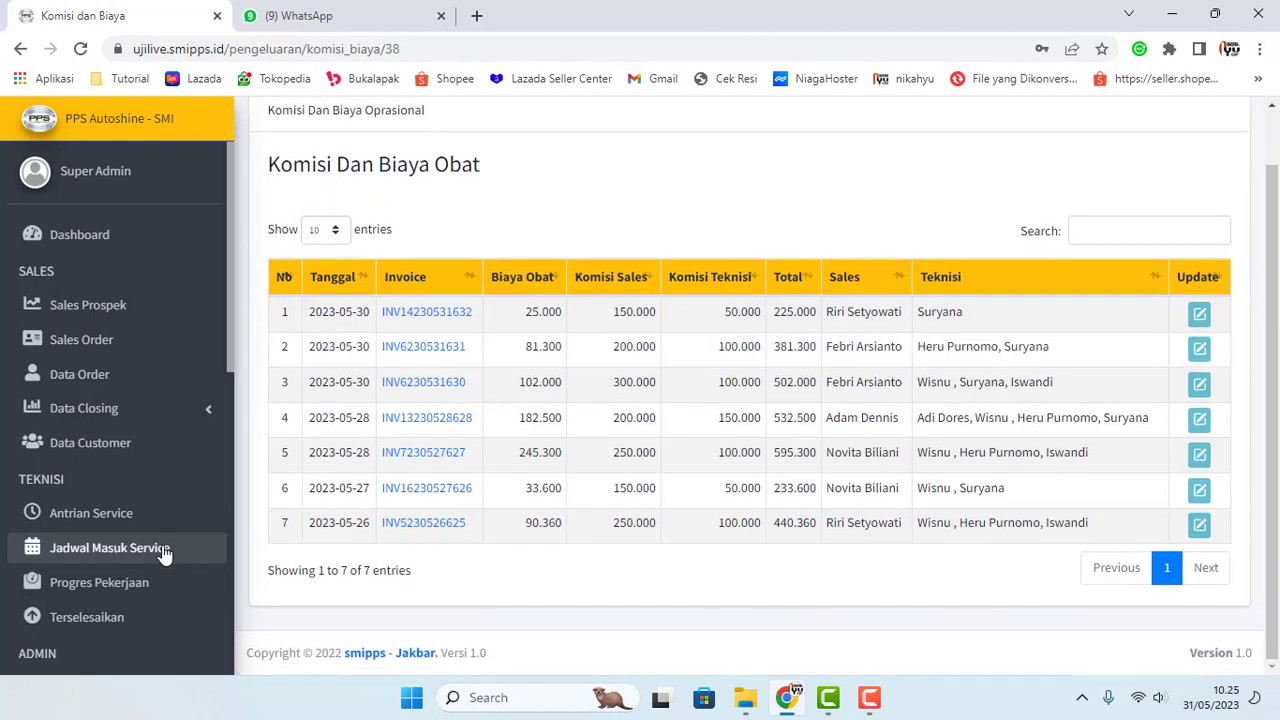
scroll(163, 553, down, 5)
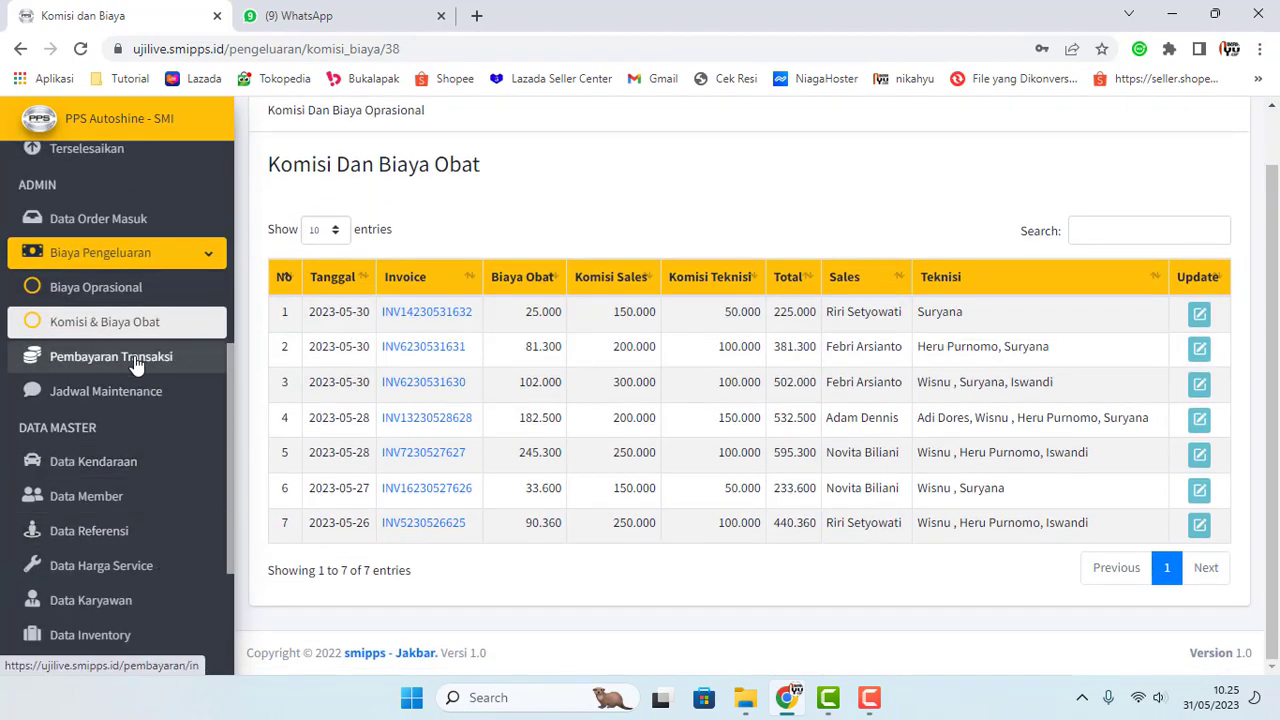
Step: Open Pembayaran Transaksi under ADMIN and review its 12 payment entries
click(134, 362)
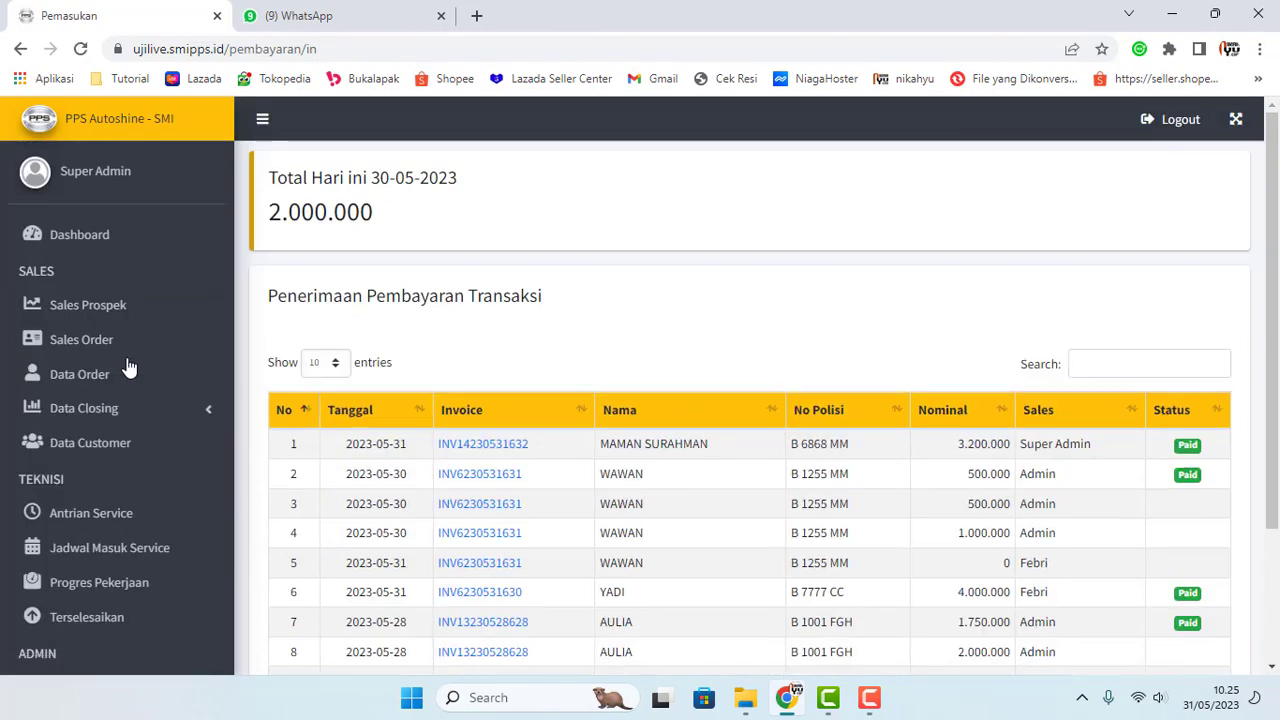
scroll(40, 477, down, 6)
scroll(674, 481, down, 2)
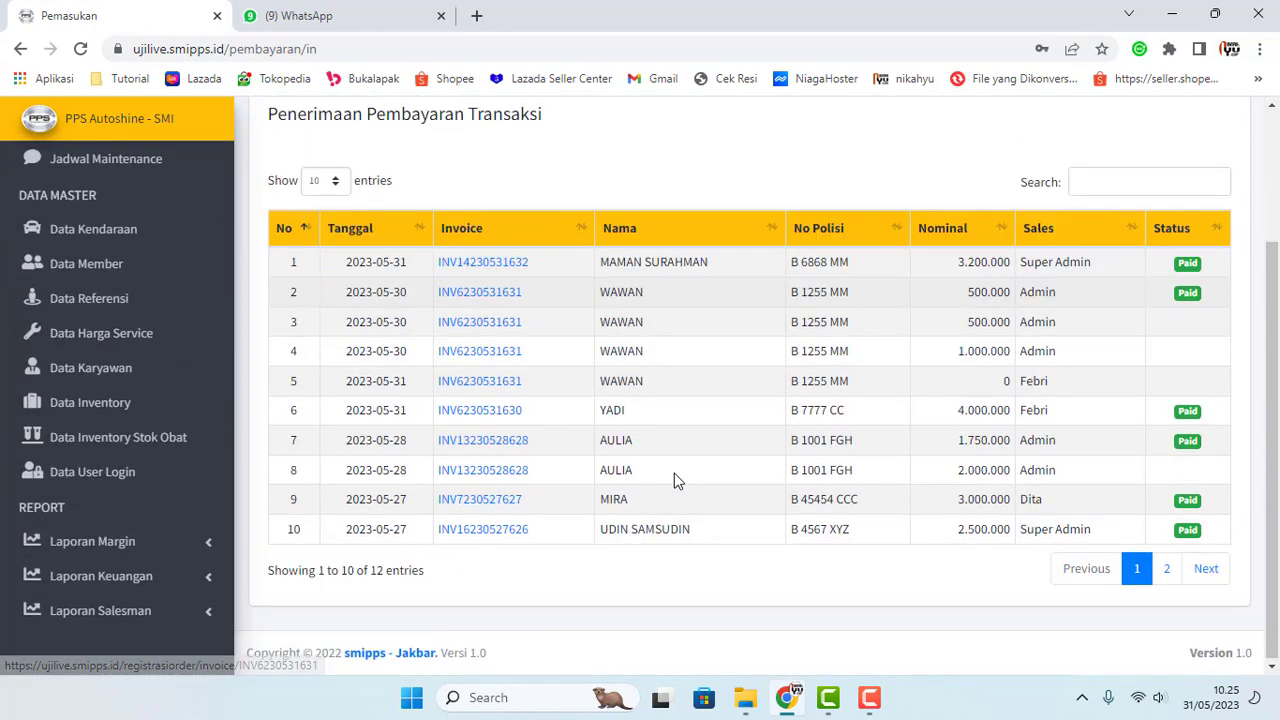
scroll(142, 518, up, 2)
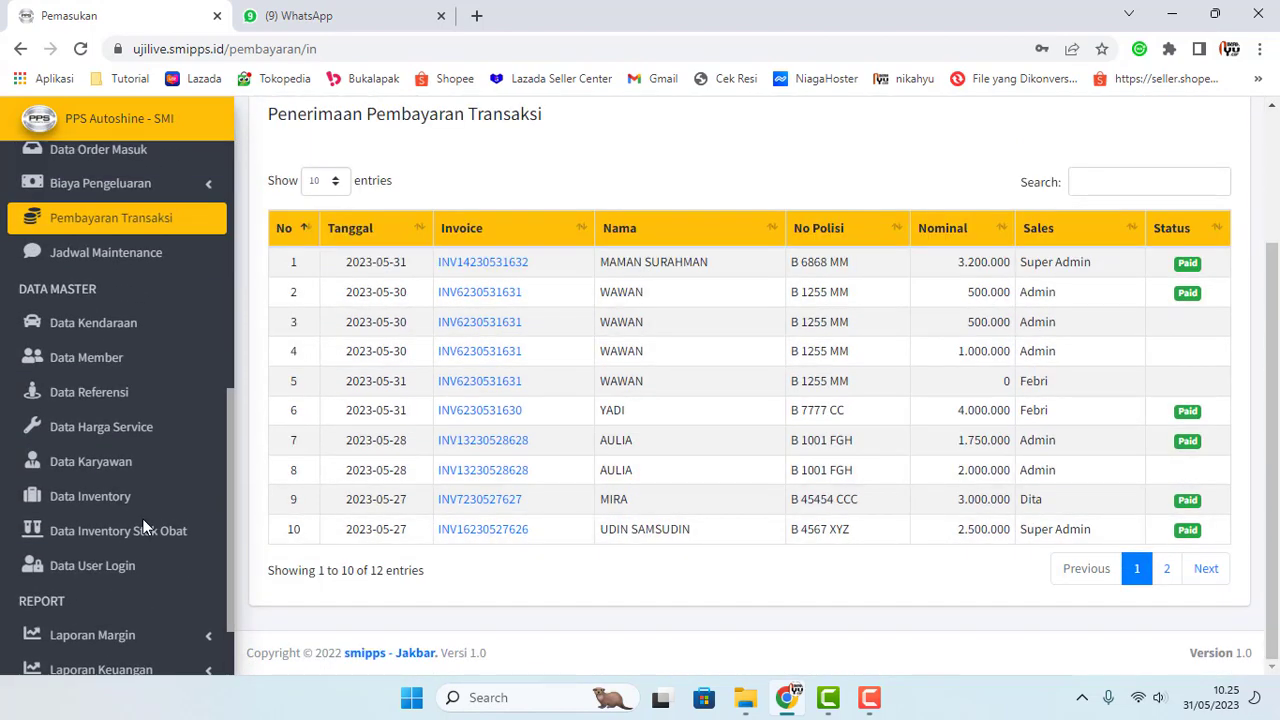
scroll(143, 520, up, 4)
drag(22, 310, 141, 309)
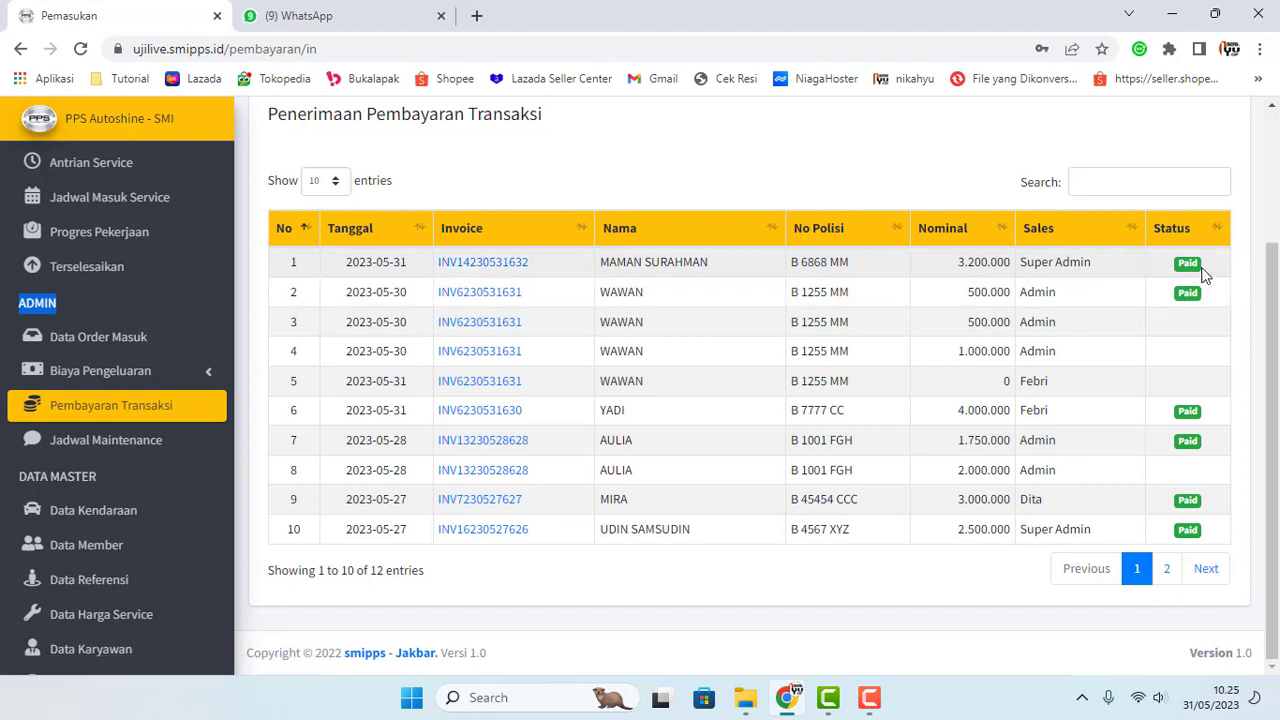
triple_click(1075, 262)
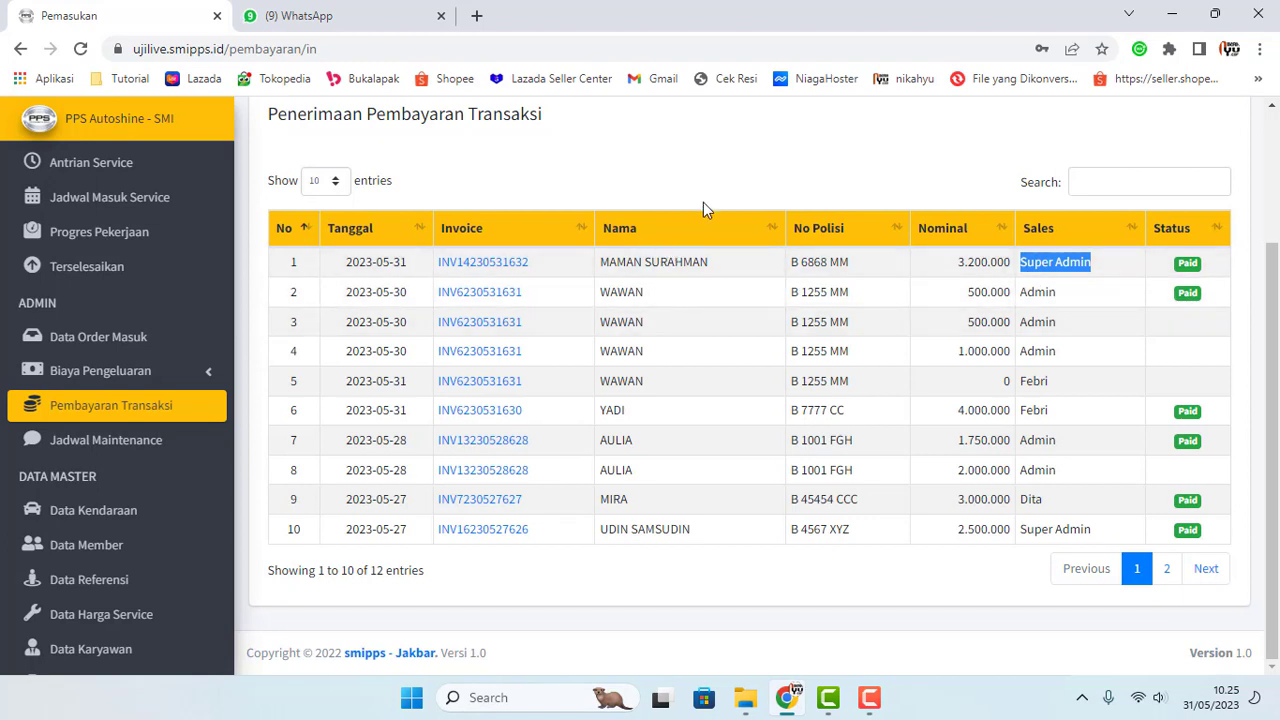
drag(1106, 270, 1021, 267)
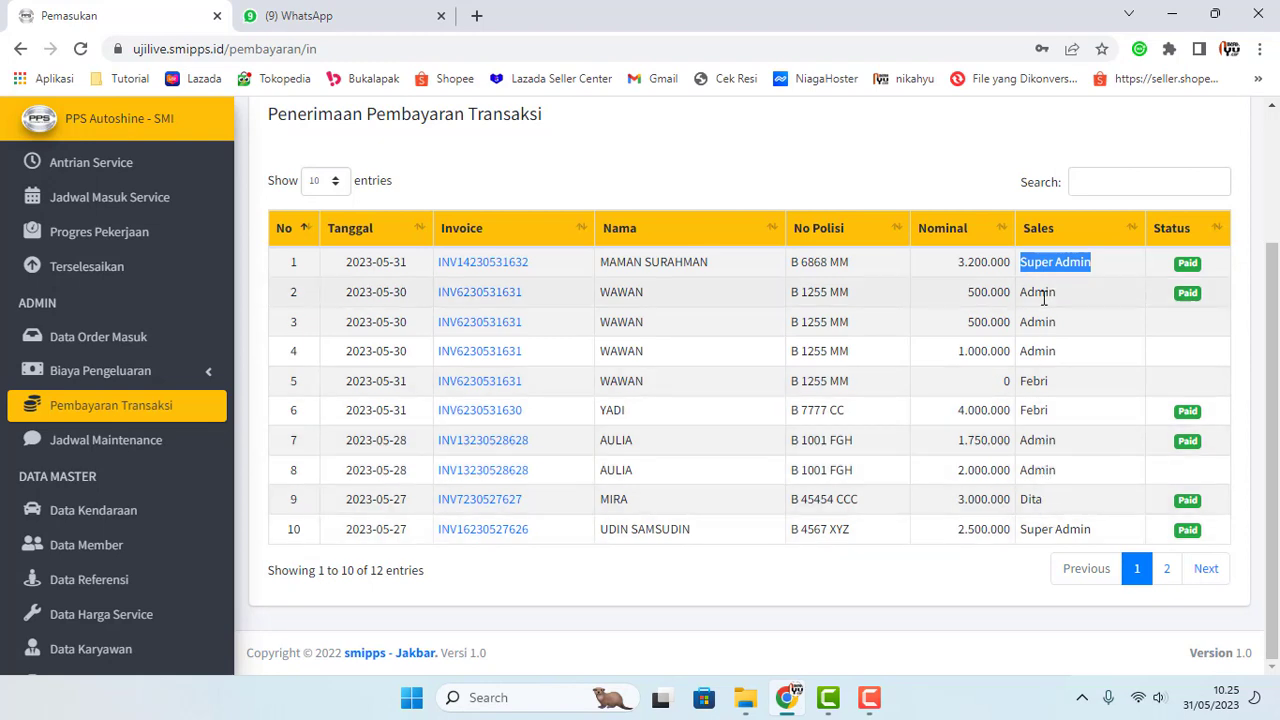
scroll(80, 190, up, 3)
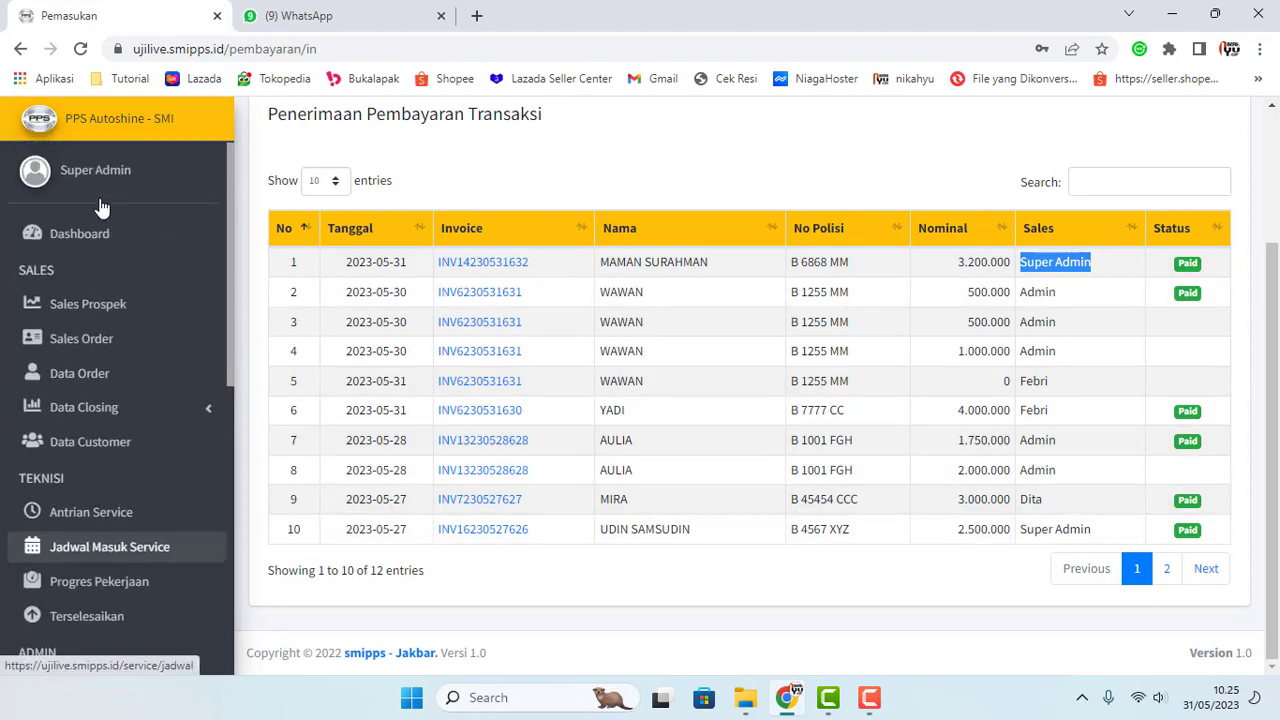
click(1081, 300)
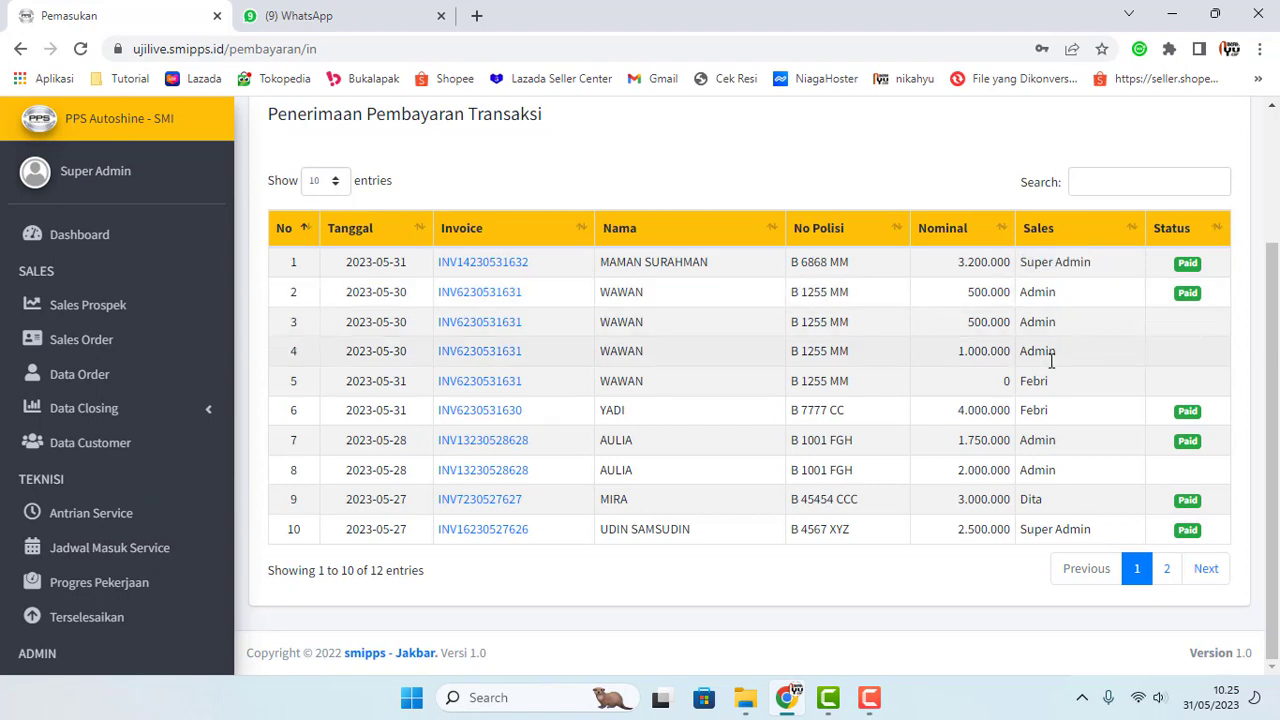
scroll(60, 600, down, 3)
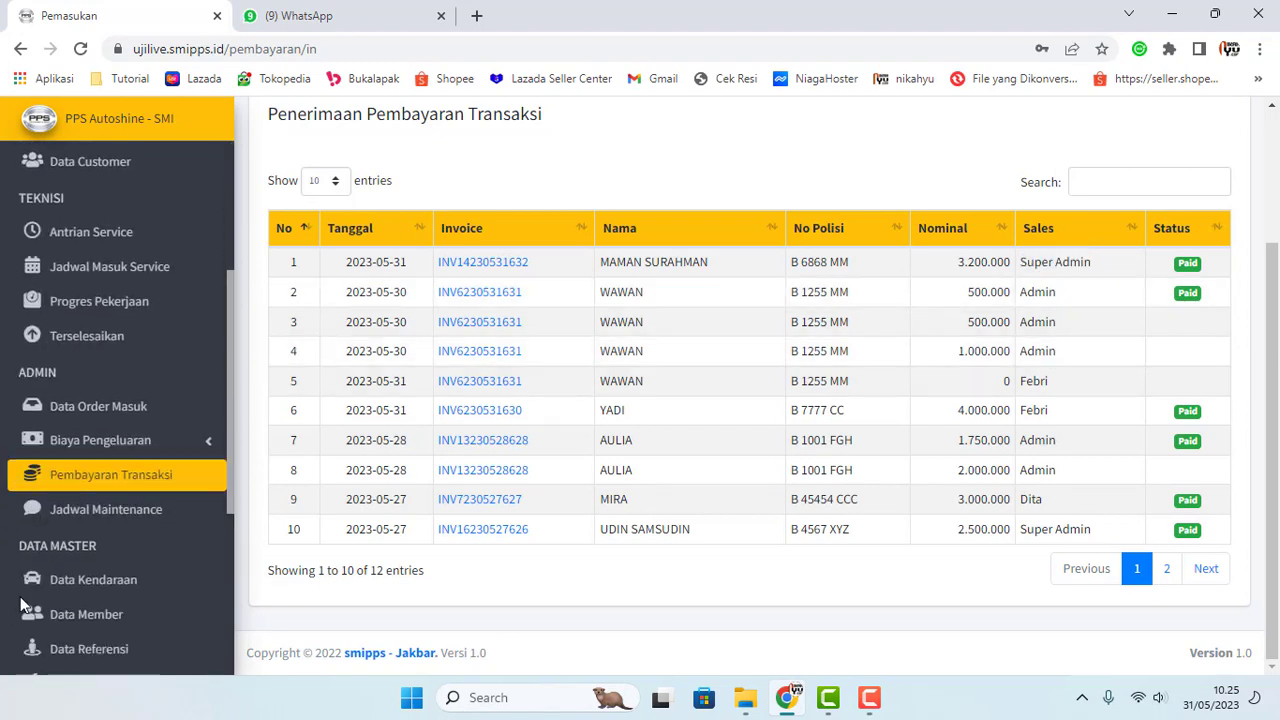
click(103, 520)
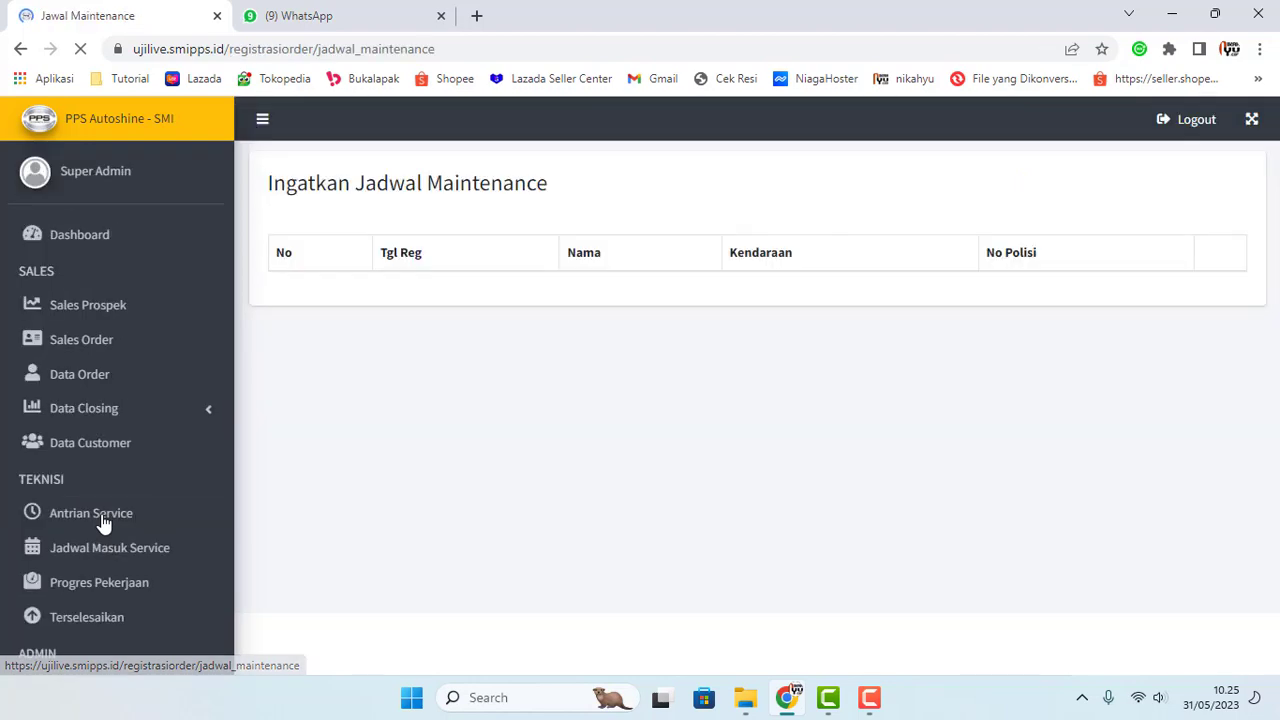
scroll(680, 518, down, 2)
scroll(686, 512, down, 2)
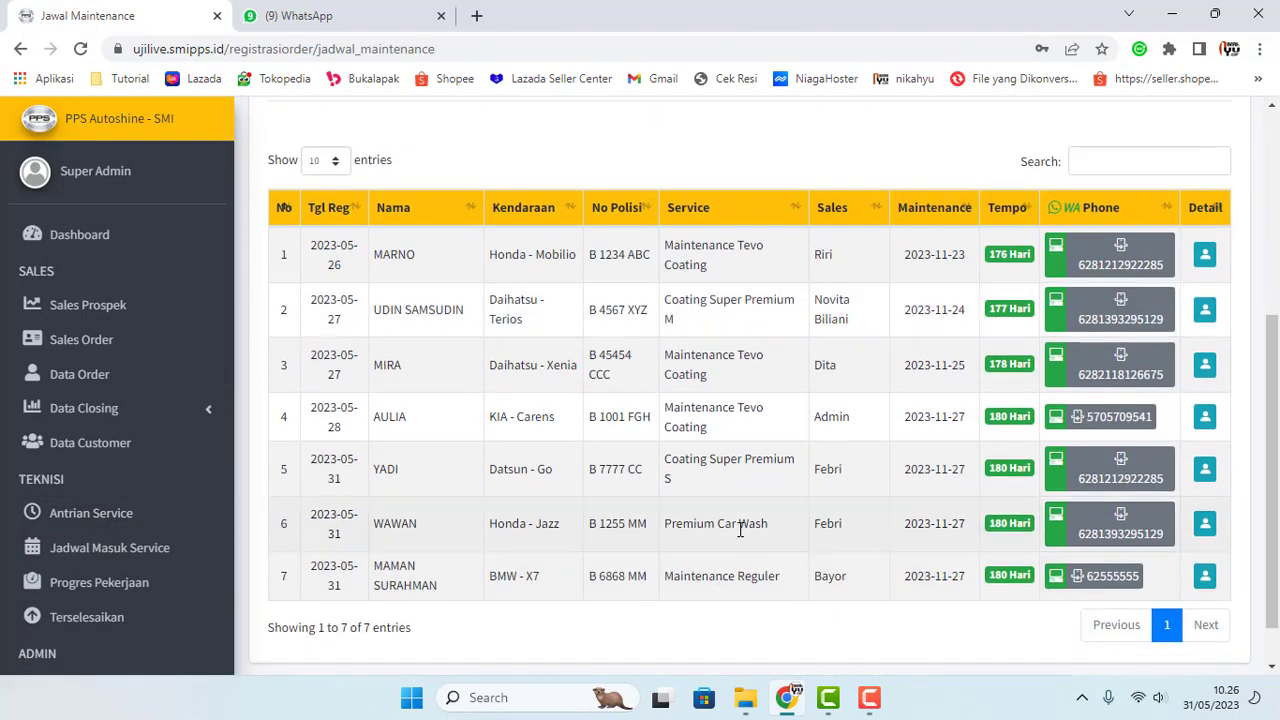
scroll(641, 552, up, 1)
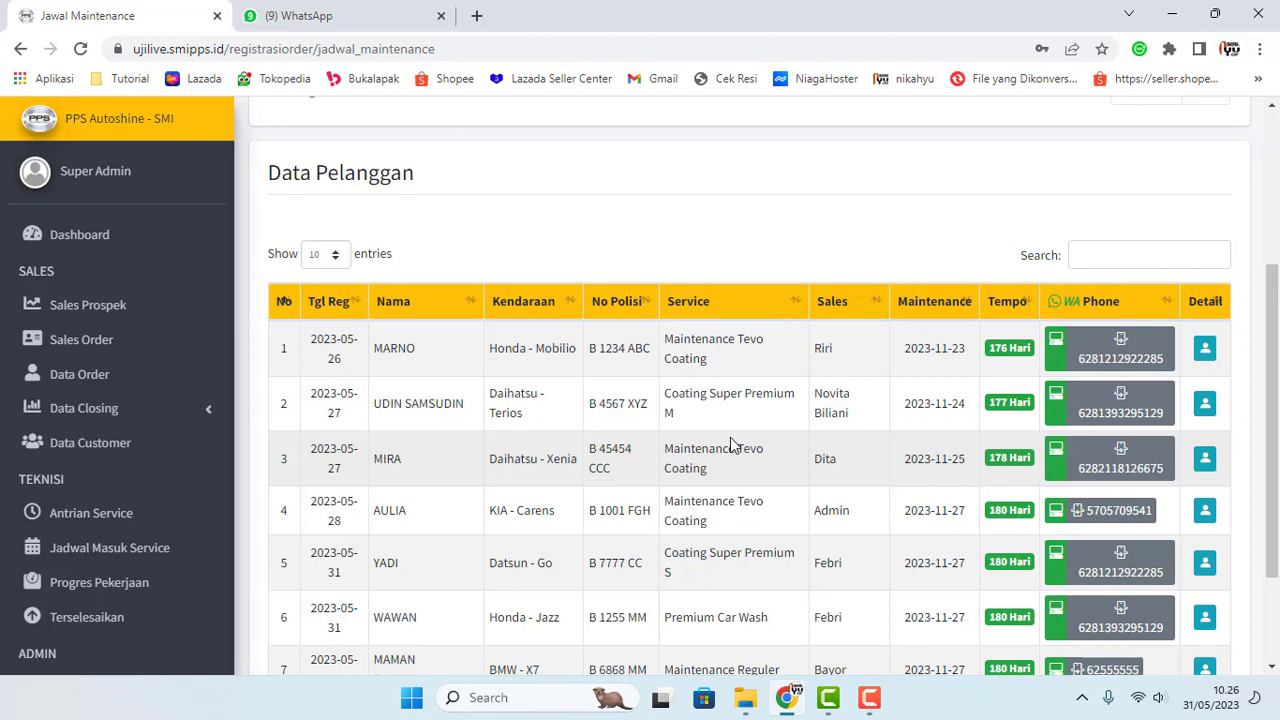
scroll(848, 444, down, 3)
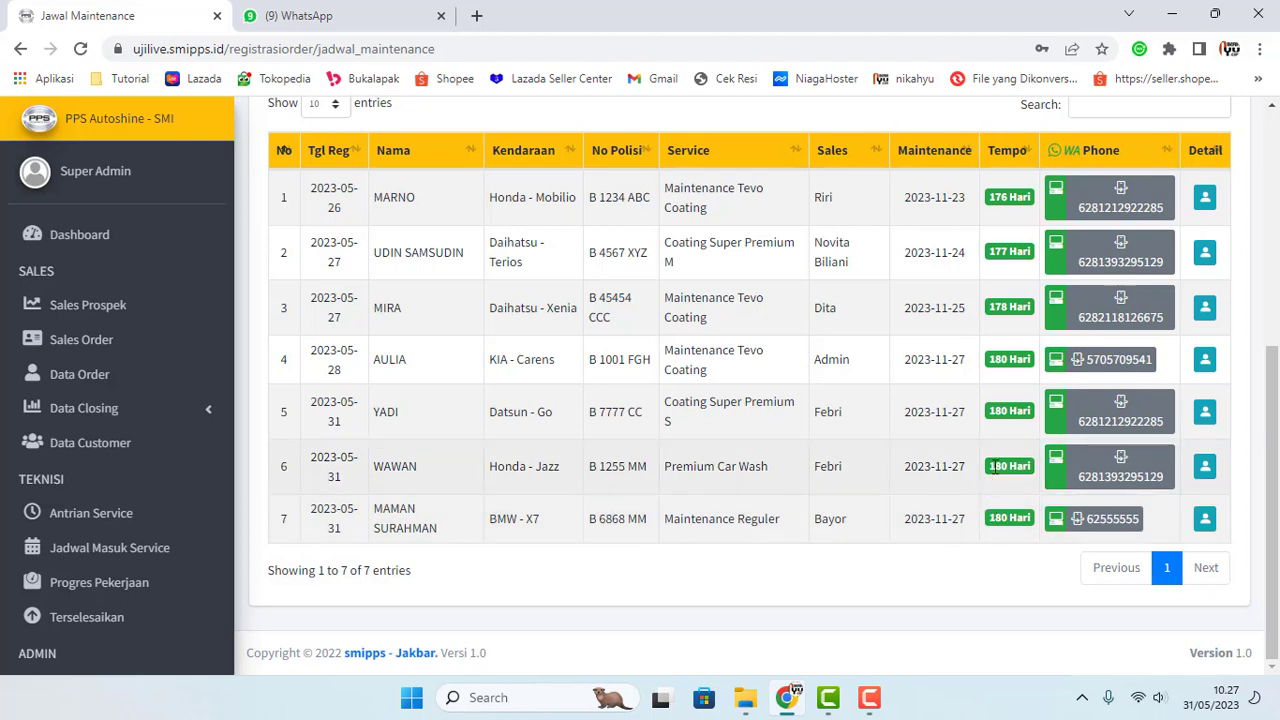
drag(990, 466, 1008, 466)
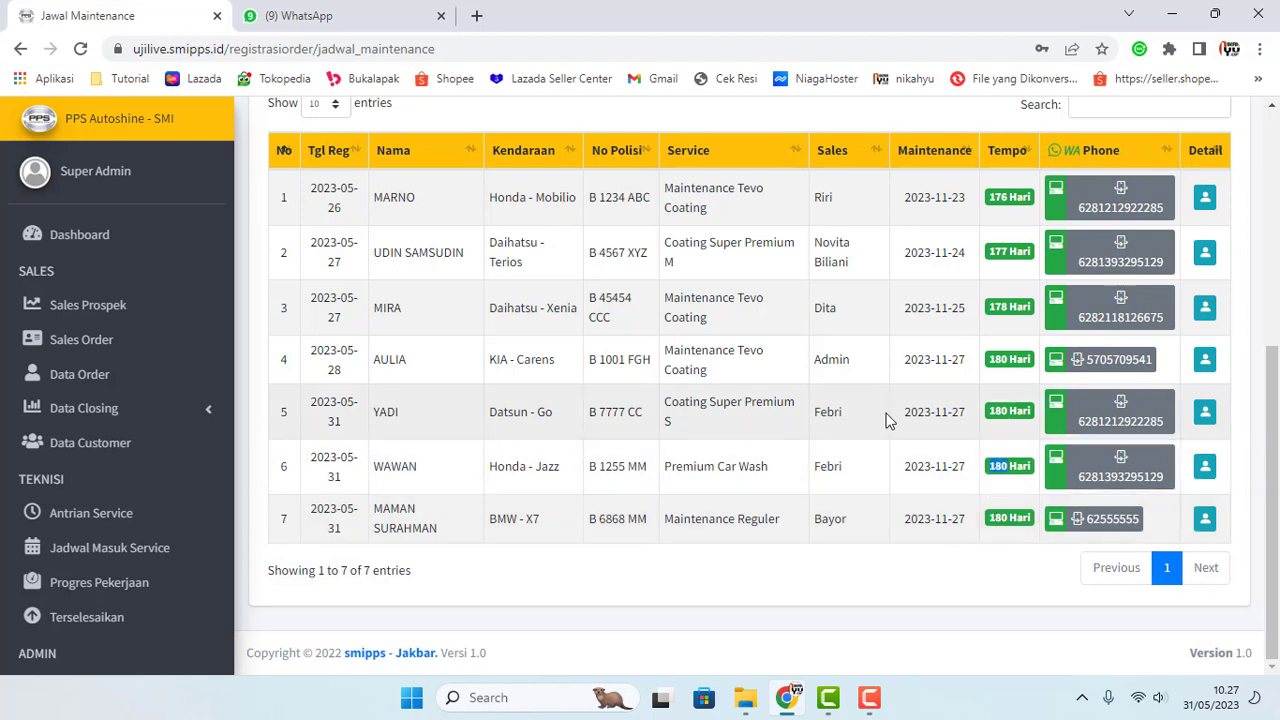
click(984, 597)
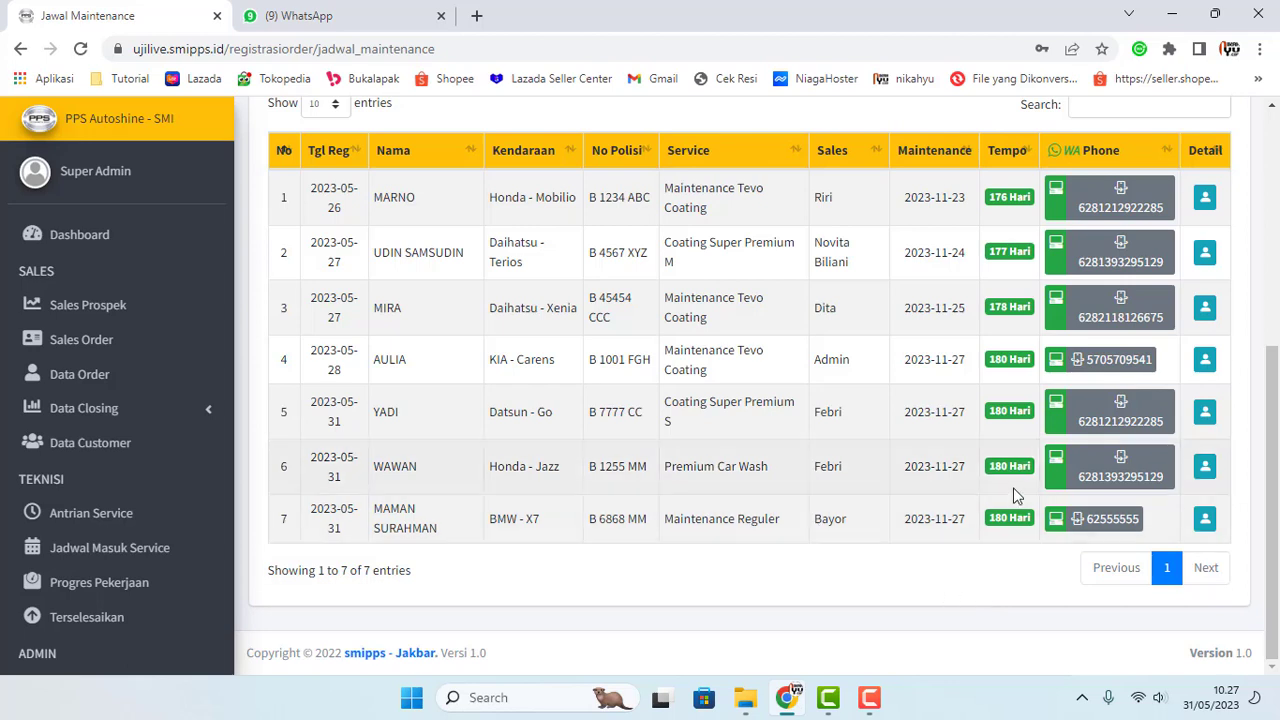
scroll(998, 369, up, 1)
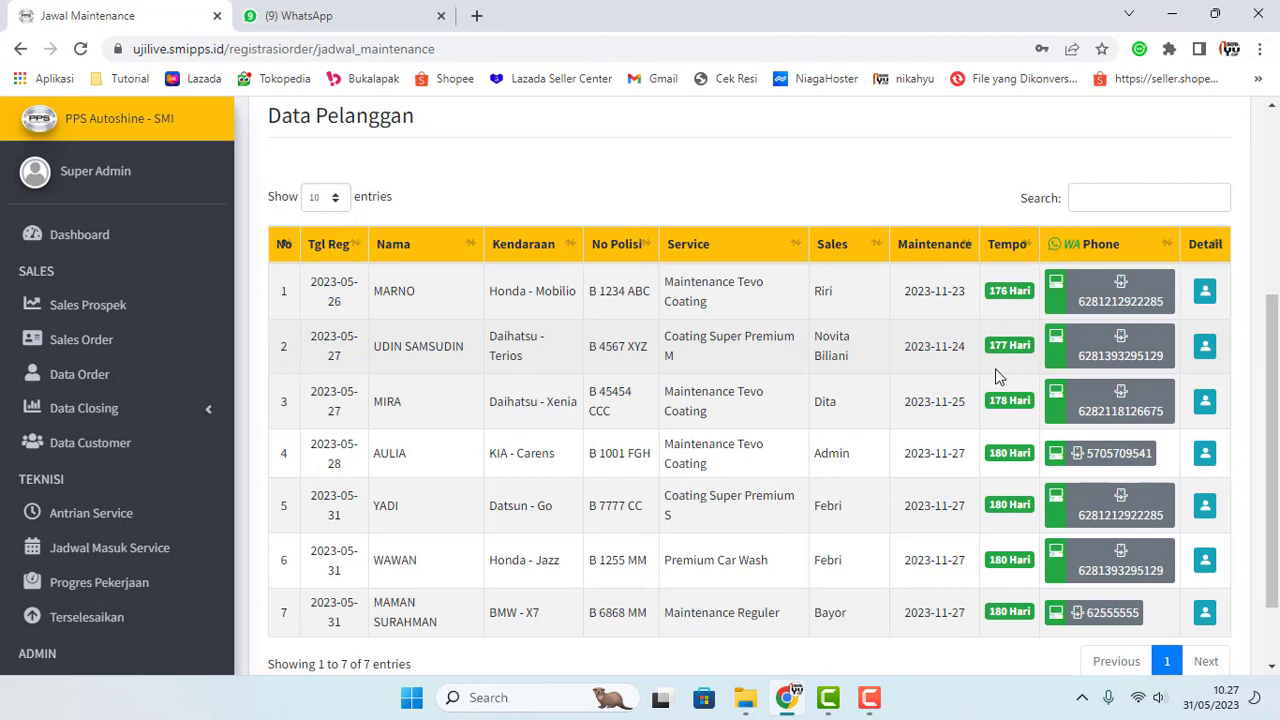
scroll(988, 378, up, 3)
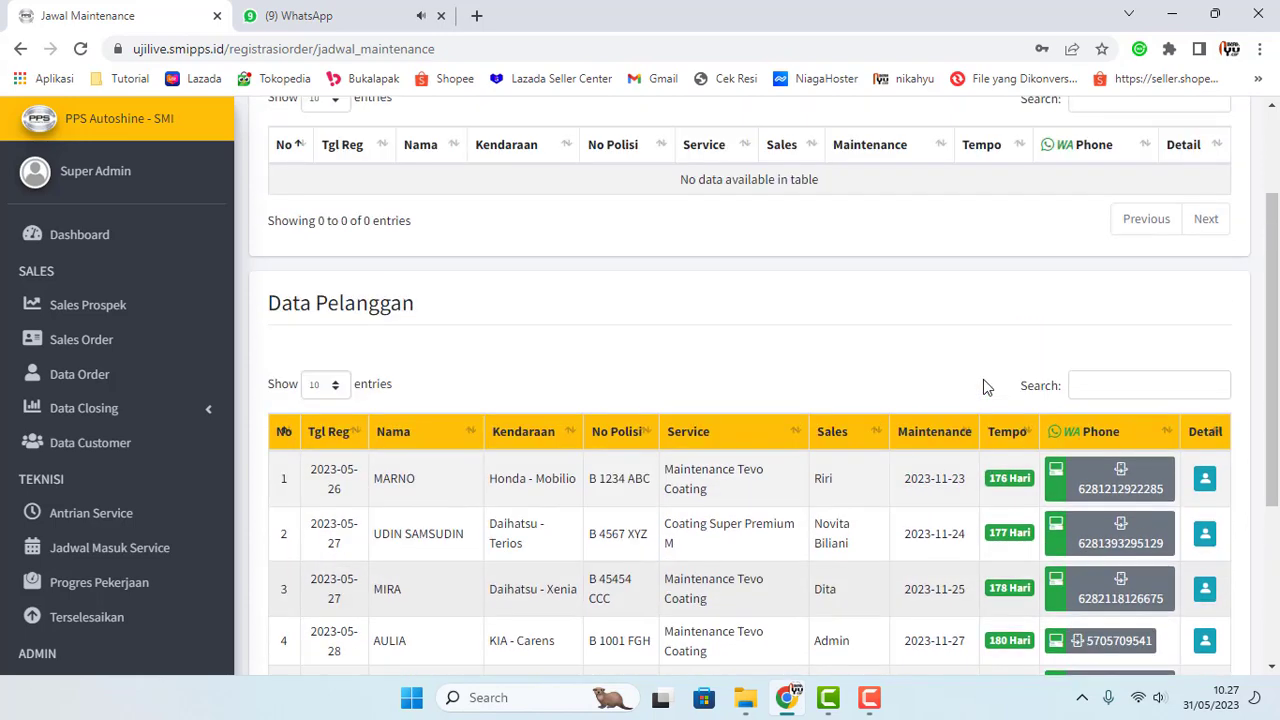
scroll(826, 375, up, 1)
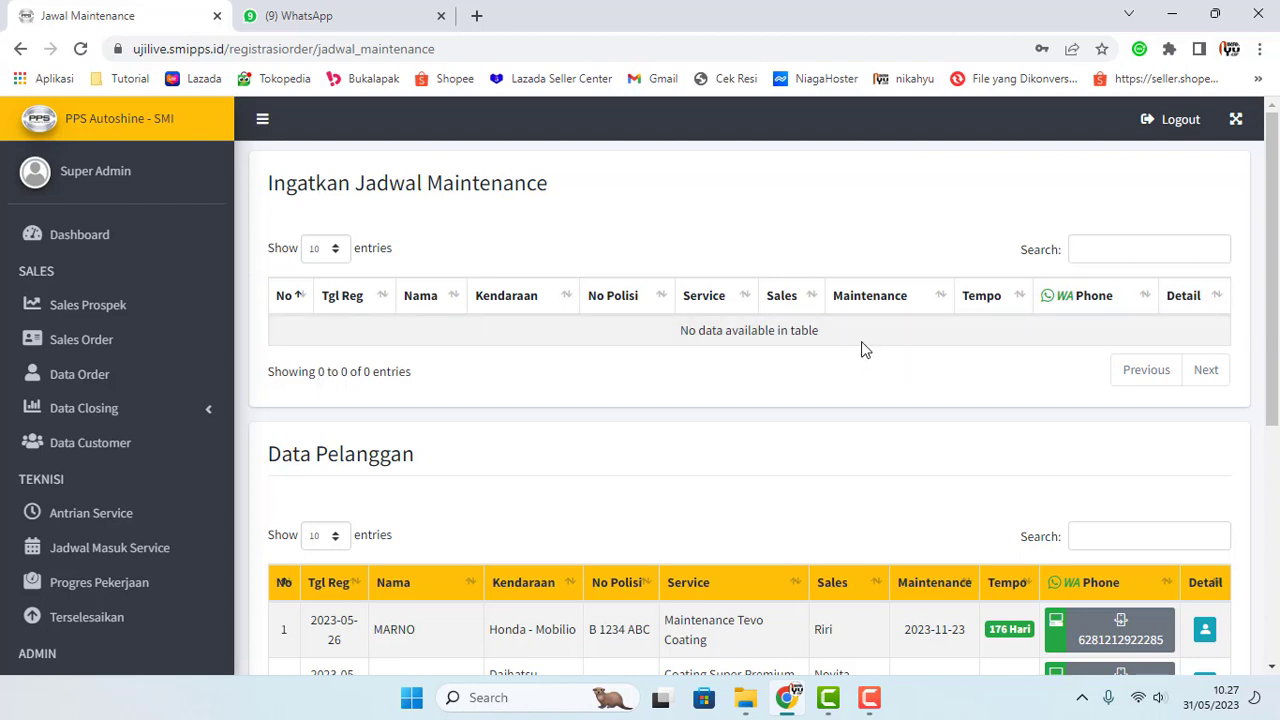
scroll(866, 352, down, 1)
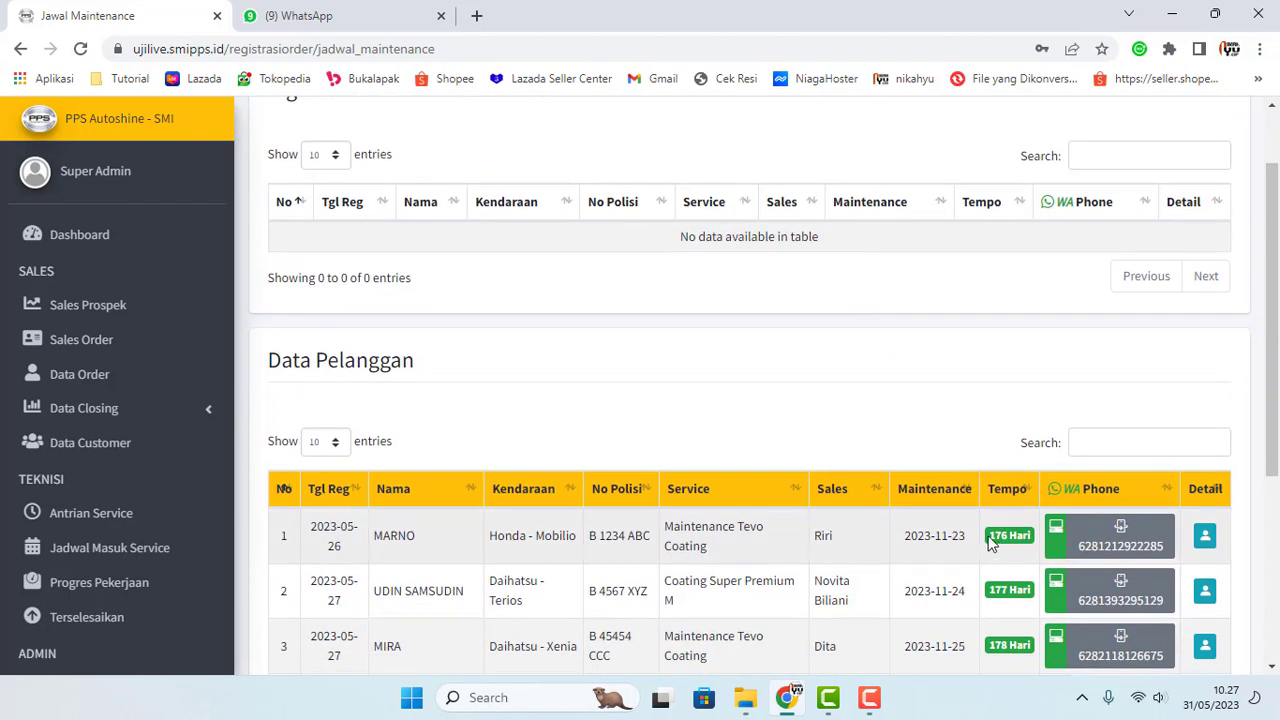
drag(989, 541, 1005, 541)
click(1003, 545)
scroll(851, 379, down, 4)
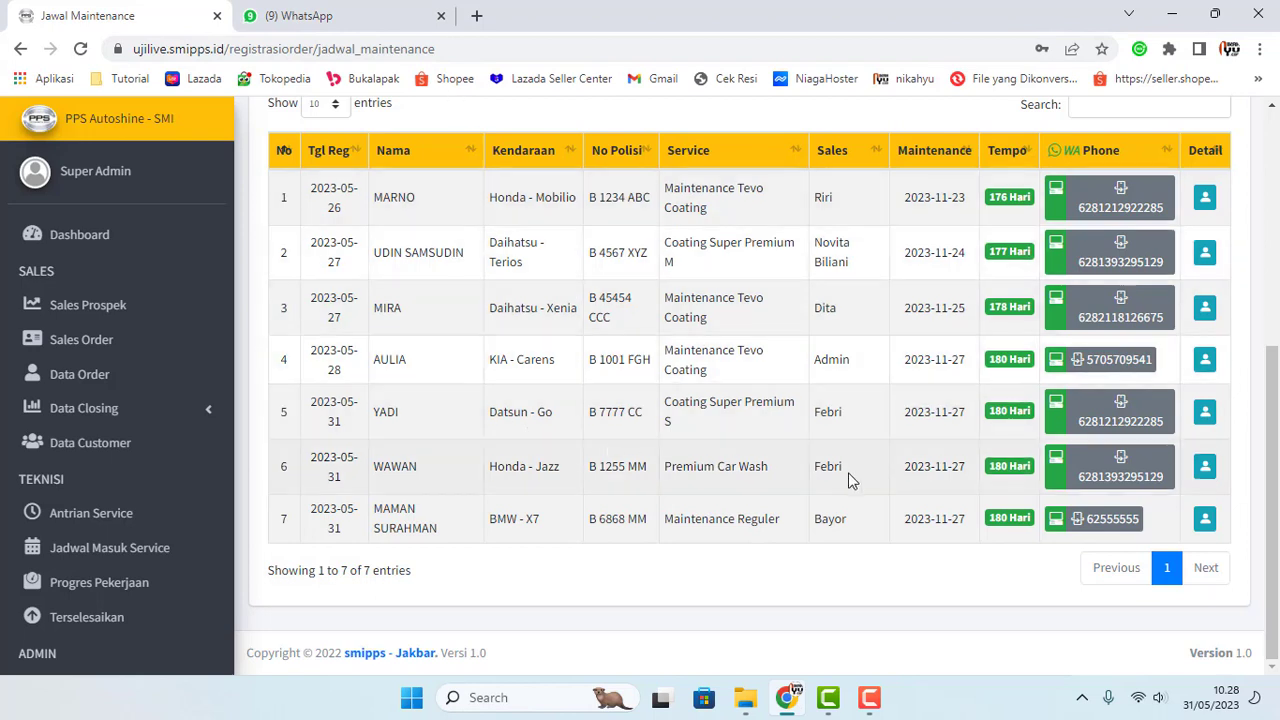
Step: Open row 6's WhatsApp maintenance reminder, closing the duplicate tab and WAPlus CRM login prompt
click(1058, 470)
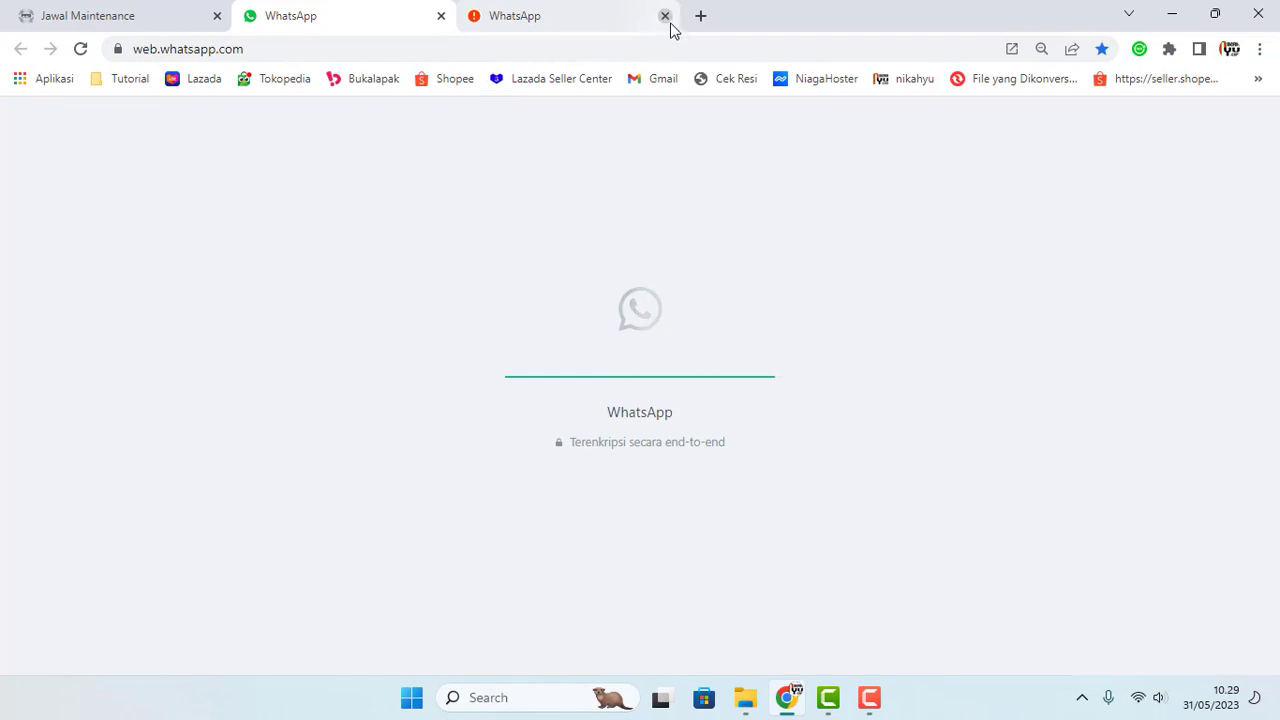
click(665, 16)
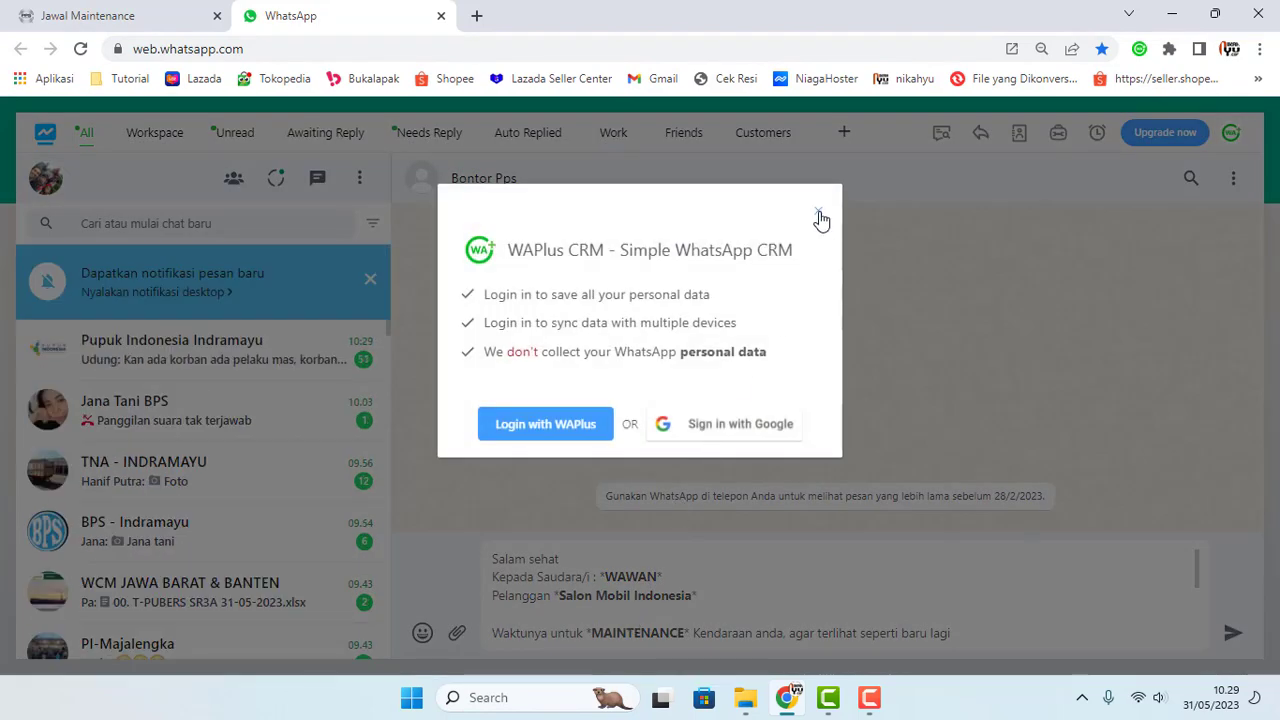
click(819, 212)
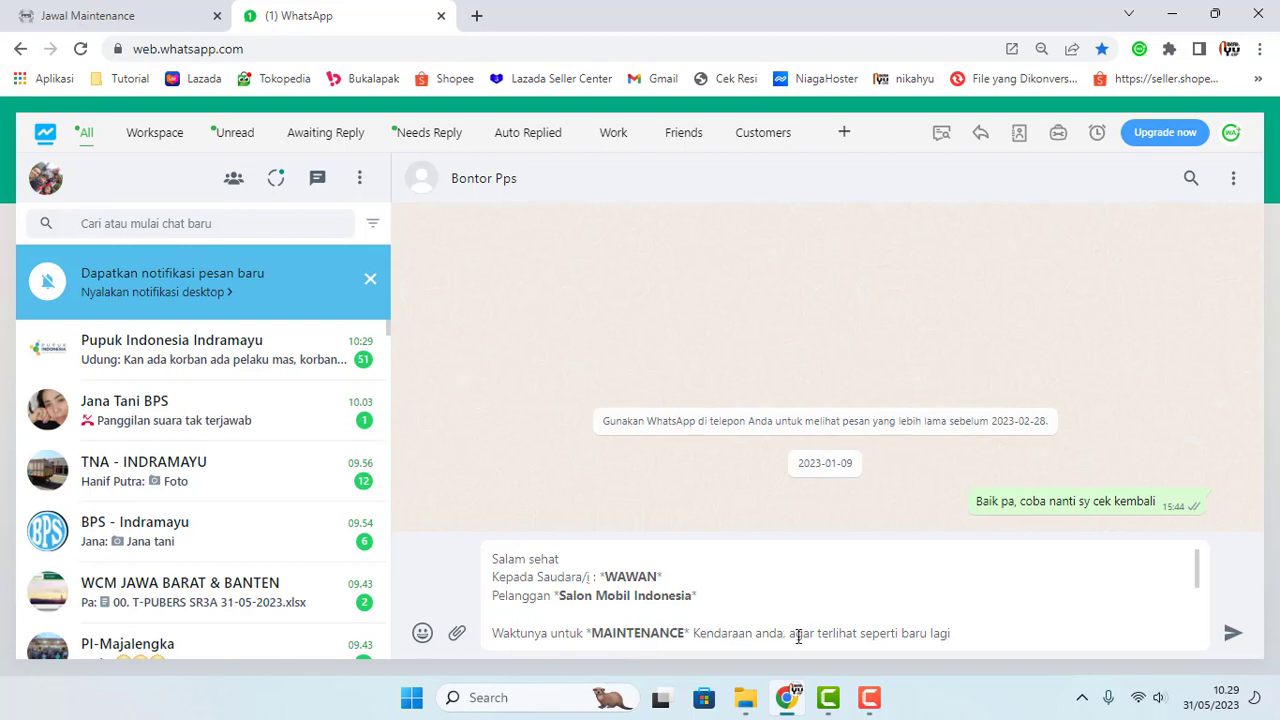
Step: Add the 2023-05-31 date and Premium Car Wash service lines, then a Terima Kasih closing
text(Data terakhir pada Tanggal : 2023-05-31)
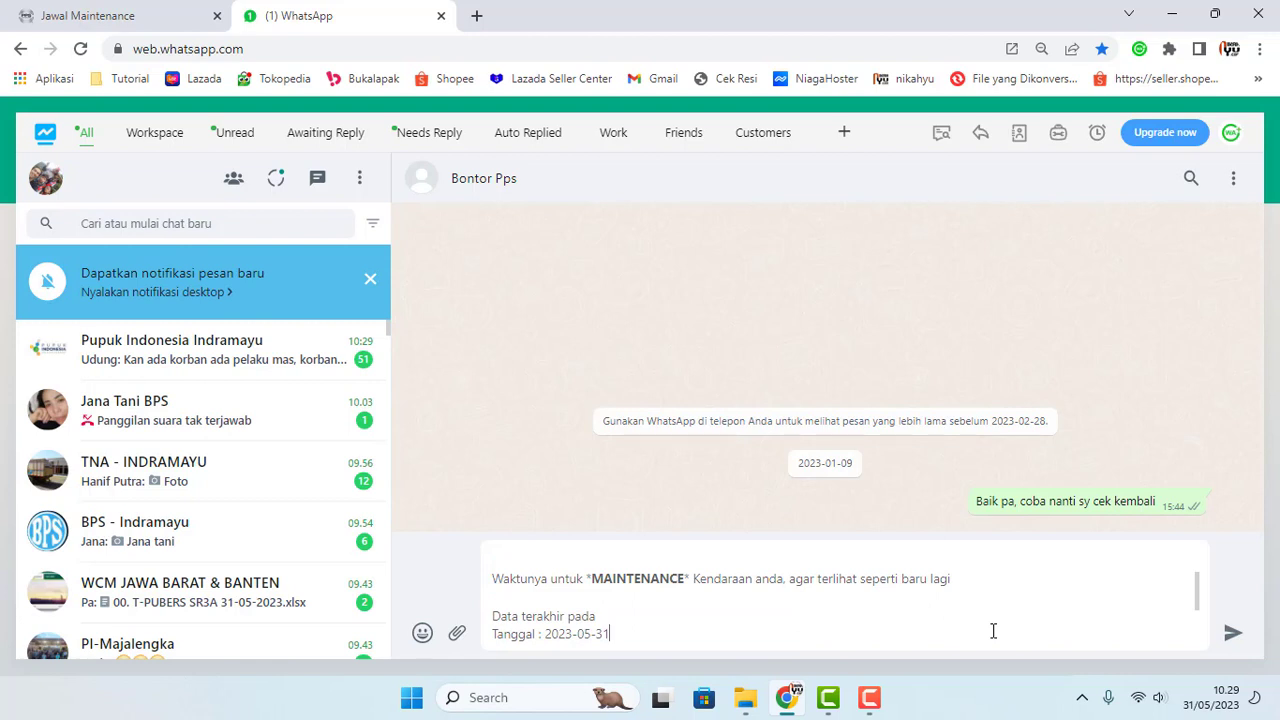
text( Layanan Service : Premium Car Wash)
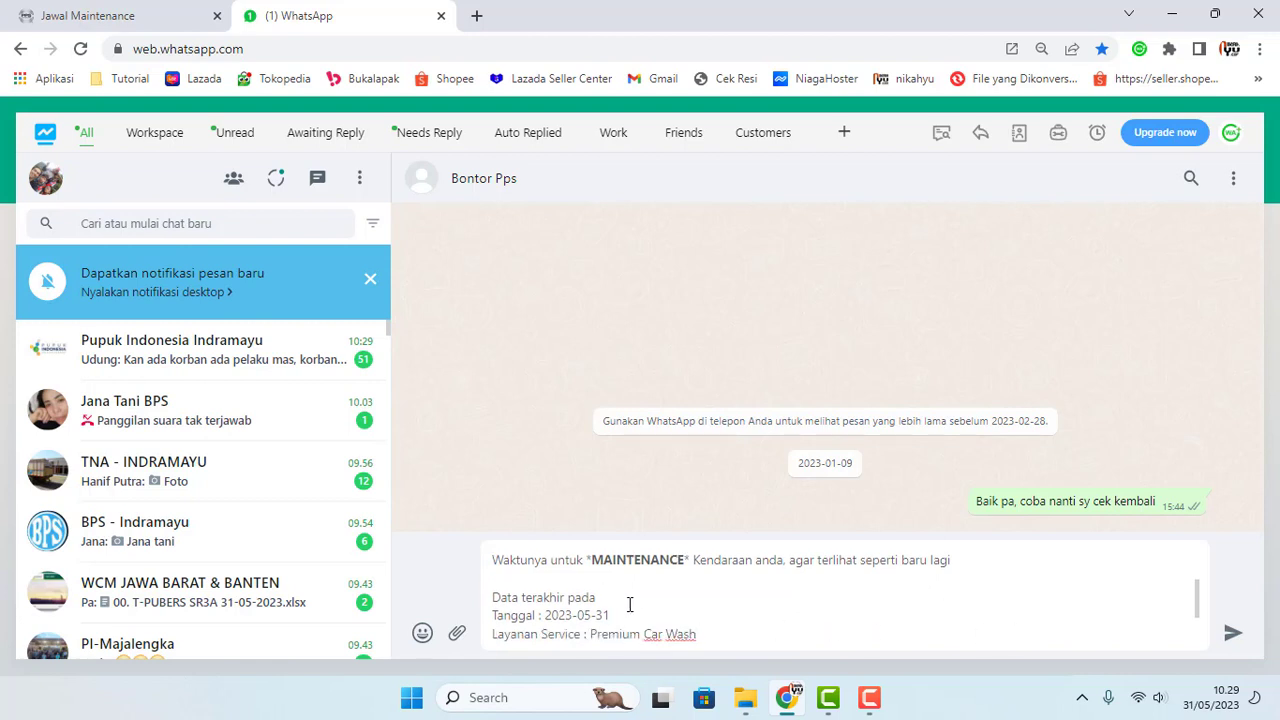
click(615, 615)
key(ctrl+End)
key(shift+Return)
key(shift+Return)
text(Terima Kasih)
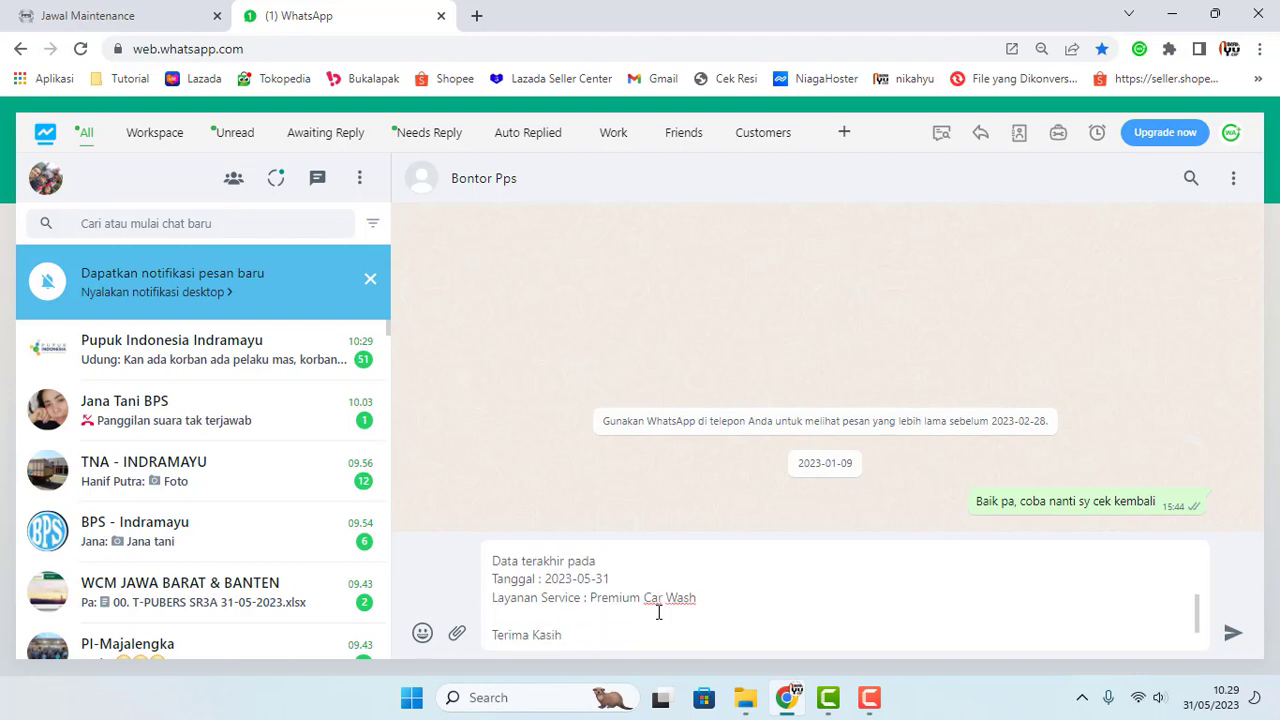
key(Down)
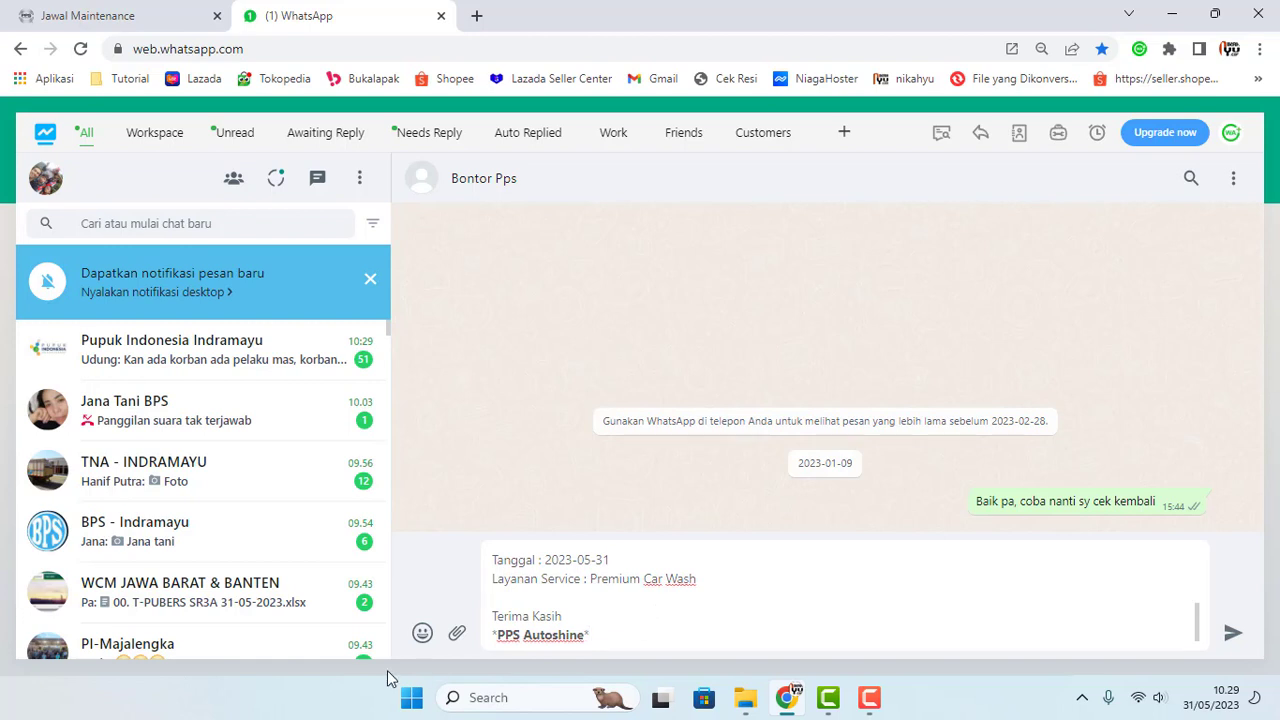
Step: Scroll through the finished reminder draft, then try closing the WhatsApp tab
scroll(628, 617, up, 2)
scroll(630, 619, up, 1)
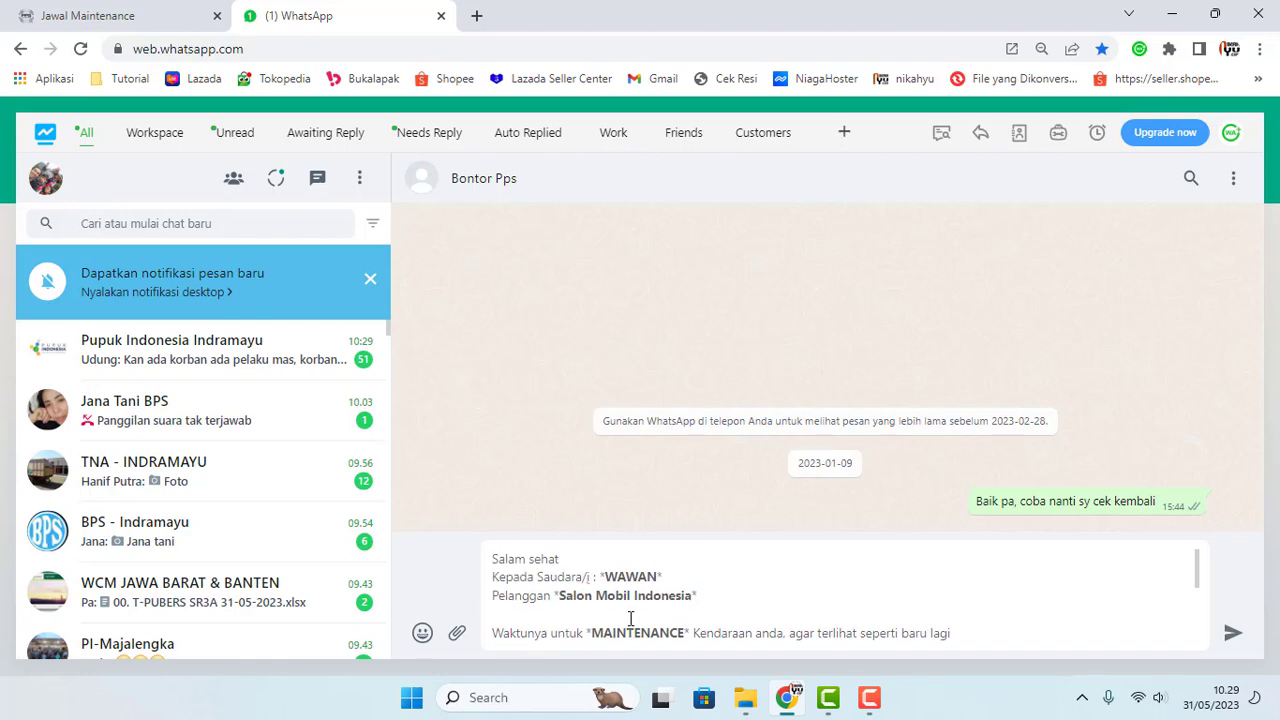
scroll(630, 619, down, 5)
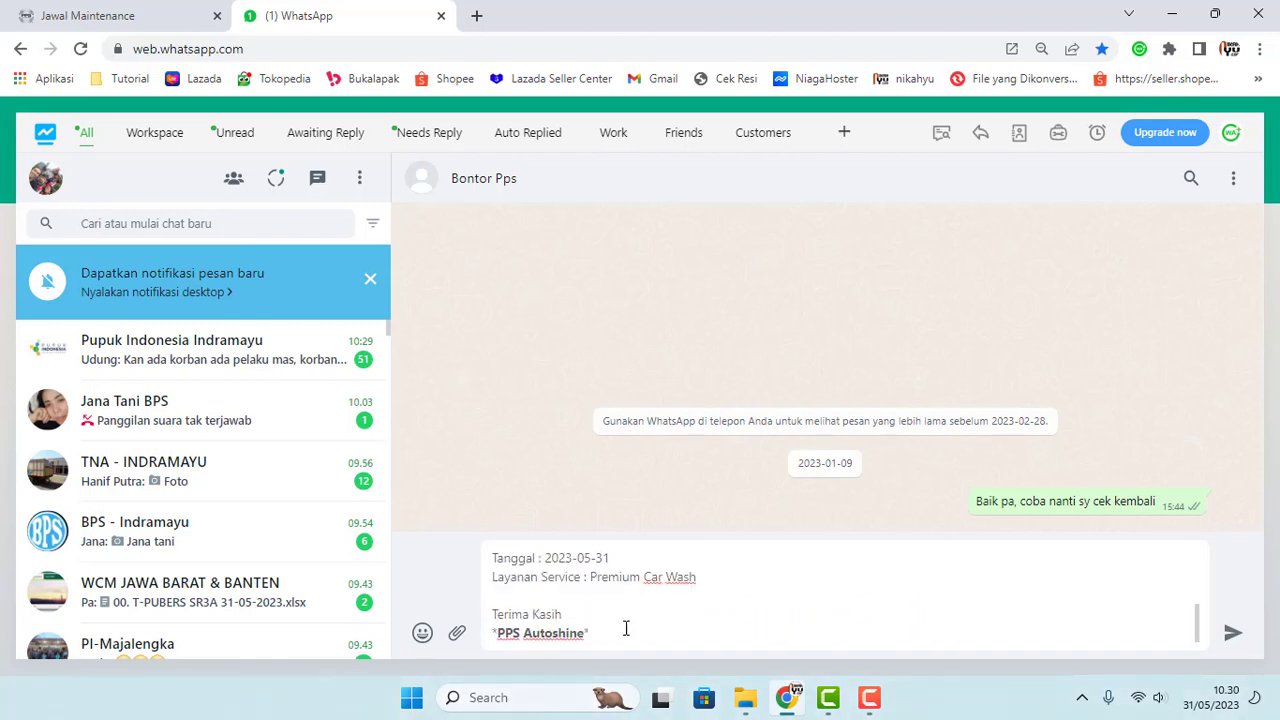
scroll(626, 628, up, 3)
scroll(625, 628, down, 2)
scroll(624, 628, up, 2)
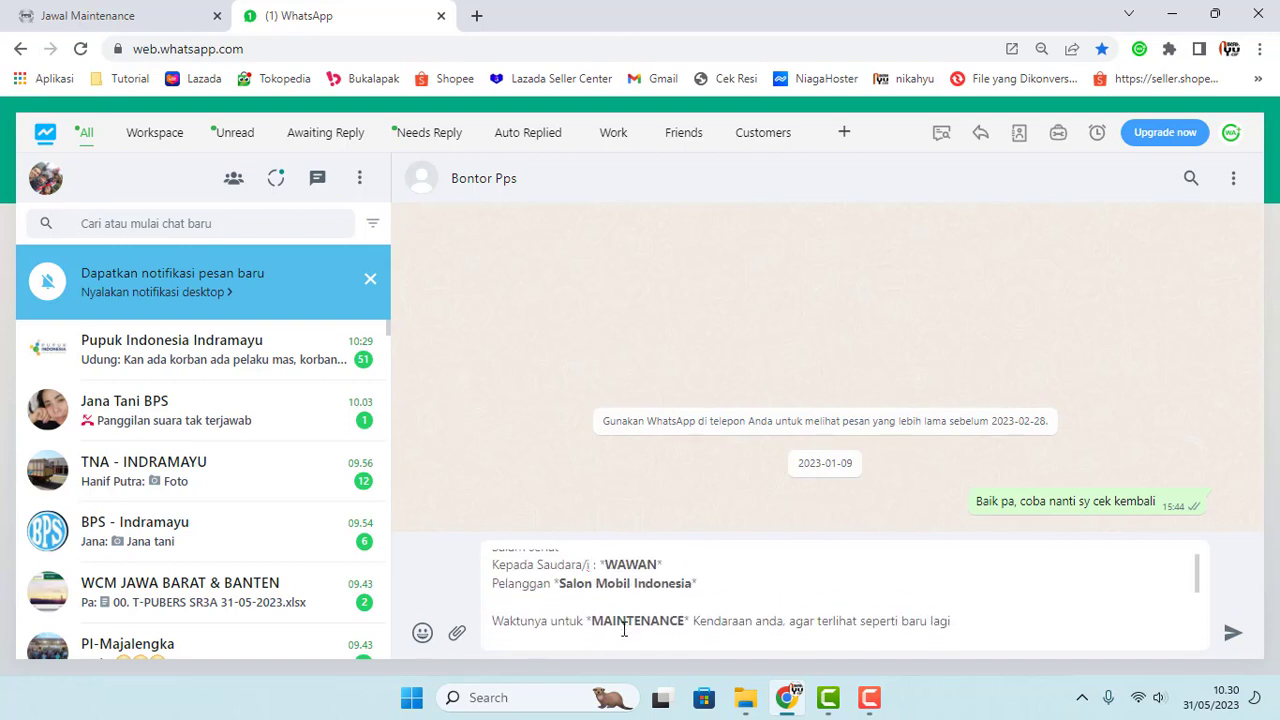
scroll(624, 628, down, 2)
scroll(630, 628, up, 3)
scroll(690, 624, down, 1)
scroll(675, 624, down, 3)
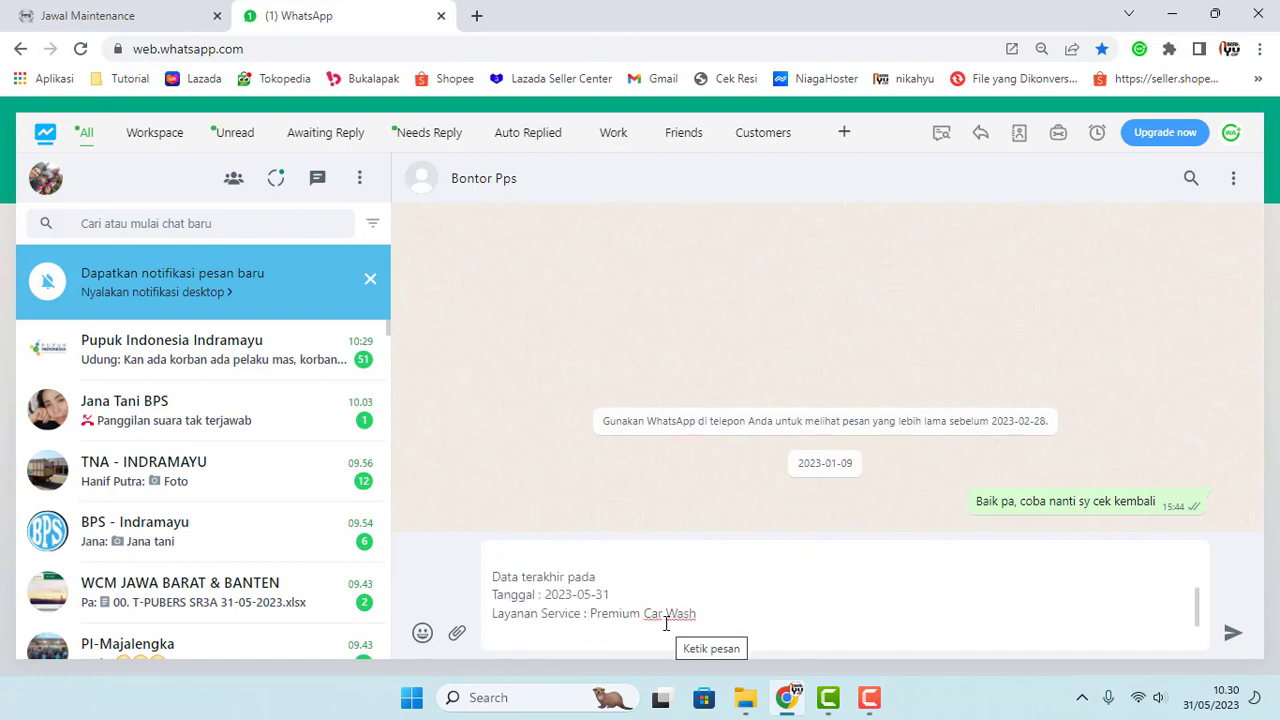
scroll(664, 624, up, 4)
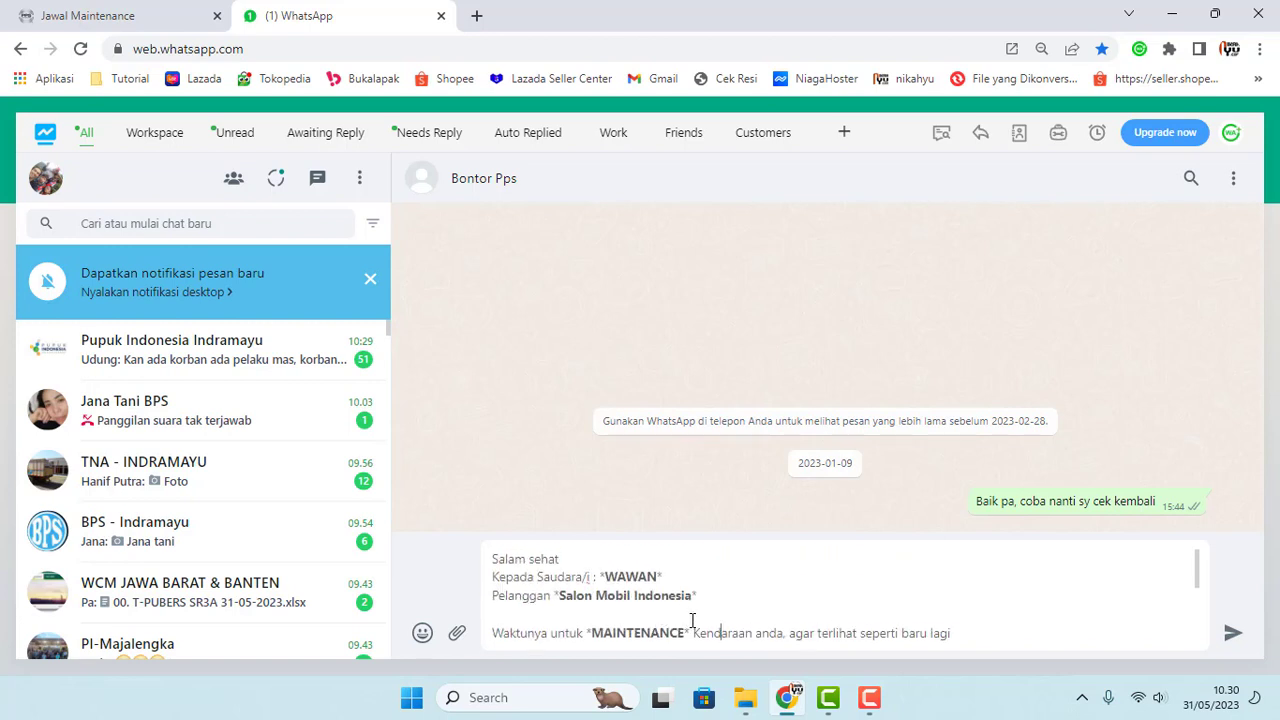
scroll(690, 620, down, 3)
scroll(700, 610, up, 3)
click(441, 15)
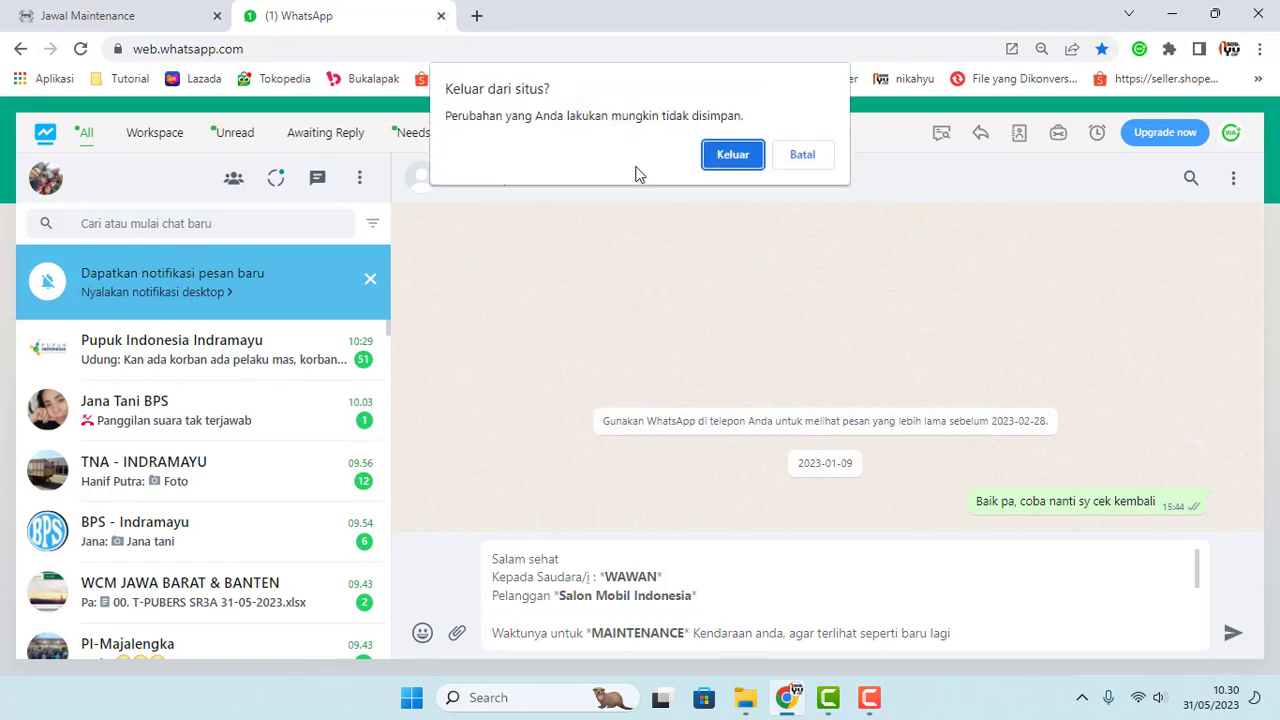
Step: Stay on WhatsApp and launch a WA reminder for the row 5 Datsun Go customer
click(802, 154)
click(120, 12)
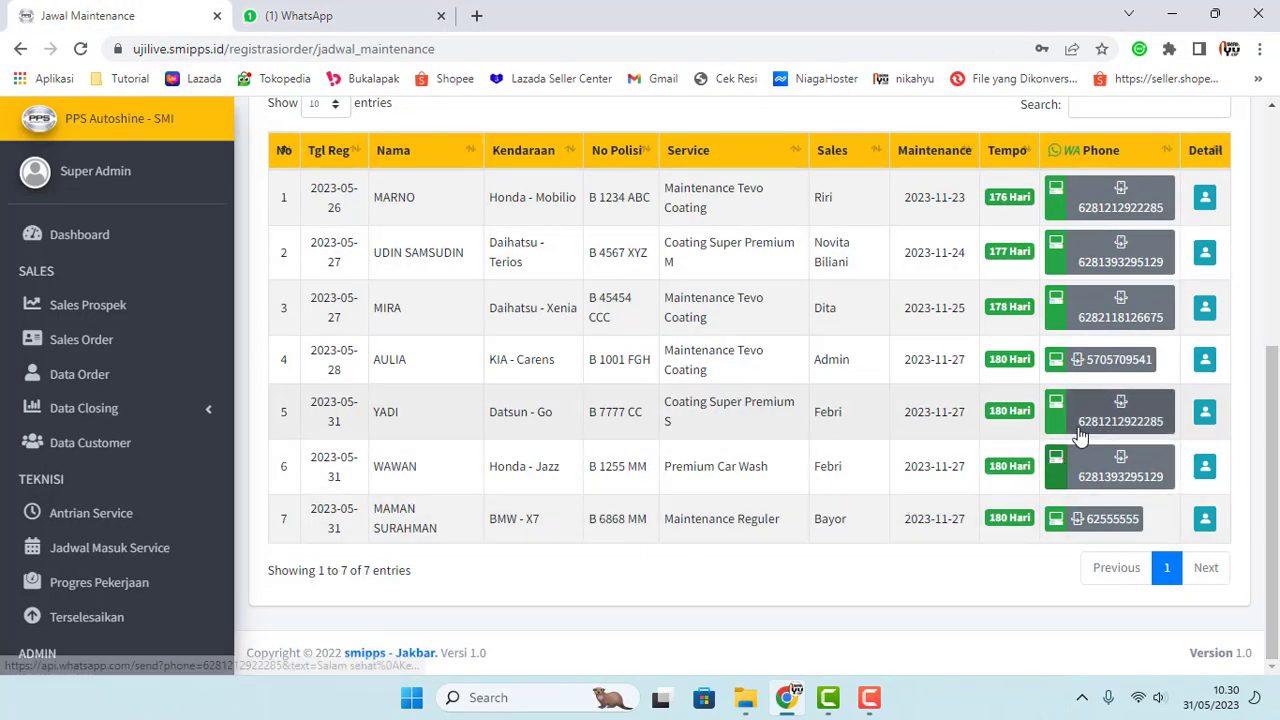
click(1055, 410)
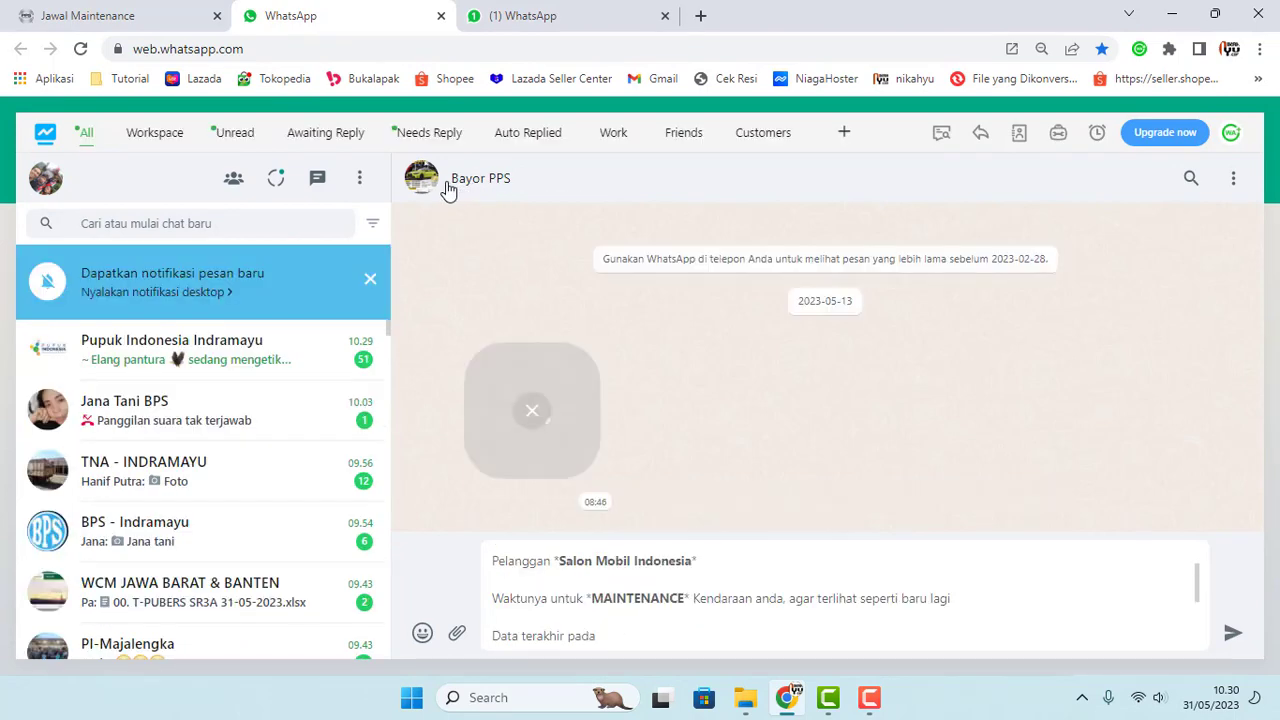
Step: Review the Coating Super Premium S reminder dated 2023-05-31, then return to Jadwal Maintenance
scroll(590, 590, up, 1)
scroll(580, 588, up, 1)
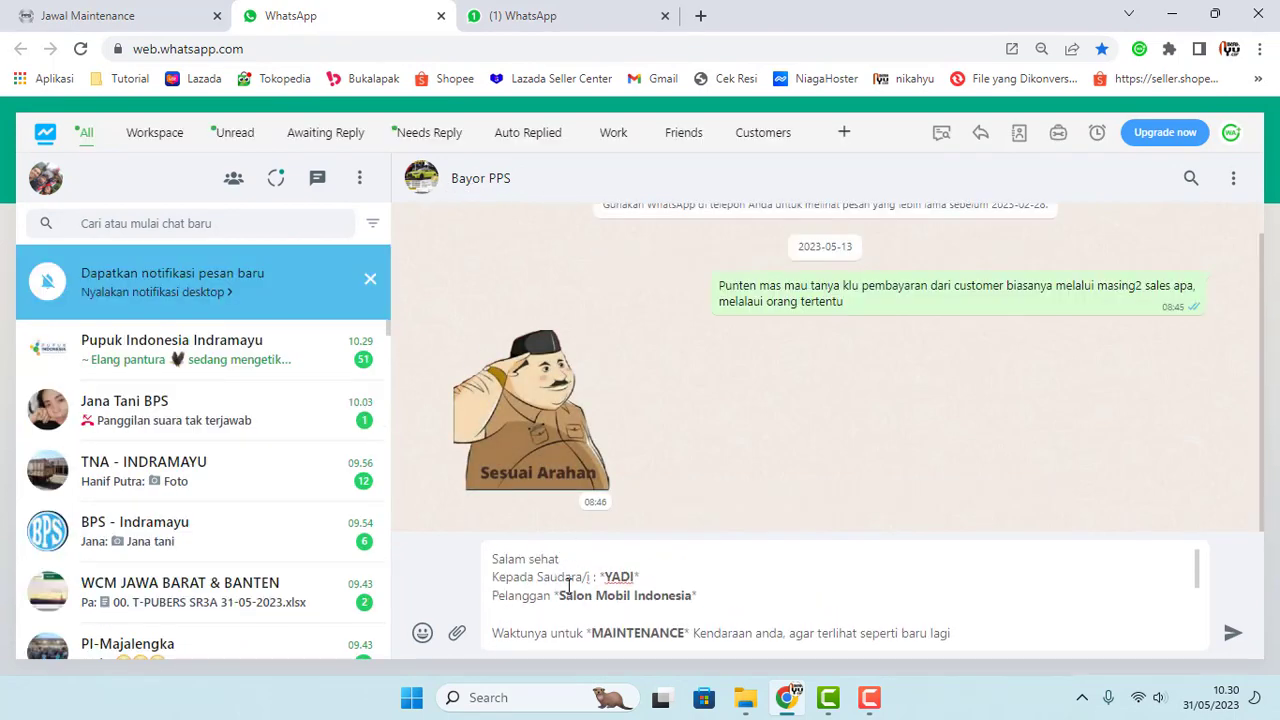
drag(609, 577, 633, 577)
click(668, 575)
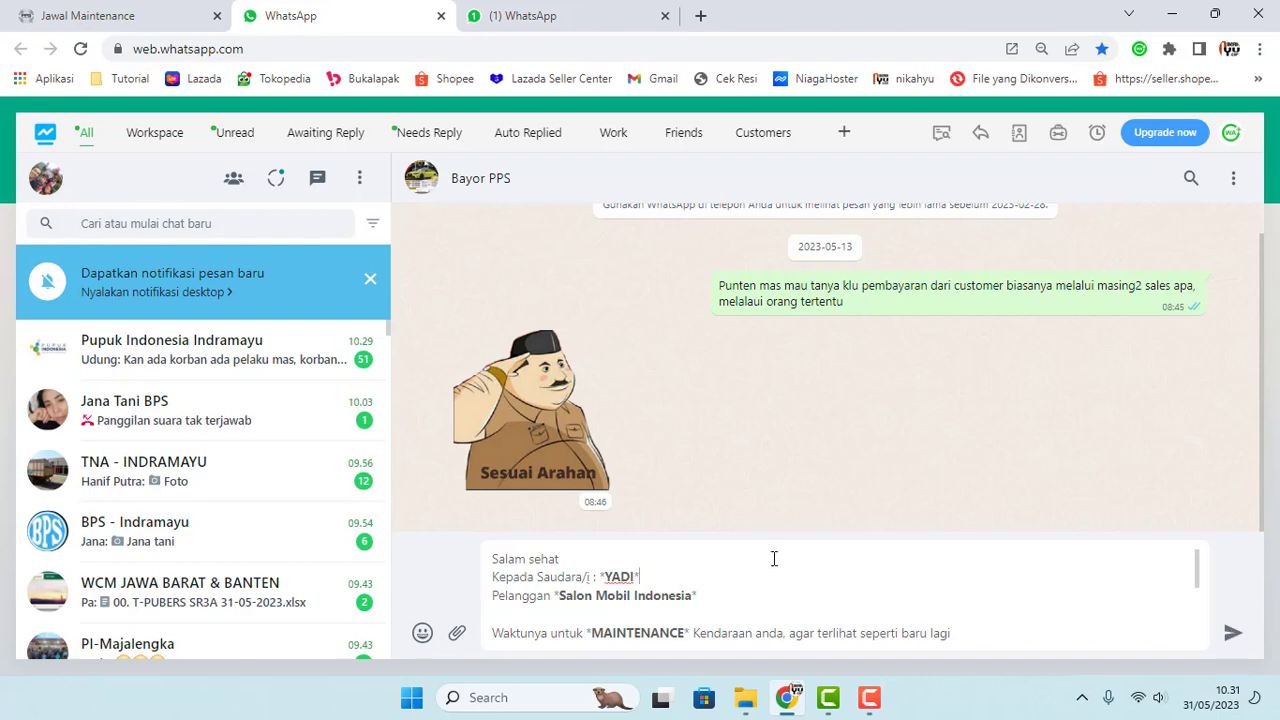
scroll(734, 613, down, 5)
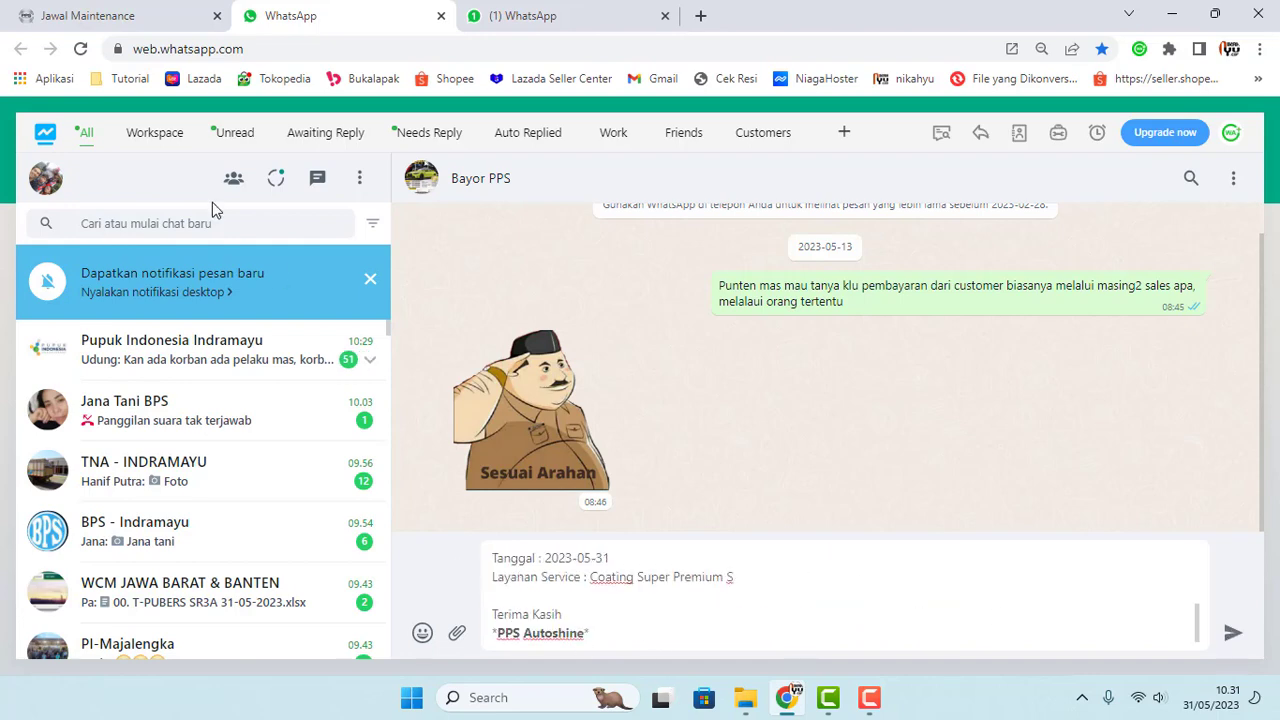
click(83, 10)
scroll(200, 510, down, 3)
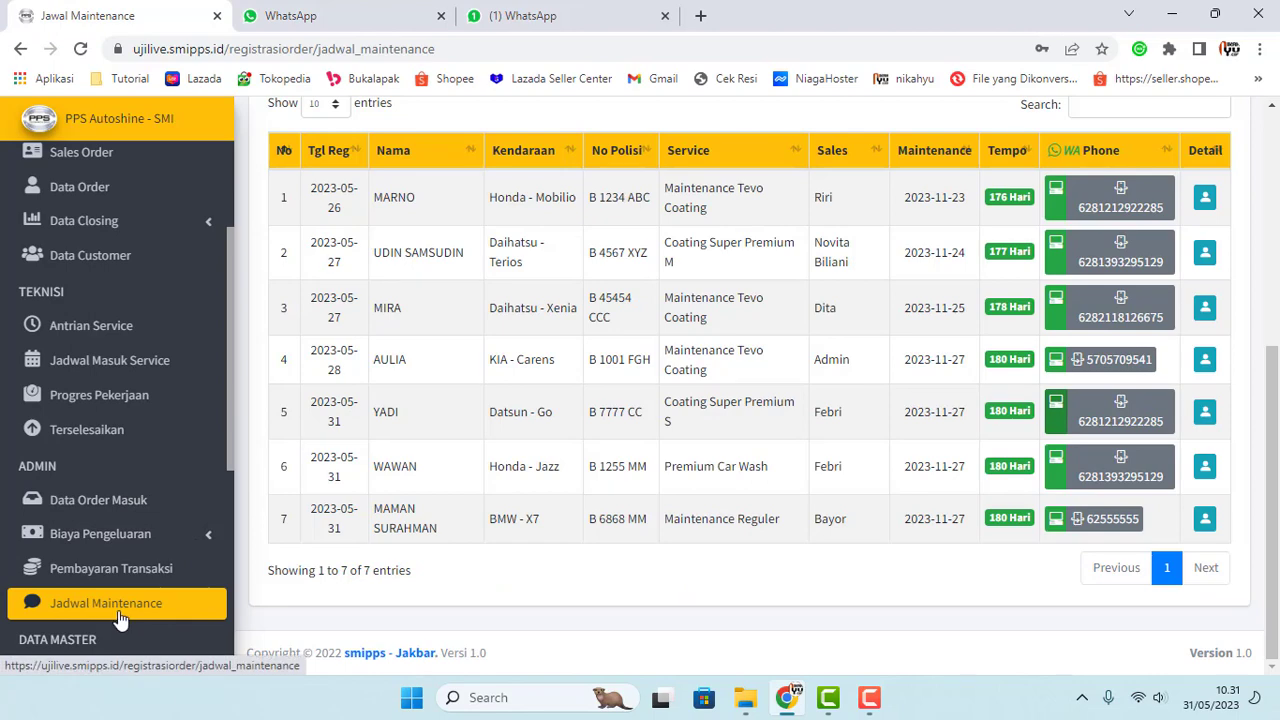
Step: Reload Jadwal Maintenance and scroll past the empty reminder table and 7-customer list
click(216, 590)
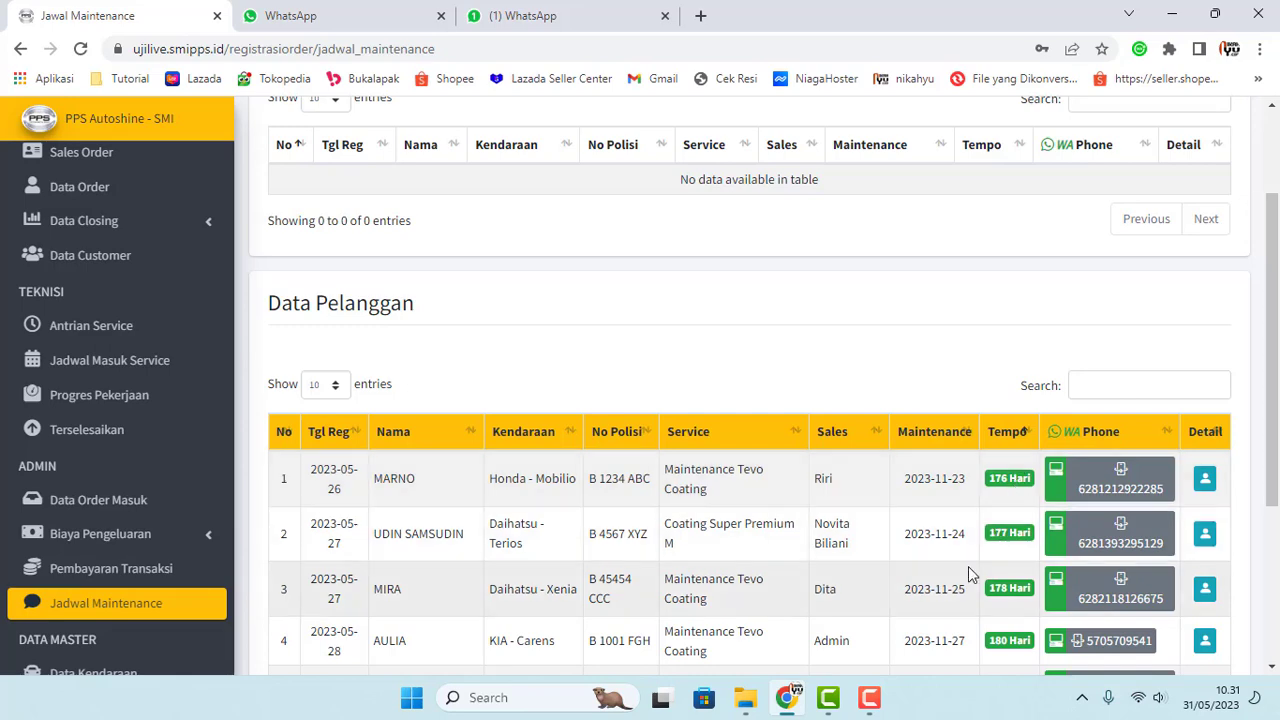
scroll(966, 566, down, 2)
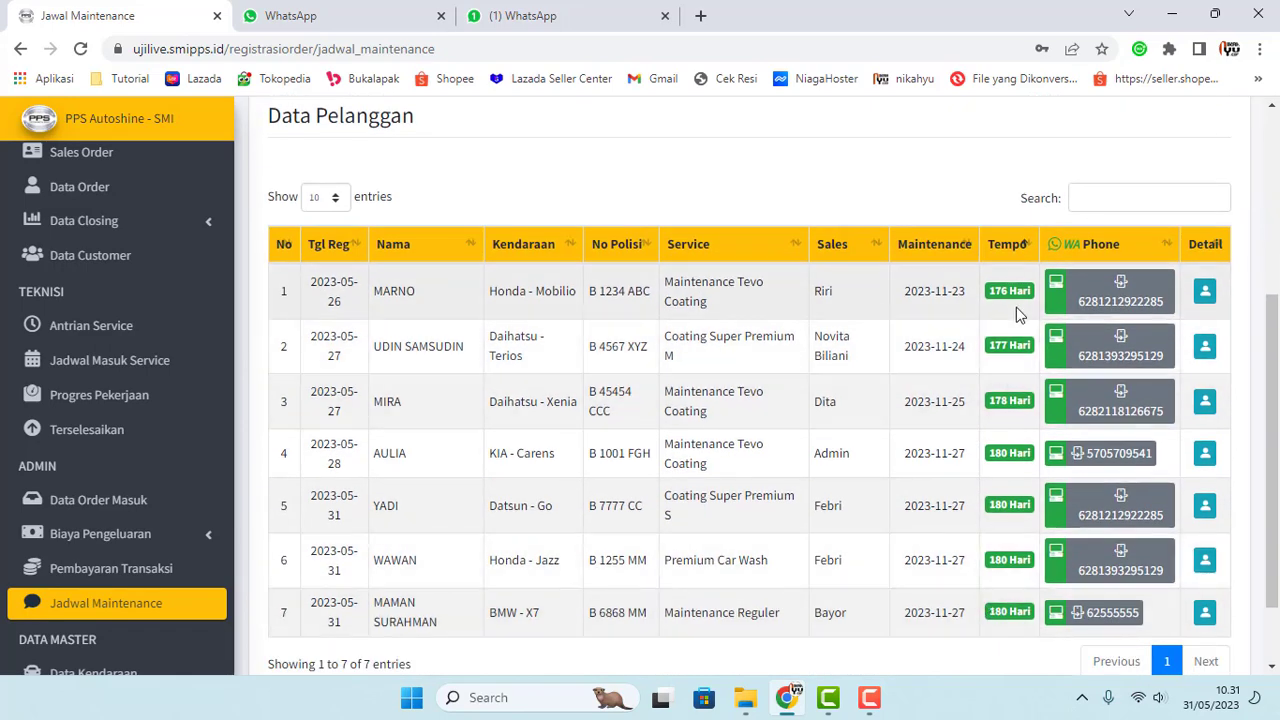
scroll(1010, 330, up, 4)
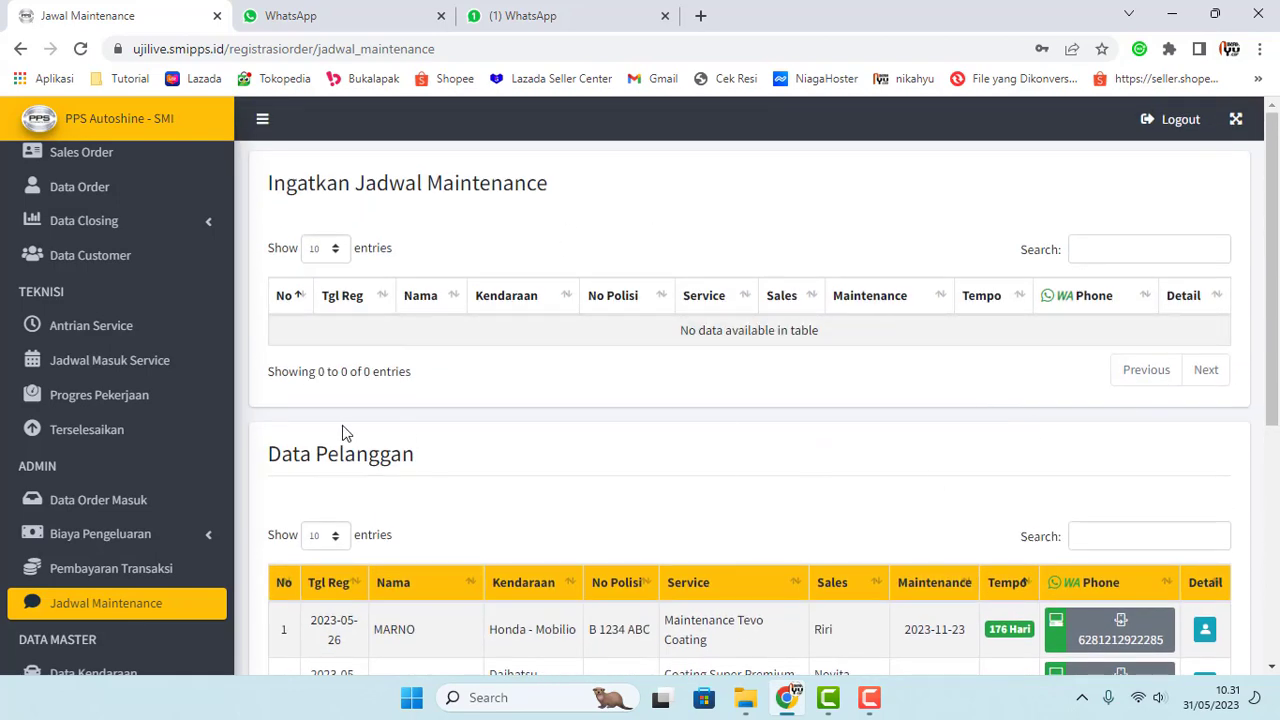
scroll(342, 432, down, 5)
scroll(60, 590, down, 4)
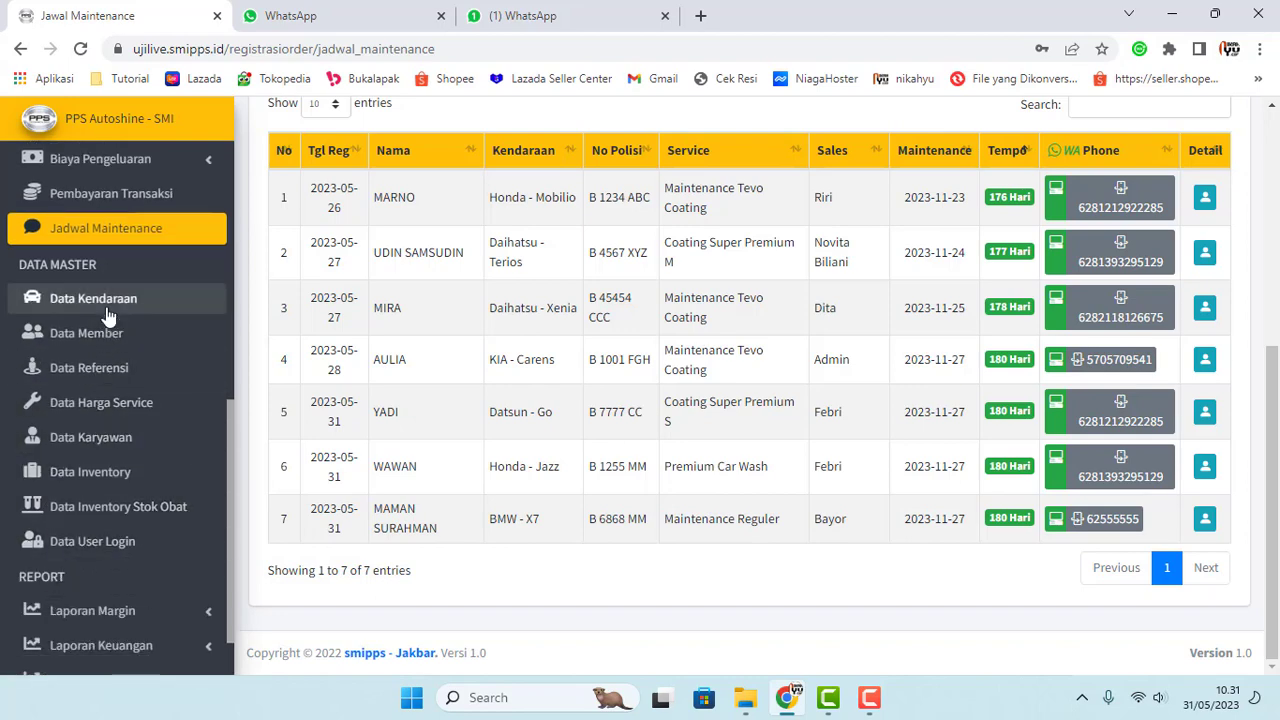
click(108, 313)
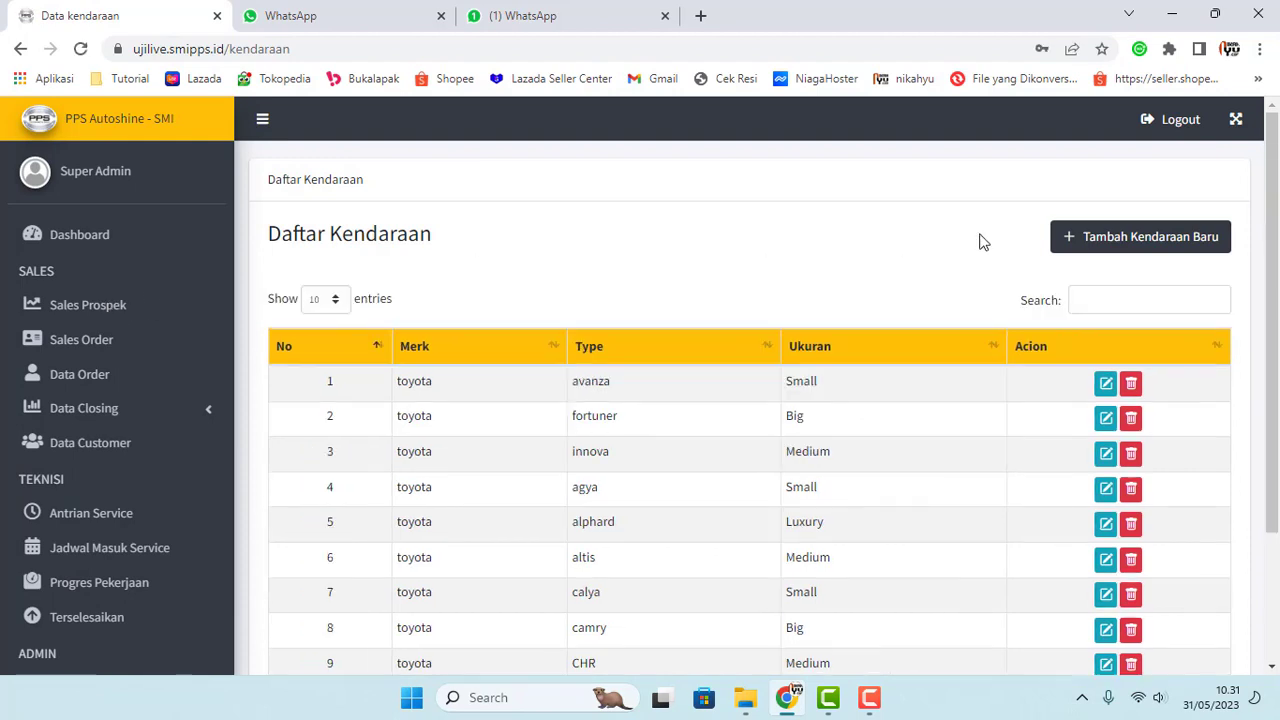
click(1128, 238)
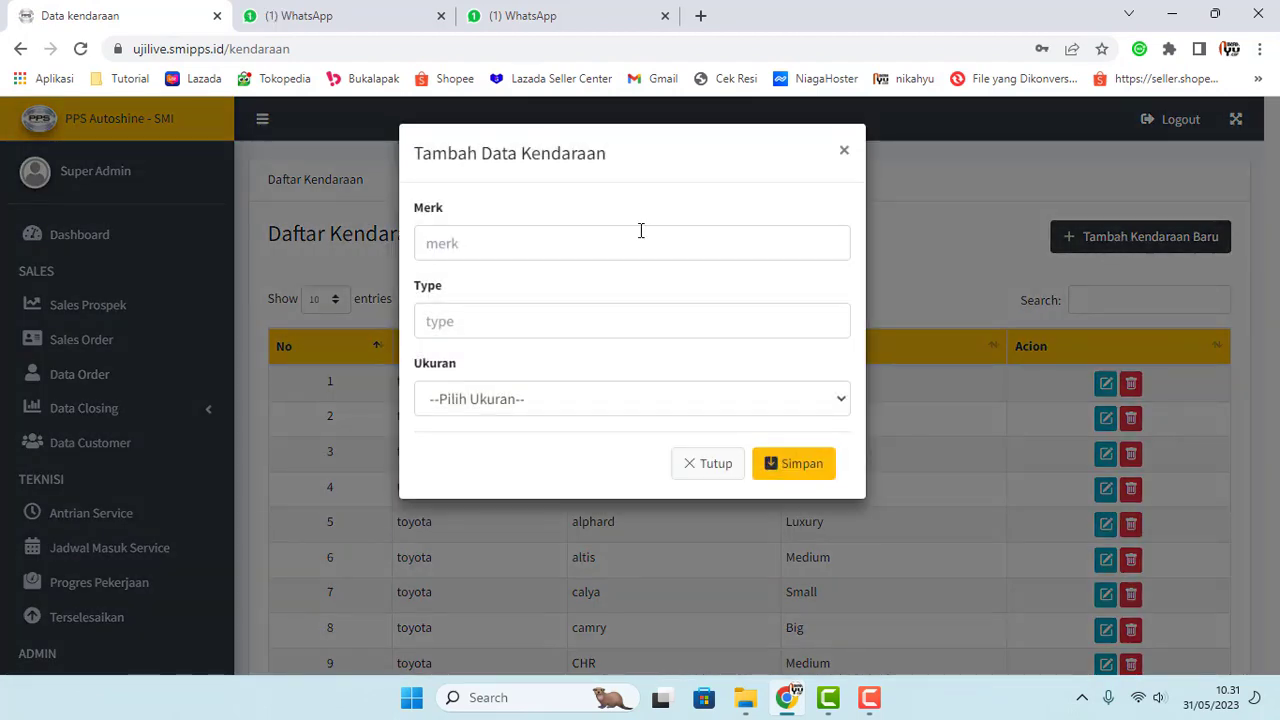
click(638, 238)
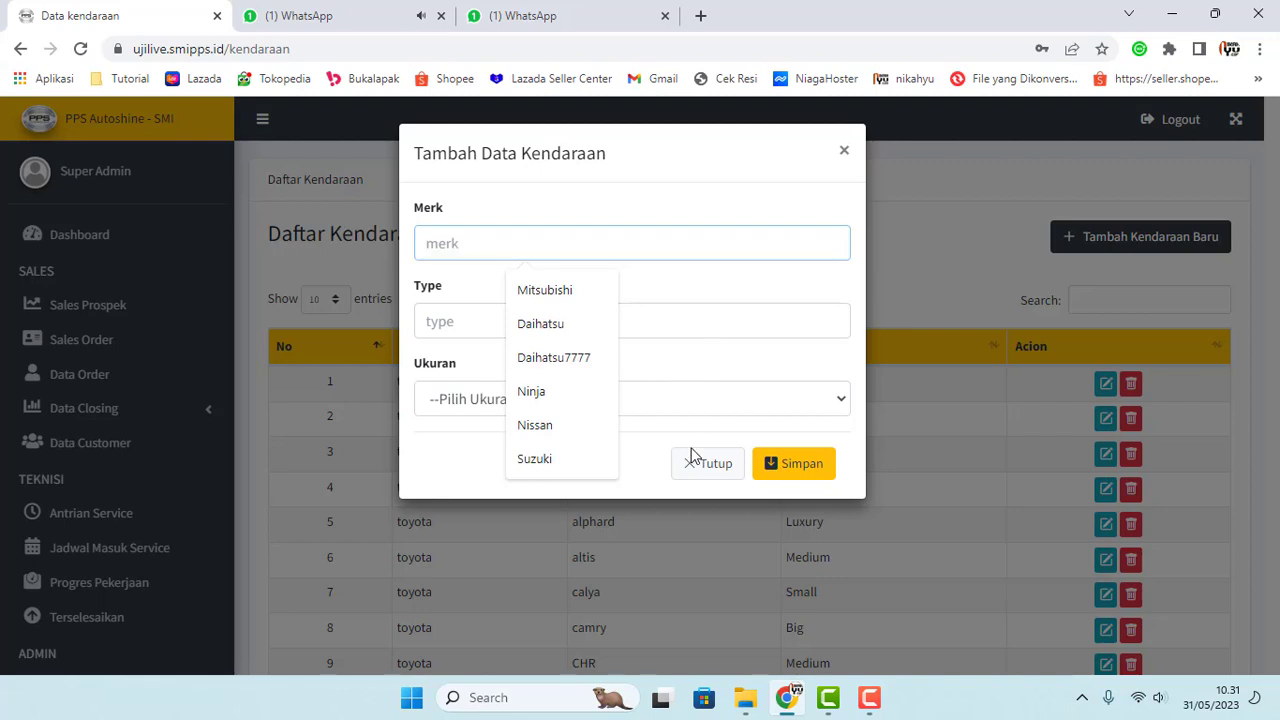
click(845, 152)
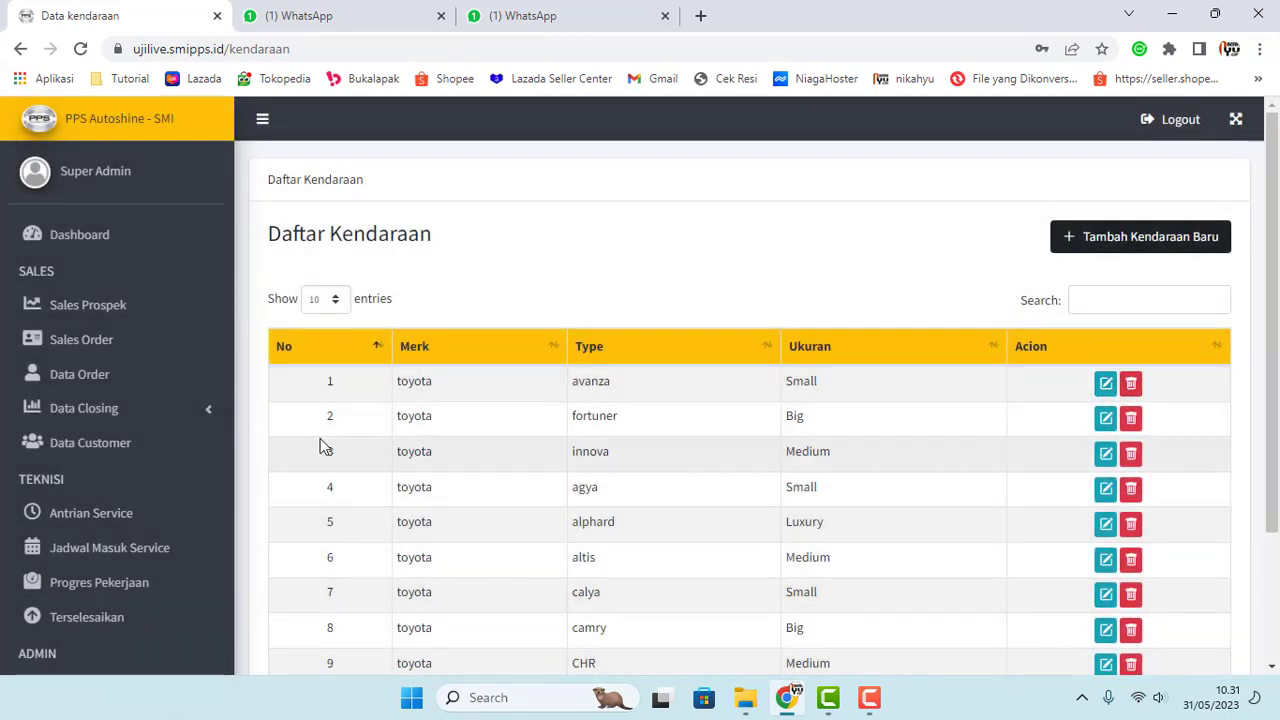
scroll(200, 455, down, 6)
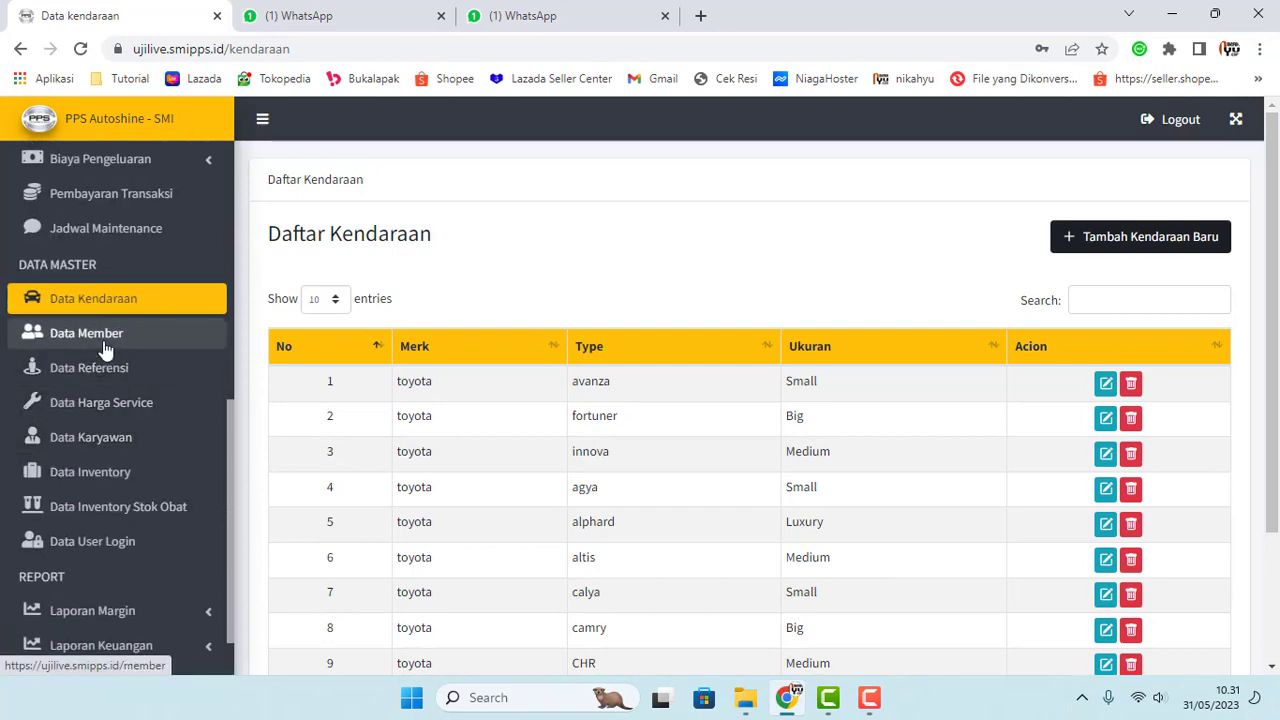
Step: Open Data Member and browse the Daftar Member entries
click(103, 343)
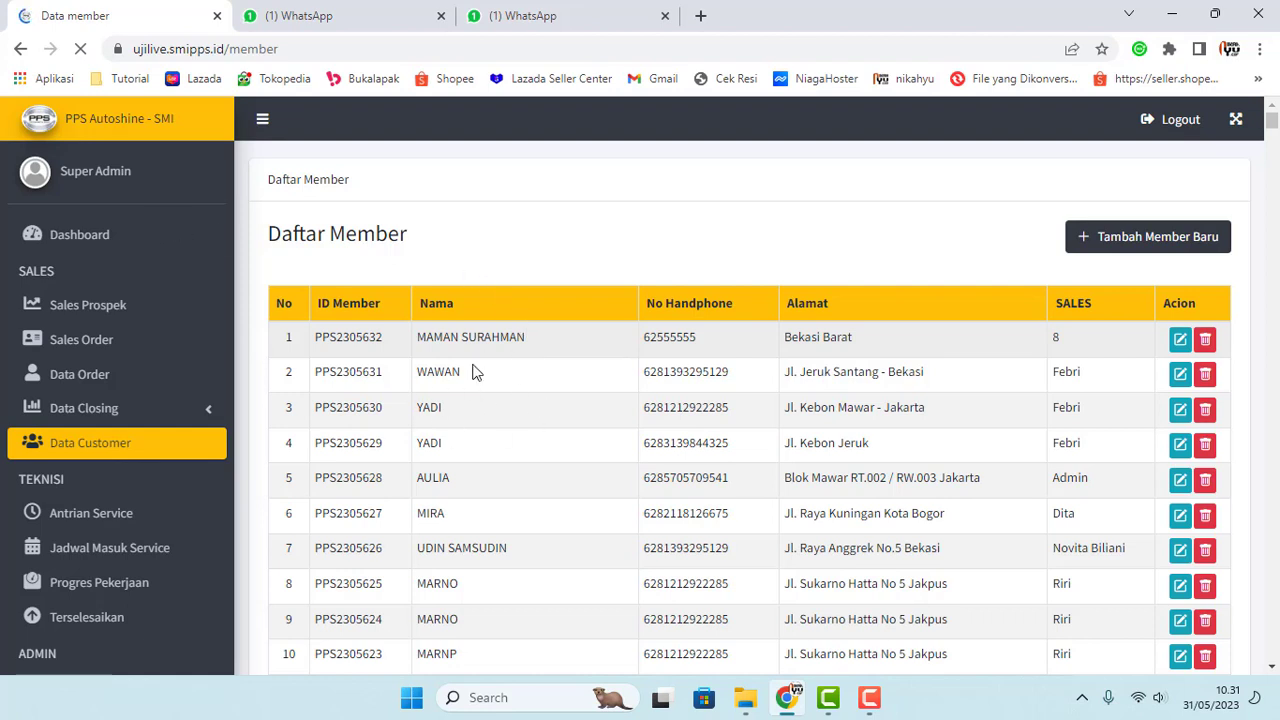
drag(315, 338, 825, 373)
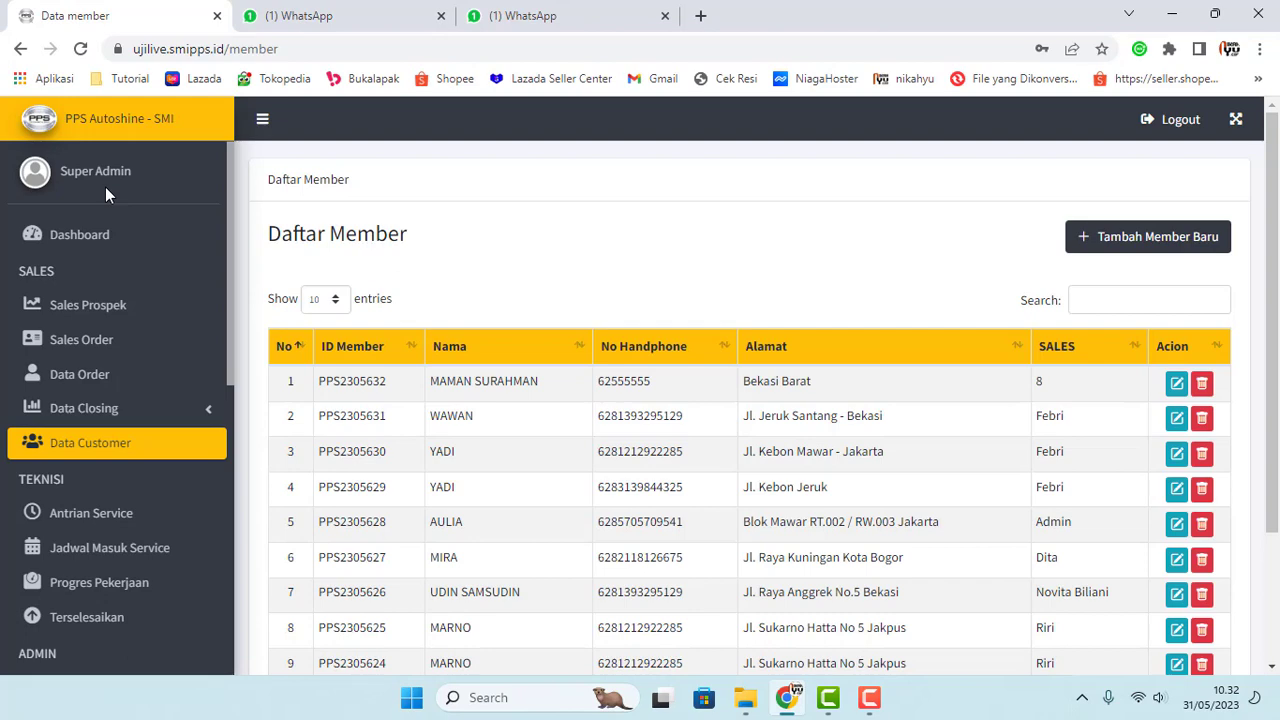
scroll(418, 424, down, 2)
scroll(418, 424, up, 2)
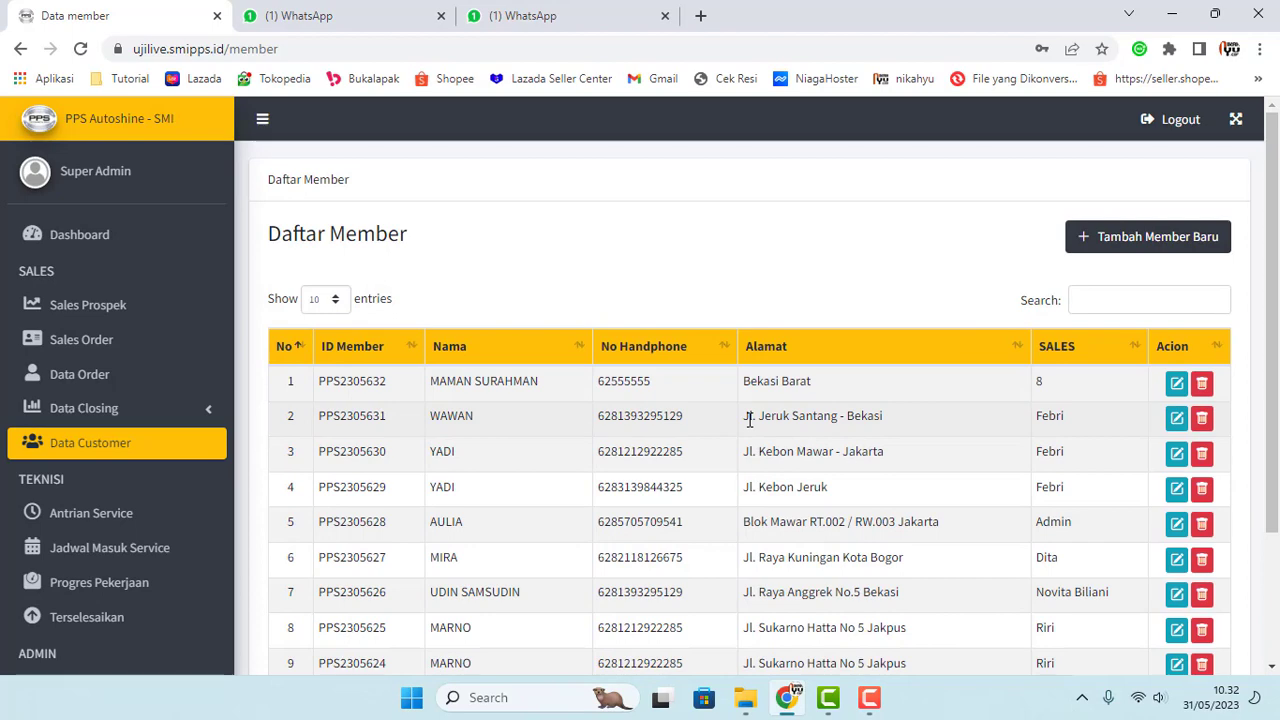
Step: Preview the Tambah Member Baru form, close it unsaved, and scroll down the member list
click(1137, 243)
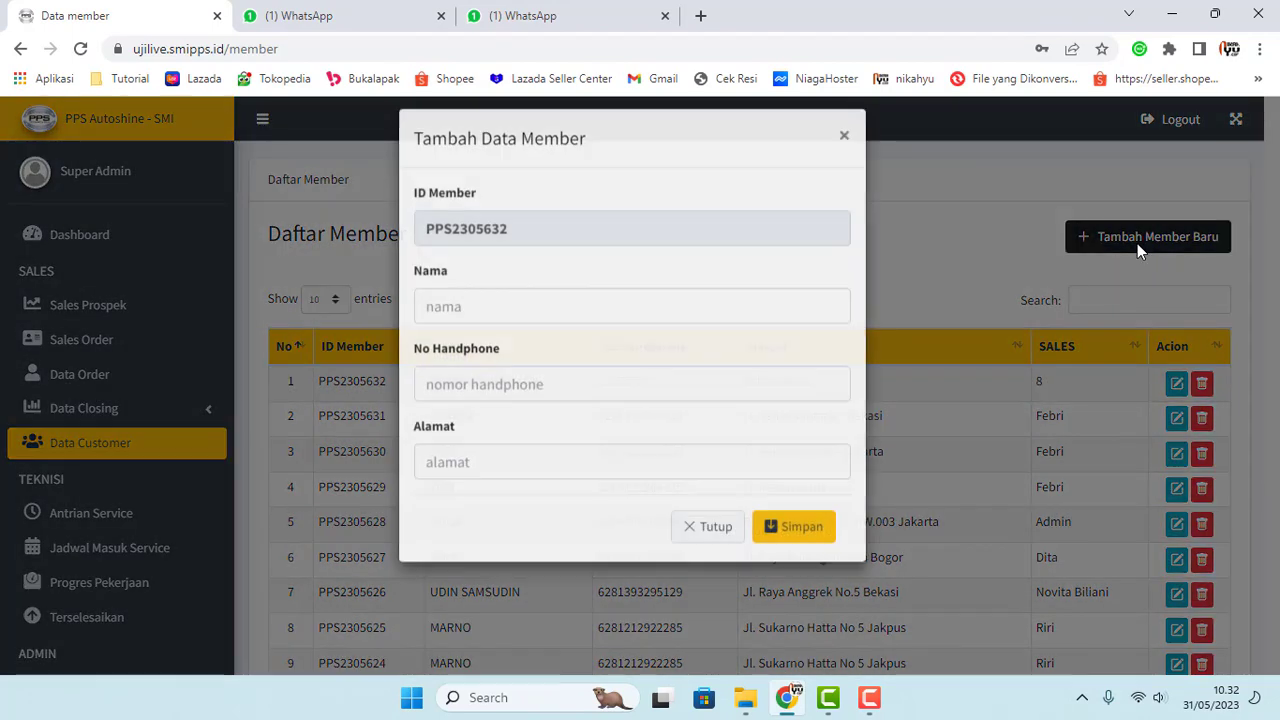
click(843, 152)
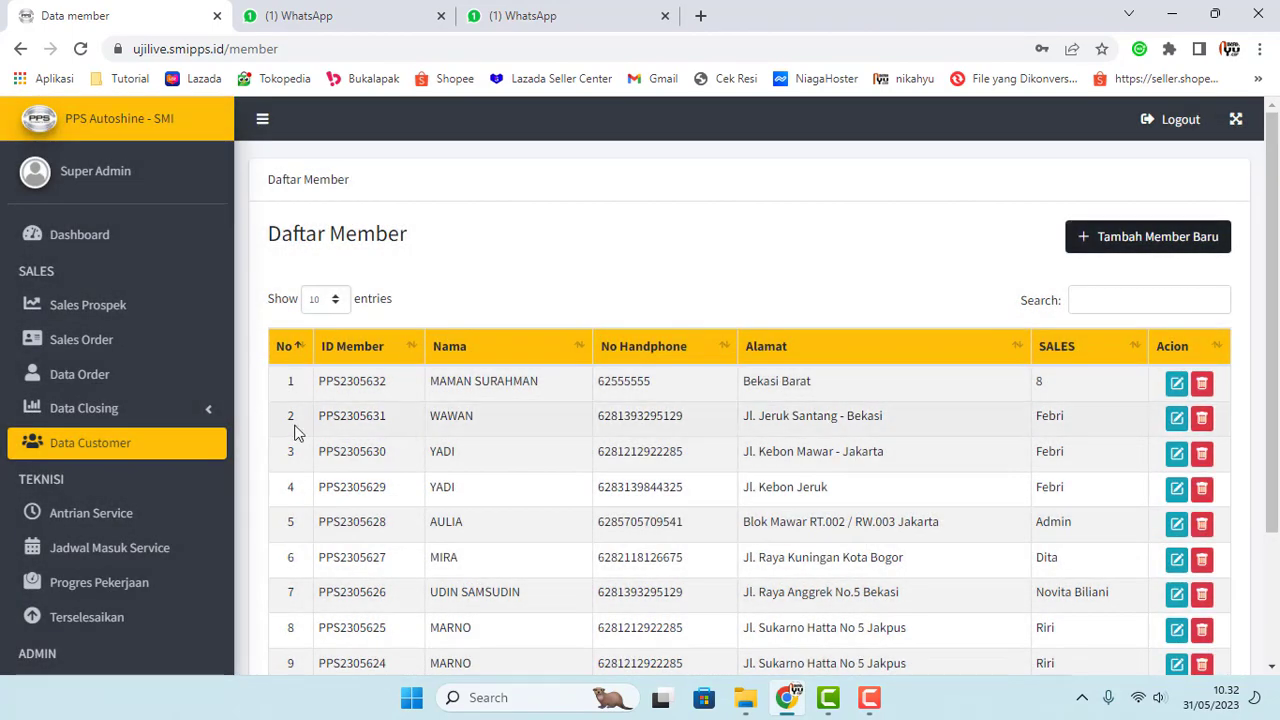
scroll(297, 423, down, 2)
scroll(160, 480, down, 3)
scroll(150, 497, down, 2)
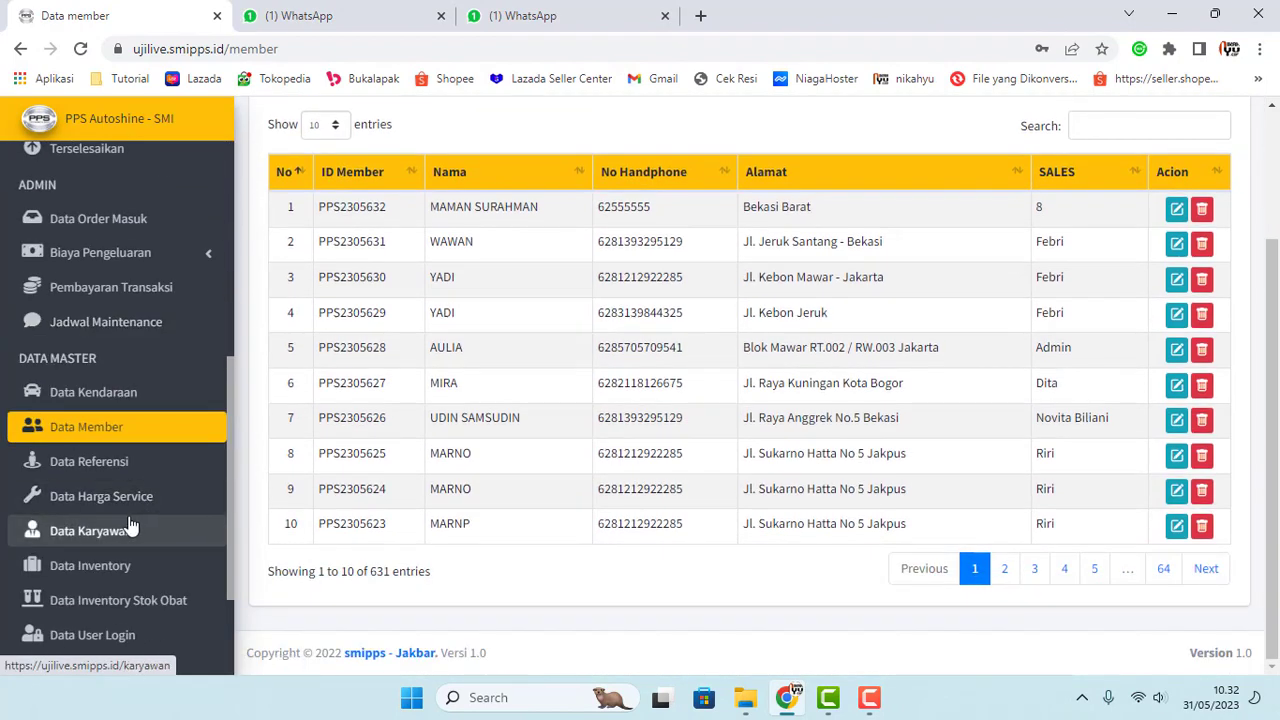
Step: Open Daftar Referensi, view the Dashboard in a new tab, and return to the referral list
click(95, 468)
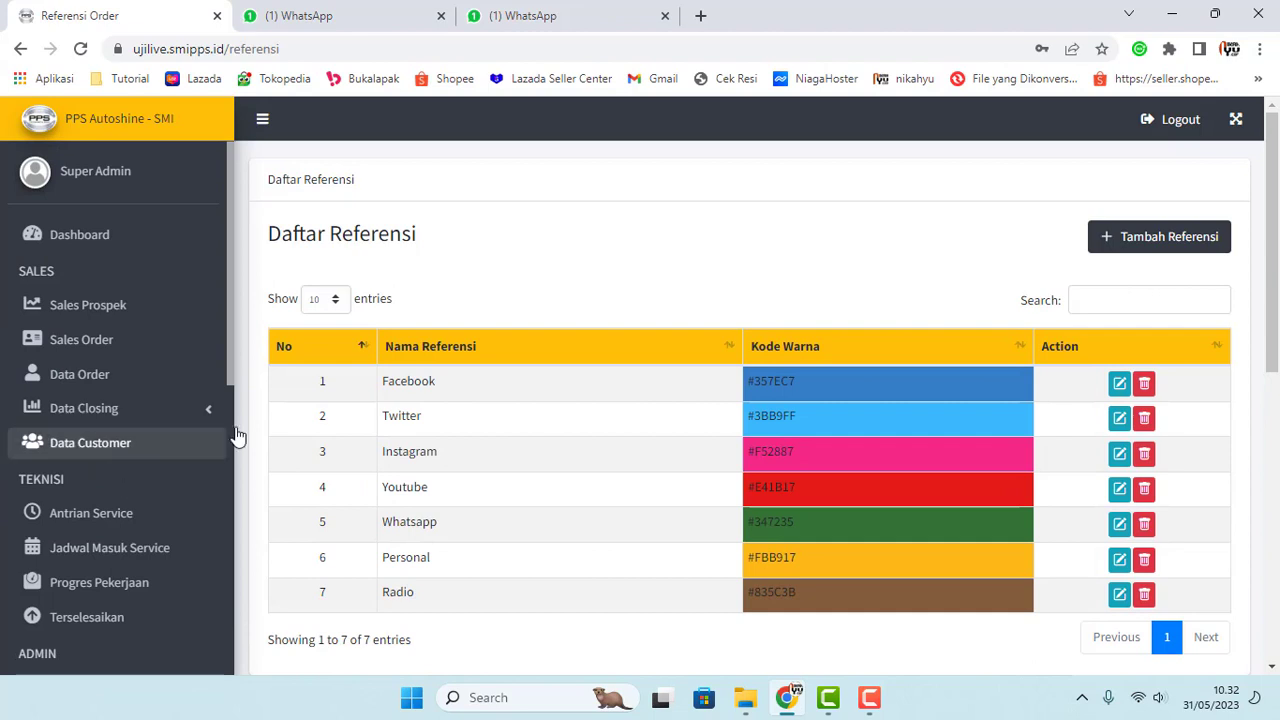
right_click(90, 242)
click(122, 256)
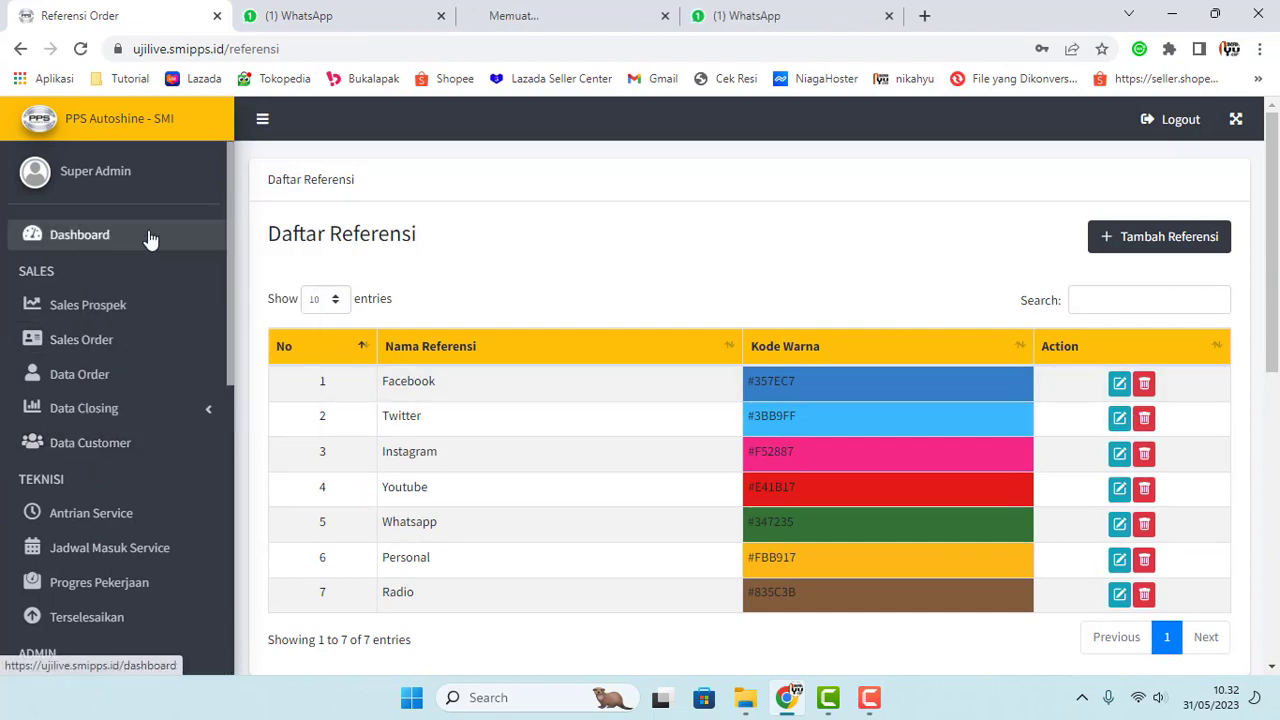
click(606, 16)
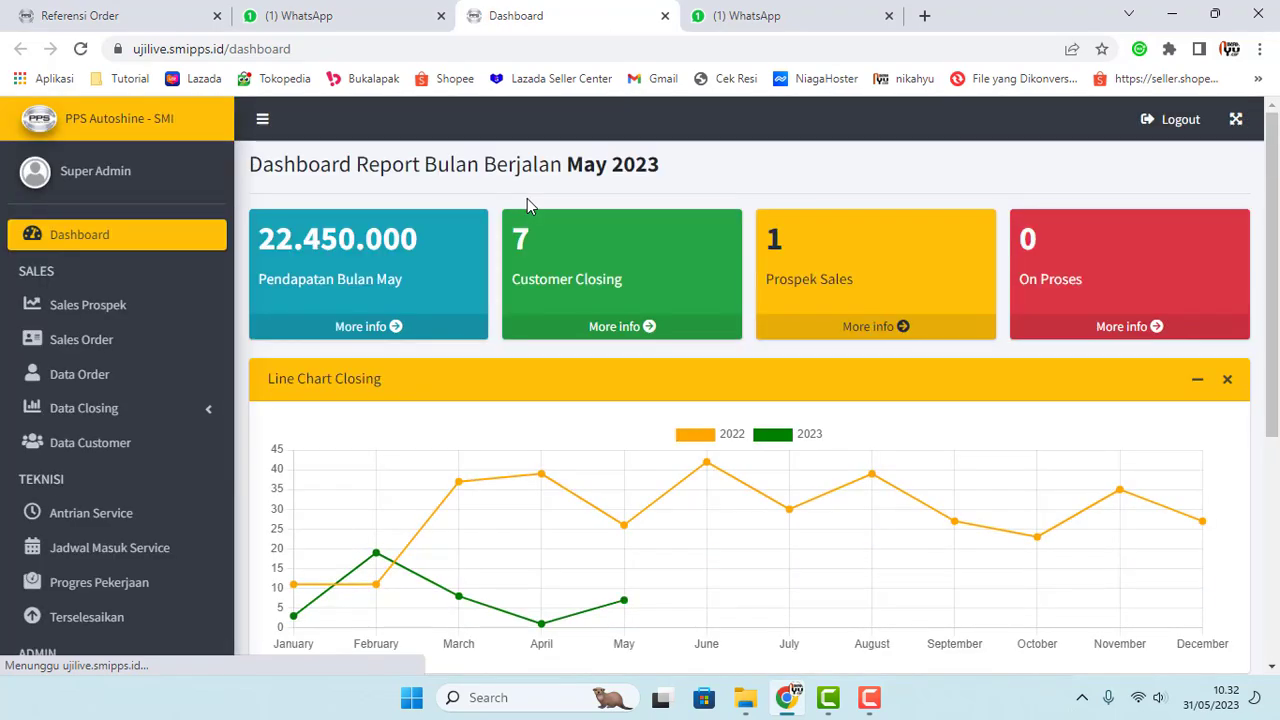
scroll(923, 486, down, 4)
mouse_move(1066, 510)
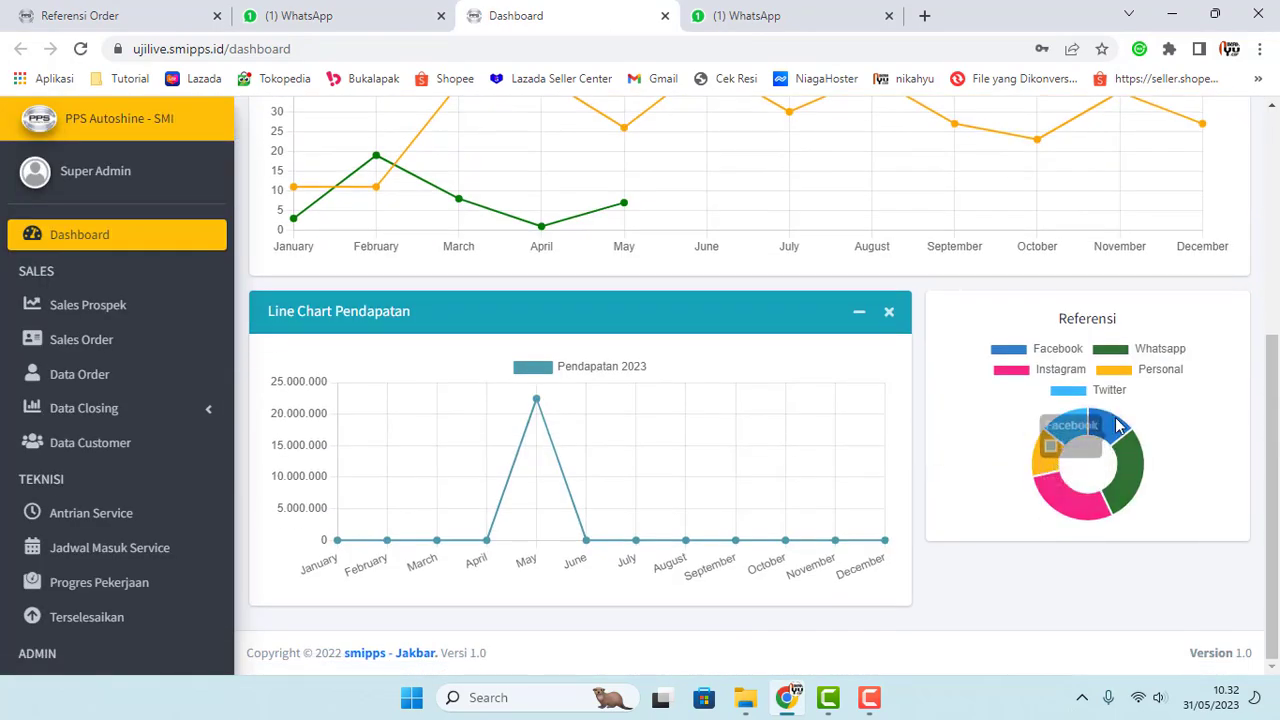
click(55, 10)
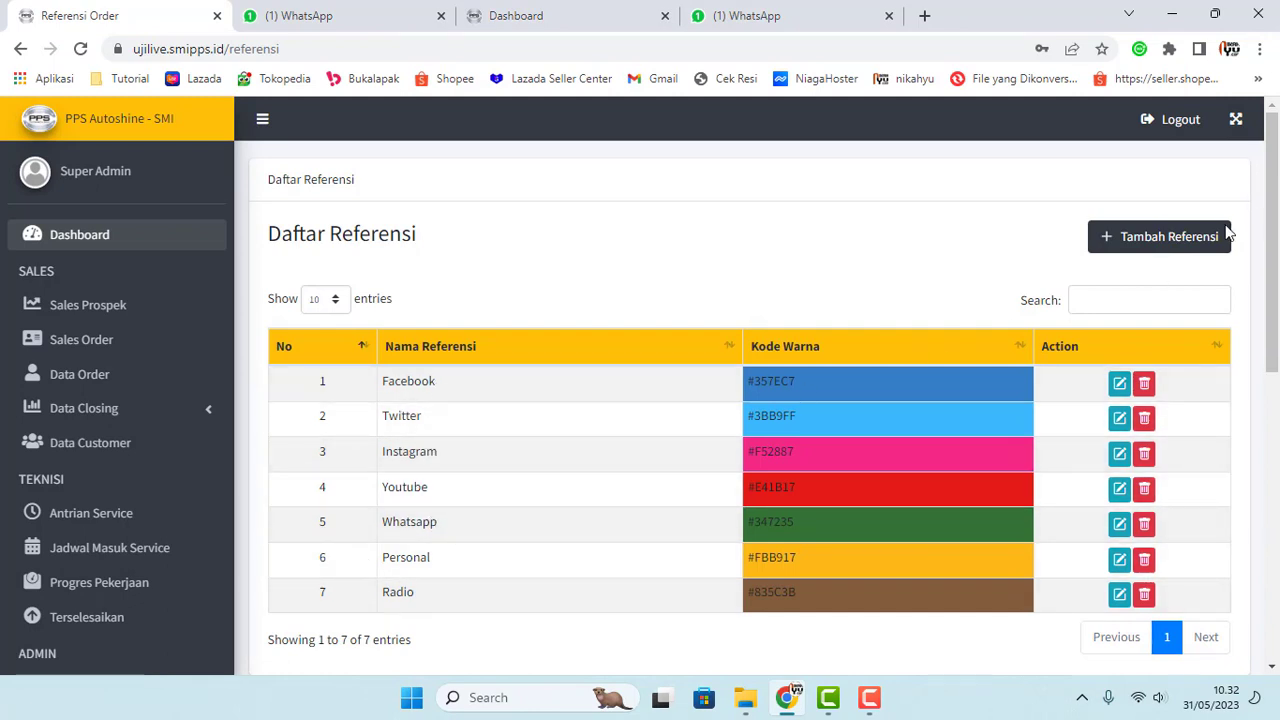
Step: Open the Tambah Referensi form and pick dark red 118,20,20 as the Warna colour
click(1168, 236)
click(616, 245)
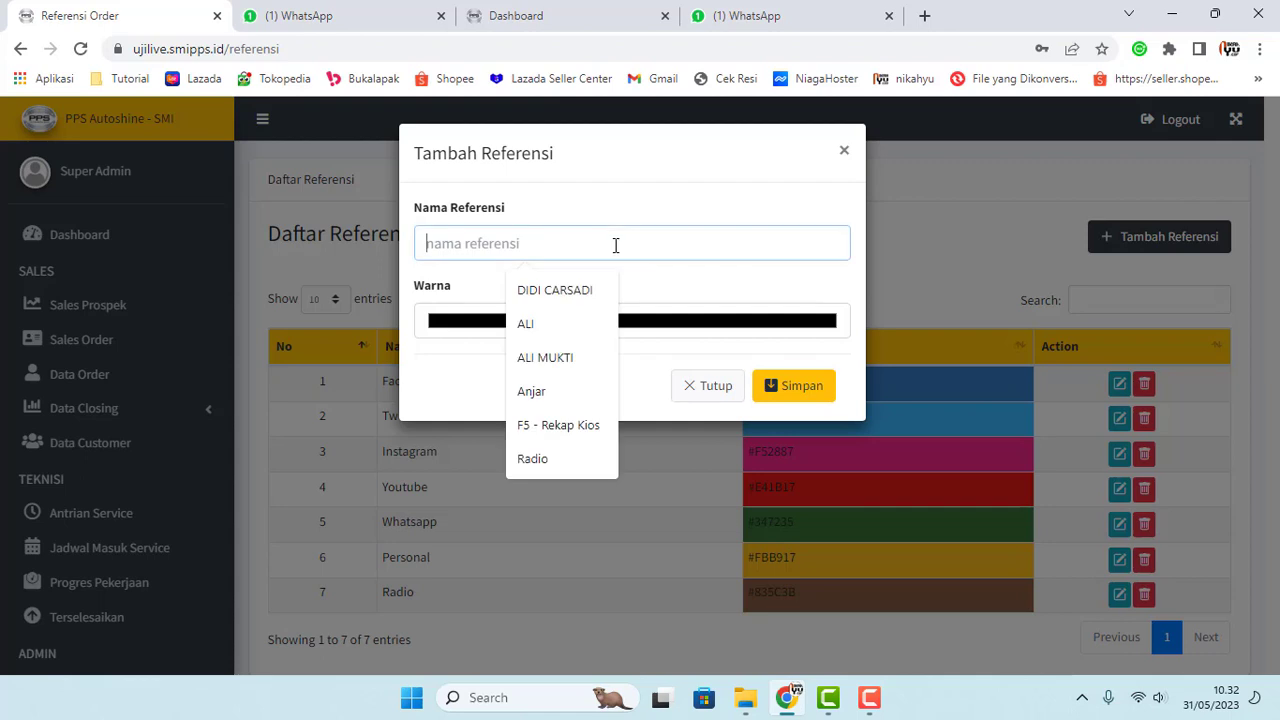
click(472, 328)
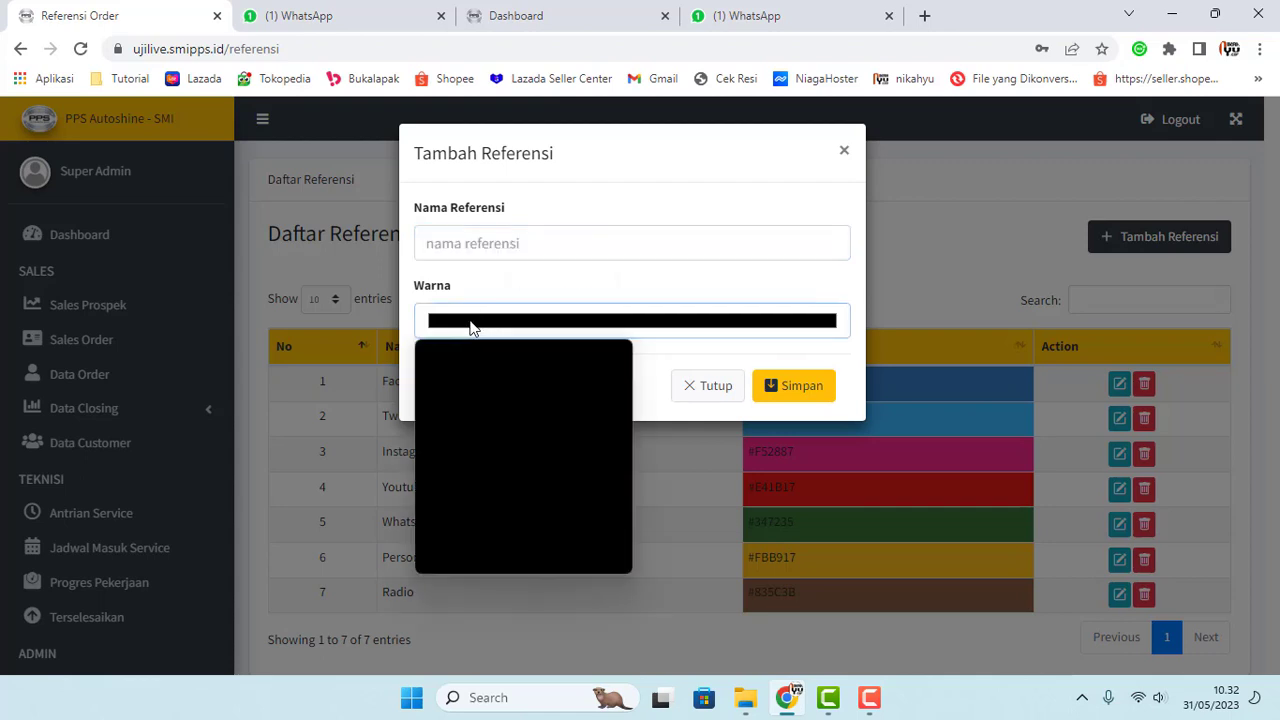
click(574, 380)
click(594, 410)
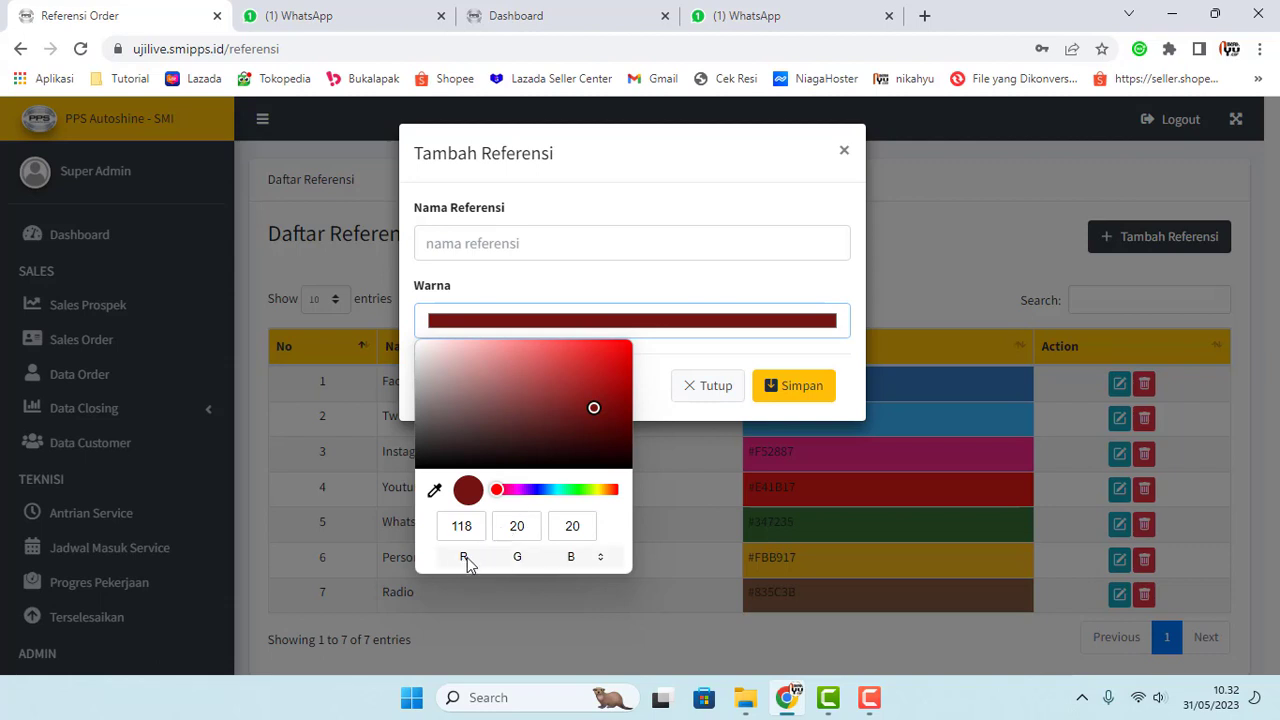
Step: Show the colour as hex #761414, then move to the empty Nama Referensi field
click(600, 557)
click(602, 558)
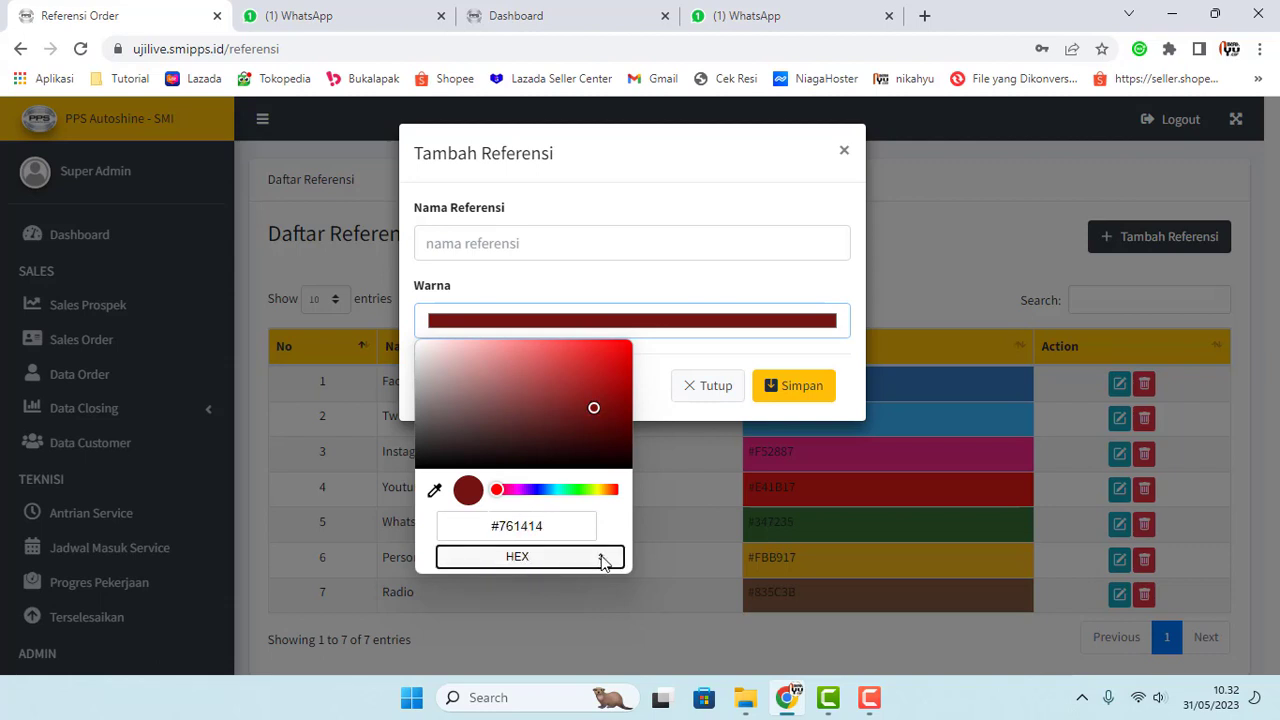
click(601, 559)
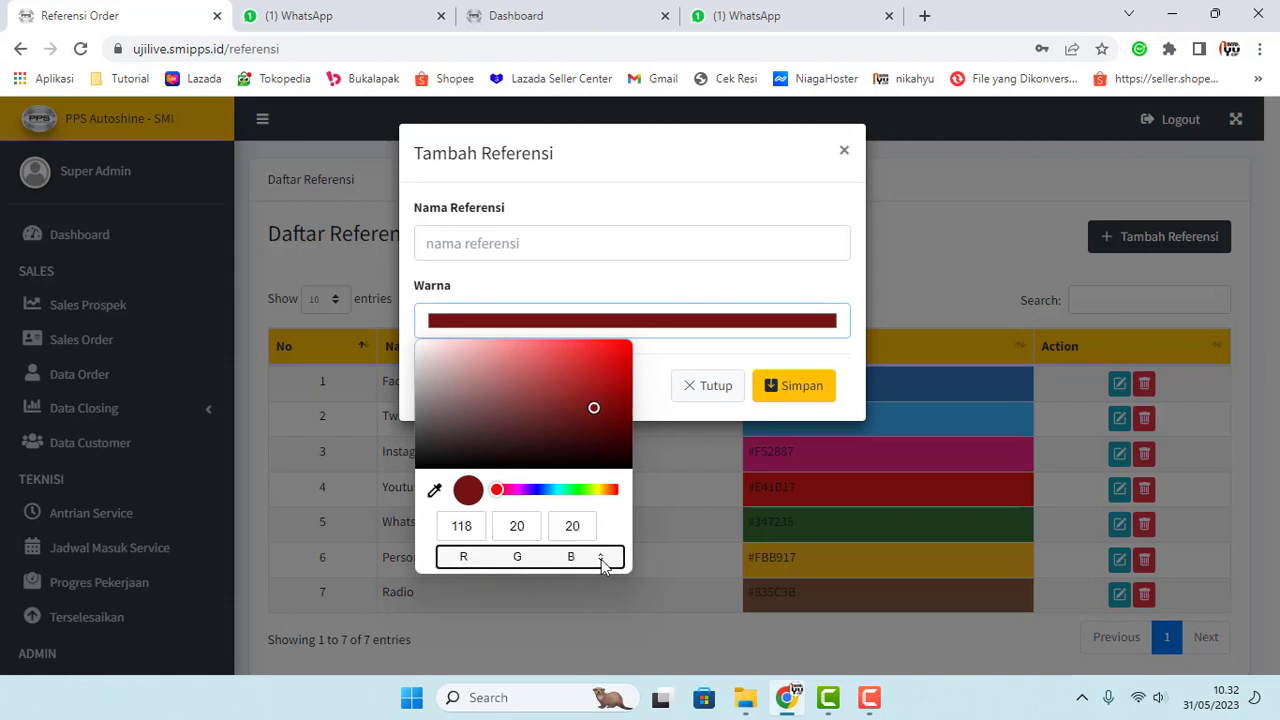
click(601, 559)
click(601, 559)
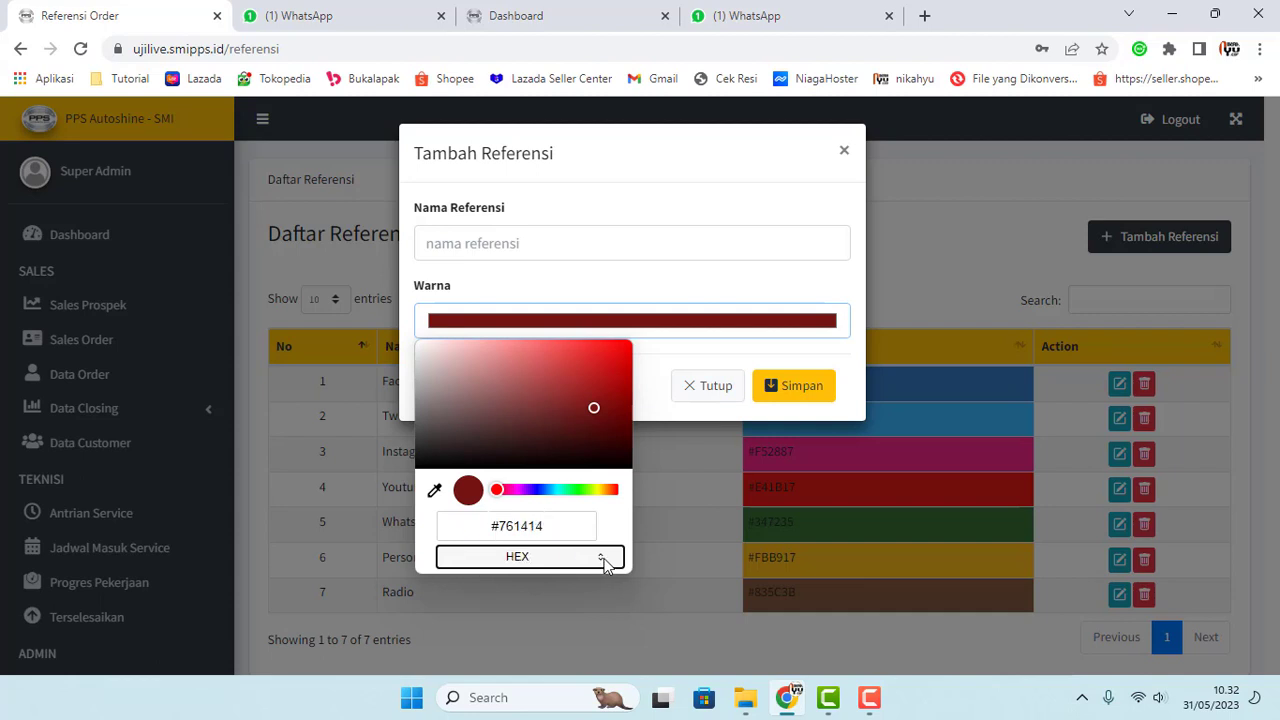
click(601, 559)
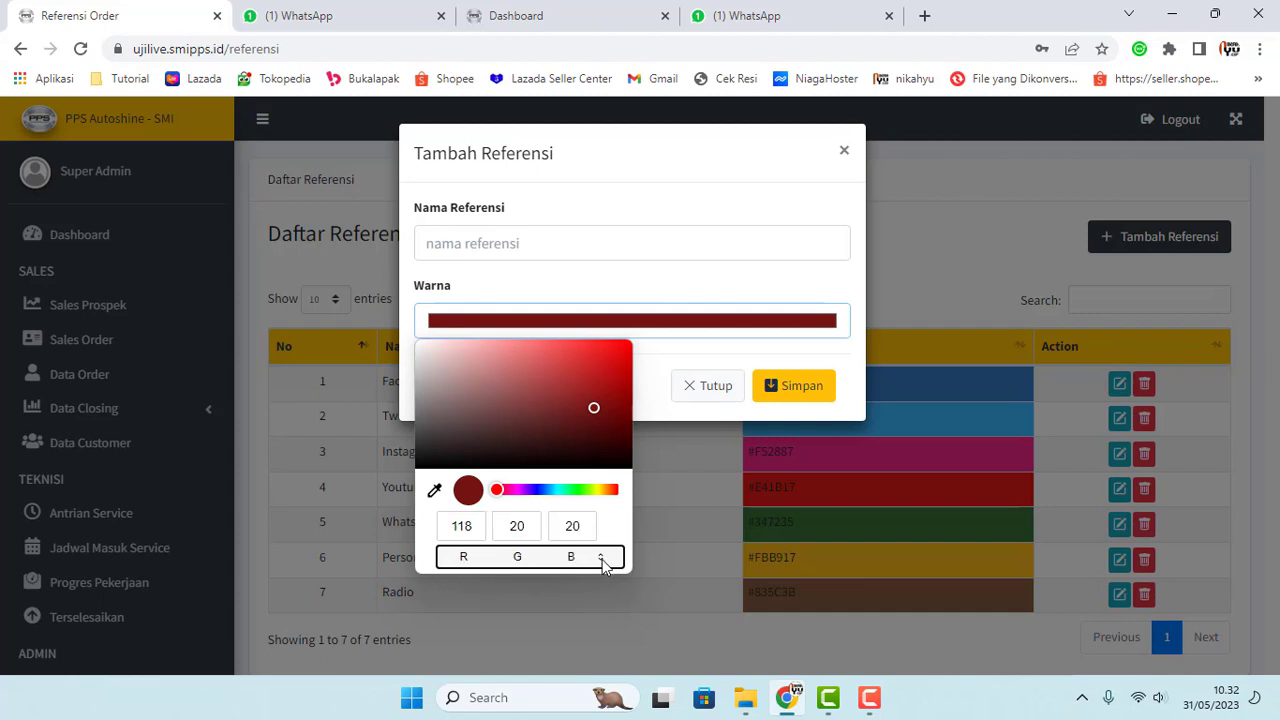
click(603, 560)
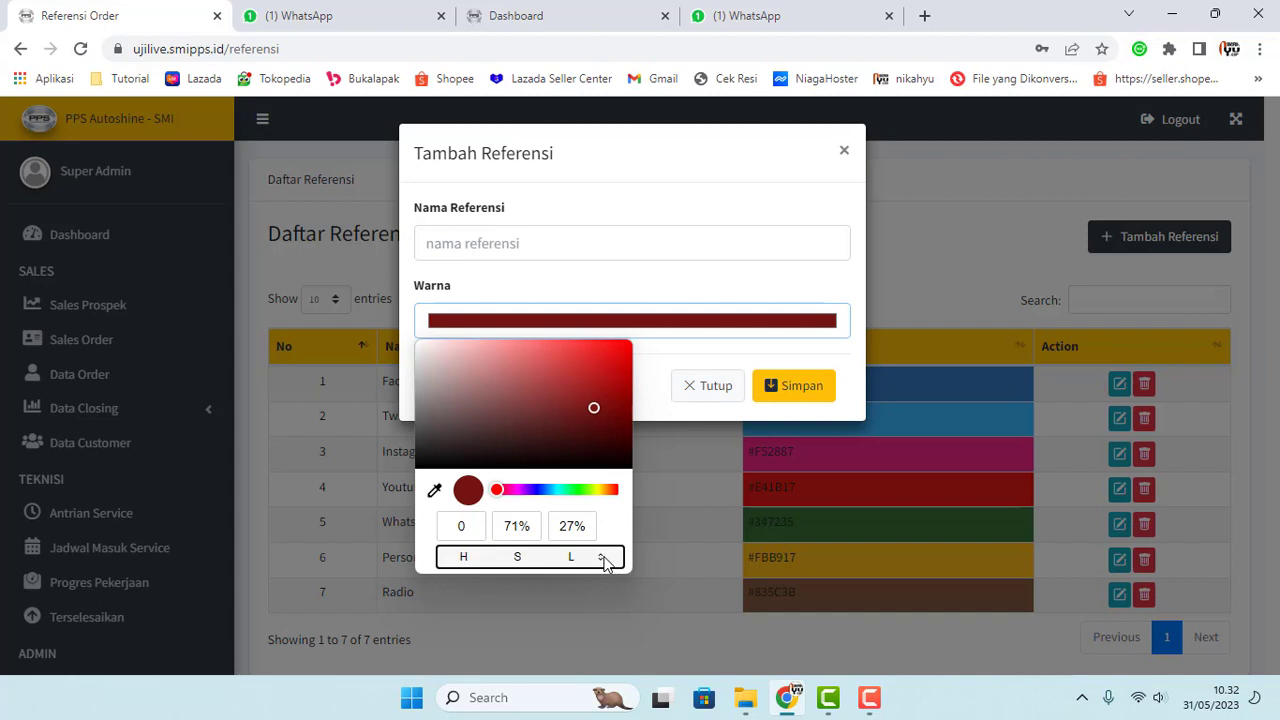
click(603, 560)
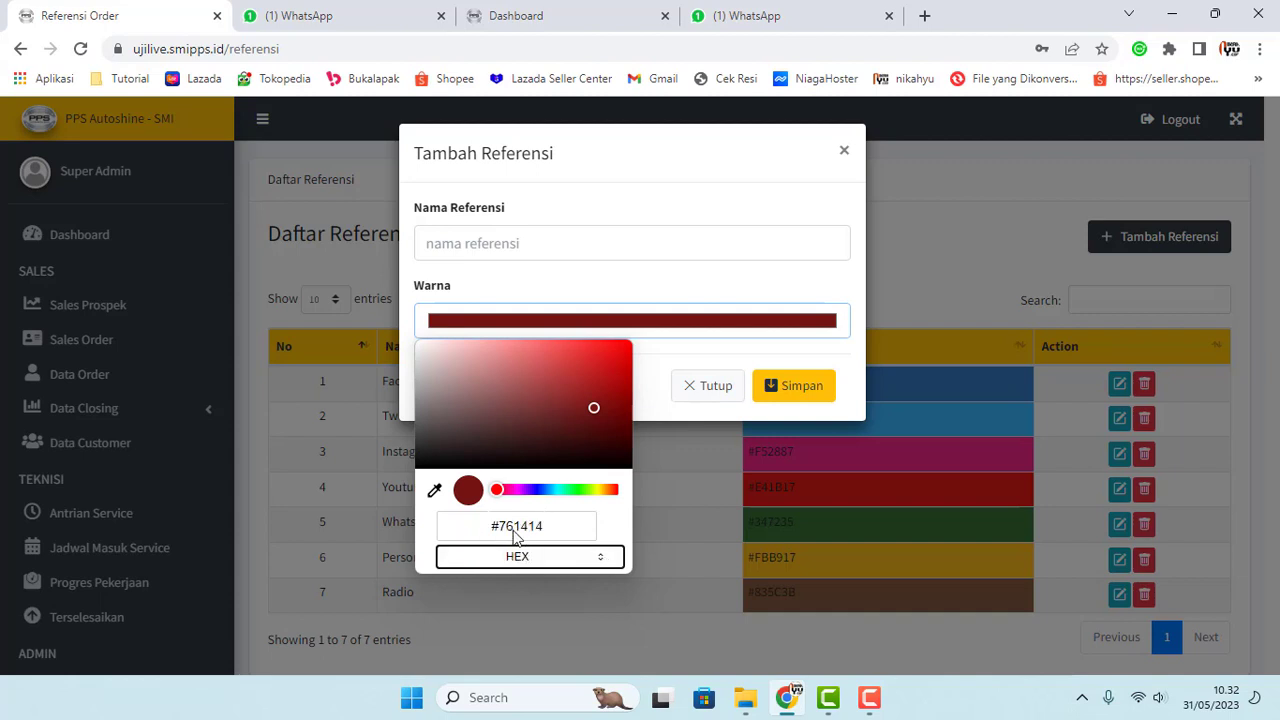
drag(492, 527, 535, 528)
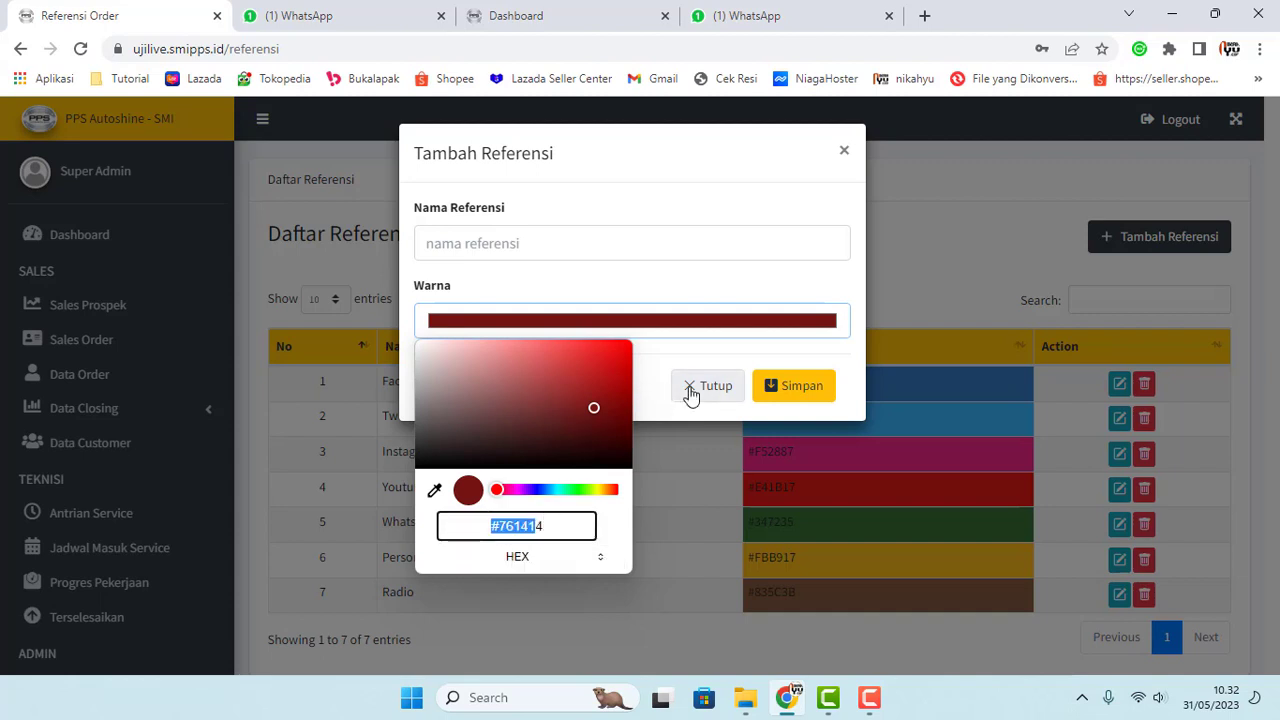
click(523, 231)
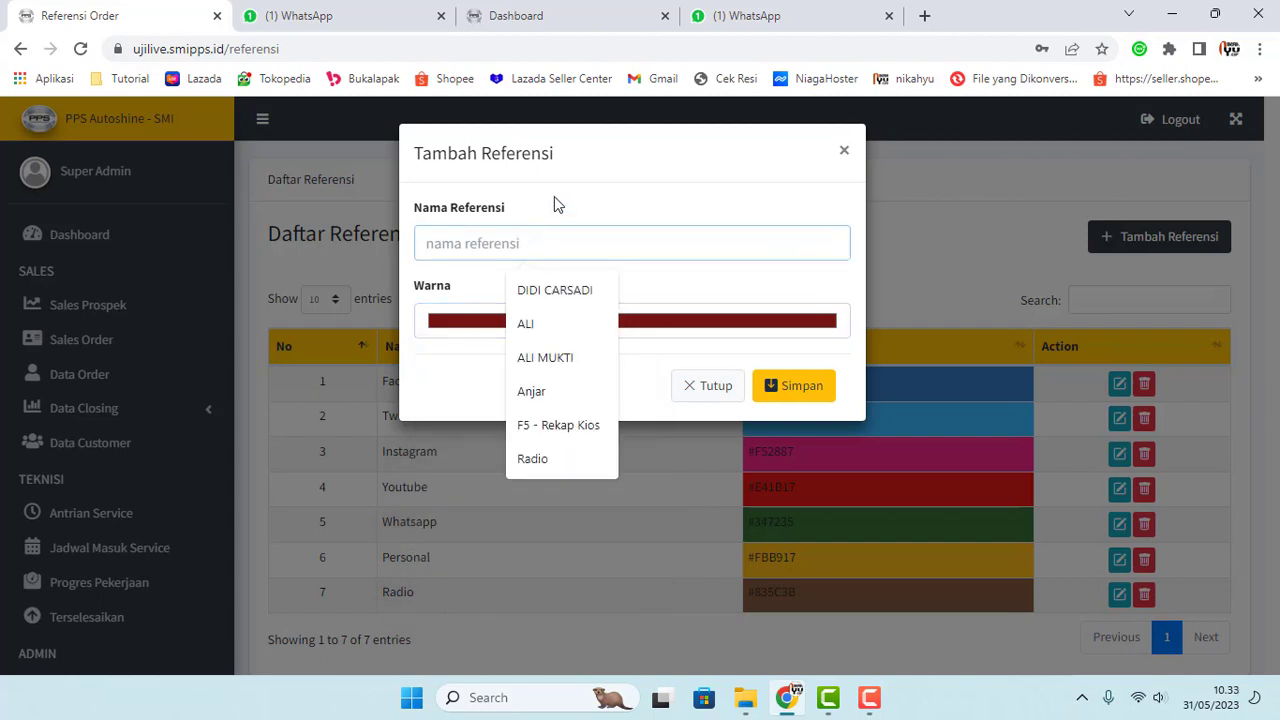
click(548, 234)
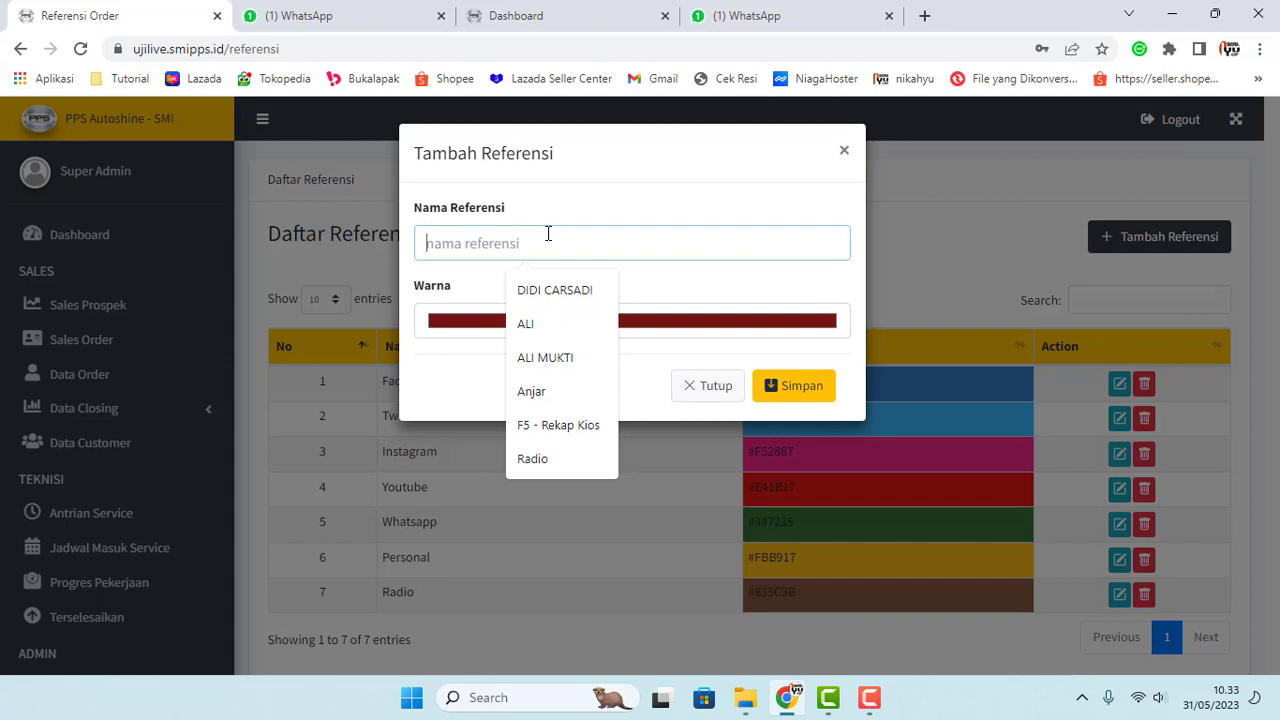
Step: Enter 'Kora' as the reference name, try a teal colour, then discard the form
text(Koran)
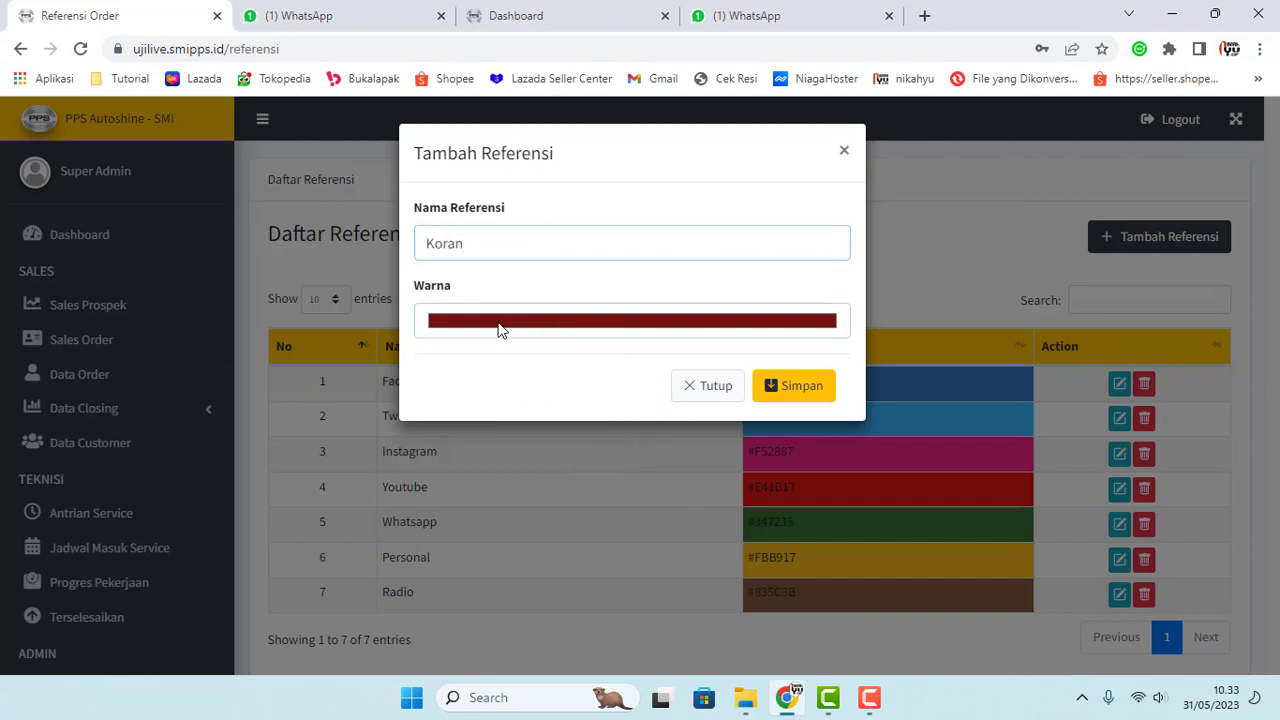
click(500, 324)
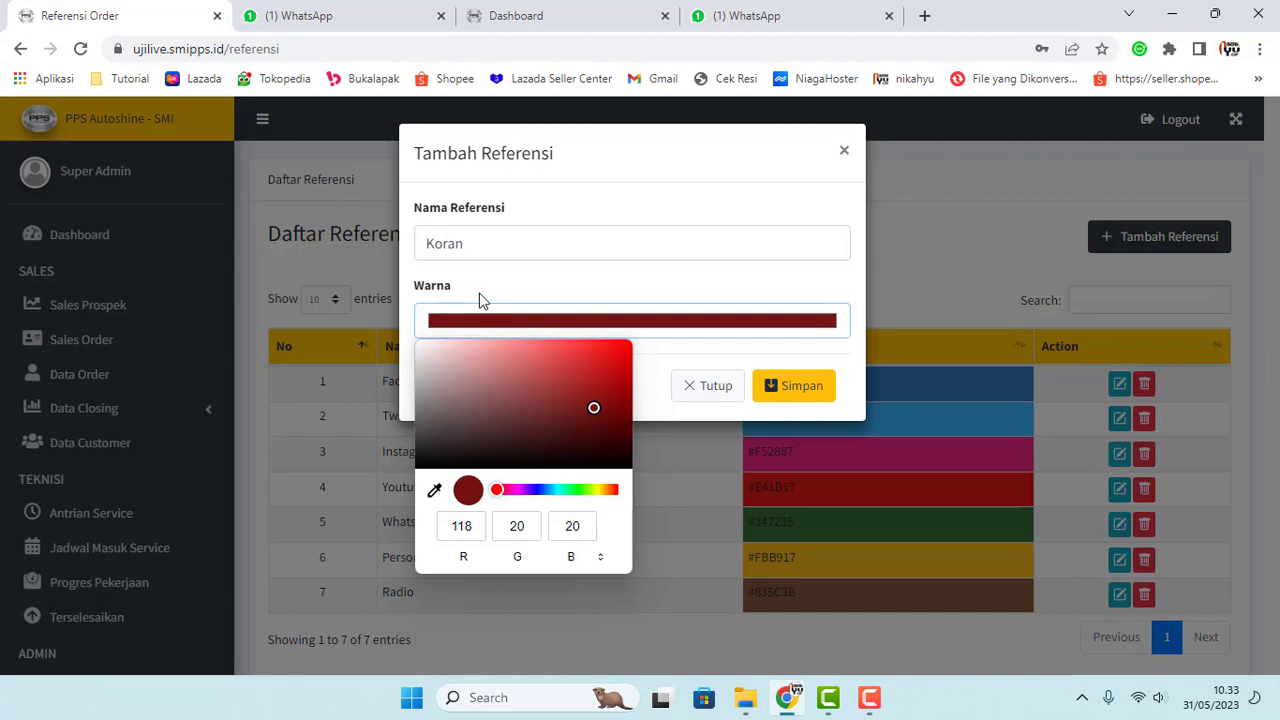
click(558, 490)
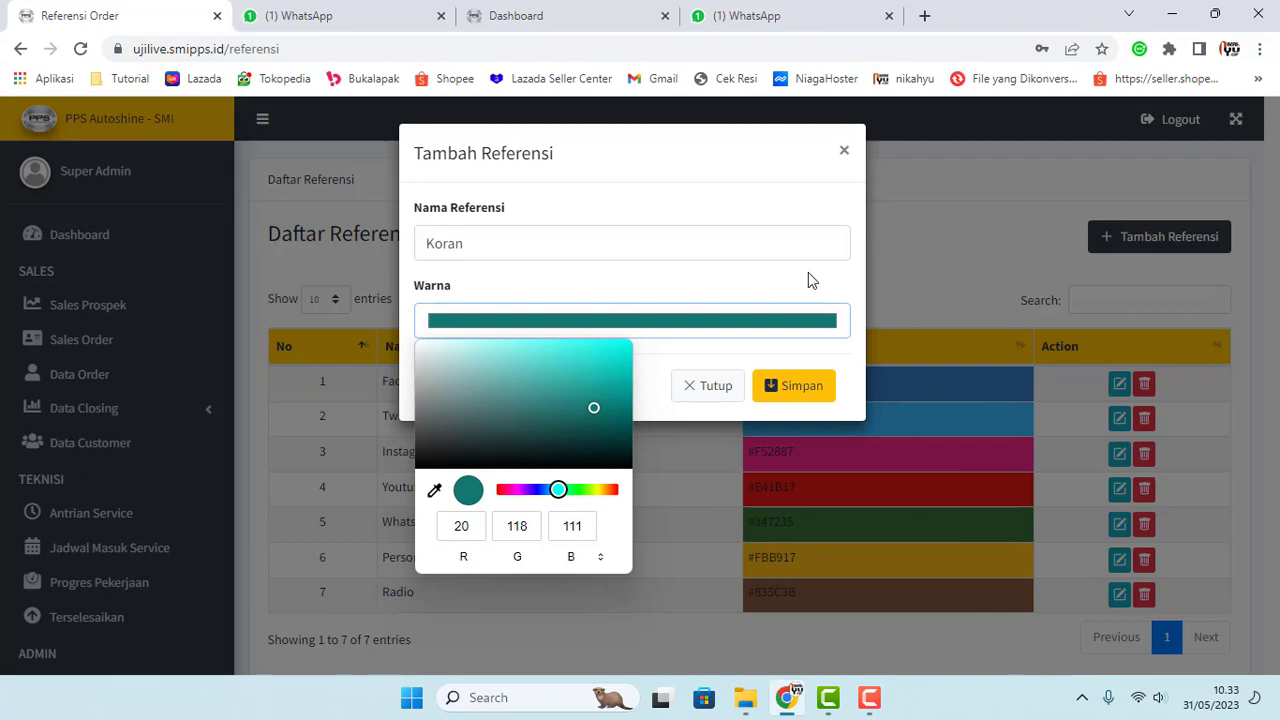
click(714, 390)
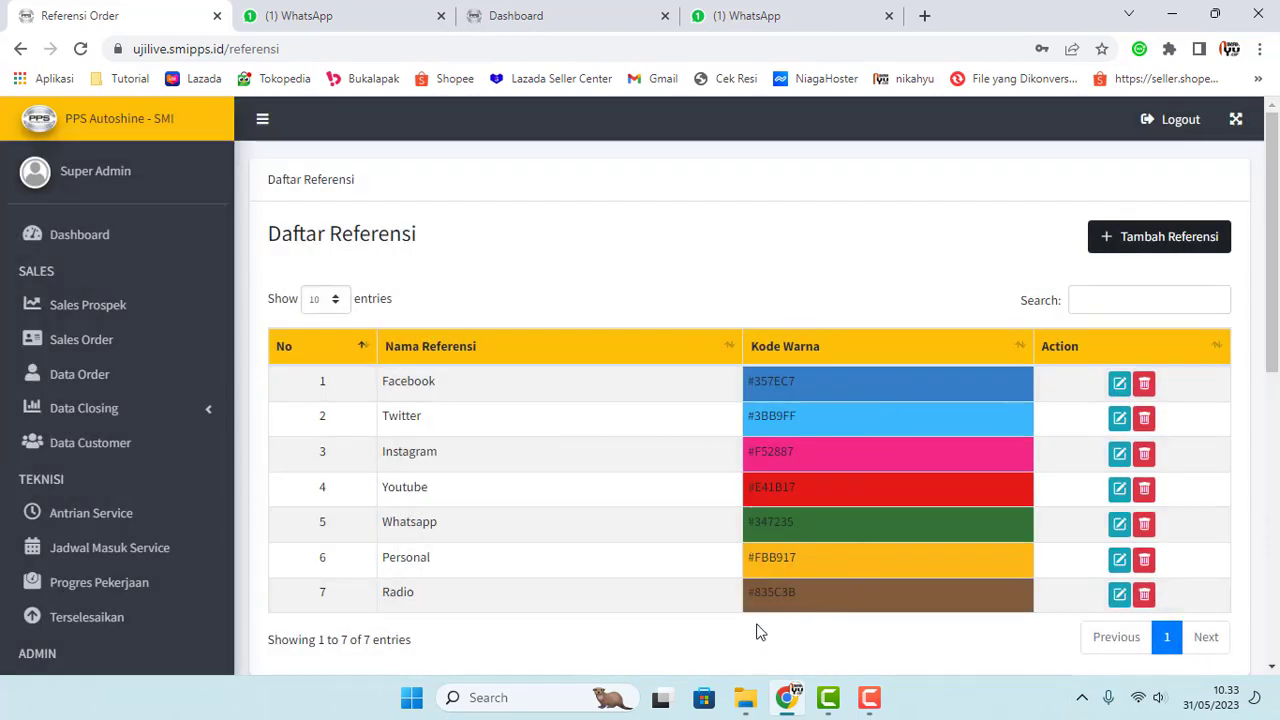
Step: Reopen Tambah Referensi and choose a light beige Warna colour
click(1134, 238)
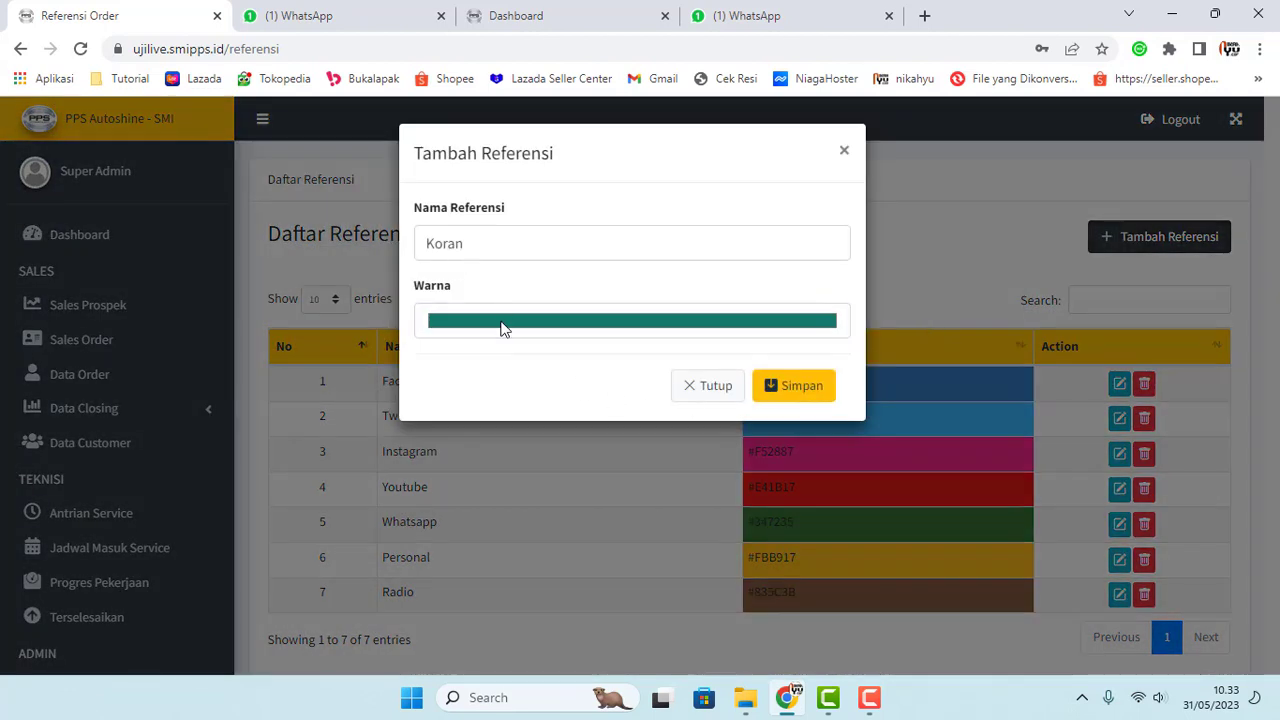
click(503, 328)
click(592, 490)
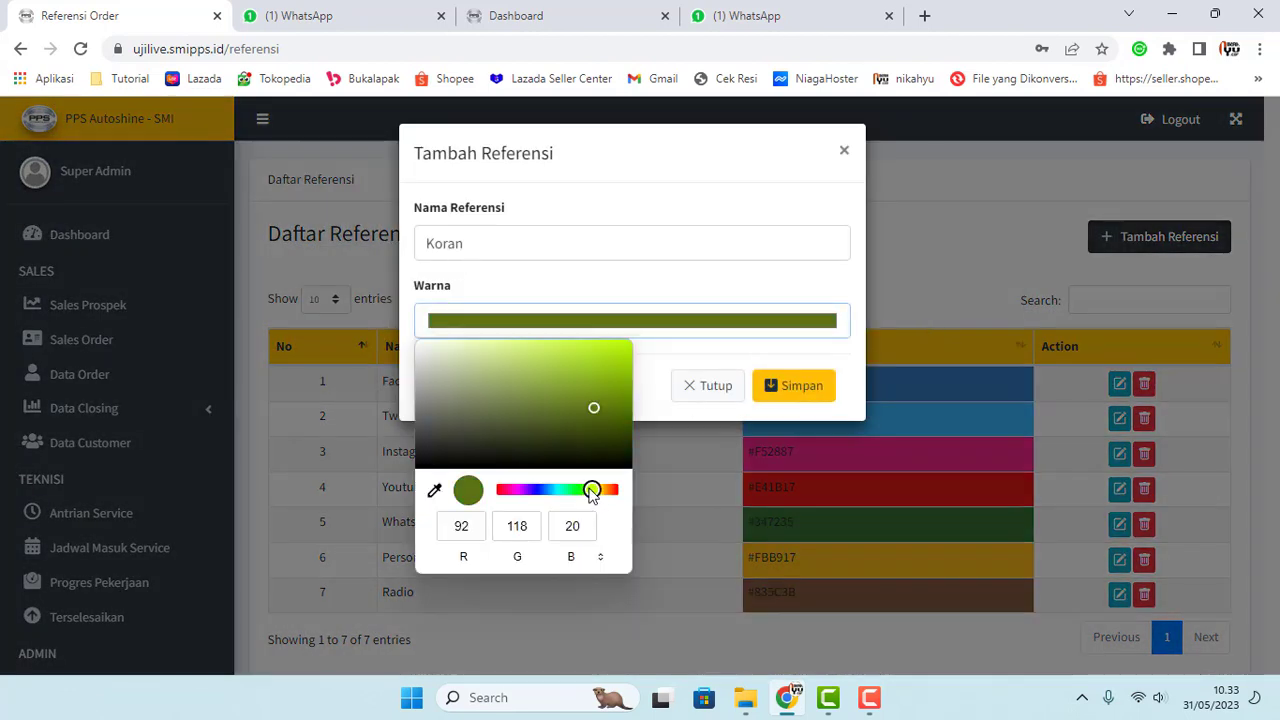
drag(591, 490, 604, 490)
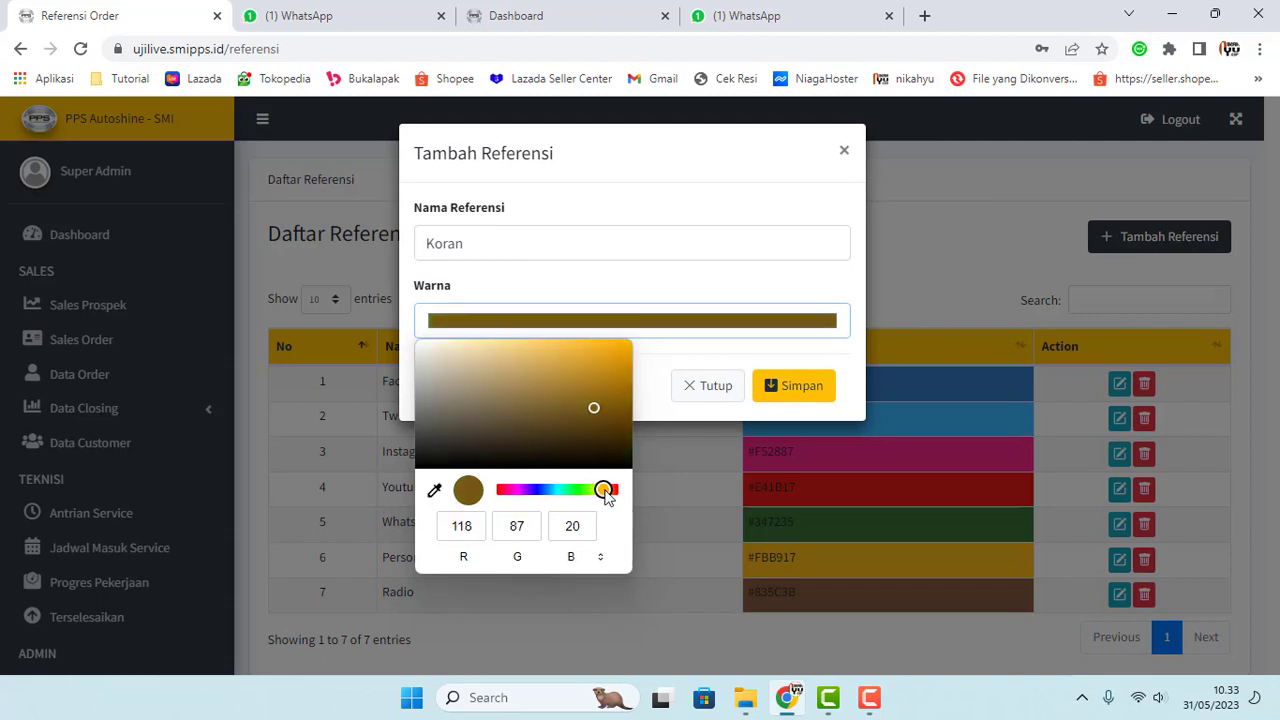
click(479, 345)
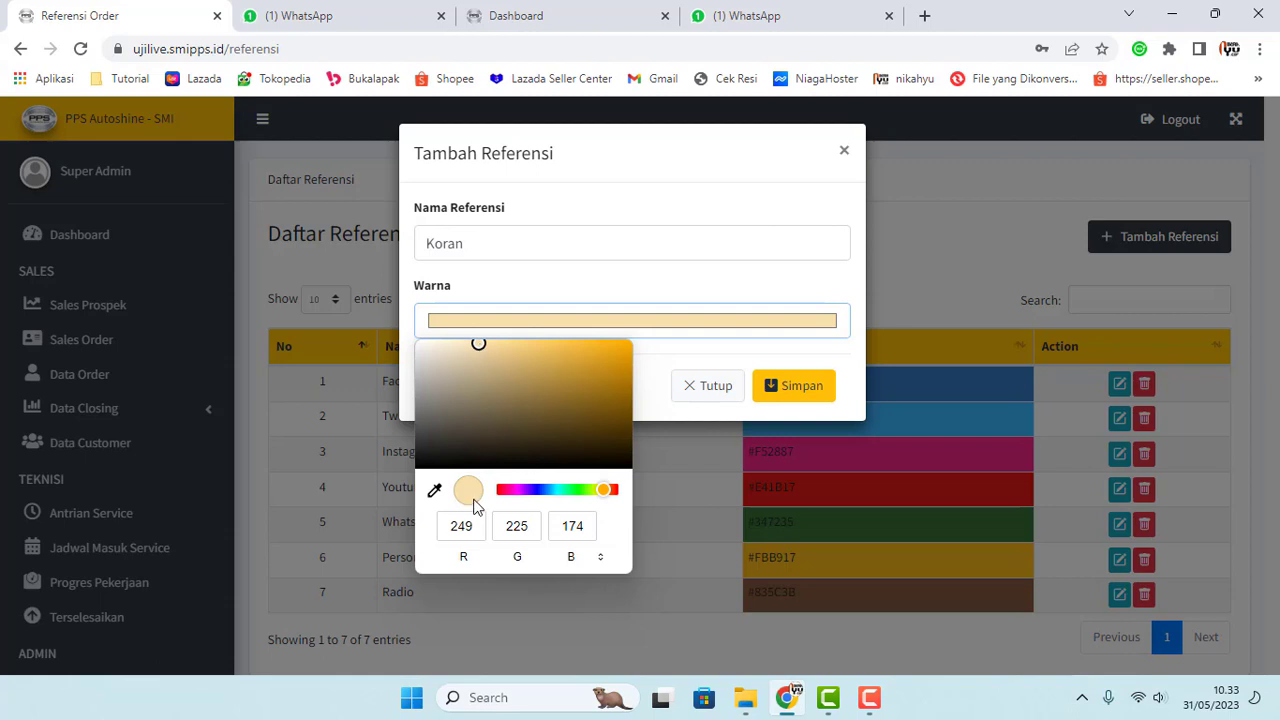
Step: Show the colour in hex, fine-tune it to #f5e3bc, and save the Koran reference
click(605, 557)
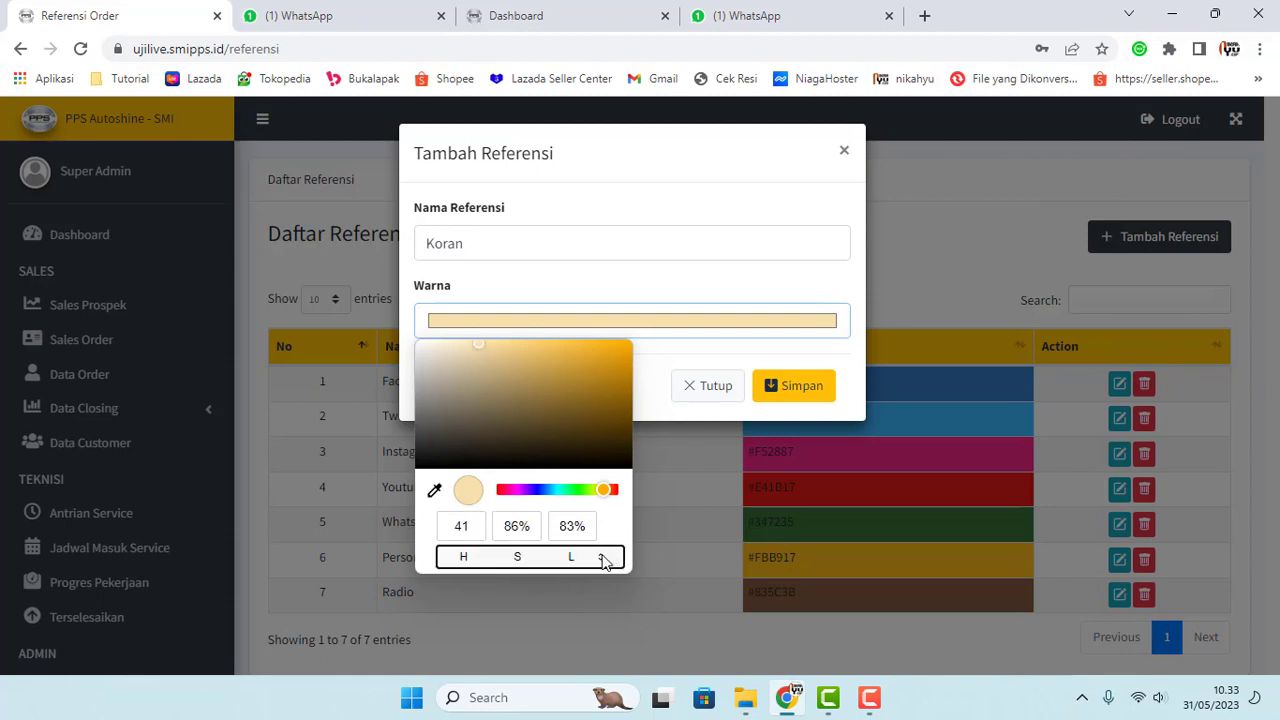
click(605, 557)
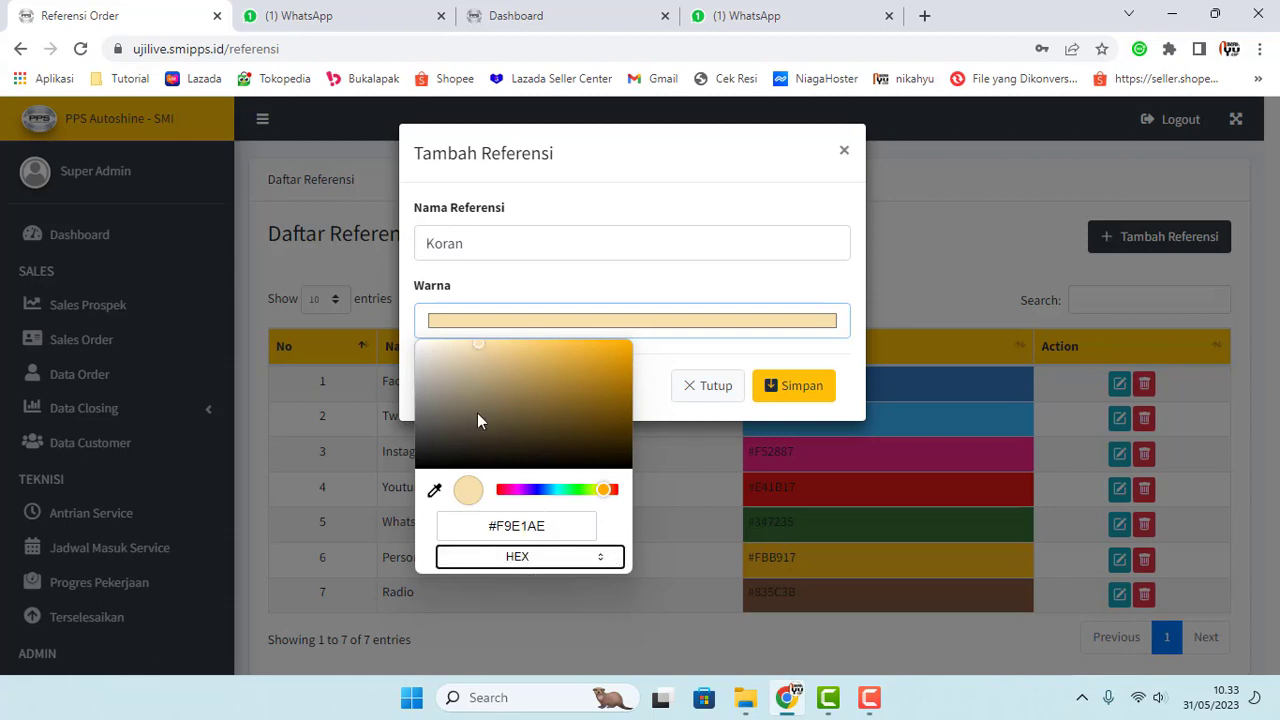
mouse_move(474, 352)
mouse_down()
mouse_move(482, 344)
mouse_move(483, 357)
mouse_move(468, 347)
mouse_up()
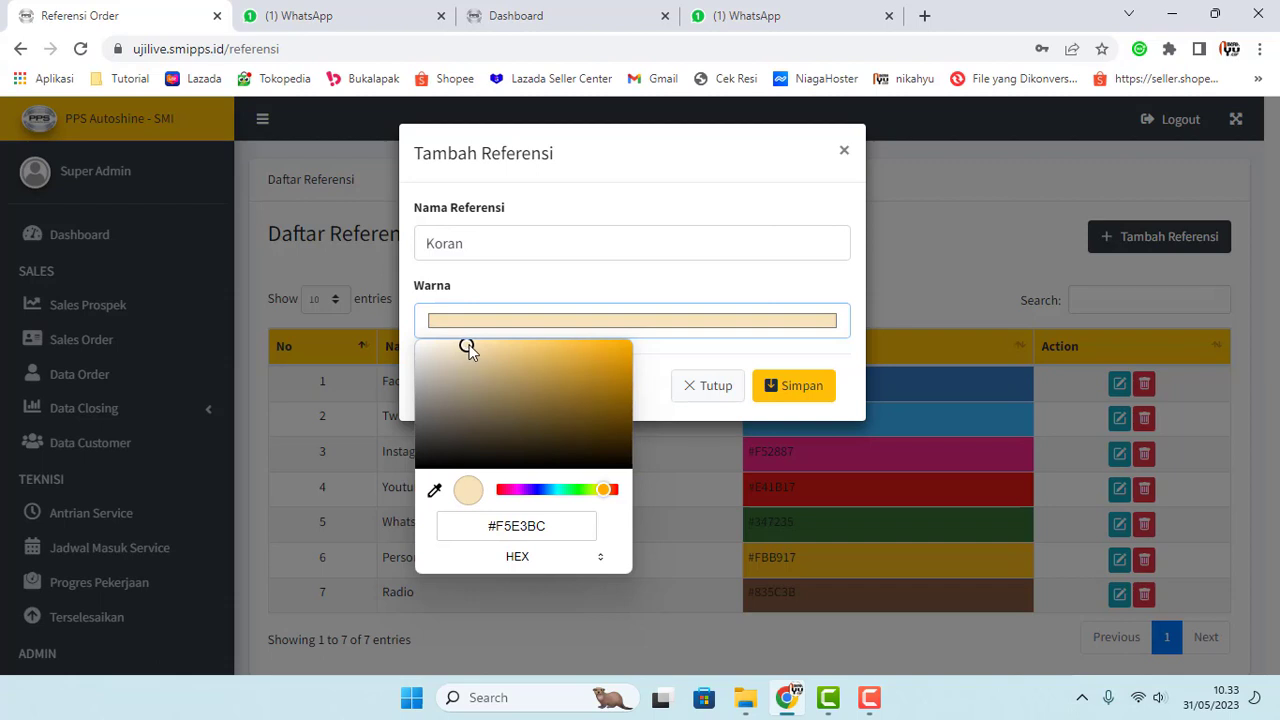
click(657, 356)
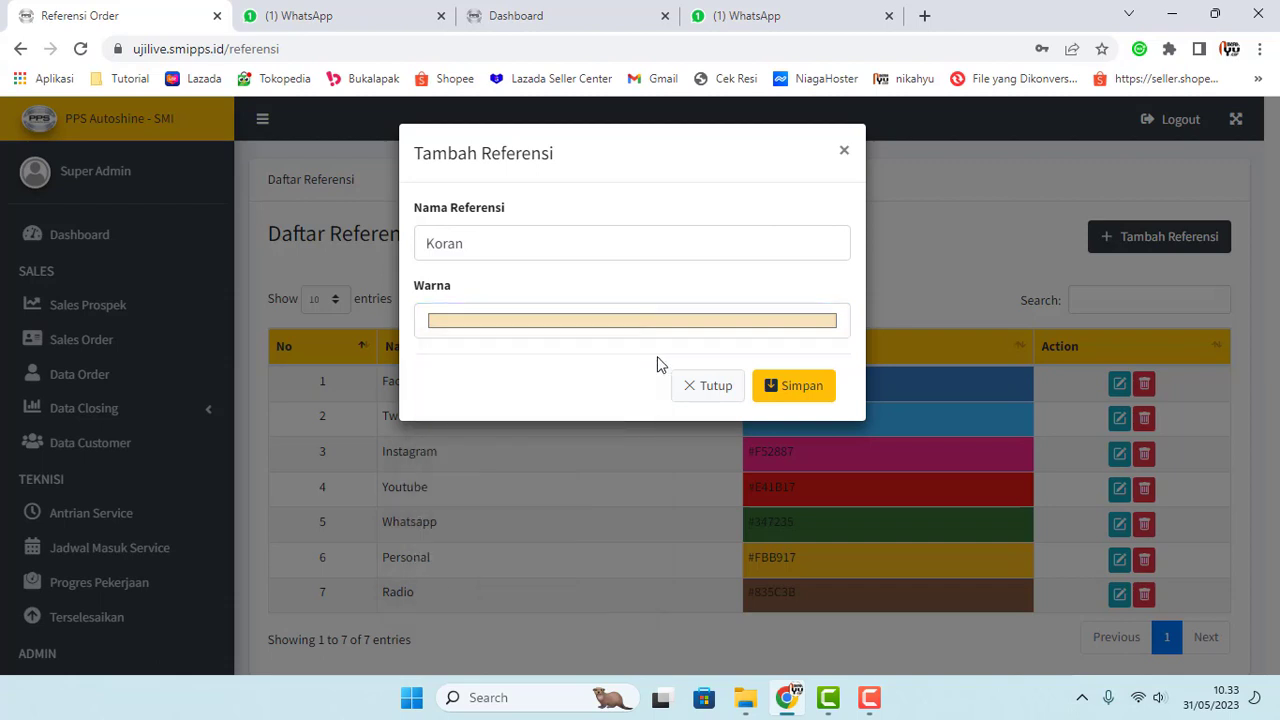
click(777, 386)
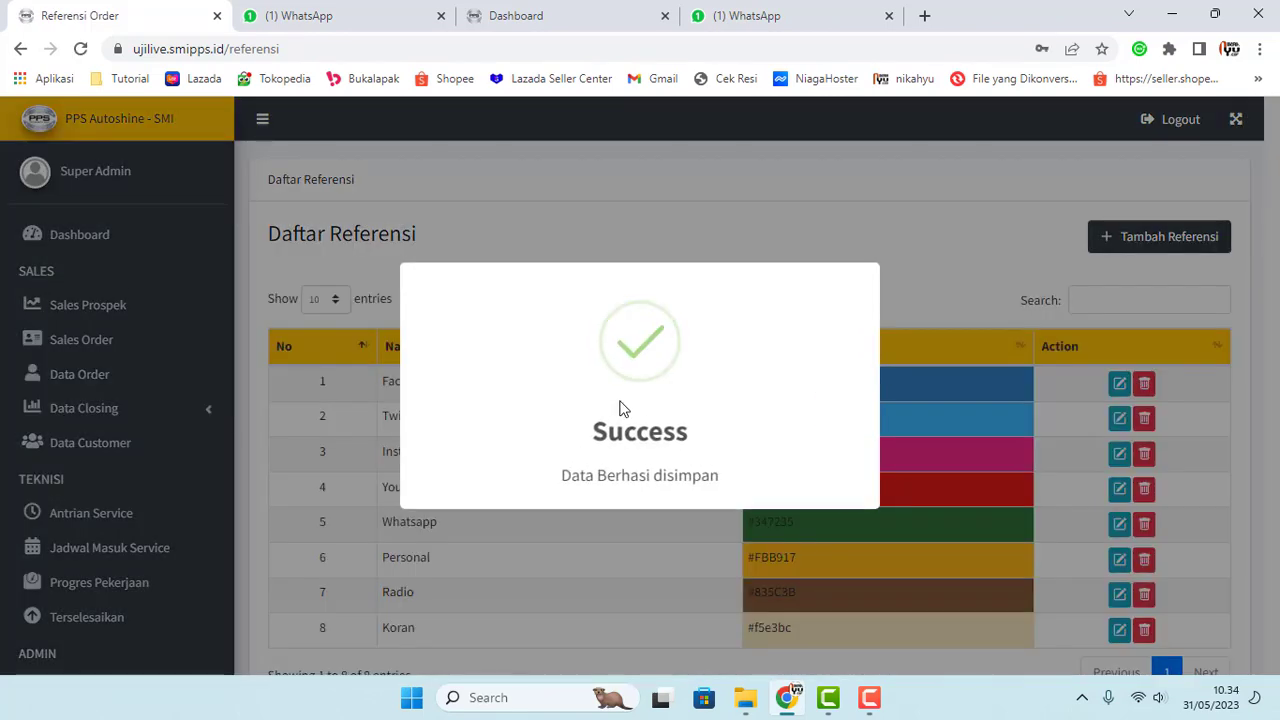
Step: Glance at the WhatsApp and Dashboard tabs, then return to the reference list
scroll(749, 477, down, 2)
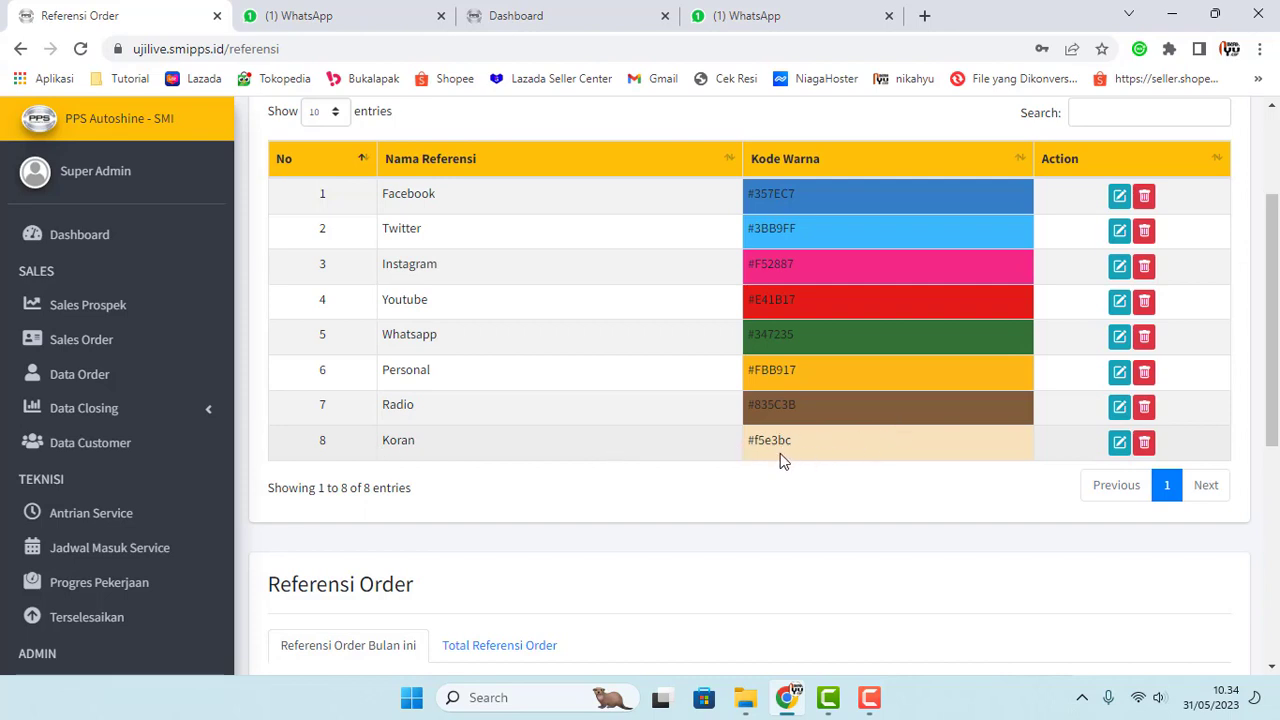
click(750, 15)
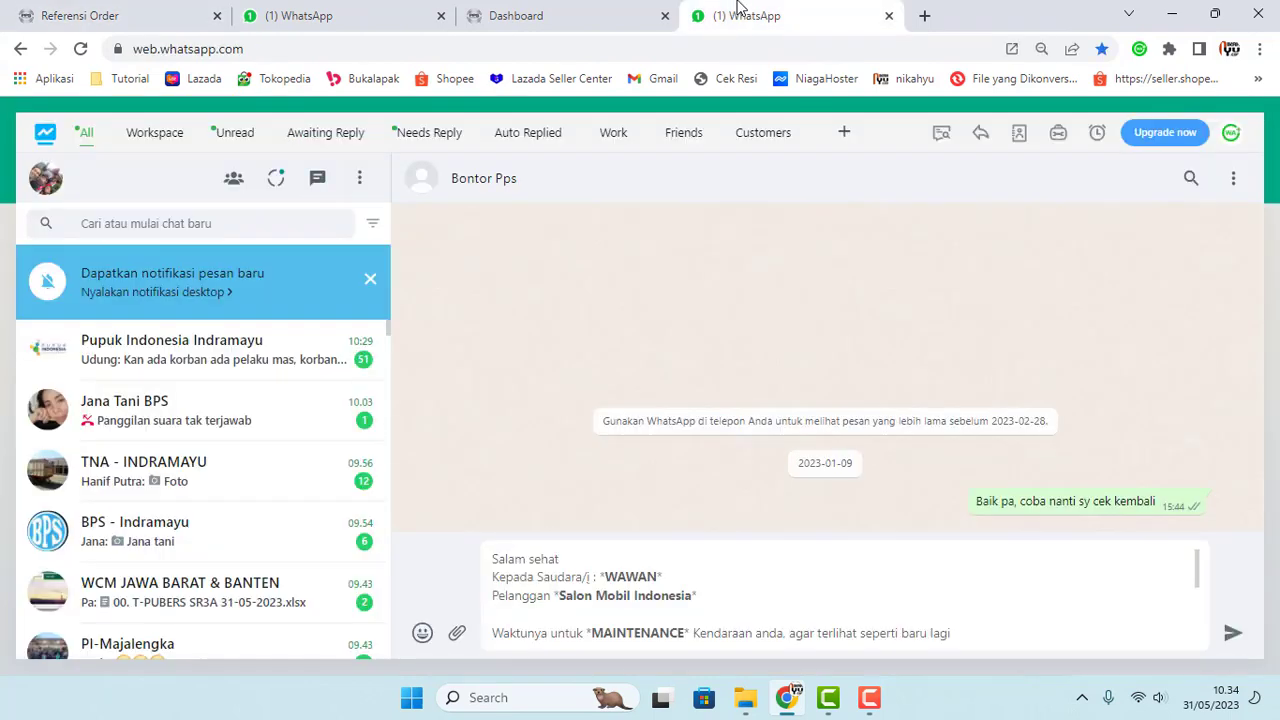
click(520, 15)
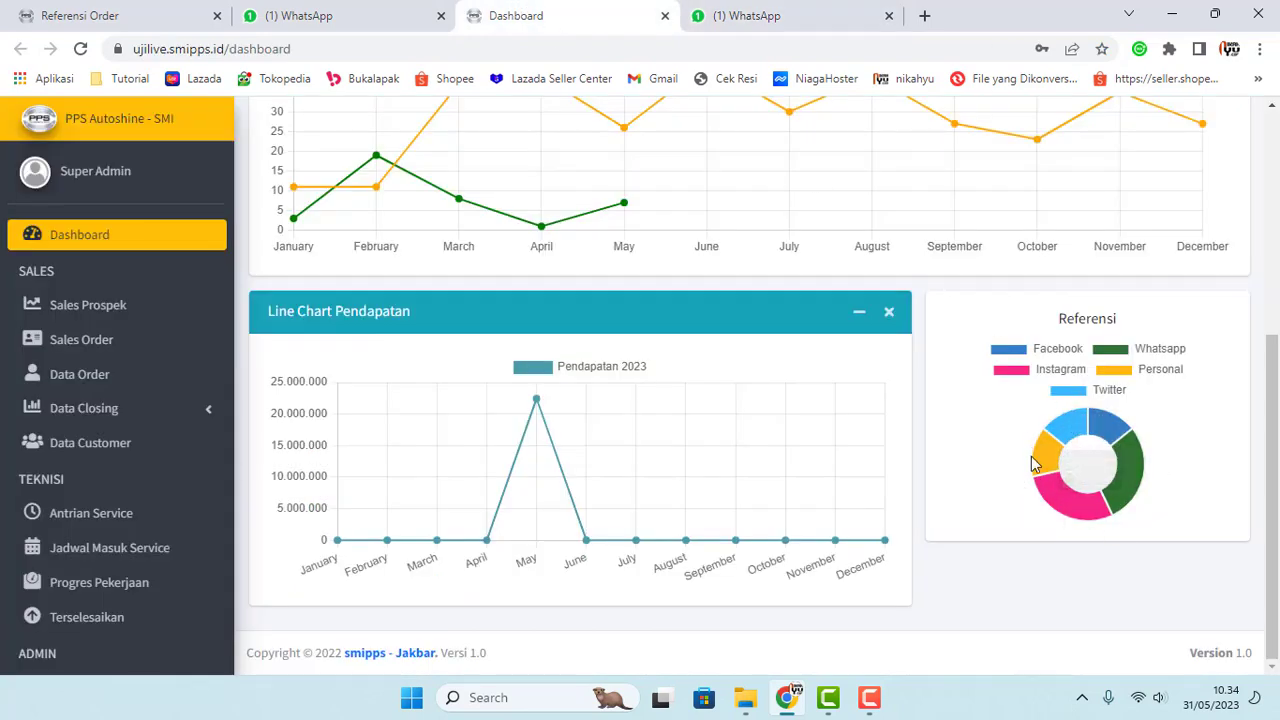
click(30, 15)
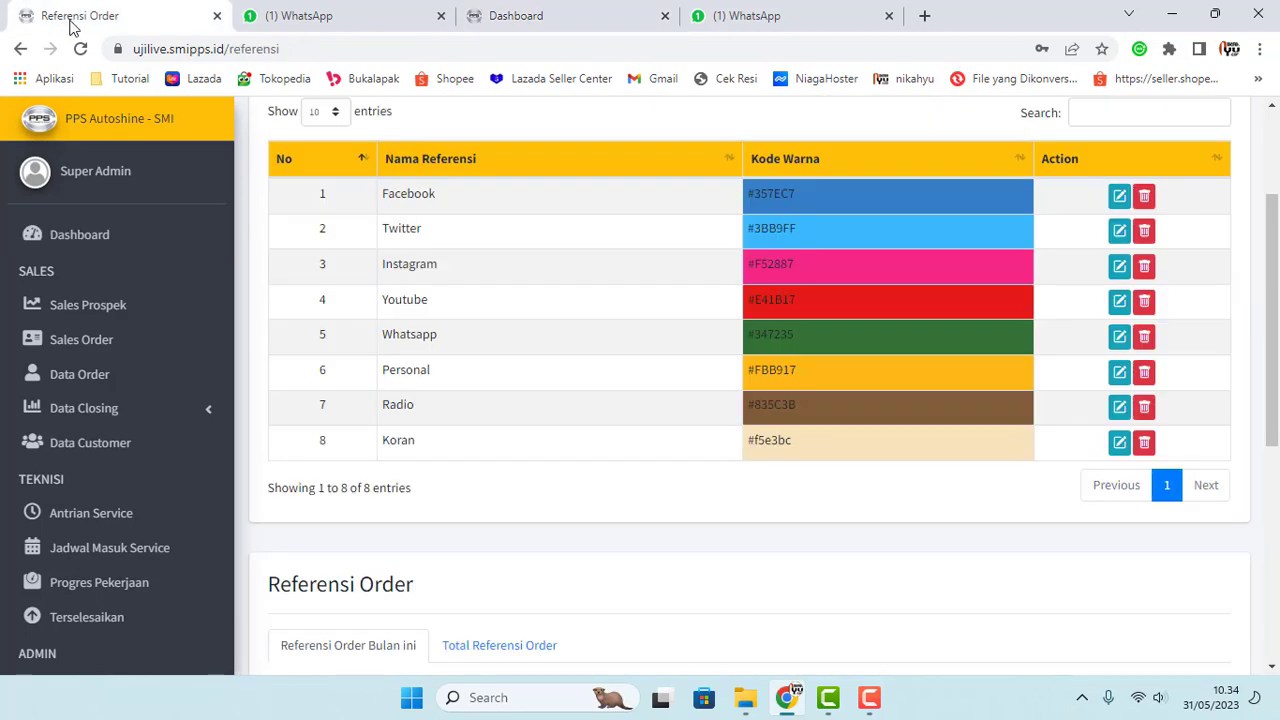
Step: Delete the Koran reference in row 8, confirming with Ya Hapus
click(1144, 442)
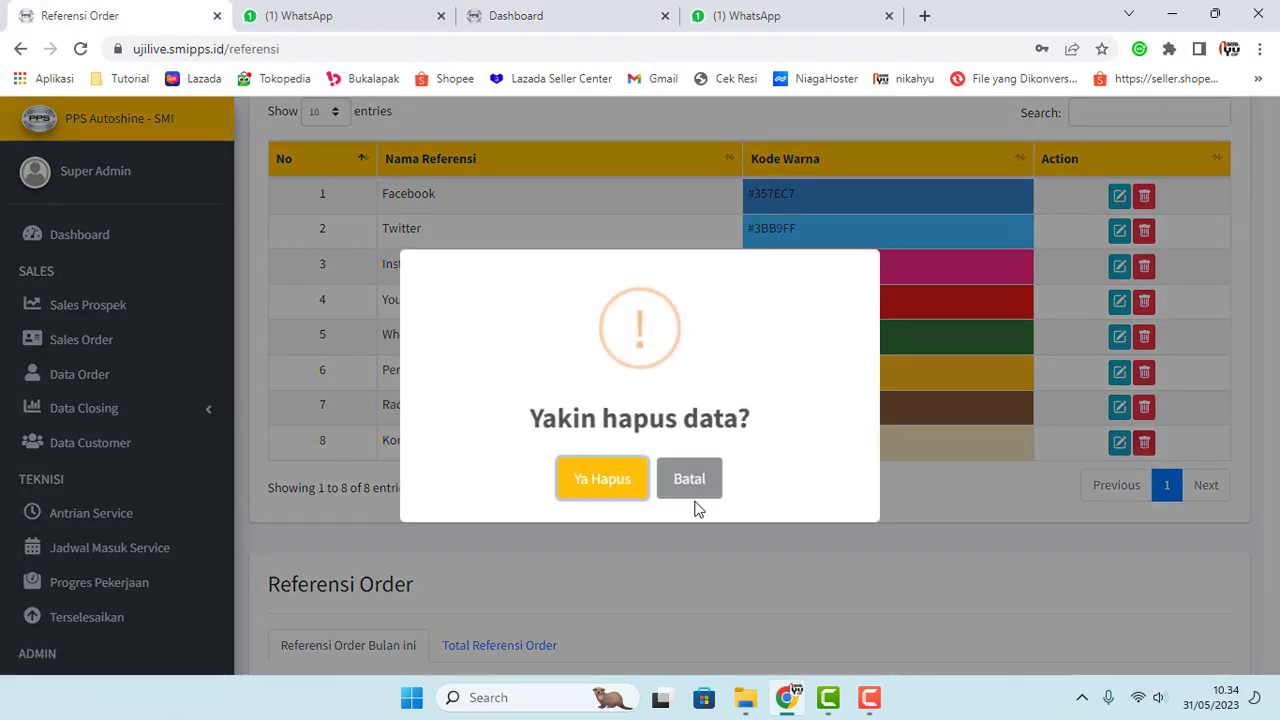
click(603, 477)
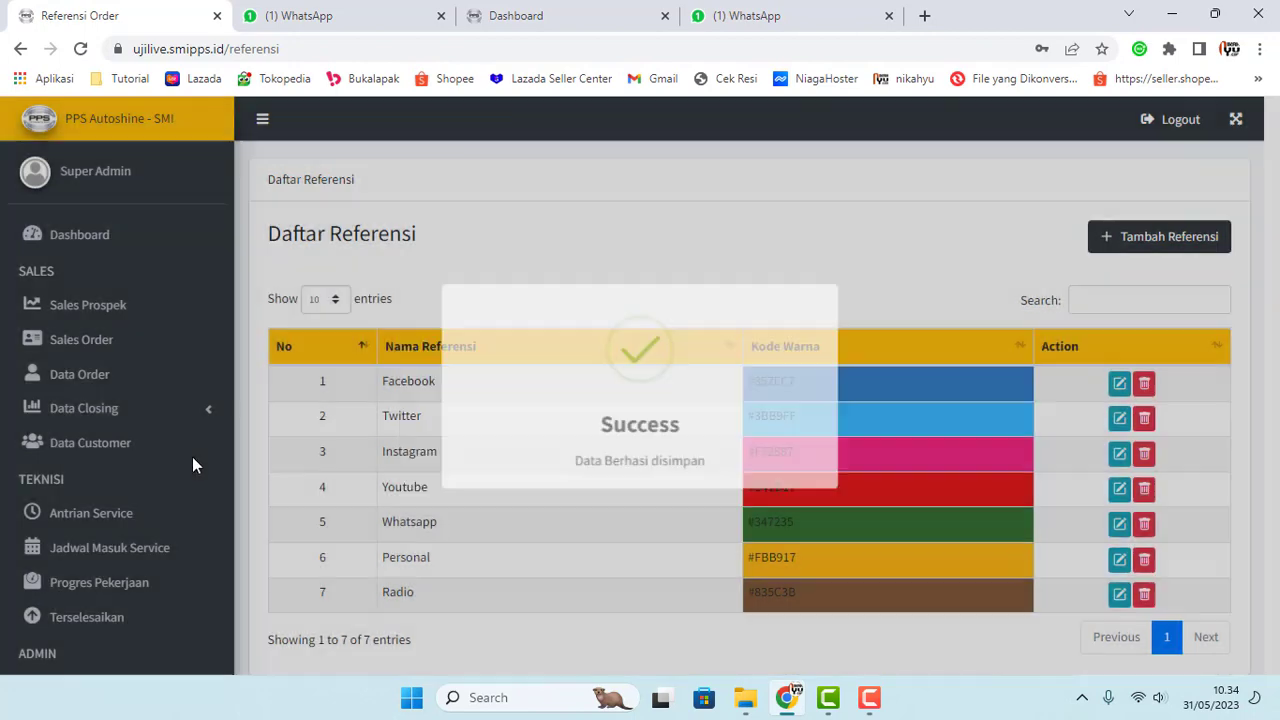
scroll(193, 460, down, 6)
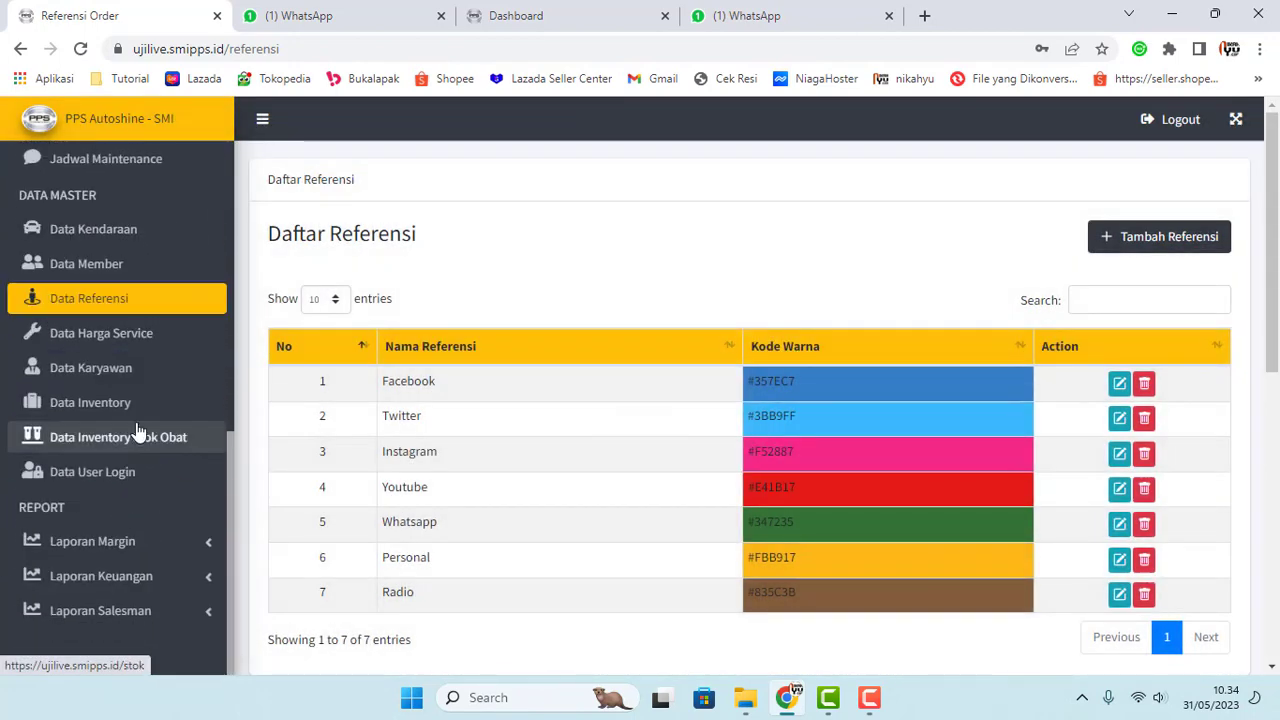
Step: Scroll through the Data Harga Service price list
click(125, 350)
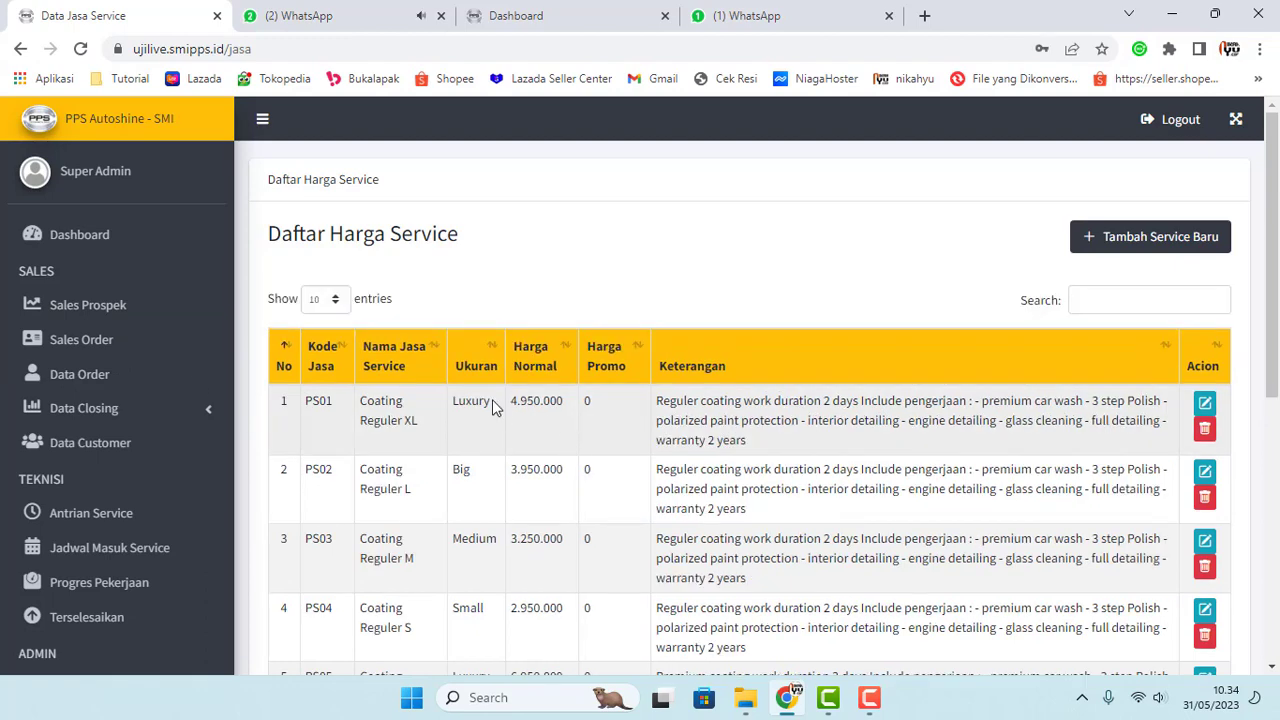
scroll(463, 400, down, 2)
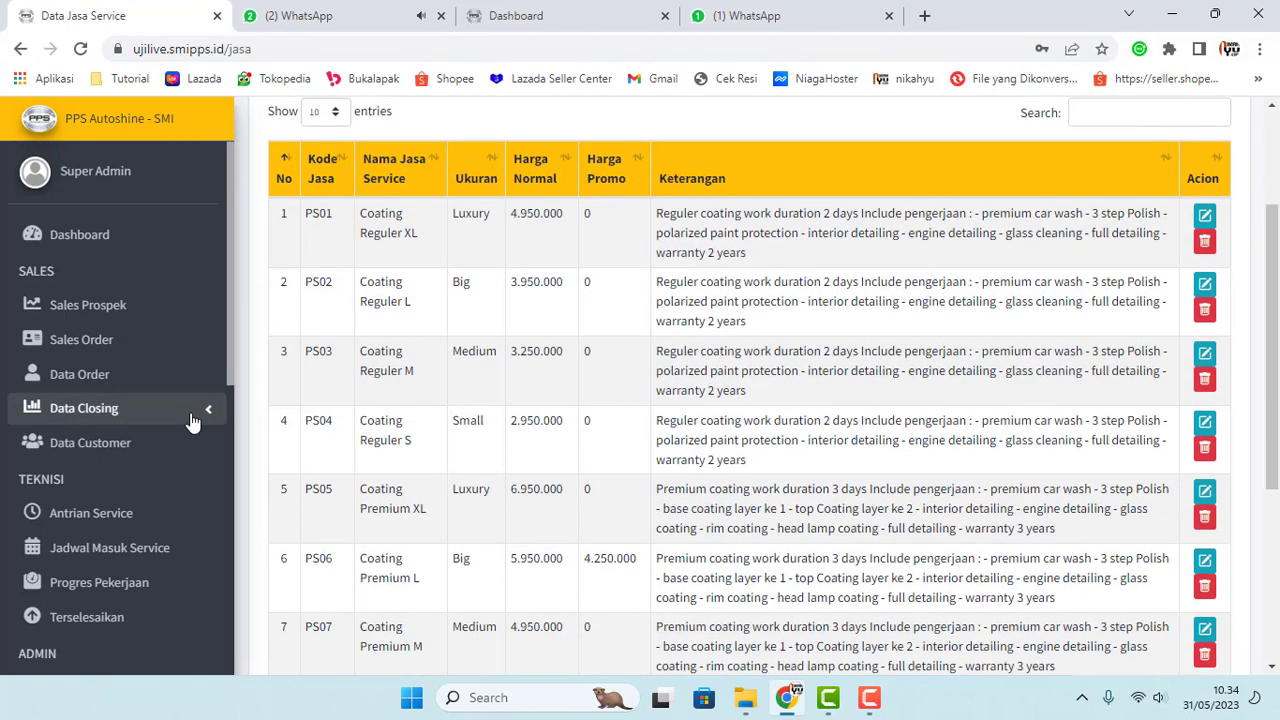
scroll(190, 428, down, 4)
scroll(190, 428, down, 3)
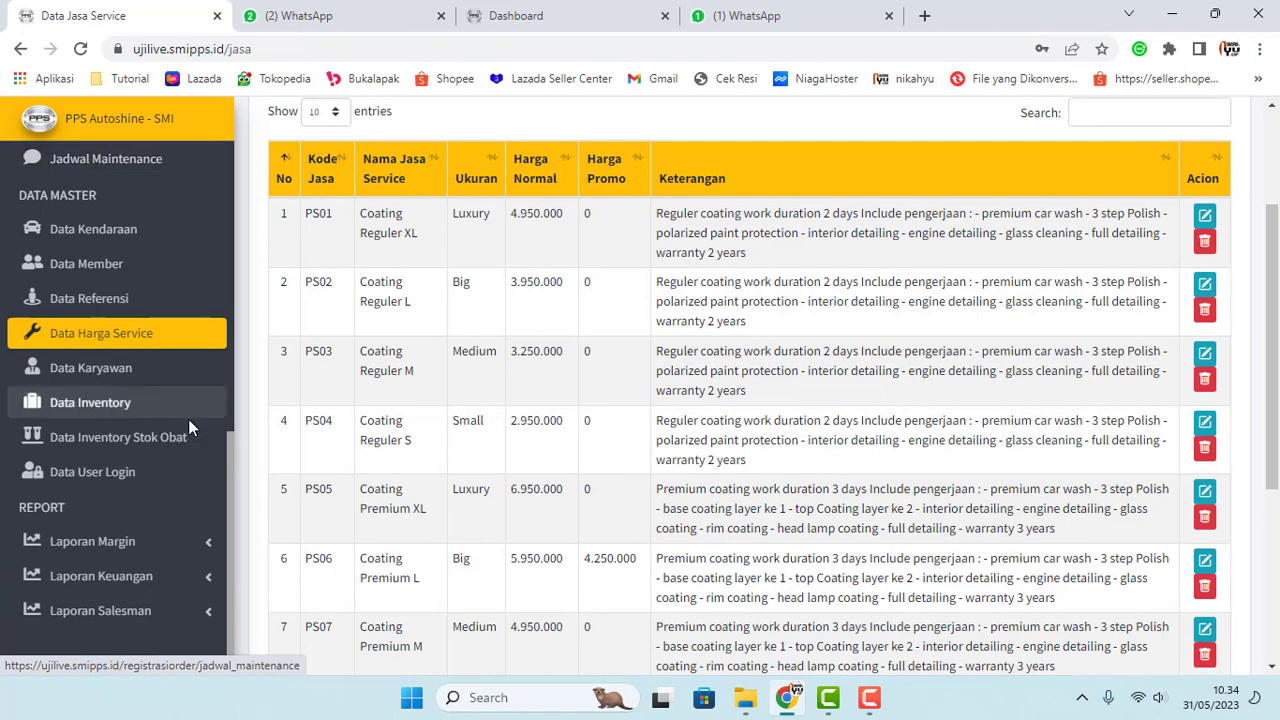
Step: Browse the Data Karyawan employee list, then open the Data Inventory moving items list
click(123, 370)
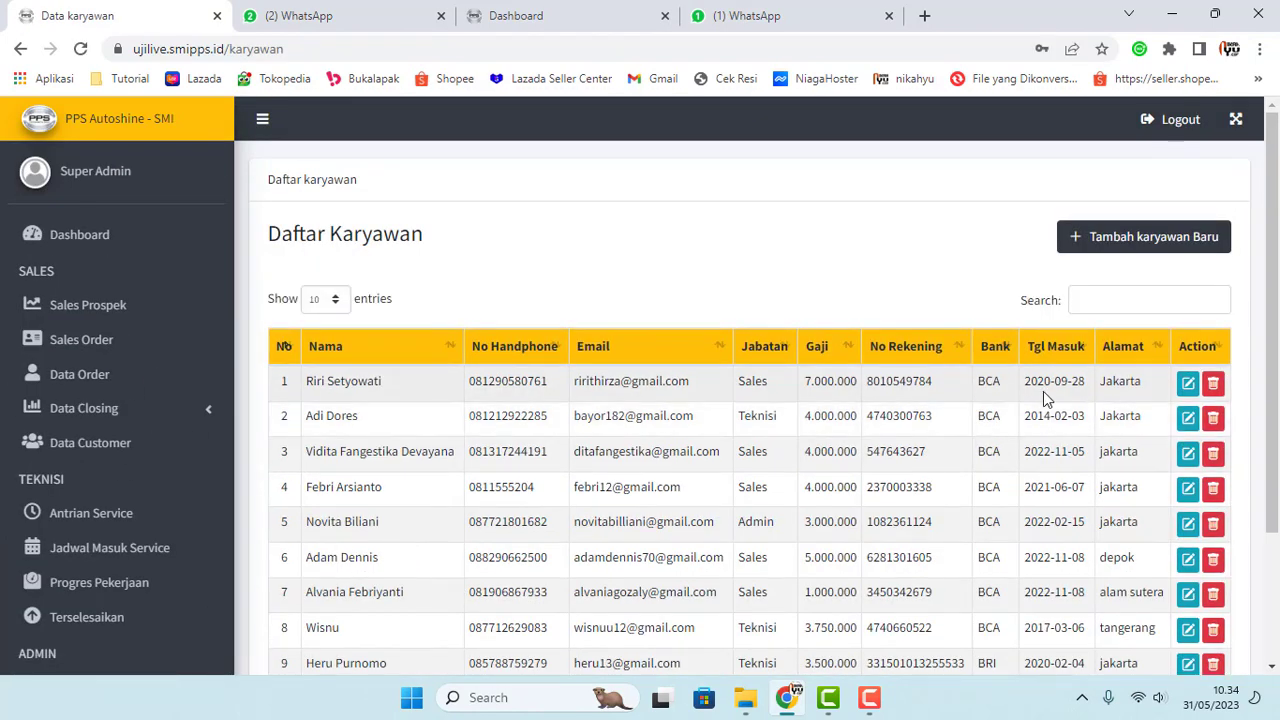
scroll(640, 455, down, 2)
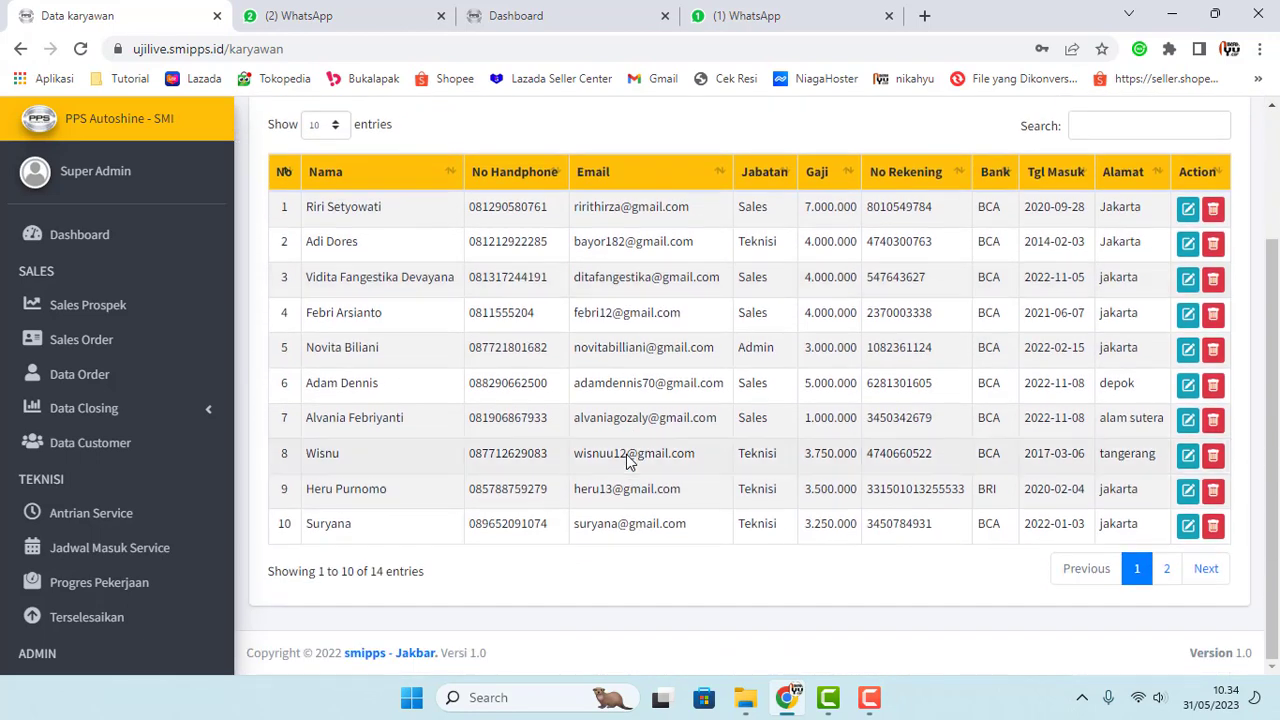
scroll(629, 459, up, 1)
scroll(160, 400, down, 7)
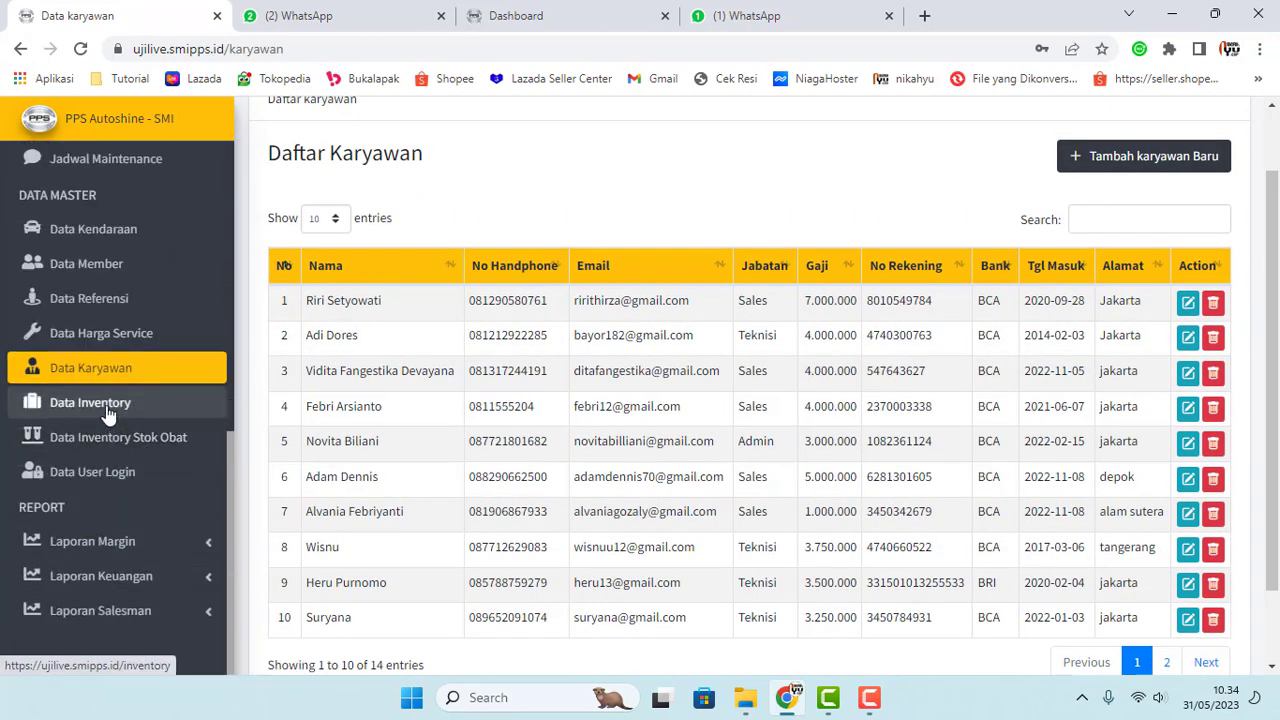
click(105, 403)
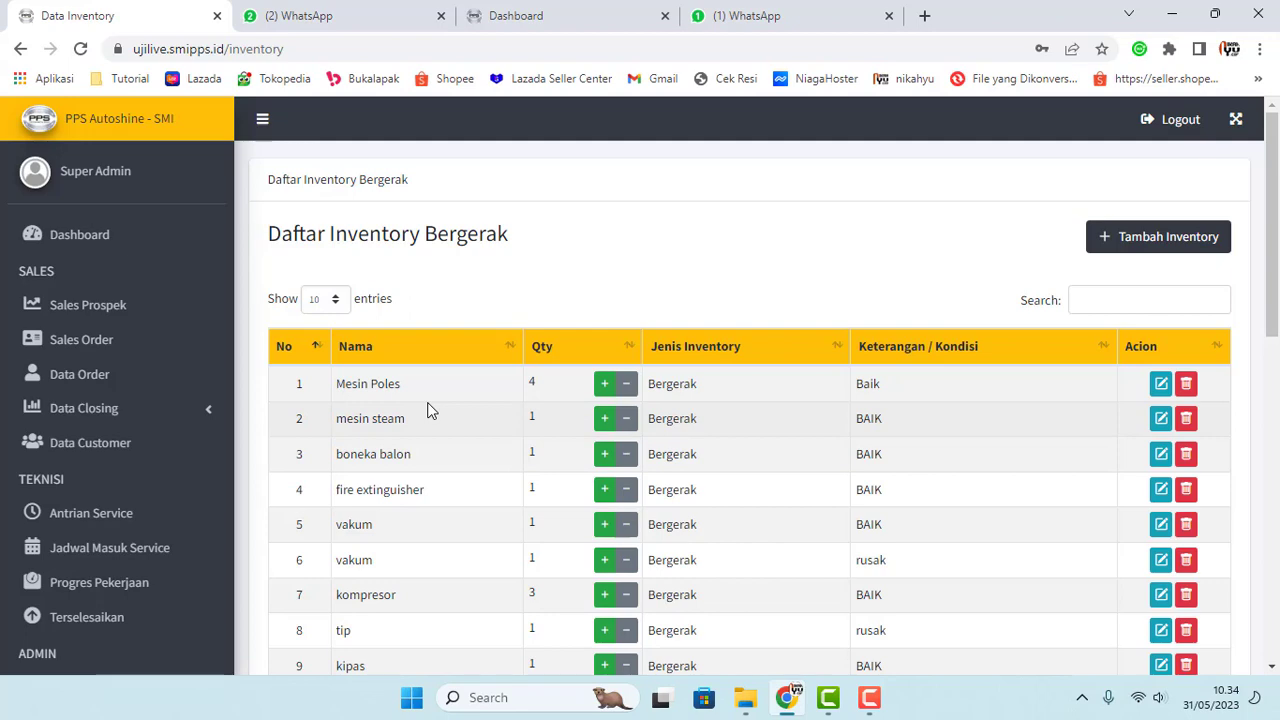
Step: Open and dismiss the add-quantity form for Mesin Poles
click(604, 384)
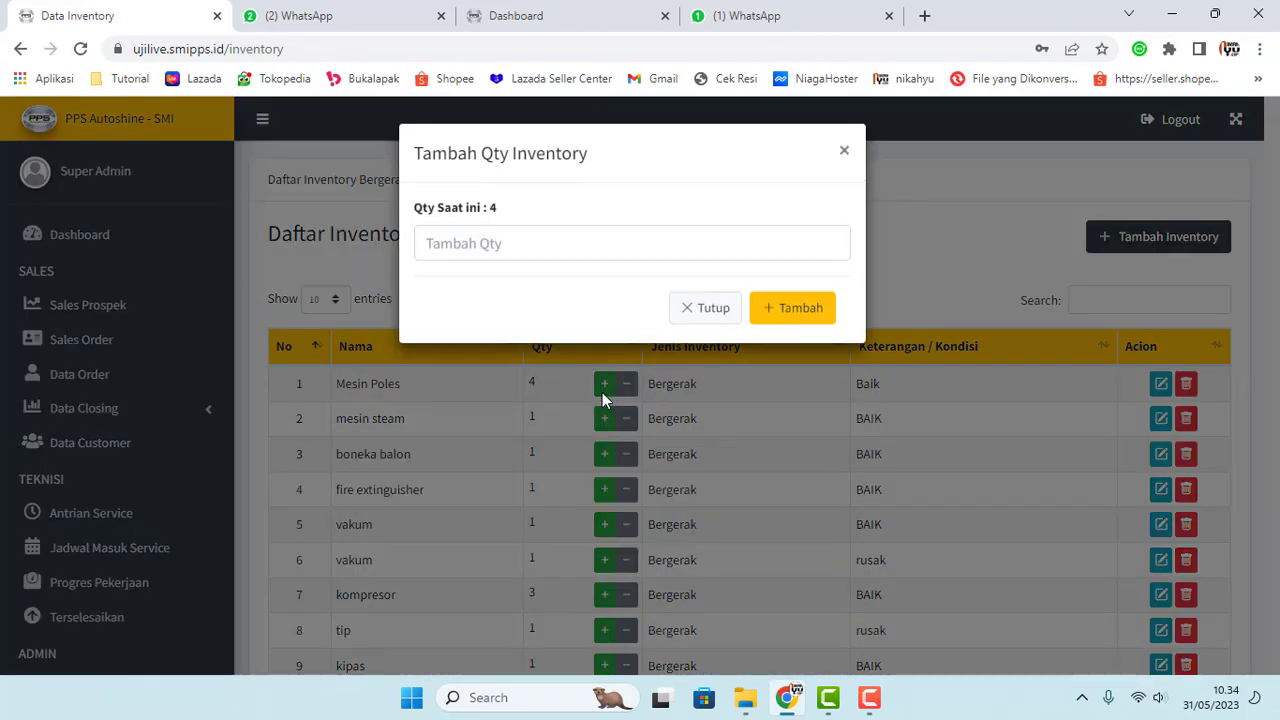
click(694, 312)
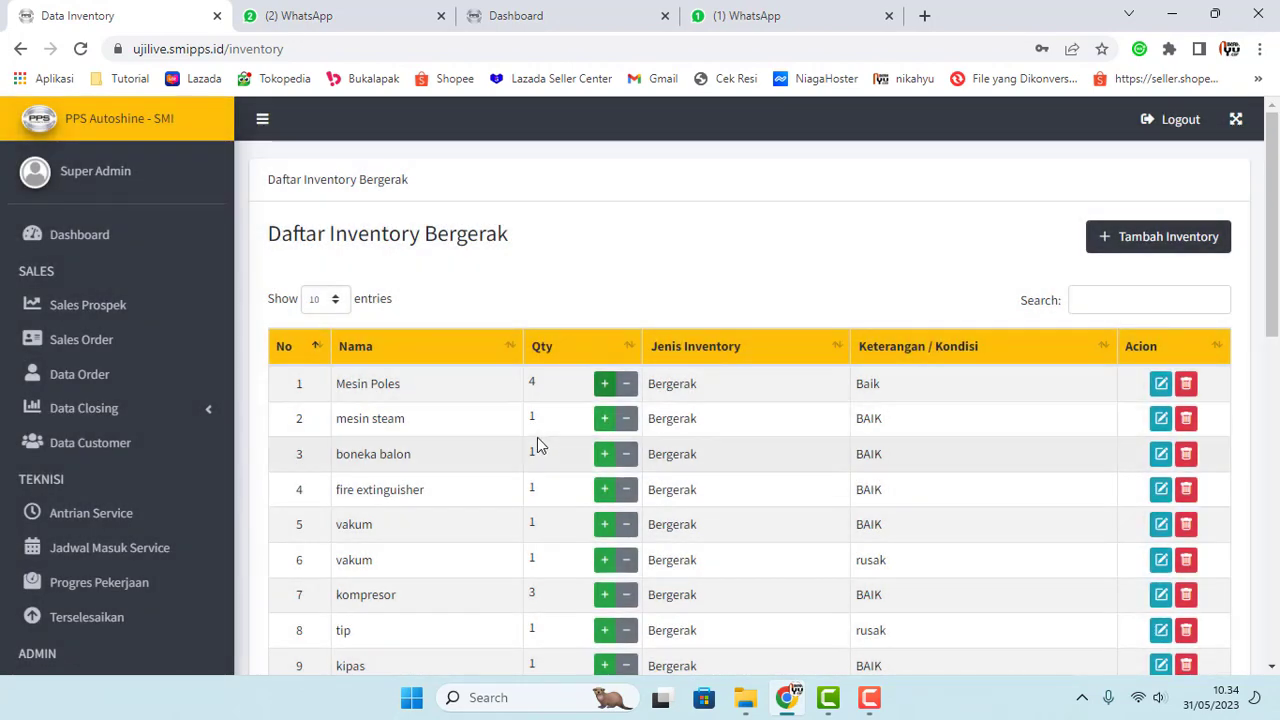
scroll(527, 444, down, 1)
scroll(521, 445, down, 1)
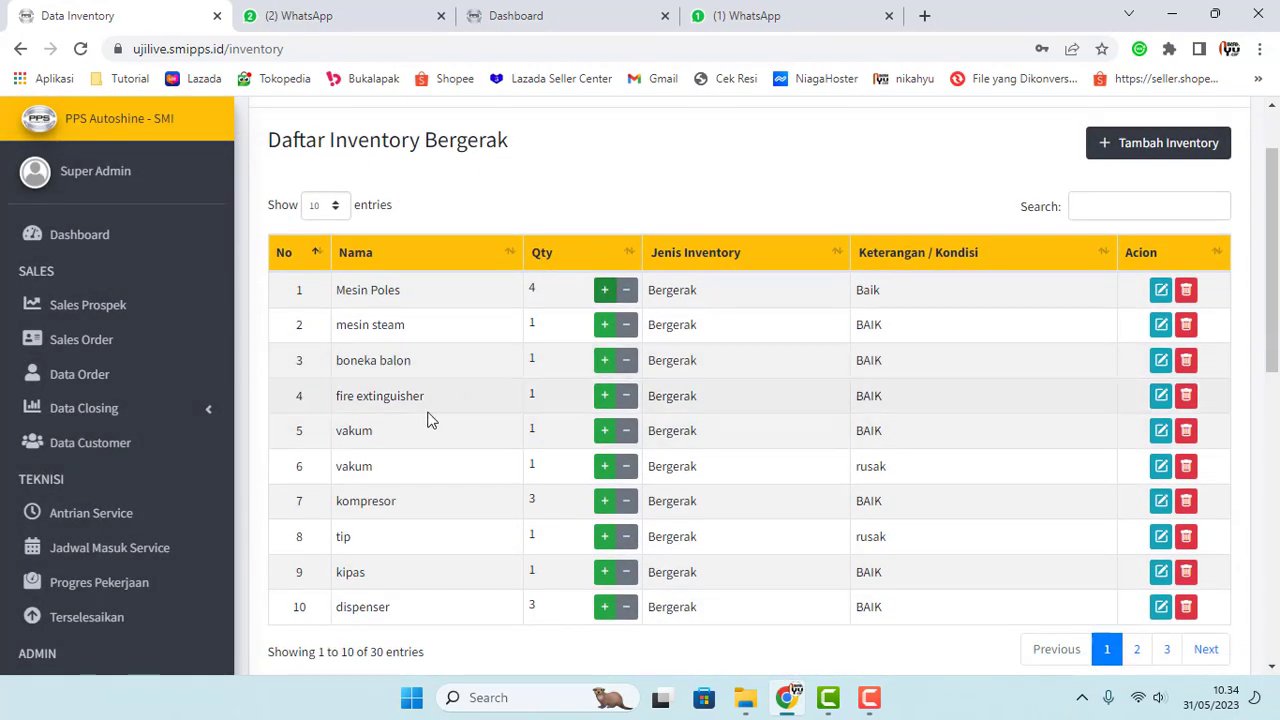
Step: Add 1 to boneka balon's quantity, bringing it to 2
click(603, 363)
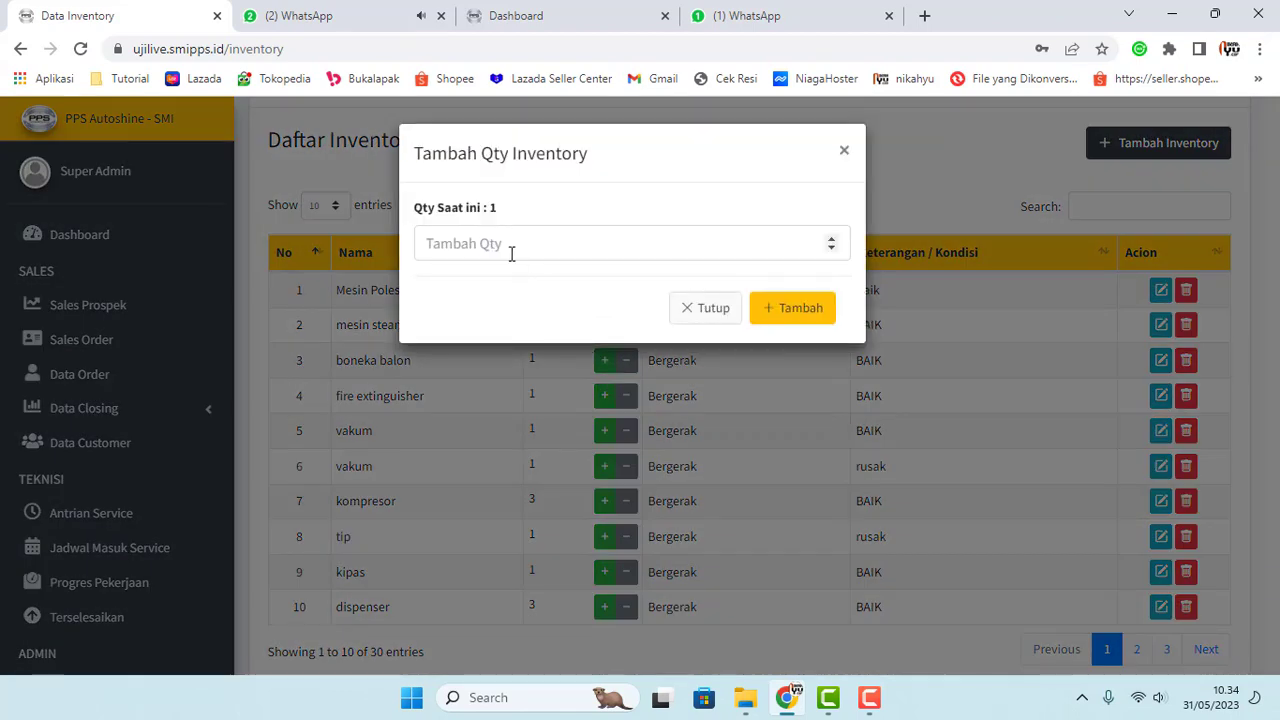
click(511, 254)
text(1)
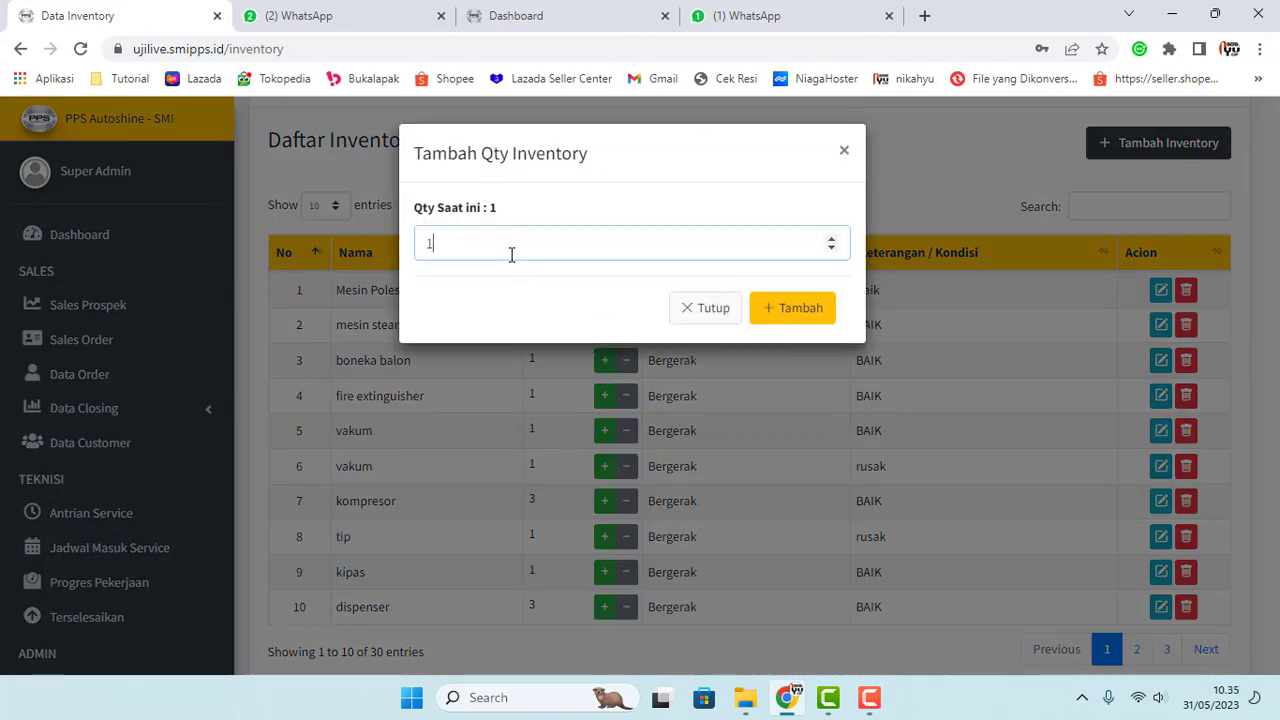
click(794, 313)
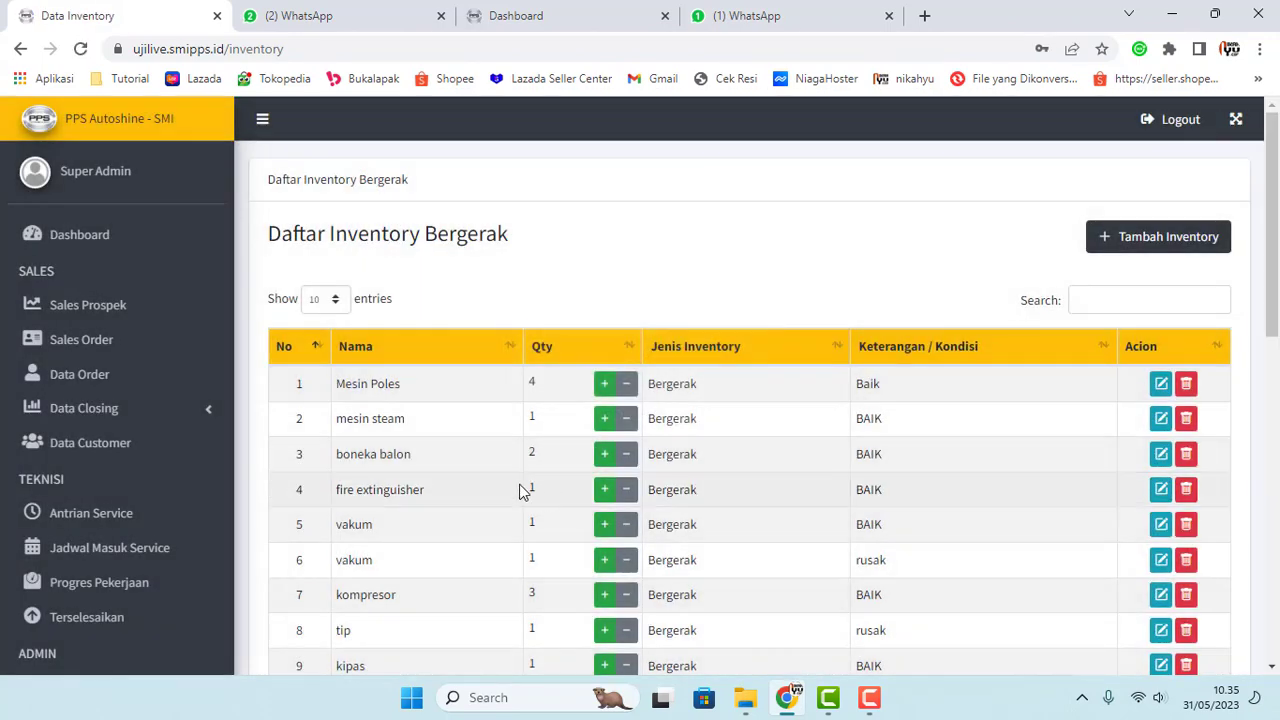
double_click(531, 453)
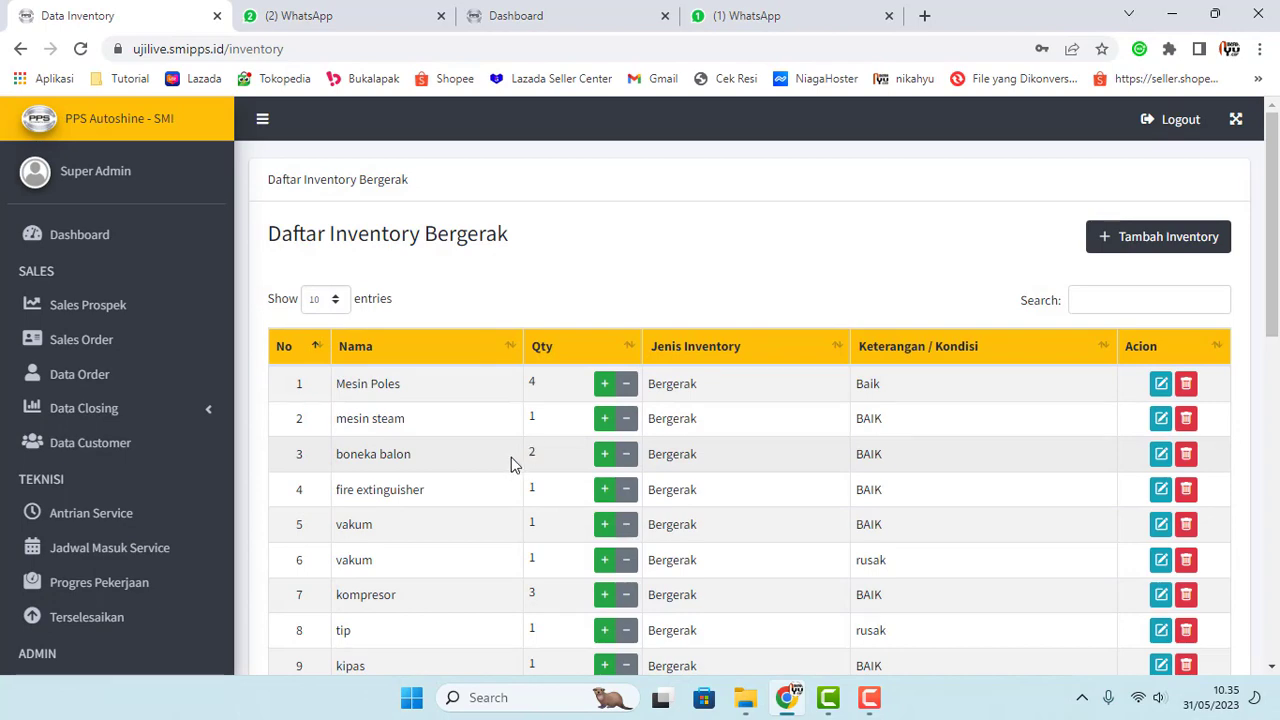
Step: Subtract 1 from boneka balon, returning its quantity to 1
click(627, 454)
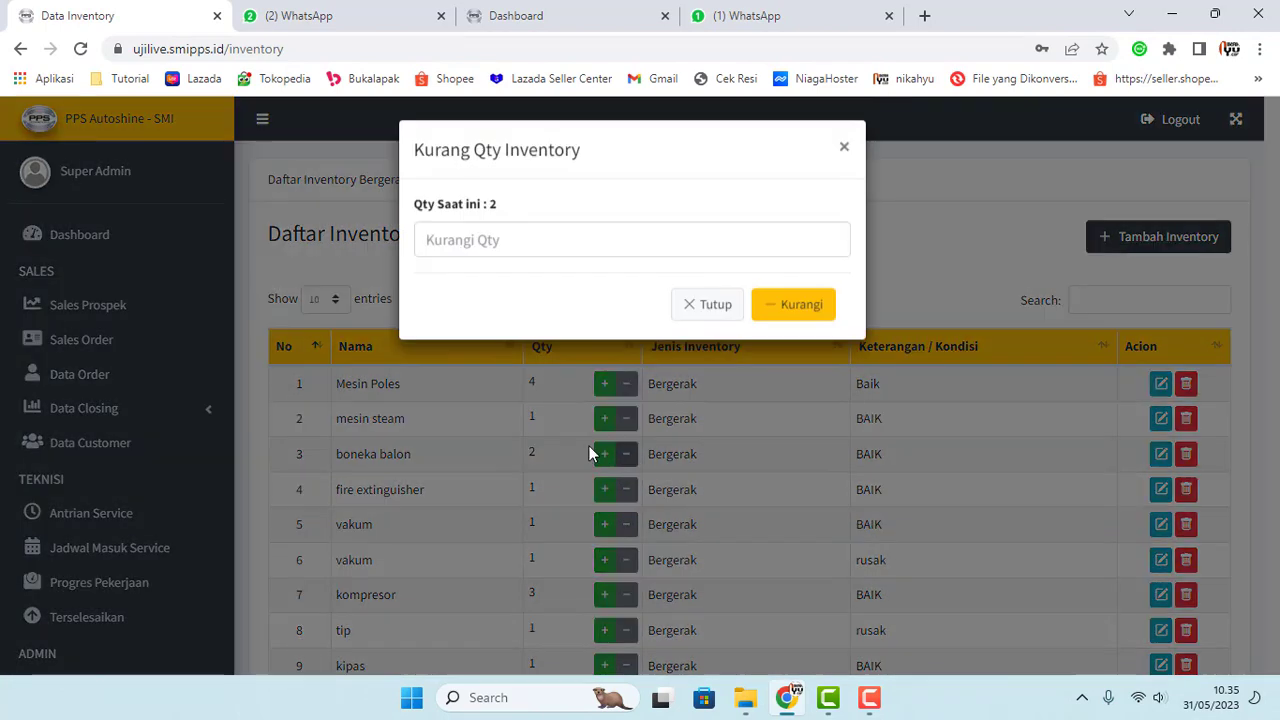
click(473, 247)
text(1)
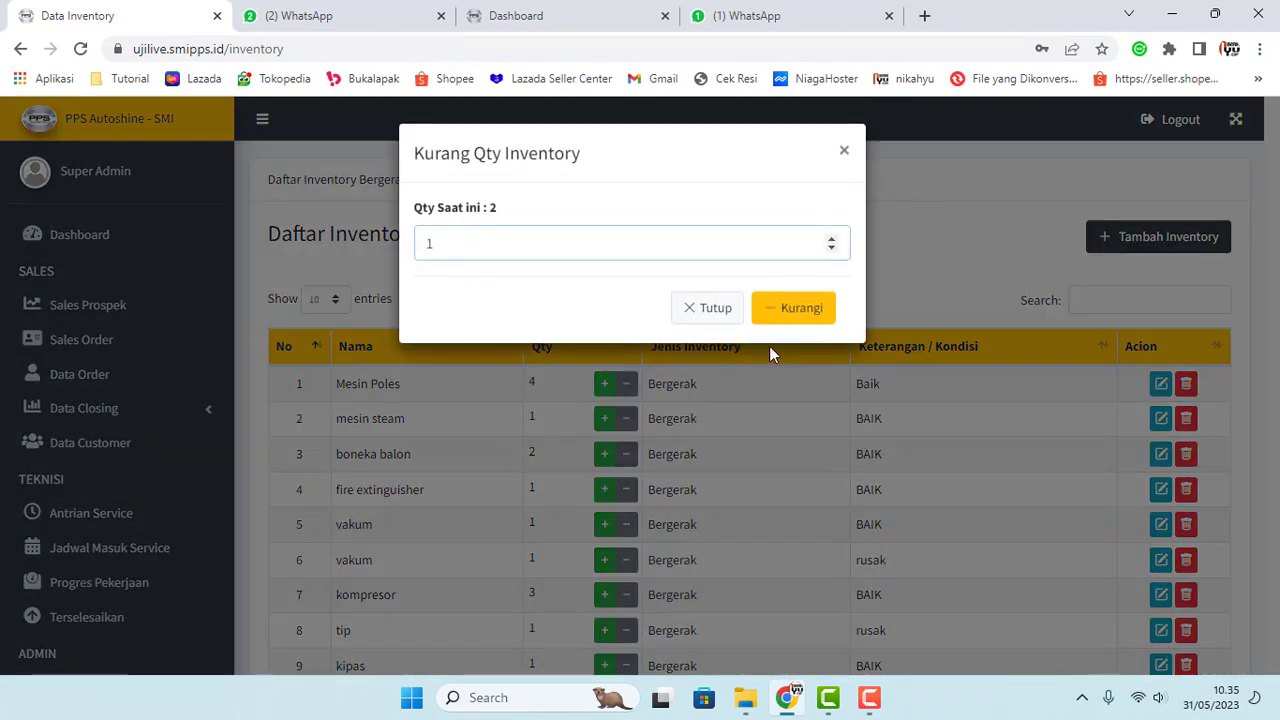
click(791, 309)
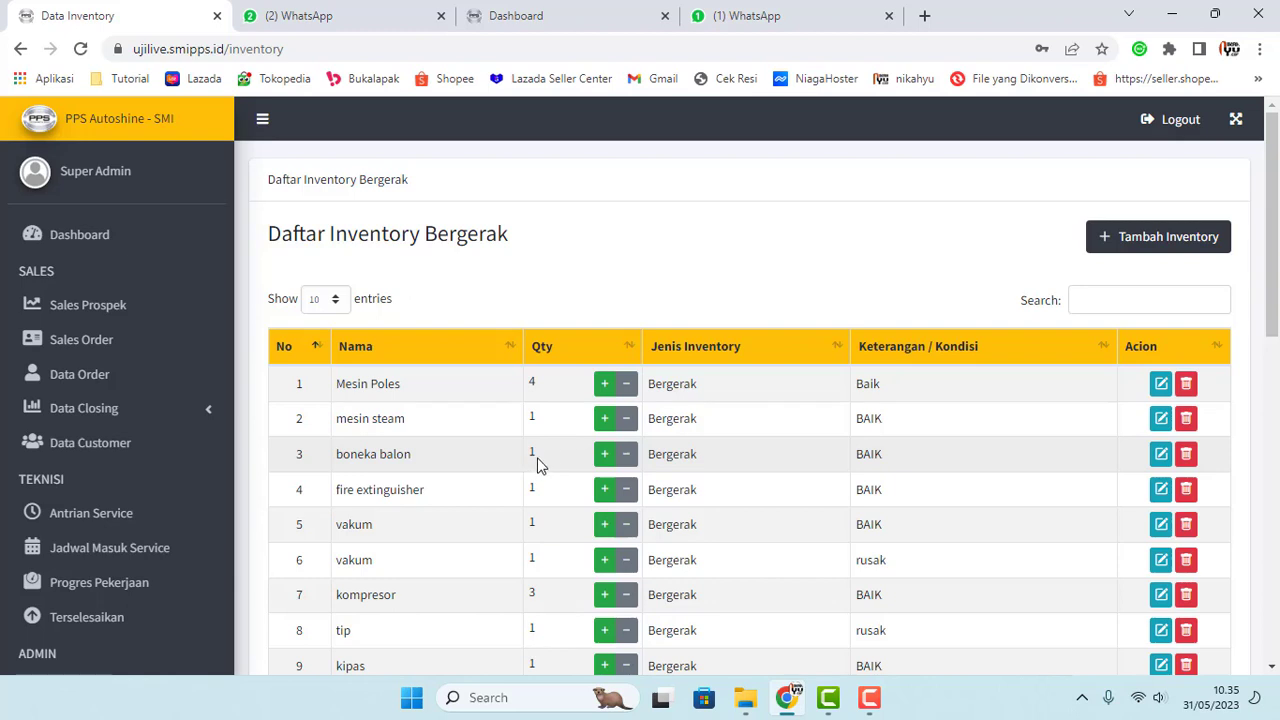
drag(537, 463, 527, 461)
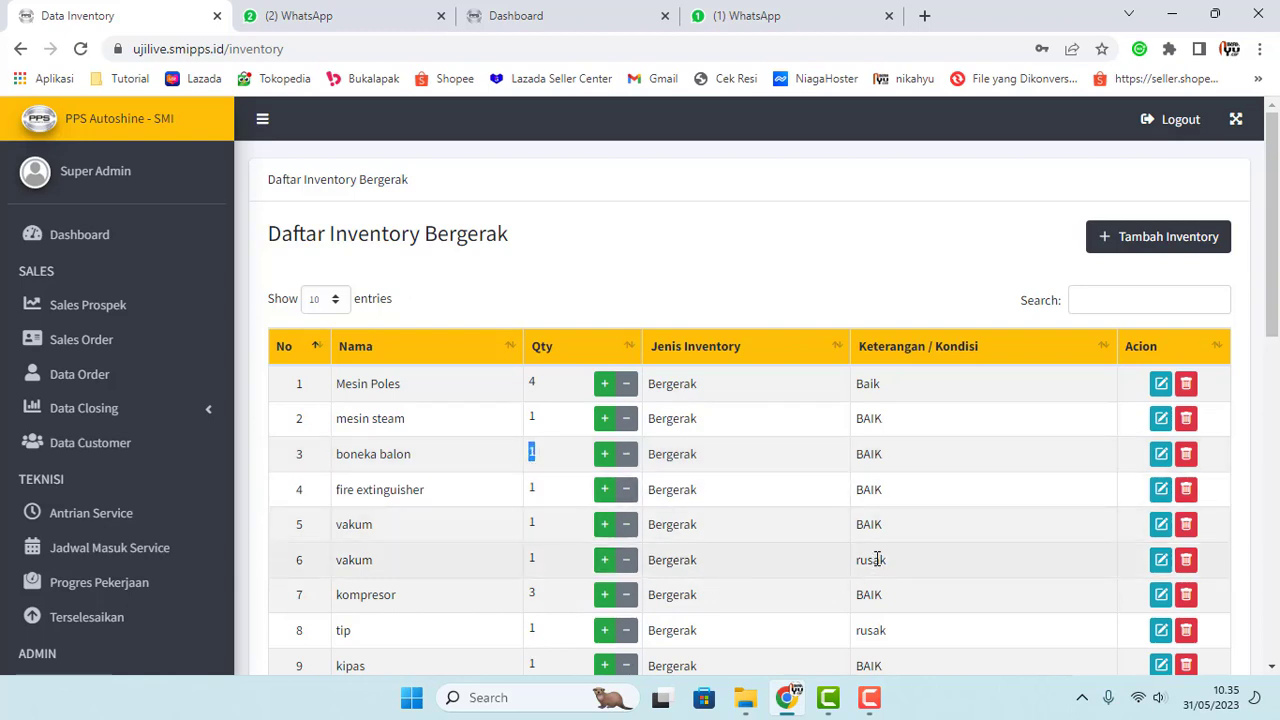
Step: Open boneka balon's edit form and close it without saving
click(1160, 455)
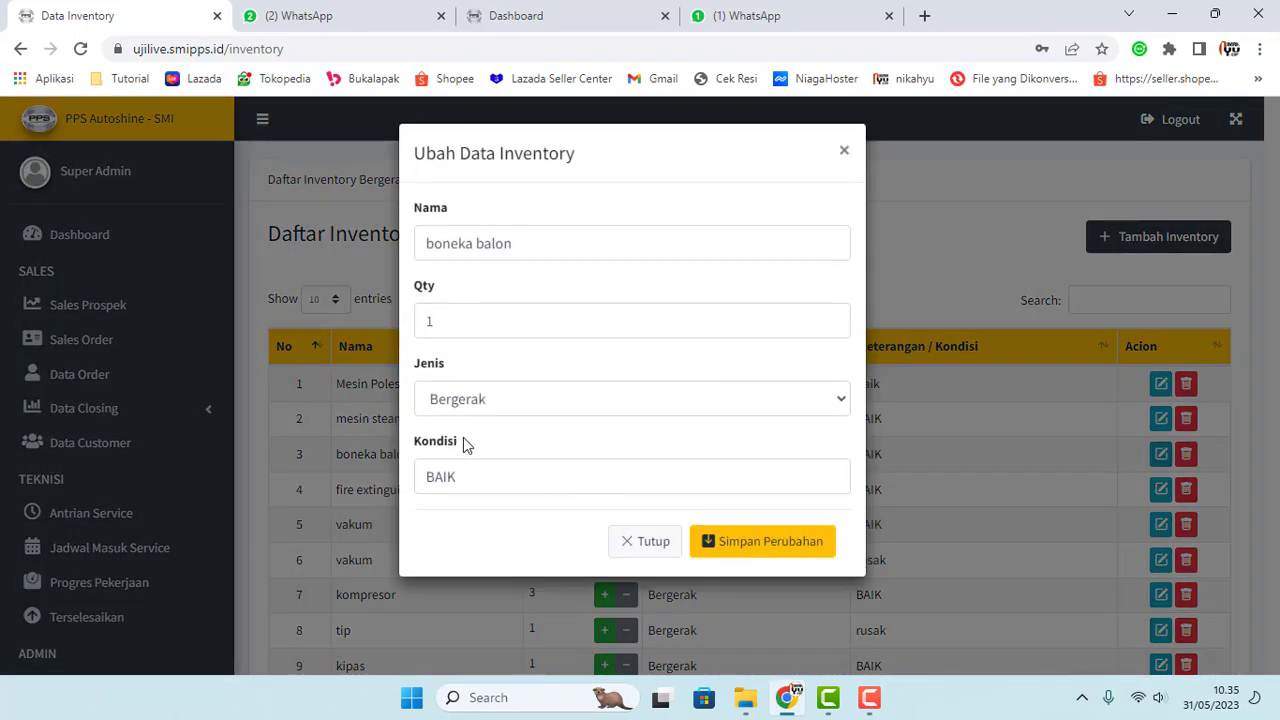
click(845, 155)
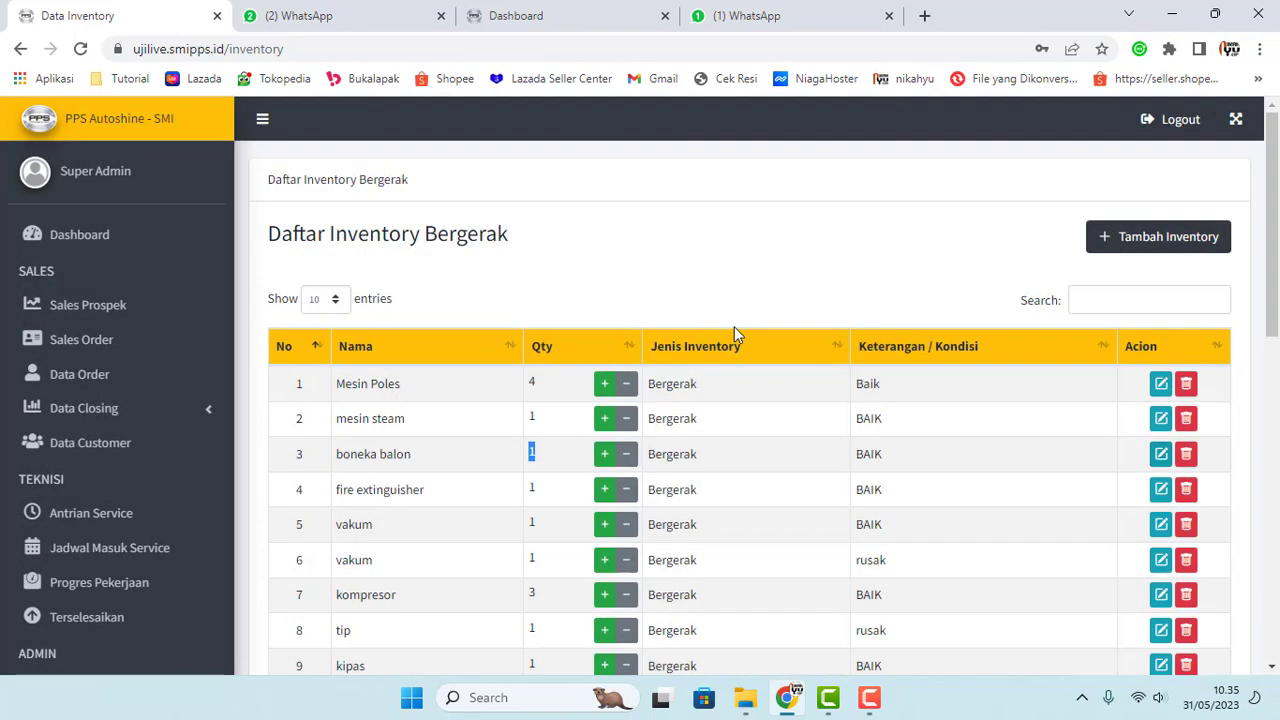
scroll(572, 436, down, 6)
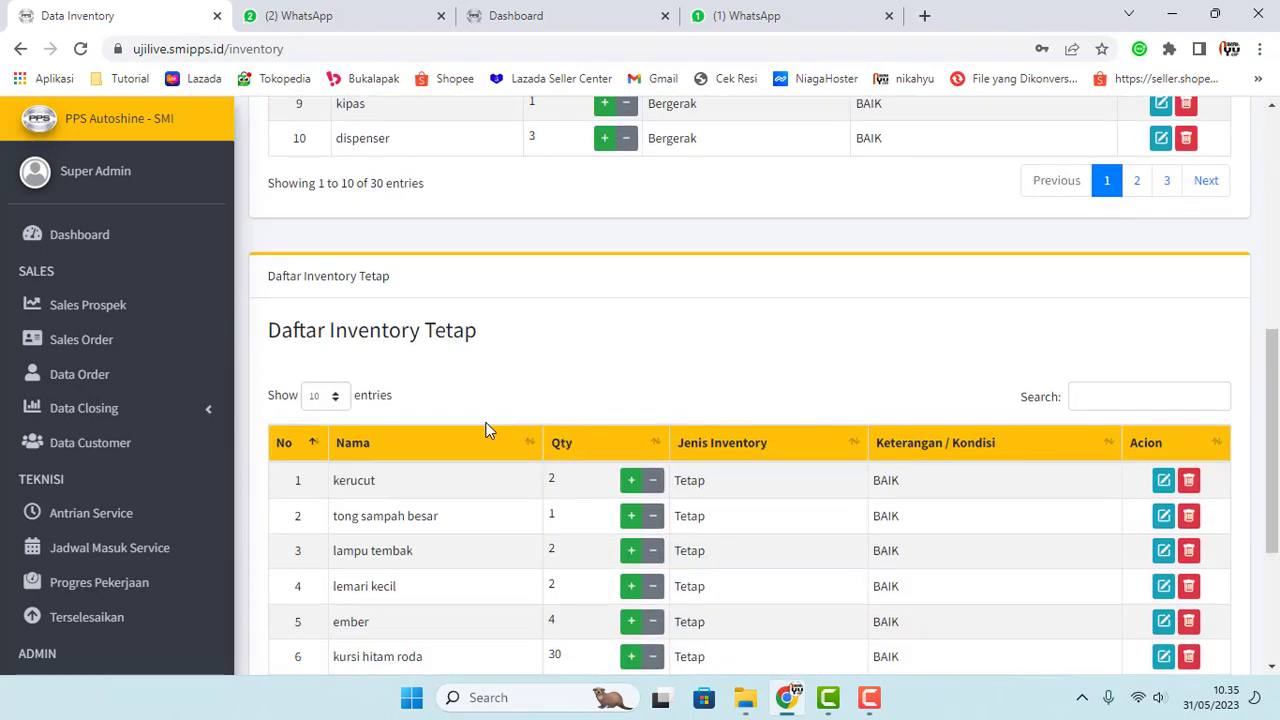
scroll(487, 430, down, 2)
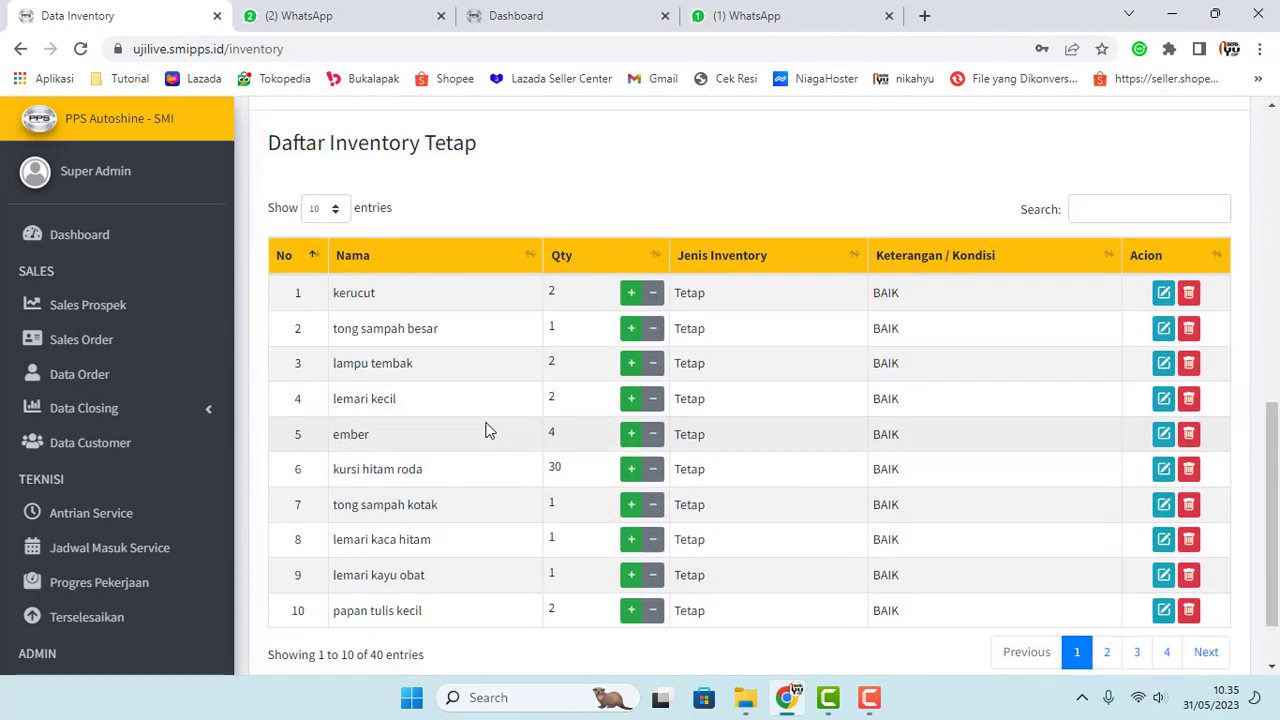
scroll(517, 429, down, 1)
scroll(517, 429, up, 3)
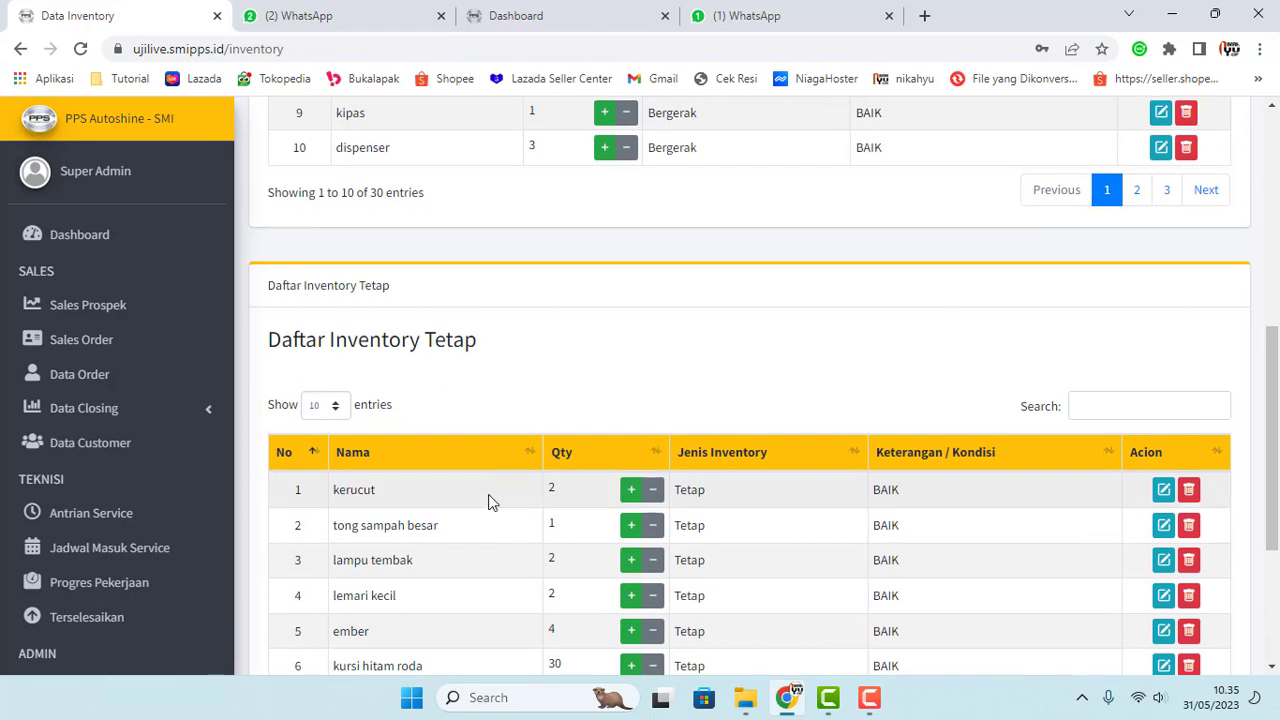
scroll(490, 502, down, 3)
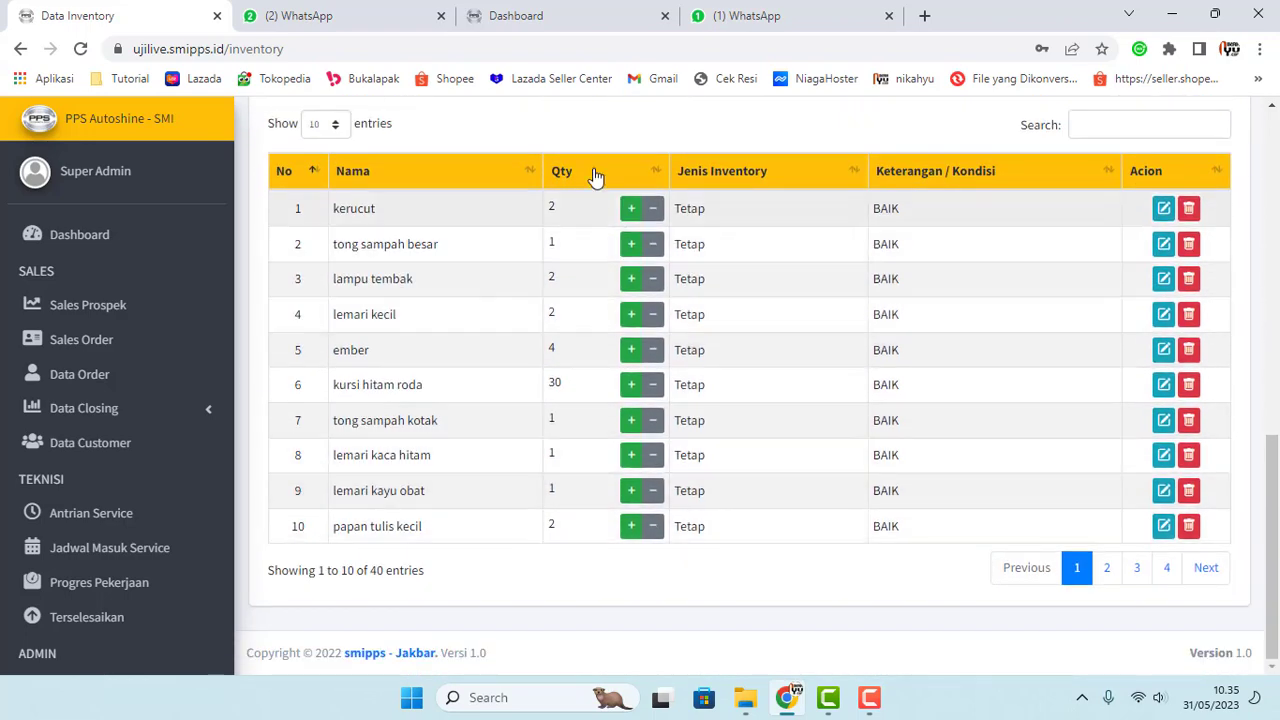
scroll(606, 357, up, 5)
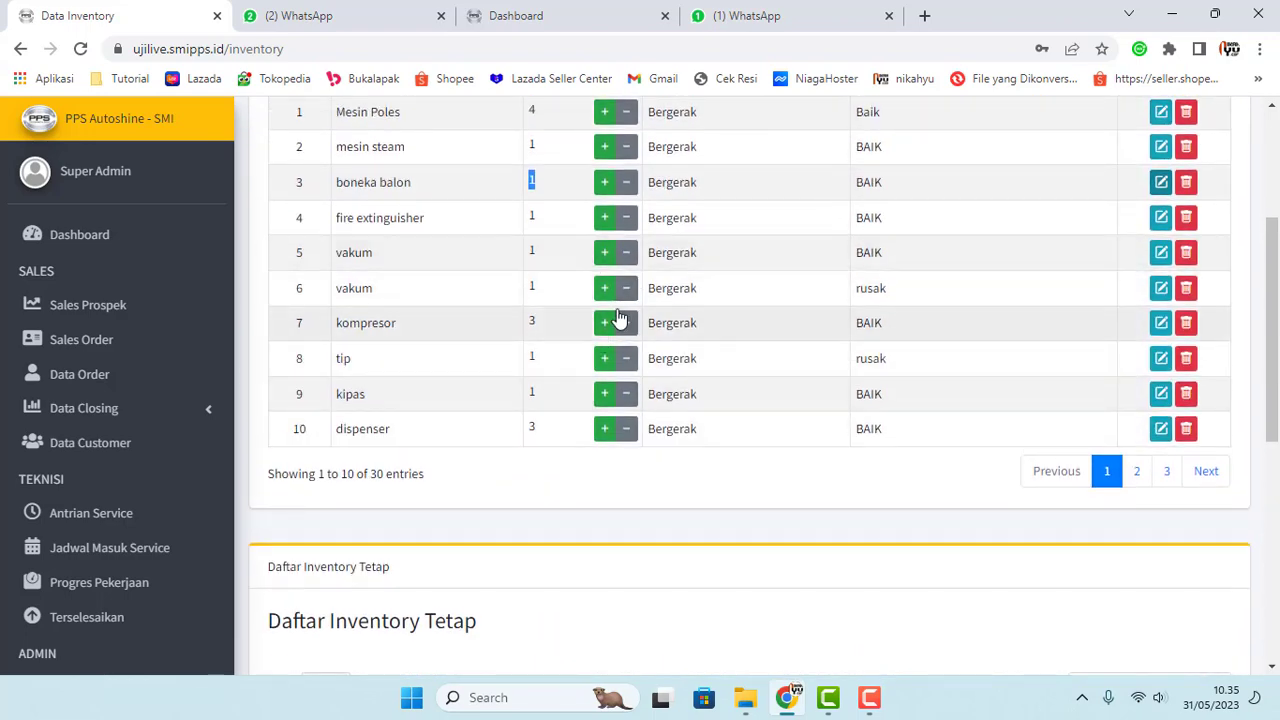
scroll(559, 286, up, 3)
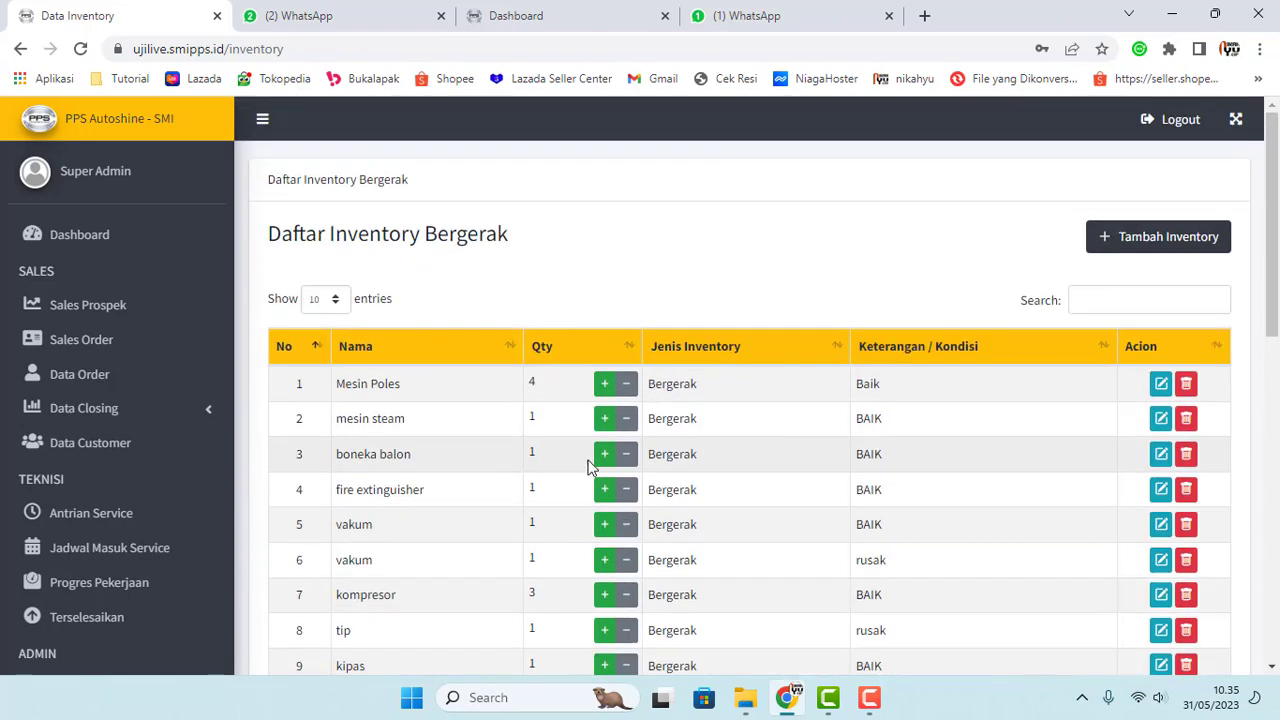
Step: Preview the Tambah Inventory form's inventory types and close it without saving
click(1154, 237)
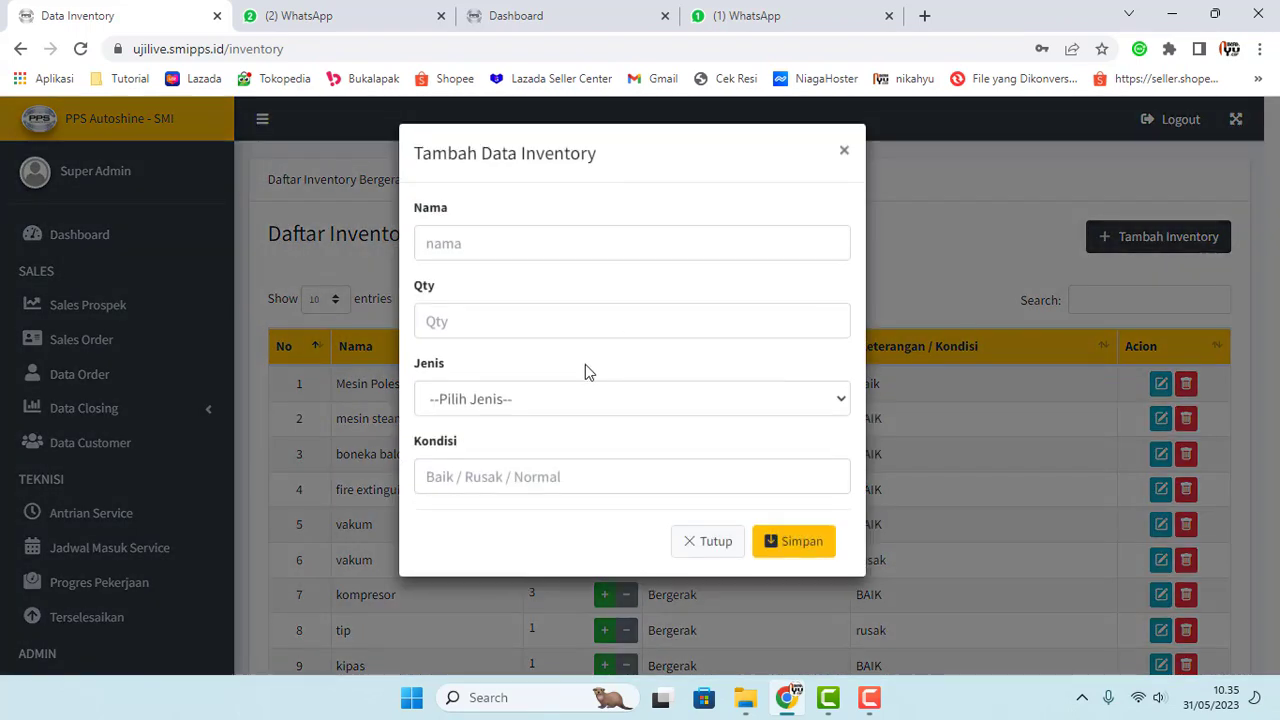
click(566, 400)
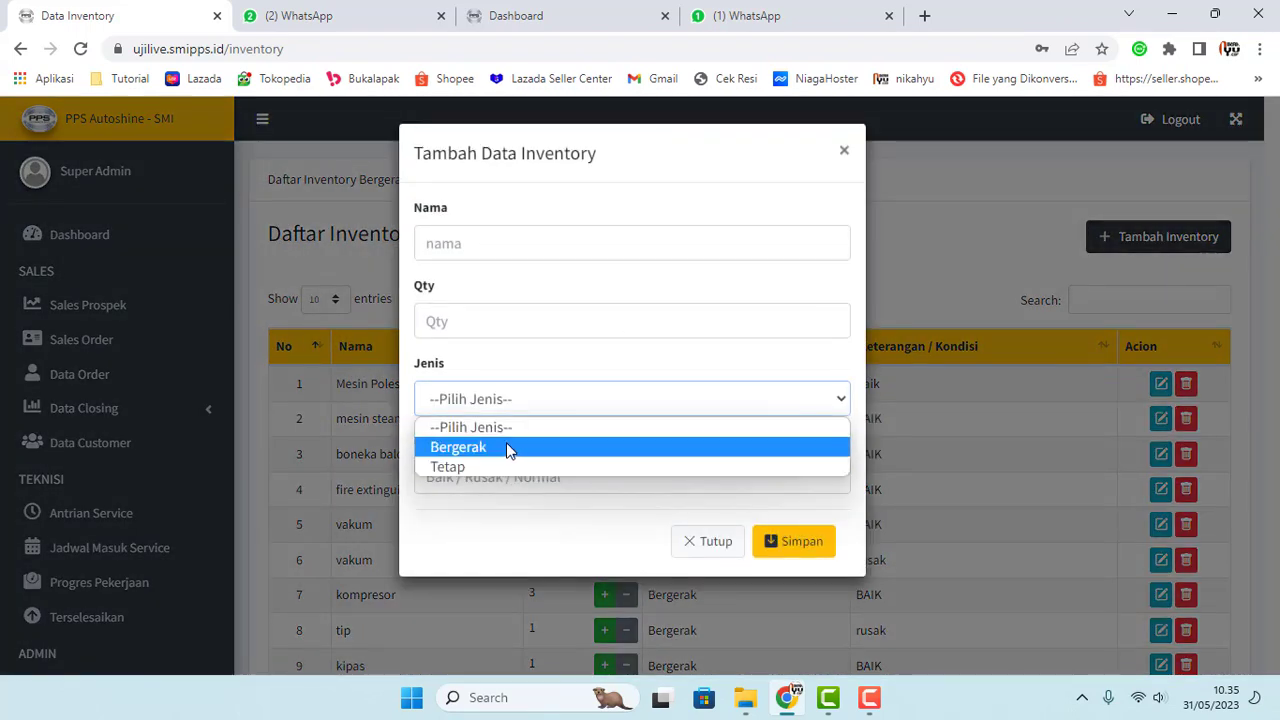
click(348, 290)
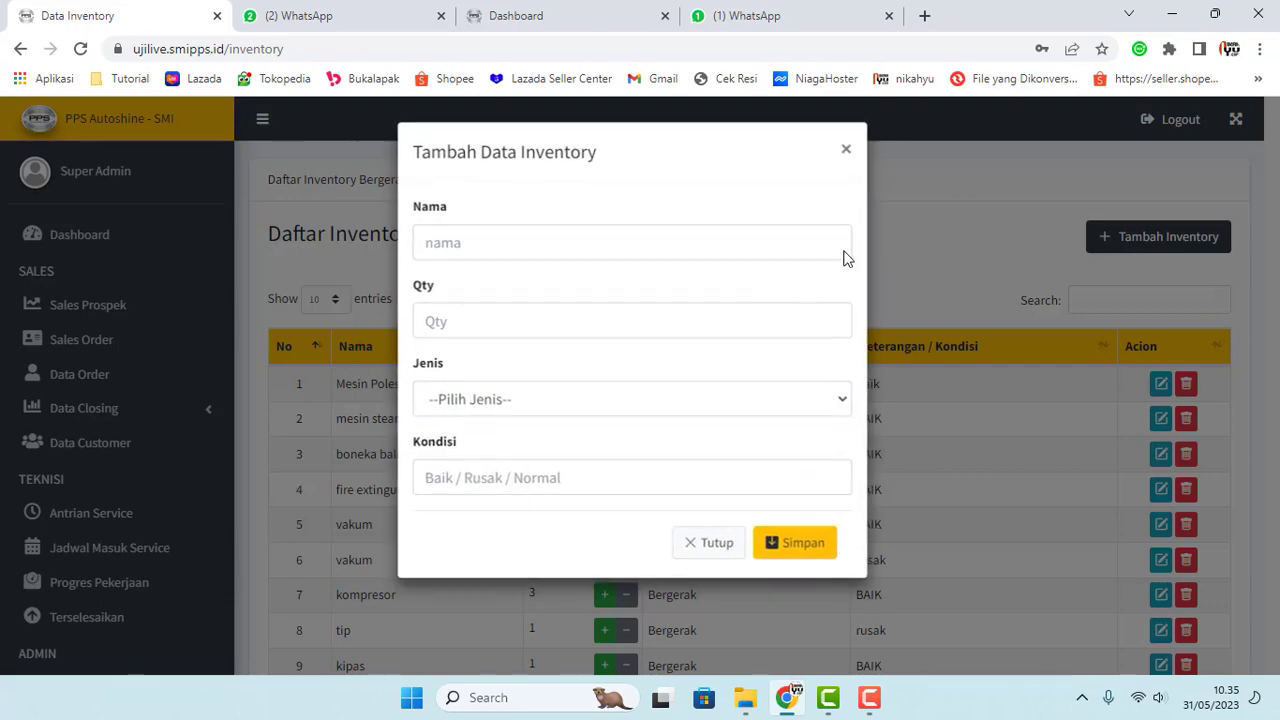
click(844, 152)
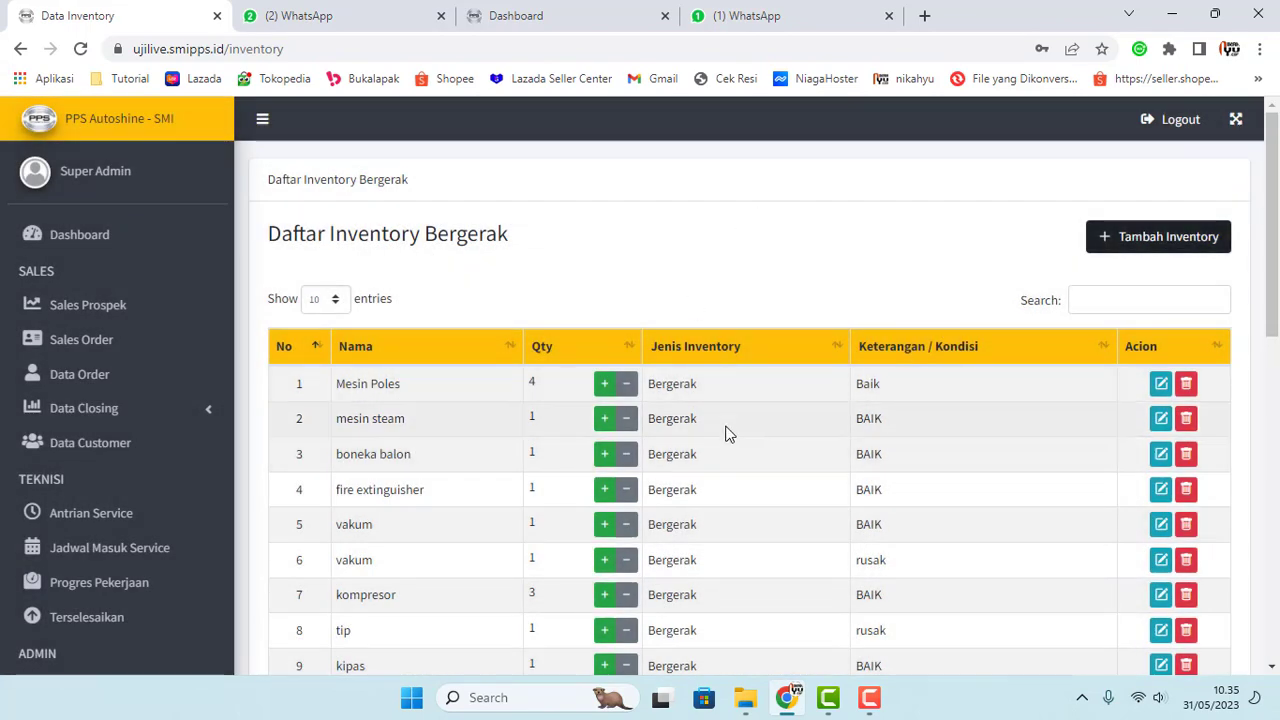
Step: Page through the third and second pages of the moving inventory list
scroll(725, 420, down, 2)
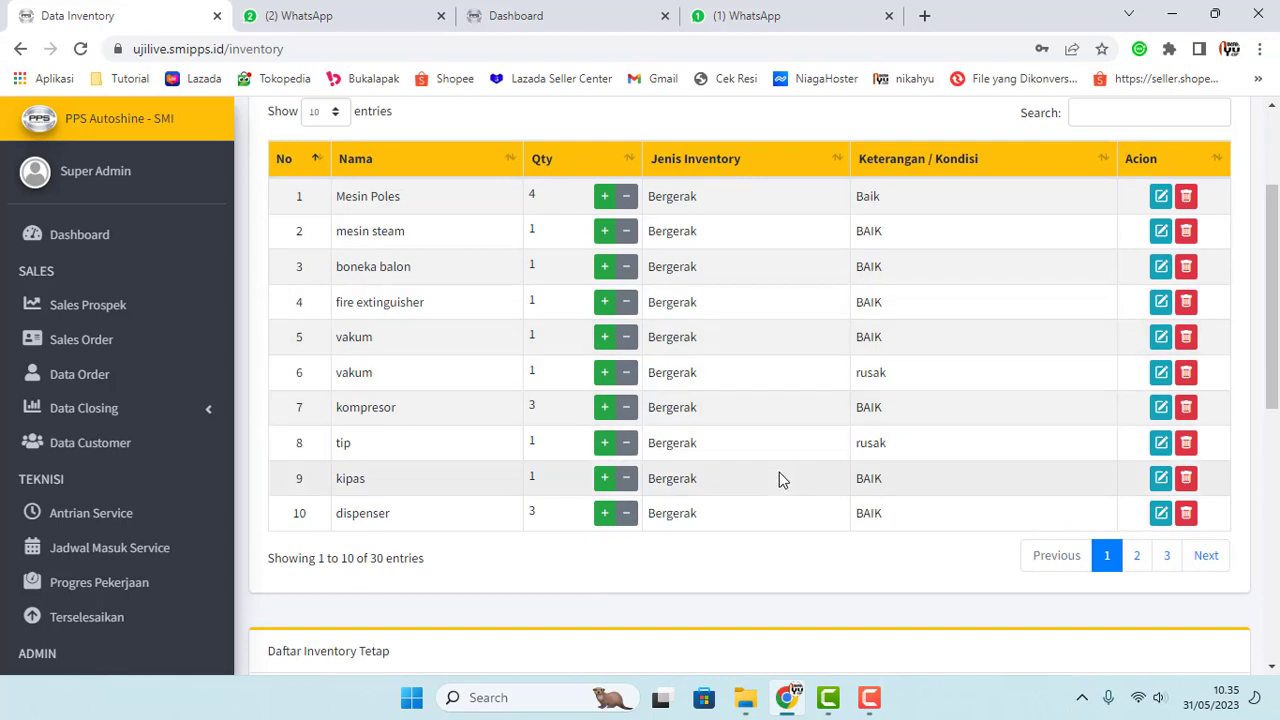
click(1166, 555)
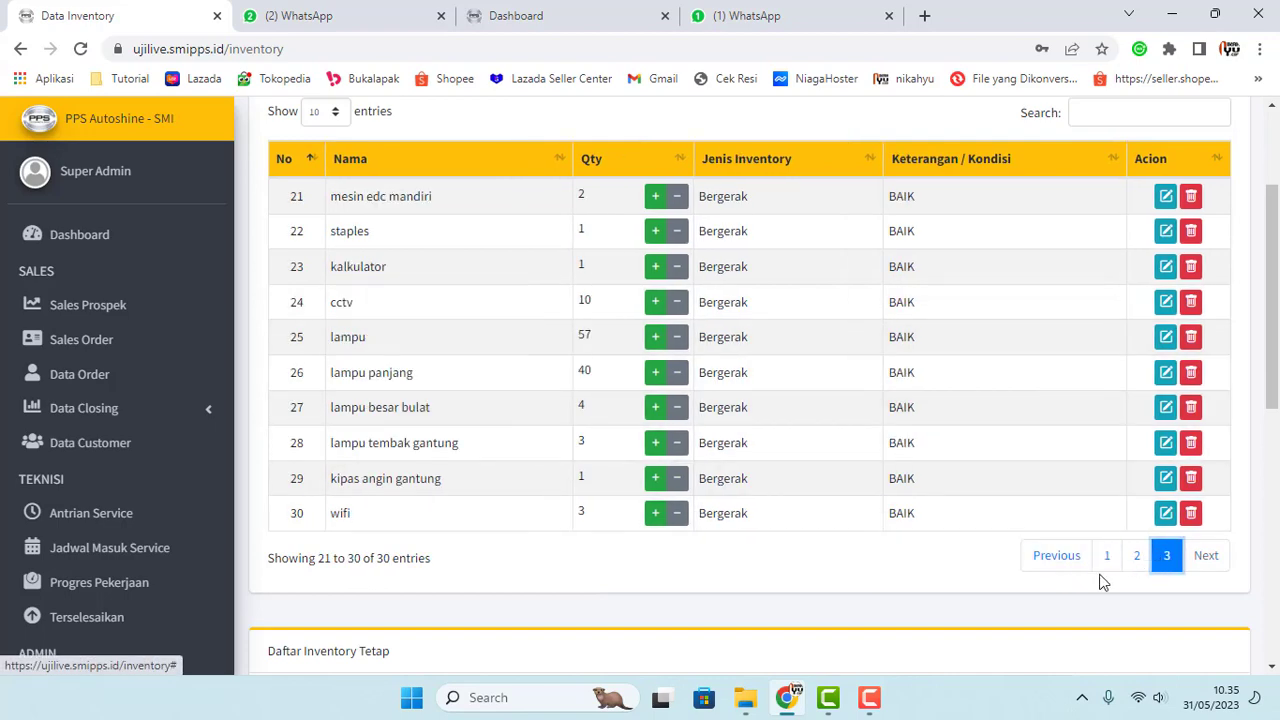
click(1137, 556)
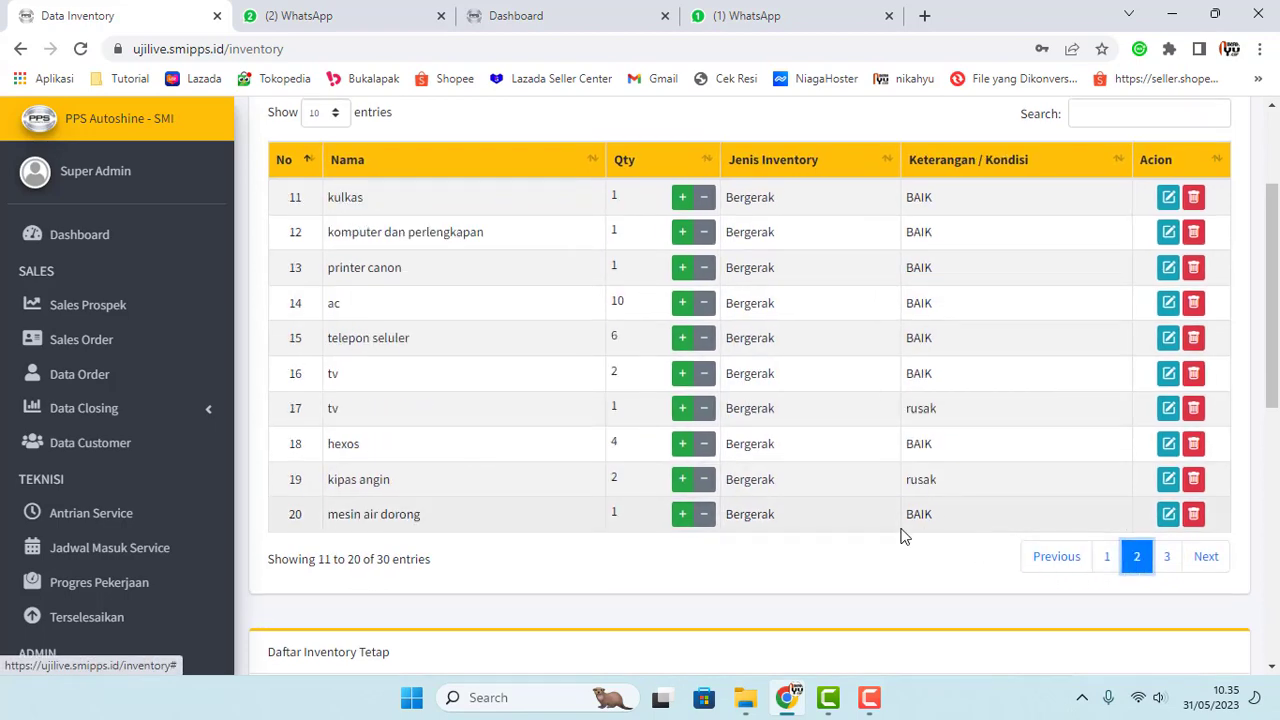
scroll(870, 545, down, 3)
scroll(505, 444, down, 4)
scroll(467, 424, up, 2)
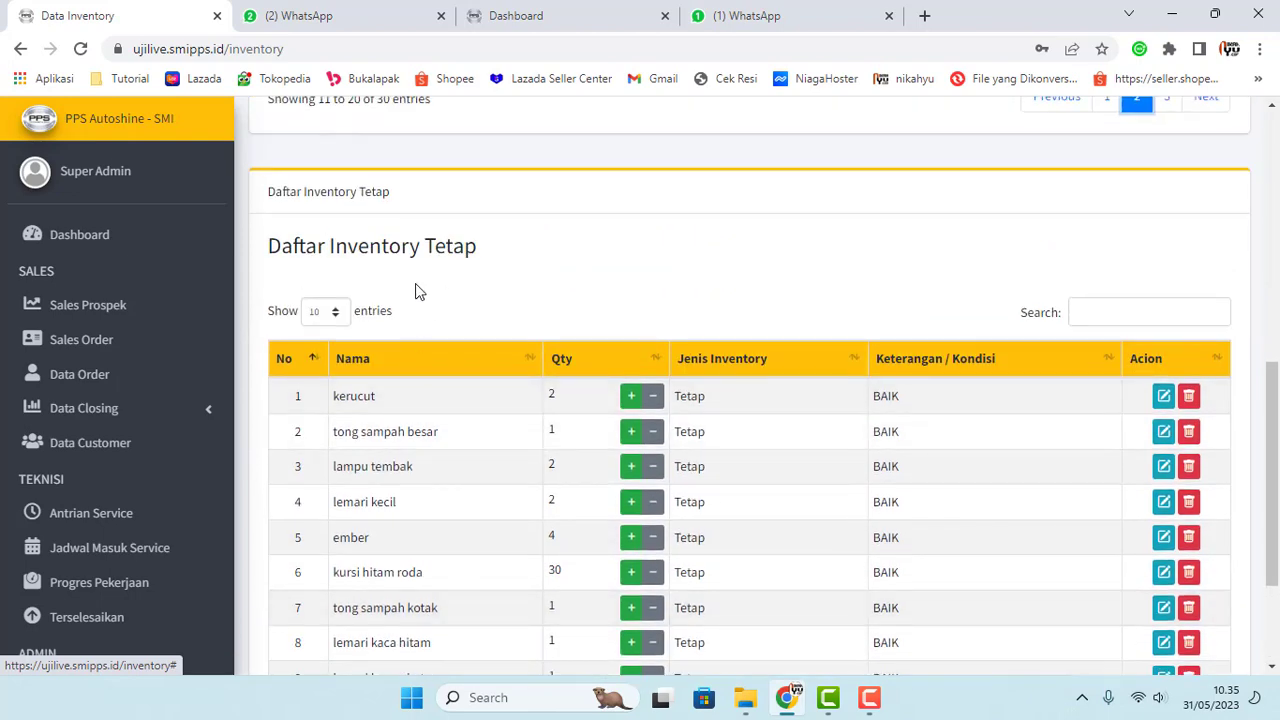
scroll(517, 470, down, 2)
scroll(517, 486, up, 1)
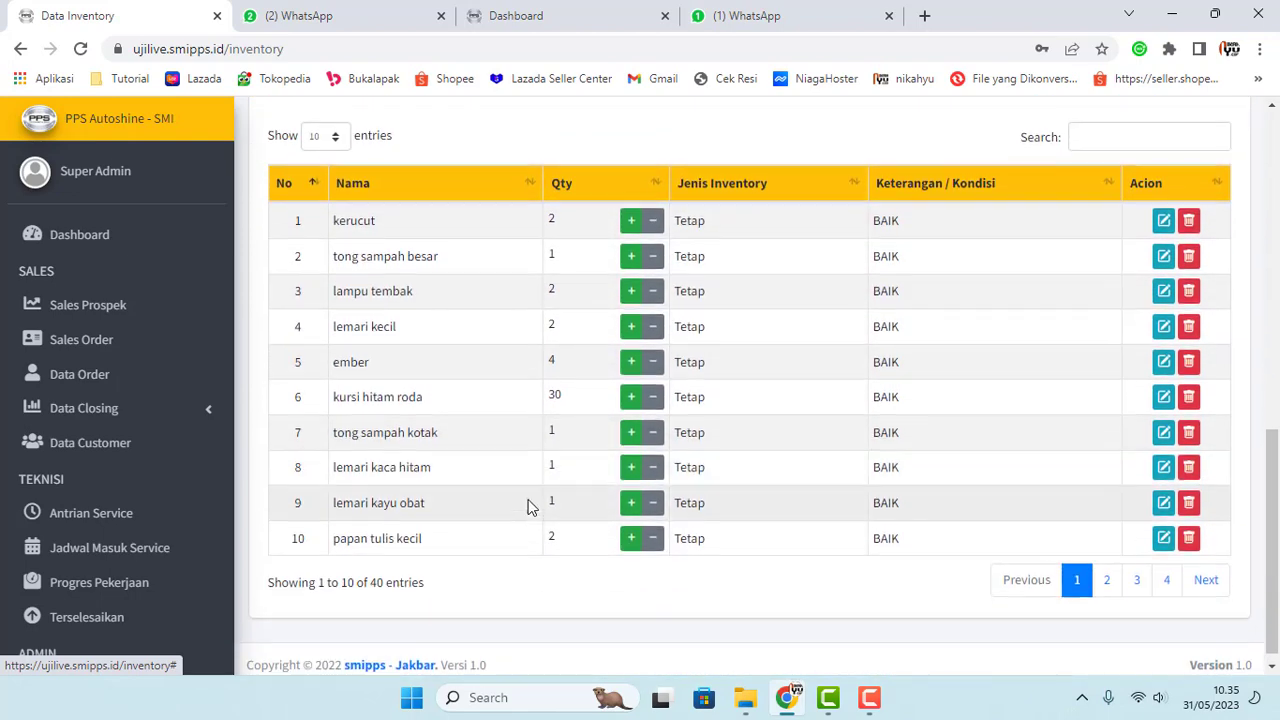
scroll(530, 502, down, 1)
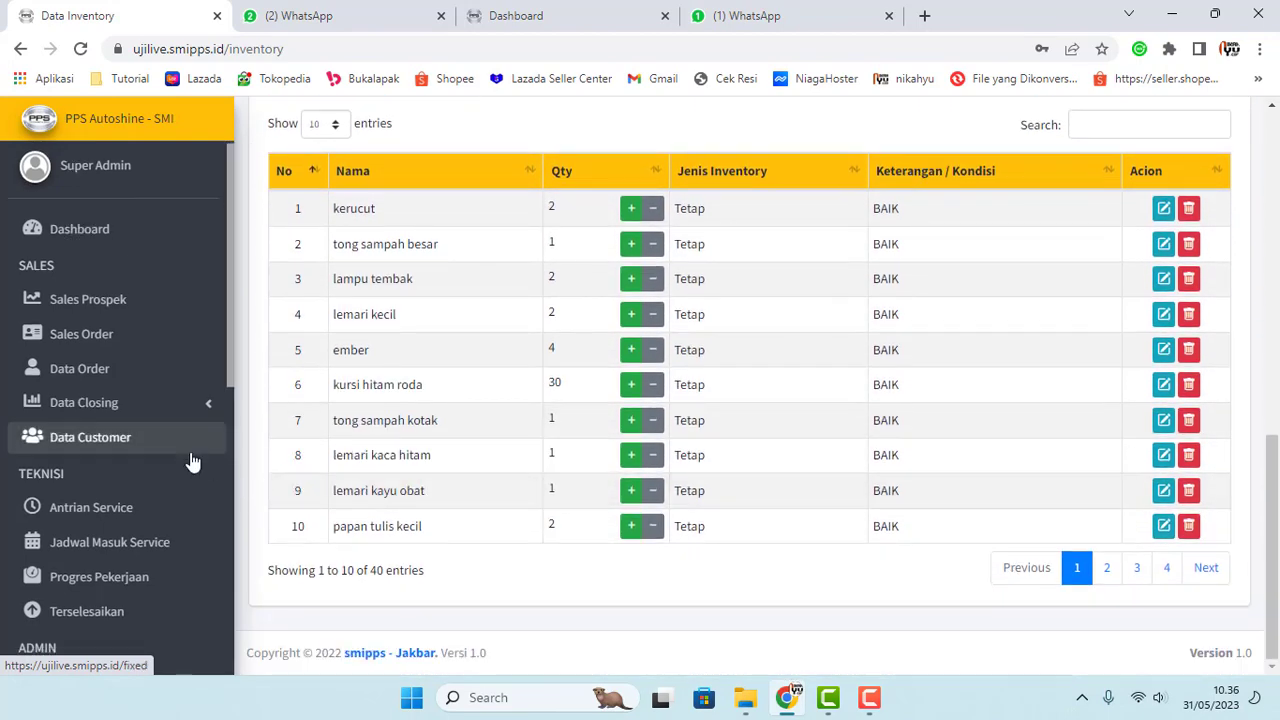
scroll(190, 460, down, 6)
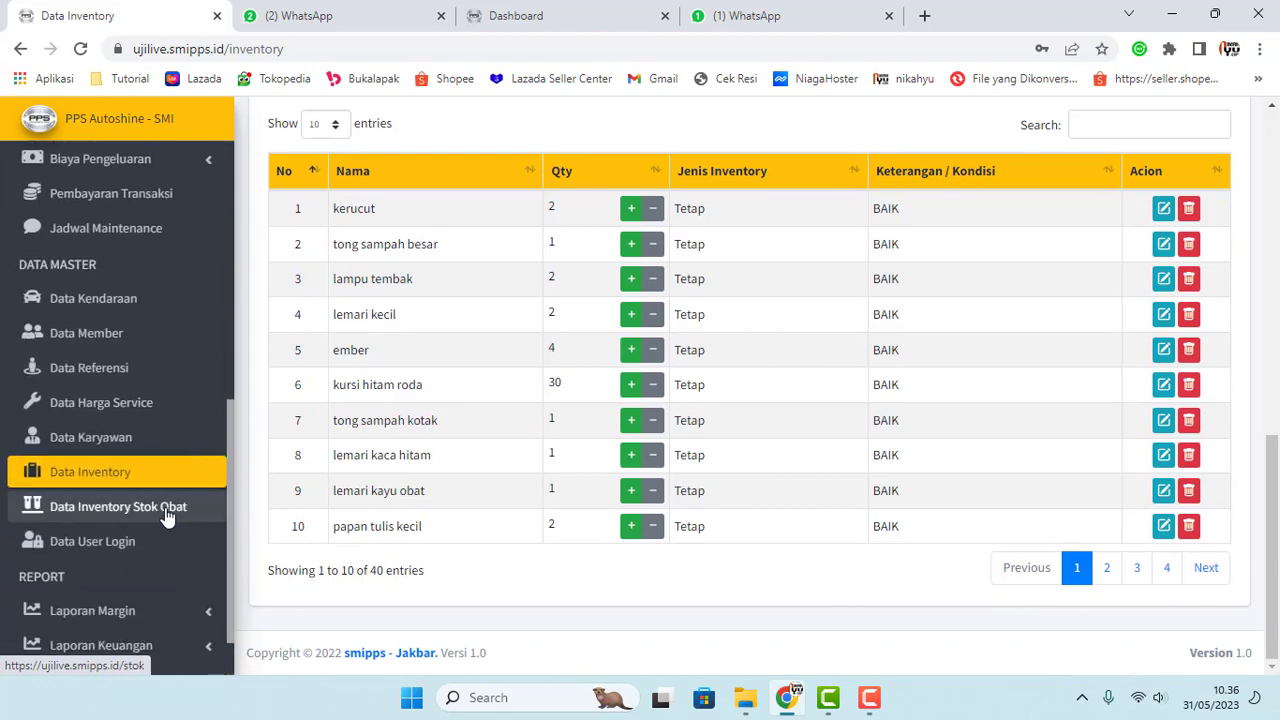
click(167, 510)
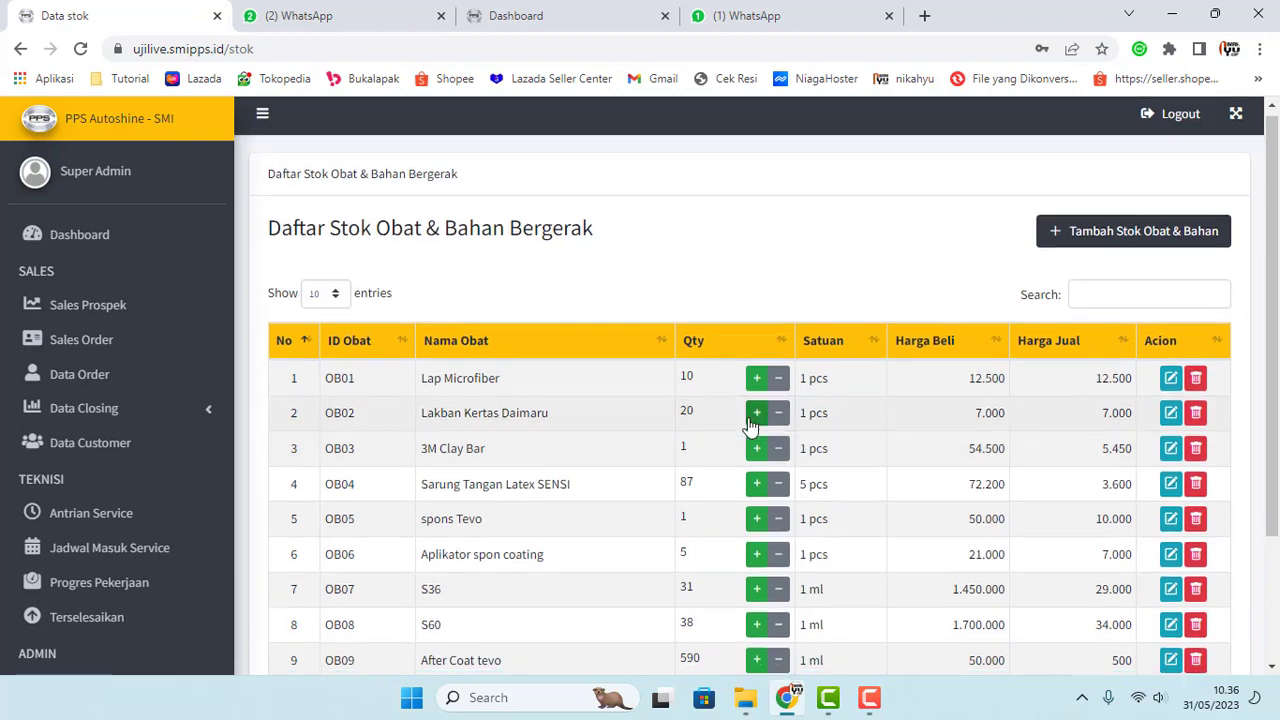
scroll(751, 425, down, 1)
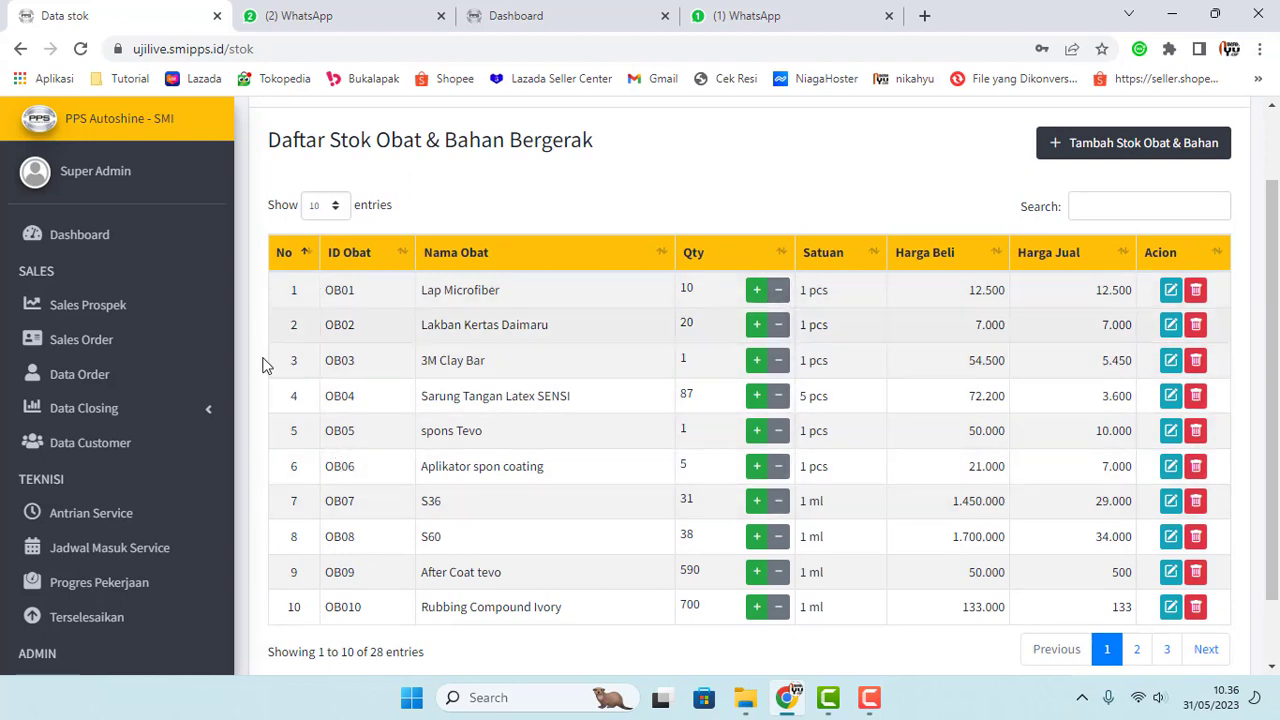
scroll(175, 486, down, 1)
scroll(175, 486, down, 2)
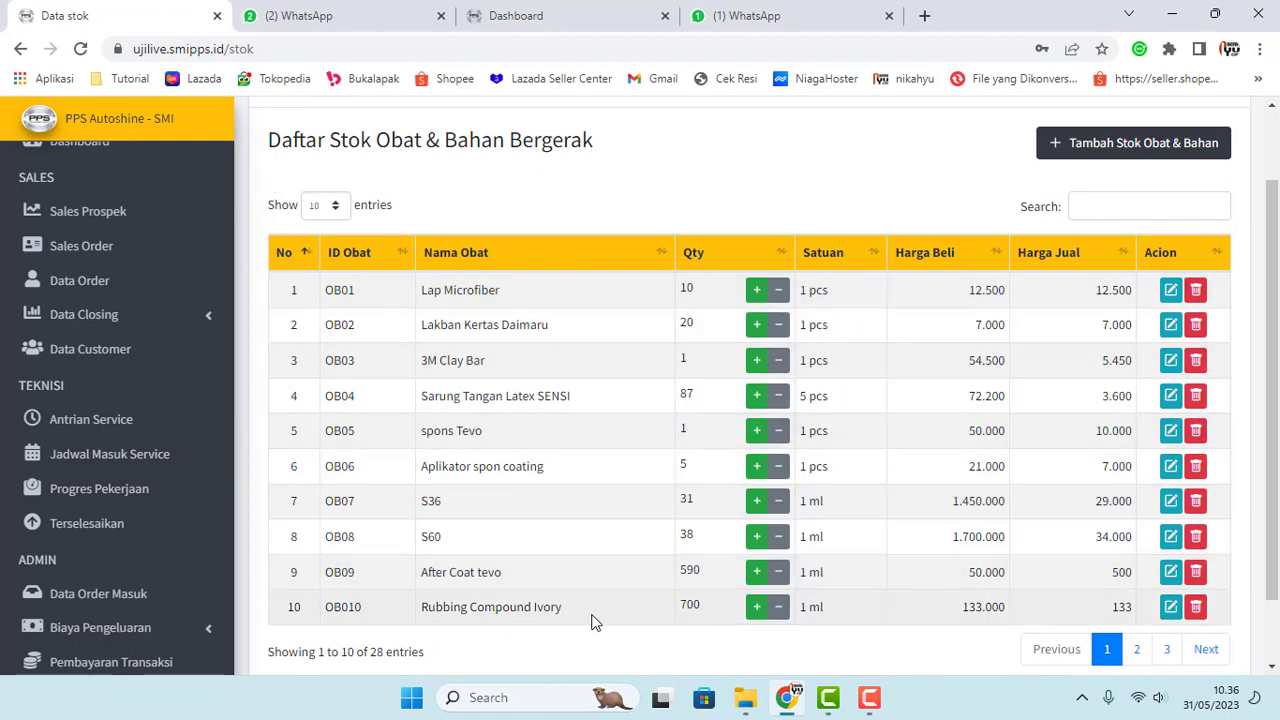
scroll(585, 620, down, 2)
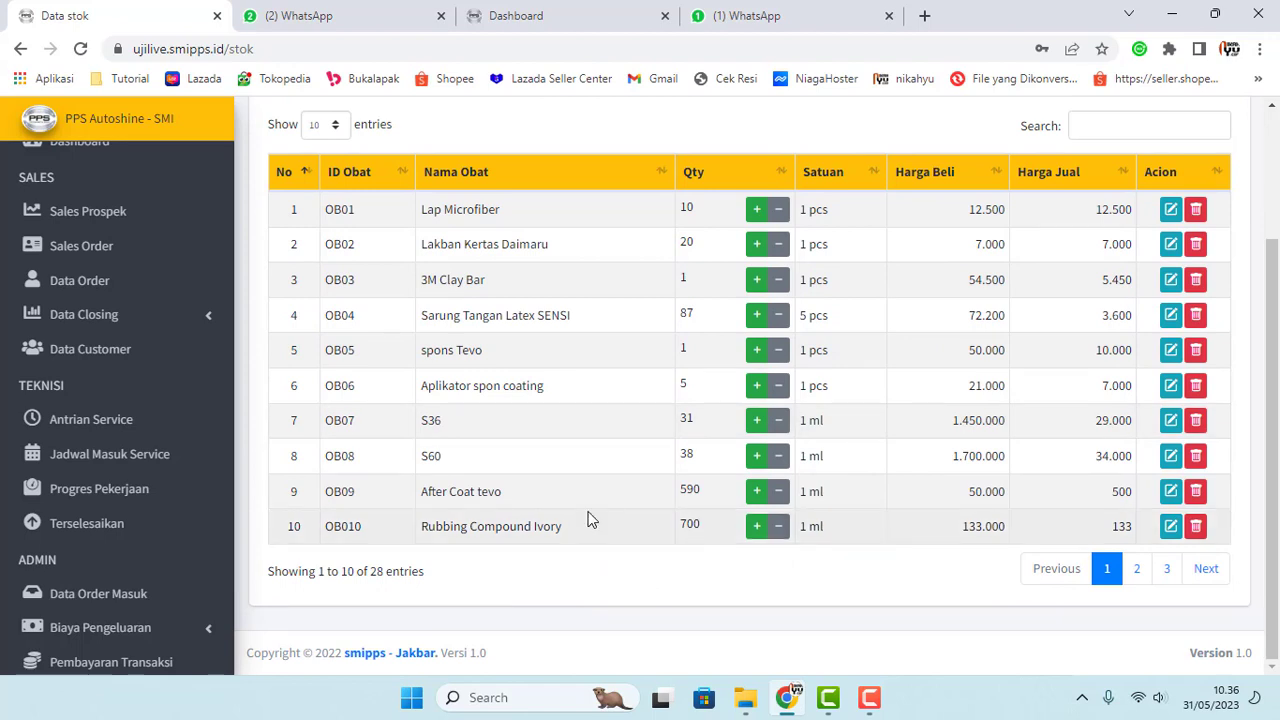
scroll(588, 519, up, 2)
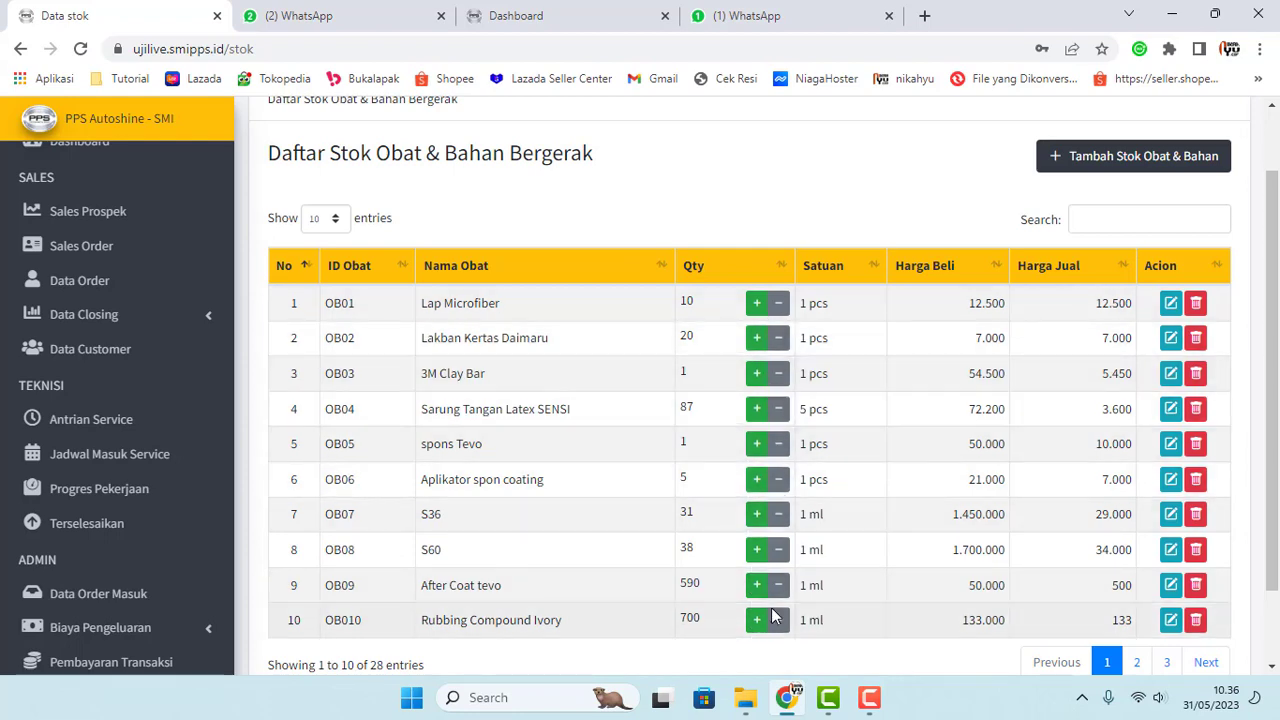
scroll(708, 362, up, 1)
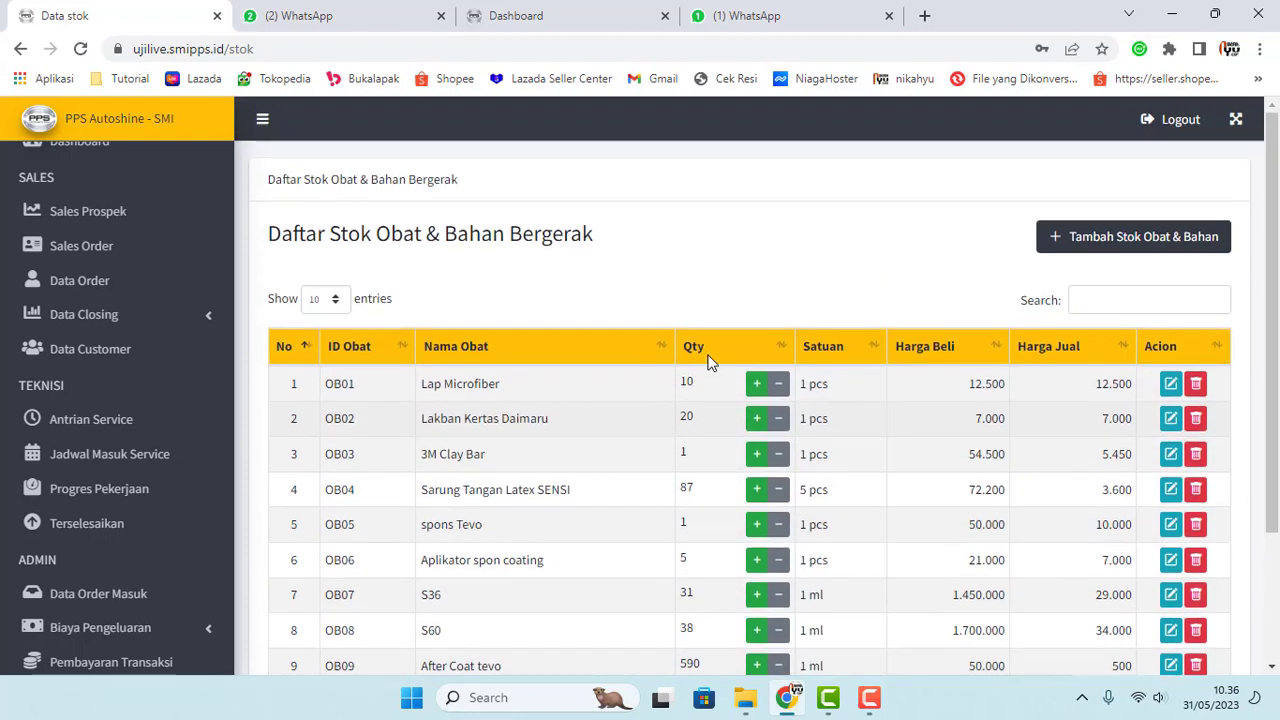
scroll(766, 514, down, 3)
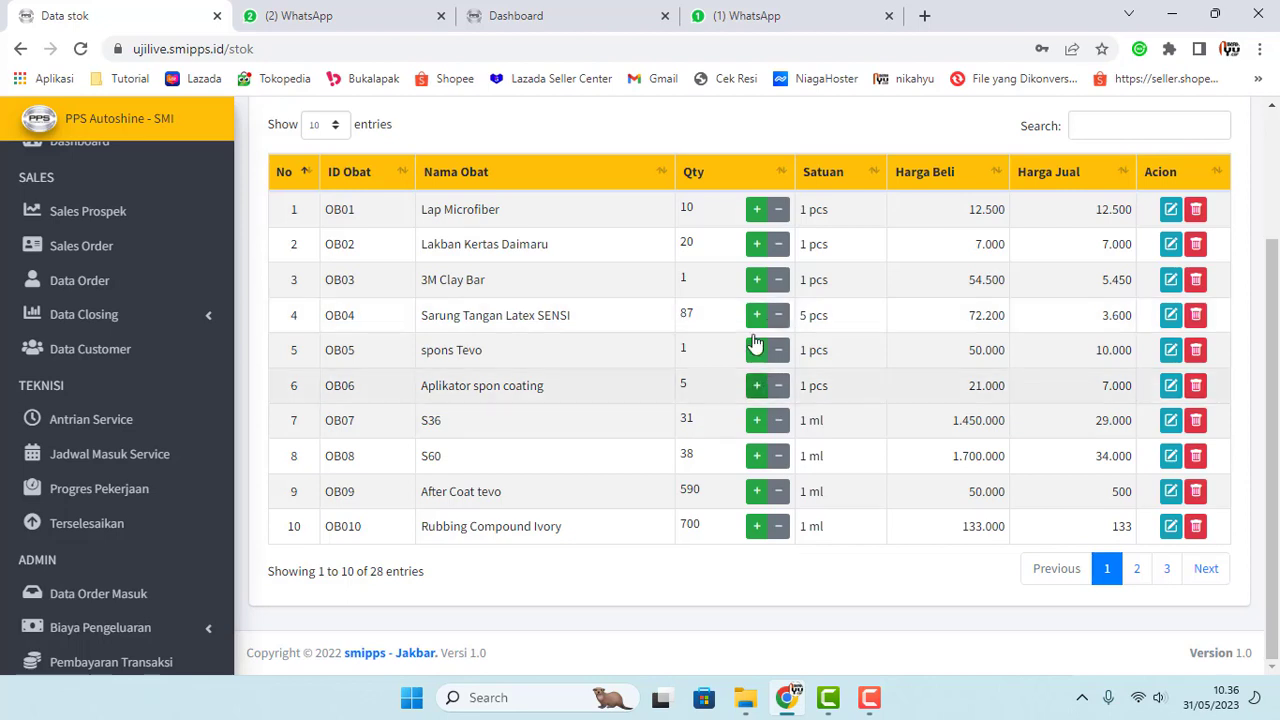
scroll(757, 343, up, 1)
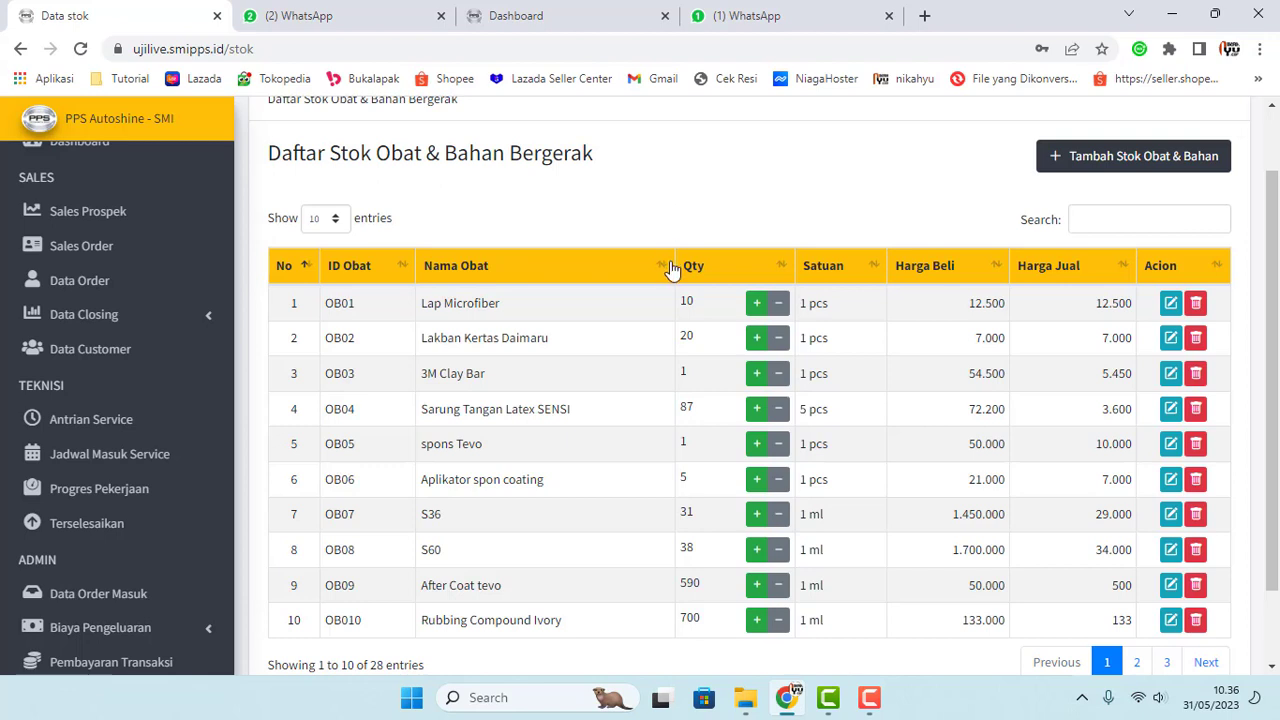
scroll(672, 268, down, 1)
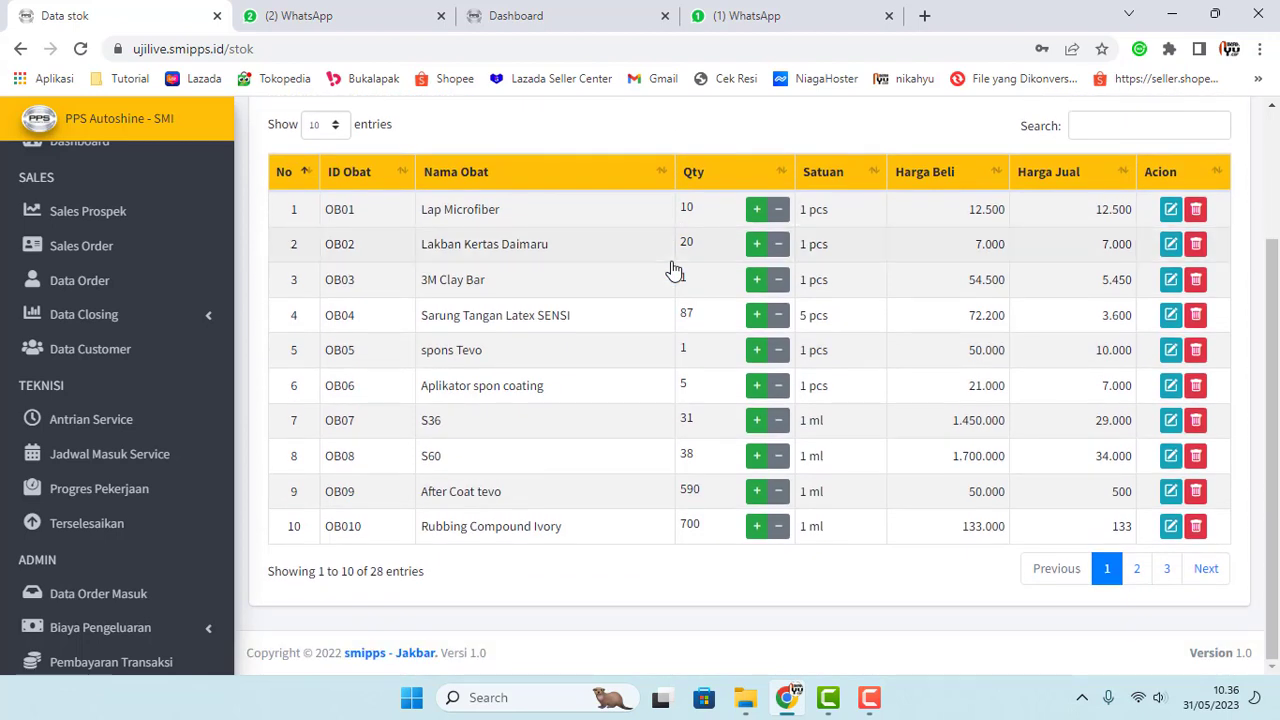
text(20)
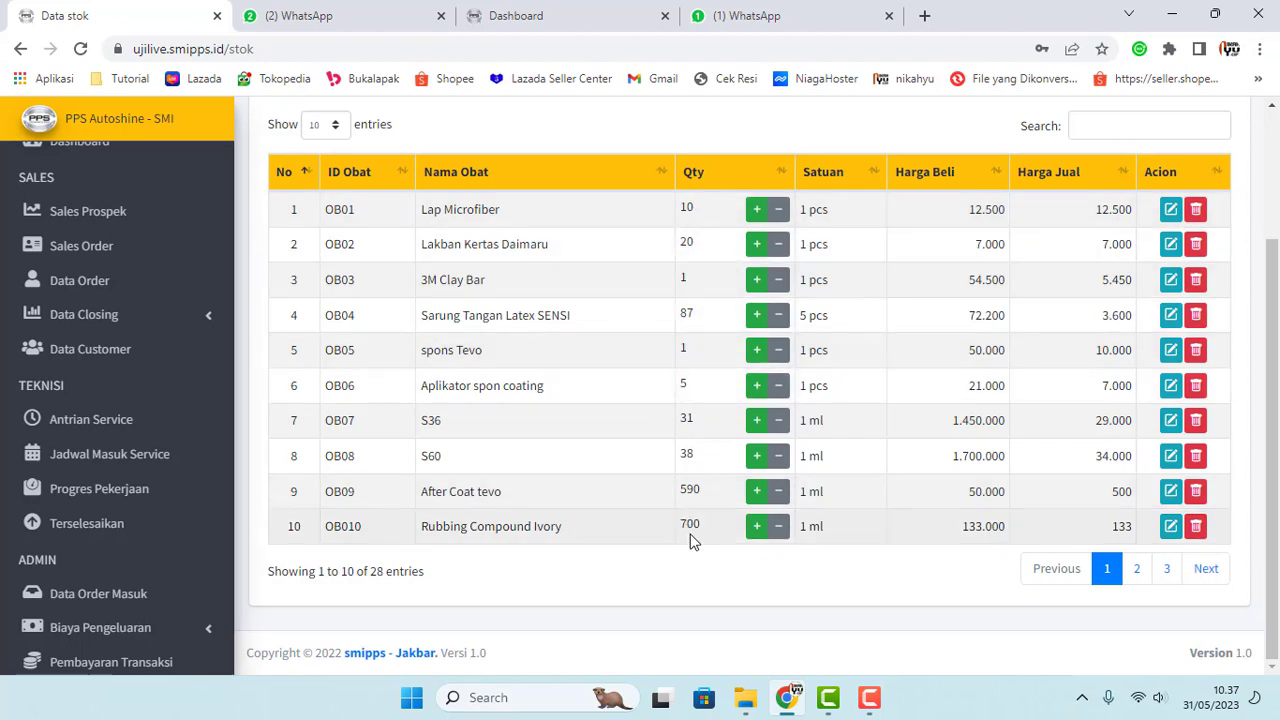
scroll(686, 290, up, 1)
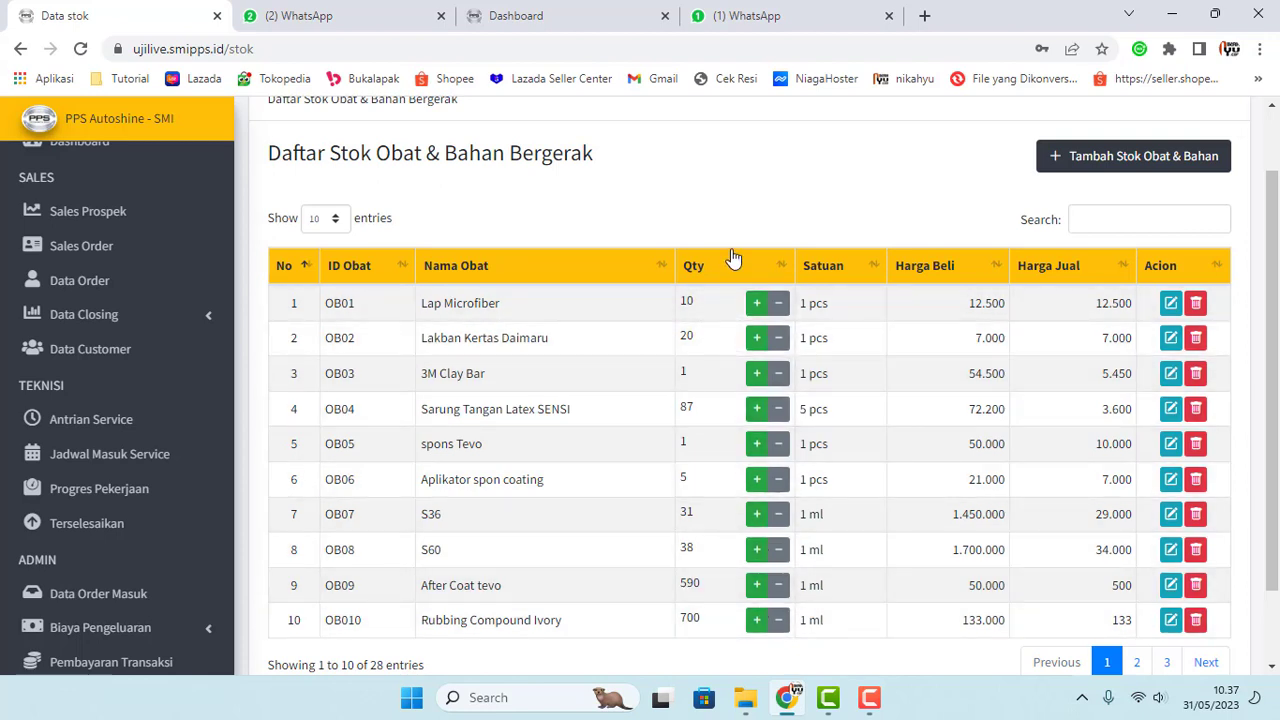
scroll(731, 236, down, 2)
scroll(177, 400, down, 5)
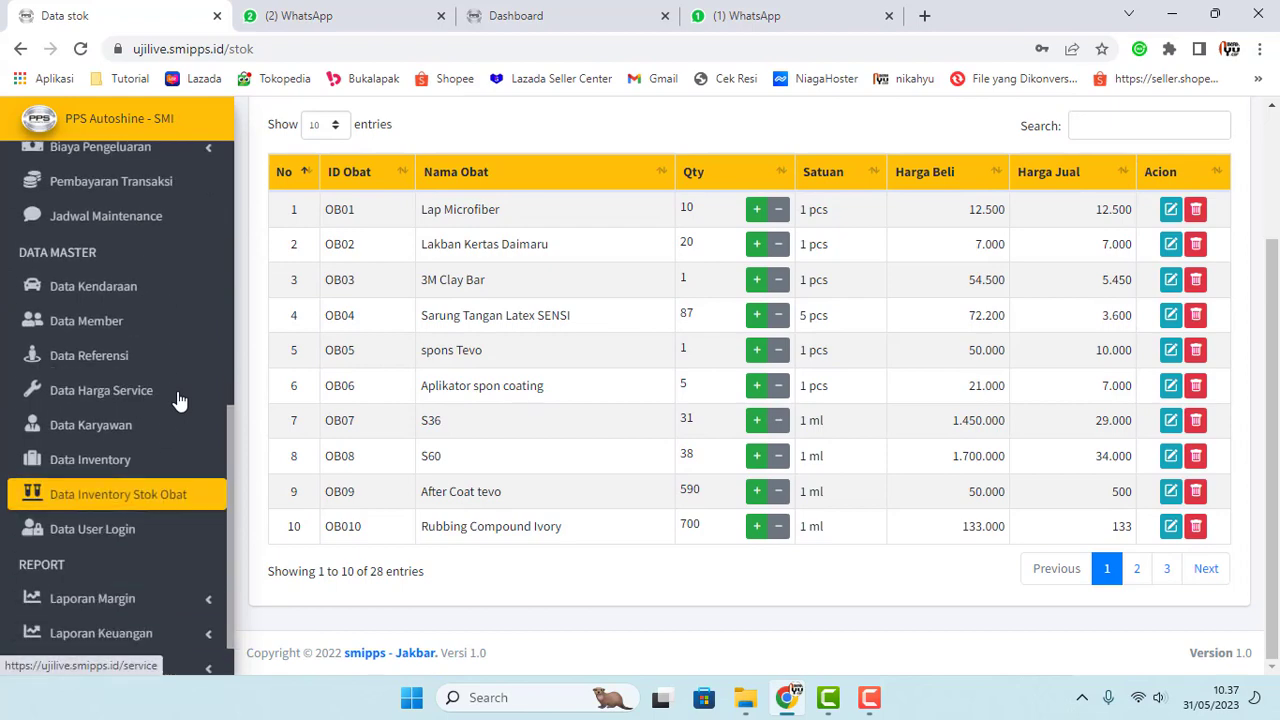
scroll(177, 400, down, 1)
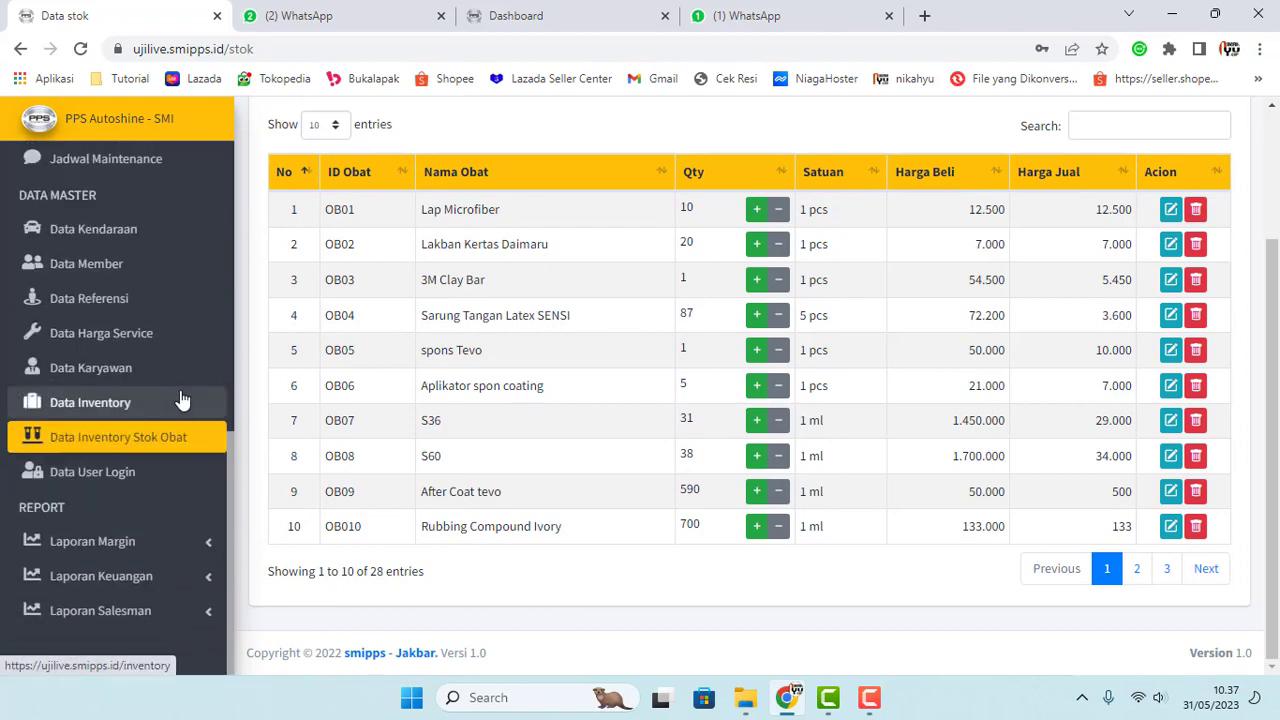
Step: Open Data User Login, preview the Tambah User Baru employee dropdown, and close it unsaved
click(102, 478)
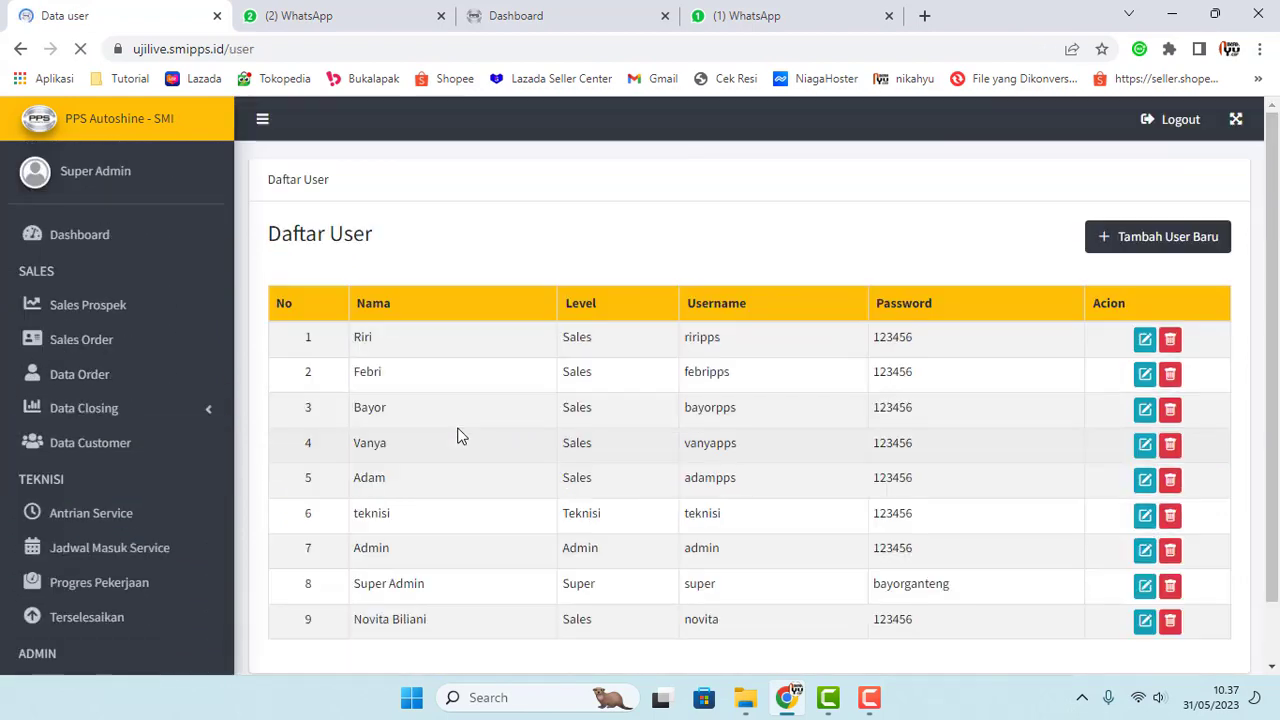
scroll(475, 422, down, 2)
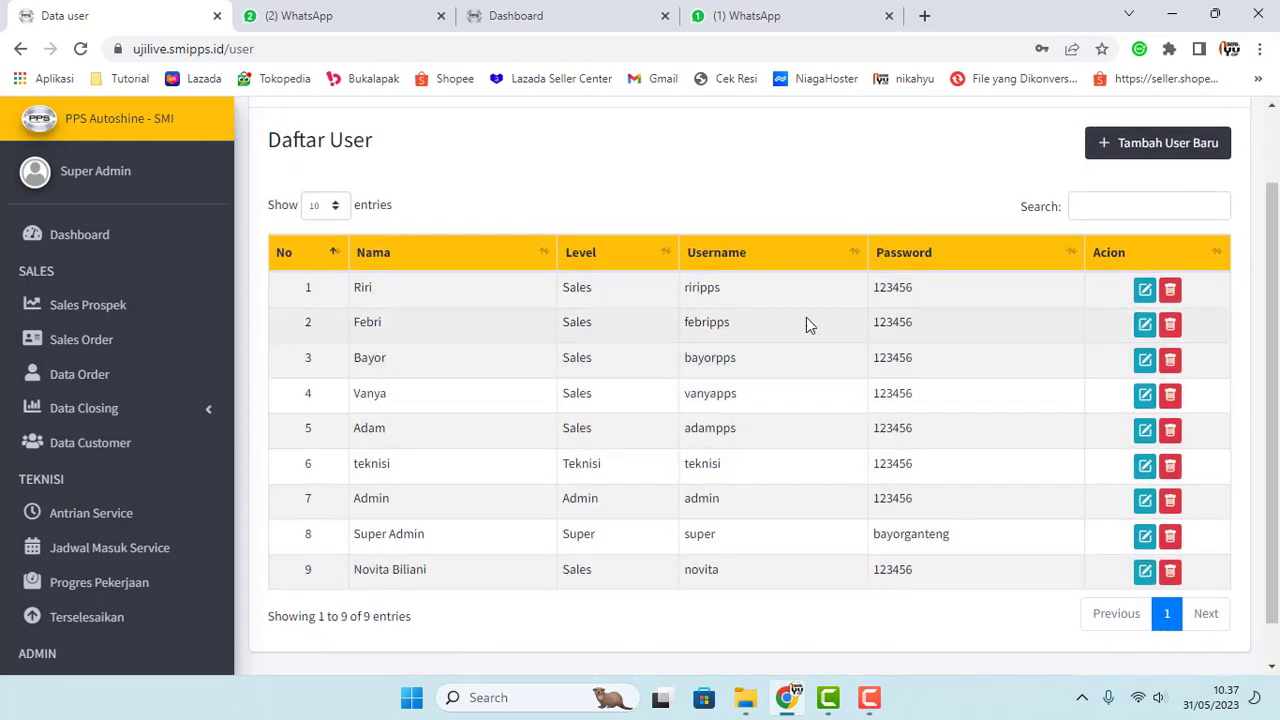
click(1148, 143)
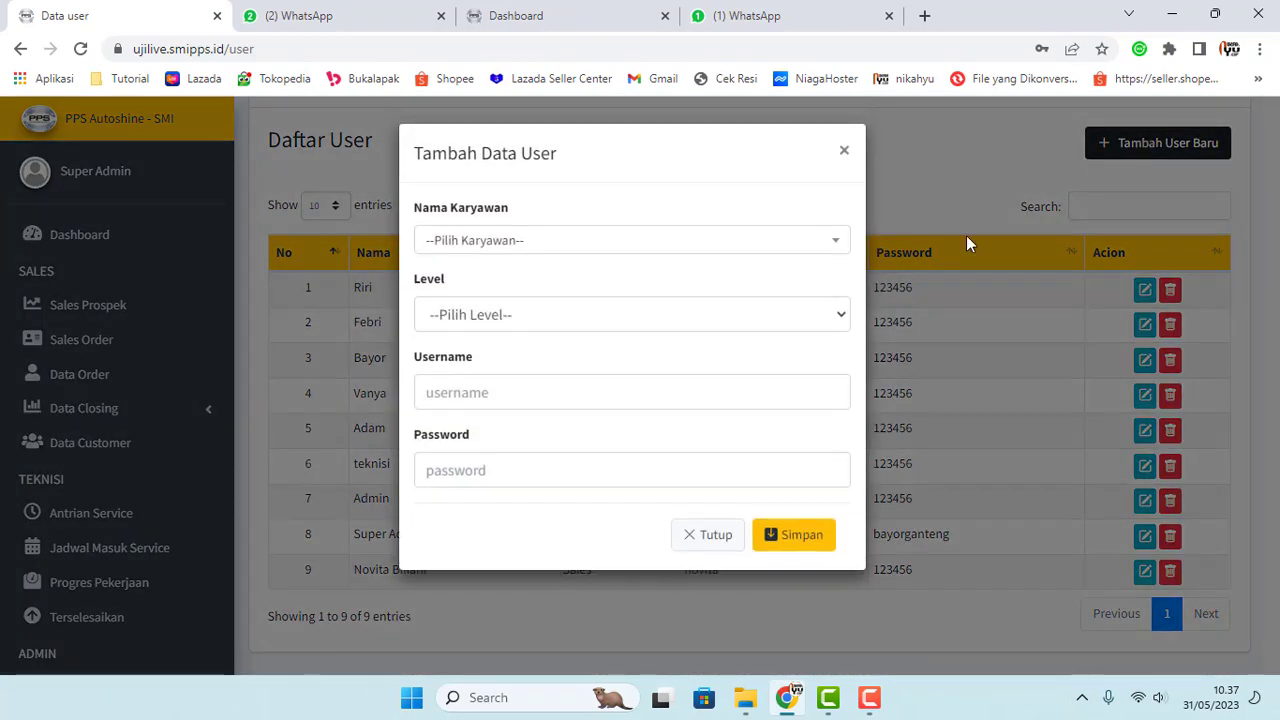
click(689, 242)
scroll(570, 415, down, 5)
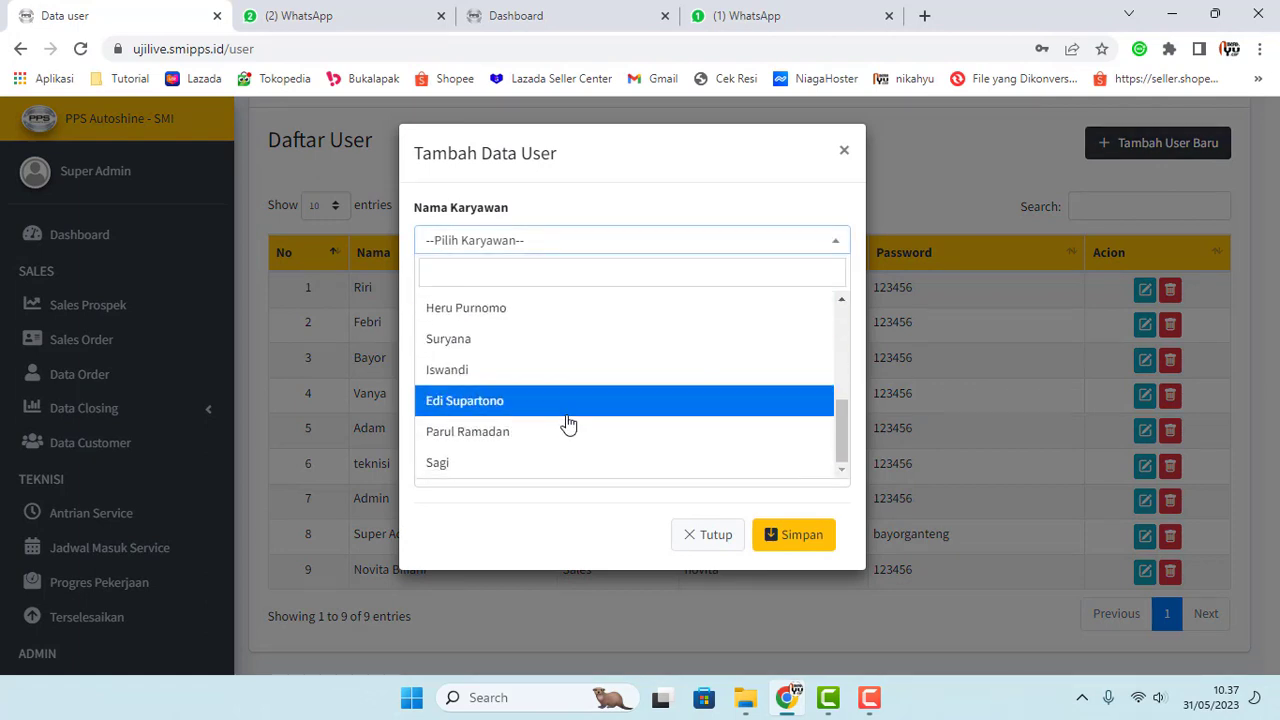
scroll(563, 429, up, 10)
click(641, 175)
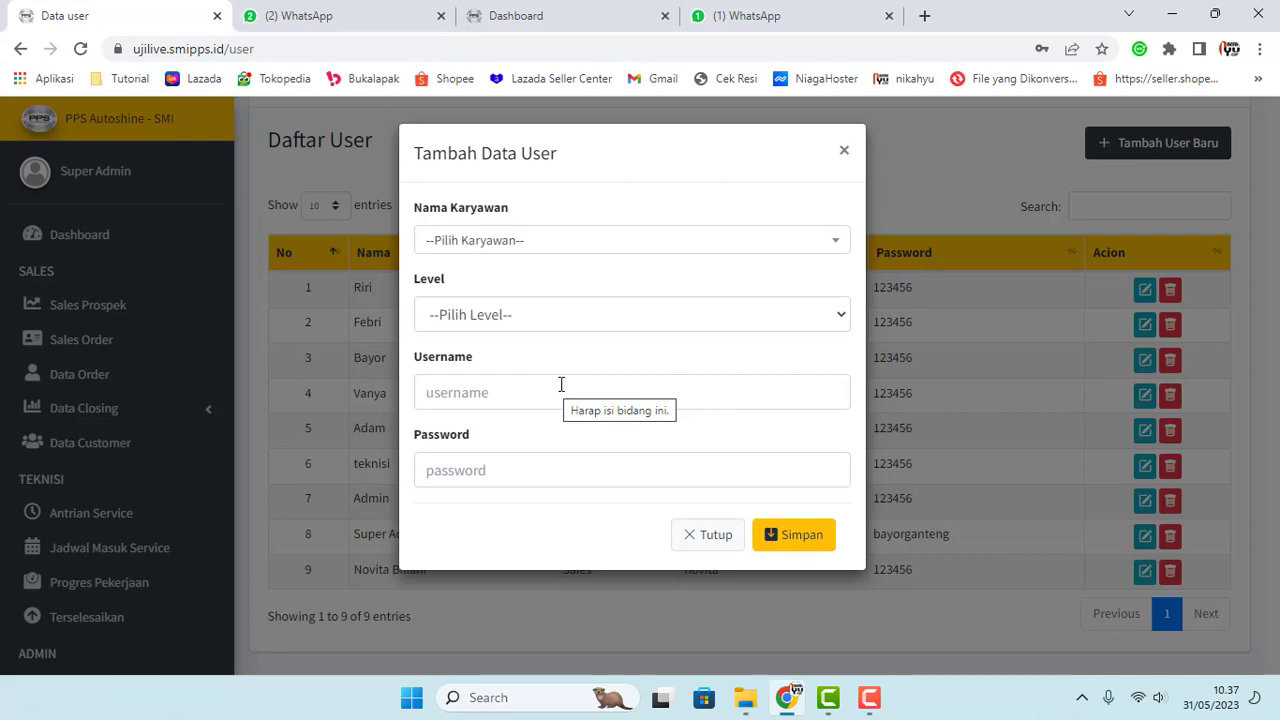
click(845, 153)
scroll(175, 390, down, 2)
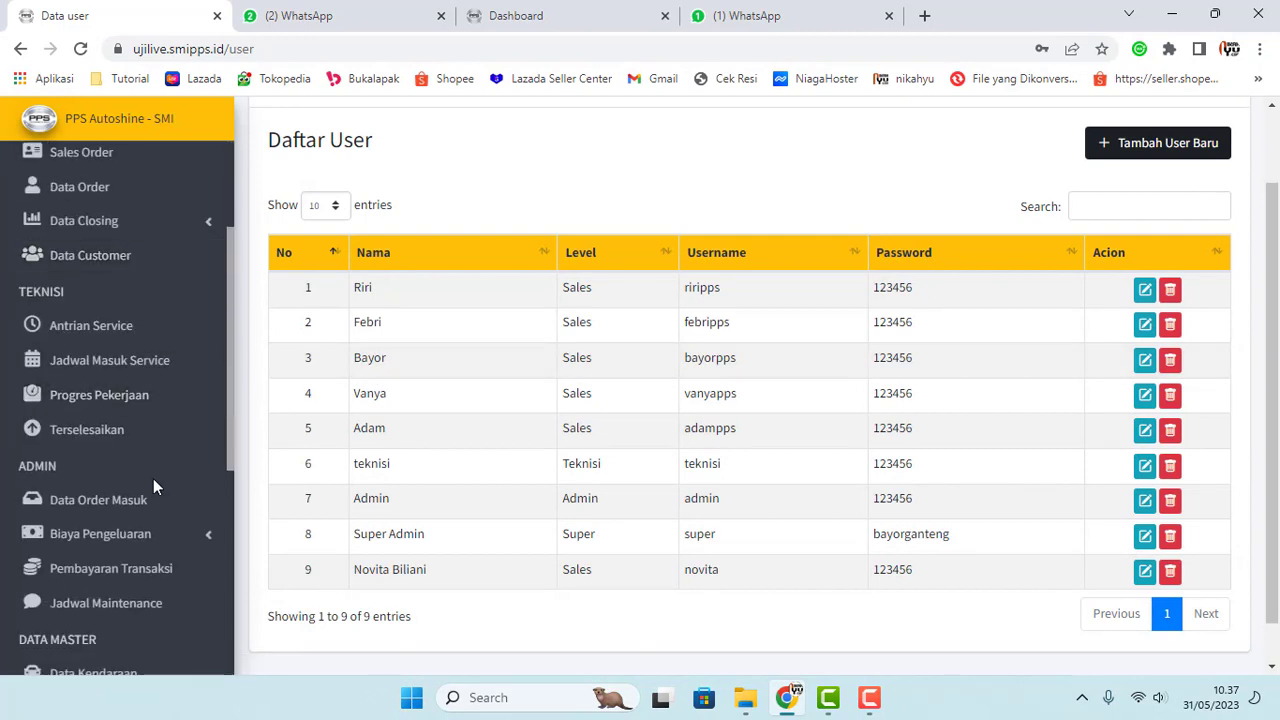
scroll(153, 480, down, 2)
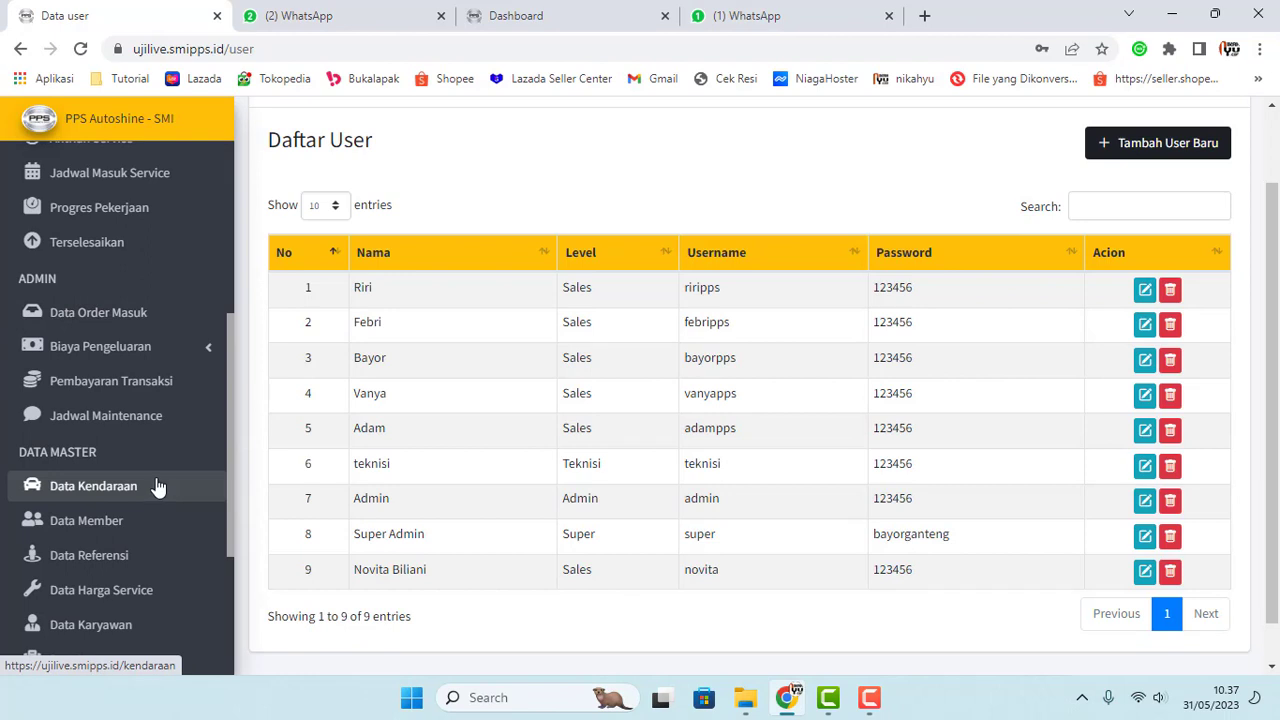
scroll(157, 485, down, 3)
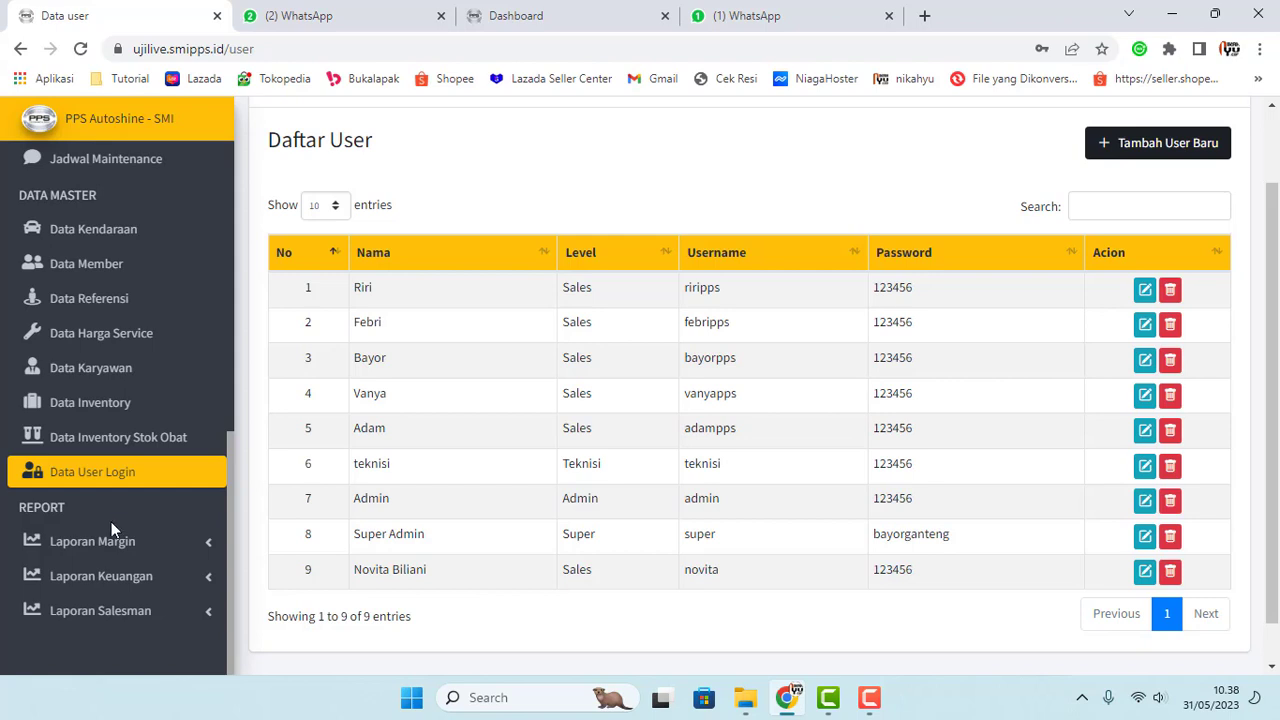
Step: Expand Laporan Margin and view Margin Per Order, then the Rekap Margin monthly recap
click(165, 551)
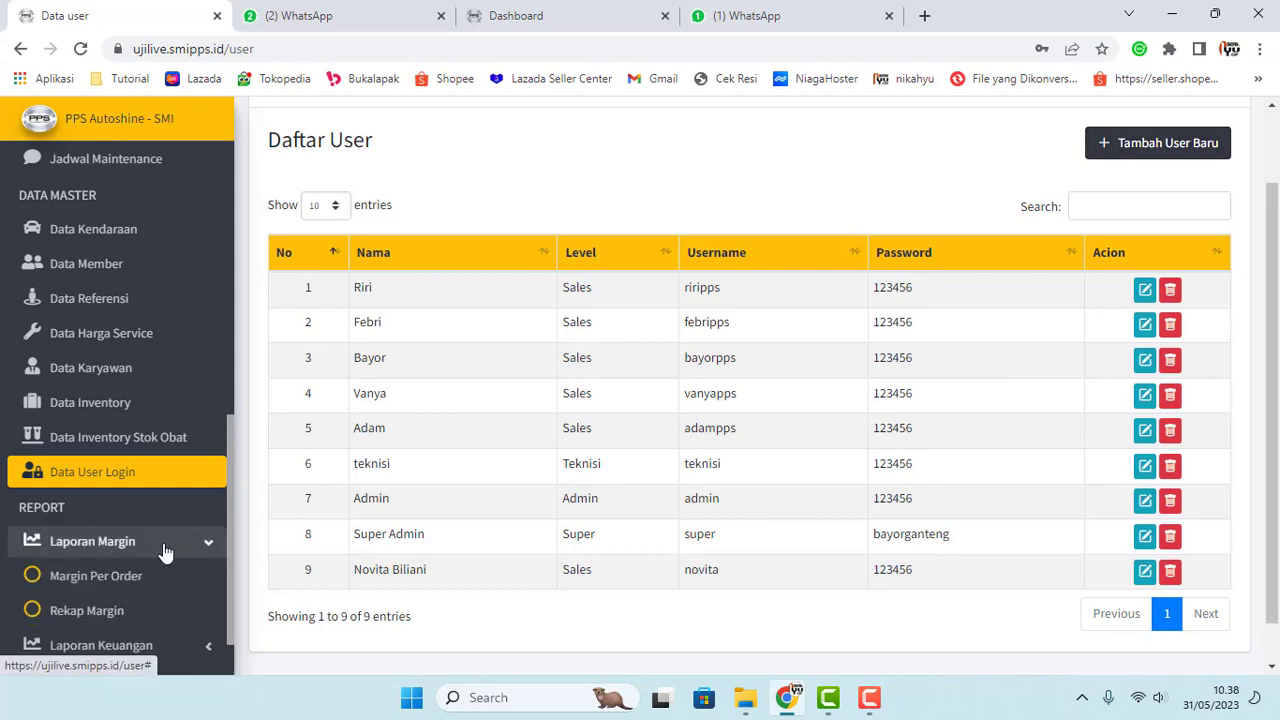
scroll(163, 550, down, 1)
click(115, 512)
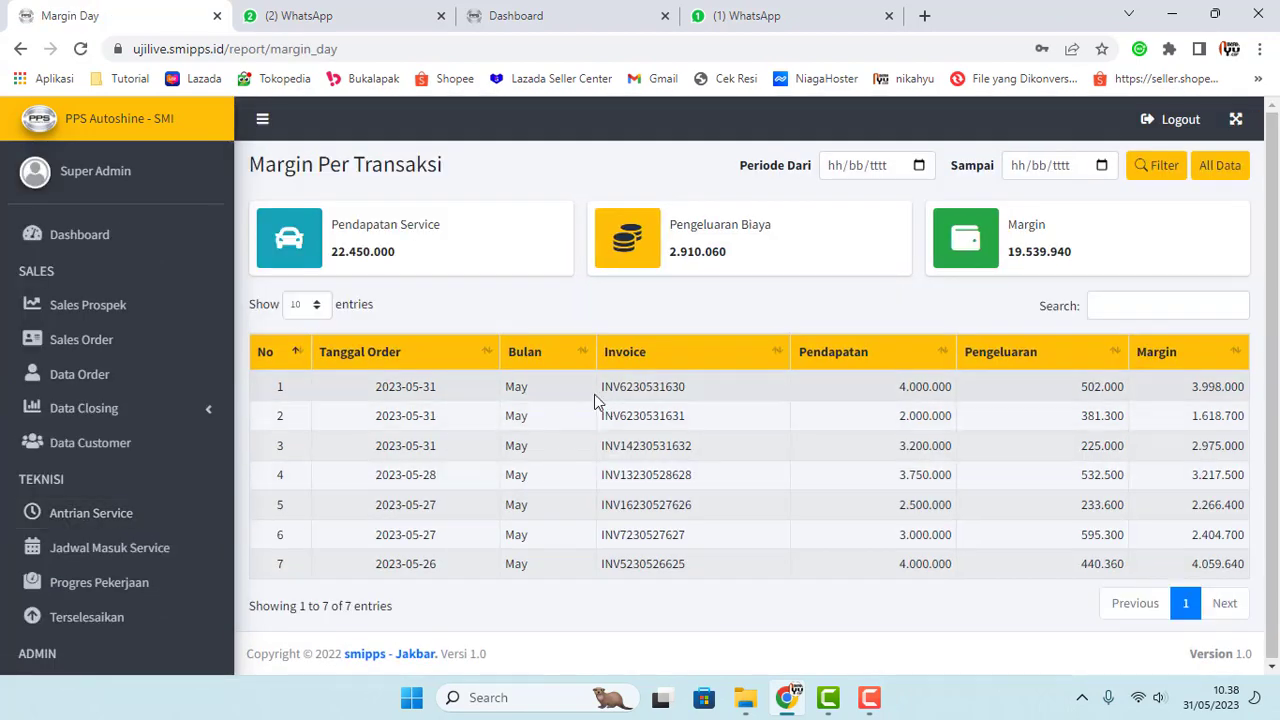
scroll(126, 371, down, 7)
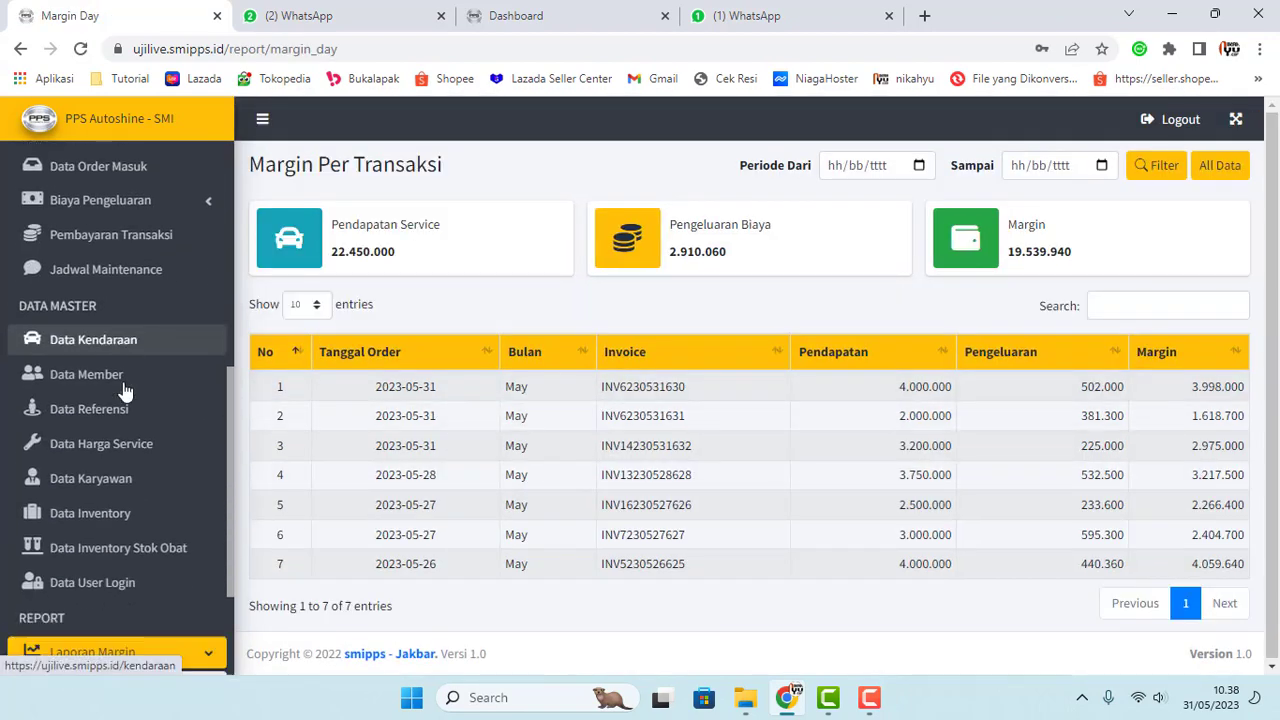
click(106, 549)
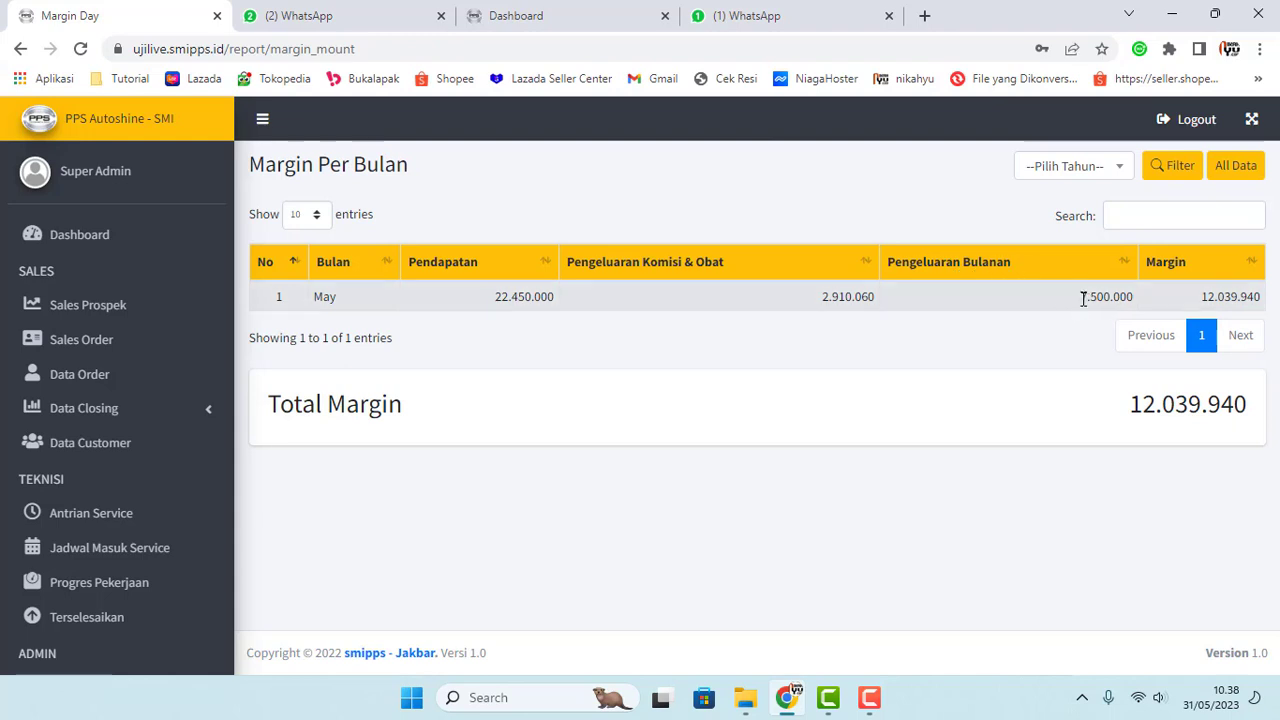
Step: Highlight the 7.500.000 monthly expense and the 2.910.060 commission and medicine expense
drag(1087, 296, 1079, 297)
click(1085, 300)
drag(812, 303, 872, 297)
click(824, 300)
drag(828, 302, 878, 300)
click(820, 301)
drag(820, 301, 877, 300)
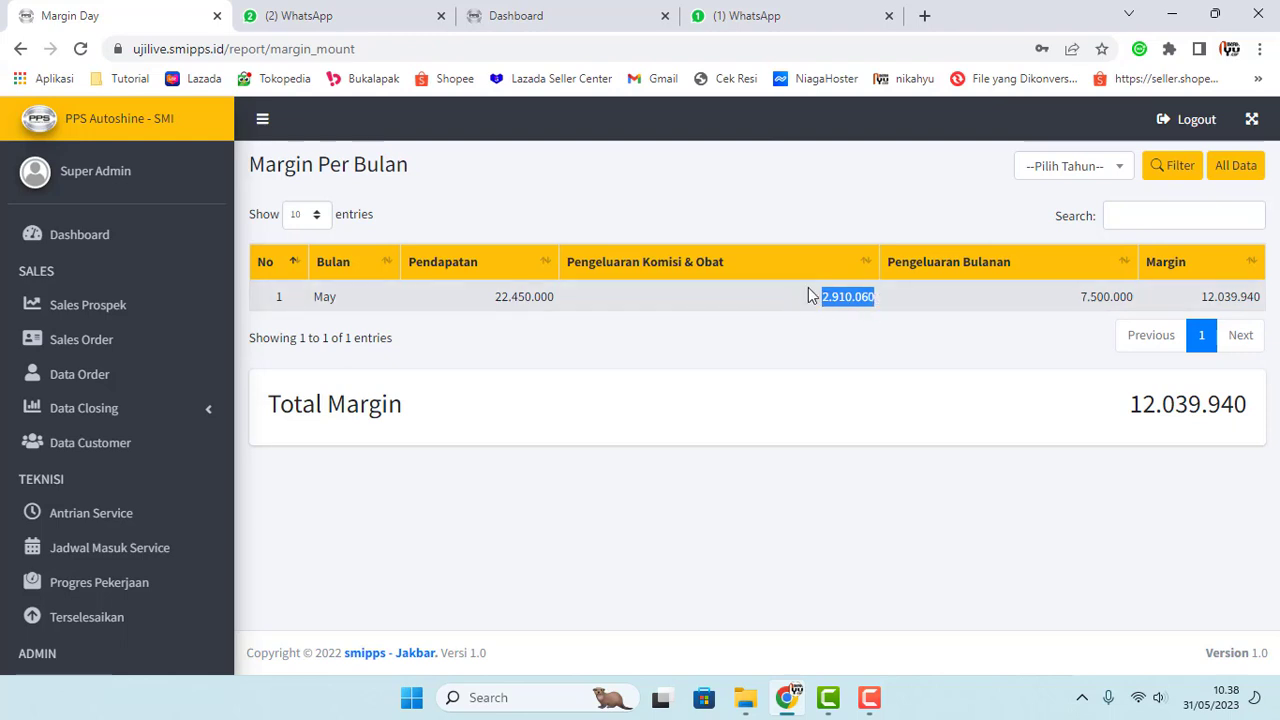
click(830, 298)
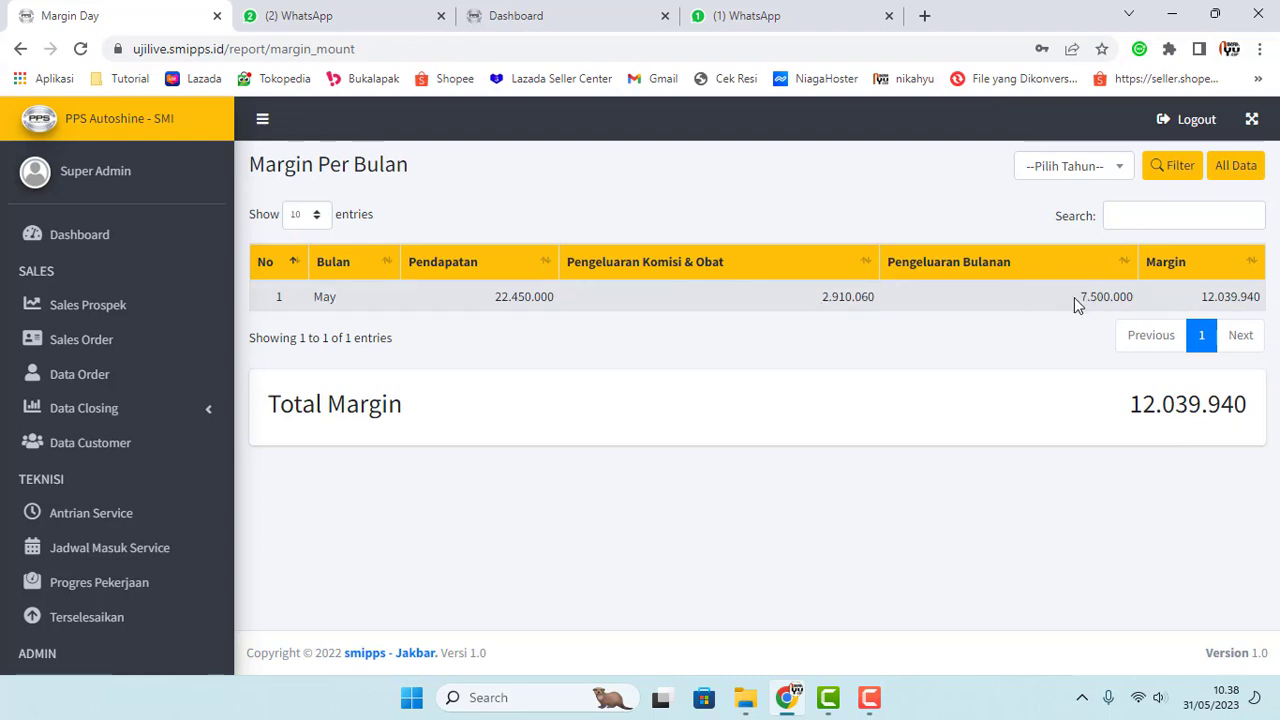
Step: Point out the 7.500.000 expense again, then expand Laporan Keuangan
drag(1076, 297, 1134, 296)
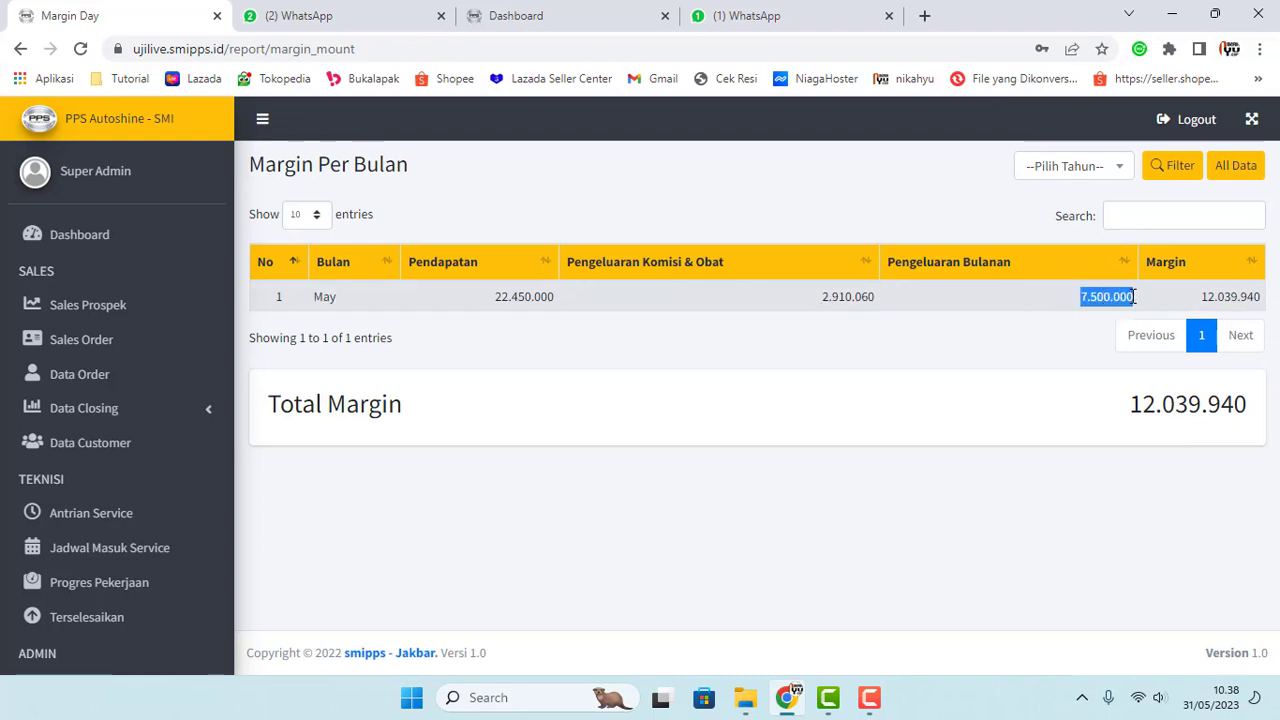
click(1062, 317)
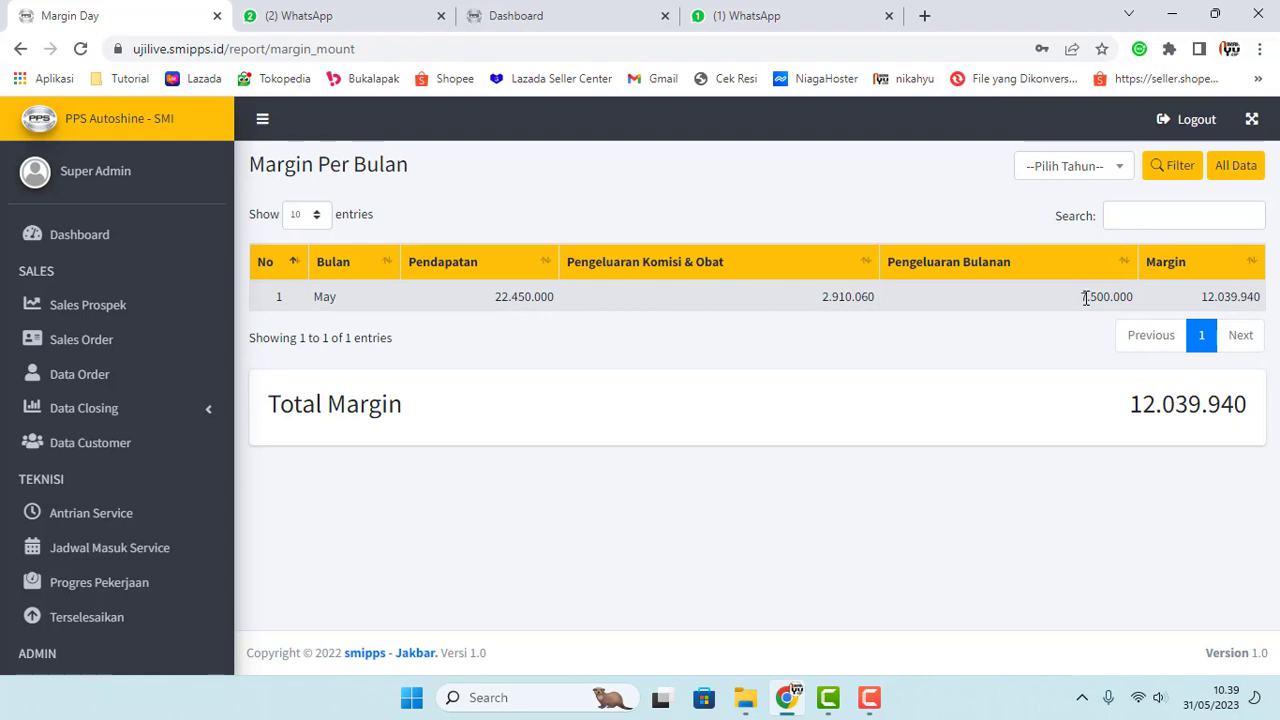
drag(1081, 297, 1088, 297)
drag(1090, 296, 1104, 297)
scroll(150, 471, down, 7)
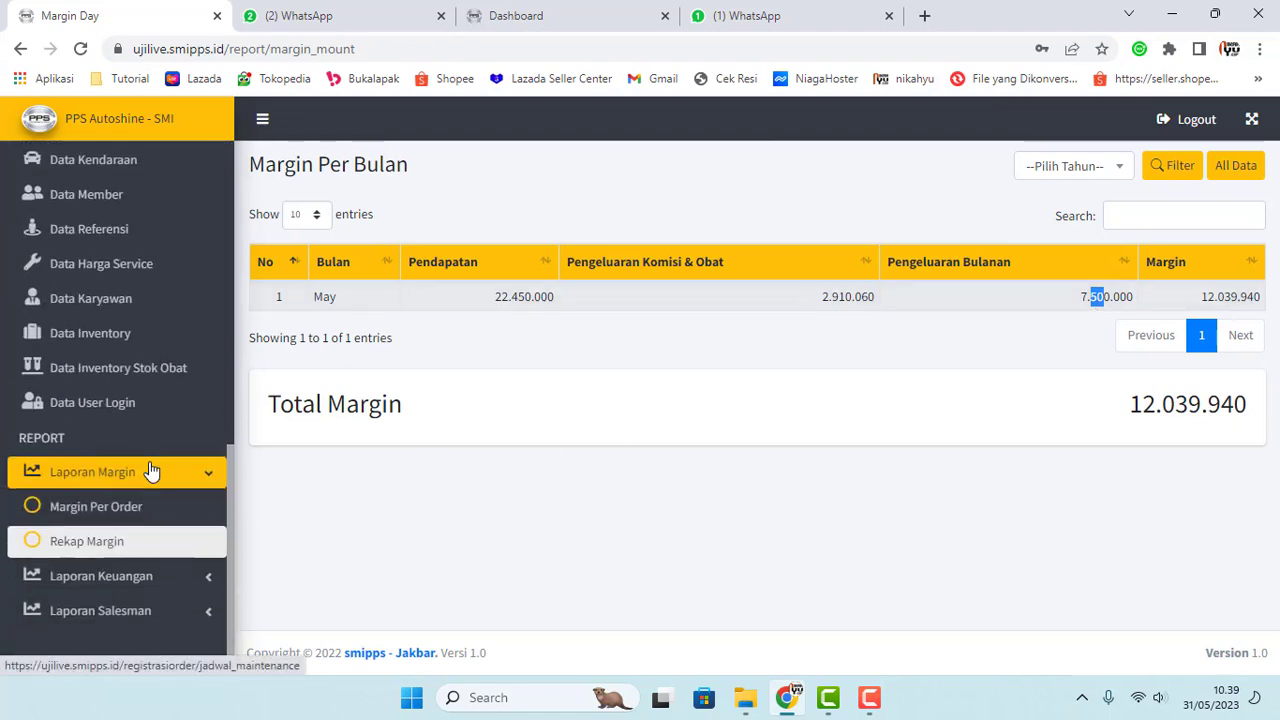
click(149, 576)
scroll(148, 560, down, 3)
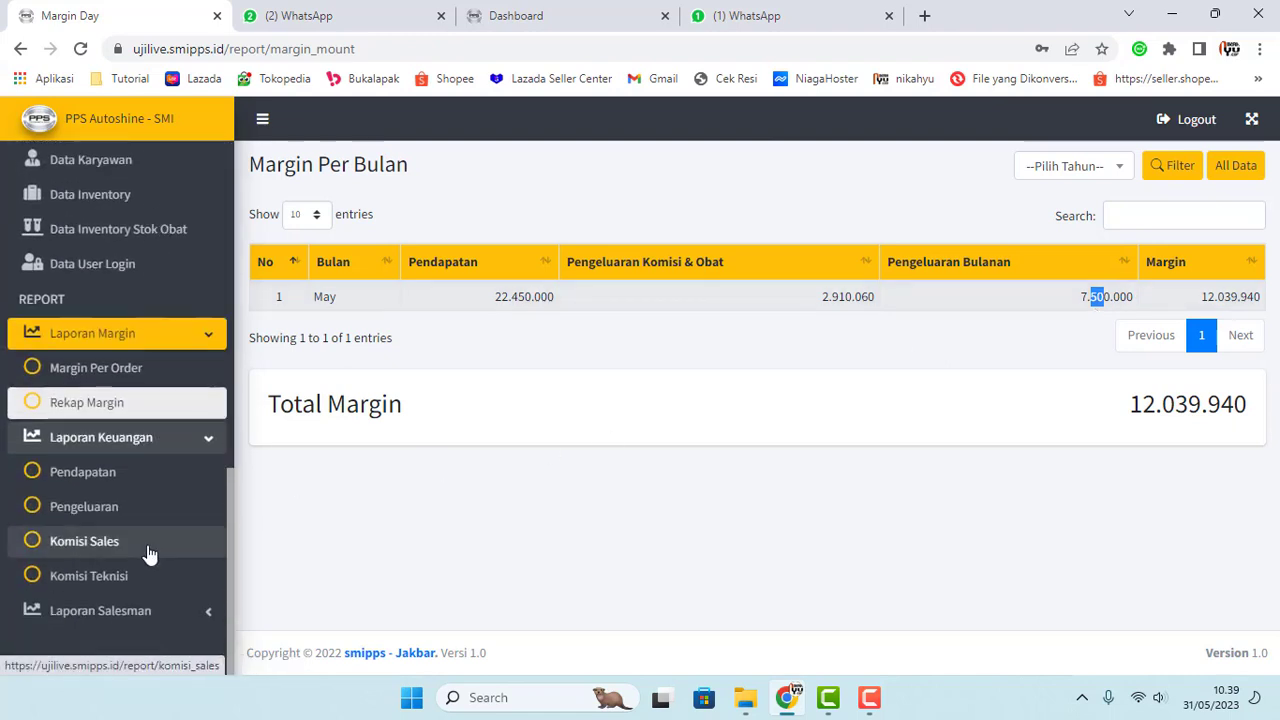
Step: Open the Pengeluaran expense report and switch to its Oprasional list
click(106, 514)
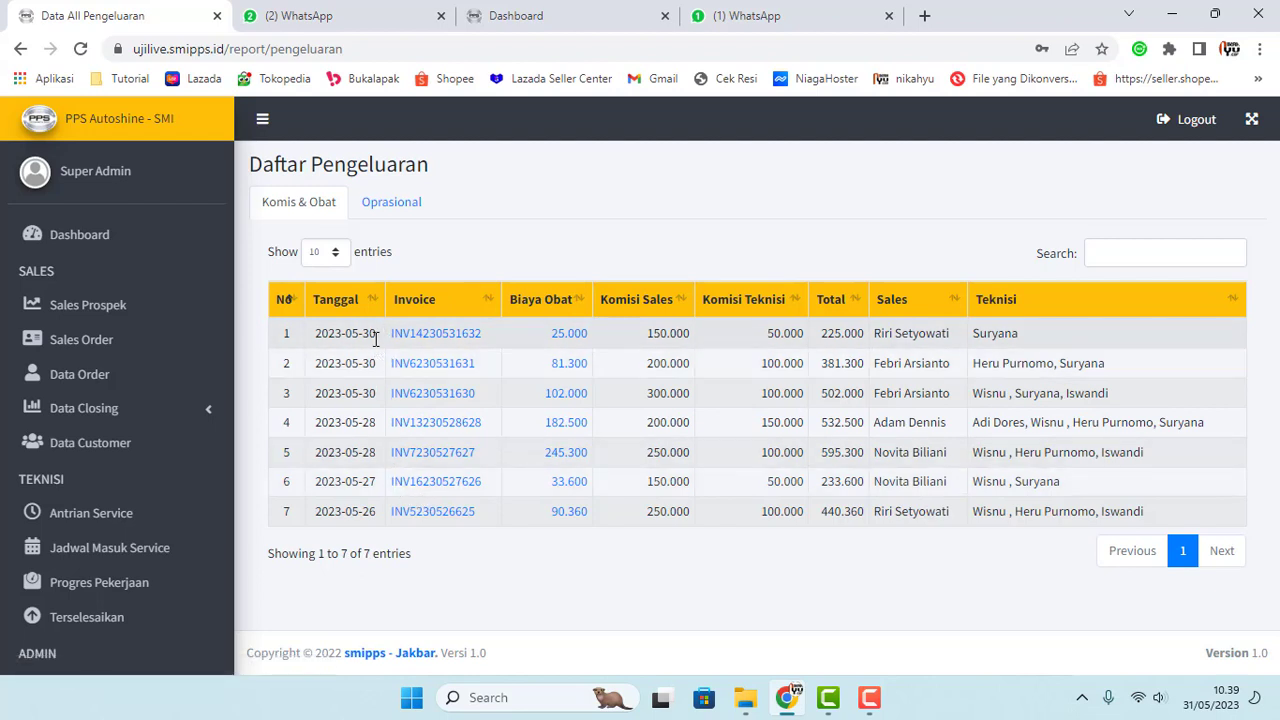
drag(366, 337, 361, 337)
click(383, 212)
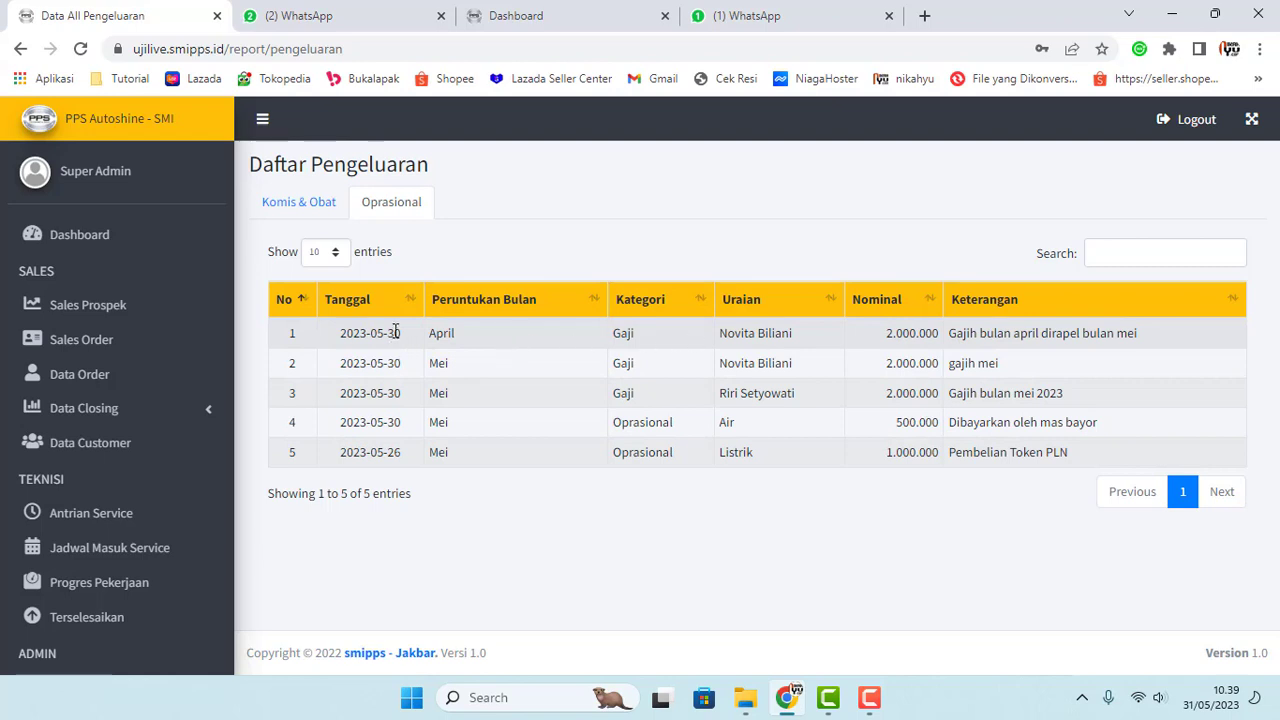
Step: Highlight row details: the April date, descriptions, a nominal amount and Air
triple_click(730, 332)
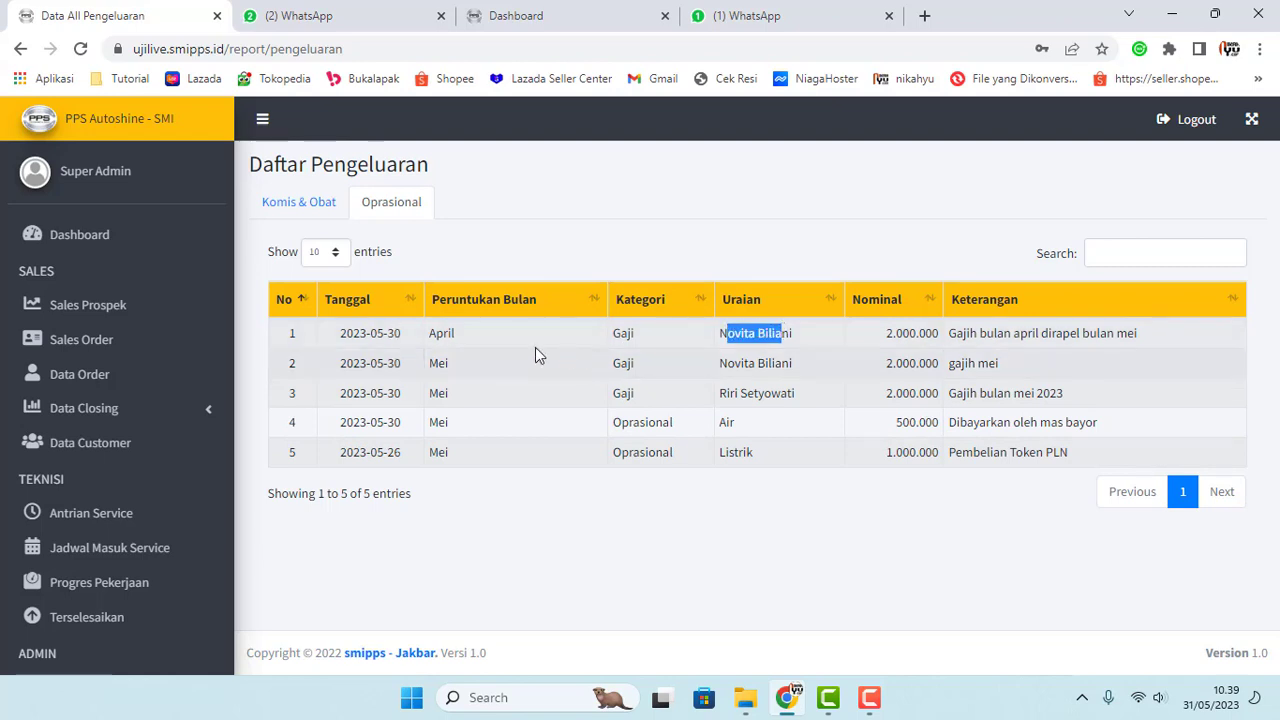
double_click(457, 333)
click(675, 358)
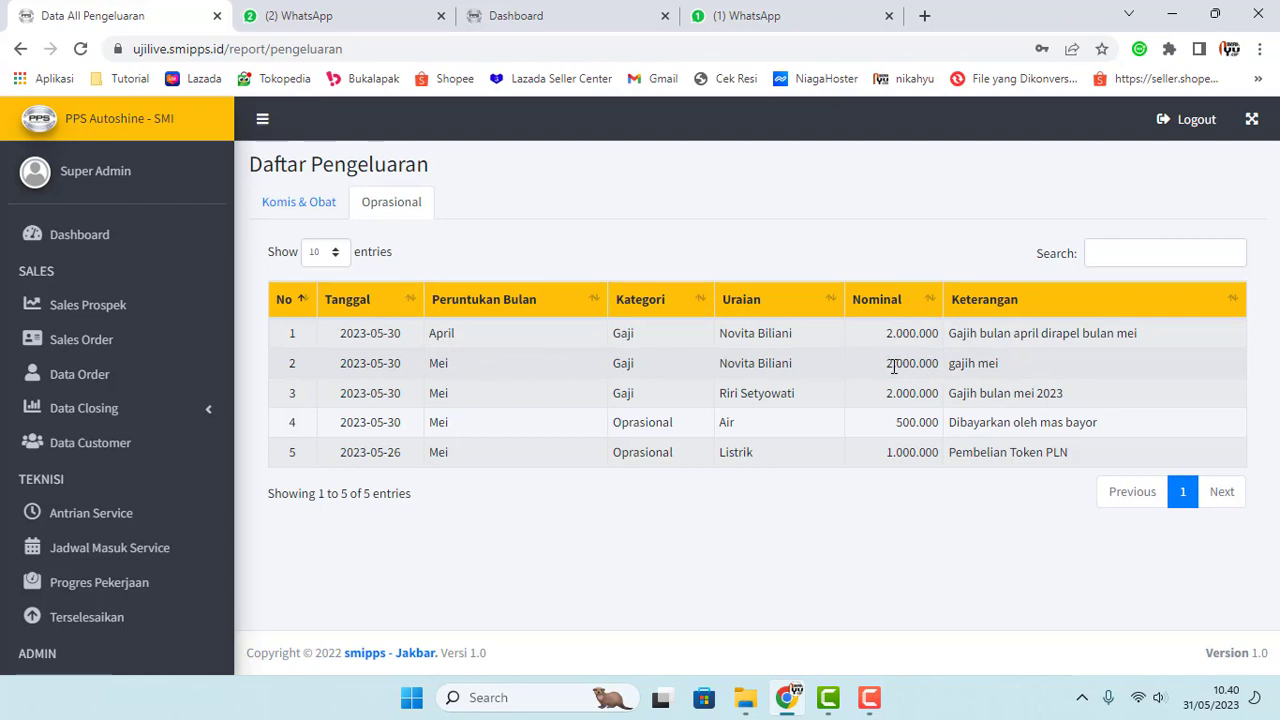
drag(901, 366, 915, 366)
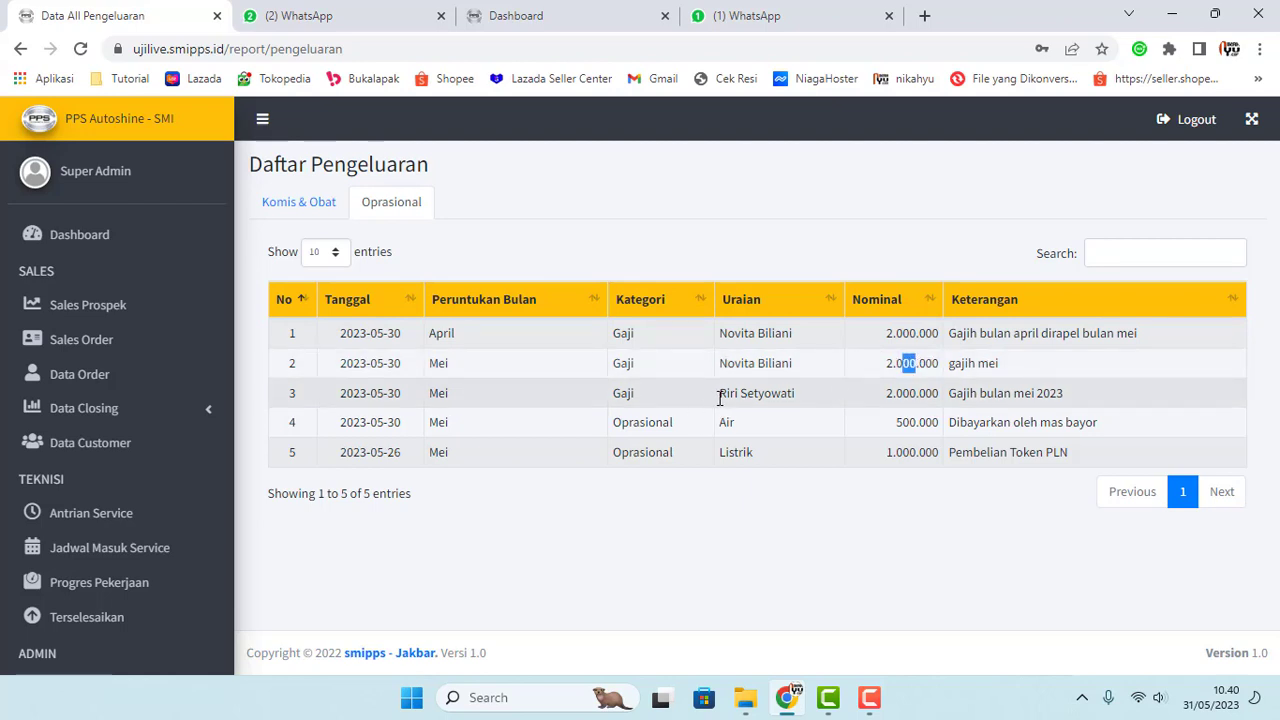
drag(720, 395, 787, 395)
drag(727, 425, 735, 424)
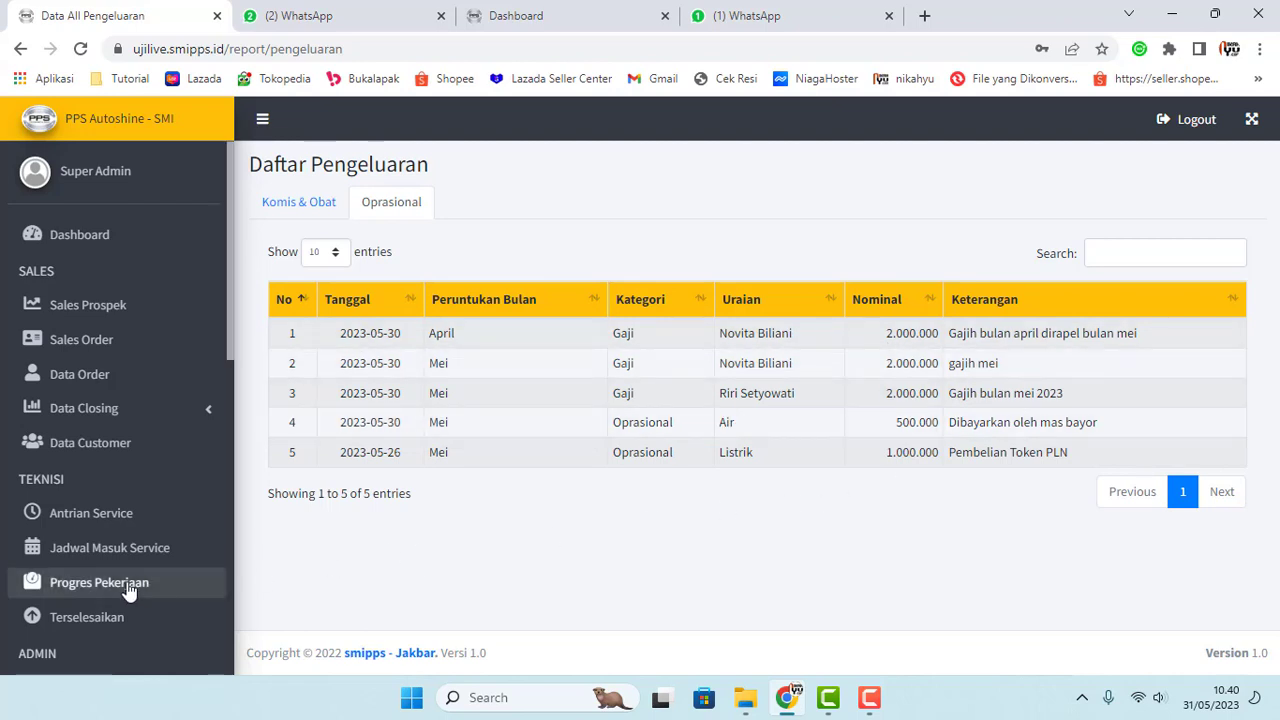
Step: Check the commission and medicine expenses, then return to the Oprasional list
scroll(125, 585, down, 8)
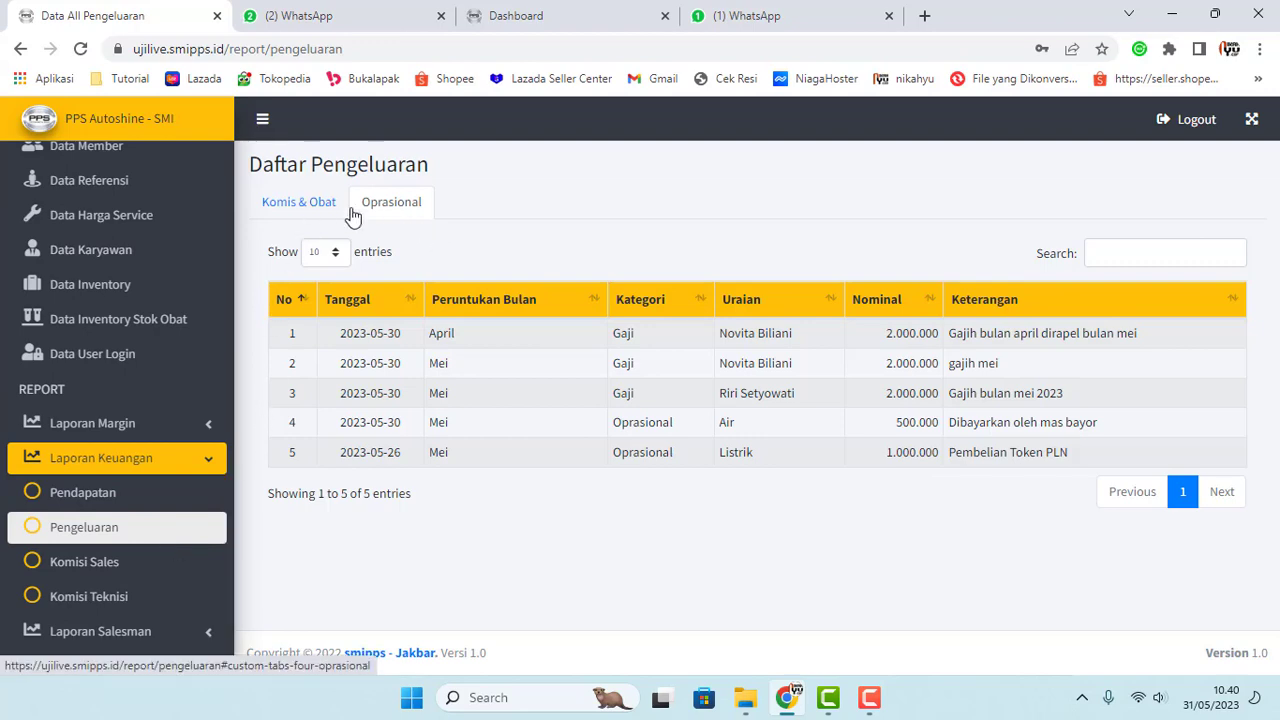
click(318, 205)
click(378, 204)
scroll(160, 544, down, 1)
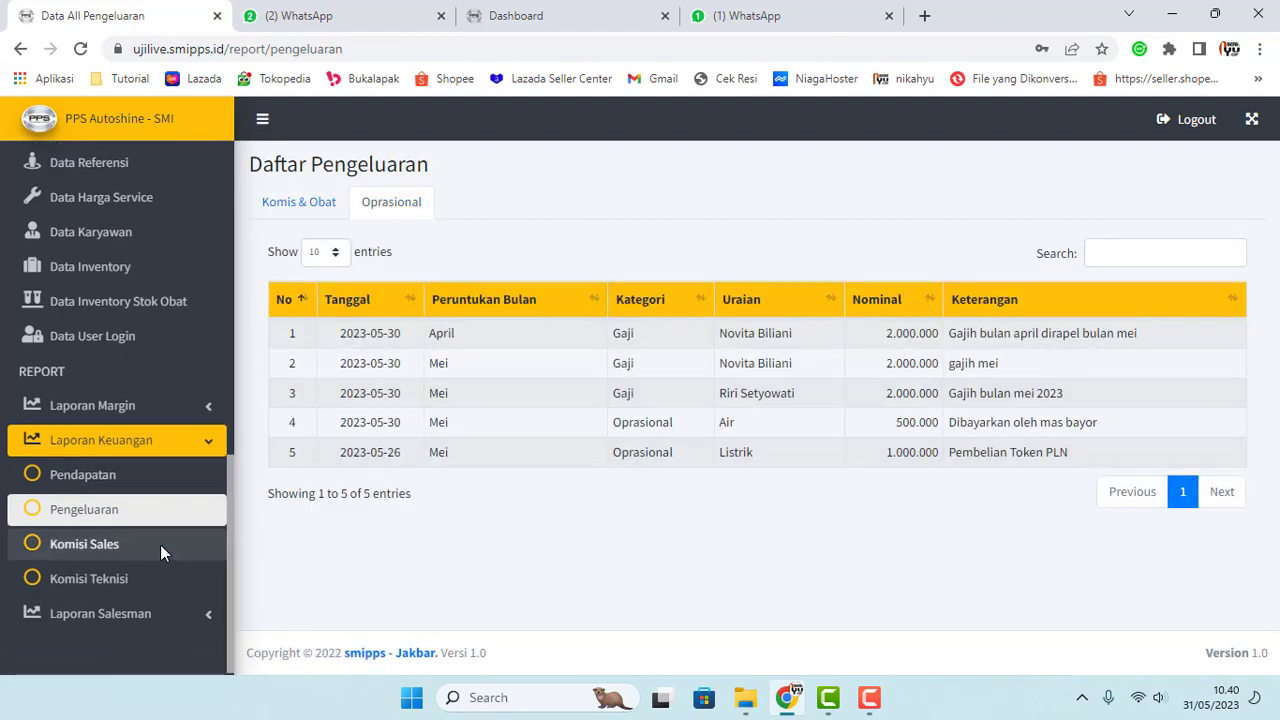
Step: Open the Pendapatan income report and highlight the 4.000.000 and 3.200.000 payments
click(76, 476)
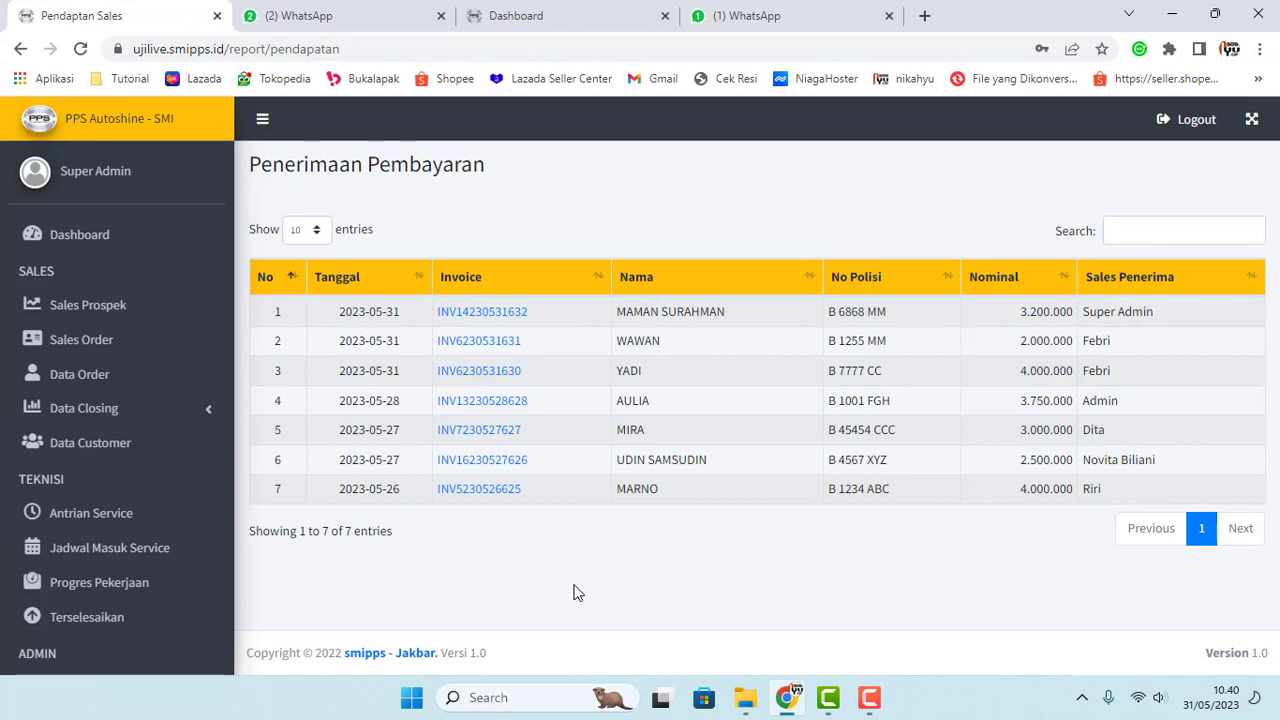
drag(999, 368, 1048, 341)
click(743, 355)
drag(1020, 311, 1076, 313)
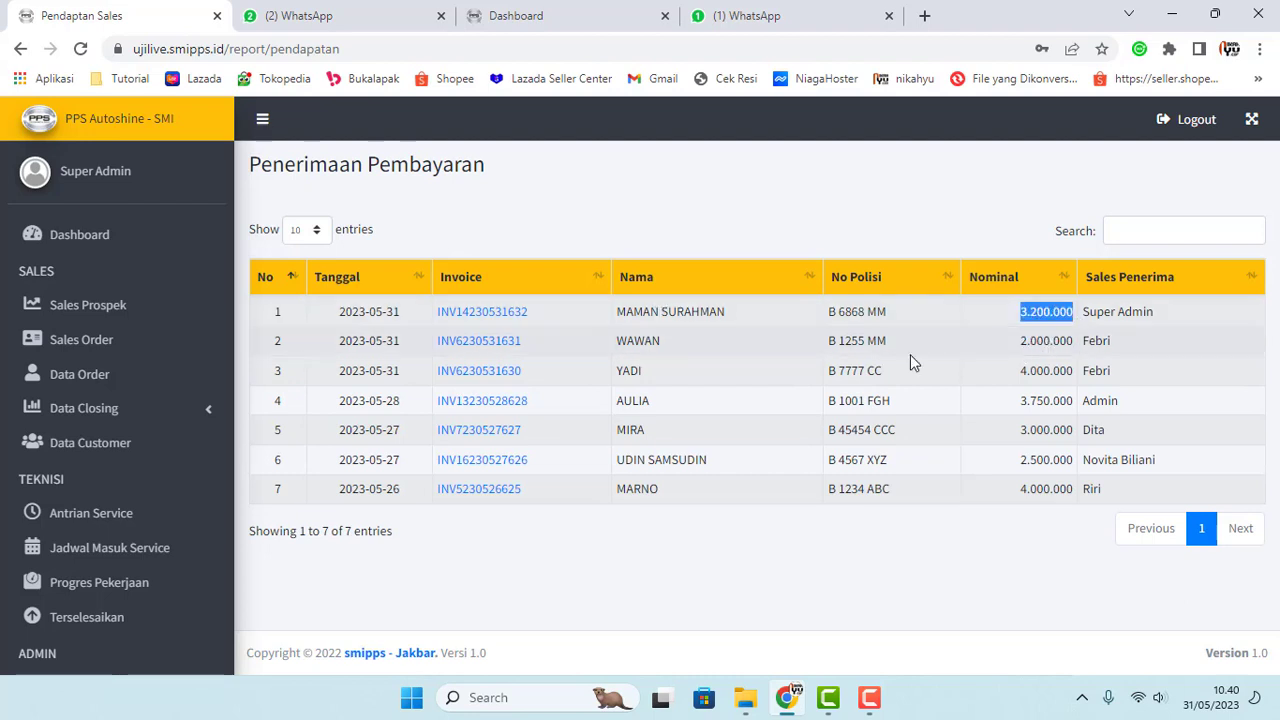
drag(388, 313, 394, 366)
click(414, 317)
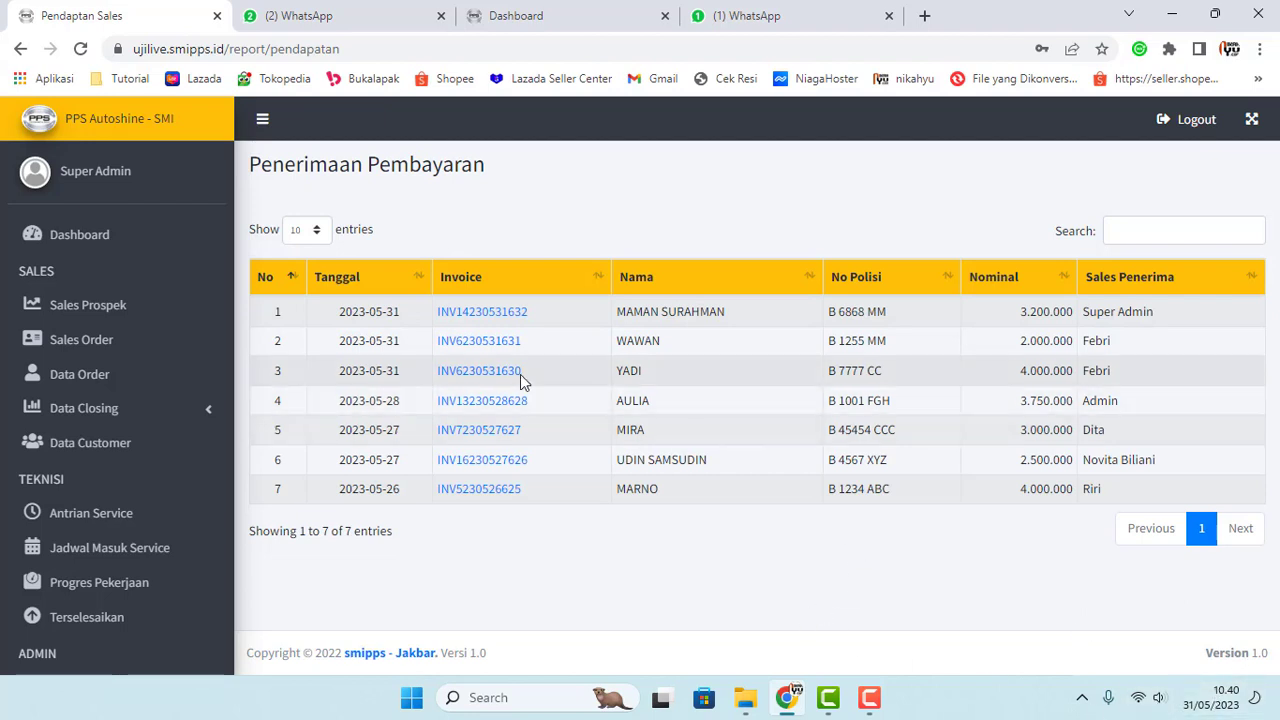
scroll(130, 438, down, 1)
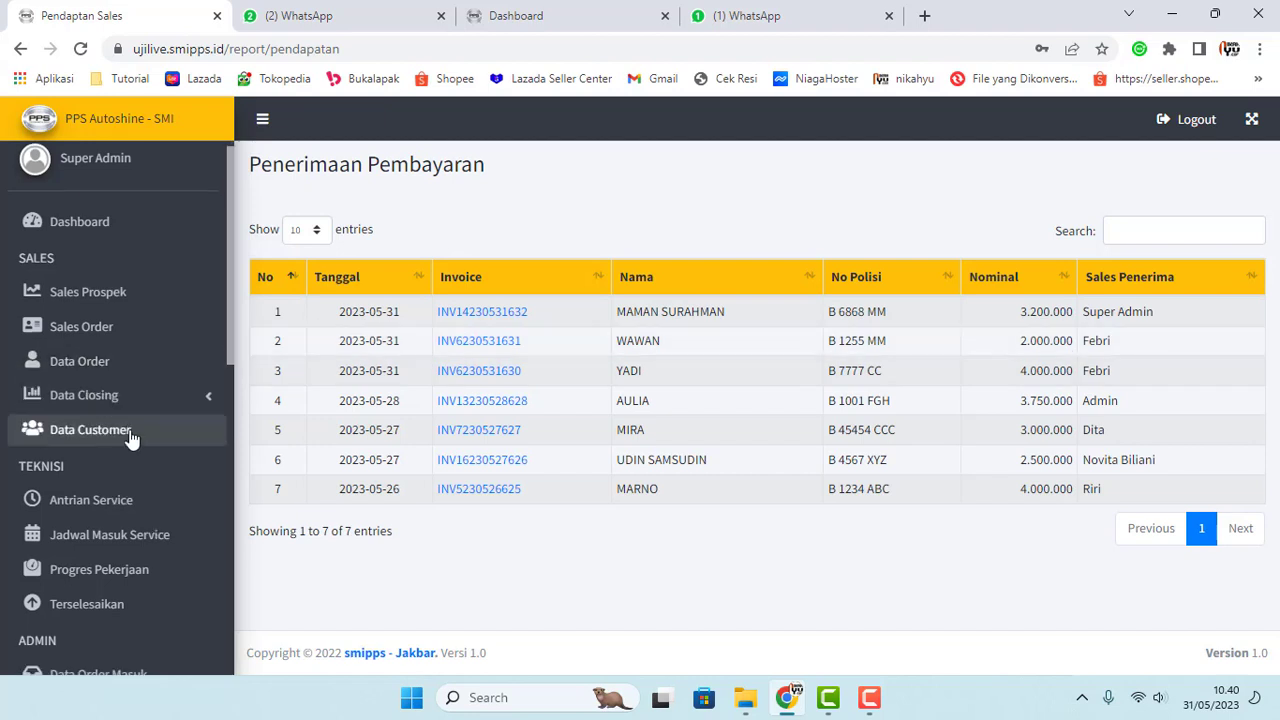
scroll(130, 438, down, 7)
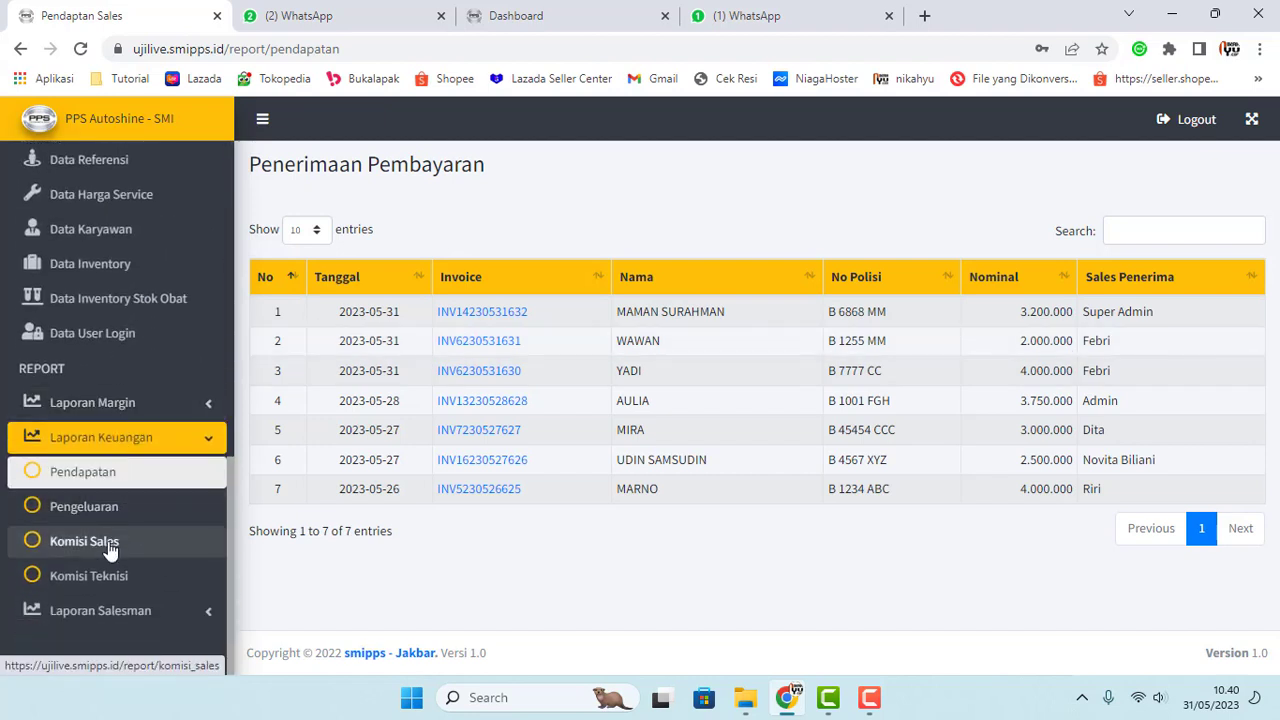
Step: Open Komisi Sales and highlight row 1's salesperson name
click(110, 541)
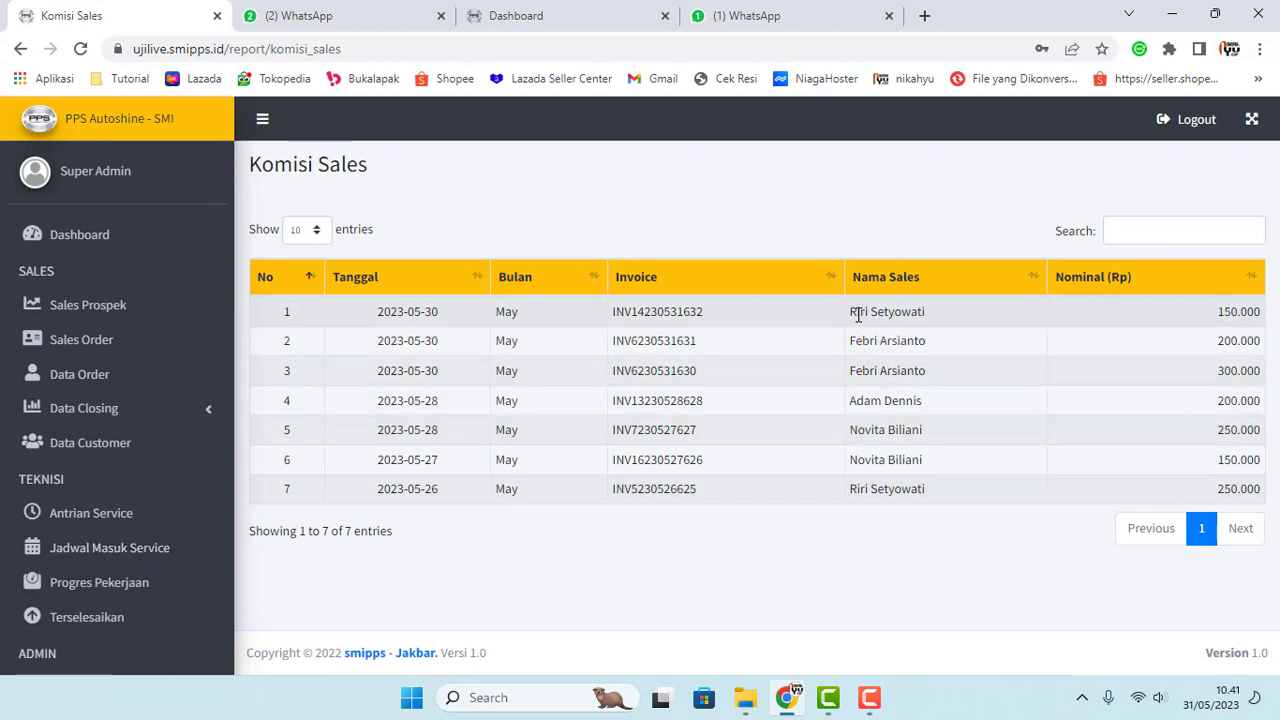
drag(851, 314, 936, 312)
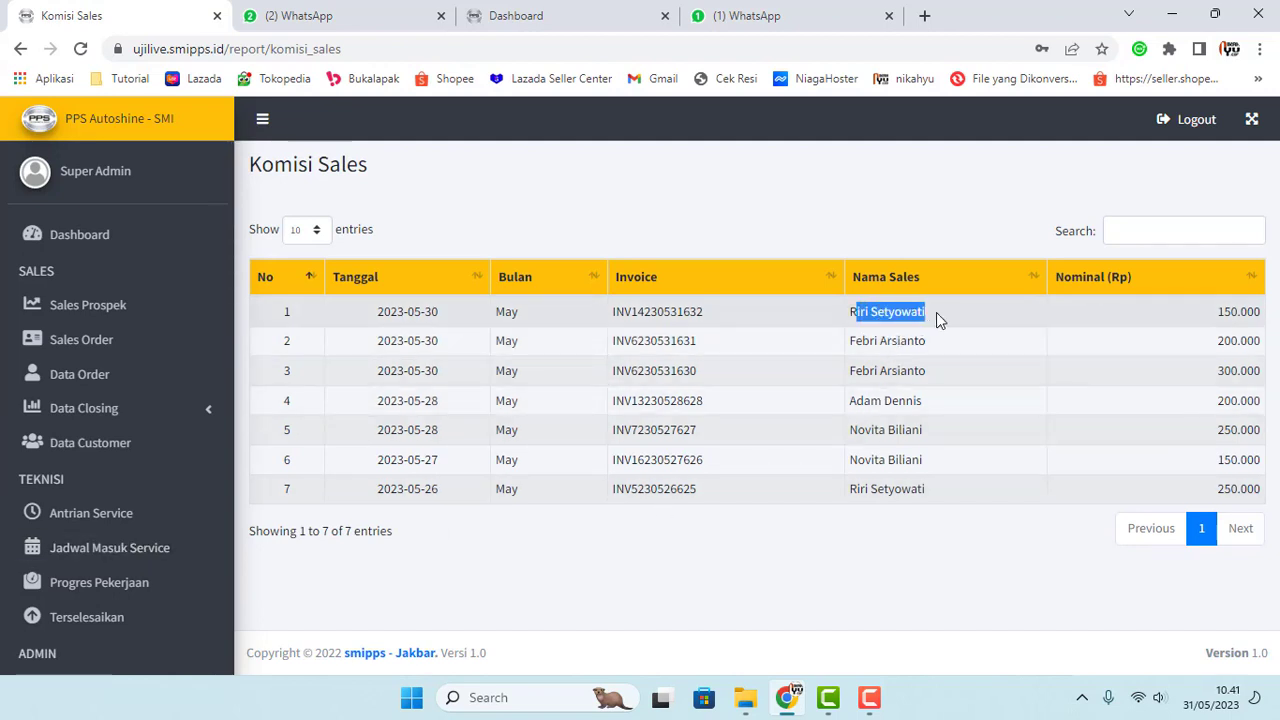
click(1165, 316)
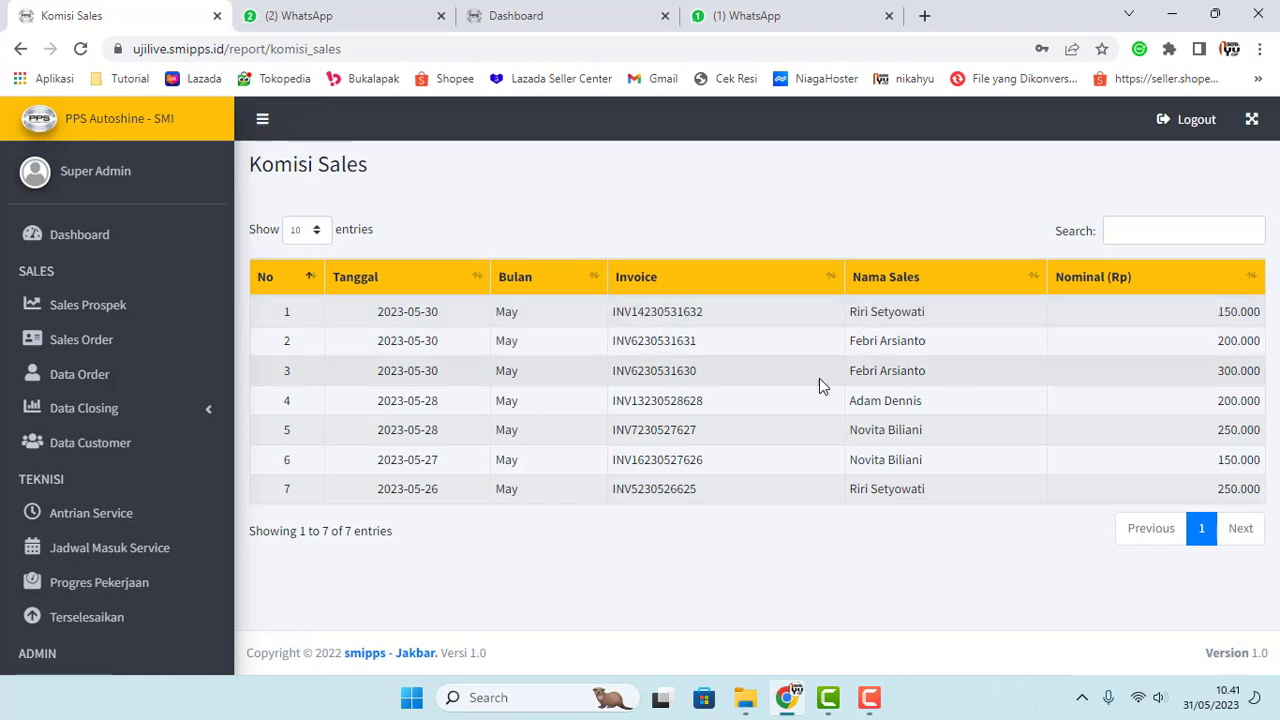
scroll(166, 557, down, 5)
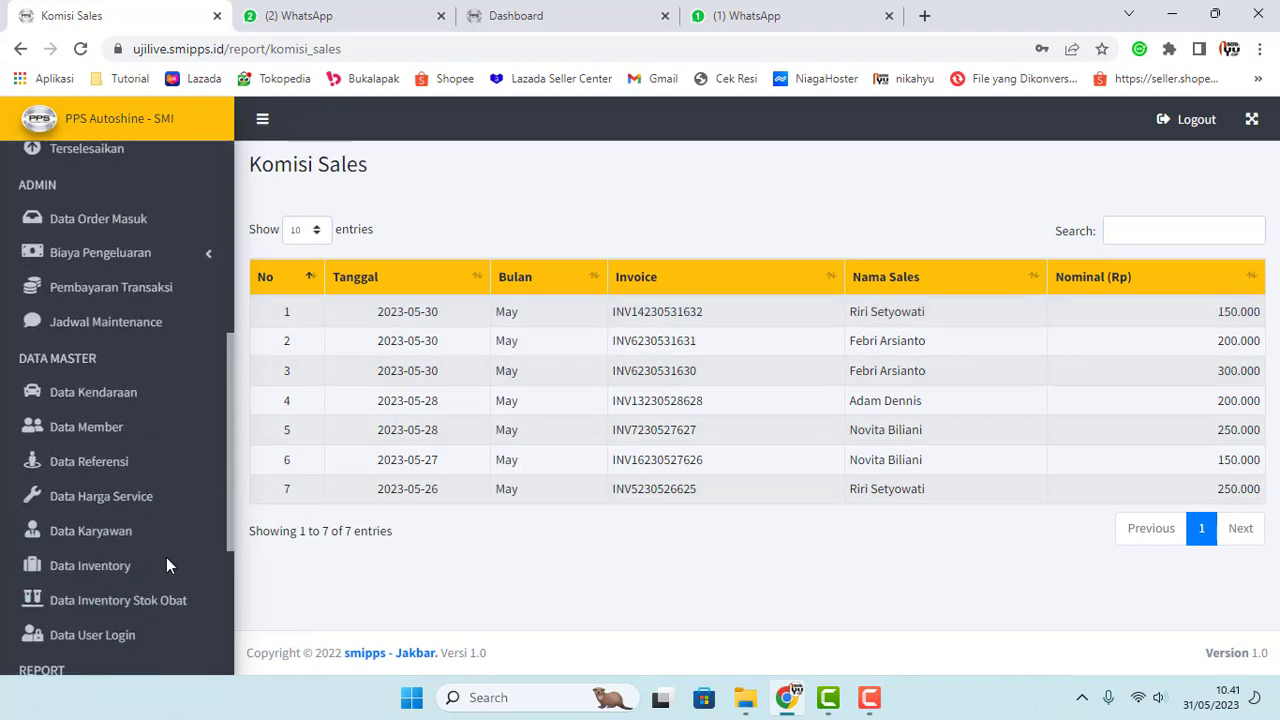
scroll(166, 557, down, 3)
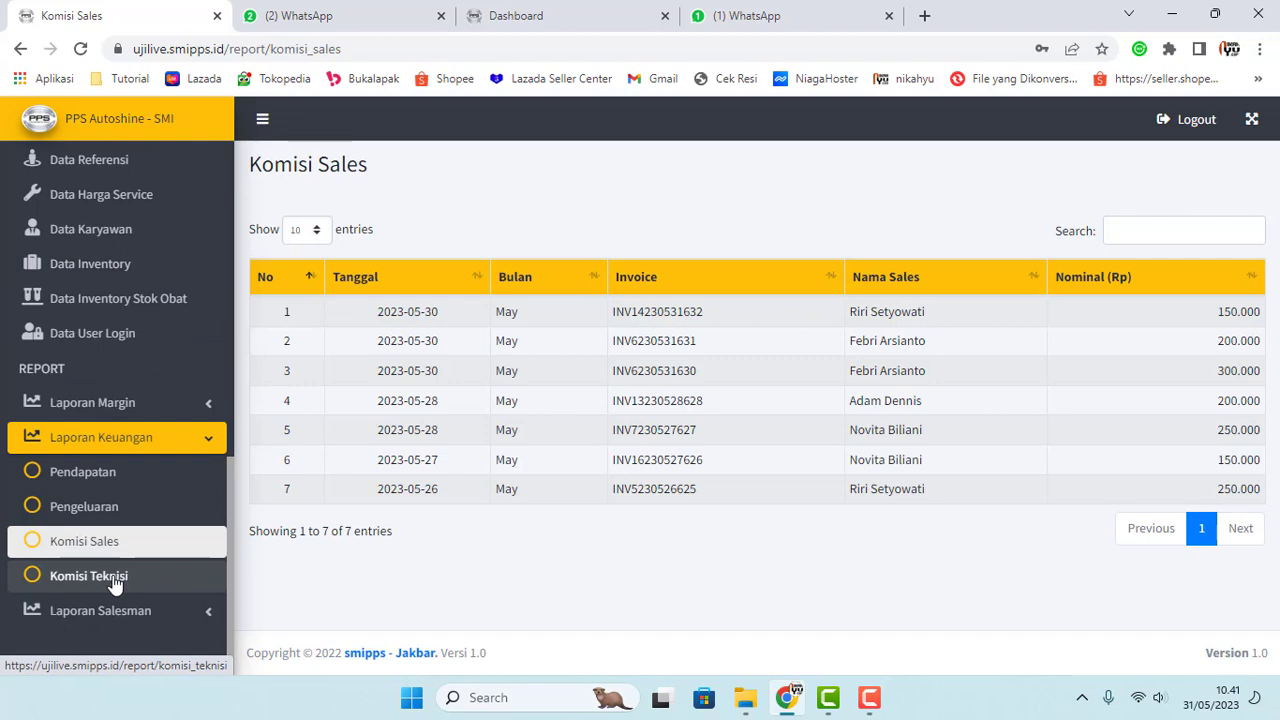
Step: Open Komisi Teknisi, highlight row 1's 50.000 commission, then expand Laporan Salesman
click(114, 580)
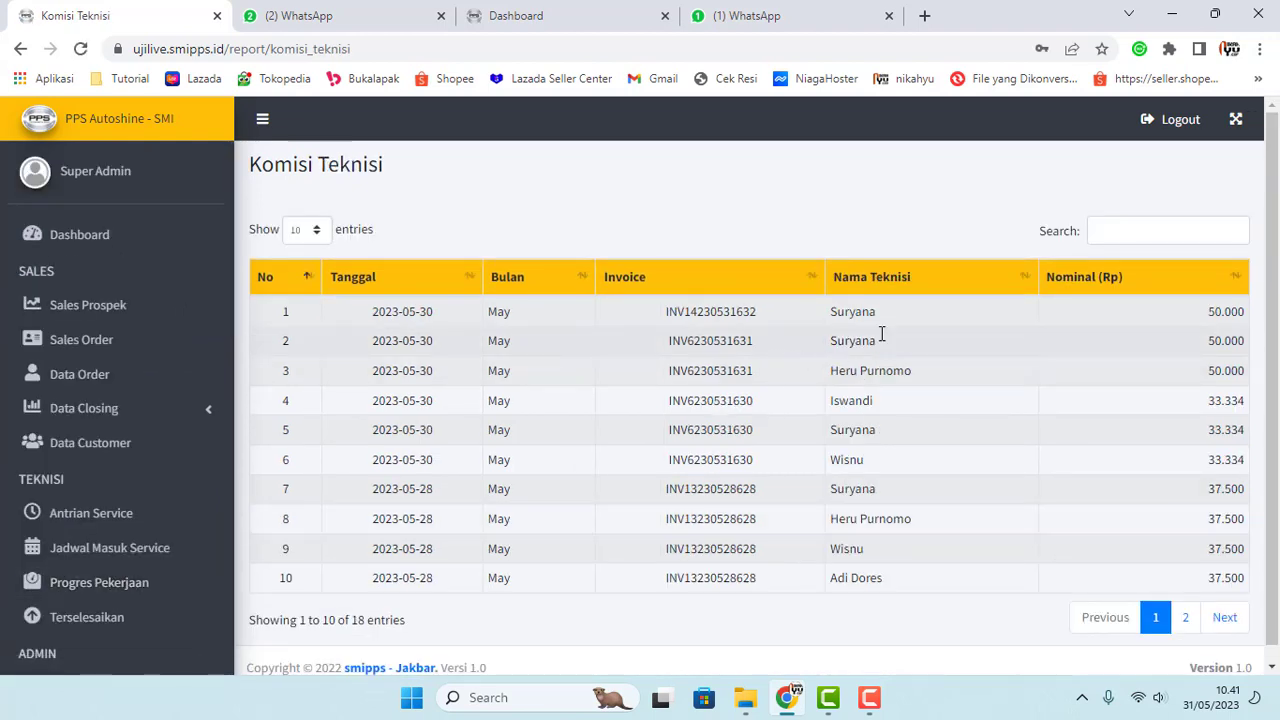
drag(909, 318, 838, 312)
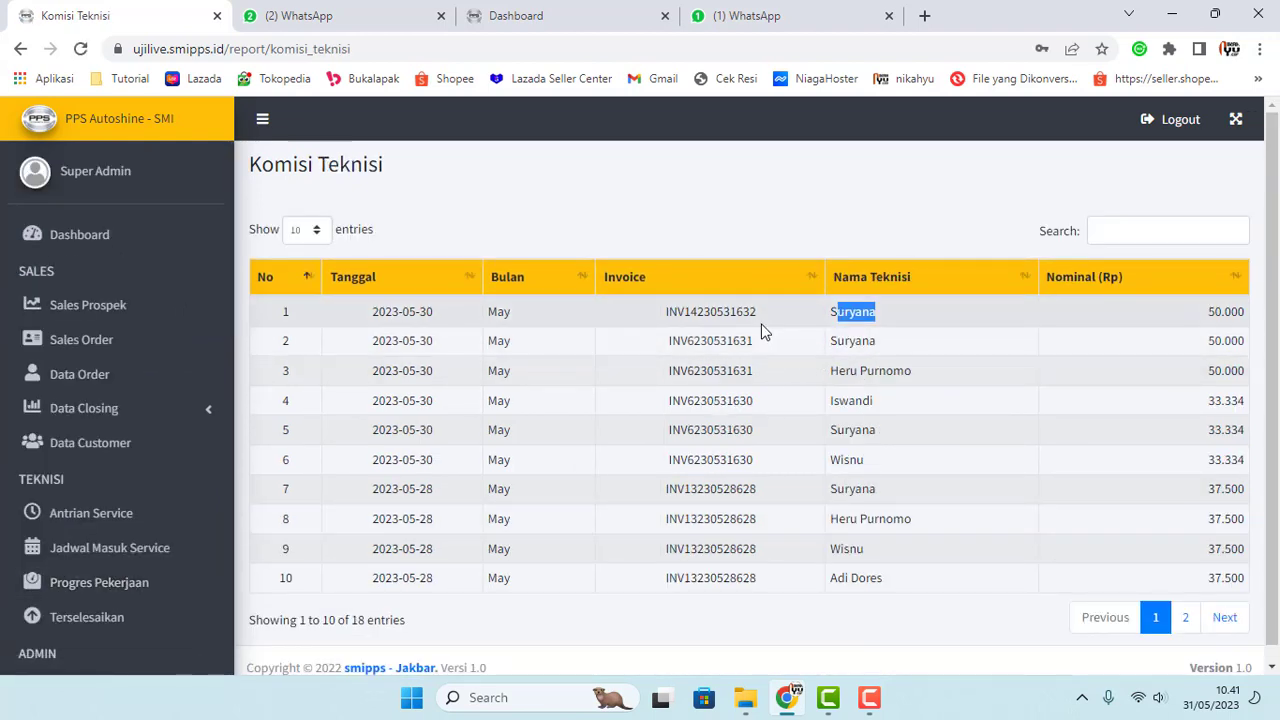
mouse_move(743, 313)
mouse_down()
mouse_move(760, 315)
mouse_move(743, 343)
mouse_move(757, 341)
mouse_move(758, 313)
mouse_up()
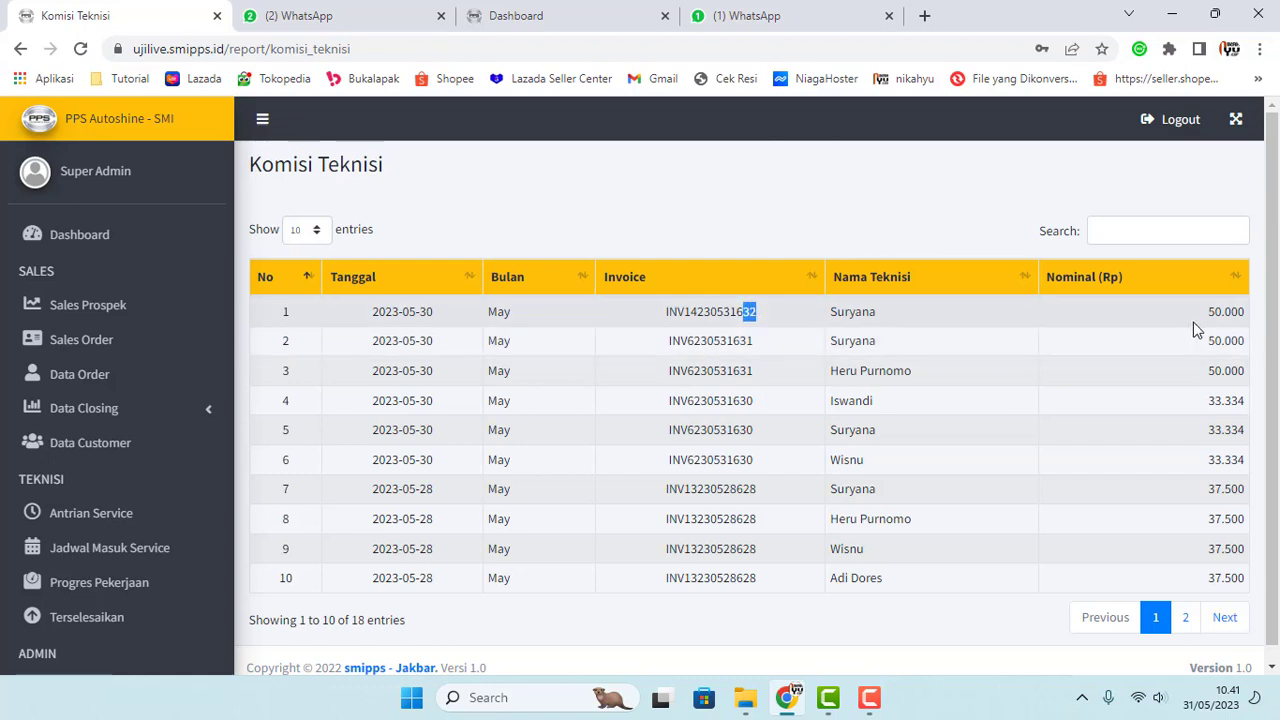
double_click(1218, 320)
click(981, 322)
scroll(222, 470, down, 5)
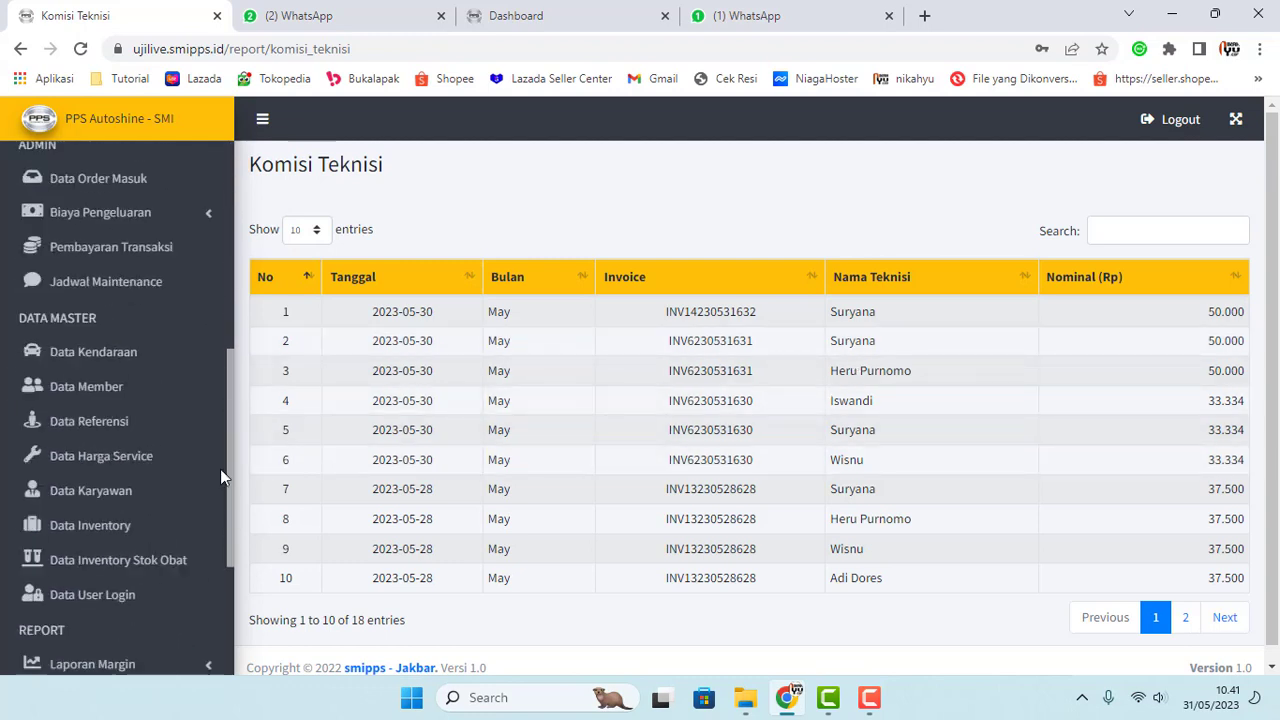
scroll(221, 470, down, 3)
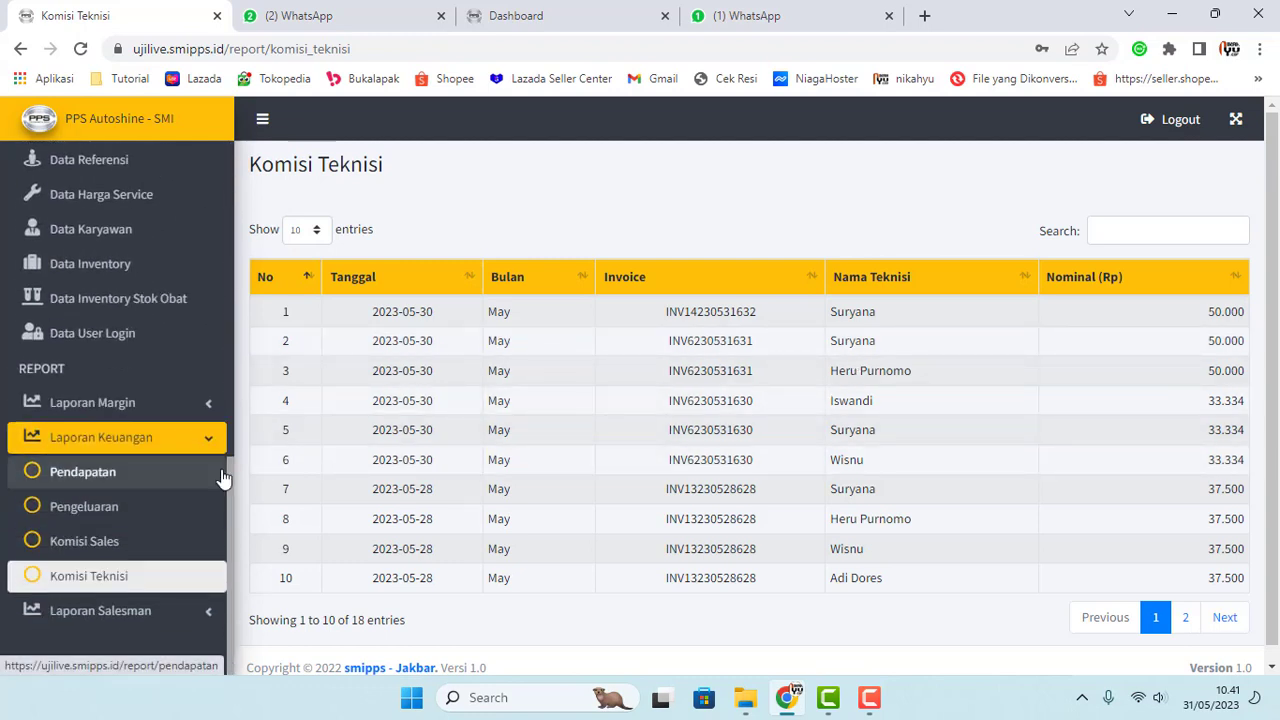
click(173, 611)
scroll(237, 551, down, 2)
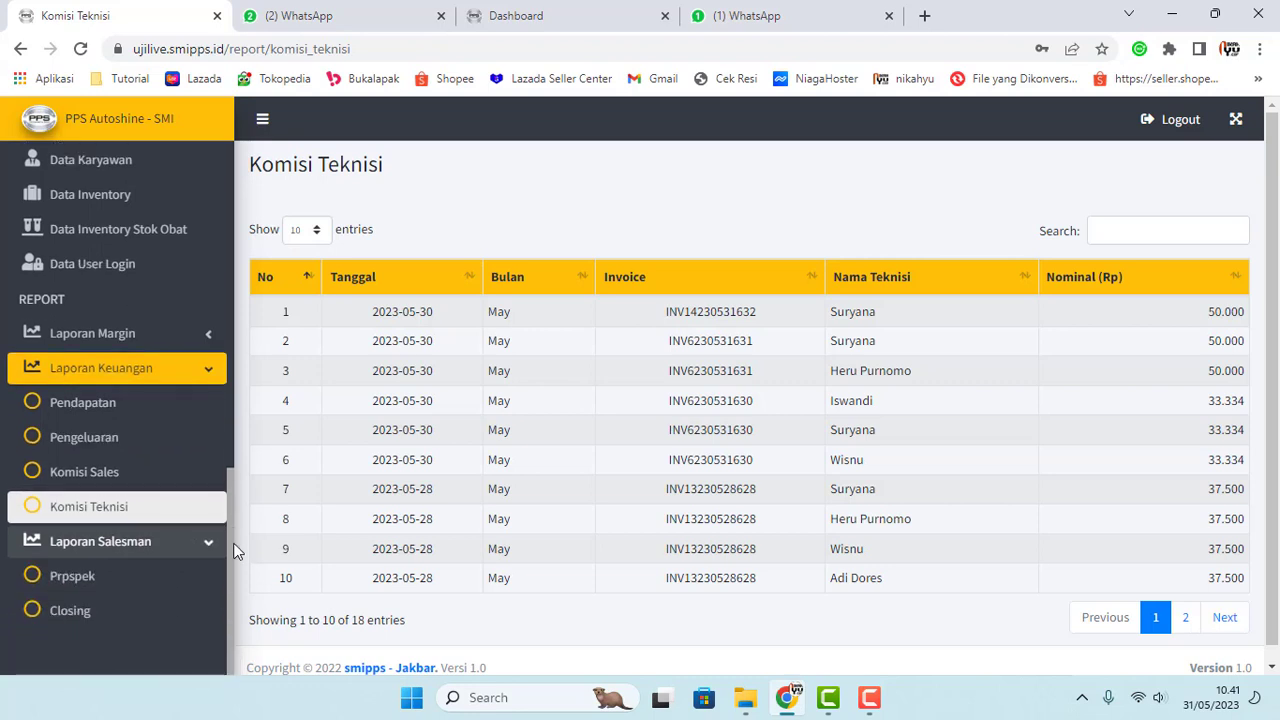
Step: Open the Report Prospek page and scroll through the salespeople's prospect counts
click(78, 582)
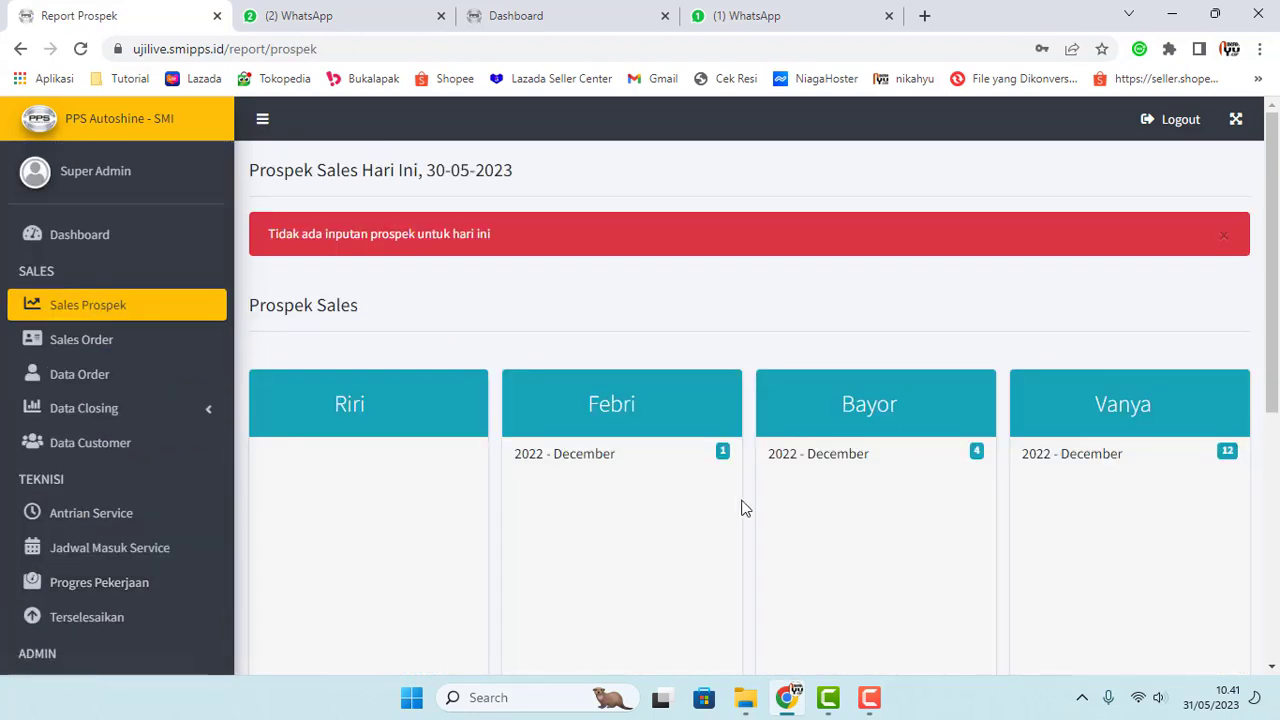
scroll(745, 508, down, 2)
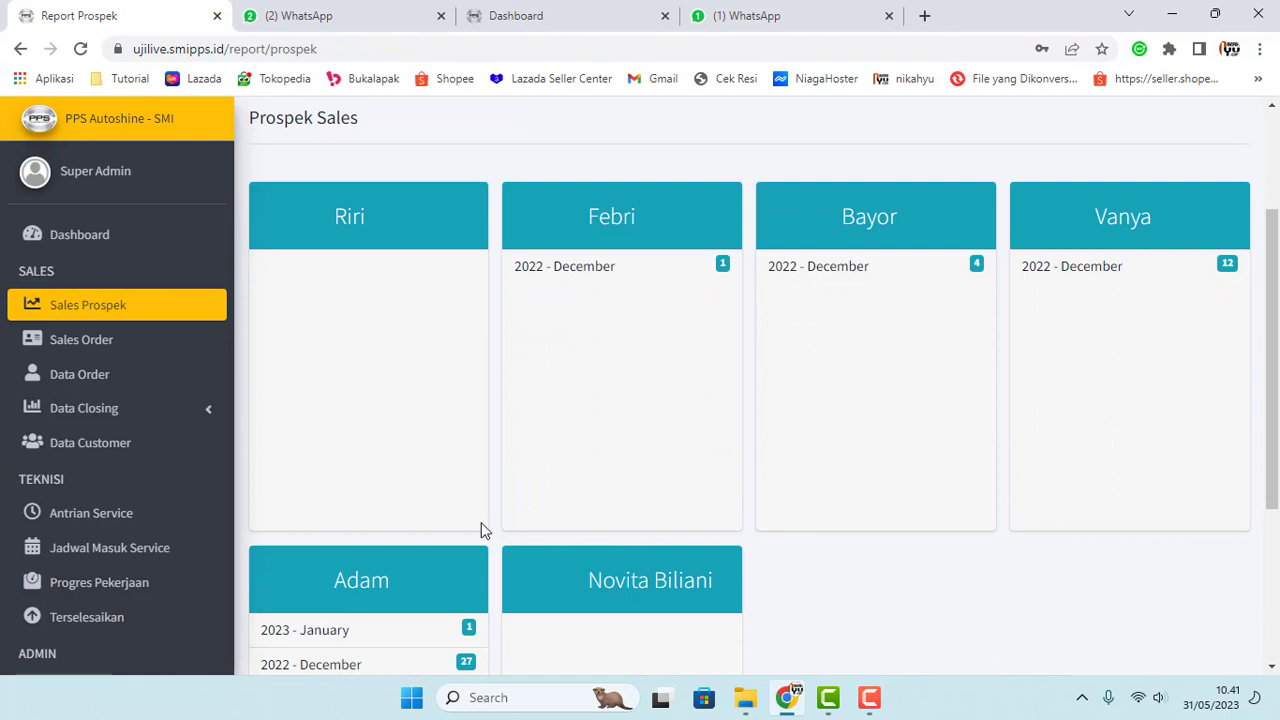
scroll(349, 560, down, 2)
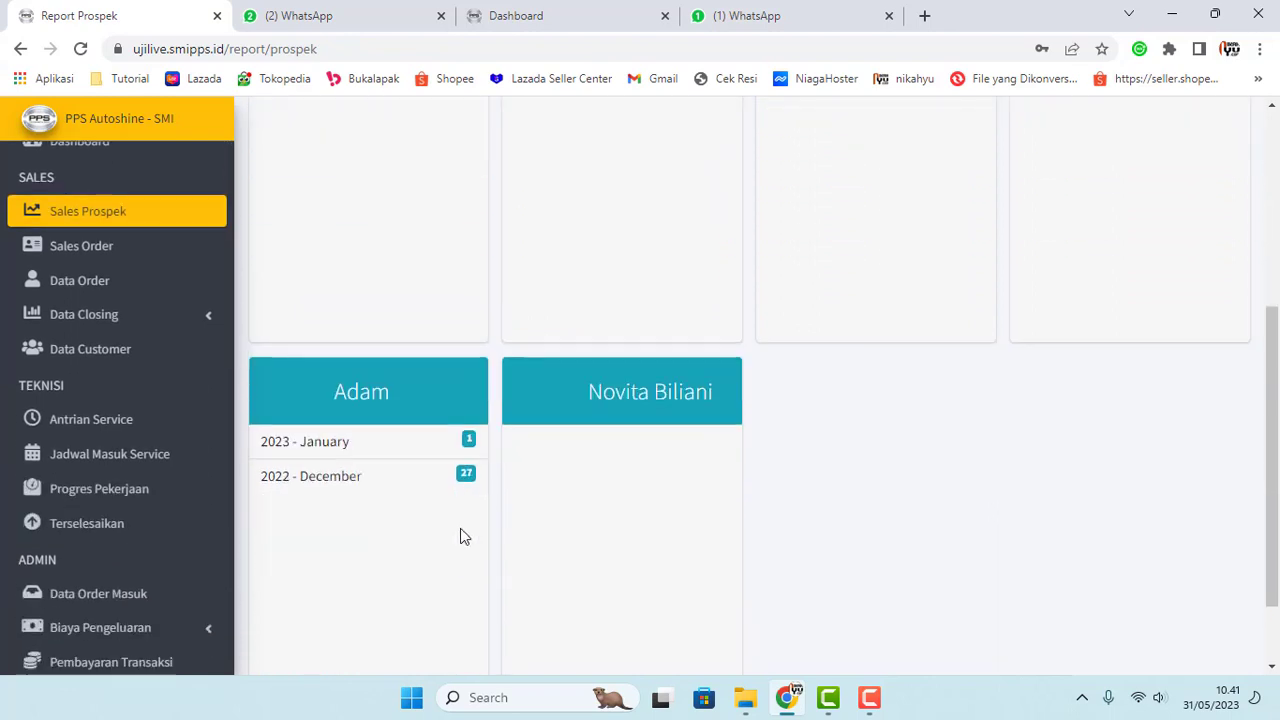
scroll(463, 534, down, 1)
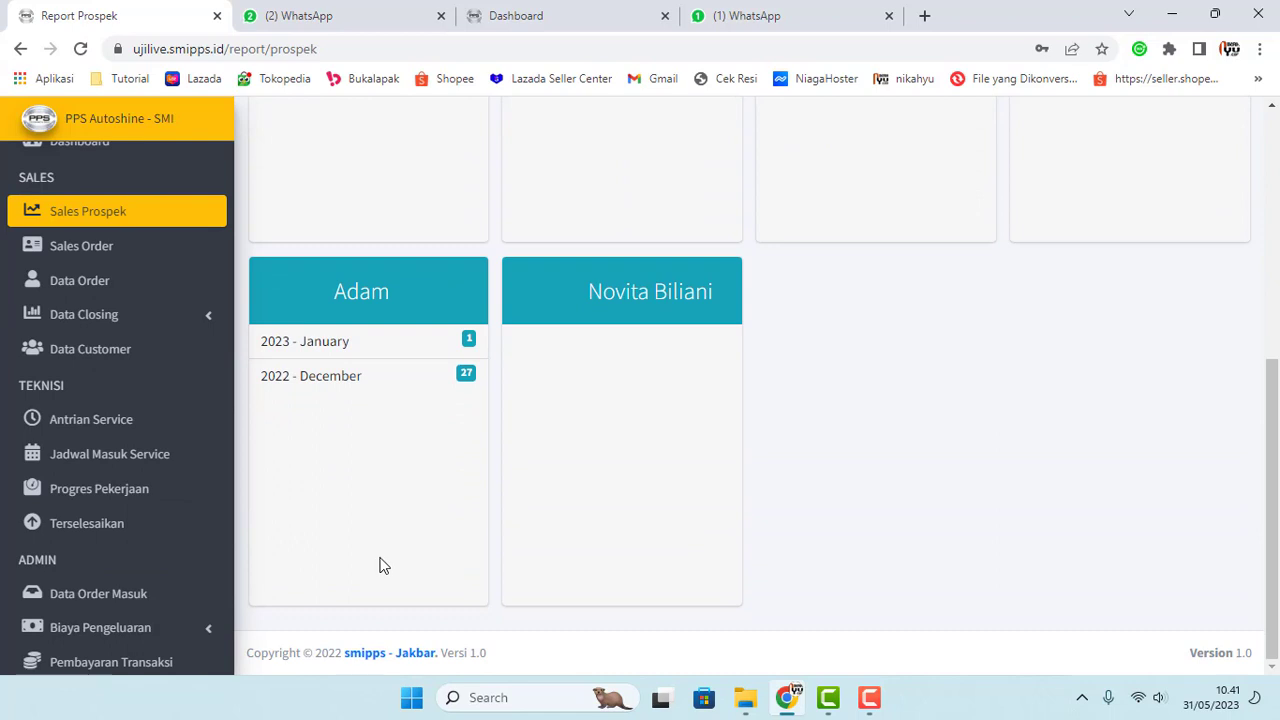
scroll(380, 566, up, 5)
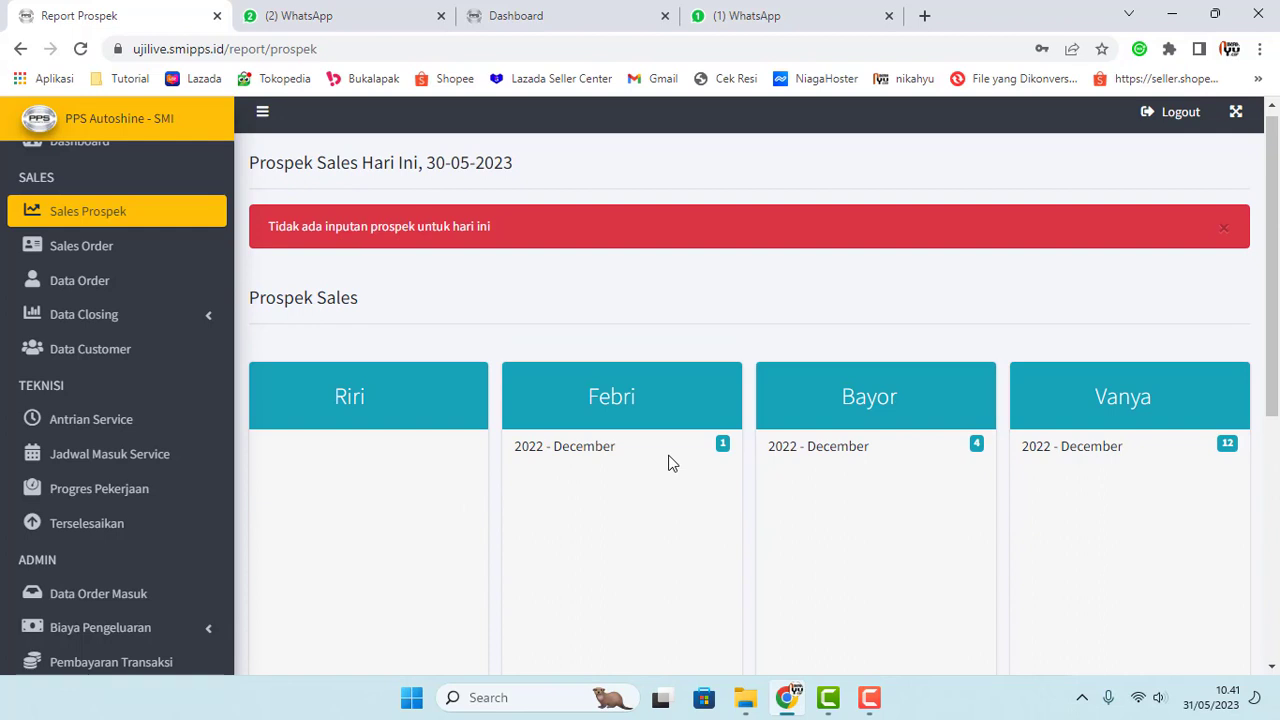
scroll(589, 478, down, 2)
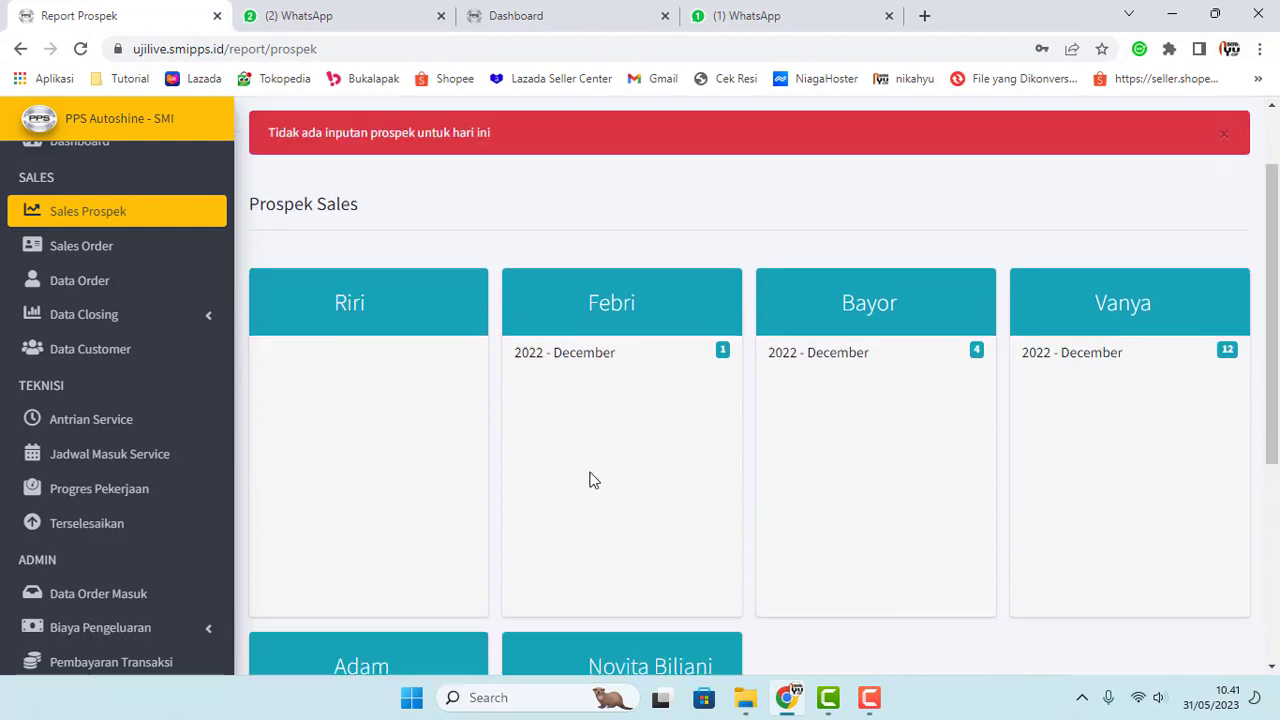
scroll(512, 508, up, 2)
scroll(512, 508, down, 2)
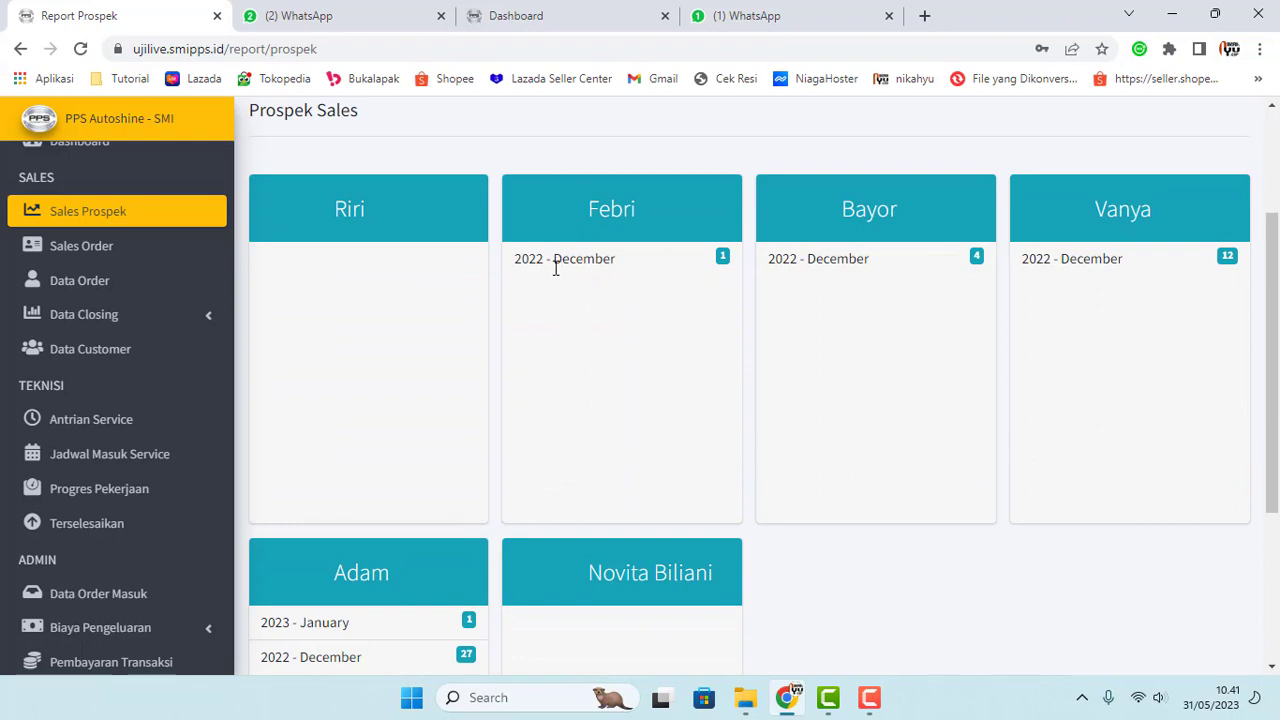
scroll(620, 417, down, 1)
scroll(654, 440, up, 2)
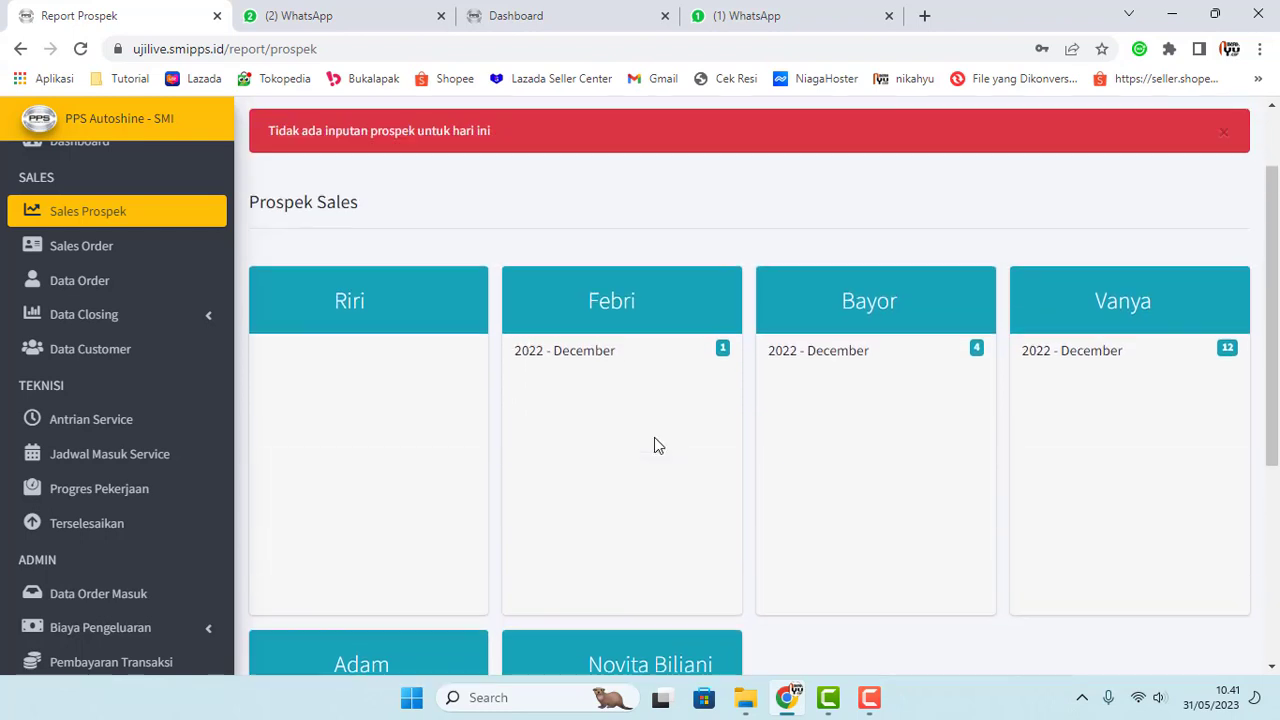
scroll(587, 445, down, 2)
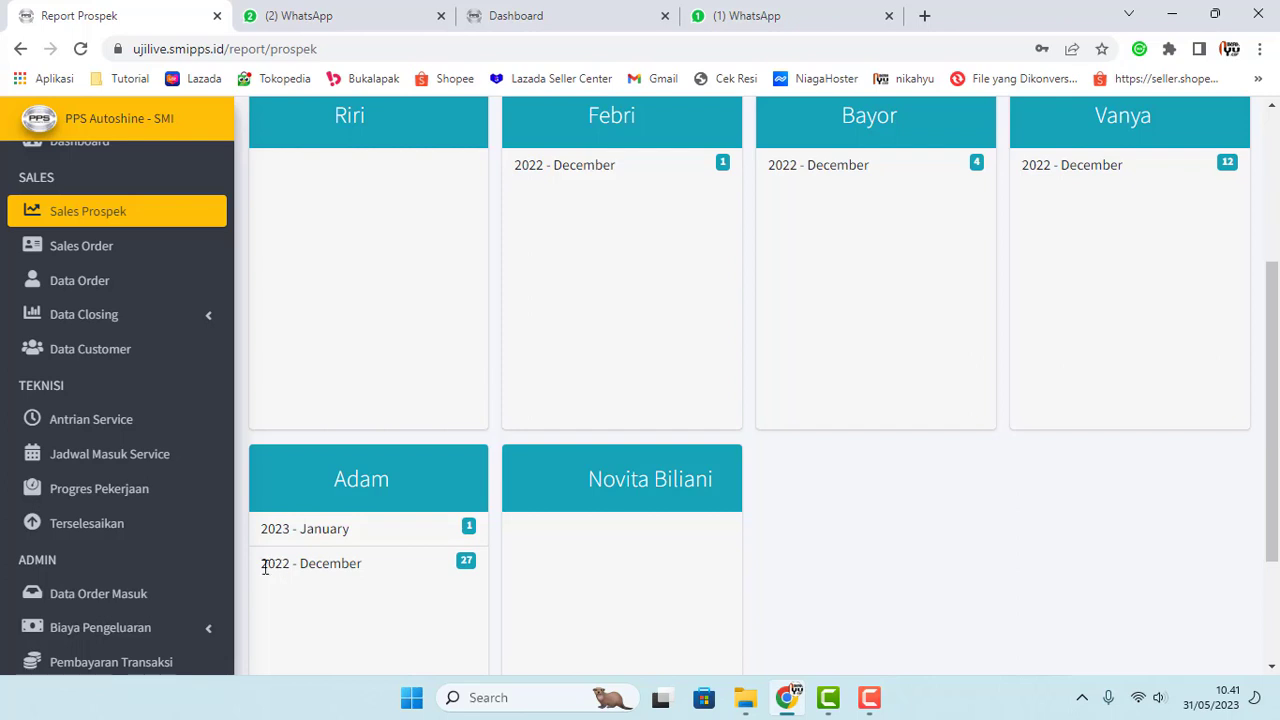
Step: Highlight the 2022 - December and 2023 - January prospect entries in turn
drag(262, 564, 355, 564)
click(371, 586)
drag(259, 530, 333, 529)
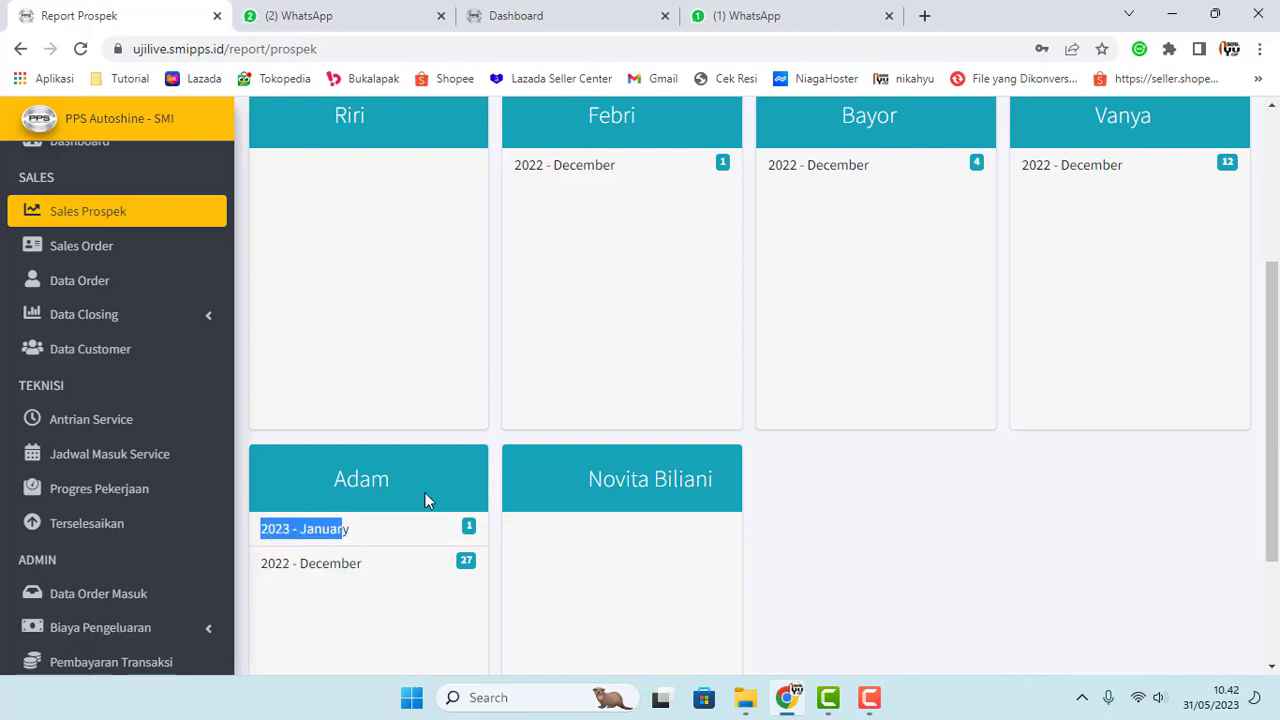
click(473, 341)
scroll(477, 341, down, 2)
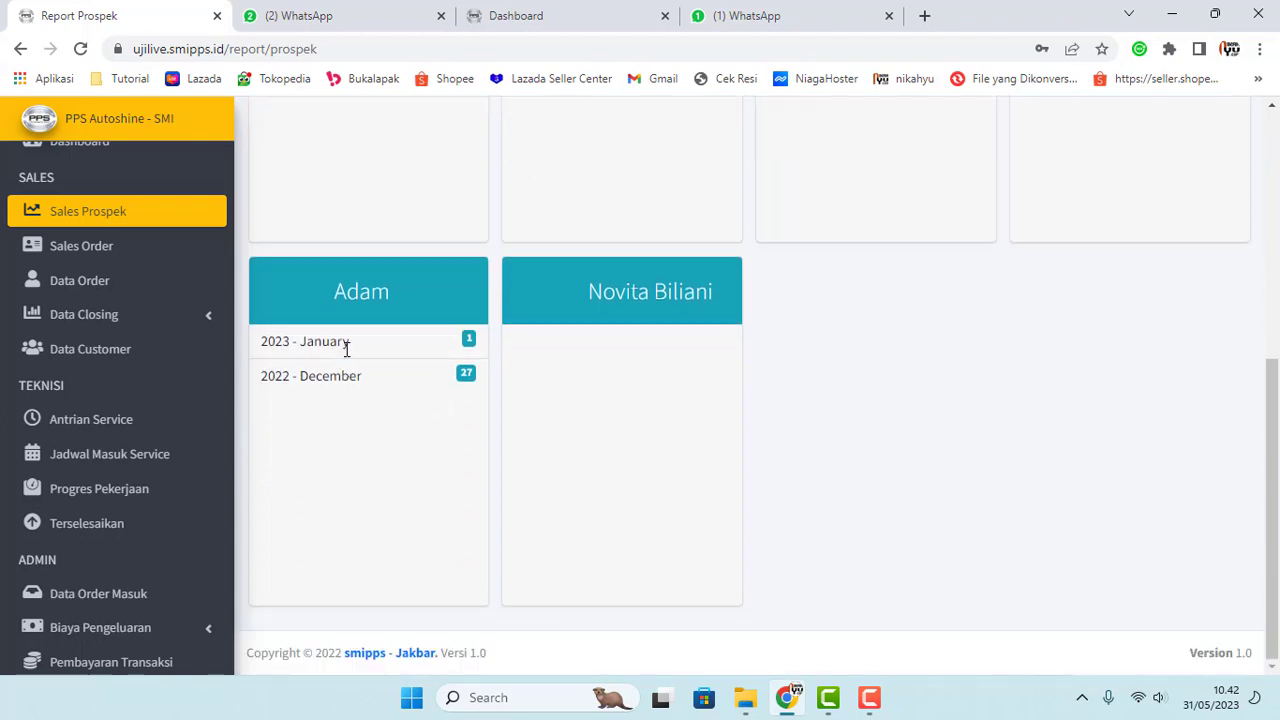
drag(349, 343, 281, 340)
click(385, 303)
Step: Close the red 'Tidak ada inputan prospek untuk hari ini' alert
scroll(390, 453, up, 5)
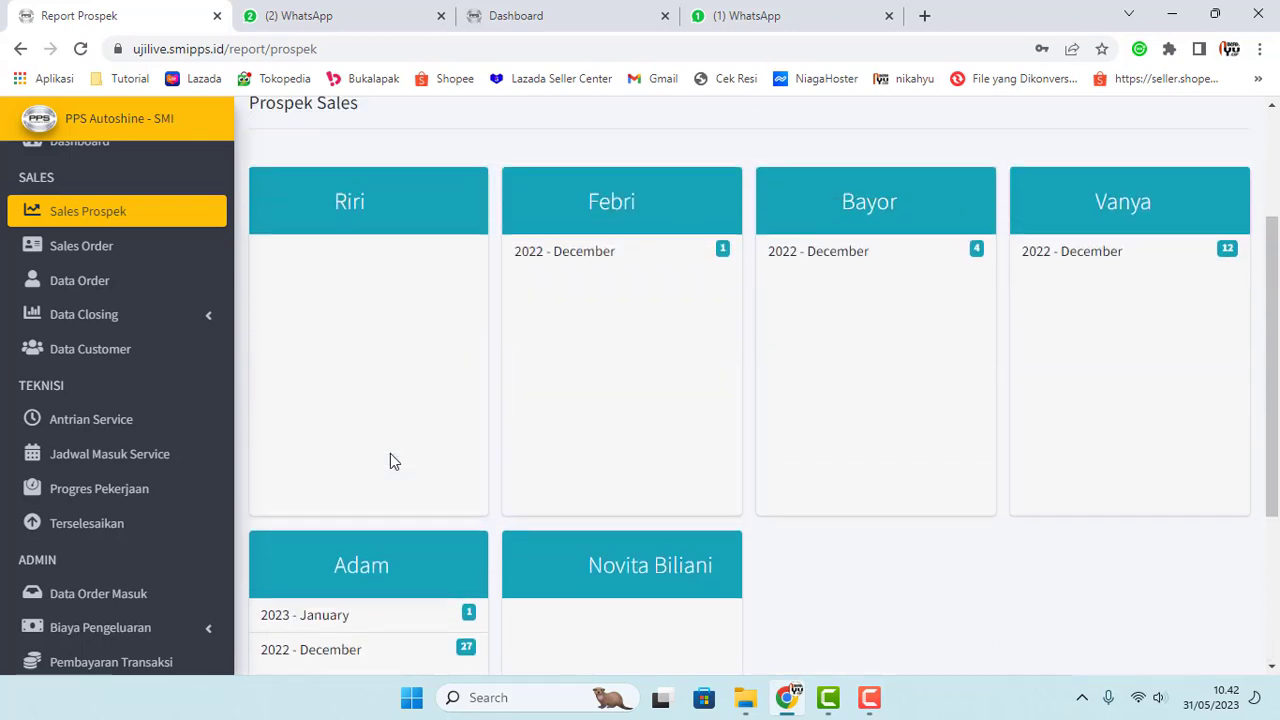
scroll(390, 453, down, 4)
scroll(390, 460, down, 2)
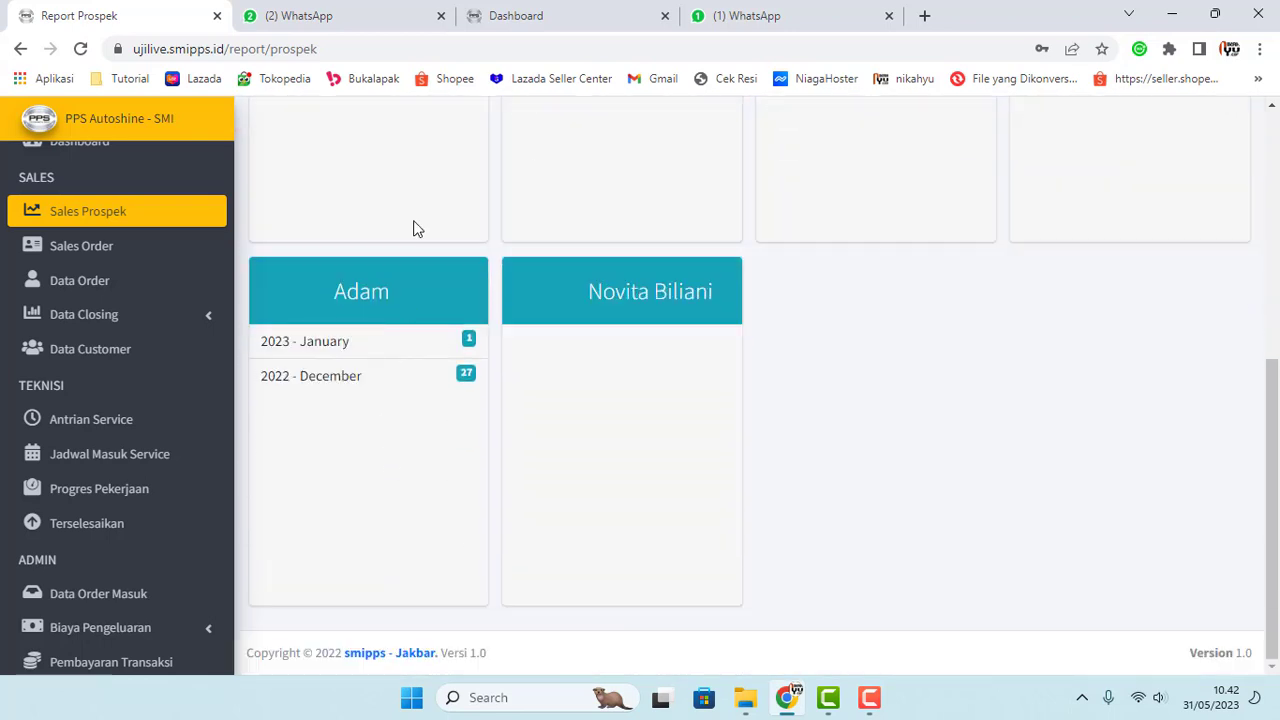
scroll(149, 506, down, 2)
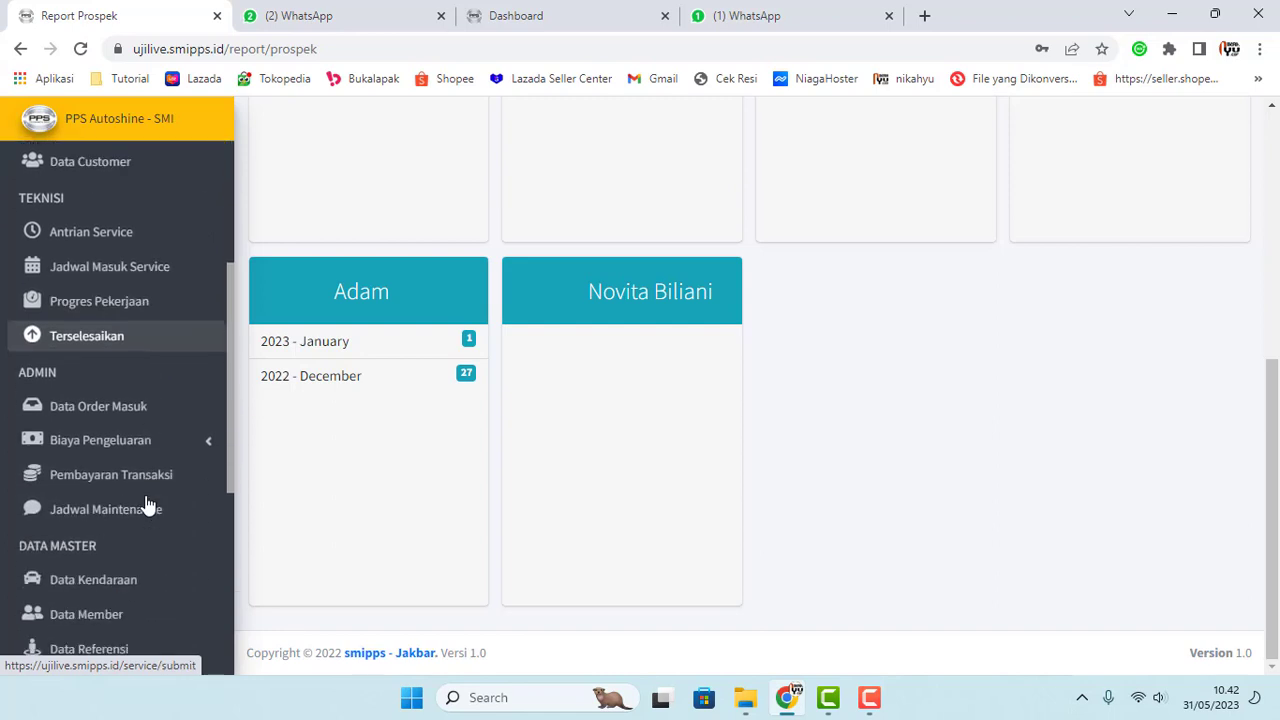
scroll(333, 380, up, 4)
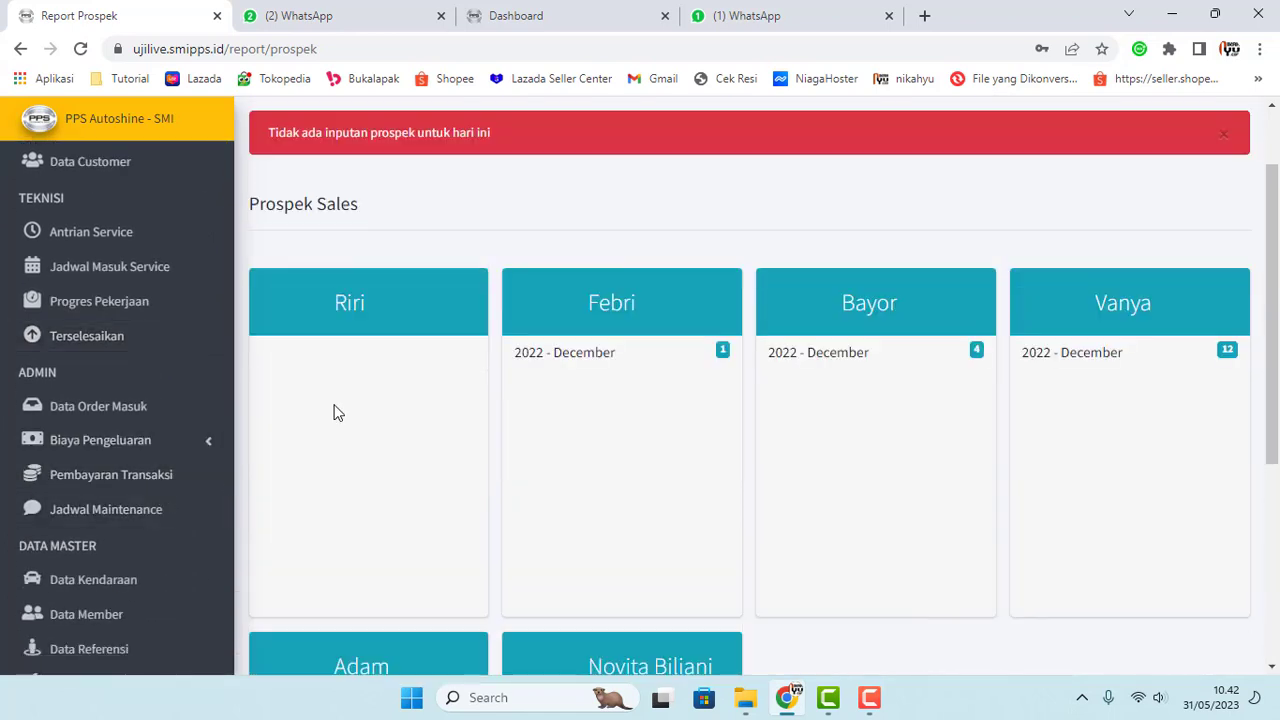
scroll(437, 440, up, 1)
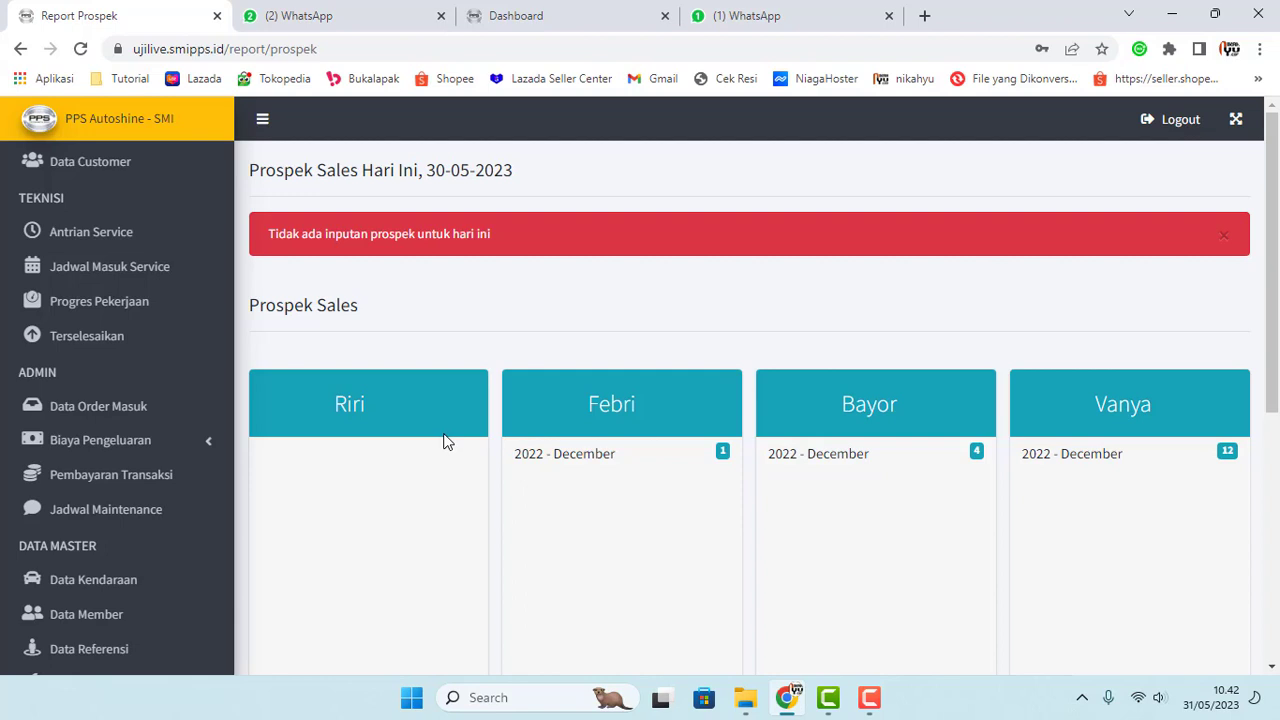
click(1224, 236)
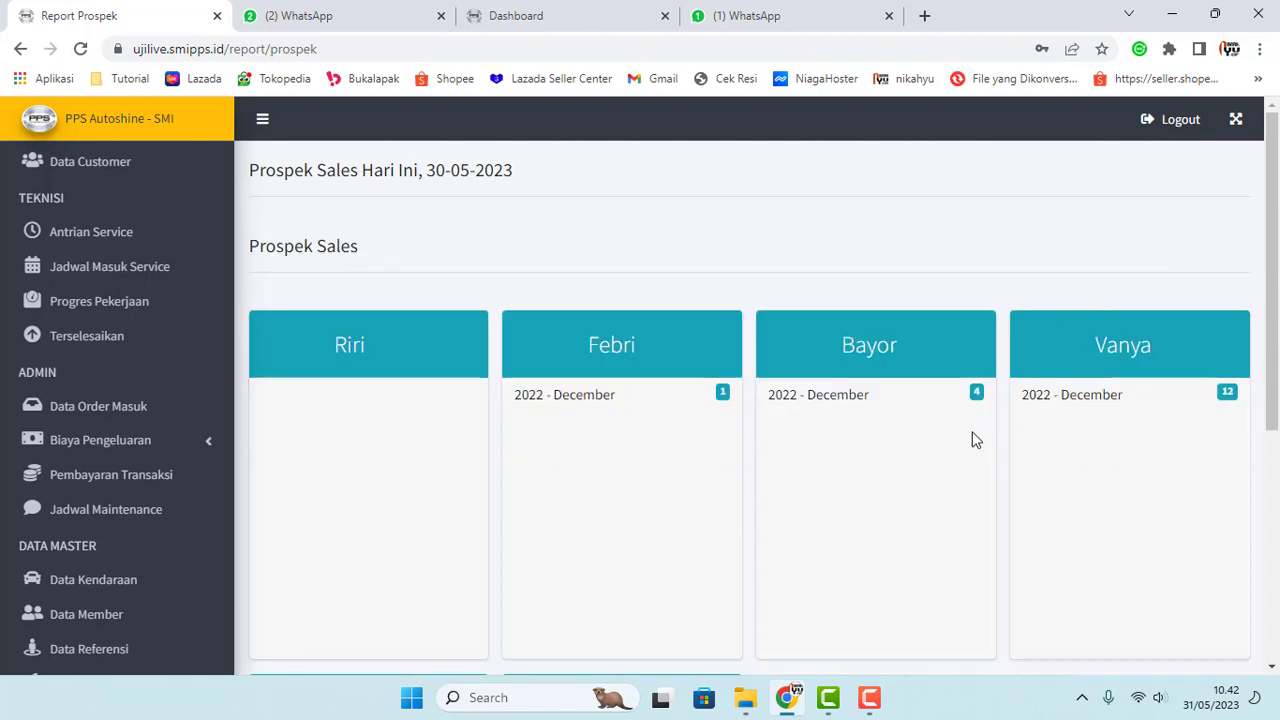
scroll(65, 300, up, 3)
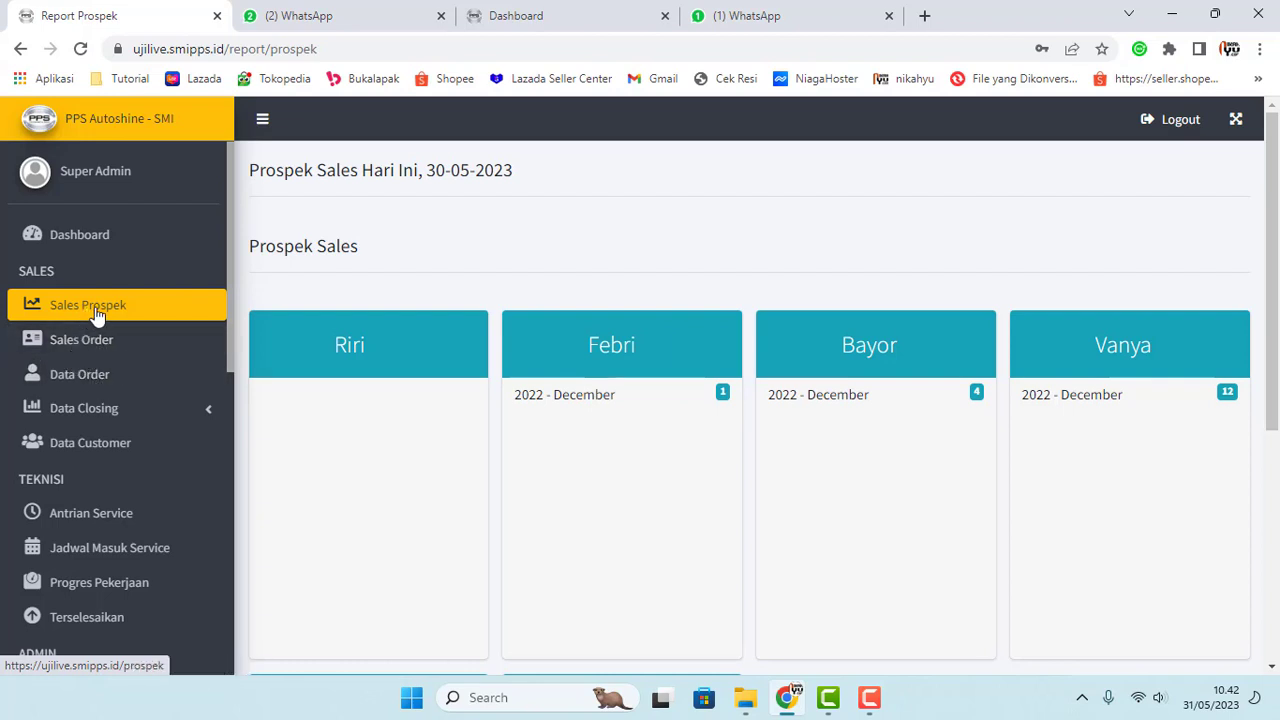
Step: Open the Tambah Prospek Baru form from the Sales Prospek list
click(97, 314)
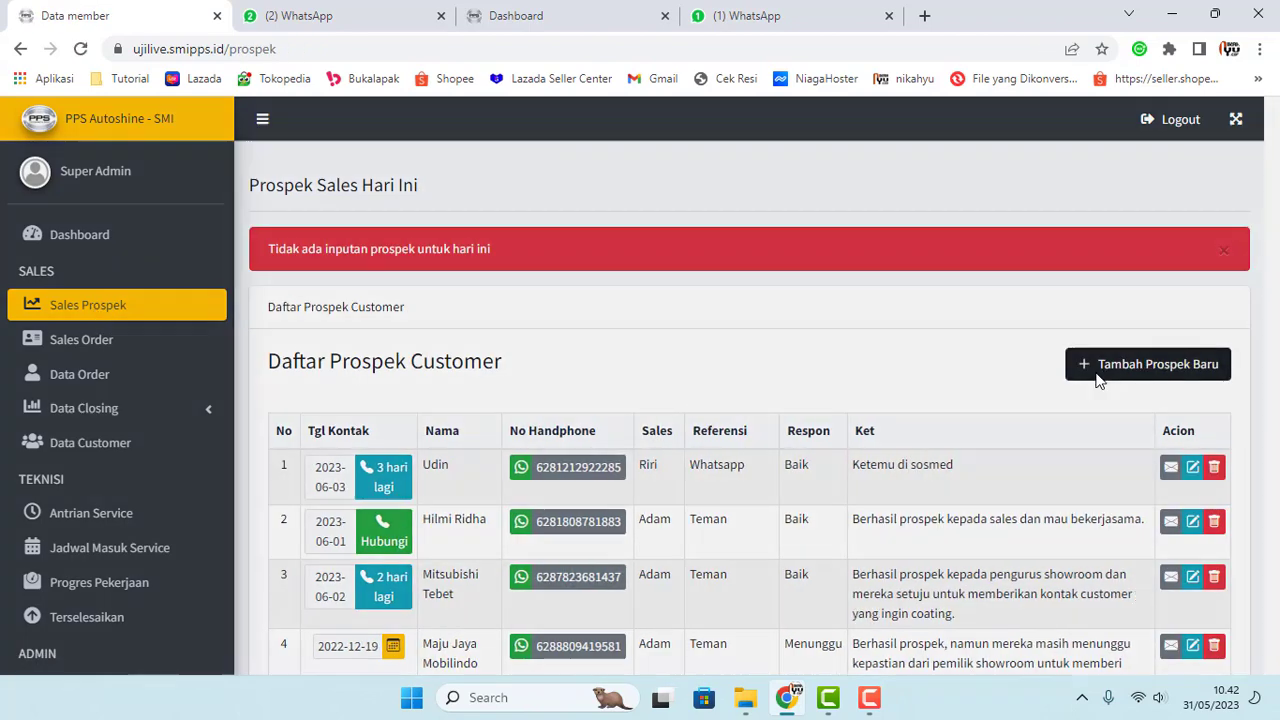
click(1063, 372)
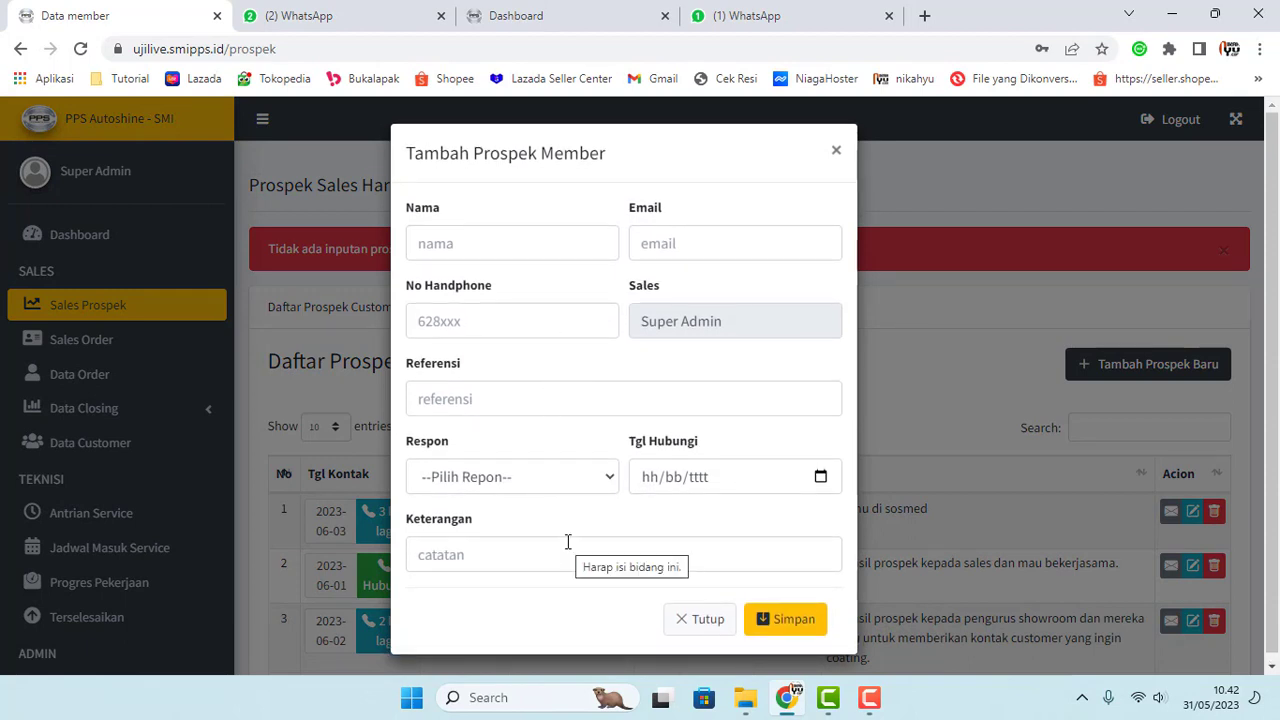
drag(727, 323, 631, 329)
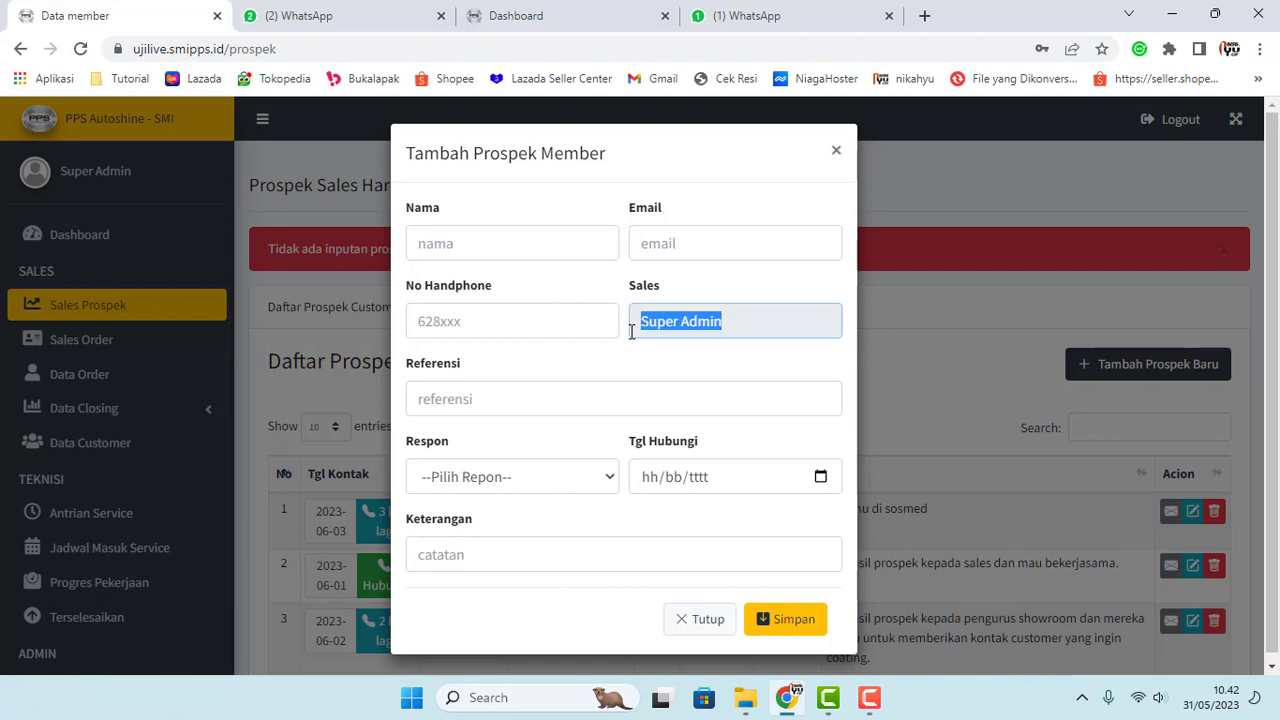
click(606, 369)
scroll(1011, 453, down, 1)
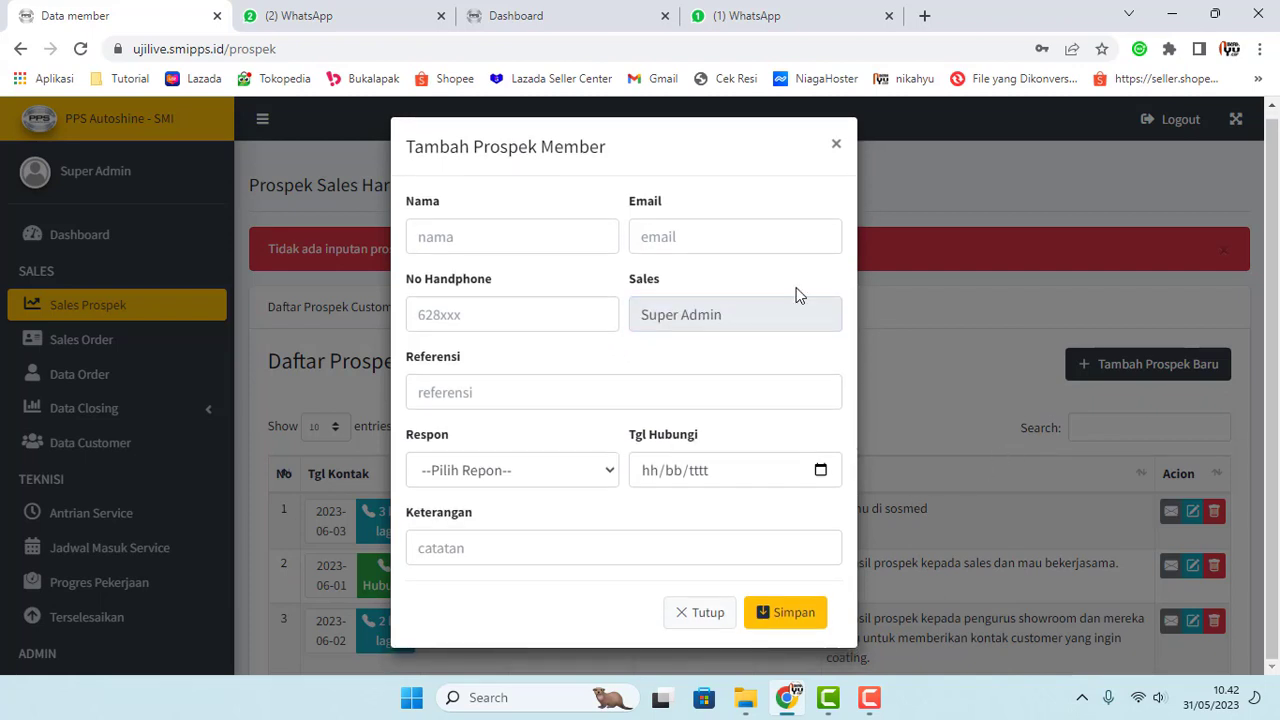
Step: Enter the prospect's name, Gmail e-mail address and phone number
click(506, 240)
text(TONO)
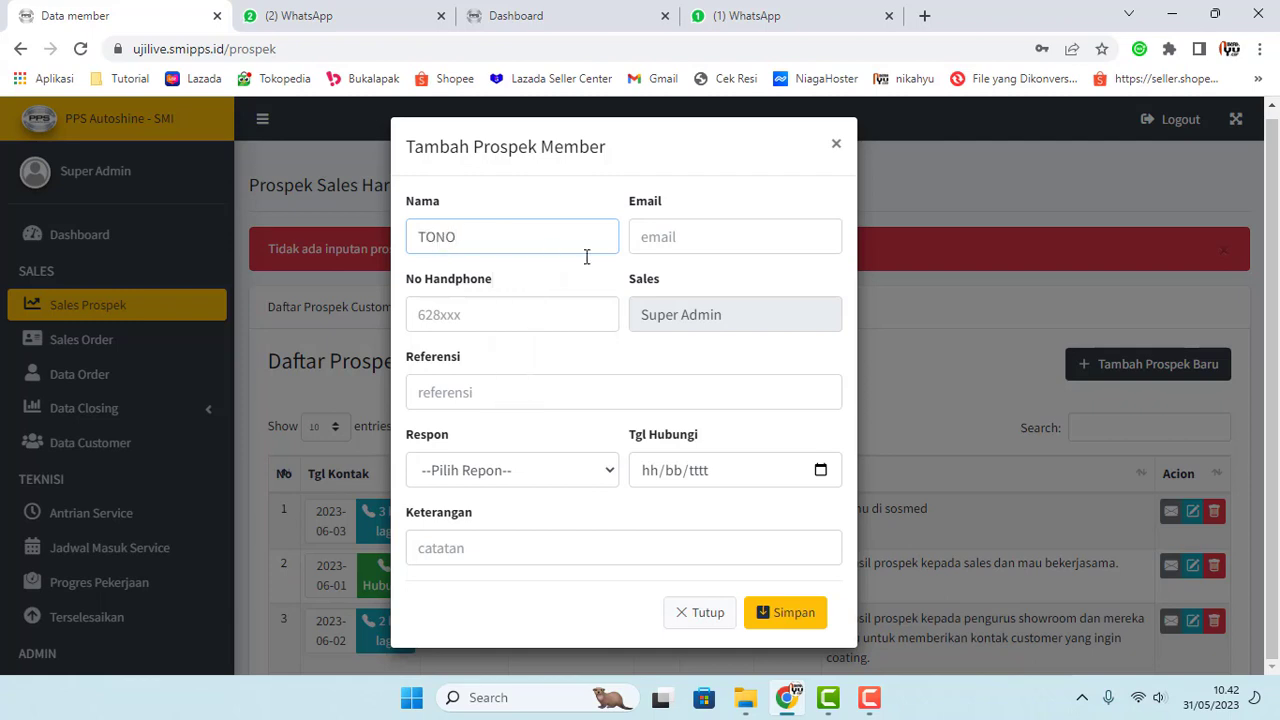
click(696, 242)
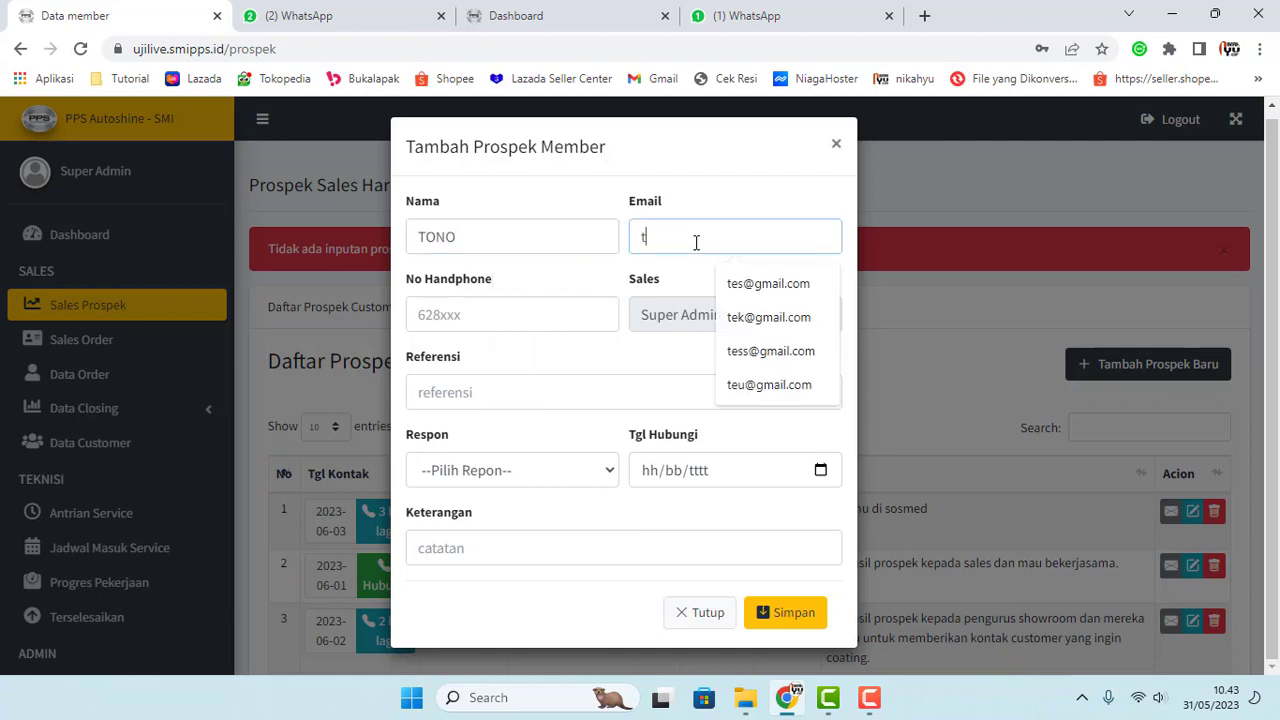
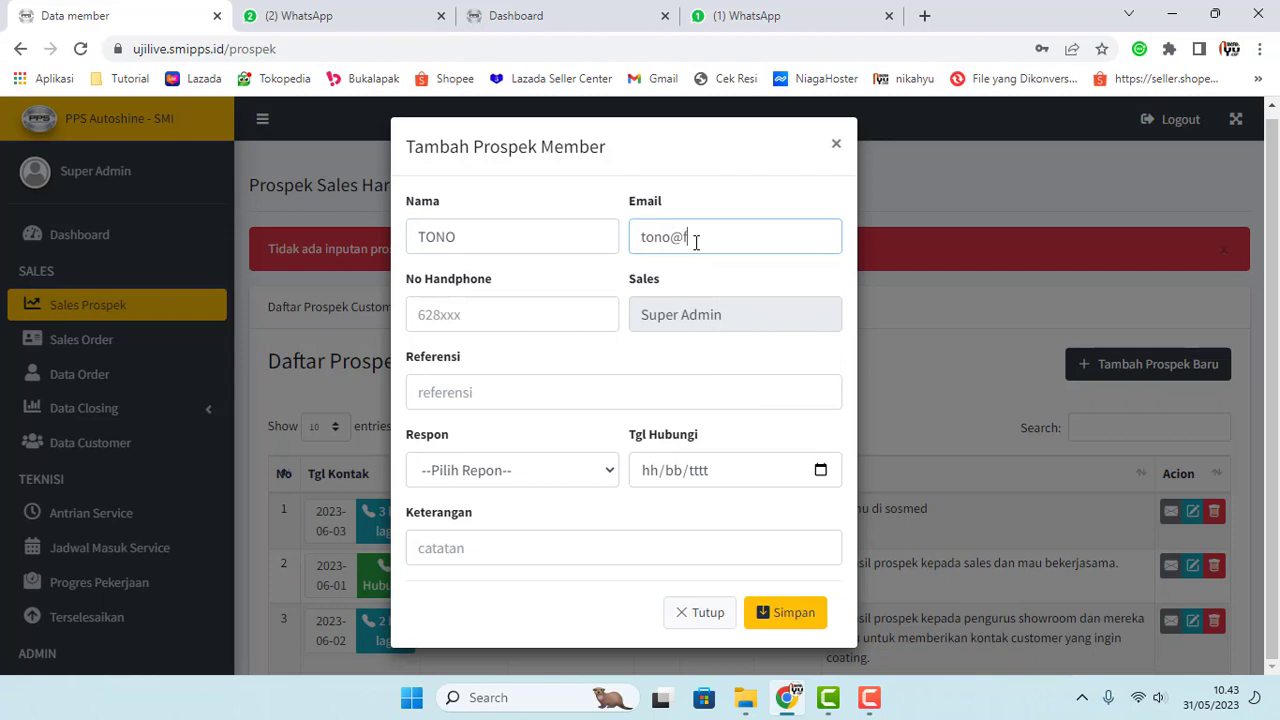
click(535, 317)
text(625555555)
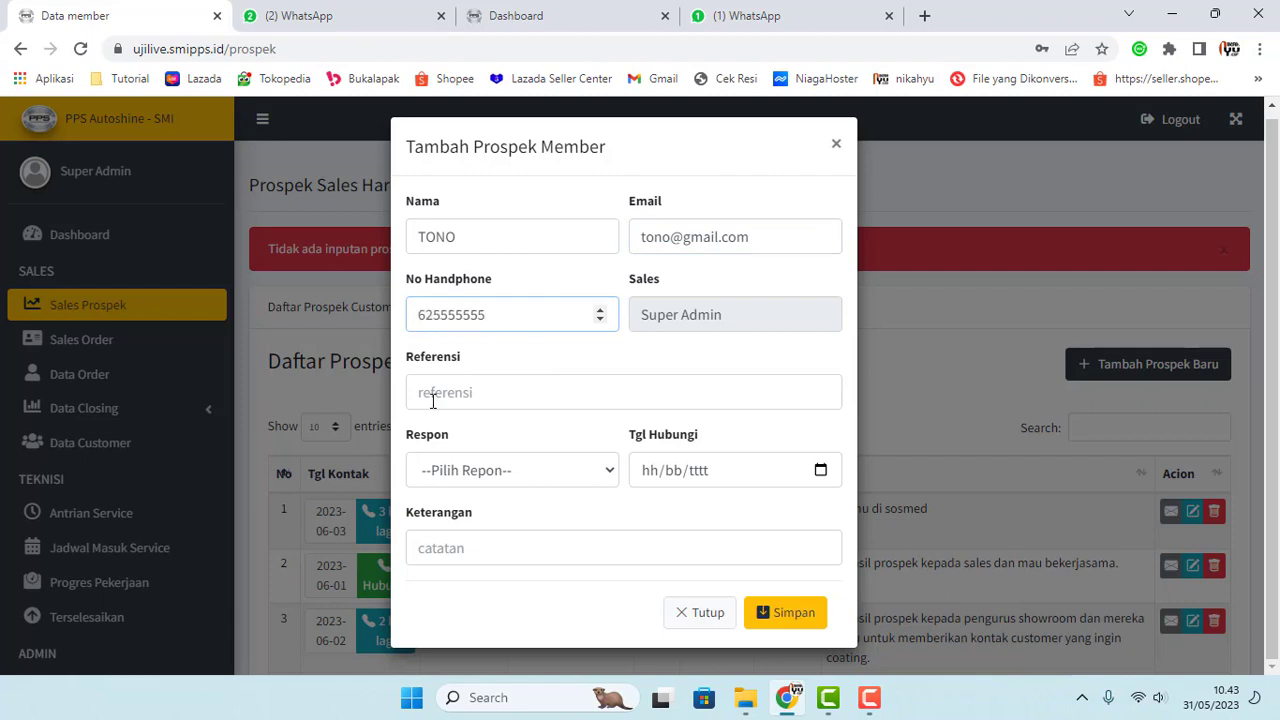
Step: Set the reference to Temen and the response to Respon Baik
click(437, 400)
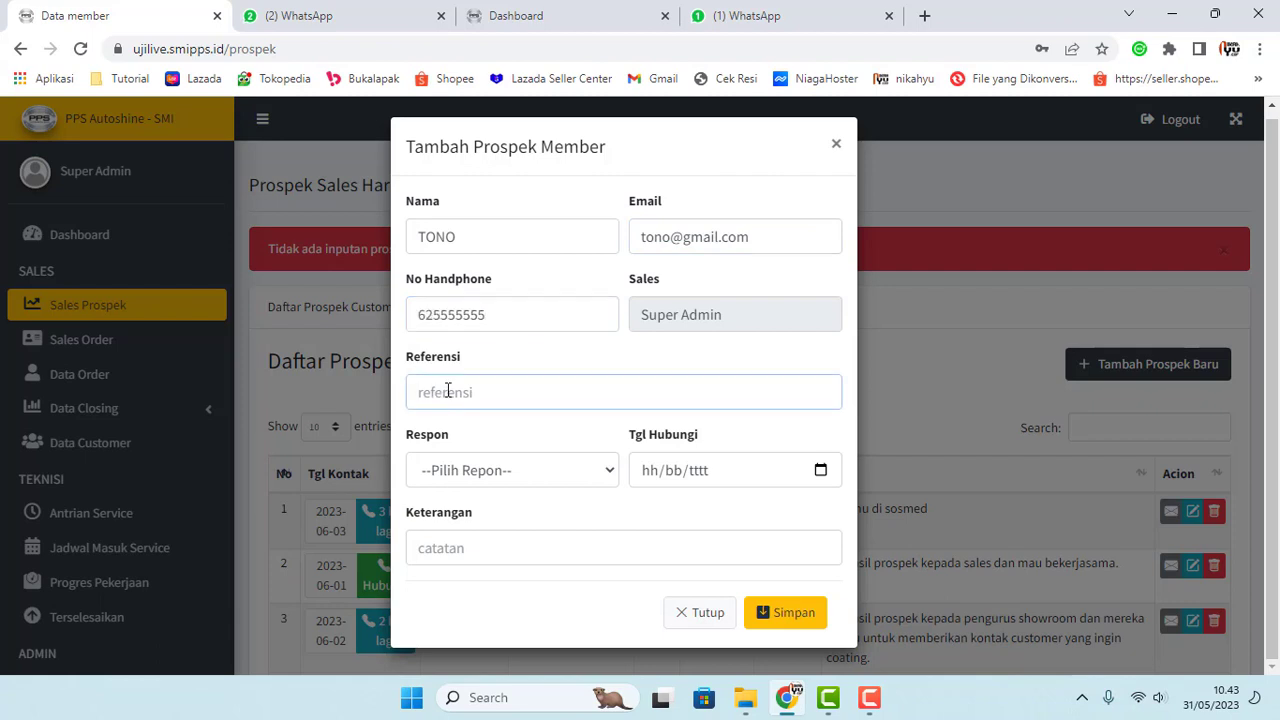
text(te)
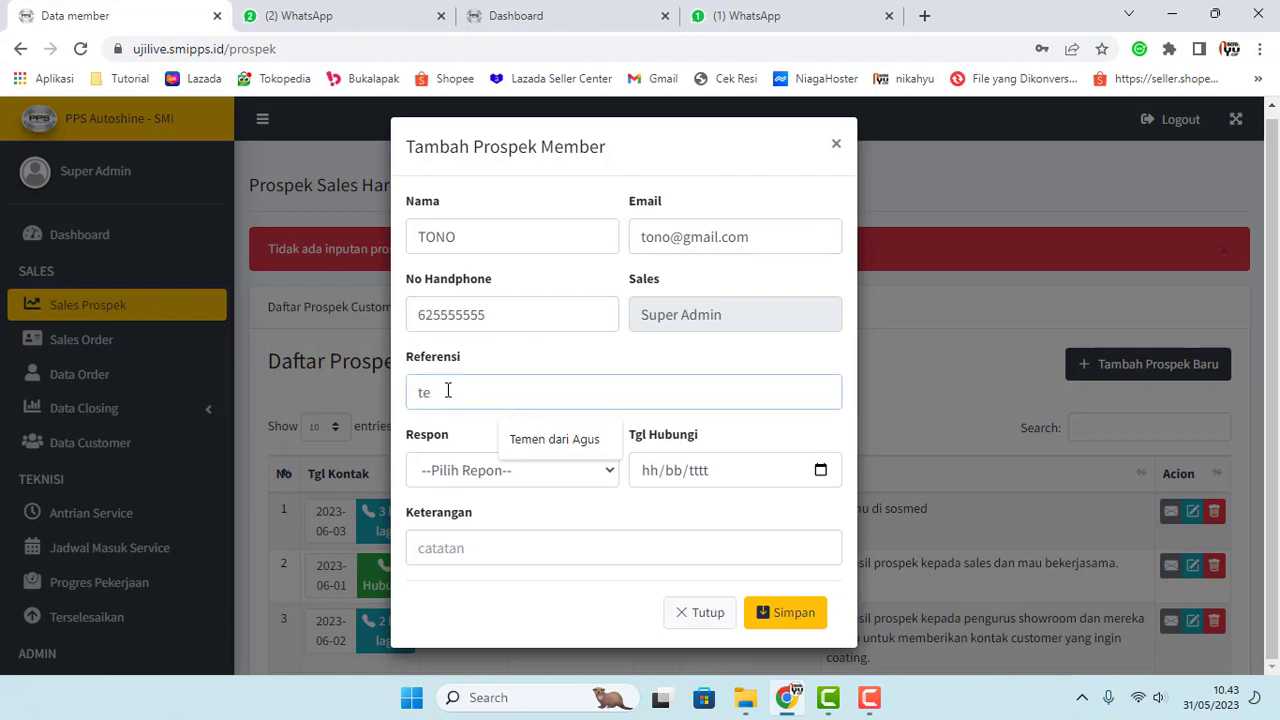
key(BackSpace)
key(BackSpace)
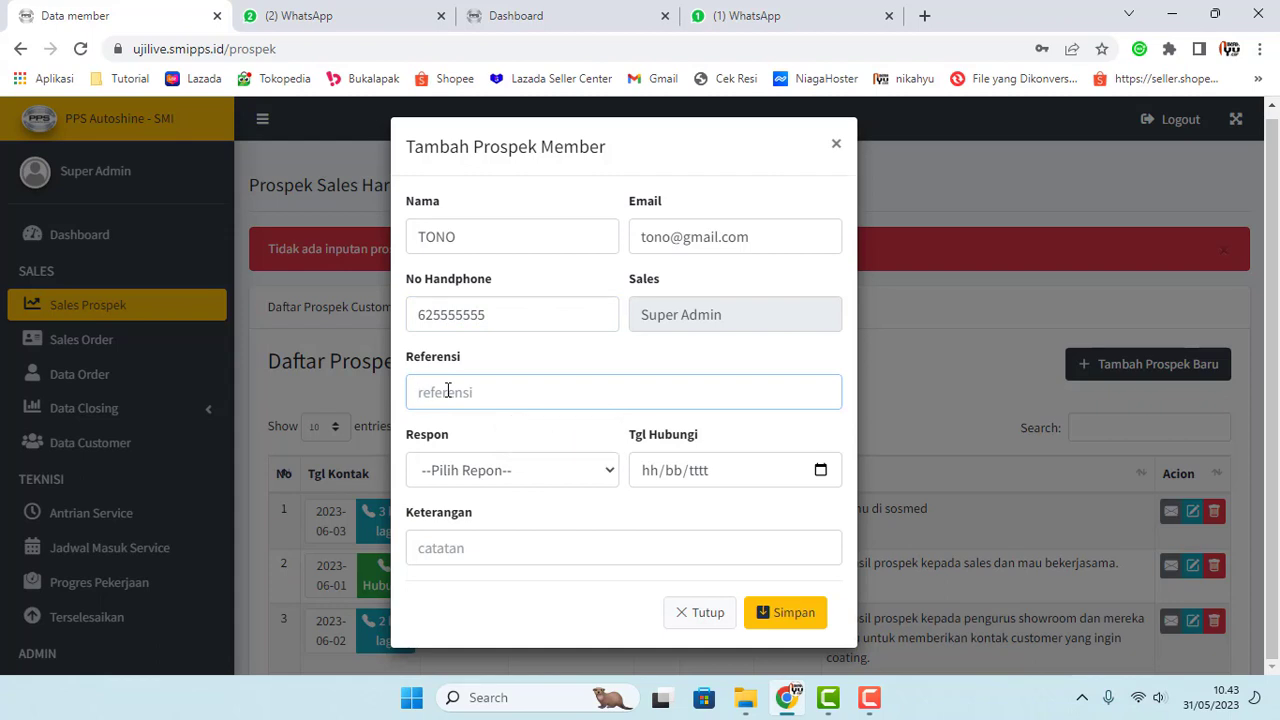
text(Temen)
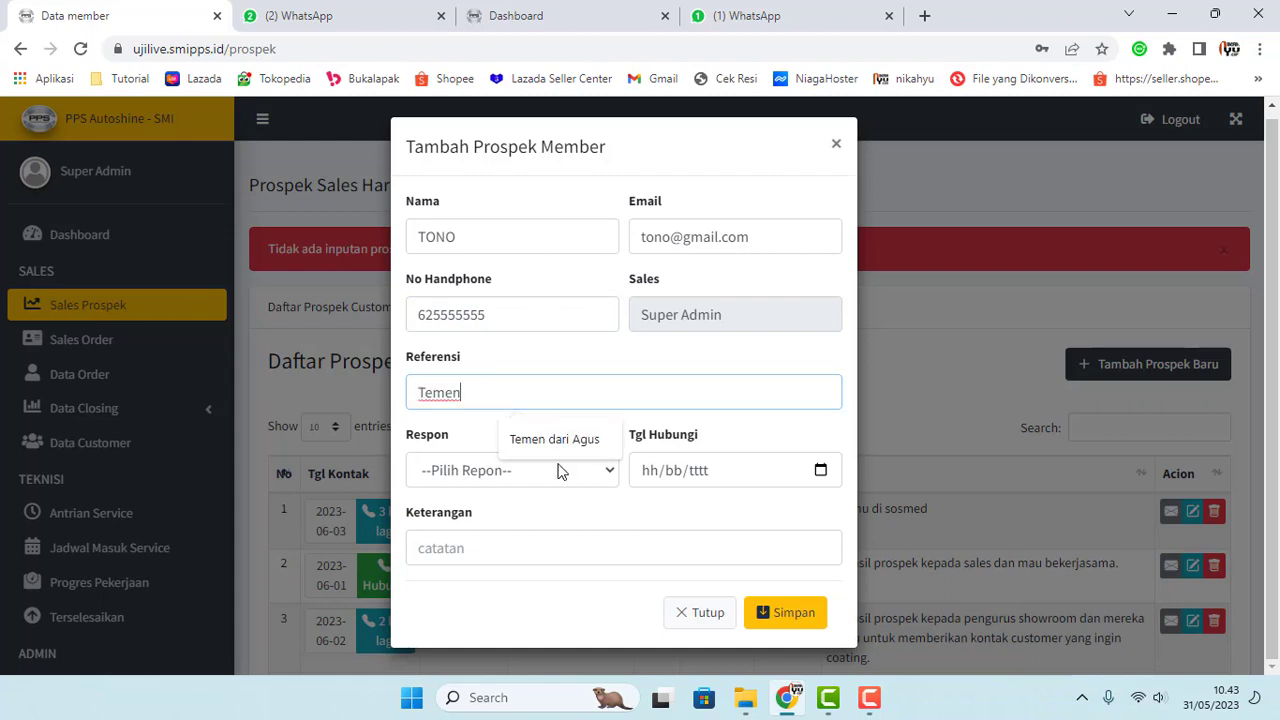
click(557, 470)
click(523, 537)
key(Tab)
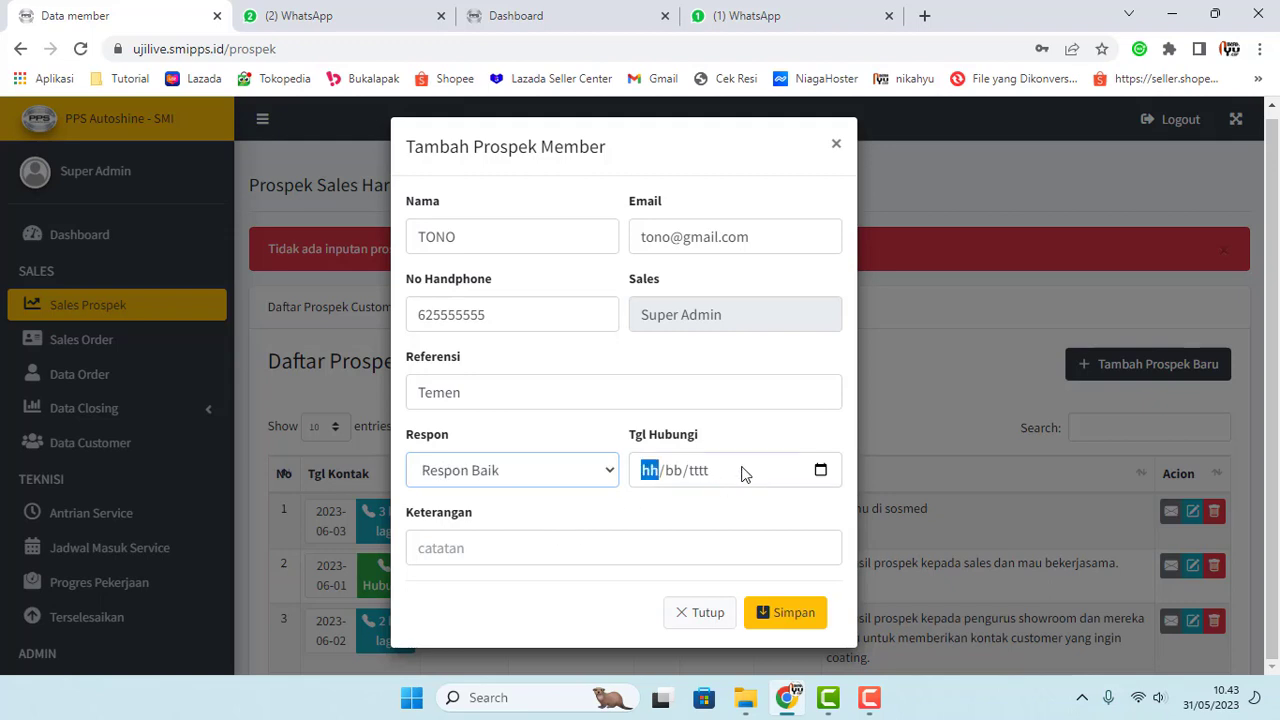
Step: Set the contact date to 26/05/2023, add the note 'OK', and save the prospect
click(820, 470)
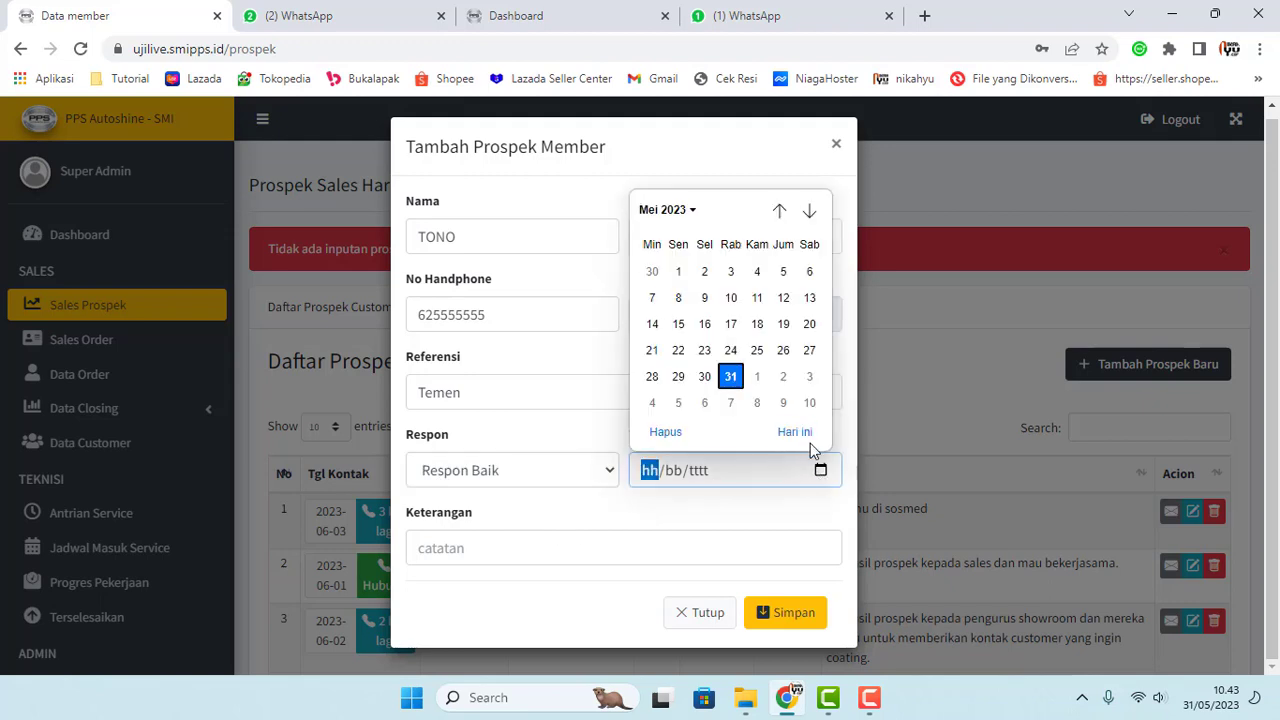
click(783, 350)
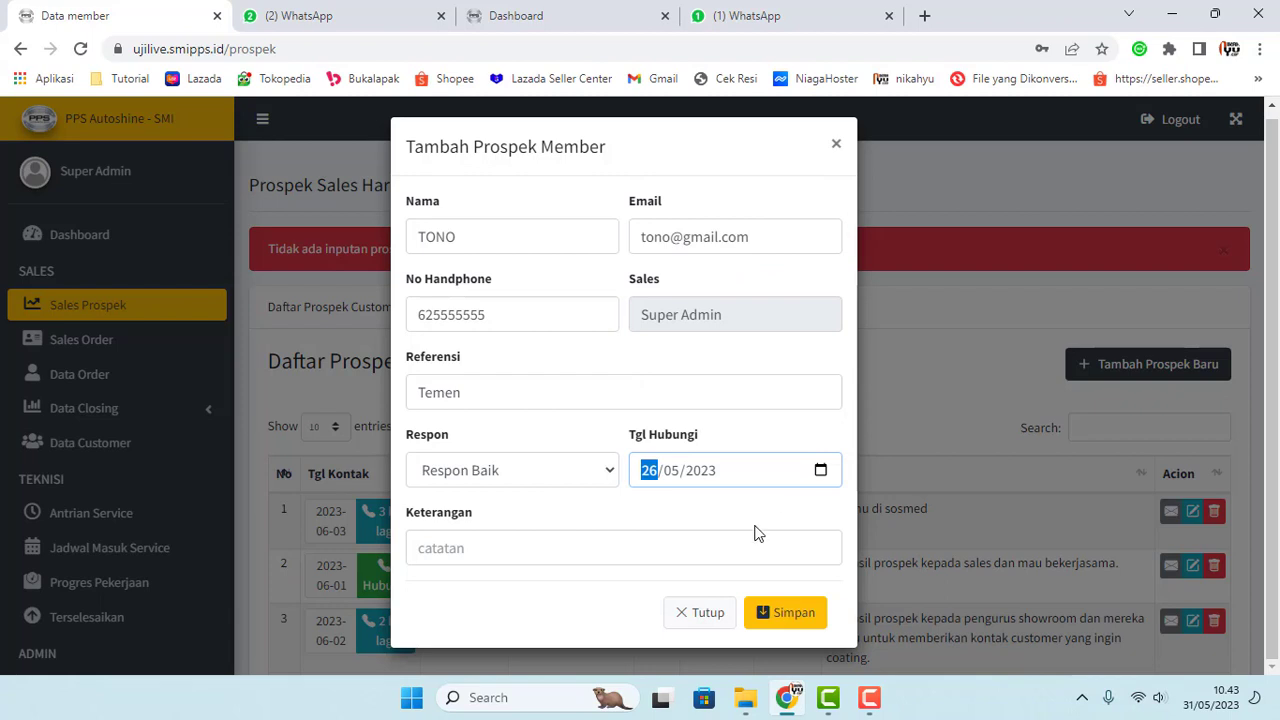
click(563, 551)
text(OK)
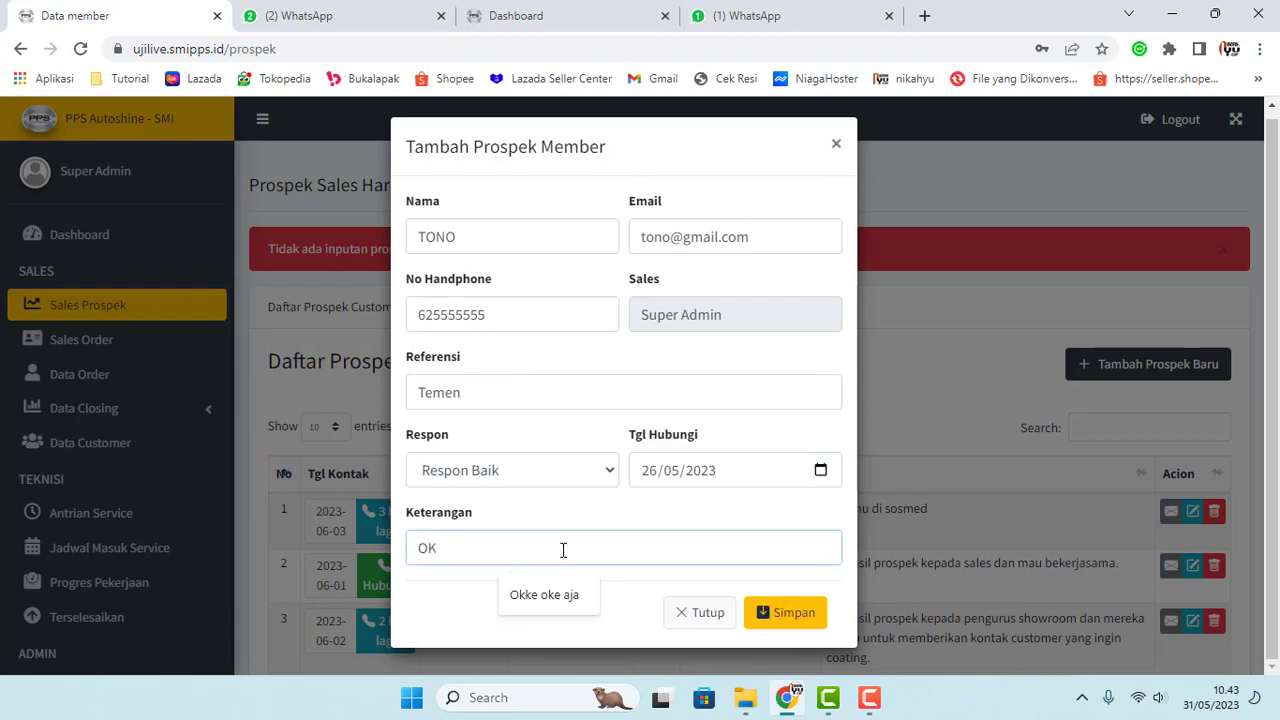
click(773, 616)
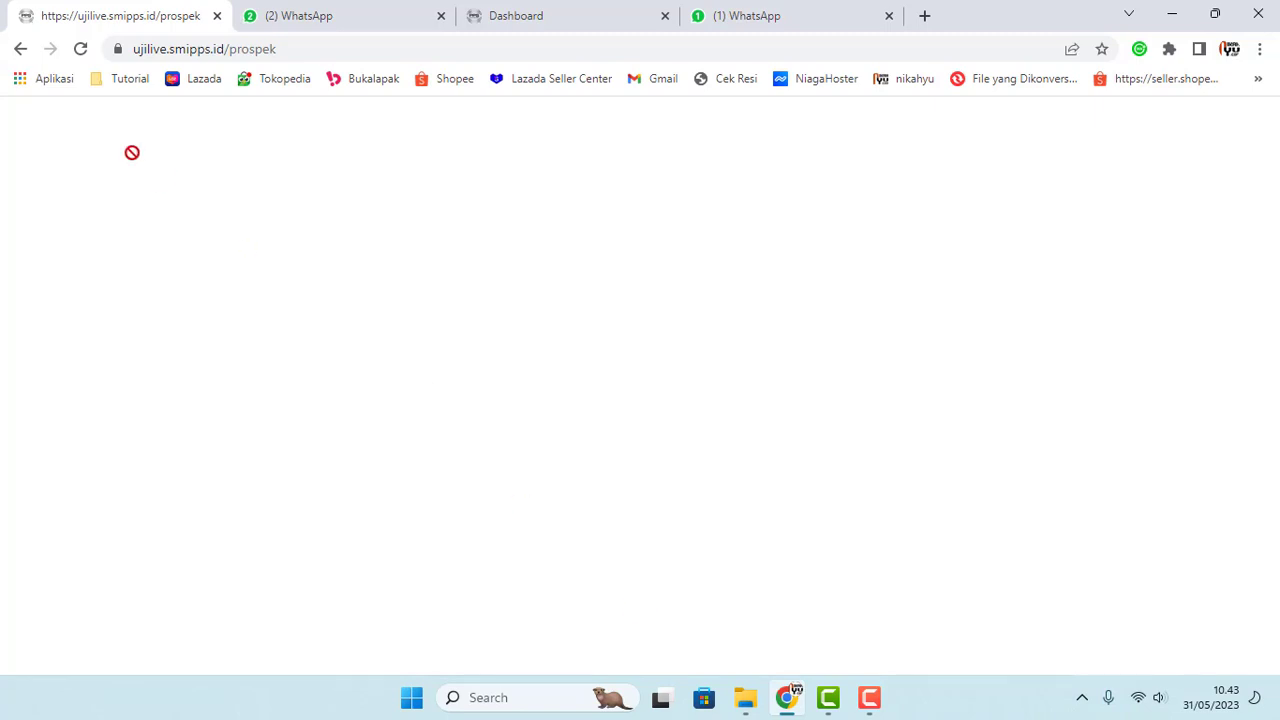
Step: Reschedule the first prospect's contact date from 26 May to 5 June 2023
click(78, 50)
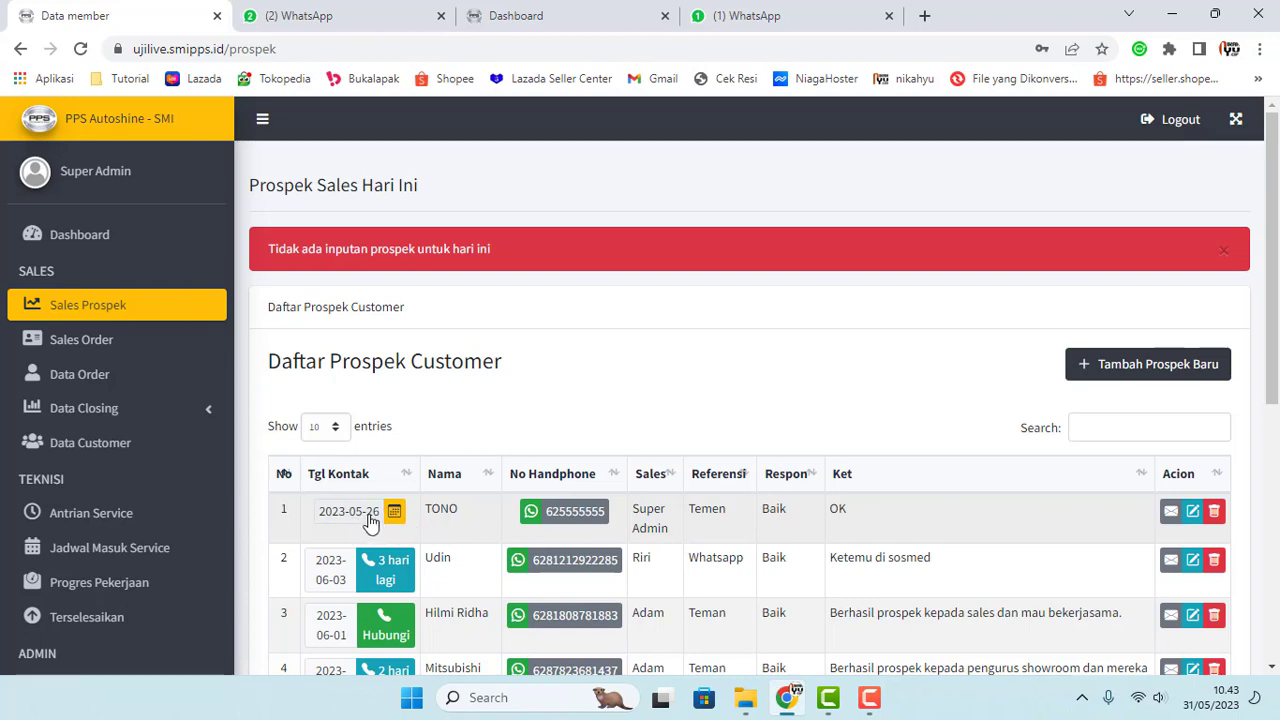
click(394, 512)
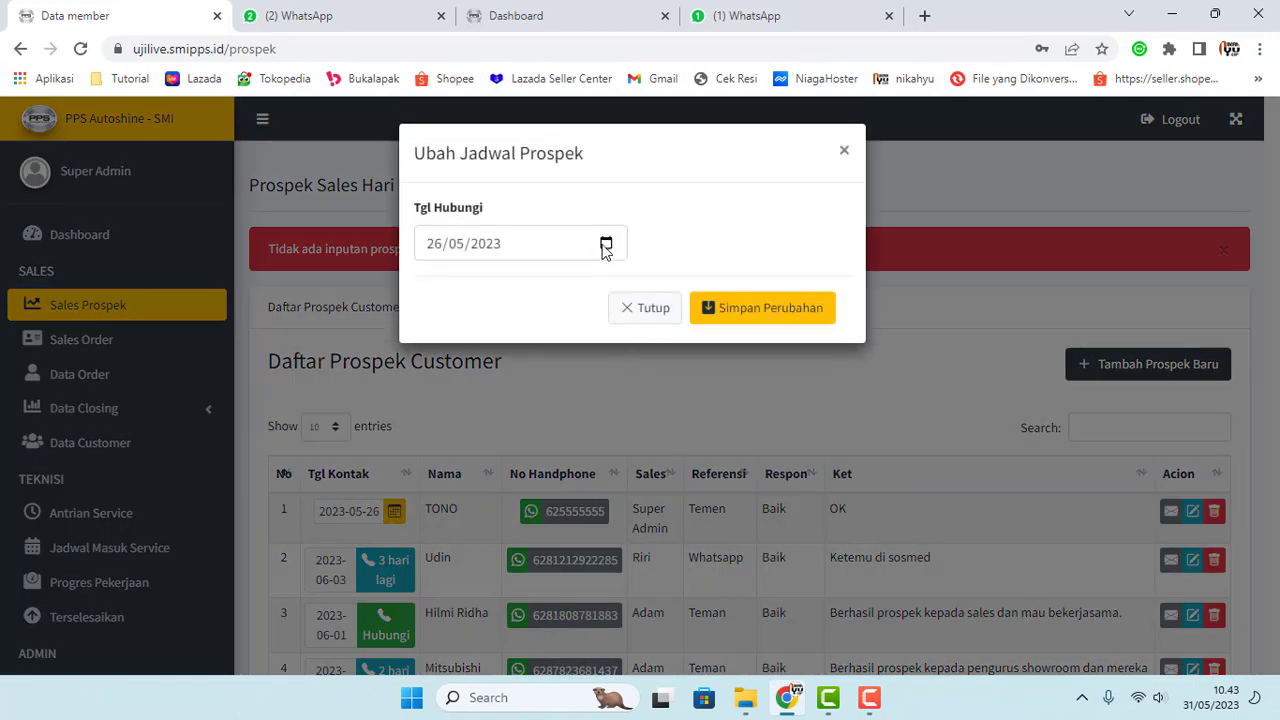
click(606, 244)
click(594, 284)
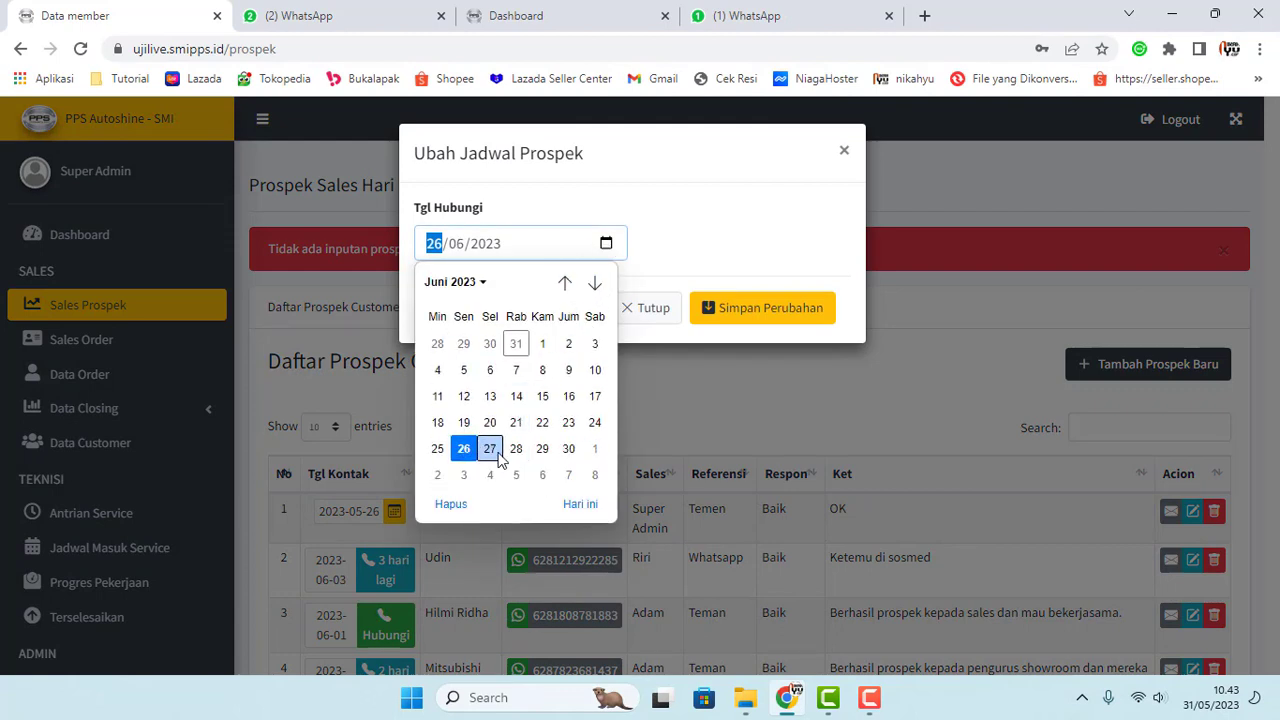
click(464, 371)
click(720, 316)
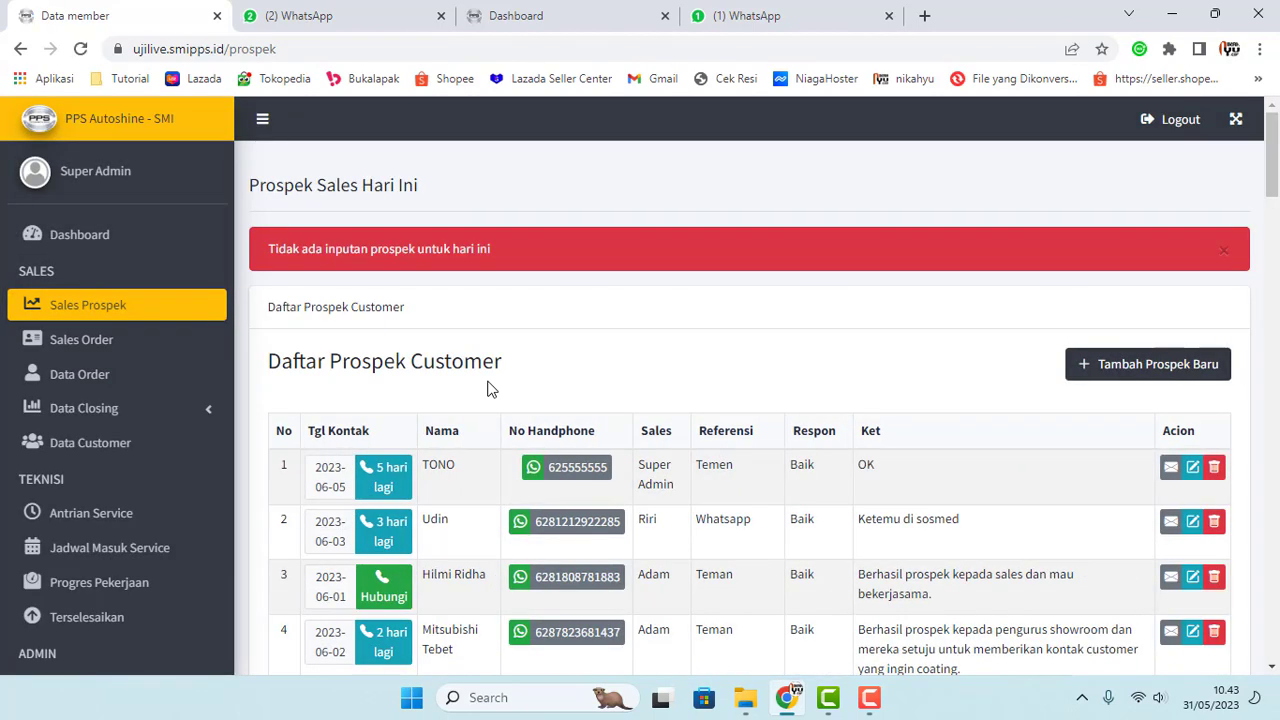
drag(432, 509, 459, 509)
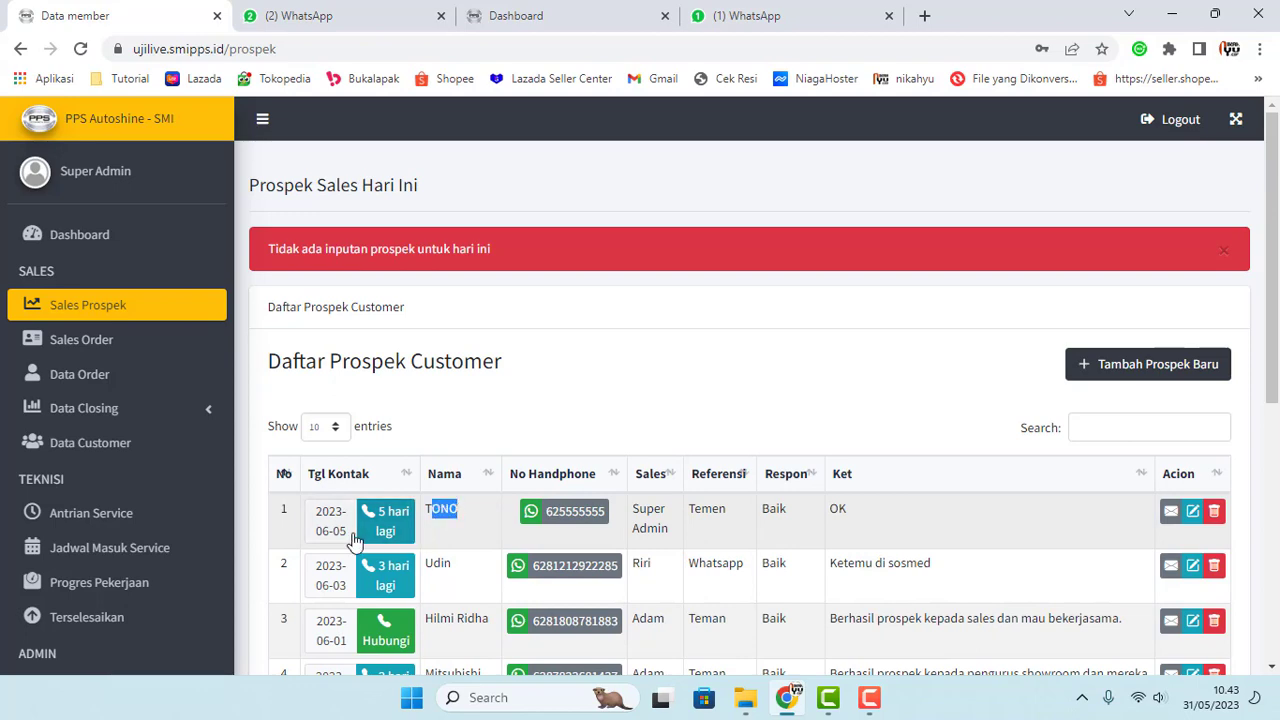
scroll(271, 504, down, 5)
scroll(97, 543, down, 3)
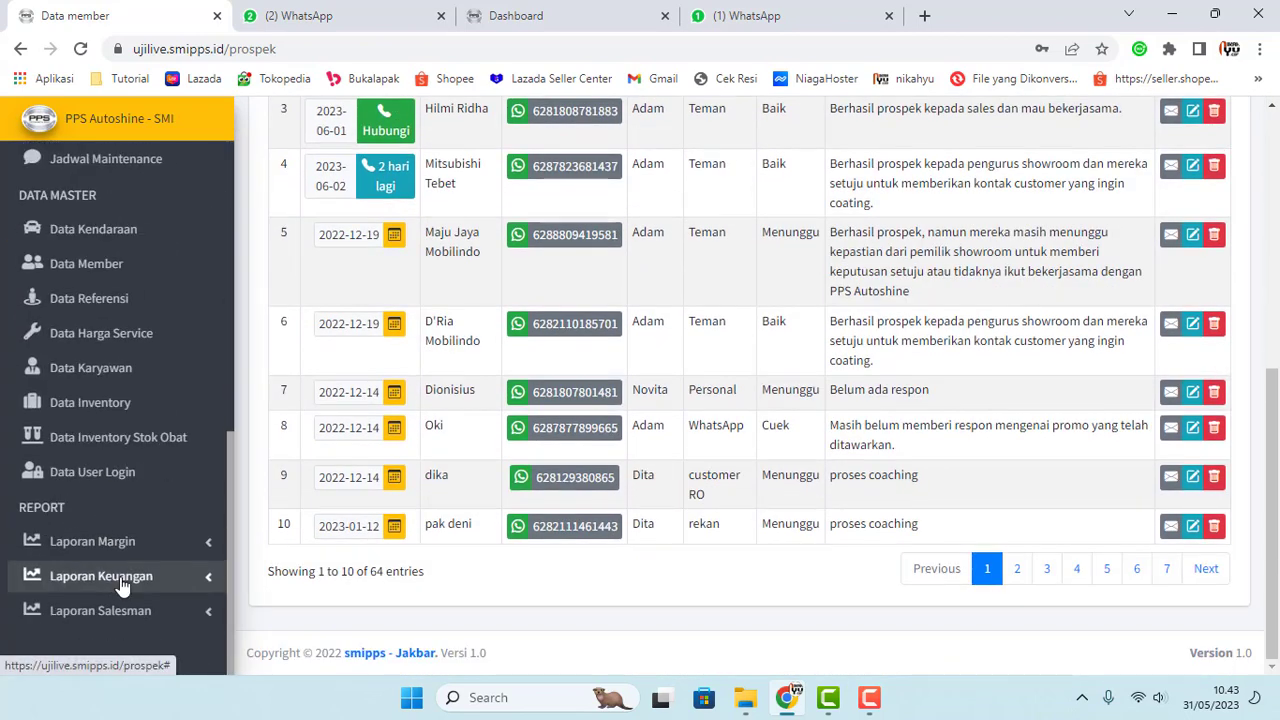
Step: Open the per-salesperson prospect report and point out today's prospect count of 1
click(140, 612)
click(64, 586)
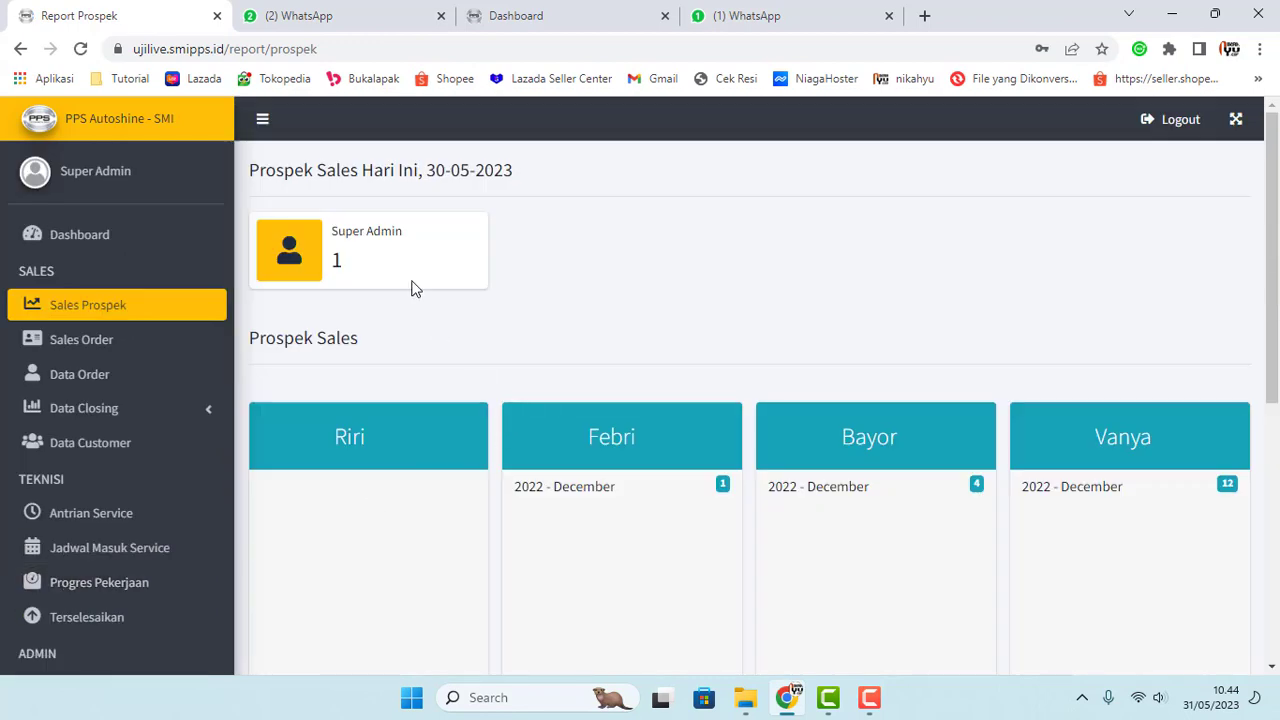
drag(333, 231, 434, 243)
click(580, 254)
double_click(336, 260)
scroll(665, 290, down, 4)
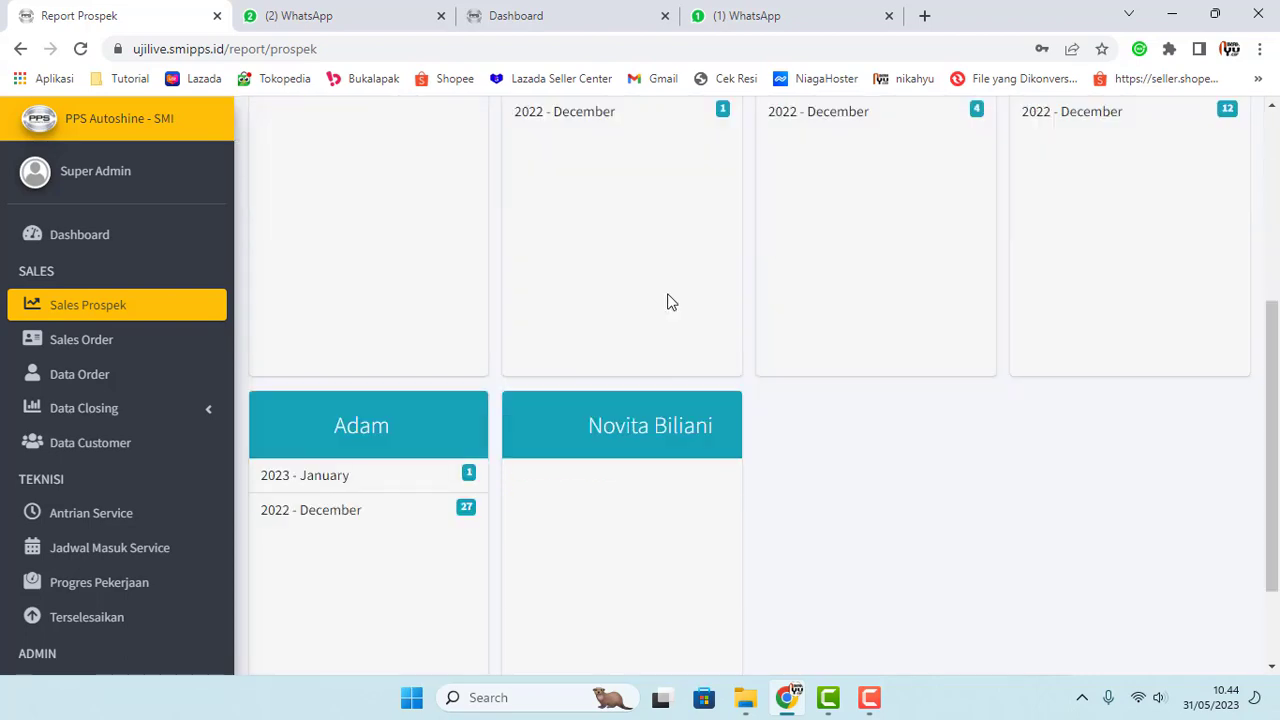
scroll(670, 302, down, 1)
scroll(763, 480, up, 5)
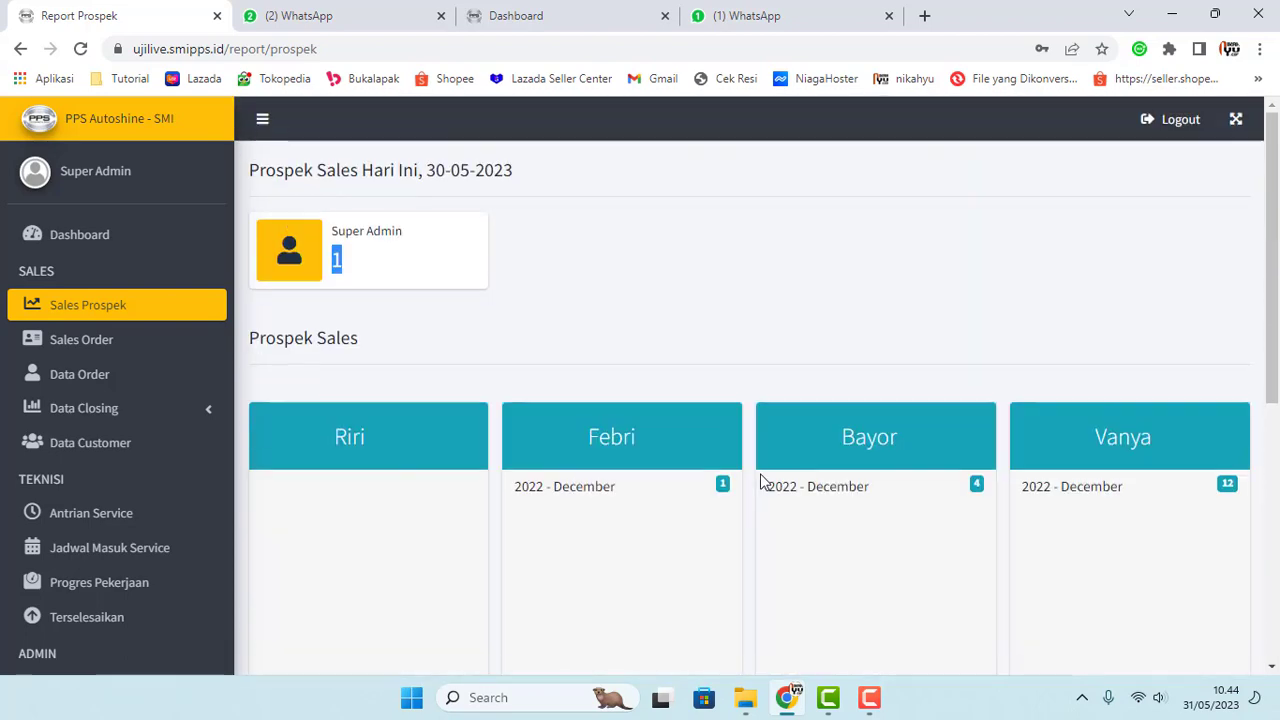
scroll(671, 480, down, 5)
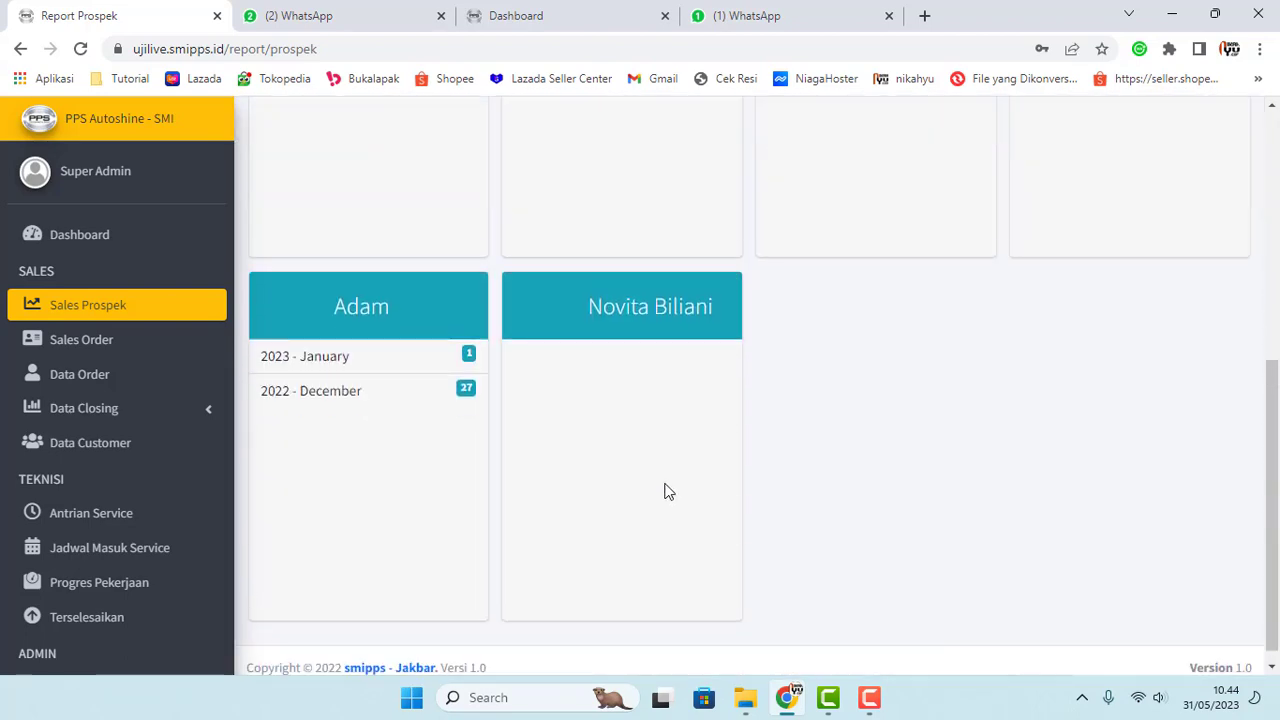
scroll(667, 490, up, 5)
scroll(669, 491, up, 1)
click(410, 345)
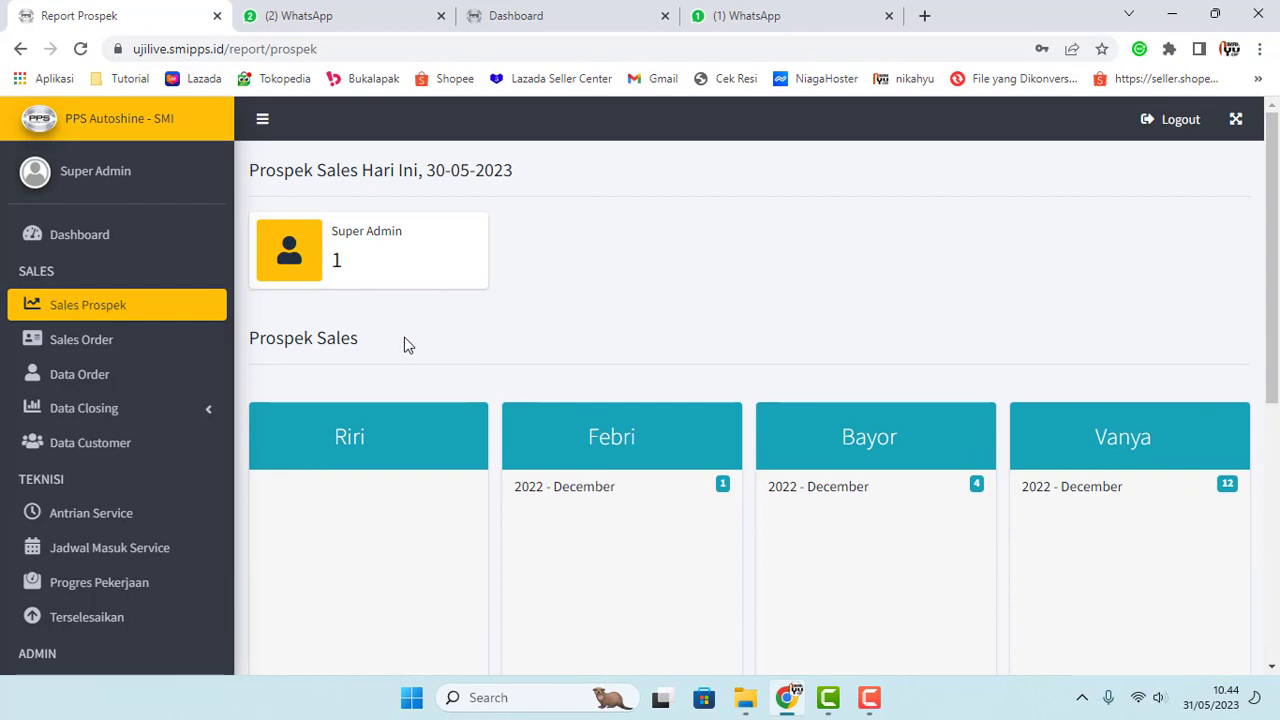
double_click(337, 262)
scroll(406, 368, down, 2)
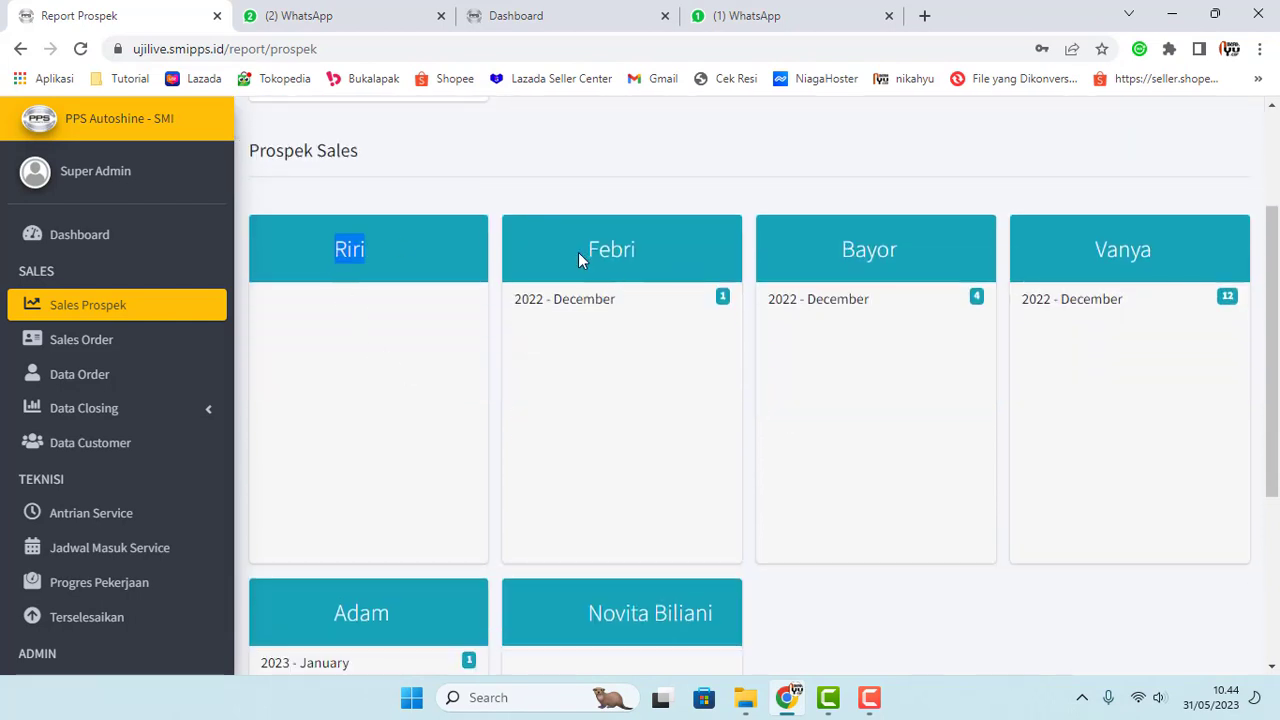
Step: Point out each salesperson's monthly prospect column in turn
double_click(611, 250)
double_click(869, 250)
double_click(1120, 250)
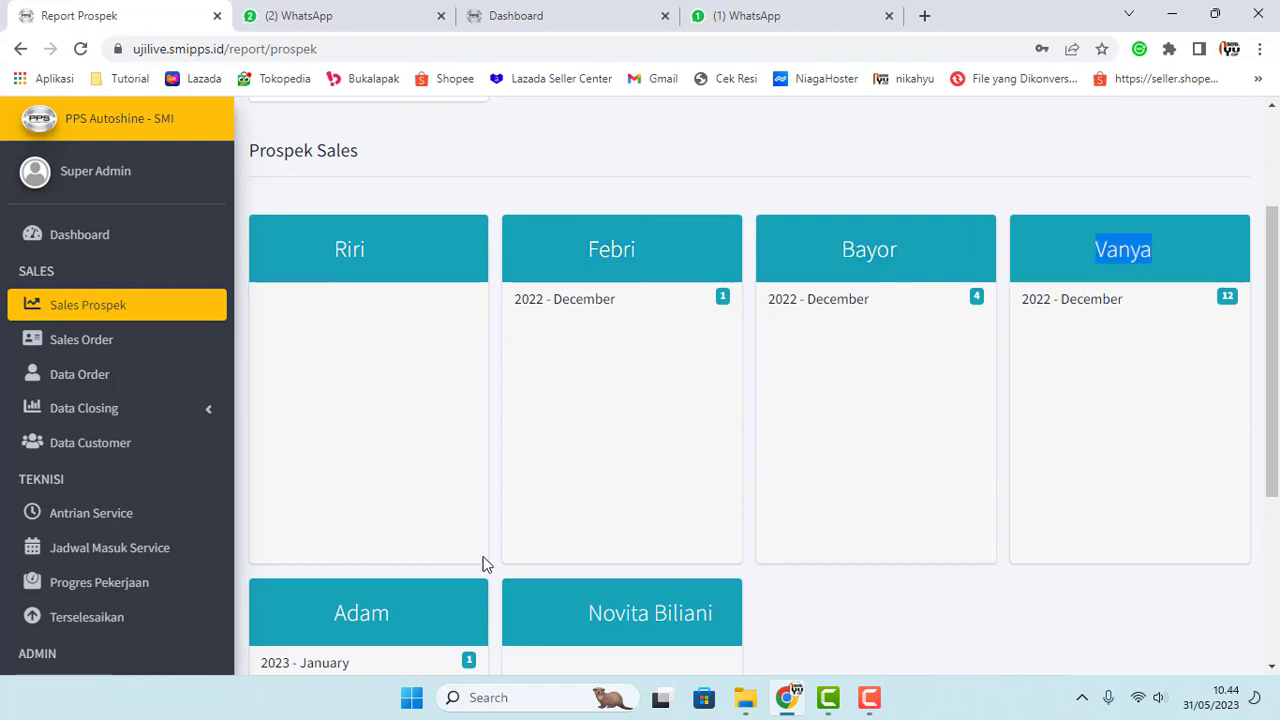
drag(336, 609, 392, 613)
drag(604, 614, 676, 614)
scroll(445, 484, up, 2)
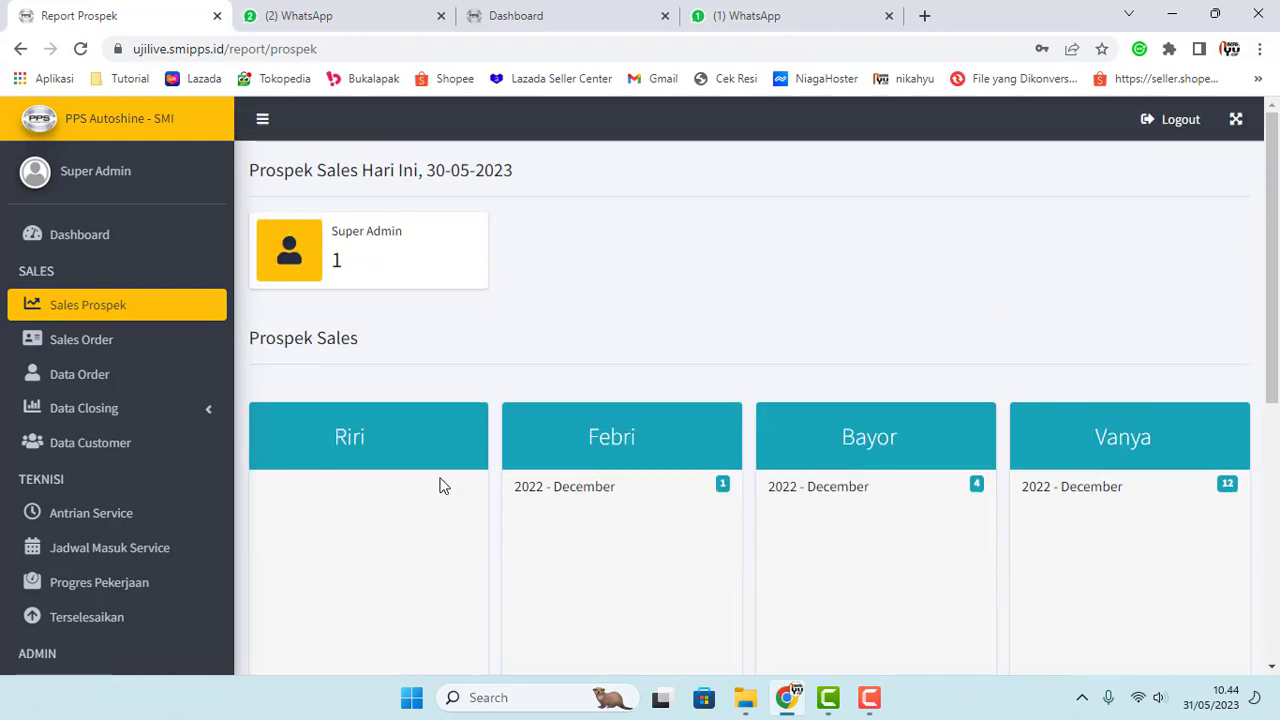
drag(424, 240, 330, 234)
scroll(516, 300, down, 1)
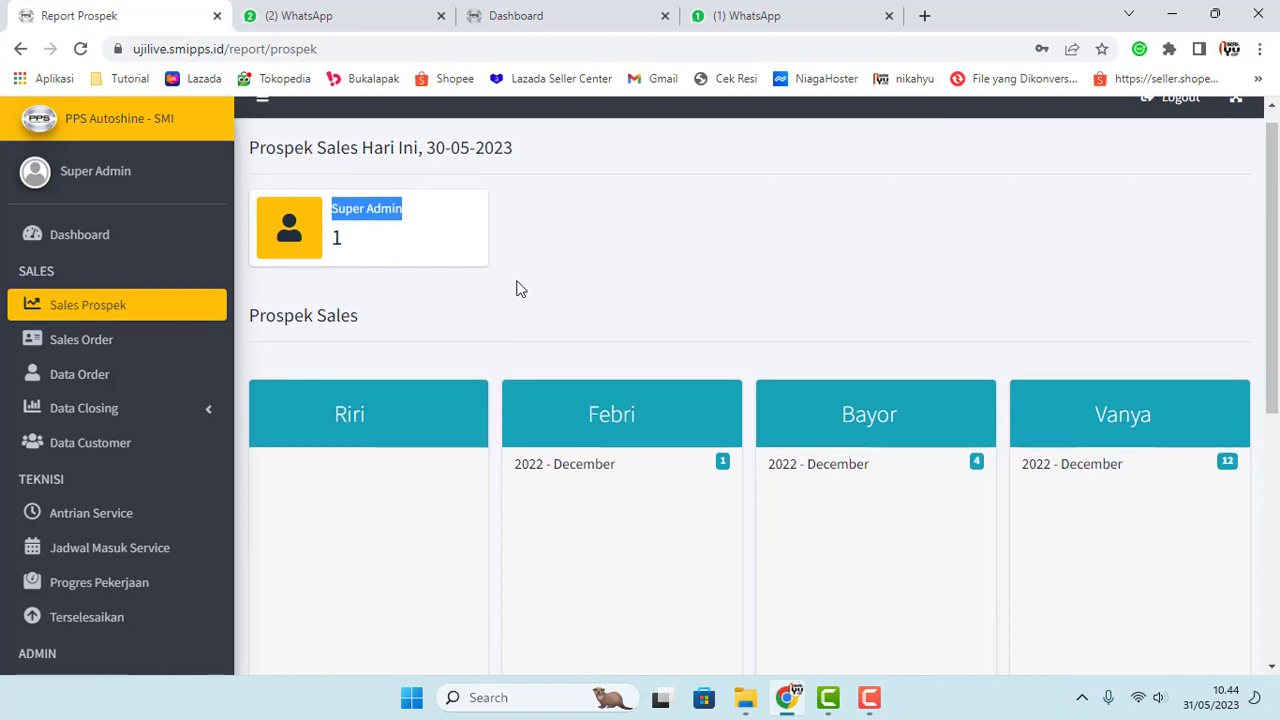
scroll(780, 400, down, 3)
scroll(851, 578, up, 4)
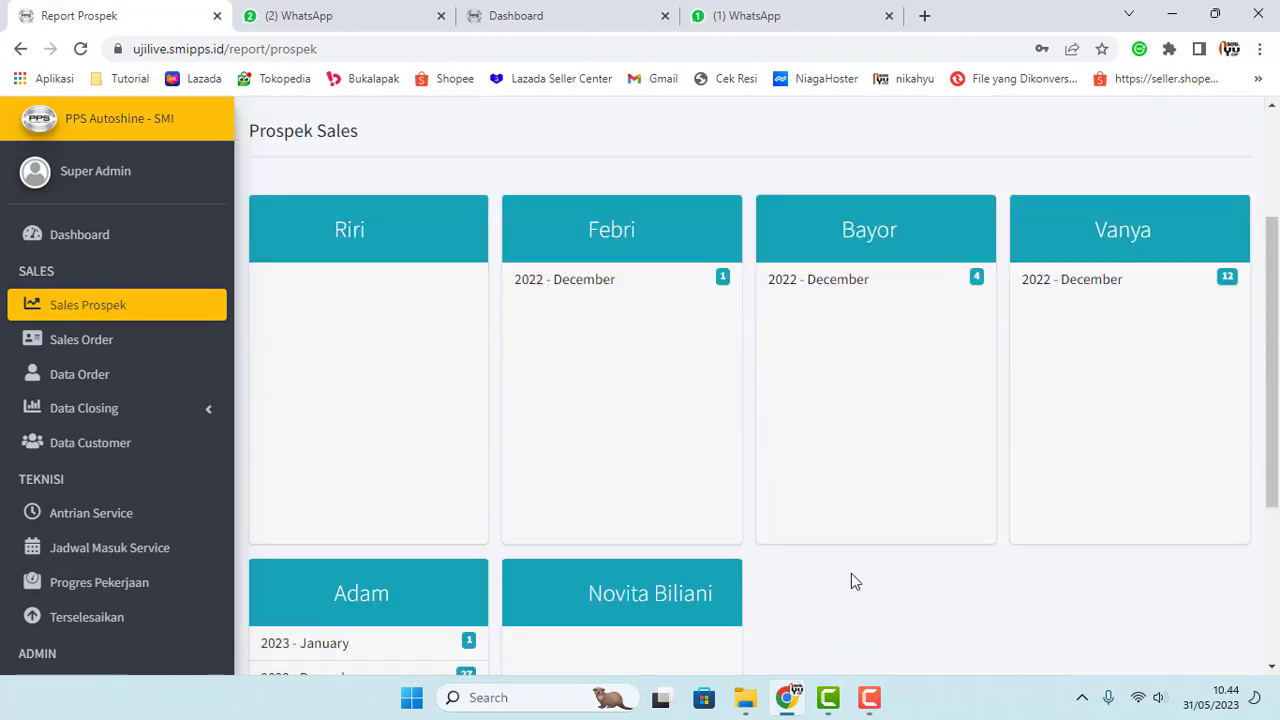
Step: Emphasise the Super Admin name and its prospect count of 1 in today's card
click(410, 266)
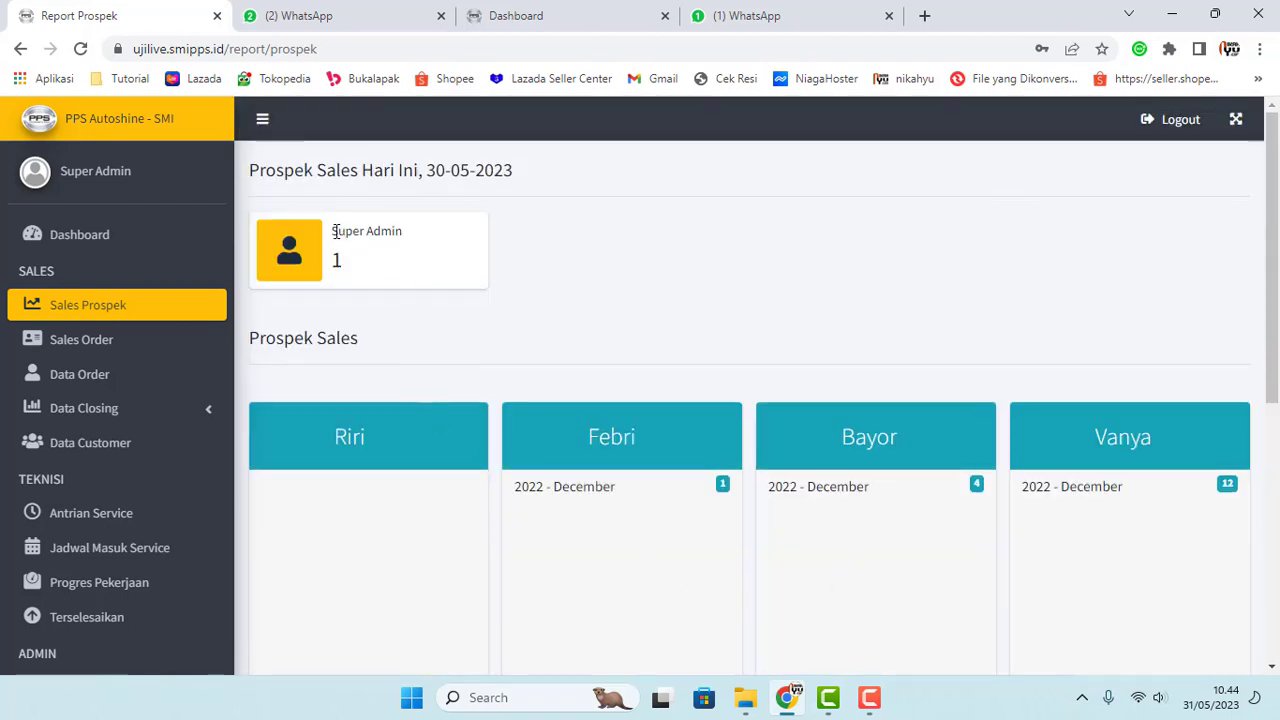
drag(334, 231, 436, 227)
drag(334, 260, 356, 258)
click(574, 284)
scroll(577, 283, down, 2)
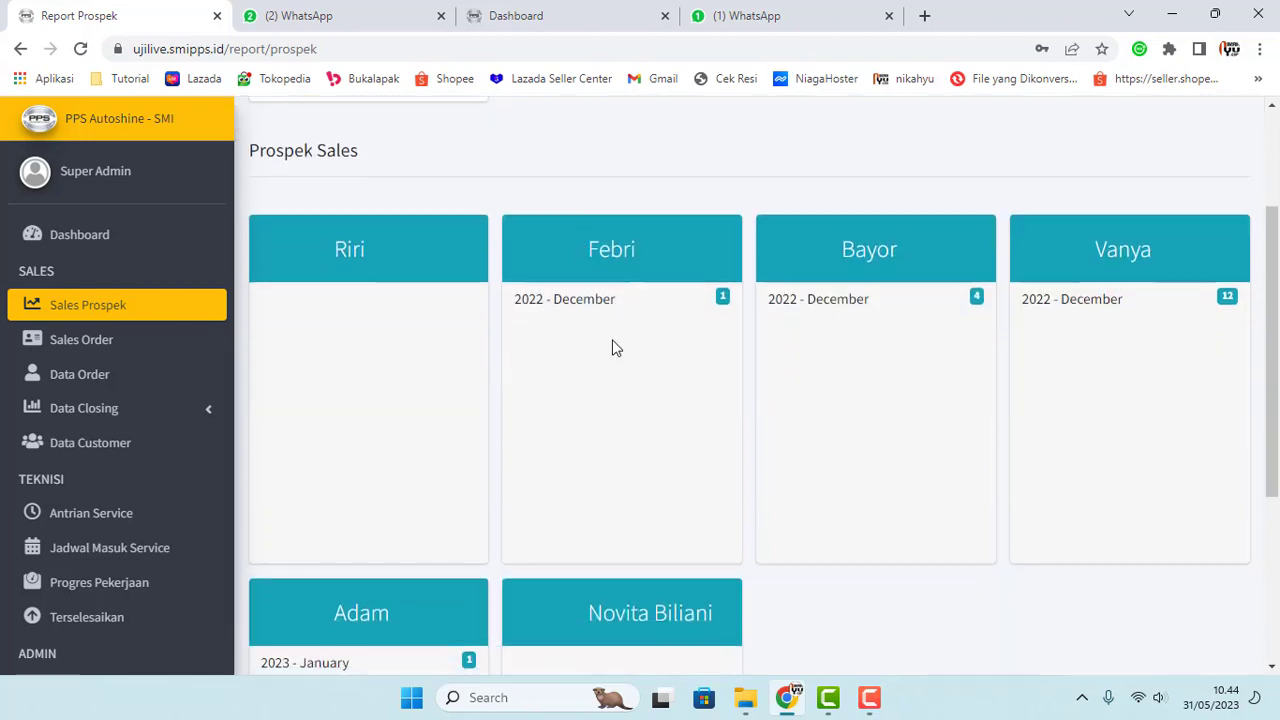
scroll(350, 272, down, 2)
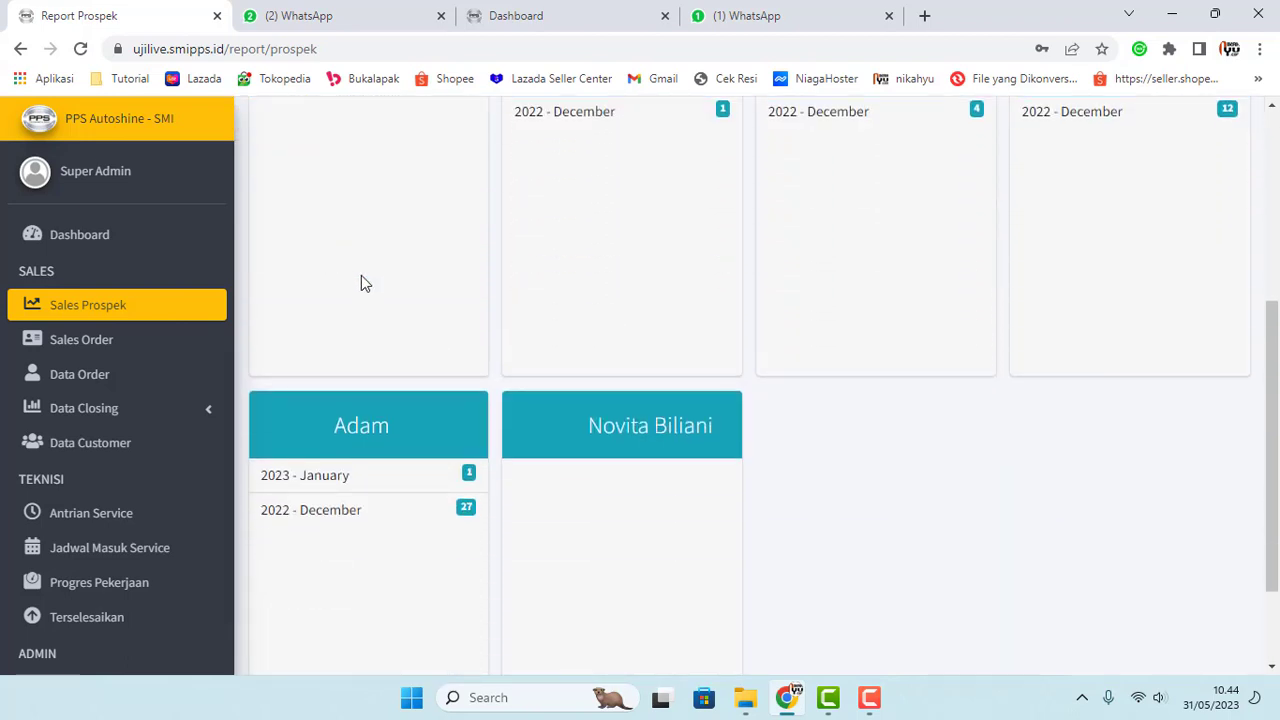
scroll(480, 420, up, 1)
scroll(475, 430, up, 3)
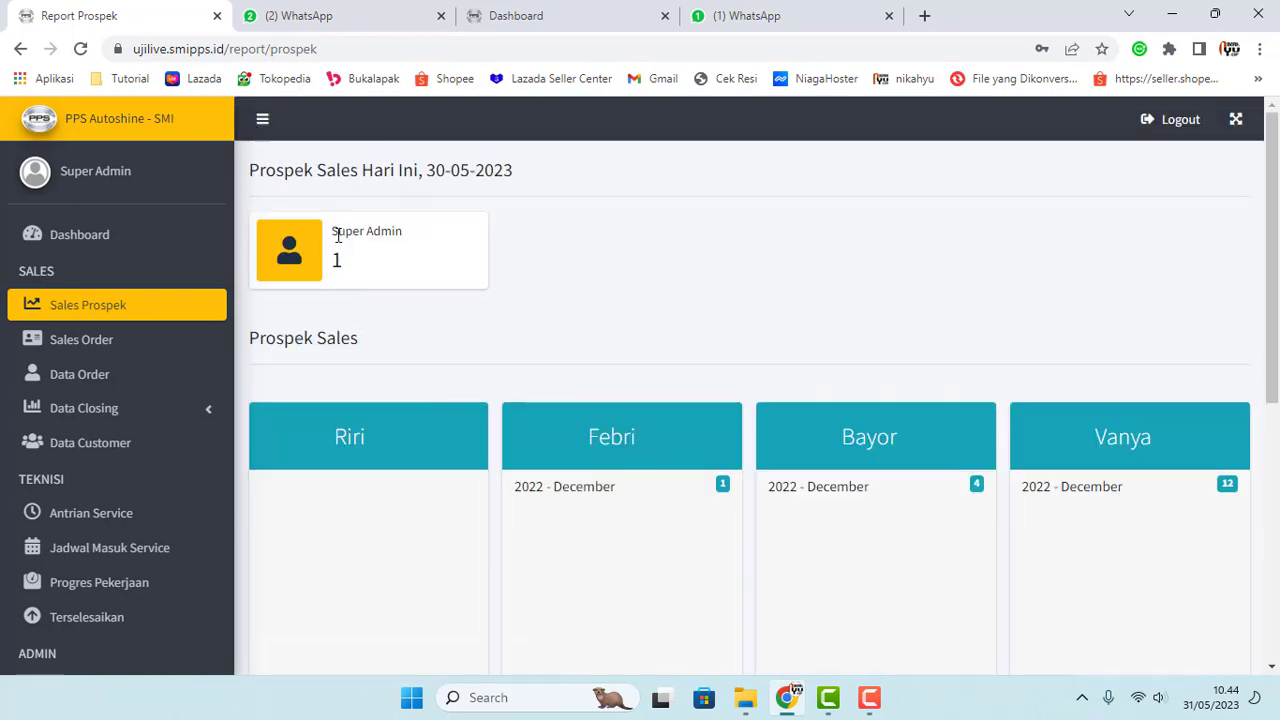
drag(334, 234, 455, 241)
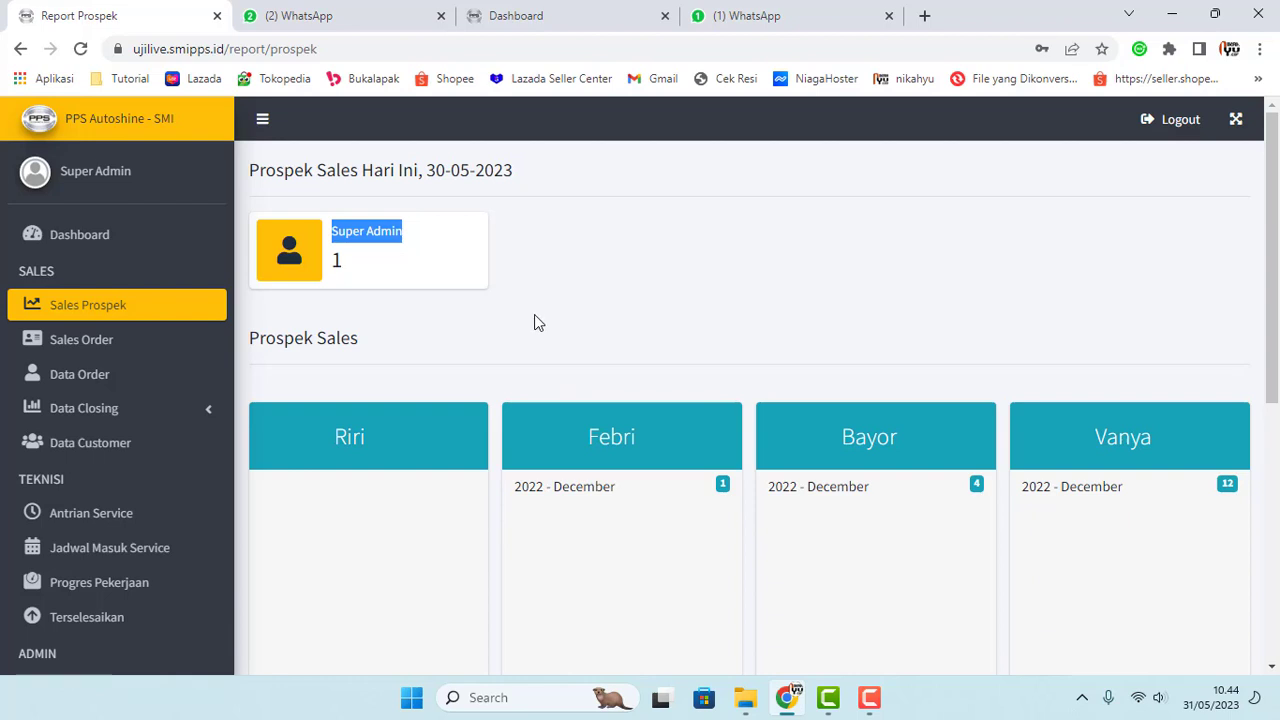
scroll(540, 325, down, 2)
scroll(792, 388, down, 2)
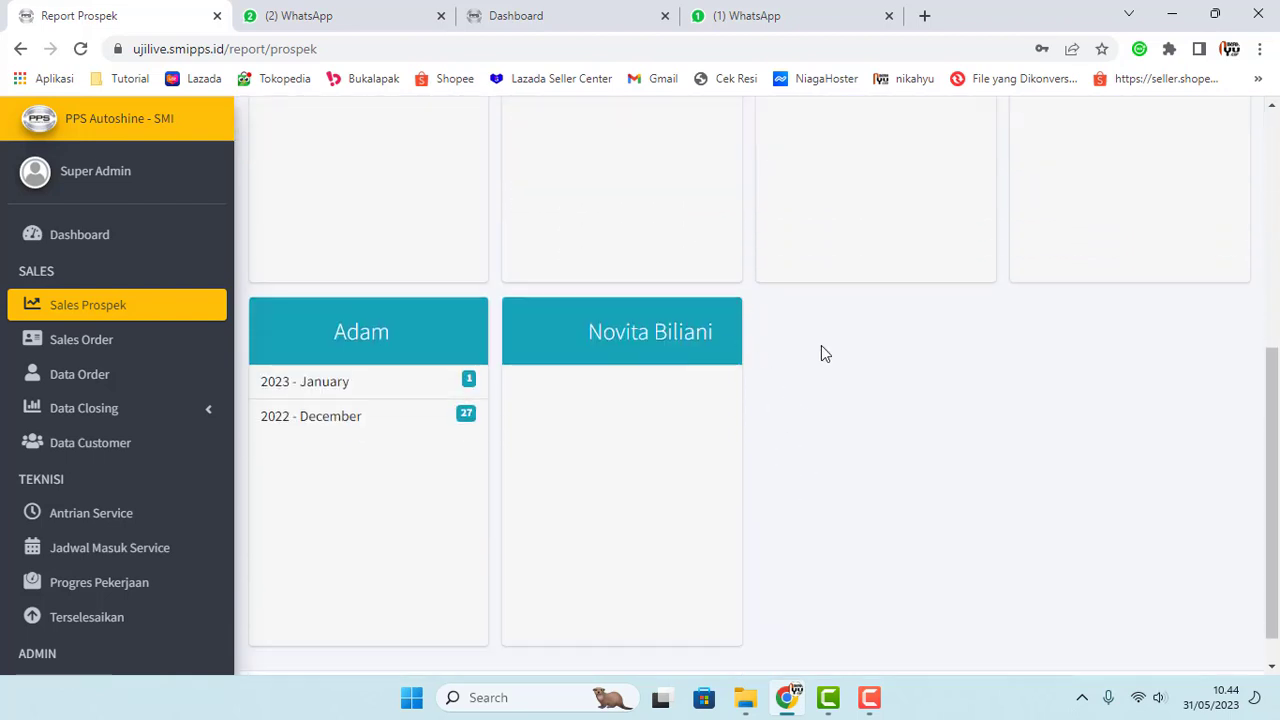
scroll(620, 465, up, 5)
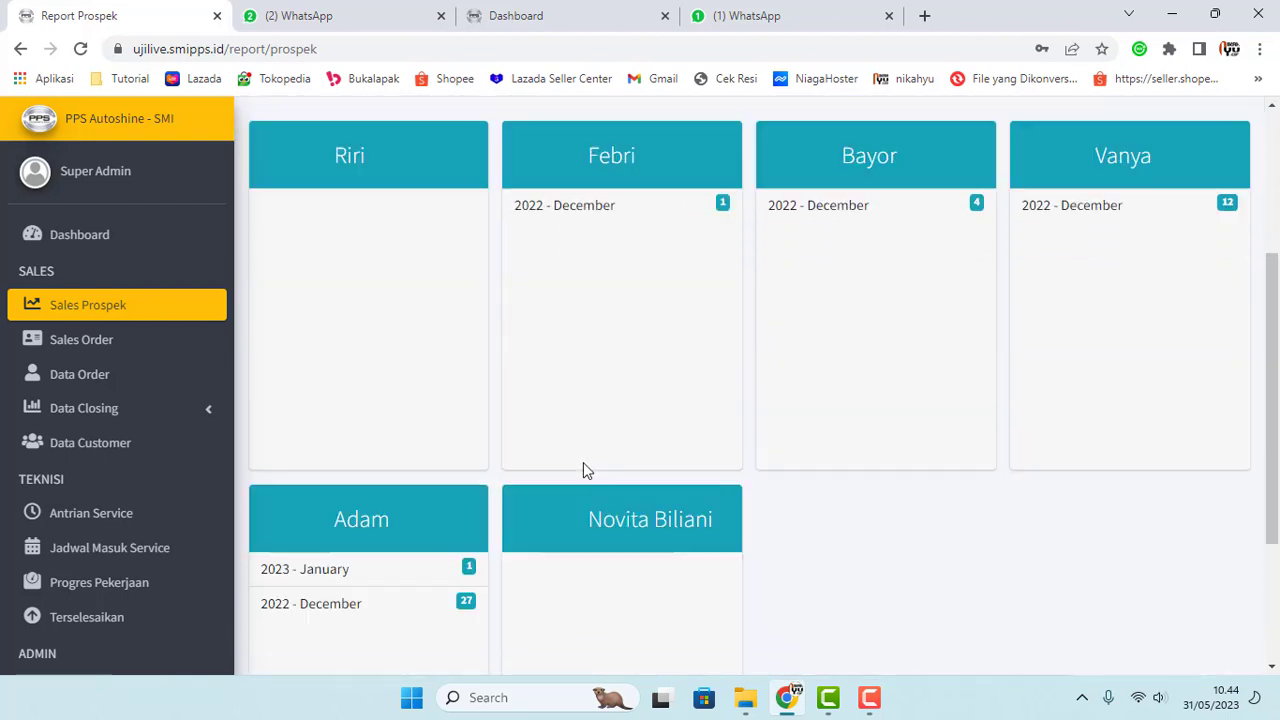
Step: Point out the remaining salespeople's prospect columns, then open the Closing report
drag(588, 450, 646, 446)
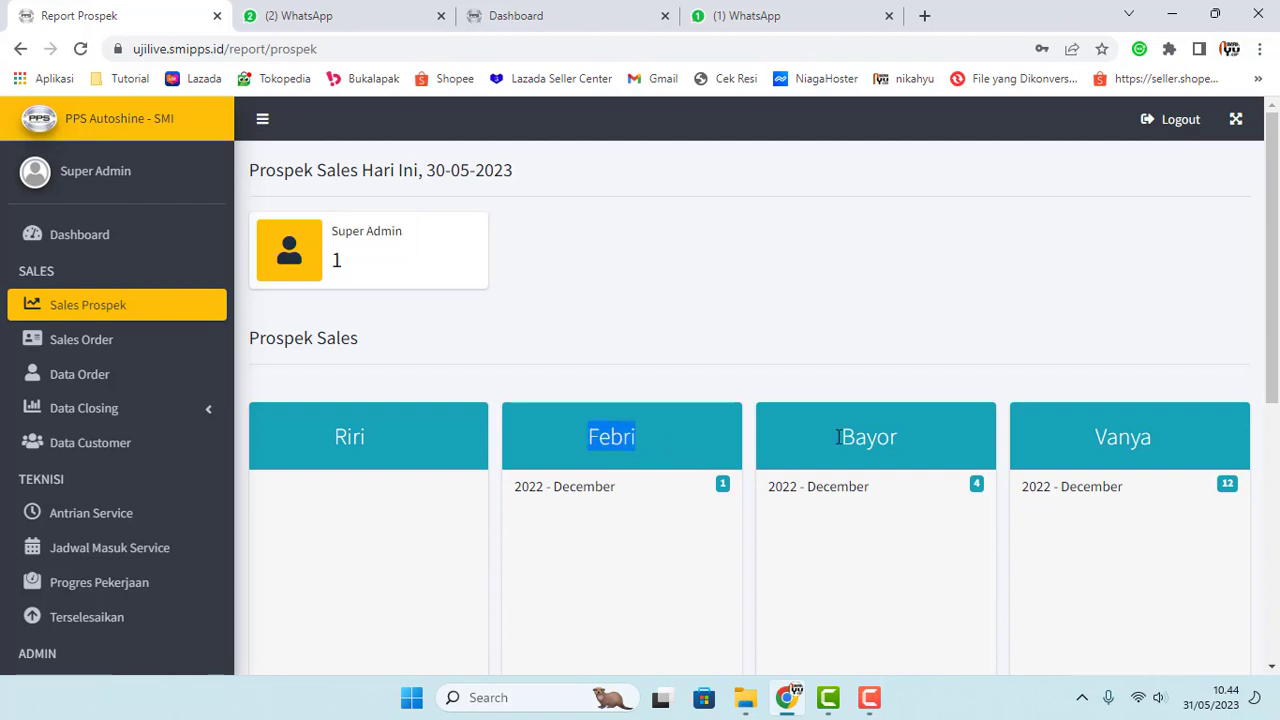
drag(834, 437, 908, 445)
drag(1076, 445, 1156, 441)
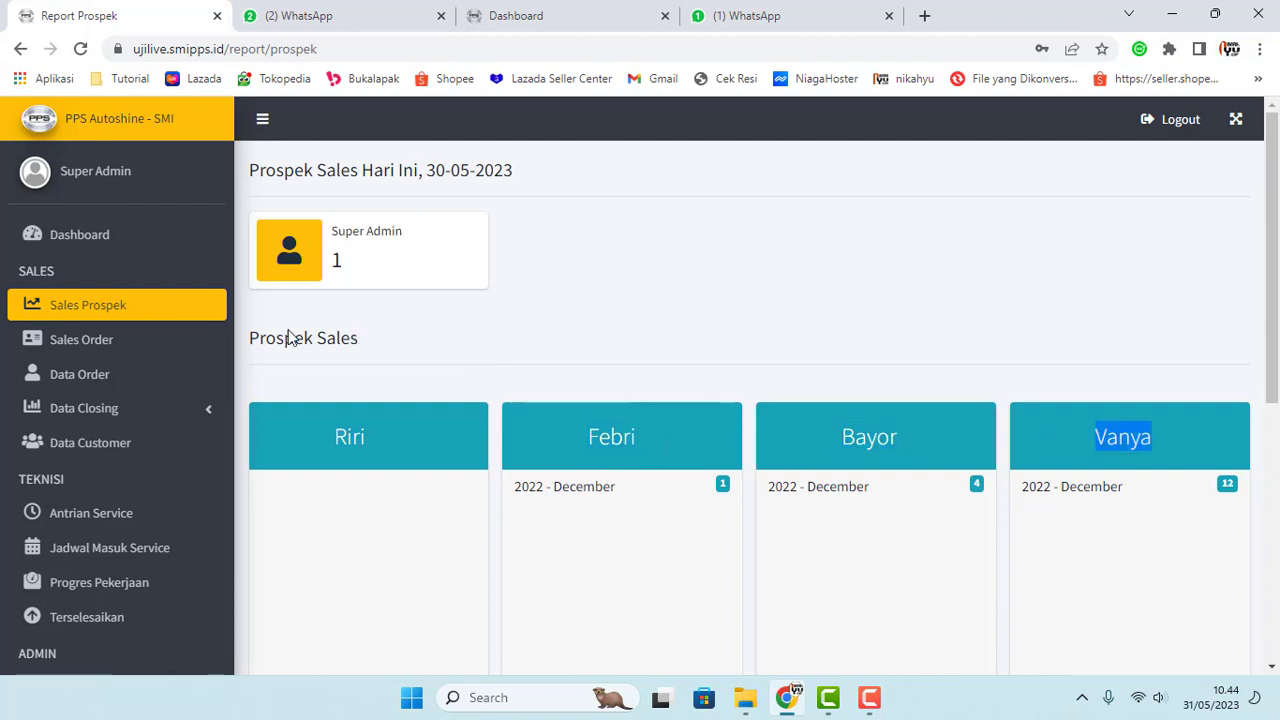
scroll(157, 380, down, 6)
scroll(145, 393, down, 4)
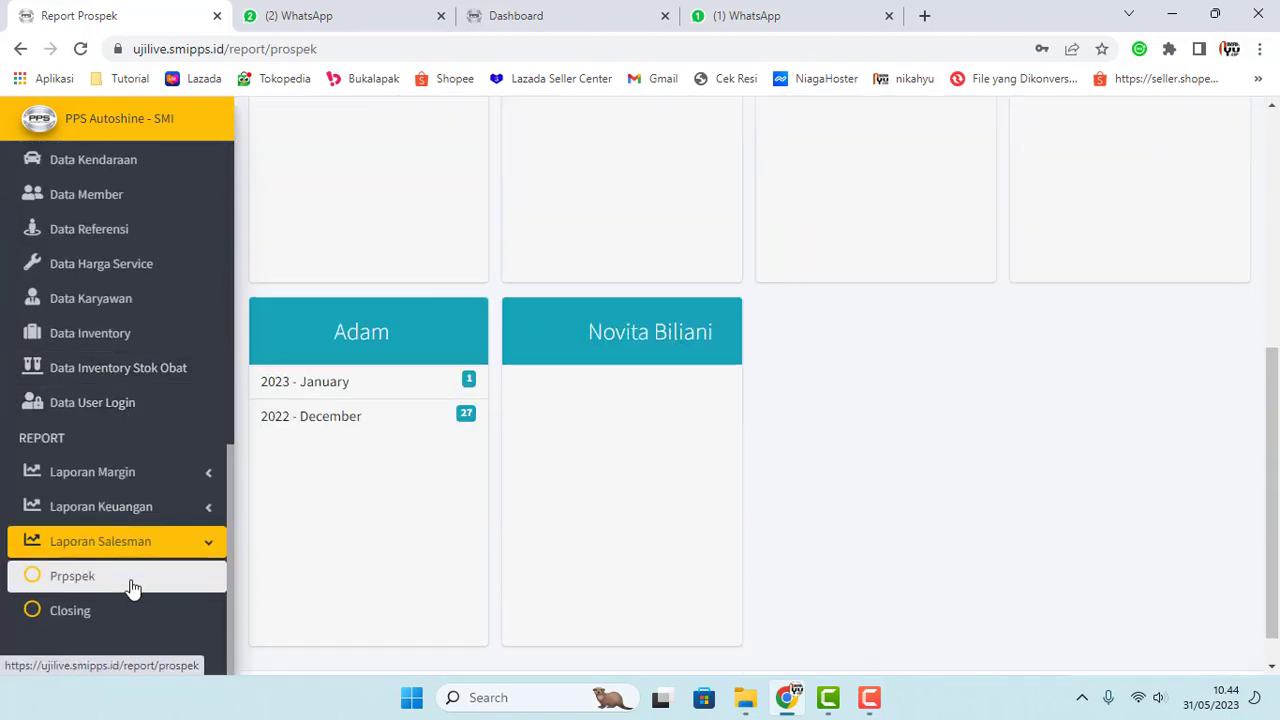
click(72, 612)
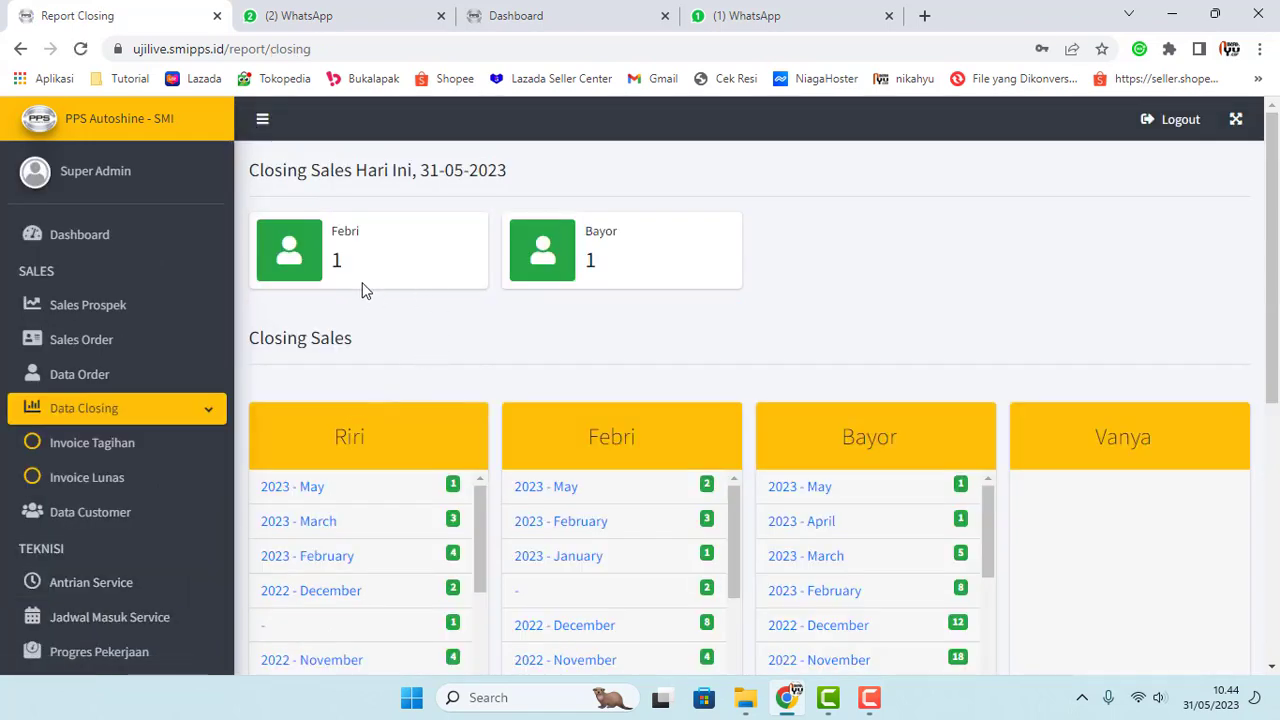
drag(333, 258, 381, 268)
drag(584, 260, 606, 264)
scroll(594, 287, down, 3)
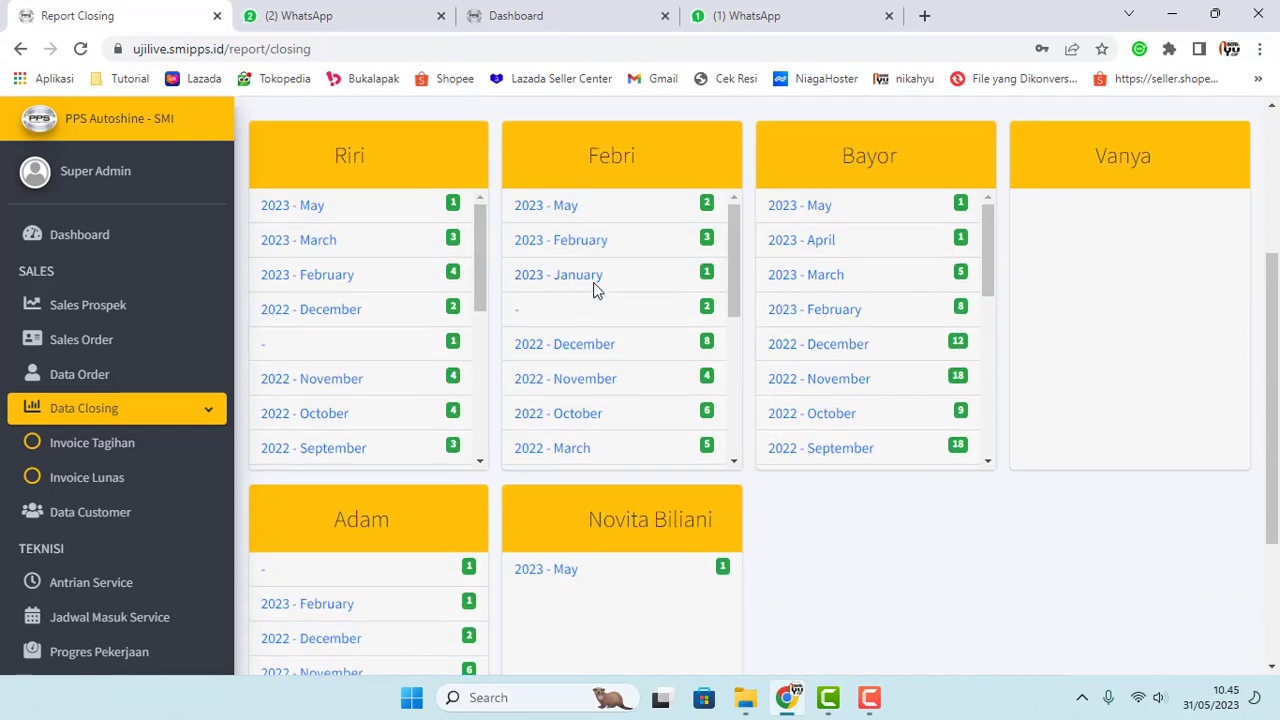
scroll(594, 289, down, 2)
scroll(808, 404, down, 1)
scroll(636, 378, down, 2)
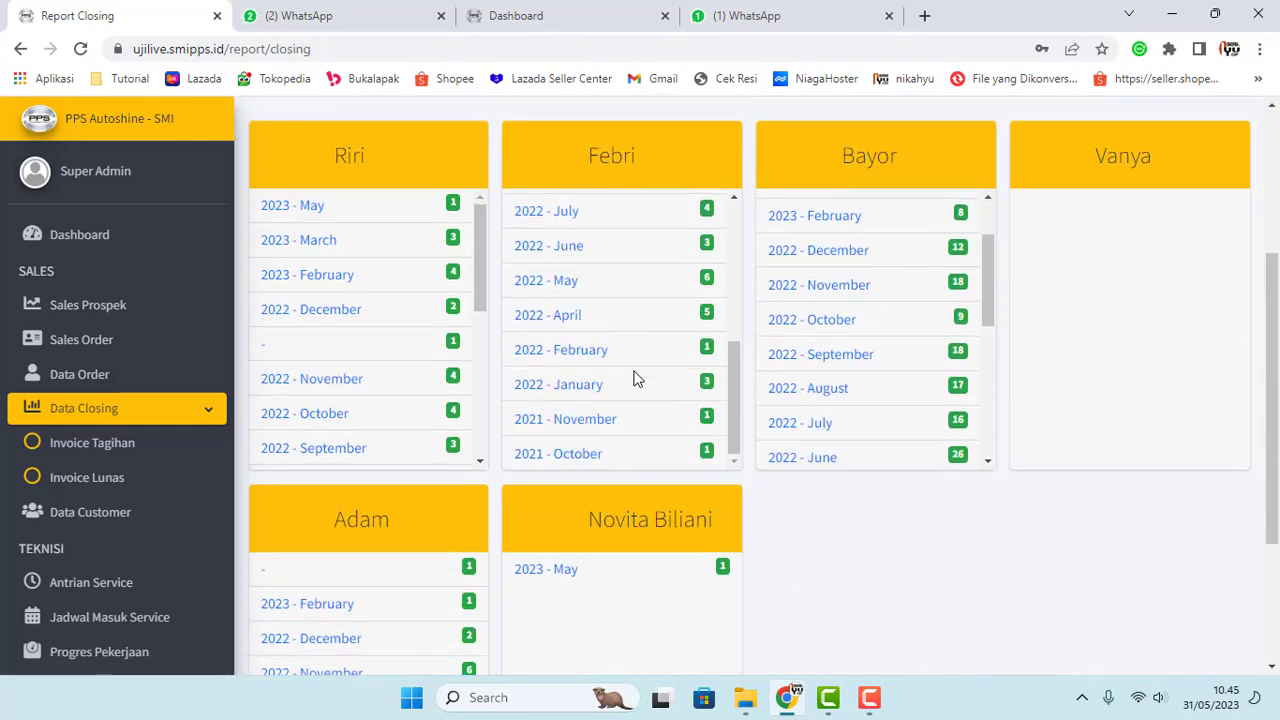
scroll(594, 391, up, 4)
scroll(294, 377, up, 3)
scroll(431, 357, down, 4)
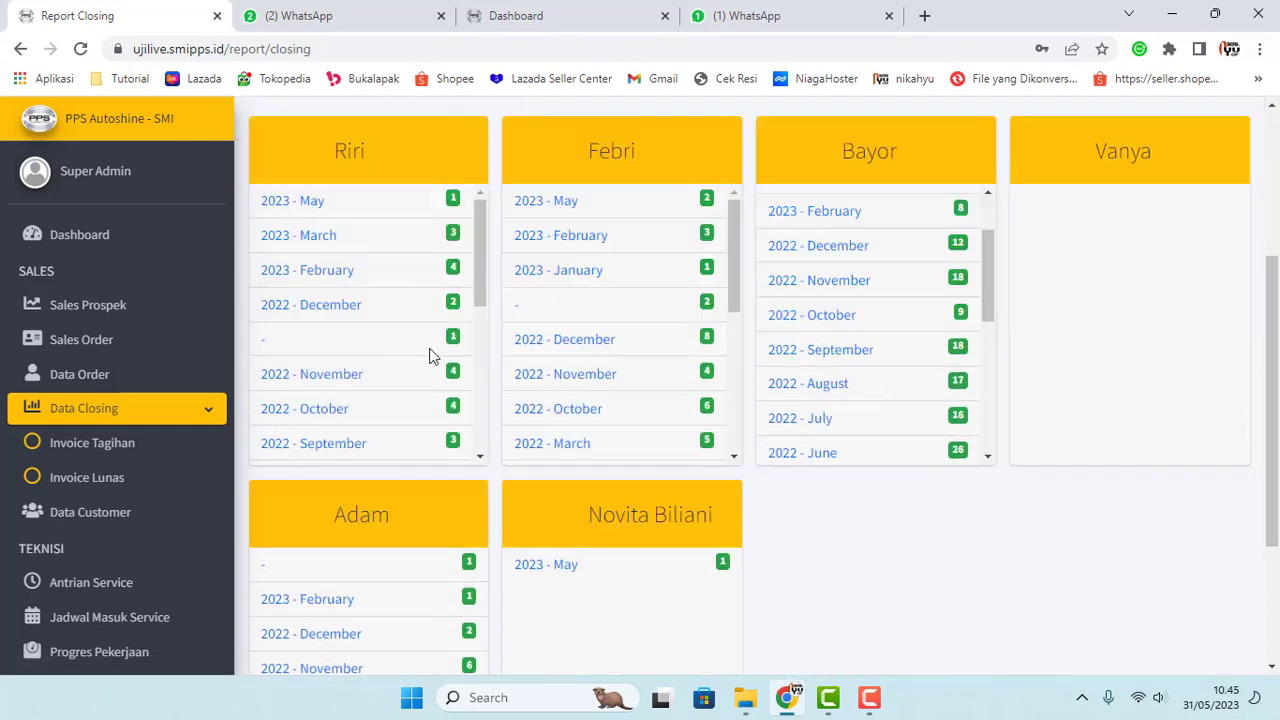
scroll(560, 331, up, 4)
scroll(578, 415, down, 1)
scroll(578, 415, down, 4)
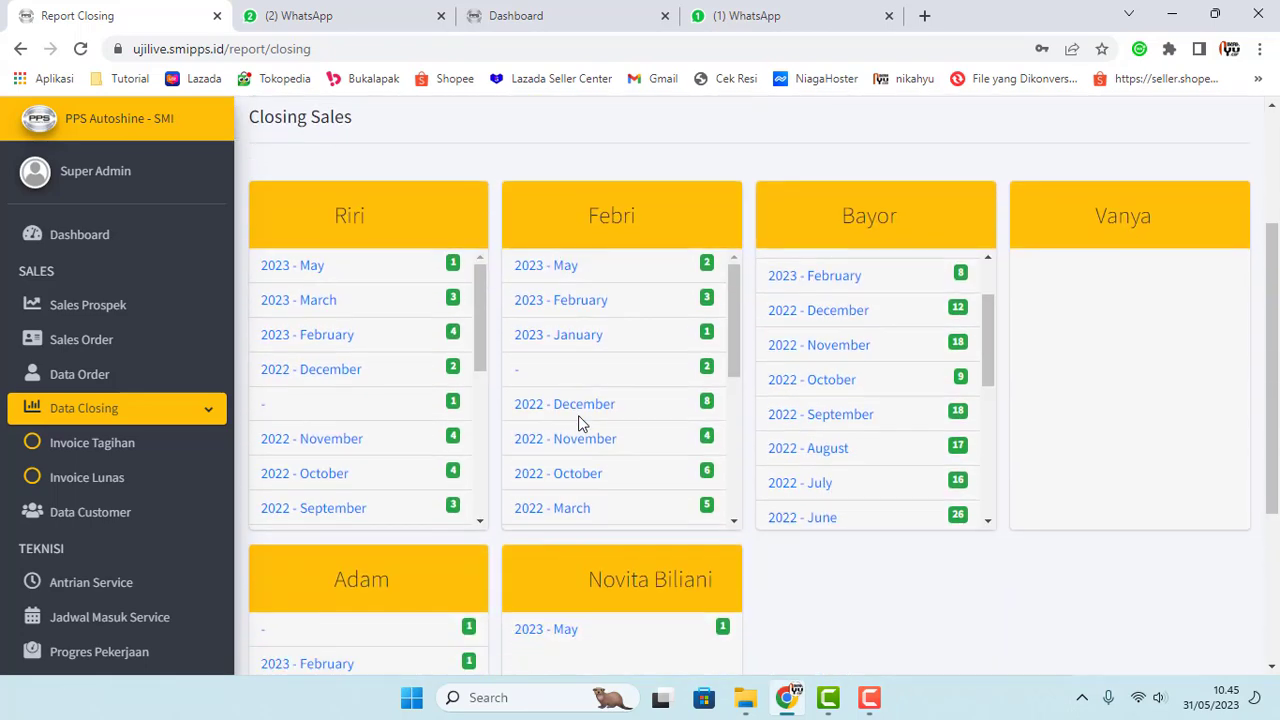
scroll(520, 420, up, 4)
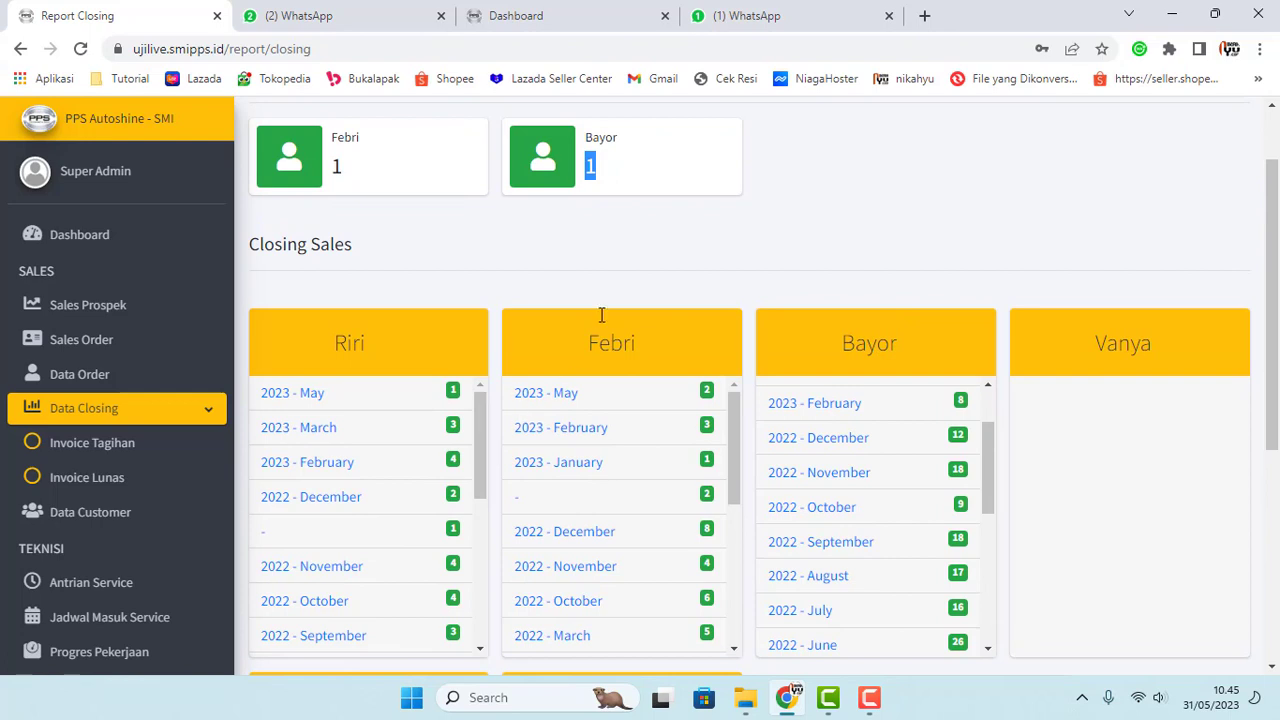
click(651, 248)
scroll(651, 248, up, 1)
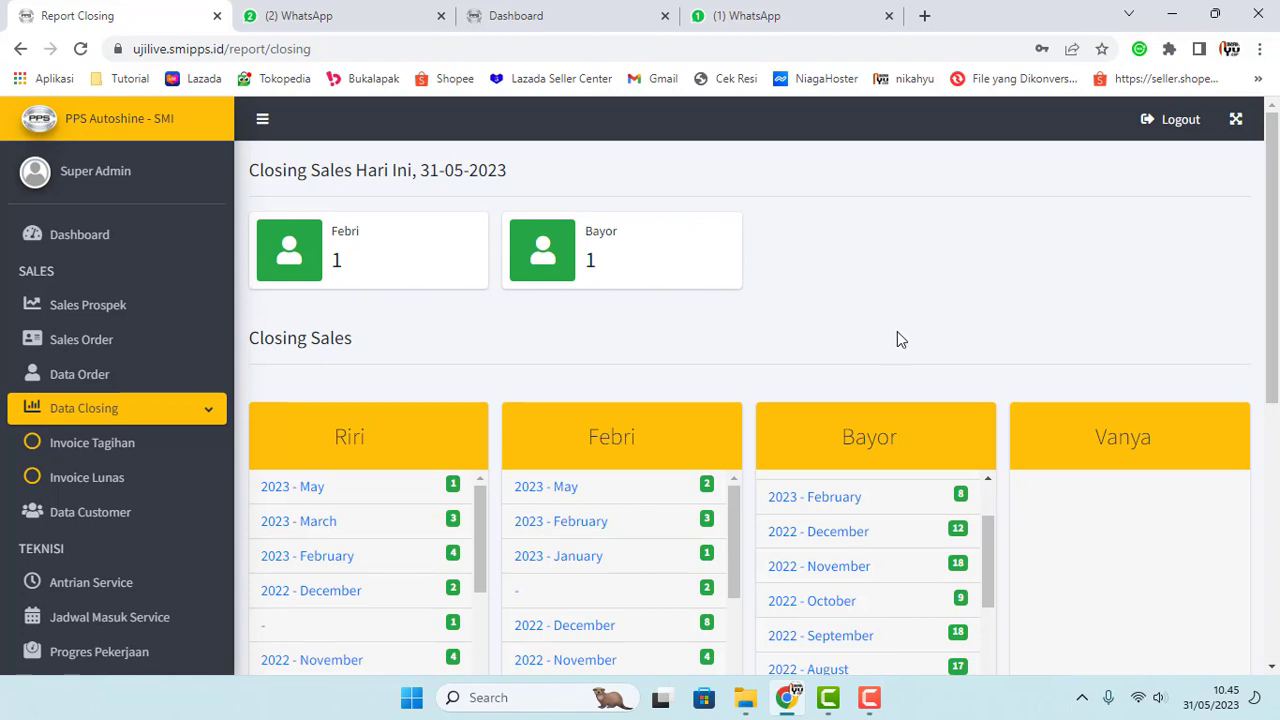
scroll(897, 340, down, 2)
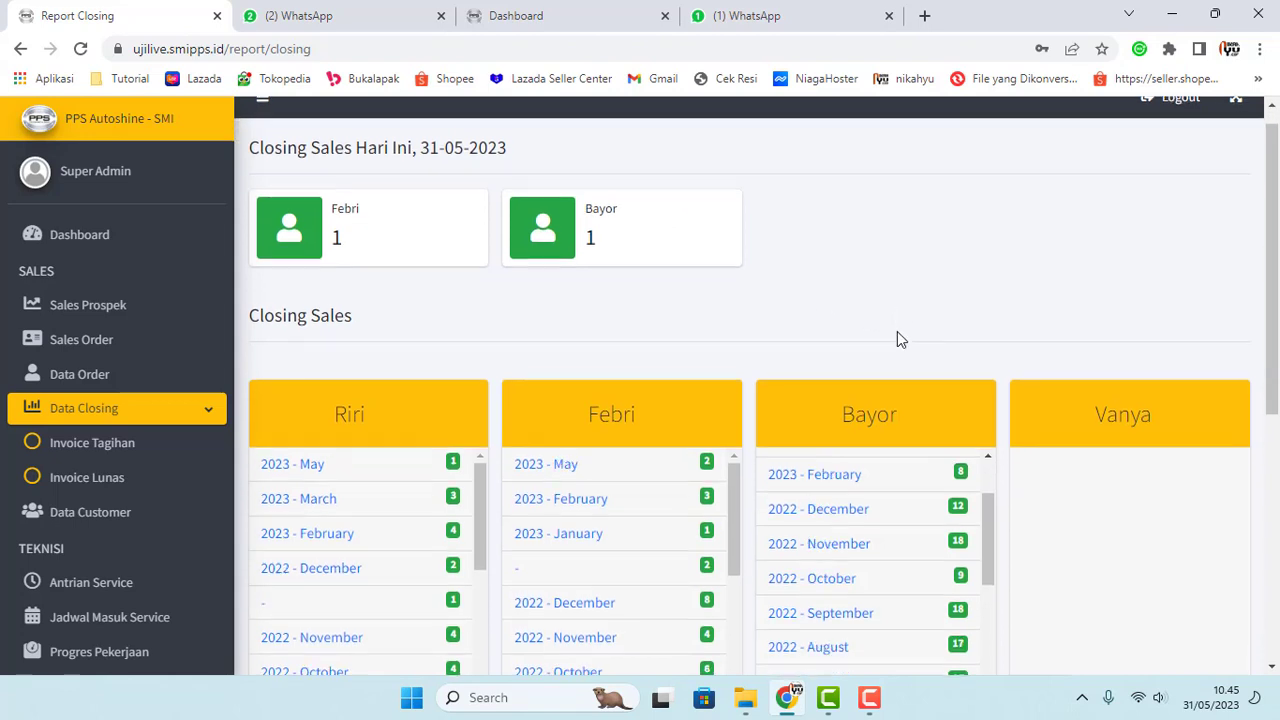
scroll(900, 353, down, 2)
scroll(895, 380, down, 3)
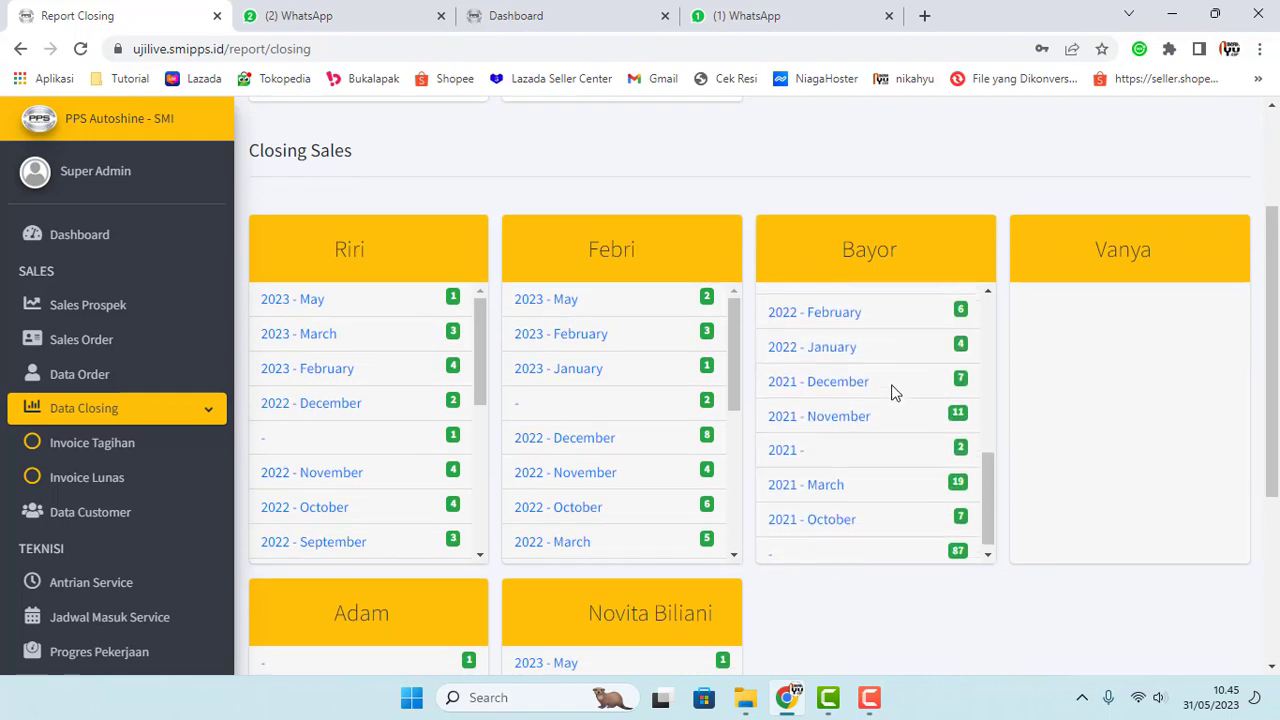
scroll(789, 449, down, 3)
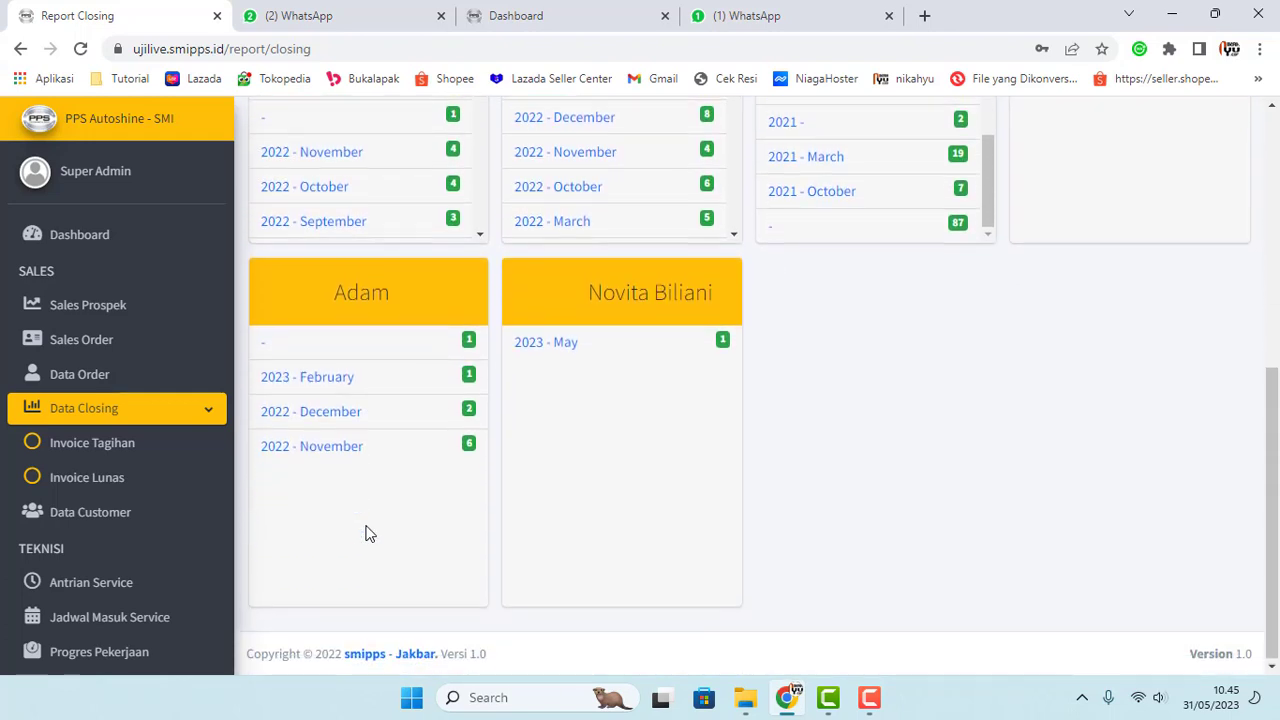
scroll(365, 533, up, 2)
scroll(352, 360, down, 2)
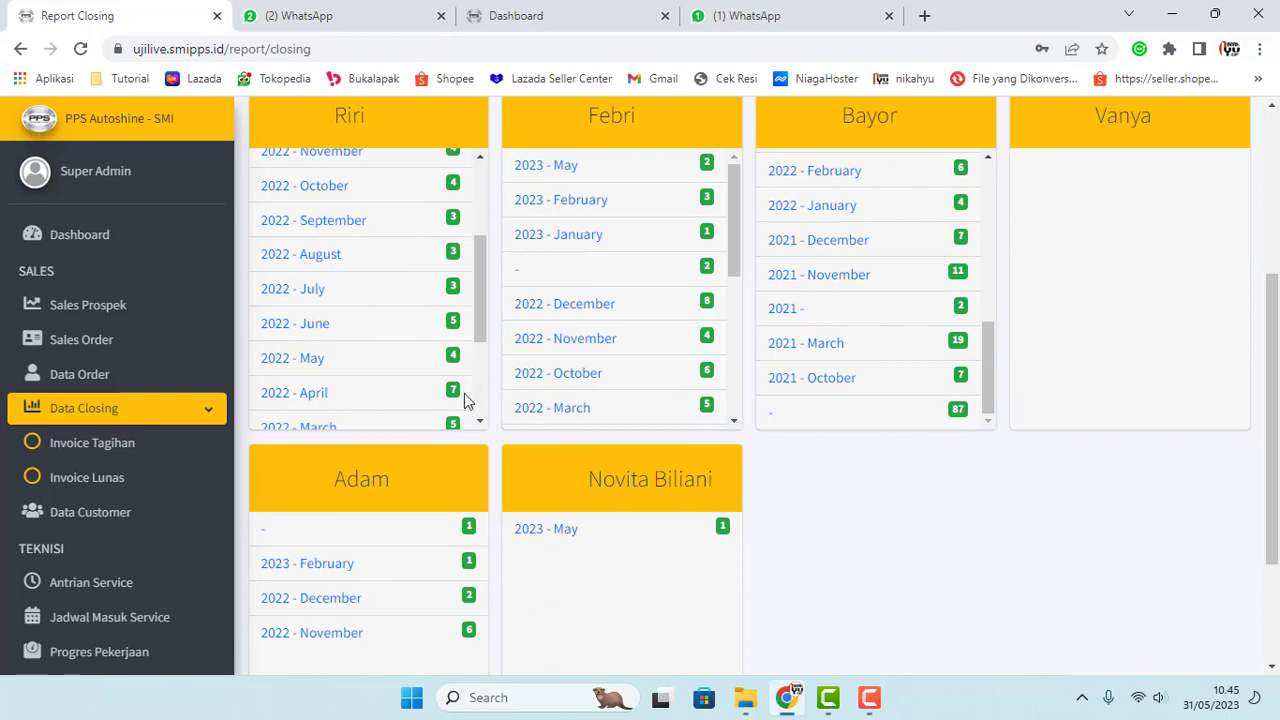
scroll(130, 480, down, 8)
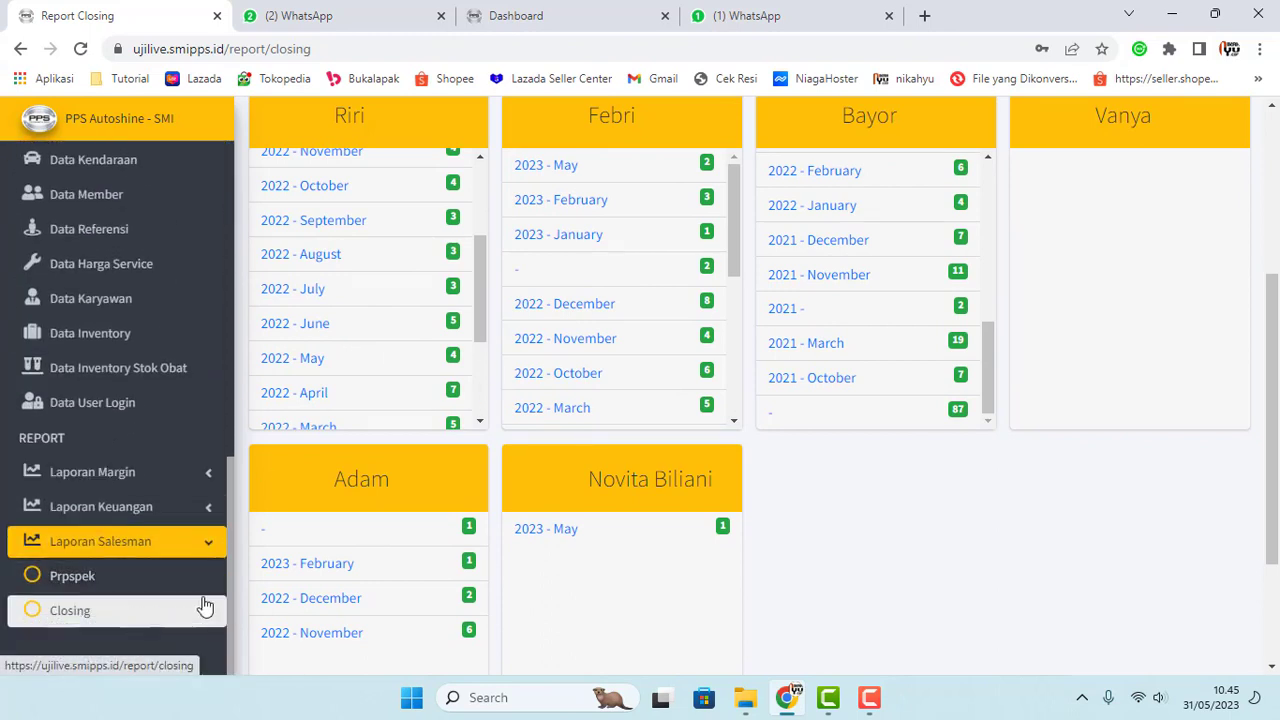
scroll(175, 580, up, 3)
scroll(175, 580, up, 5)
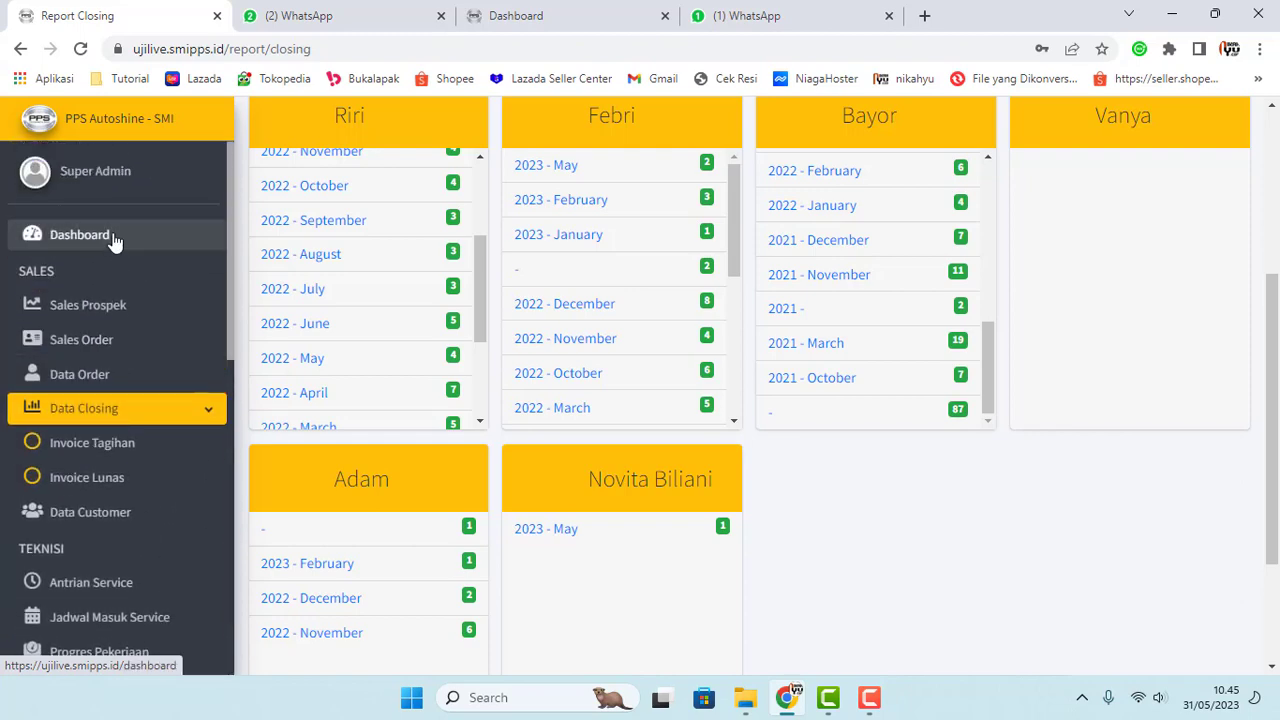
scroll(29, 500, down, 8)
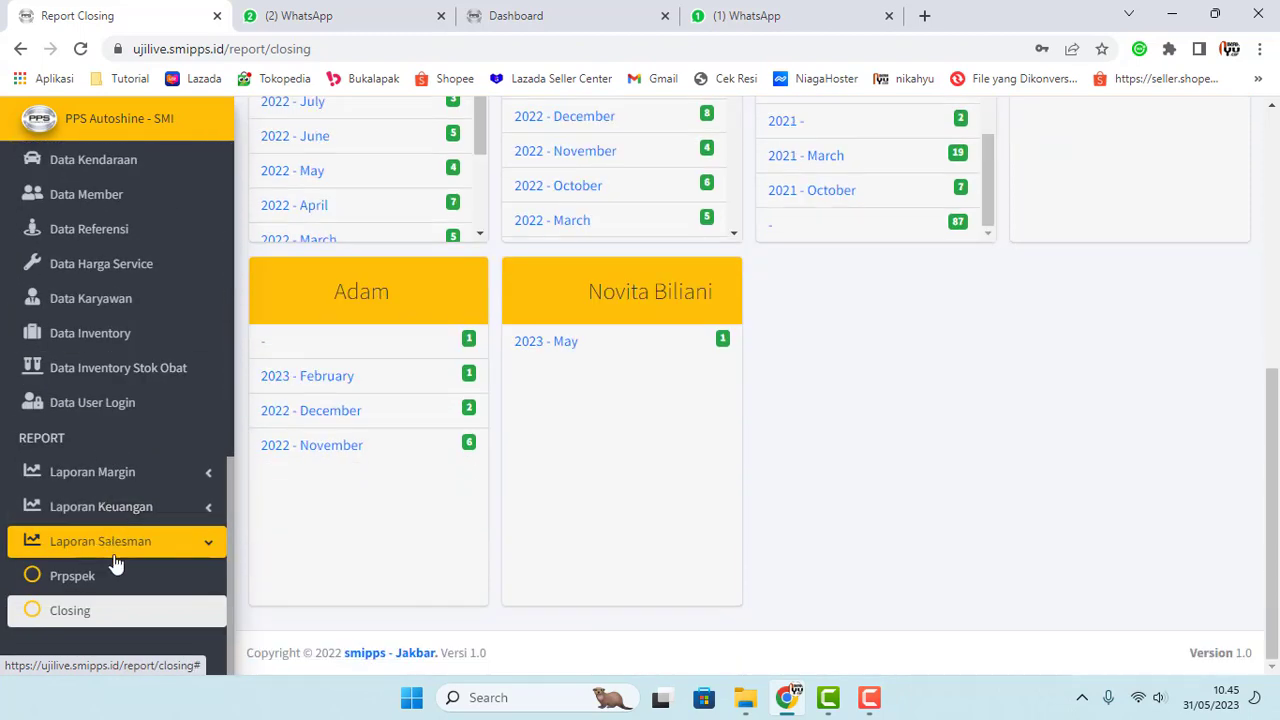
scroll(869, 496, up, 5)
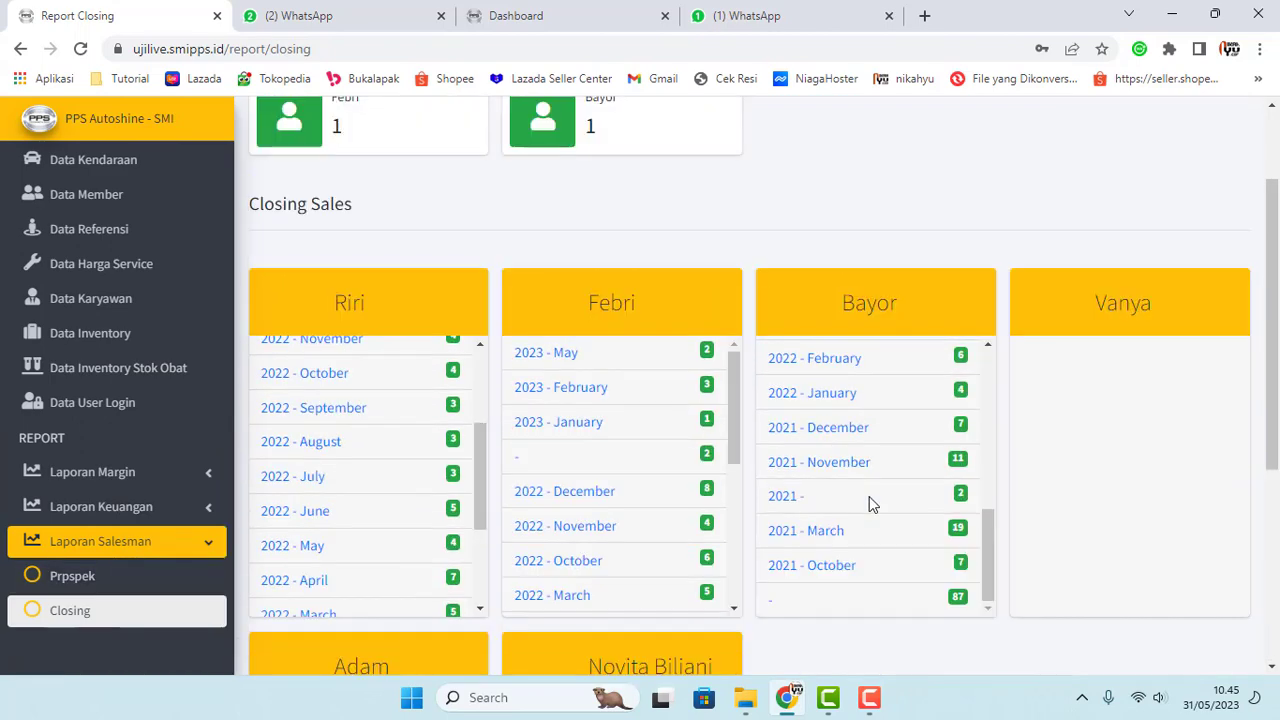
scroll(869, 496, up, 3)
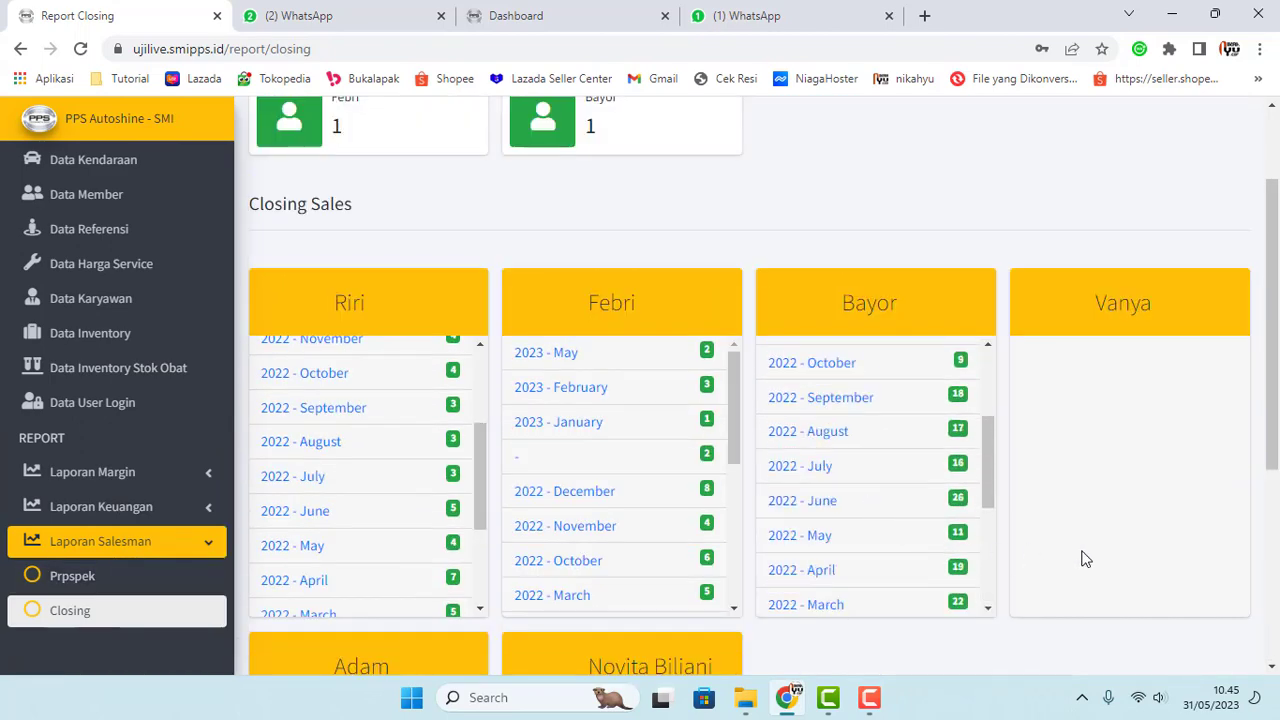
scroll(785, 418, up, 1)
scroll(785, 418, up, 2)
scroll(856, 240, up, 2)
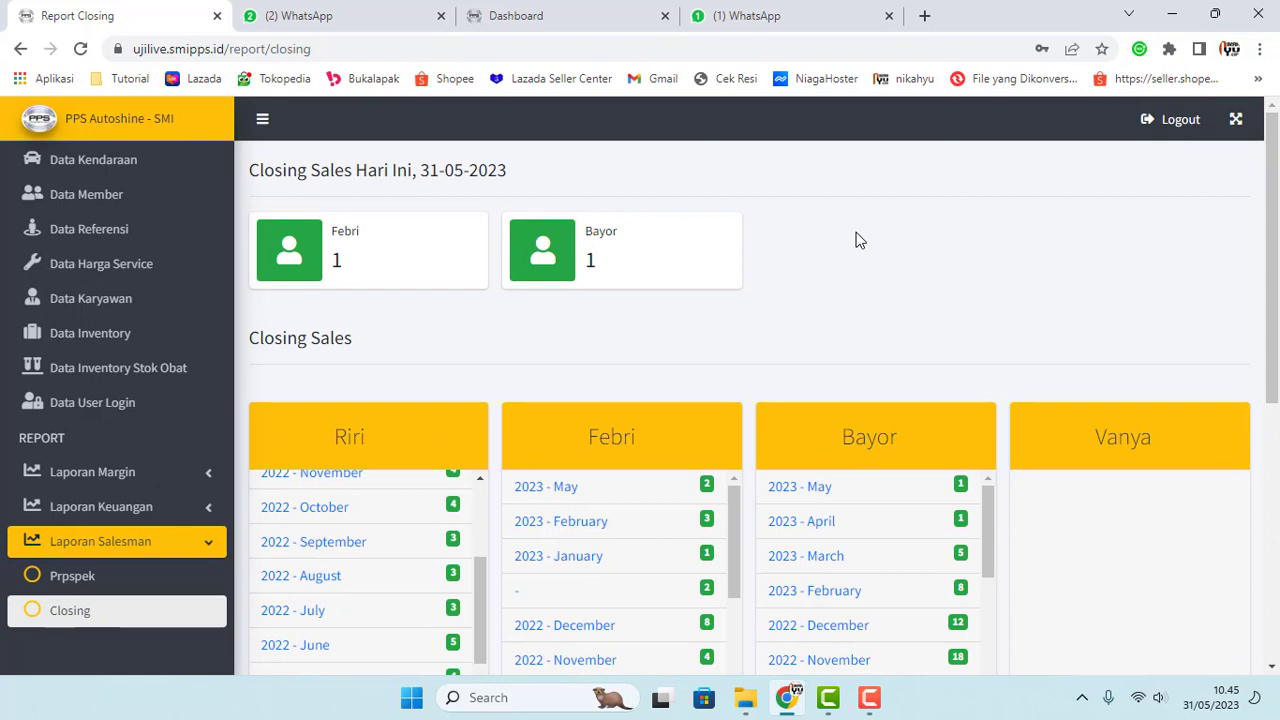
double_click(590, 261)
click(603, 272)
double_click(590, 260)
double_click(337, 261)
click(338, 263)
double_click(340, 263)
double_click(590, 260)
click(627, 306)
double_click(588, 262)
click(592, 260)
double_click(592, 261)
drag(421, 172, 442, 172)
mouse_move(332, 233)
mouse_down()
mouse_move(349, 235)
mouse_move(334, 262)
mouse_move(357, 234)
mouse_up()
Step: Expand Laporan Keuangan to list Pendapatan, Pengeluaran, Komisi Sales and Komisi Teknisi
scroll(302, 342, down, 4)
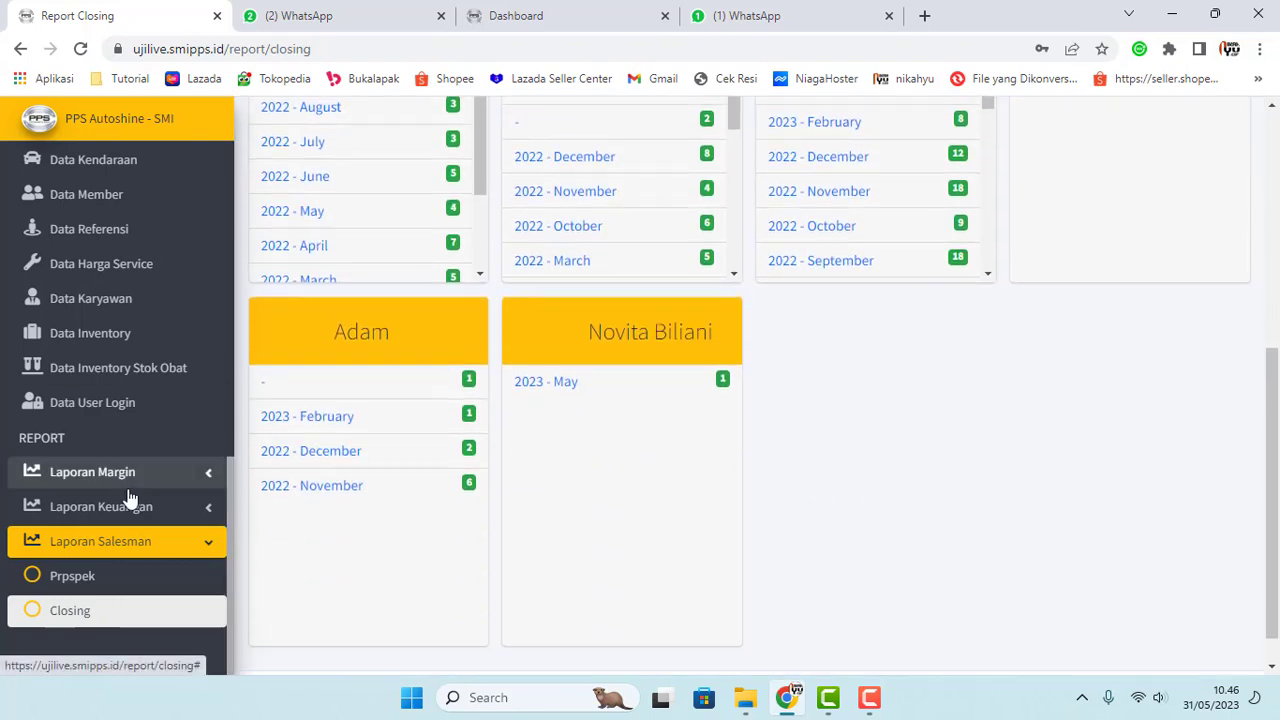
click(134, 506)
scroll(136, 508, down, 4)
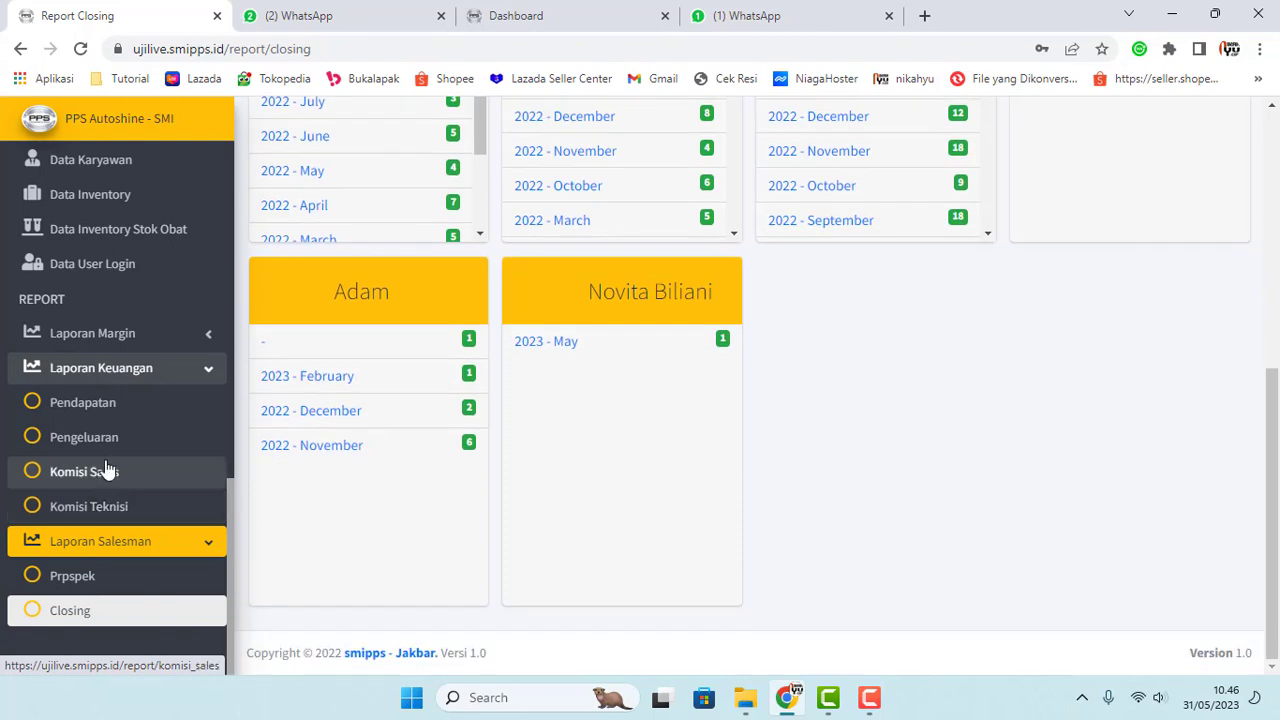
scroll(118, 496, up, 5)
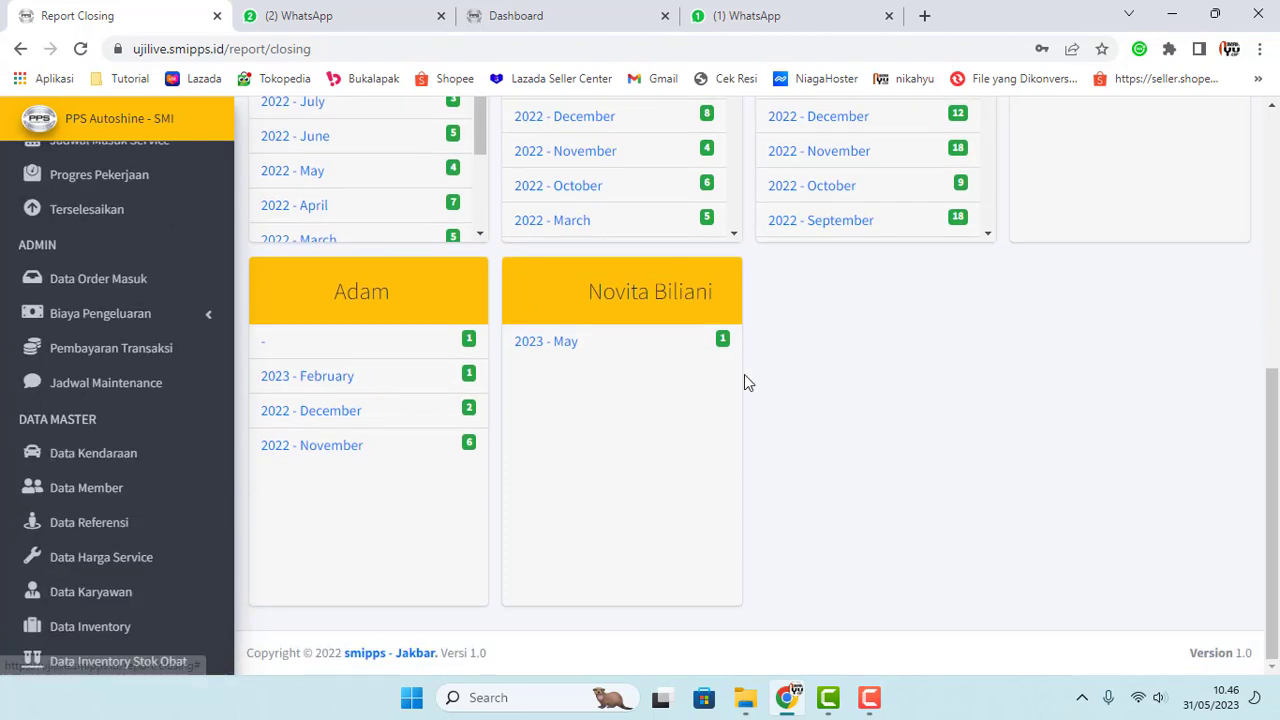
scroll(744, 374, up, 5)
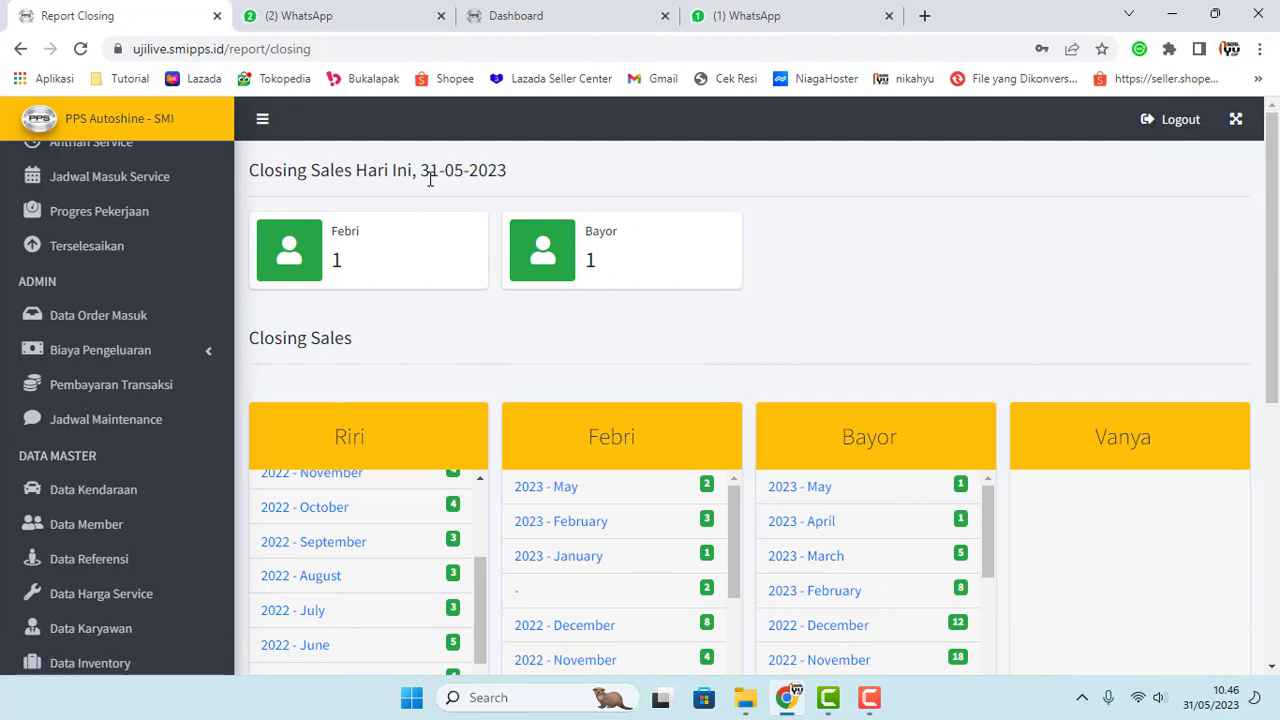
drag(430, 178, 528, 189)
scroll(143, 523, down, 4)
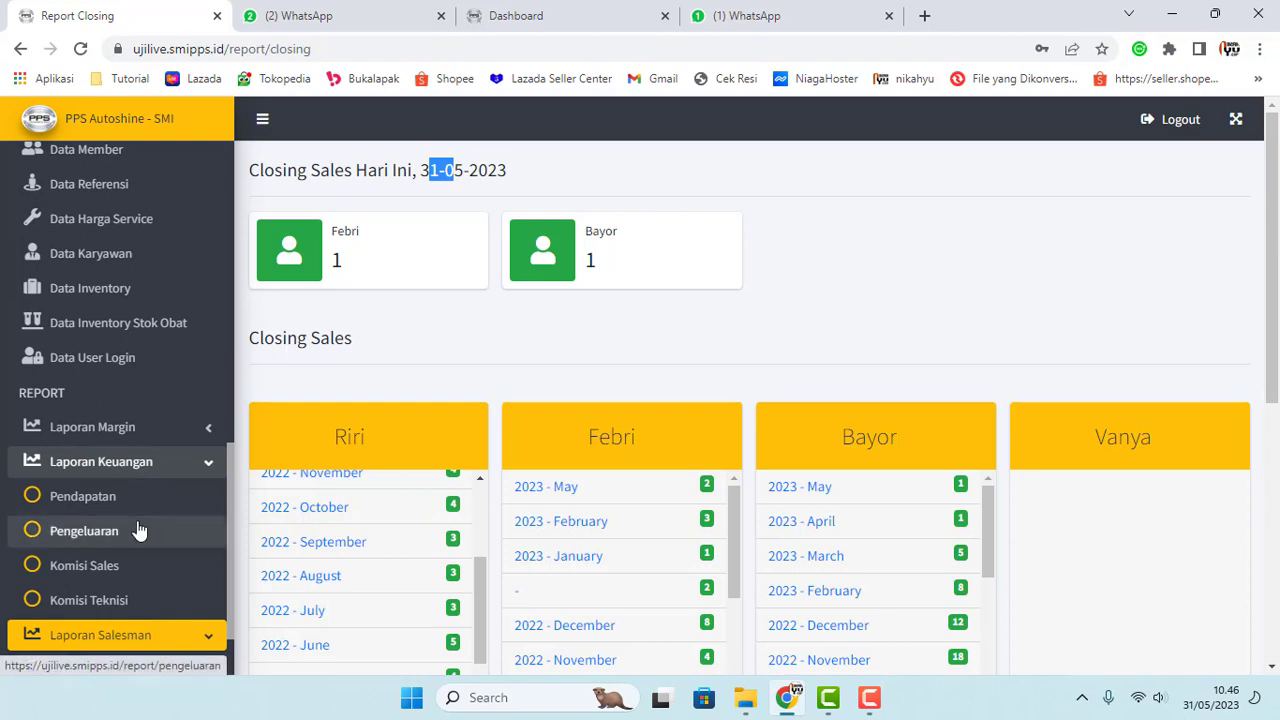
scroll(140, 530, up, 1)
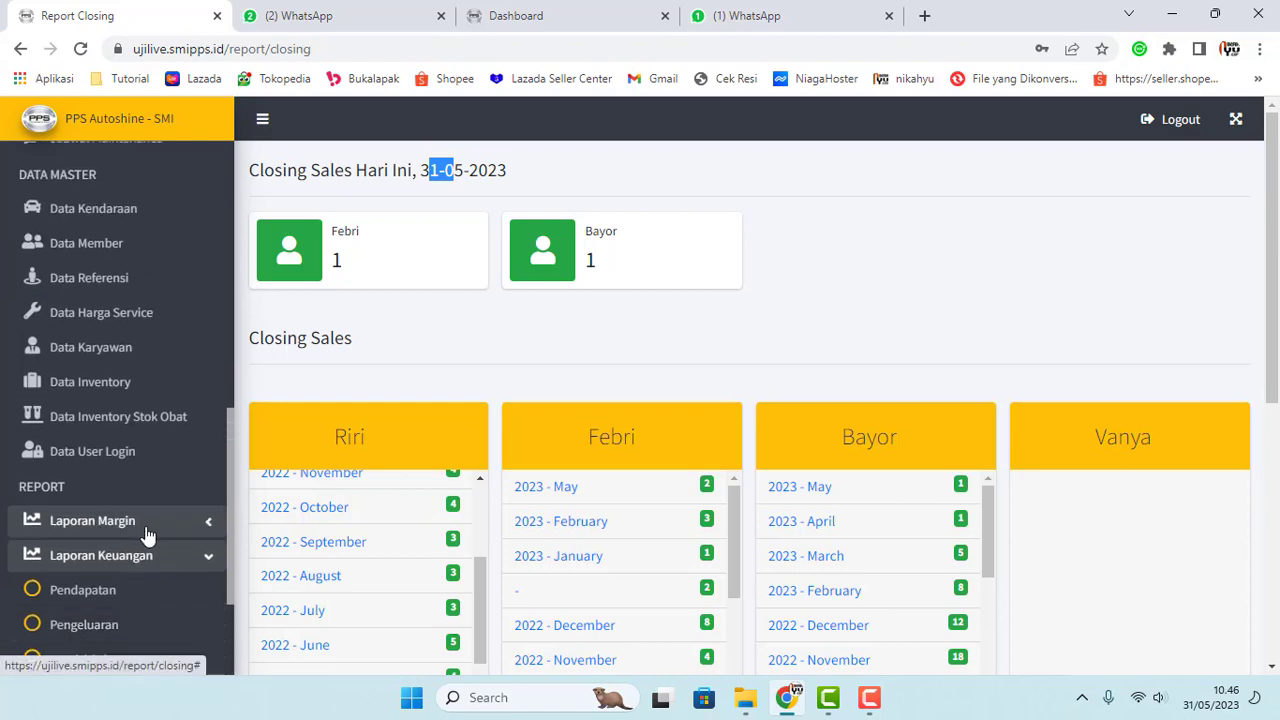
scroll(147, 570, down, 1)
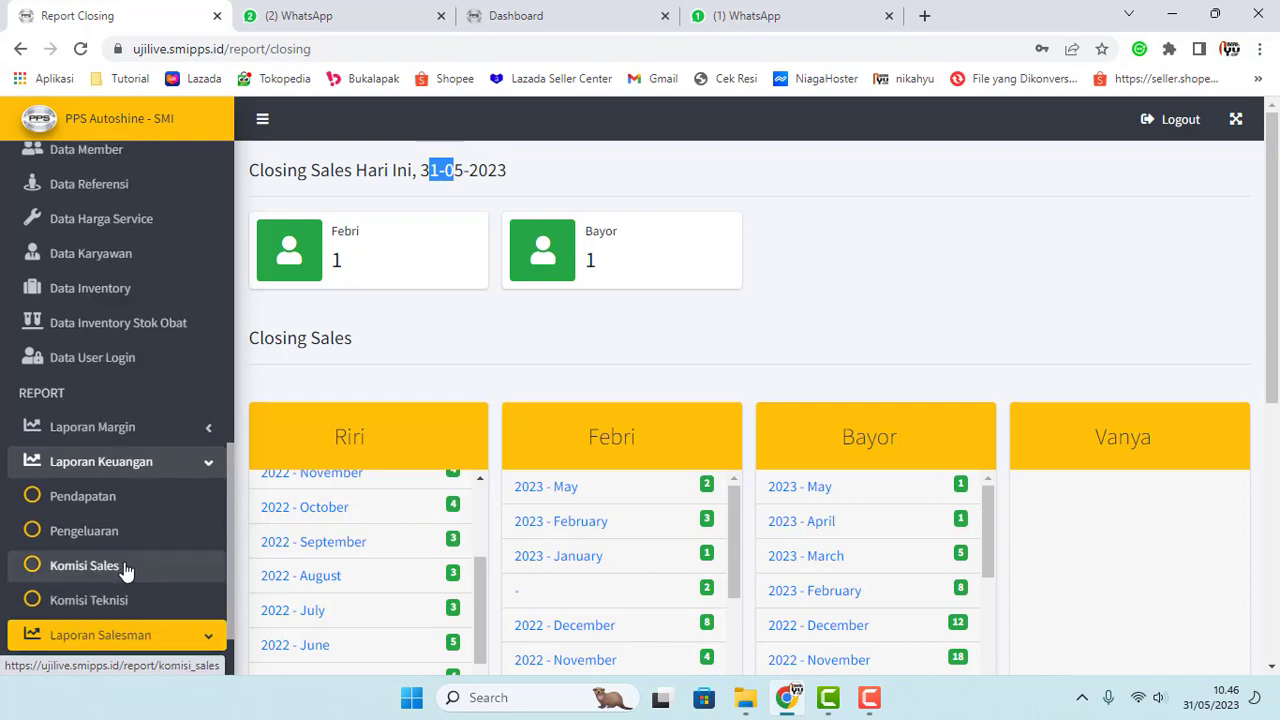
Step: Open the Pendapatan report and scroll through the 7 payments from 2023-05-26 to 2023-05-31
click(80, 500)
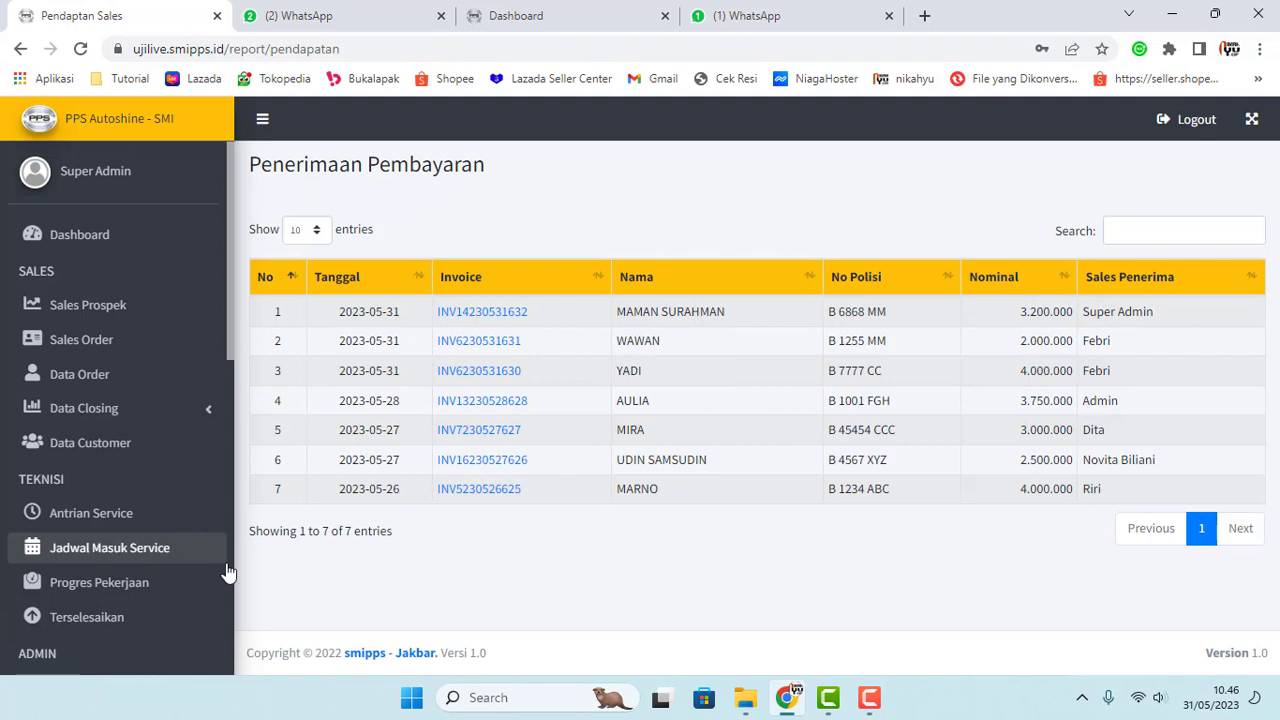
scroll(149, 543, down, 2)
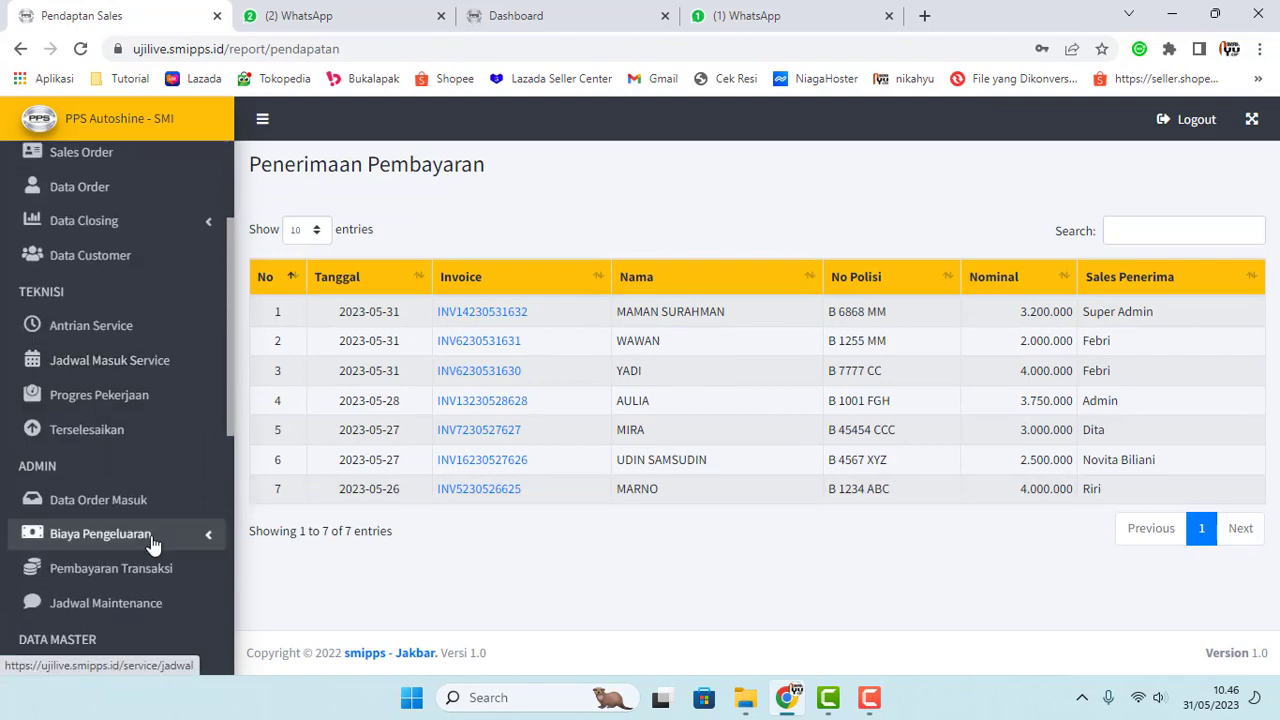
scroll(152, 543, down, 4)
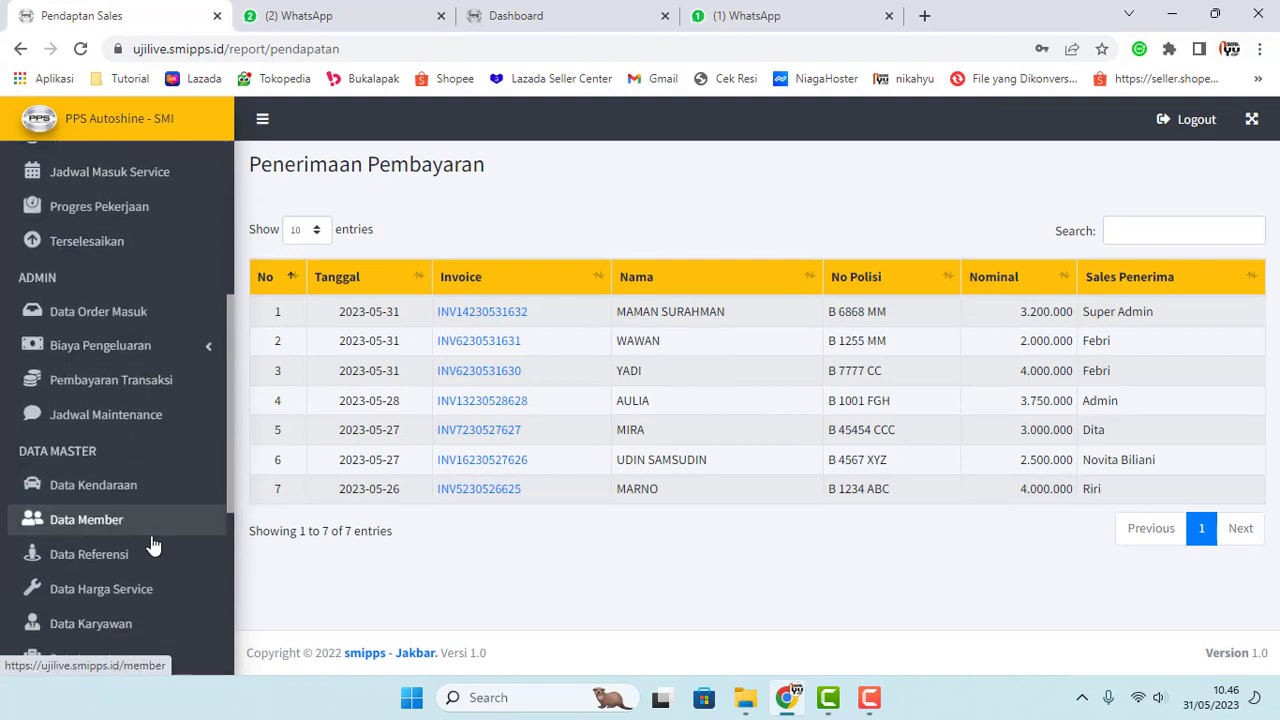
scroll(152, 543, down, 2)
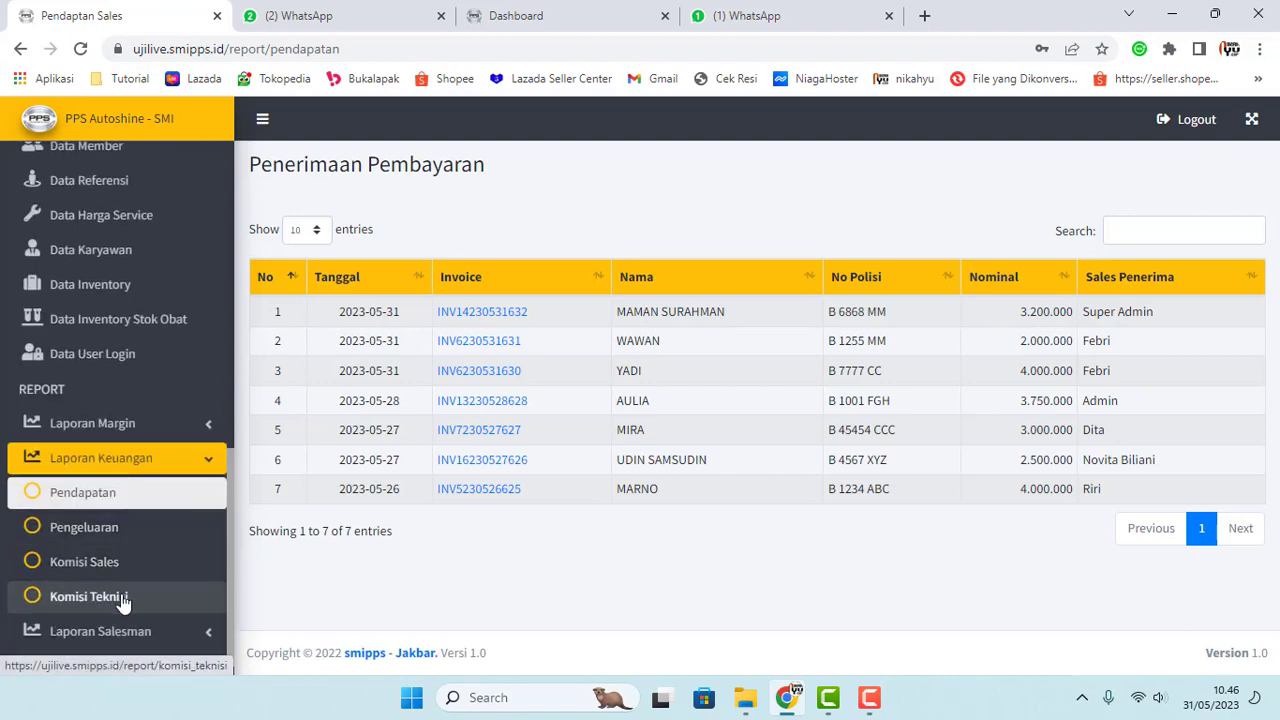
Step: Open Komisi Sales and highlight its seven commission rows, ranging from 150.000 to 300.000
click(103, 566)
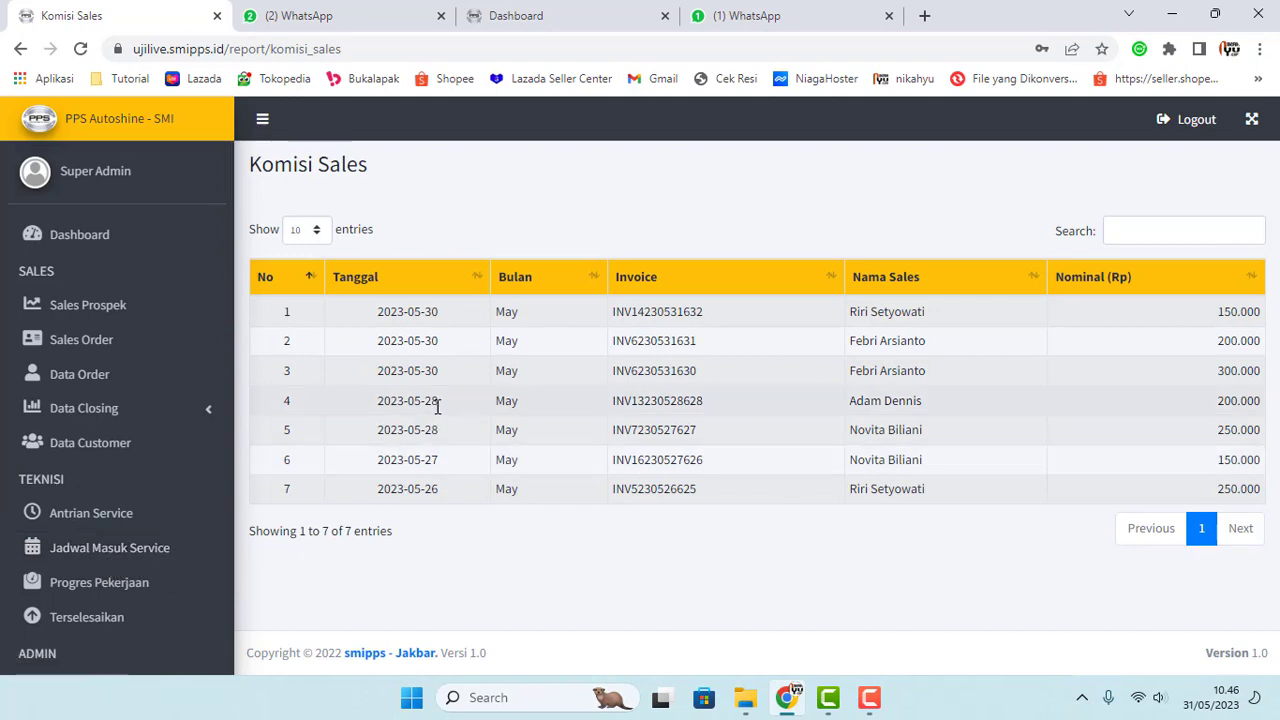
drag(374, 341, 950, 375)
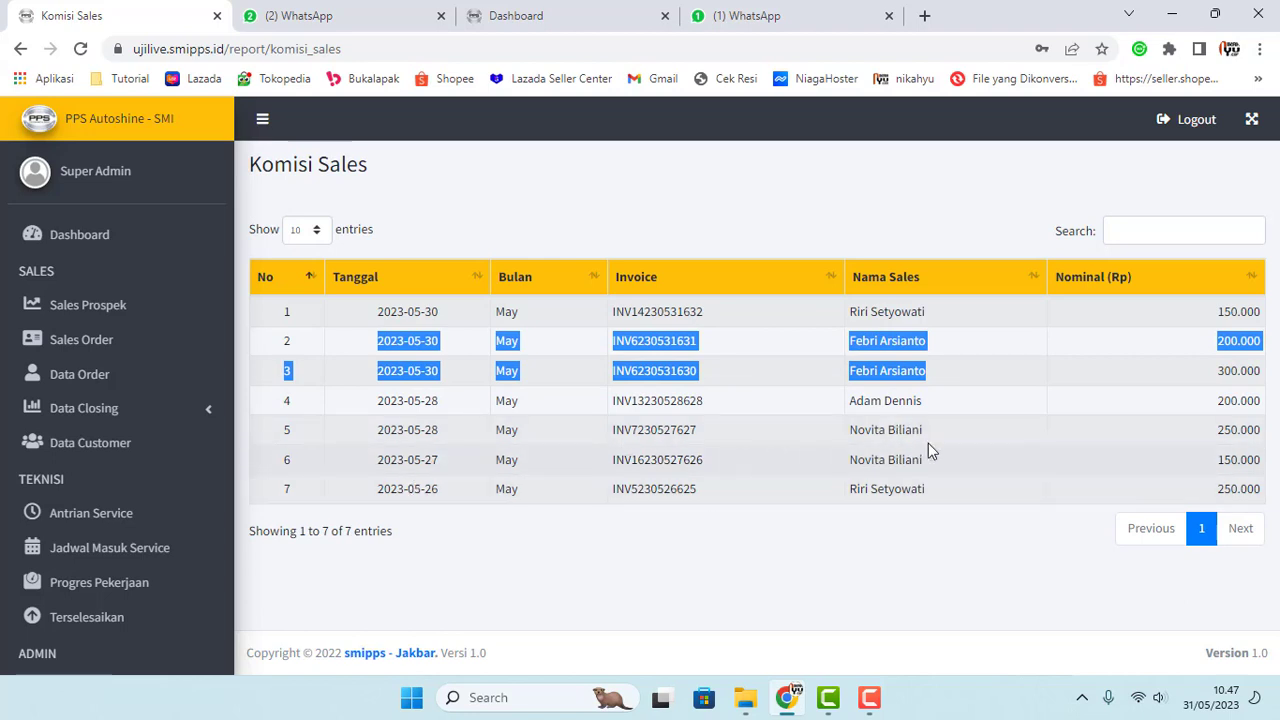
click(948, 404)
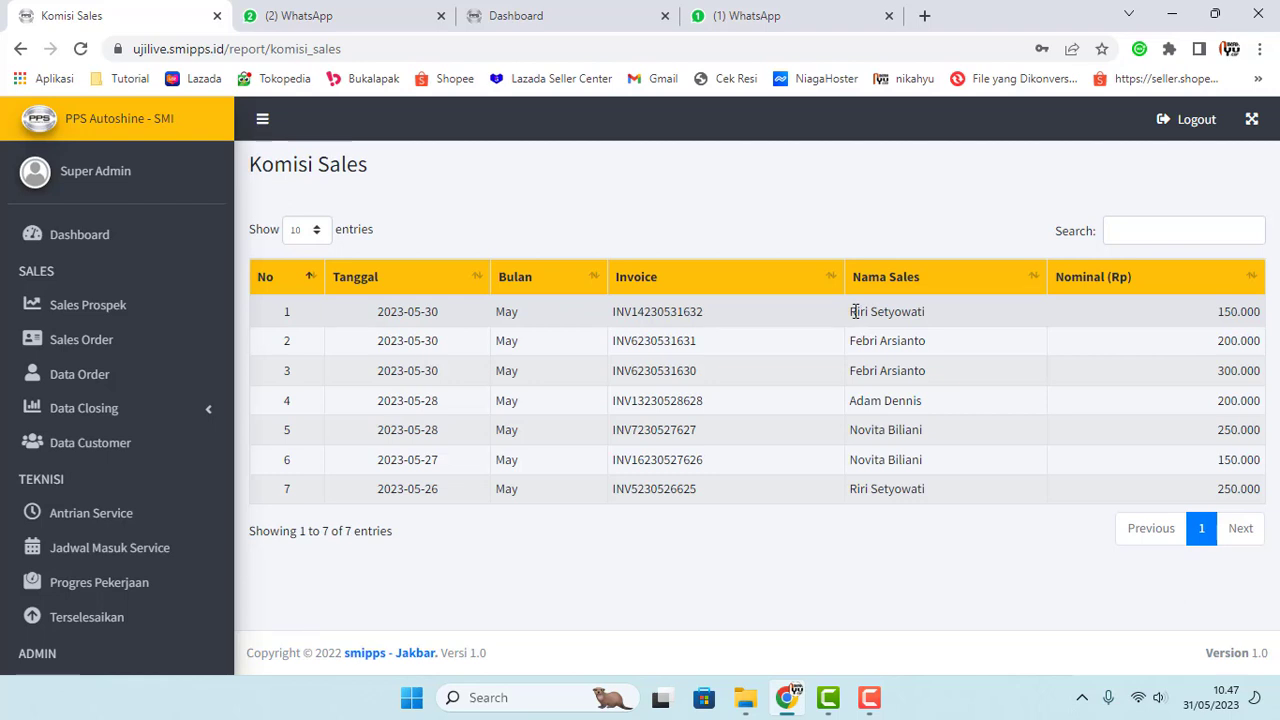
drag(850, 307, 943, 508)
click(900, 558)
scroll(60, 520, down, 6)
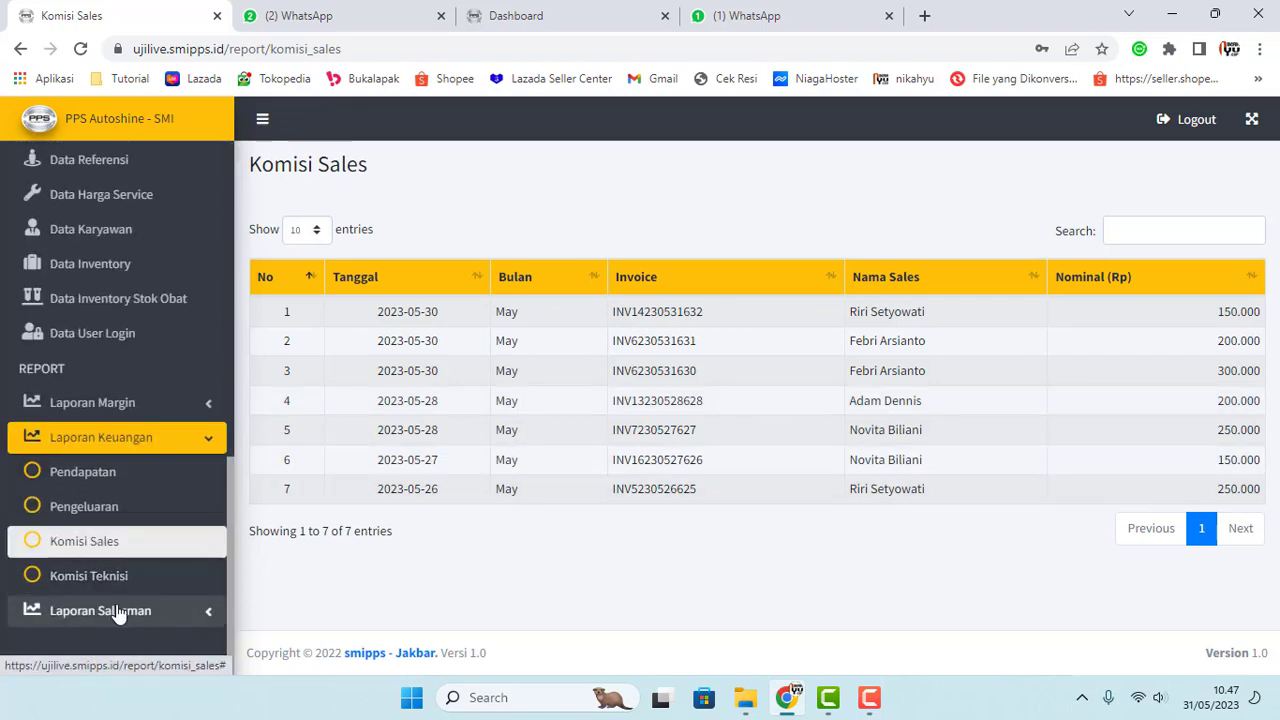
click(45, 610)
Step: Open the Closing Sales report and highlight today's closing count of 1 in both cards
click(40, 610)
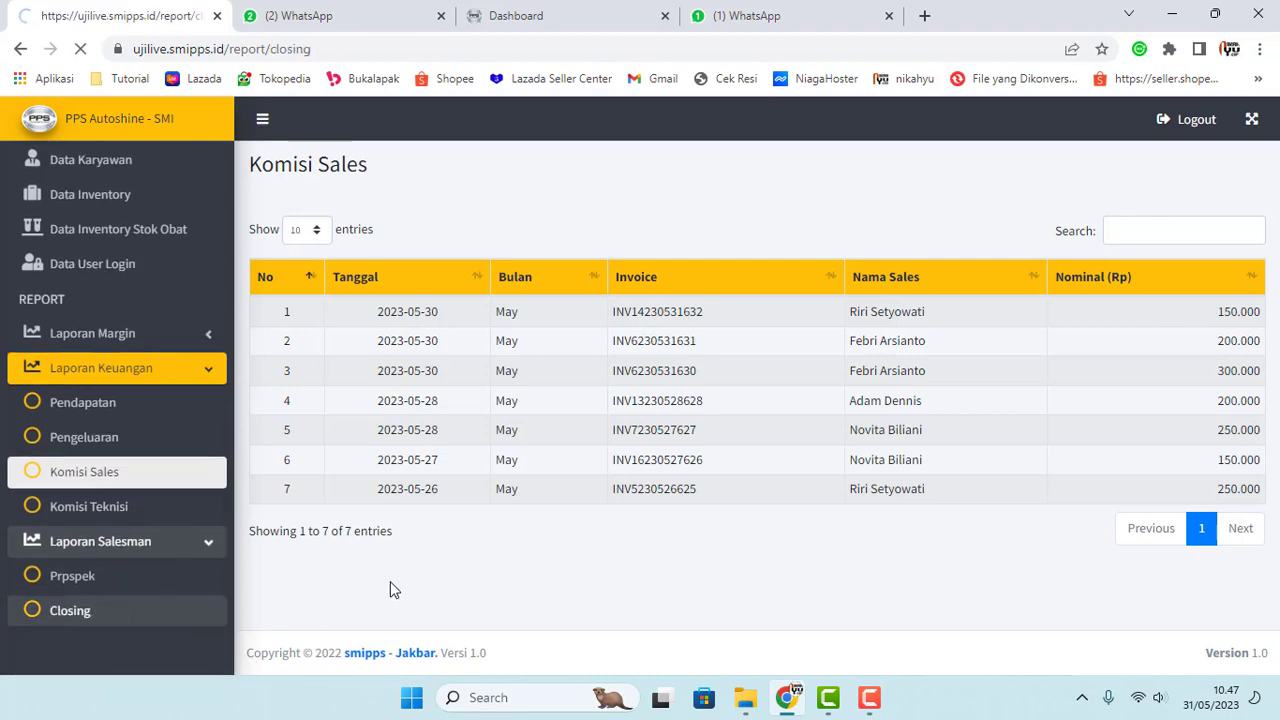
scroll(455, 512, down, 2)
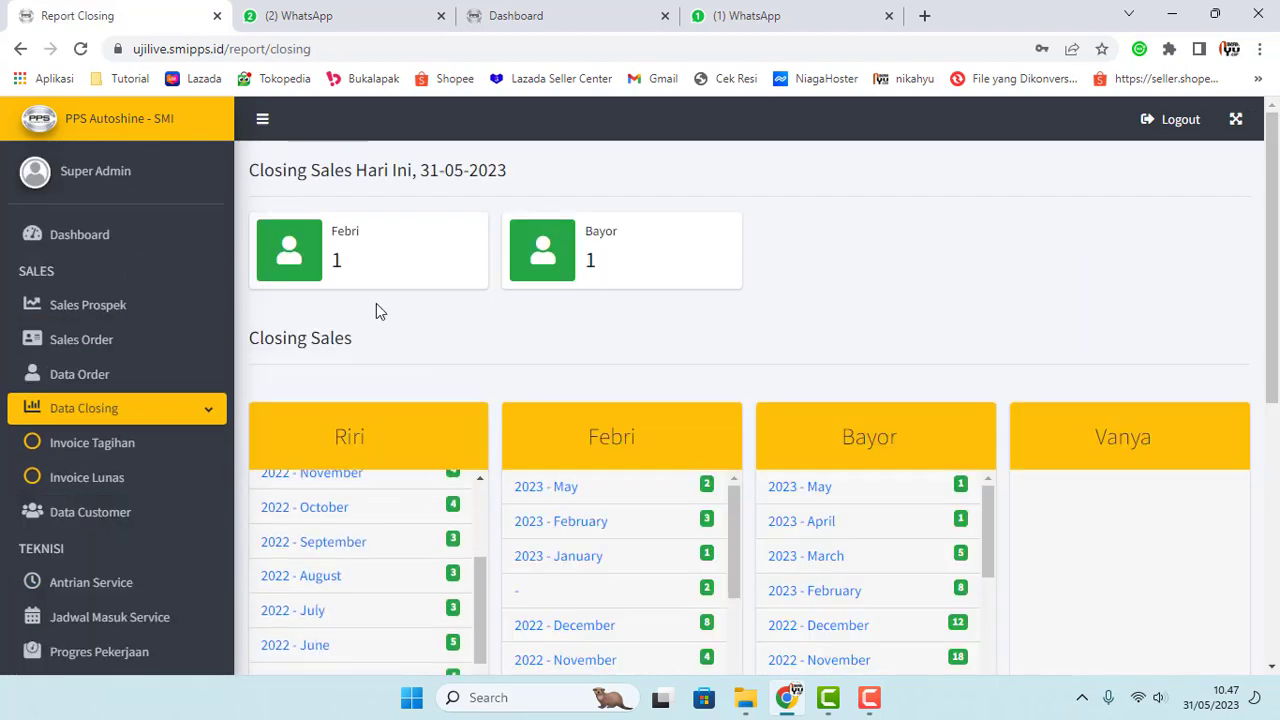
double_click(336, 259)
double_click(590, 260)
scroll(280, 400, down, 2)
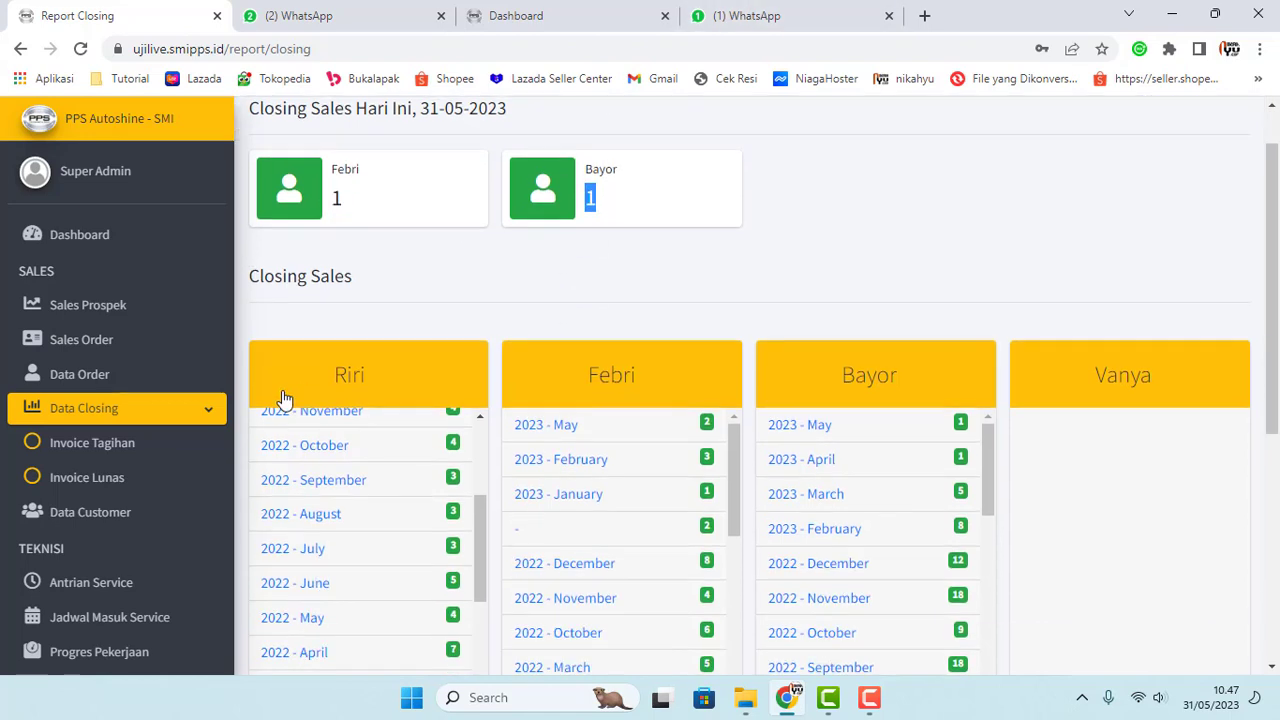
scroll(166, 443, down, 6)
scroll(143, 463, down, 2)
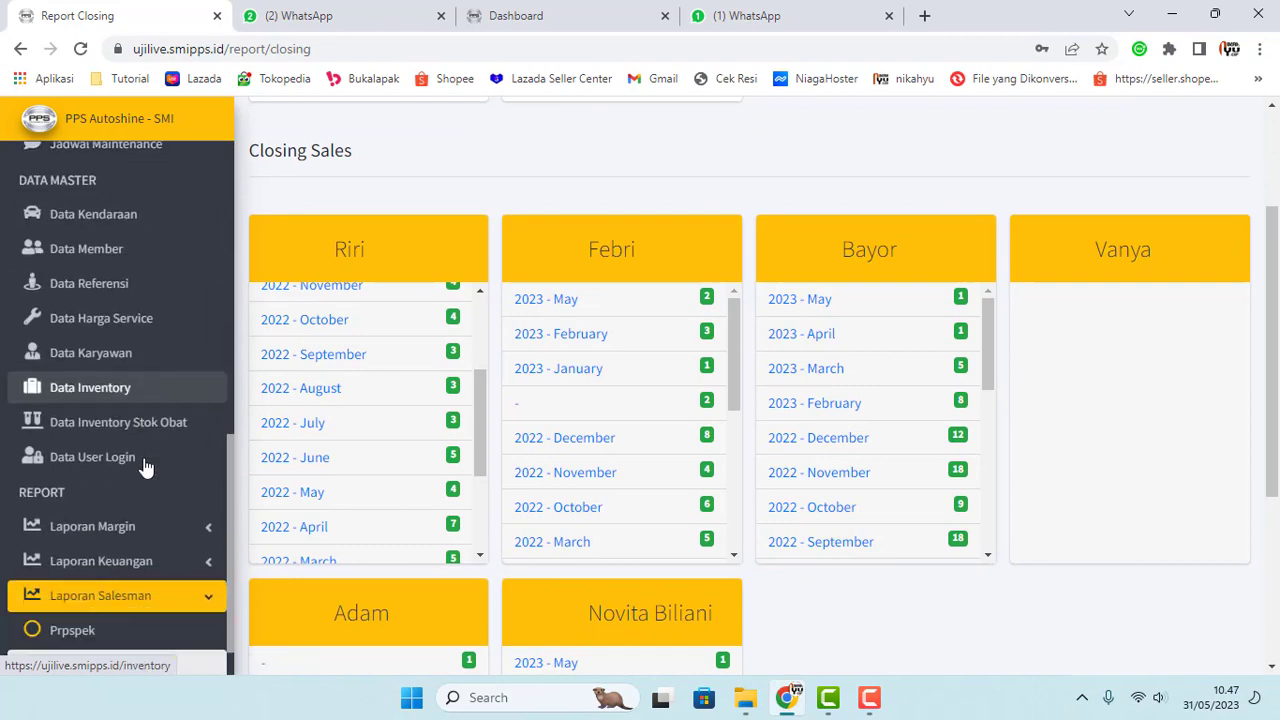
scroll(143, 463, up, 10)
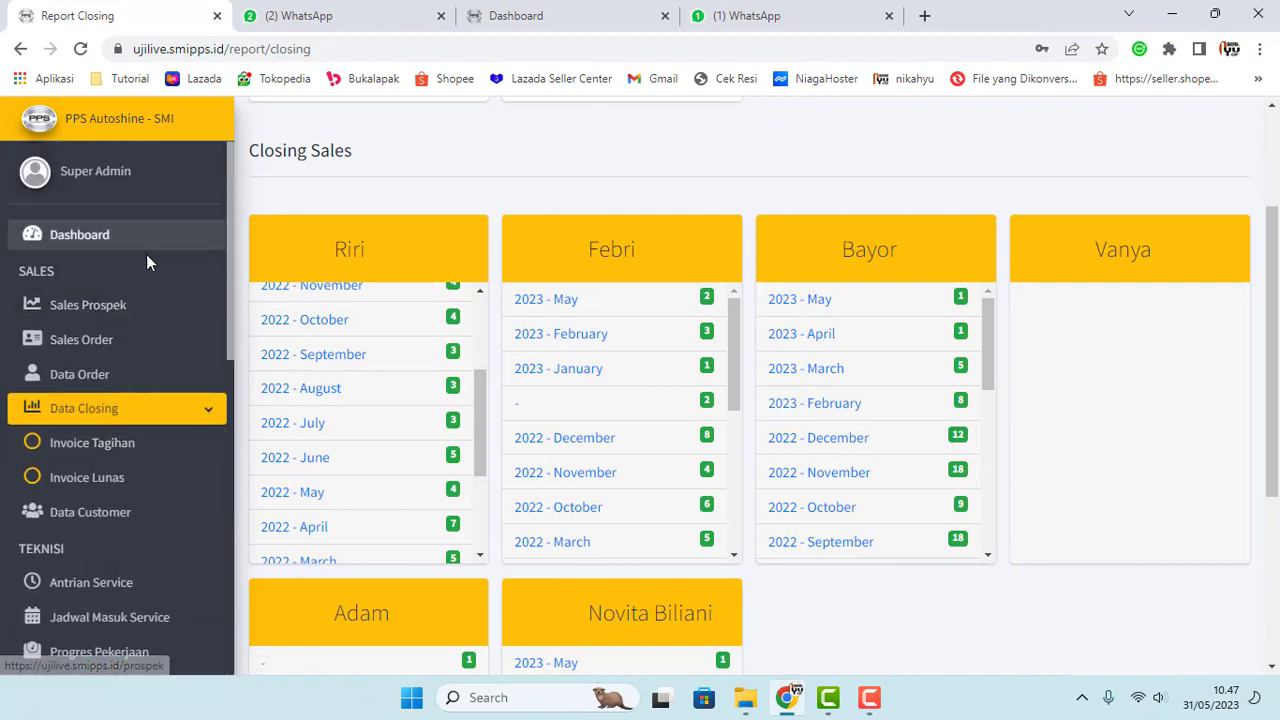
scroll(171, 514, down, 7)
scroll(166, 518, down, 1)
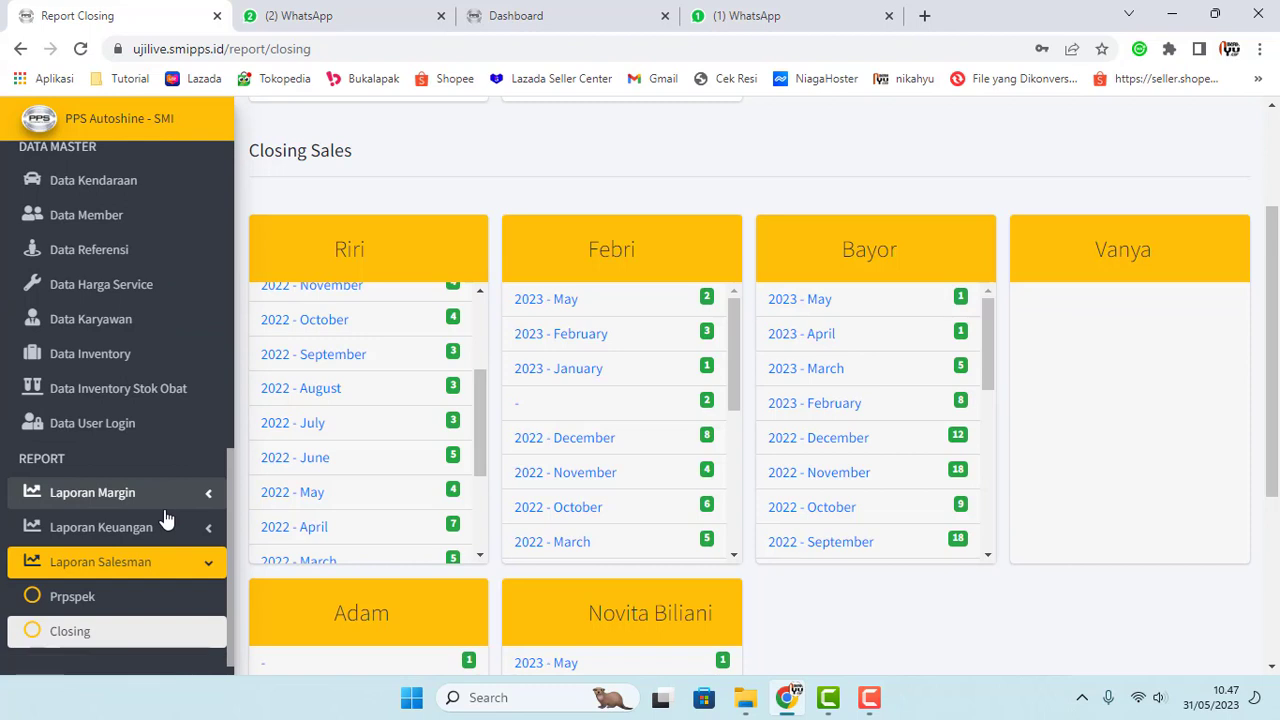
scroll(166, 518, up, 8)
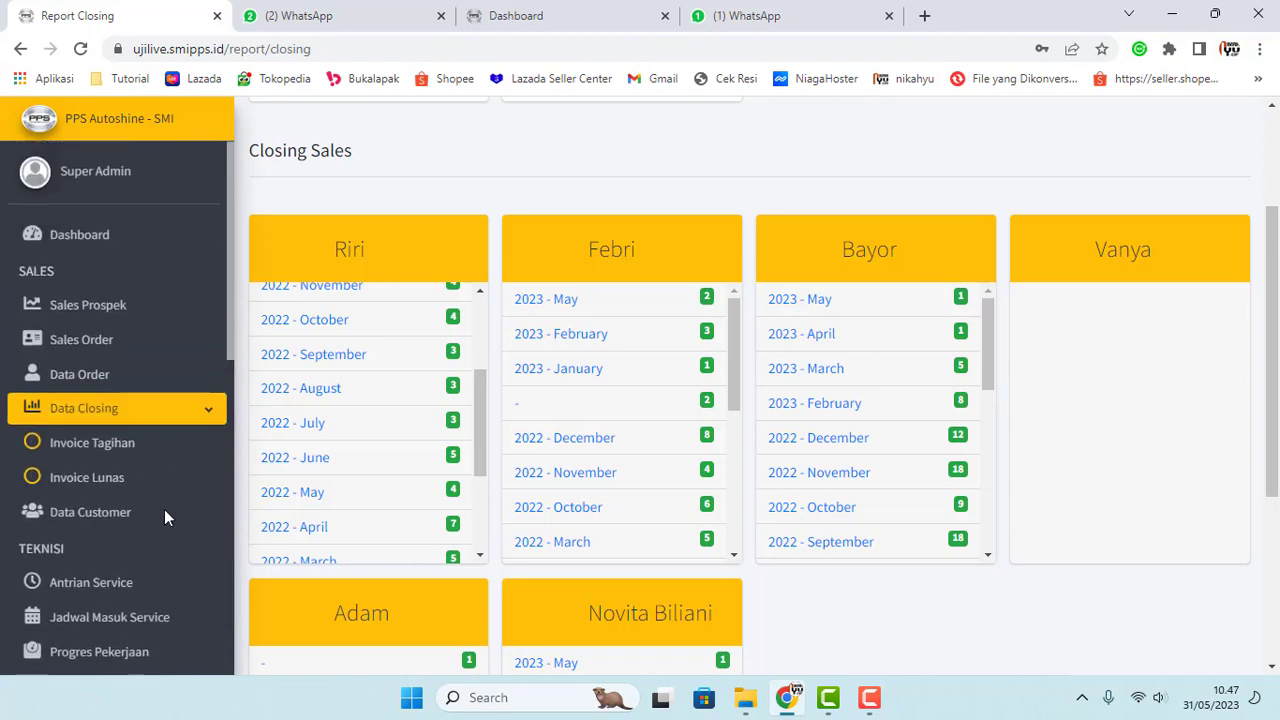
scroll(350, 445, up, 3)
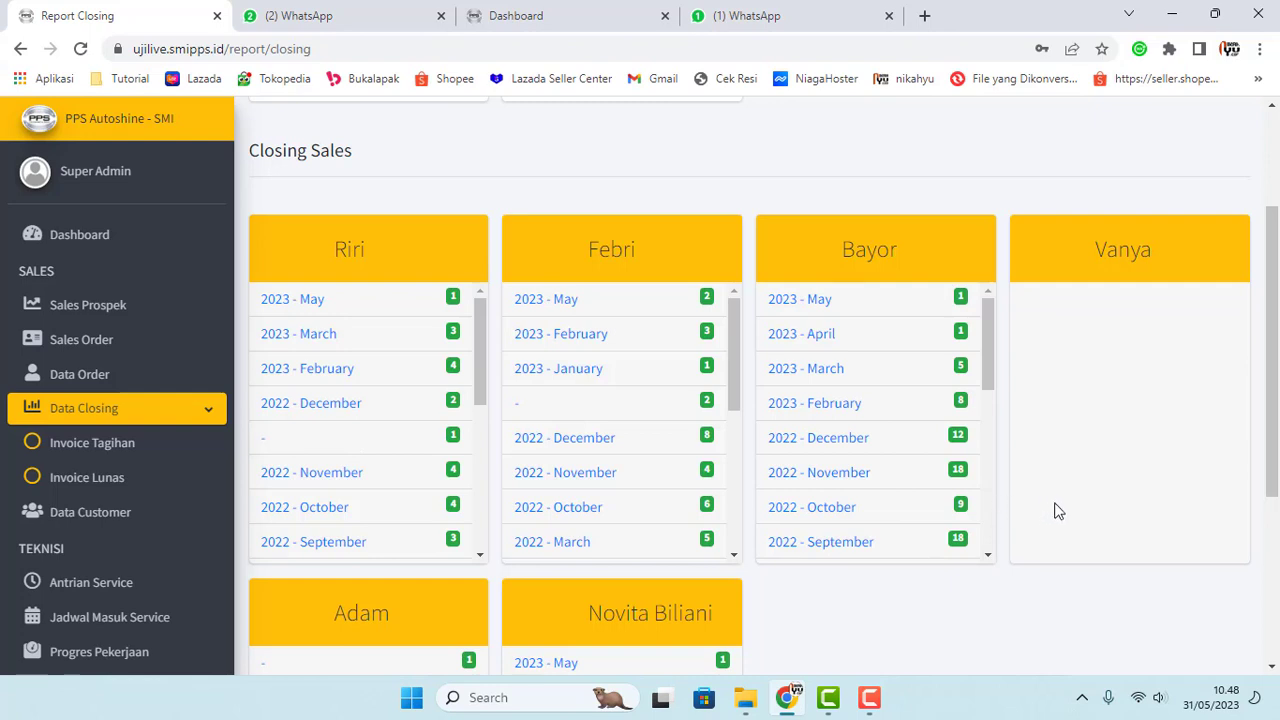
scroll(520, 430, up, 2)
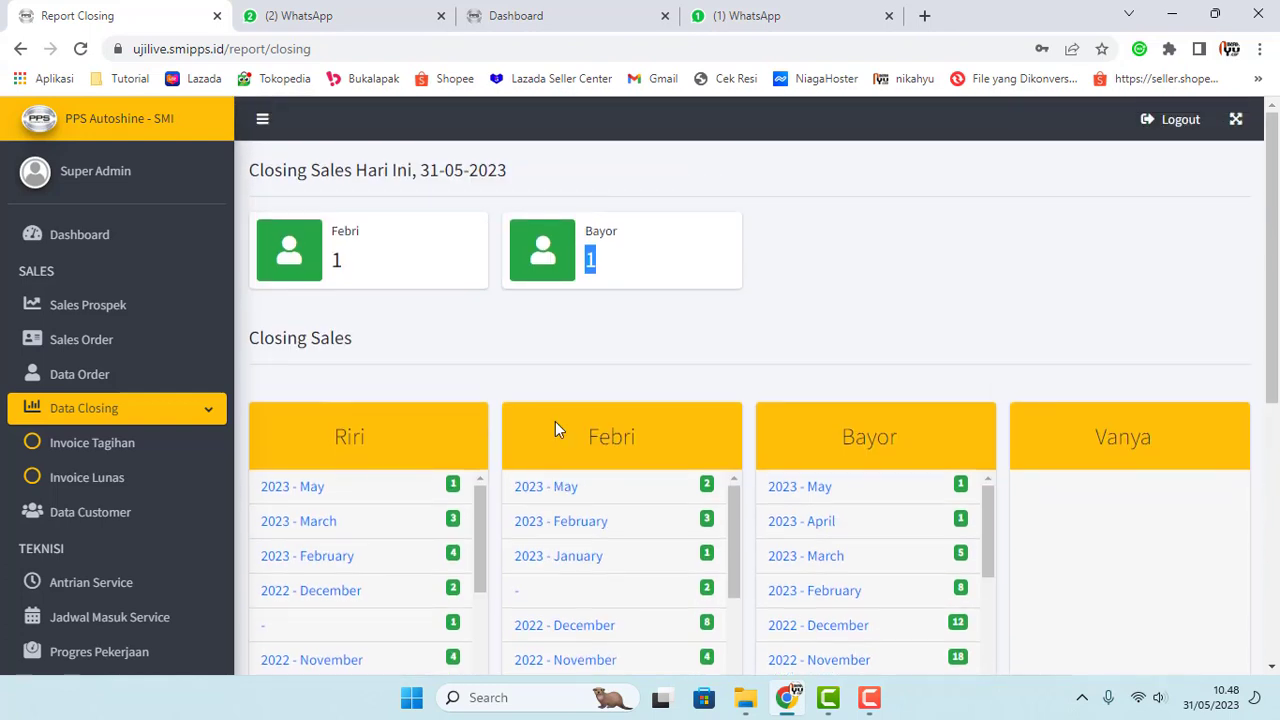
Step: Scroll through each salesperson's monthly closing counts
click(644, 345)
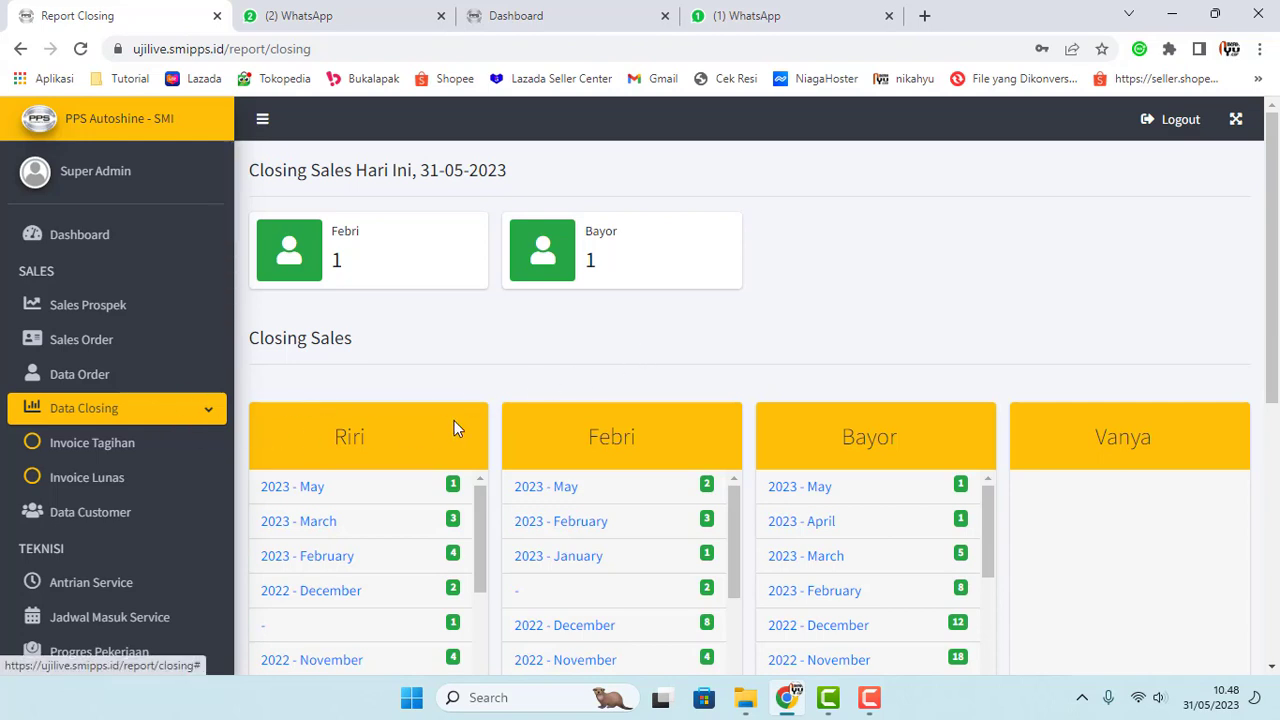
scroll(681, 480, down, 4)
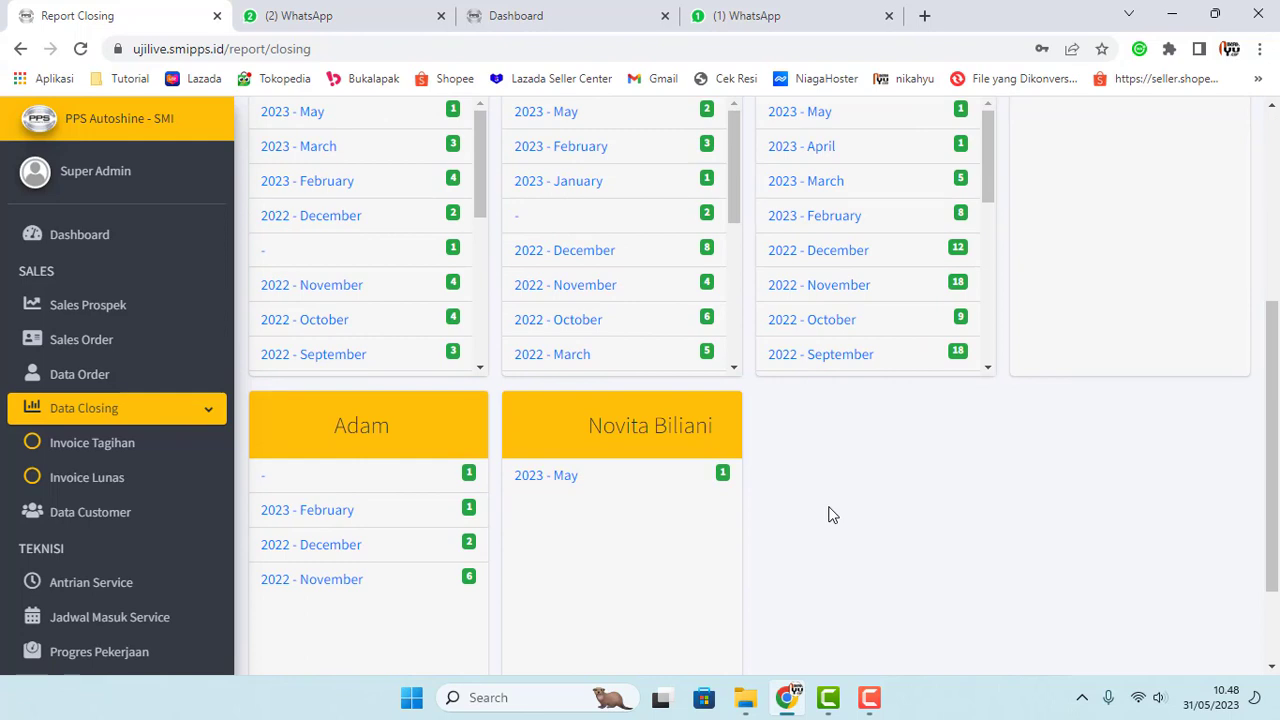
scroll(500, 537, down, 2)
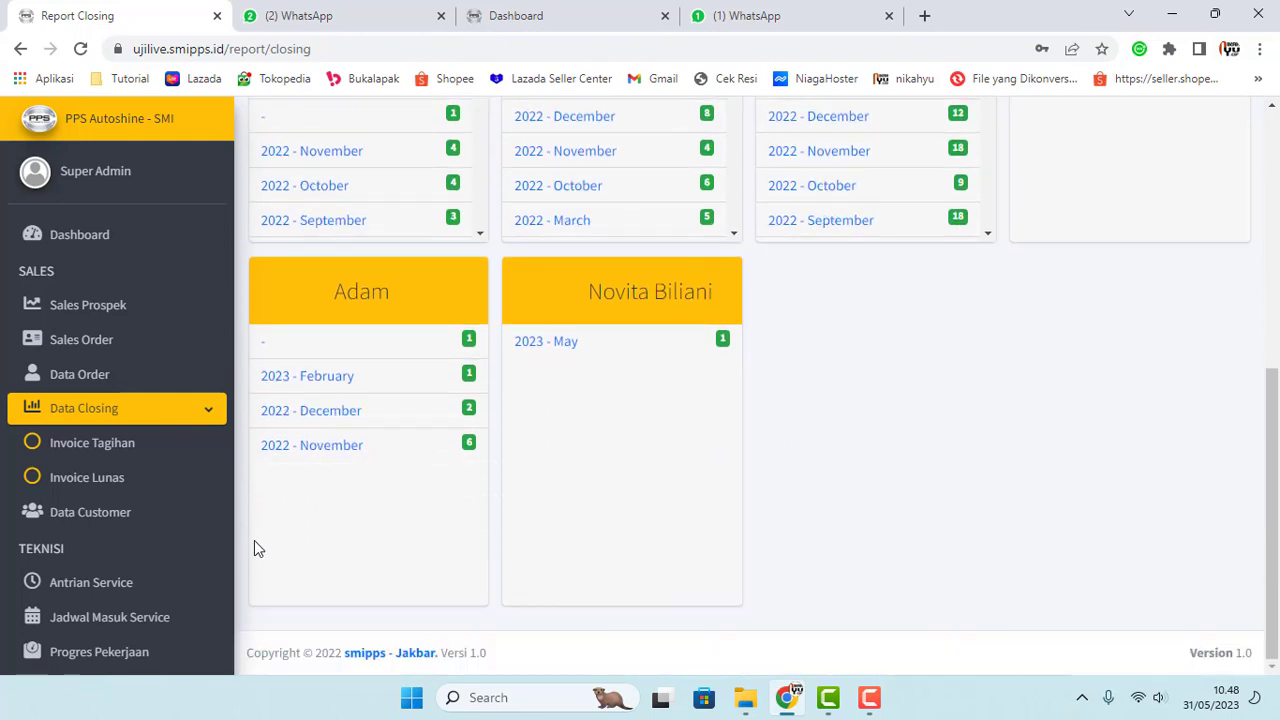
scroll(171, 566, down, 8)
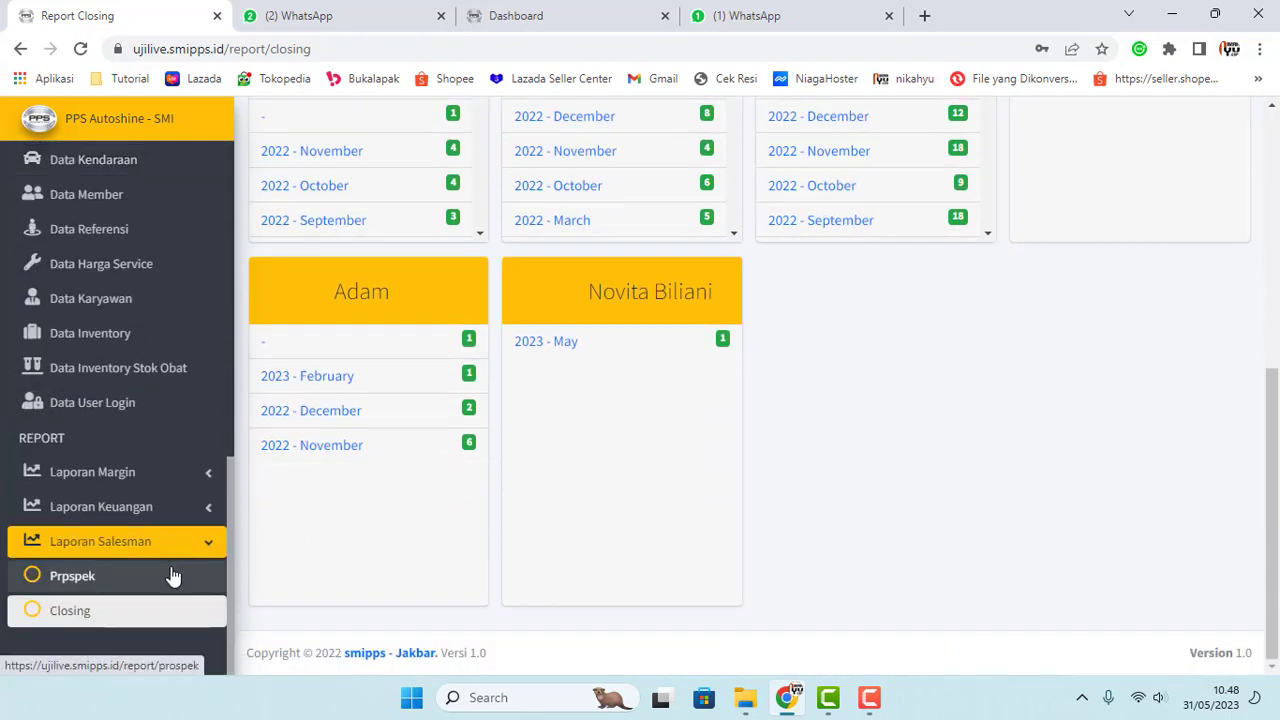
scroll(864, 551, up, 5)
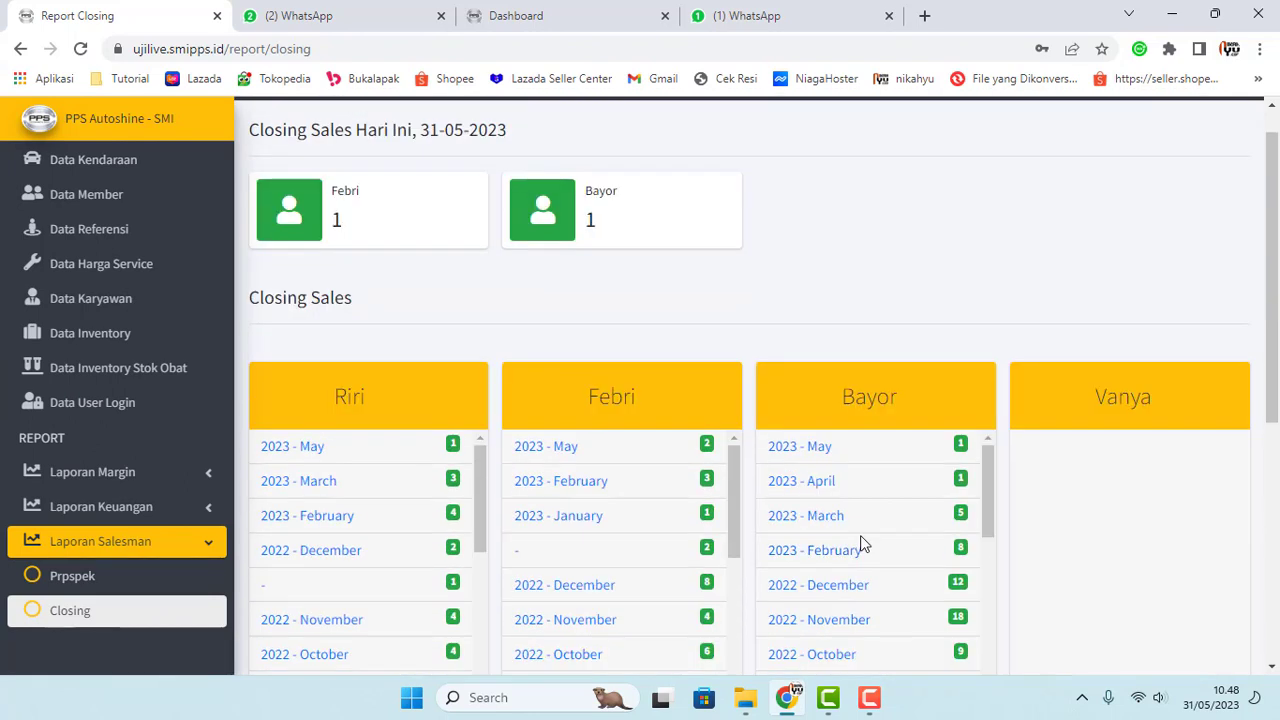